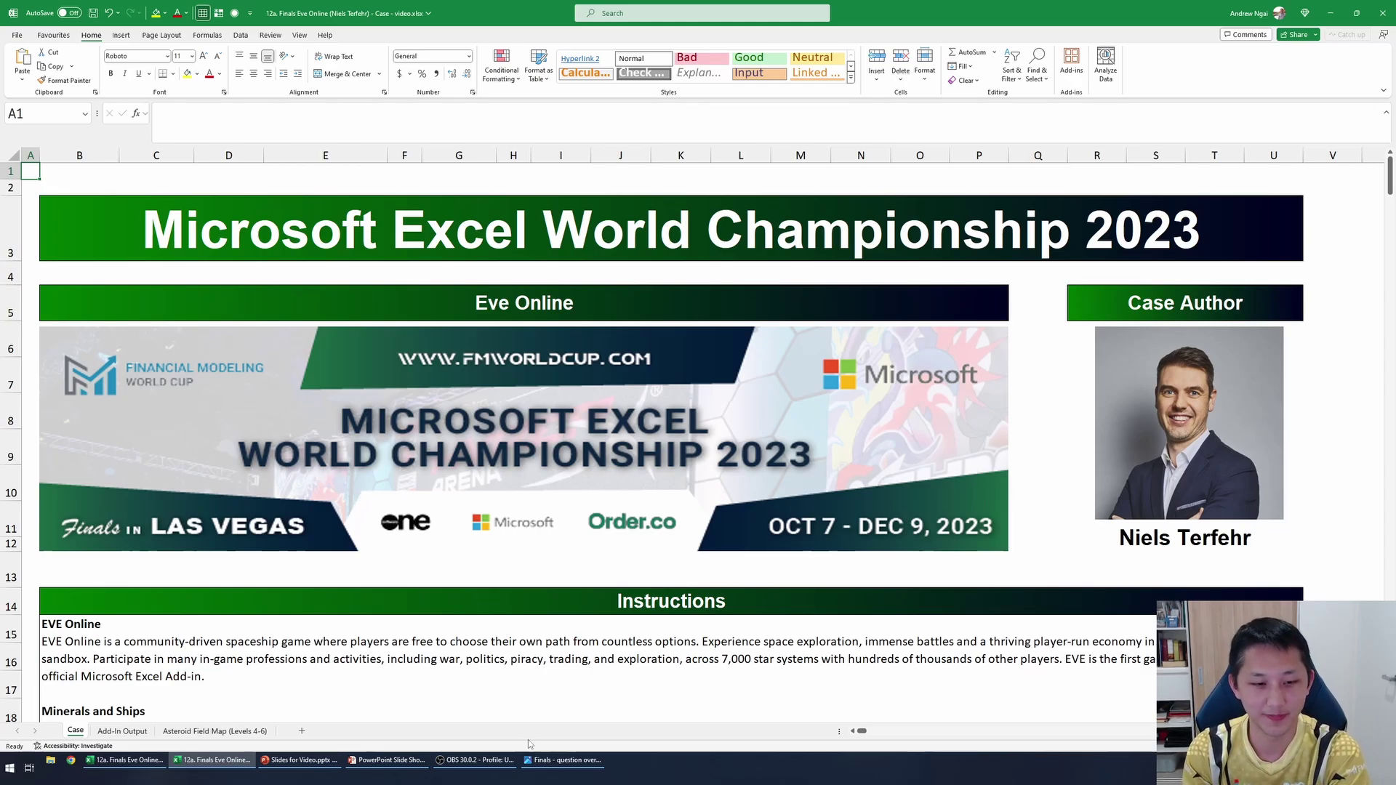
# Review the question overview image, return to the Case sheet, and read down to the Level 1 questions.
pyautogui.click(569, 763)
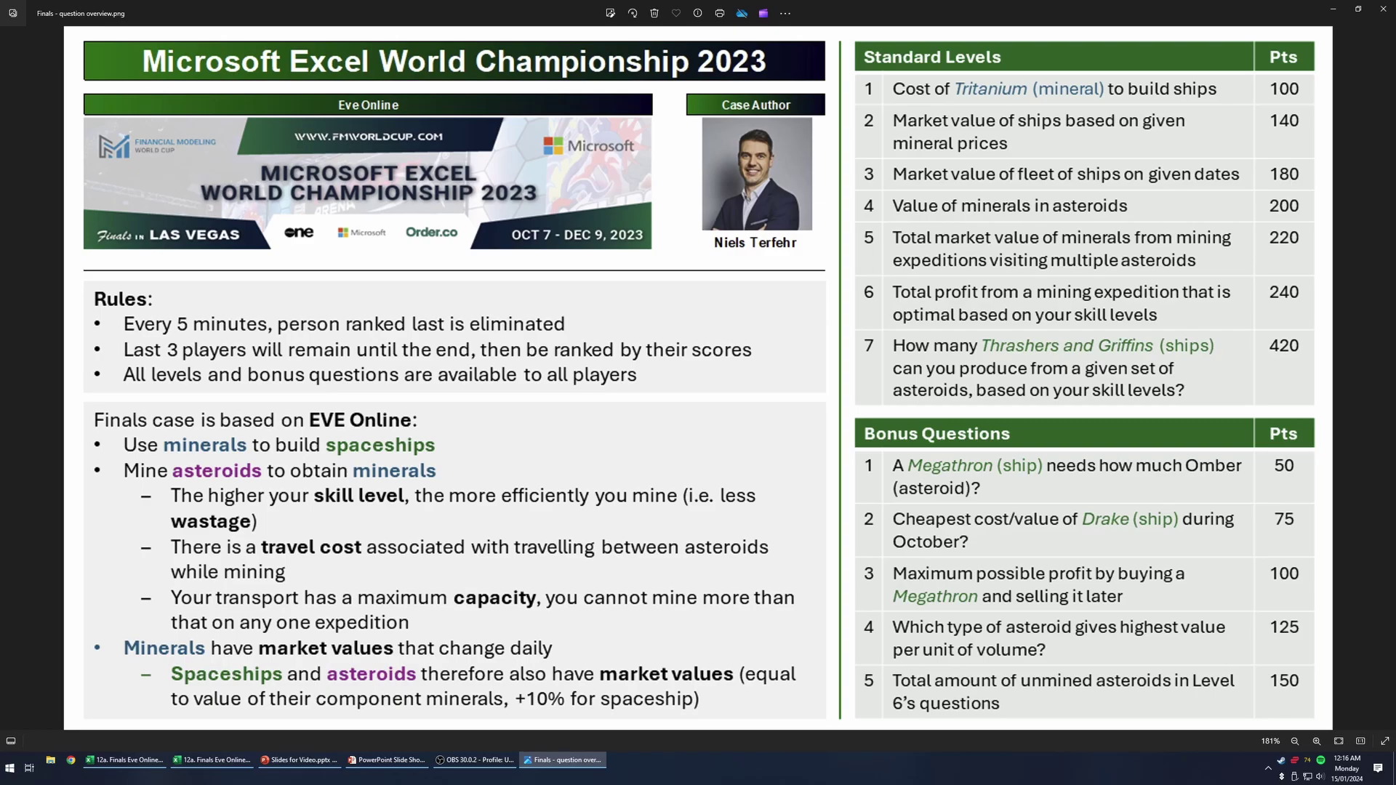
pyautogui.hotkey('alt', 'Tab')
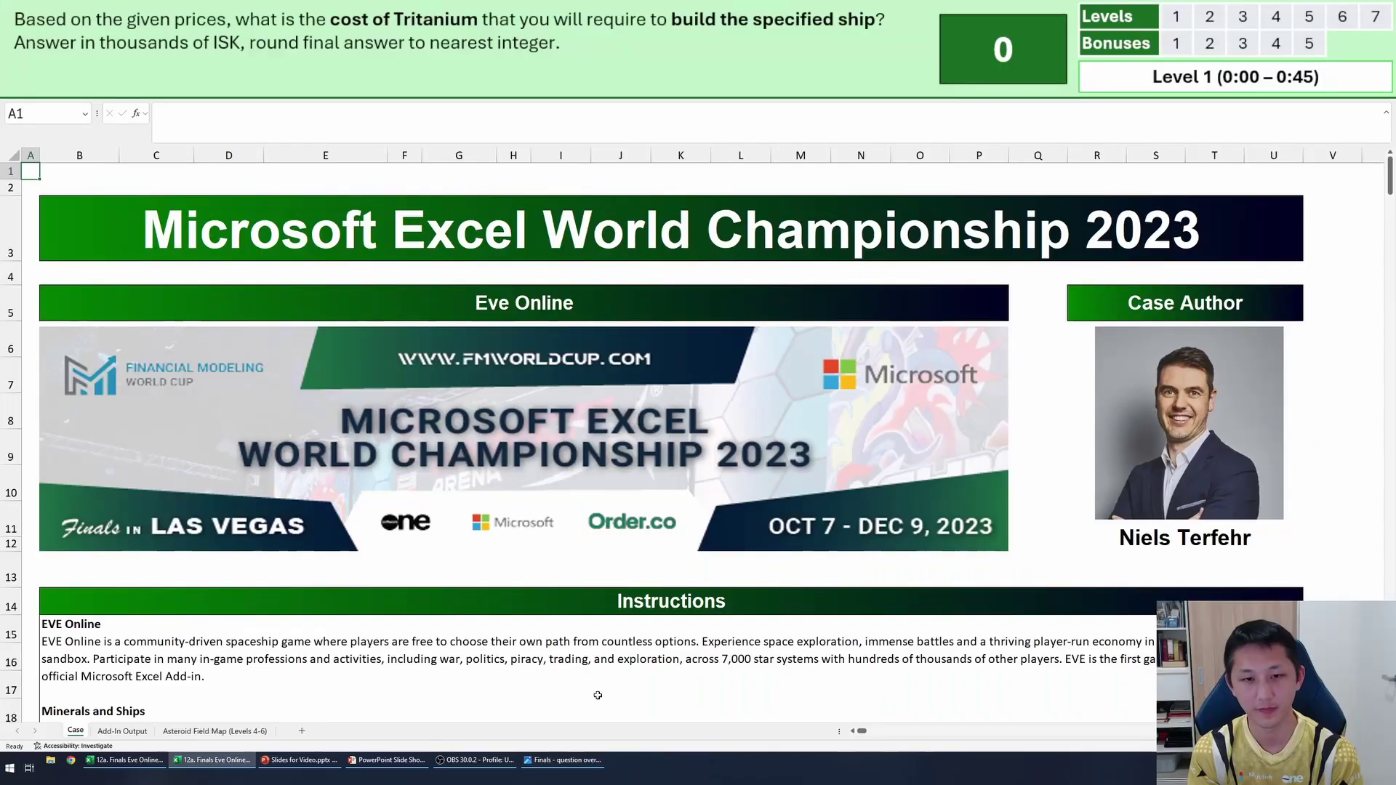
pyautogui.click(462, 665)
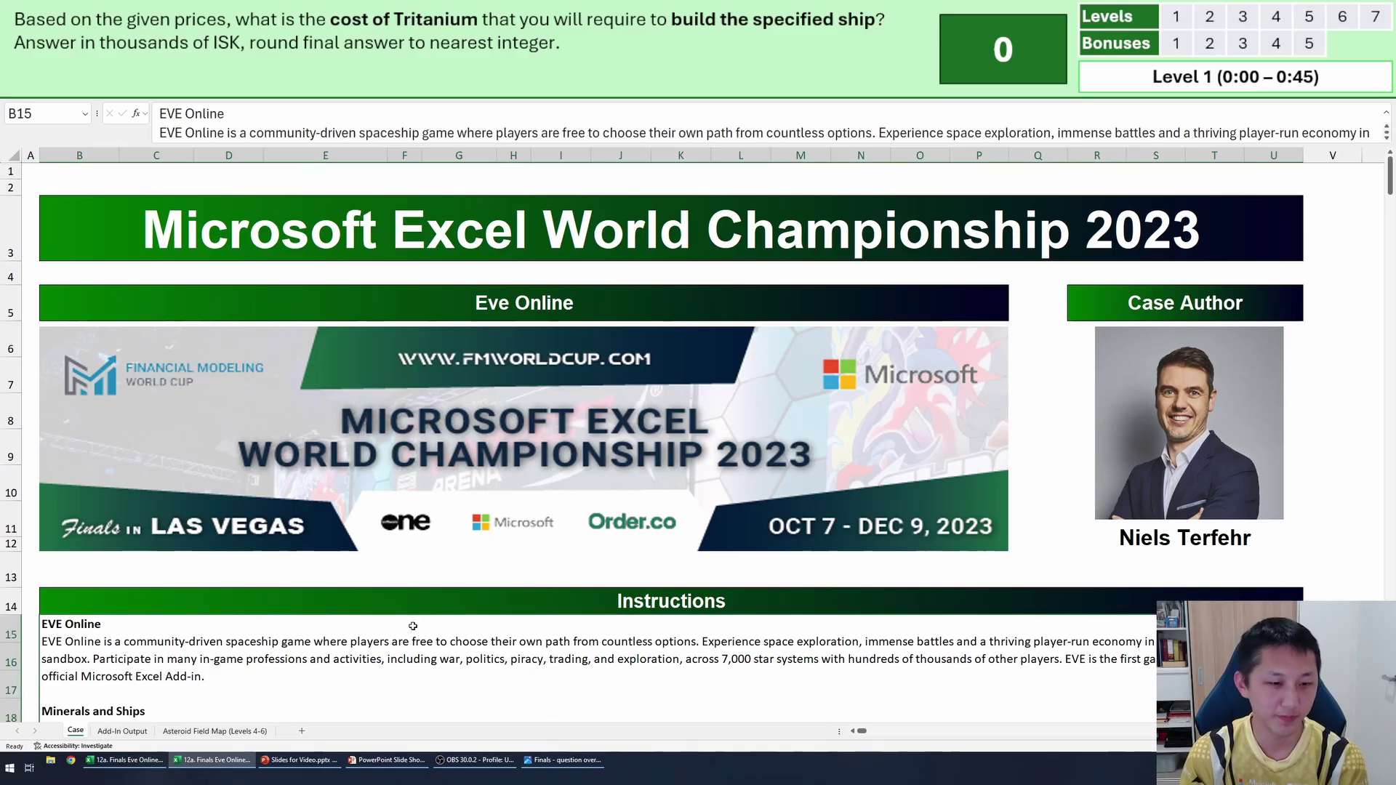
pyautogui.scroll(-8, 413, 626)
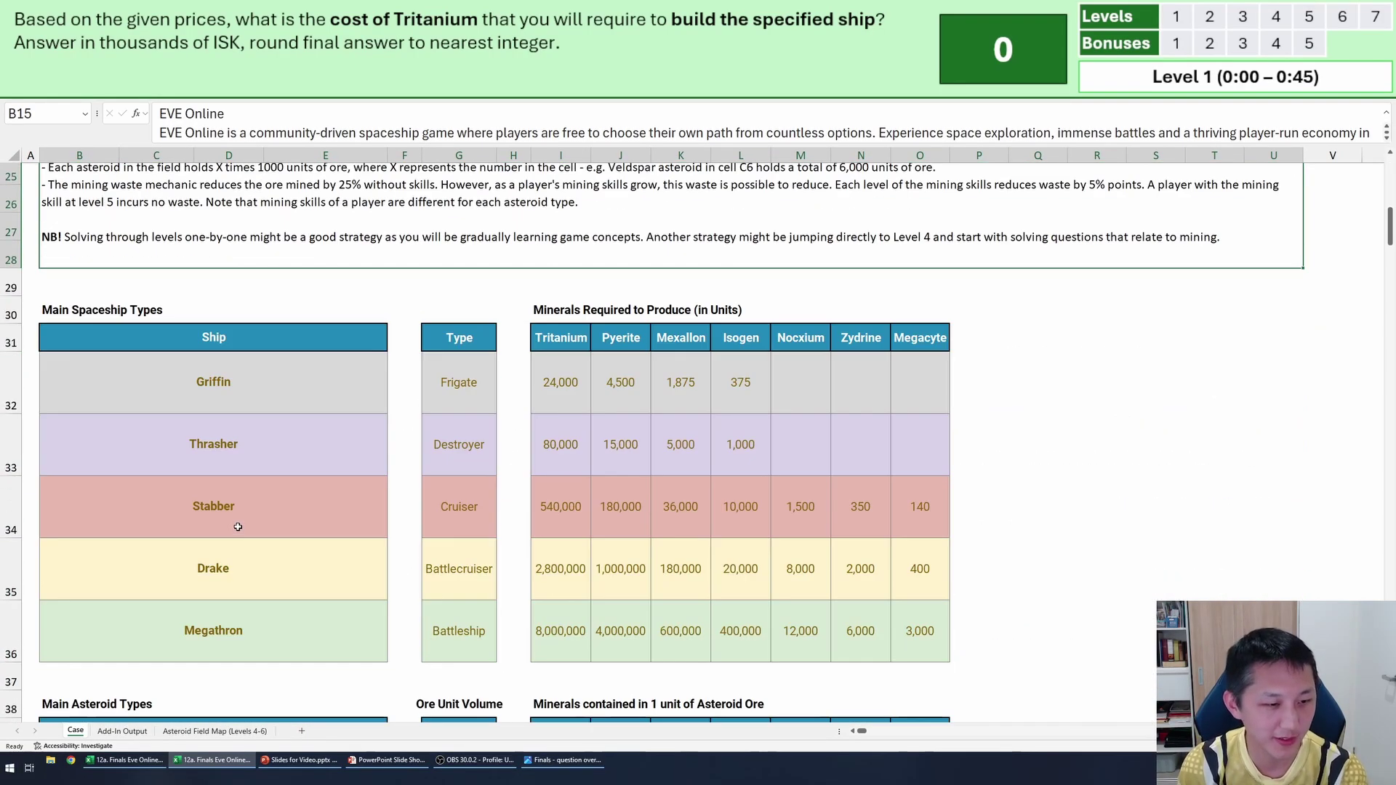
pyautogui.scroll(-8, 238, 527)
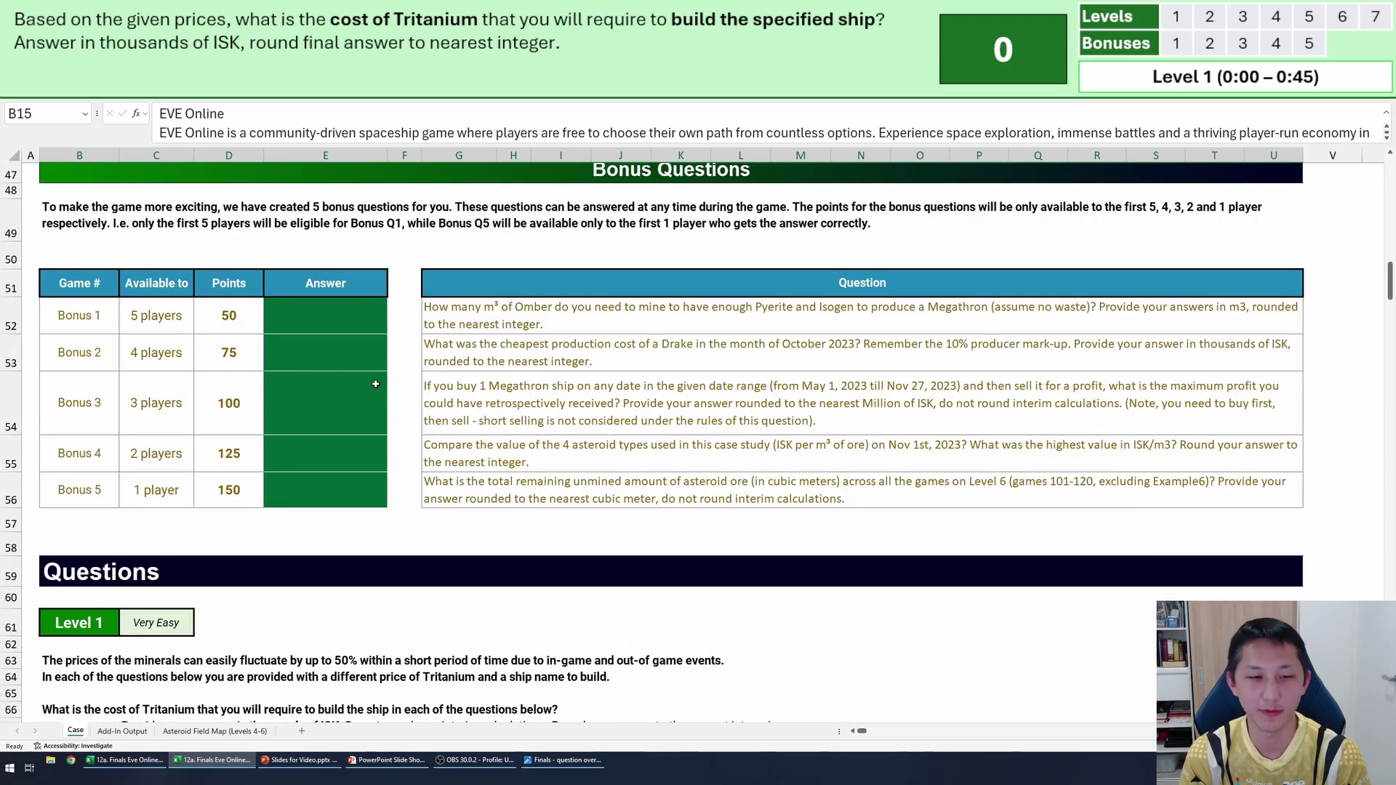
pyautogui.scroll(-5, 375, 384)
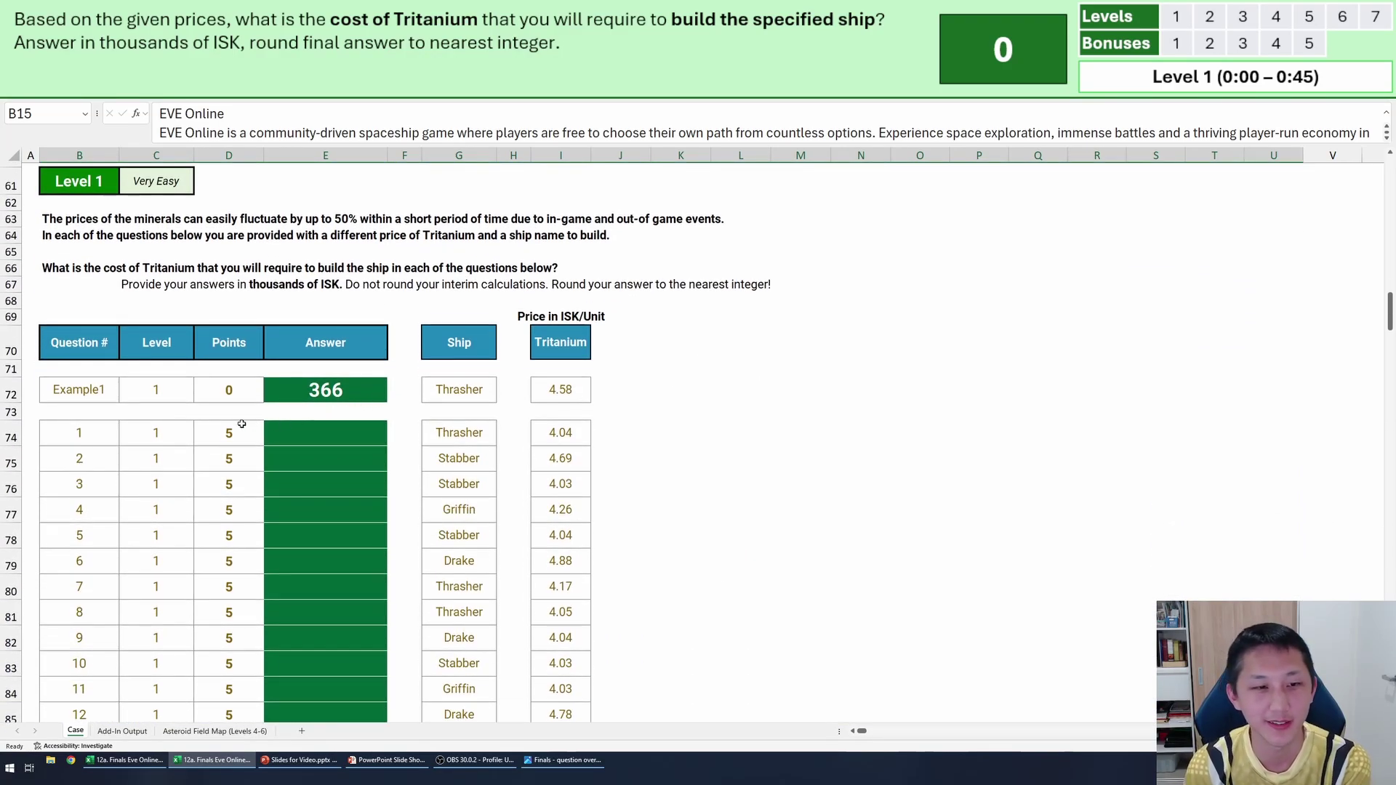
pyautogui.click(279, 440)
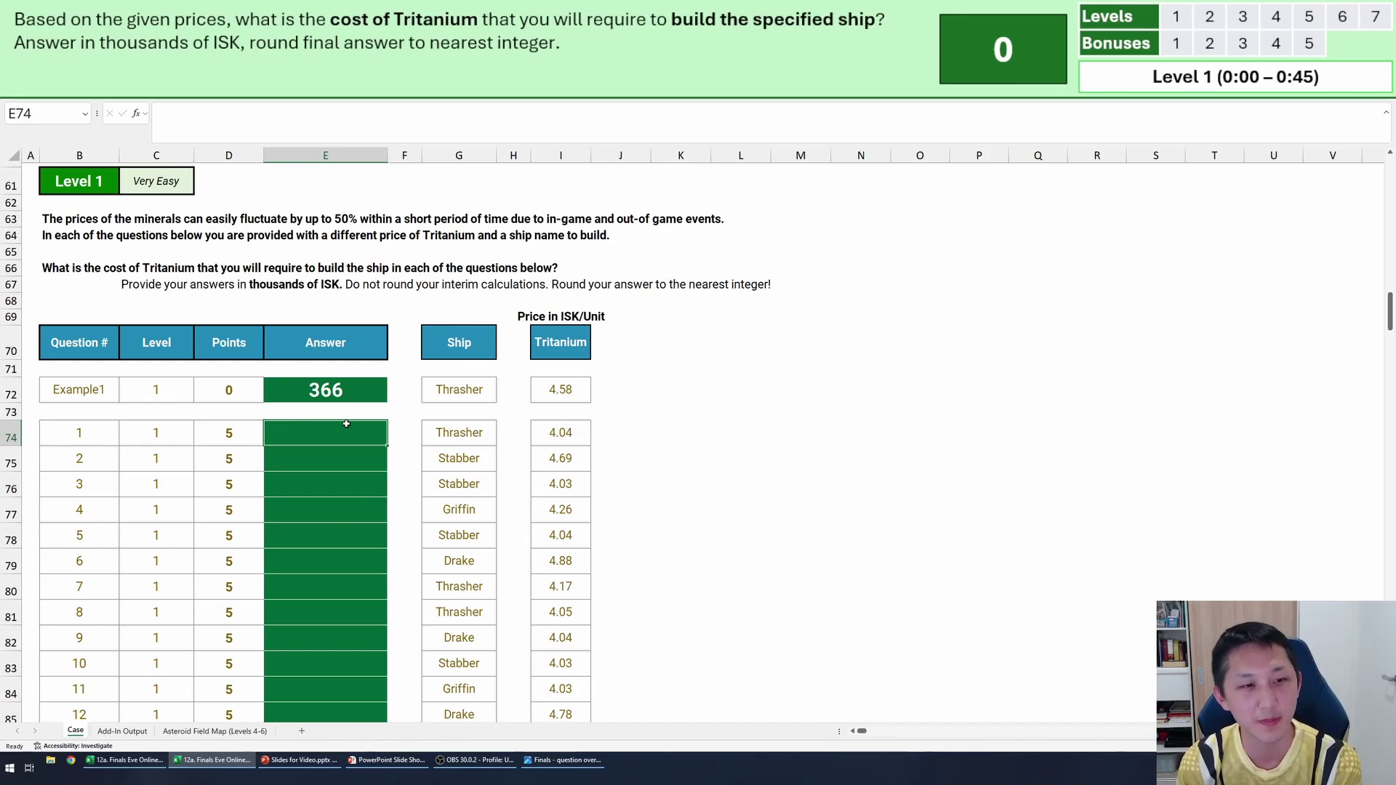
# Examine the Level 1 ships and Tritanium prices alongside the table of minerals required to produce each spaceship.
pyautogui.moveTo(454, 398); pyautogui.dragTo(461, 639)
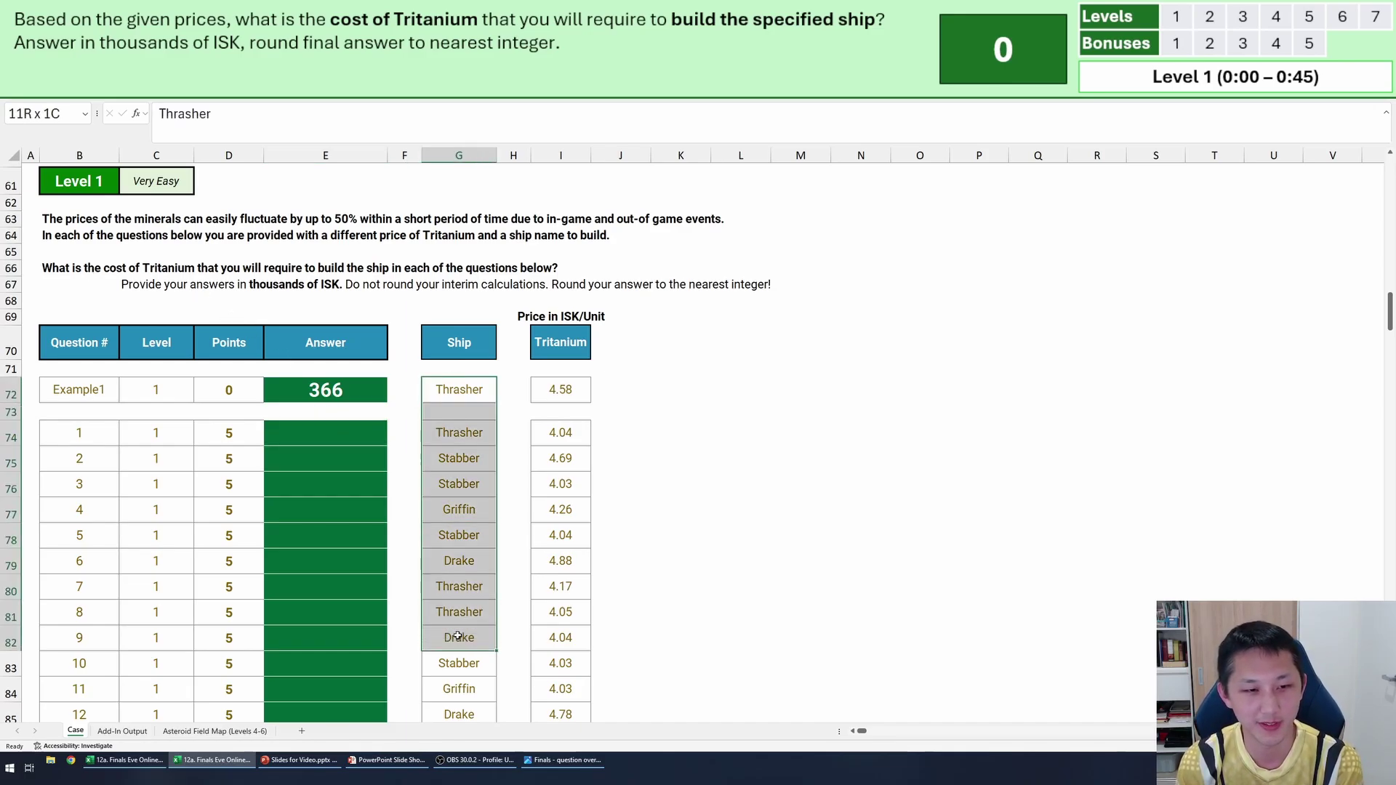
pyautogui.click(465, 494)
pyautogui.moveTo(466, 499); pyautogui.dragTo(466, 523)
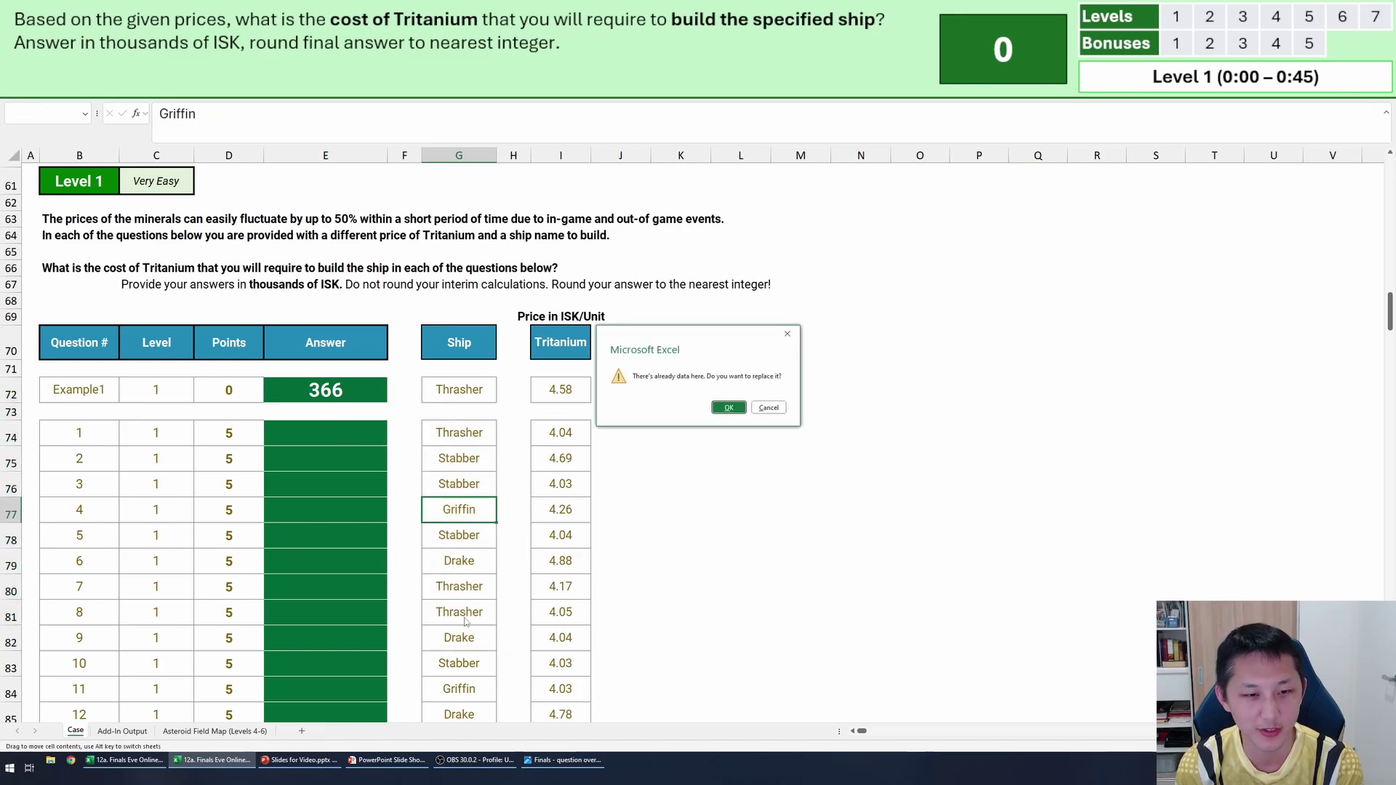
pyautogui.click(772, 409)
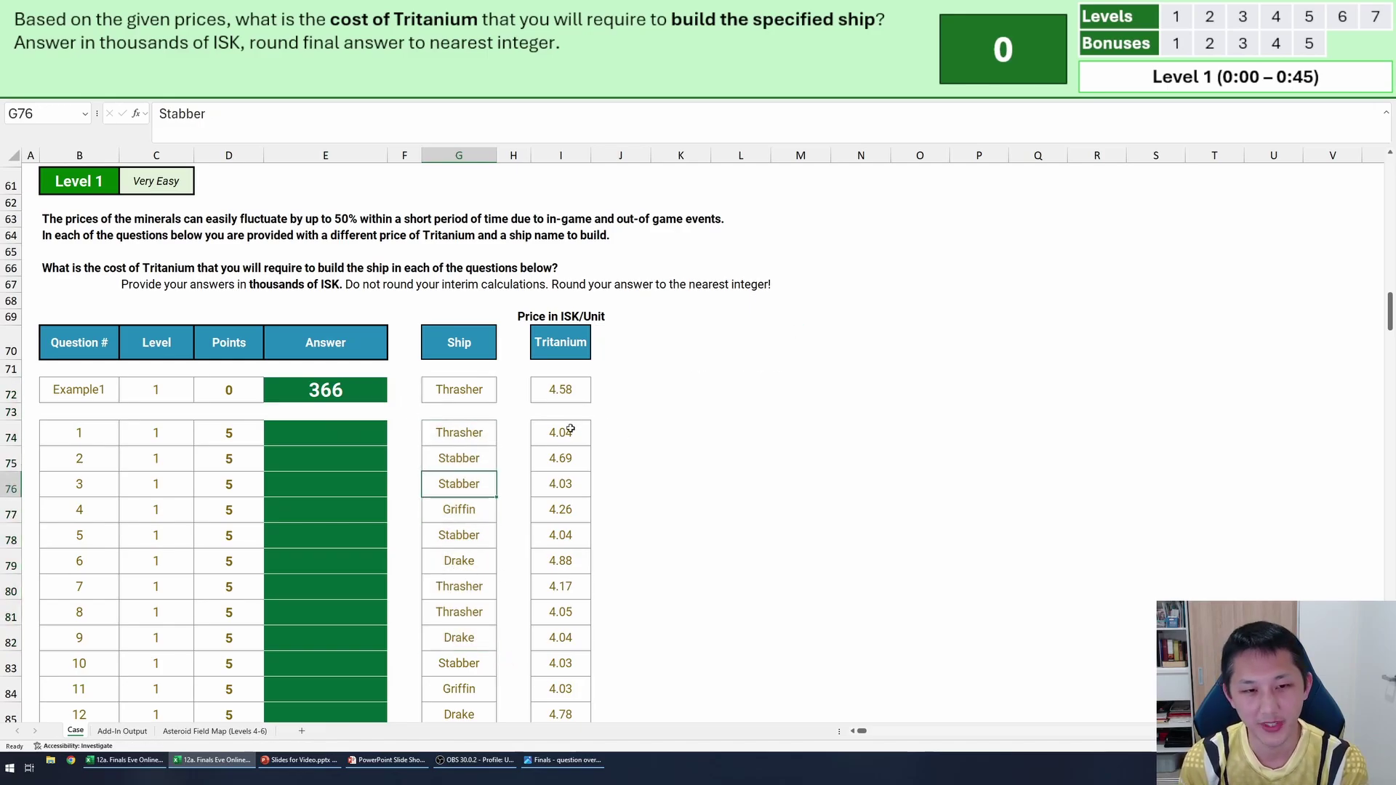
pyautogui.moveTo(571, 429); pyautogui.dragTo(548, 586)
pyautogui.click(621, 509)
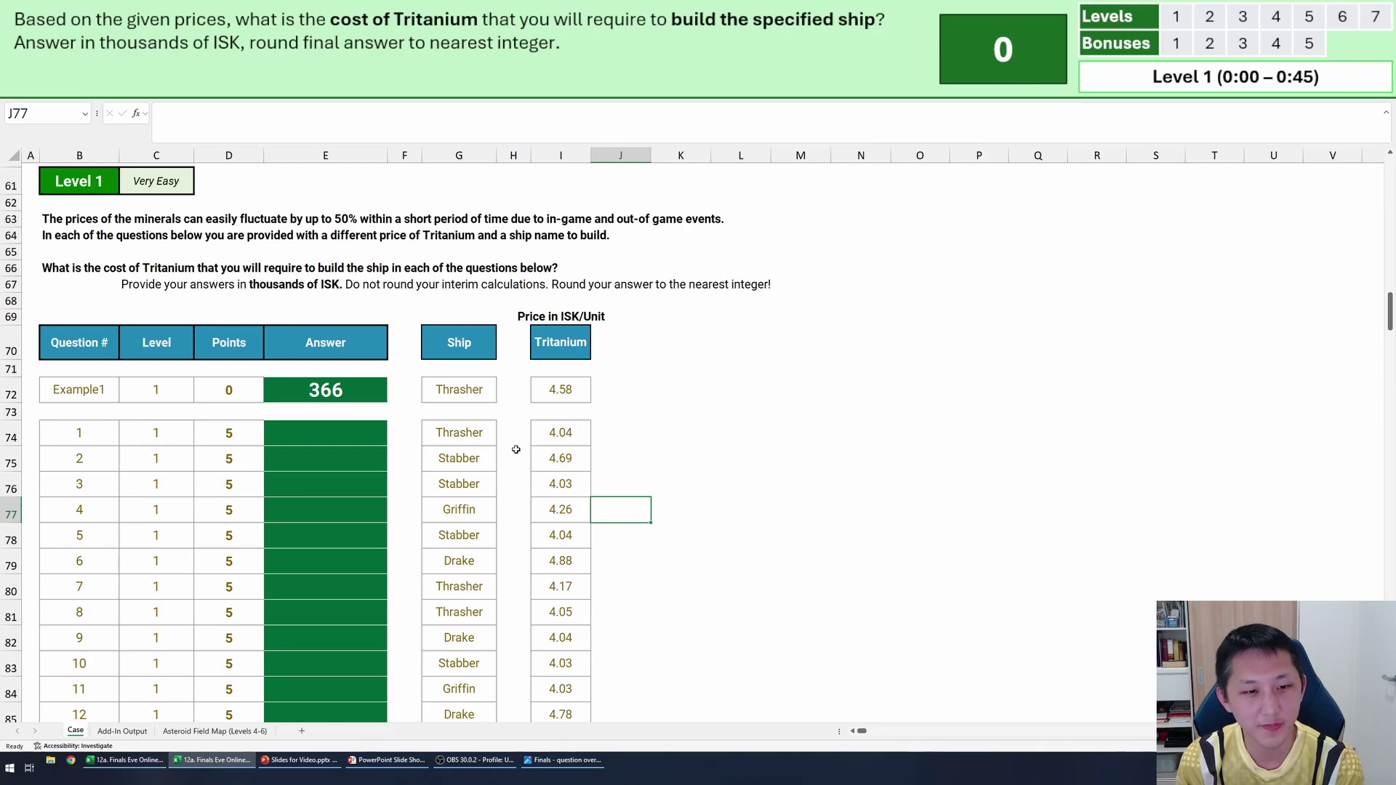
pyautogui.click(488, 437)
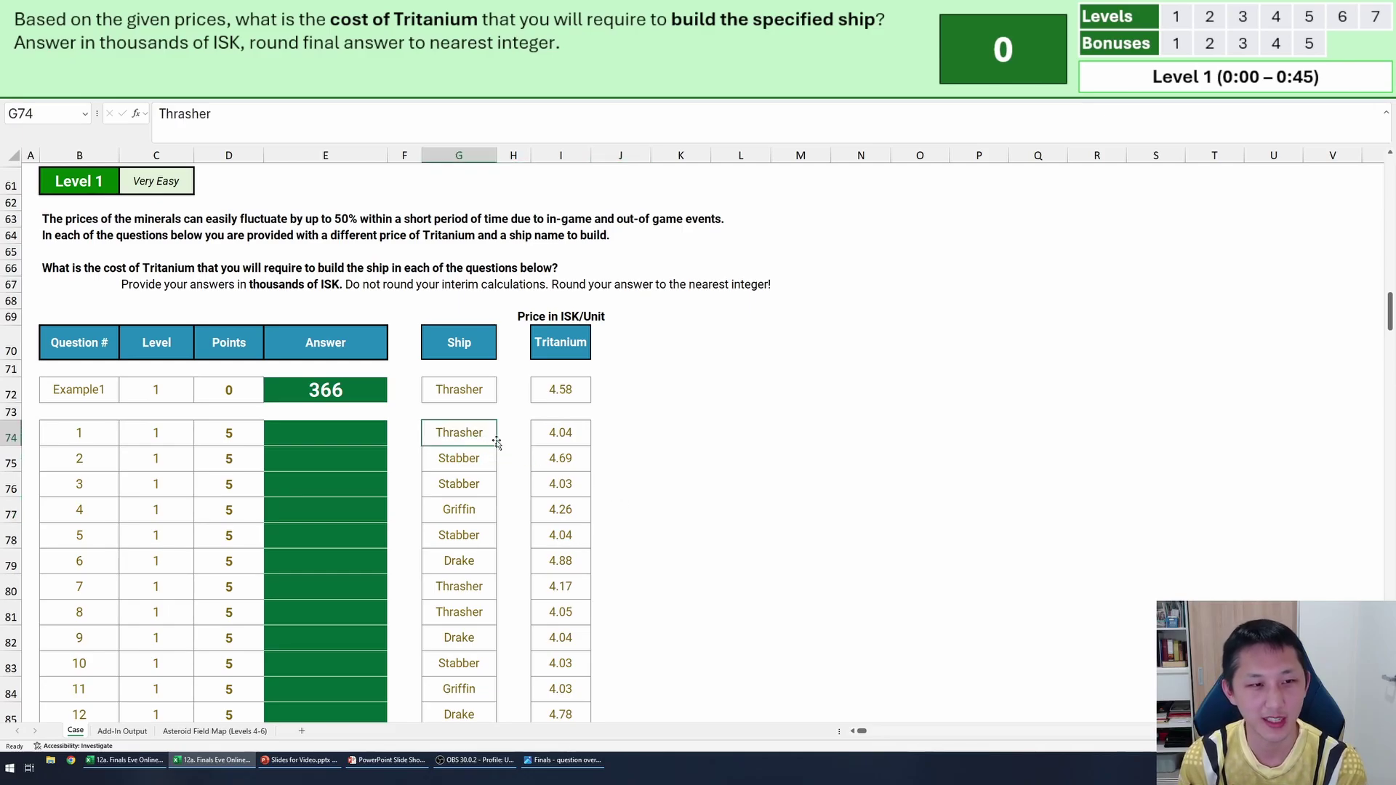
pyautogui.scroll(11, 497, 442)
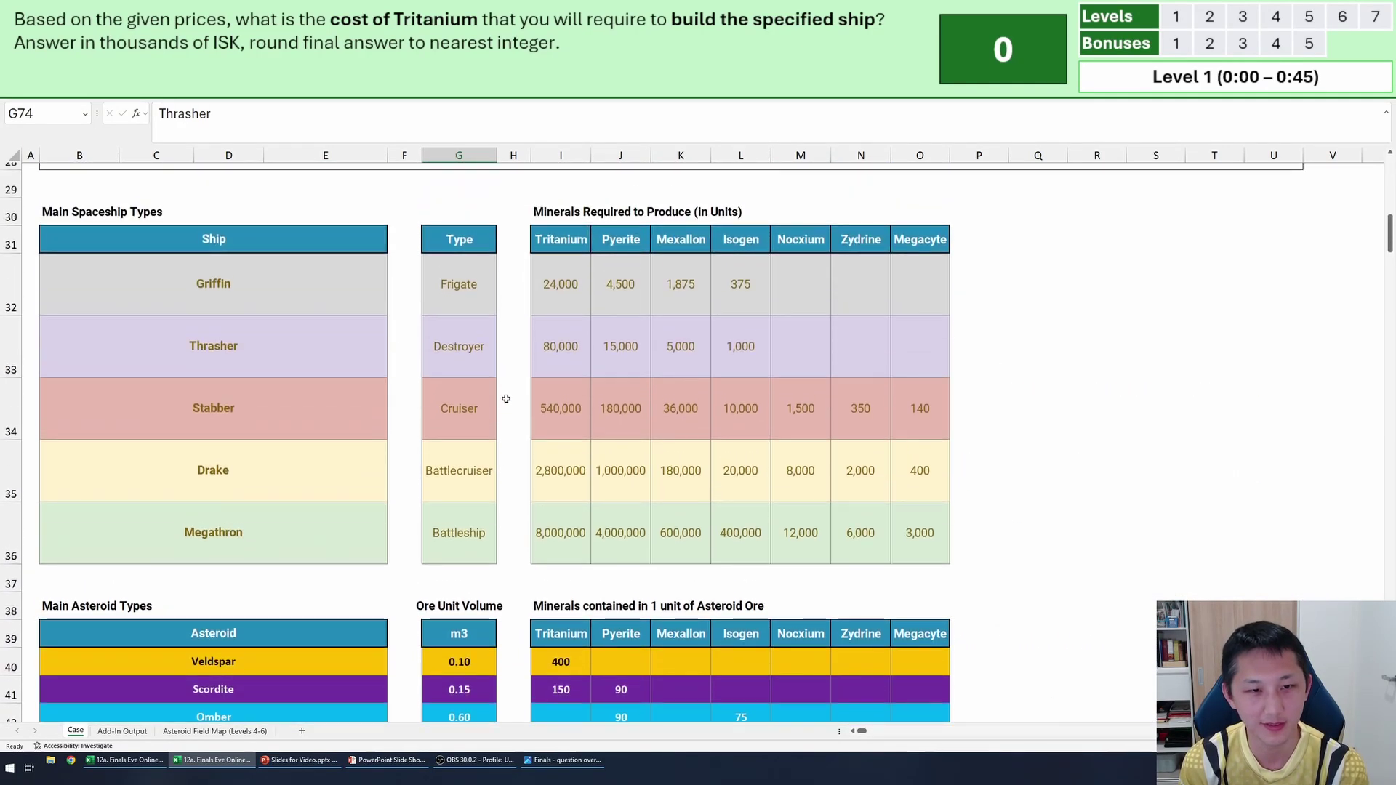
pyautogui.moveTo(73, 212); pyautogui.dragTo(920, 542)
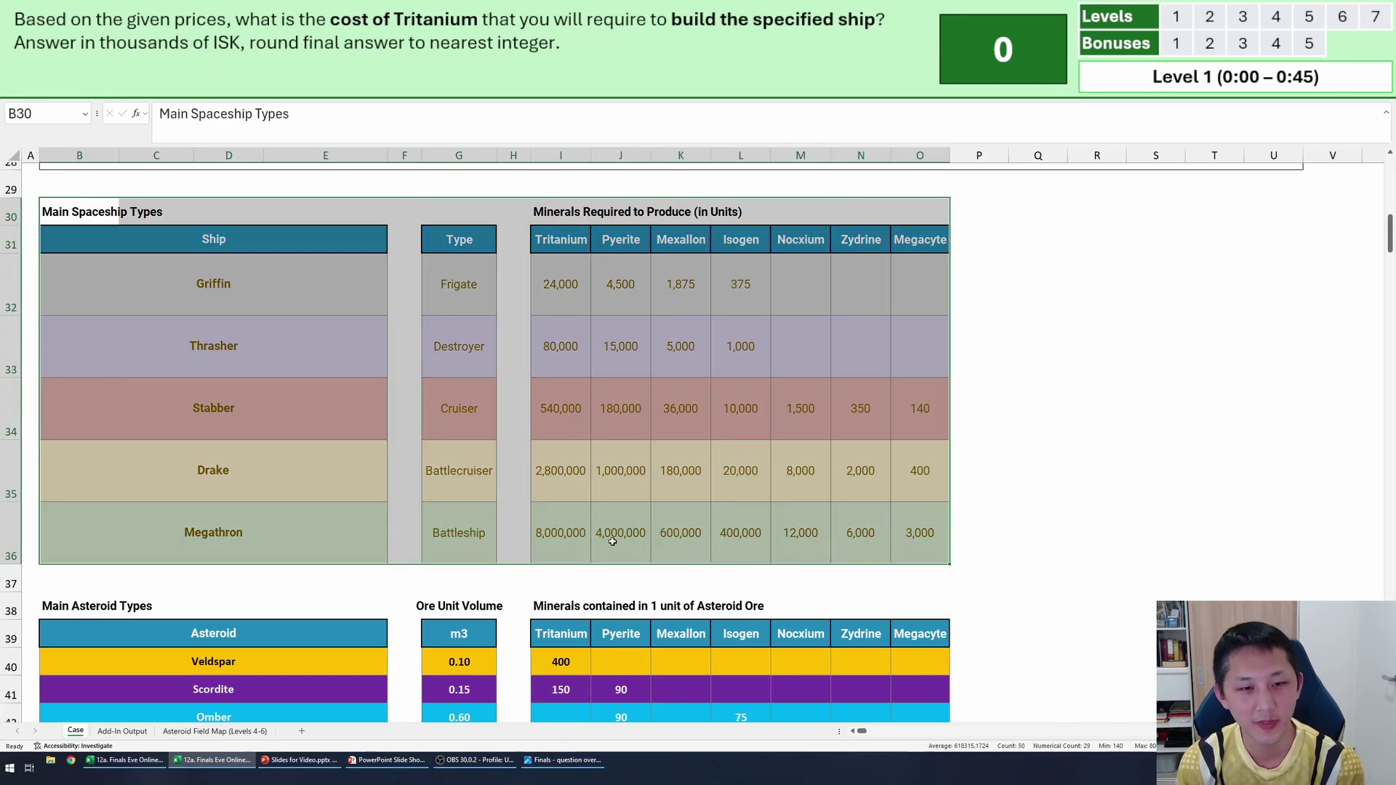
pyautogui.scroll(-12, 351, 550)
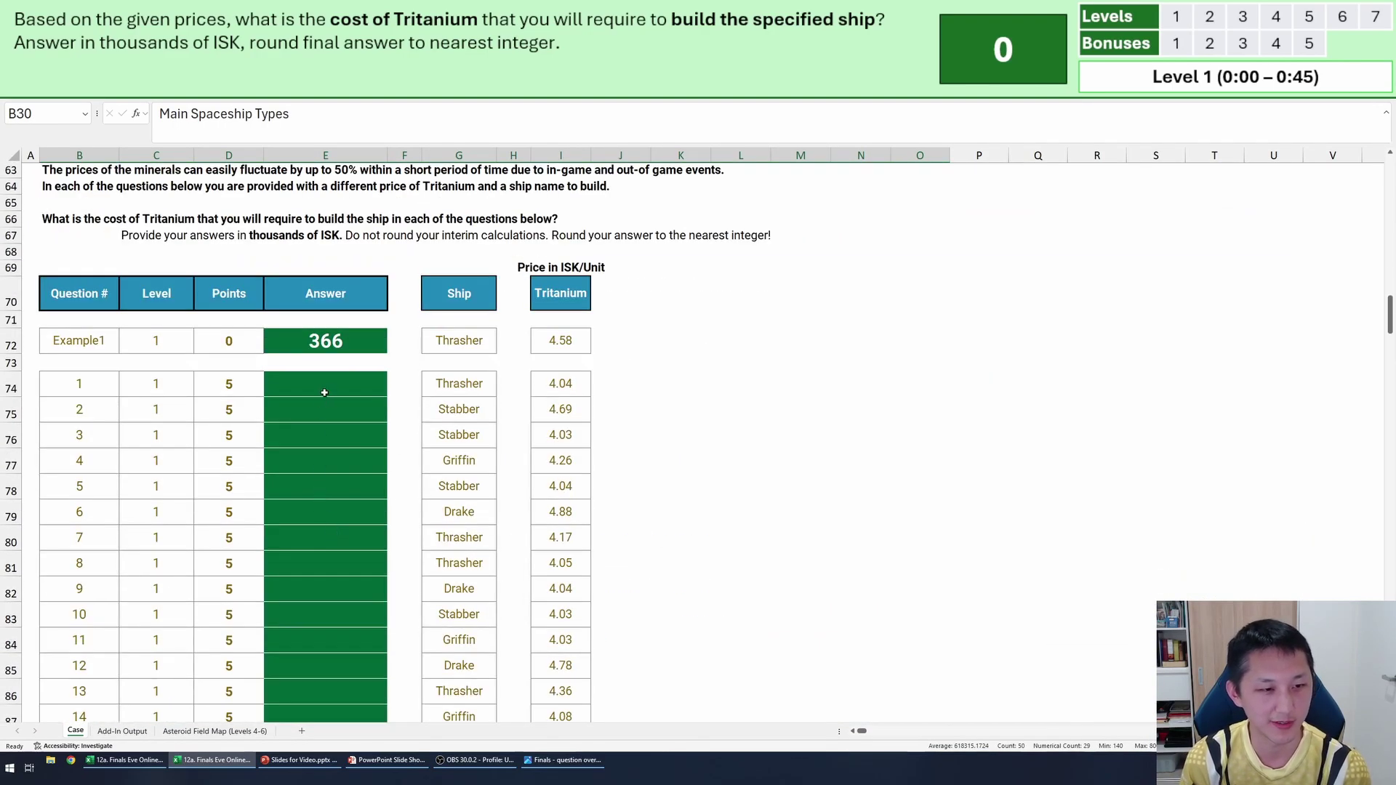
# Begin an XLOOKUP formula in E74 that looks up ship G74 in the ship name range $B$32:$B$36.
pyautogui.click(325, 384)
pyautogui.write('=x')
pyautogui.press('Tab')
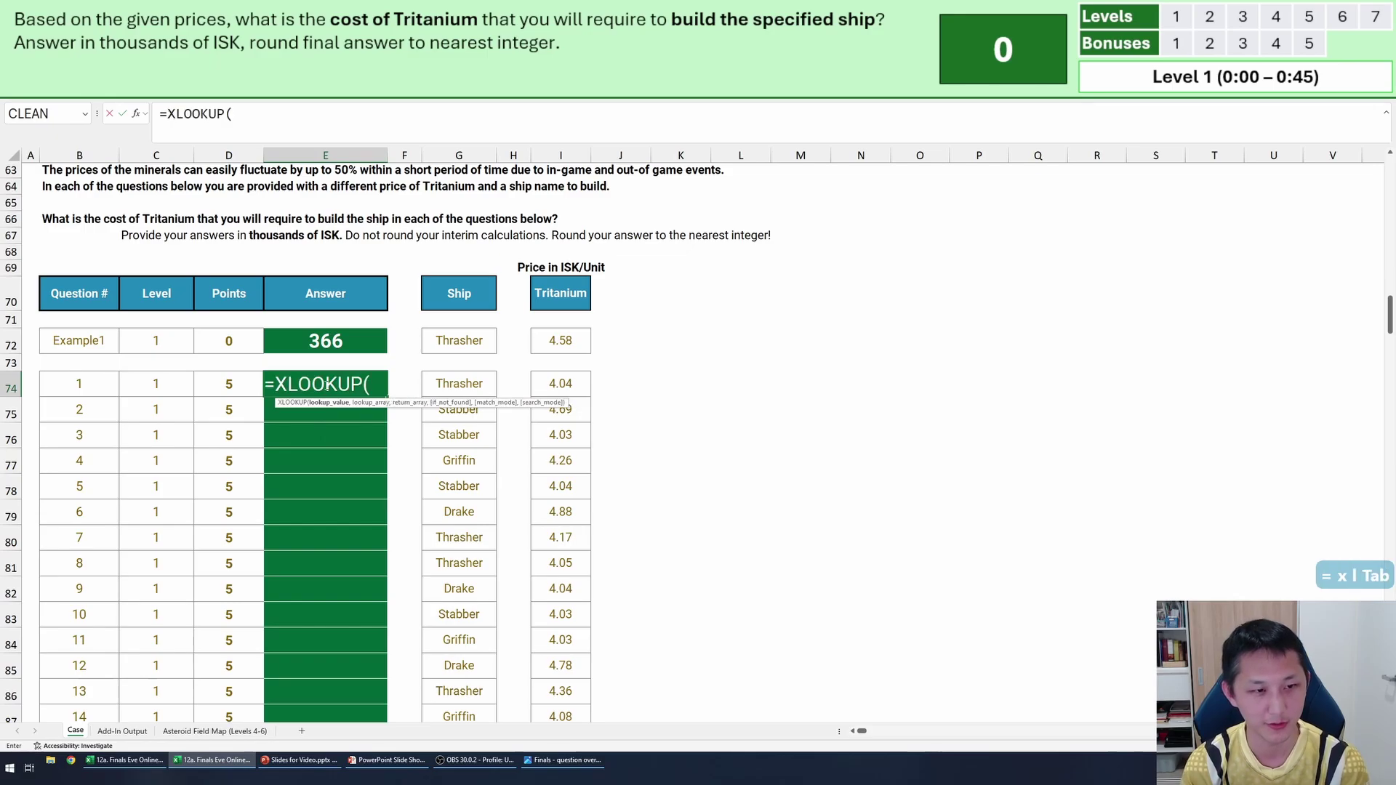
pyautogui.press('Right')
pyautogui.press('Right')
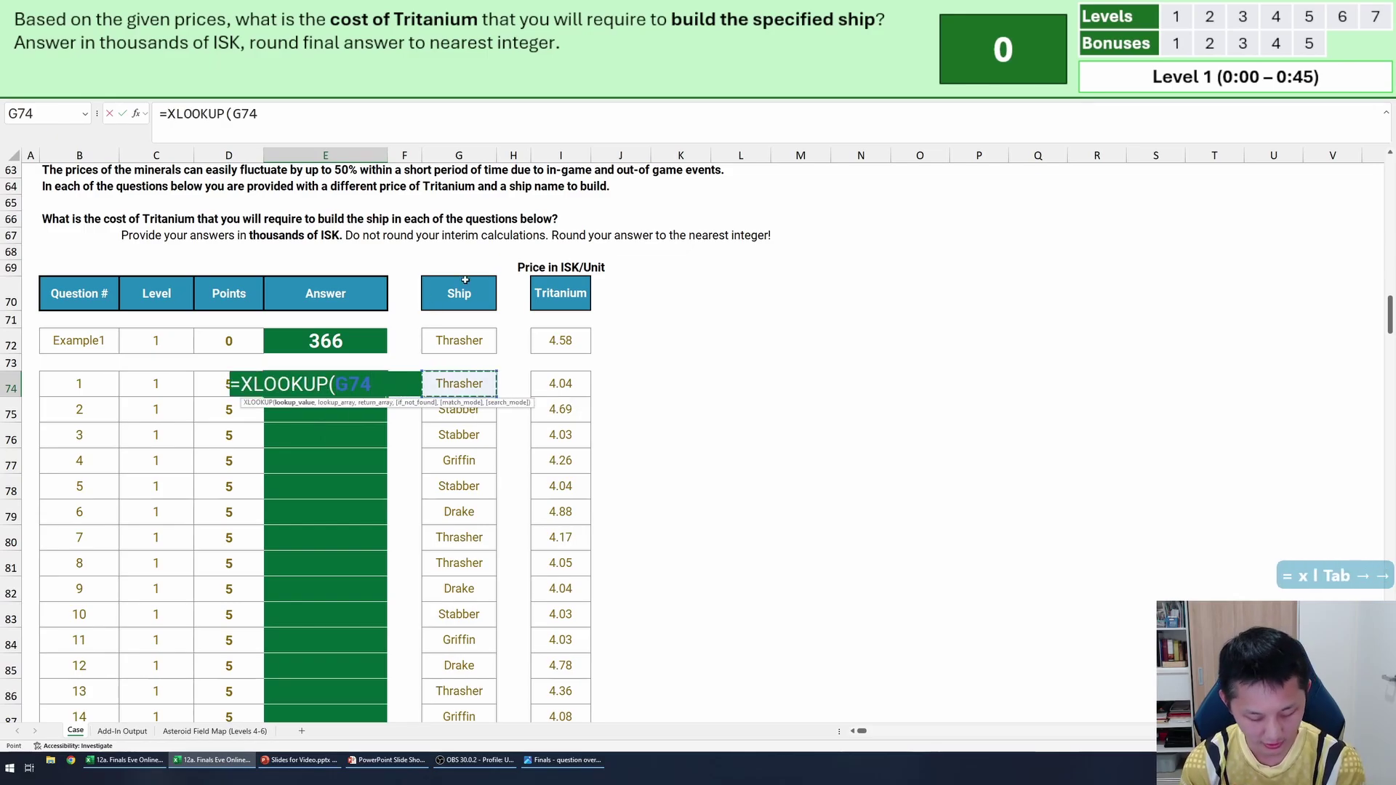
pyautogui.write(',')
pyautogui.scroll(12, 320, 378)
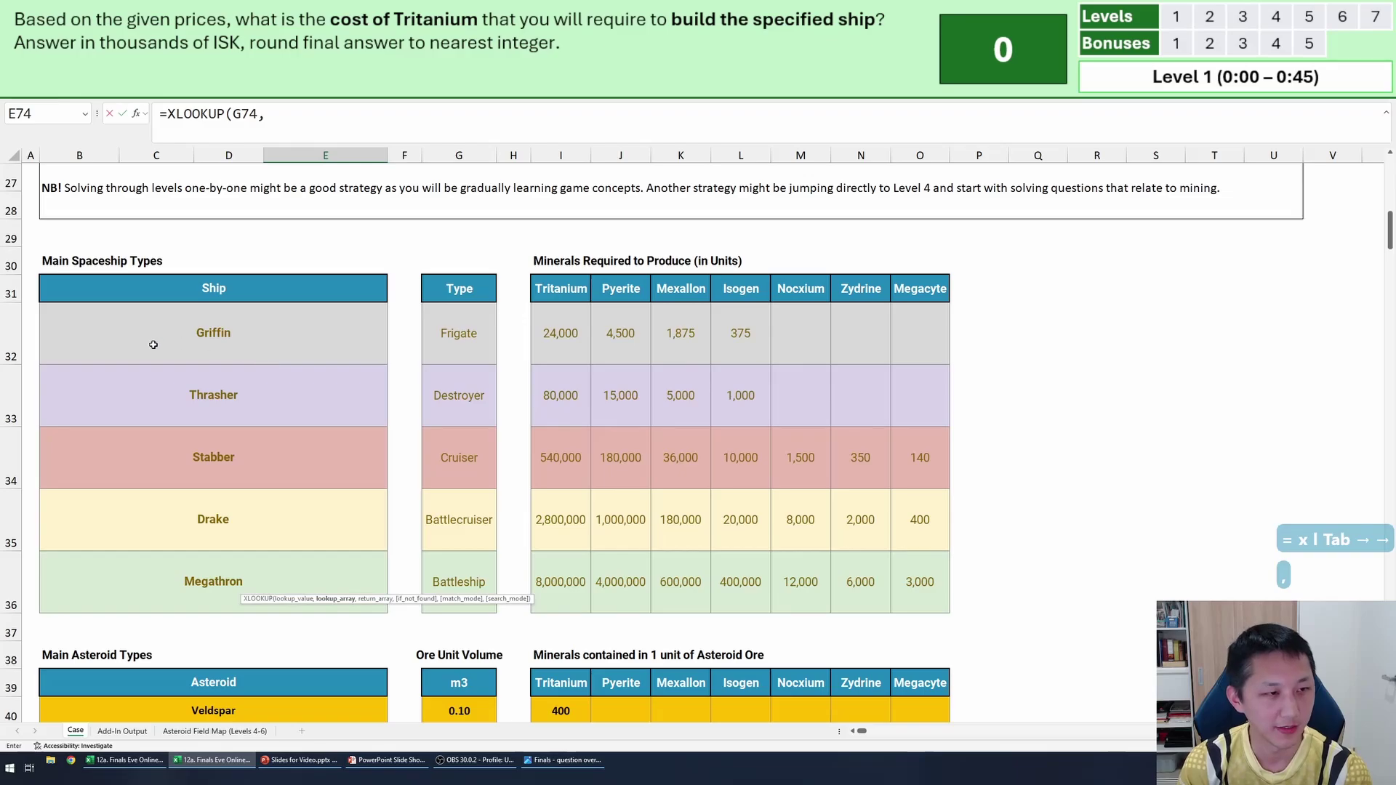
pyautogui.moveTo(153, 345); pyautogui.dragTo(68, 580)
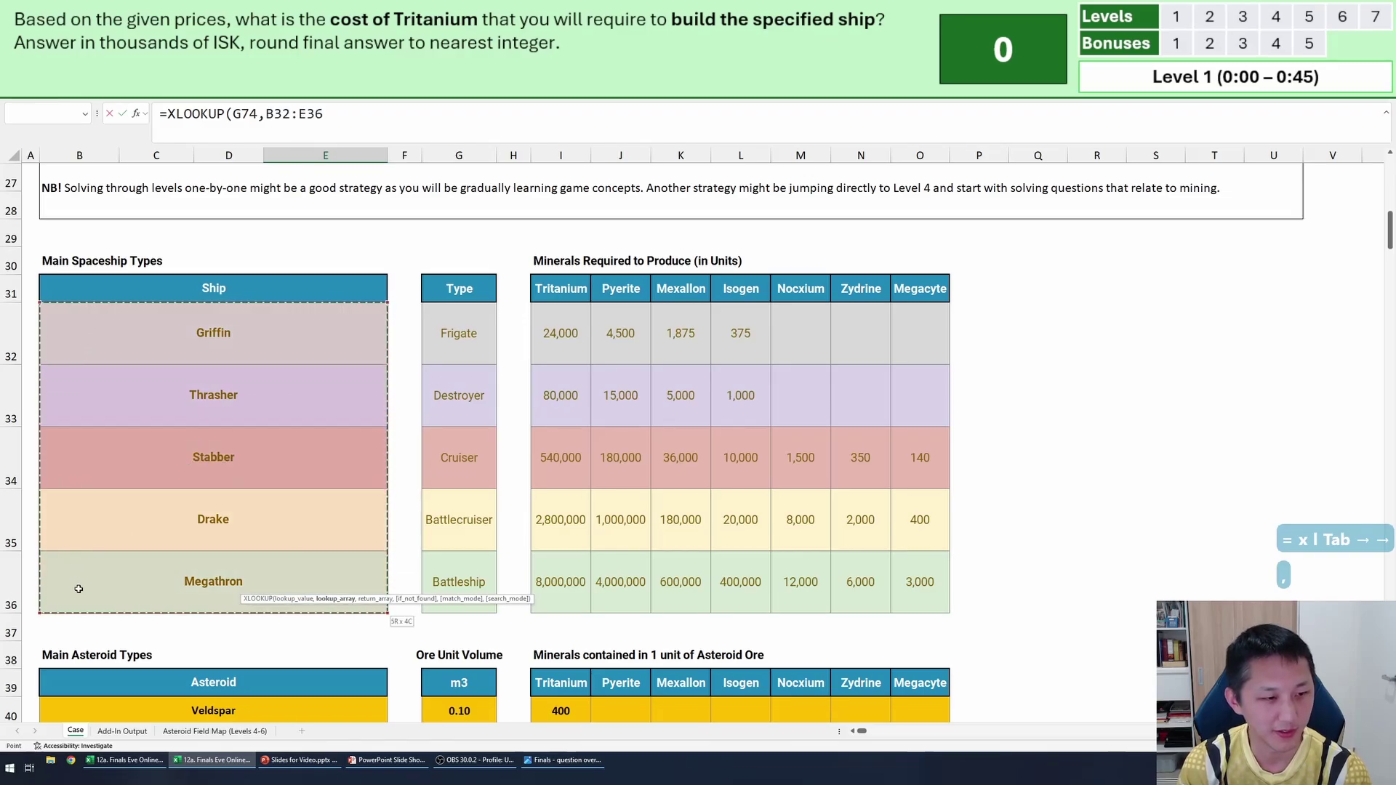
pyautogui.press('F4')
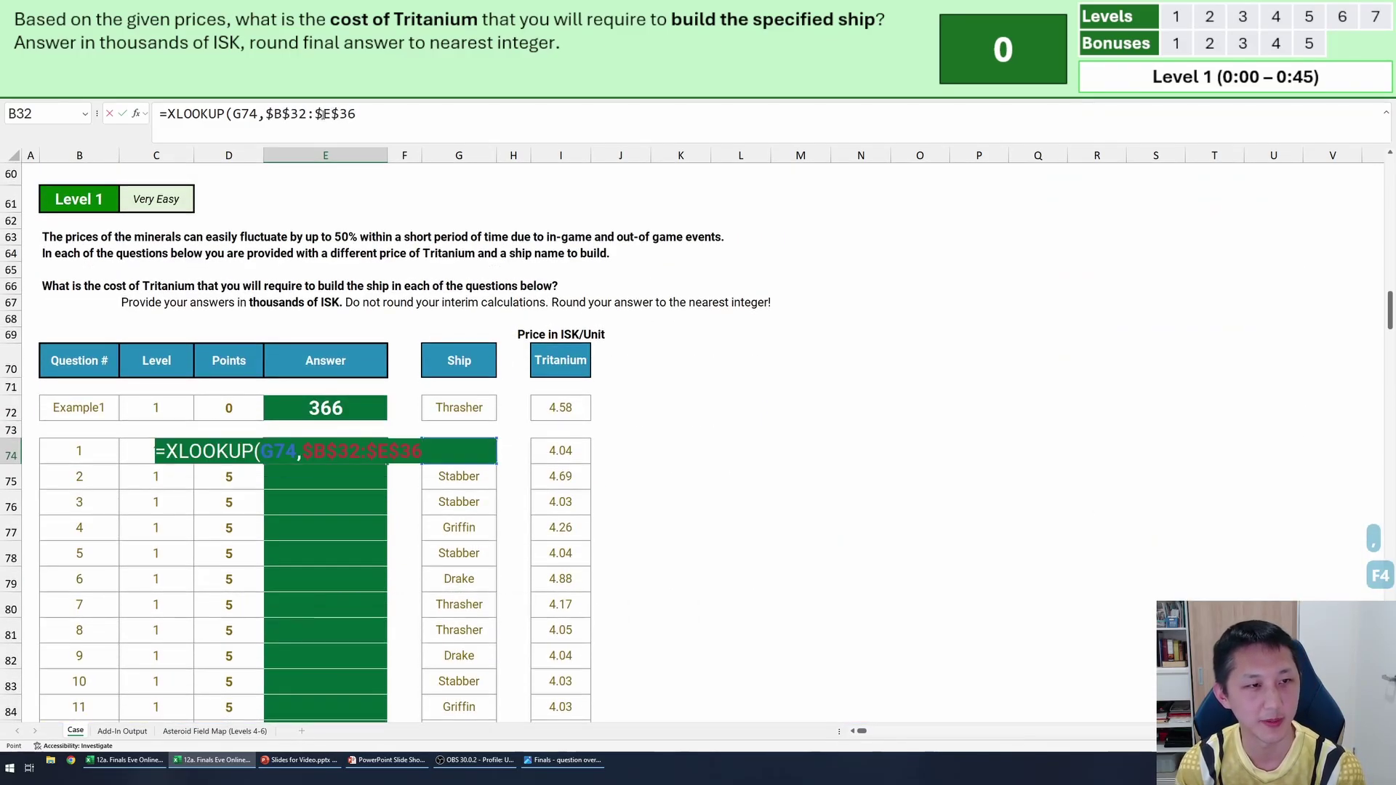
pyautogui.click(331, 114)
pyautogui.press('BackSpace')
pyautogui.write('B')
# Complete the XLOOKUP in E74 with the Tritanium requirements $I$32:$I$36 as the return range.
pyautogui.scroll(12, 480, 293)
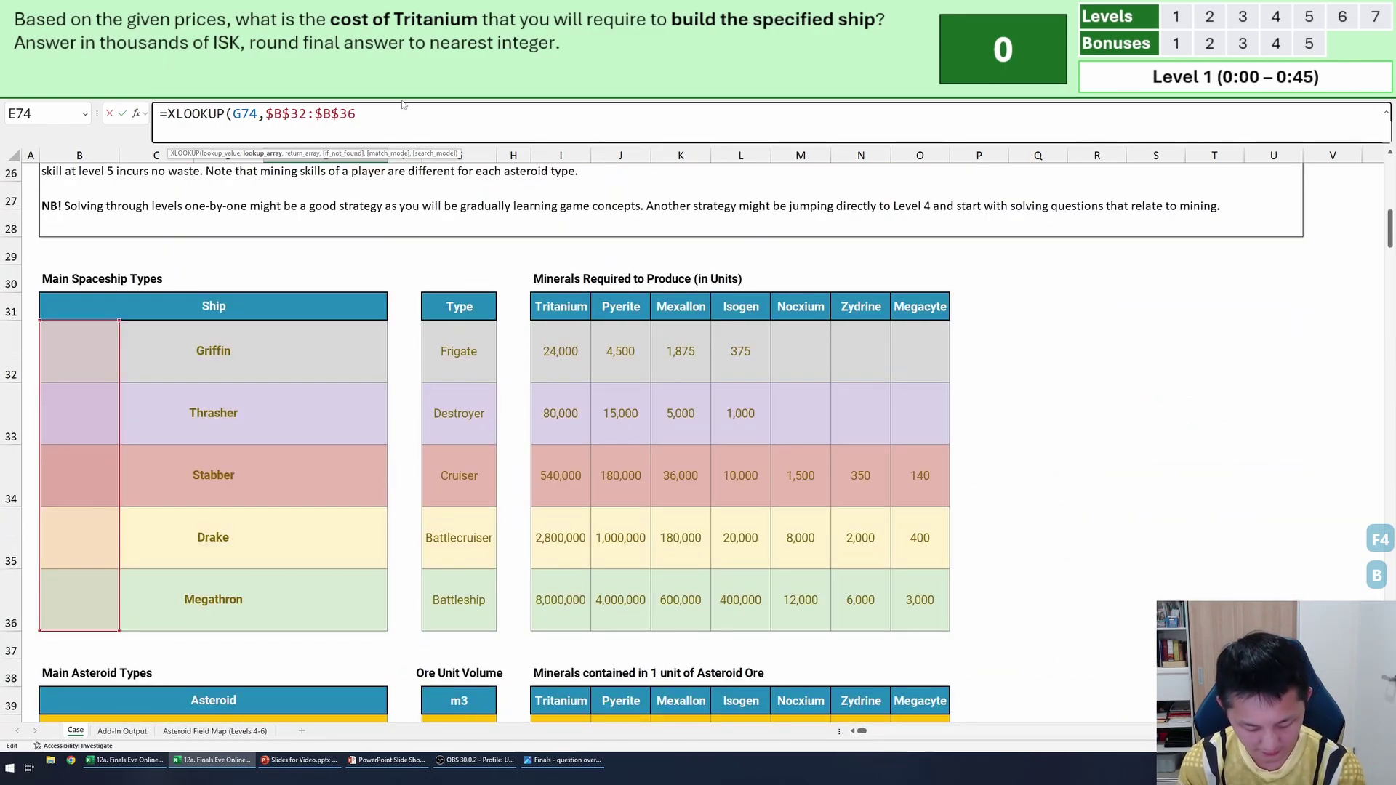
pyautogui.write(',')
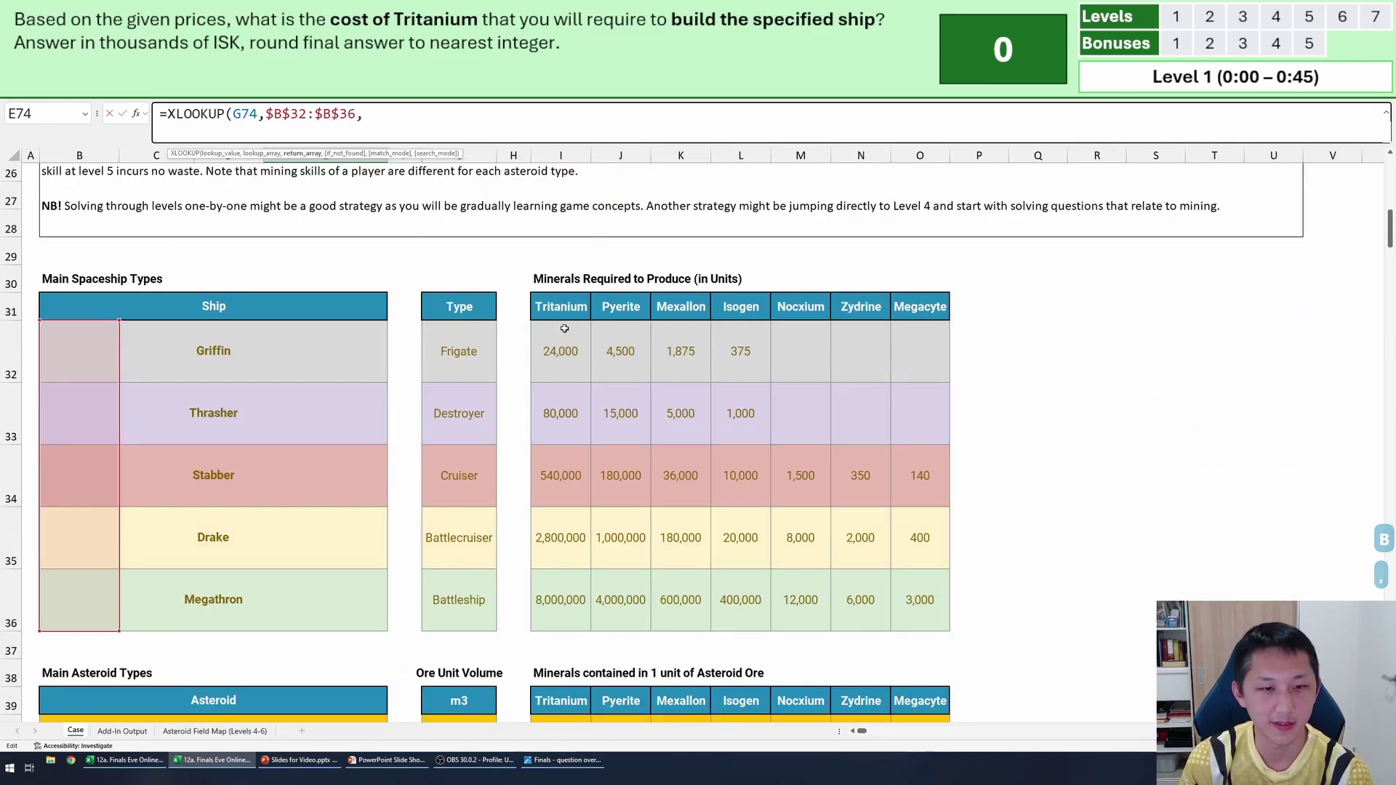
pyautogui.moveTo(564, 328); pyautogui.dragTo(569, 582)
pyautogui.press('F4')
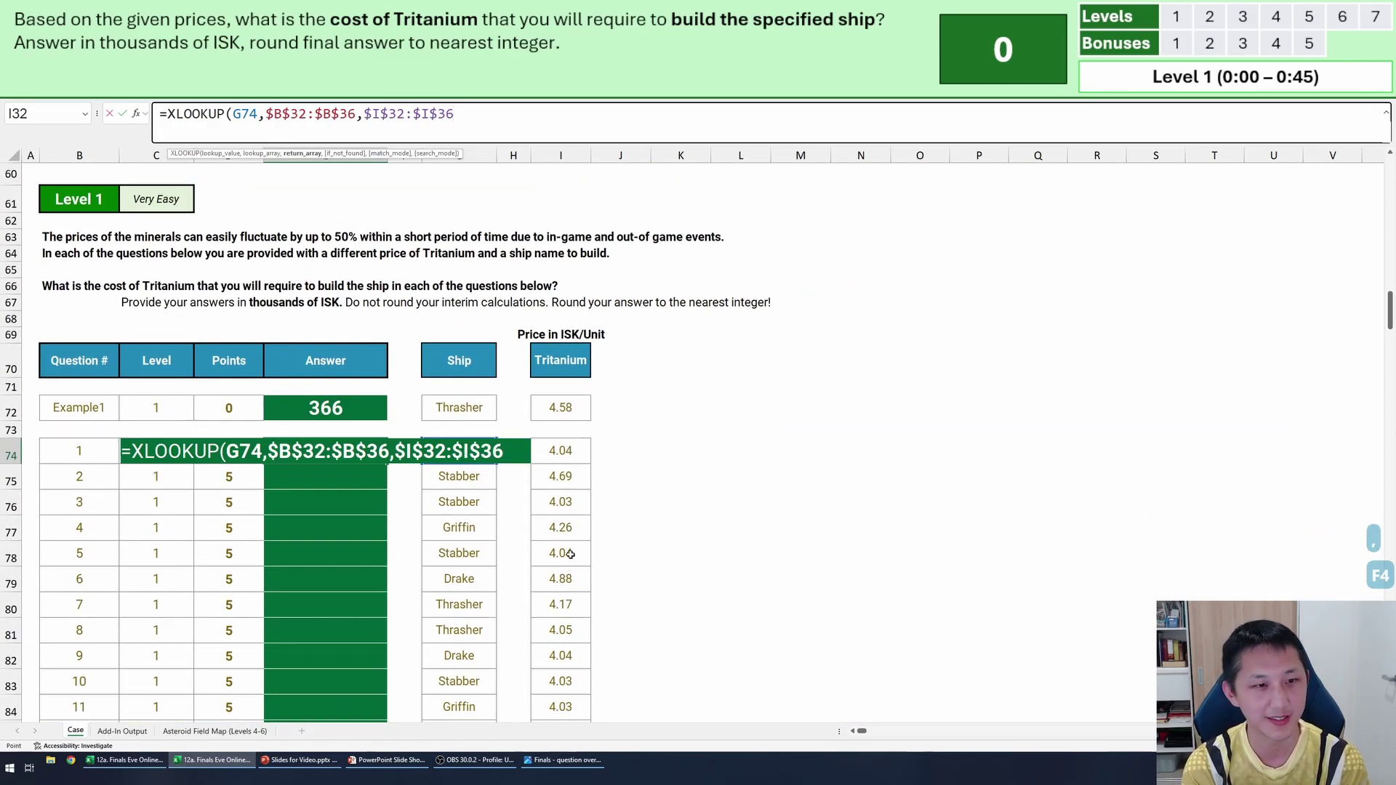
pyautogui.write(')')
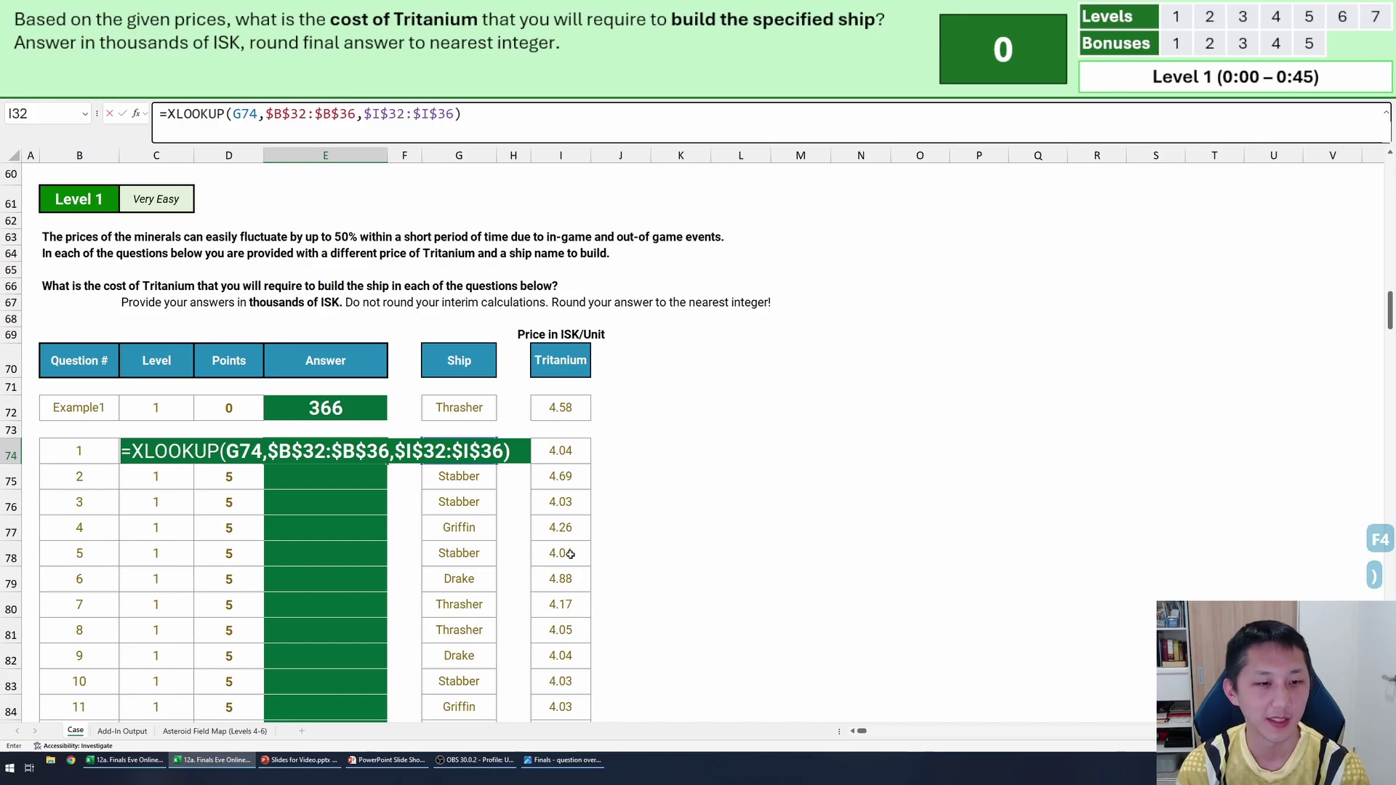
pyautogui.press('Return')
# Multiply the XLOOKUP result in E74 by the Tritanium price in I74.
pyautogui.press('Up')
pyautogui.press('F2')
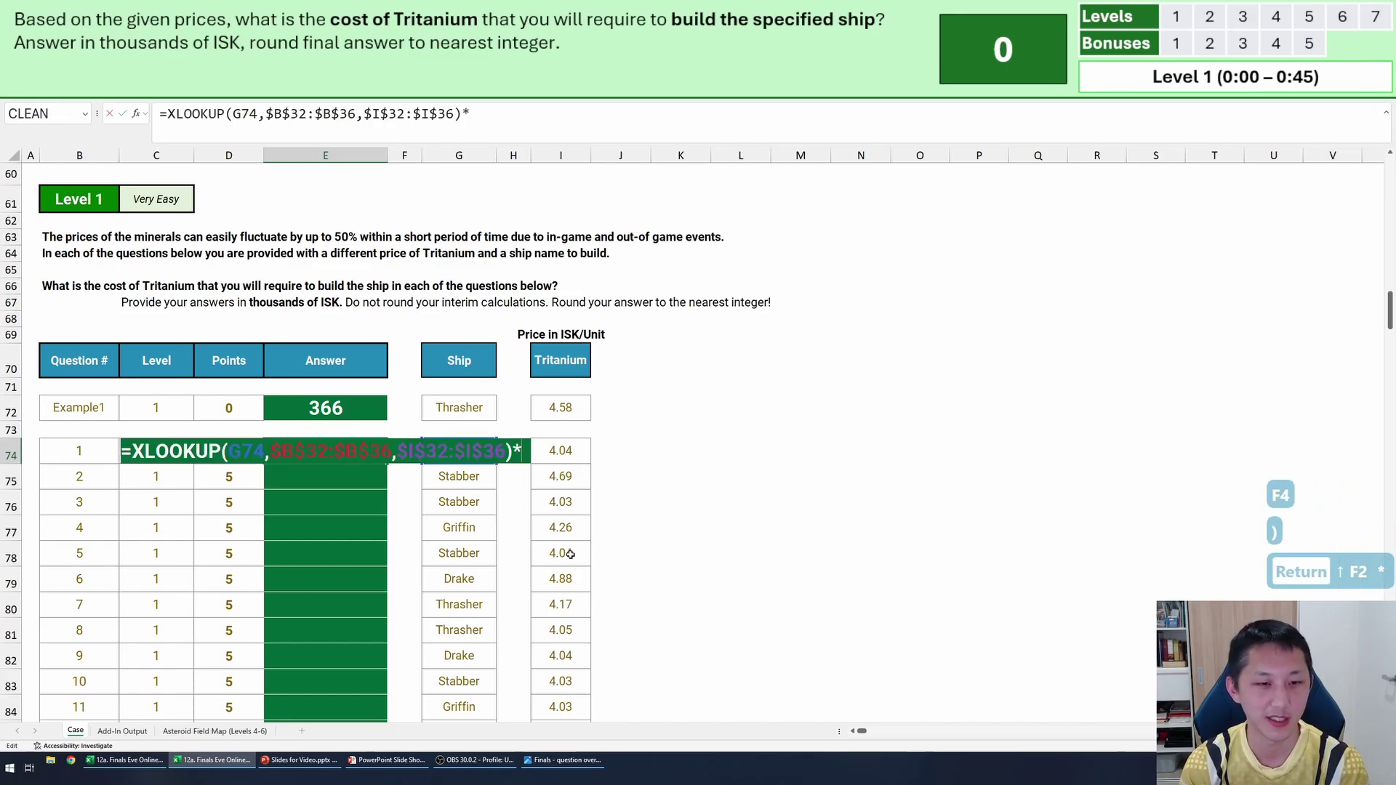
pyautogui.write('*')
pyautogui.click(552, 452)
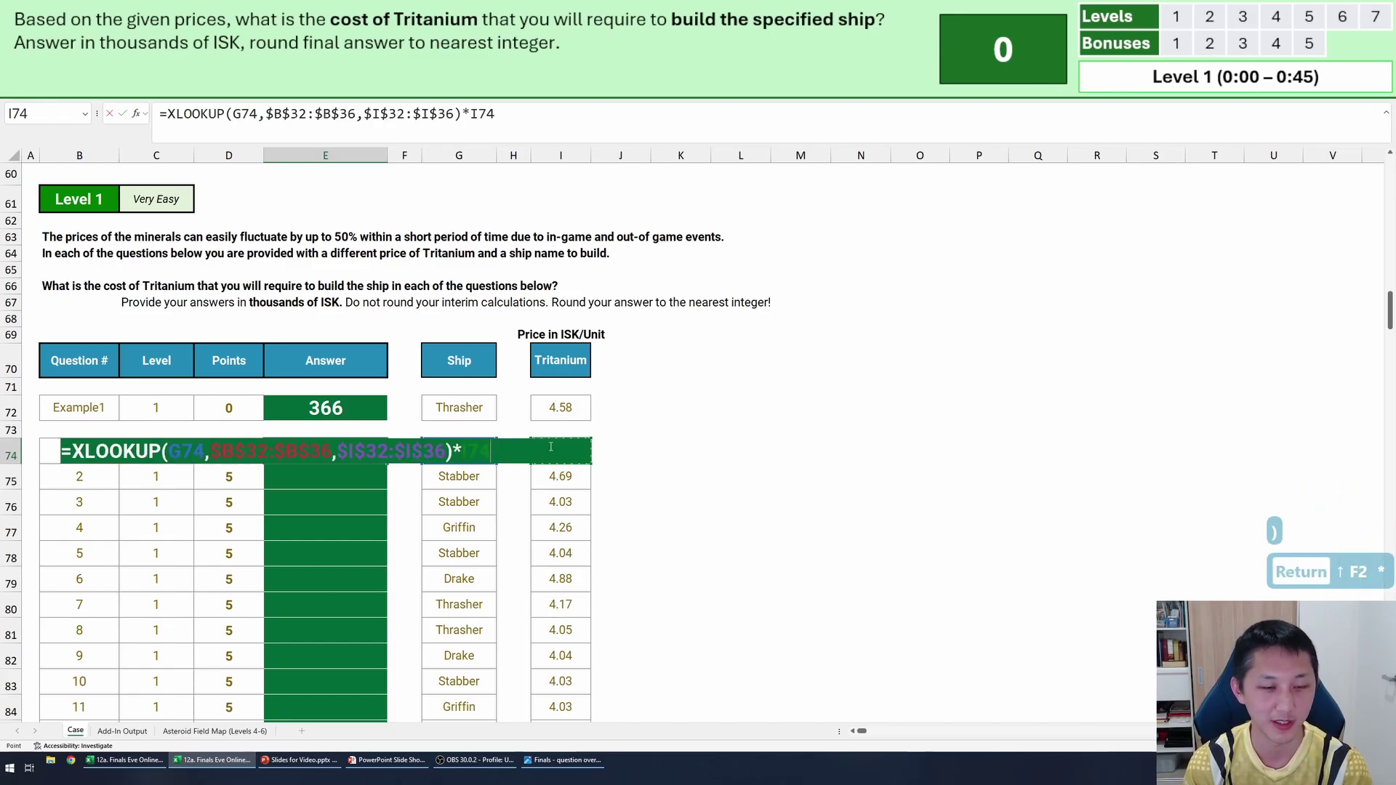
pyautogui.press('Return')
pyautogui.press('Up')
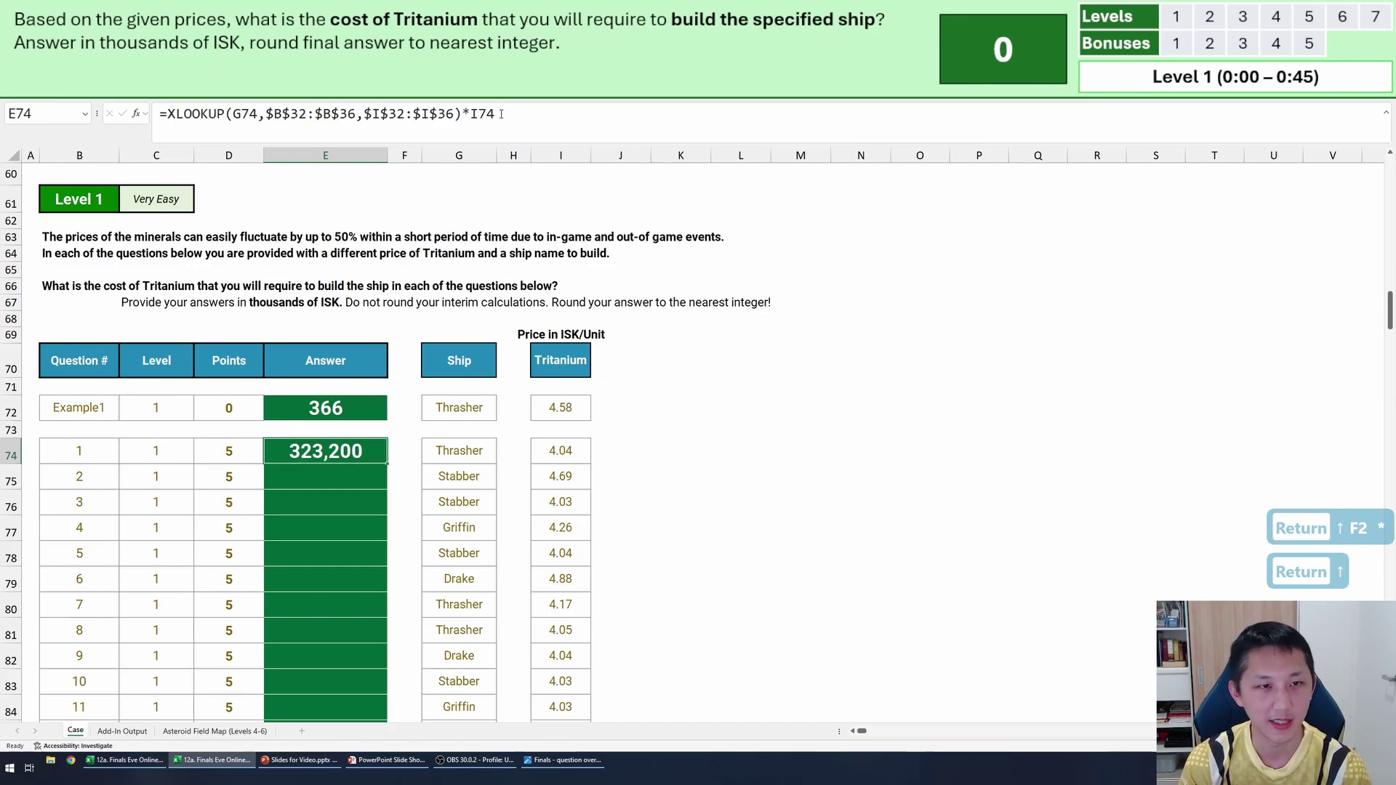
# Divide the E74 result by 1000 and wrap the formula in ROUND with 0 decimal places.
pyautogui.click(501, 114)
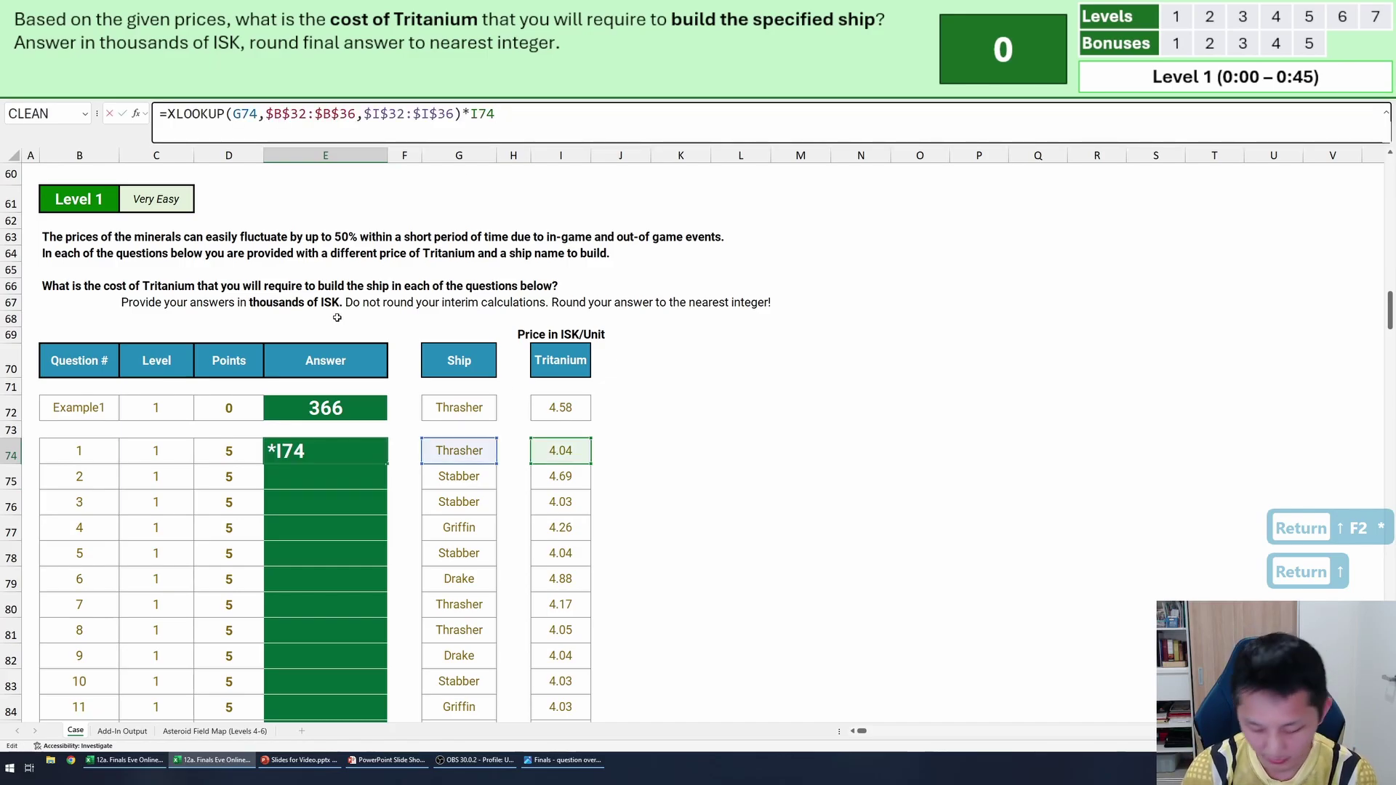
pyautogui.write('/1000')
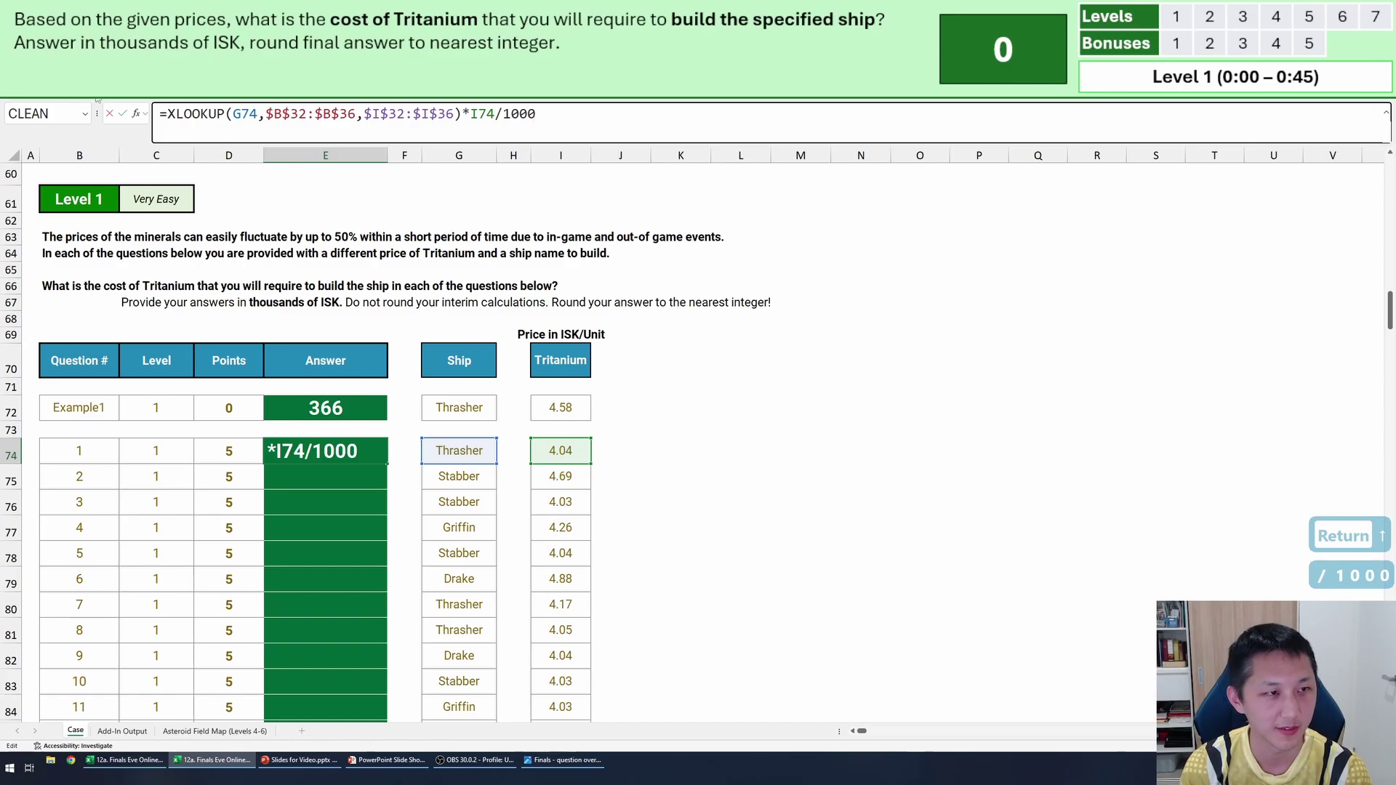
pyautogui.click(173, 113)
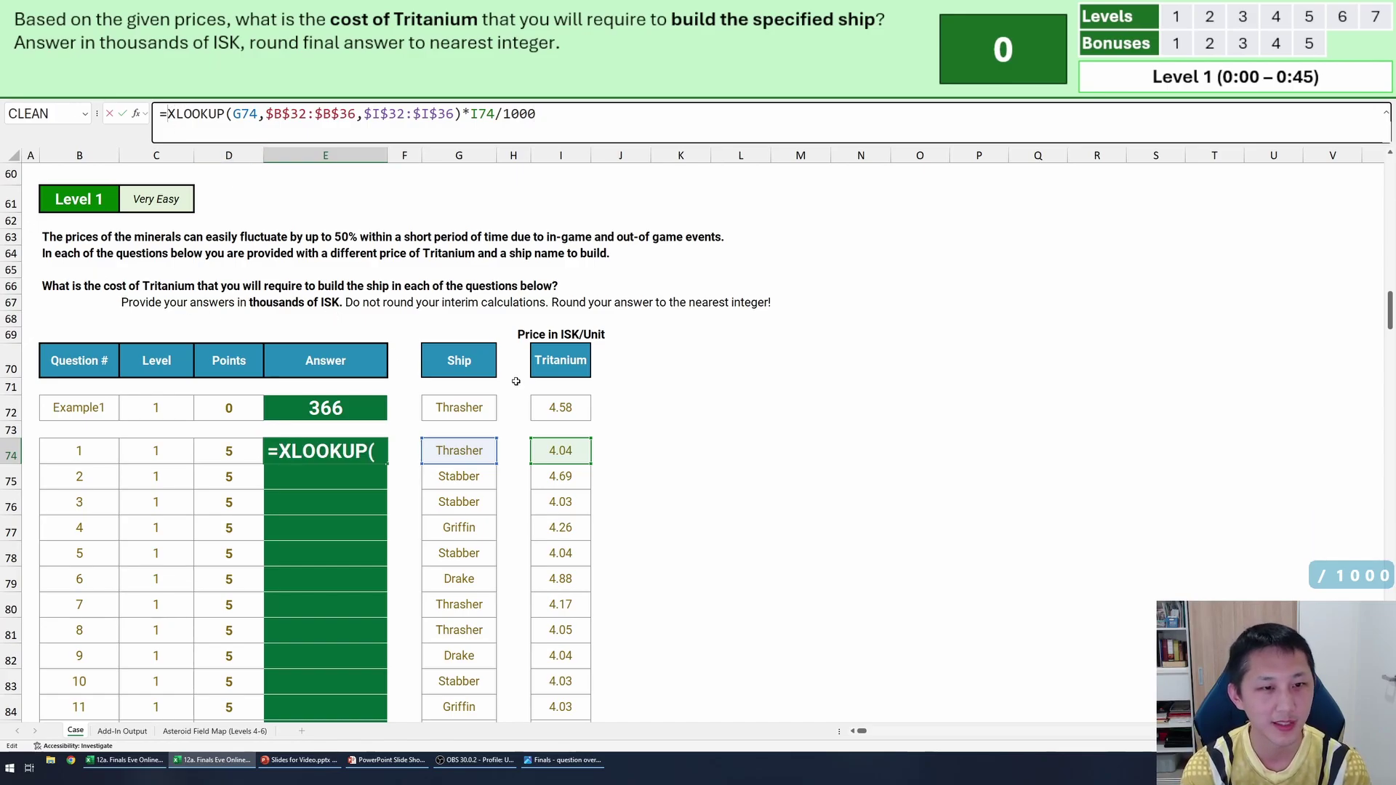
pyautogui.write('round(')
pyautogui.hotkey('ctrl', 'End')
pyautogui.write(',0')
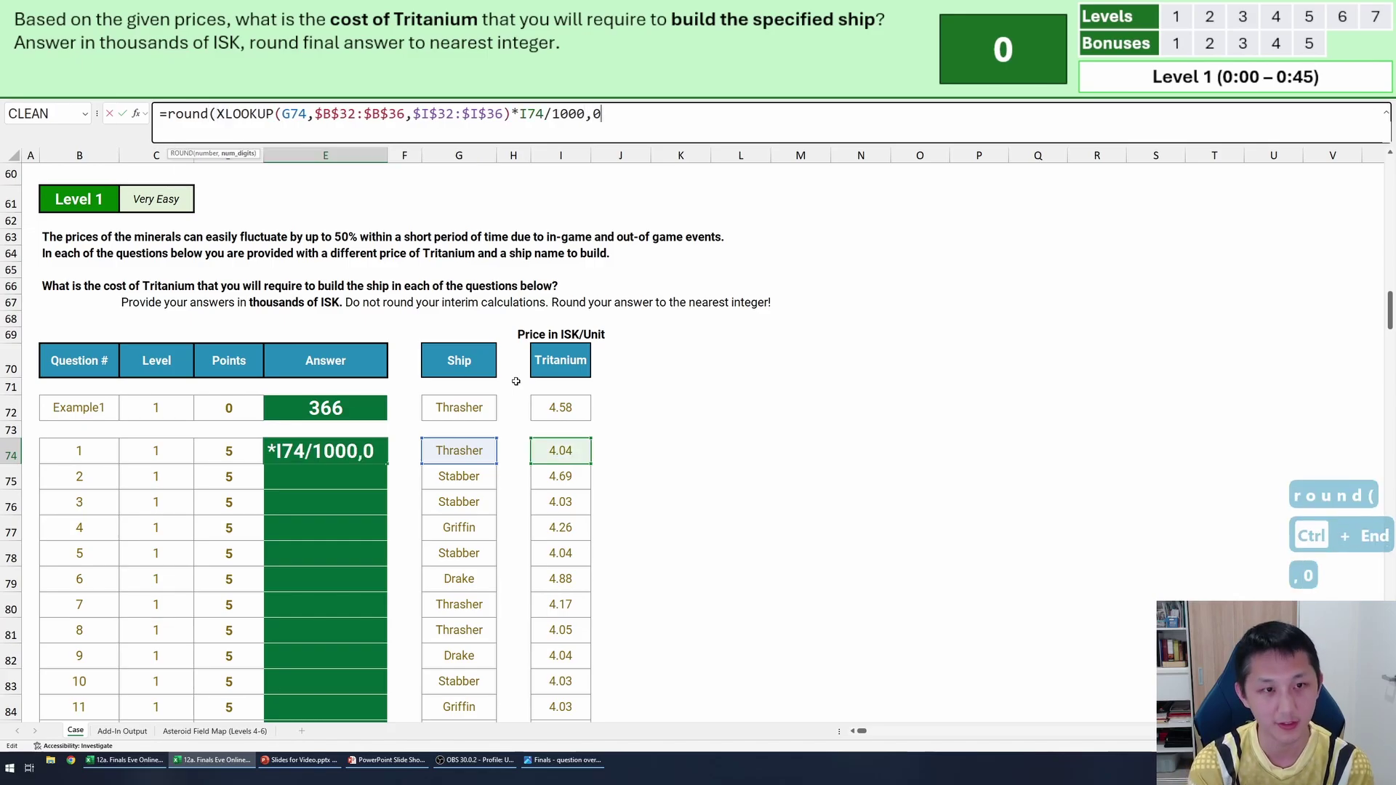
pyautogui.write(')')
pyautogui.press('Return')
# Test the E74 formula by copying it into the Example1 answer cell E72, and undo the paste.
pyautogui.press('Up')
pyautogui.hotkey('ctrl', 'c')
pyautogui.click(369, 410)
pyautogui.hotkey('ctrl', 'v')
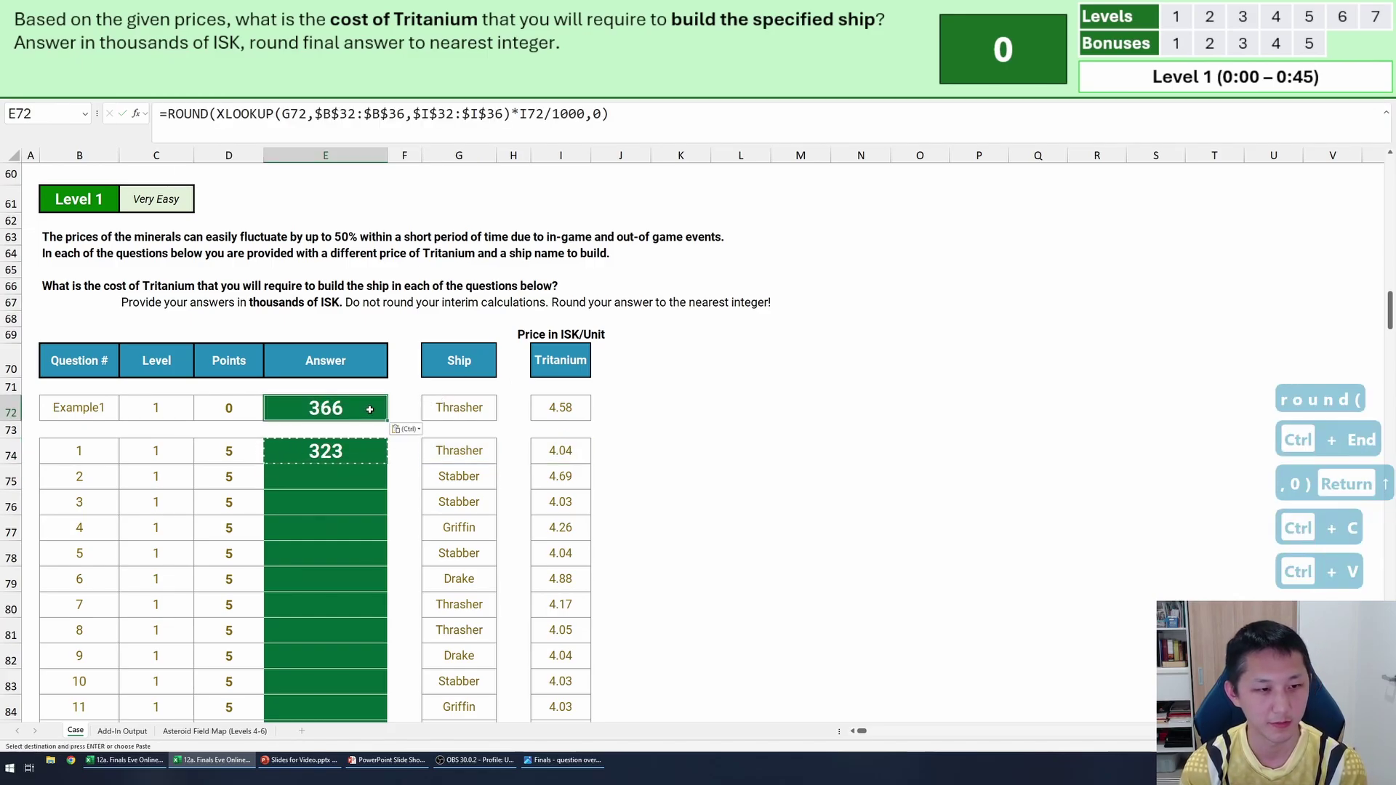
pyautogui.hotkey('ctrl', 'z')
# Fill the E74 formula down through E93 to answer all twenty Level 1 questions.
pyautogui.moveTo(365, 452); pyautogui.dragTo(354, 494)
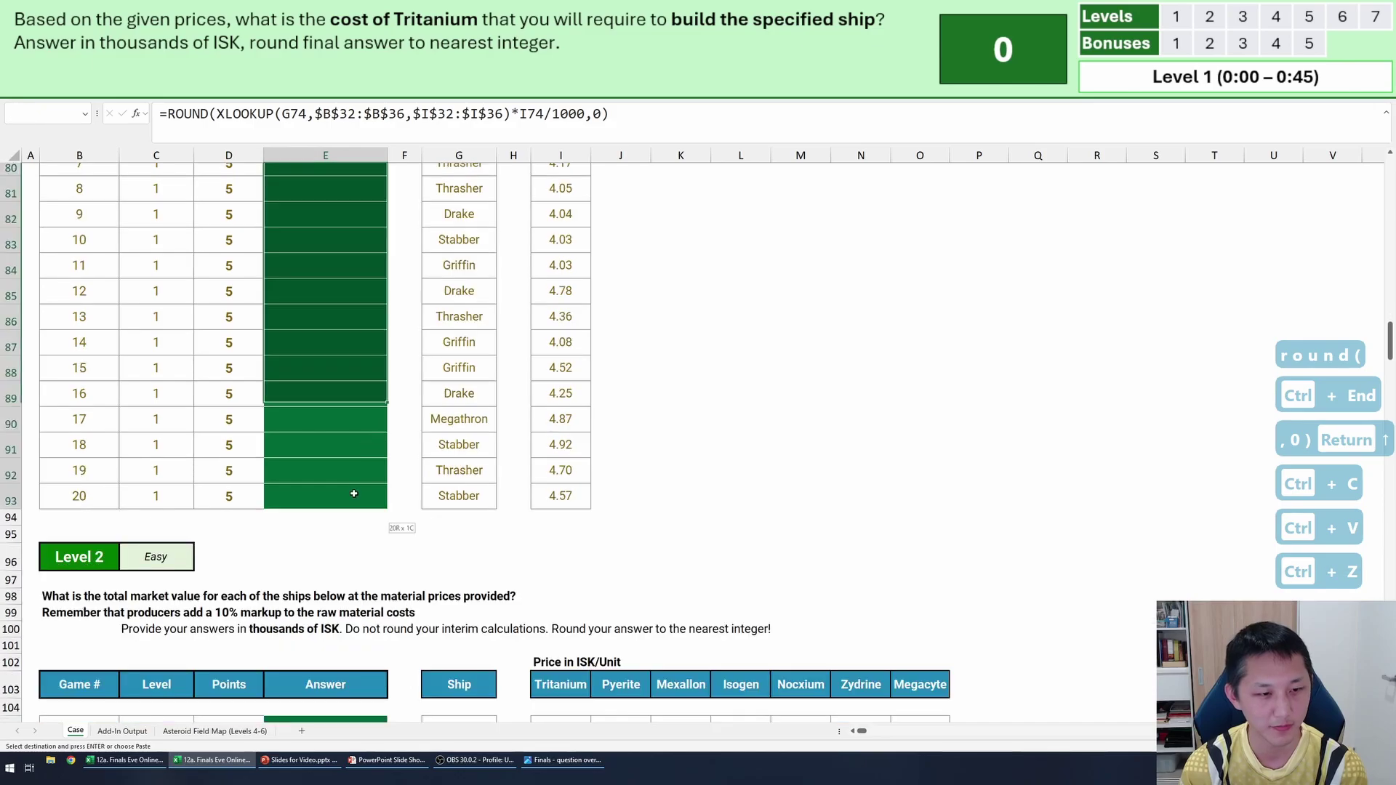
pyautogui.hotkey('ctrl', 'd')
pyautogui.click(337, 421)
# Examine the Level 2 question, its ship column and the mineral prices under the headers in I103:O105.
pyautogui.scroll(-5, 366, 402)
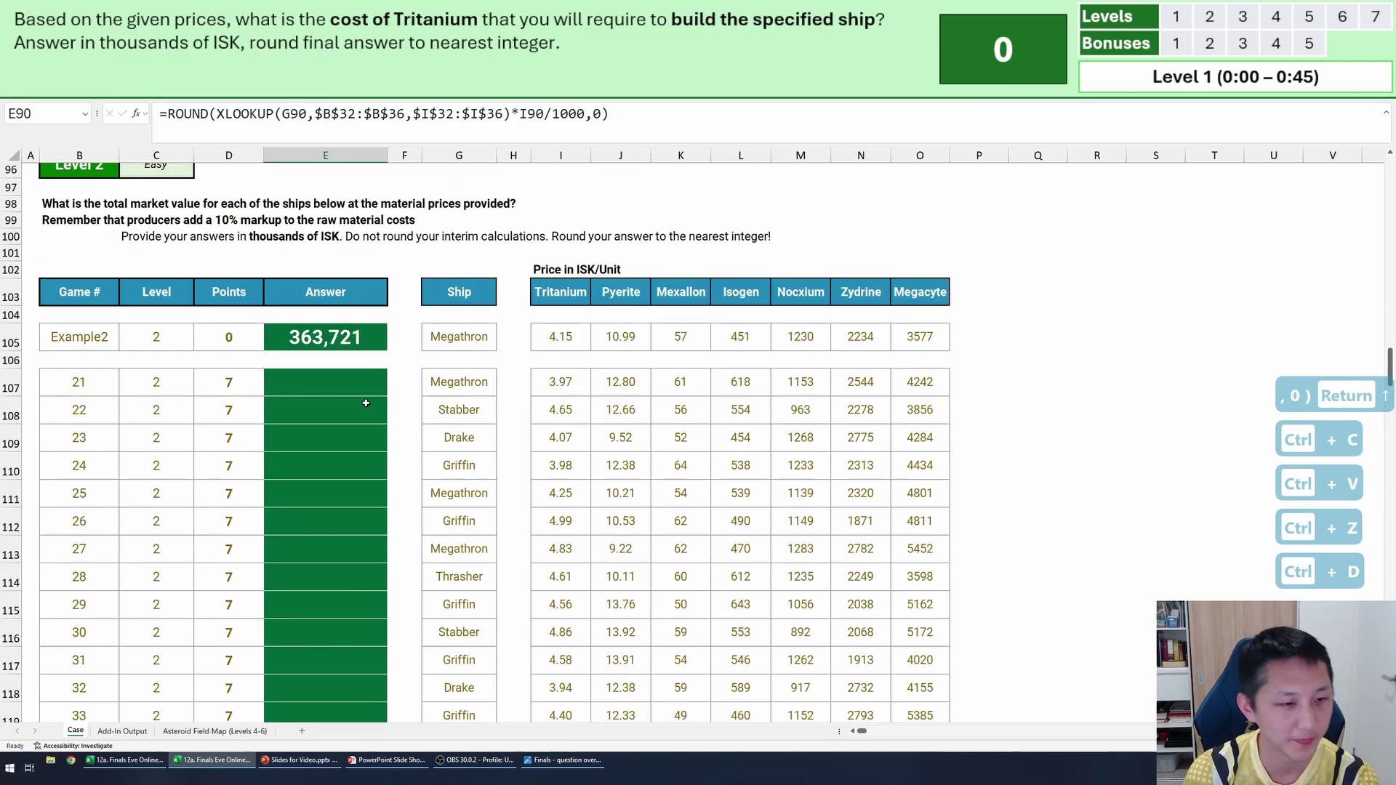
pyautogui.scroll(1, 368, 399)
pyautogui.click(359, 478)
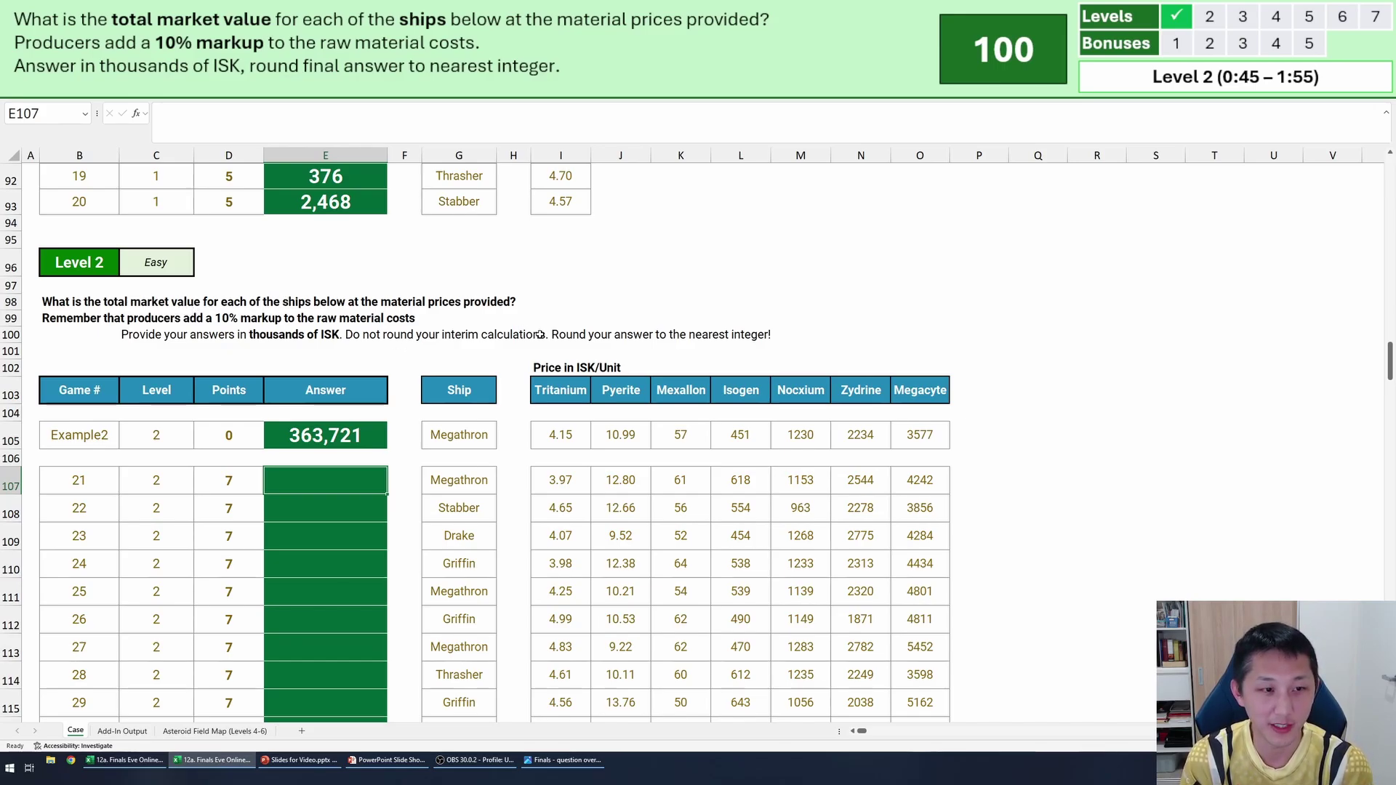
pyautogui.moveTo(459, 435); pyautogui.dragTo(466, 619)
pyautogui.moveTo(561, 435); pyautogui.dragTo(861, 647)
pyautogui.moveTo(565, 451); pyautogui.dragTo(921, 391)
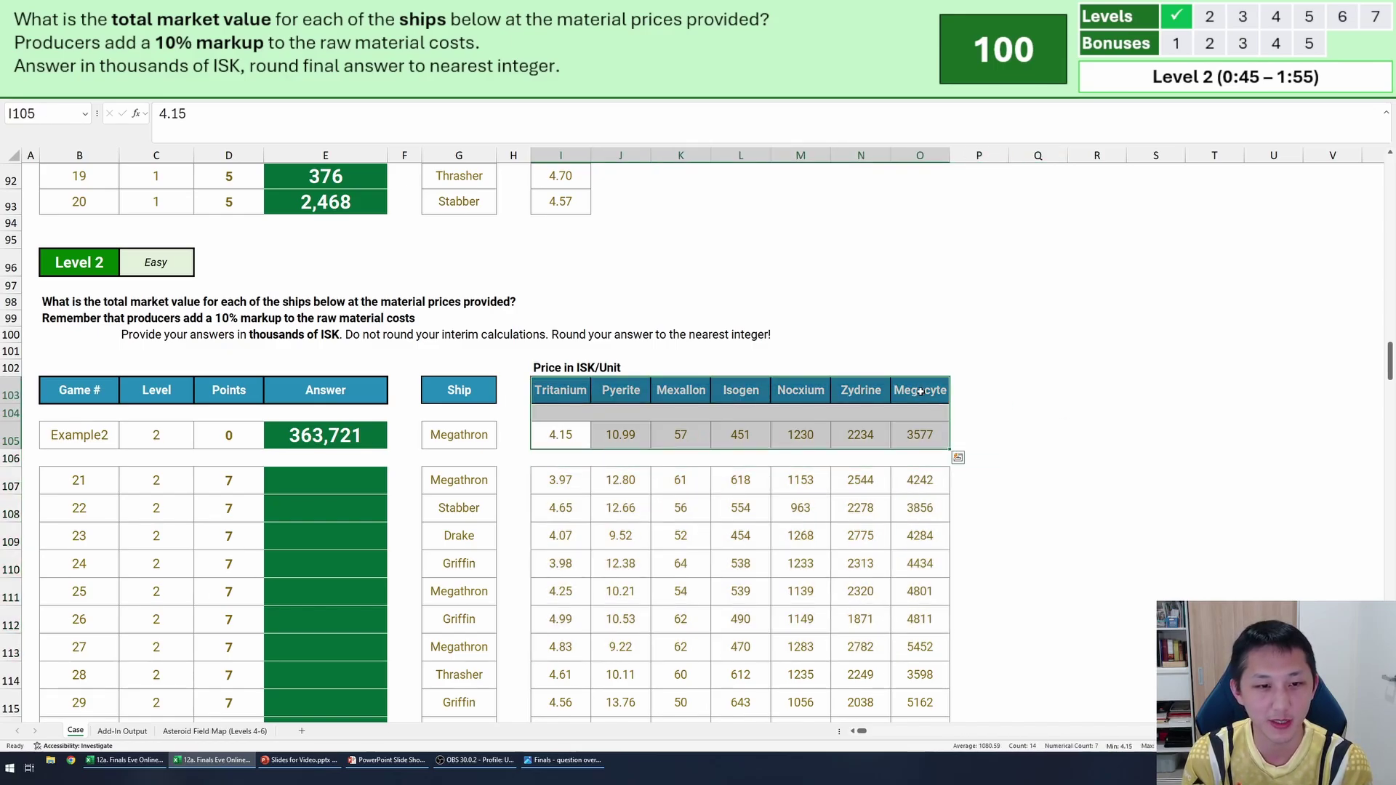
# Start an XLOOKUP formula in Q105 with the Example2 ship in G105 as the lookup value.
pyautogui.click(983, 437)
pyautogui.click(1034, 429)
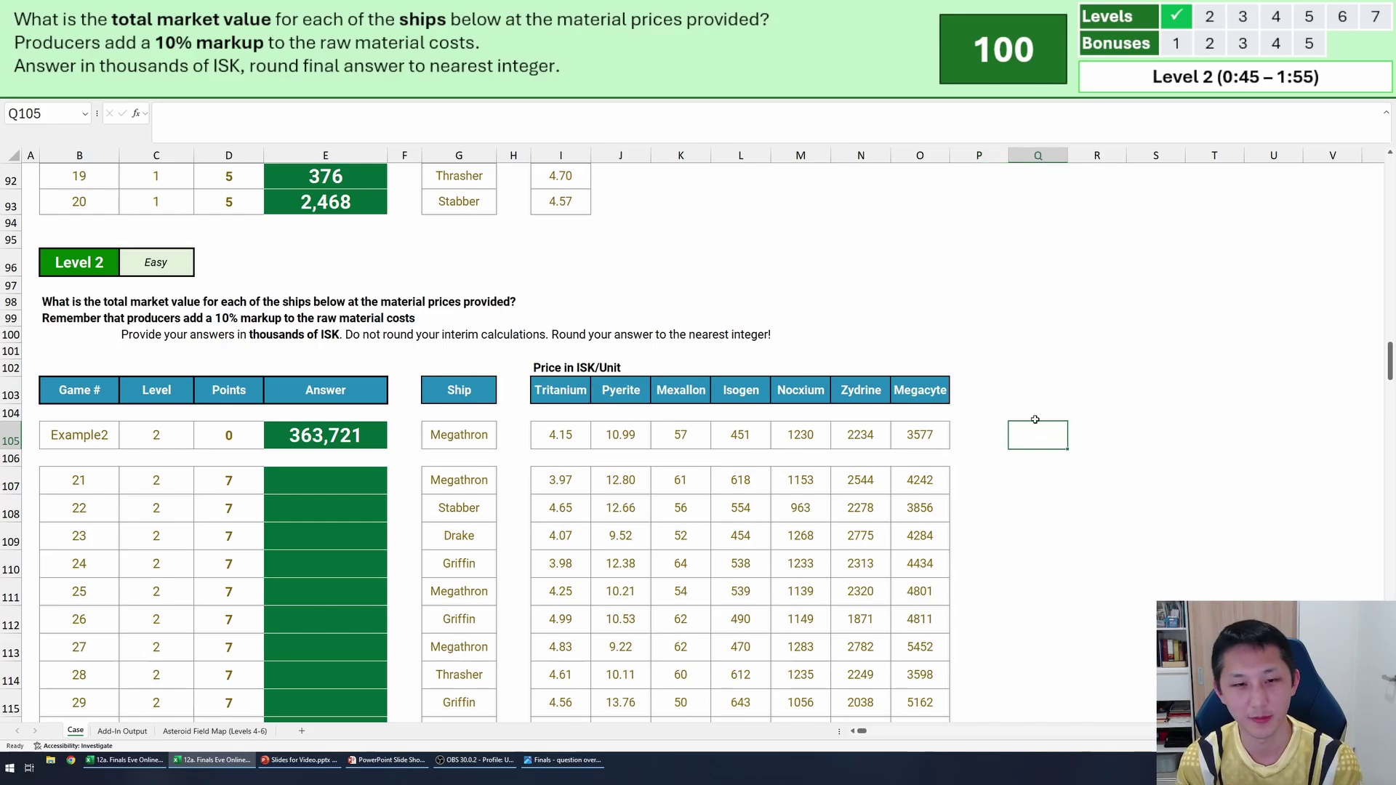
pyautogui.scroll(10, 499, 290)
pyautogui.scroll(-11, 827, 352)
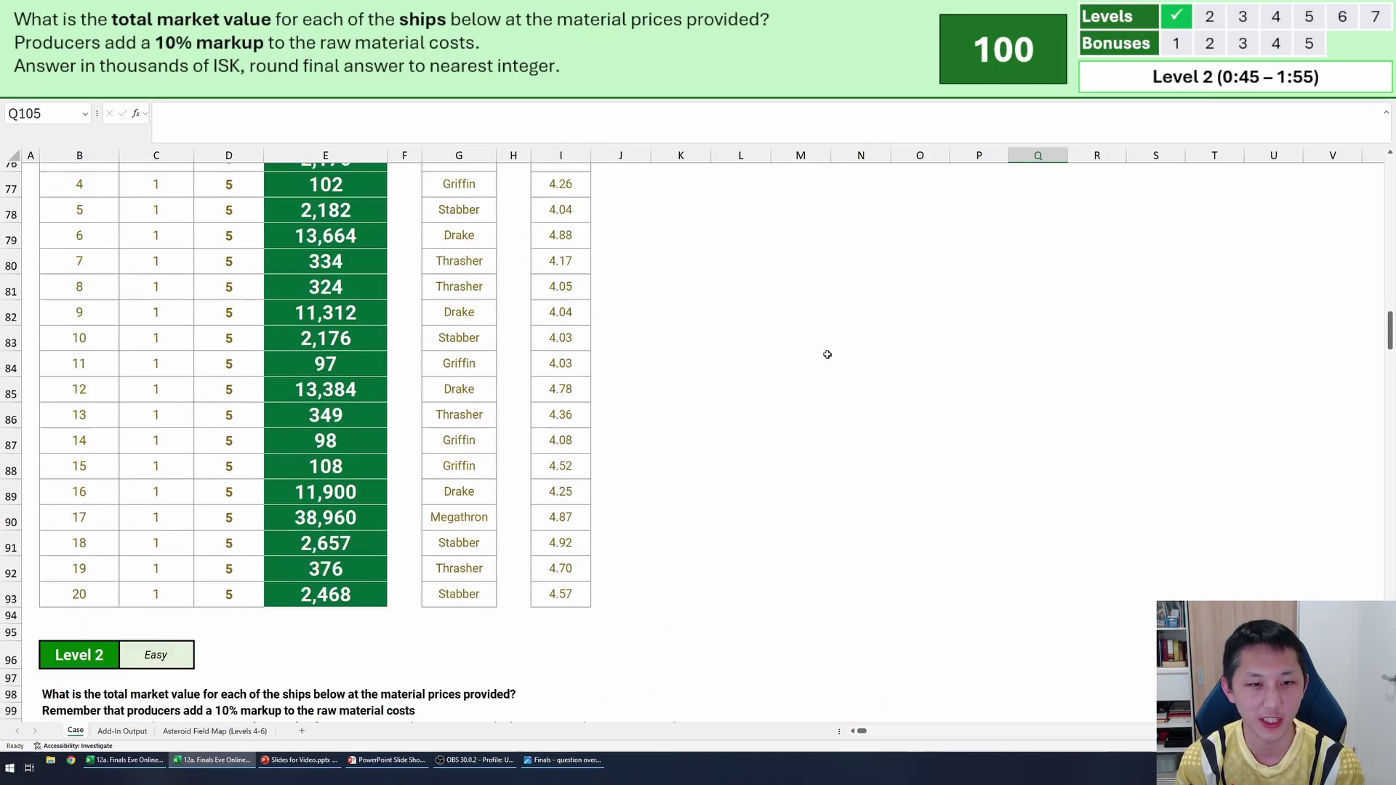
pyautogui.scroll(1, 908, 400)
pyautogui.write('=xl')
pyautogui.press('Tab')
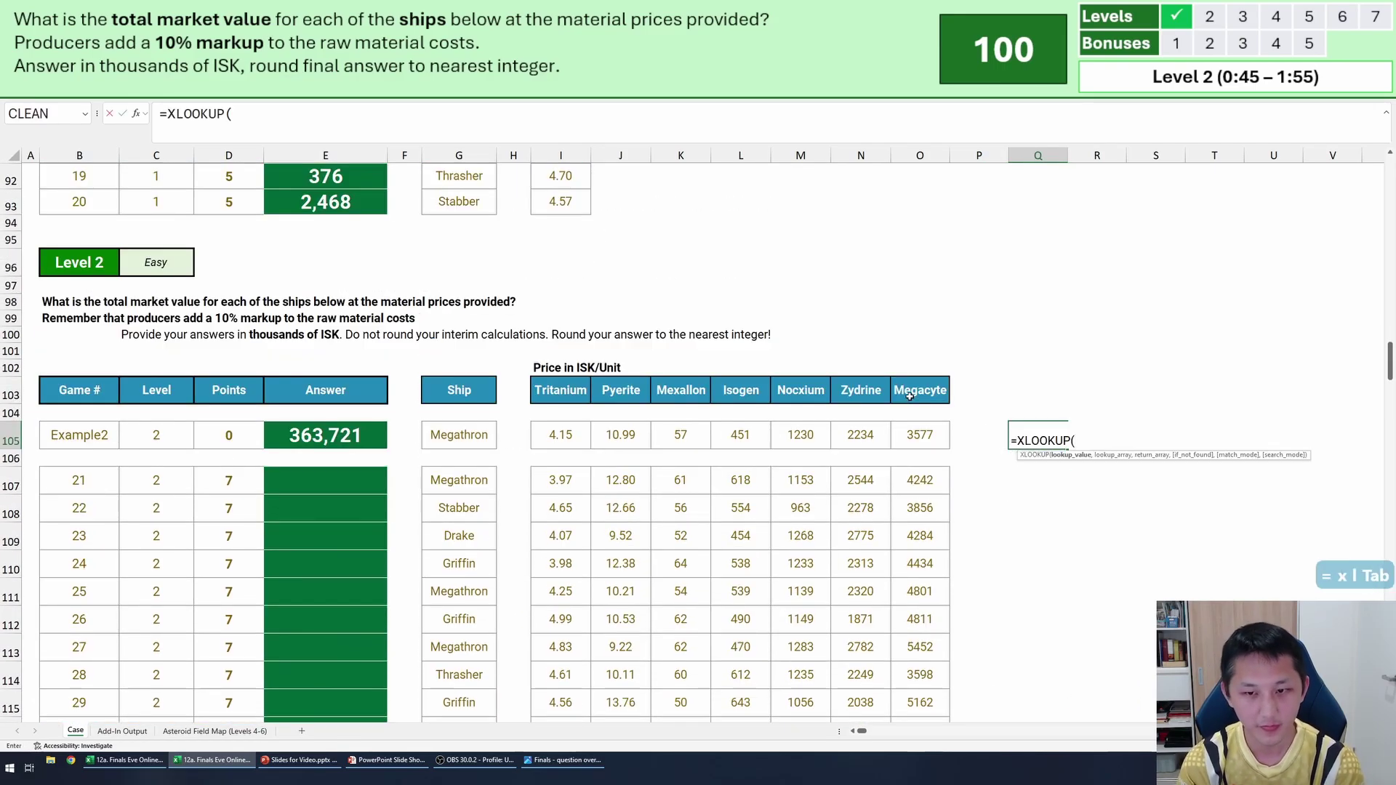
pyautogui.click(459, 435)
pyautogui.write(',')
# Set the Q105 XLOOKUP's lookup array to the ship names in the absolute range $B$32:$B$36.
pyautogui.scroll(12, 245, 391)
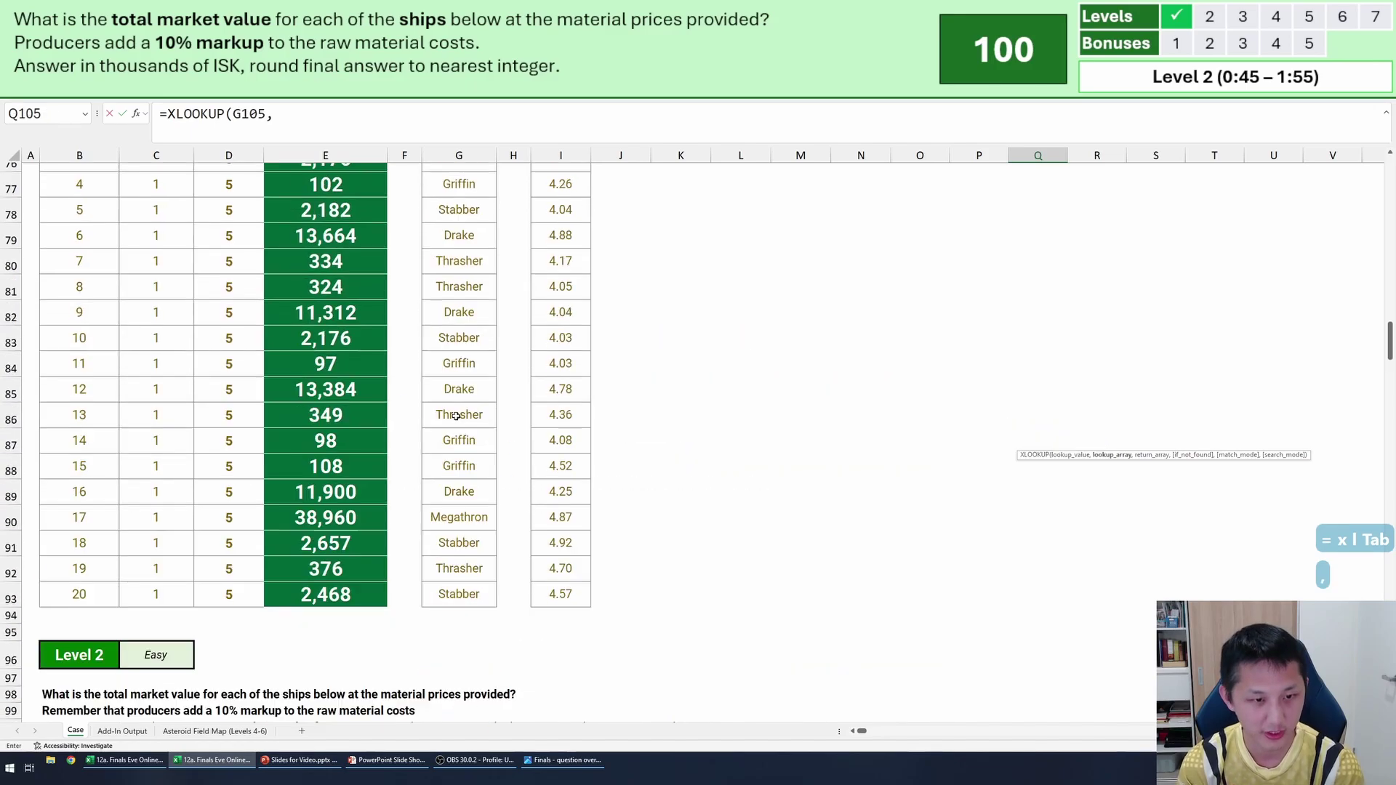
pyautogui.scroll(8, 245, 391)
pyautogui.moveTo(88, 233); pyautogui.dragTo(73, 533)
pyautogui.press('F4')
pyautogui.moveTo(328, 114); pyautogui.dragTo(336, 115)
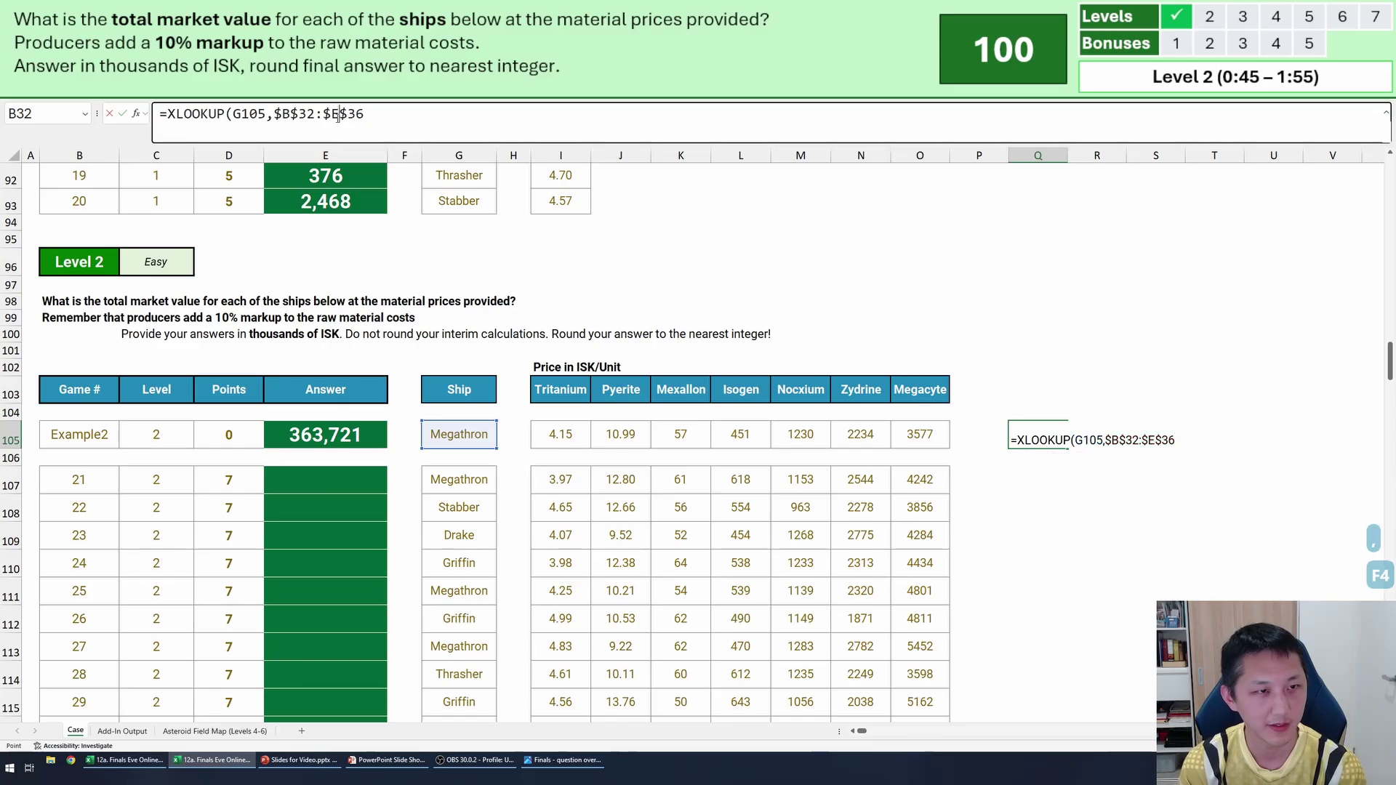
pyautogui.write('B$36')
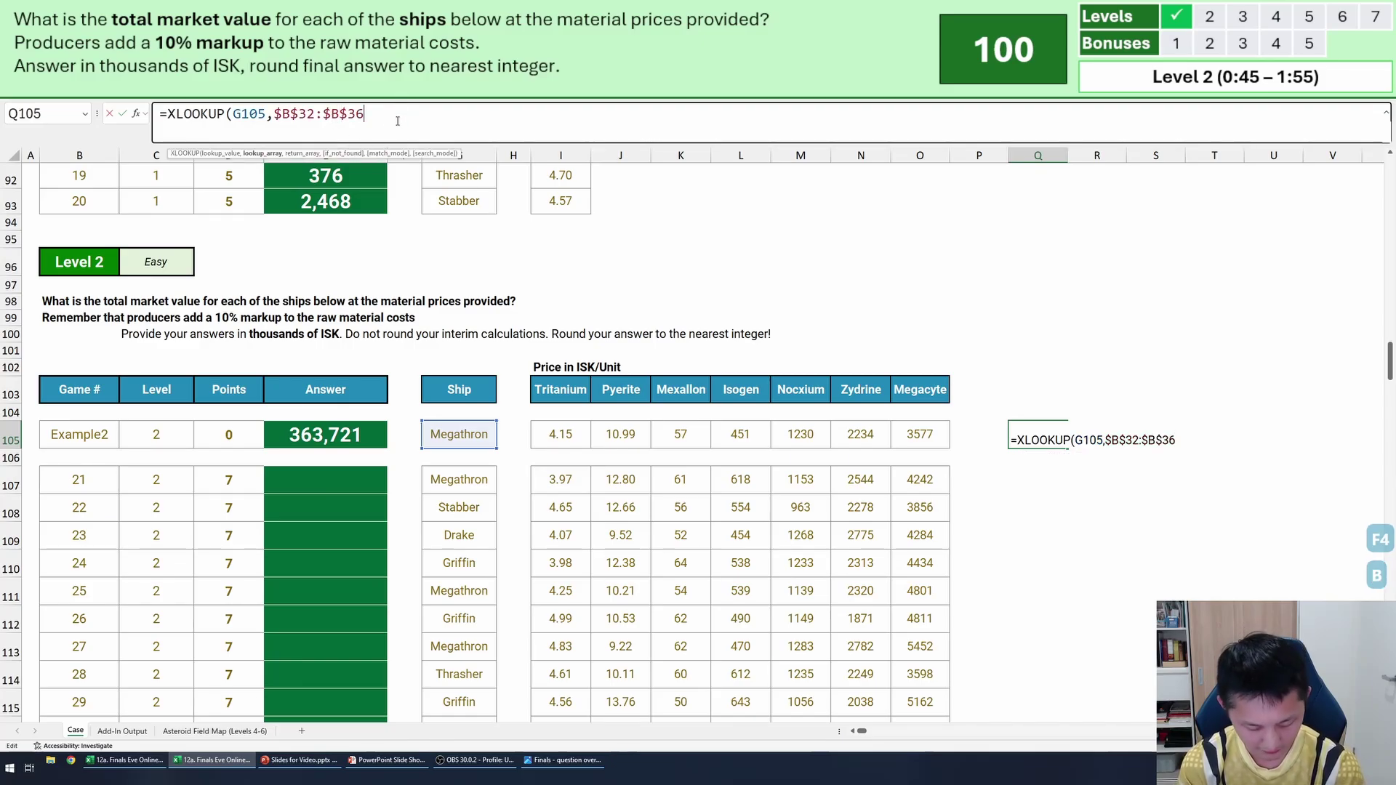
# Set the XLOOKUP's return array to the required minerals in $I$32:$O$36 and complete the Q105 formula.
pyautogui.write(',')
pyautogui.scroll(20, 485, 330)
pyautogui.scroll(-2, 485, 329)
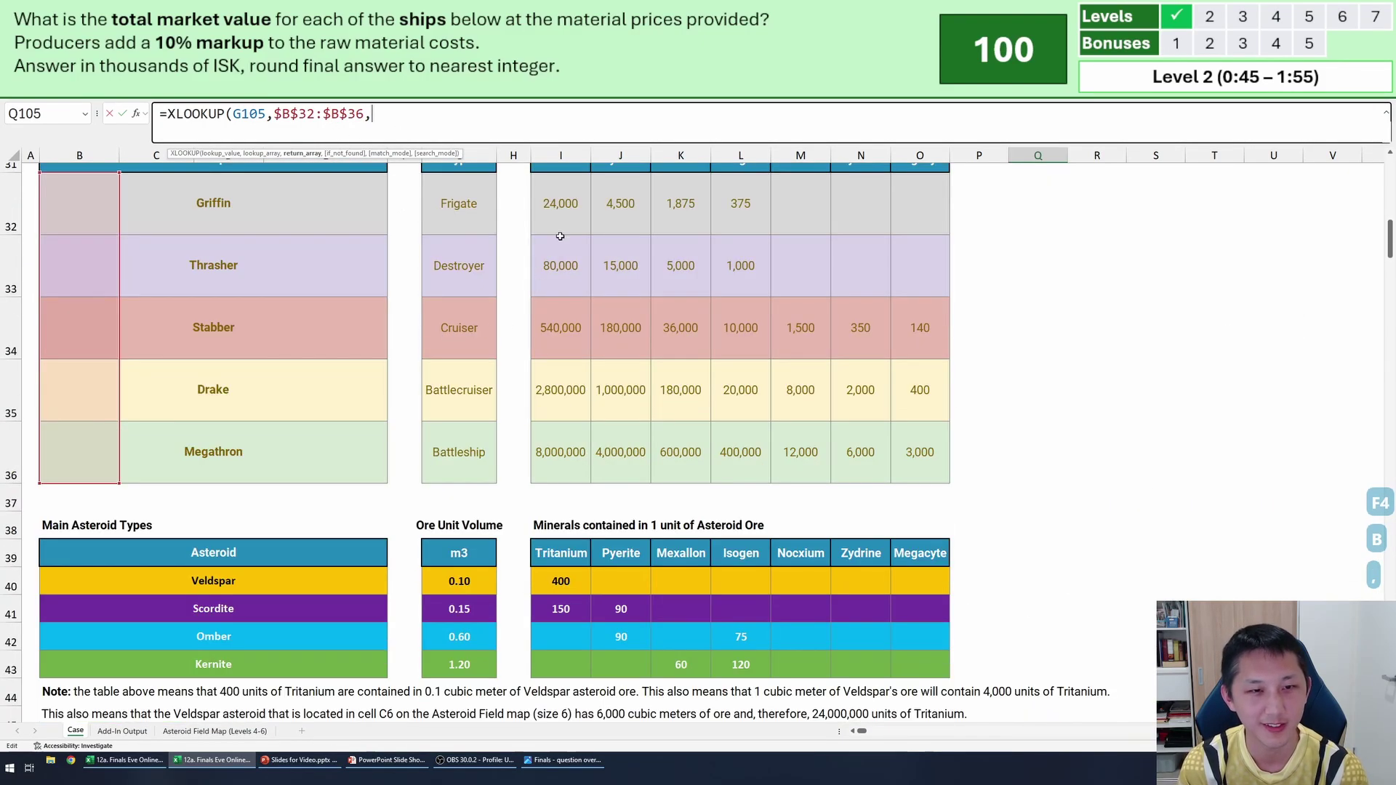
pyautogui.moveTo(560, 237); pyautogui.dragTo(923, 454)
pyautogui.press('F4')
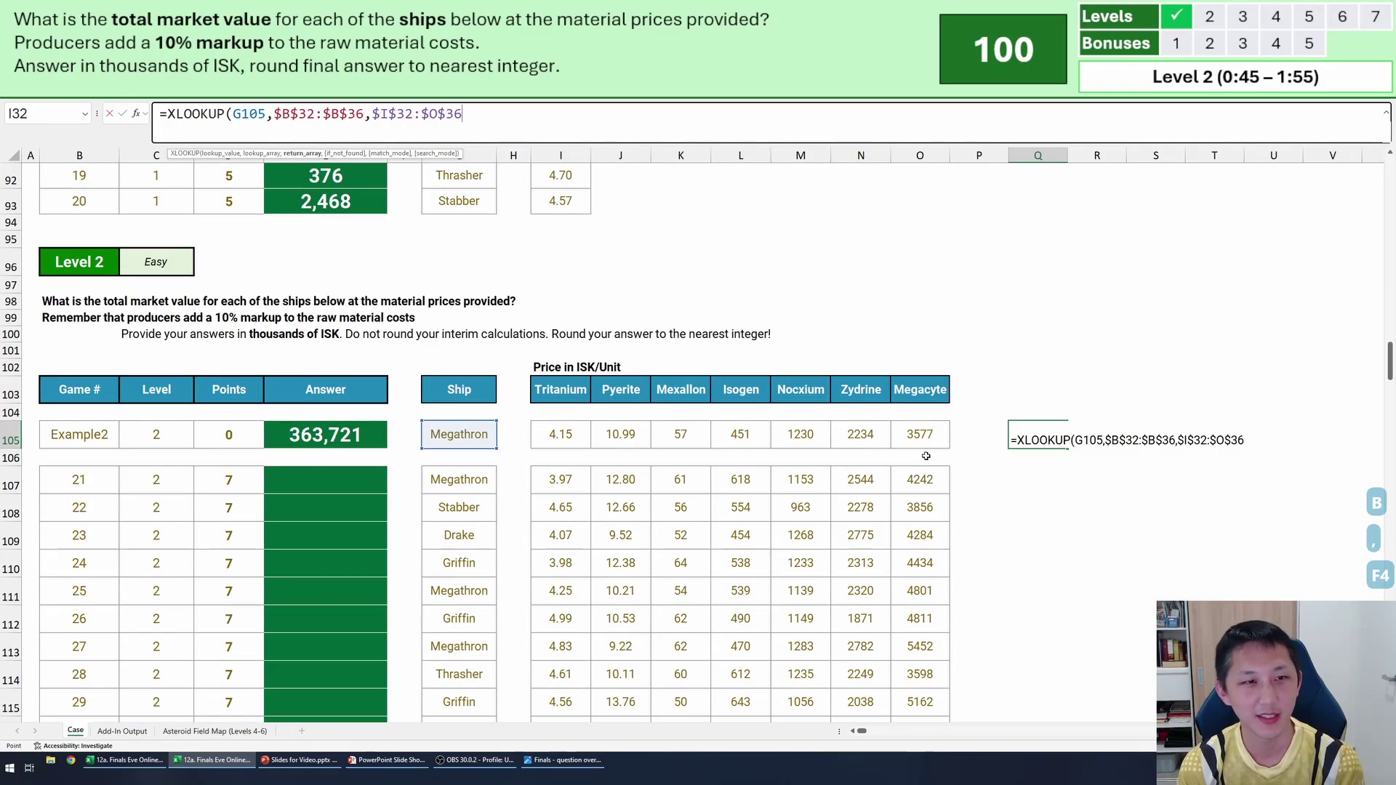
pyautogui.scroll(20, 926, 456)
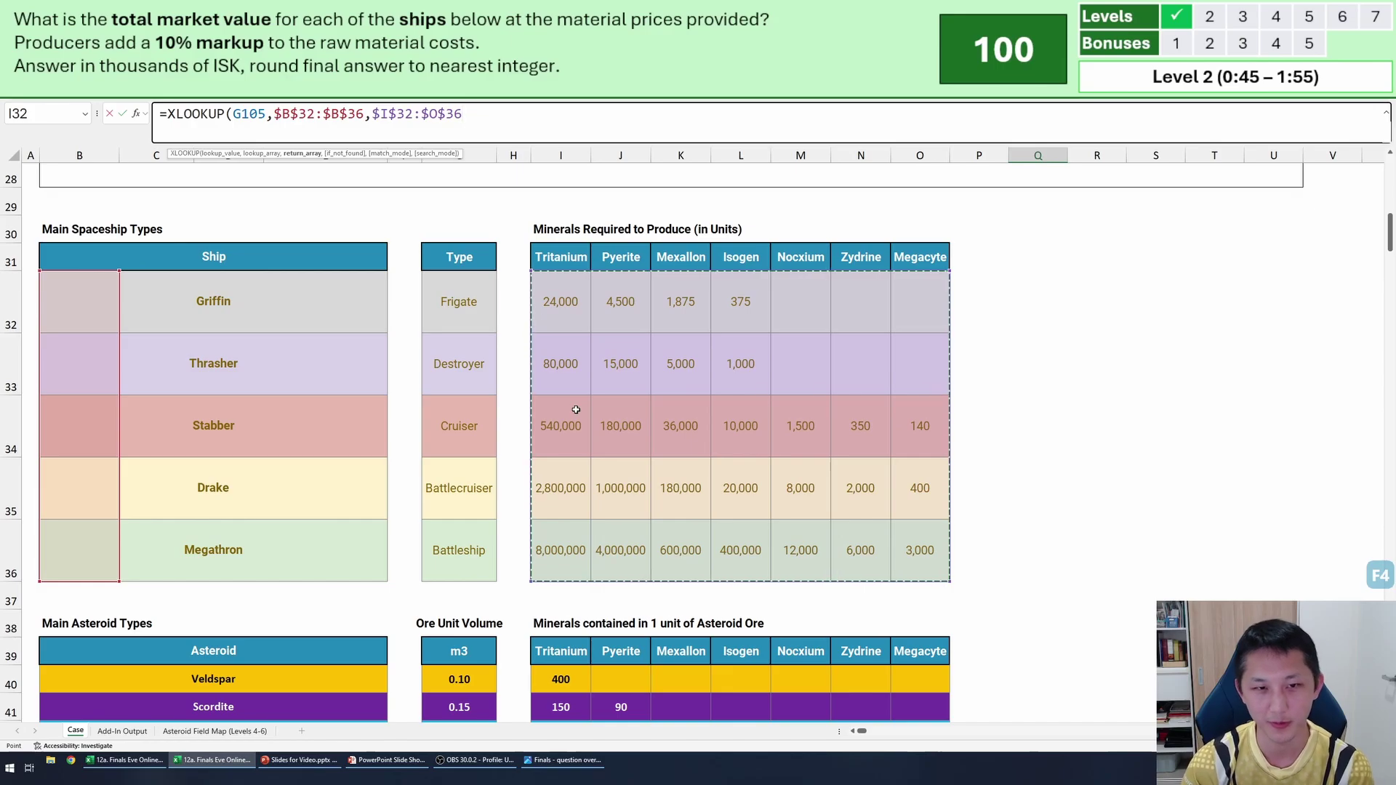
pyautogui.press('Return')
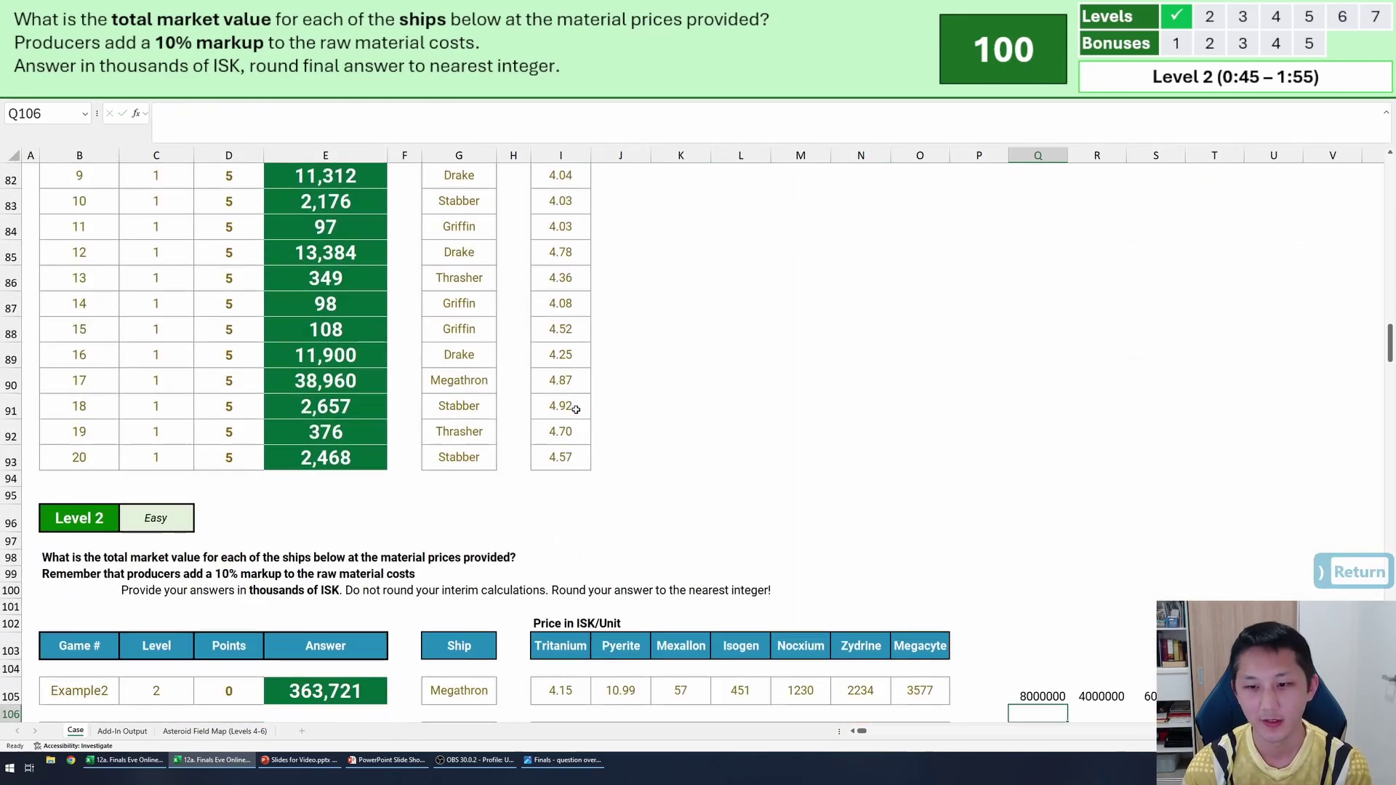
# Copy the Q105 XLOOKUP formula into Q107:Q126 to list the required minerals for every Level 2 ship.
pyautogui.scroll(-5, 727, 407)
pyautogui.click(1058, 300)
pyautogui.hotkey('ctrl', 'c')
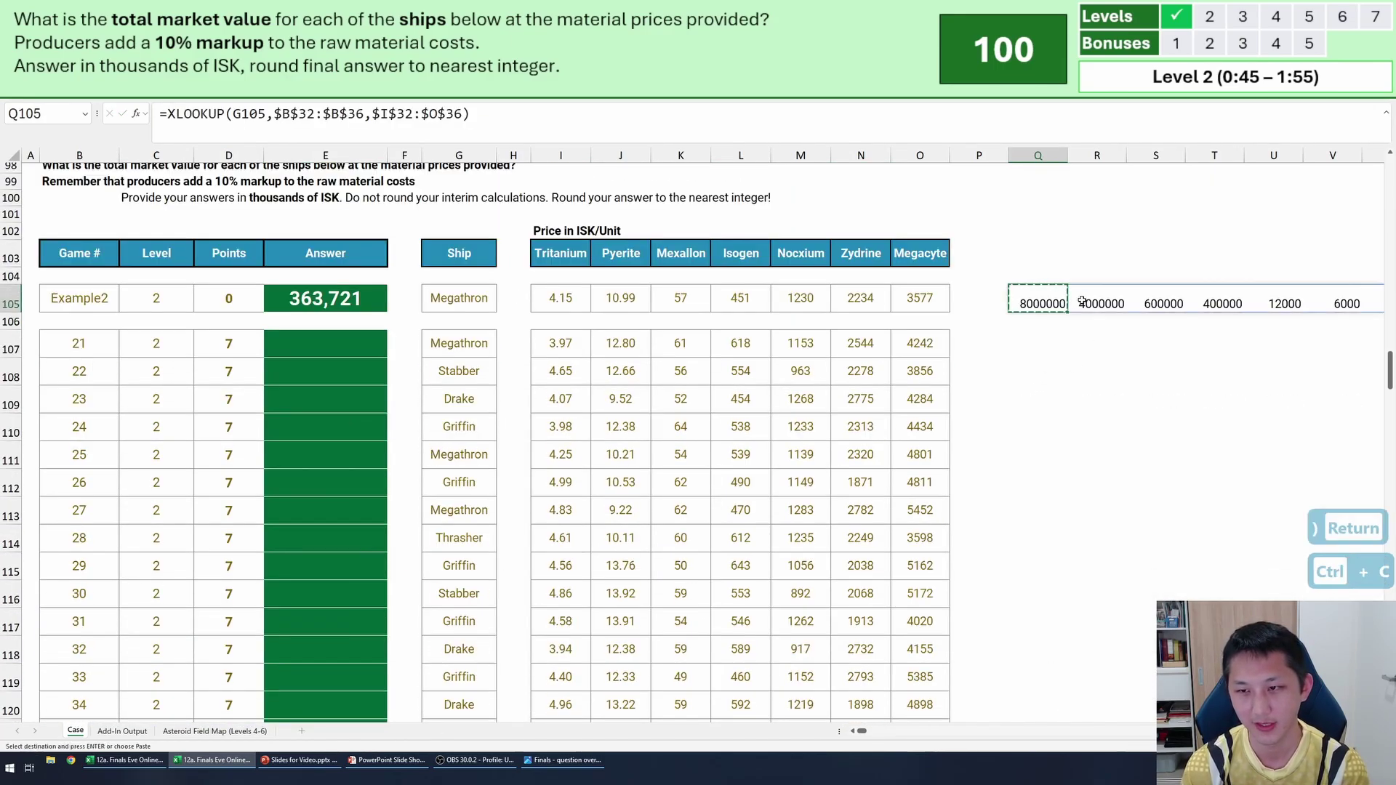
pyautogui.scroll(4, 1077, 309)
pyautogui.scroll(-1, 1026, 435)
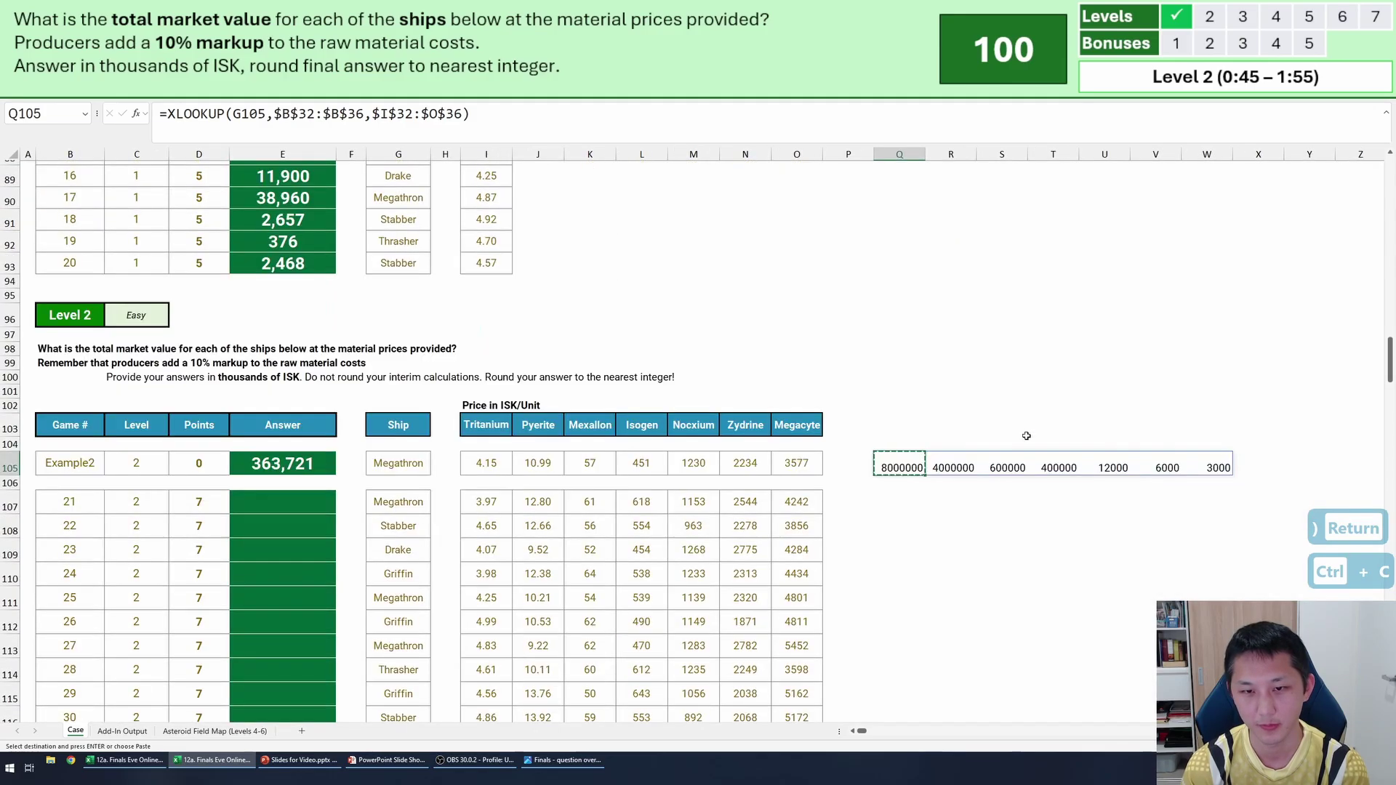
pyautogui.moveTo(882, 467); pyautogui.dragTo(1221, 467)
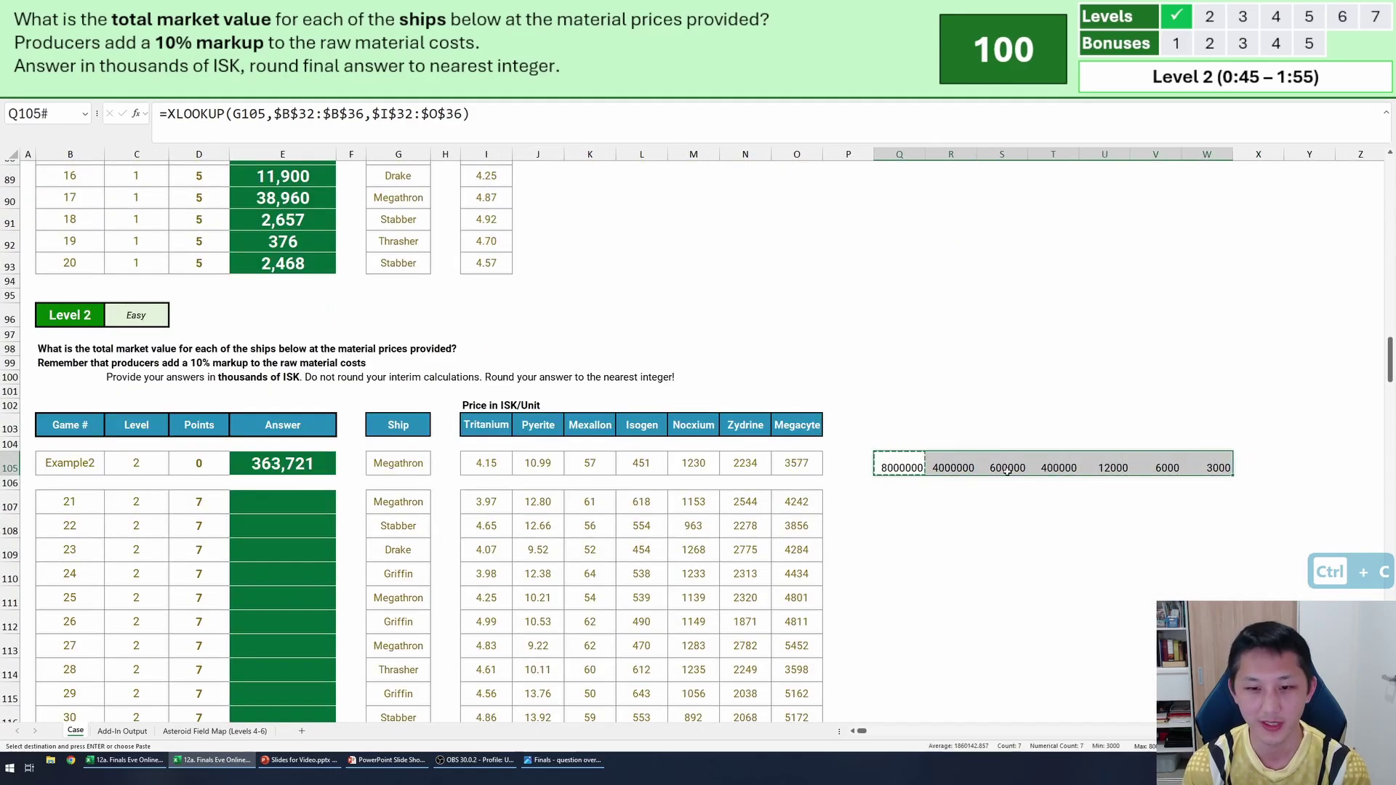
pyautogui.click(899, 502)
pyautogui.scroll(-6, 891, 509)
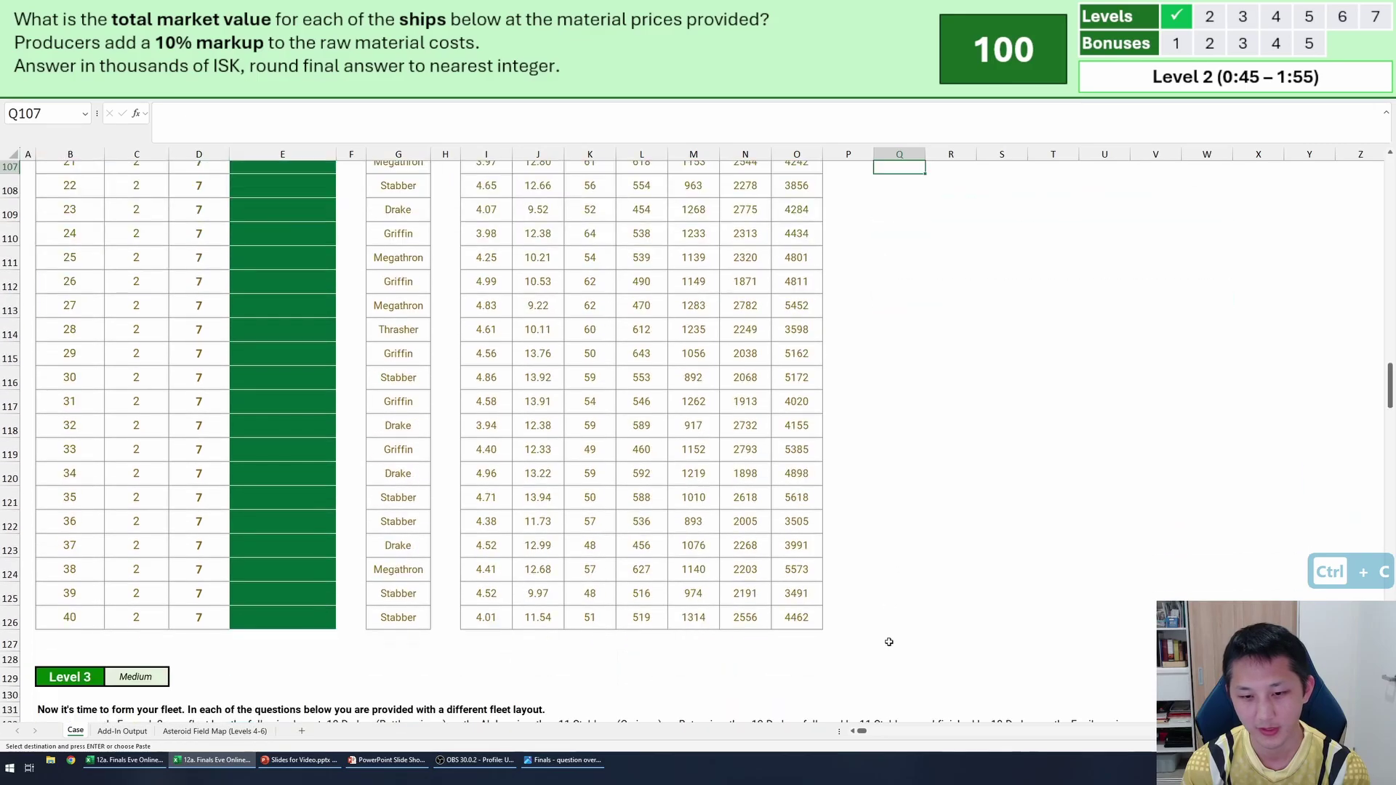
pyautogui.keyDown('shift'); pyautogui.click(888, 617); pyautogui.keyUp('shift')
pyautogui.hotkey('ctrl', 'v')
pyautogui.scroll(4, 363, 357)
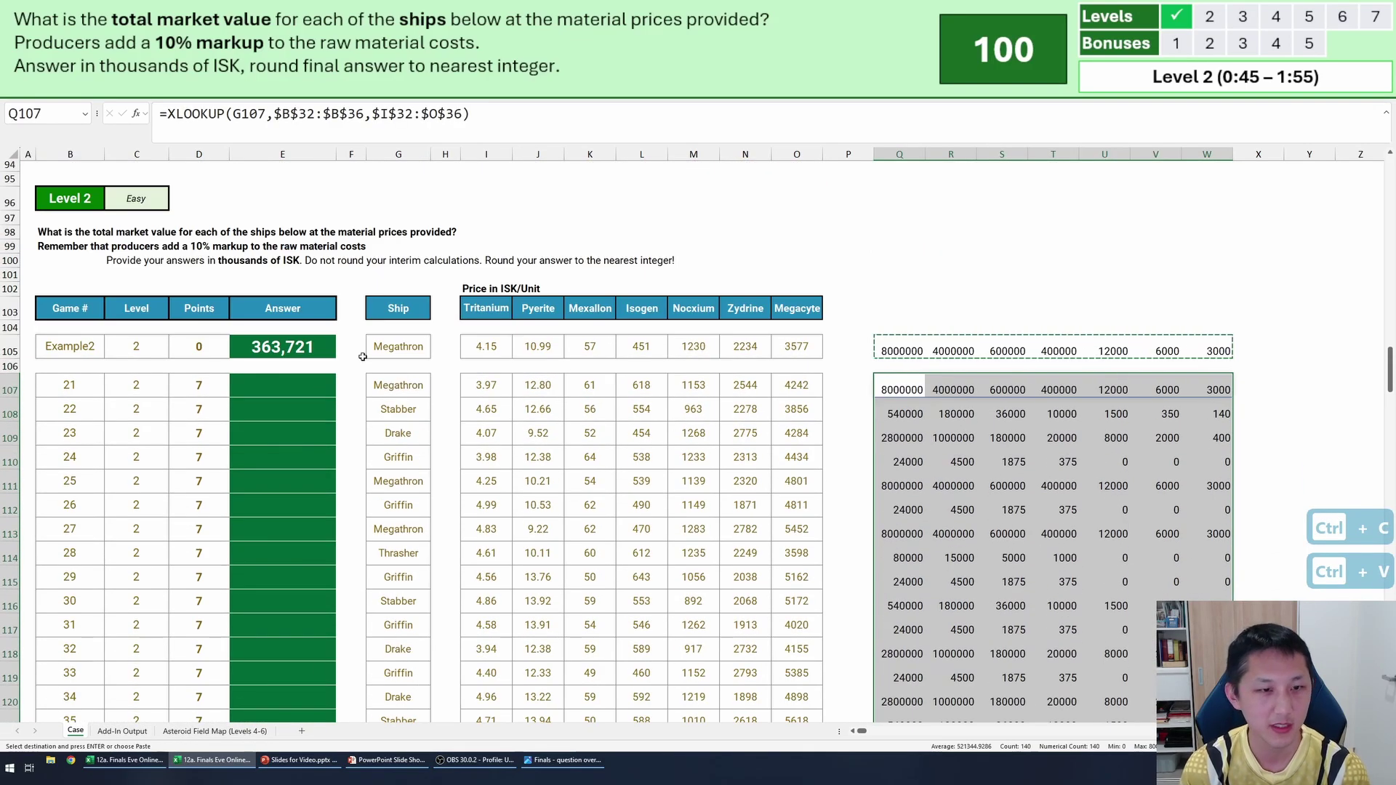
# Copy the Level 1 ROUND answer formula into the first Level 2 answer cell, E107.
pyautogui.click(351, 386)
pyautogui.click(315, 387)
pyautogui.scroll(4, 320, 379)
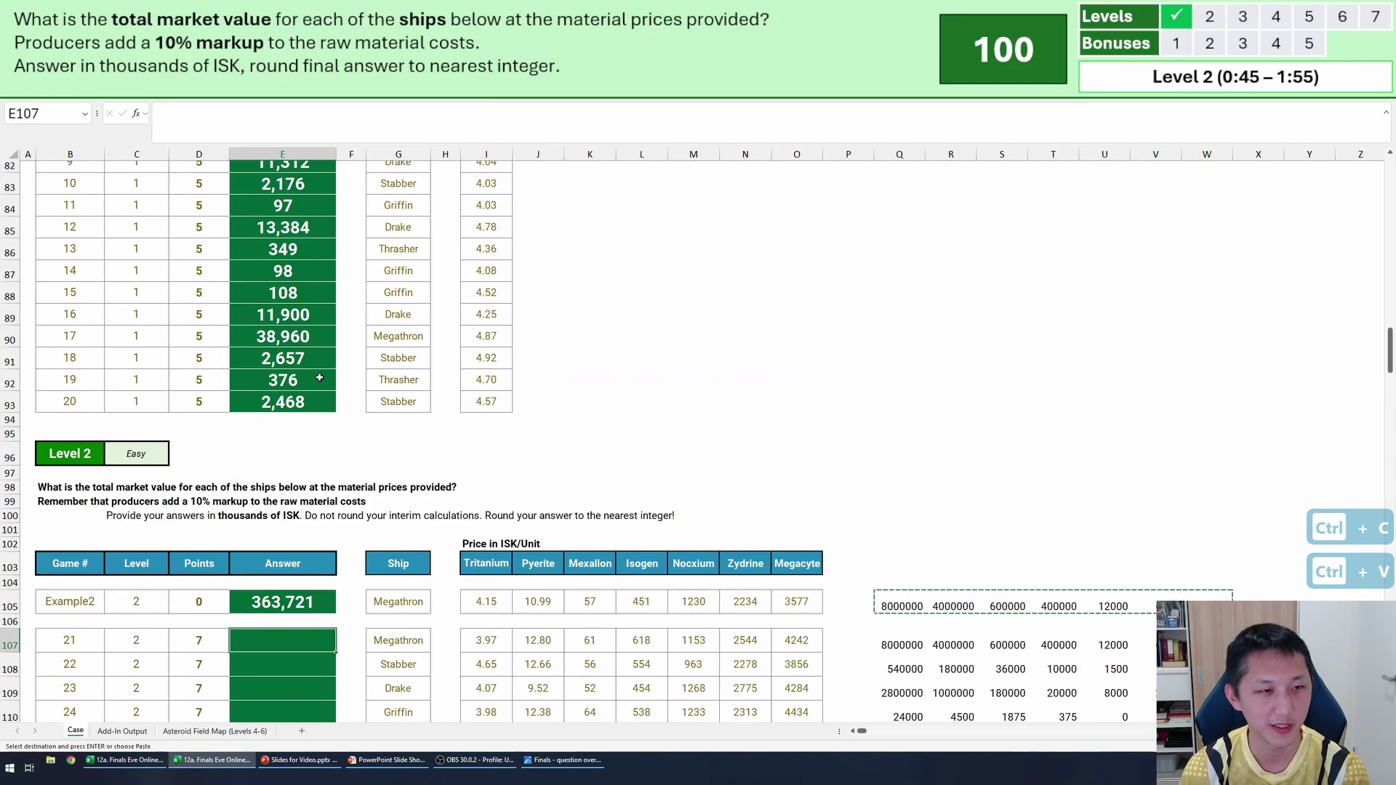
pyautogui.hotkey('ctrl', 'v')
pyautogui.scroll(-4, 309, 407)
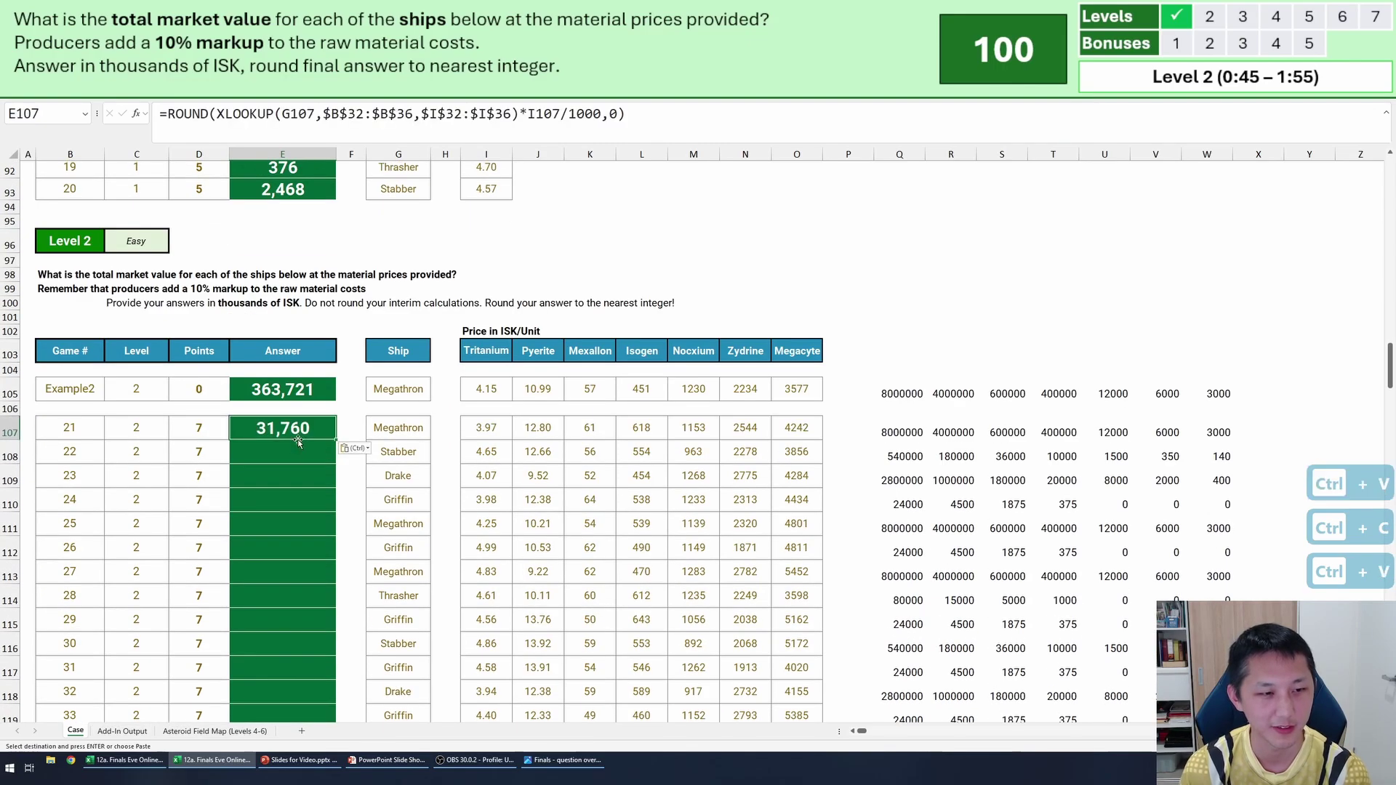
# Replace the expression being rounded in E107 with SUMPRODUCT(Q107#,I107:O107)/1000, keeping 0 decimal places.
pyautogui.press('F2')
pyautogui.moveTo(216, 114); pyautogui.dragTo(604, 114)
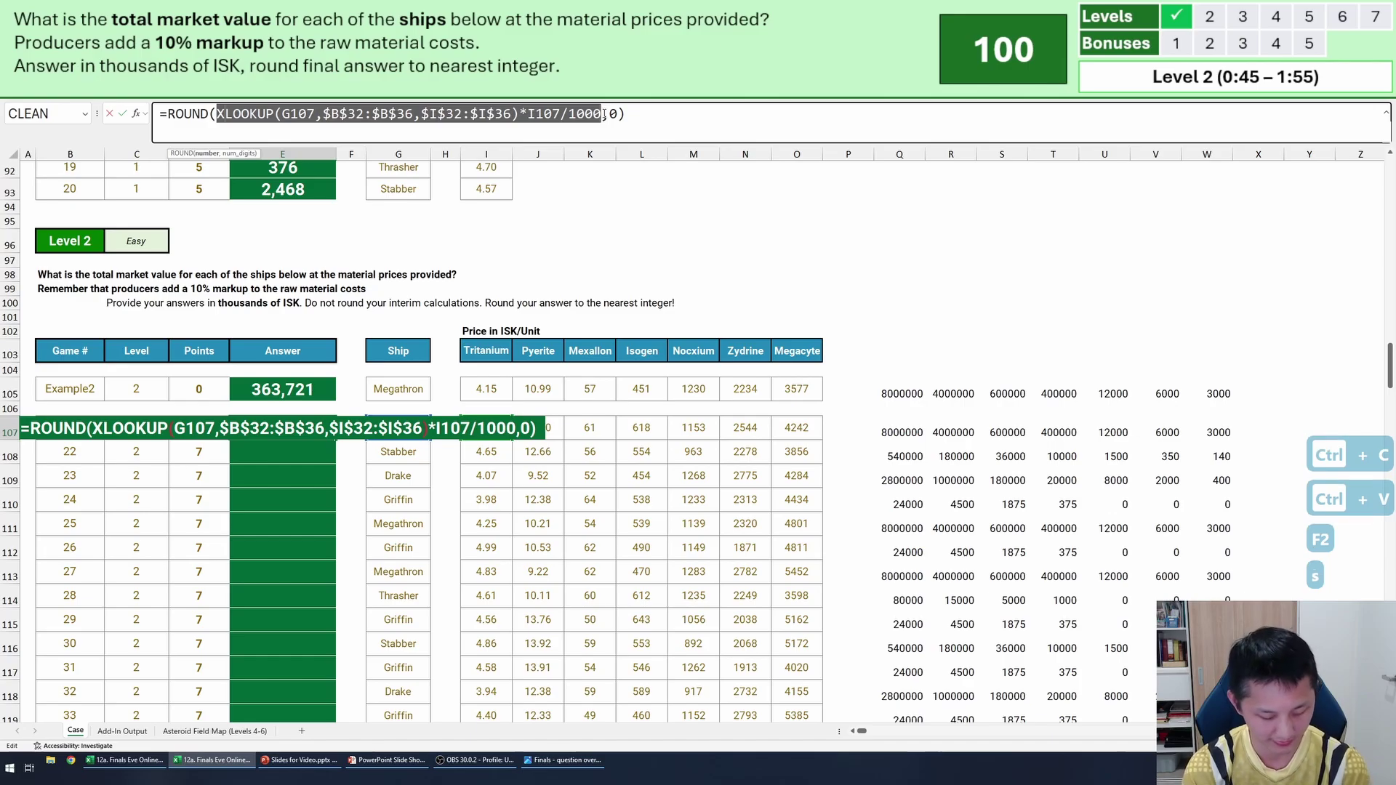
pyautogui.write('sumpro')
pyautogui.press('Tab')
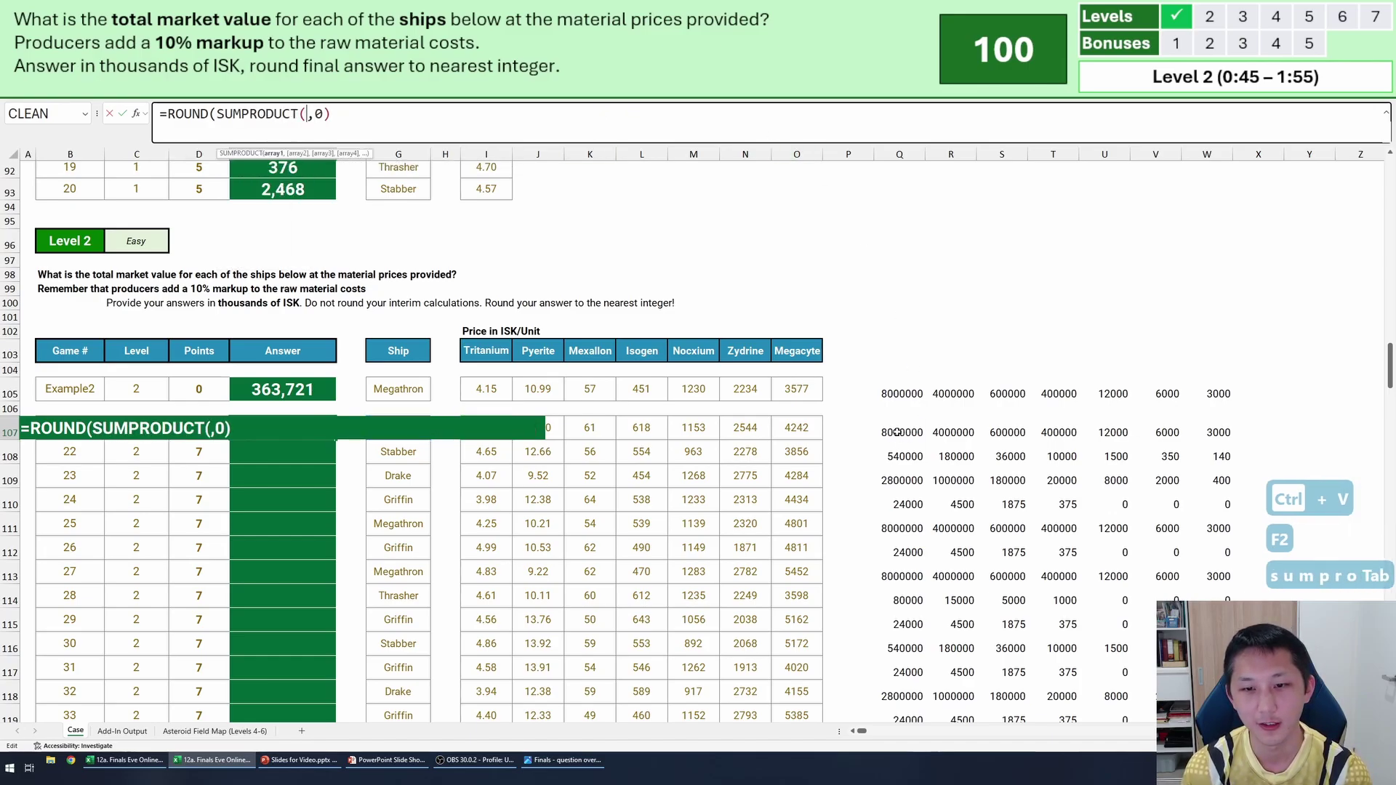
pyautogui.moveTo(902, 432); pyautogui.dragTo(1224, 423)
pyautogui.write(',')
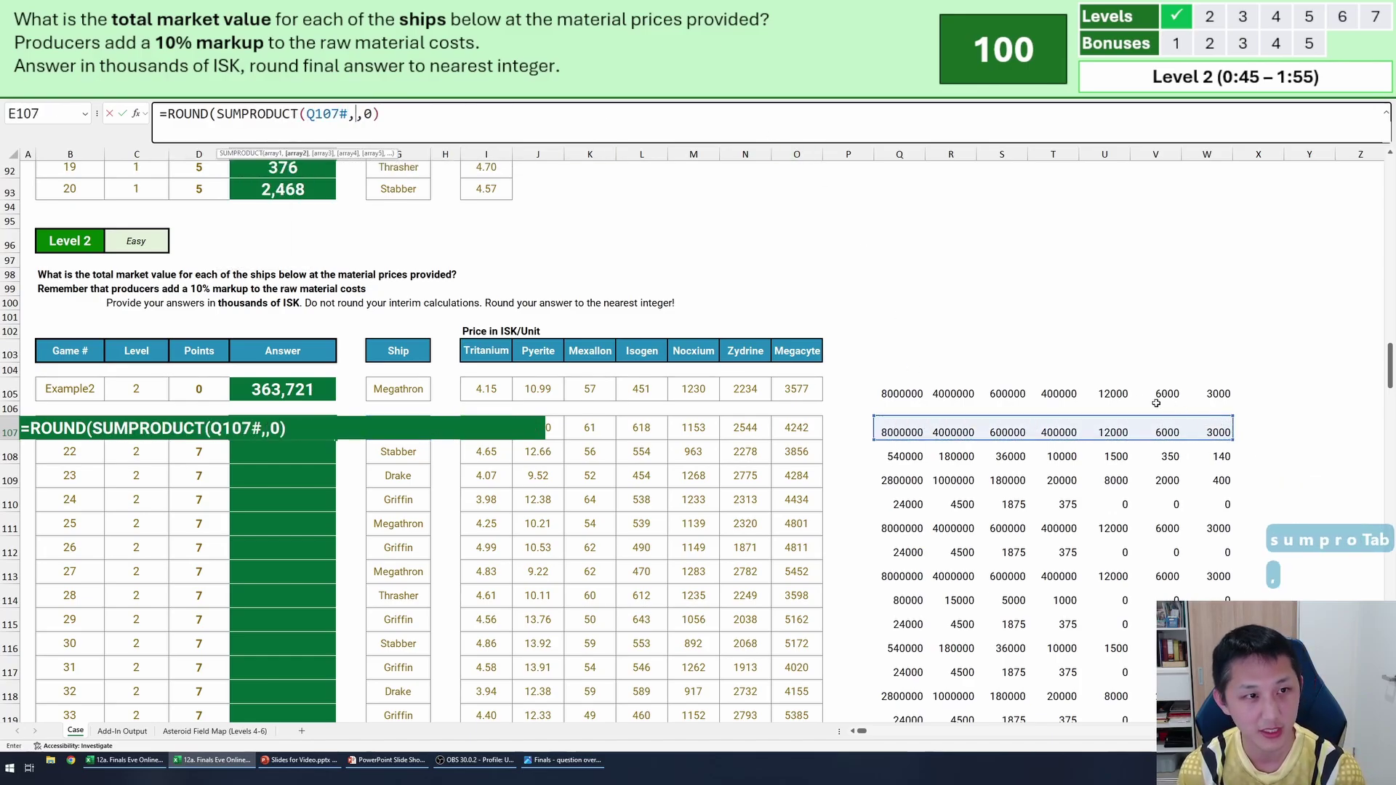
pyautogui.moveTo(802, 428); pyautogui.dragTo(487, 430)
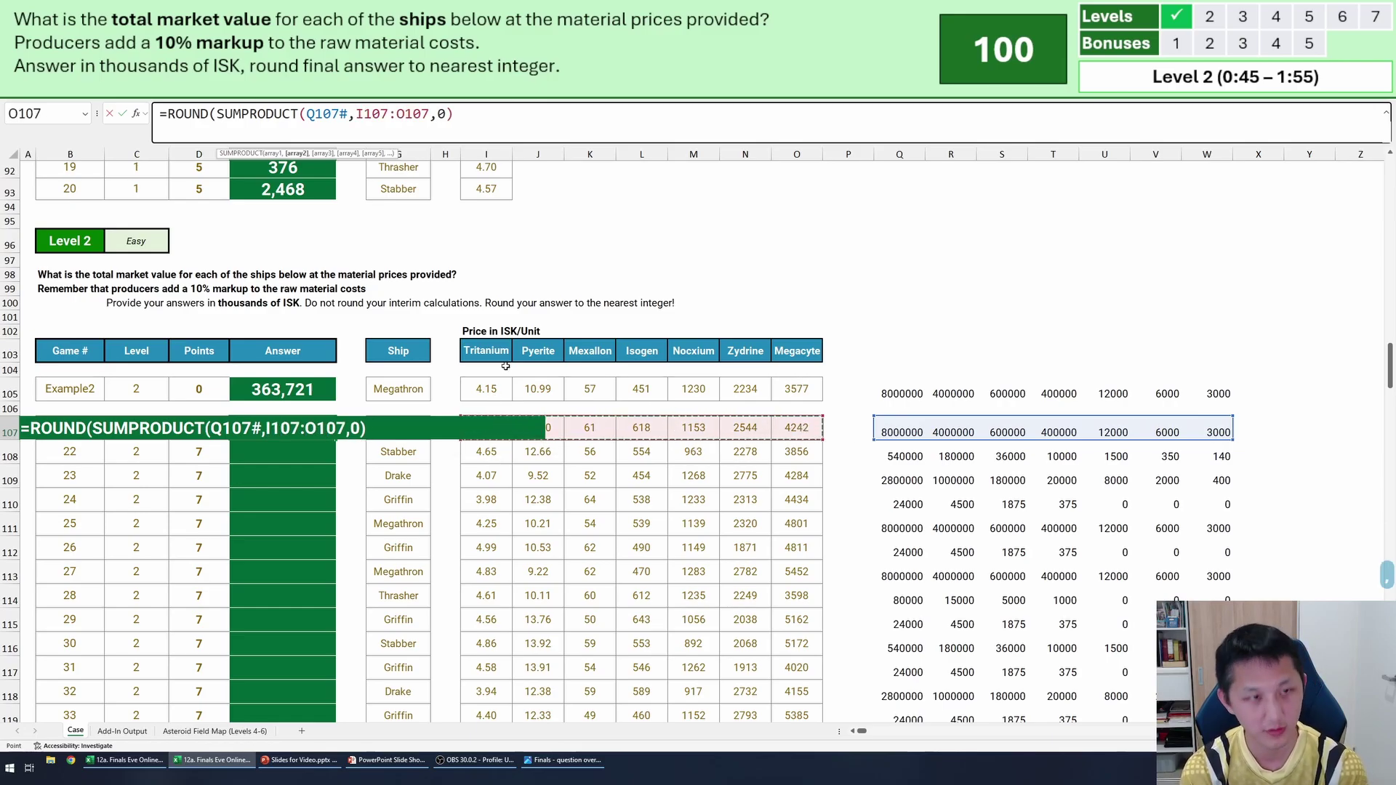
pyautogui.write(')')
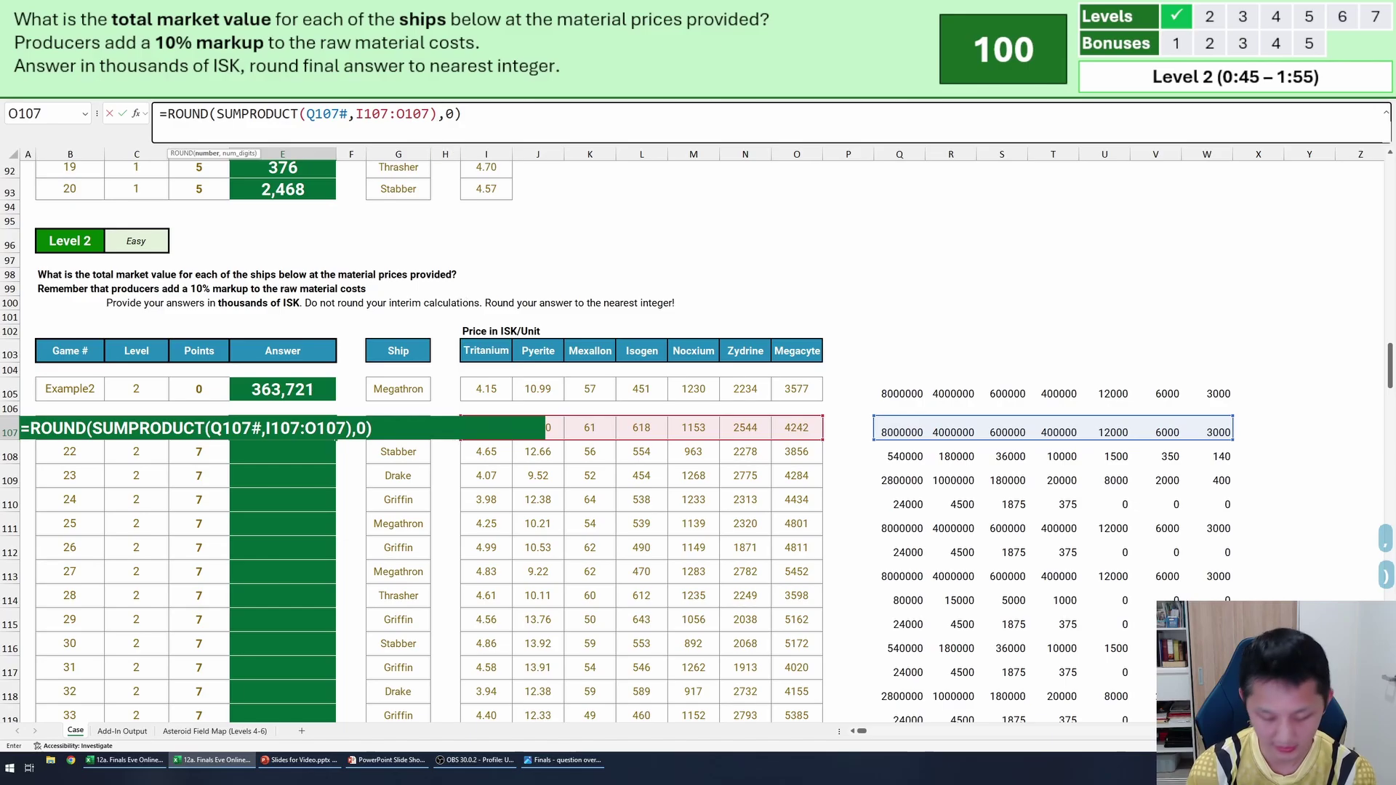
pyautogui.write('/1000')
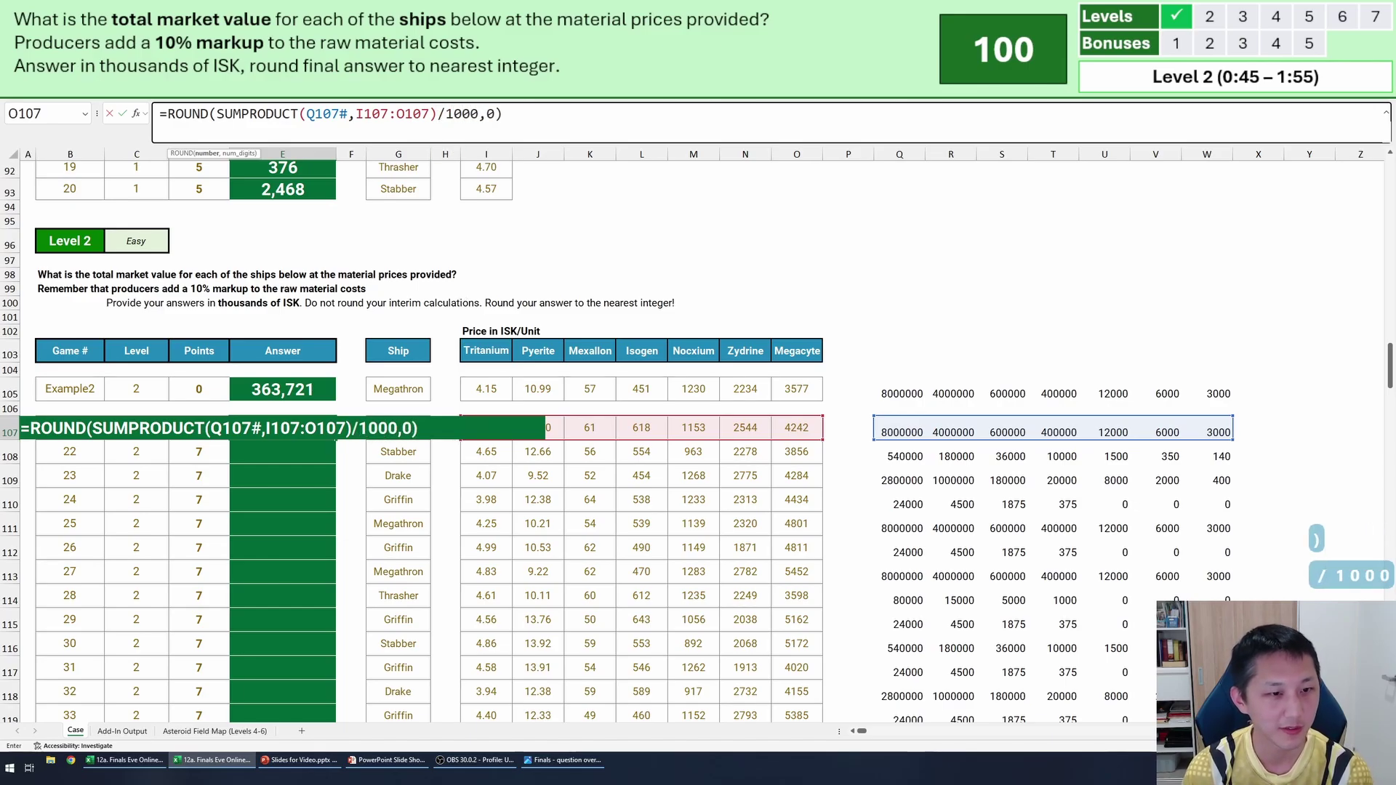
pyautogui.press('Return')
# Test the E107 formula by copying it into the Example2 answer cell E105, and undo the paste.
pyautogui.hotkey('ctrl', 'c')
pyautogui.press('Up')
pyautogui.press('Up')
pyautogui.hotkey('ctrl', 'v')
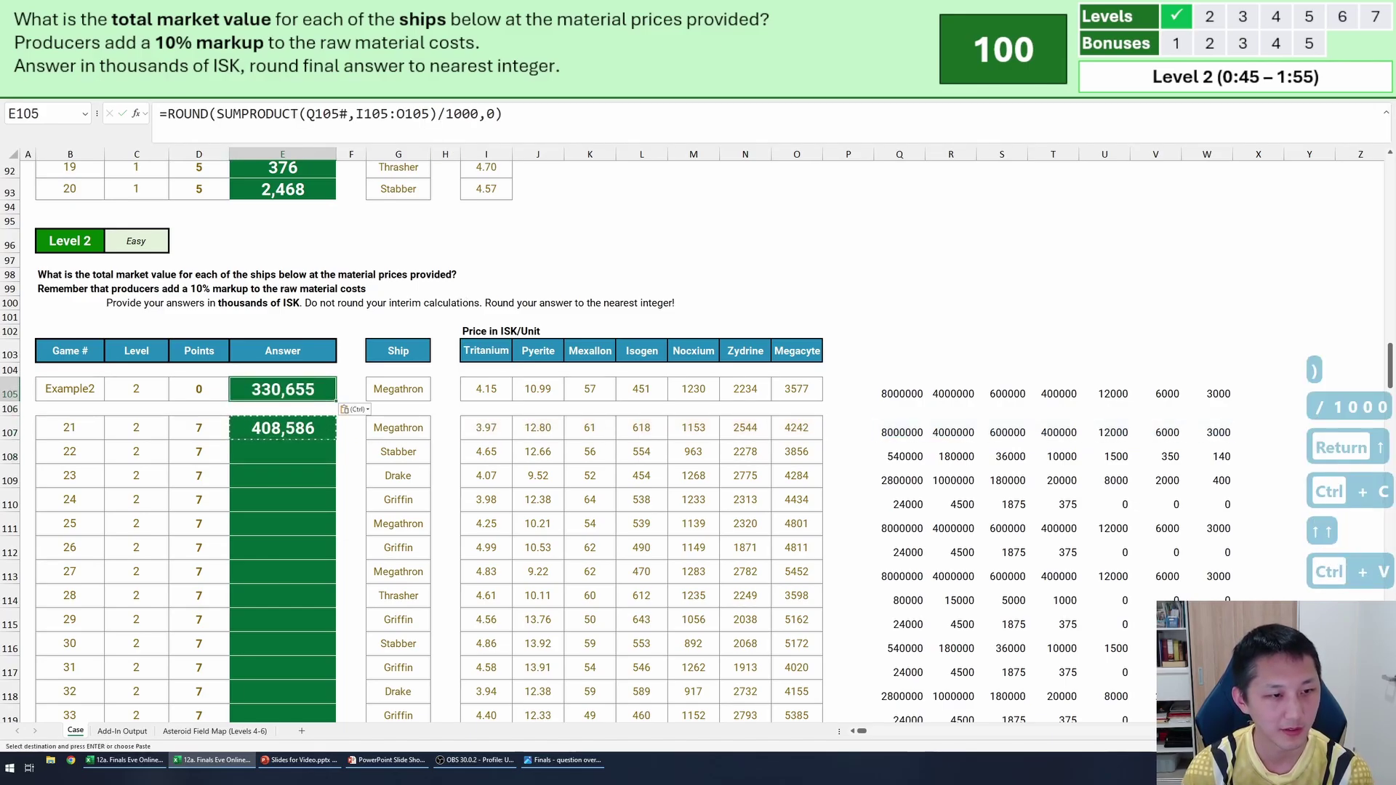
pyautogui.hotkey('ctrl', 'z')
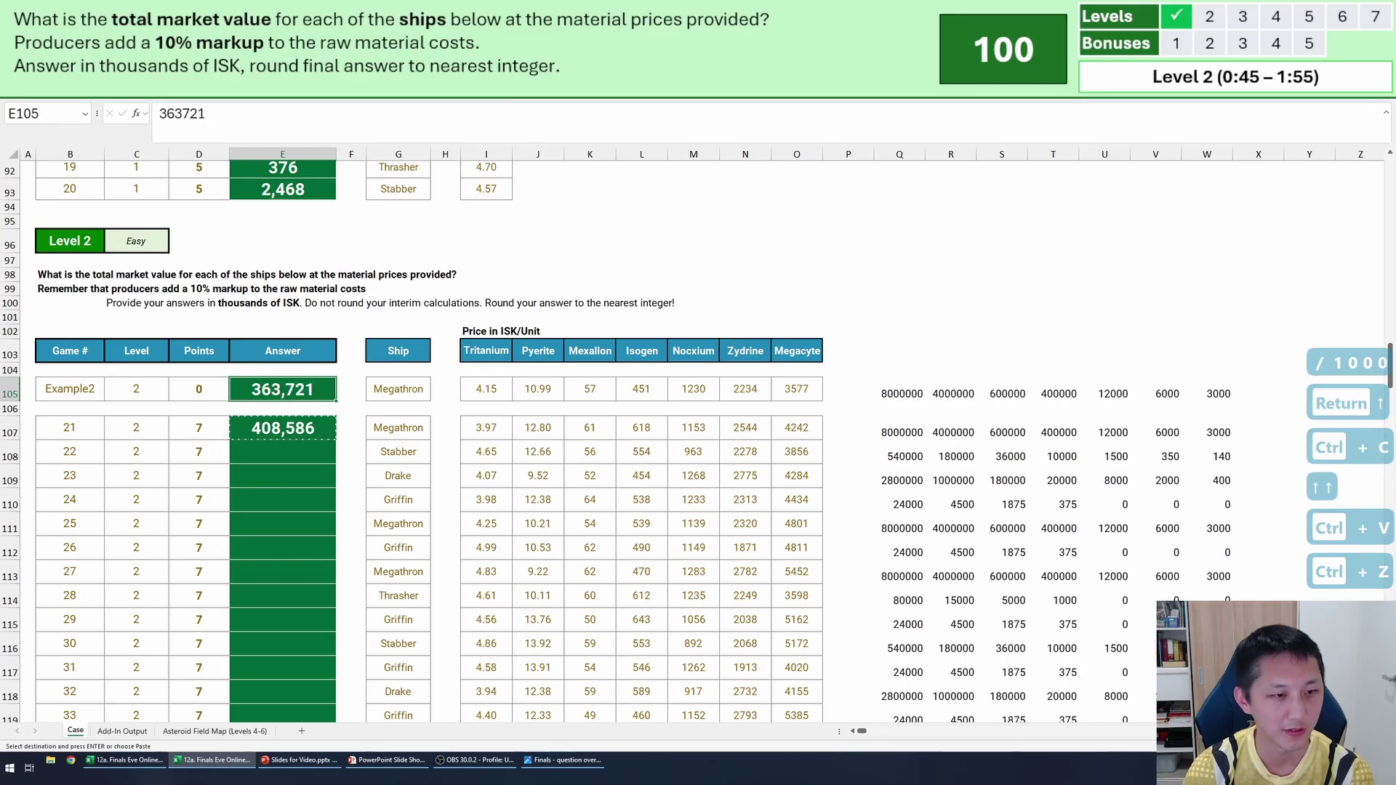
# Add the 10% producer markup to the E107 formula by multiplying by 1.1 inside the ROUND.
pyautogui.press('Down')
pyautogui.press('Down')
pyautogui.click(479, 112)
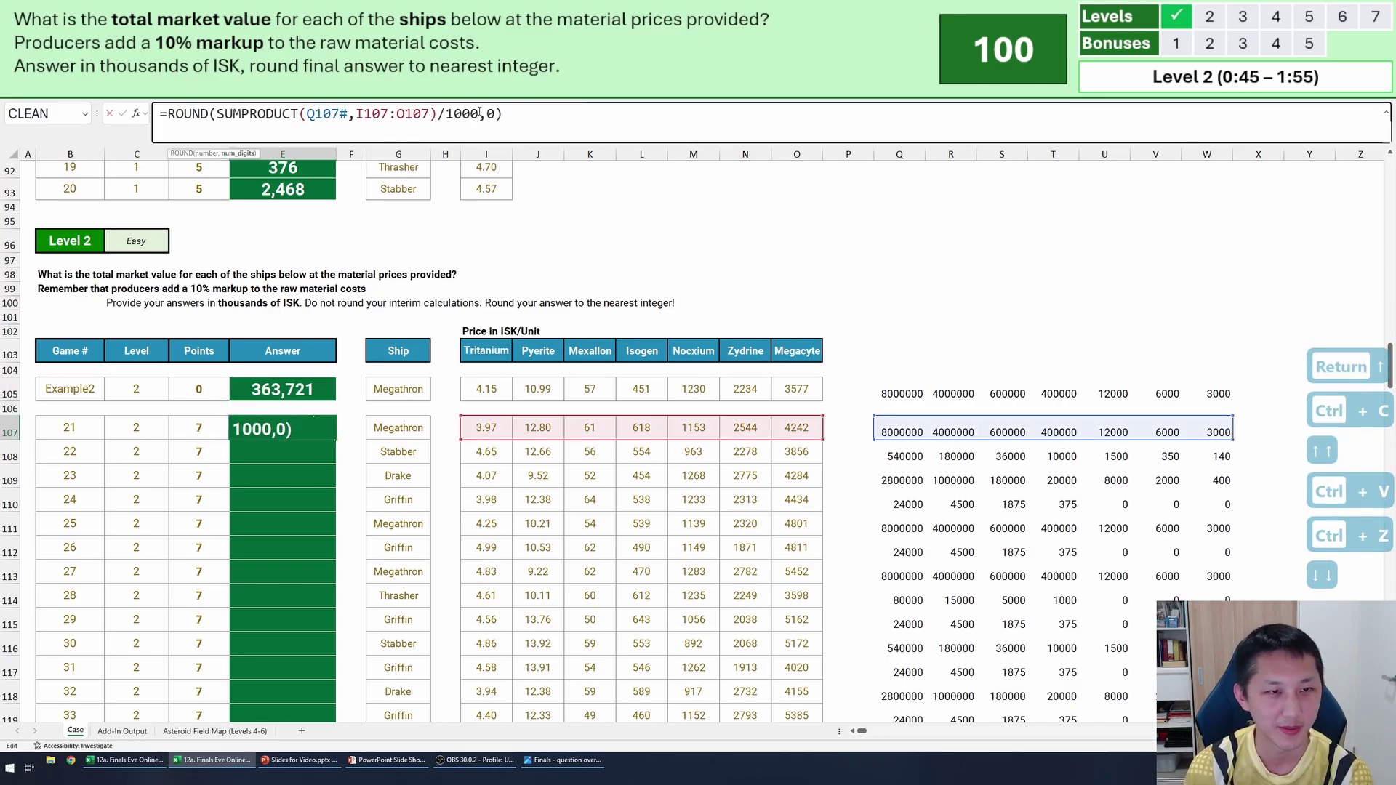
pyautogui.write('*1.1')
pyautogui.press('Return')
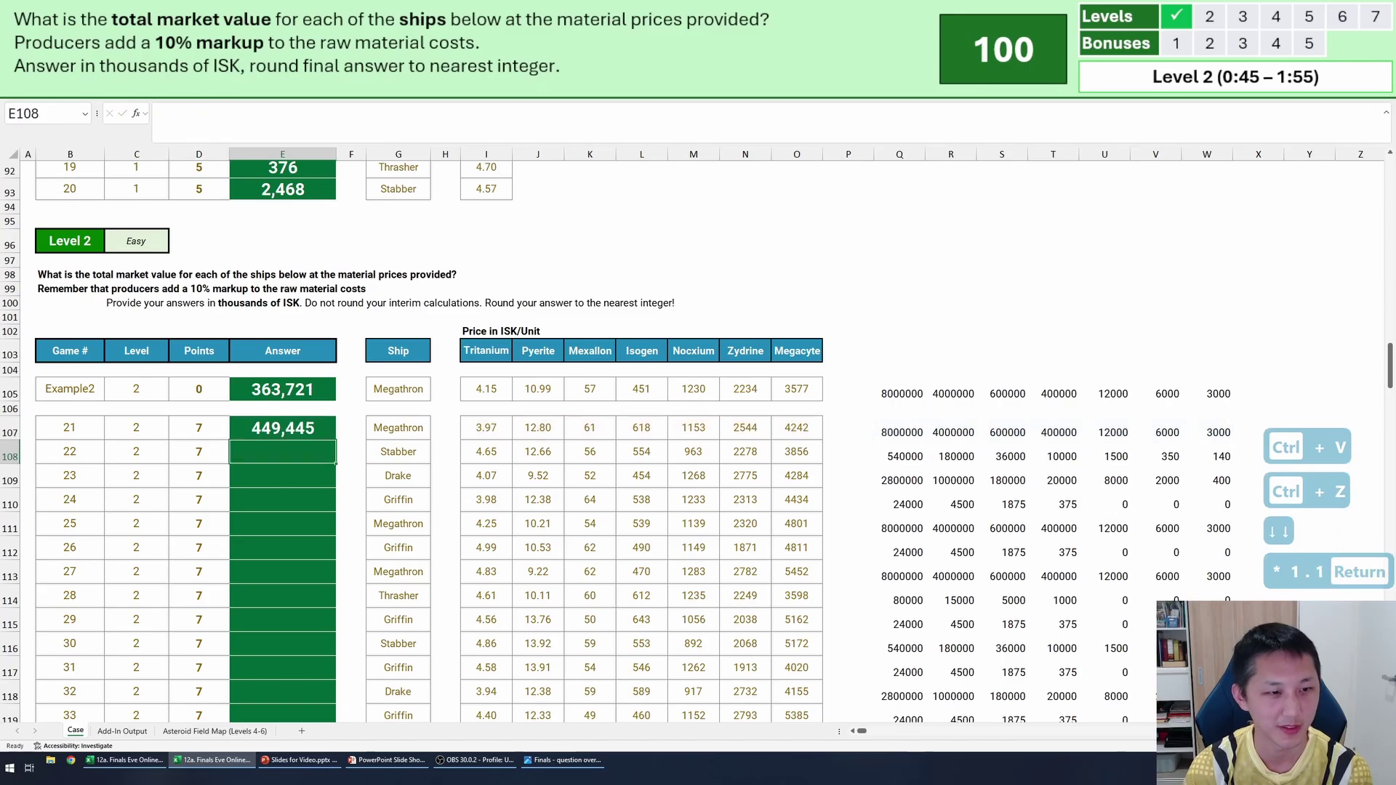
# Fill the E107 formula down through E126 to answer all twenty Level 2 questions.
pyautogui.press('Up')
pyautogui.hotkey('ctrl', 'c')
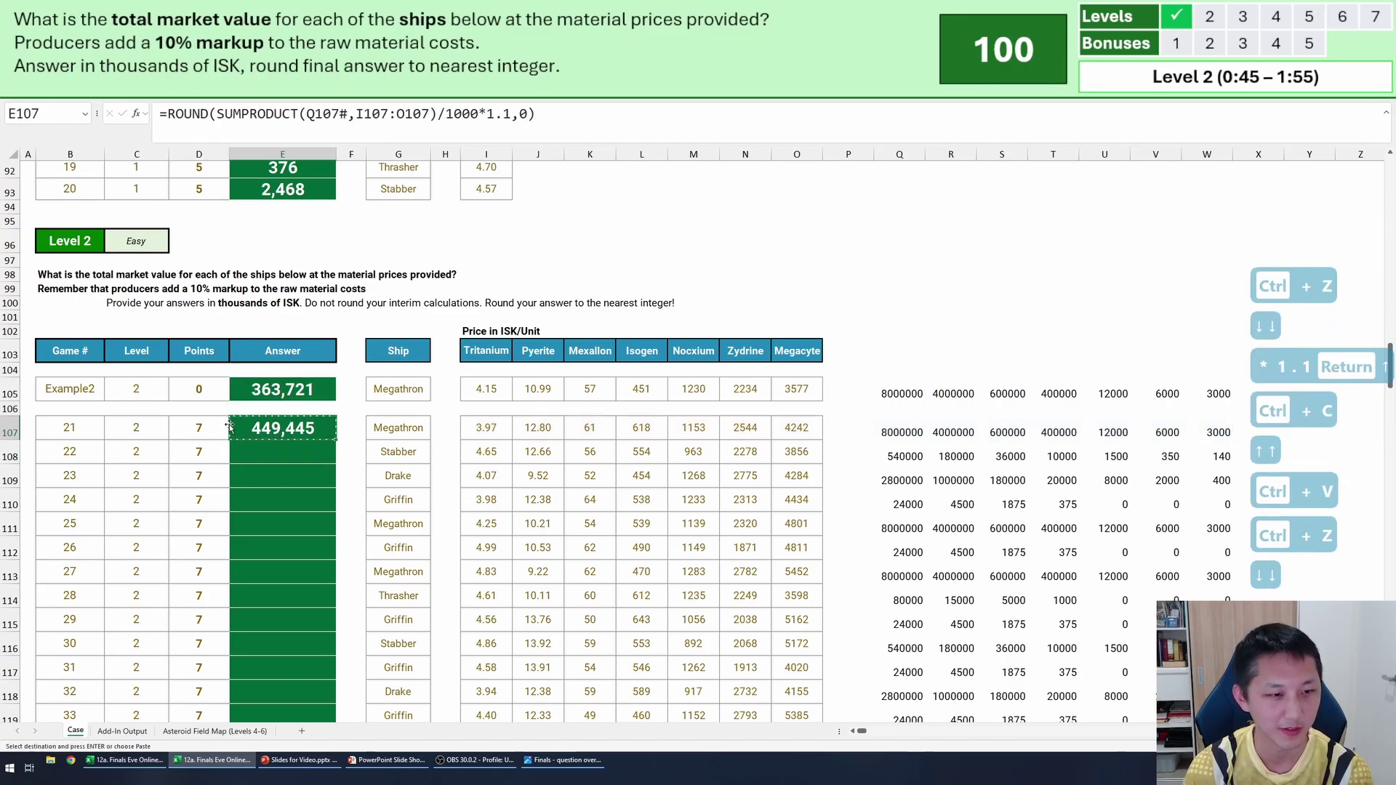
pyautogui.scroll(-6, 230, 427)
pyautogui.keyDown('shift'); pyautogui.click(283, 587); pyautogui.keyUp('shift')
pyautogui.hotkey('ctrl', 'd')
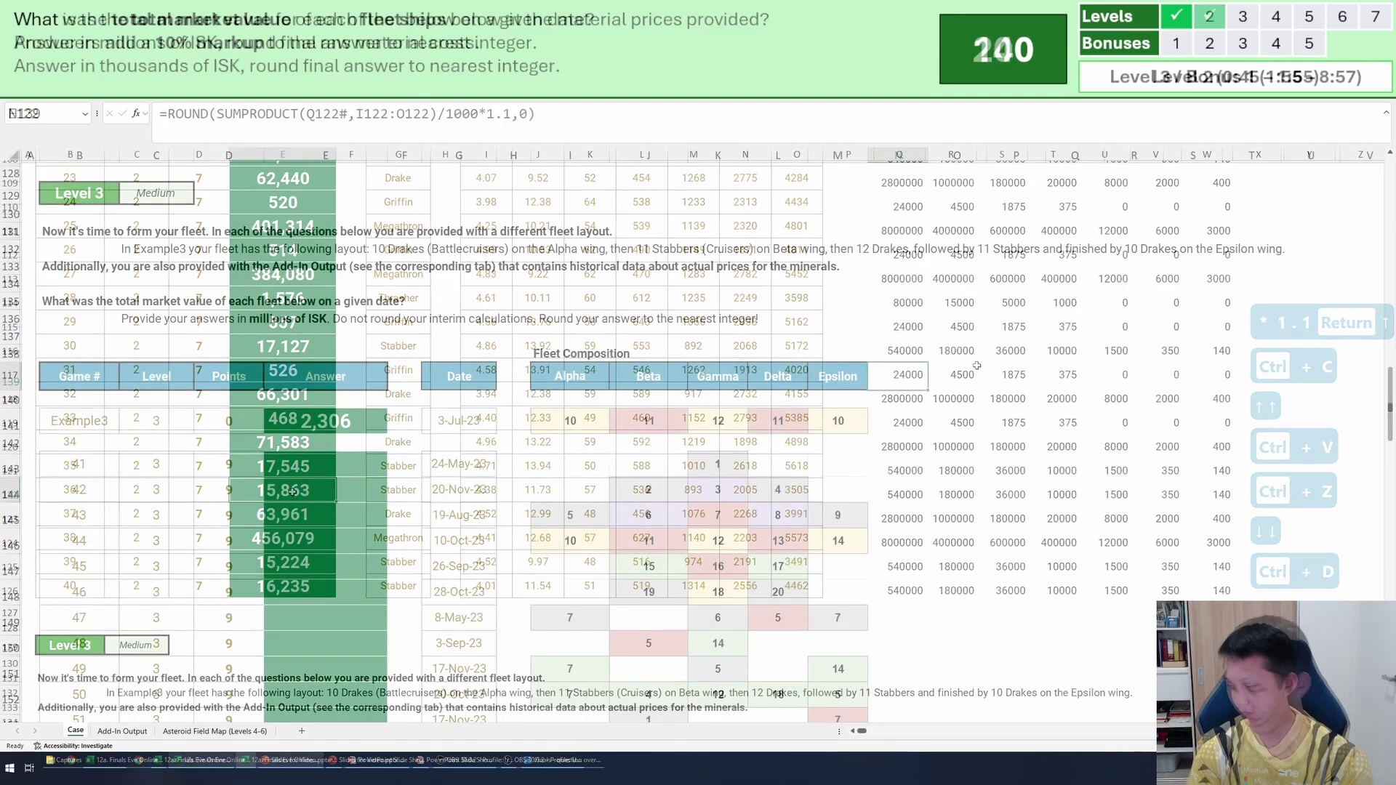
# Examine the Level 3 instructions and the Fleet Composition table from the Alpha to the Epsilon wing.
pyautogui.click(975, 386)
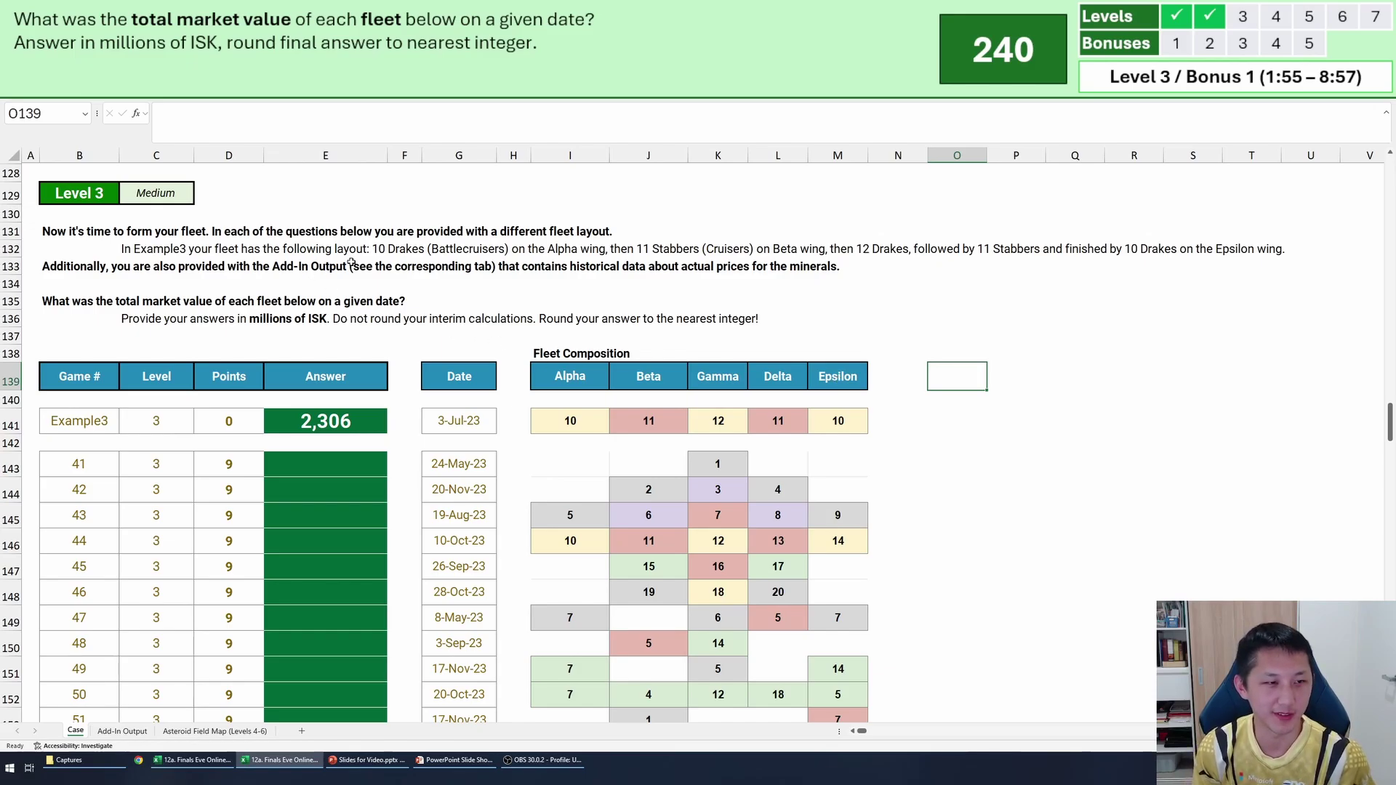
pyautogui.moveTo(66, 232); pyautogui.dragTo(1260, 270)
pyautogui.click(667, 295)
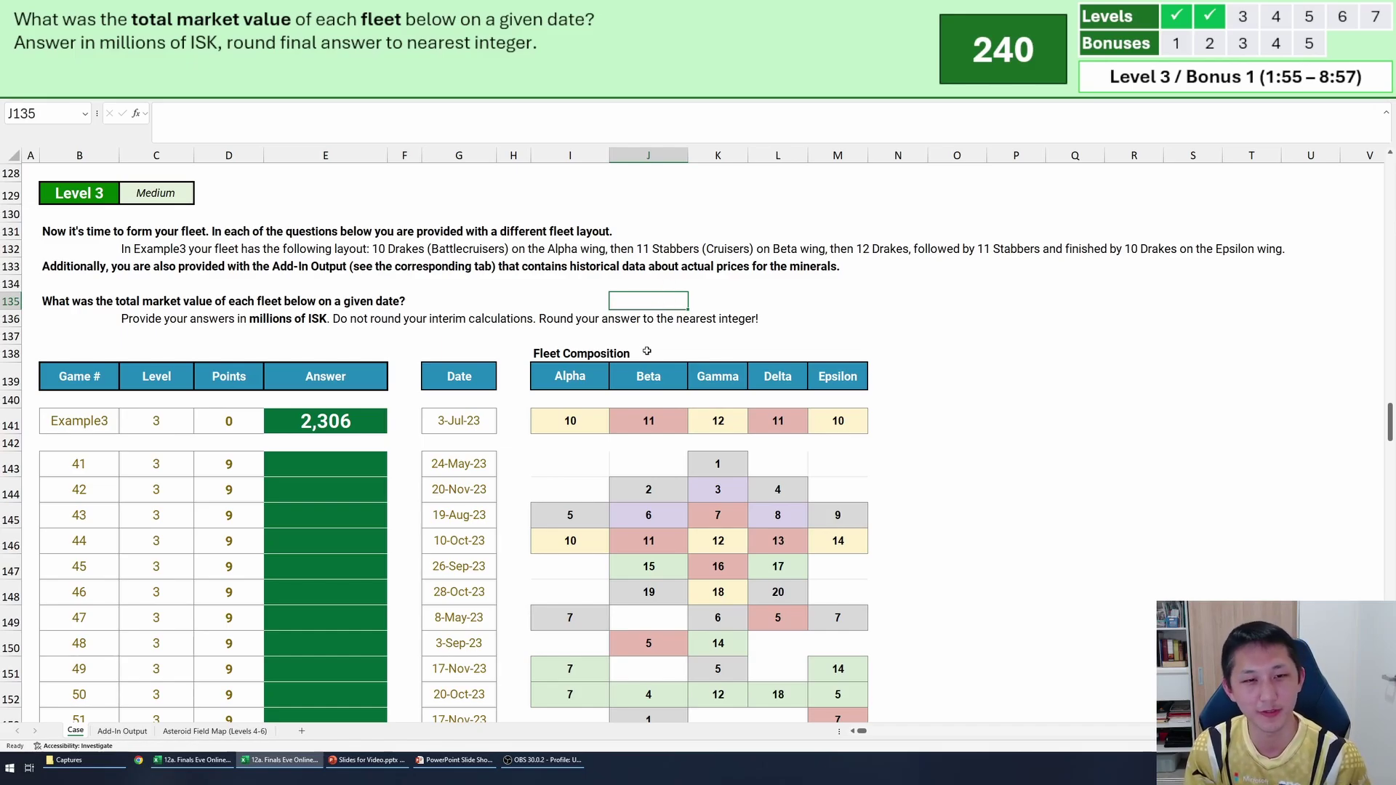
pyautogui.moveTo(589, 354); pyautogui.dragTo(865, 694)
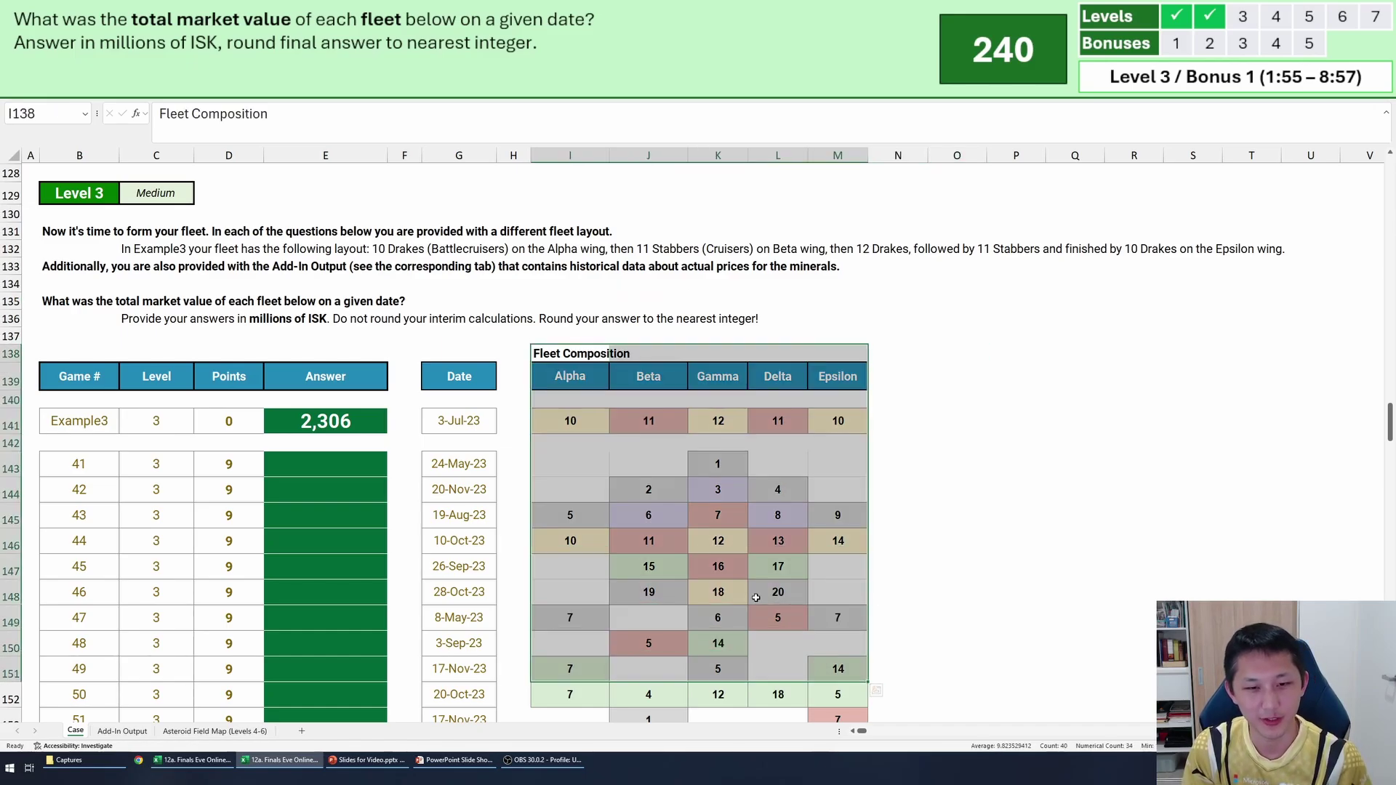
# Study the five wing columns and the ship counts in the Level 3 Fleet Composition table.
pyautogui.click(778, 592)
pyautogui.moveTo(579, 548); pyautogui.dragTo(862, 513)
pyautogui.click(635, 421)
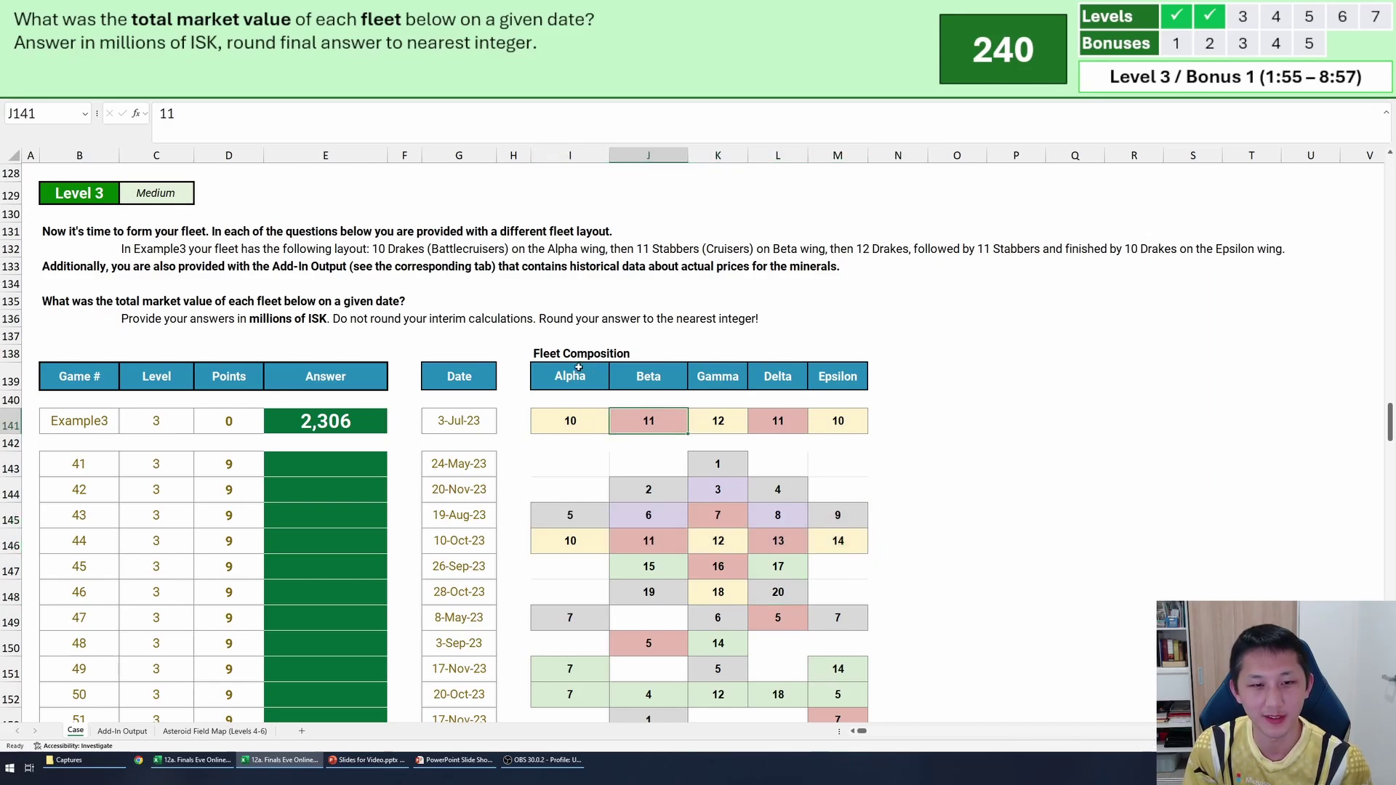
pyautogui.moveTo(579, 356); pyautogui.dragTo(850, 378)
pyautogui.click(850, 378)
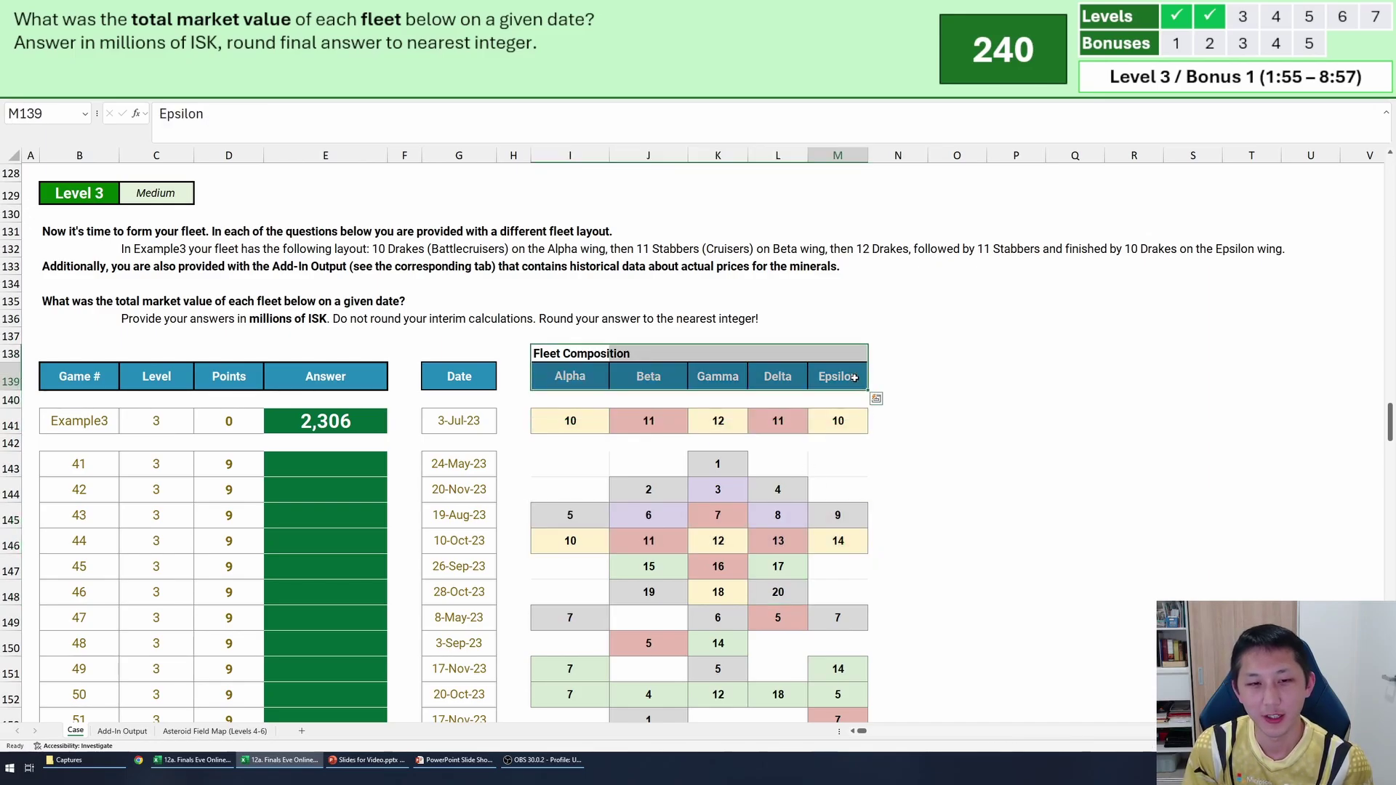
pyautogui.click(553, 378)
pyautogui.click(647, 377)
pyautogui.click(773, 377)
pyautogui.moveTo(565, 389); pyautogui.dragTo(654, 385)
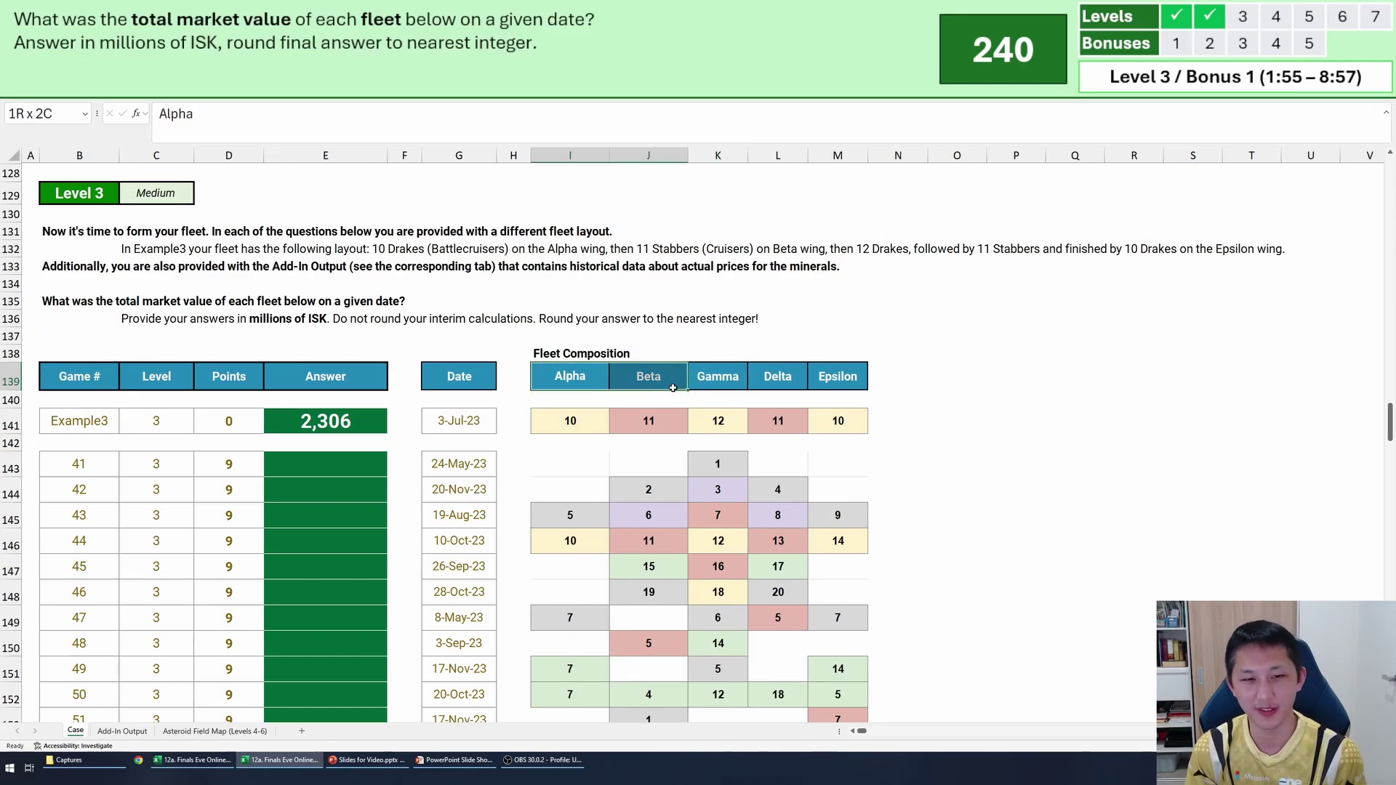
pyautogui.keyDown('shift'); pyautogui.click(862, 376); pyautogui.keyUp('shift')
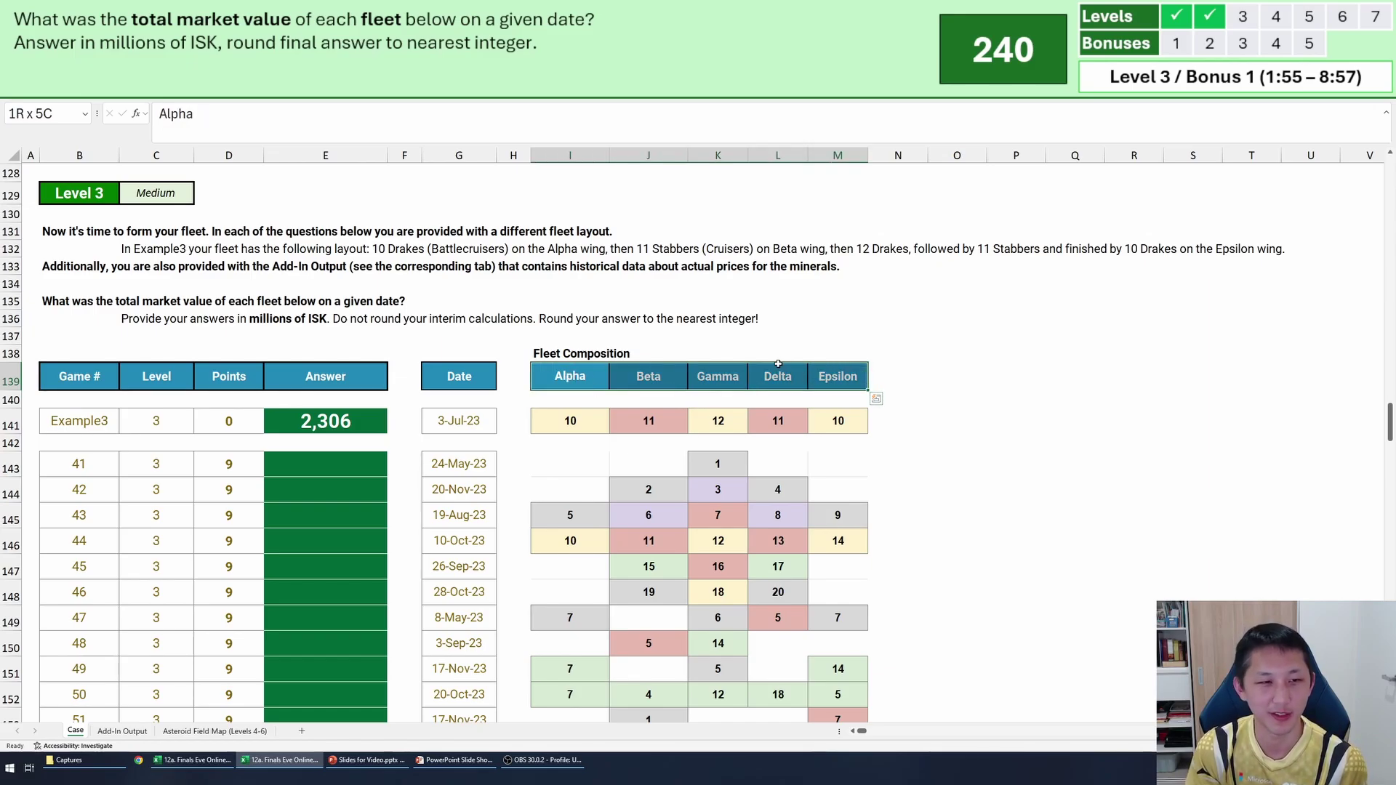
pyautogui.click(570, 489)
# Examine the Main Spaceship Types table for each ship's row colour, type and required minerals.
pyautogui.scroll(20, 576, 443)
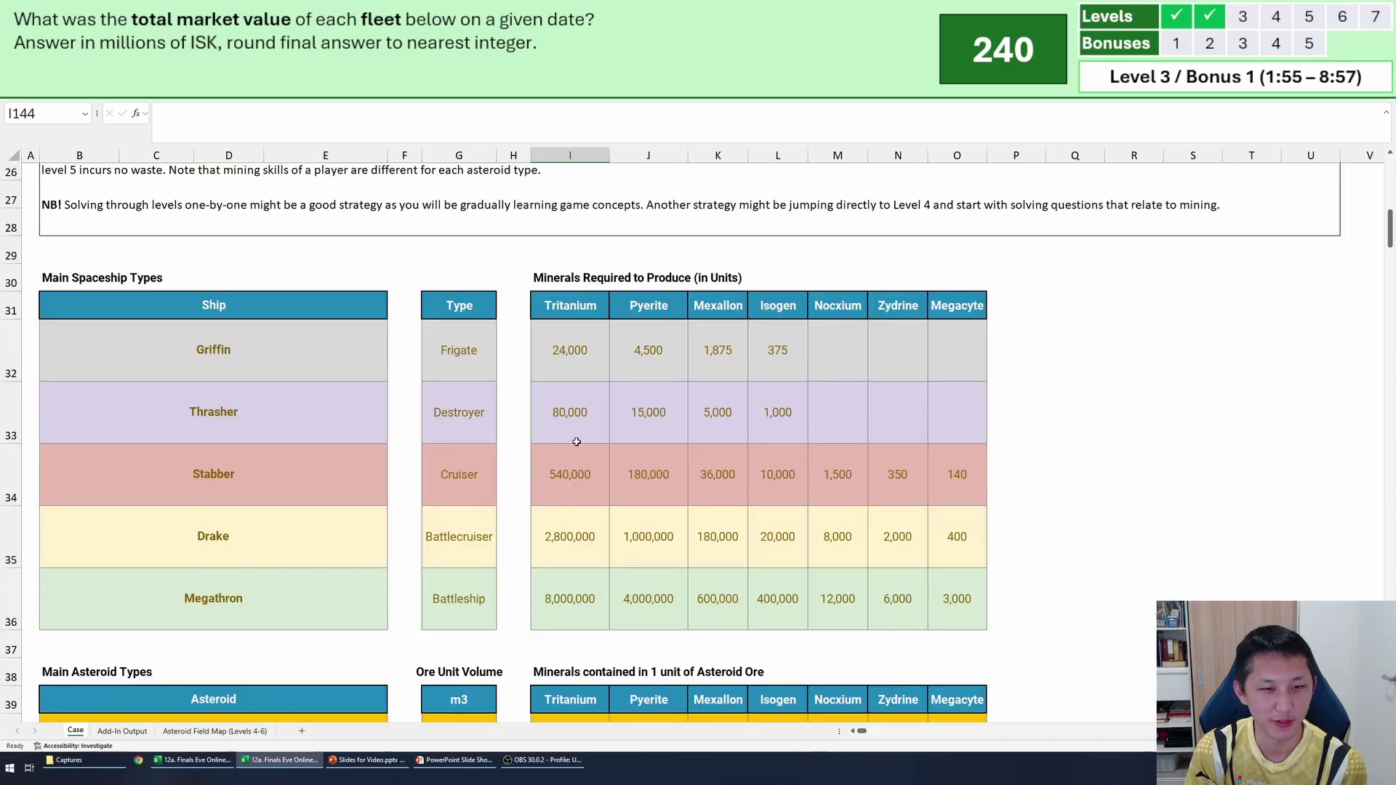
pyautogui.click(214, 306)
pyautogui.keyDown('shift'); pyautogui.click(957, 598); pyautogui.keyUp('shift')
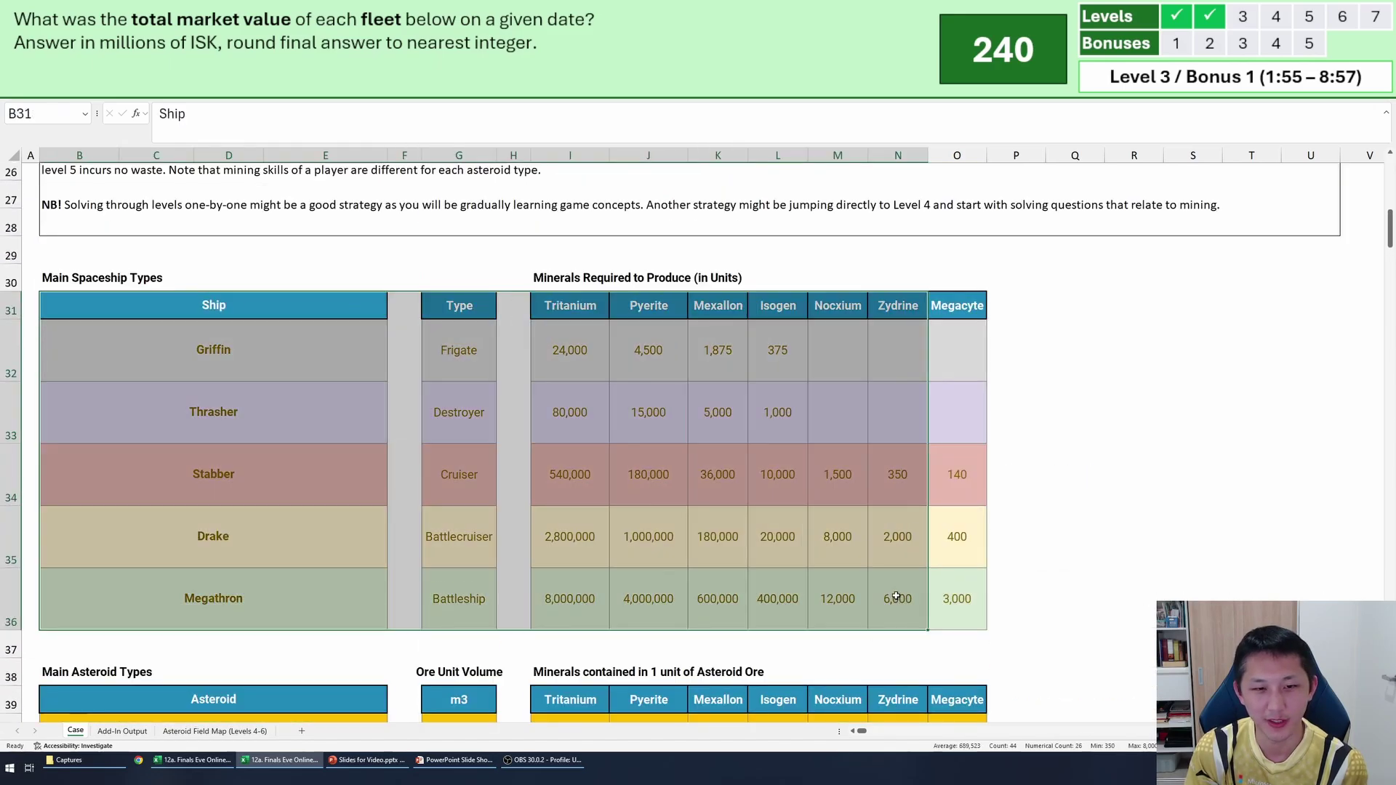
pyautogui.click(529, 460)
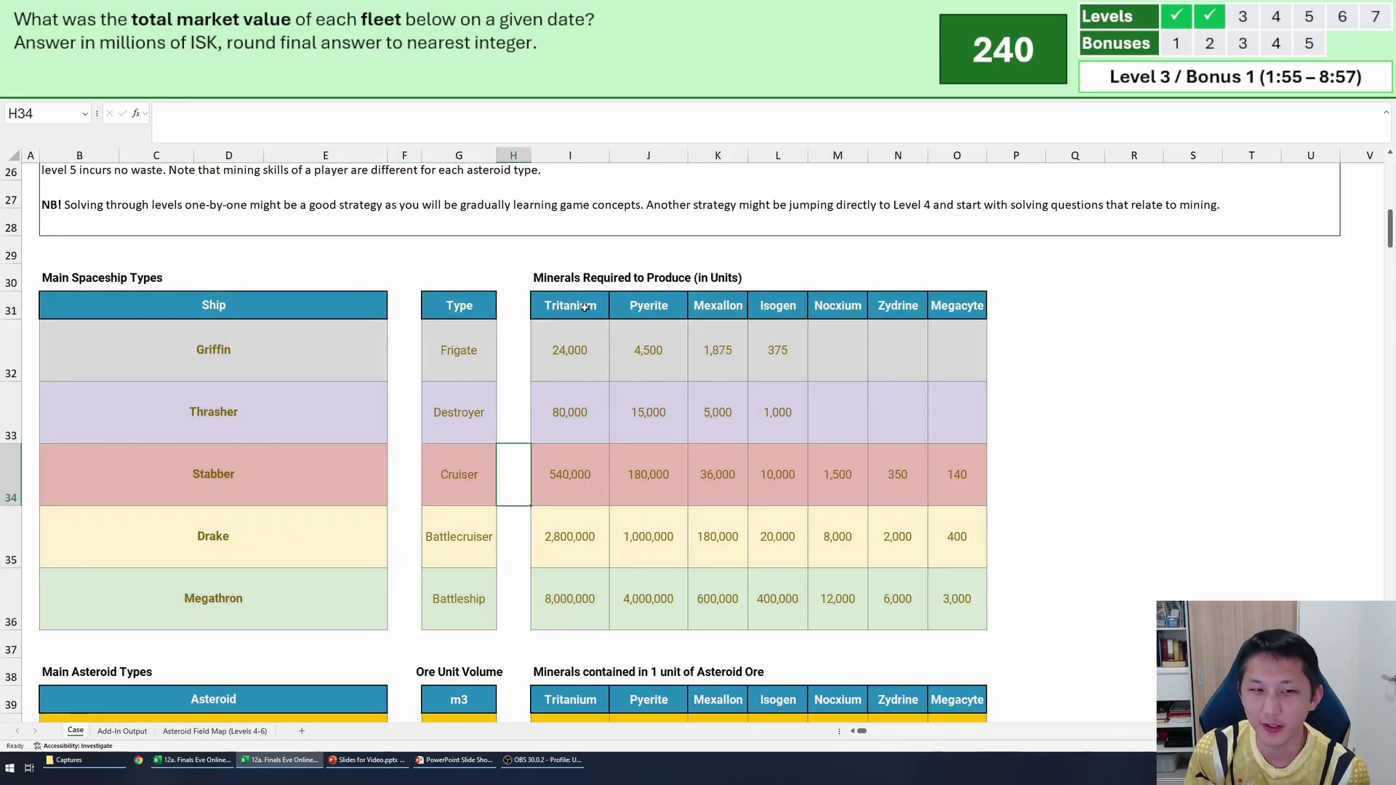
pyautogui.moveTo(459, 349); pyautogui.dragTo(459, 598)
pyautogui.click(459, 599)
pyautogui.click(274, 352)
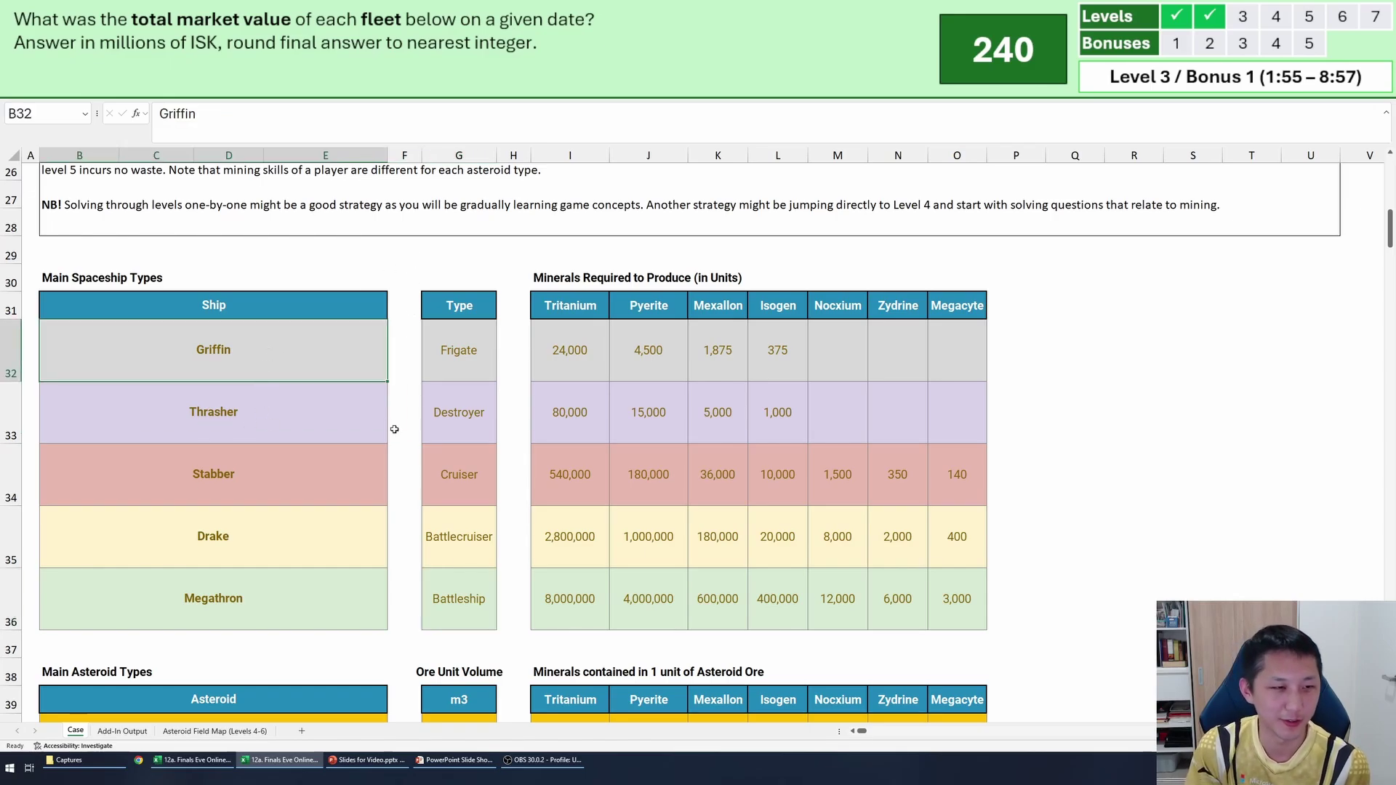
# Compare the written description of the Example3 fleet layout with its row in the Fleet Composition table.
pyautogui.scroll(-20, 696, 451)
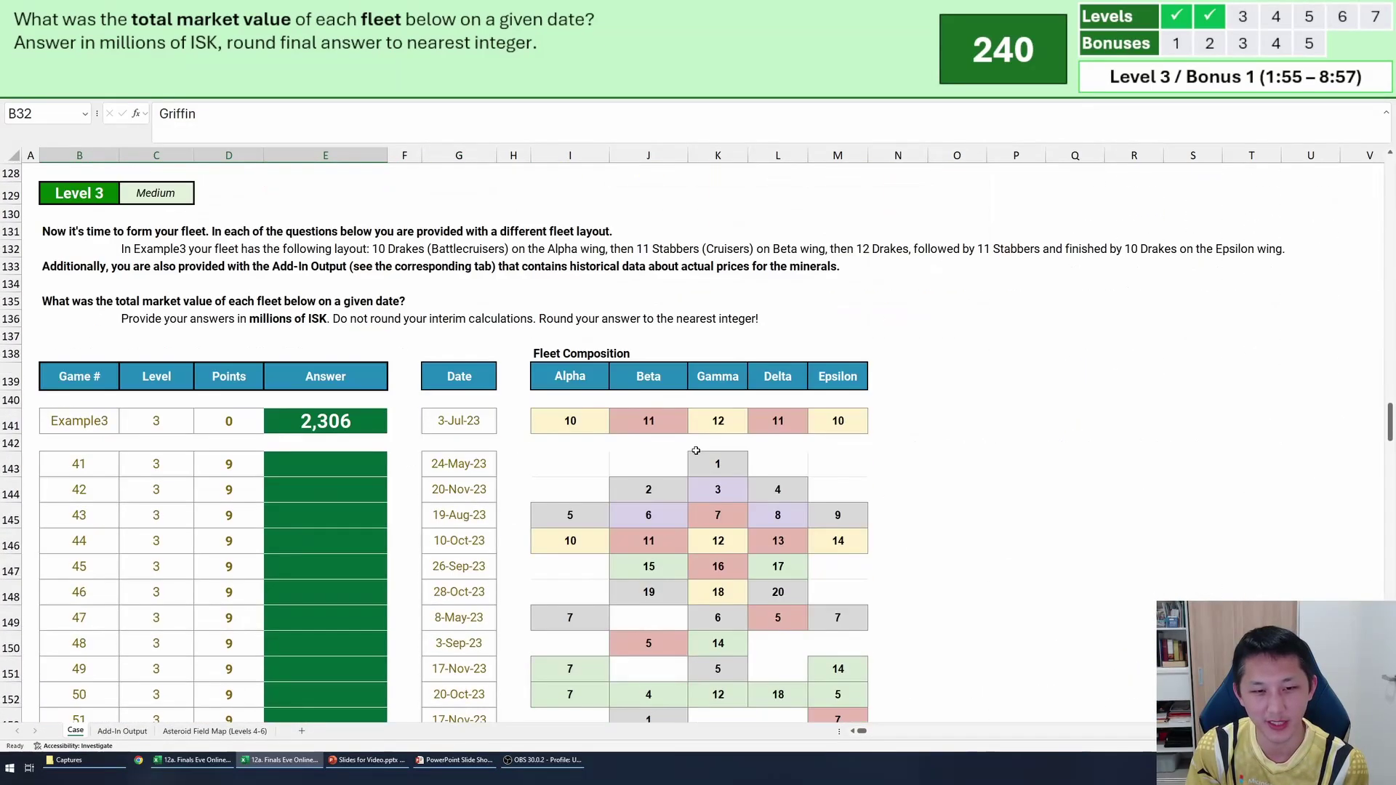
pyautogui.scroll(-2, 696, 451)
pyautogui.click(607, 286)
pyautogui.scroll(5, 594, 308)
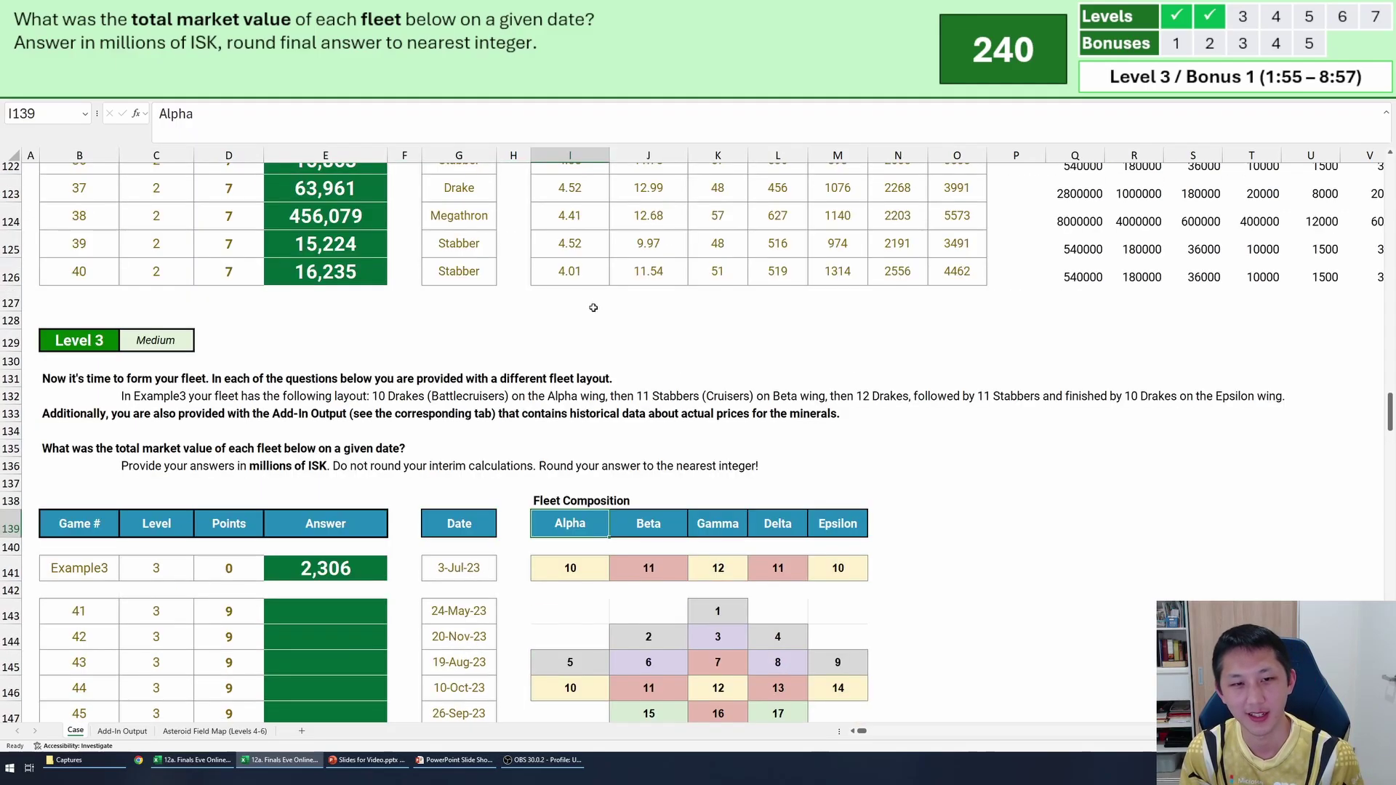
pyautogui.click(303, 397)
pyautogui.hotkey('shift', 'space')
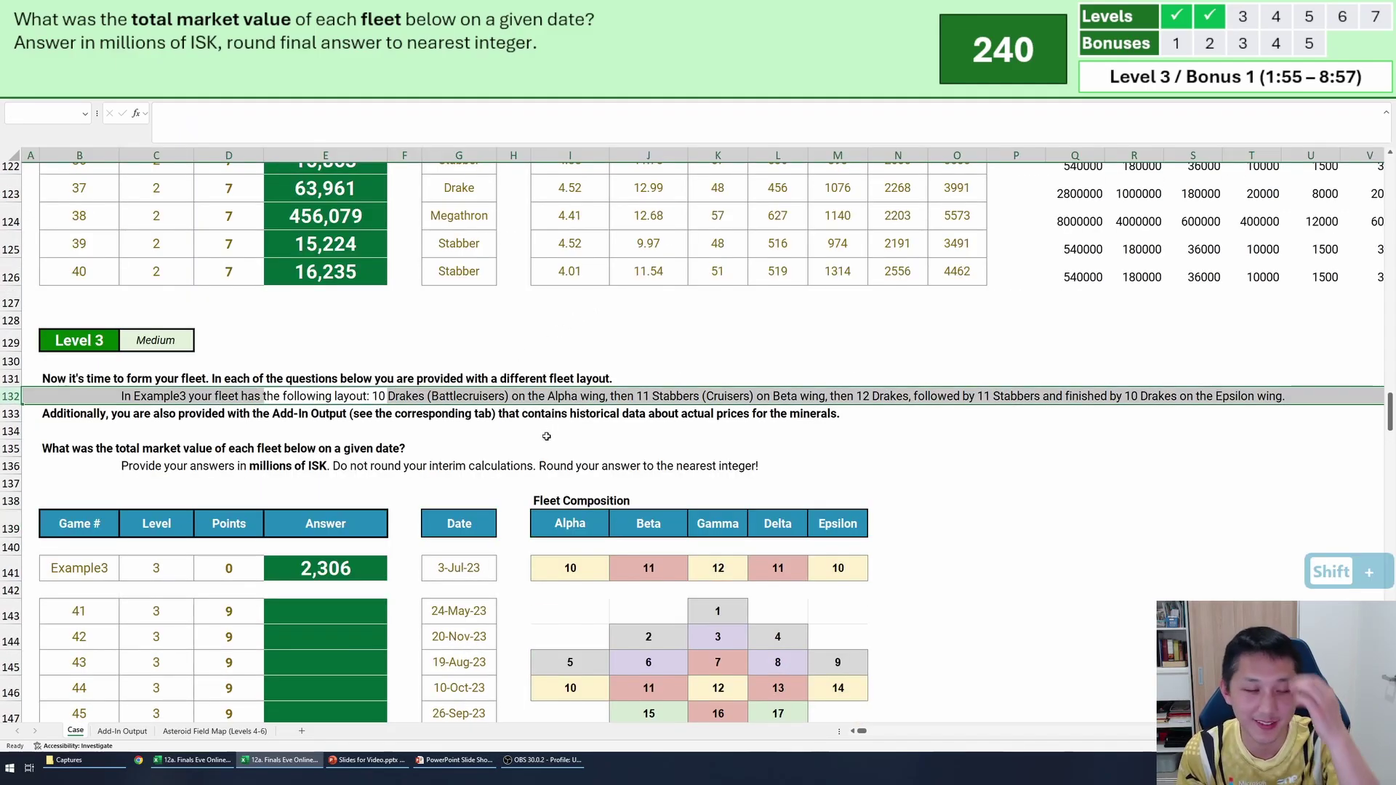
pyautogui.click(577, 524)
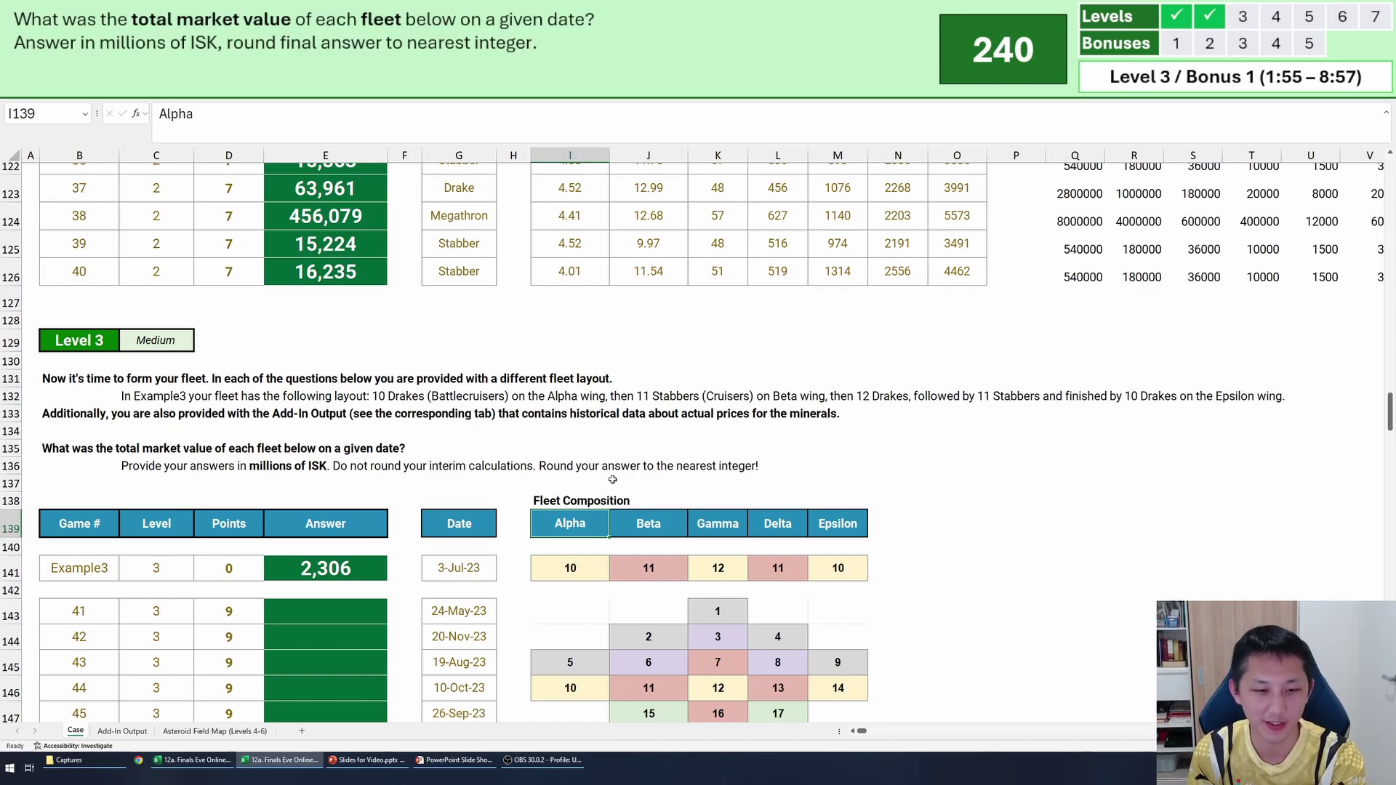
pyautogui.scroll(-1, 610, 535)
pyautogui.click(580, 519)
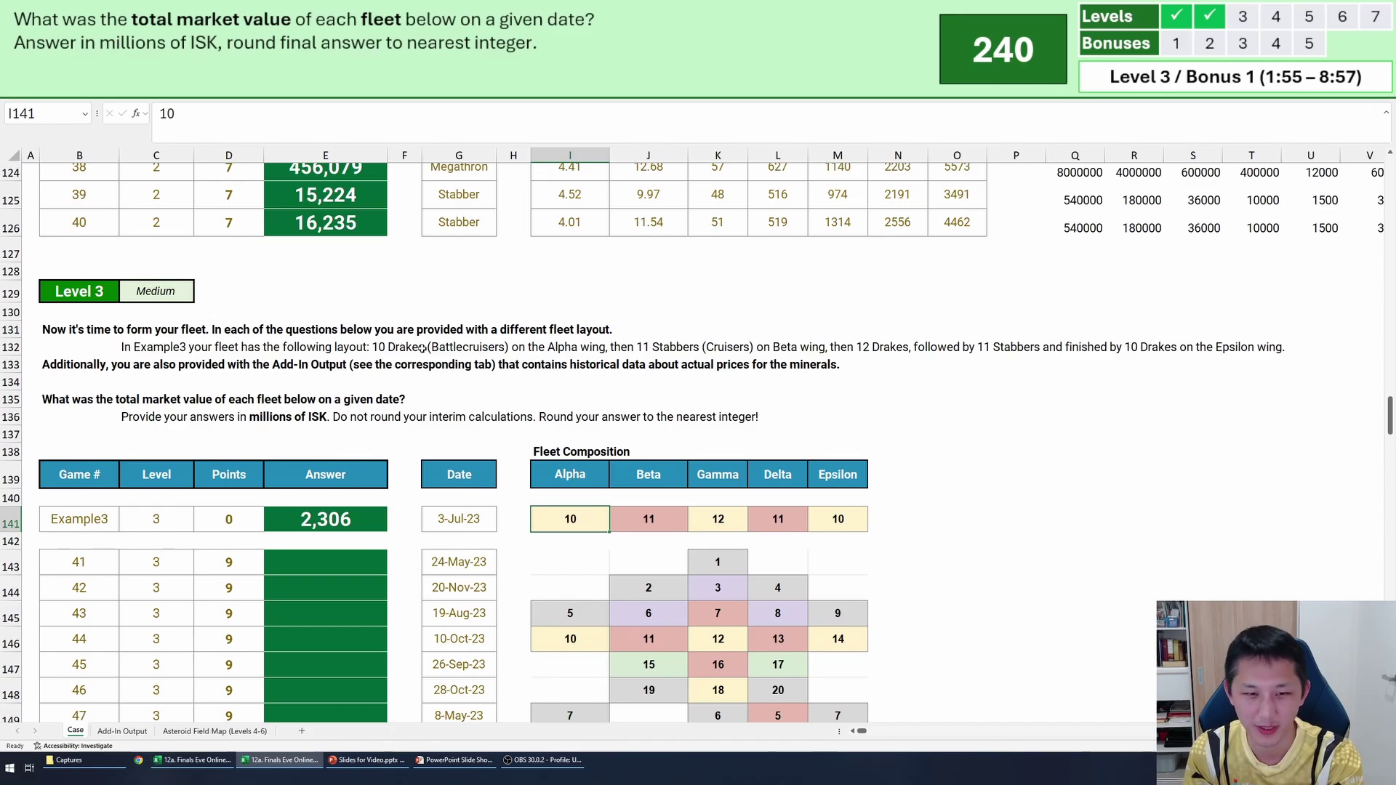
# Review the earlier case sections, and check how cell colours identify ship types in the Level 3 fleet rows.
pyautogui.scroll(20, 509, 385)
pyautogui.scroll(-10, 596, 420)
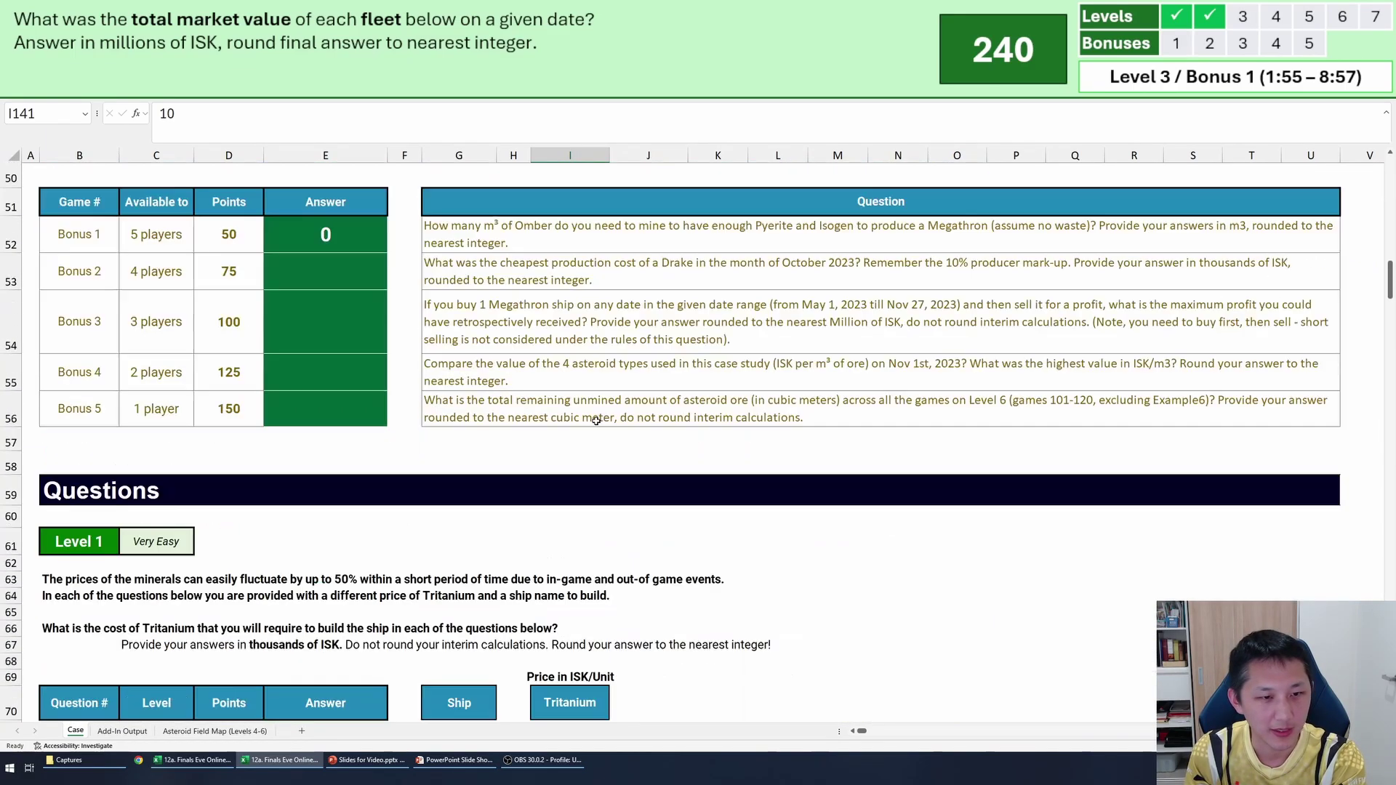
pyautogui.scroll(-20, 596, 421)
pyautogui.click(648, 425)
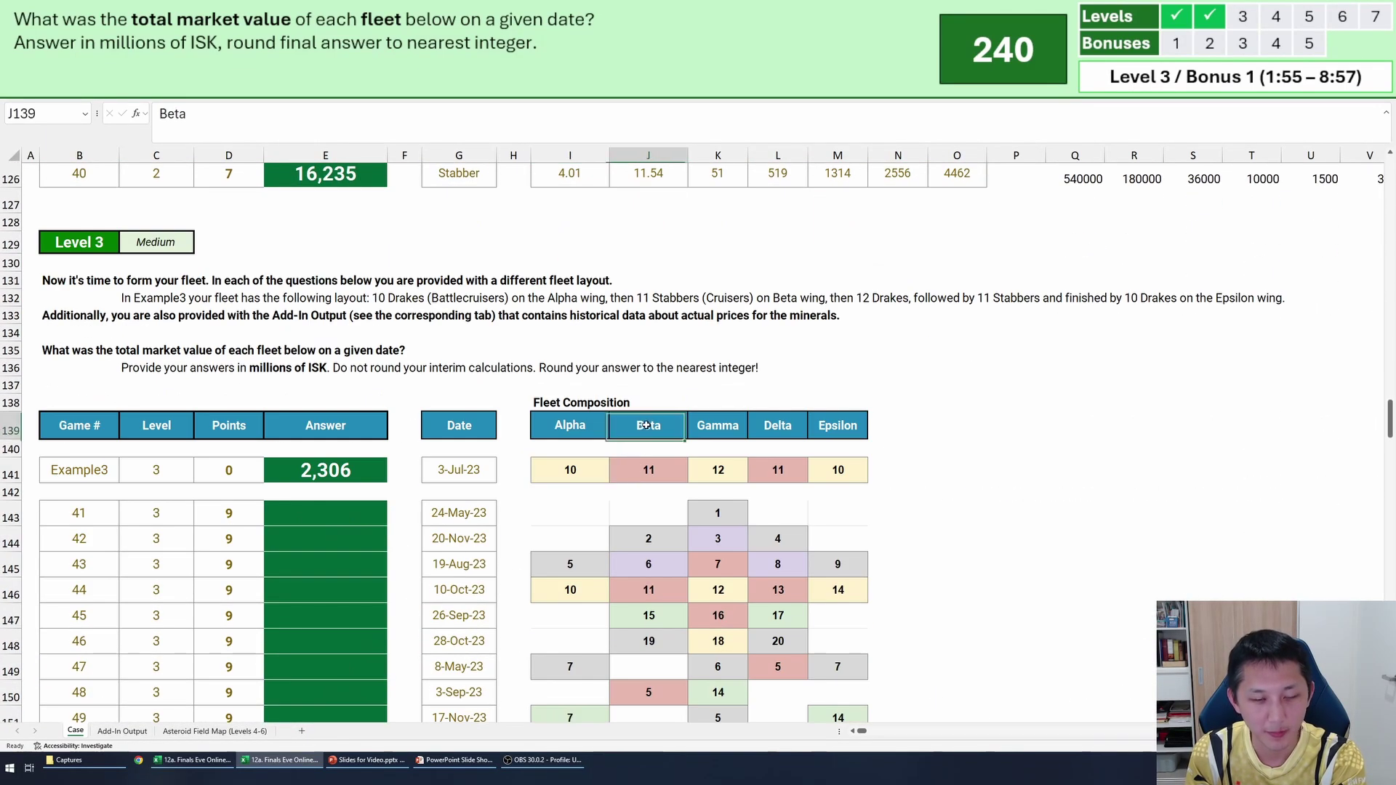
pyautogui.click(675, 464)
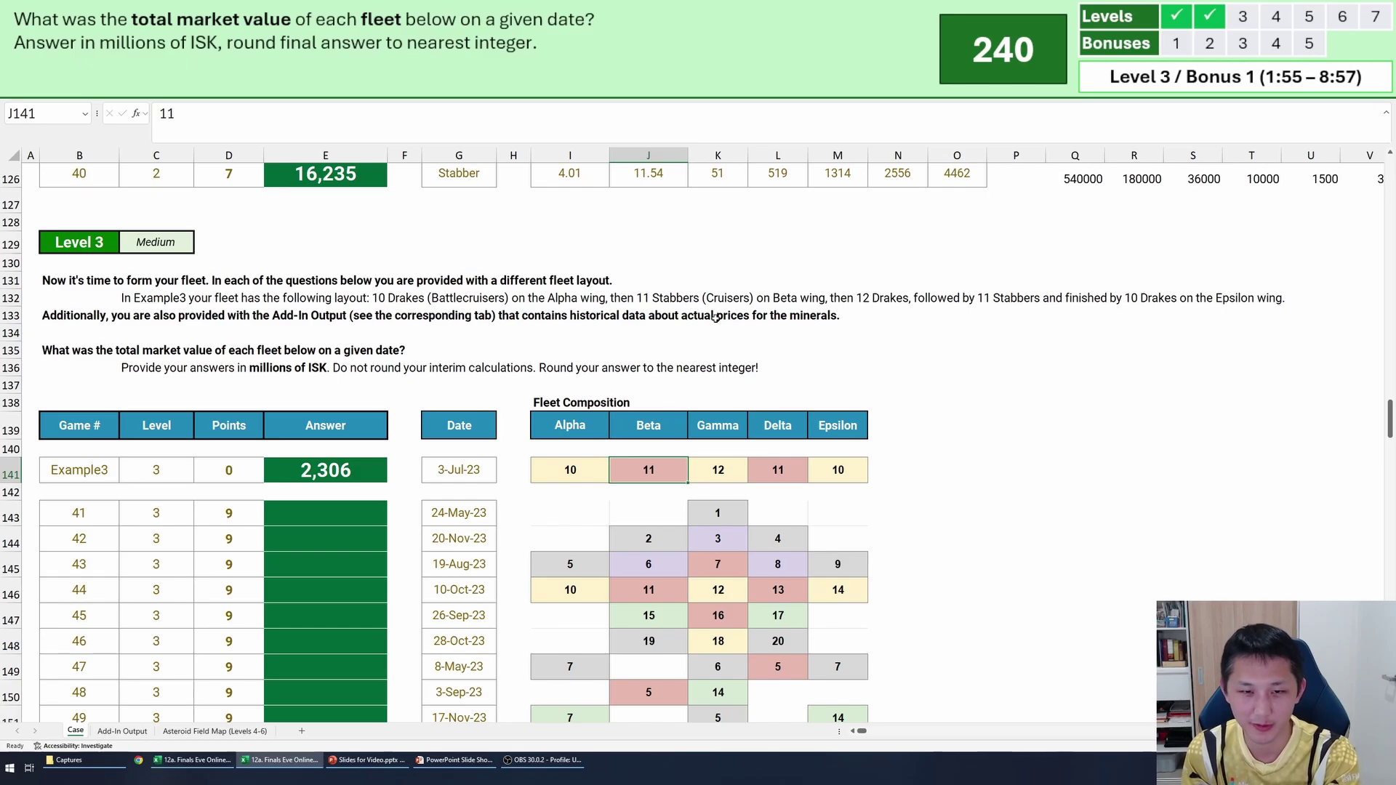
pyautogui.scroll(-3, 687, 444)
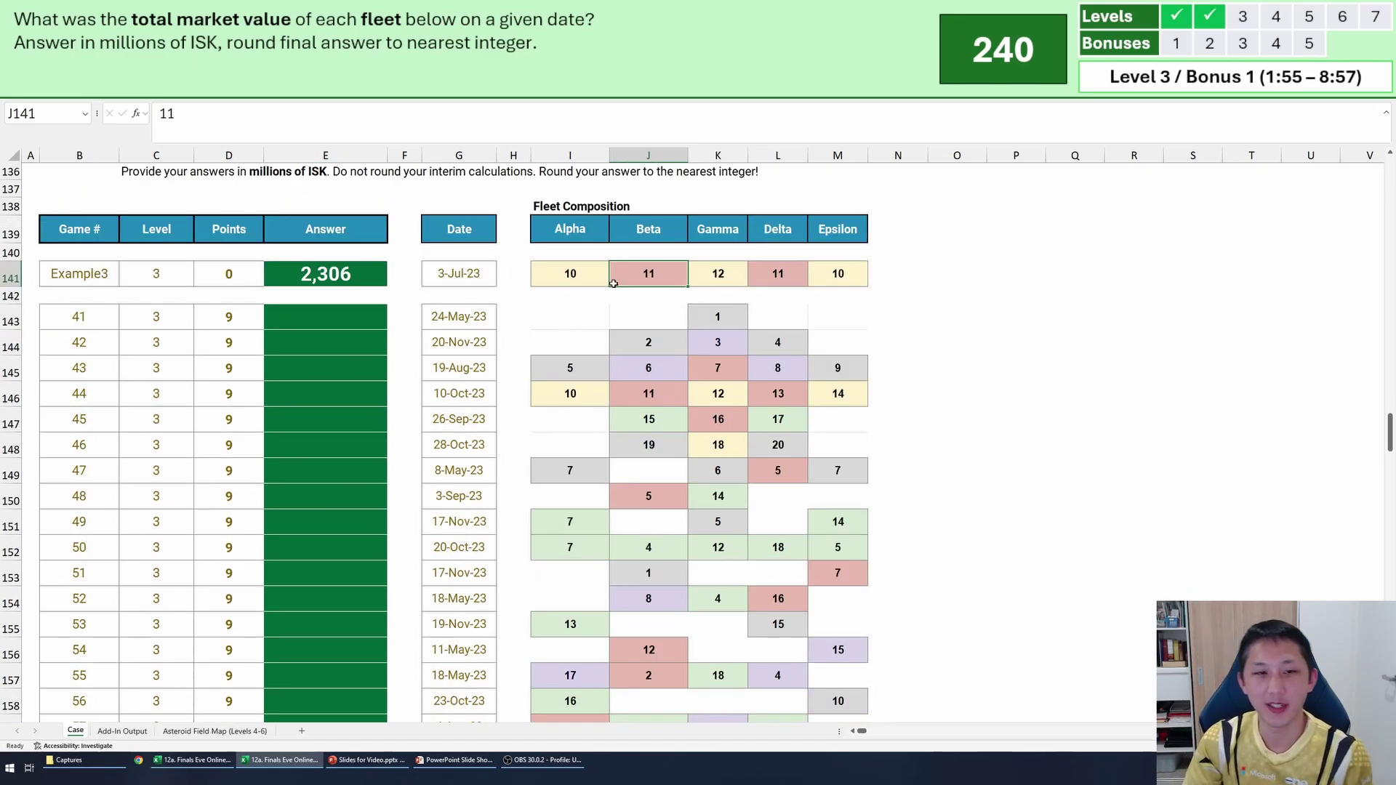
pyautogui.scroll(4, 593, 268)
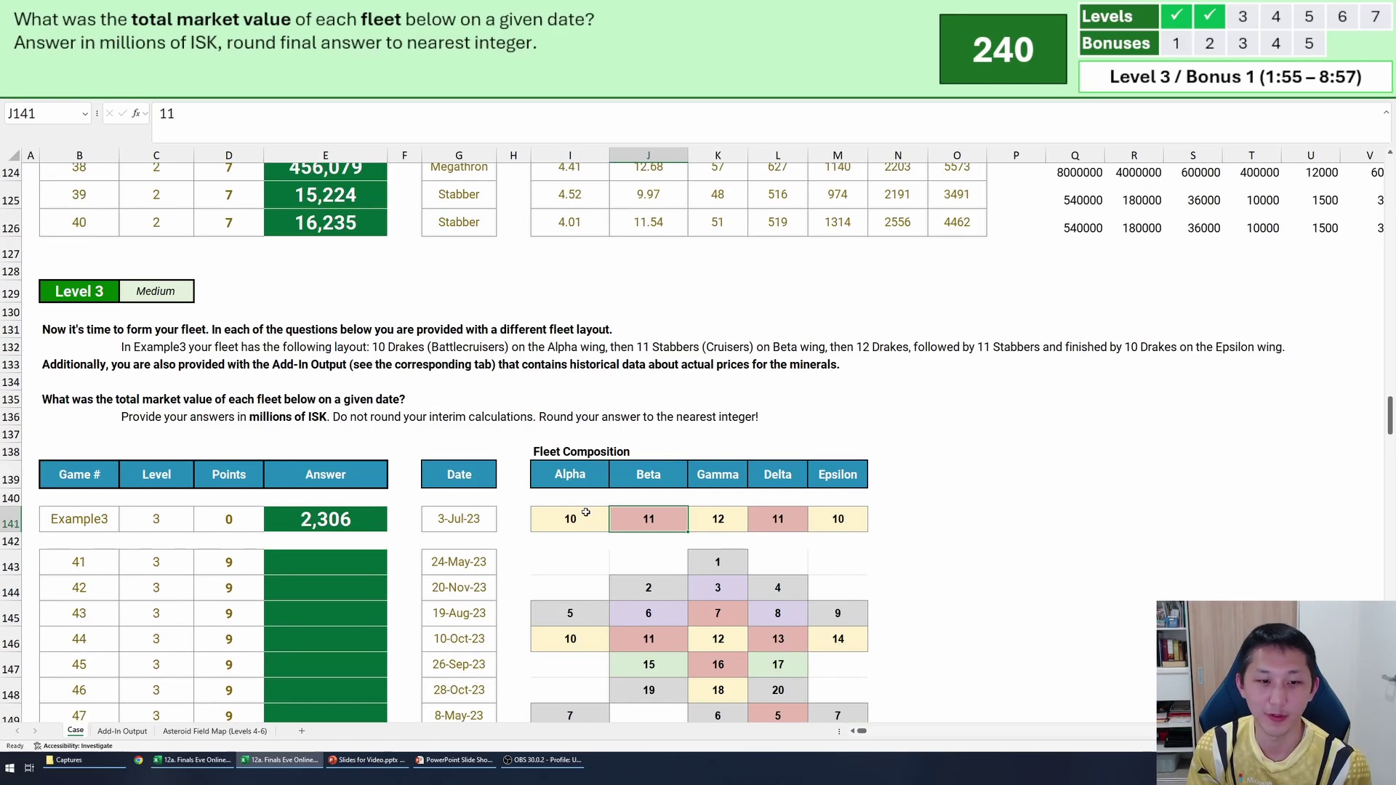
pyautogui.moveTo(585, 512); pyautogui.dragTo(837, 519)
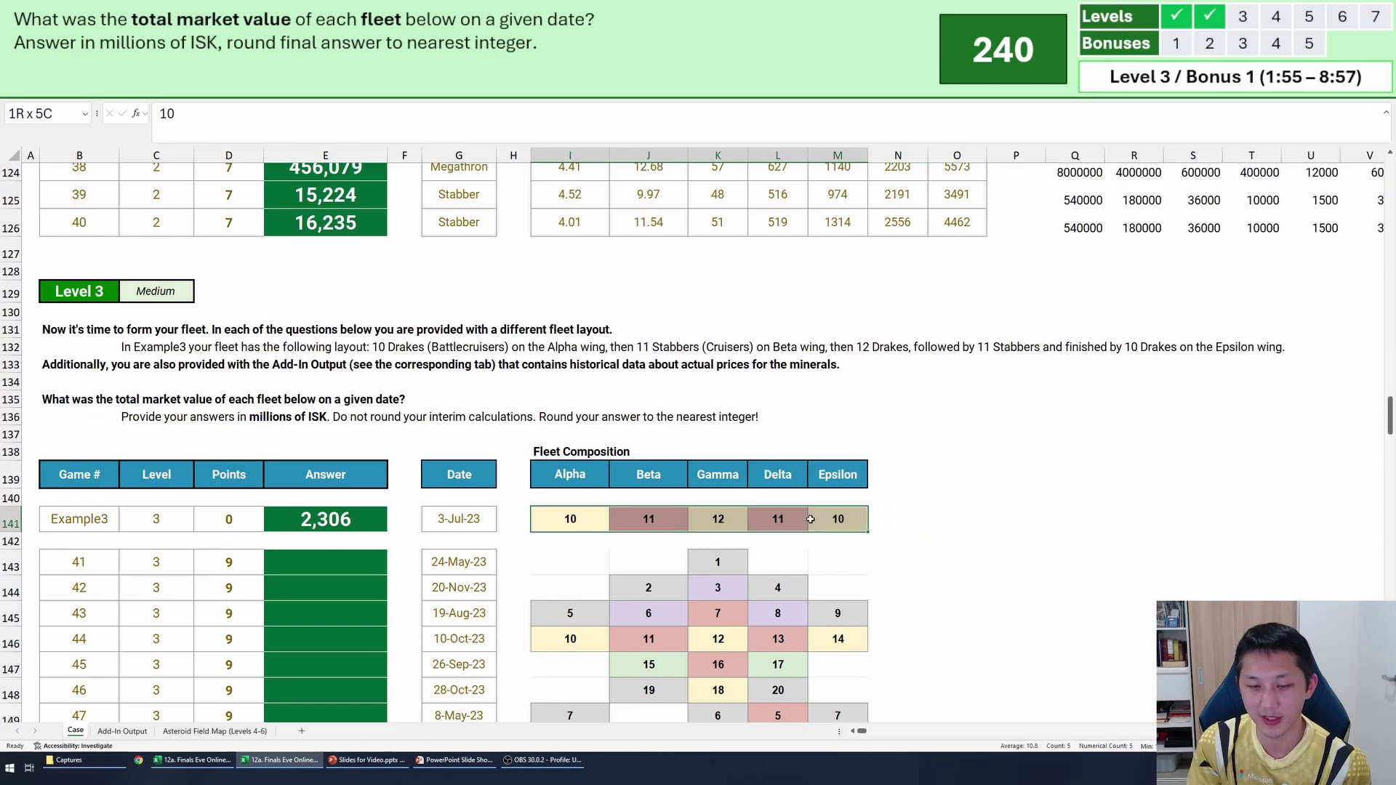
pyautogui.click(605, 510)
pyautogui.scroll(-1, 727, 488)
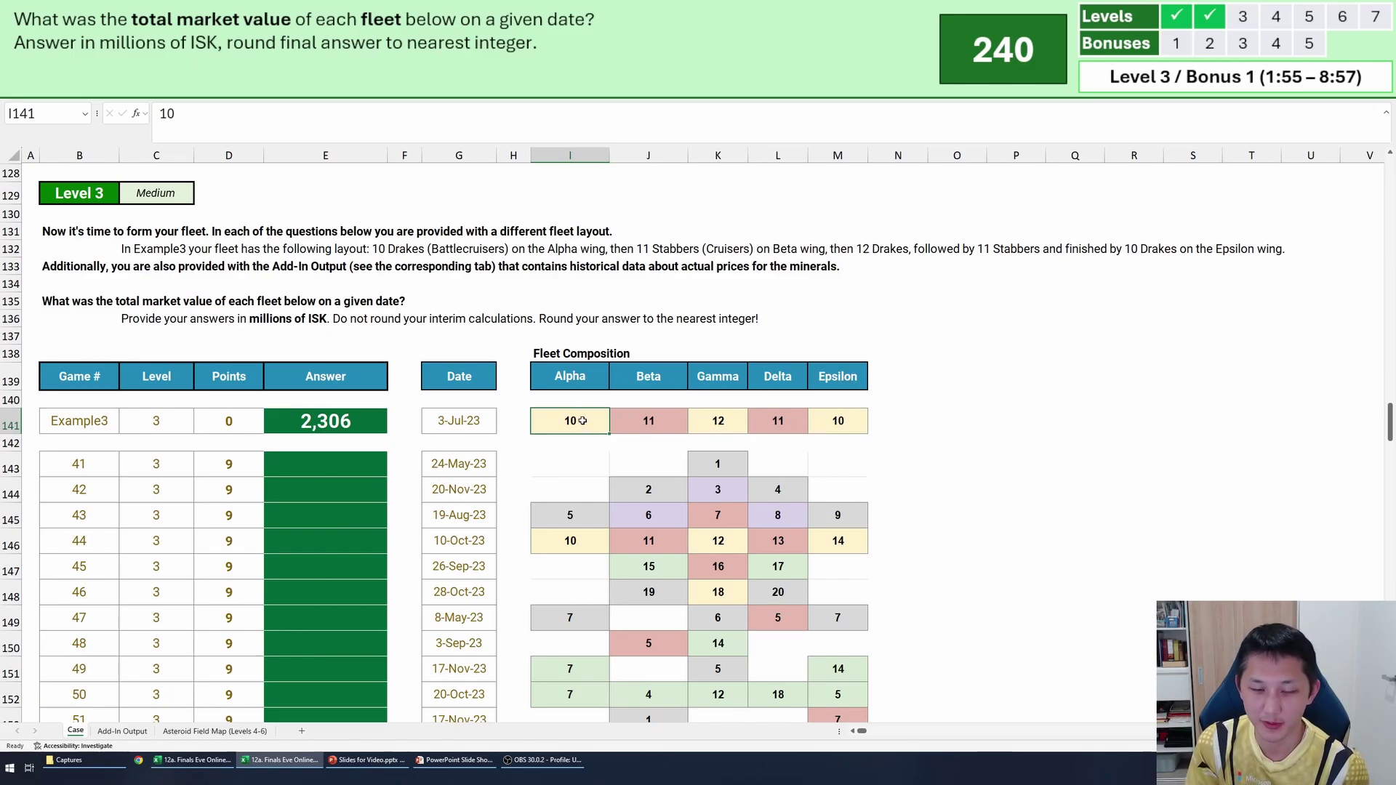
# Copy the fleet layouts in I141:M162 to a helper grid starting at O141.
pyautogui.moveTo(583, 421); pyautogui.dragTo(841, 555)
pyautogui.hotkey('ctrl', 'c')
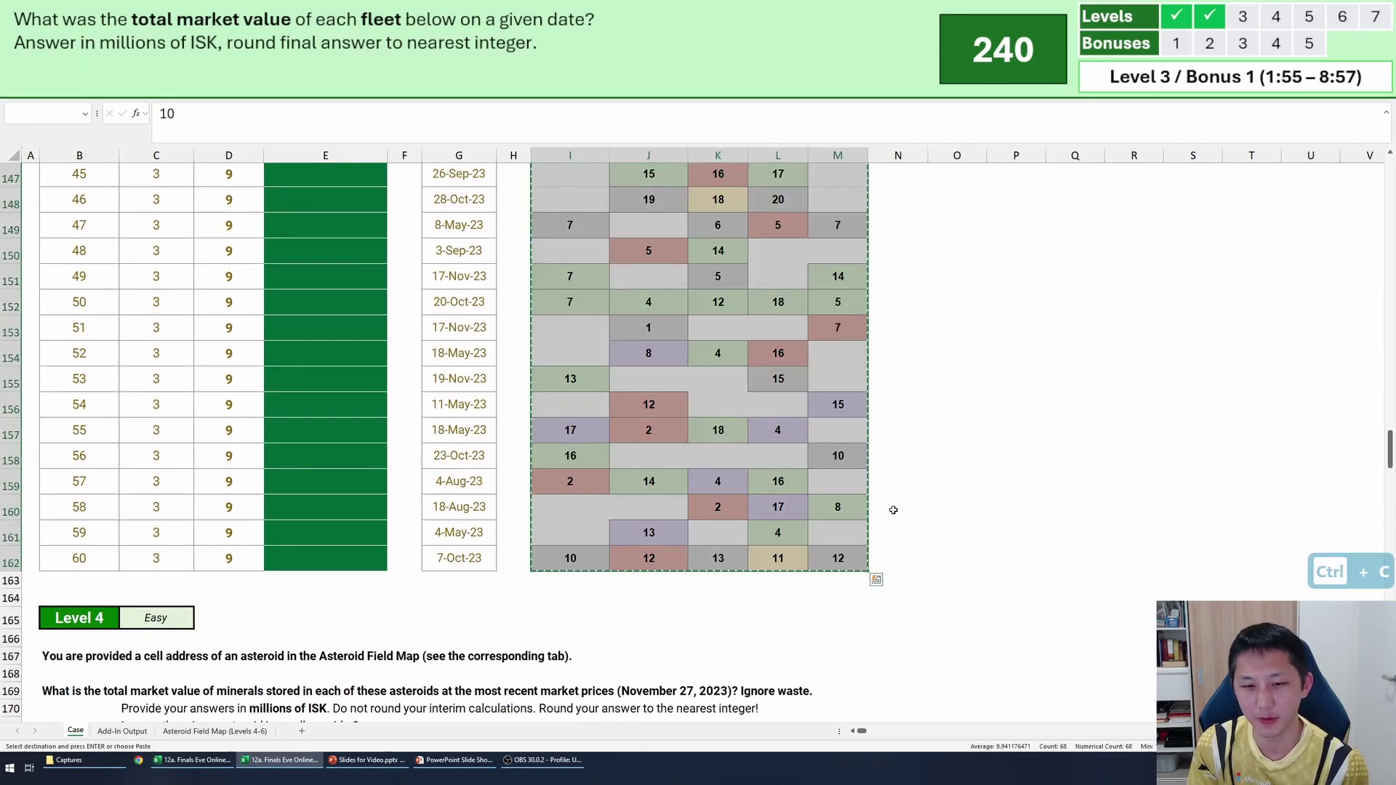
pyautogui.scroll(7, 894, 506)
pyautogui.click(958, 470)
pyautogui.hotkey('ctrl', 'v')
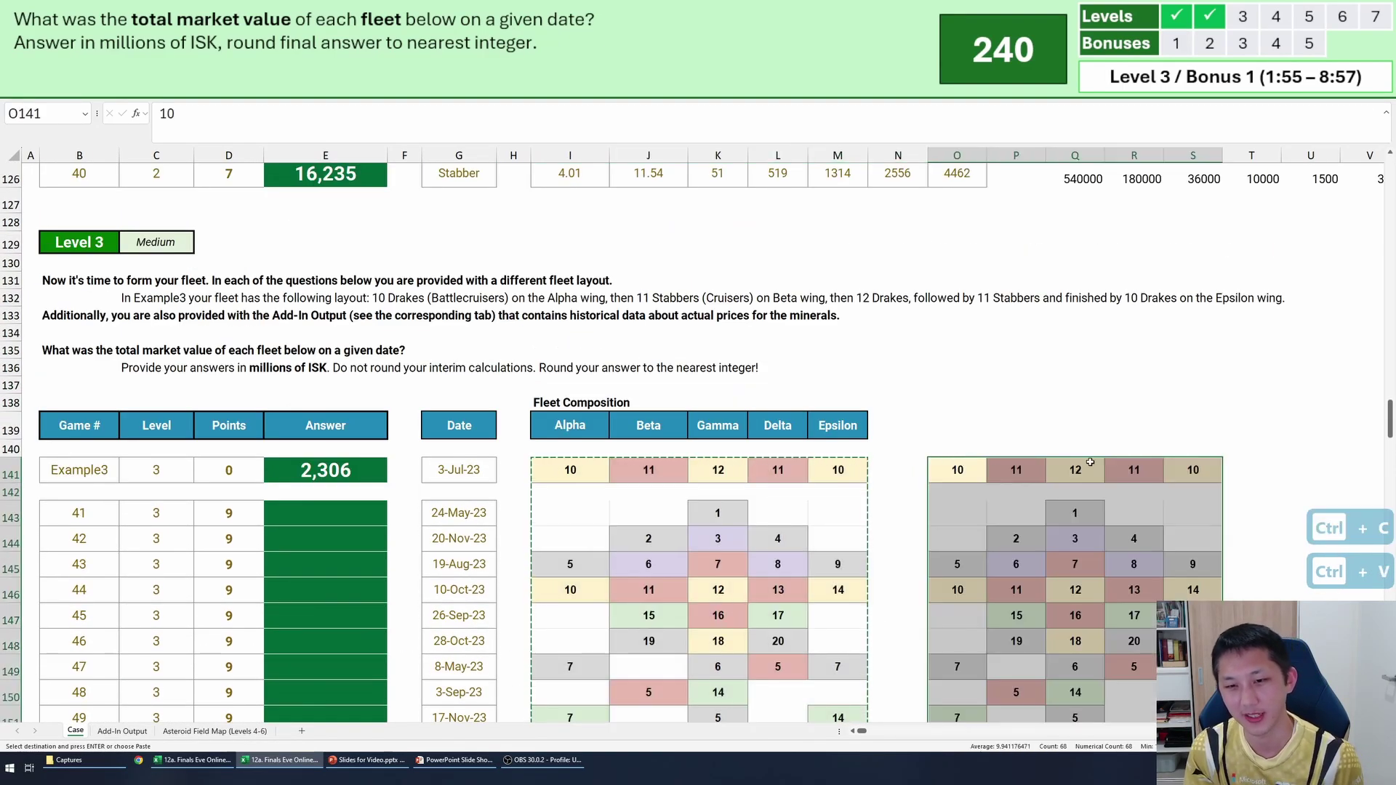
# Clear the numbers from the helper grid O141:S162, keeping the cell colours.
pyautogui.click(957, 470)
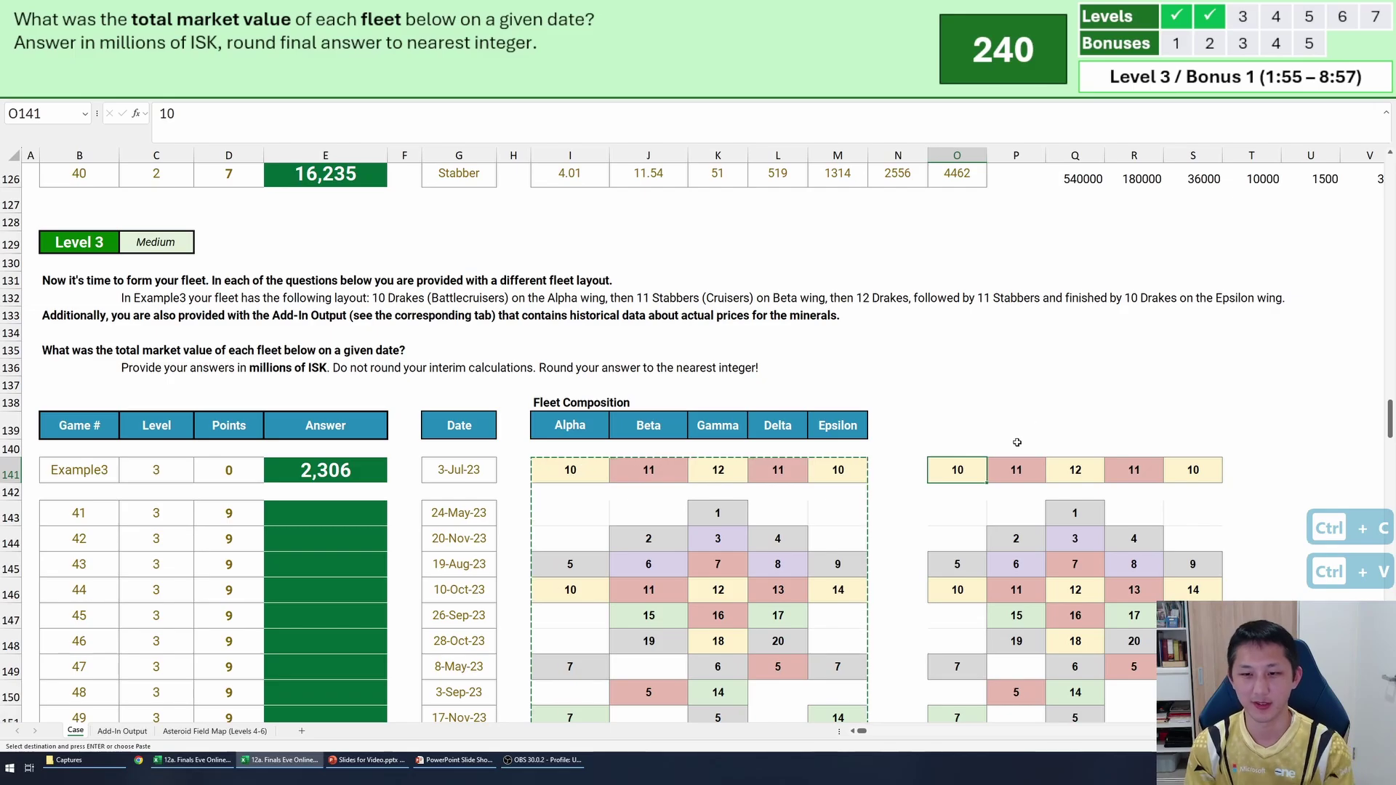
pyautogui.scroll(-6, 1018, 509)
pyautogui.keyDown('shift'); pyautogui.click(1197, 599); pyautogui.keyUp('shift')
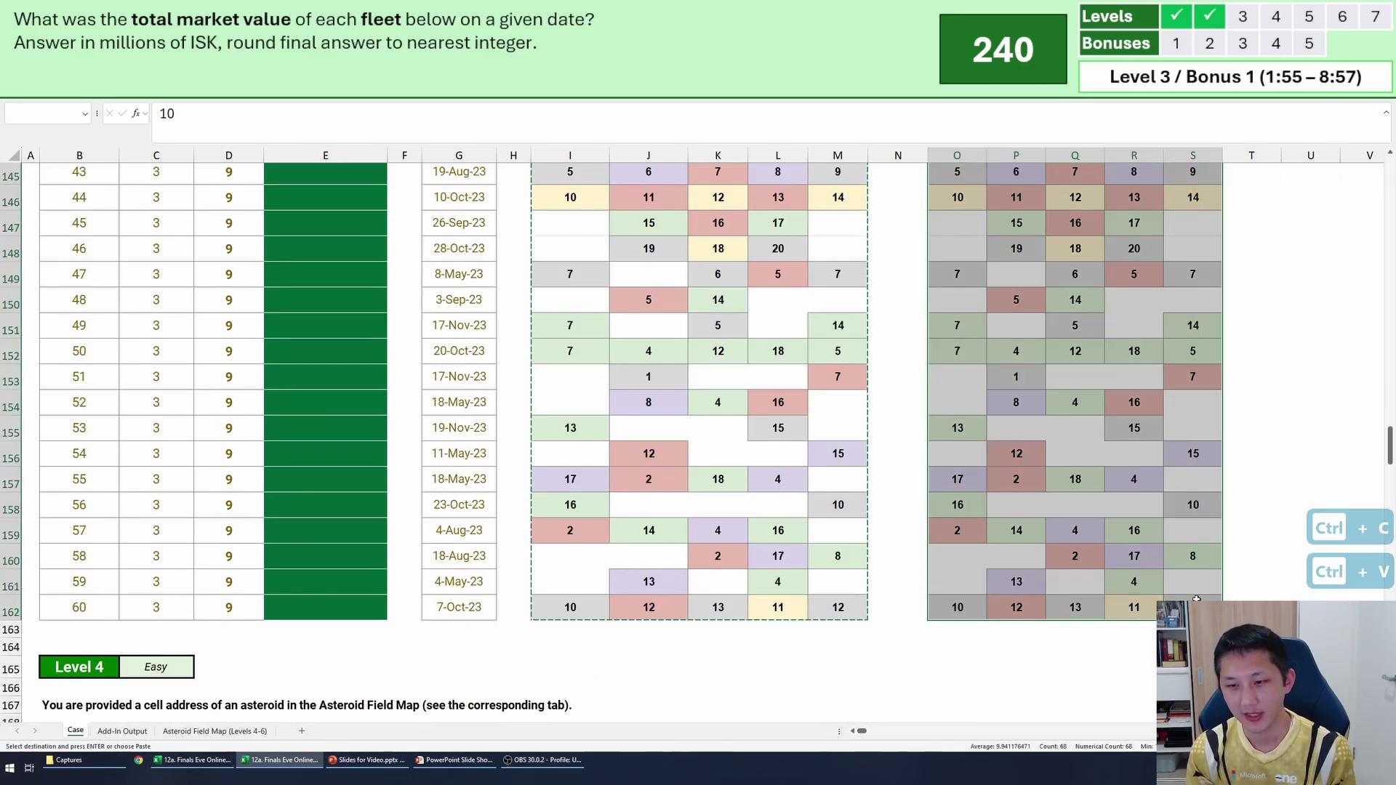
pyautogui.press('Delete')
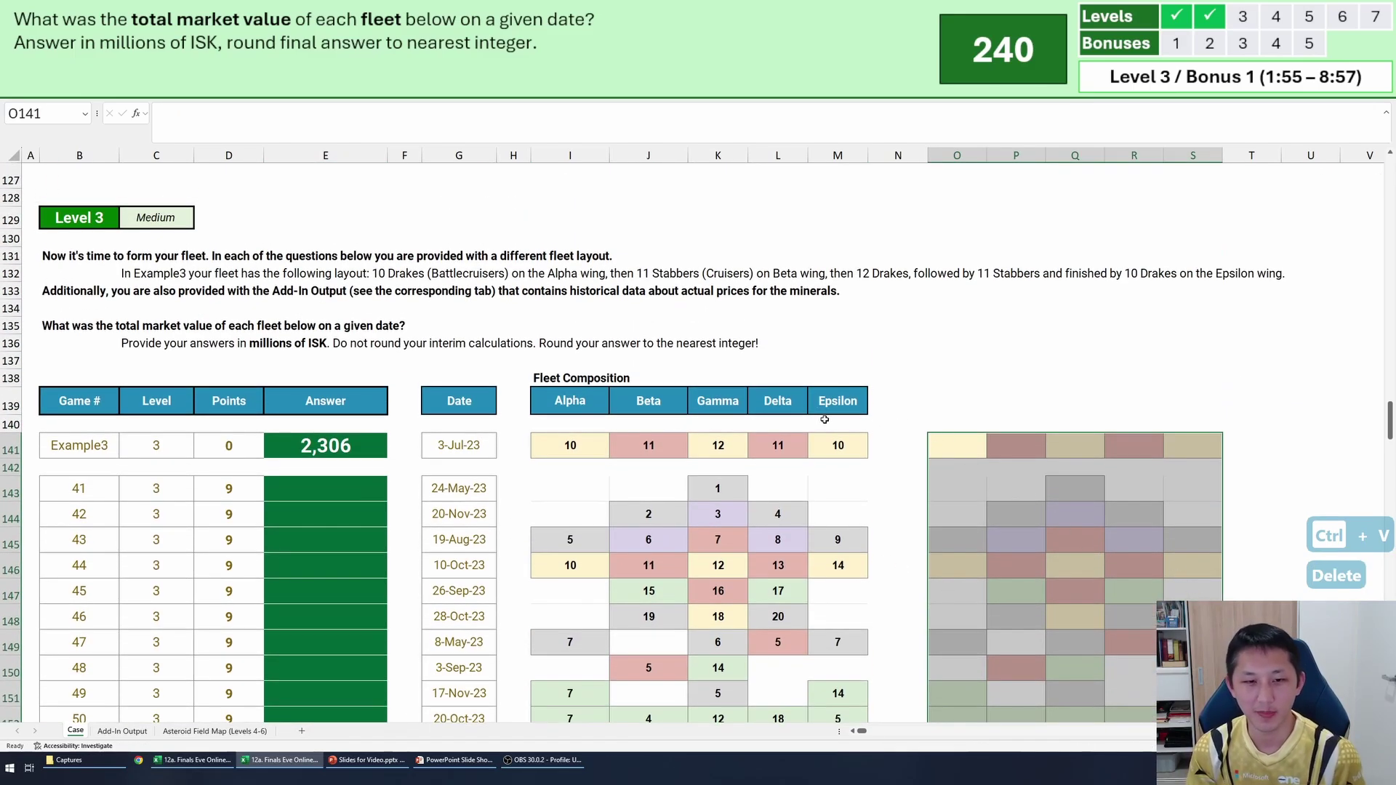
pyautogui.click(975, 450)
# Copy the colour-coded ship list in B31:E36 to R131 above the helper grid as a legend.
pyautogui.hotkey('ctrl', 'Home')
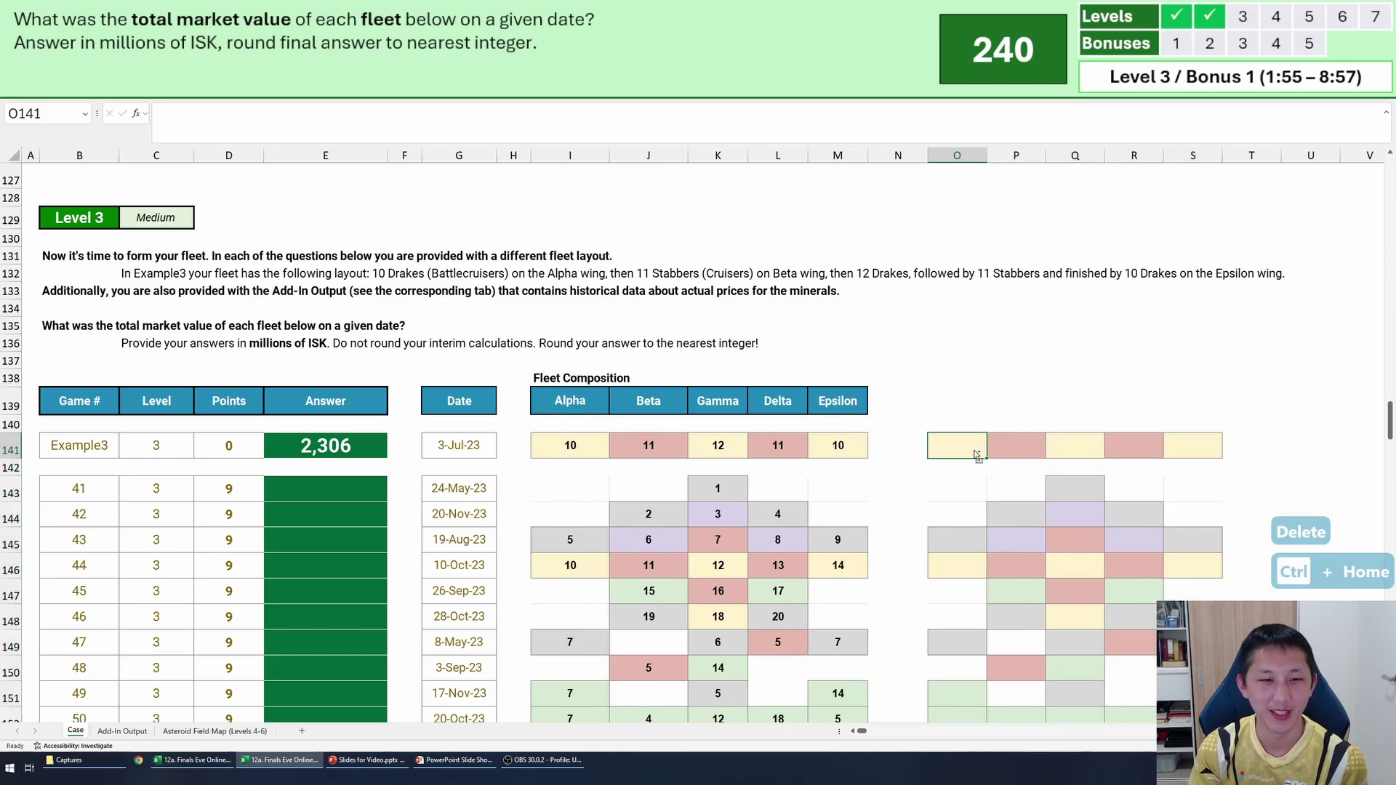
pyautogui.scroll(-7, 117, 480)
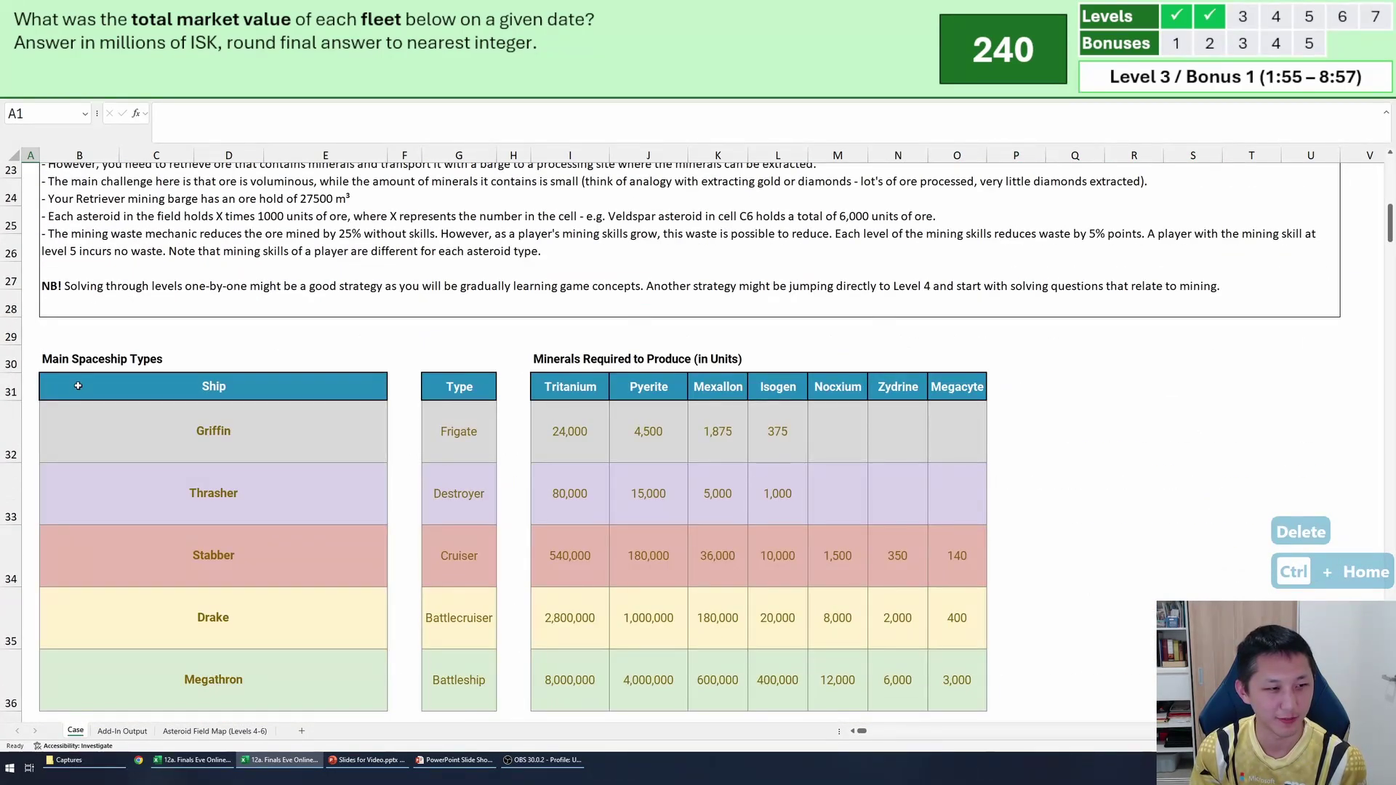
pyautogui.moveTo(80, 386); pyautogui.dragTo(342, 694)
pyautogui.hotkey('ctrl', 'c')
pyautogui.scroll(-15, 960, 441)
pyautogui.scroll(-20, 961, 442)
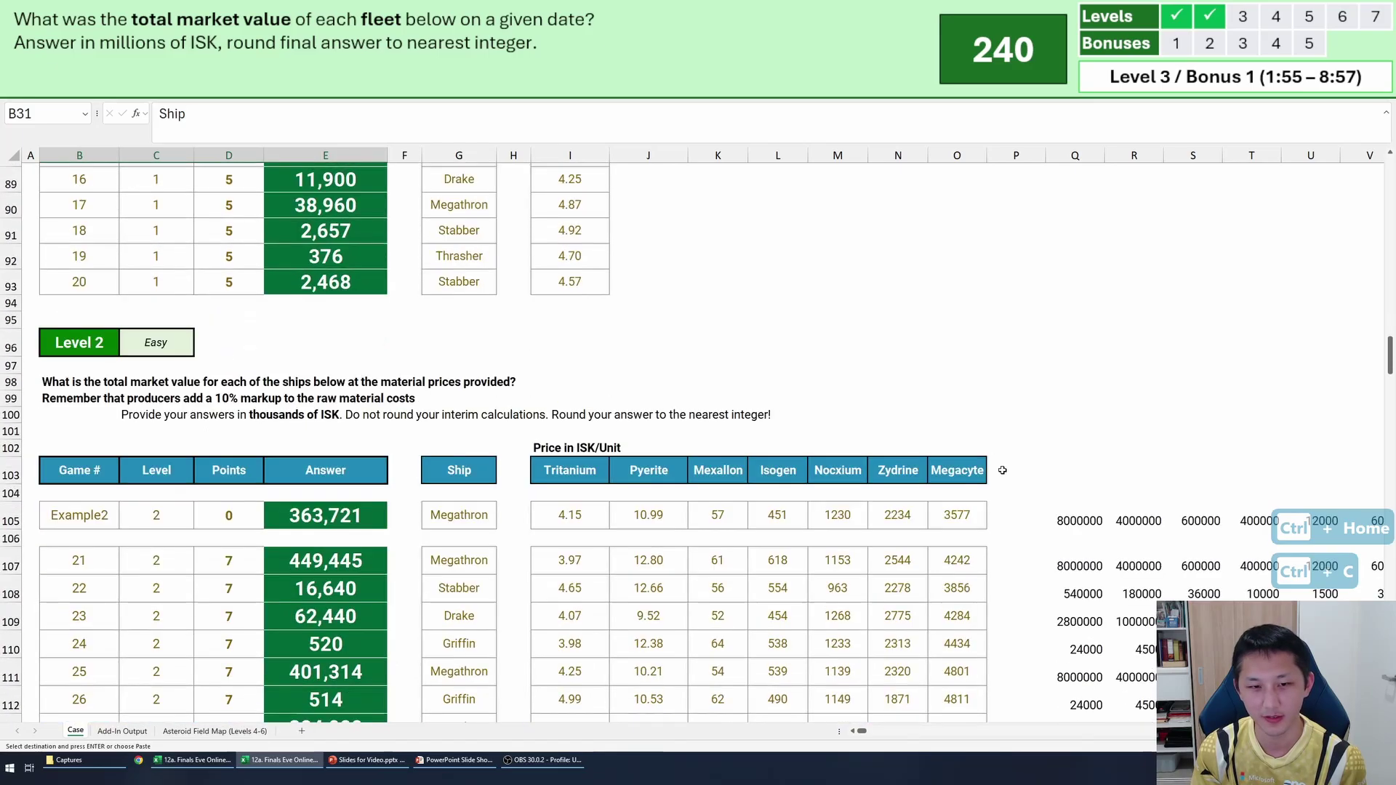
pyautogui.scroll(6, 1195, 427)
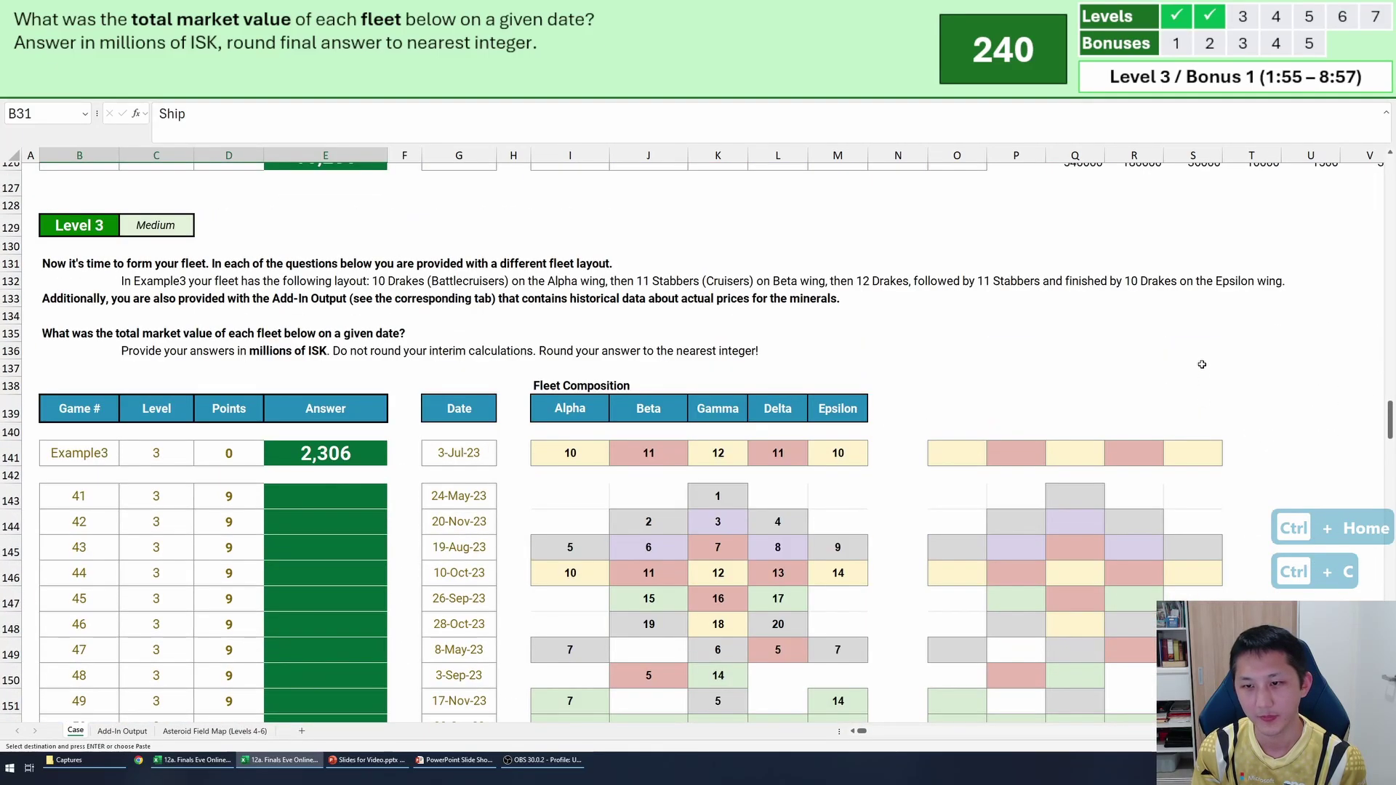
pyautogui.click(1134, 264)
pyautogui.hotkey('ctrl', 'v')
pyautogui.click(1138, 276)
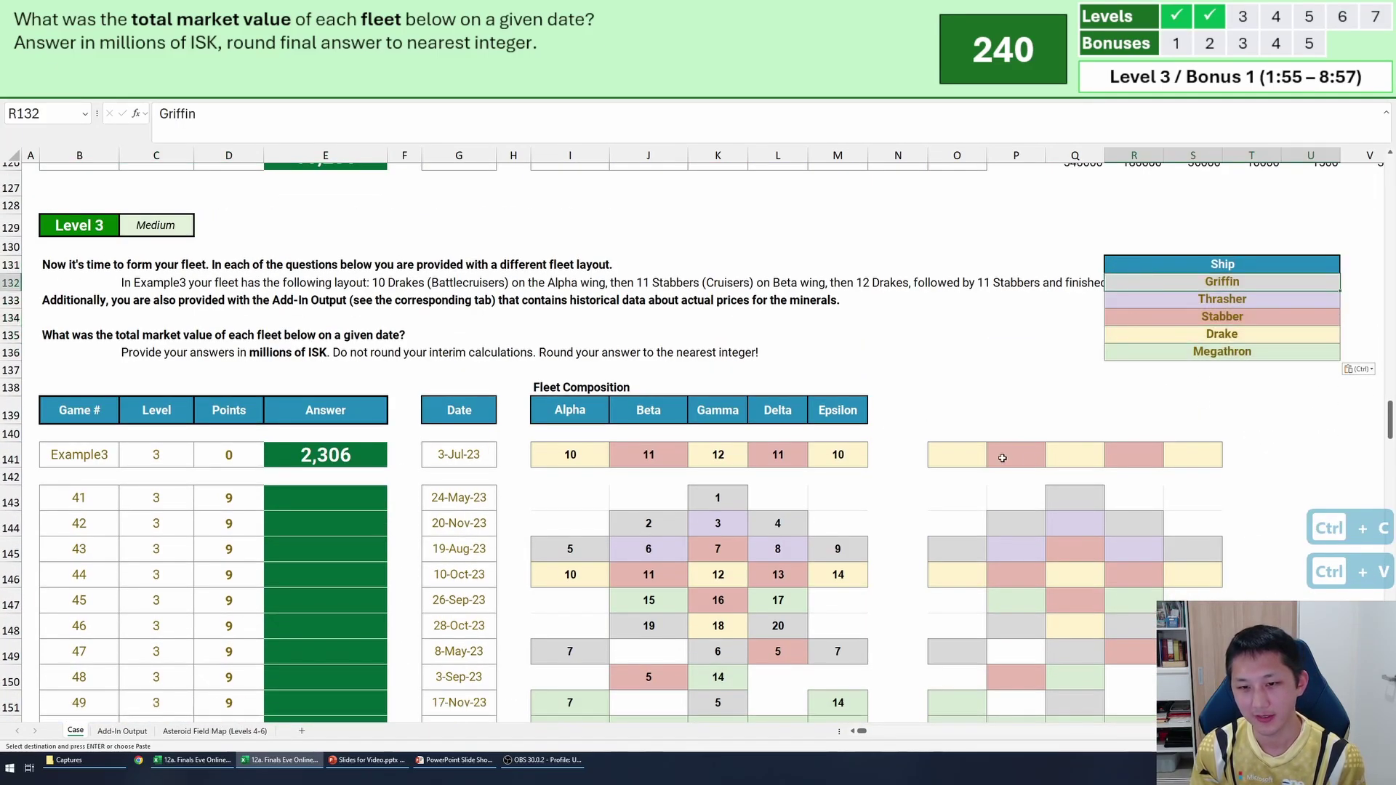
# Enter Drake in the yellow Example3 cells O141, Q141 and S141 all at once.
pyautogui.click(958, 454)
pyautogui.keyDown('ctrl'); pyautogui.click(1075, 455); pyautogui.keyUp('ctrl')
pyautogui.keyDown('ctrl'); pyautogui.click(1188, 453); pyautogui.keyUp('ctrl')
pyautogui.write('Dr')
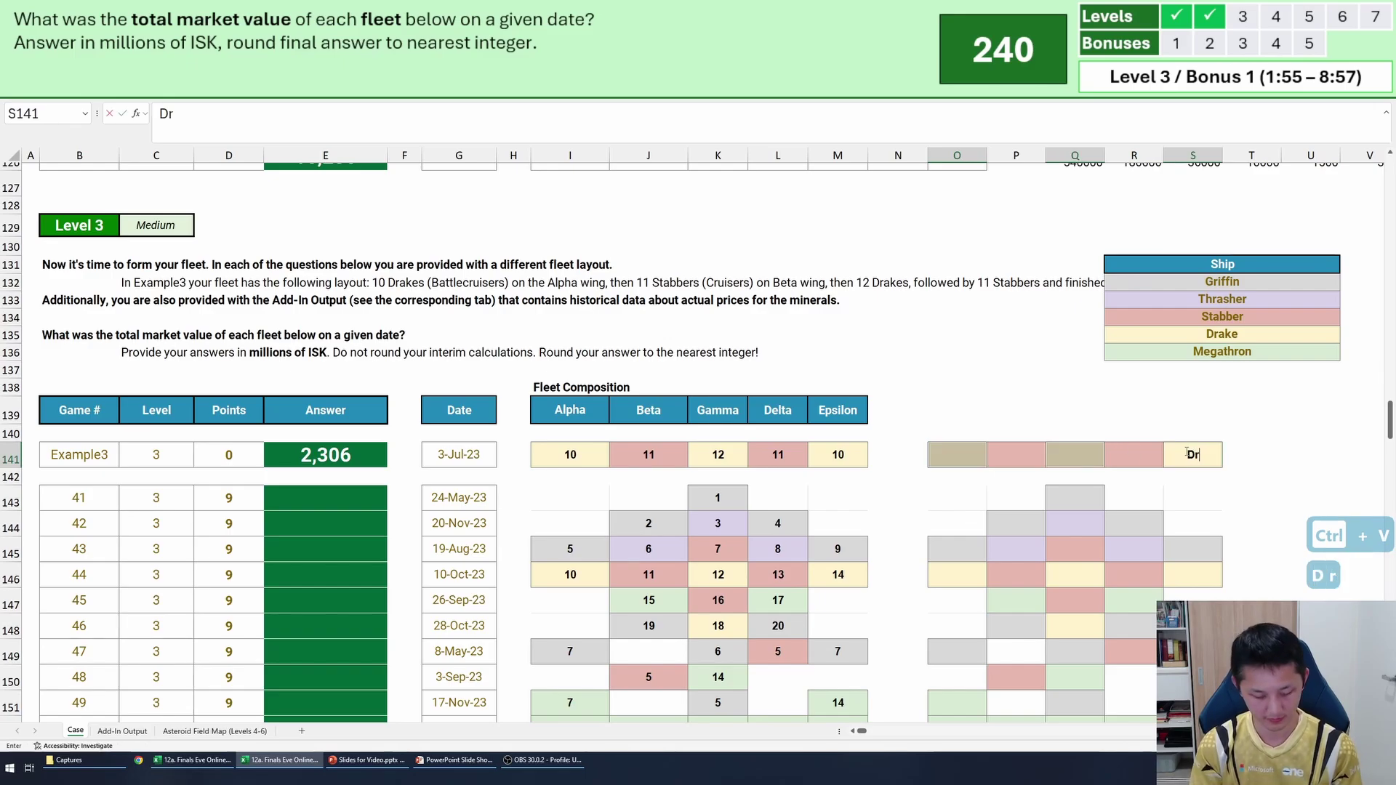
pyautogui.write('ake')
pyautogui.hotkey('ctrl', 'Return')
# Copy Drake into the yellow helper cells O146, Q146, S146 and Q148.
pyautogui.click(1052, 453)
pyautogui.hotkey('ctrl', 'c')
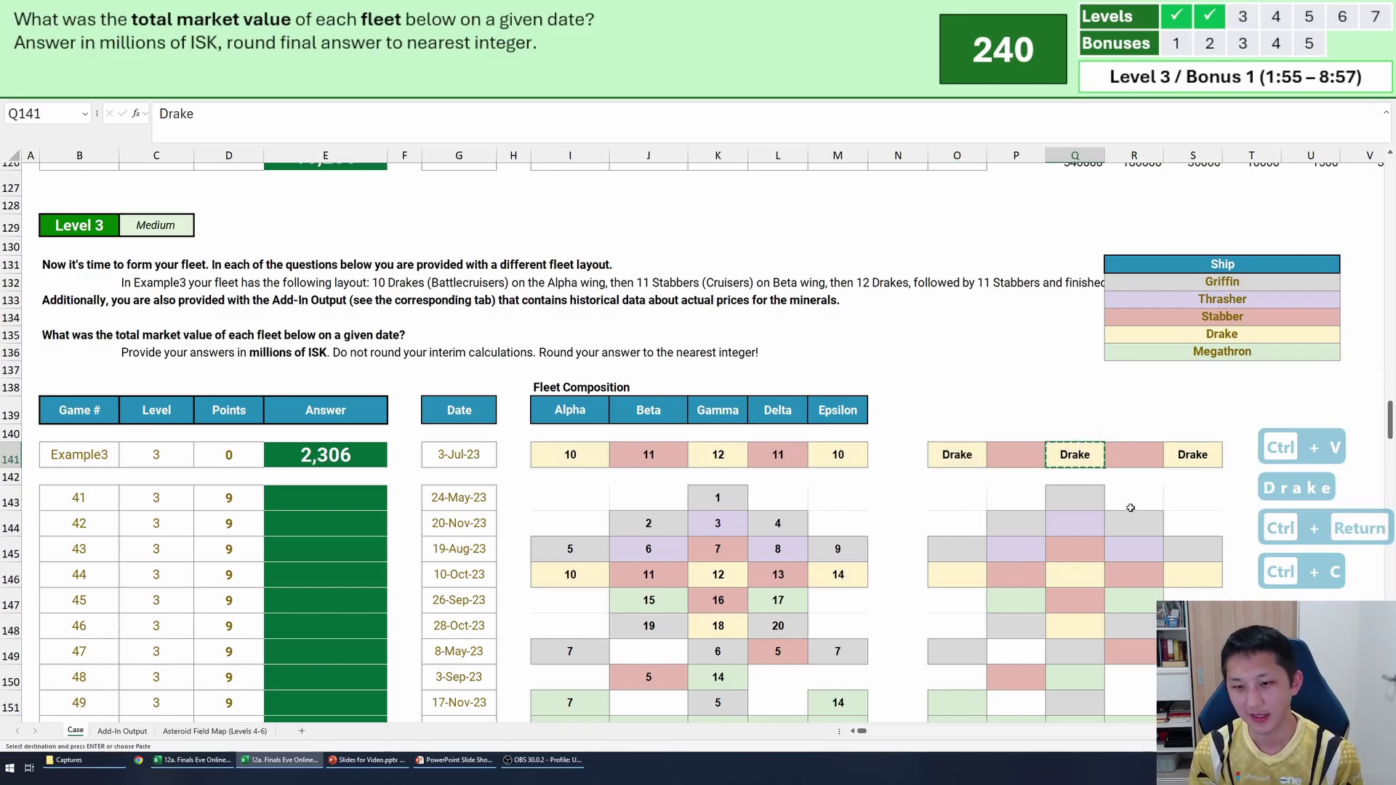
pyautogui.scroll(-2, 1076, 472)
pyautogui.click(959, 427)
pyautogui.keyDown('ctrl'); pyautogui.click(1076, 428); pyautogui.keyUp('ctrl')
pyautogui.keyDown('ctrl'); pyautogui.click(1077, 477); pyautogui.keyUp('ctrl')
pyautogui.keyDown('ctrl'); pyautogui.click(1192, 428); pyautogui.keyUp('ctrl')
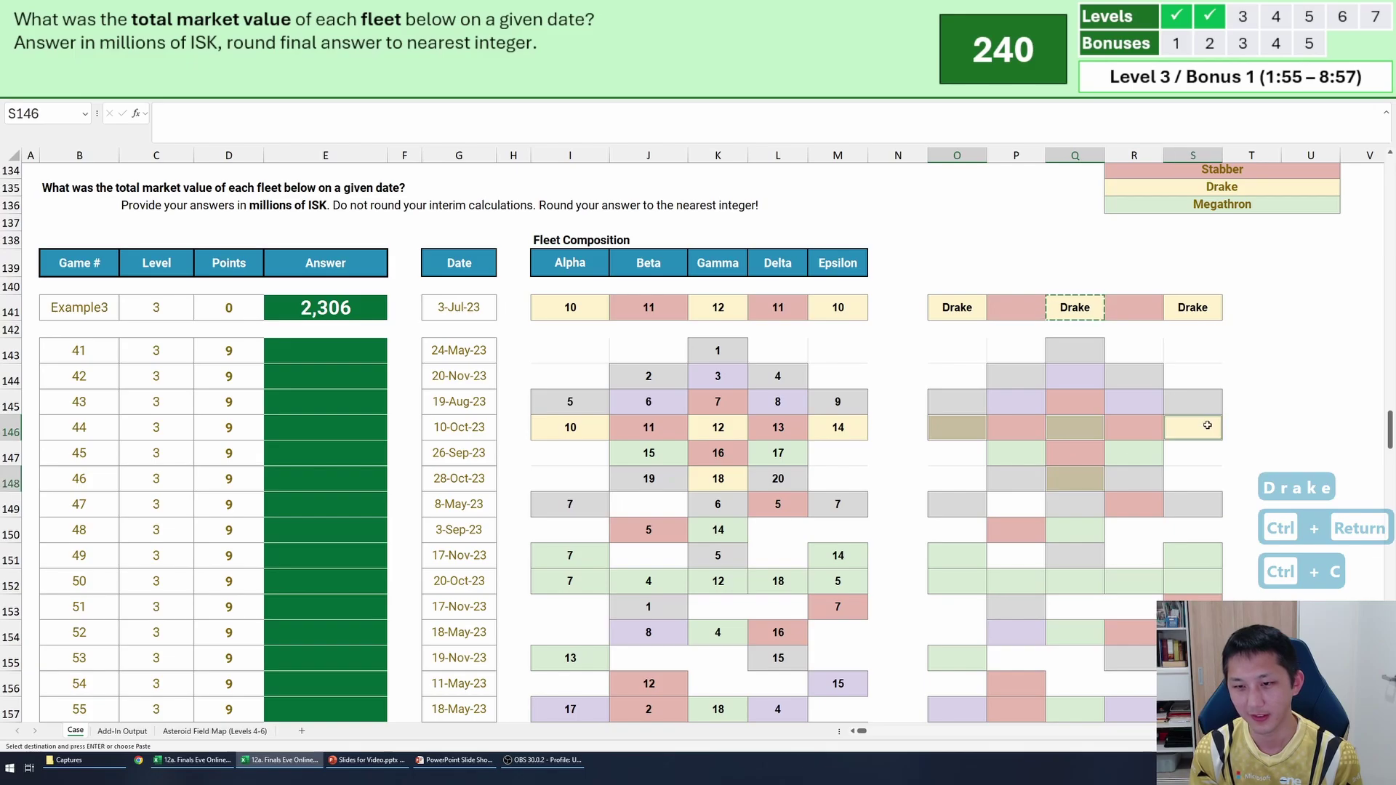
pyautogui.hotkey('ctrl', 'v')
pyautogui.scroll(-1, 1144, 464)
pyautogui.moveTo(1192, 661)
pyautogui.mouseDown()
pyautogui.moveTo(1018, 243)
pyautogui.moveTo(945, 209)
pyautogui.mouseUp()
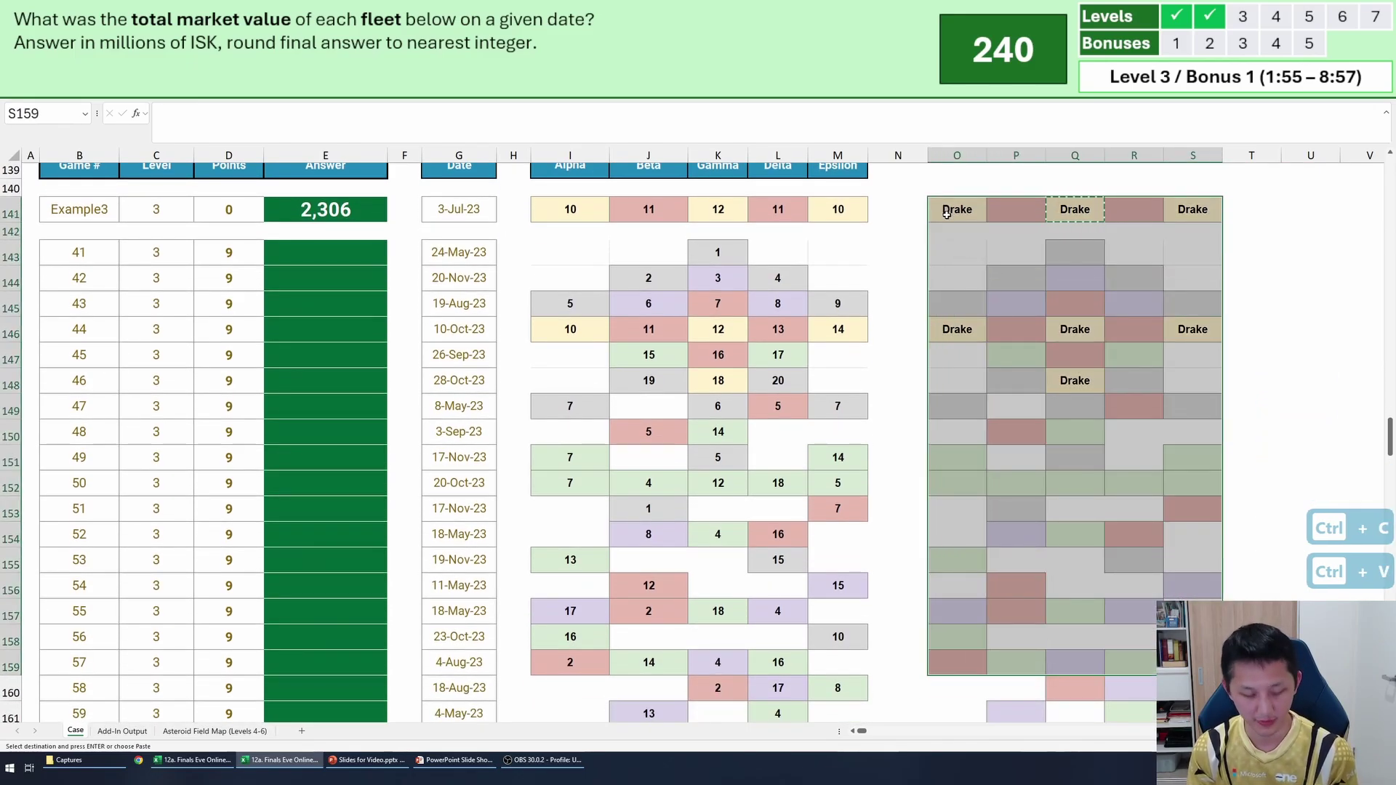
pyautogui.hotkey('ctrl', 'h')
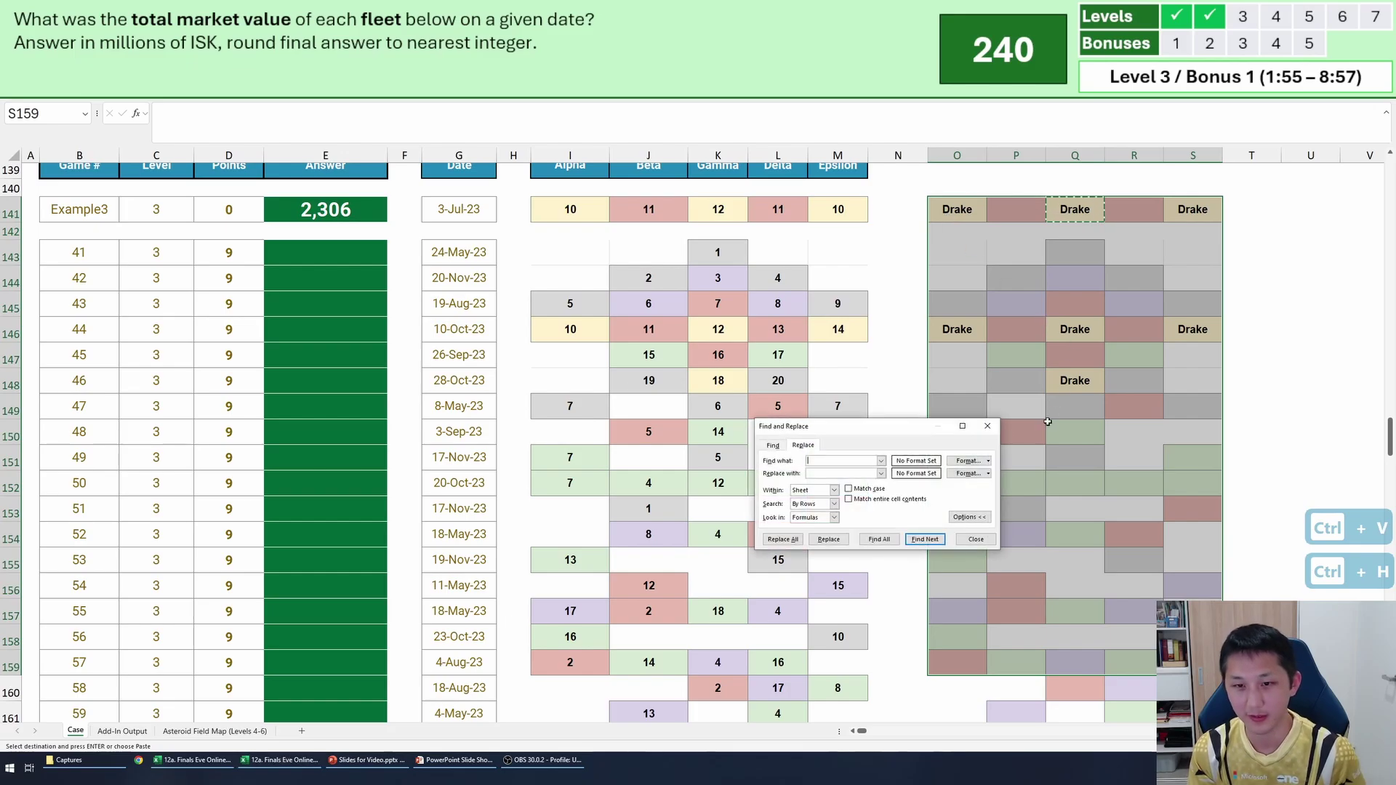
pyautogui.click(989, 461)
pyautogui.click(978, 489)
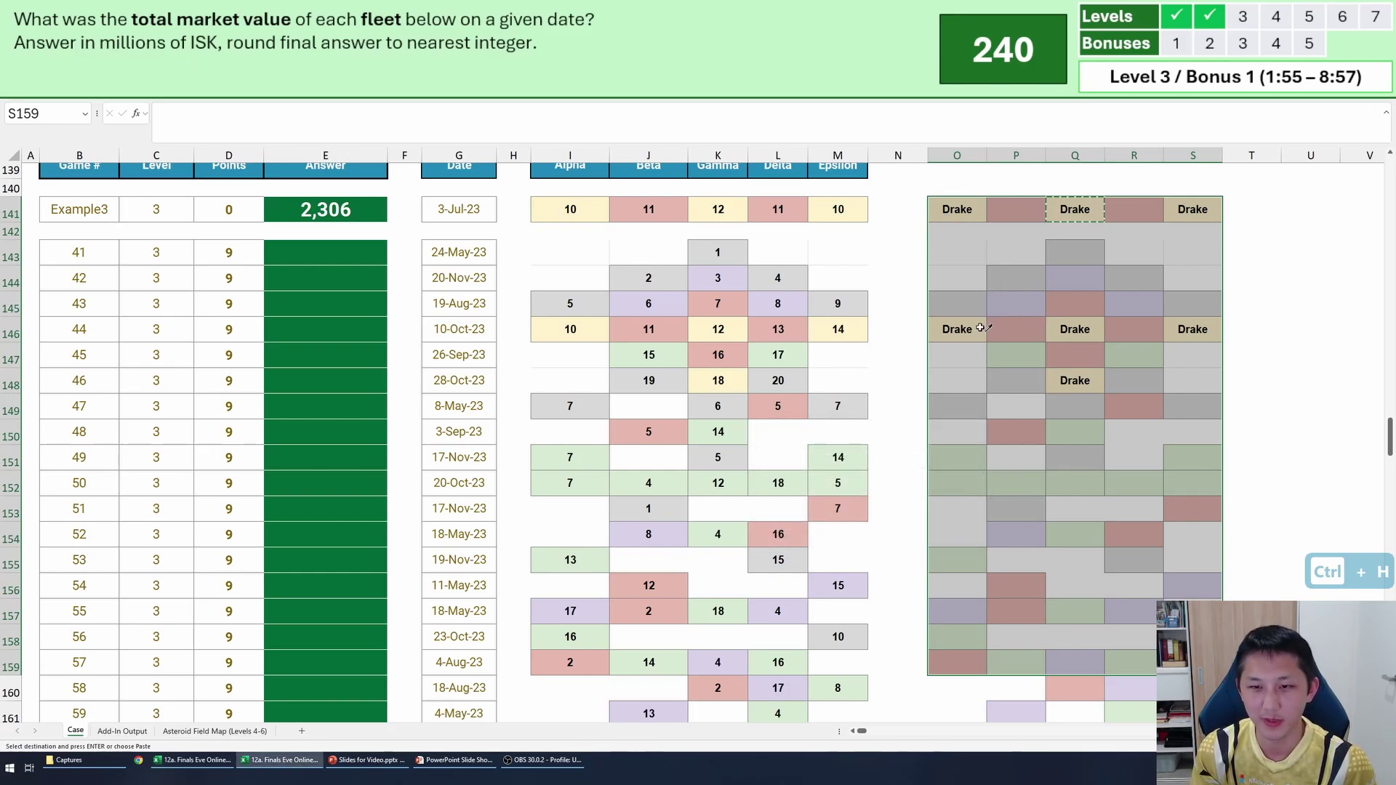
pyautogui.click(981, 329)
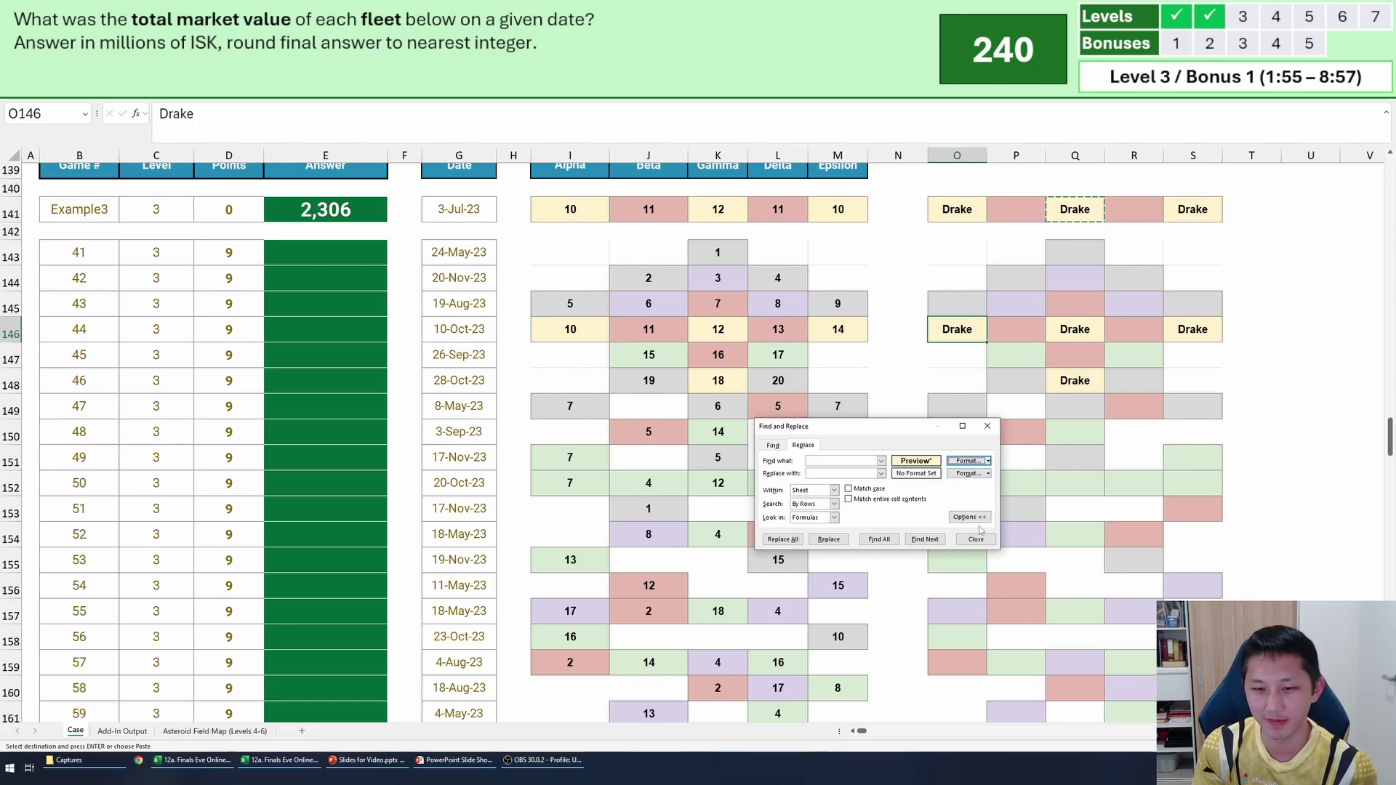
pyautogui.click(990, 461)
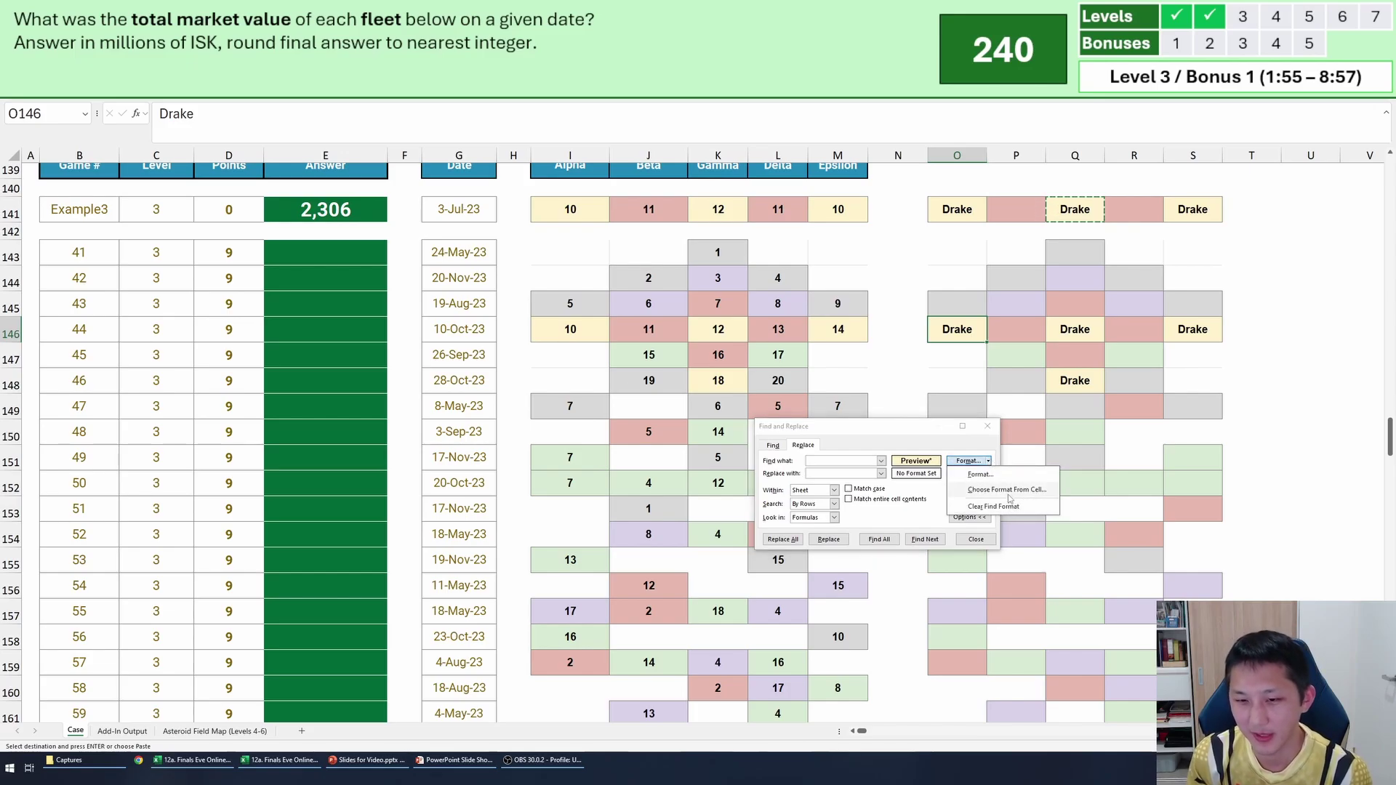
pyautogui.click(1002, 507)
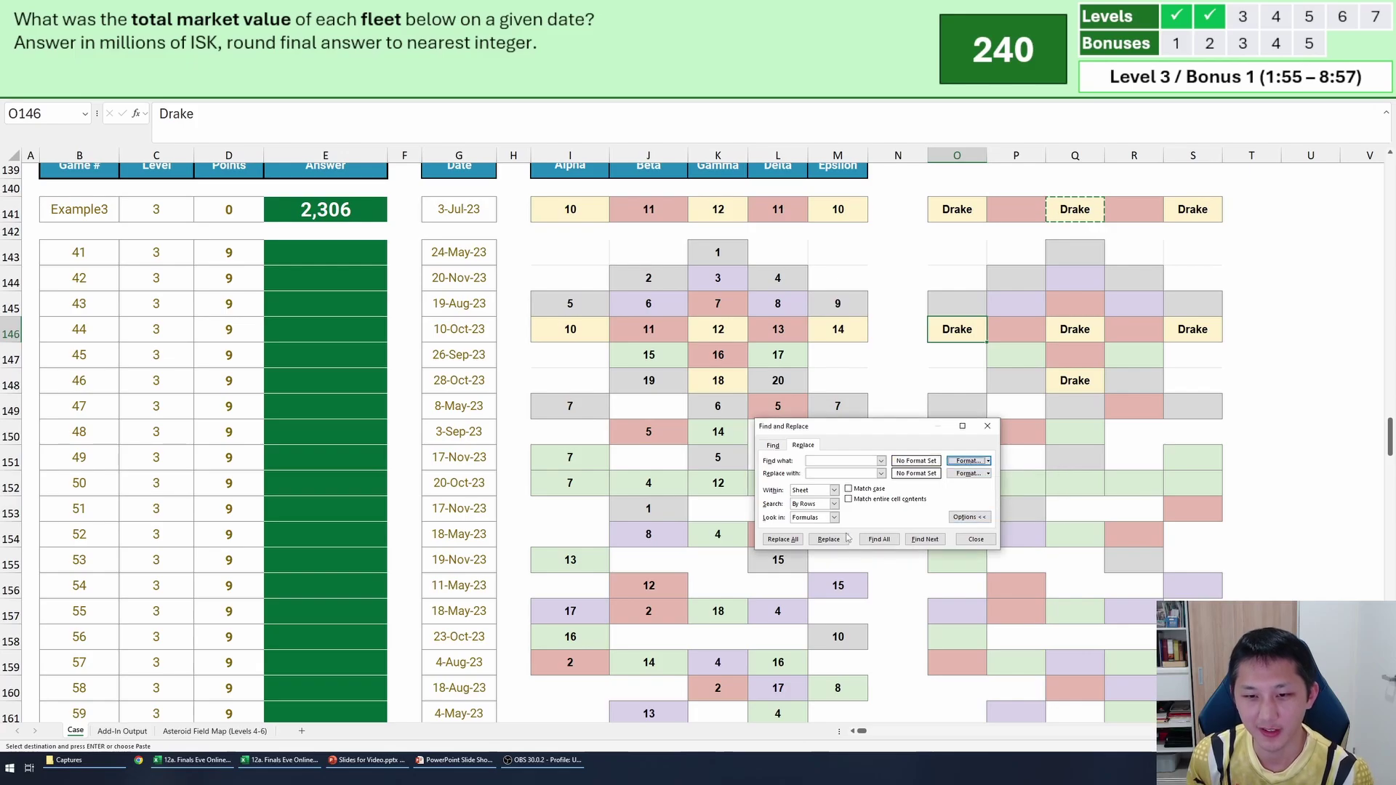
pyautogui.click(976, 539)
# Fill the remaining coloured cells of the helper grid O141:S162 with the matching ship names from the colour legend.
pyautogui.click(1026, 432)
pyautogui.scroll(2, 1054, 393)
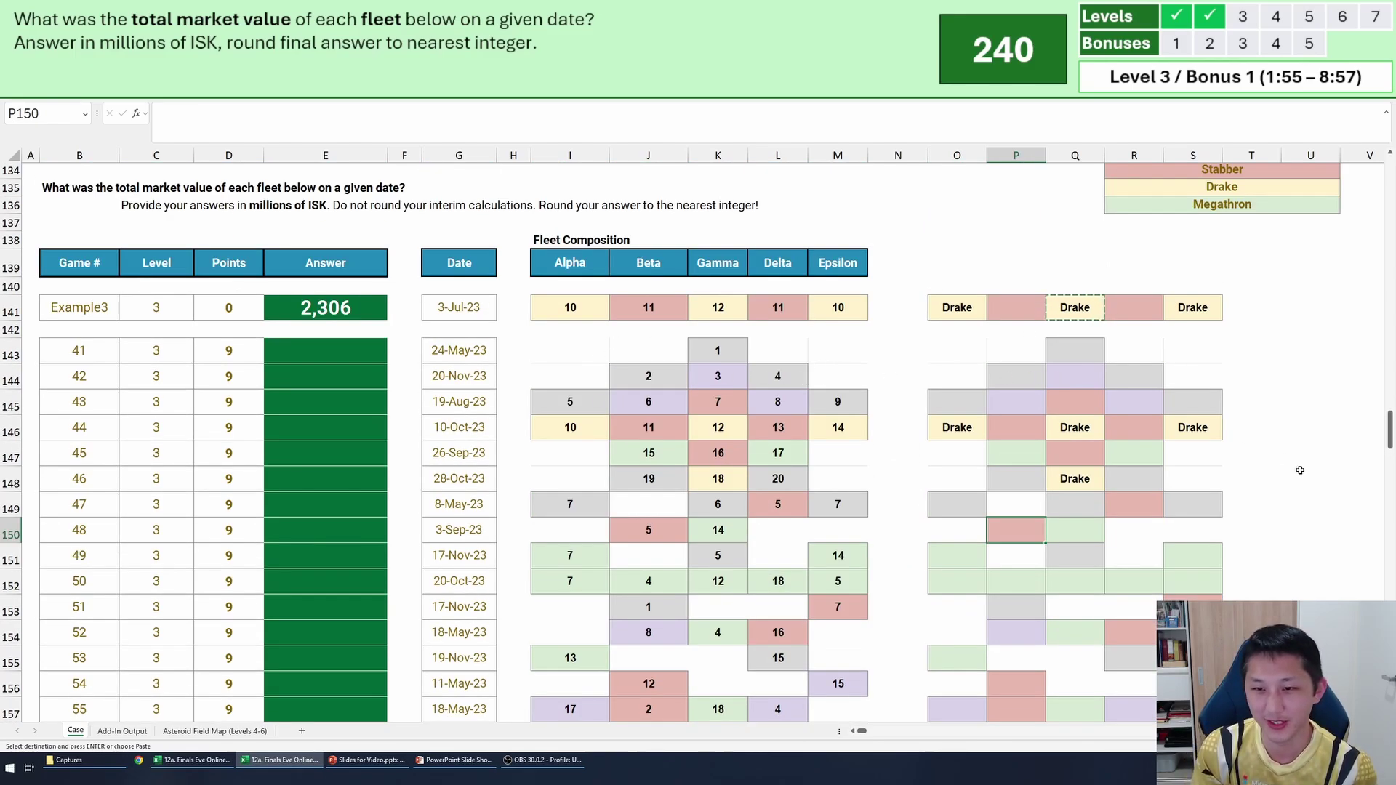
pyautogui.click(1204, 352)
pyautogui.scroll(-5, 1178, 422)
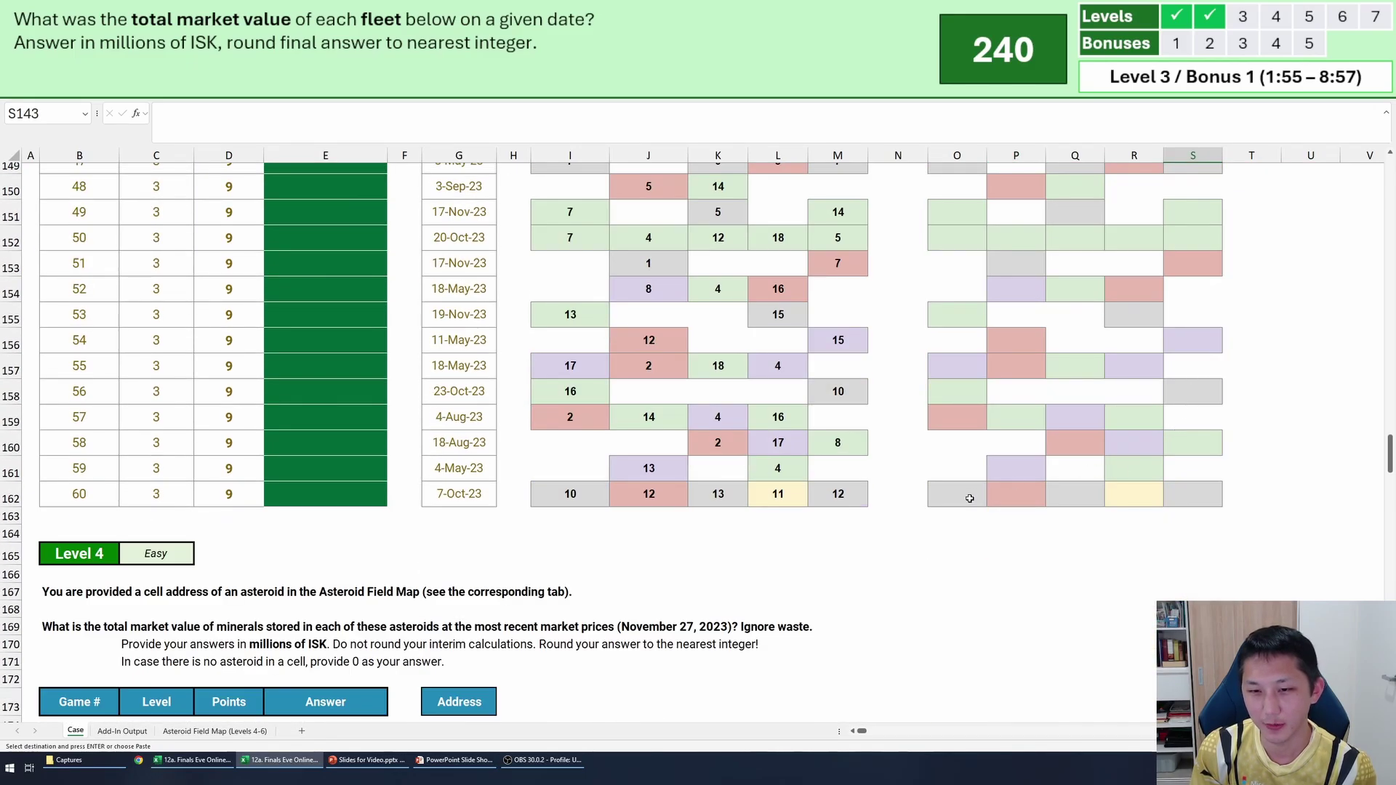
pyautogui.keyDown('shift'); pyautogui.click(970, 498); pyautogui.keyUp('shift')
pyautogui.scroll(7, 1085, 441)
pyautogui.click(1079, 460)
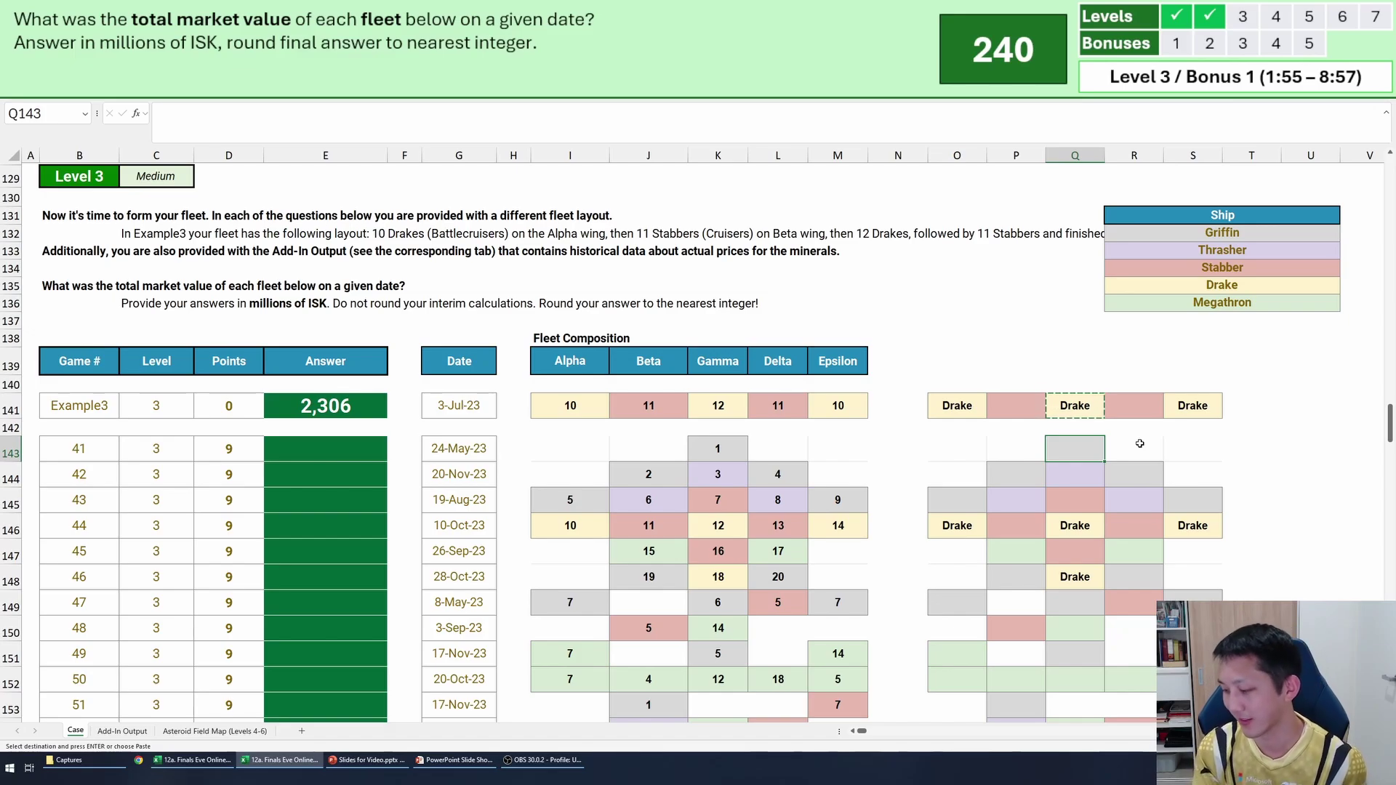
pyautogui.press('Return')
pyautogui.scroll(-1, 1055, 407)
pyautogui.click(976, 375)
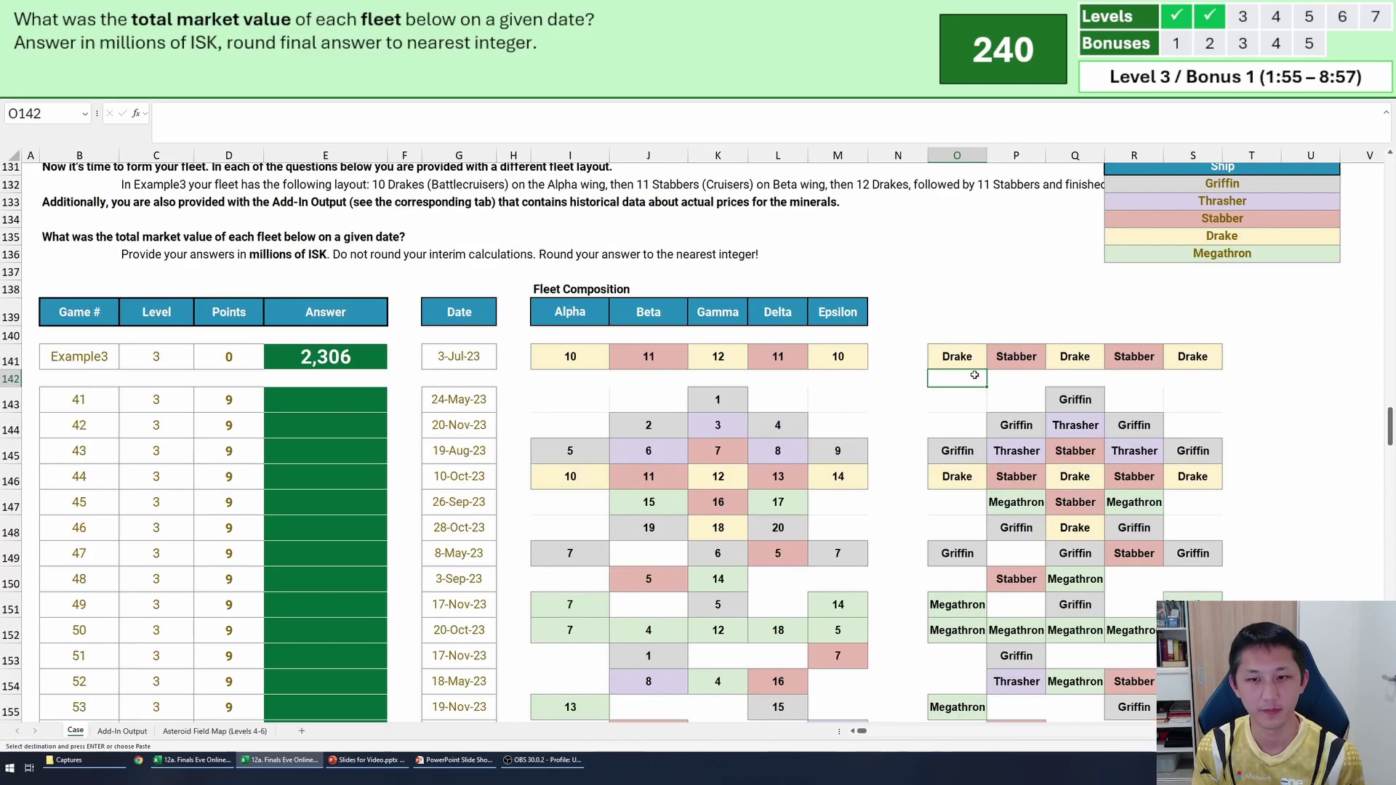
pyautogui.press('Up')
pyautogui.press('Up')
pyautogui.press('Up')
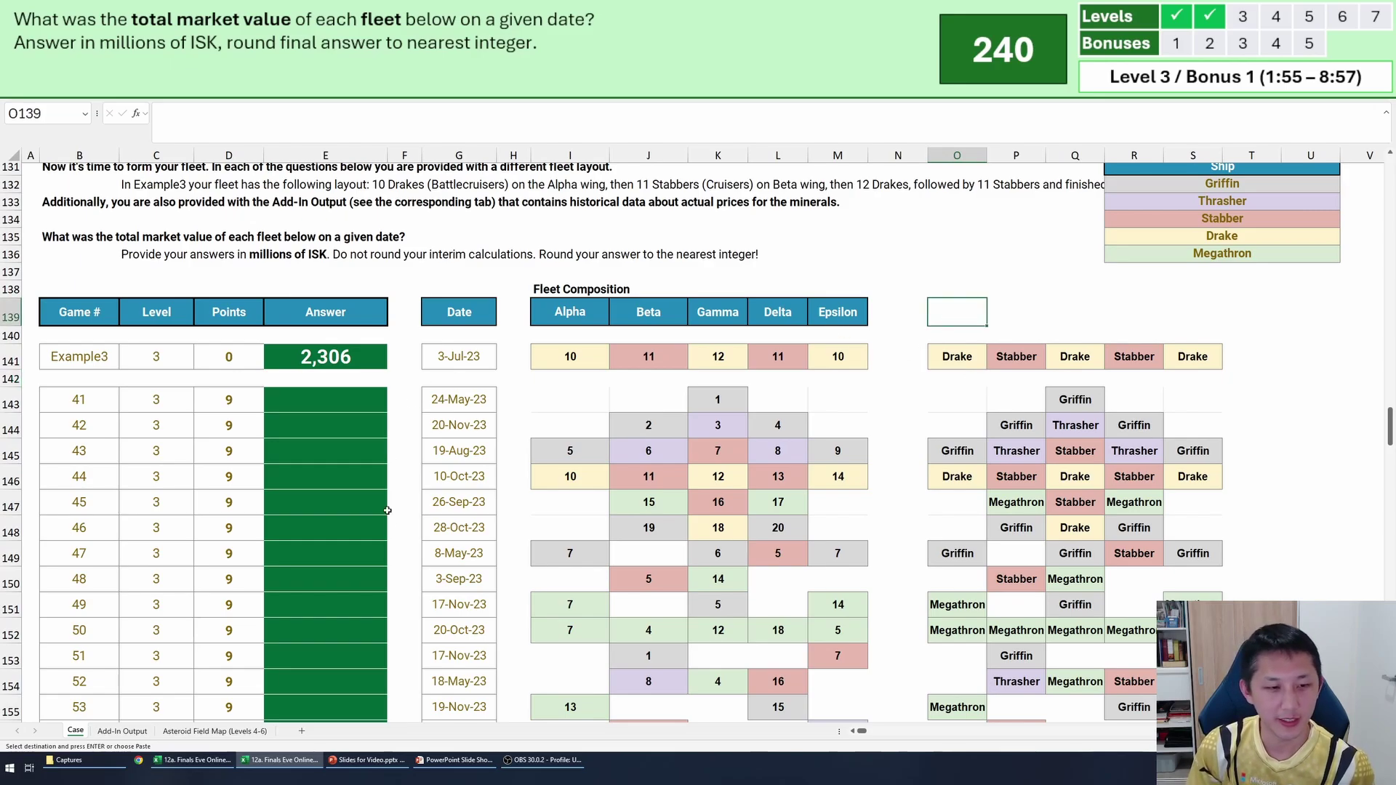
pyautogui.moveTo(945, 356); pyautogui.dragTo(1193, 630)
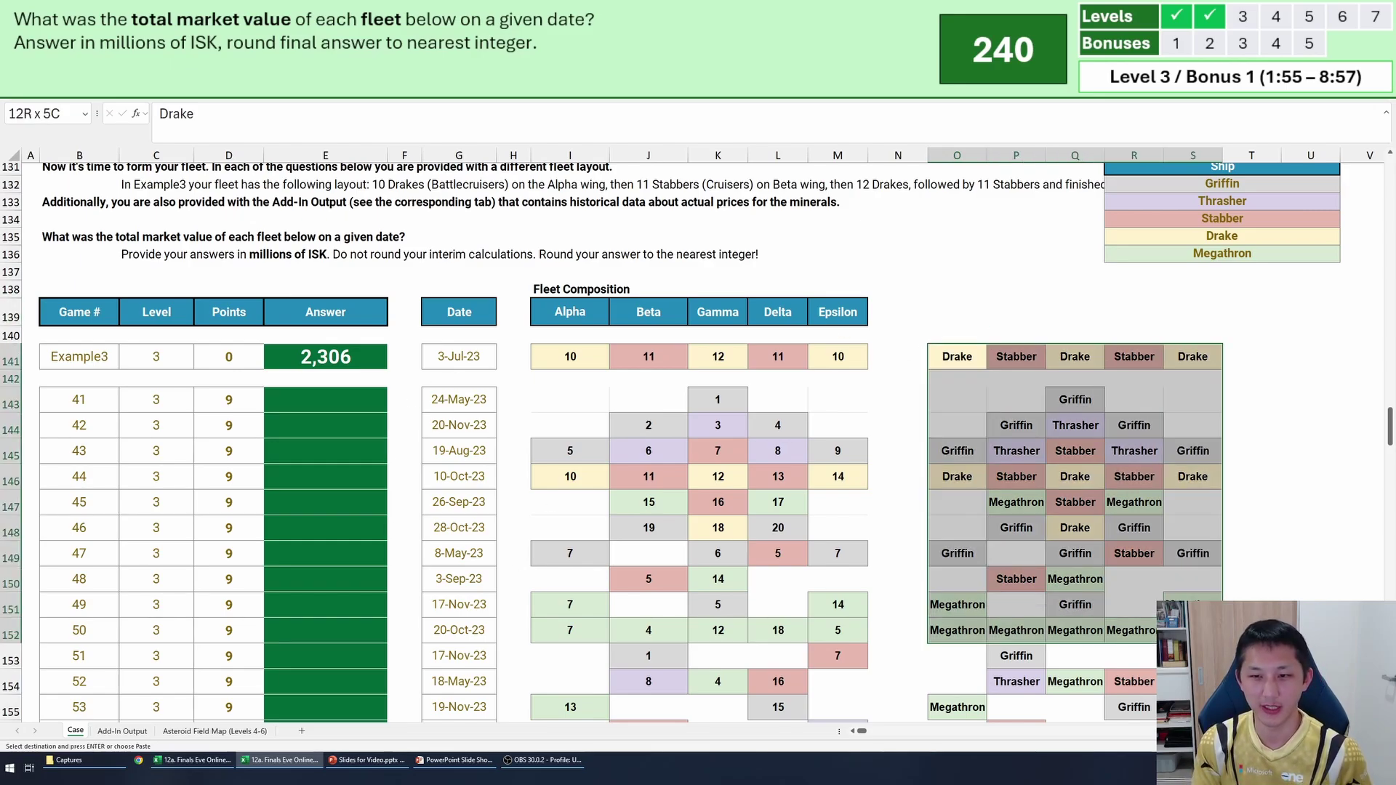
pyautogui.click(1153, 587)
pyautogui.scroll(2, 851, 541)
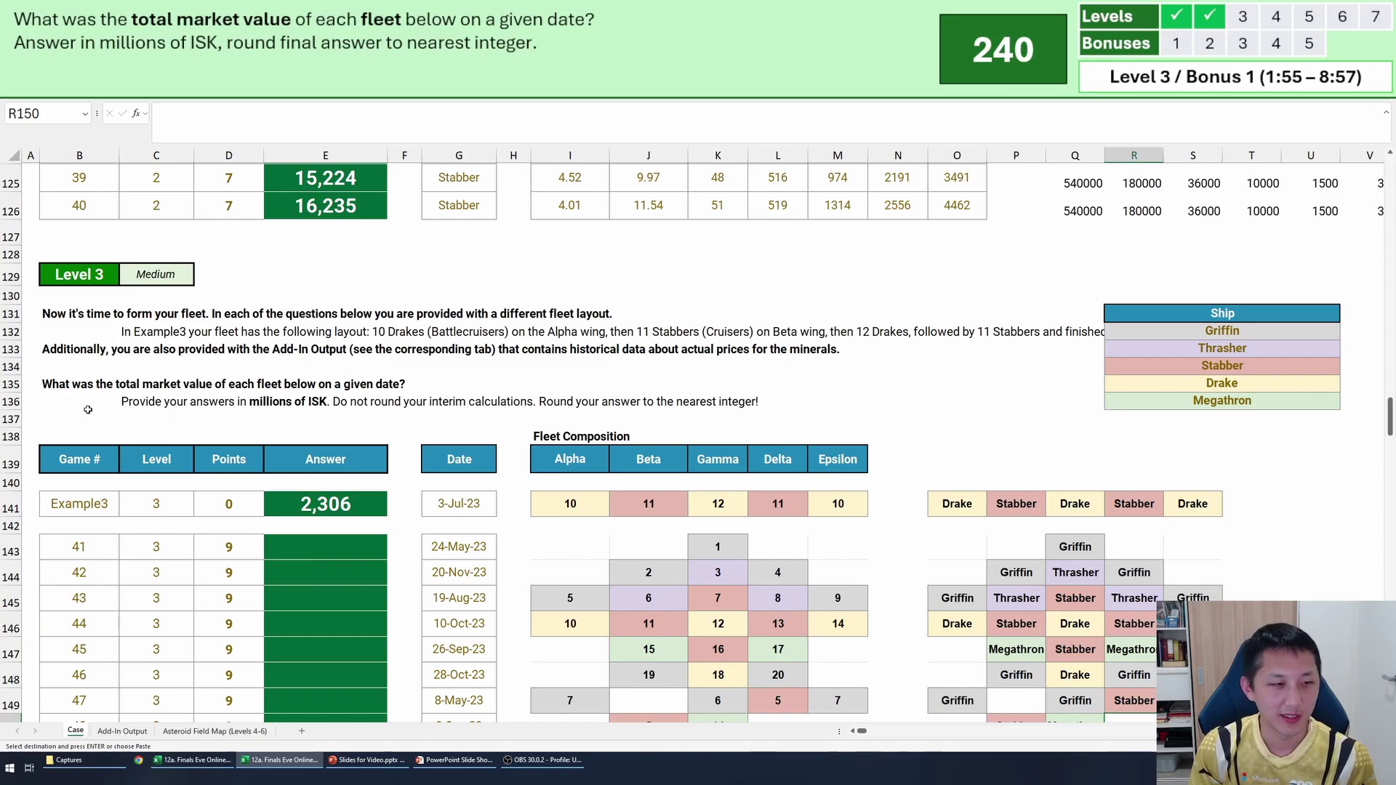
pyautogui.moveTo(88, 410); pyautogui.dragTo(866, 270)
pyautogui.click(648, 314)
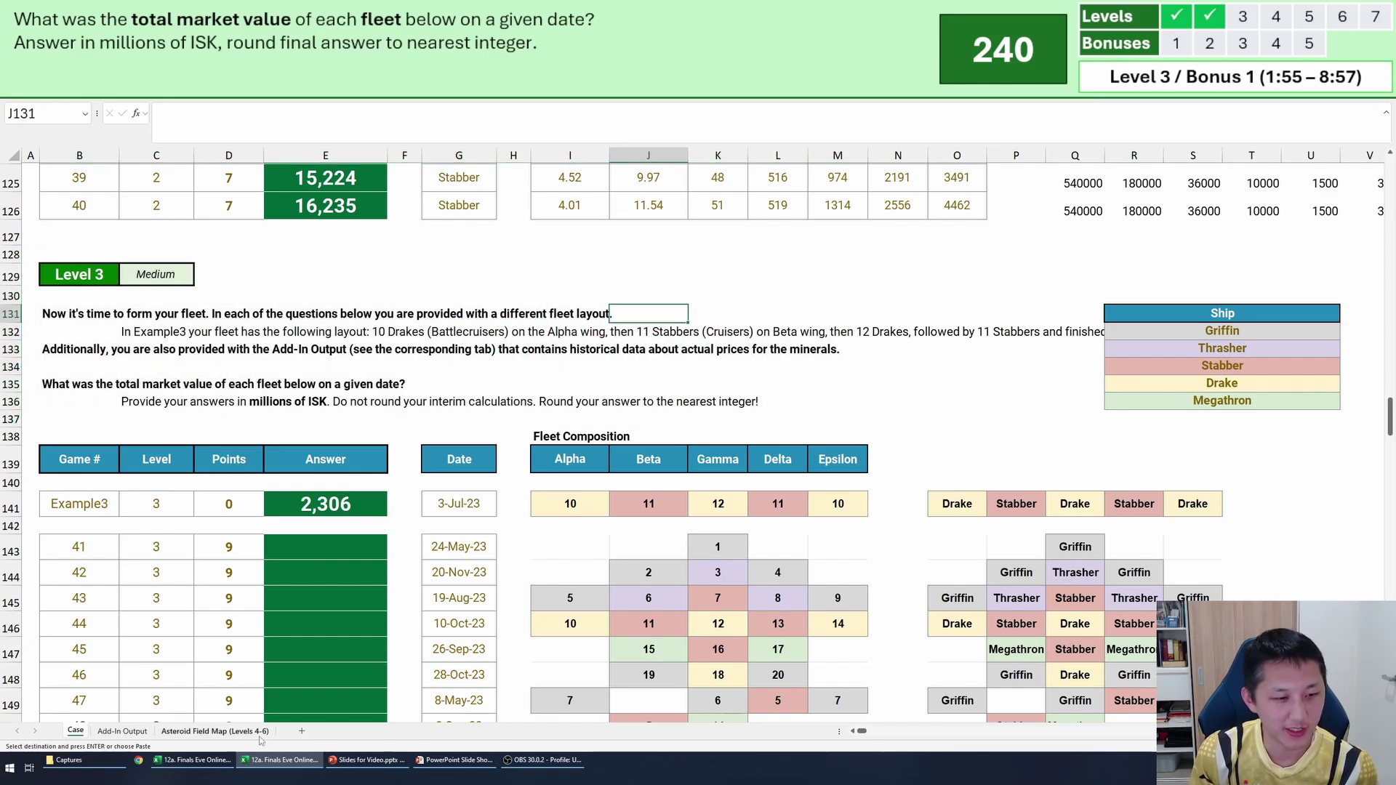
# Add a new sheet named 3 right after the Case sheet and enter Example3 in its cell A1.
pyautogui.click(302, 731)
pyautogui.doubleClick(109, 731)
pyautogui.write('3')
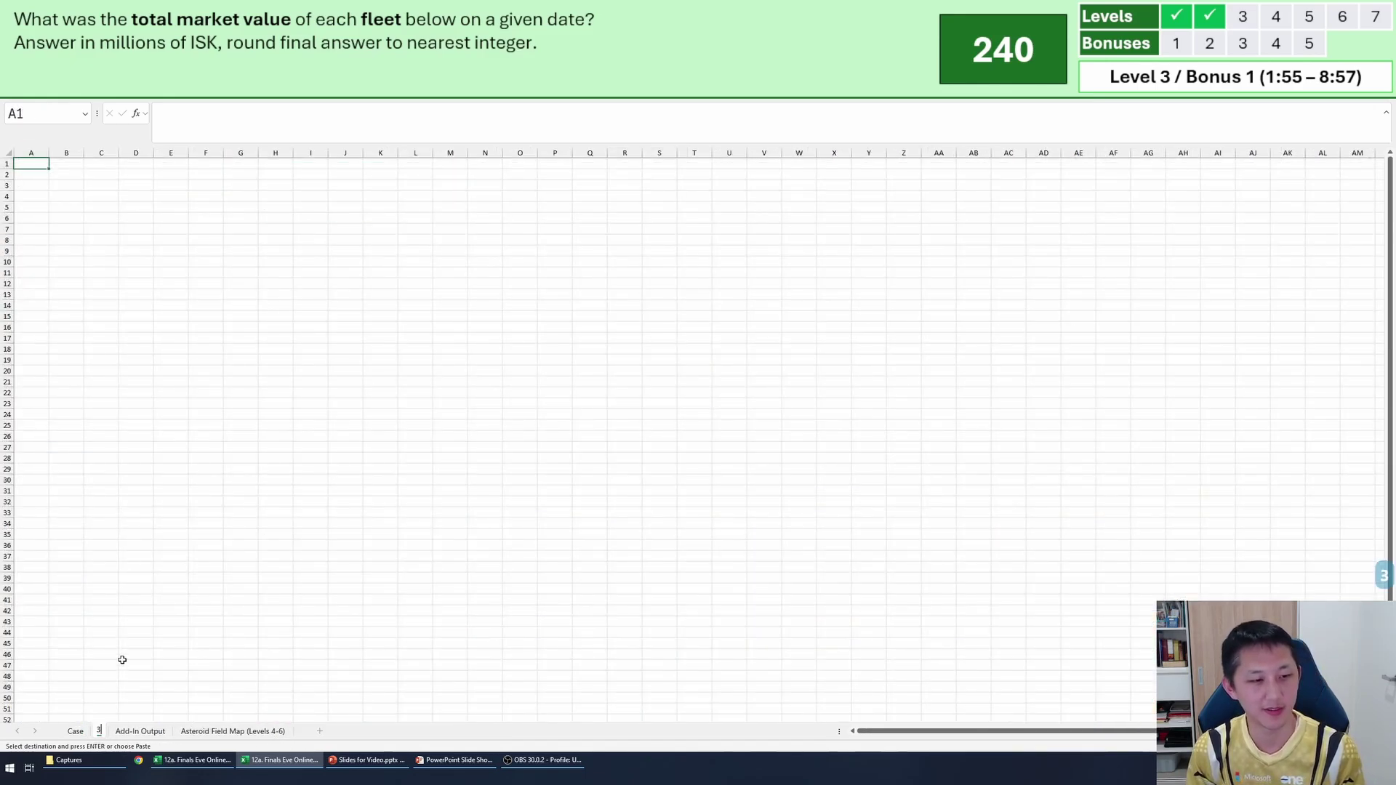
pyautogui.press('Return')
pyautogui.scroll(6, 206, 299)
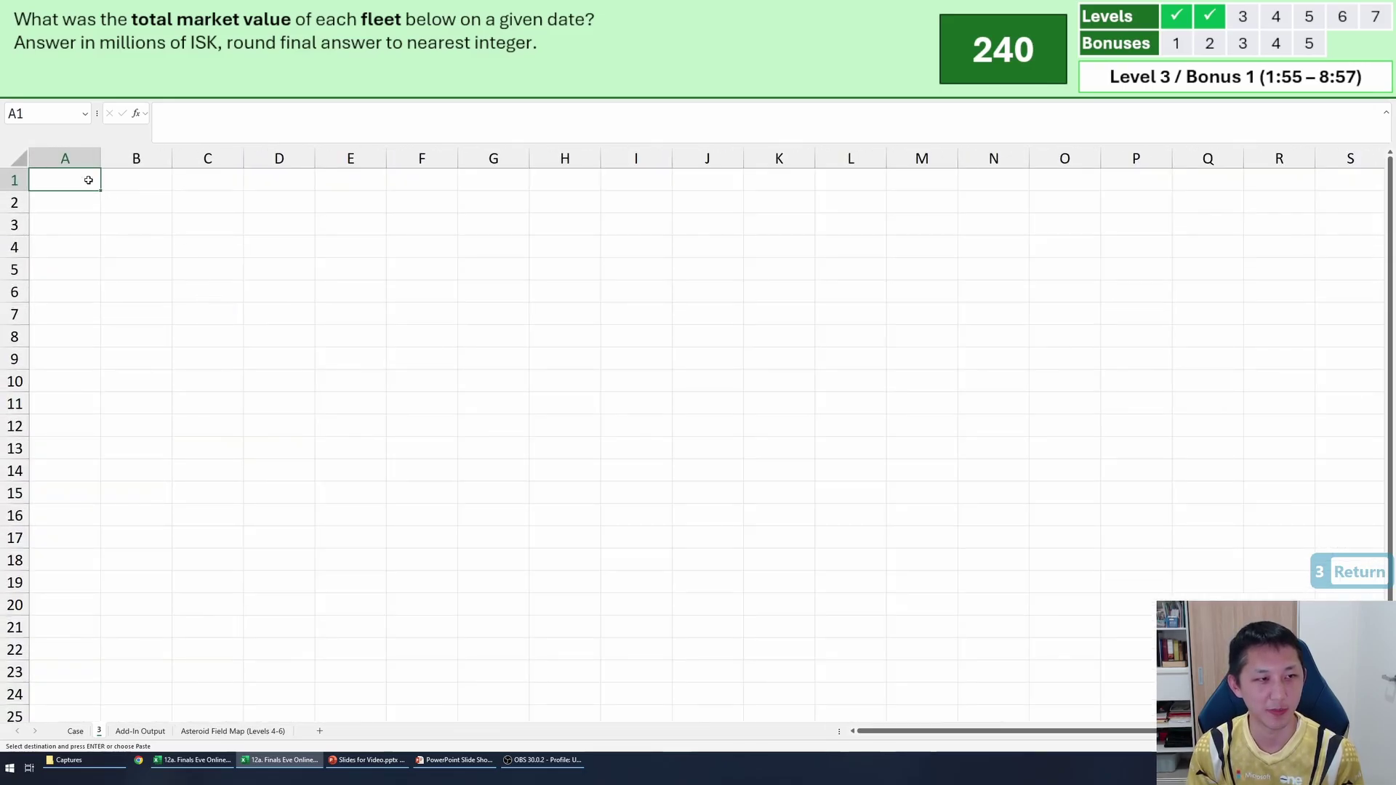
pyautogui.write('Example3')
pyautogui.press('Return')
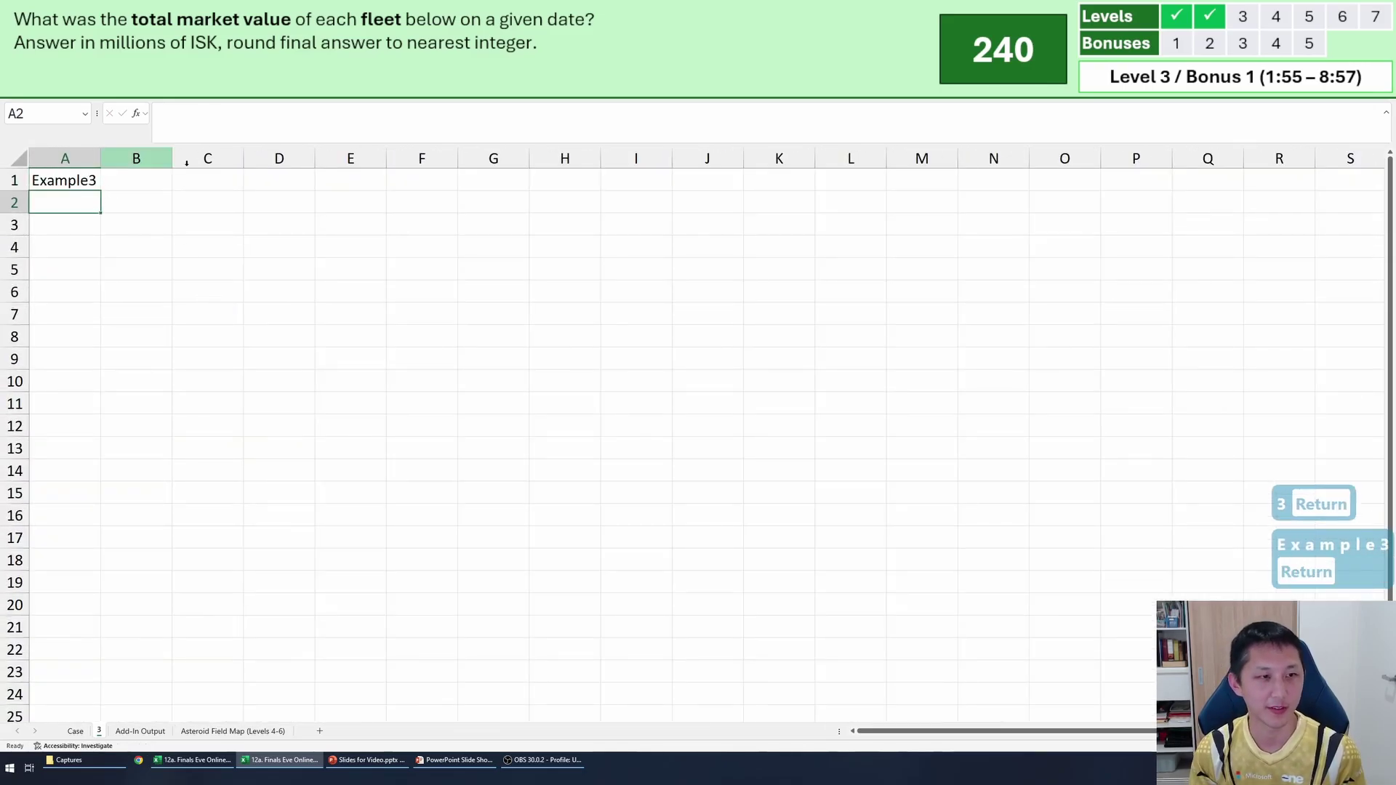
# Begin an XLOOKUP in C2 that looks up $A$1 in the Case sheet's game numbers $B$141:$B$162.
pyautogui.click(224, 179)
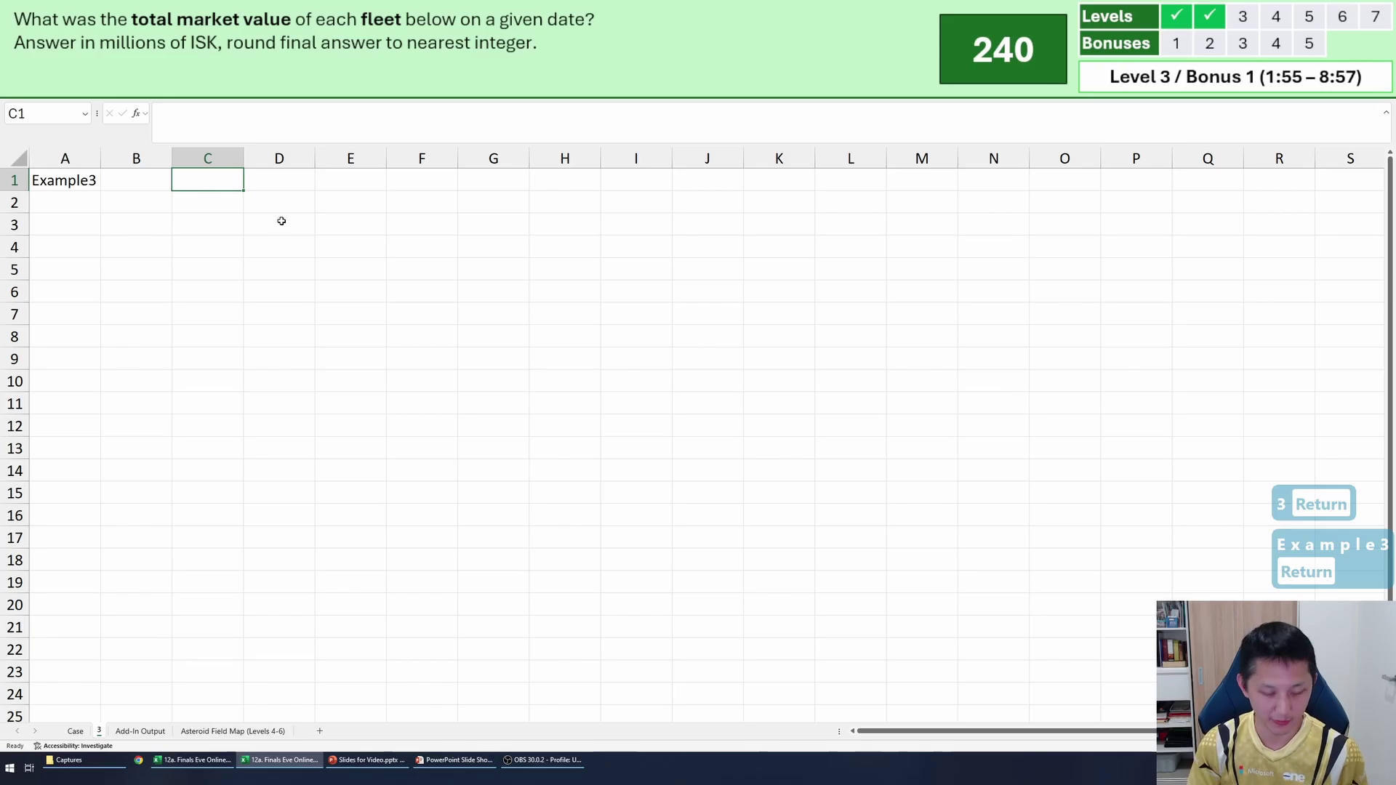
pyautogui.press('Down')
pyautogui.write('=xl')
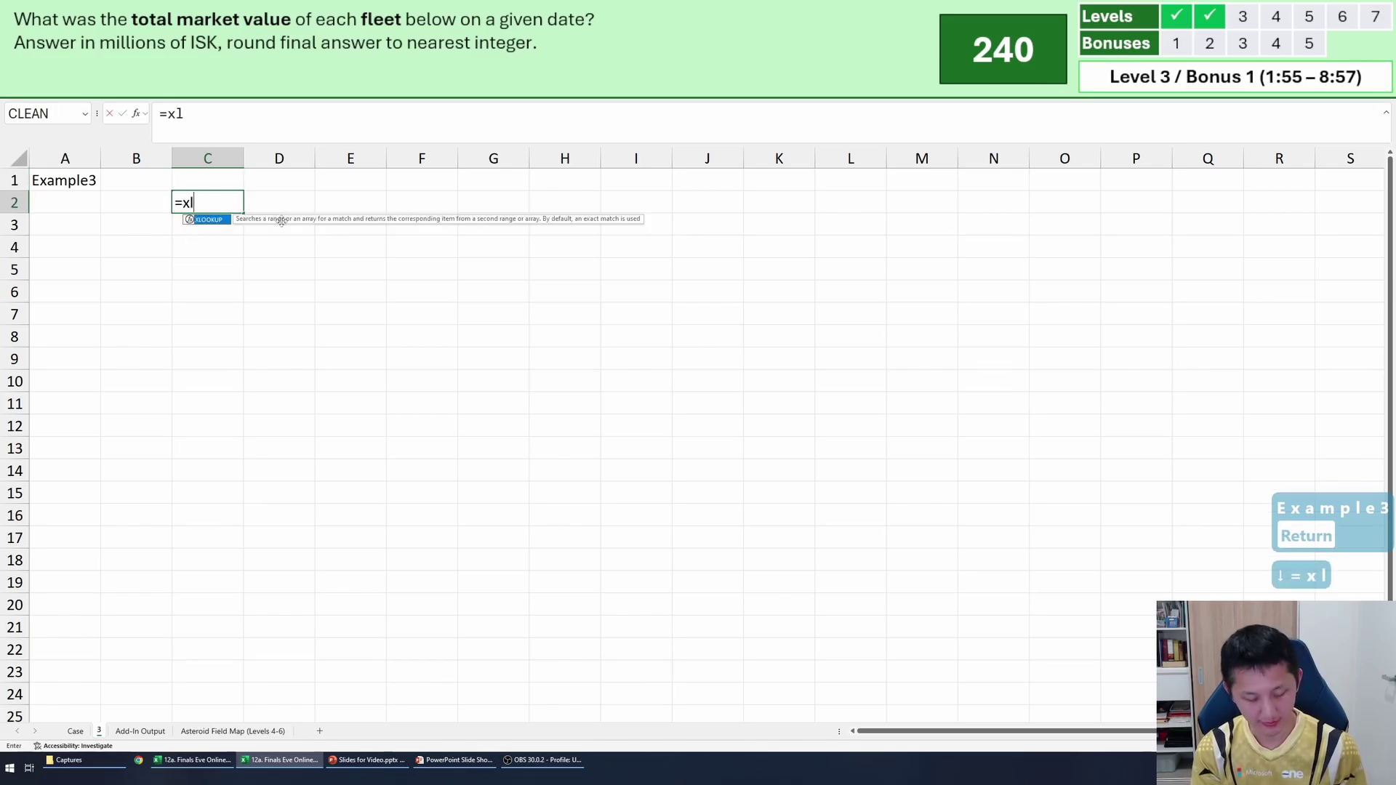
pyautogui.press('Tab')
pyautogui.hotkey('ctrl', 'Home')
pyautogui.press('F4')
pyautogui.write(',')
pyautogui.hotkey('ctrl', 'pageup')
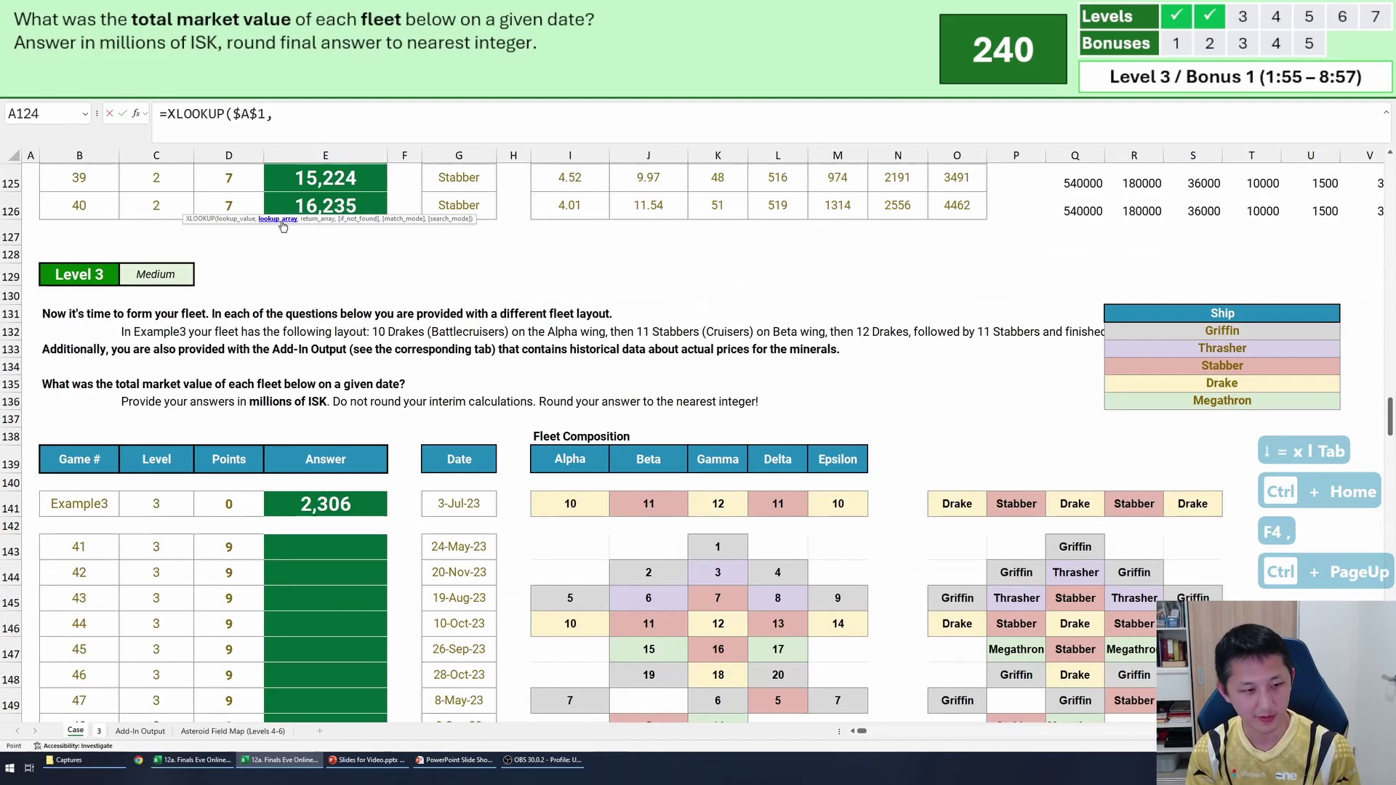
pyautogui.click(100, 521)
pyautogui.click(98, 506)
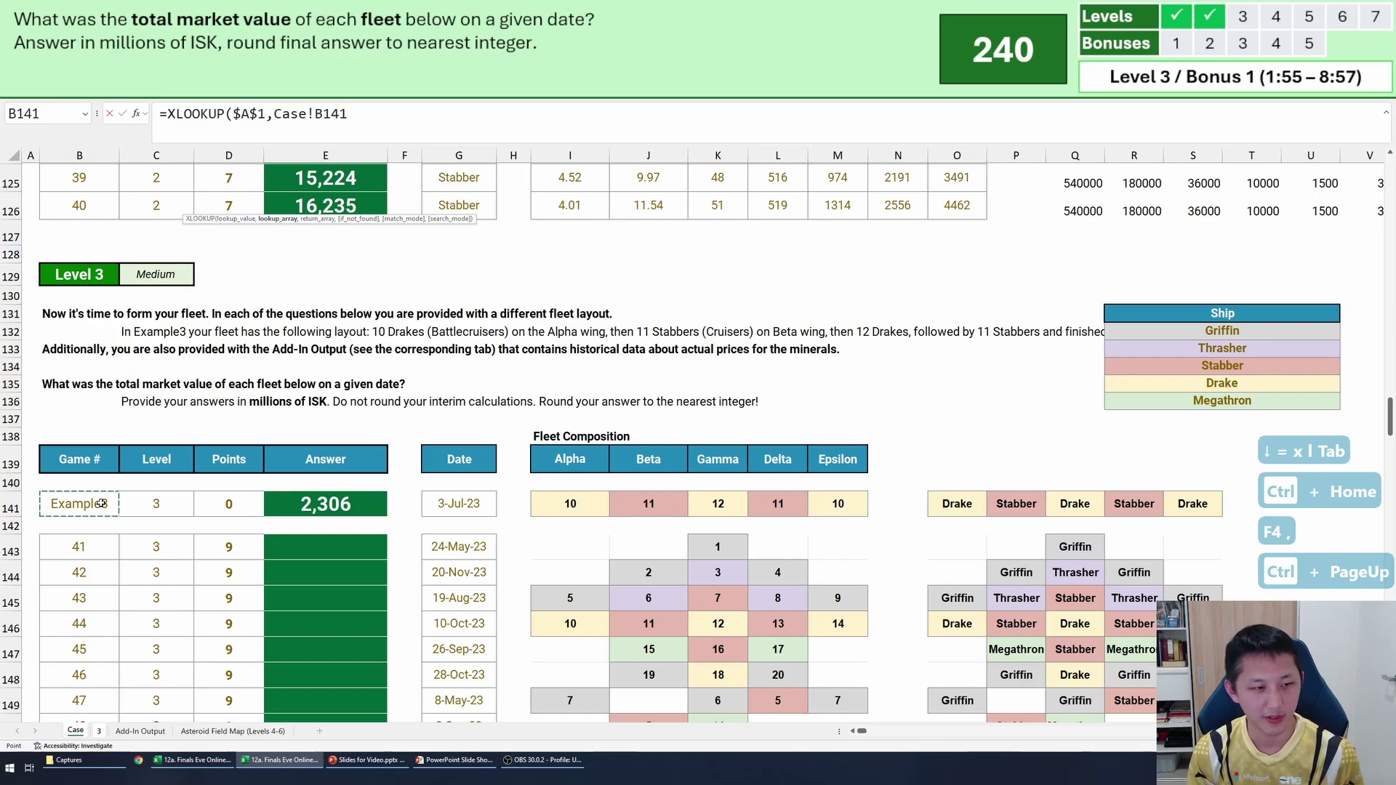
pyautogui.hotkey('ctrl', 'shift', 'Down')
pyautogui.hotkey('ctrl', 'shift', 'Down')
pyautogui.press('F4')
pyautogui.write(',')
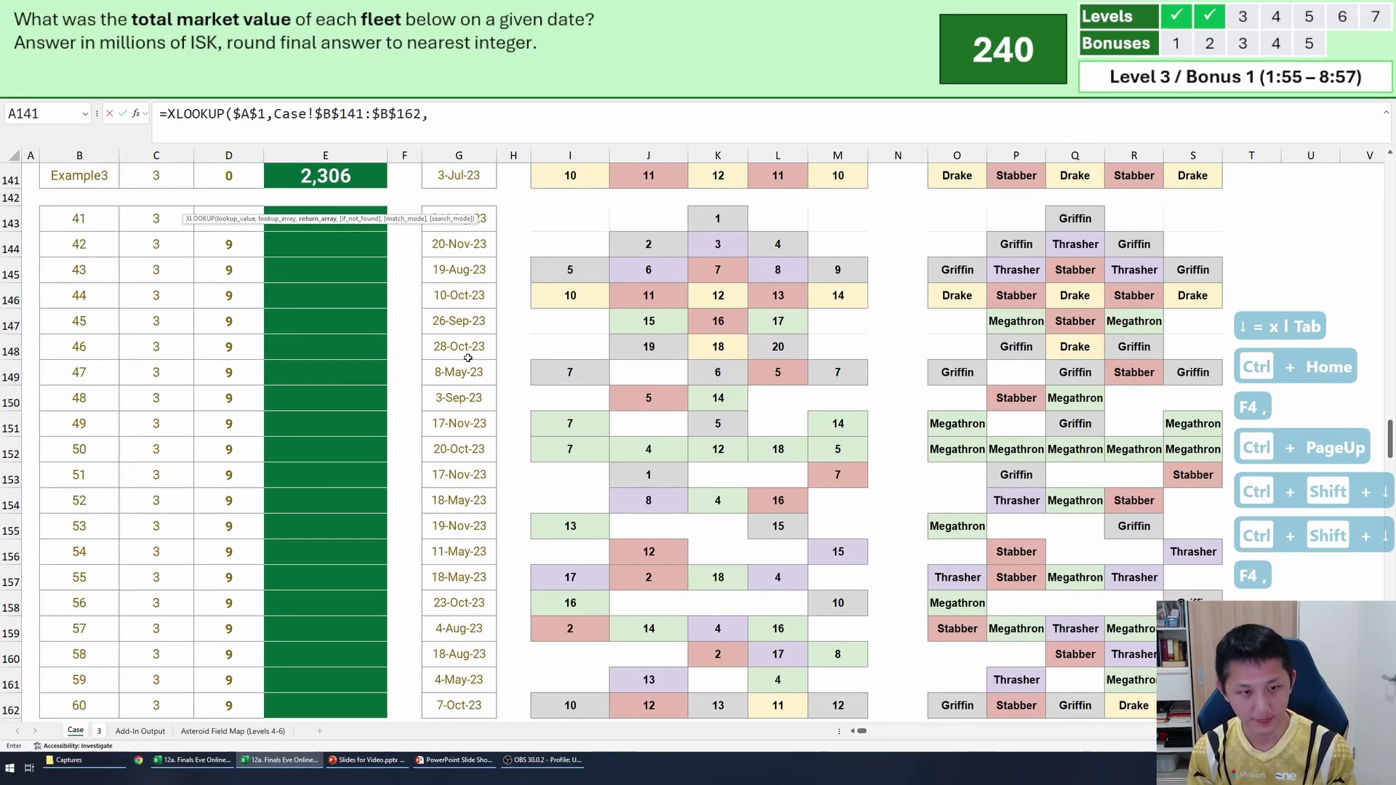
# Complete the C2 XLOOKUP with the Case sheet's date column G$141:G$162 as the return array.
pyautogui.scroll(5, 437, 509)
pyautogui.click(458, 517)
pyautogui.scroll(-6, 464, 594)
pyautogui.keyDown('shift'); pyautogui.click(457, 654); pyautogui.keyUp('shift')
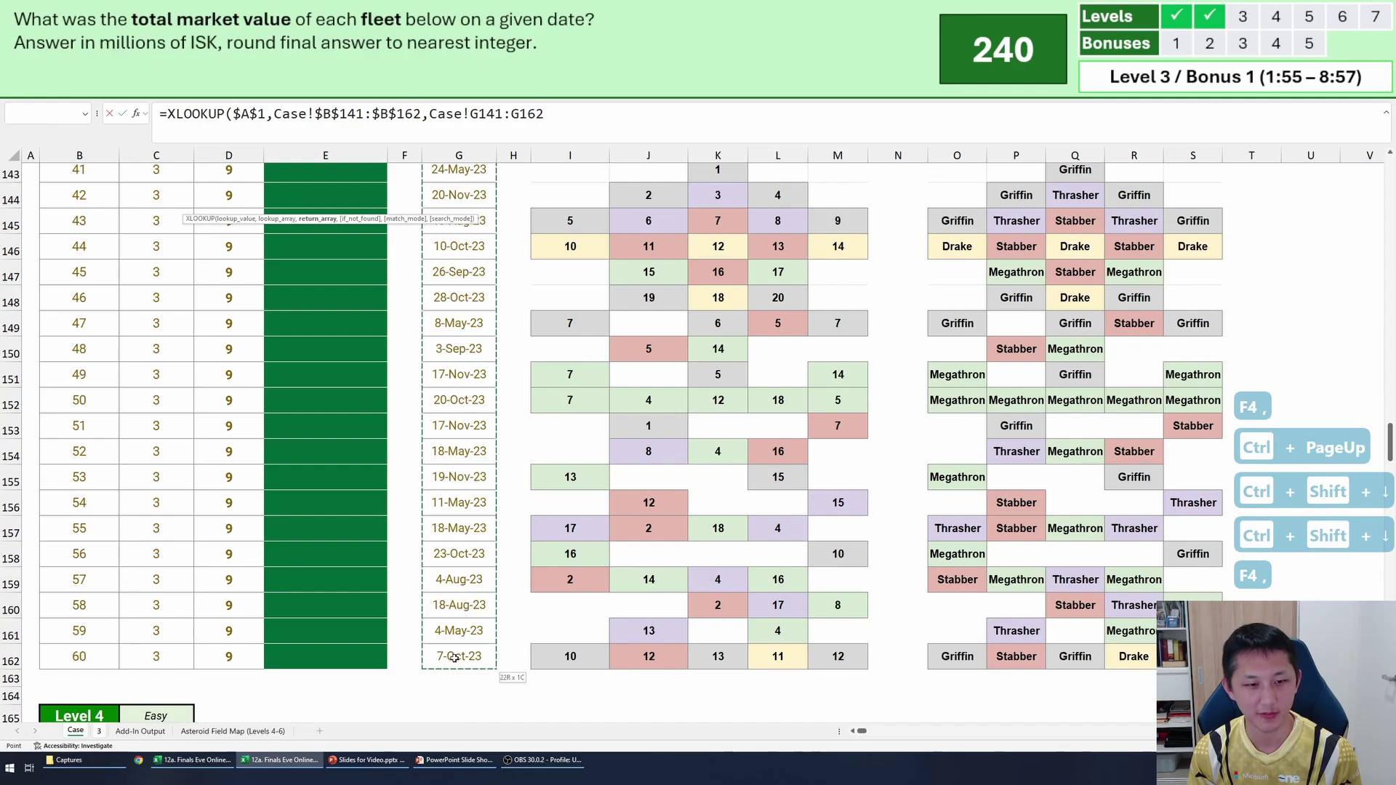
pyautogui.press('F4')
pyautogui.press('F4')
pyautogui.press('Return')
pyautogui.press('Up')
# Copy the C2 lookup across row 2 through O2, leaving D2 and J2 blank, to pull wing counts and ship names.
pyautogui.hotkey('ctrl', 'c')
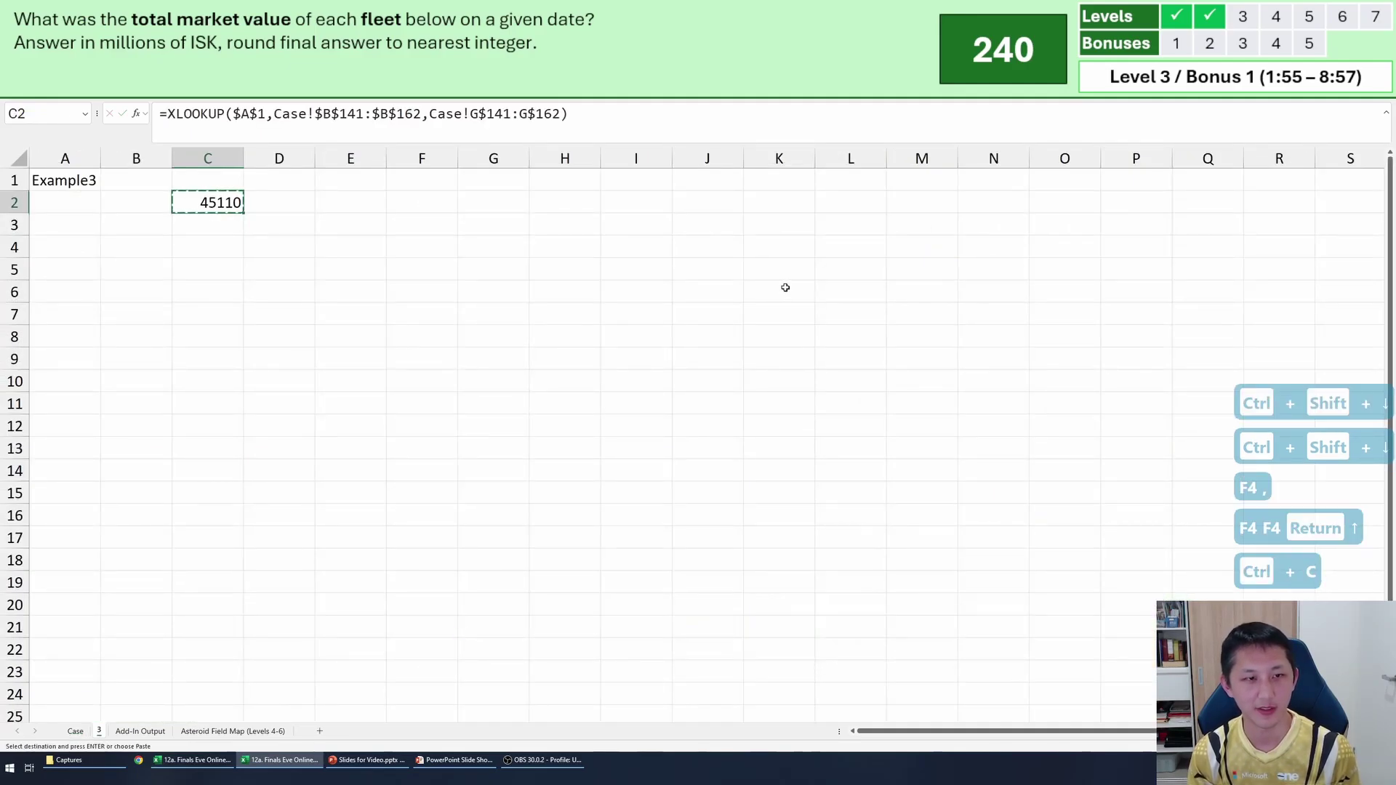
pyautogui.moveTo(207, 202); pyautogui.dragTo(922, 202)
pyautogui.hotkey('ctrl', 'v')
pyautogui.click(279, 202)
pyautogui.hotkey('ctrl', 'd')
pyautogui.click(708, 202)
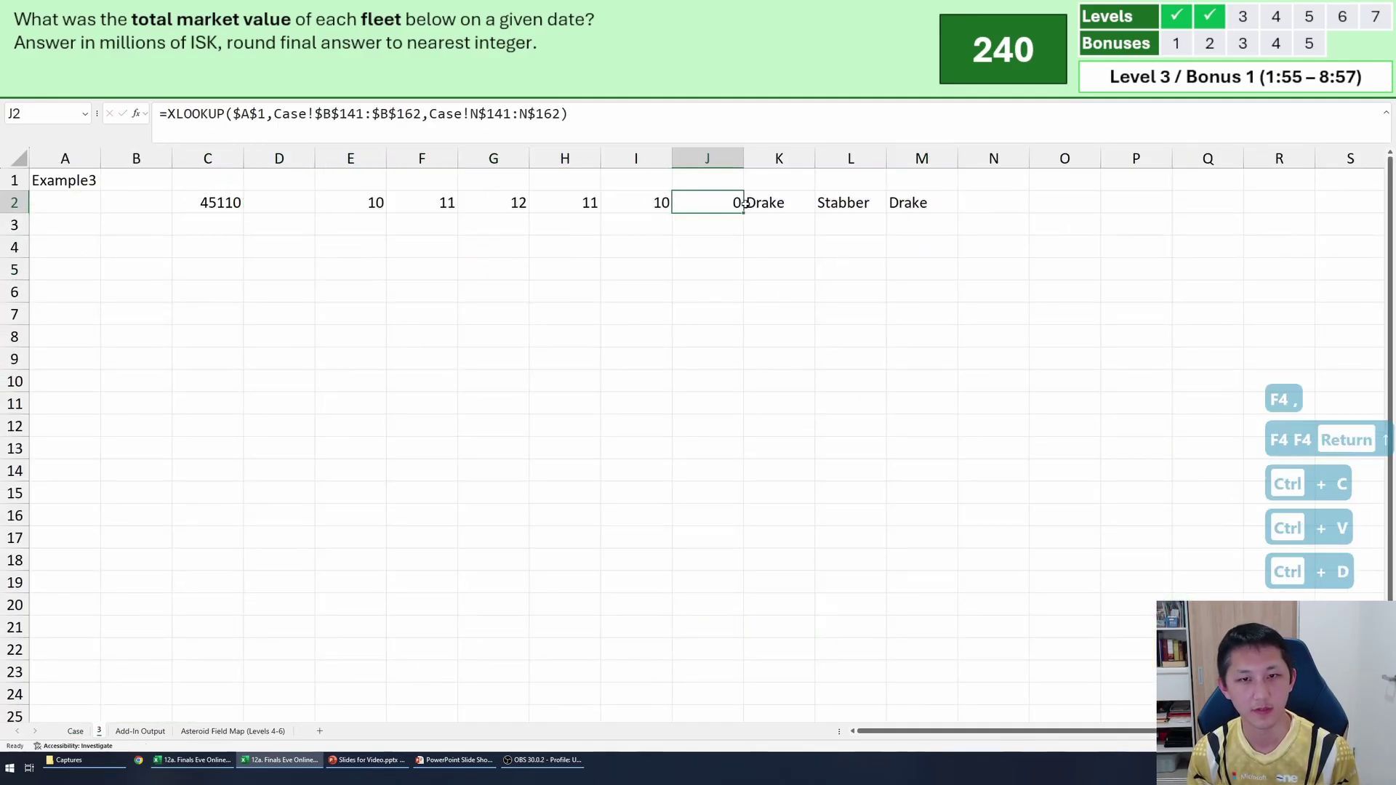
pyautogui.hotkey('ctrl', 'd')
pyautogui.click(922, 203)
pyautogui.click(993, 202)
pyautogui.hotkey('ctrl', 'r')
pyautogui.click(1065, 202)
pyautogui.hotkey('ctrl', 'r')
# Format C2 as a date and copy the Date to Epsilon headers from Case G139:M139 into C1:I1 of sheet 3.
pyautogui.click(218, 198)
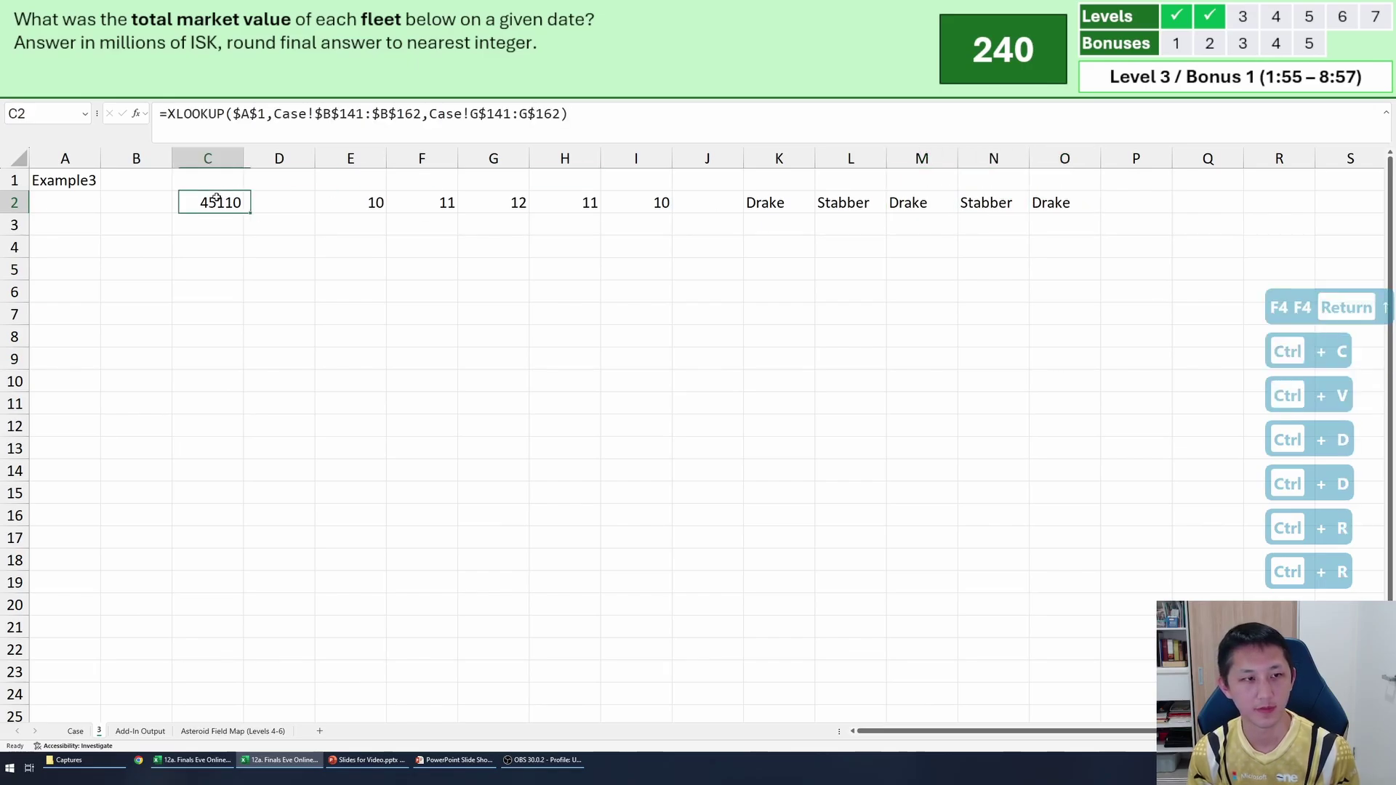
pyautogui.hotkey('ctrl', 'shift', '3')
pyautogui.hotkey('ctrl', 'pageup')
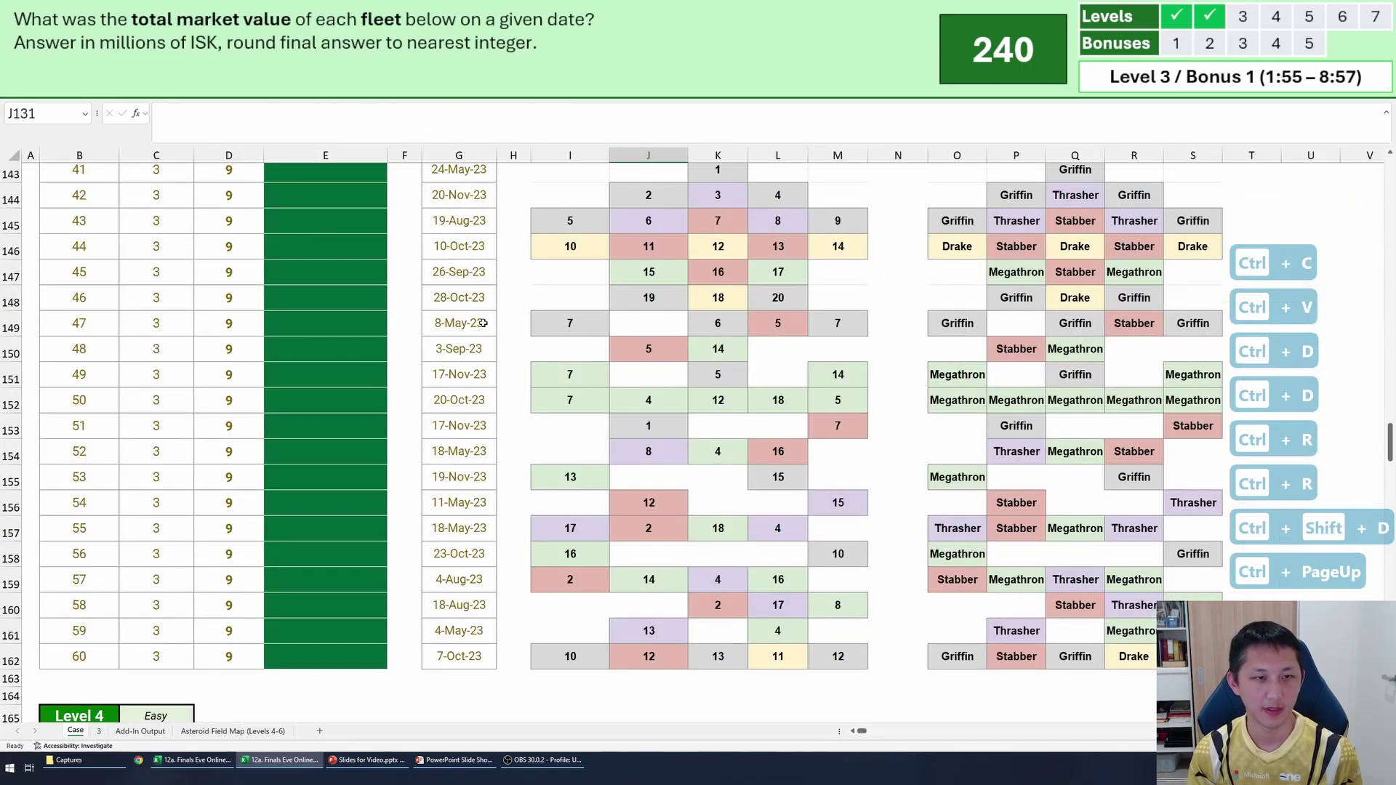
pyautogui.scroll(6, 483, 323)
pyautogui.moveTo(464, 432); pyautogui.dragTo(846, 427)
pyautogui.hotkey('ctrl', 'c')
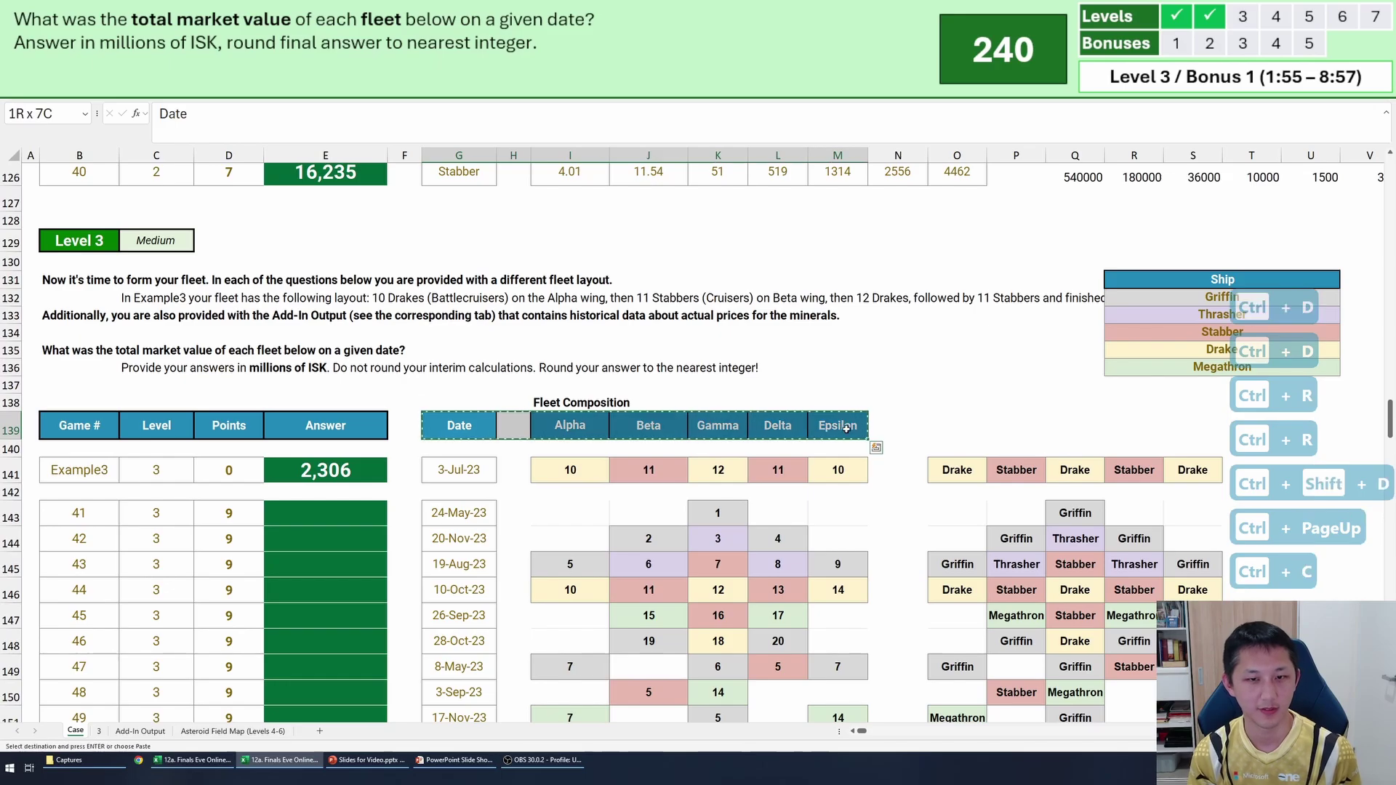
pyautogui.hotkey('ctrl', 'pagedown')
pyautogui.press('Up')
pyautogui.press('Up')
pyautogui.hotkey('ctrl', 'v')
pyautogui.press('Right')
pyautogui.press('Down')
pyautogui.press('Escape')
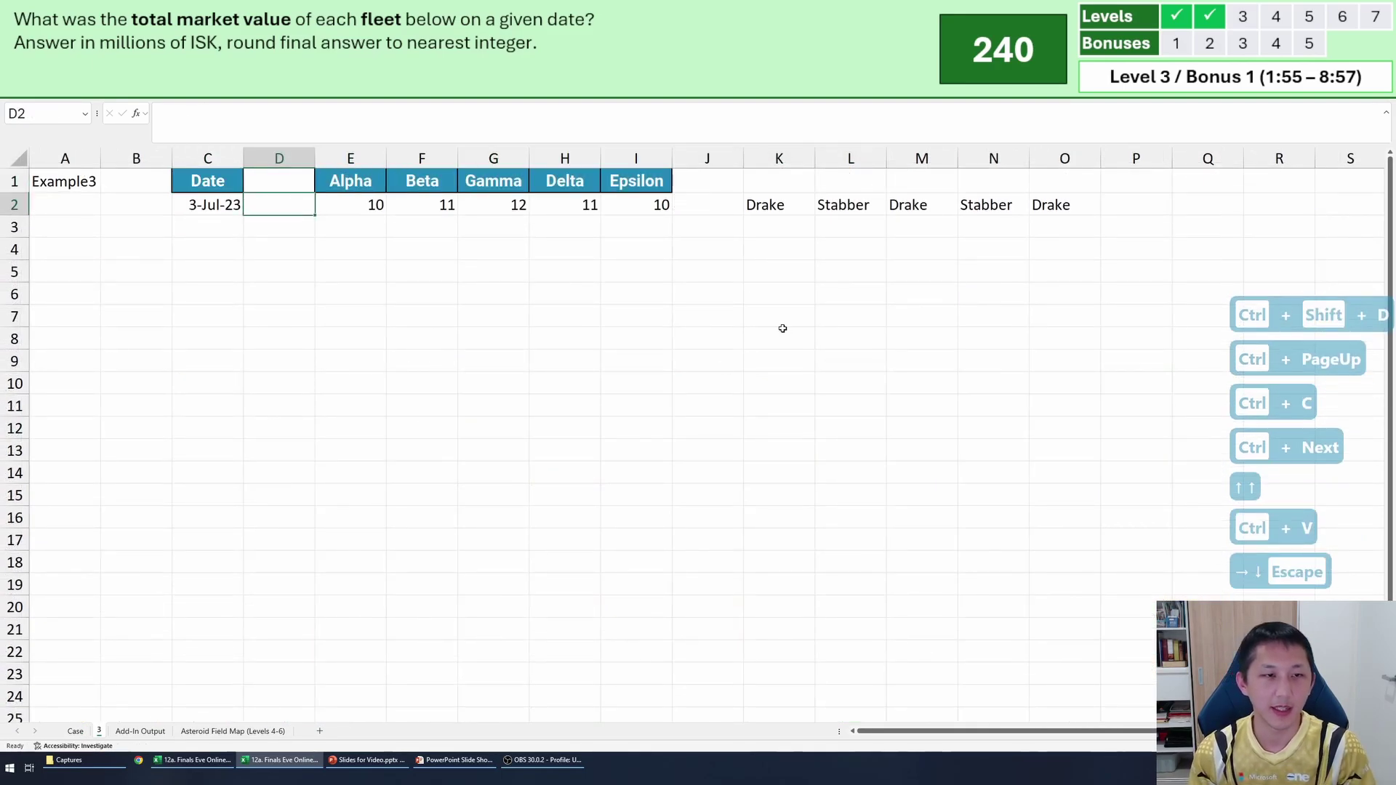
# Examine the row 2 lookup formulas for the date, the five wing counts and the five ship names.
pyautogui.click(514, 280)
pyautogui.click(214, 201)
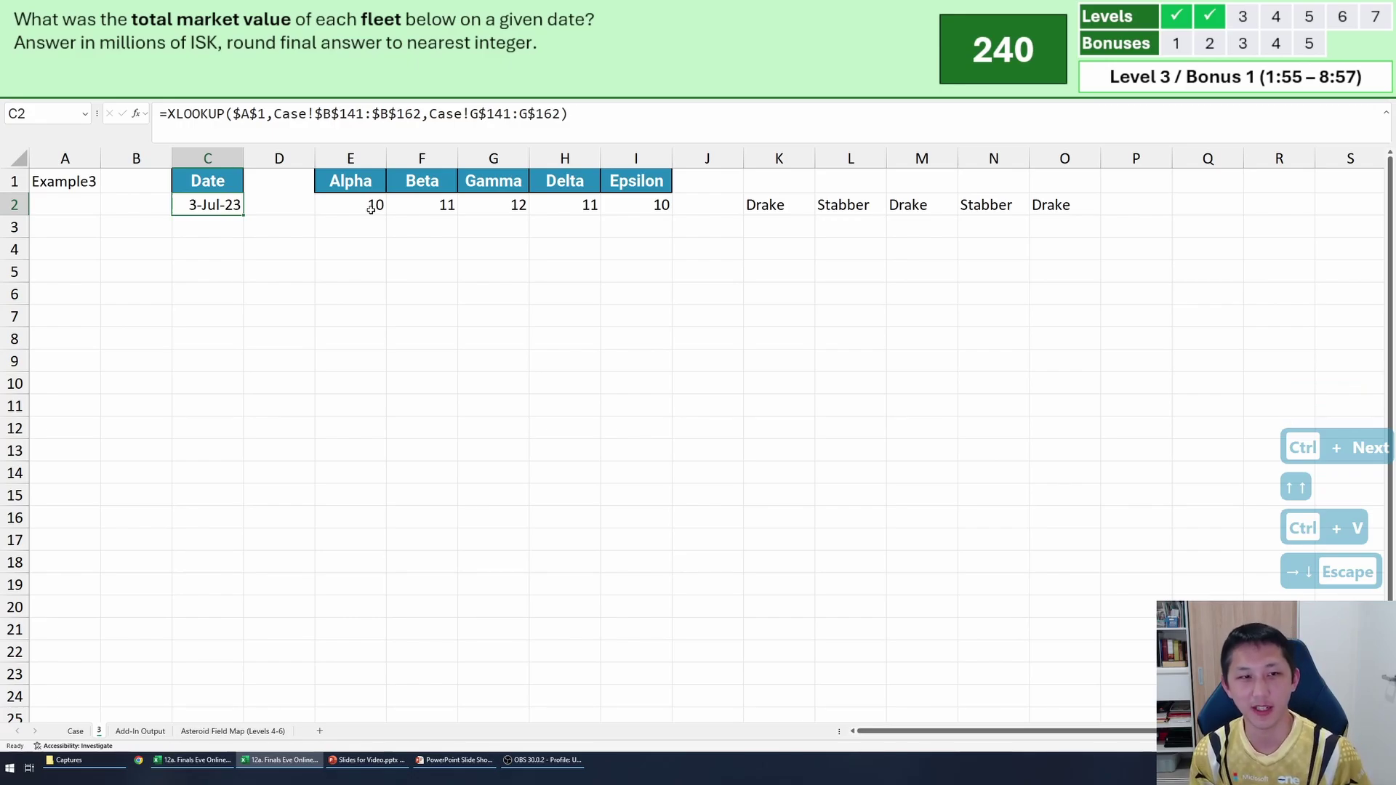
pyautogui.moveTo(371, 209); pyautogui.dragTo(638, 211)
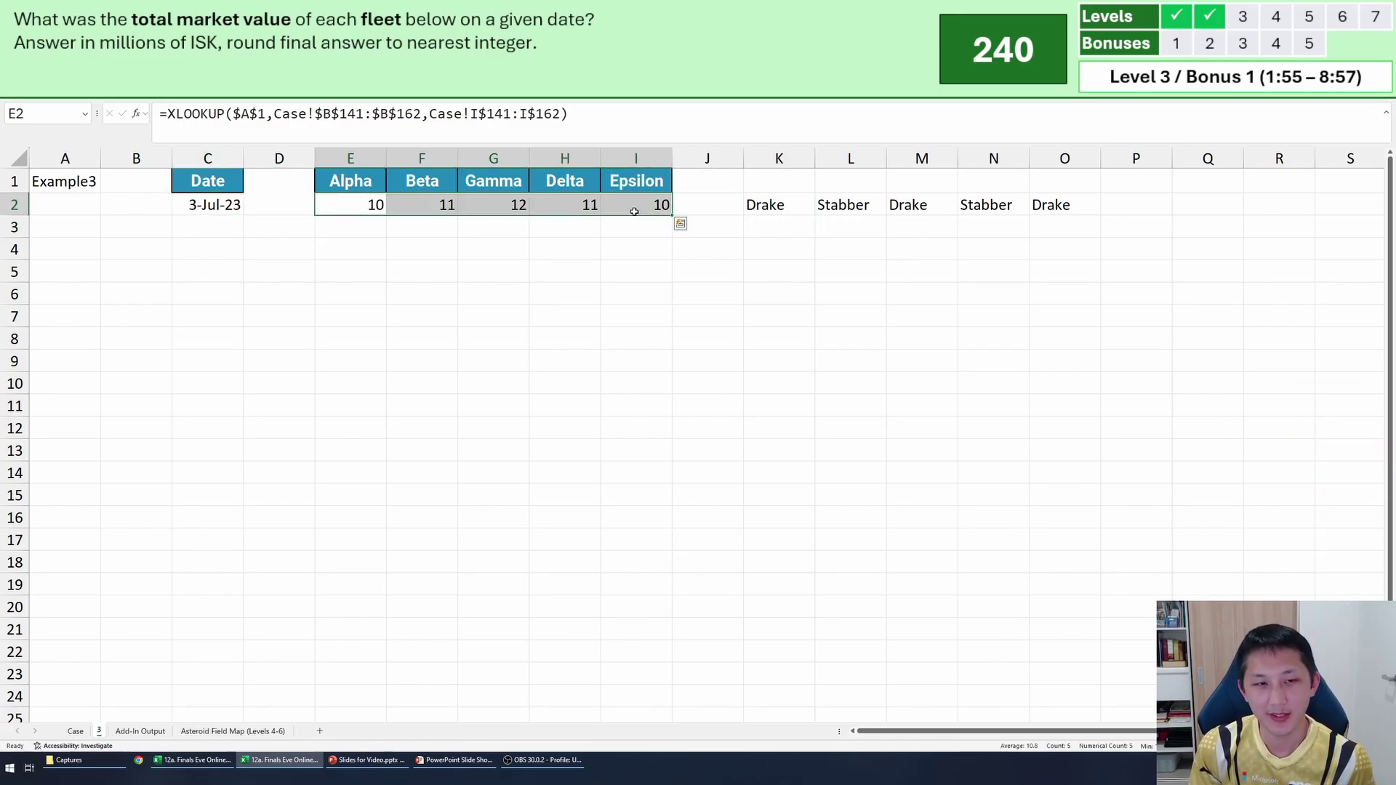
pyautogui.click(337, 203)
pyautogui.click(408, 209)
pyautogui.click(494, 209)
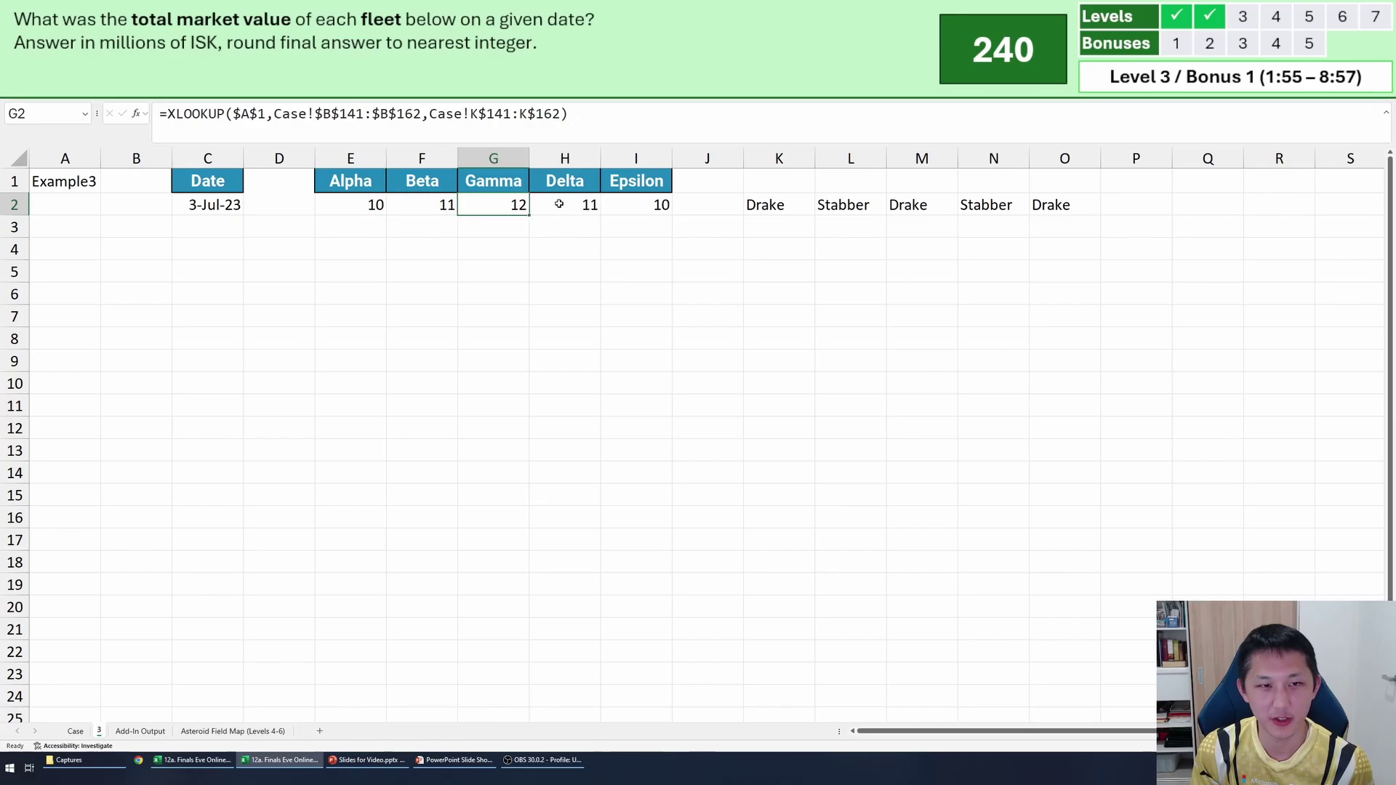
pyautogui.click(567, 208)
pyautogui.click(625, 207)
pyautogui.click(780, 206)
pyautogui.click(851, 203)
pyautogui.click(935, 199)
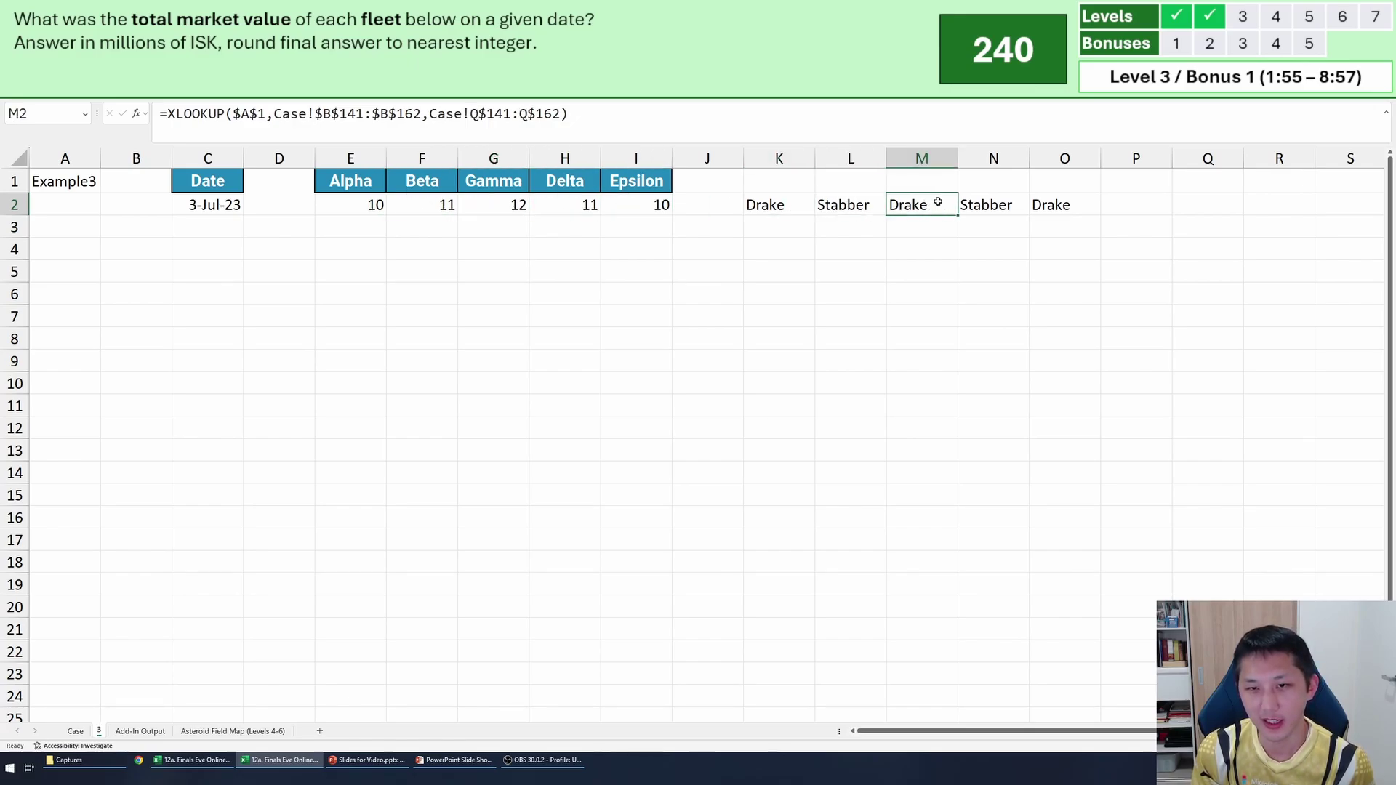
pyautogui.click(1000, 201)
pyautogui.click(1071, 198)
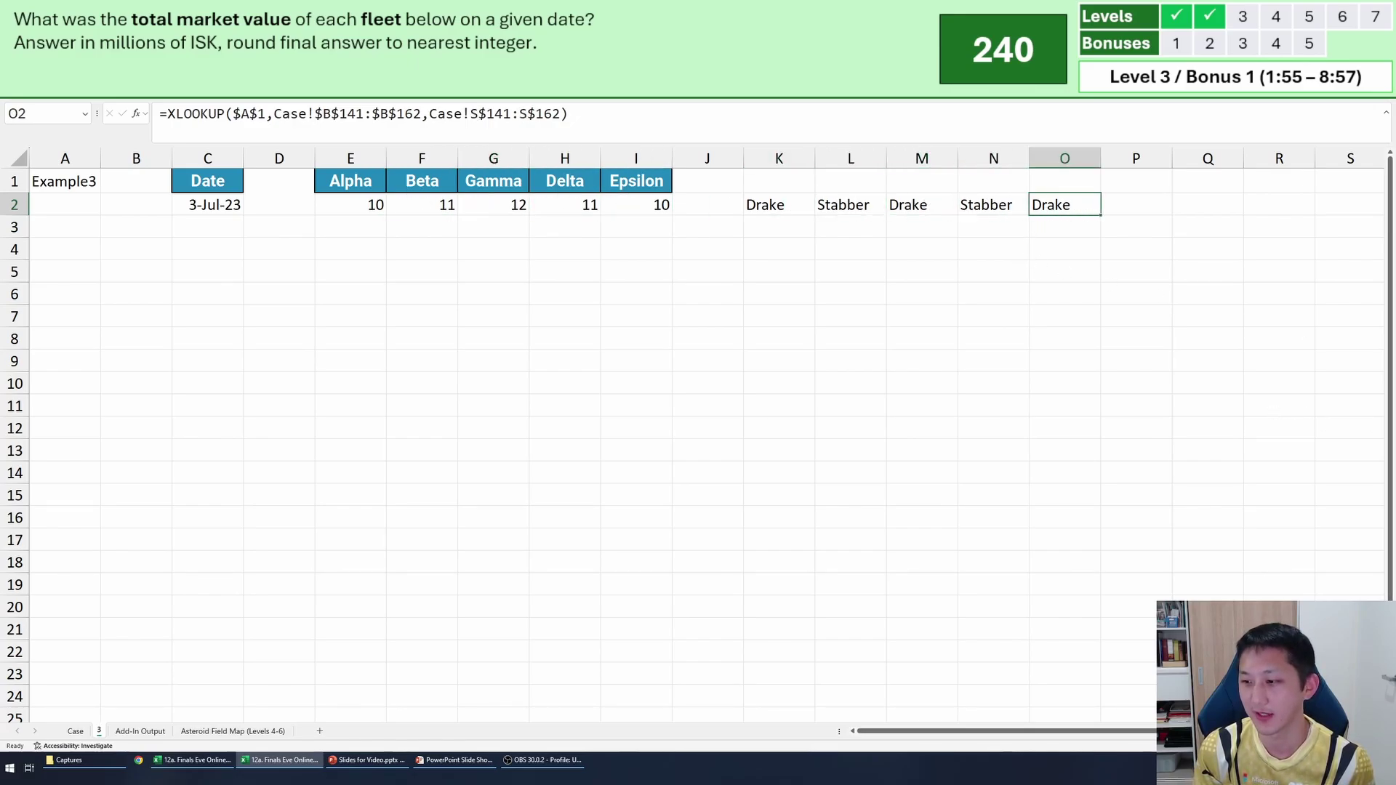
pyautogui.hotkey('alt', 'Tab')
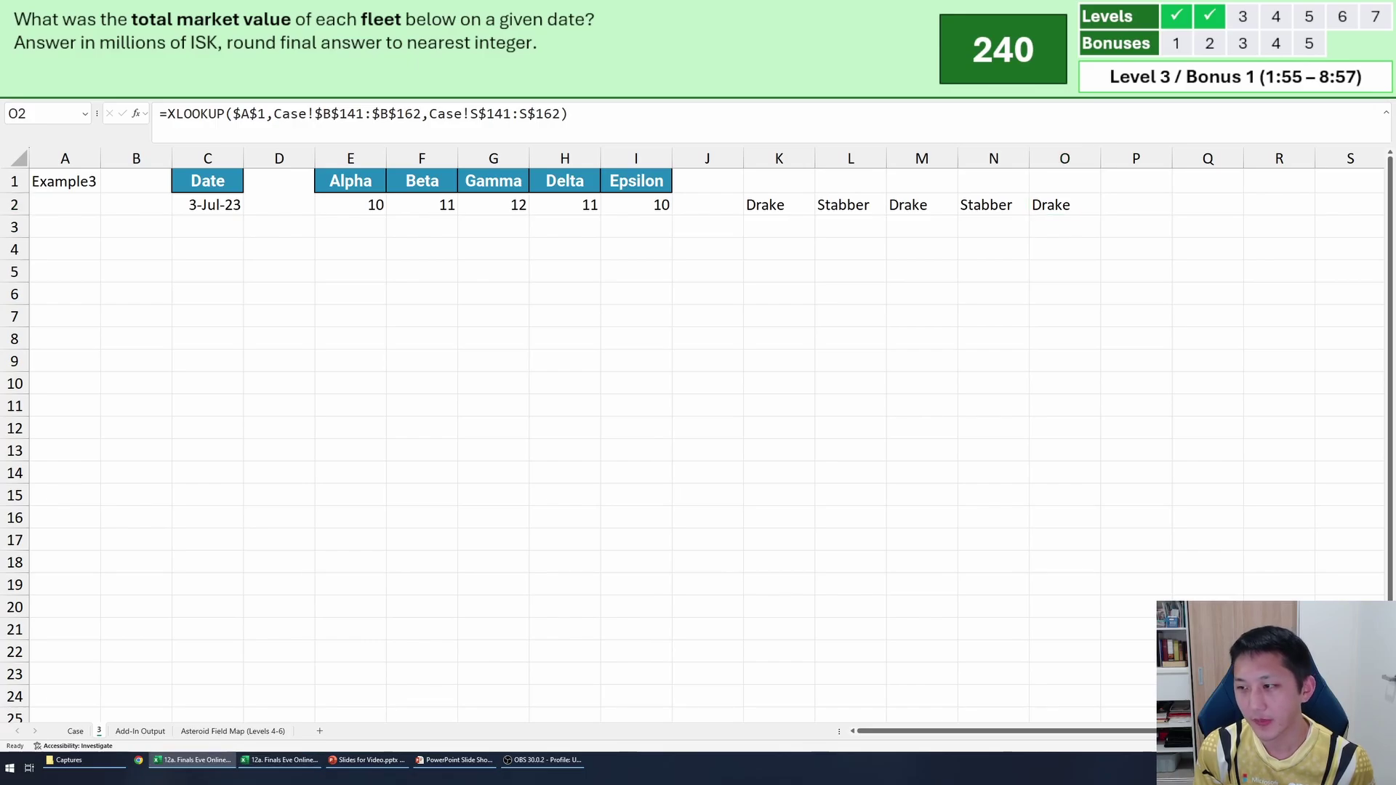
pyautogui.hotkey('alt', 'Tab')
pyautogui.click(291, 258)
pyautogui.click(343, 271)
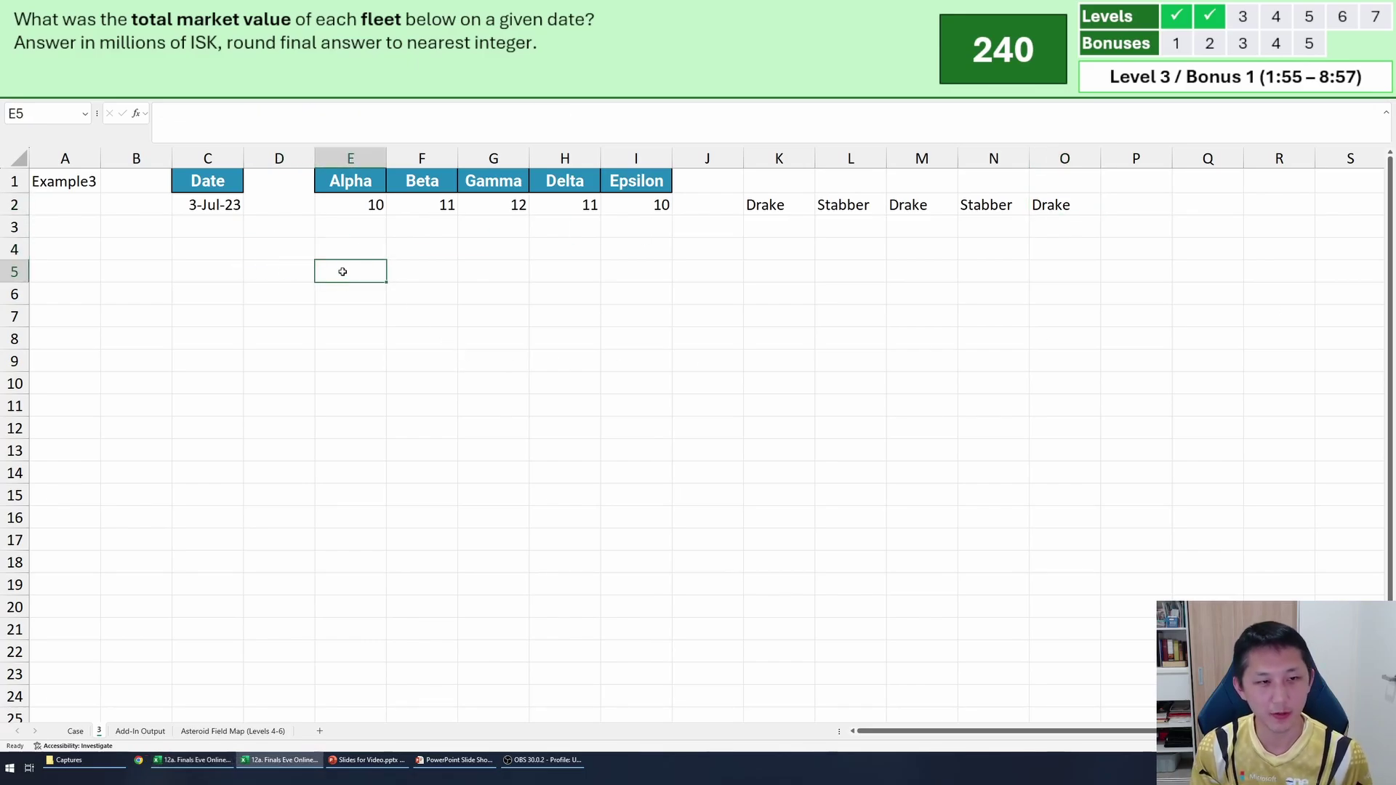
pyautogui.click(340, 253)
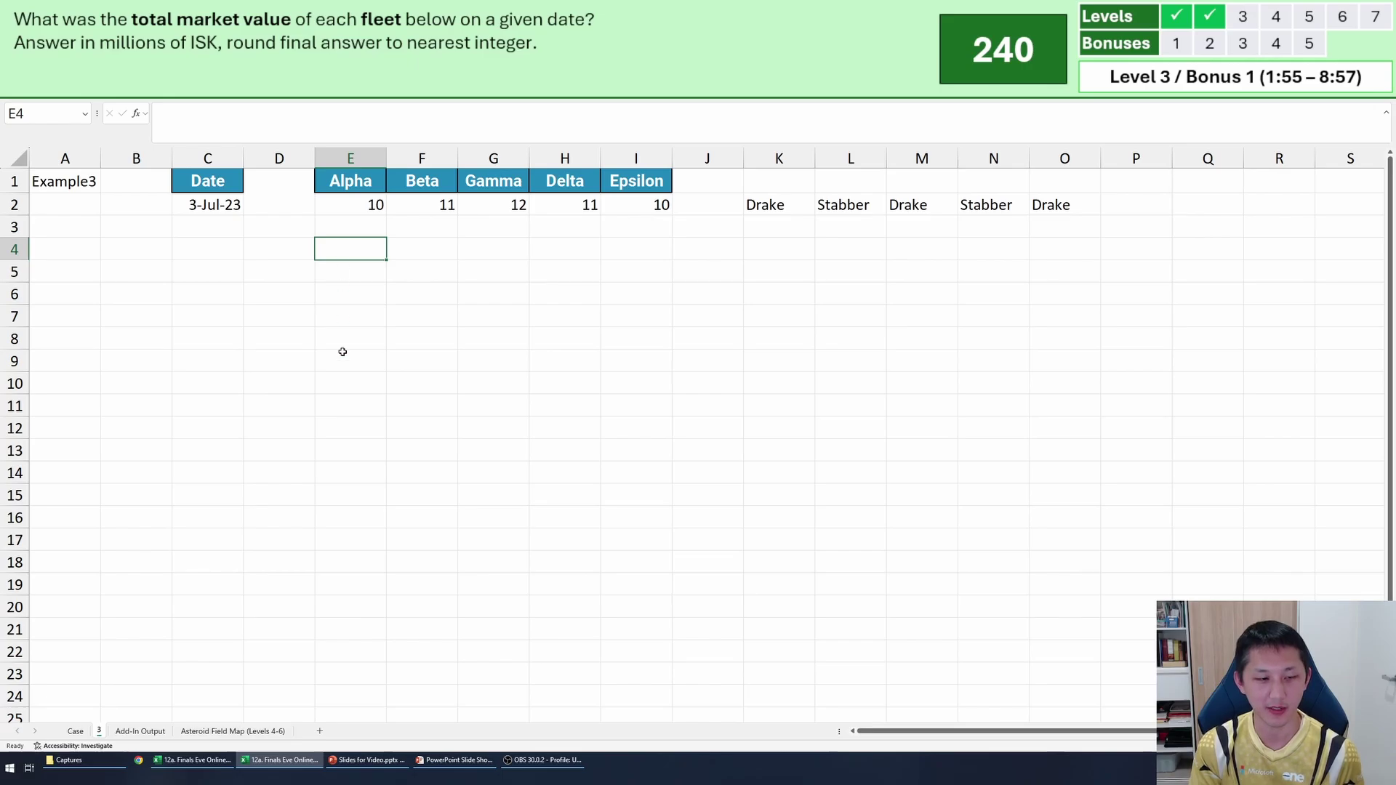
pyautogui.press('Down')
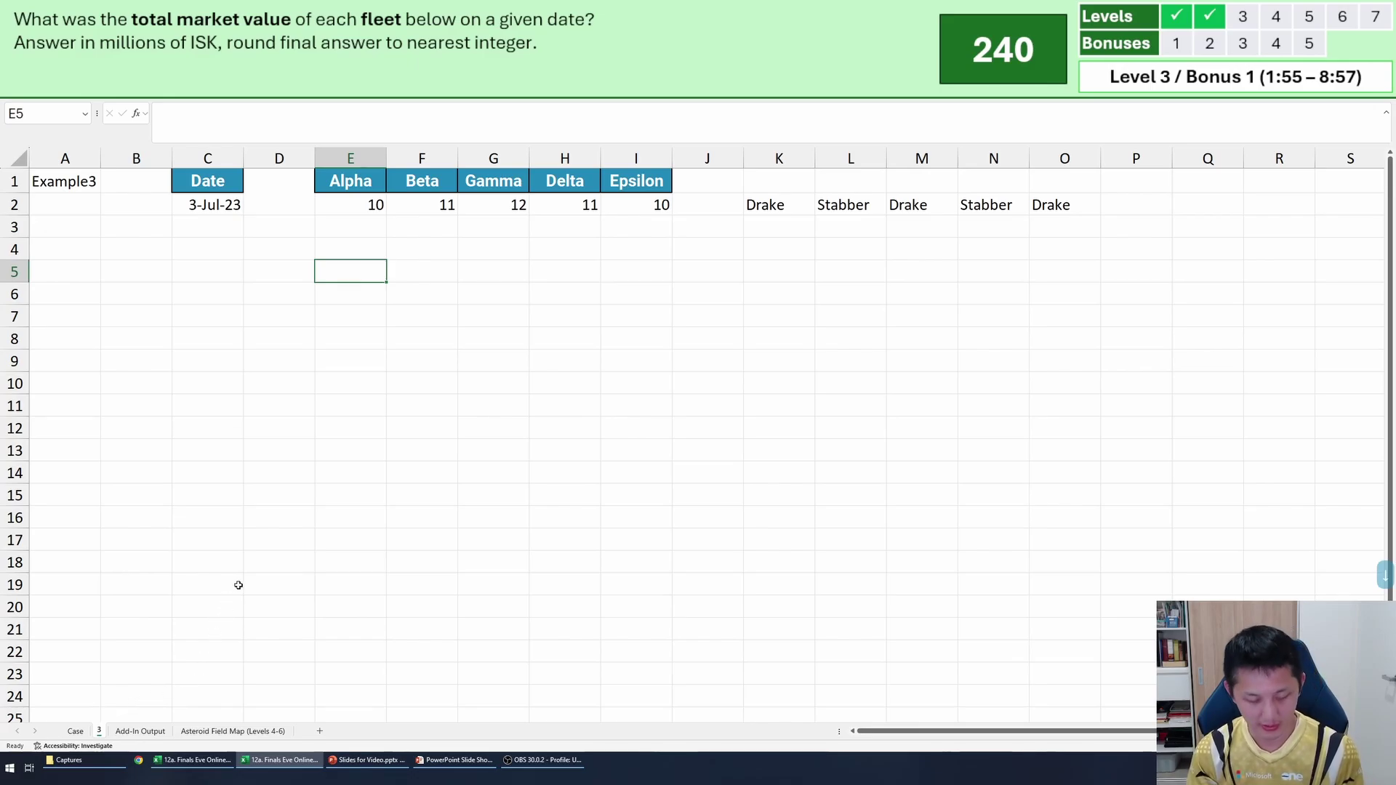
# Examine the Tritanium and Pyerite market history dates and prices on the Add-In Output sheet.
pyautogui.hotkey('ctrl', 'pagedown')
pyautogui.hotkey('ctrl', 'pagedown')
pyautogui.hotkey('ctrl', 'pageup')
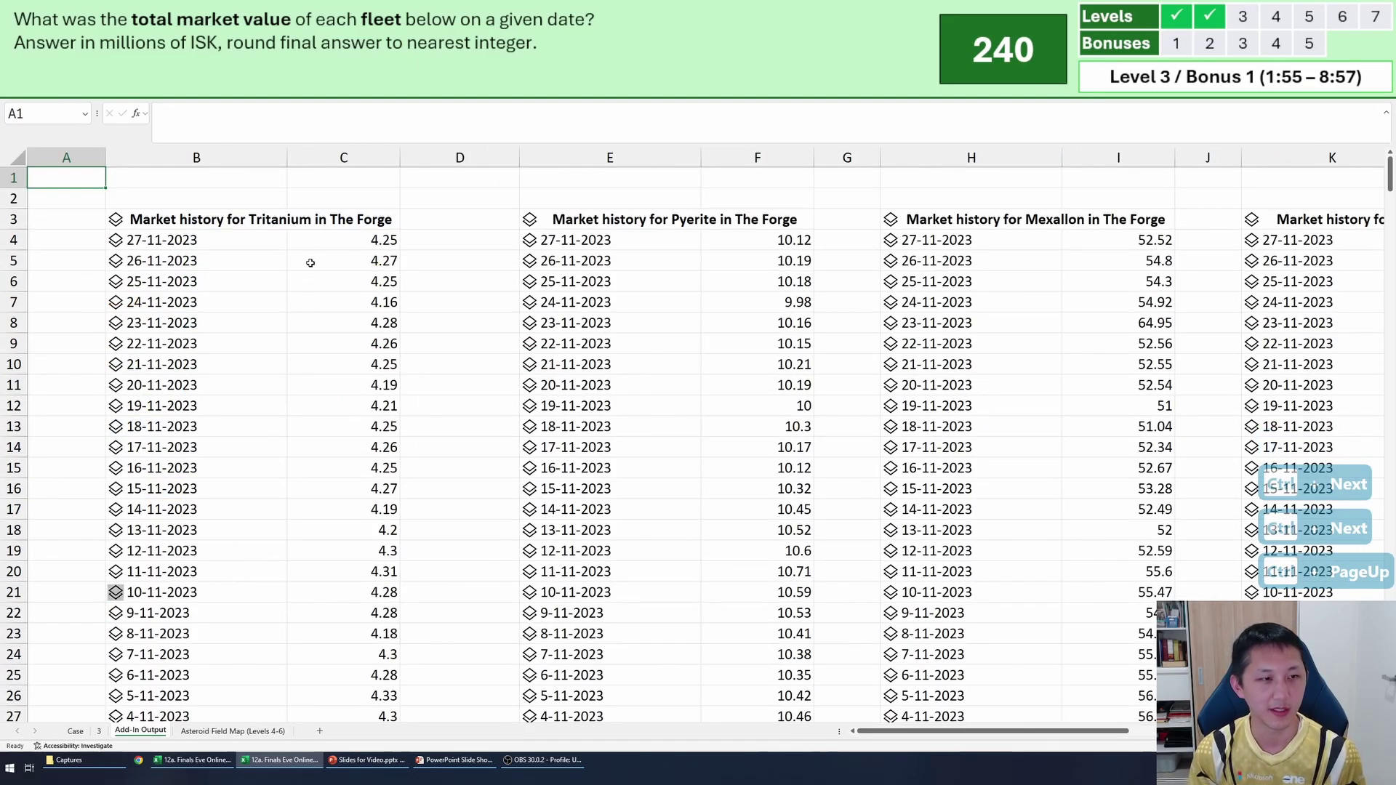
pyautogui.click(193, 233)
pyautogui.hotkey('shift', 'Down')
pyautogui.hotkey('shift', 'Down')
pyautogui.hotkey('shift', 'Down')
pyautogui.hotkey('shift', 'Down')
pyautogui.hotkey('shift', 'Down')
pyautogui.hotkey('shift', 'Down')
pyautogui.hotkey('shift', 'Down')
pyautogui.hotkey('shift', 'Down')
pyautogui.hotkey('shift', 'Down')
pyautogui.hotkey('shift', 'Down')
pyautogui.hotkey('shift', 'Down')
pyautogui.hotkey('shift', 'Down')
pyautogui.hotkey('shift', 'Down')
pyautogui.hotkey('shift', 'Down')
pyautogui.hotkey('shift', 'Down')
pyautogui.hotkey('shift', 'Down')
pyautogui.hotkey('shift', 'Down')
pyautogui.hotkey('shift', 'Down')
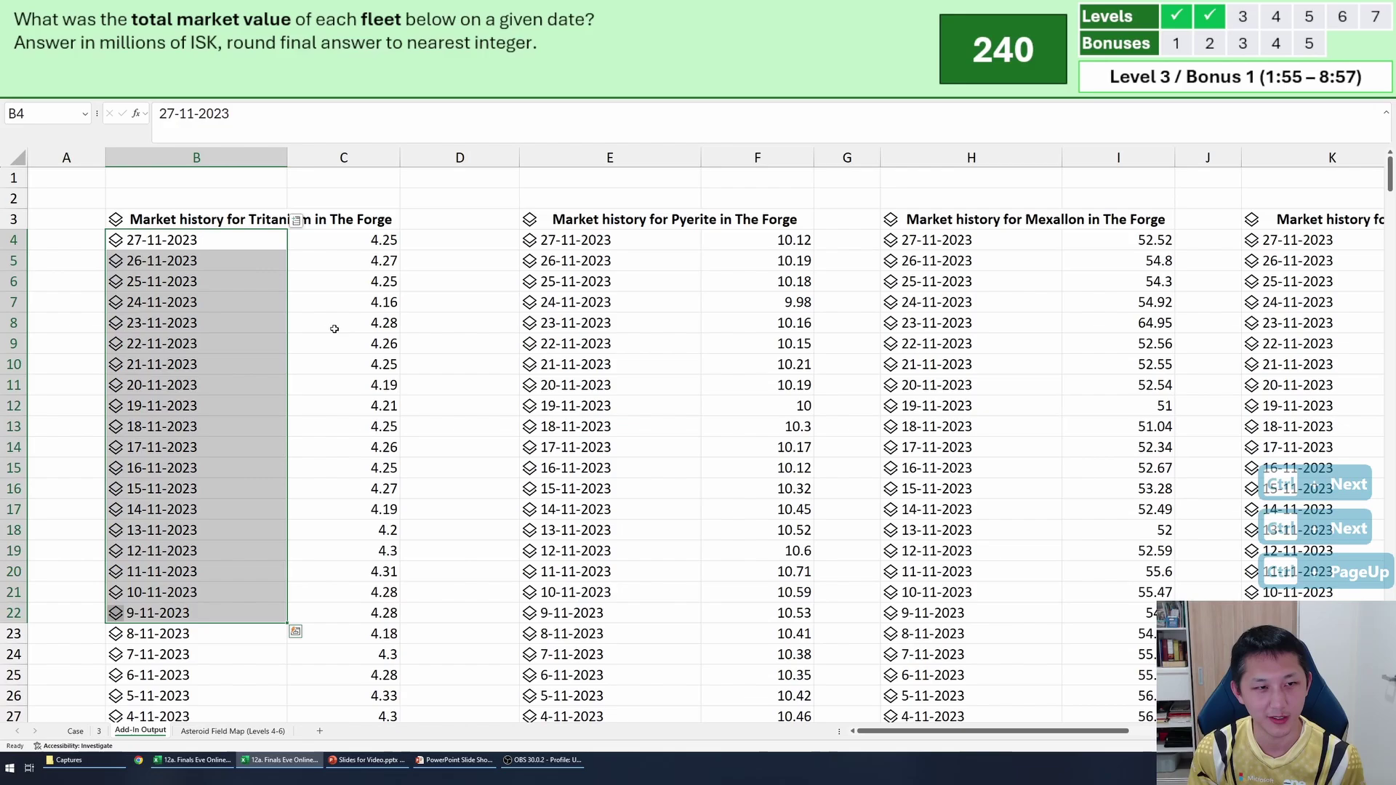
pyautogui.click(344, 246)
pyautogui.click(660, 234)
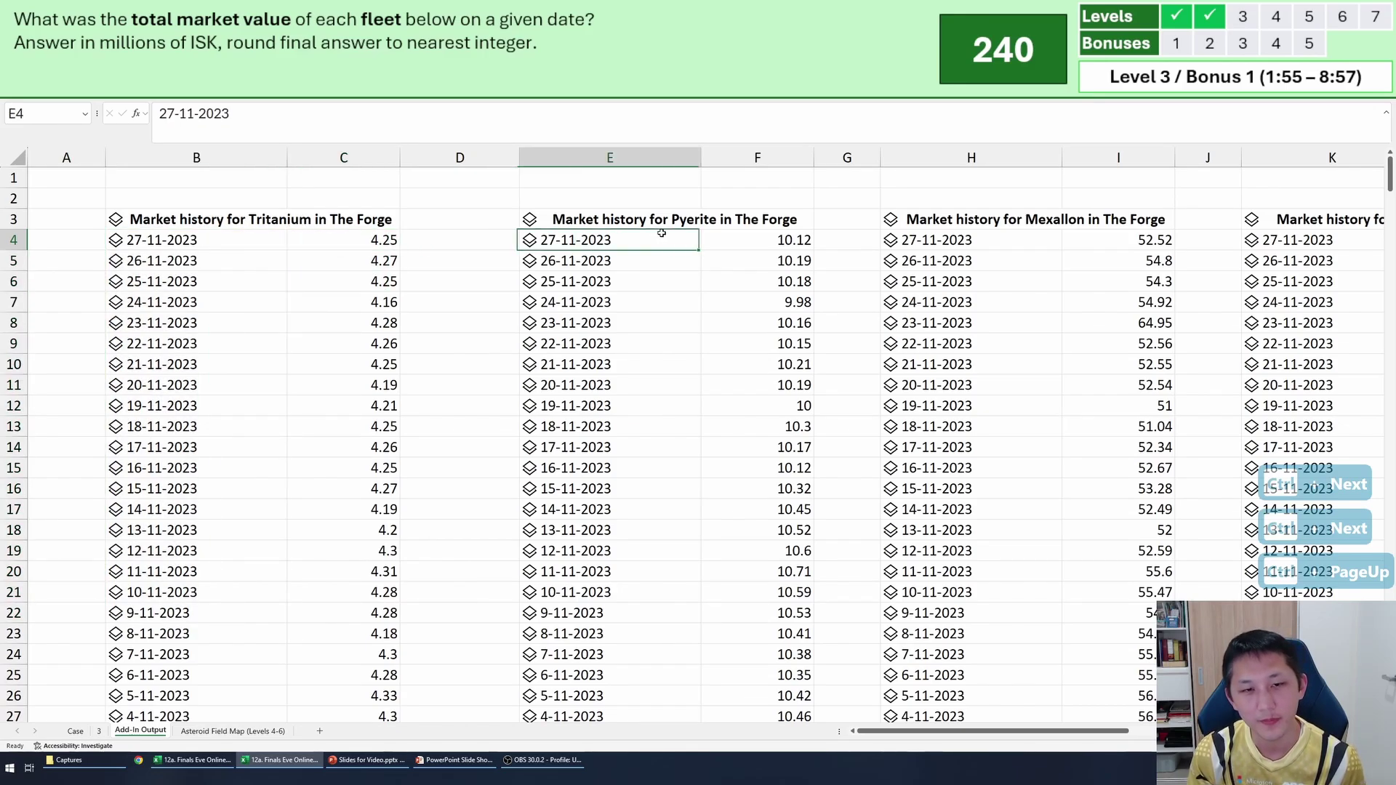
pyautogui.press('Right')
pyautogui.press('Right')
# Start an XLOOKUP in C1 of the Add-In Output sheet with sheet 3's date cell $C$2 as the lookup value.
pyautogui.click(176, 183)
pyautogui.press('Right')
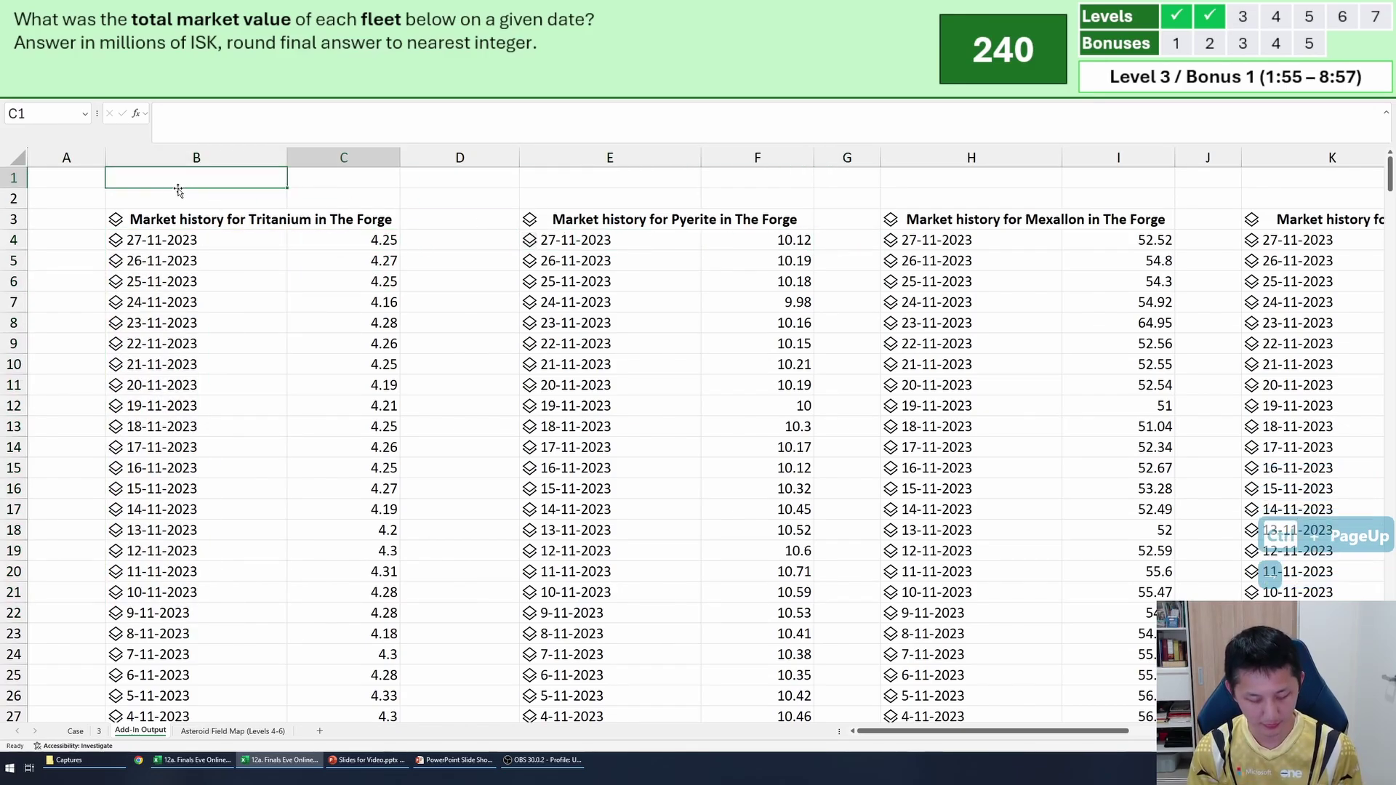
pyautogui.write('=xl')
pyautogui.press('Tab')
pyautogui.hotkey('ctrl', 'pageup')
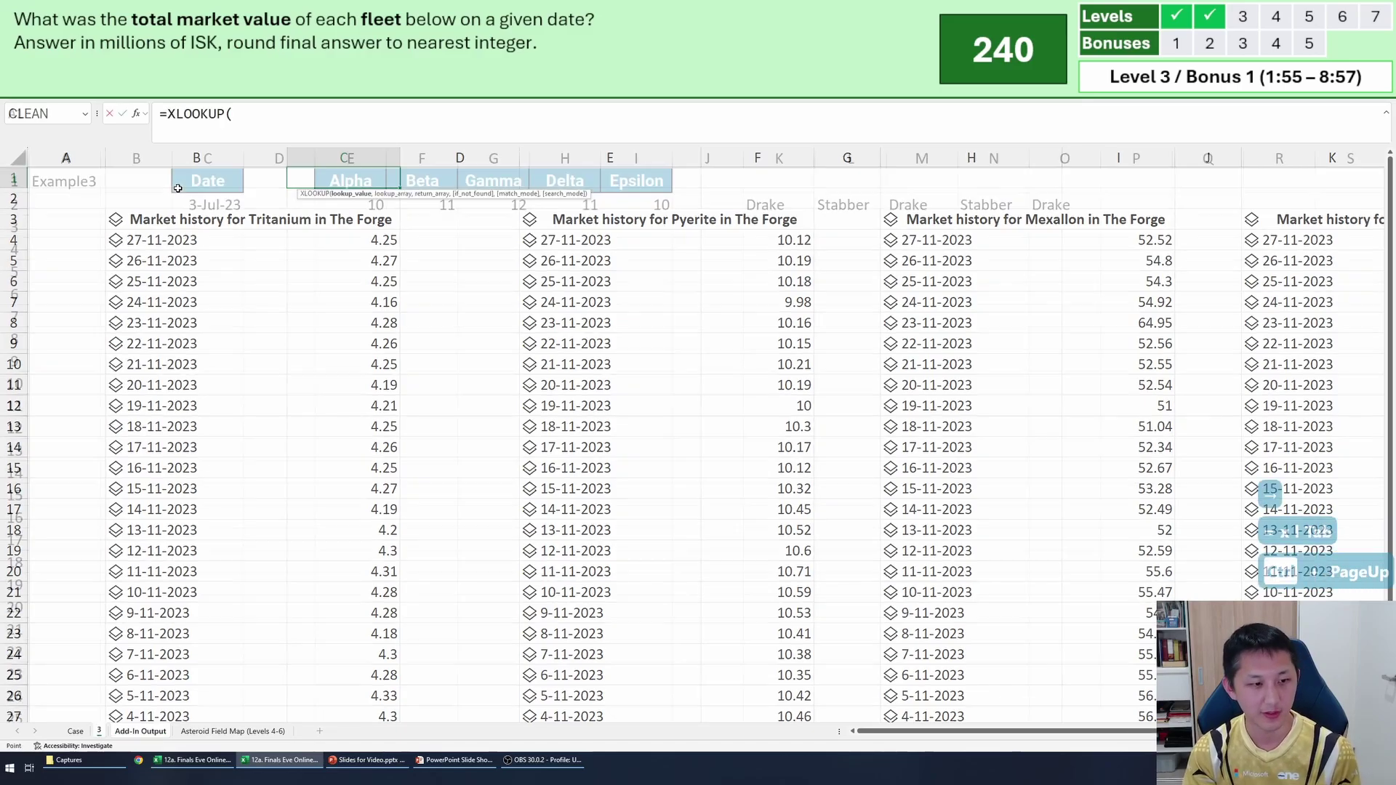
pyautogui.click(236, 204)
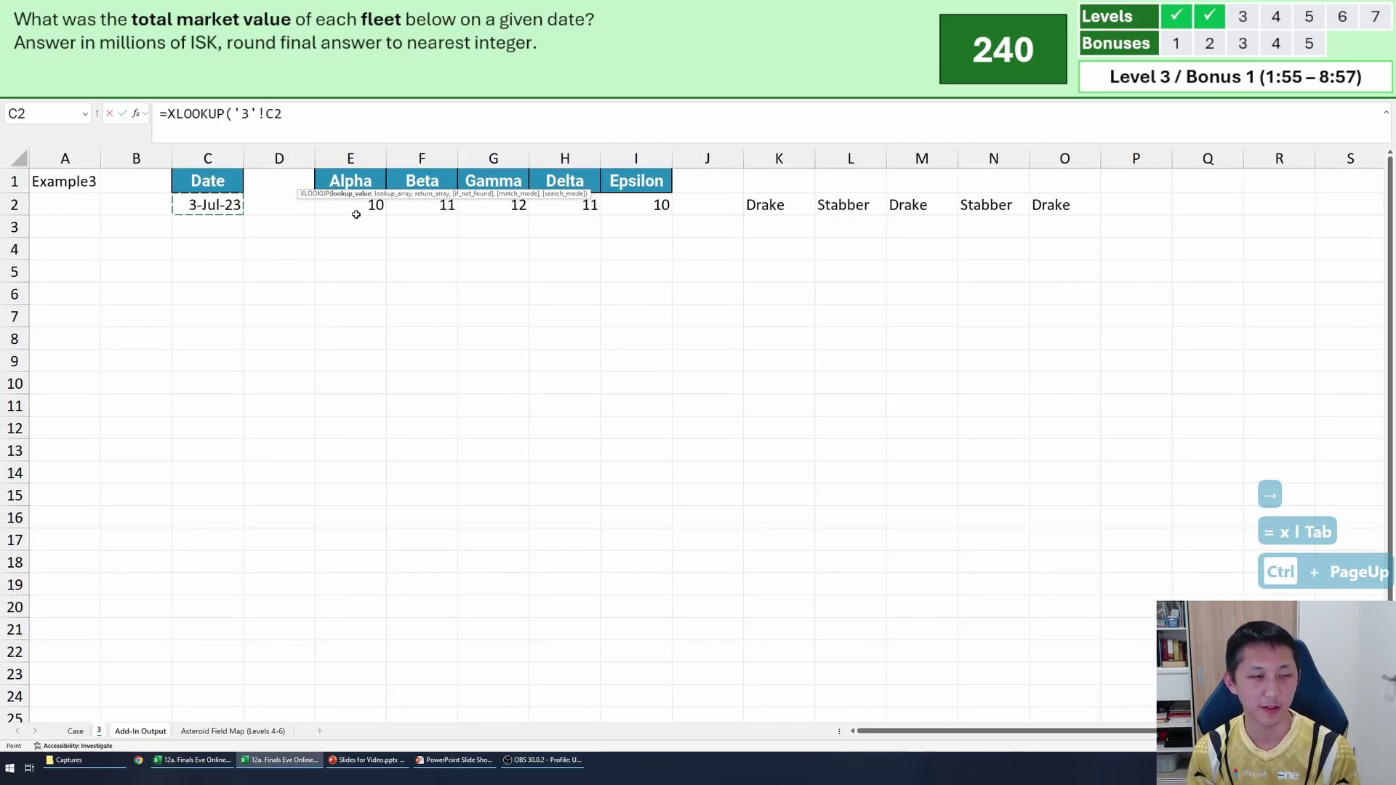
pyautogui.press('F4')
pyautogui.write(',')
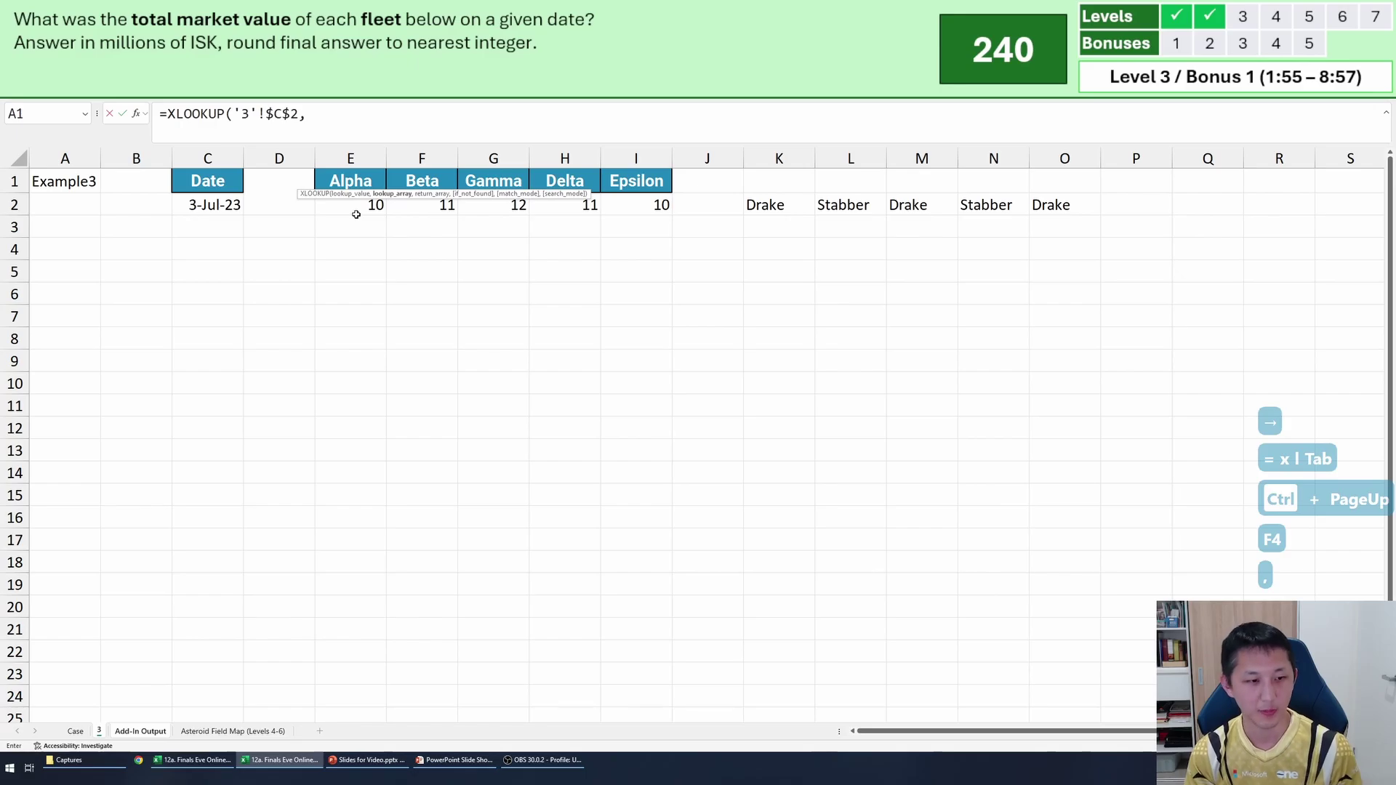
# Use the Tritanium dates B4:B424 on the Add-In Output sheet as the XLOOKUP's lookup array.
pyautogui.hotkey('ctrl', 'pagedown')
pyautogui.click(250, 240)
pyautogui.hotkey('ctrl', 'shift', 'Down')
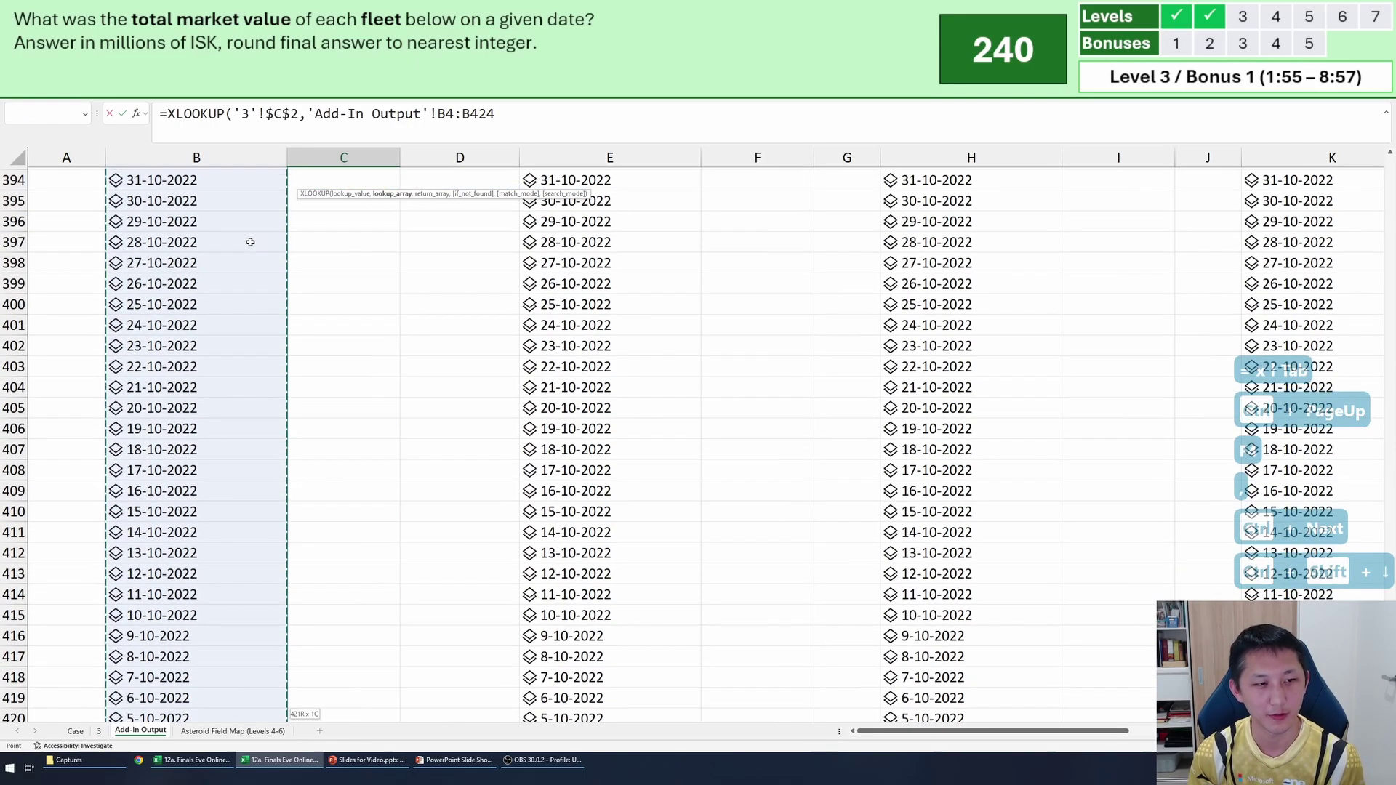
pyautogui.write(',')
# Complete the C1 XLOOKUP with the Tritanium prices C4:C424 as the return array.
pyautogui.press('Down')
pyautogui.press('Down')
pyautogui.press('Down')
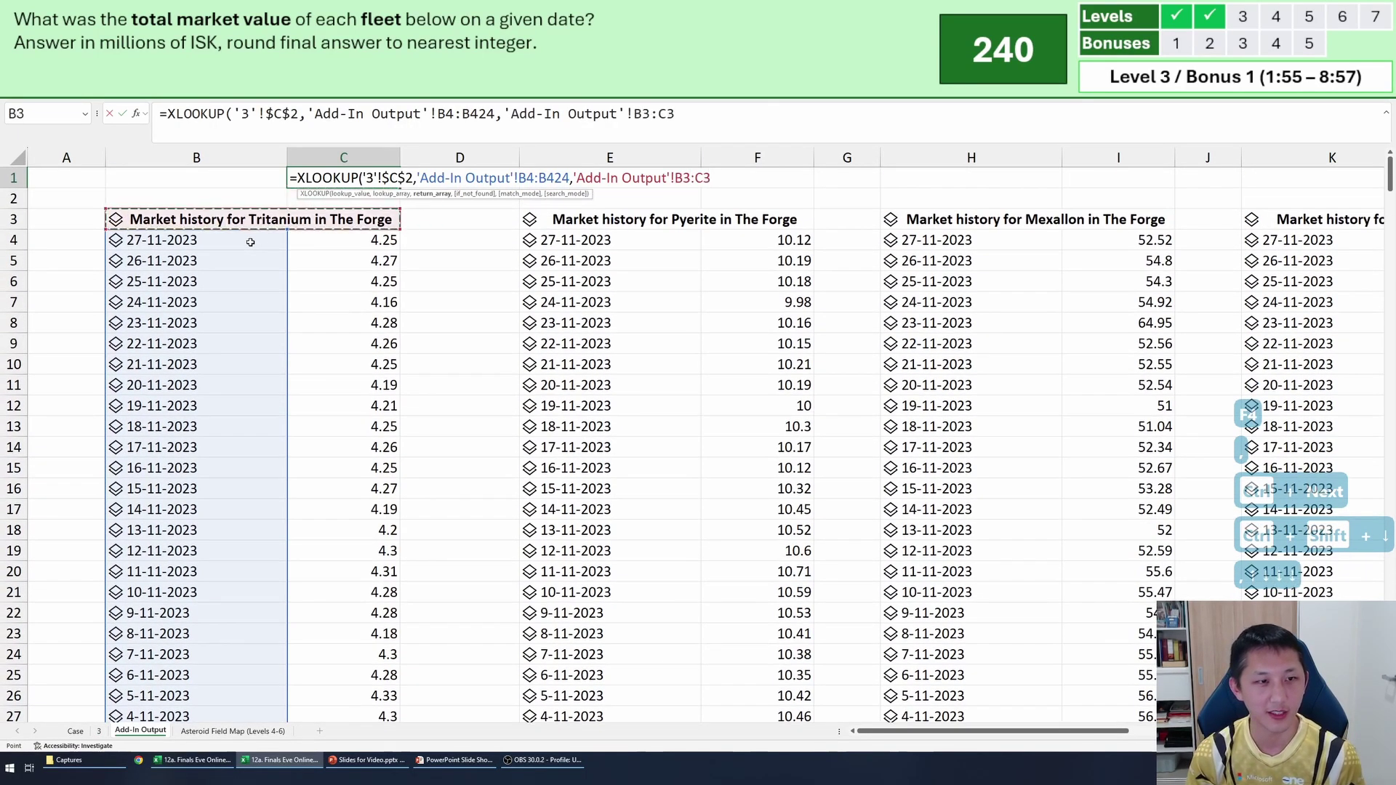
pyautogui.hotkey('ctrl', 'shift', 'Down')
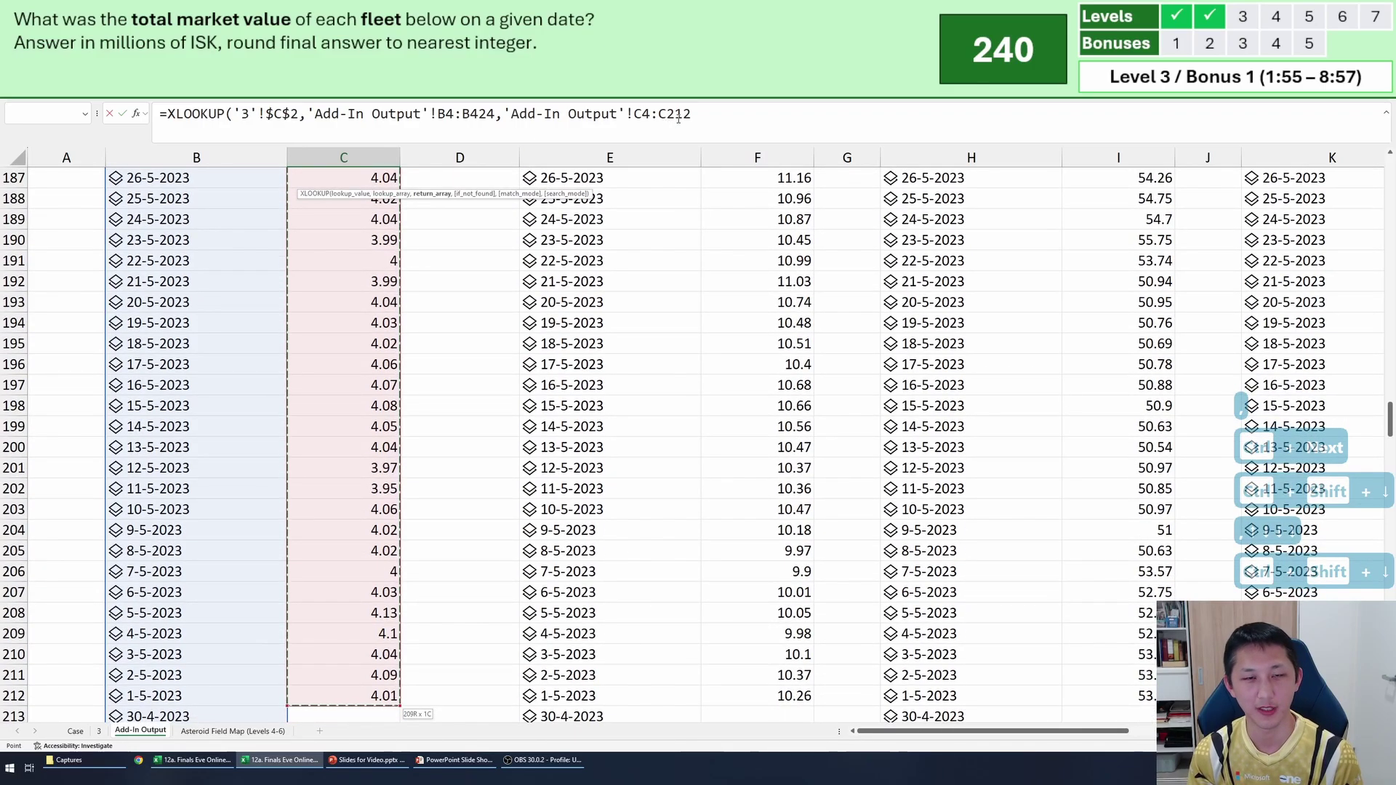
pyautogui.press('F4')
pyautogui.press('F4')
pyautogui.press('F4')
pyautogui.press('F4')
pyautogui.click(727, 118)
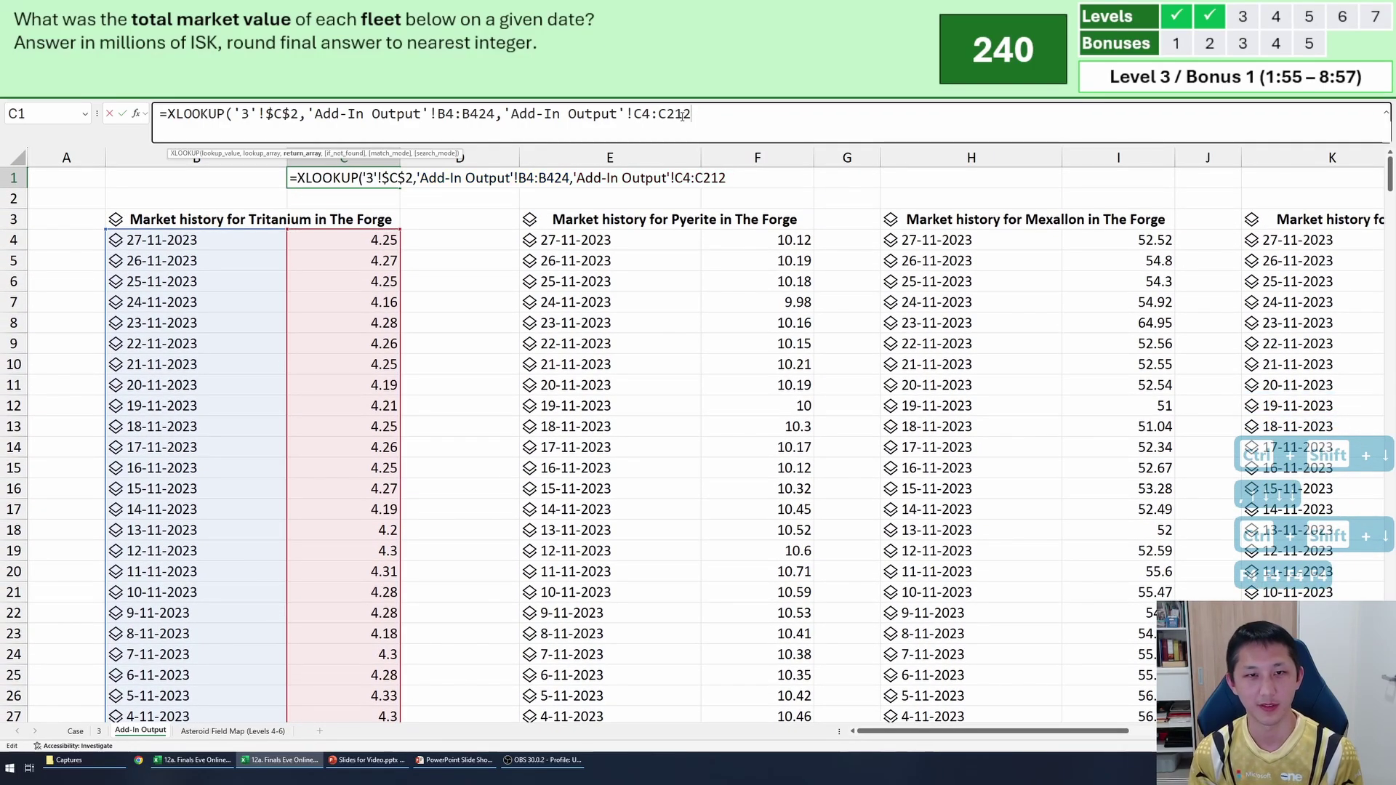
pyautogui.hotkey('shift', 'Left')
pyautogui.hotkey('shift', 'Left')
pyautogui.hotkey('shift', 'Left')
pyautogui.write(')')
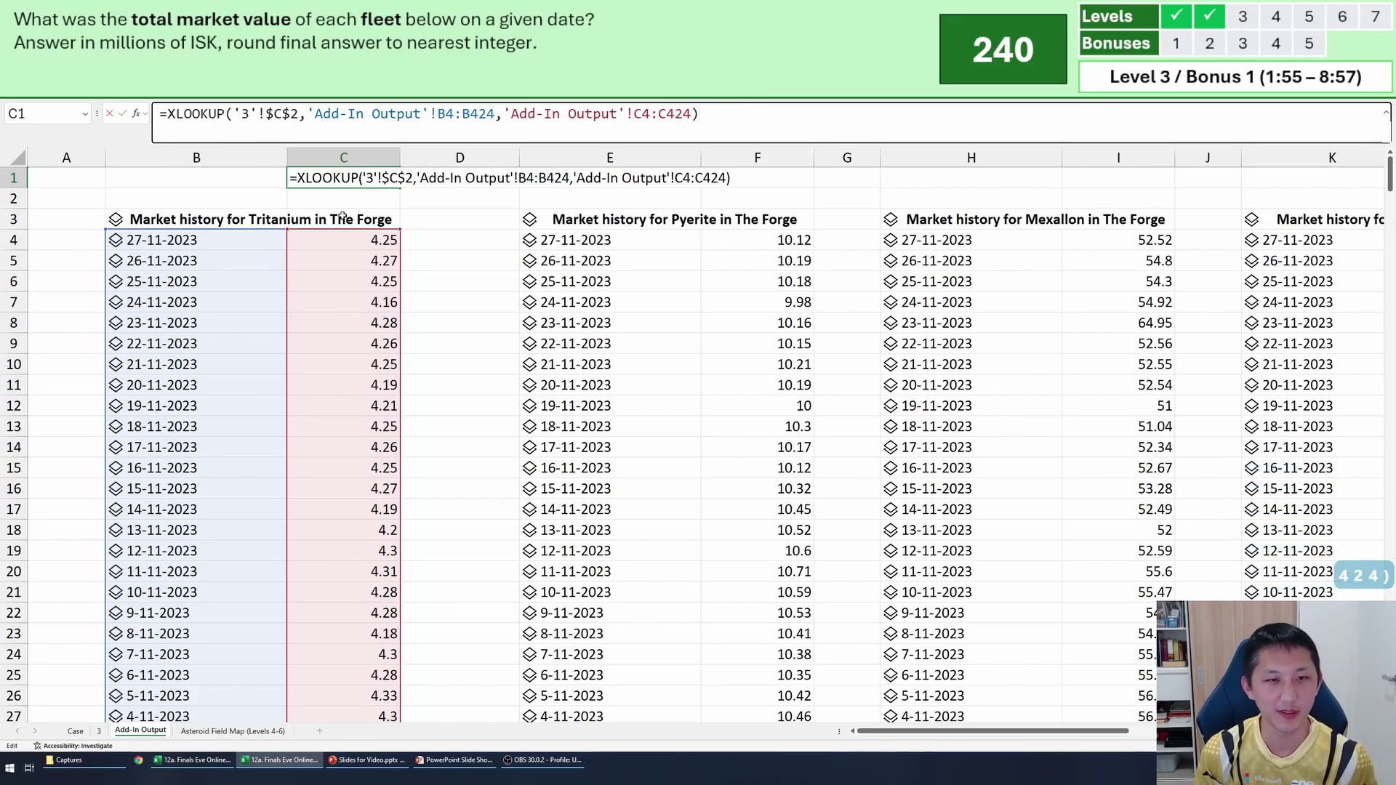
pyautogui.press('Return')
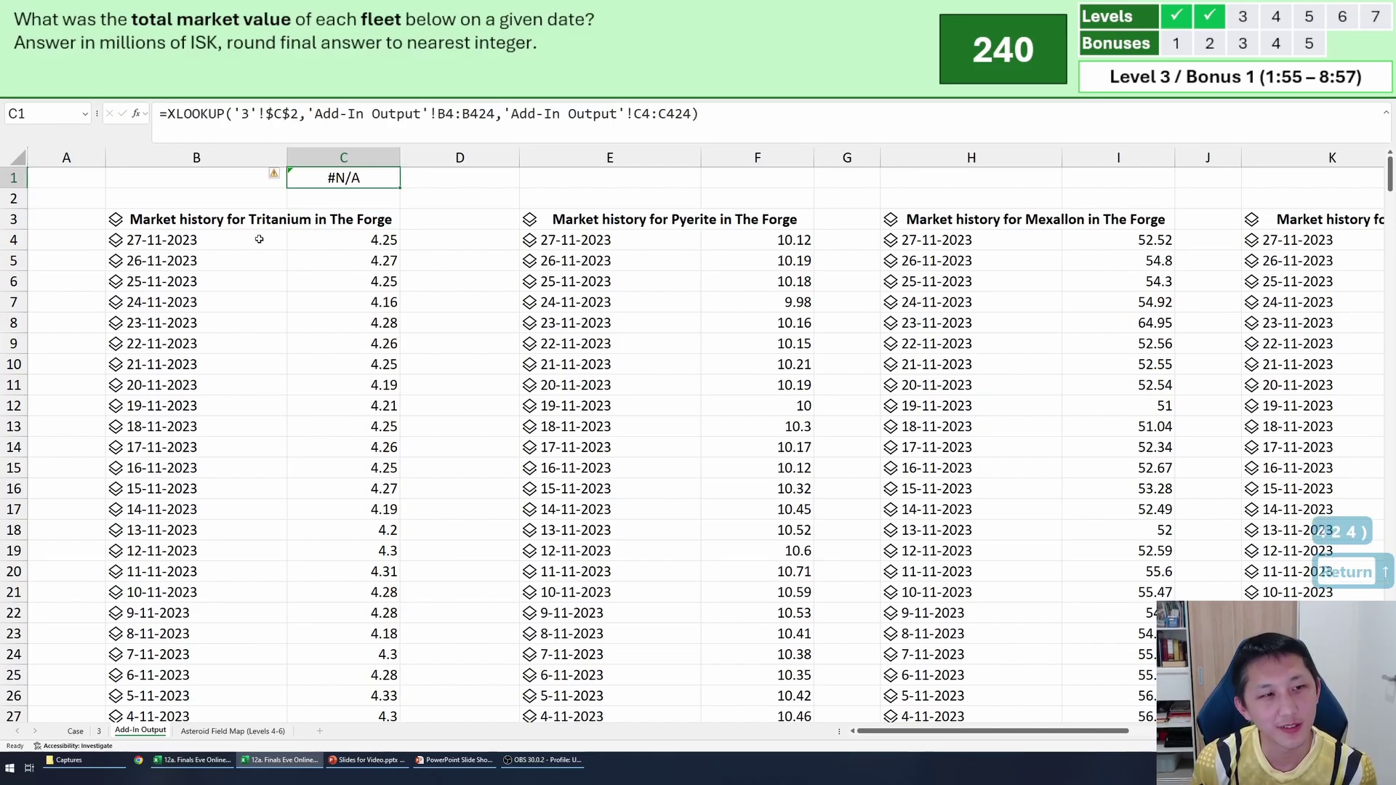
# Copy the Tritanium dates B4:B14 into column A starting at A4.
pyautogui.moveTo(259, 240); pyautogui.dragTo(263, 447)
pyautogui.hotkey('ctrl', 'c')
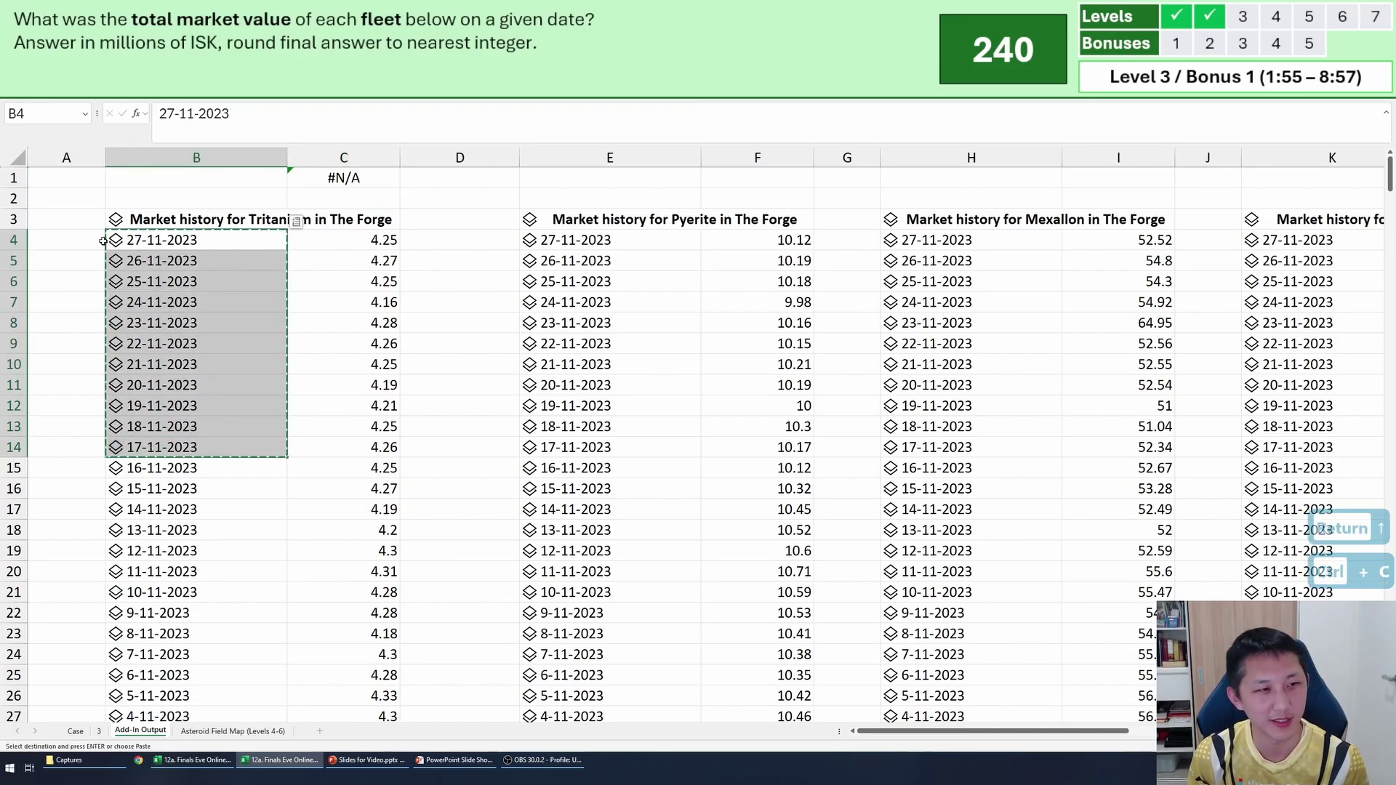
pyautogui.click(103, 240)
pyautogui.hotkey('ctrl', 'v')
pyautogui.press('Up')
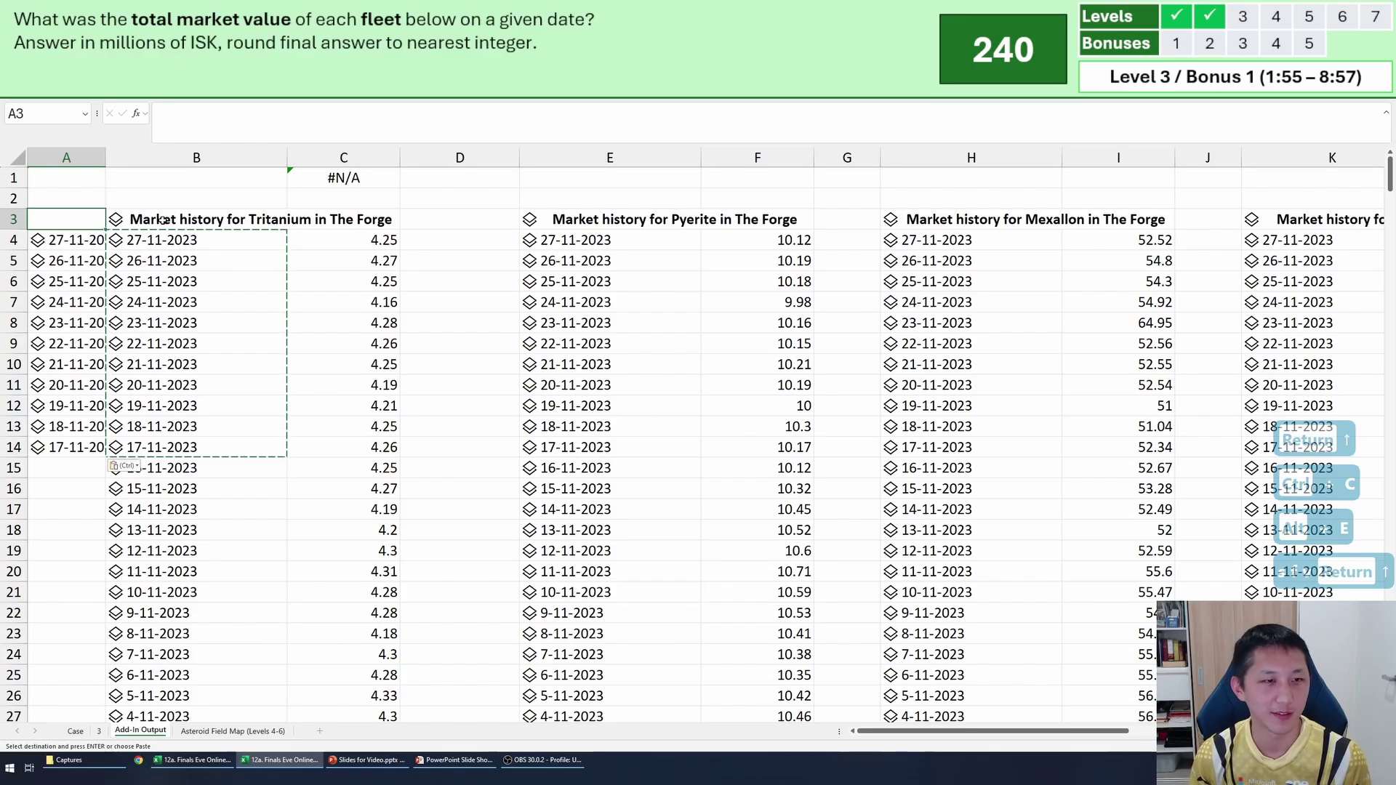
# Copy the whole Tritanium date list B4:B424 and paste it as values into column A starting at A4.
pyautogui.click(169, 245)
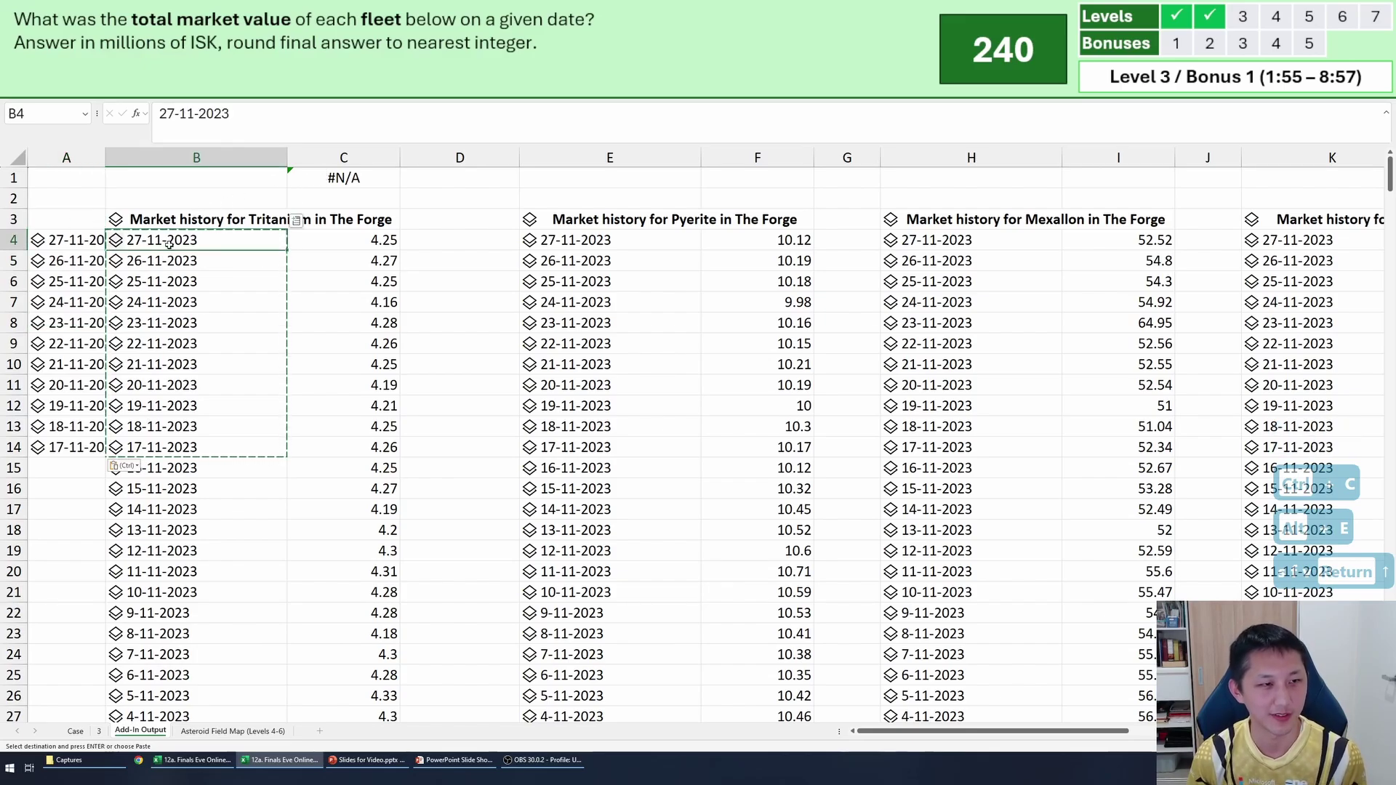
pyautogui.hotkey('ctrl', 'shift', 'Down')
pyautogui.hotkey('ctrl', 'c')
pyautogui.press('Left')
pyautogui.hotkey('alt', 'e')
pyautogui.press('s')
pyautogui.press('v')
pyautogui.press('Return')
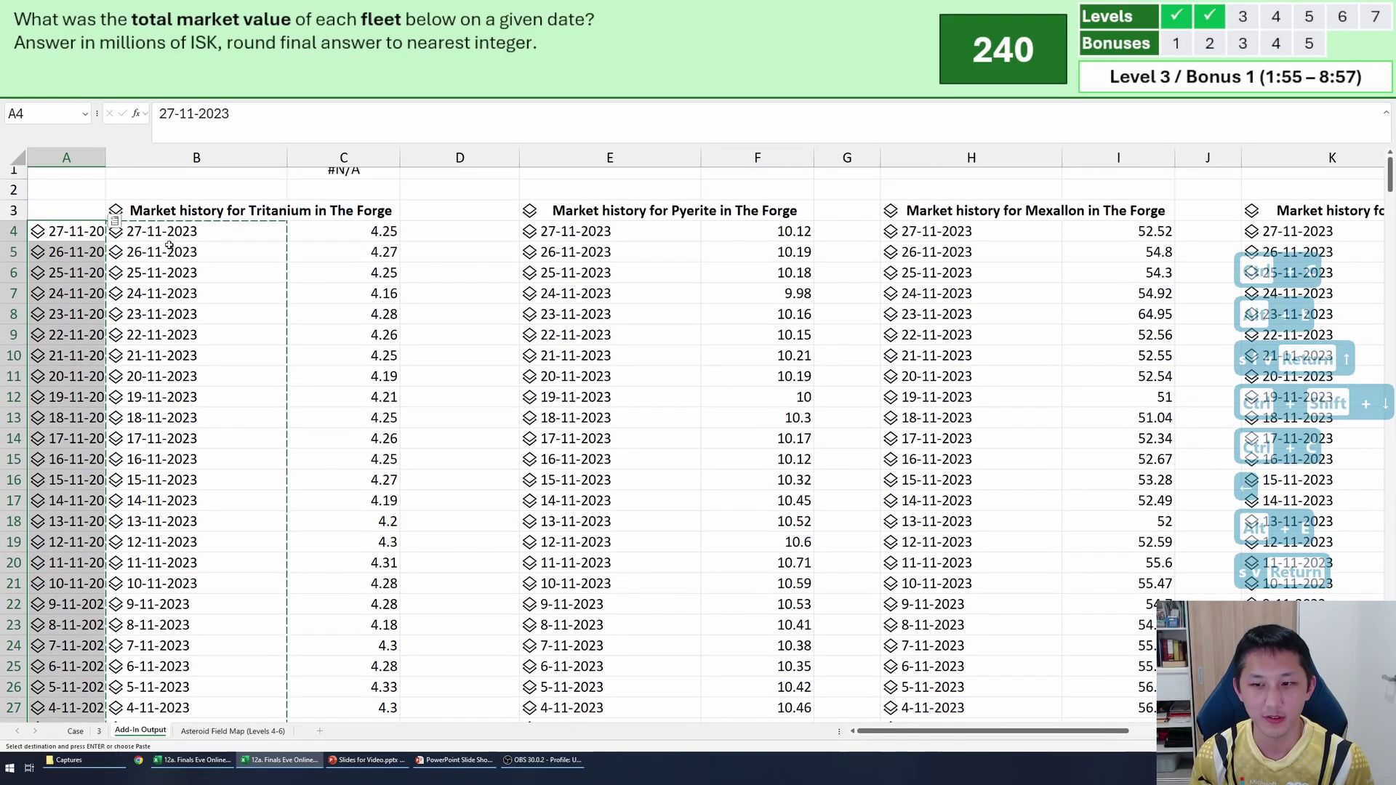
# Inspect the ranges referenced by the C1 XLOOKUP and the content of date cell B4.
pyautogui.scroll(1, 169, 244)
pyautogui.doubleClick(302, 178)
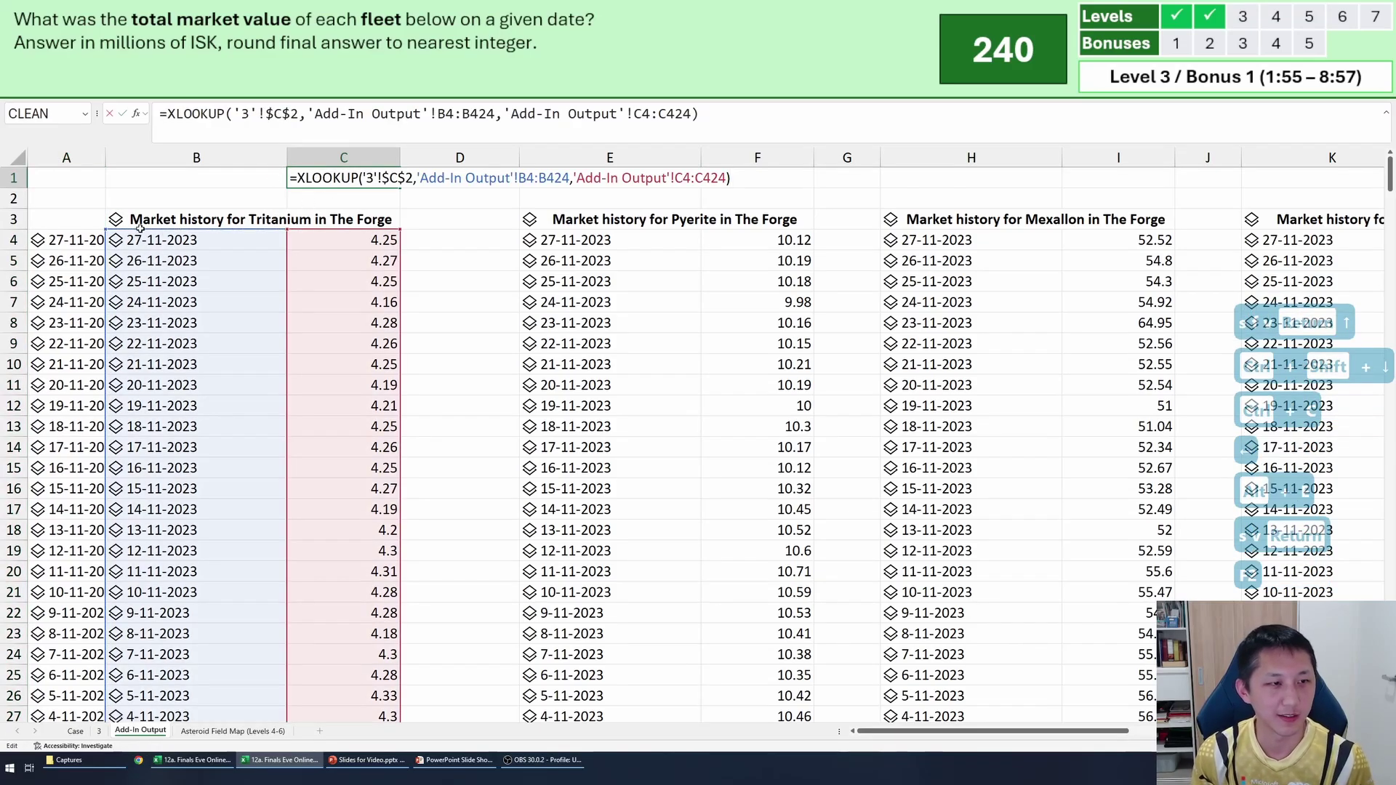
pyautogui.press('Return')
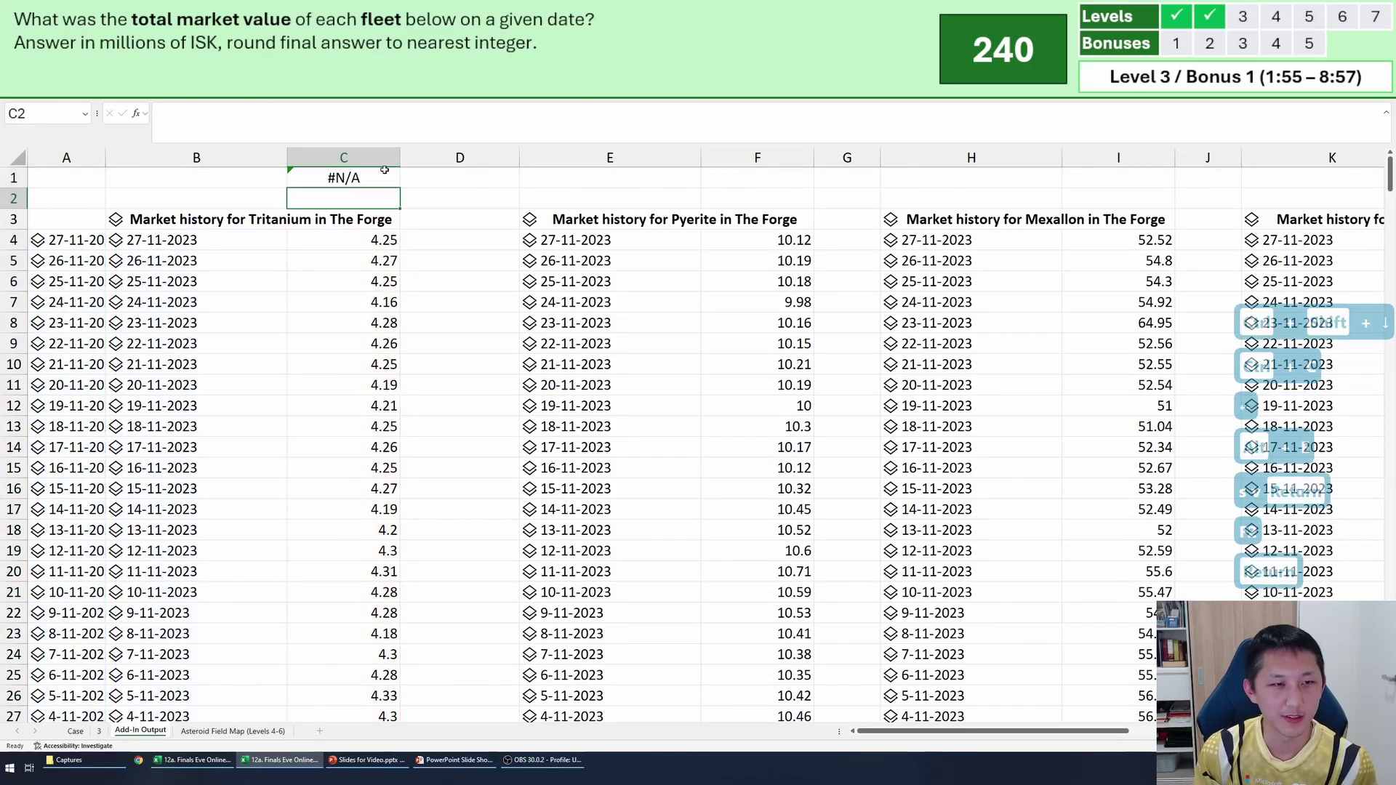
pyautogui.hotkey('ctrl', 'z')
pyautogui.click(193, 240)
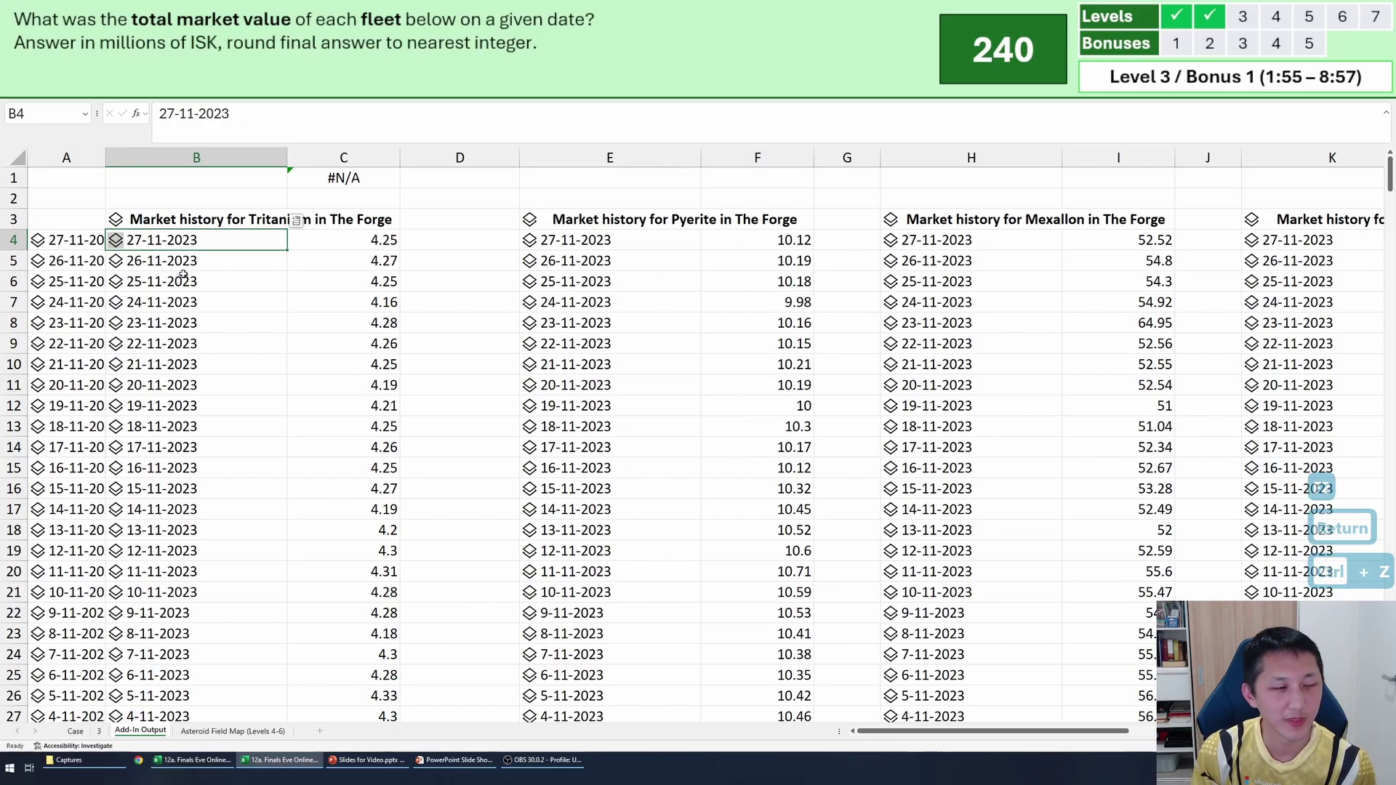
# Replace the lookup value in the C1 XLOOKUP with the text "27-11-2023".
pyautogui.click(344, 178)
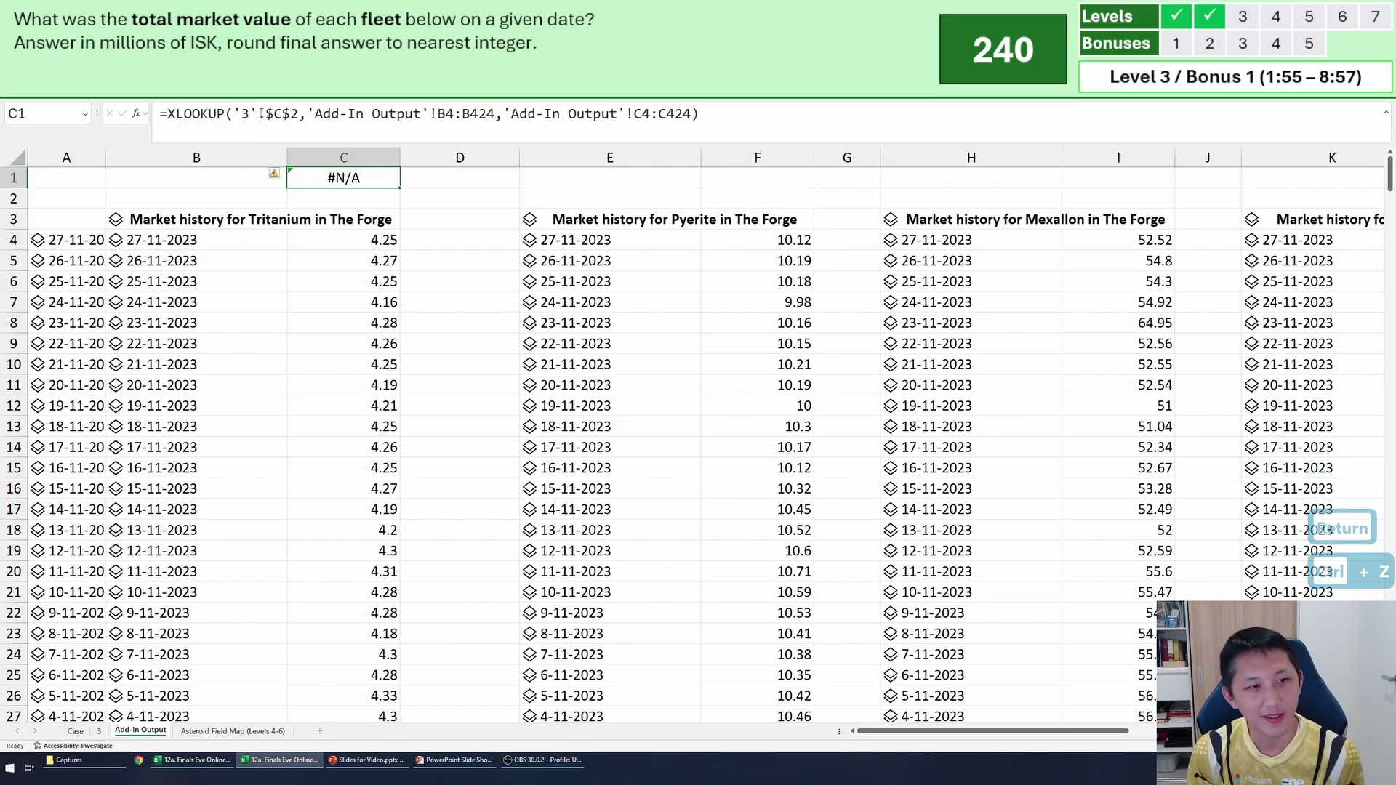
pyautogui.moveTo(234, 114); pyautogui.dragTo(298, 114)
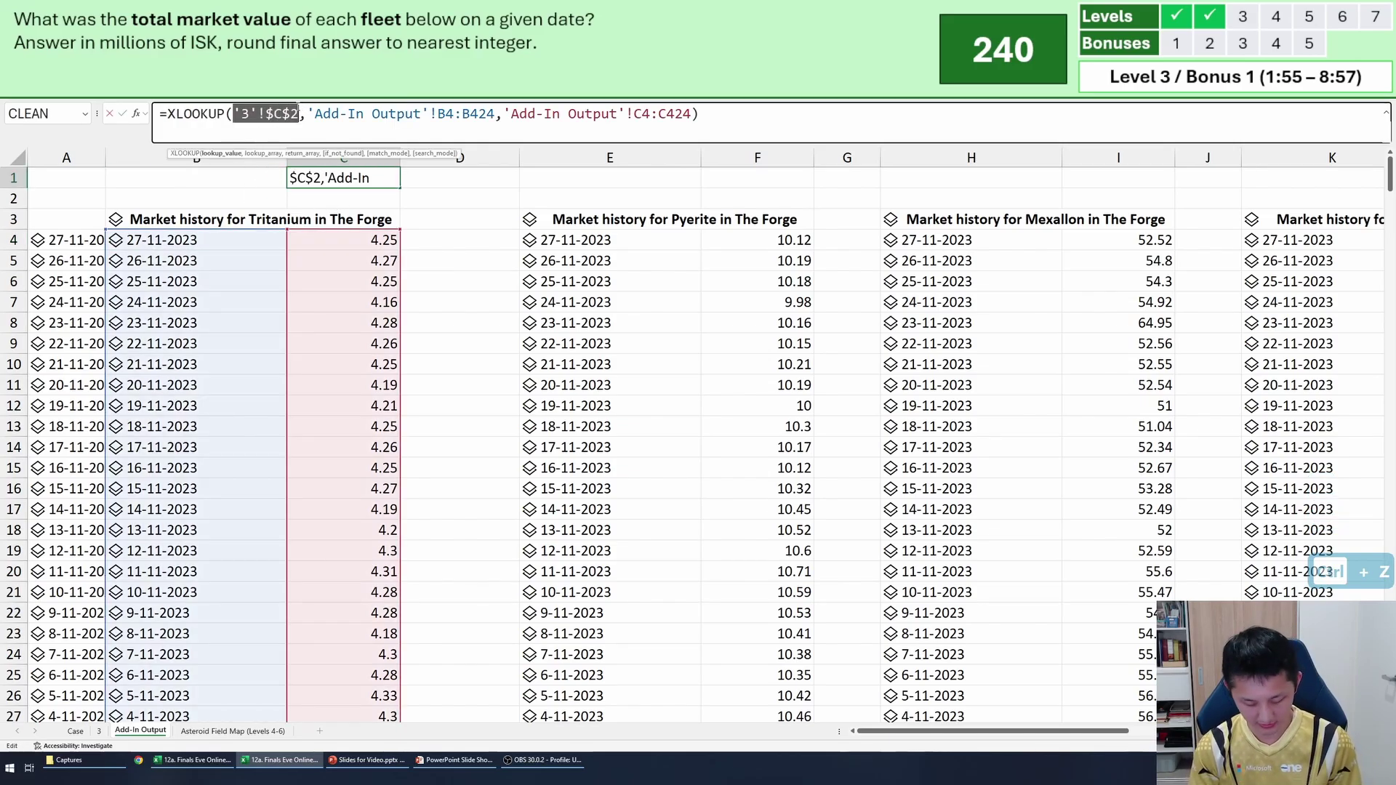
pyautogui.write('"22')
pyautogui.press('BackSpace')
pyautogui.write('7-1')
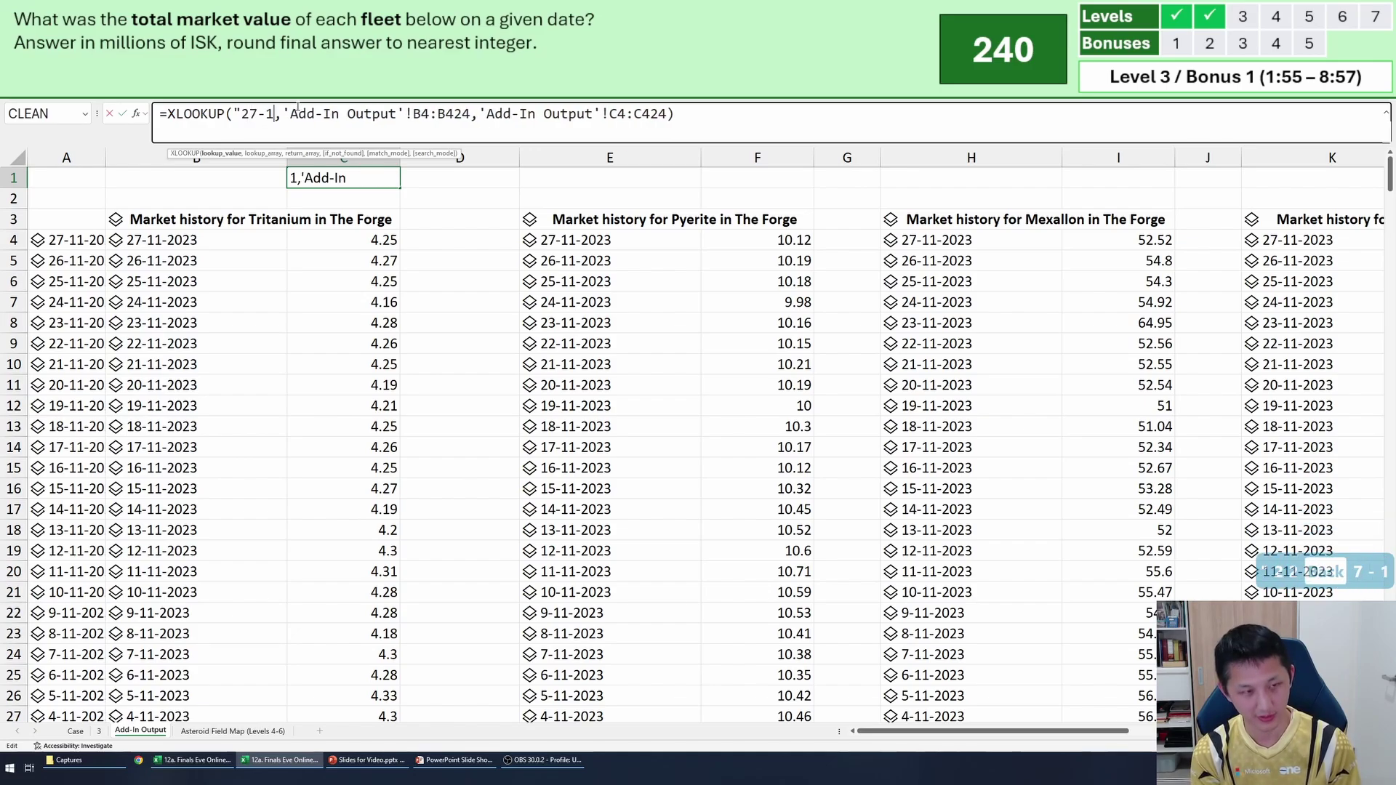
pyautogui.write('1-2023"')
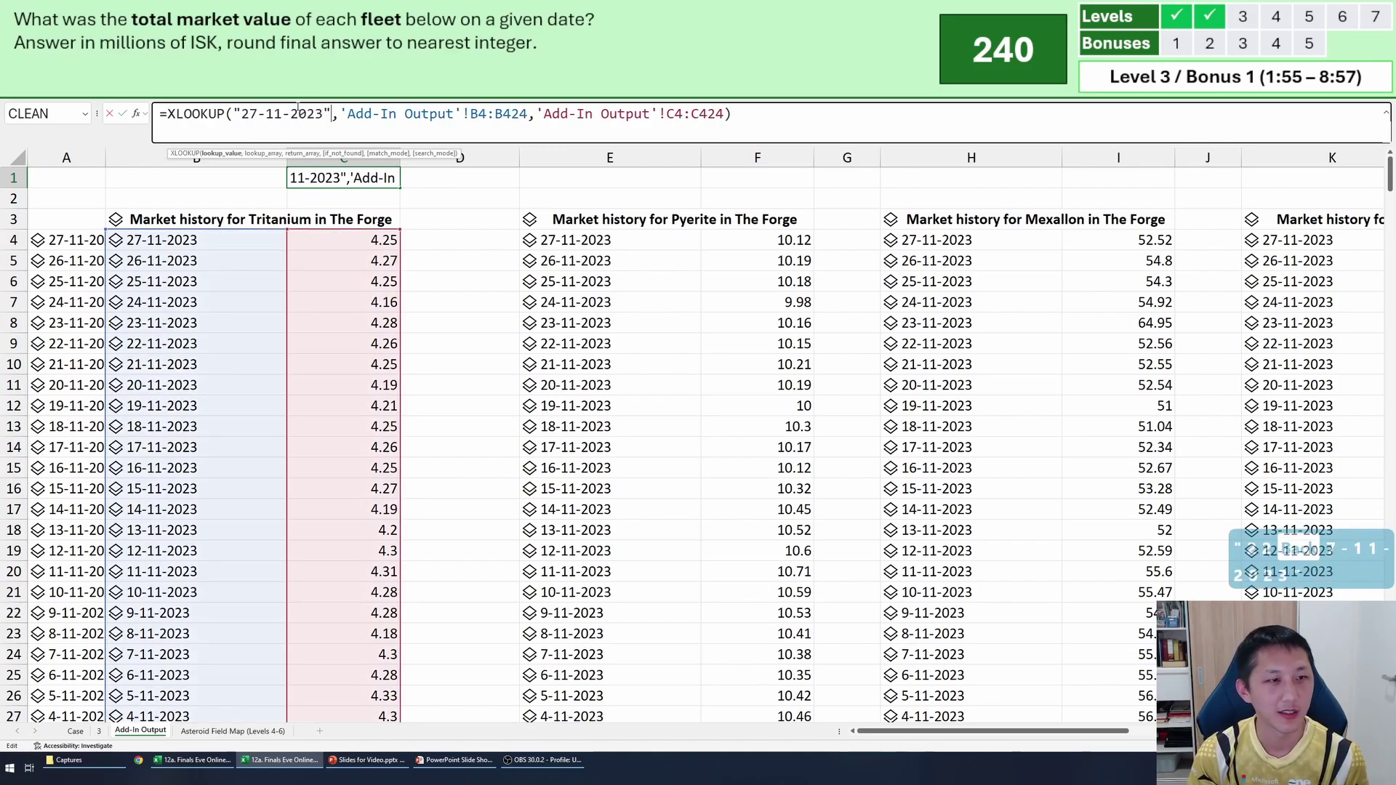
pyautogui.press('Return')
pyautogui.click(91, 232)
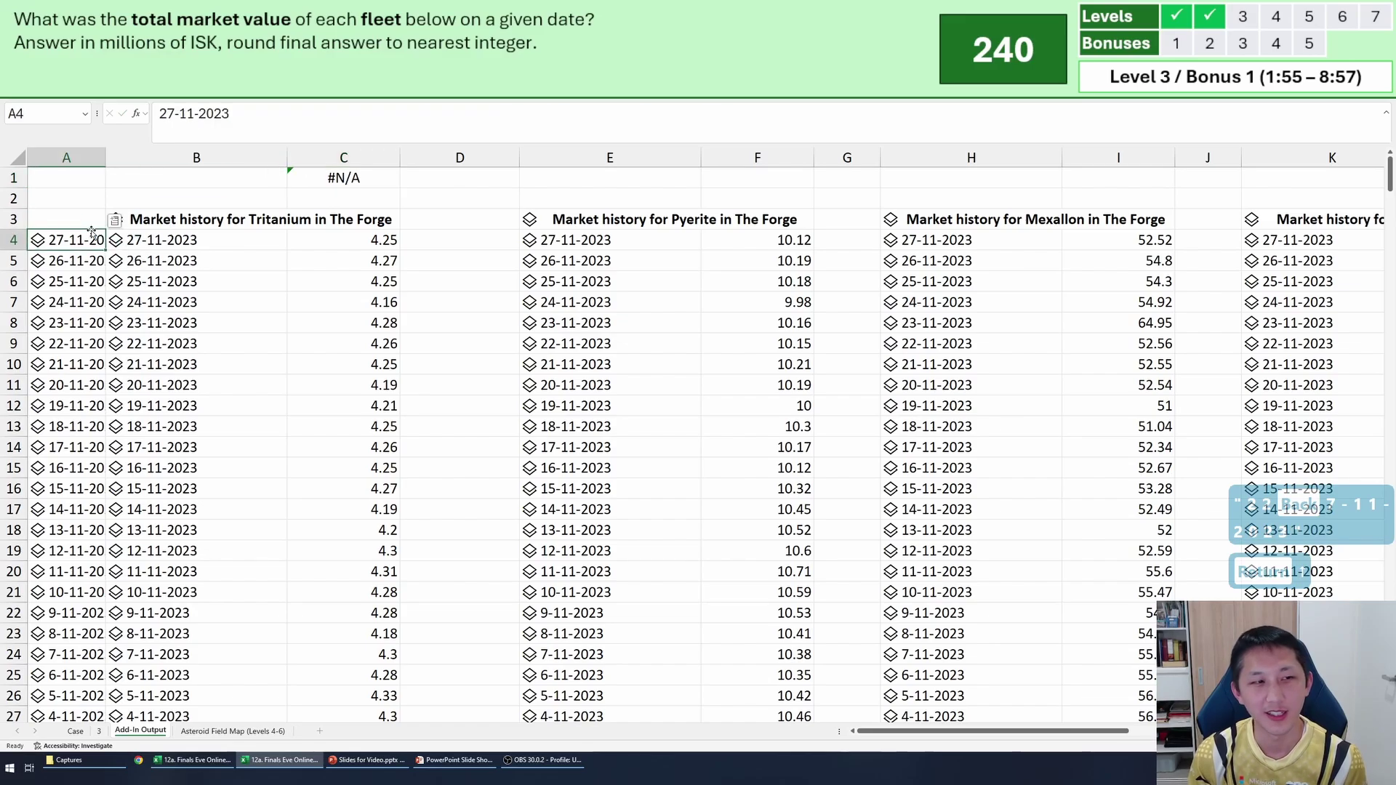
pyautogui.click(368, 182)
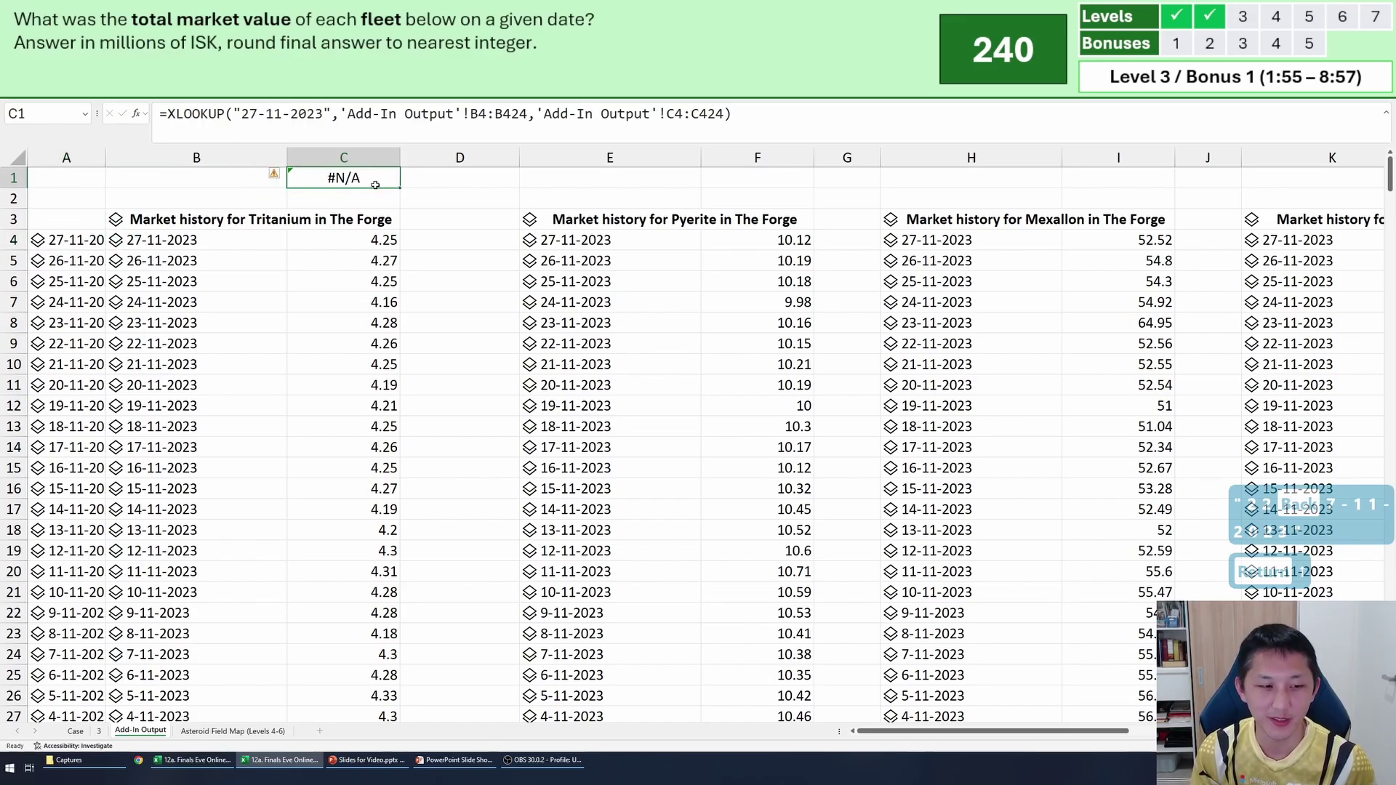
pyautogui.press('Return')
pyautogui.press('Up')
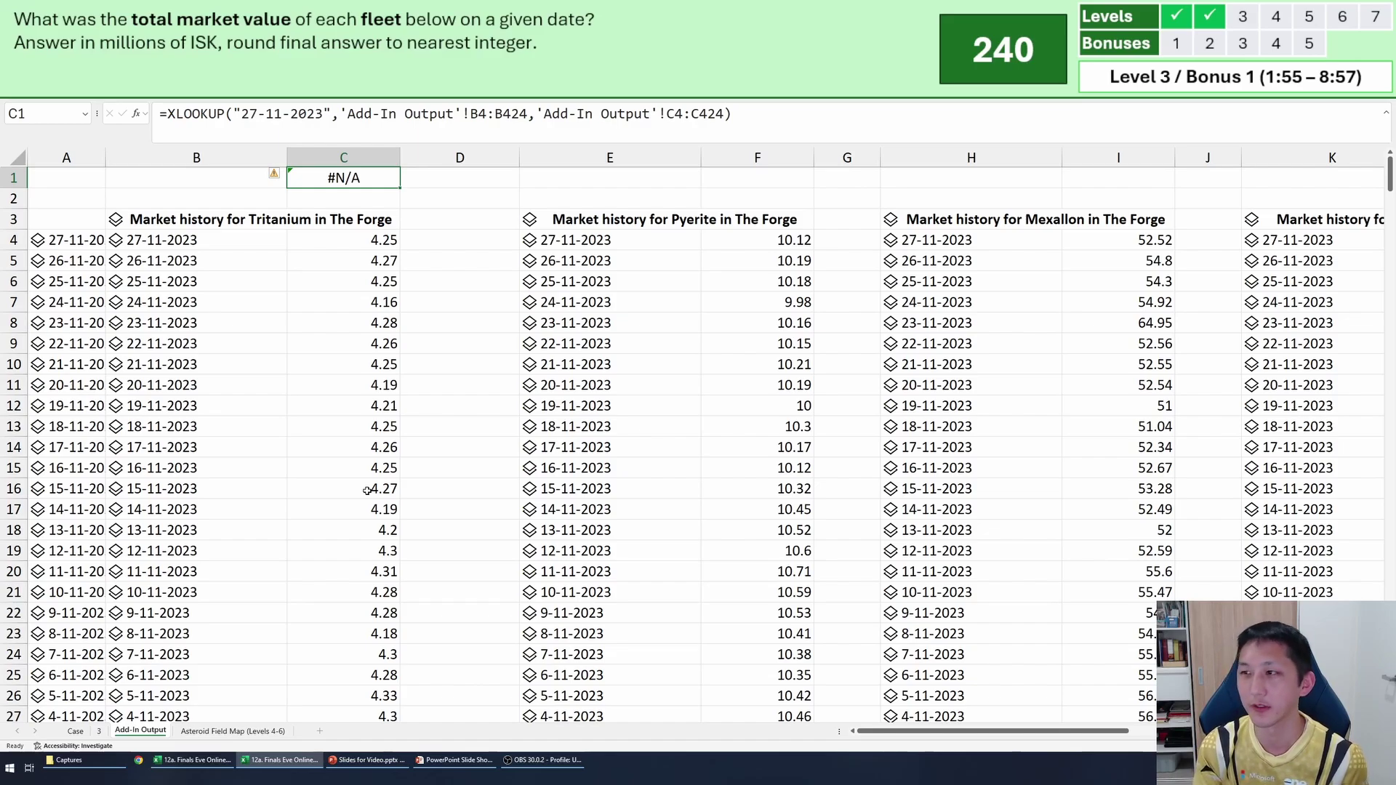
# Clear the Bonus 1 answer formula from E52 on the Case sheet.
pyautogui.click(75, 732)
pyautogui.scroll(20, 506, 491)
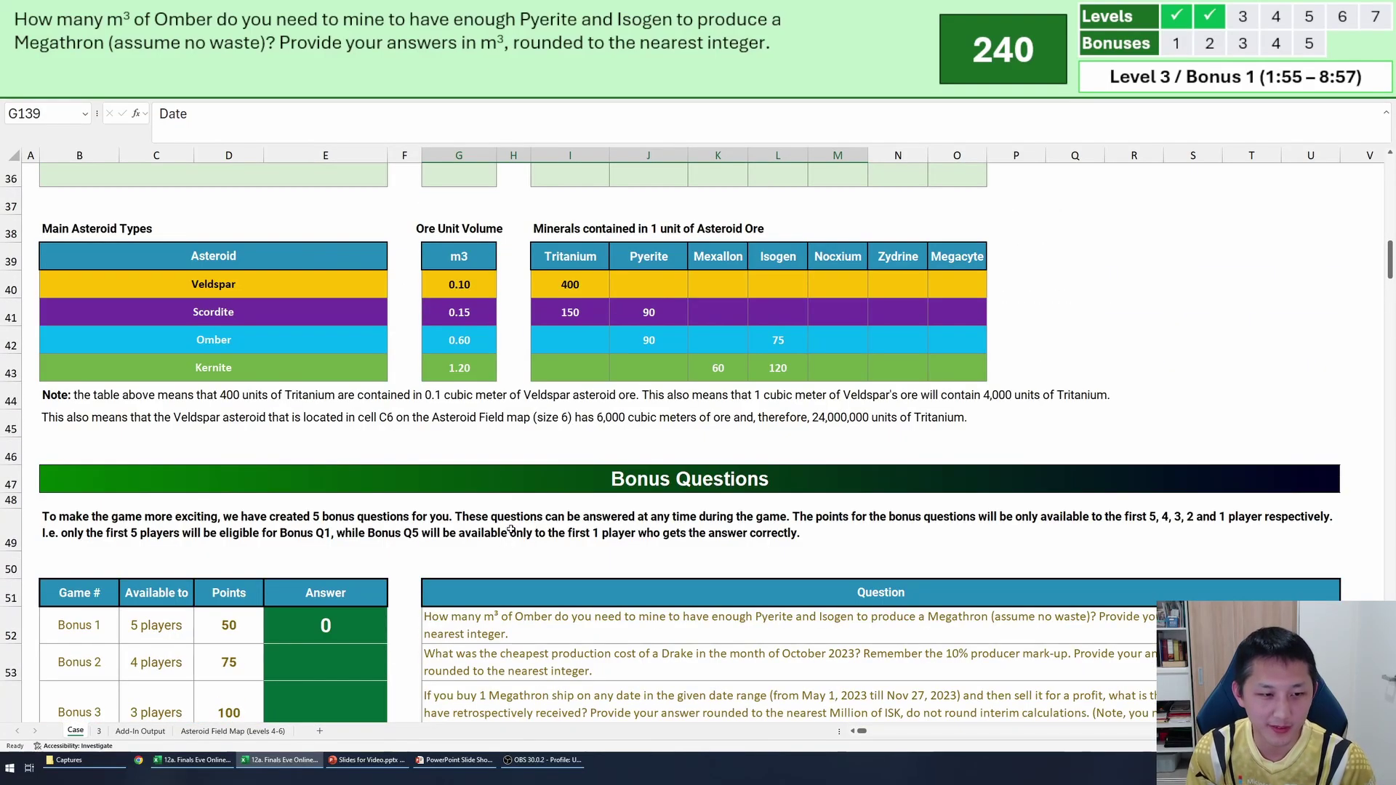
pyautogui.click(348, 635)
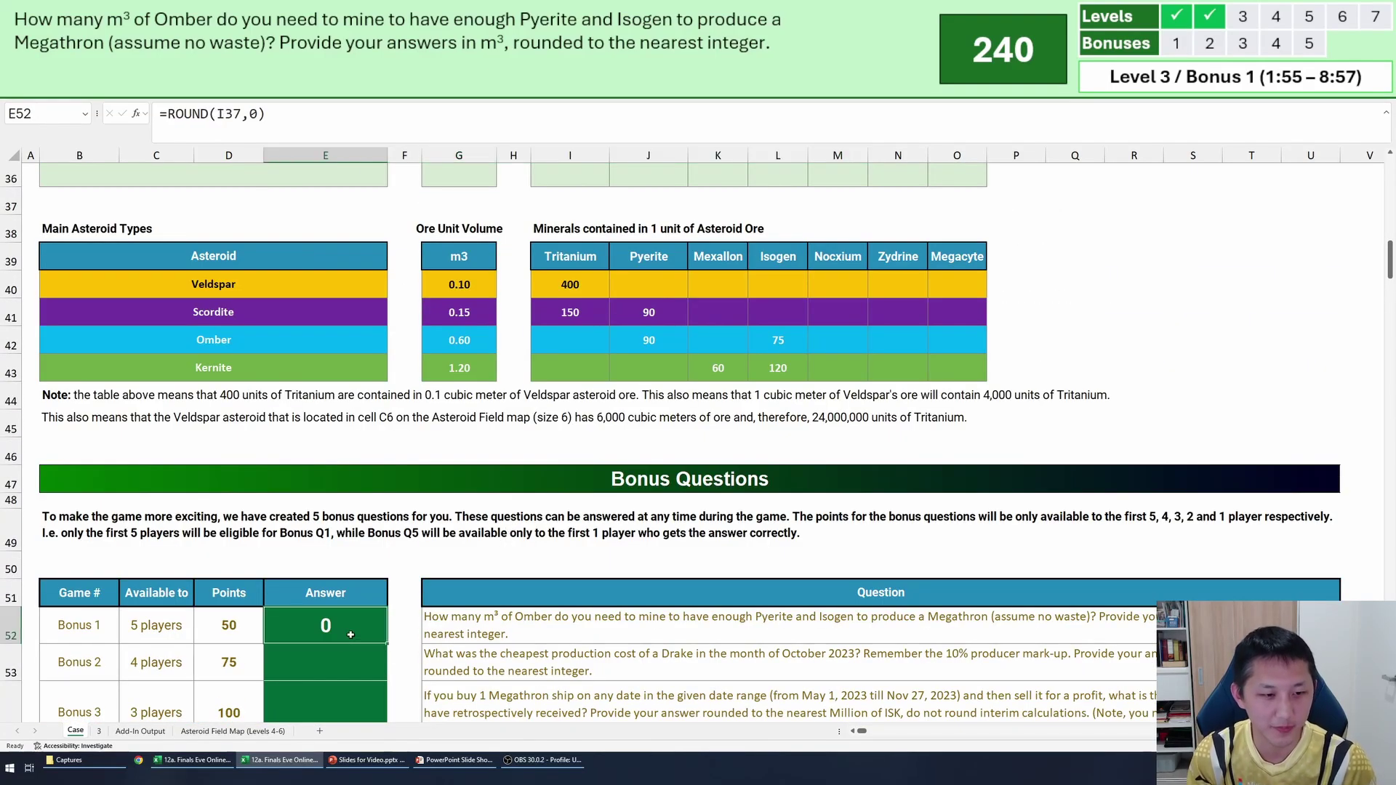
pyautogui.press('Delete')
pyautogui.press('Down')
# Review the Megathron and Omber mineral rows against the Bonus 1 question and select answer cell E52.
pyautogui.scroll(3, 348, 635)
pyautogui.scroll(-2, 423, 617)
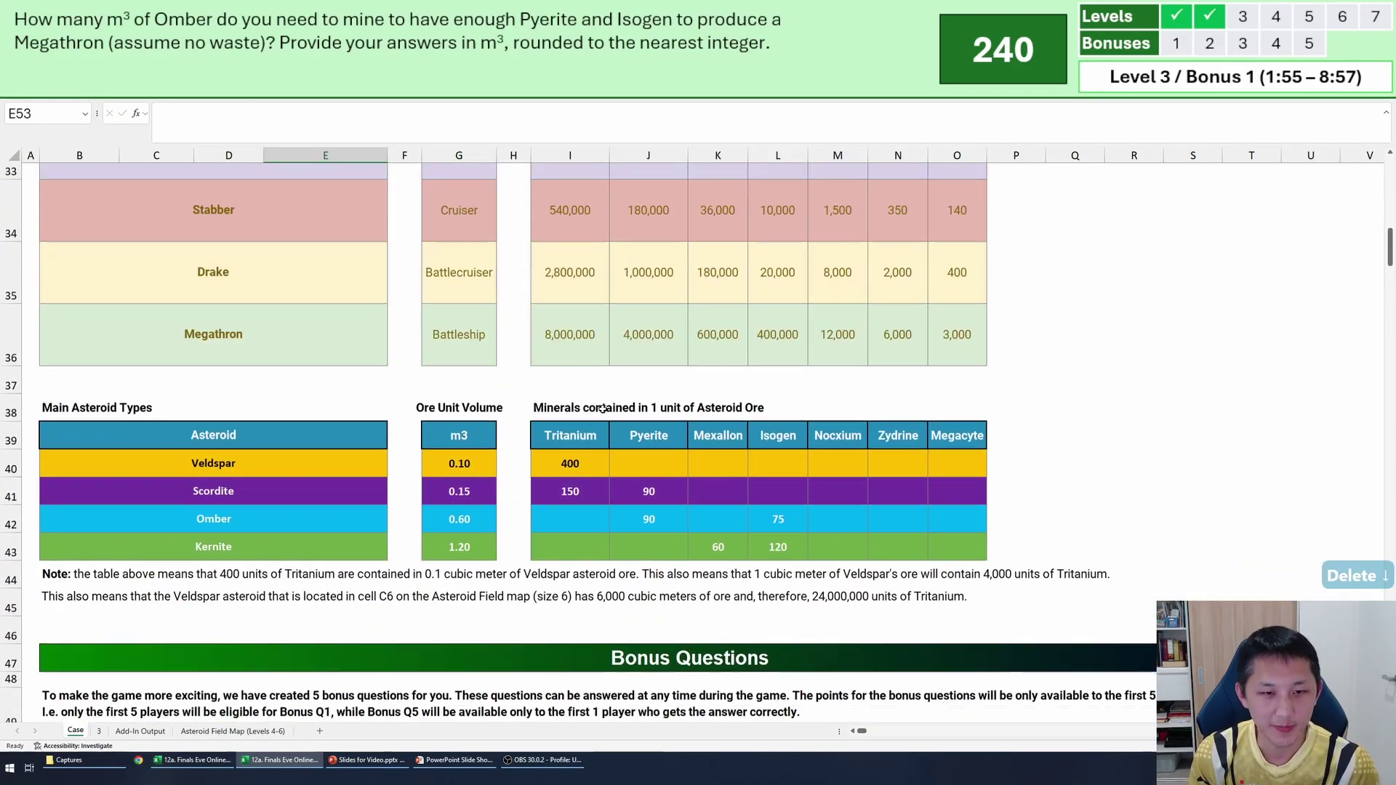
pyautogui.click(408, 663)
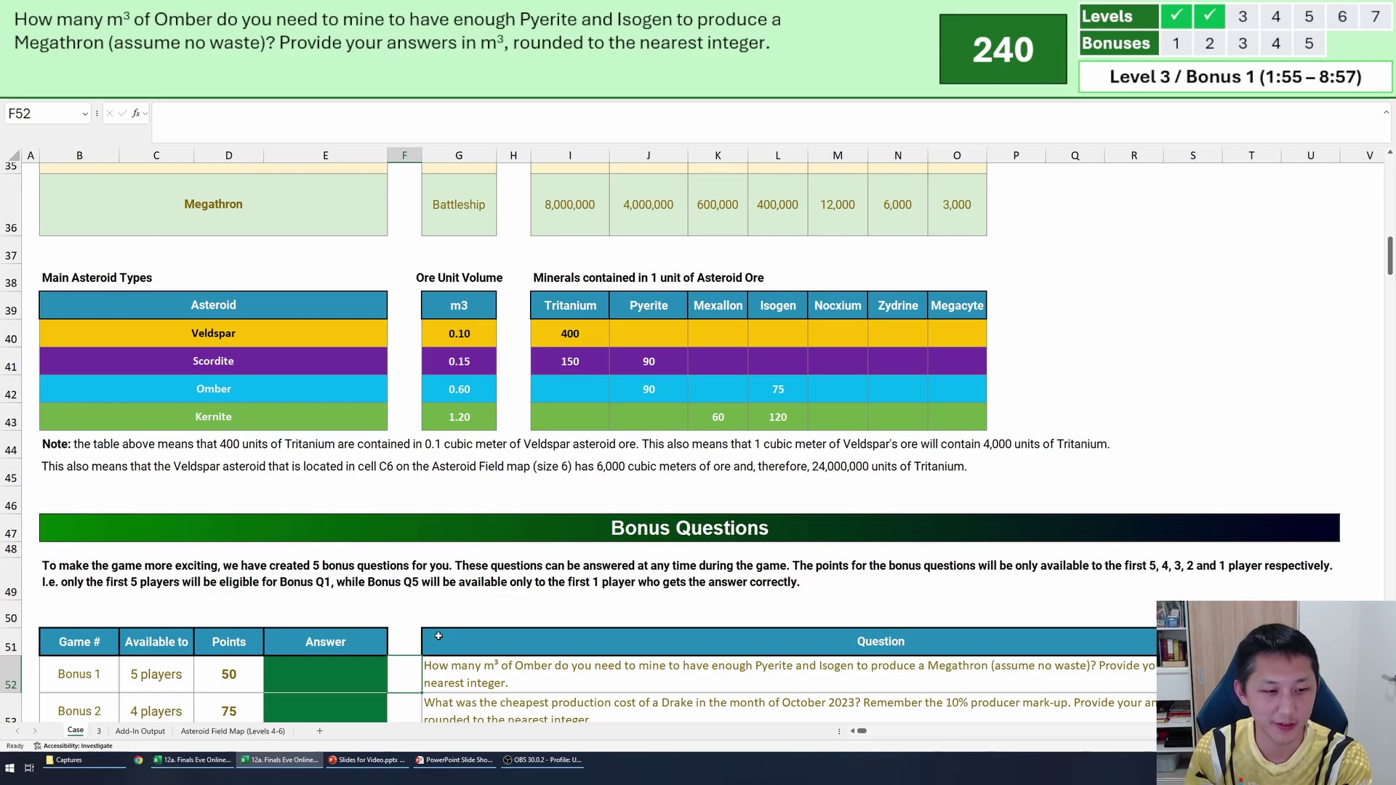
pyautogui.click(333, 668)
pyautogui.scroll(-1, 520, 644)
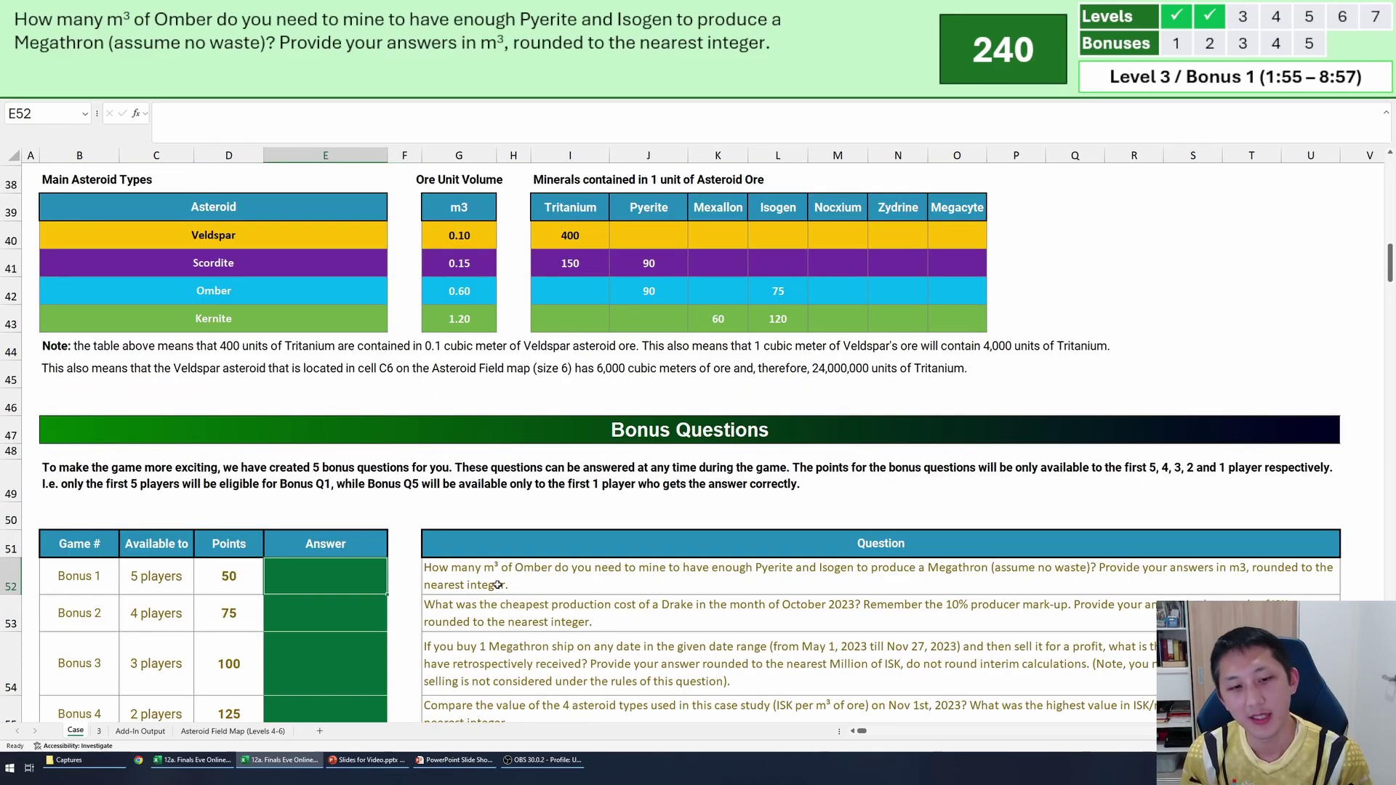
# Compare the Pyerite and Isogen figures in the Omber row with those in the Megathron row for the Bonus 1 question.
pyautogui.scroll(-1, 509, 560)
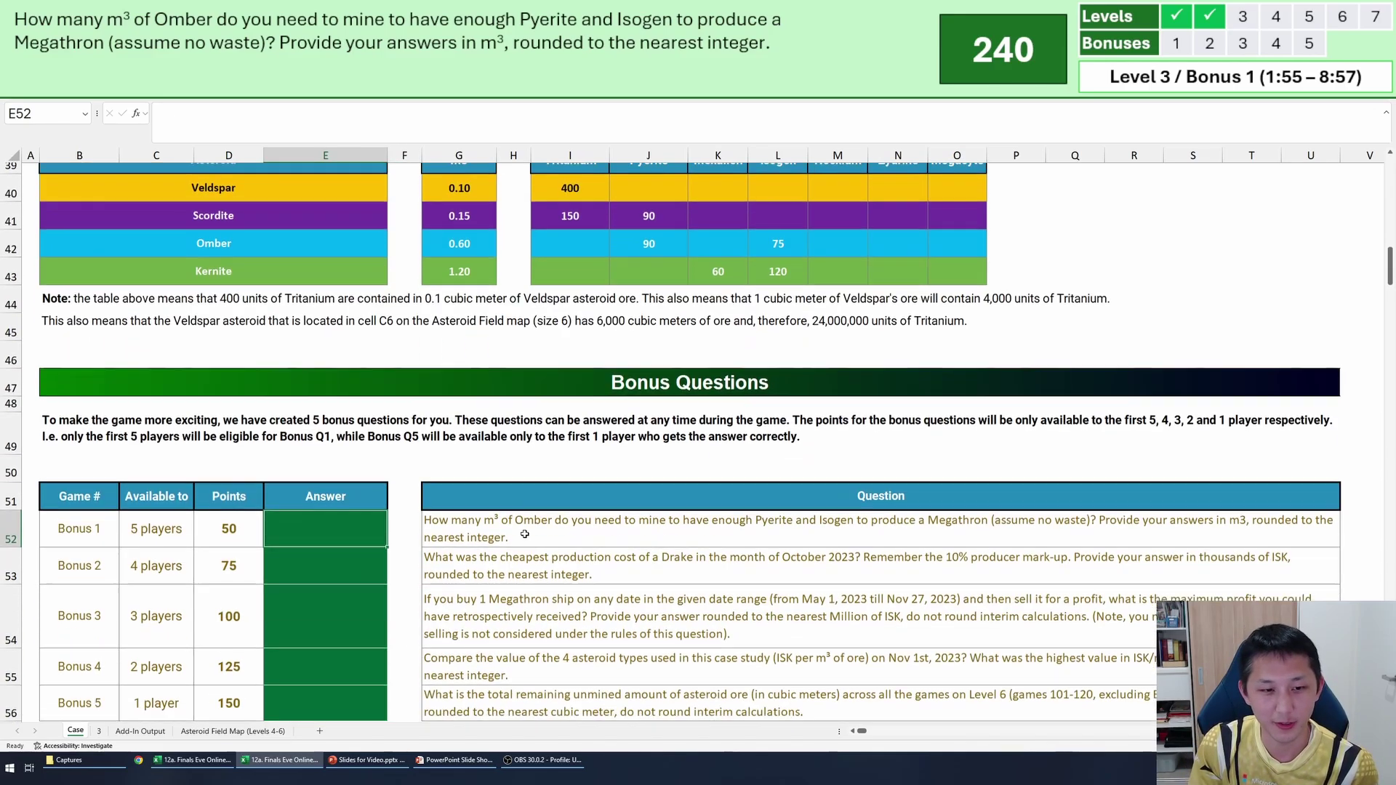
pyautogui.scroll(1, 527, 562)
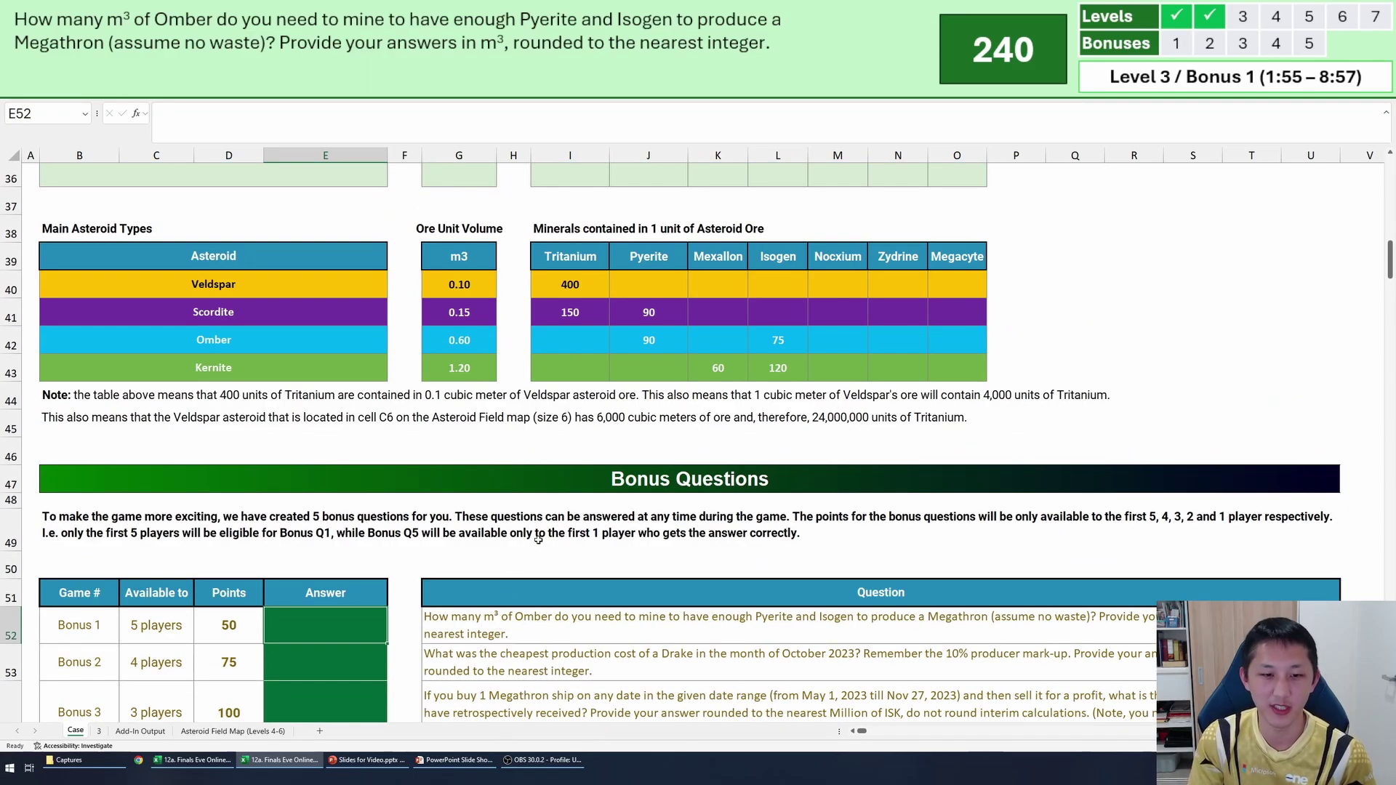
pyautogui.scroll(1, 541, 539)
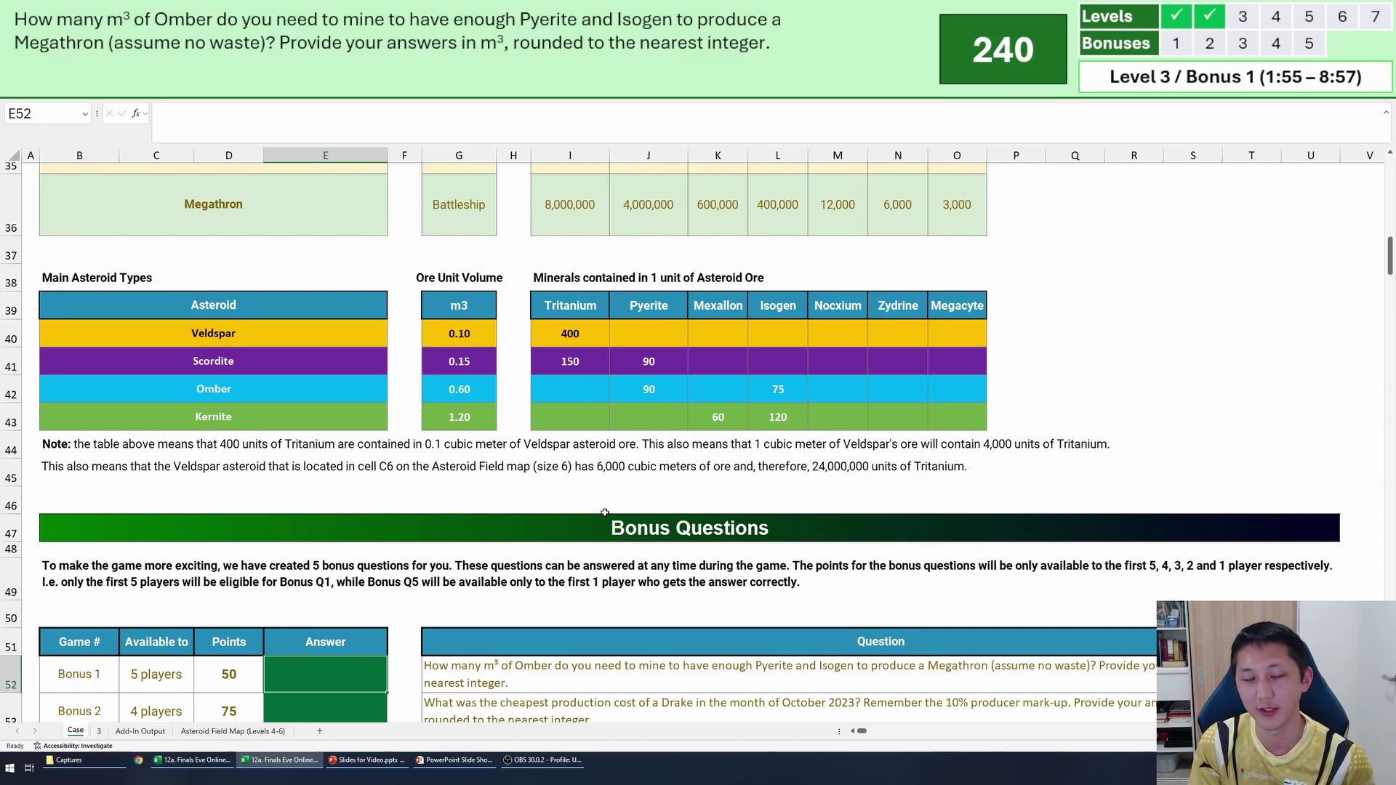
pyautogui.scroll(1, 604, 513)
pyautogui.click(268, 256)
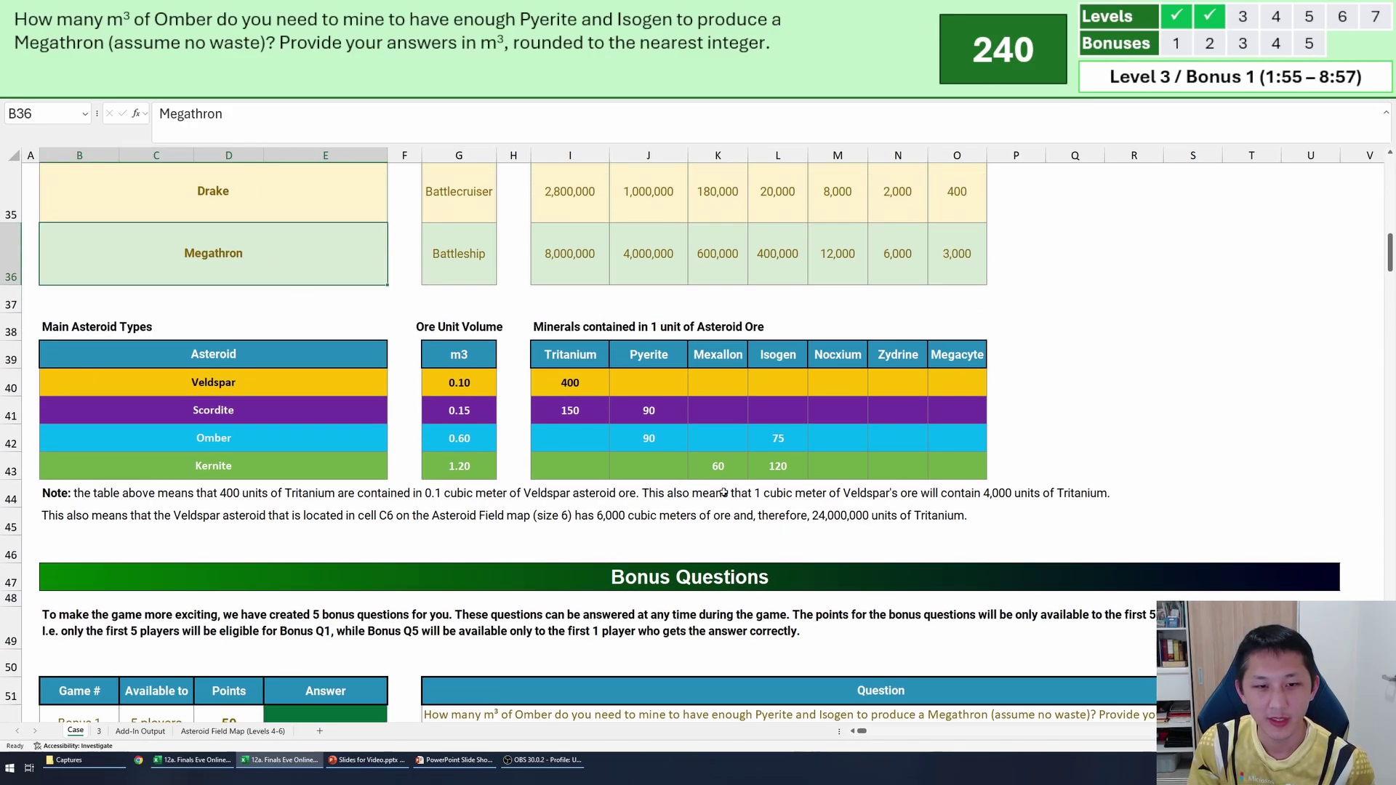
pyautogui.click(327, 434)
pyautogui.hotkey('shift', 'space')
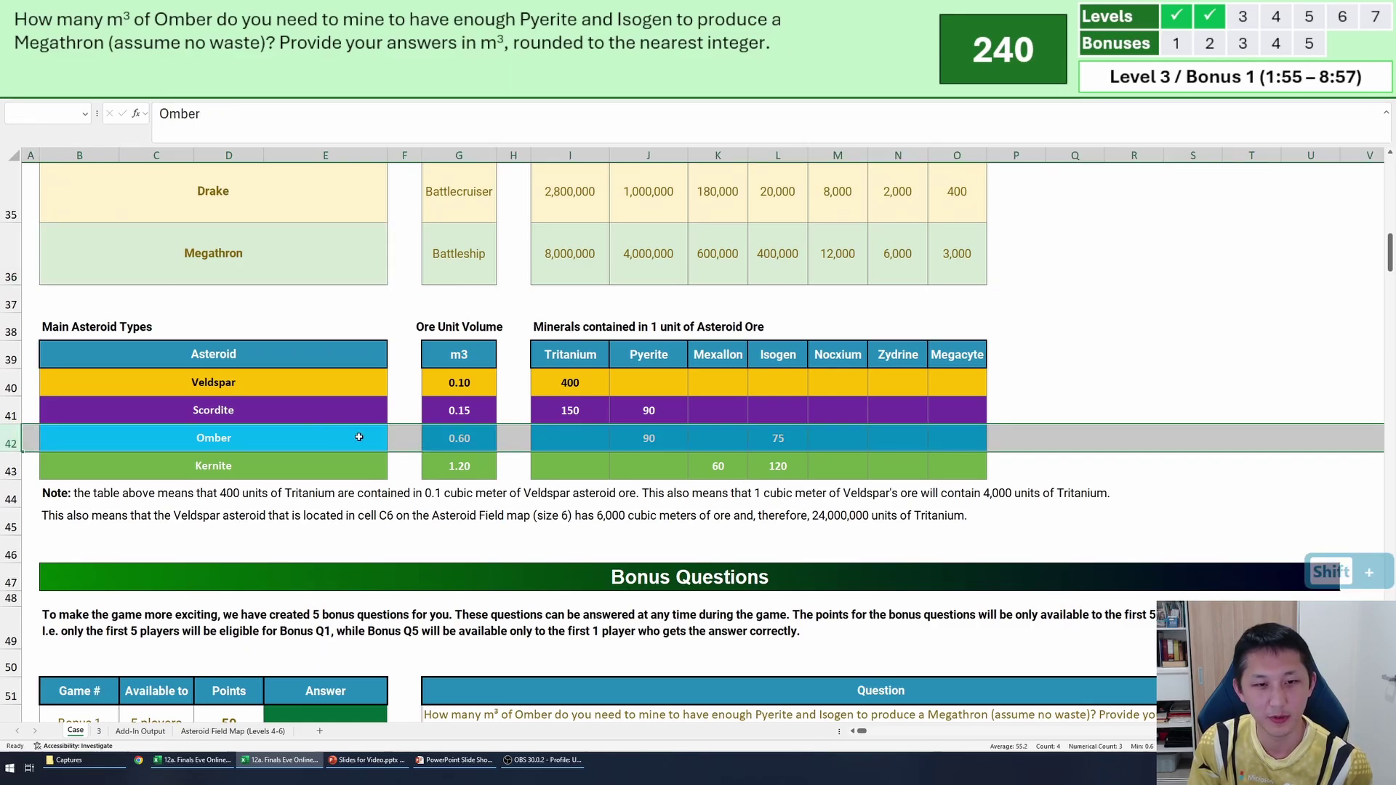
pyautogui.click(646, 435)
pyautogui.keyDown('ctrl'); pyautogui.click(778, 436); pyautogui.keyUp('ctrl')
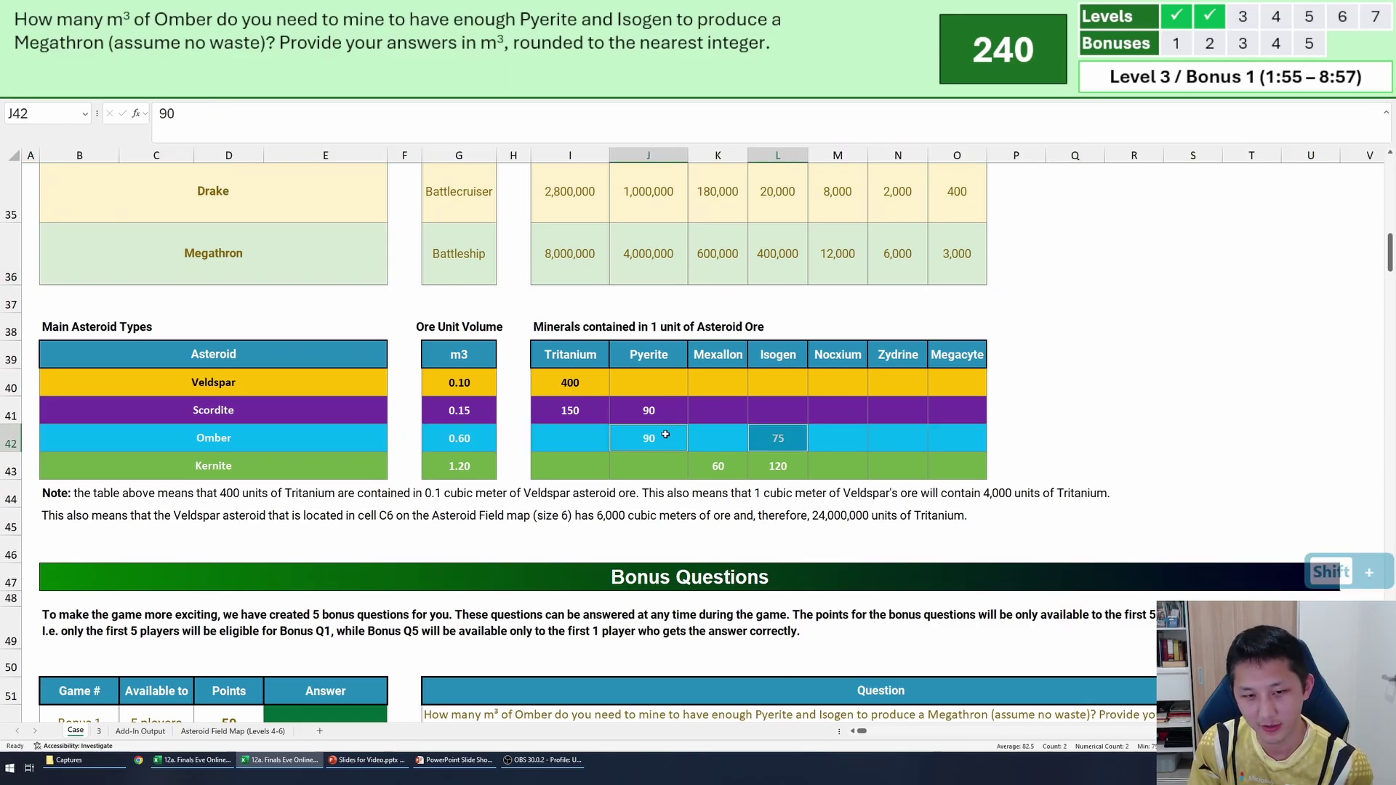
pyautogui.scroll(2, 792, 457)
pyautogui.scroll(3, 794, 458)
pyautogui.scroll(-1, 629, 458)
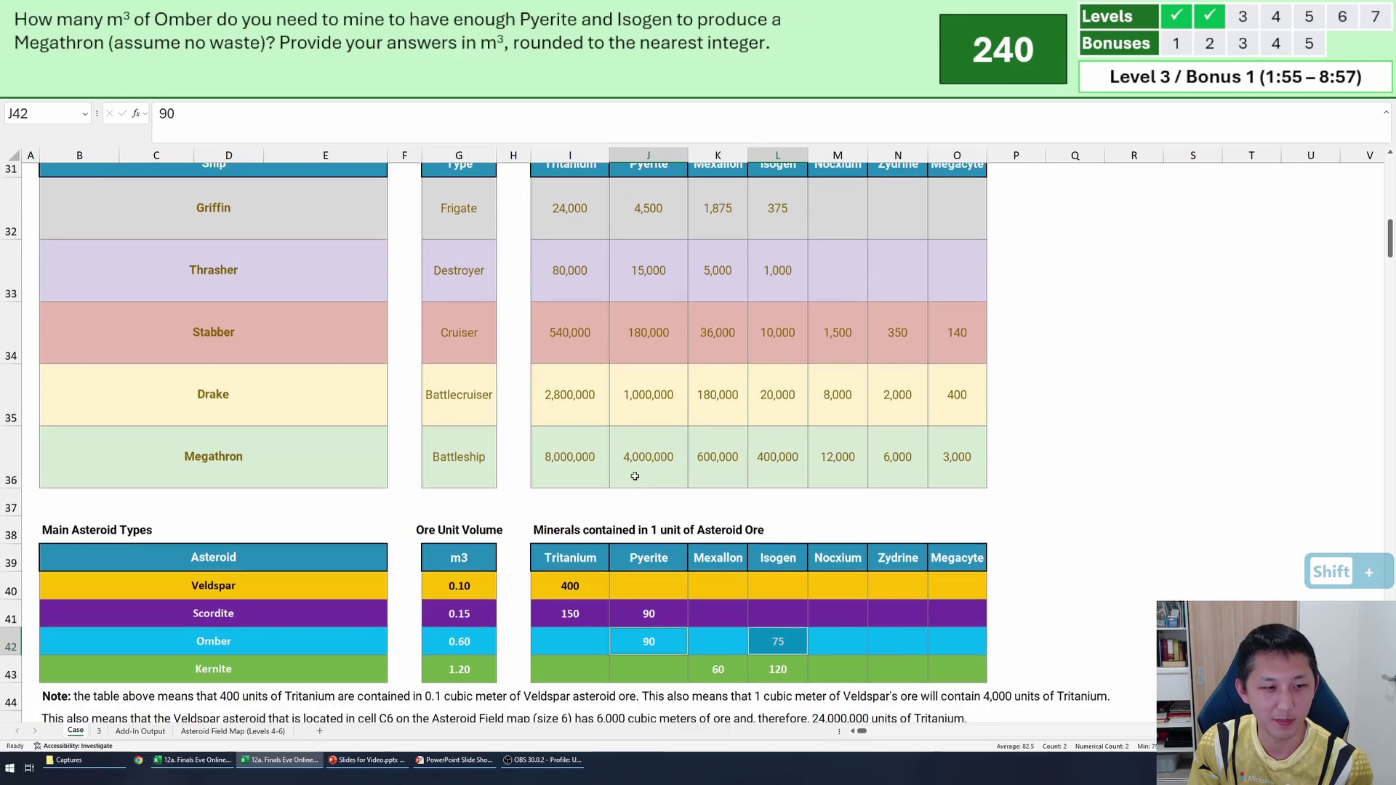
pyautogui.click(627, 458)
pyautogui.keyDown('ctrl'); pyautogui.click(780, 452); pyautogui.keyUp('ctrl')
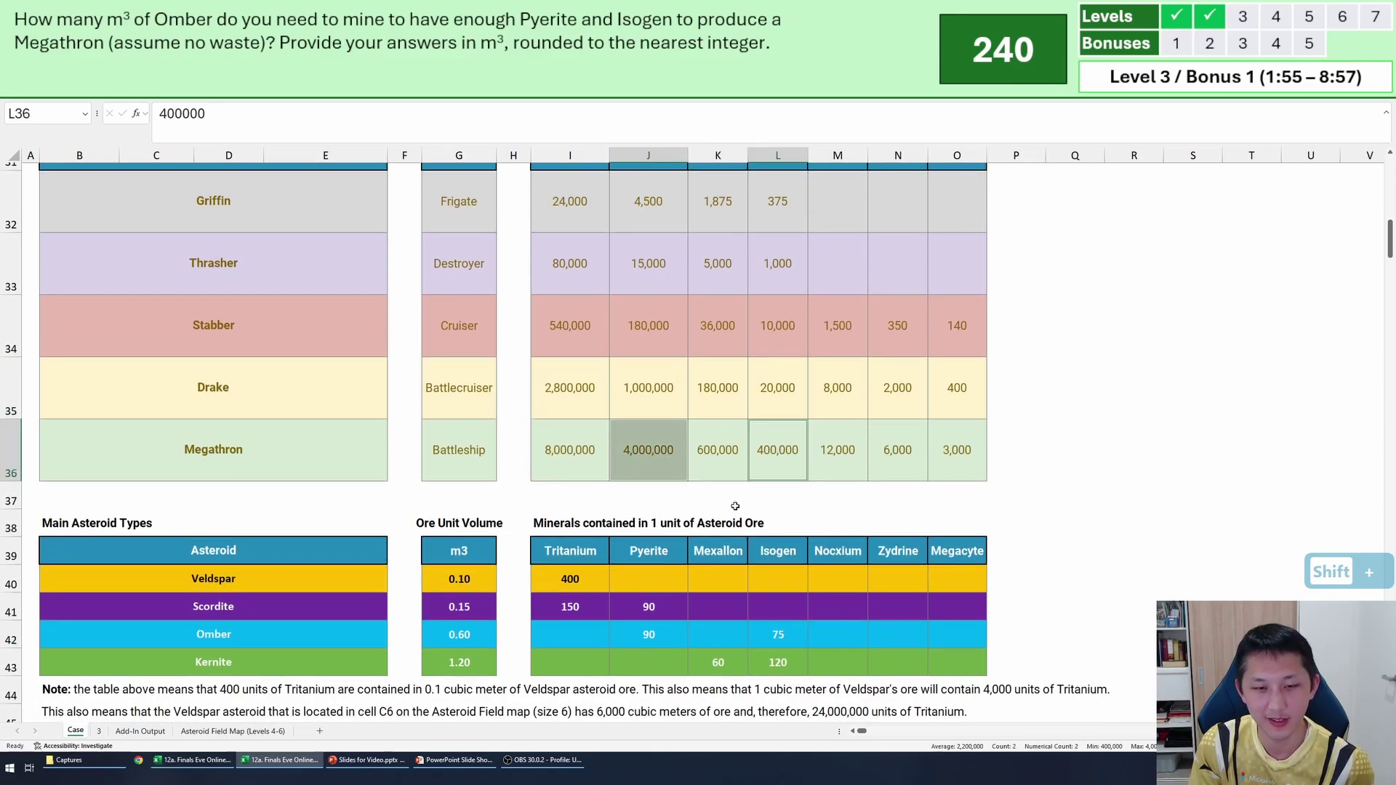
# Enter =J36/J42 in J37 to divide the Megathron's Pyerite requirement by the Pyerite contained in one unit of Omber.
pyautogui.click(658, 484)
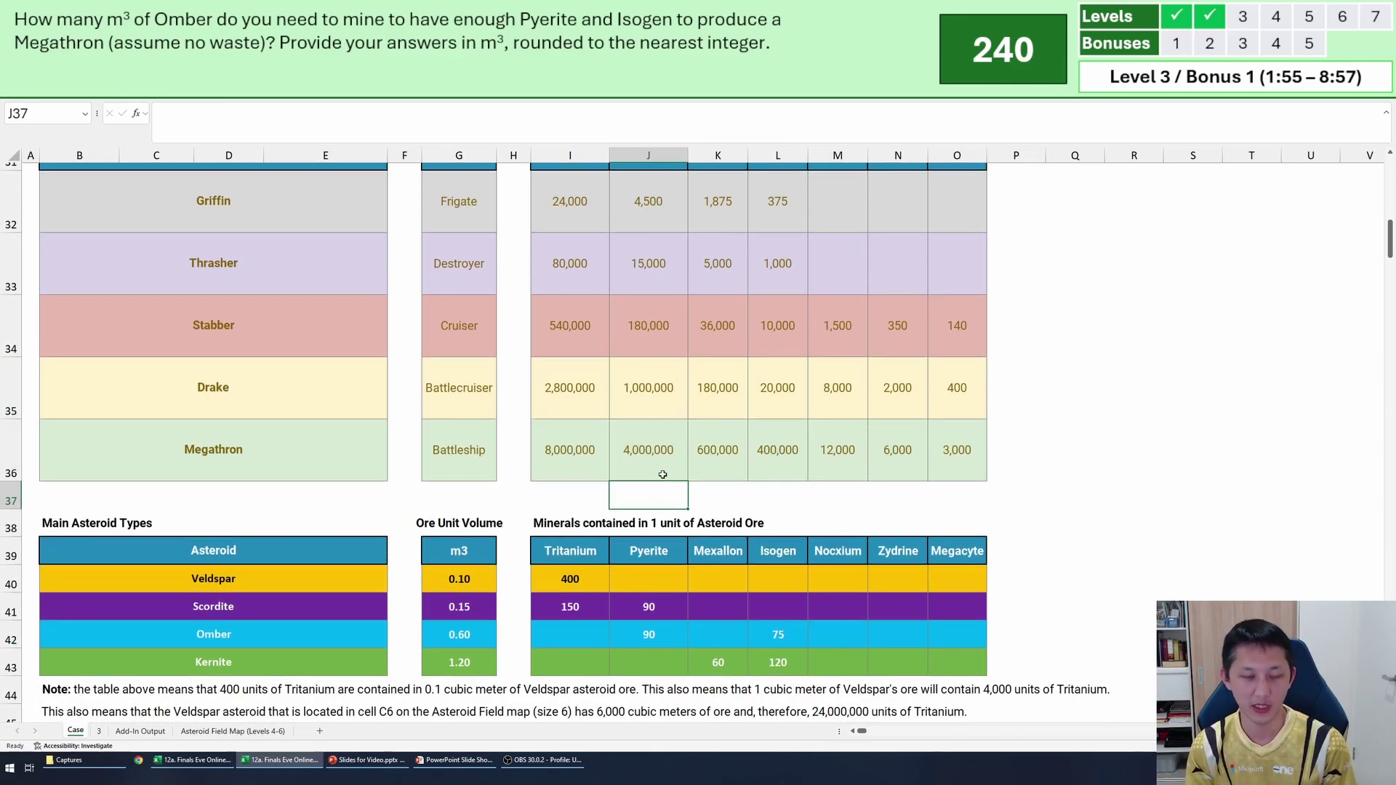
pyautogui.write('=')
pyautogui.press('Up')
pyautogui.write('/')
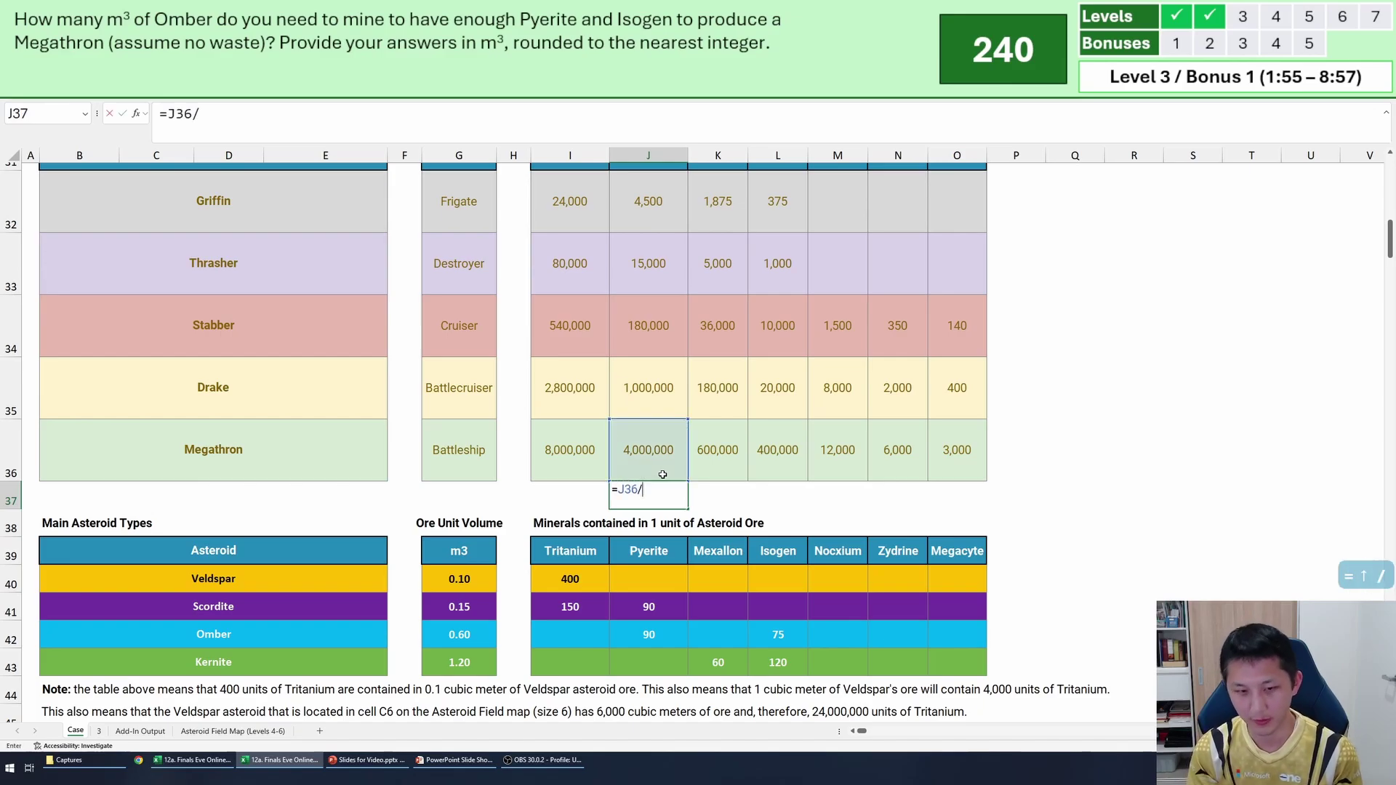
pyautogui.click(679, 638)
pyautogui.press('Return')
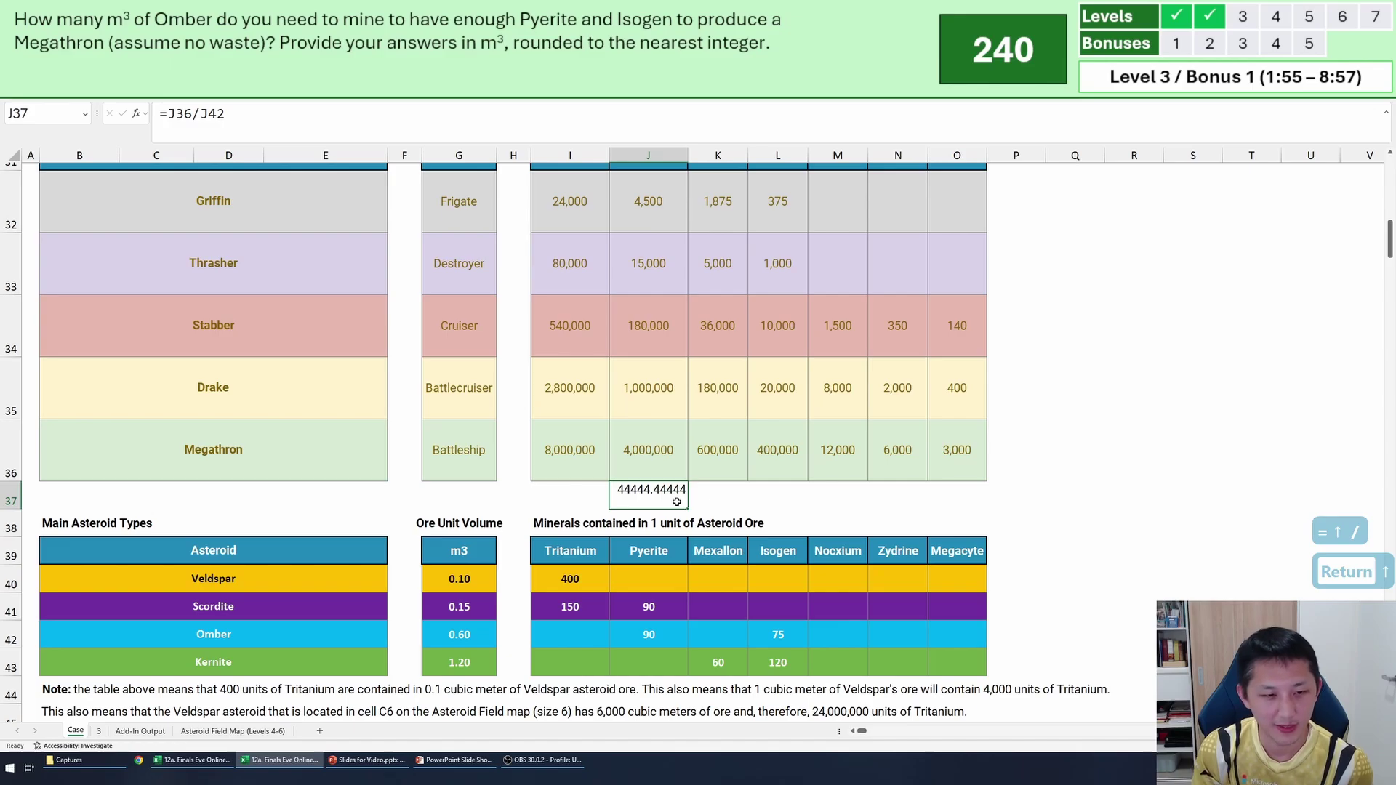
# Copy the Pyerite division formula from J37 to L37 for Isogen and check the cells it references.
pyautogui.hotkey('ctrl', 'c')
pyautogui.click(773, 494)
pyautogui.hotkey('ctrl', 'v')
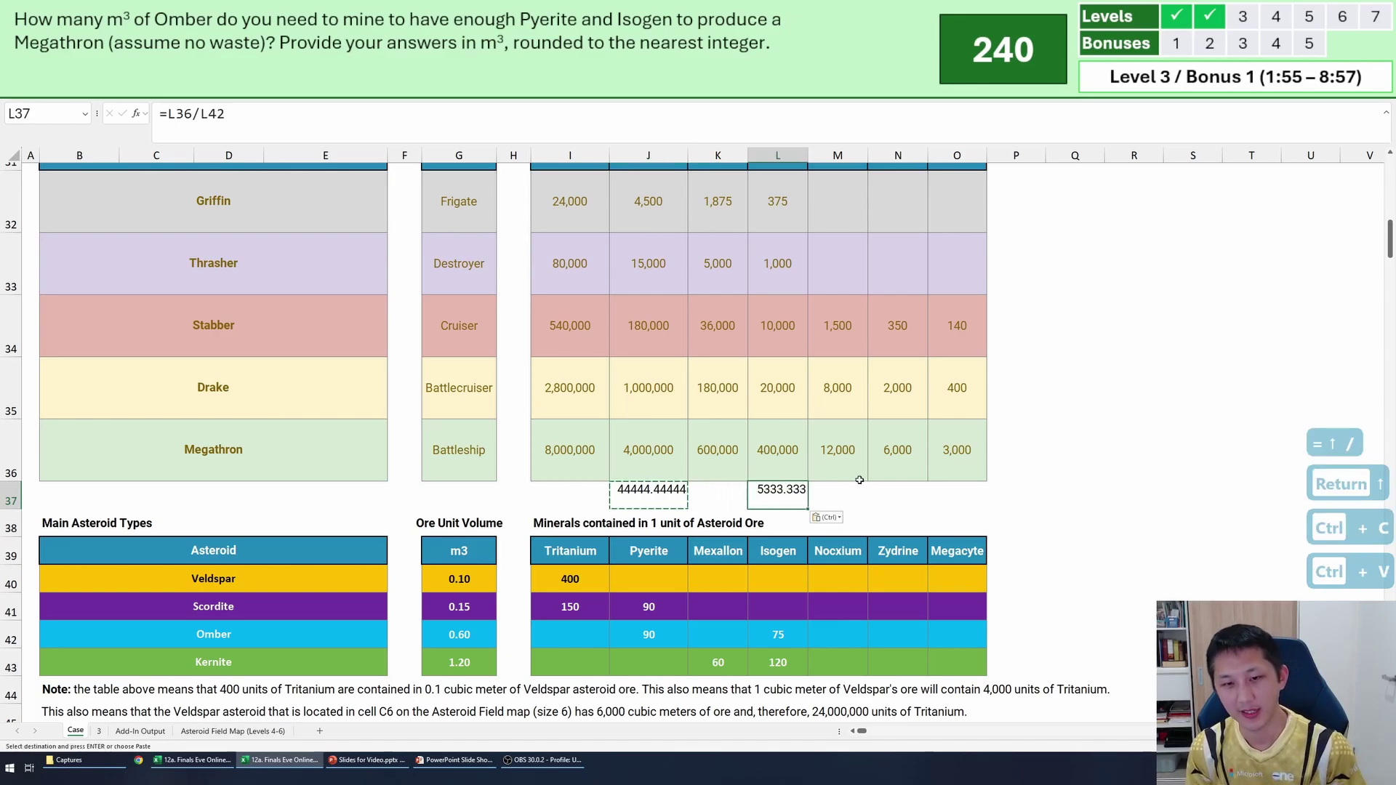
pyautogui.press('F2')
pyautogui.press('Escape')
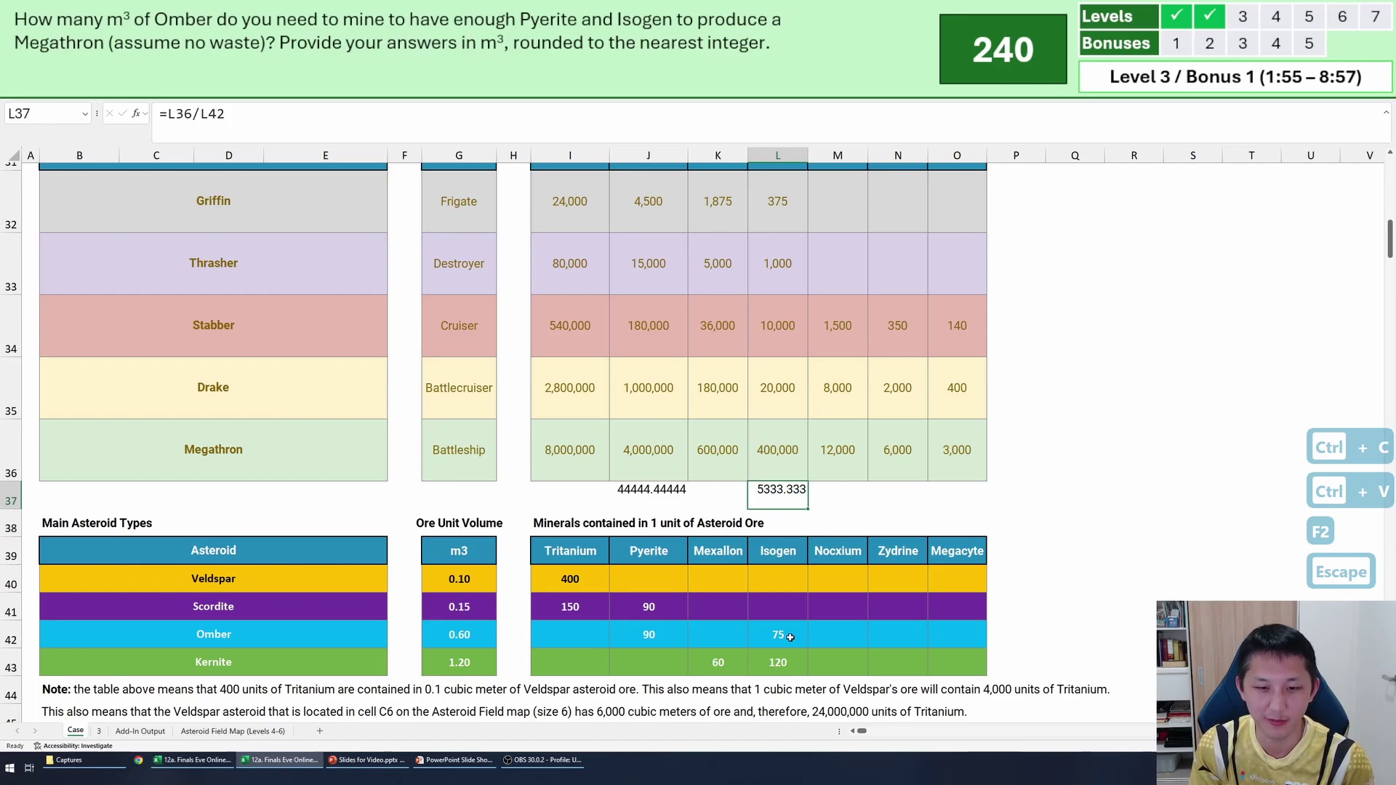
# Compare the two ore unit results in row 37 and enter =J37/G42 in I37.
pyautogui.click(585, 494)
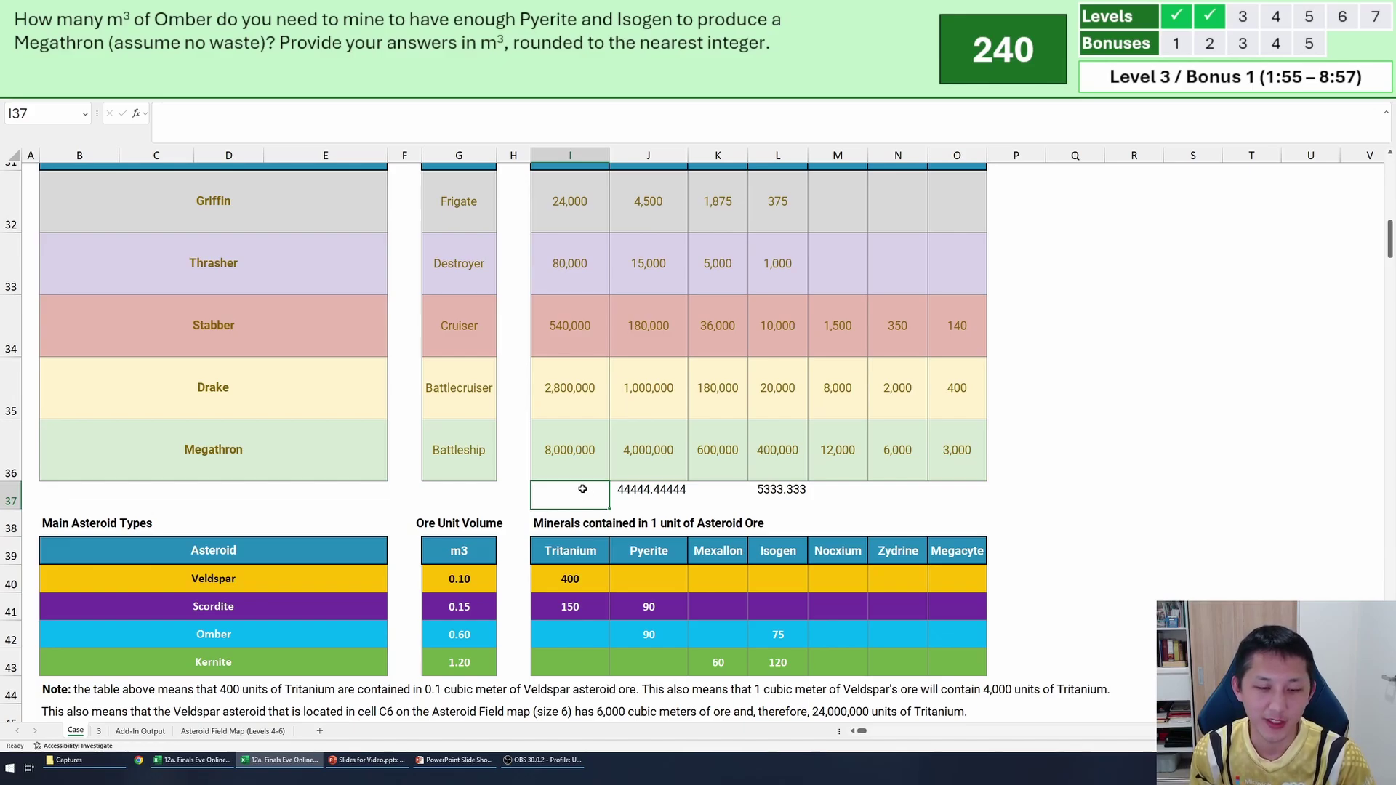
pyautogui.click(637, 491)
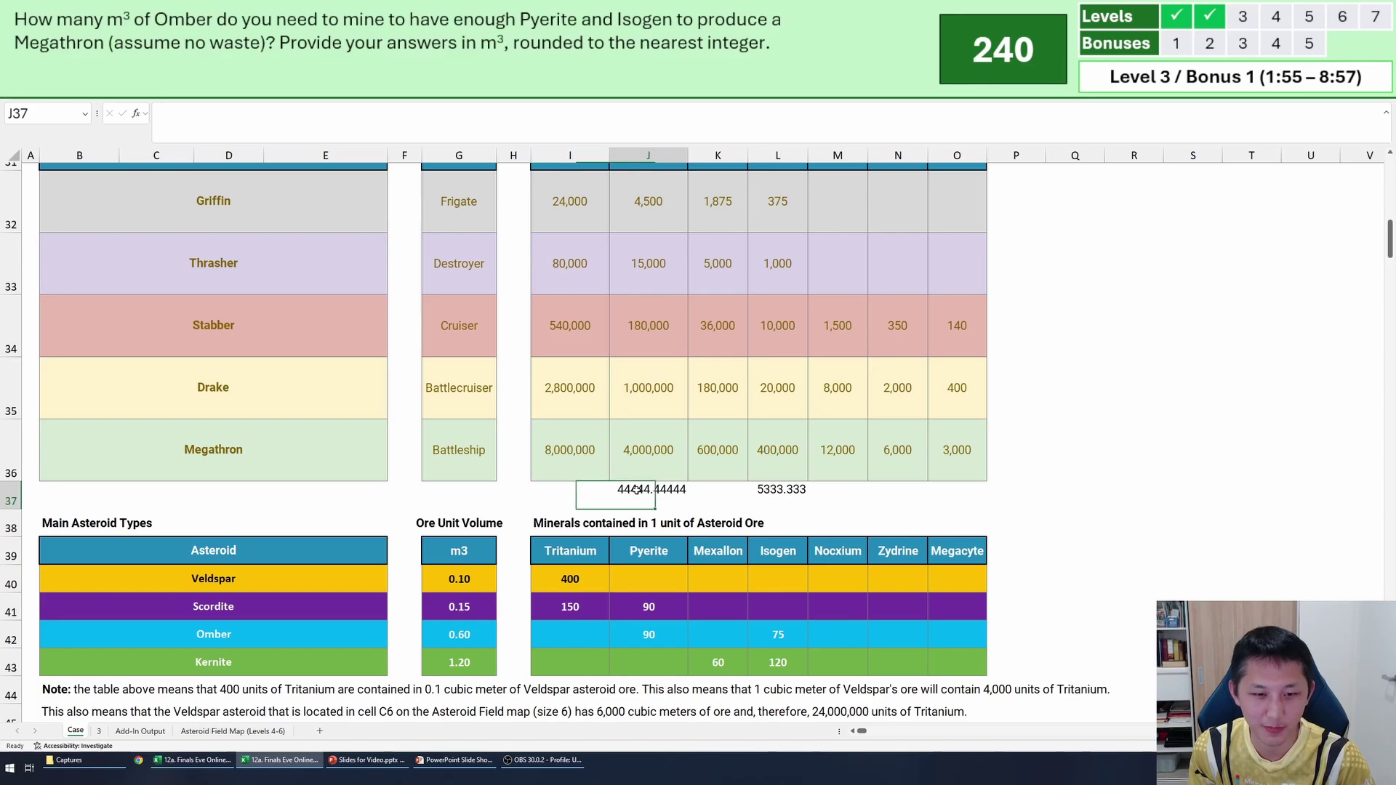
pyautogui.click(807, 493)
pyautogui.click(560, 497)
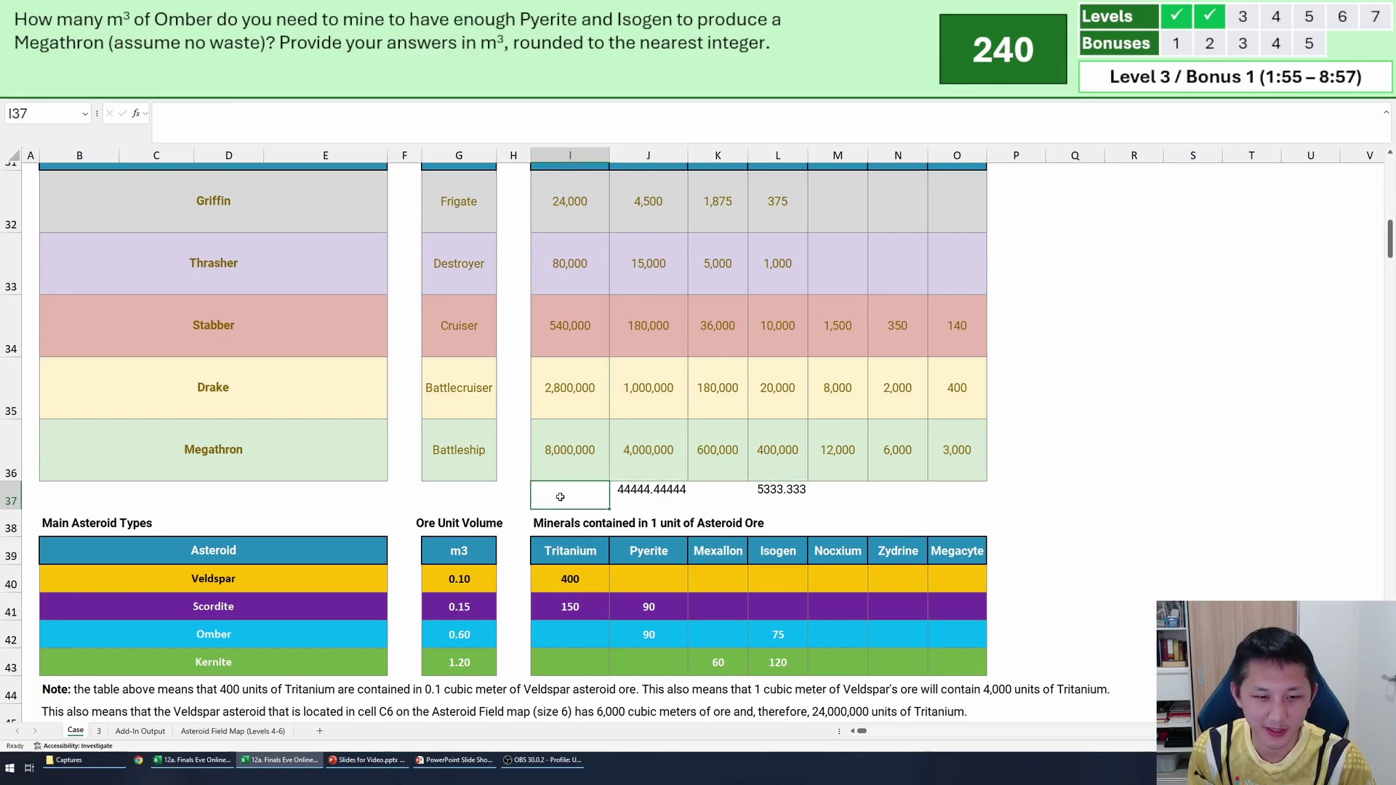
pyautogui.write('=')
pyautogui.press('Right')
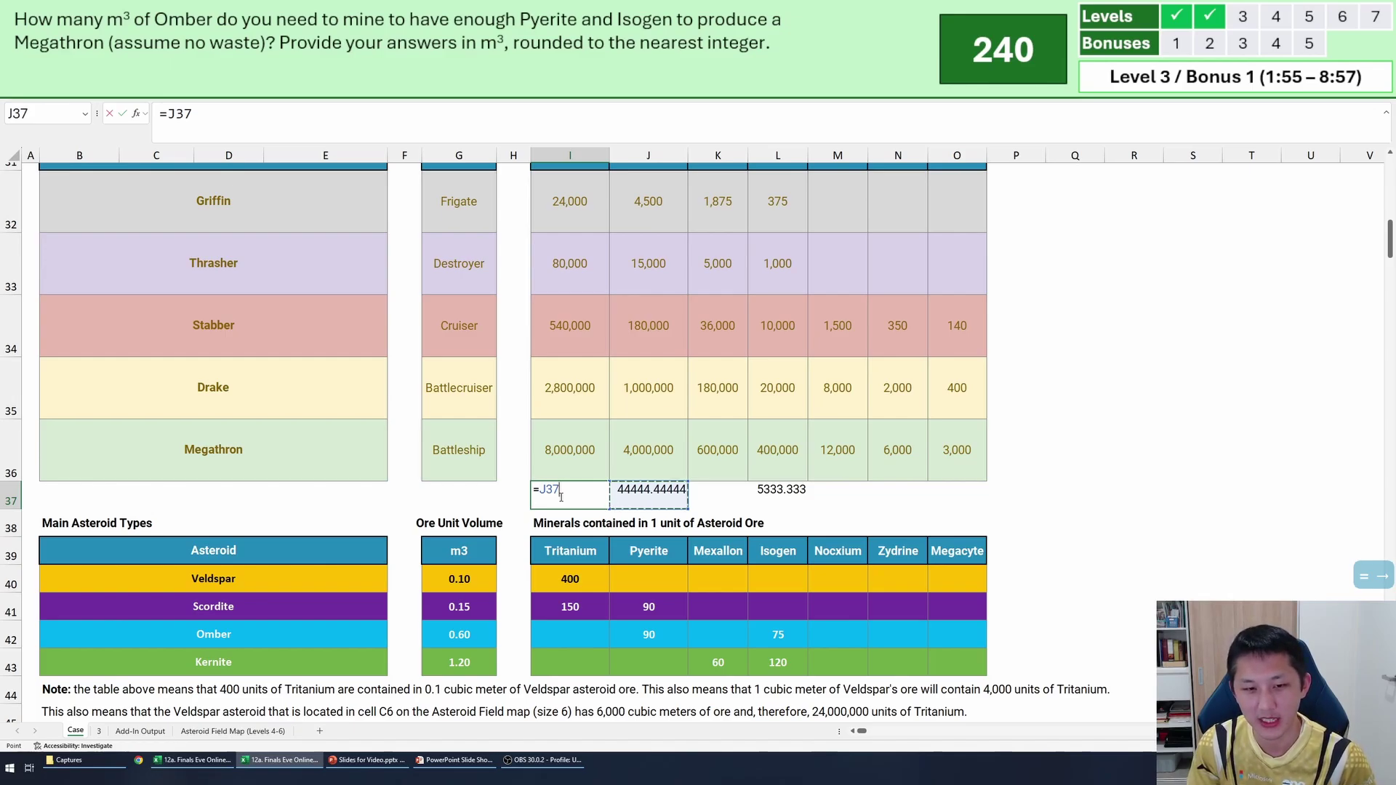
pyautogui.scroll(-1, 575, 486)
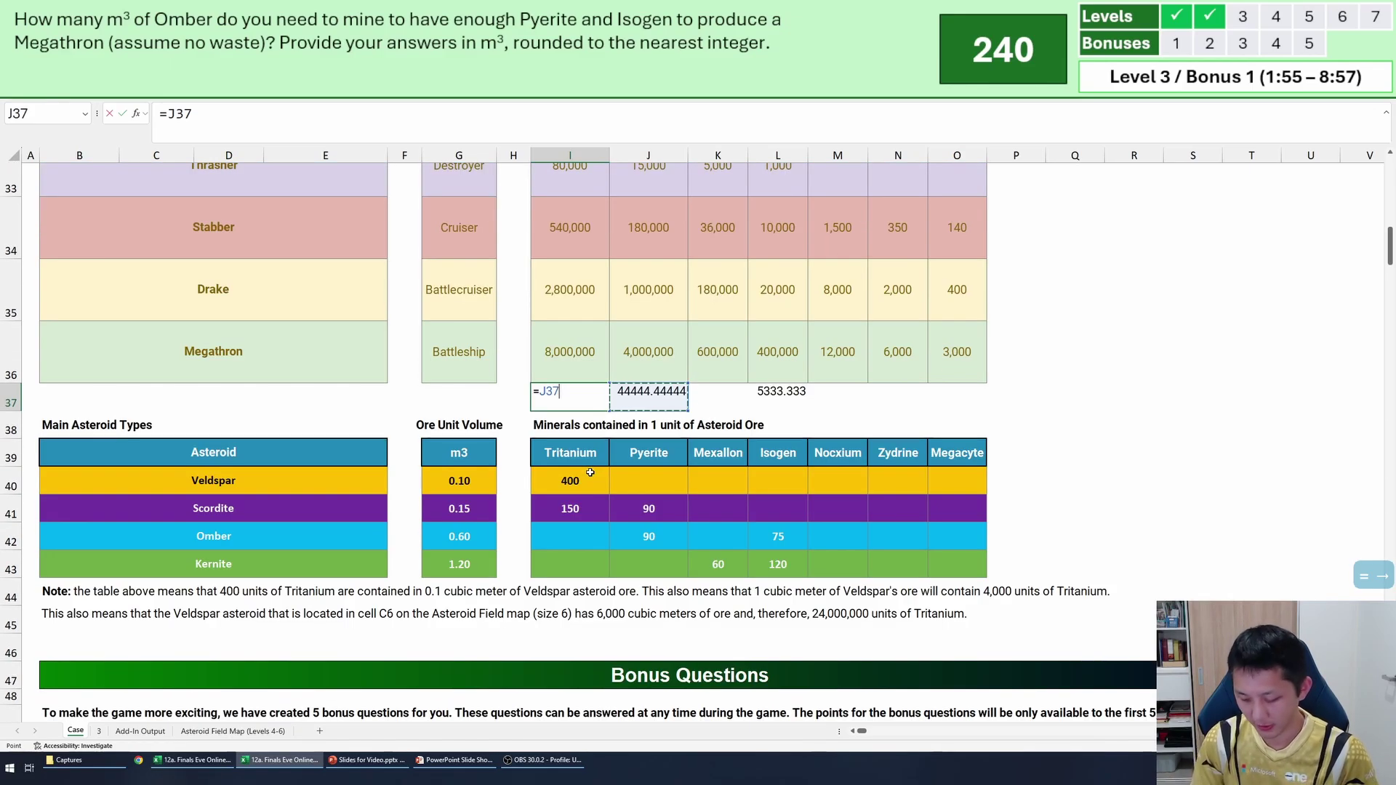
pyautogui.write('/')
pyautogui.click(469, 536)
pyautogui.press('Return')
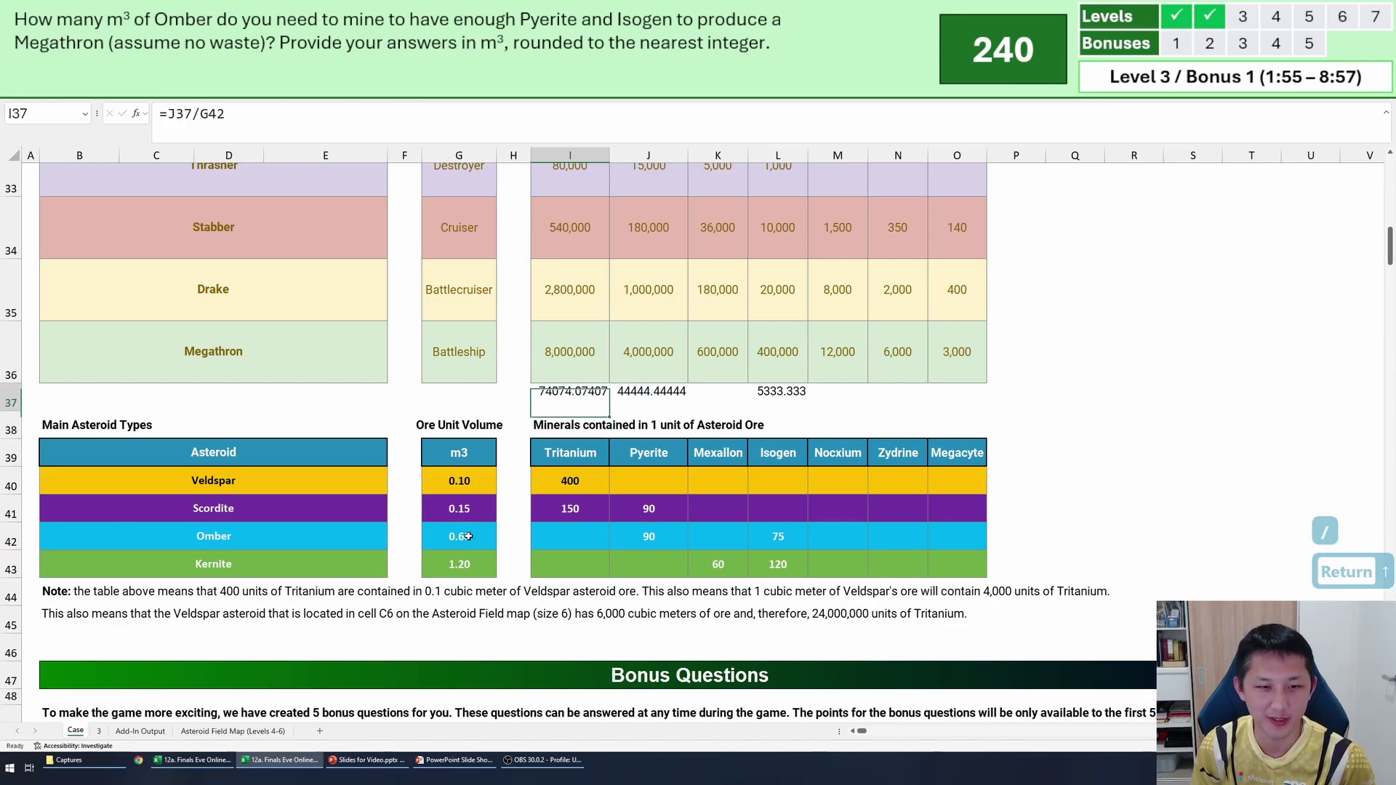
# Replace the formula in I37 with =J37*G42 to convert the required Omber units to cubic meters.
pyautogui.scroll(-1, 575, 495)
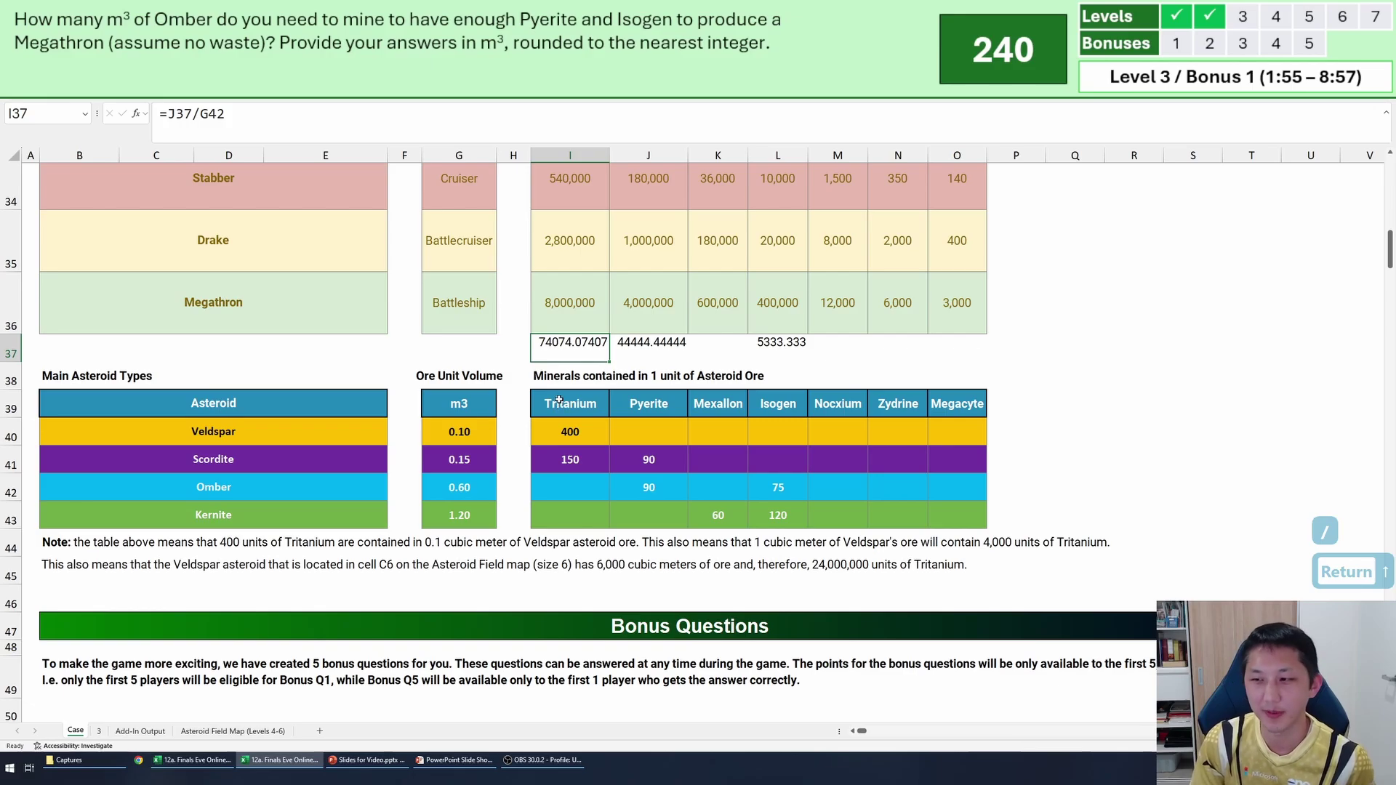
pyautogui.write('=')
pyautogui.press('Right')
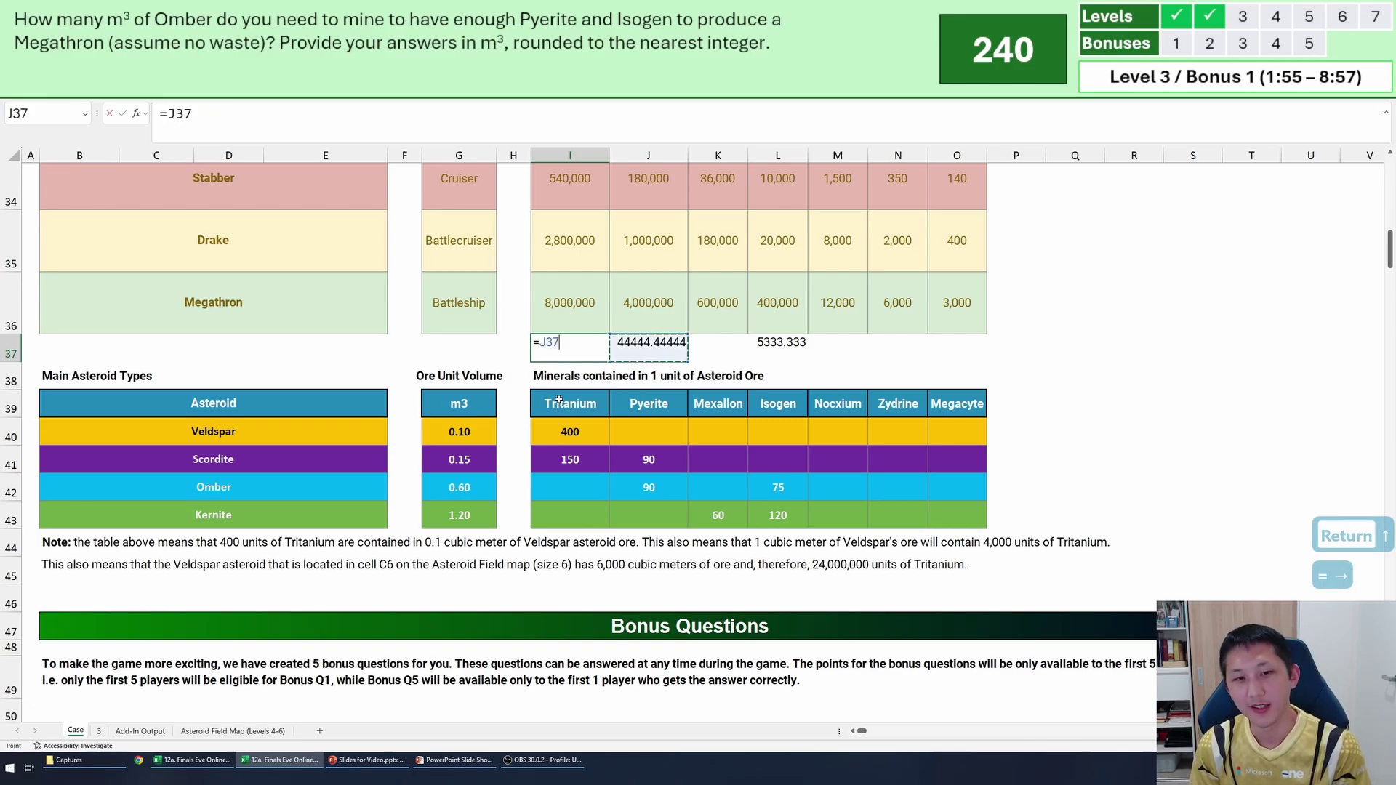
pyautogui.write('*')
pyautogui.click(482, 488)
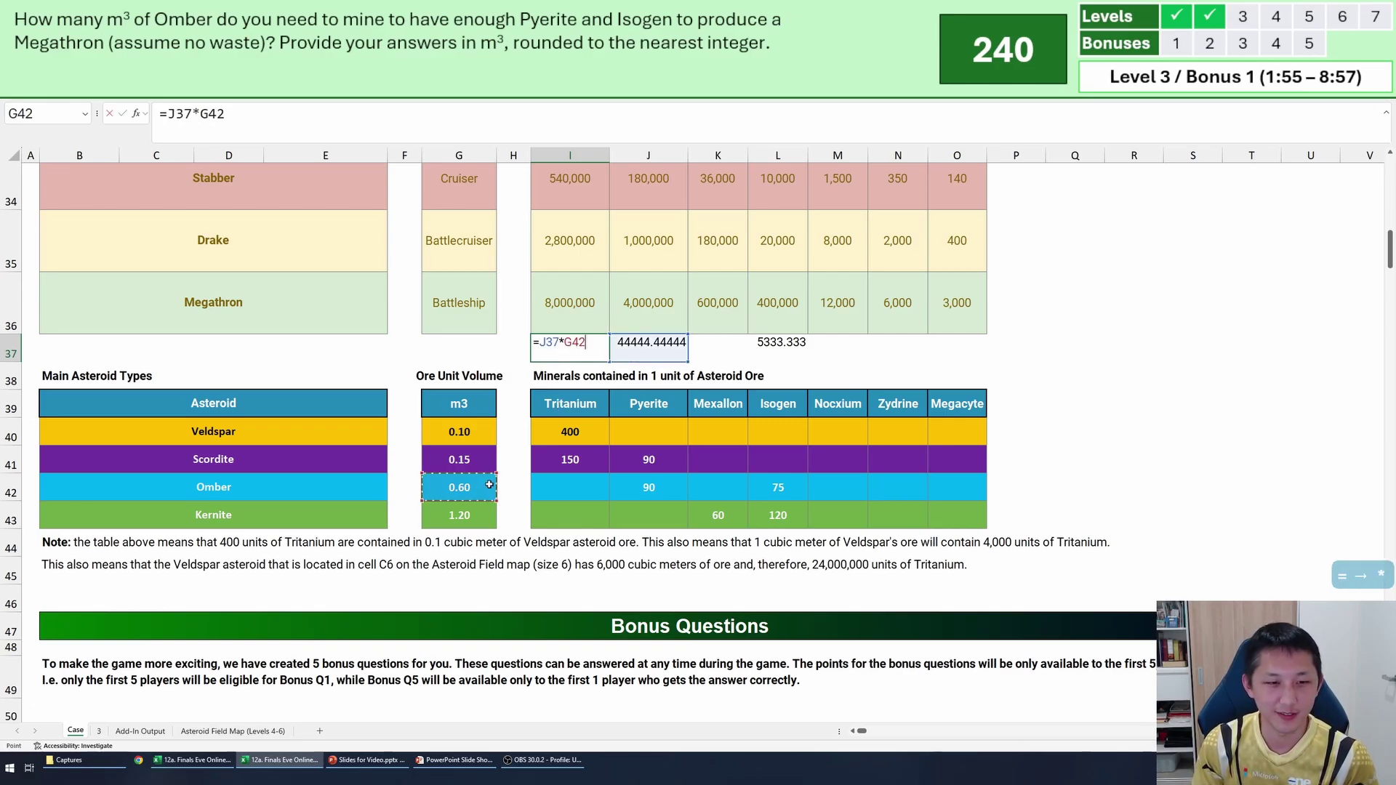
pyautogui.press('Return')
pyautogui.press('Up')
# Enter =ROUND(I37,0) in E52 as the Bonus 1 answer.
pyautogui.scroll(-1, 490, 486)
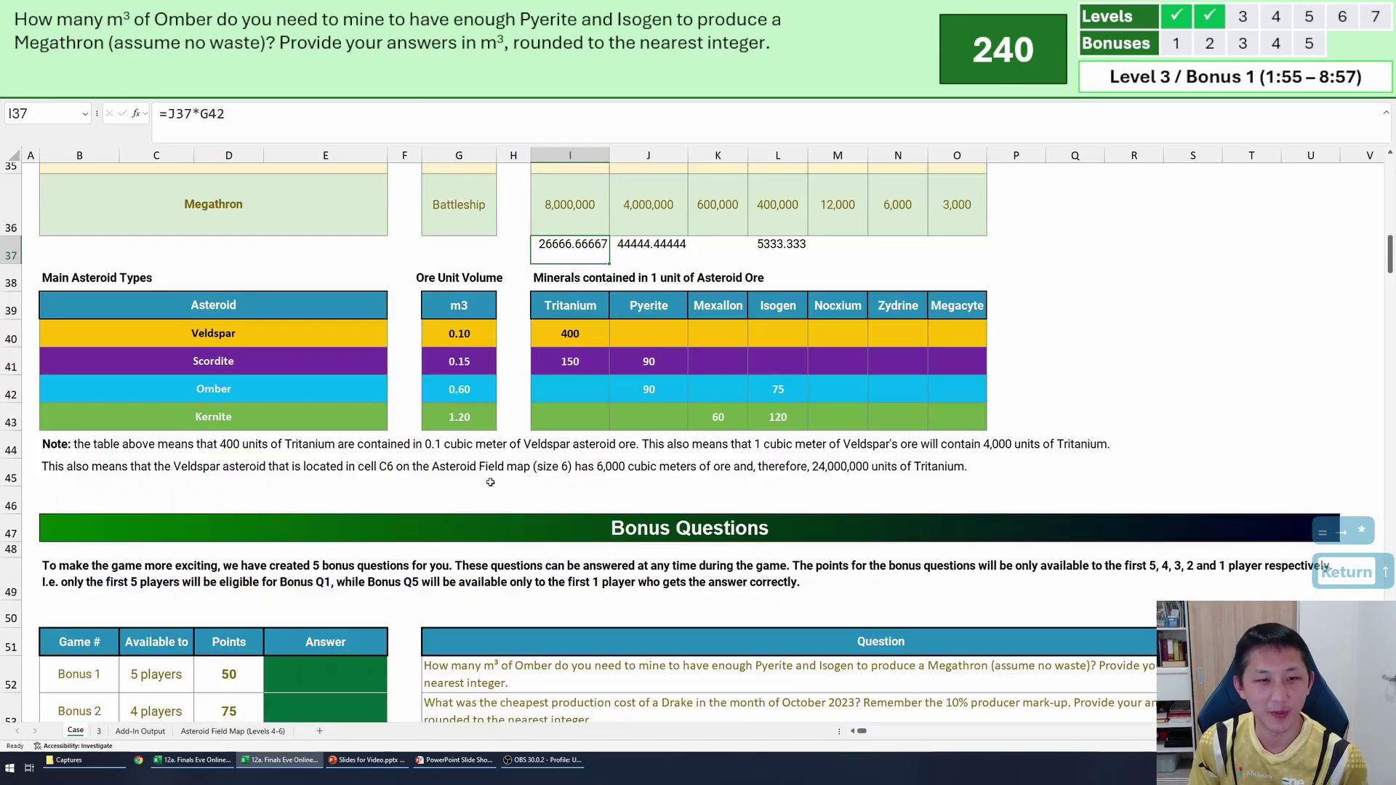
pyautogui.click(357, 680)
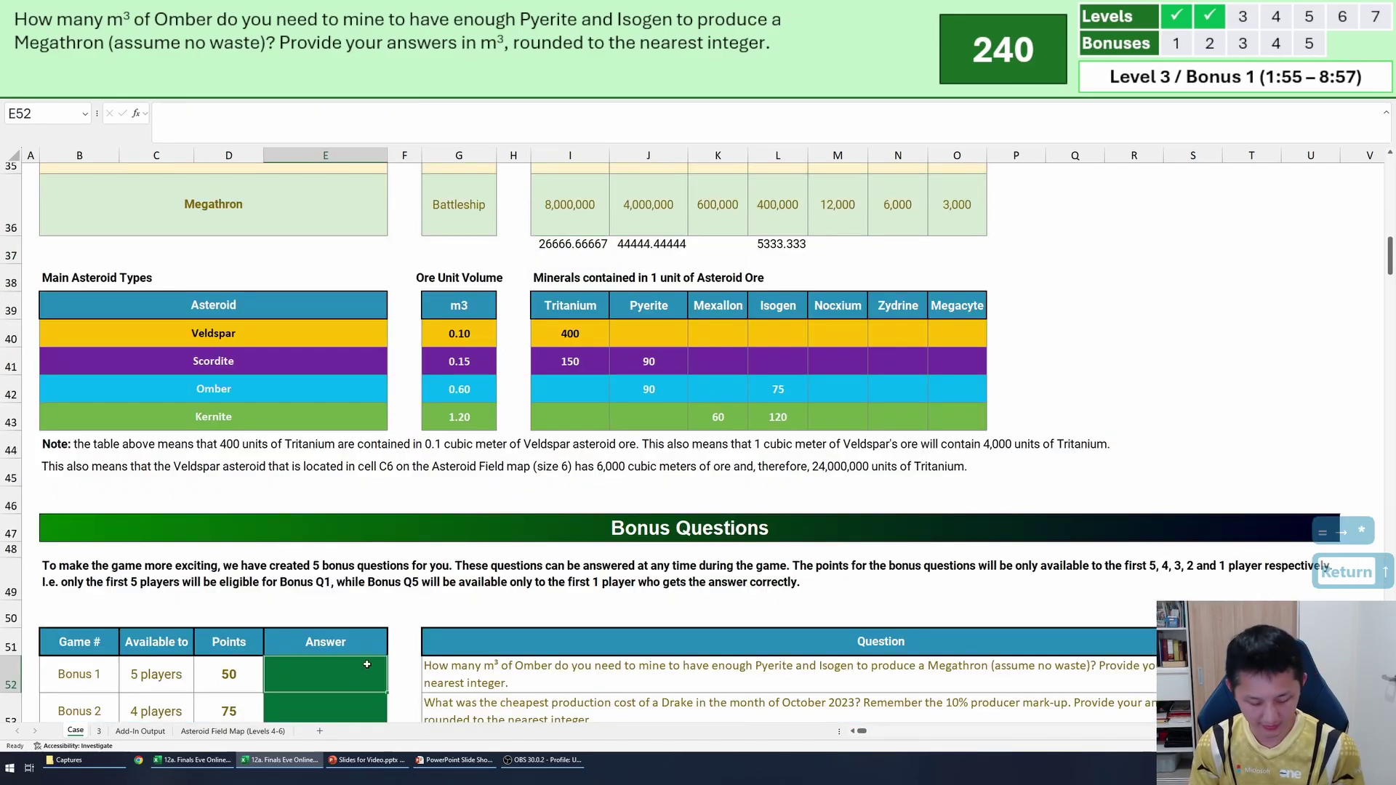
pyautogui.write('=round')
pyautogui.press('Tab')
pyautogui.click(541, 245)
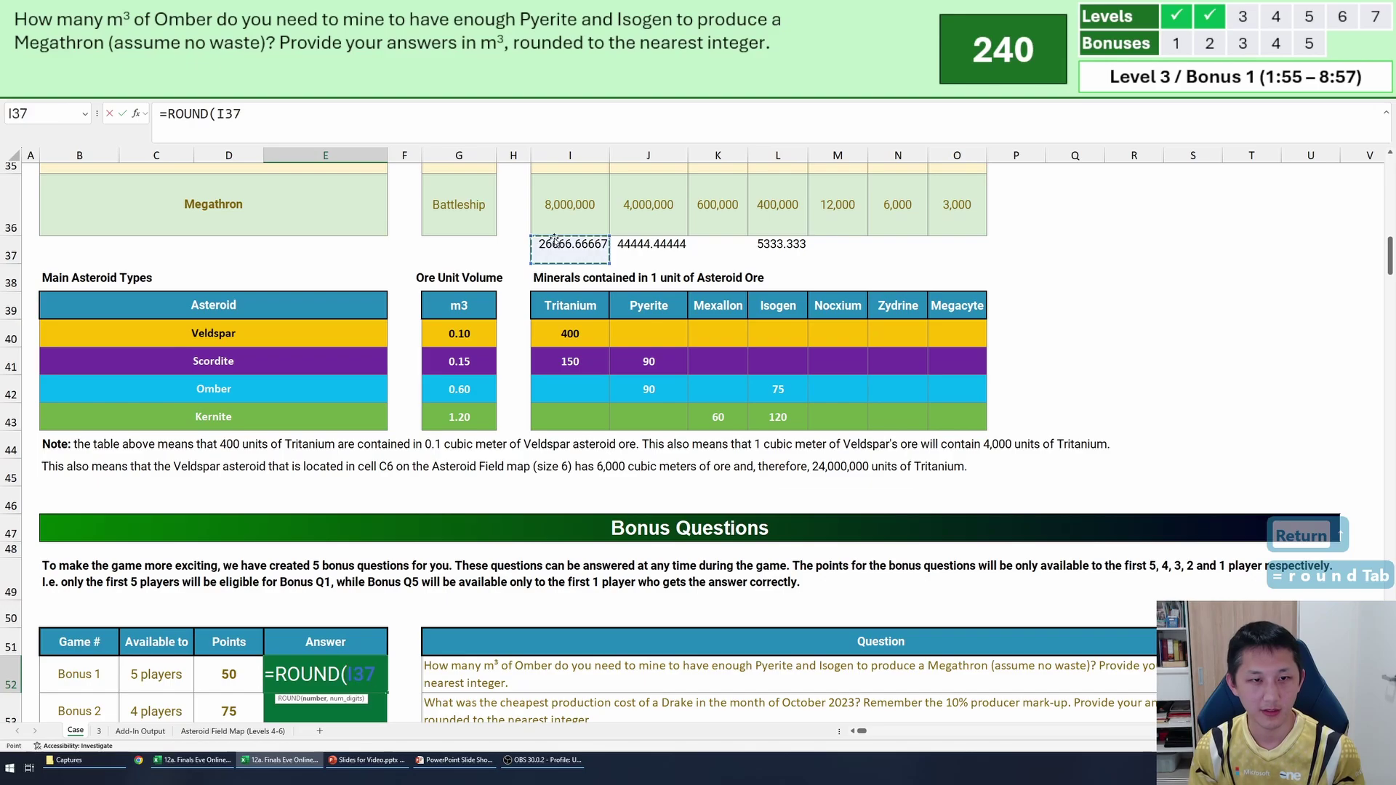
pyautogui.write(',0)')
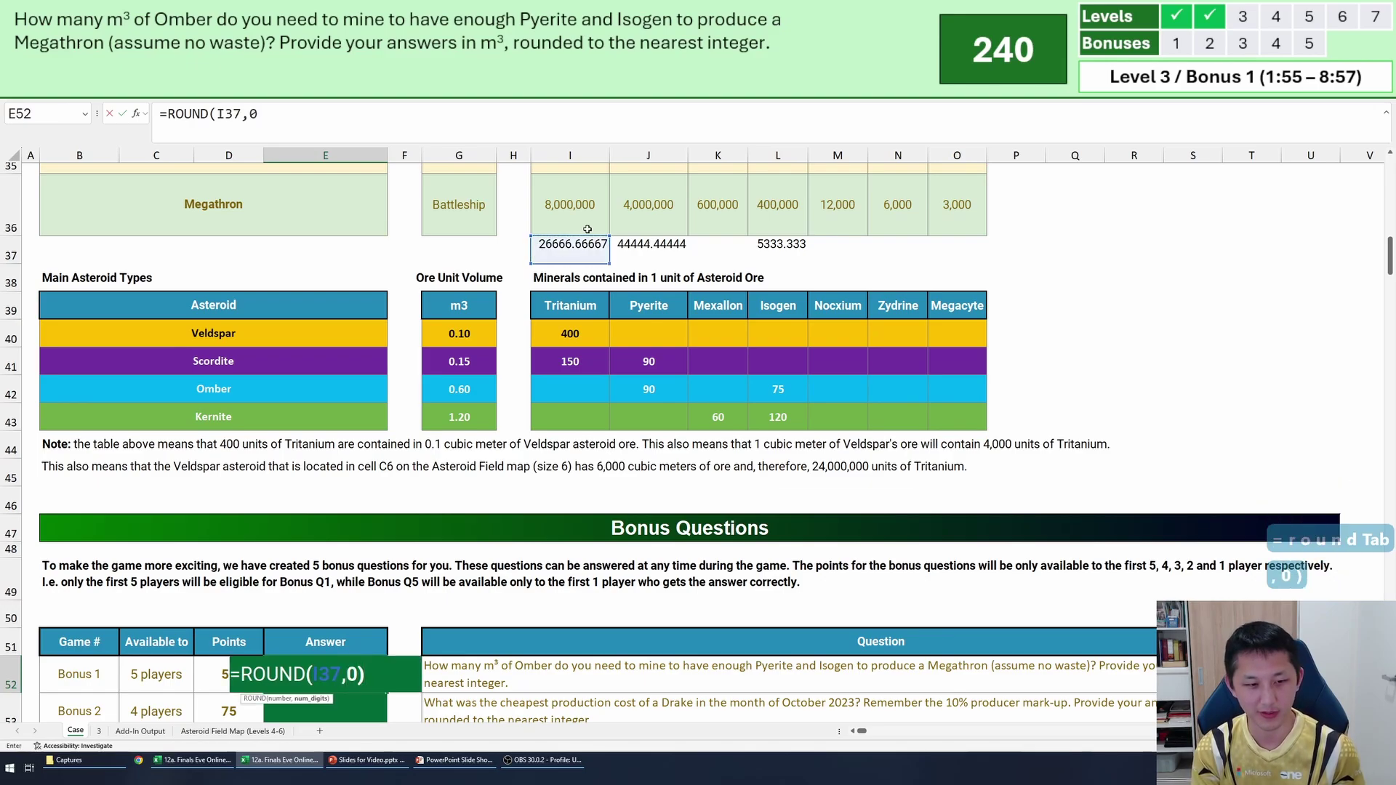
pyautogui.press('Return')
# Read the Bonus 2 question about the cheapest Drake production cost in October 2023.
pyautogui.scroll(-2, 598, 696)
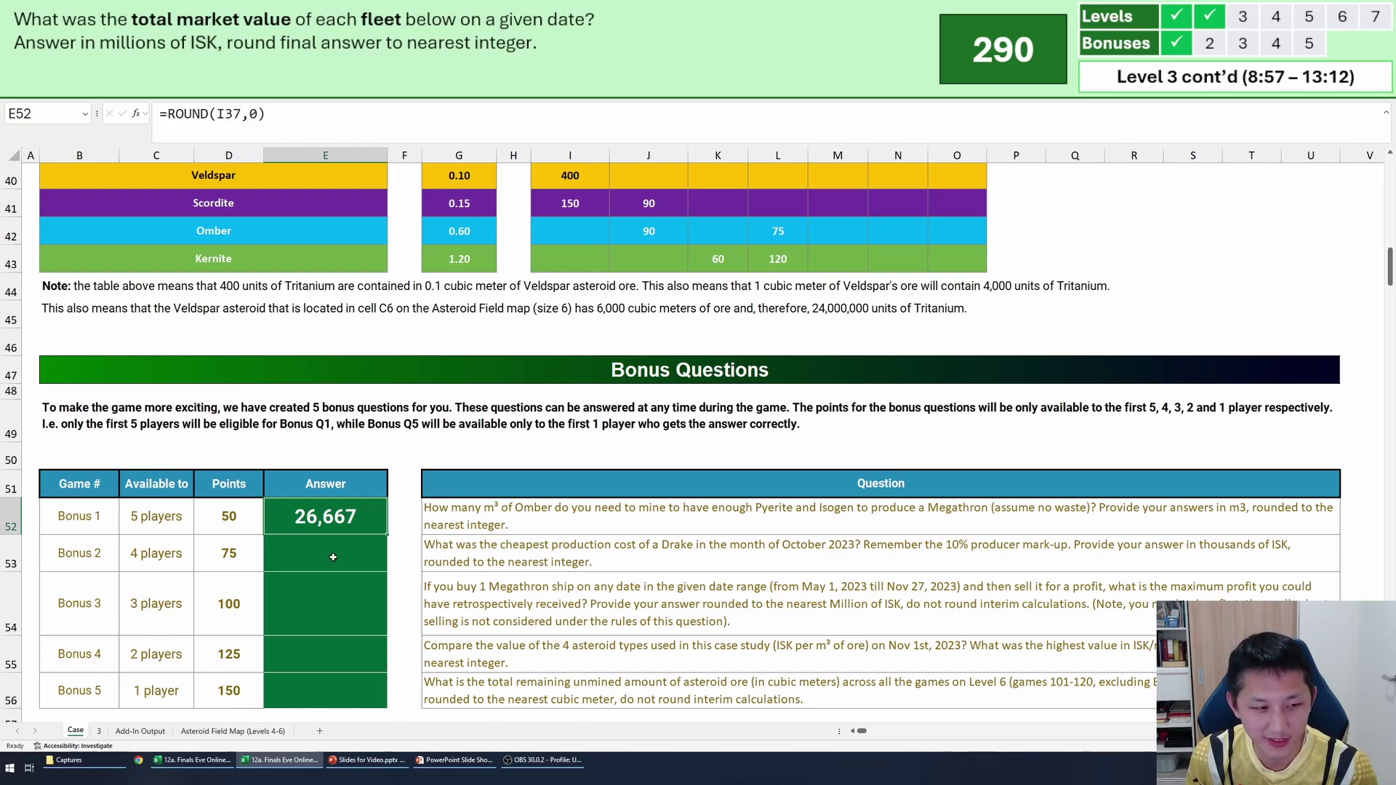
pyautogui.moveTo(334, 557); pyautogui.dragTo(658, 548)
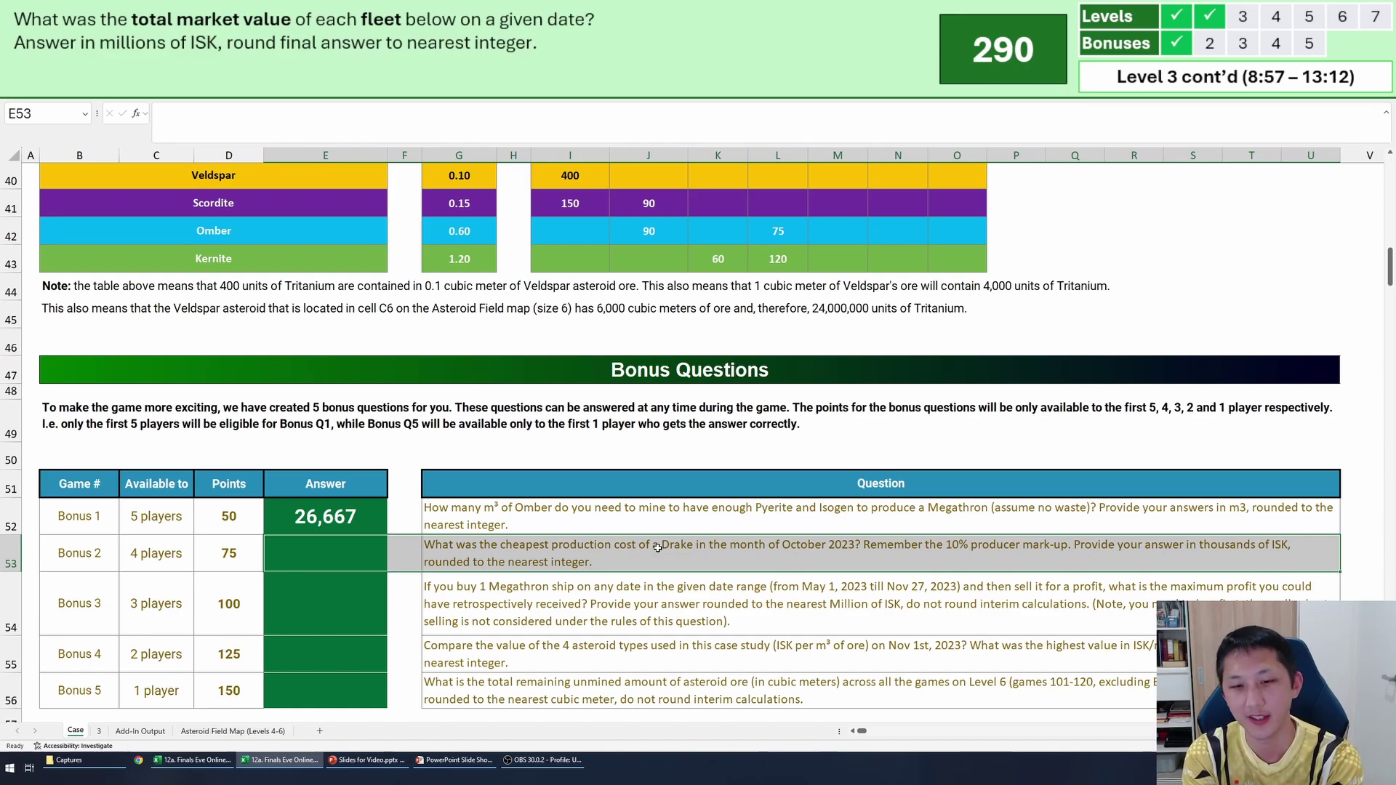
pyautogui.click(658, 549)
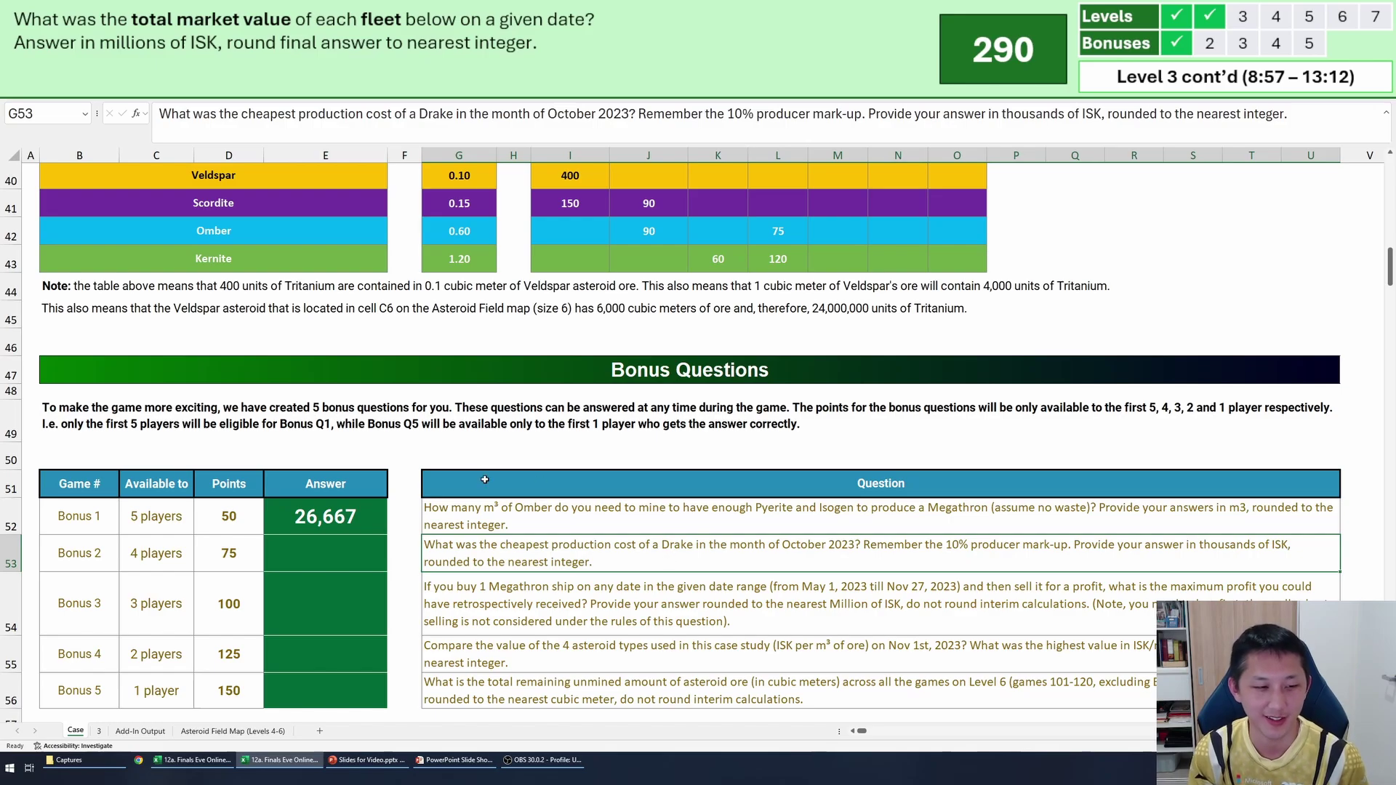
pyautogui.click(408, 549)
pyautogui.scroll(-4, 428, 541)
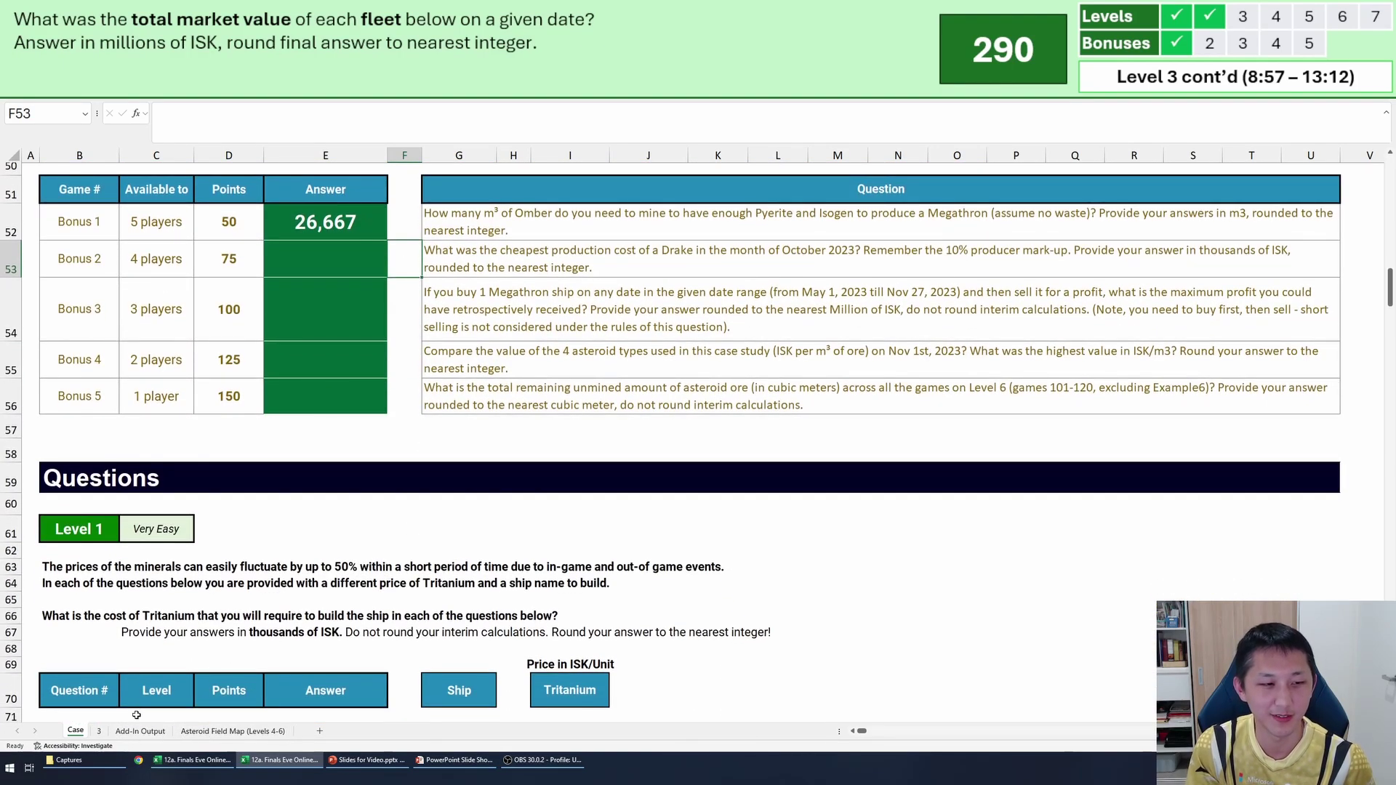
# On the Add-In Output sheet, extract the date field of the record in B4 into D4.
pyautogui.click(140, 730)
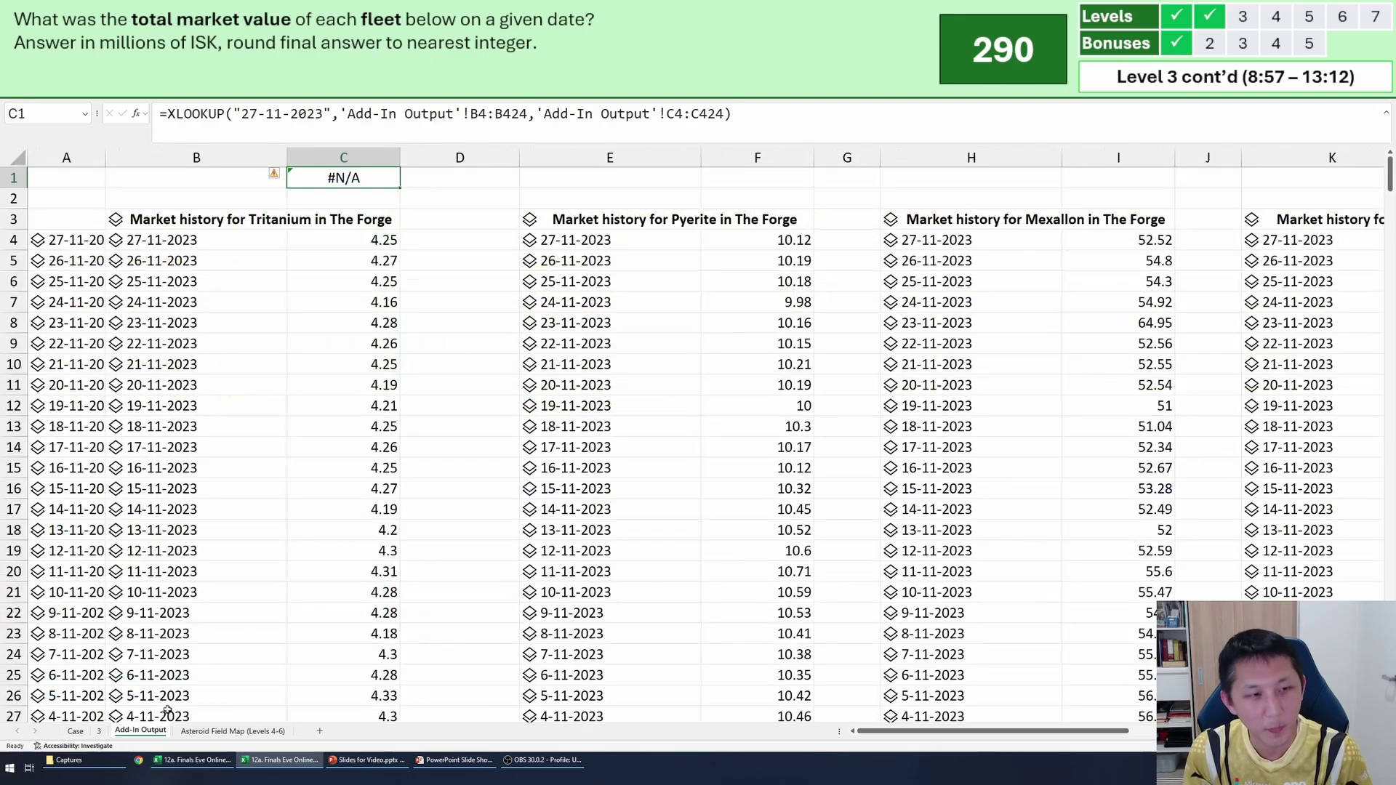
pyautogui.click(270, 261)
pyautogui.click(247, 240)
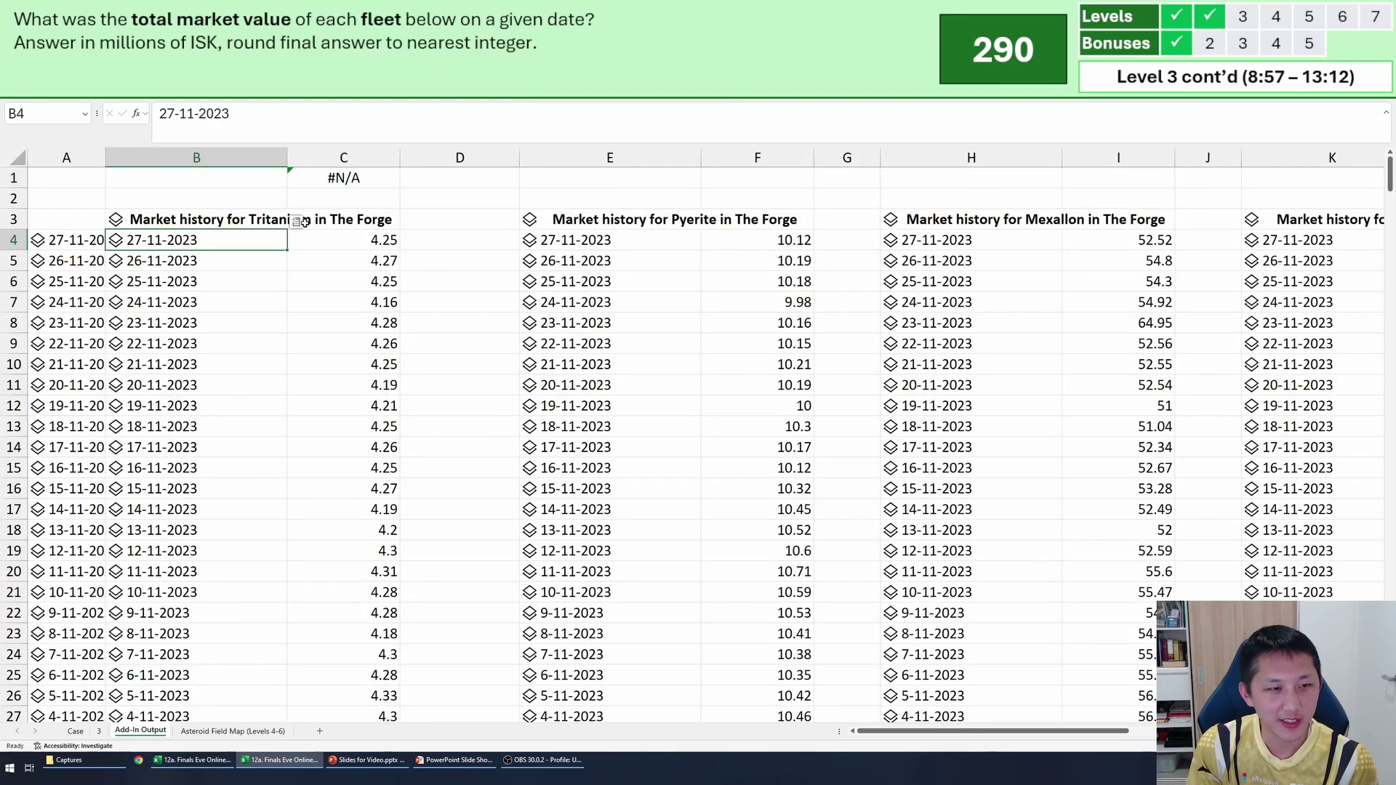
pyautogui.click(296, 221)
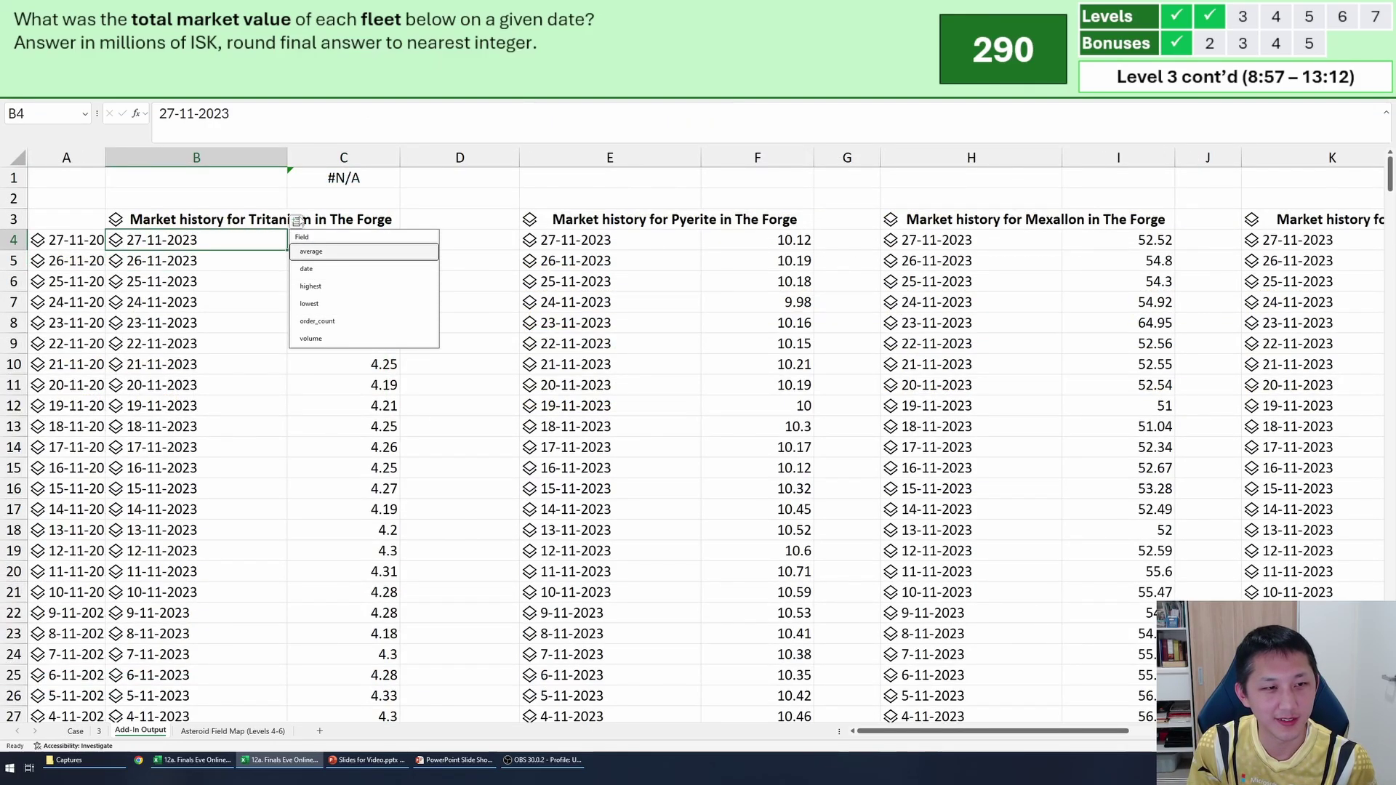
pyautogui.click(312, 270)
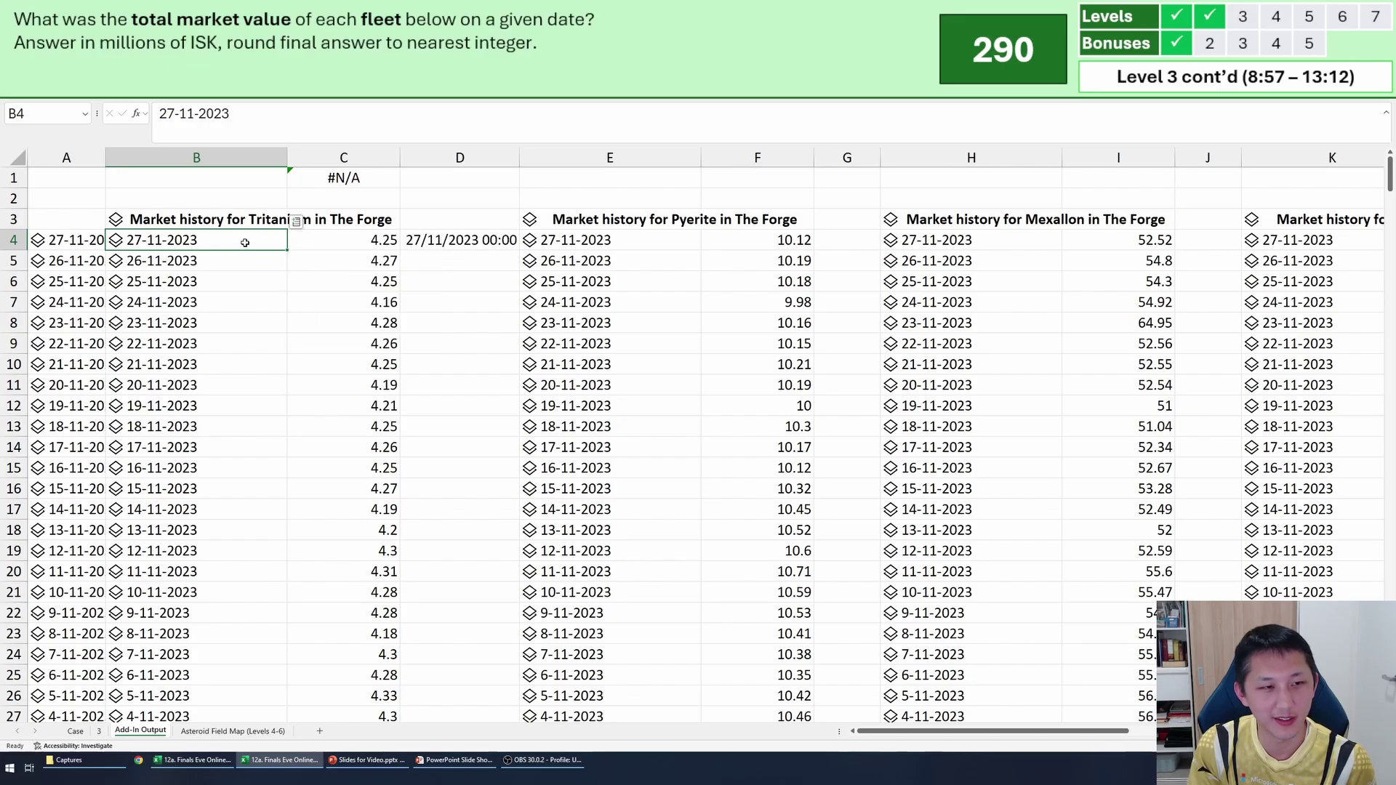
# Examine the data fields available for the 27-11-2023 Tritanium record in B4.
pyautogui.click(297, 221)
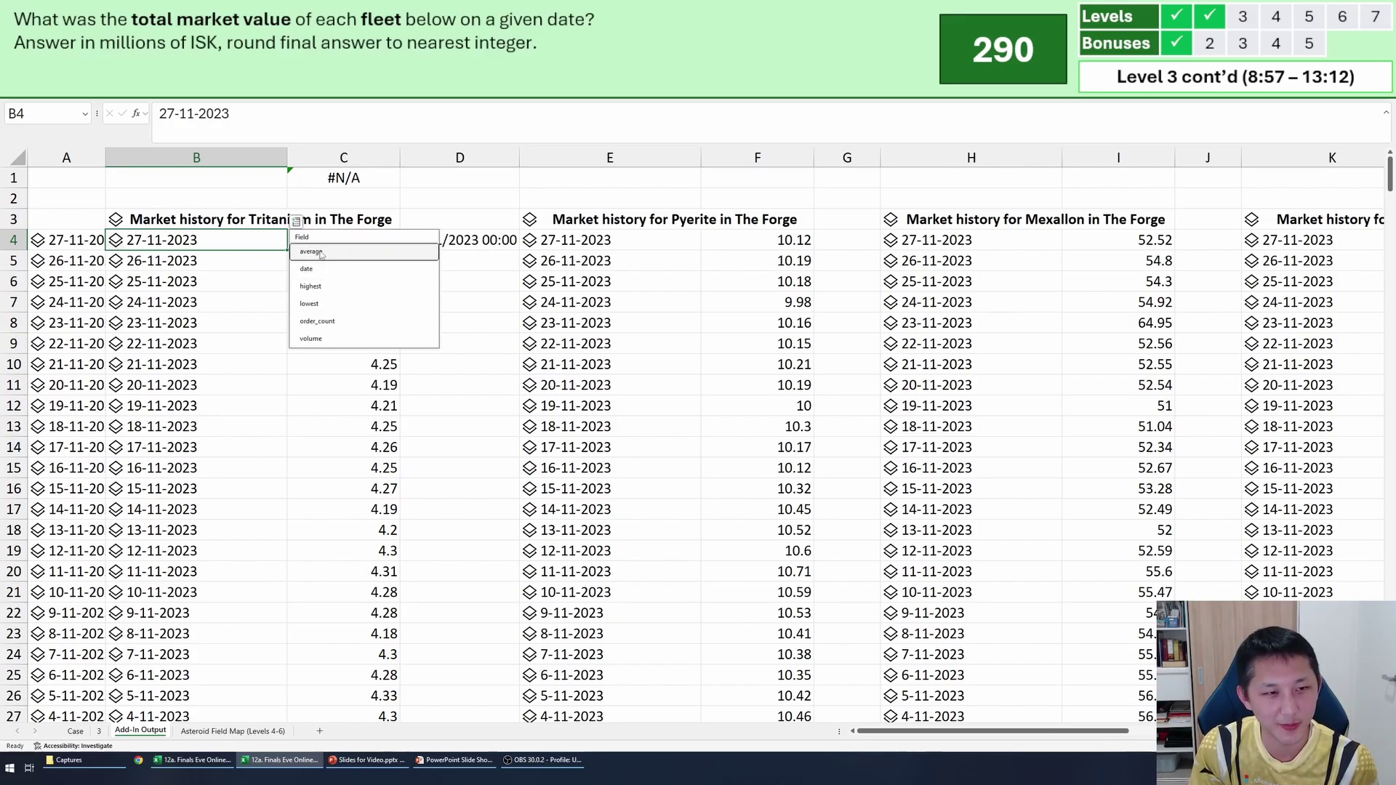
pyautogui.press('Down')
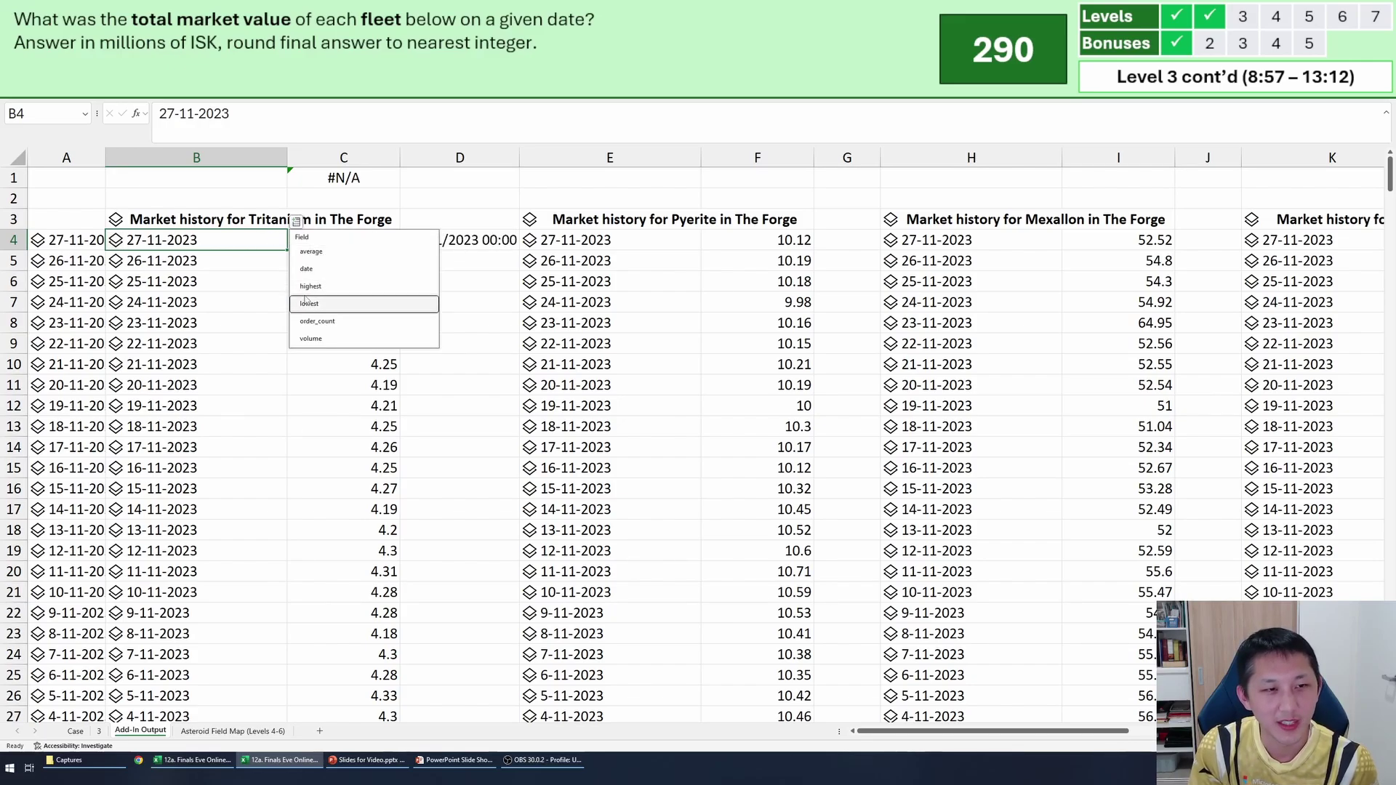
pyautogui.click(312, 252)
pyautogui.moveTo(116, 240); pyautogui.dragTo(870, 635)
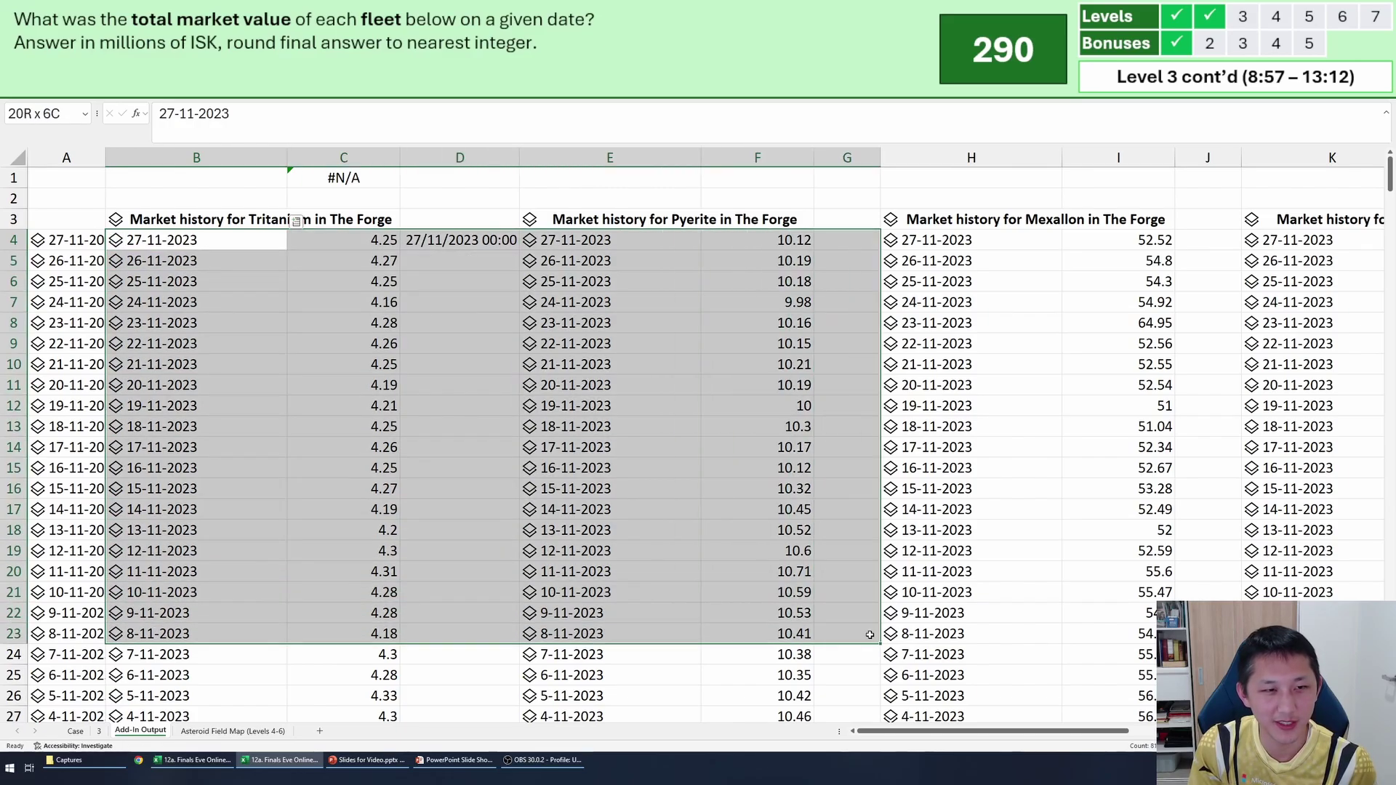
pyautogui.click(459, 445)
pyautogui.click(333, 234)
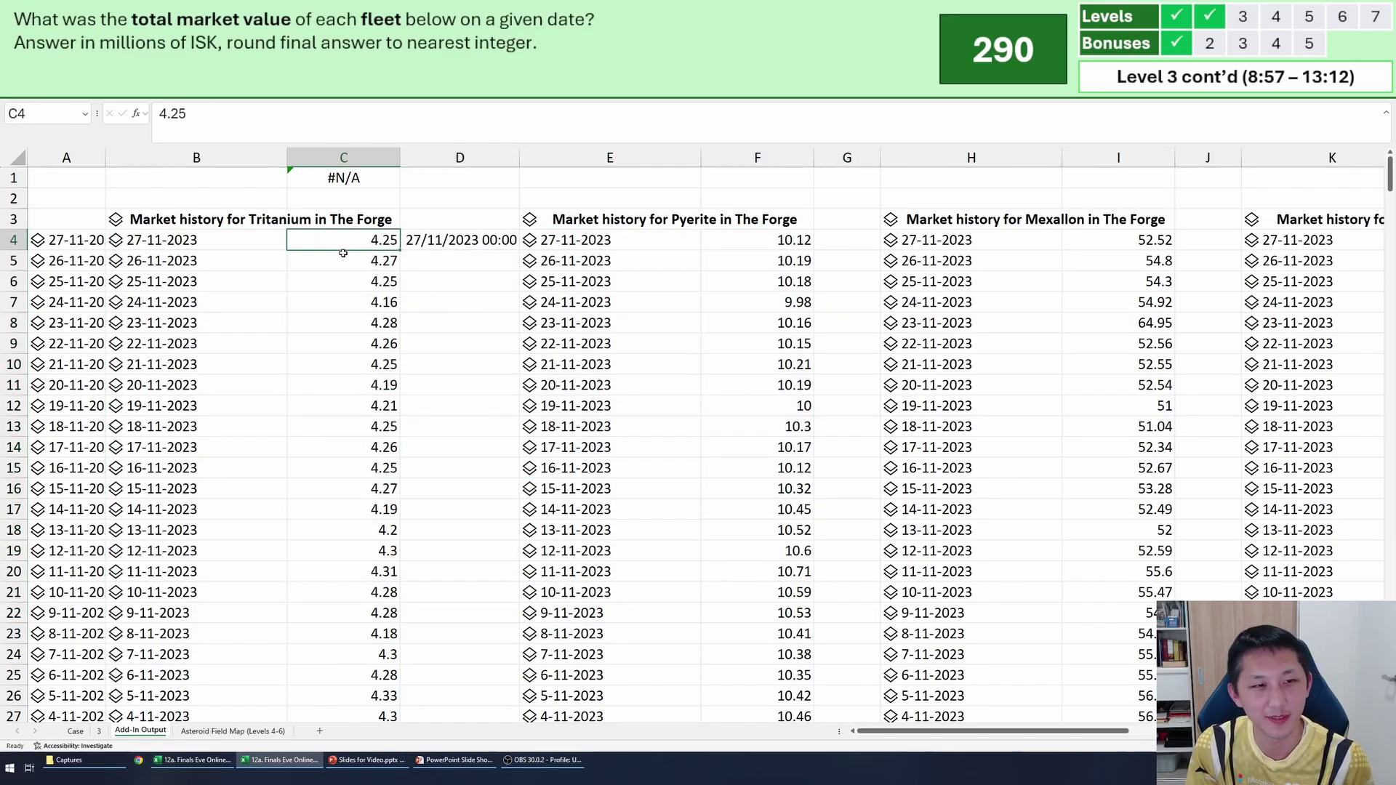
pyautogui.click(283, 241)
pyautogui.click(296, 221)
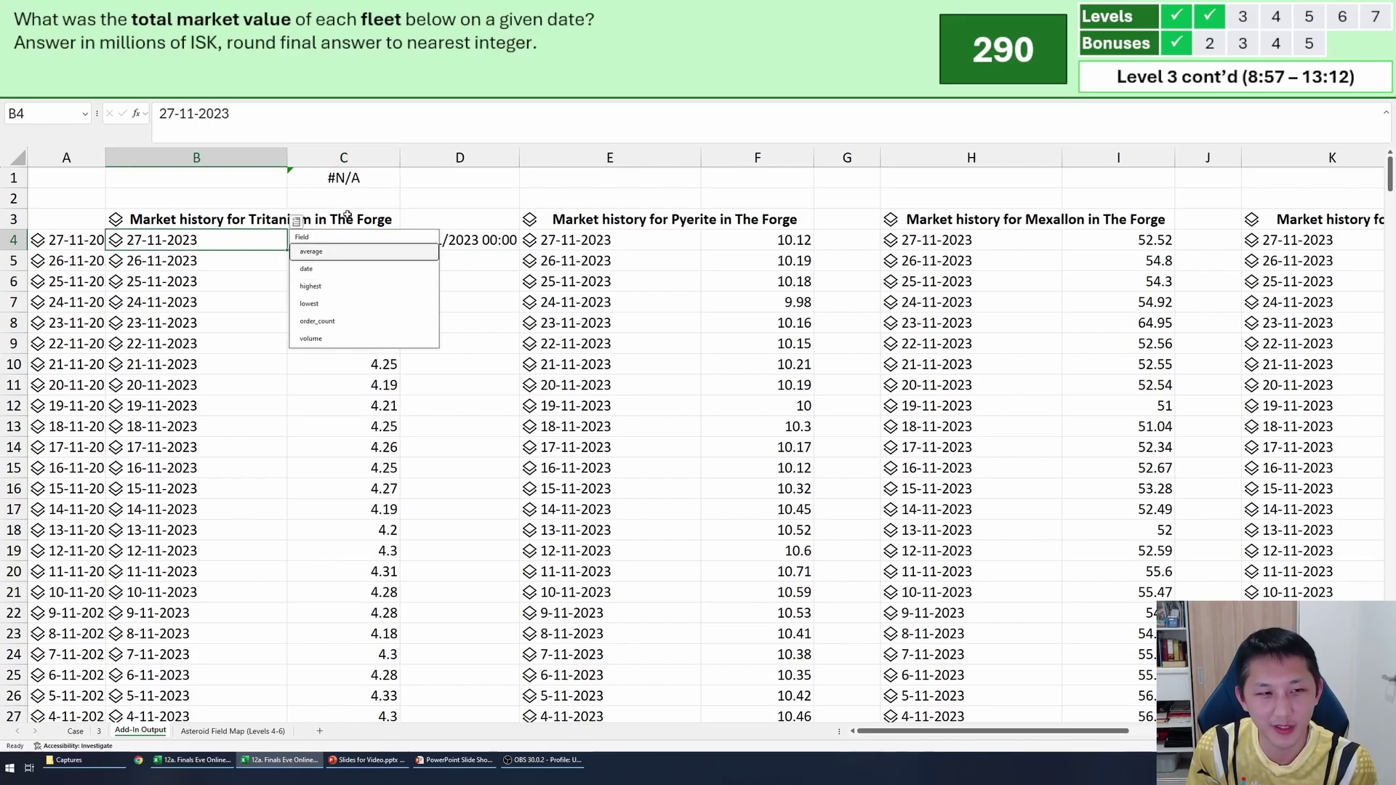
pyautogui.click(347, 215)
pyautogui.click(269, 241)
pyautogui.click(297, 221)
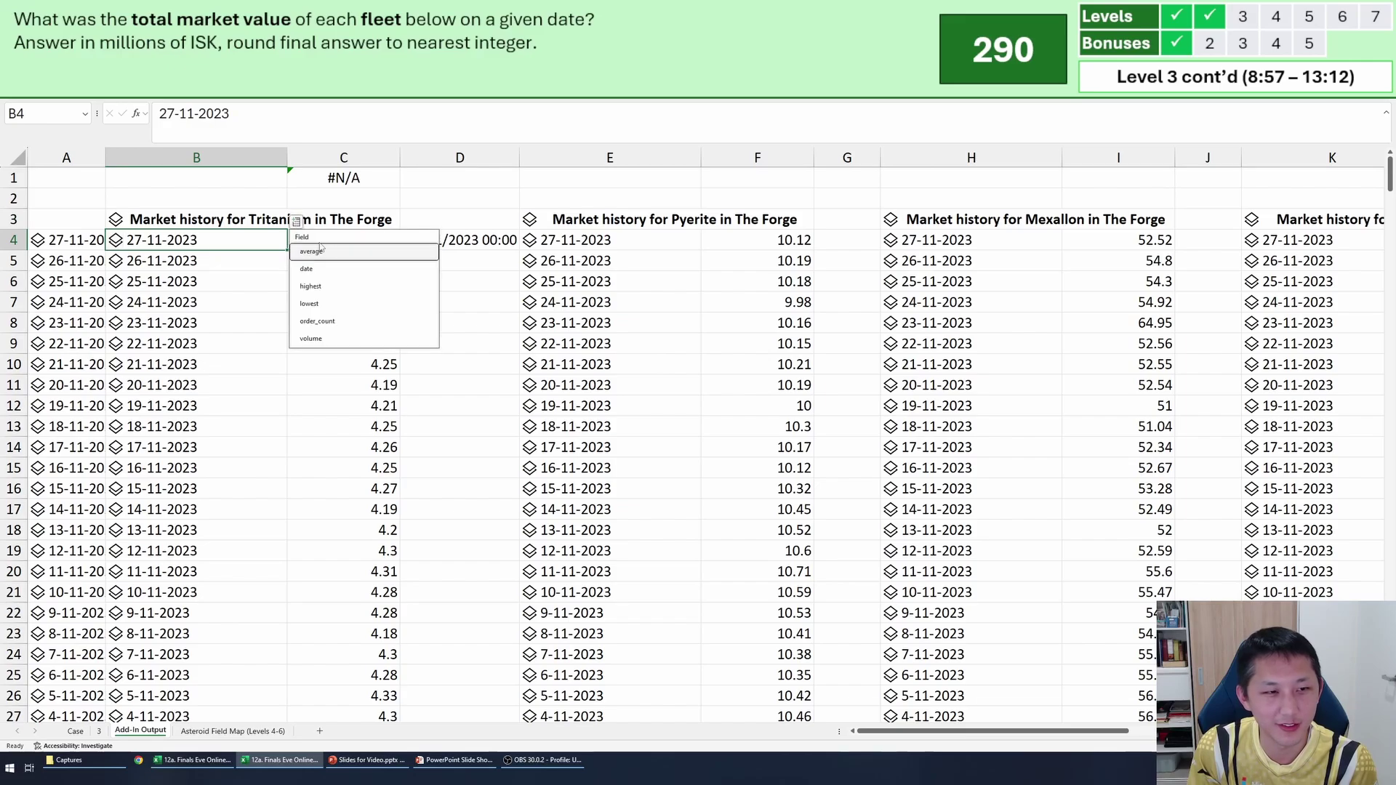
pyautogui.click(305, 269)
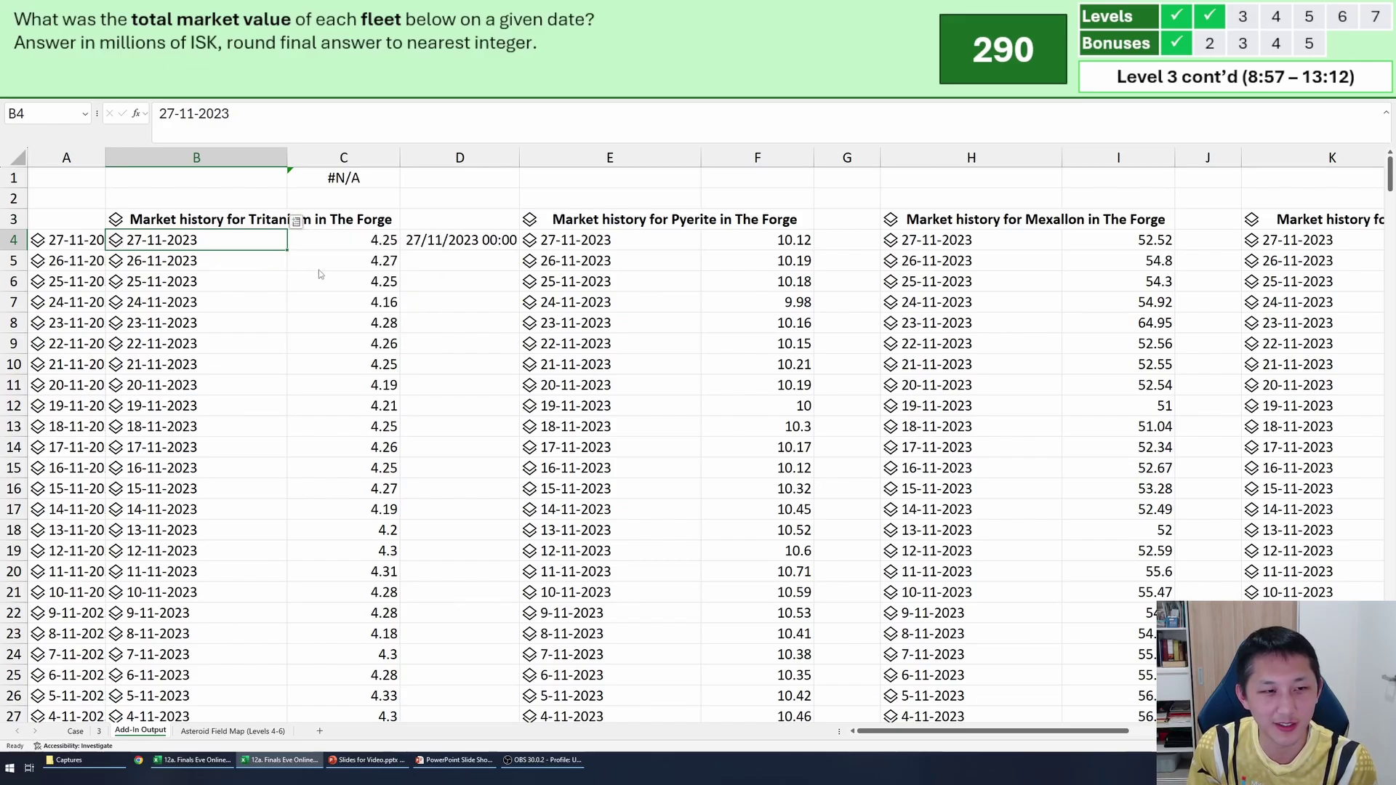
pyautogui.click(858, 234)
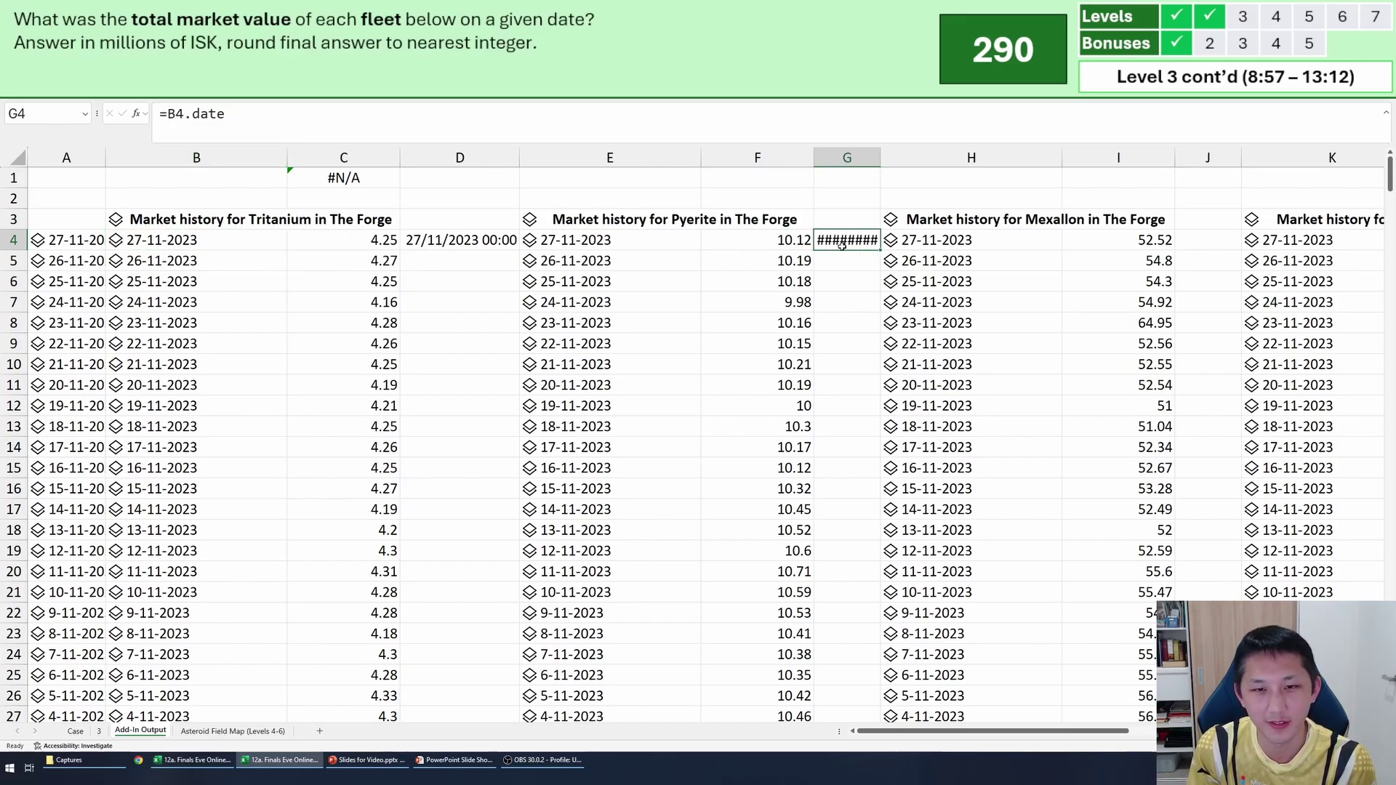
pyautogui.press('Delete')
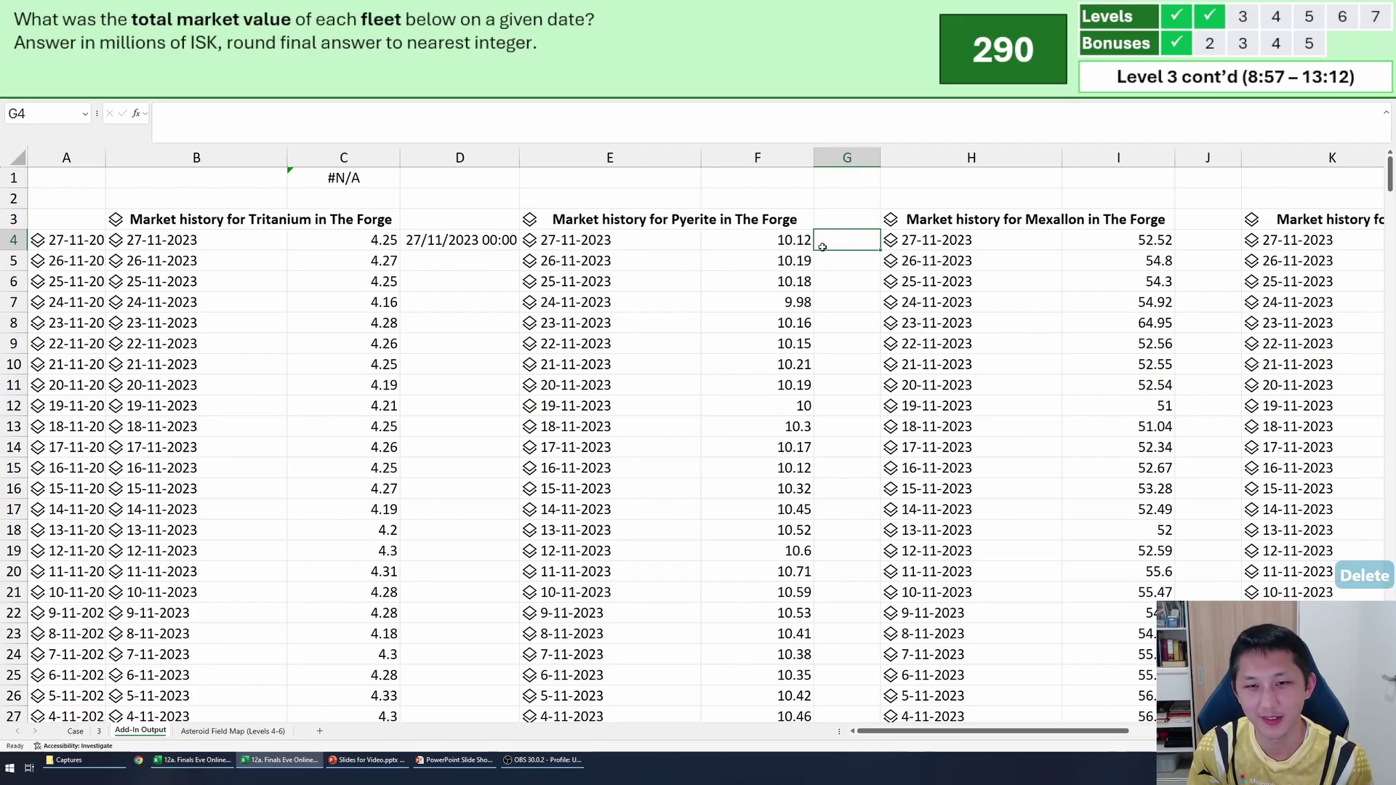
# Fill the =B4.date formula from D4 down to D212 alongside the Tritanium history.
pyautogui.click(443, 240)
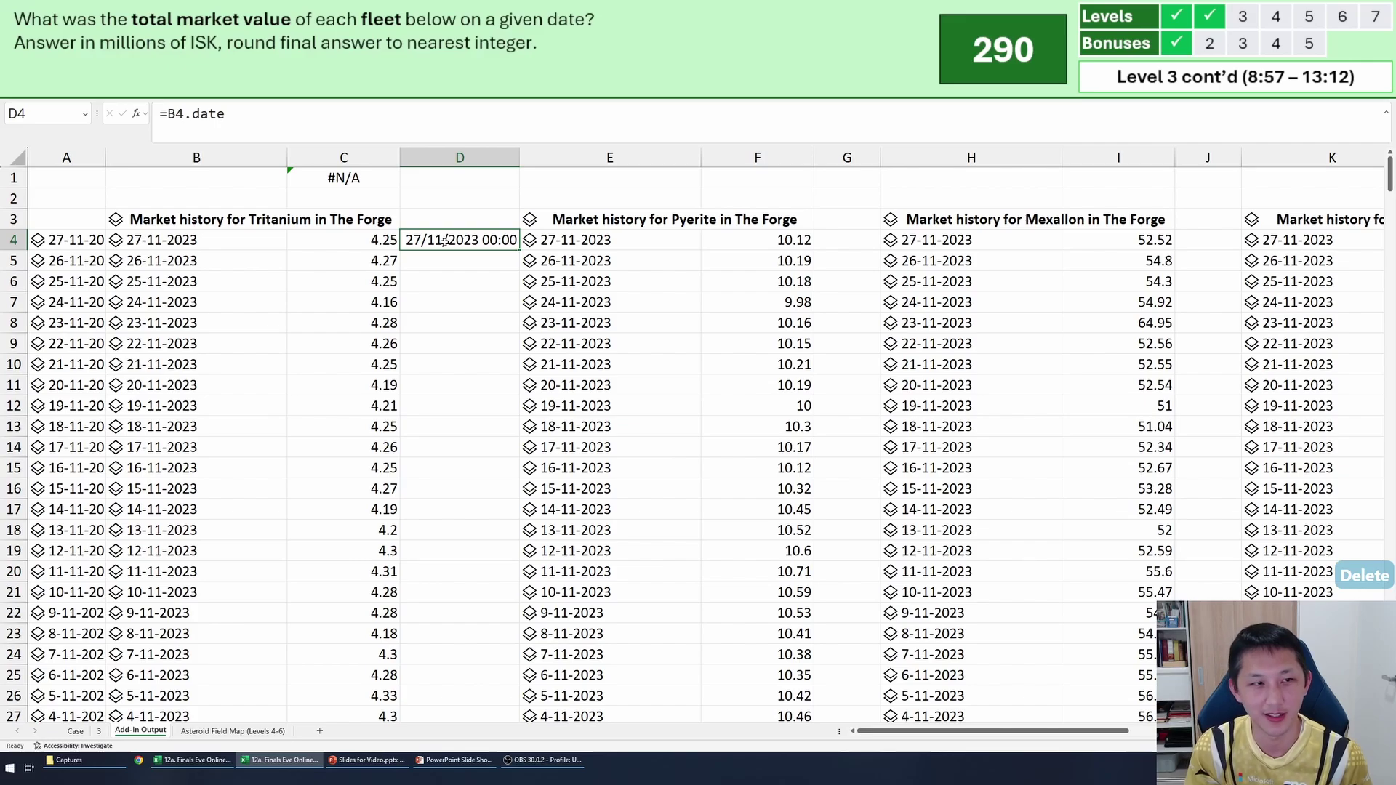
pyautogui.press('Left')
pyautogui.hotkey('ctrl', 'Down')
pyautogui.press('Right')
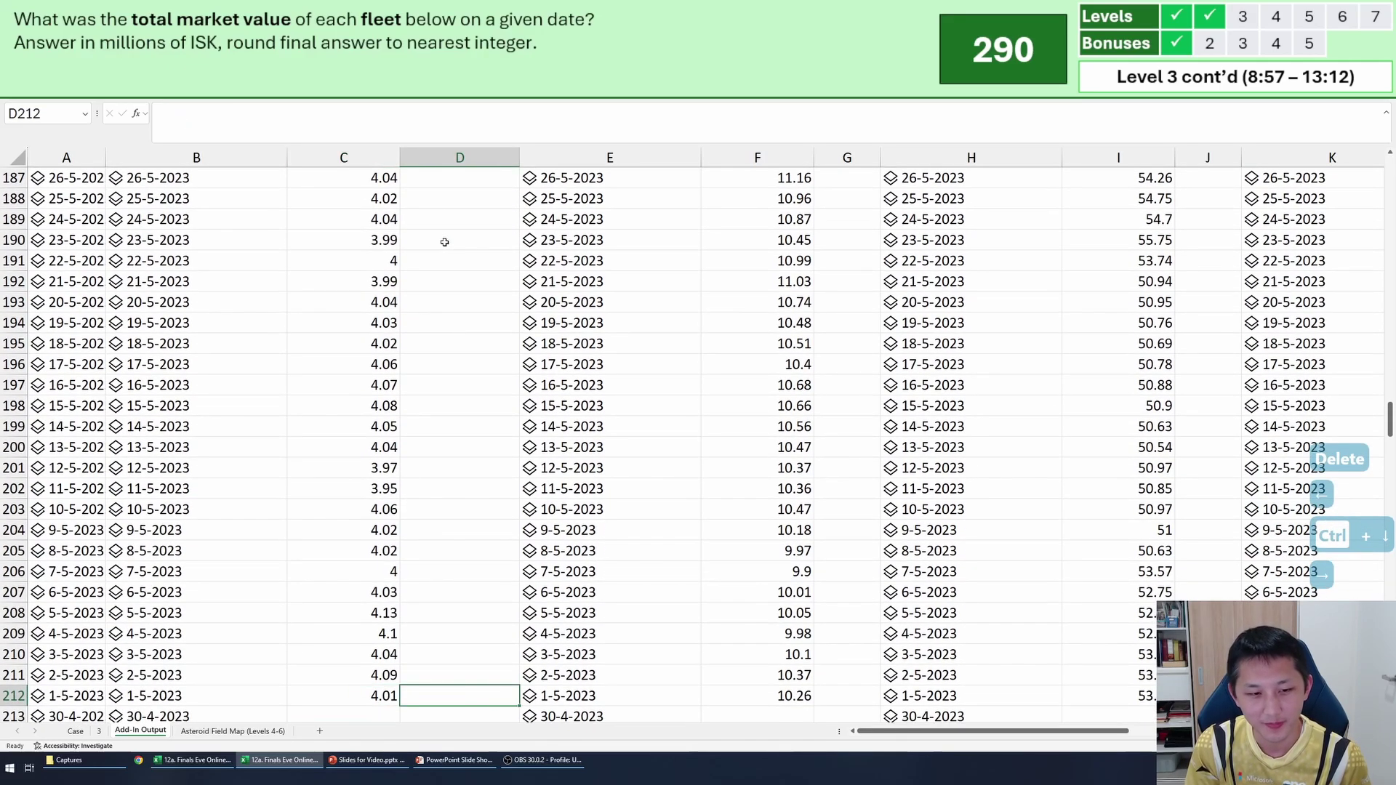
pyautogui.hotkey('ctrl', 'shift', 'Up')
pyautogui.hotkey('ctrl', 'd')
pyautogui.hotkey('ctrl', 'Up')
pyautogui.hotkey('ctrl', 'Up')
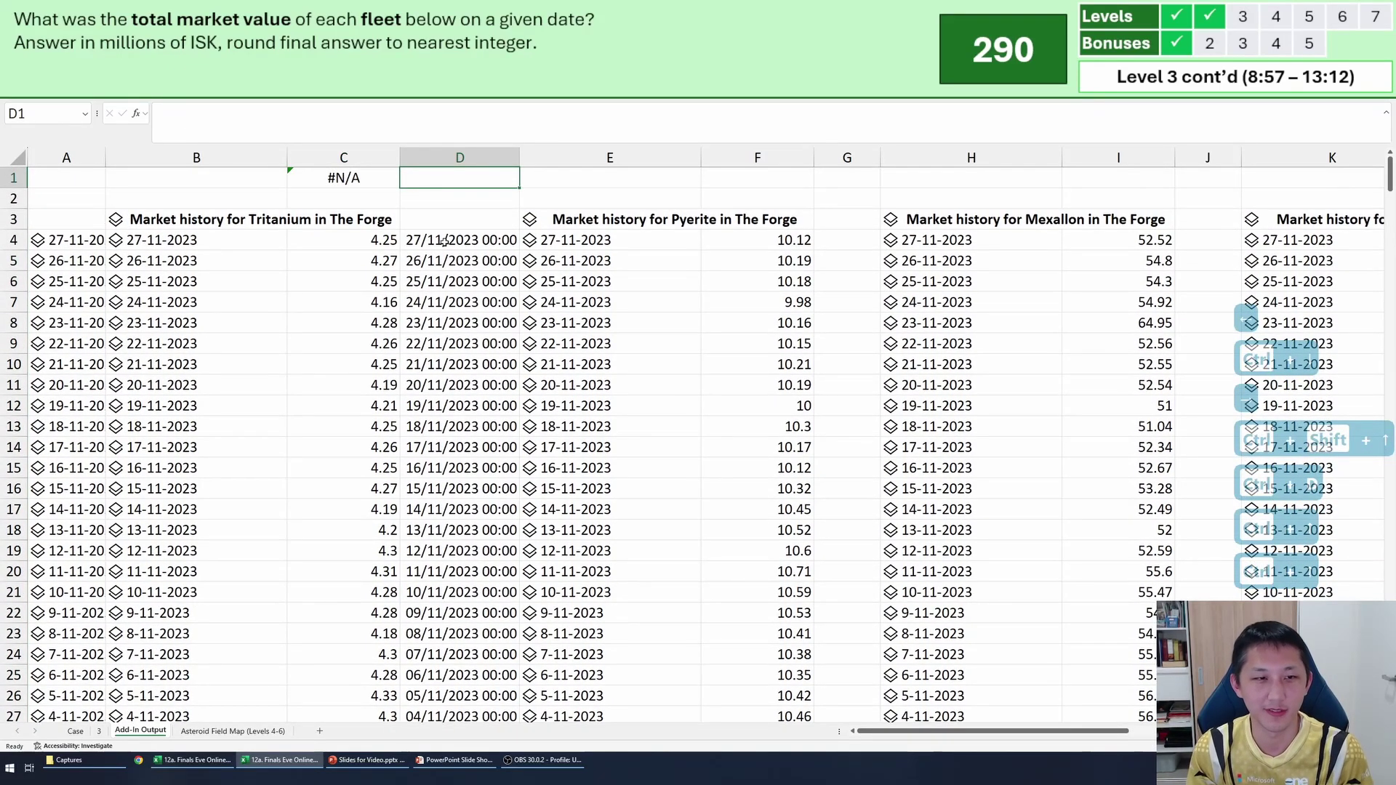
pyautogui.moveTo(445, 241); pyautogui.dragTo(463, 476)
pyautogui.click(444, 338)
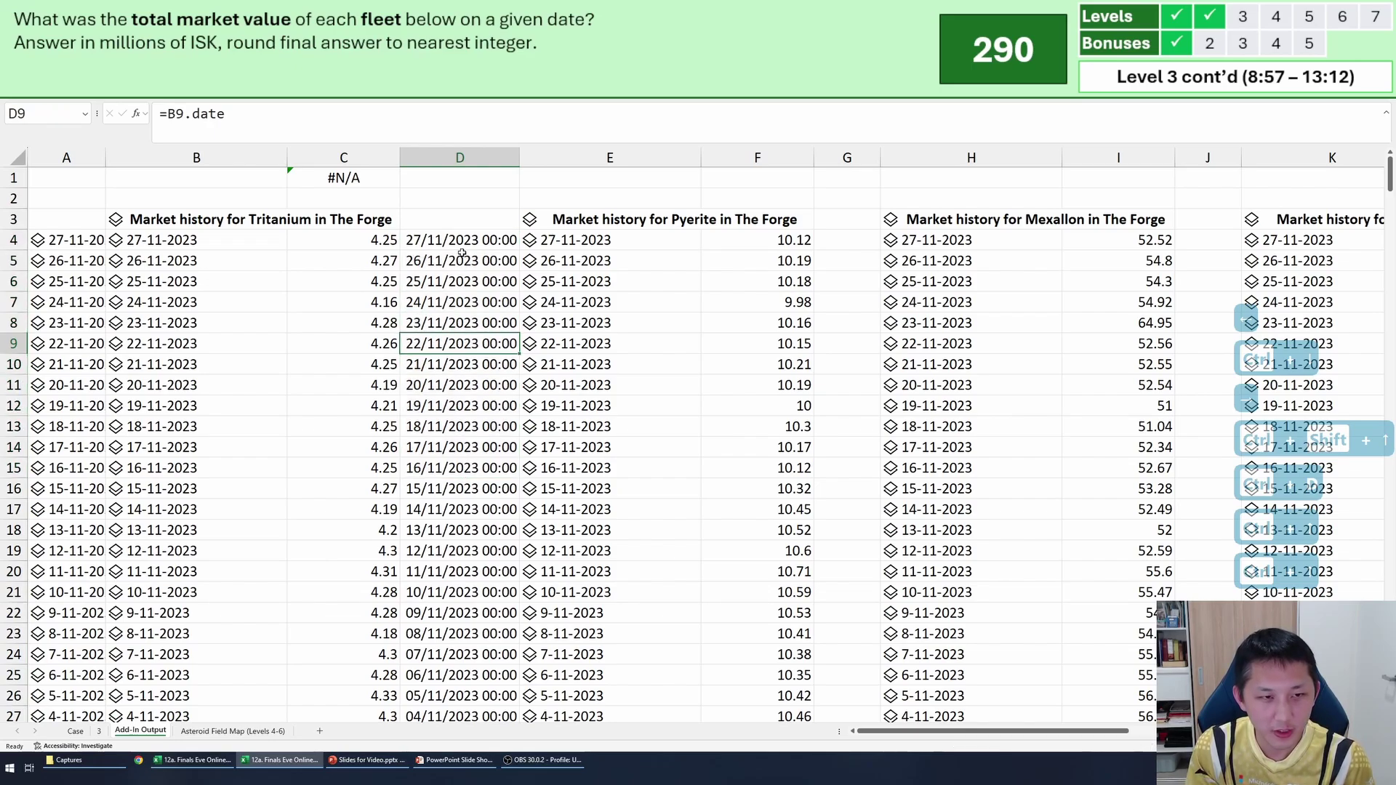
pyautogui.click(462, 253)
# Change the lookup array of the XLOOKUP in C1 to the absolute date range $D$4:$D$424.
pyautogui.click(343, 178)
pyautogui.press('F2')
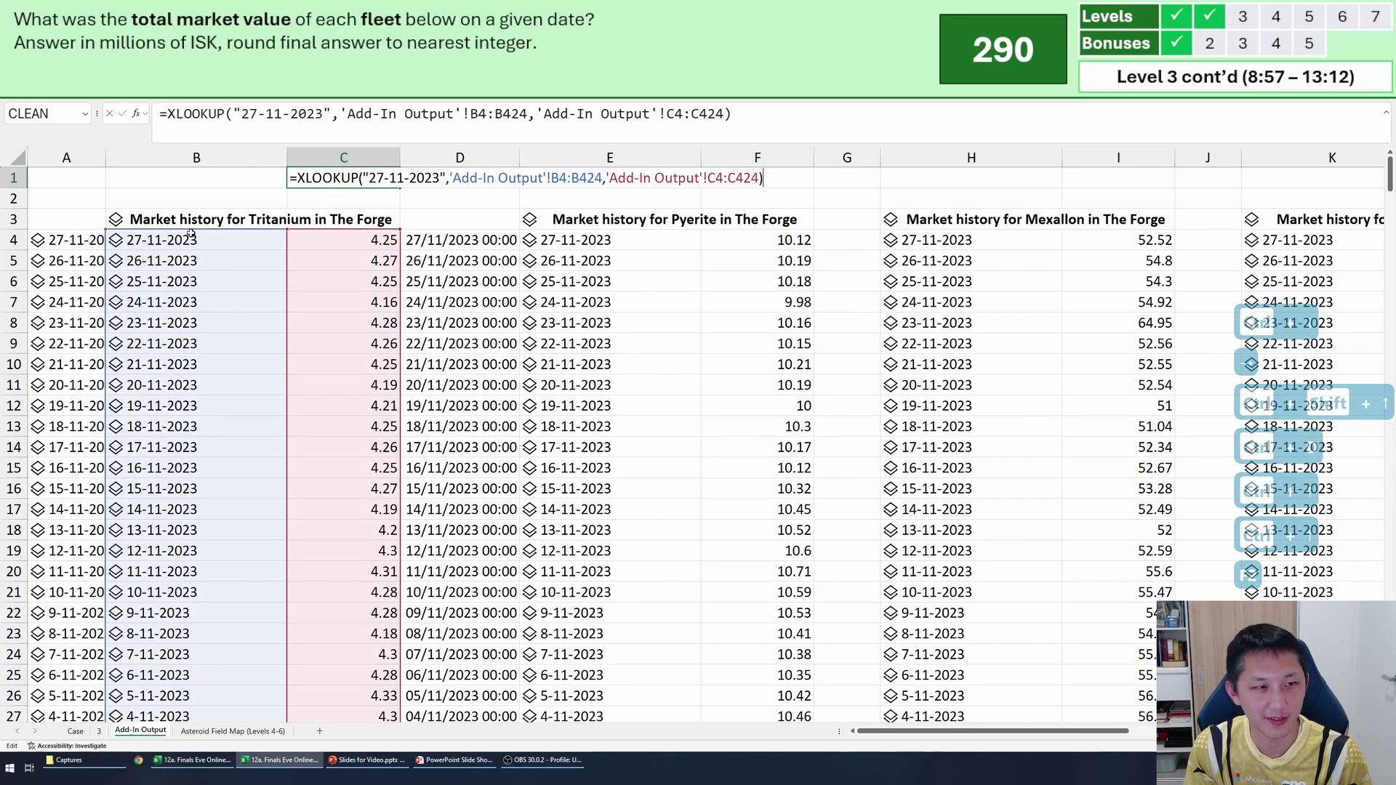
pyautogui.click(245, 227)
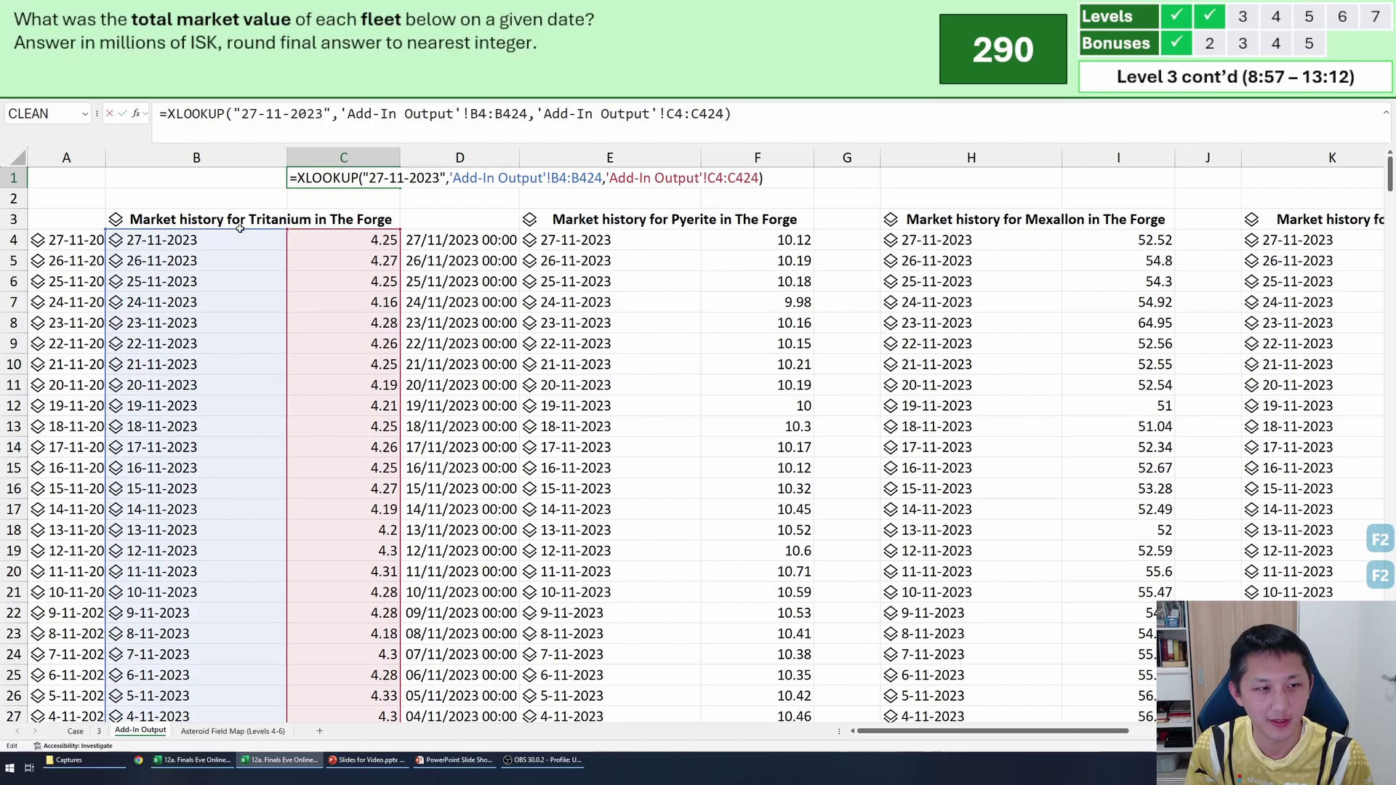
pyautogui.moveTo(240, 228); pyautogui.dragTo(510, 227)
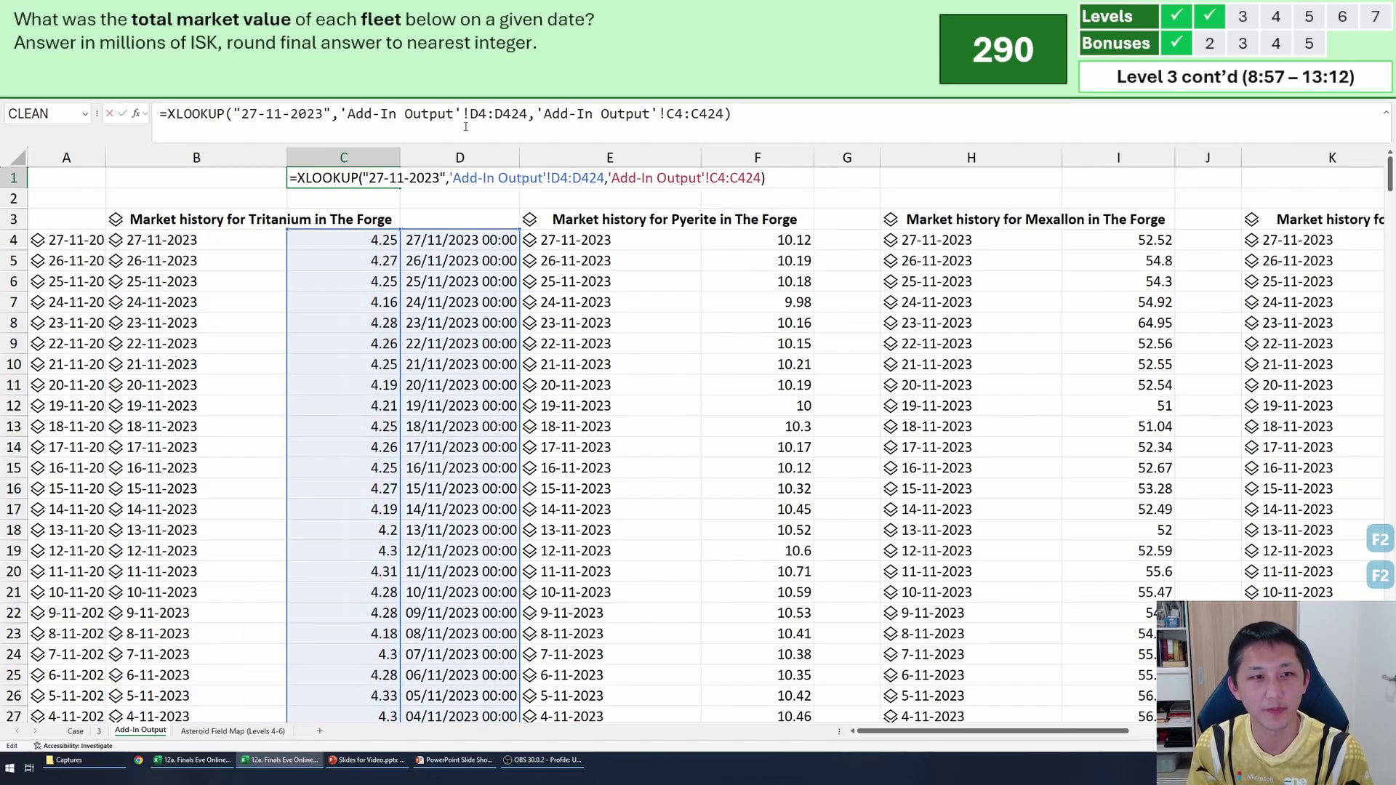
pyautogui.moveTo(466, 127); pyautogui.dragTo(534, 118)
pyautogui.press('F4')
pyautogui.press('Return')
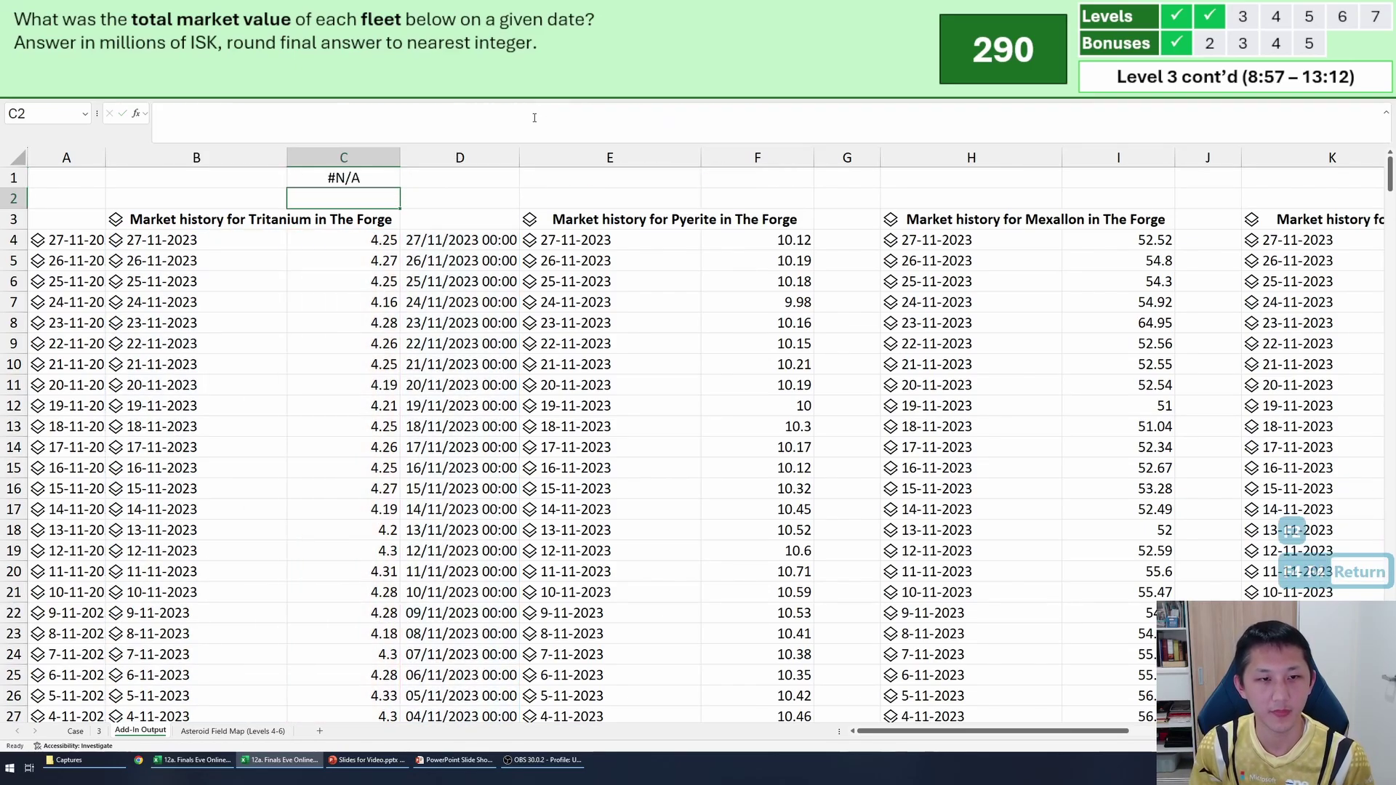
# Replace the hard-coded date in C1's XLOOKUP with an absolute reference to the date cell, '3'!$C$2.
pyautogui.press('Up')
pyautogui.moveTo(331, 114); pyautogui.dragTo(234, 114)
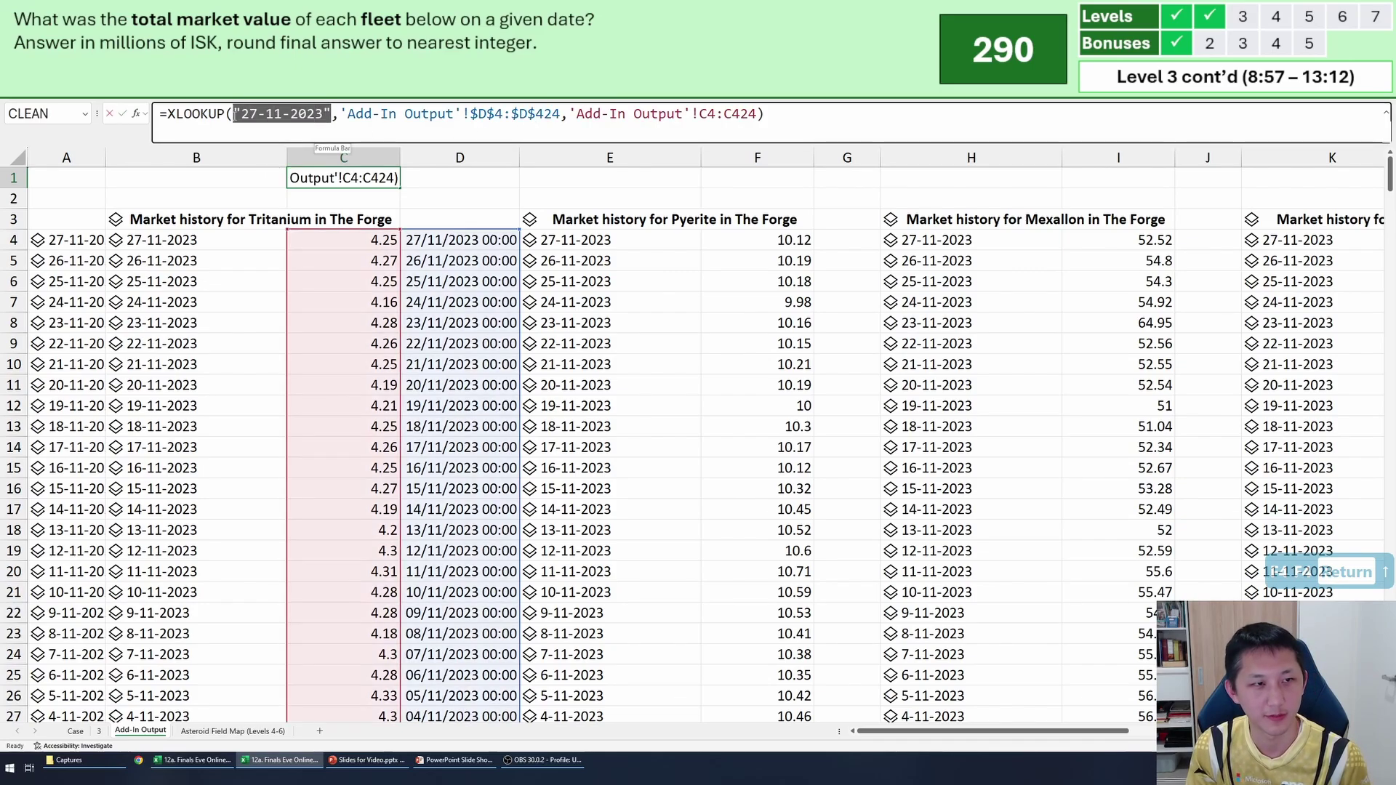
pyautogui.click(99, 731)
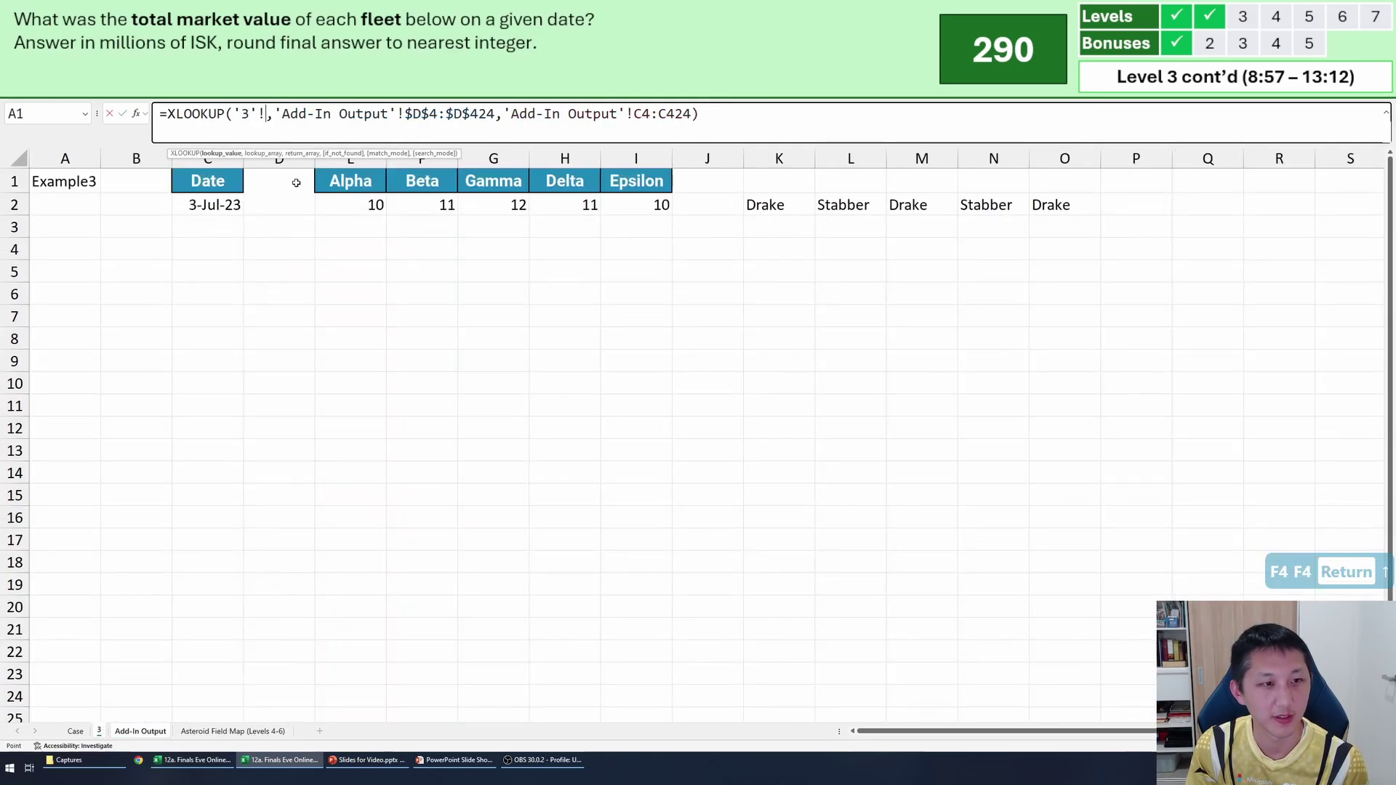
pyautogui.click(208, 203)
pyautogui.press('F4')
pyautogui.press('Return')
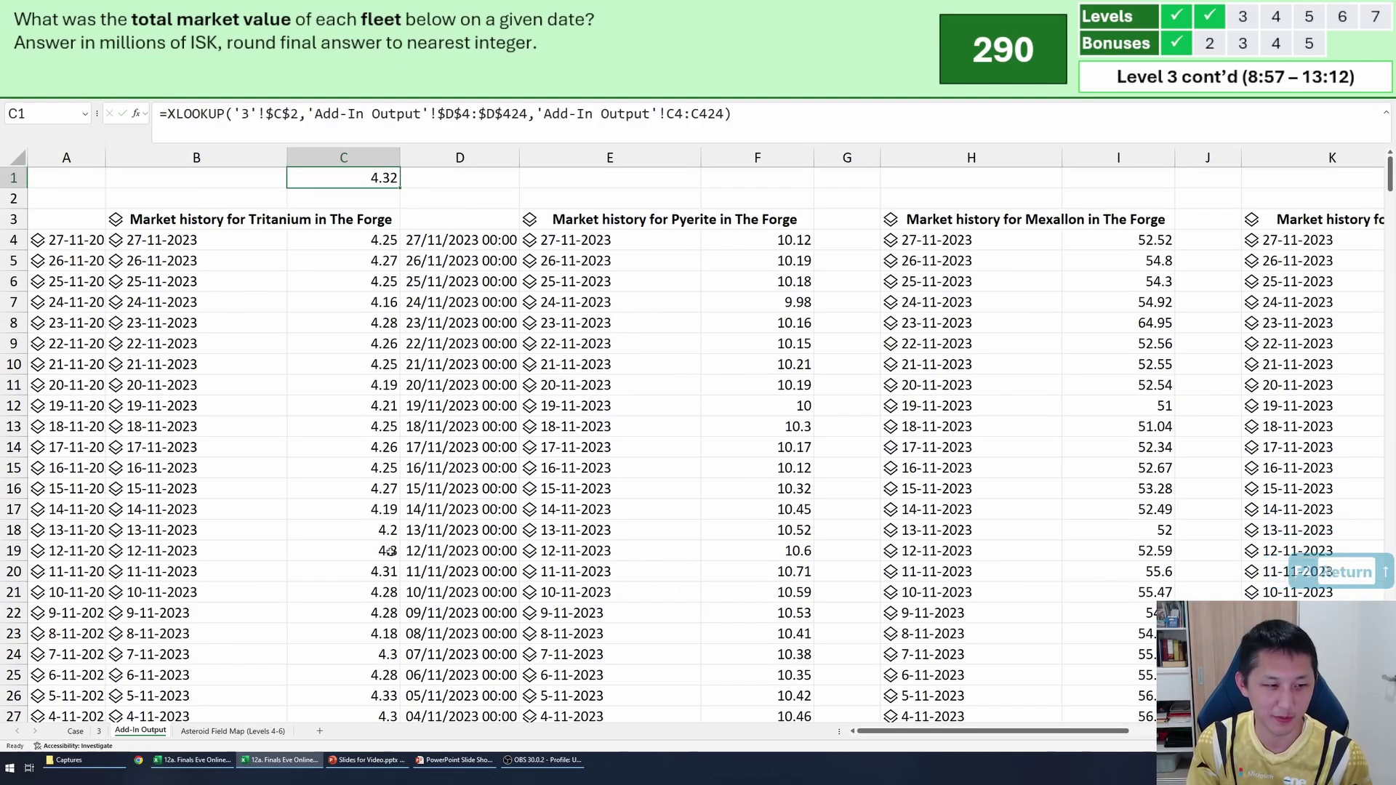
# Copy the XLOOKUP from C1 to F1 and I1 to return the Pyerite and Mexallon prices.
pyautogui.click(482, 239)
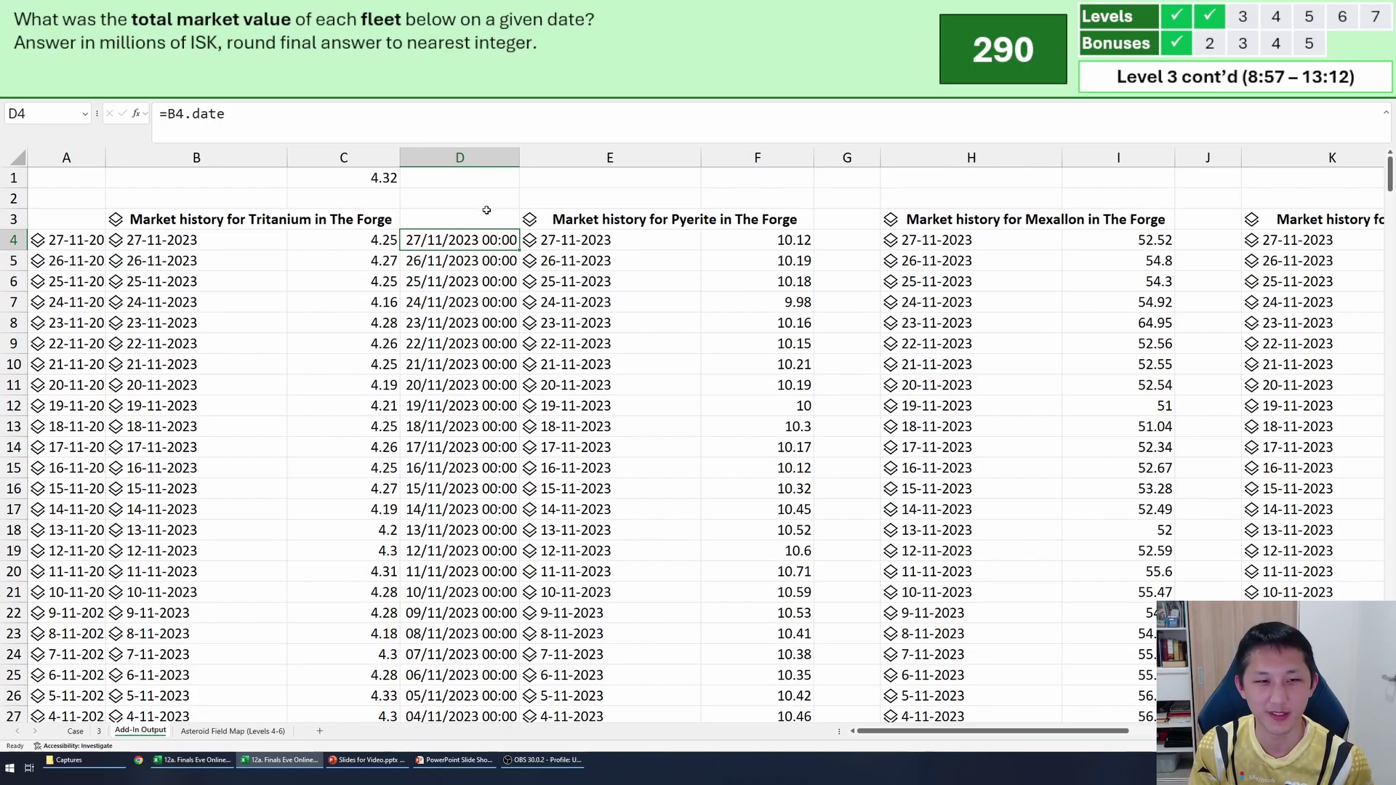
pyautogui.click(394, 178)
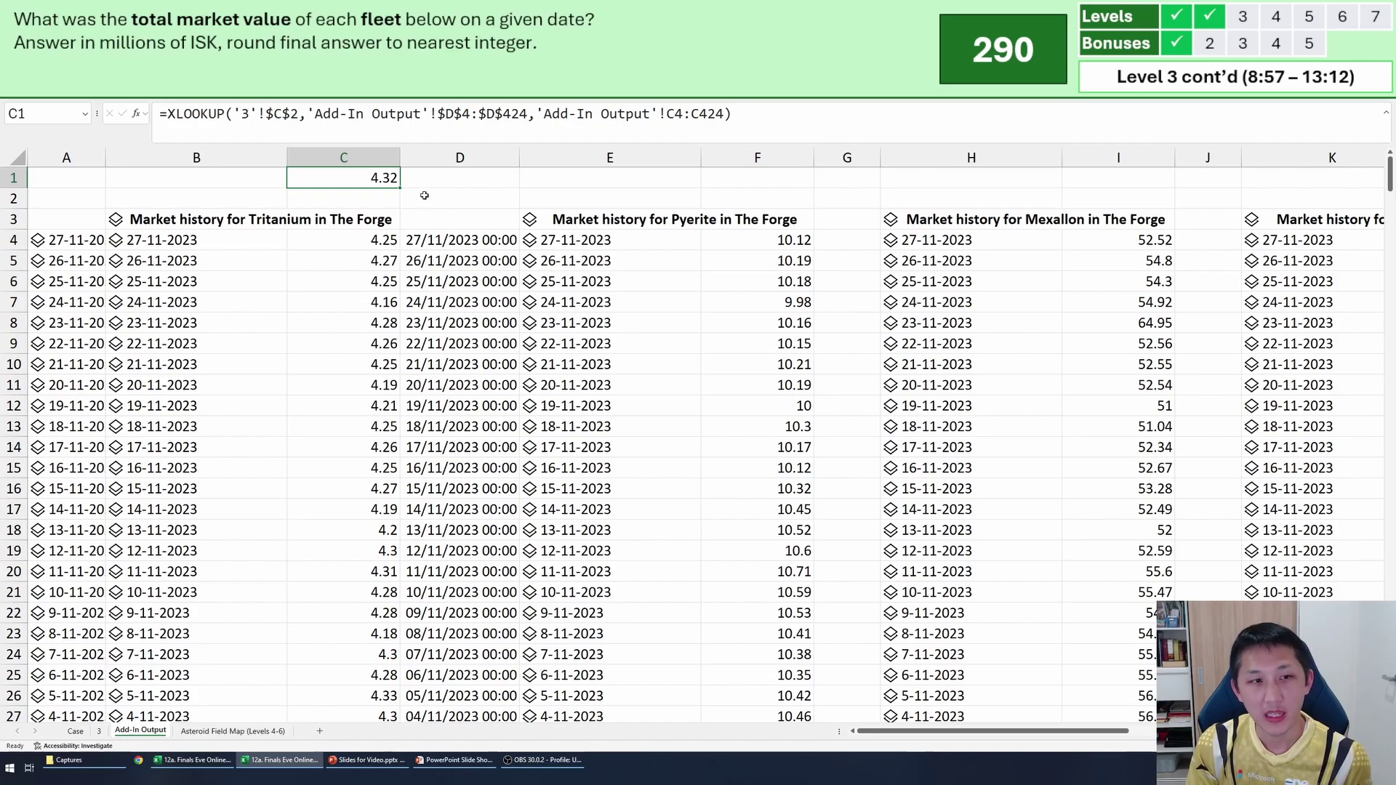
pyautogui.hotkey('ctrl', 'c')
pyautogui.click(761, 178)
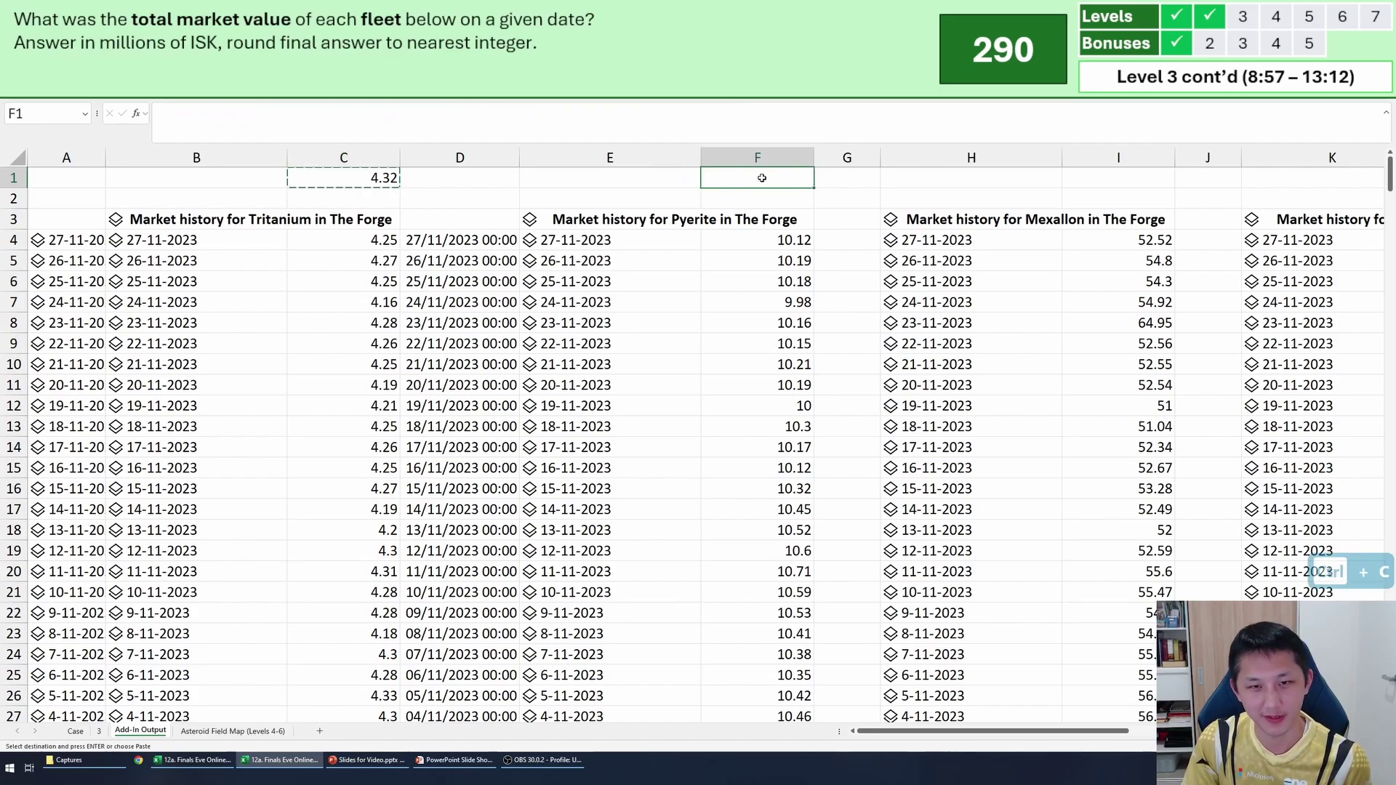
pyautogui.hotkey('ctrl', 'v')
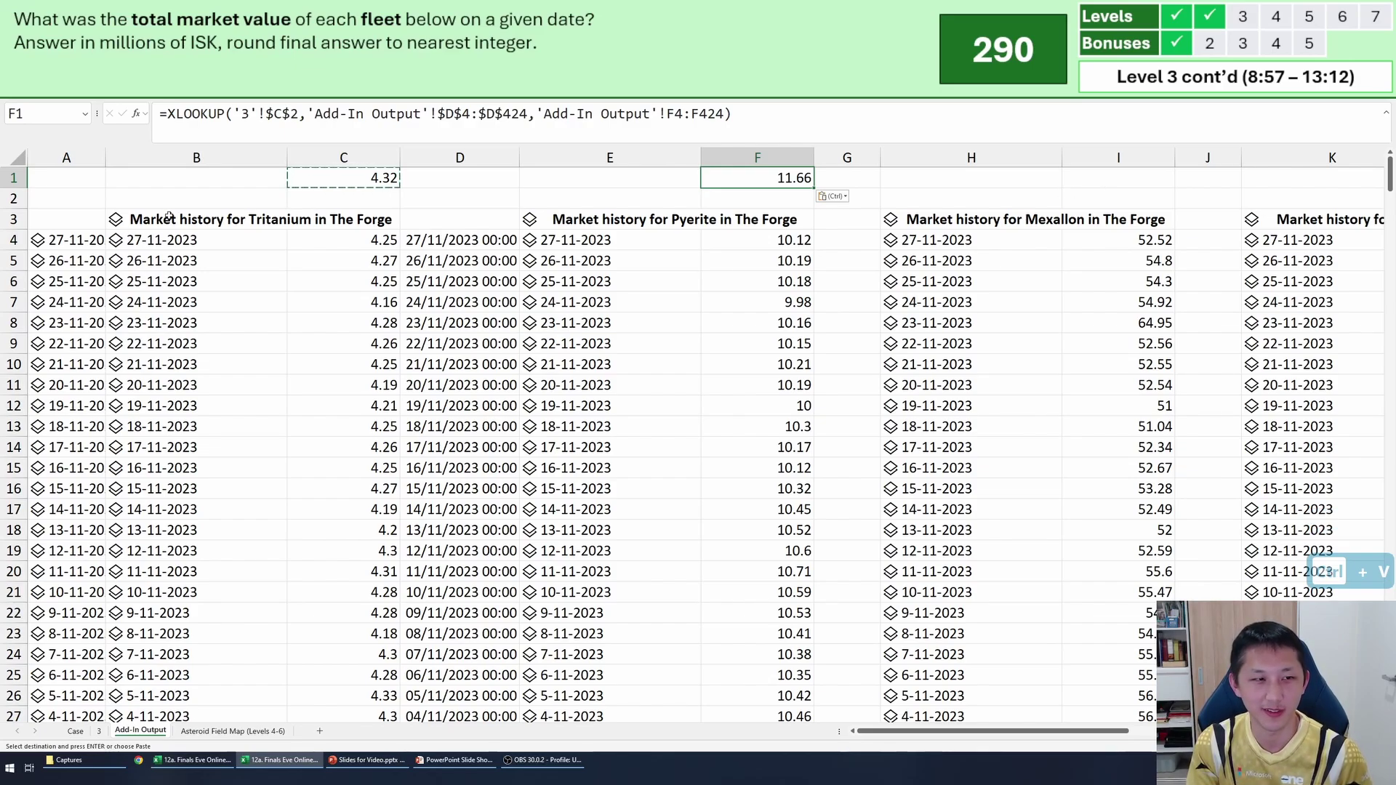
pyautogui.click(196, 157)
pyautogui.click(378, 177)
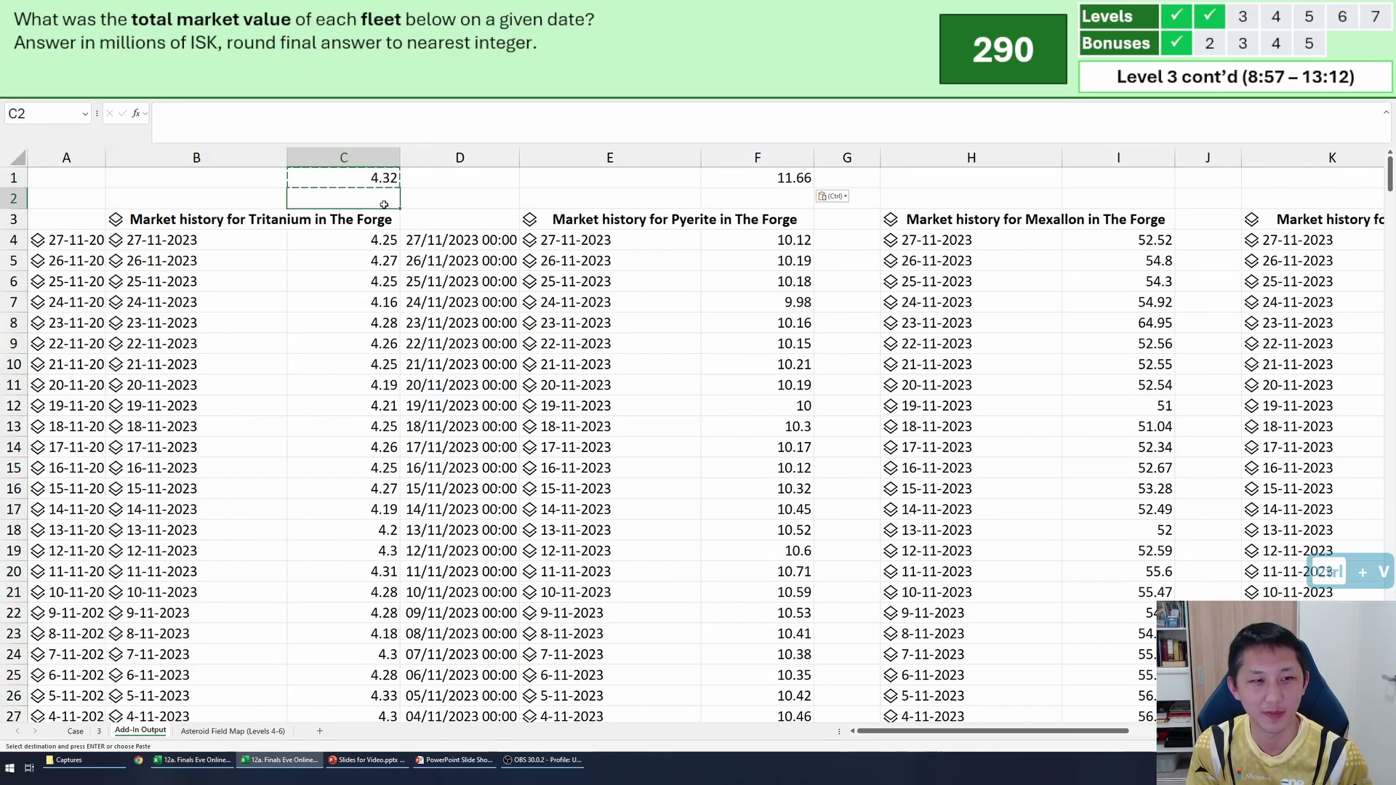
pyautogui.hotkey('ctrl', 'c')
pyautogui.click(758, 177)
pyautogui.hotkey('ctrl', 'v')
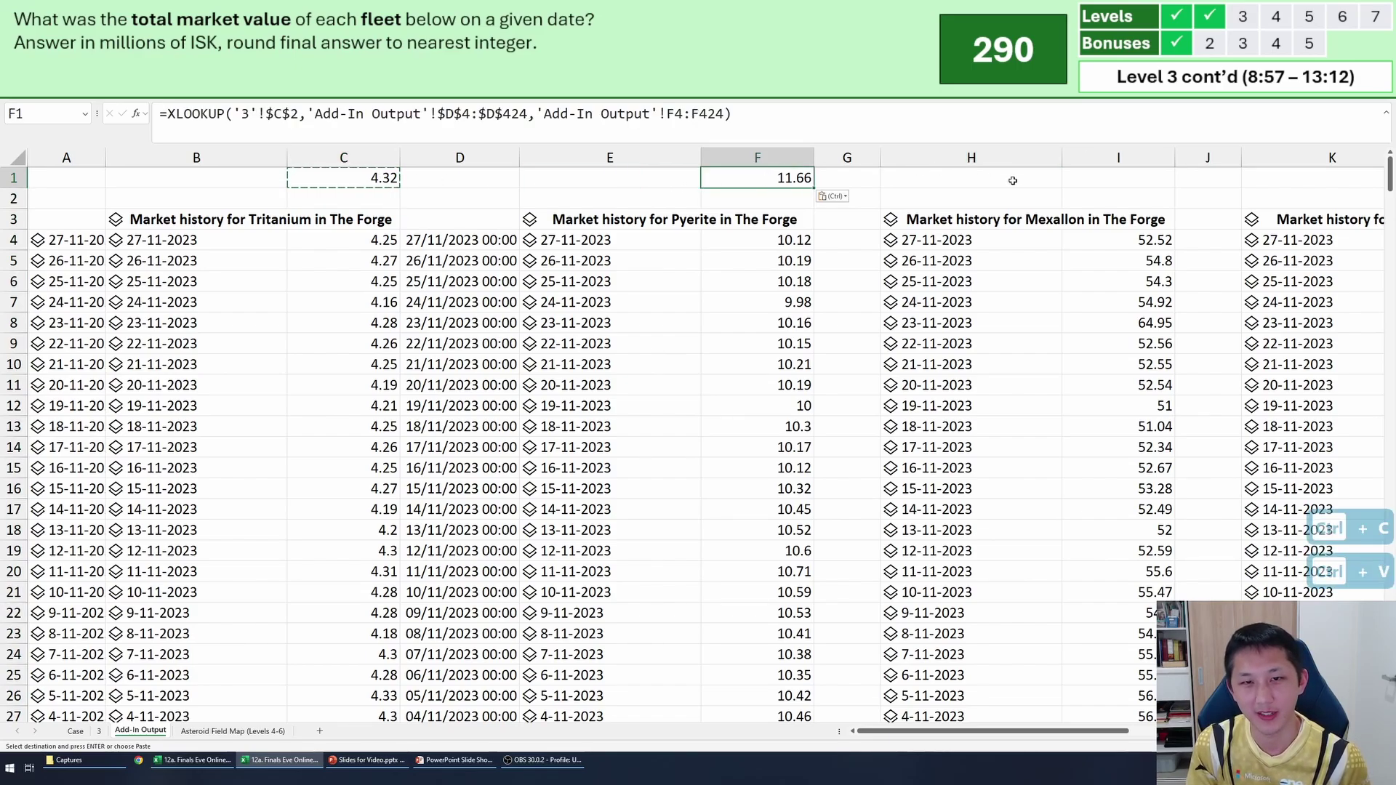
pyautogui.click(1137, 178)
pyautogui.hotkey('ctrl', 'v')
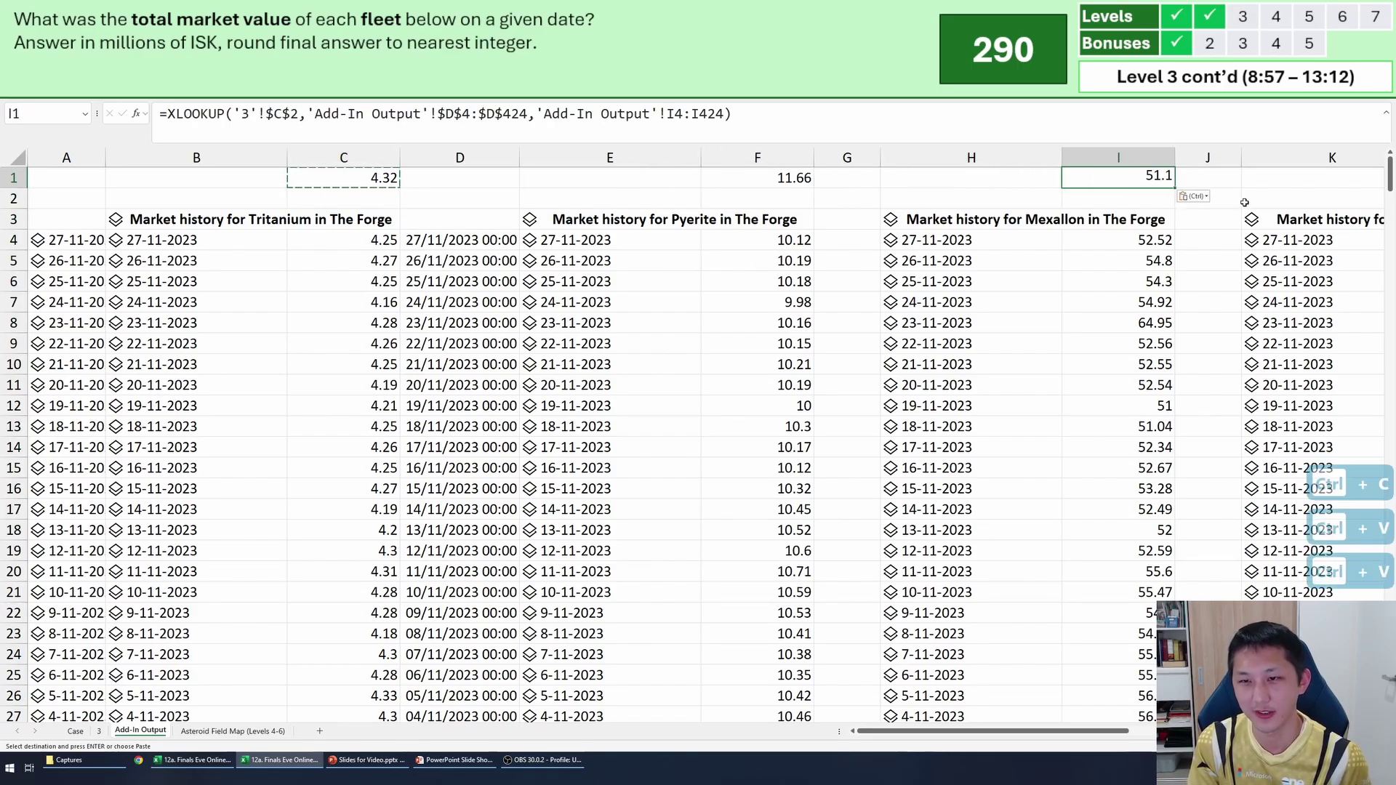
# Paste the copied lookup formula into L1 and O1 for the Isogen and Nocxium prices.
pyautogui.press('Right')
pyautogui.press('Right')
pyautogui.press('Right')
pyautogui.press('Right')
pyautogui.press('Left')
pyautogui.hotkey('ctrl', 'v')
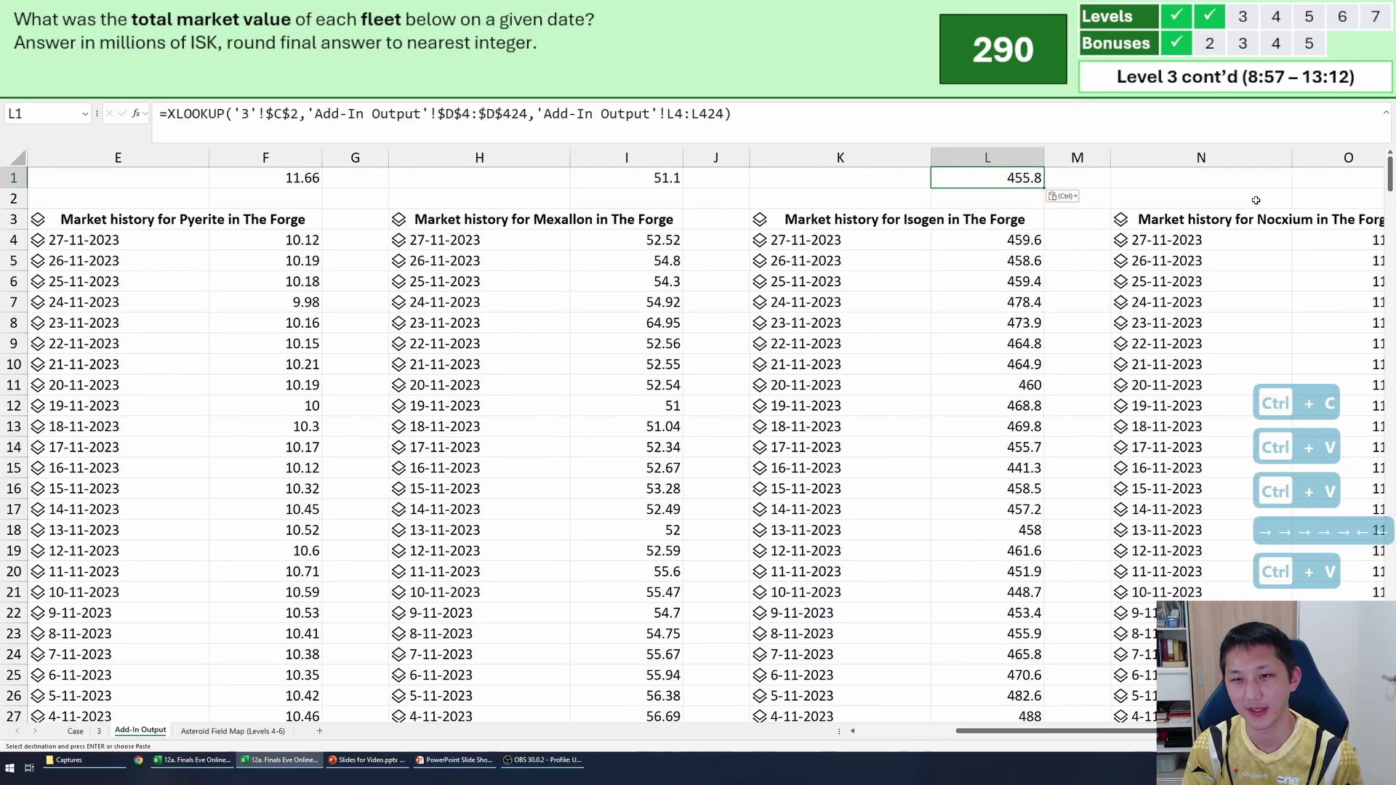
pyautogui.press('Right')
pyautogui.press('Right')
pyautogui.press('Right')
pyautogui.press('Right')
pyautogui.press('Left')
pyautogui.hotkey('ctrl', 'v')
# Paste the copied lookup formula into R1 for Zydrine and U1 for the last mineral's price.
pyautogui.press('Right')
pyautogui.press('Right')
pyautogui.press('Right')
pyautogui.press('Right')
pyautogui.press('Left')
pyautogui.hotkey('ctrl', 'v')
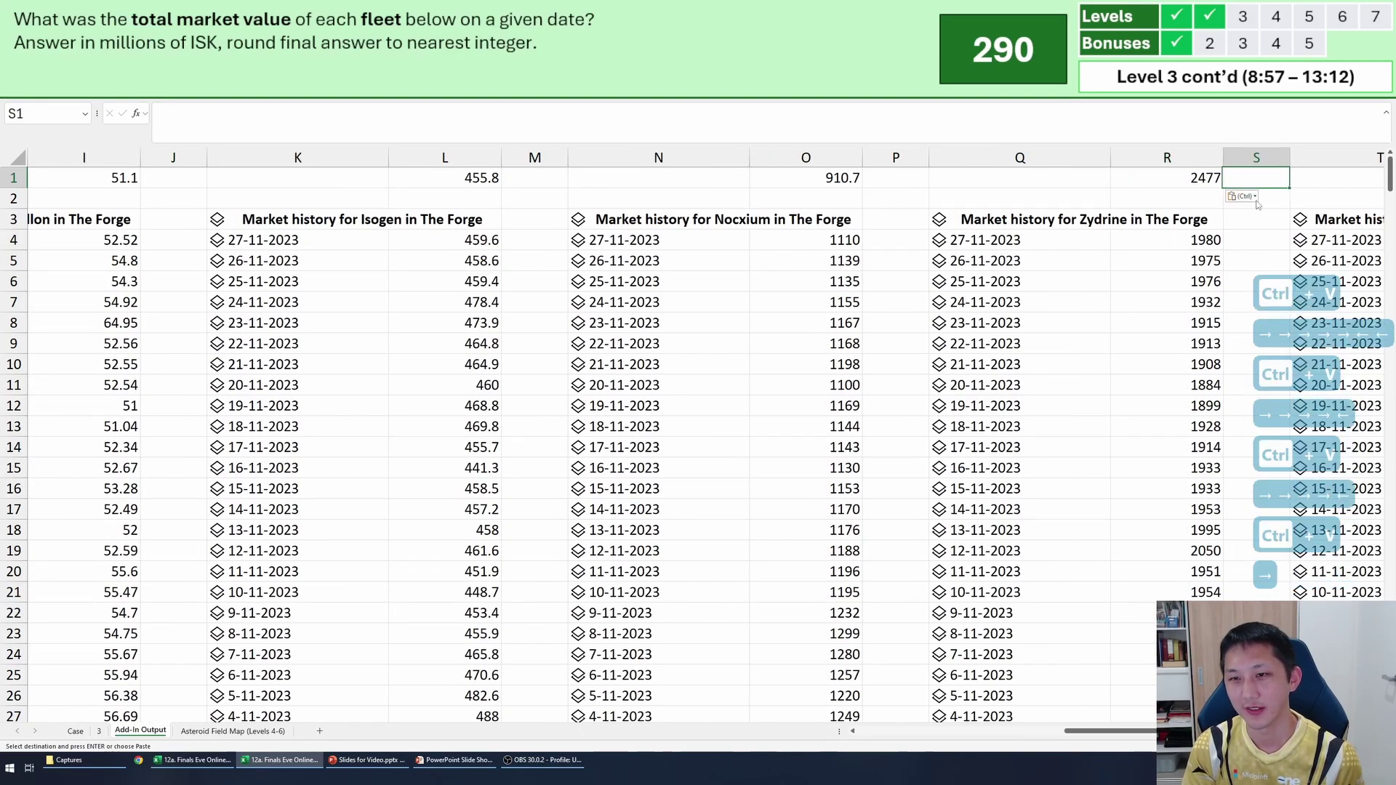
pyautogui.press('Right')
pyautogui.press('Right')
pyautogui.press('Right')
pyautogui.press('Right')
pyautogui.press('Left')
pyautogui.hotkey('ctrl', 'v')
pyautogui.hotkey('shift', 'Home')
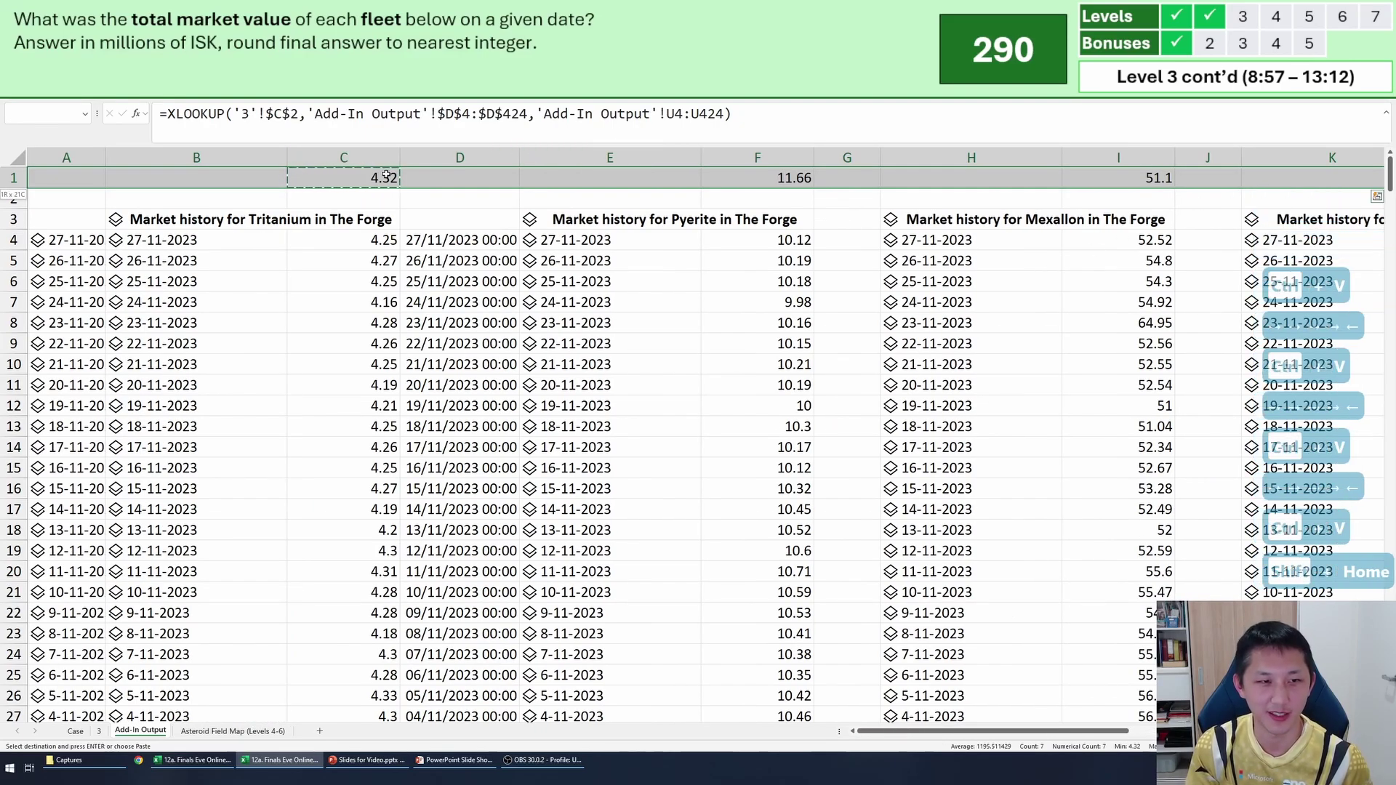
pyautogui.click(222, 218)
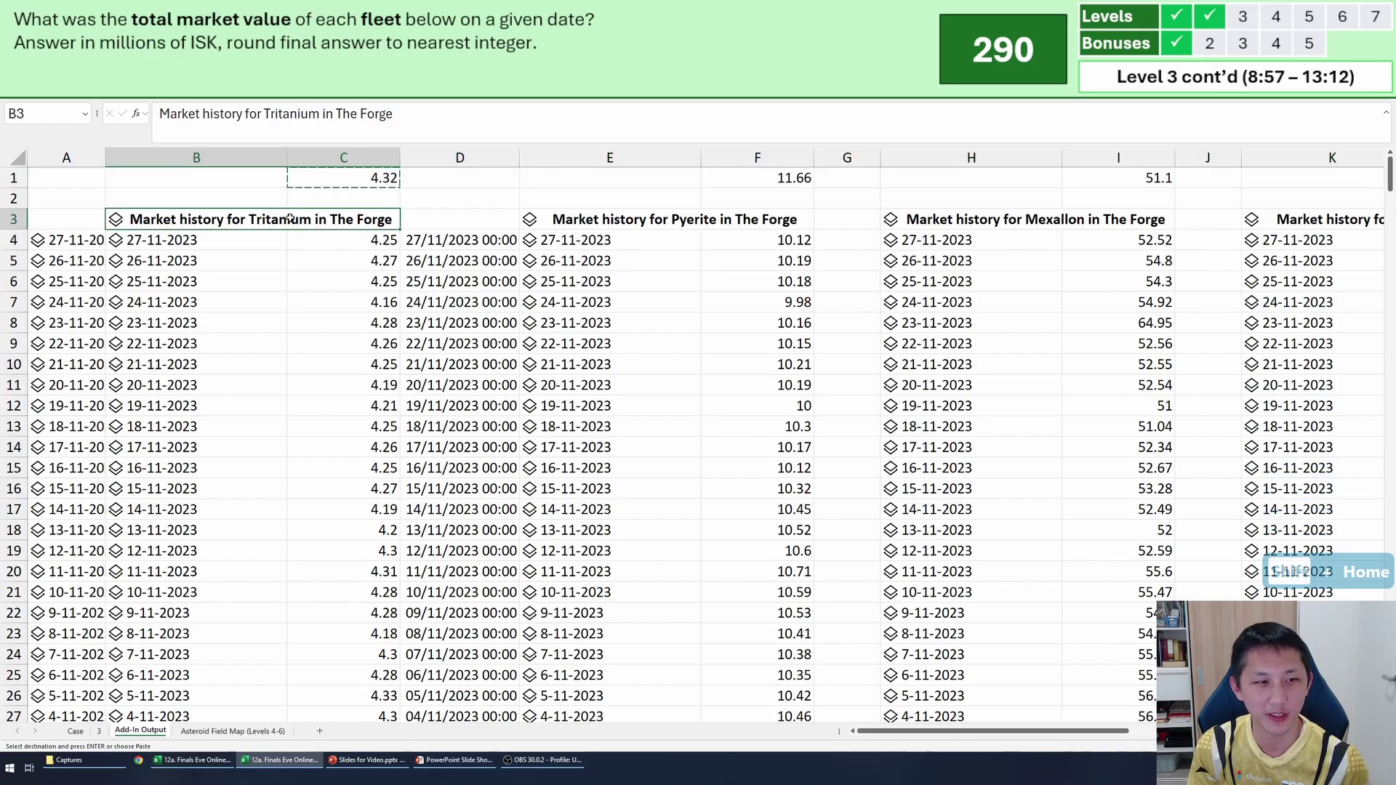
pyautogui.moveTo(320, 219); pyautogui.dragTo(750, 220)
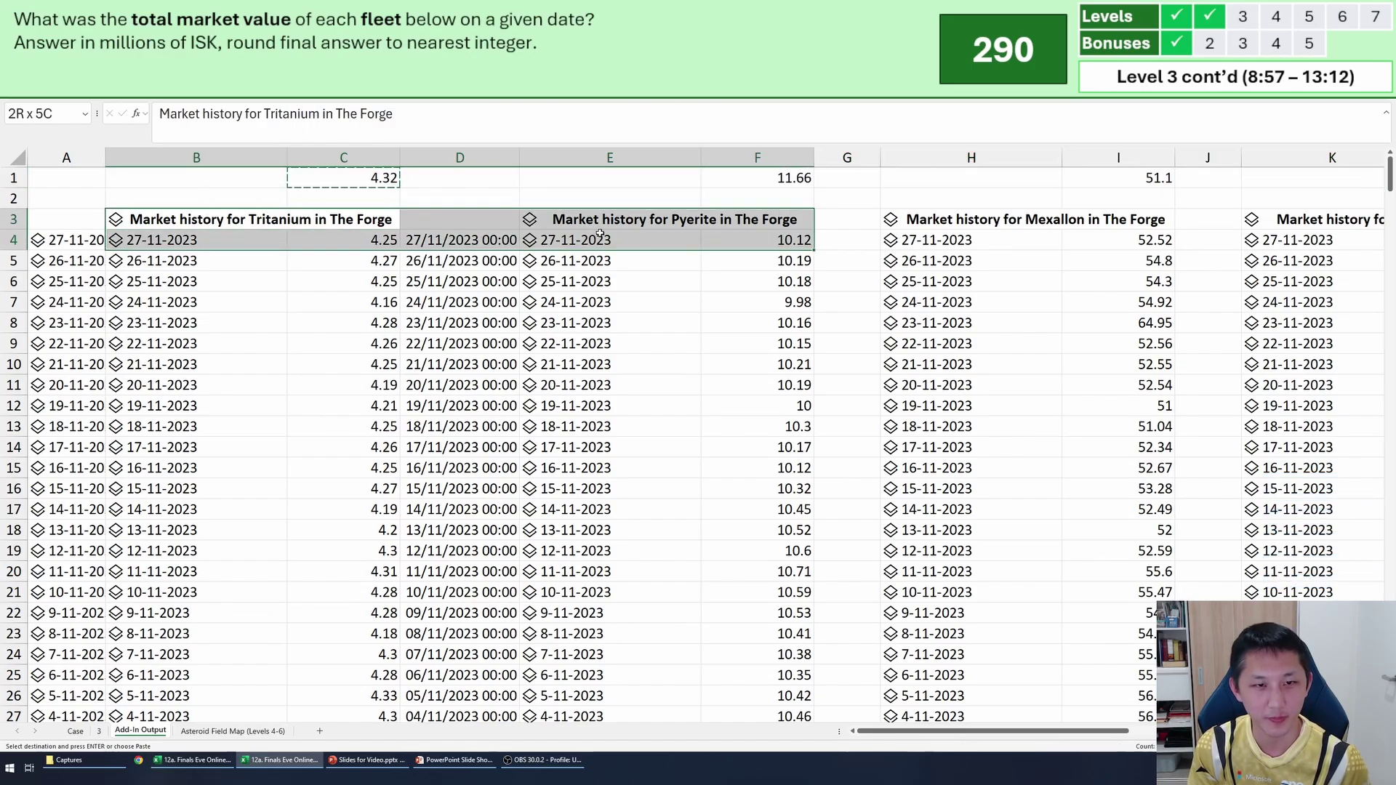
pyautogui.click(748, 220)
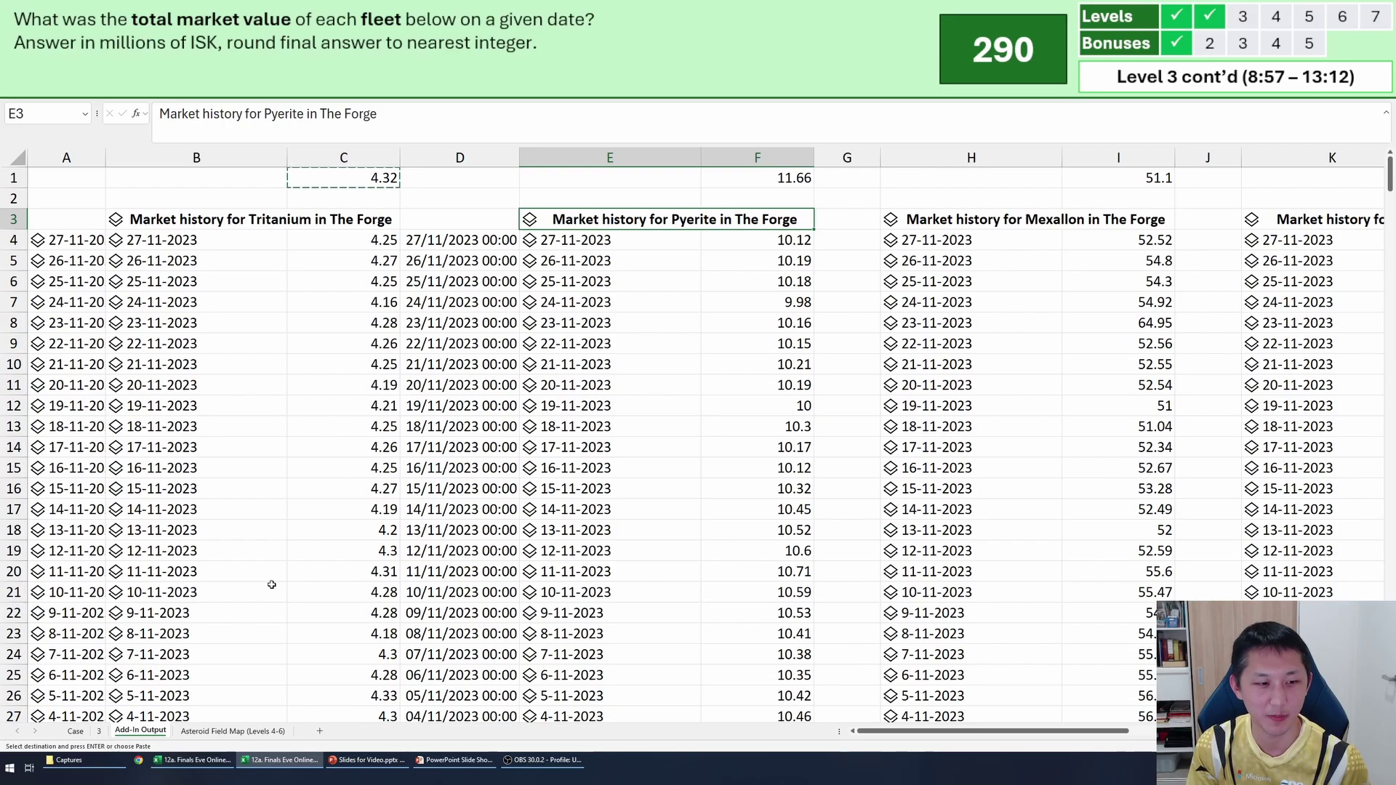
pyautogui.click(311, 217)
pyautogui.click(757, 222)
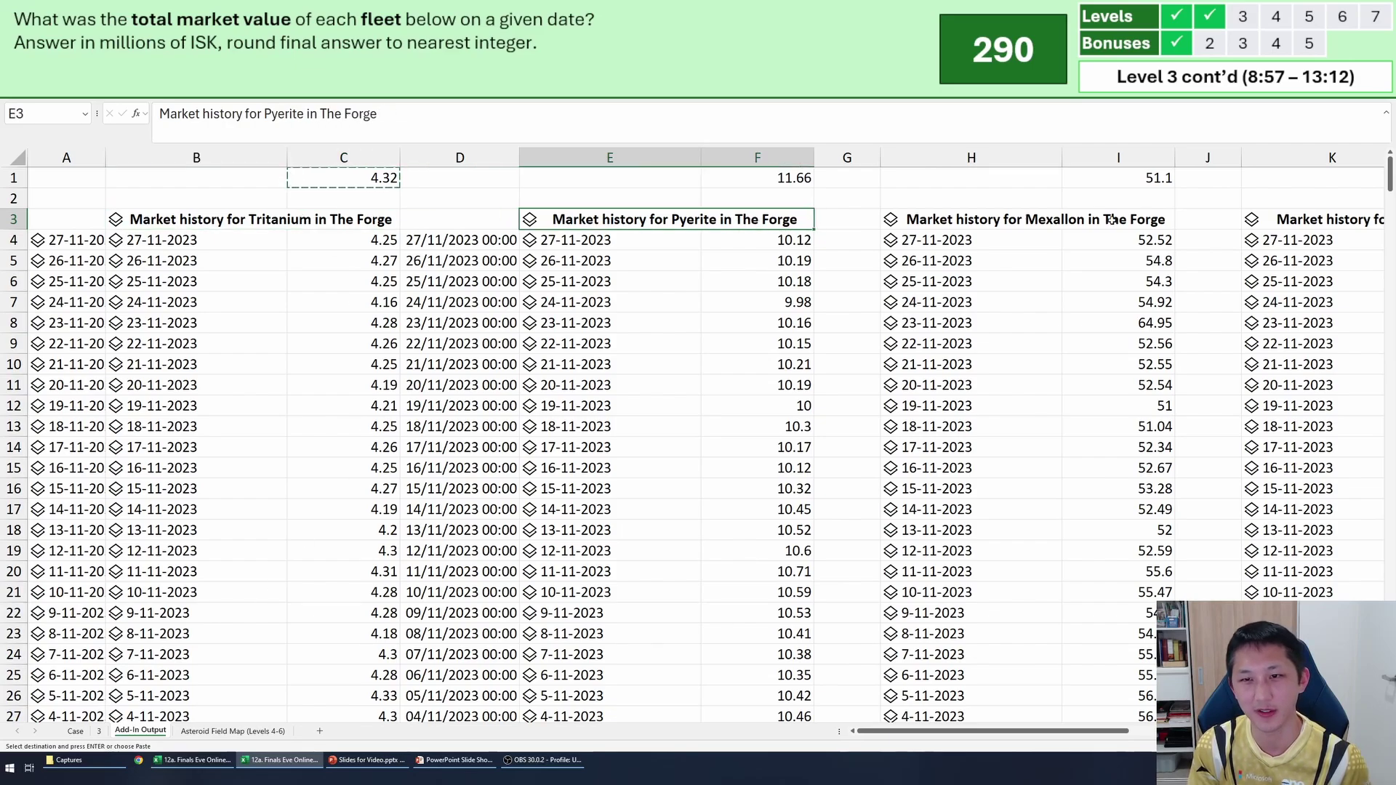
pyautogui.click(1113, 220)
# Copy the seven mineral headings, Tritanium to Megacyte, from the Case sheet's asteroid table into sheet 3, starting at E5.
pyautogui.click(75, 731)
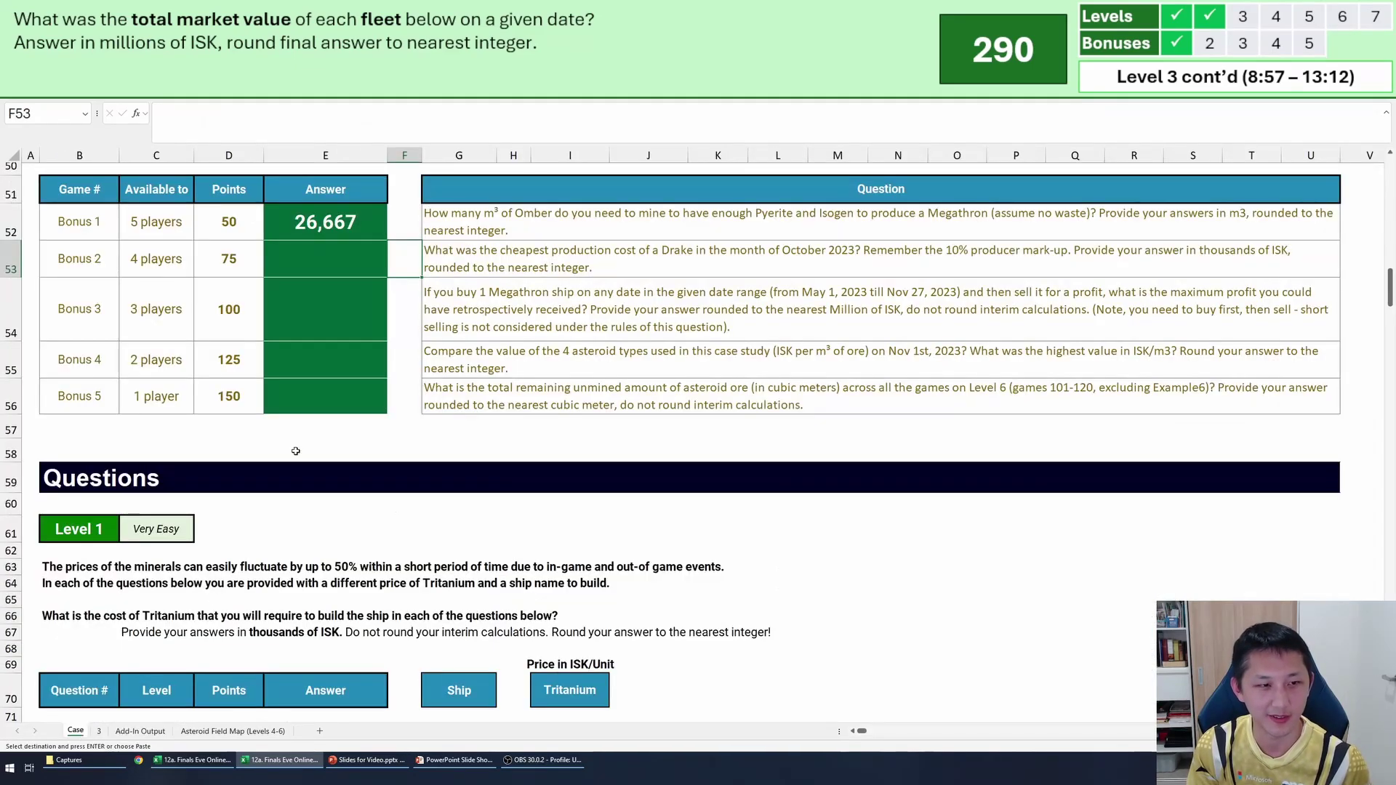
pyautogui.scroll(5, 324, 432)
pyautogui.moveTo(555, 294); pyautogui.dragTo(959, 294)
pyautogui.hotkey('ctrl', 'c')
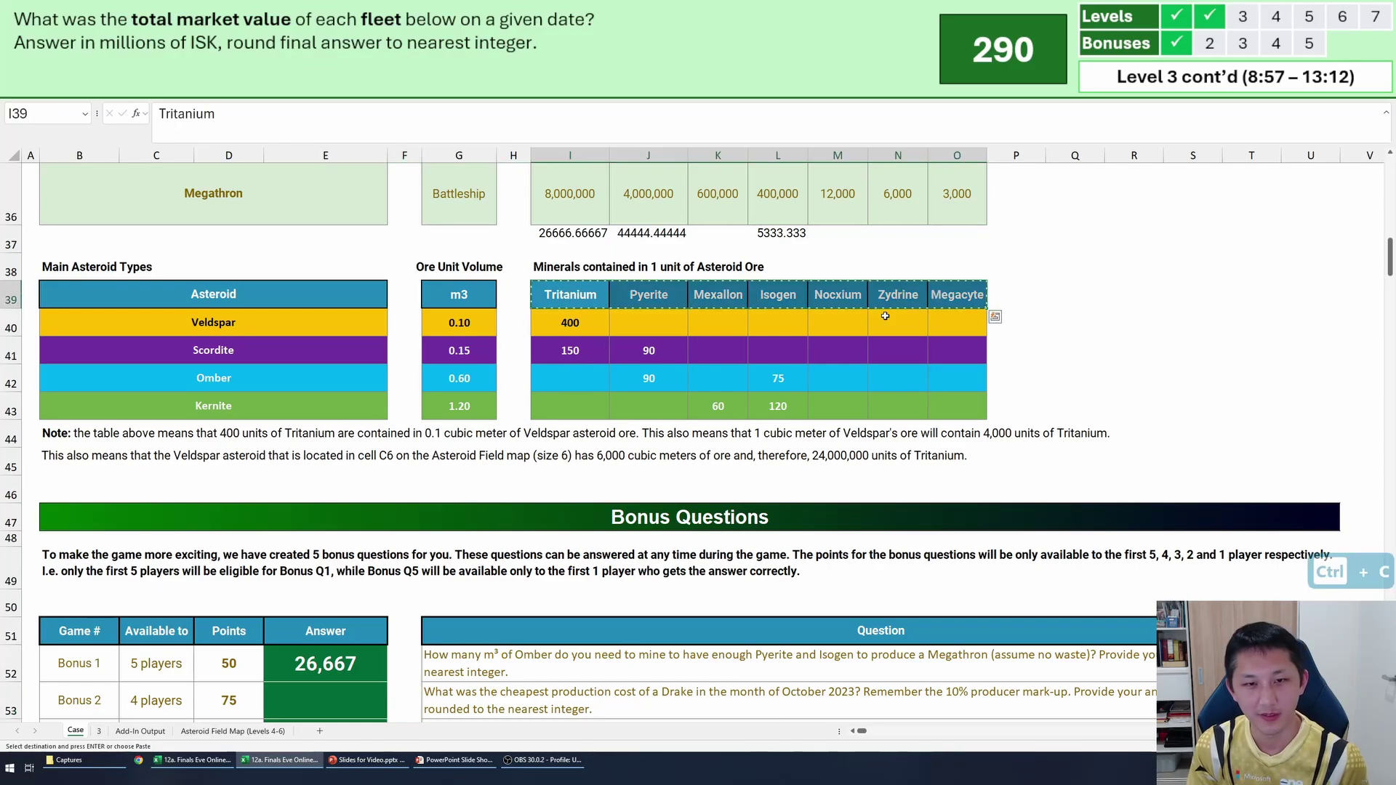
pyautogui.click(107, 732)
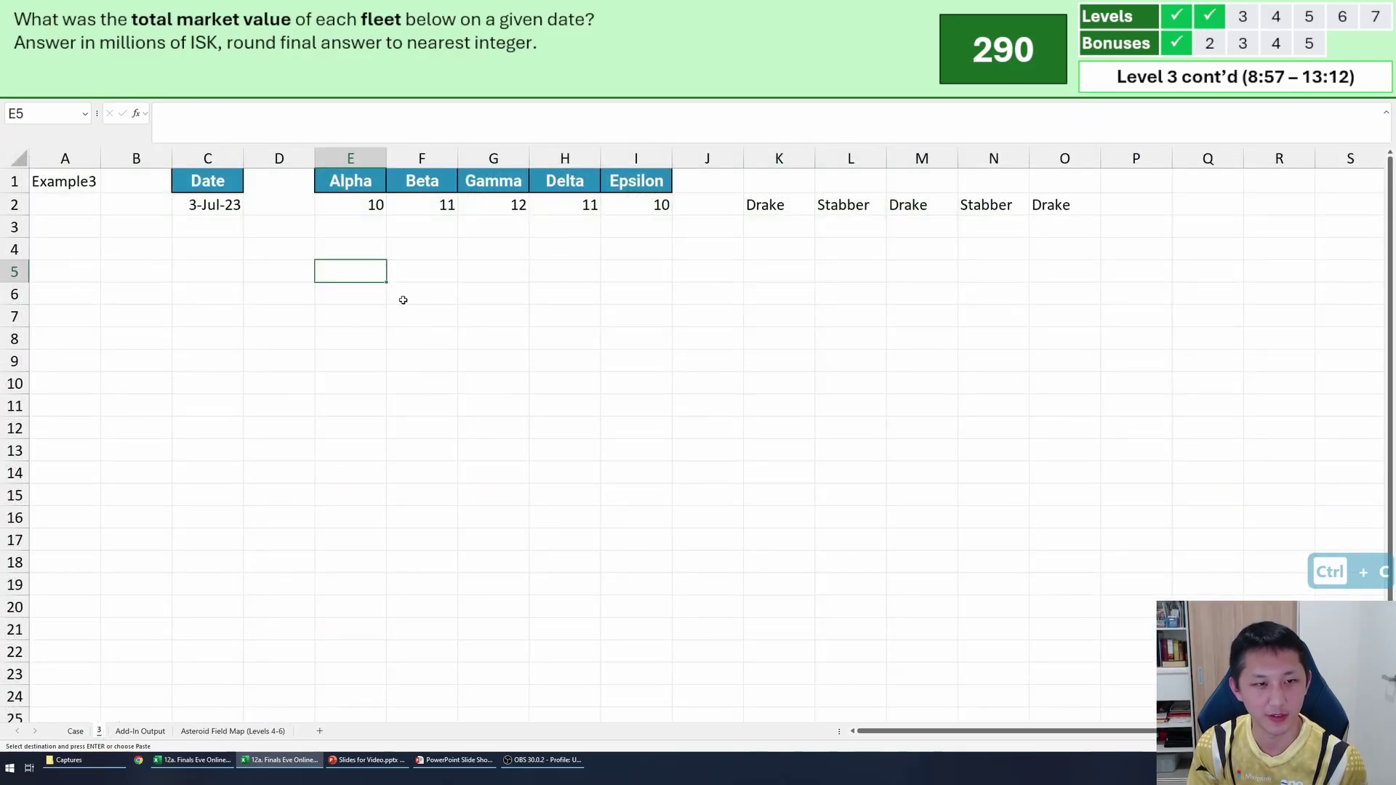
pyautogui.hotkey('ctrl', 'v')
# Move the row 1 price lookups, C1:U1 on the Add-In Output sheet, to row 6 of sheet 3, starting at E6.
pyautogui.click(75, 731)
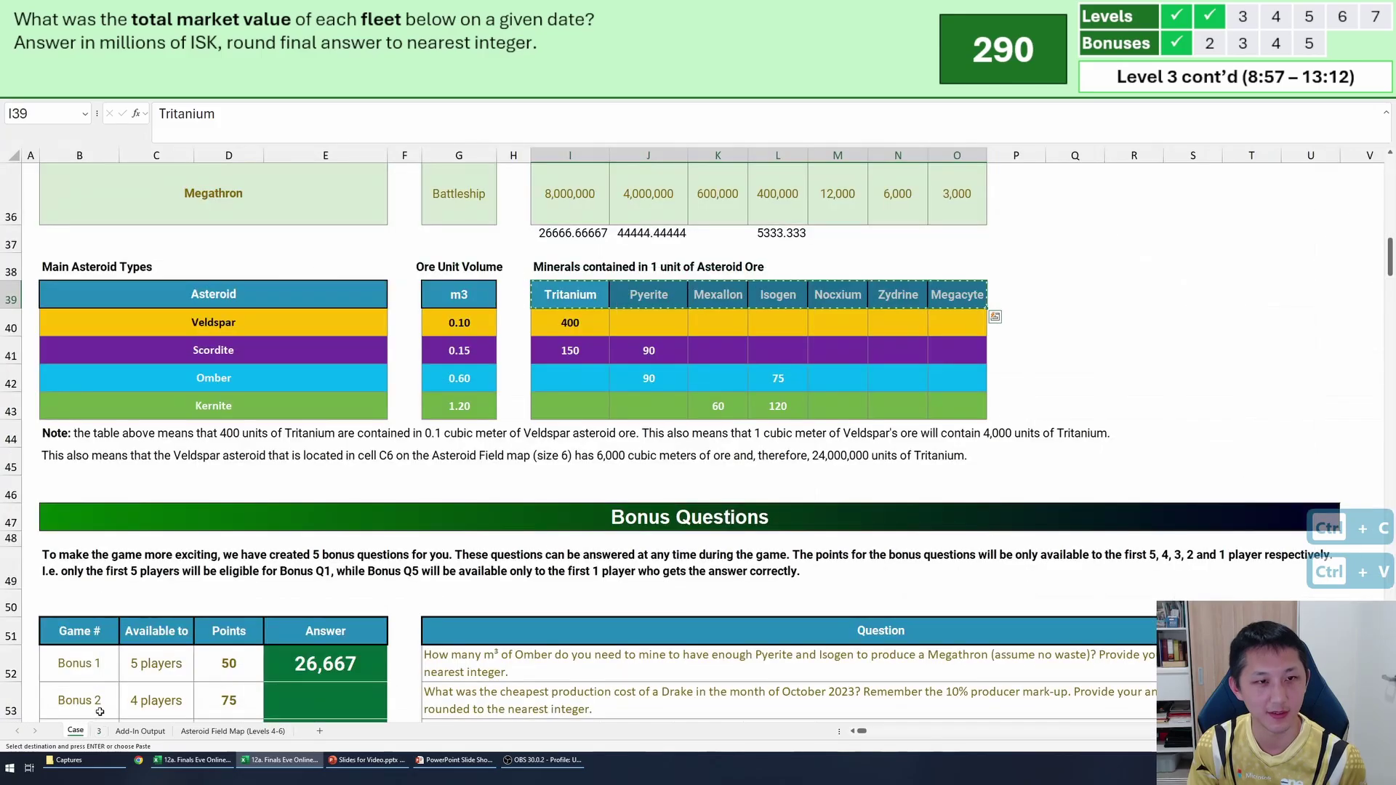
pyautogui.hotkey('ctrl', 'pagedown')
pyautogui.hotkey('ctrl', 'pagedown')
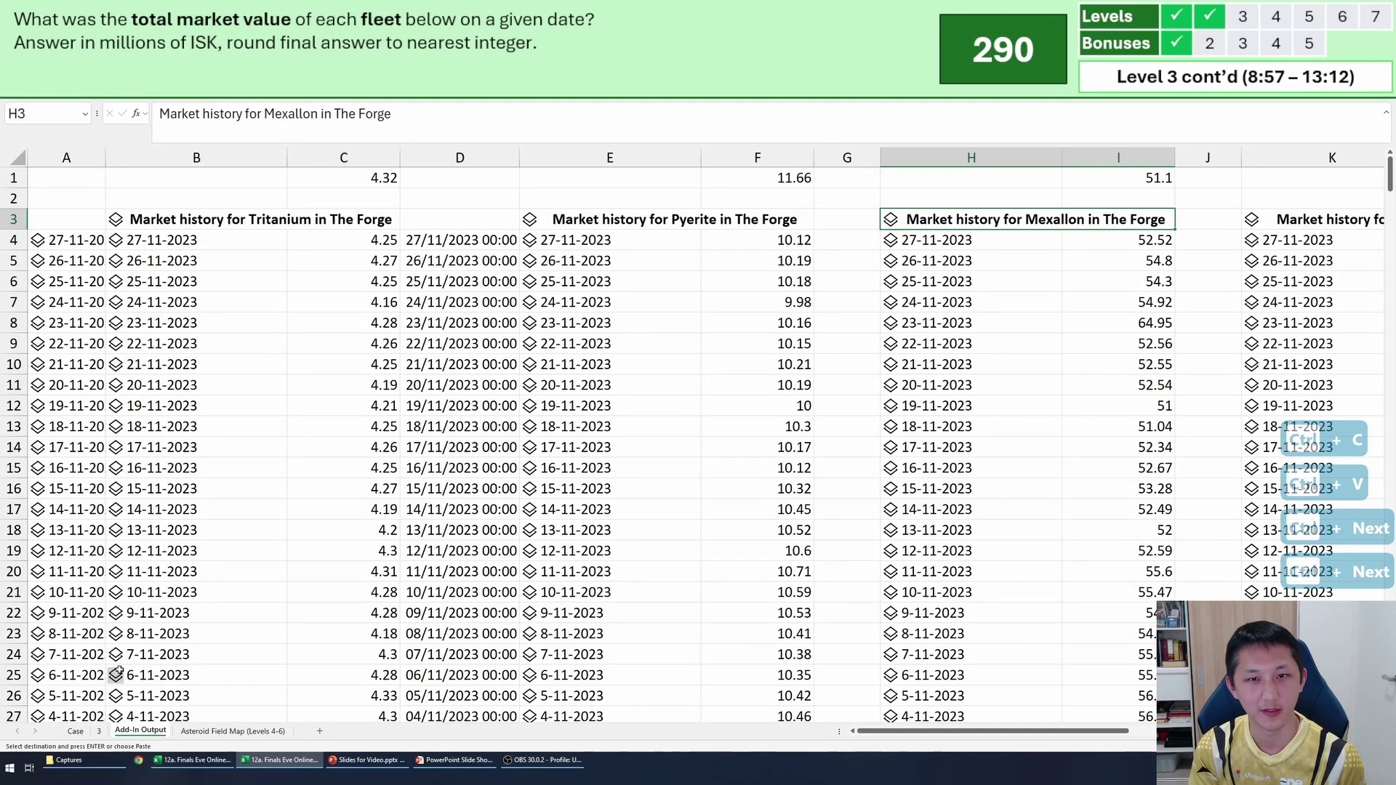
pyautogui.hotkey('ctrl', 'Home')
pyautogui.hotkey('ctrl', 'Right')
pyautogui.hotkey('ctrl', 'shift', 'Right')
pyautogui.hotkey('ctrl', 'shift', 'Right')
pyautogui.hotkey('ctrl', 'shift', 'Right')
pyautogui.hotkey('ctrl', 'shift', 'Right')
pyautogui.hotkey('ctrl', 'shift', 'Right')
pyautogui.hotkey('ctrl', 'shift', 'Right')
pyautogui.hotkey('ctrl', 'shift', 'Right')
pyautogui.hotkey('ctrl', 'shift', 'Left')
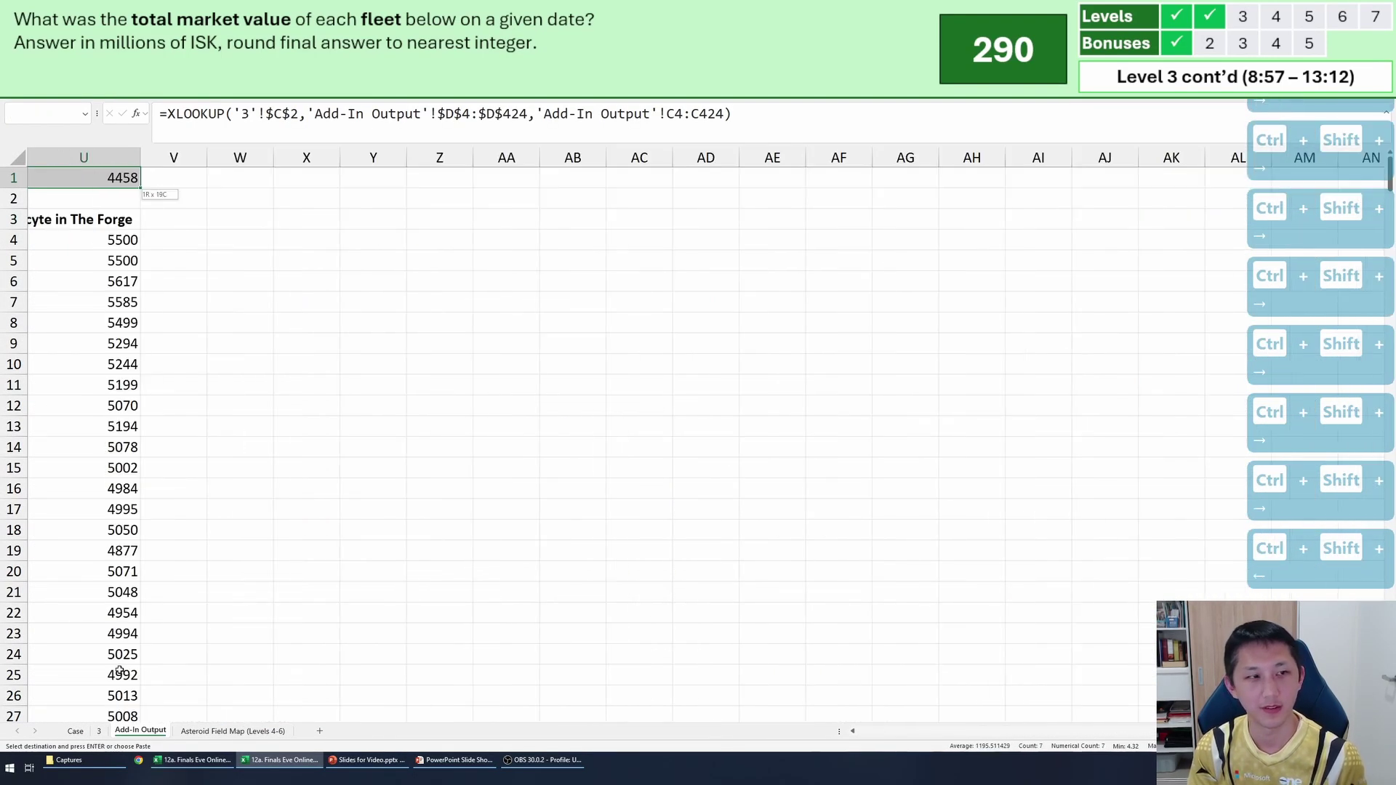
pyautogui.hotkey('ctrl', 'x')
pyautogui.hotkey('ctrl', 'pageup')
pyautogui.press('Right')
pyautogui.press('Down')
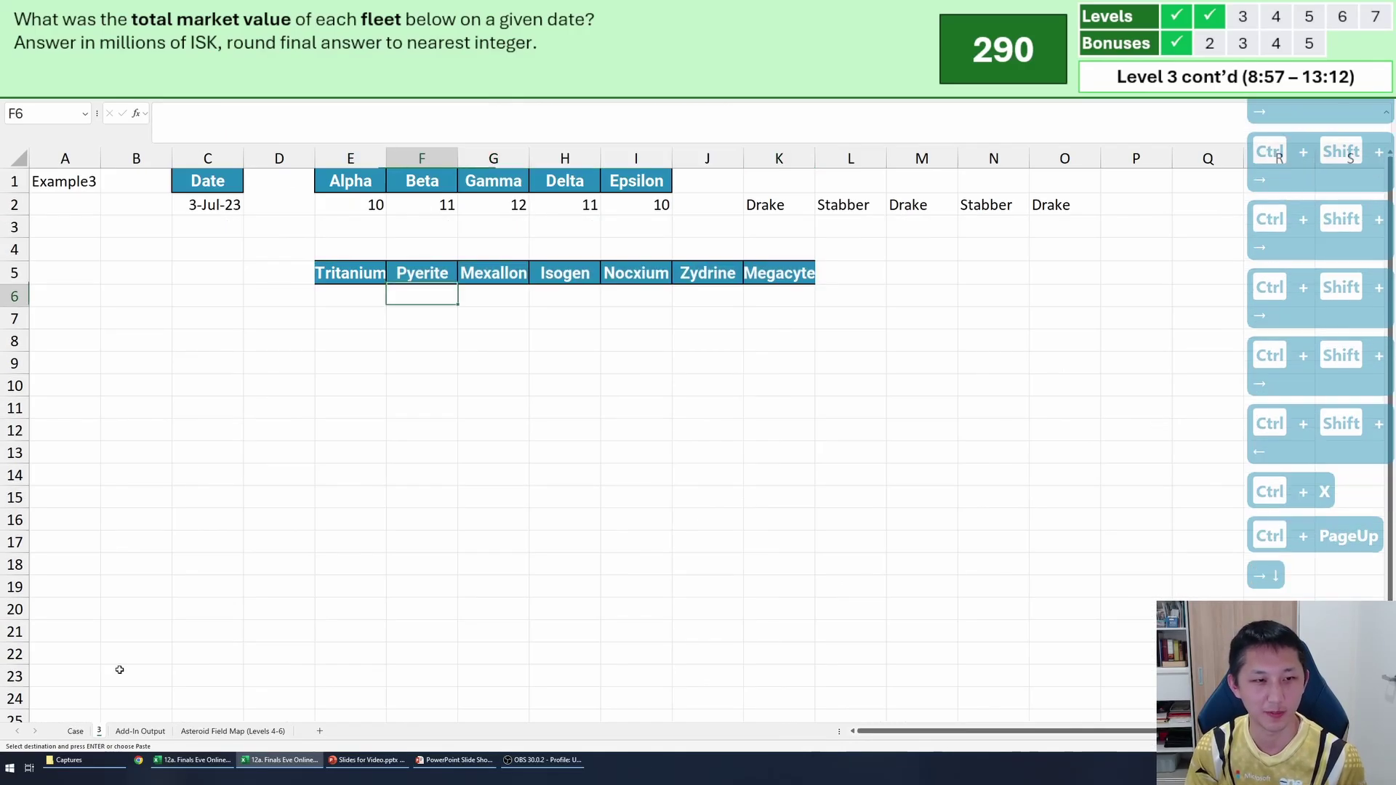
pyautogui.hotkey('ctrl', 'v')
# Move the lookups from Pyerite through Megacyte so the Pyerite price sits in F6, directly beside Tritanium's.
pyautogui.hotkey('ctrl', 'Right')
pyautogui.hotkey('ctrl', 'shift', 'Right')
pyautogui.hotkey('ctrl', 'shift', 'Right')
pyautogui.hotkey('ctrl', 'shift', 'Right')
pyautogui.hotkey('ctrl', 'shift', 'Right')
pyautogui.hotkey('ctrl', 'shift', 'Right')
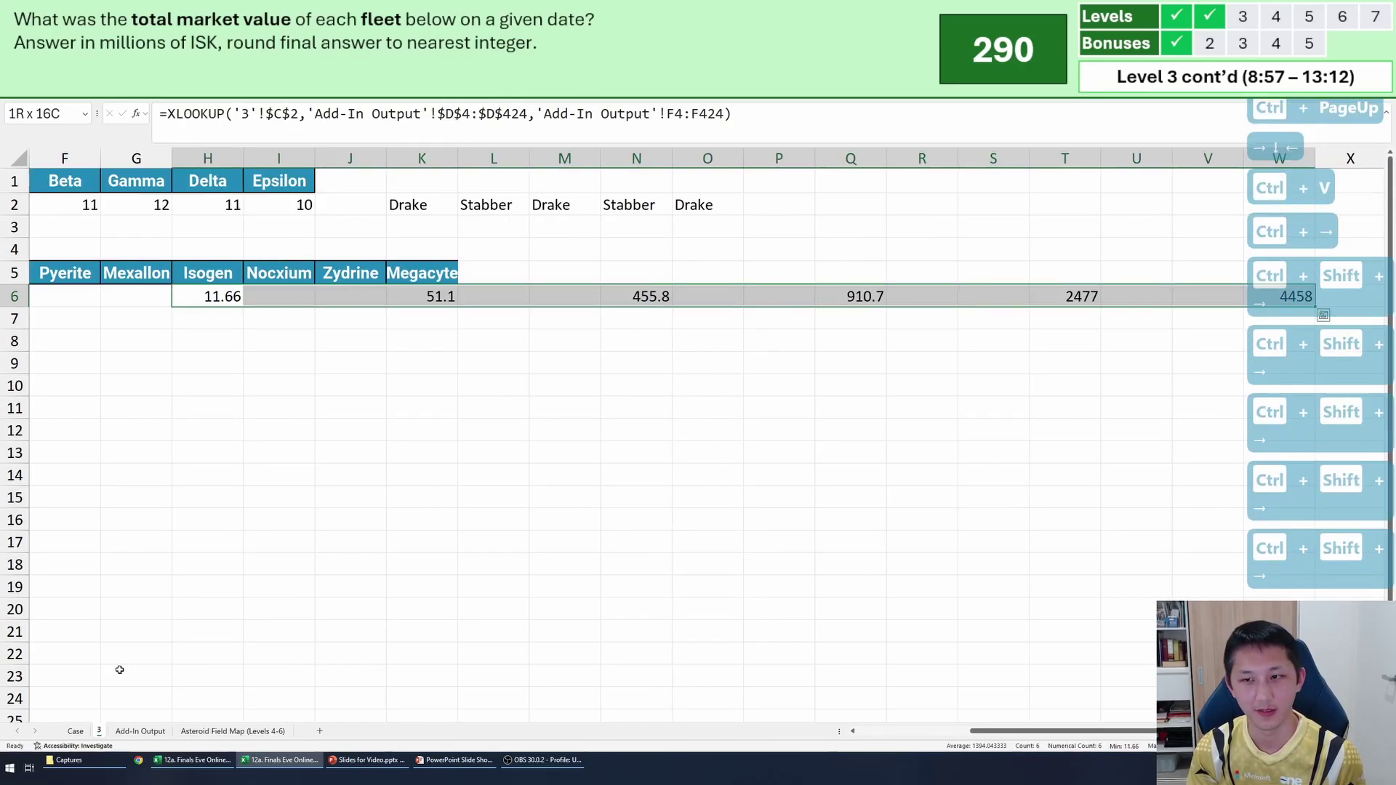
pyautogui.hotkey('ctrl', 'x')
pyautogui.press('Left')
pyautogui.hotkey('ctrl', 'Left')
pyautogui.press('Right')
pyautogui.hotkey('ctrl', 'v')
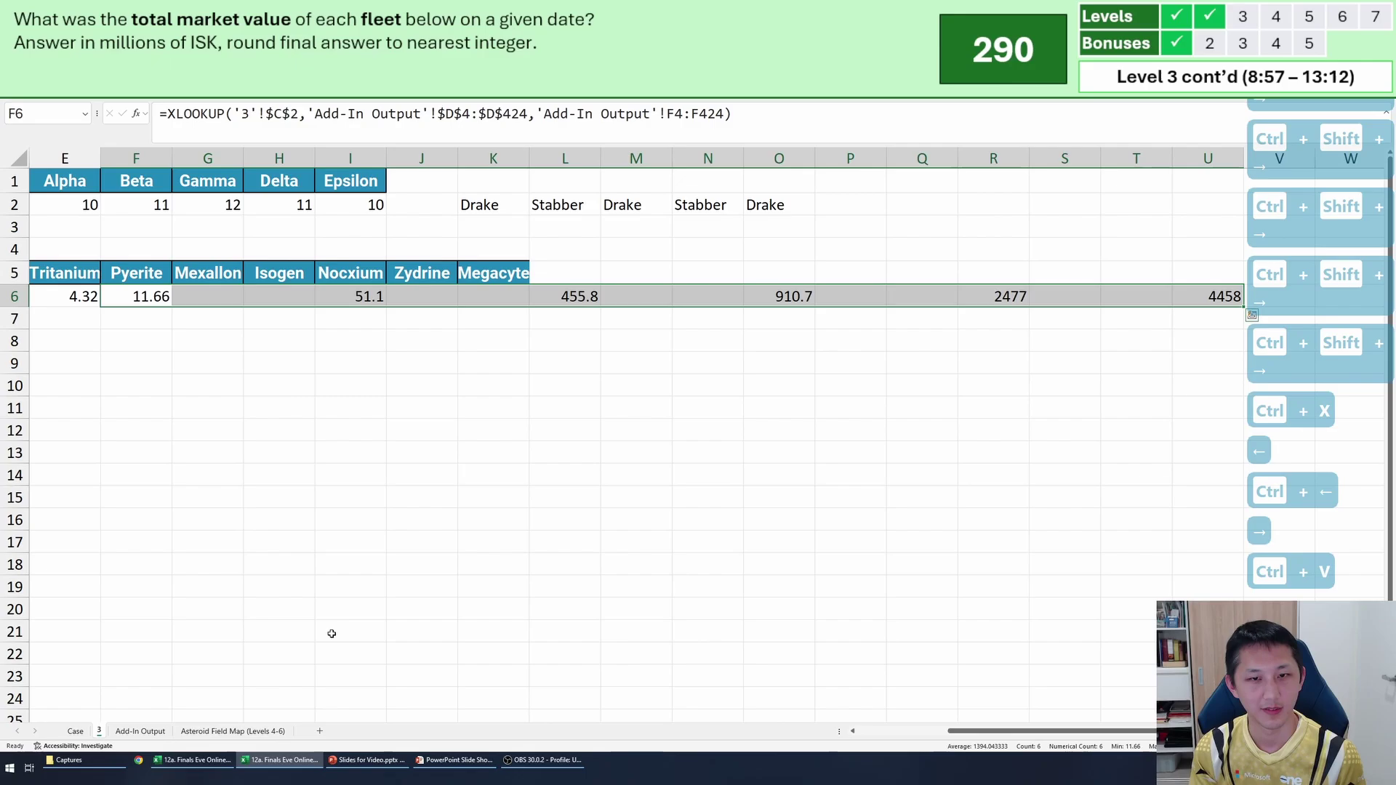
# Move the Nocxium, Zydrine and Megacyte lookups to start in M6, right beside the Isogen price.
pyautogui.click(749, 293)
pyautogui.hotkey('ctrl', 'shift', 'Right')
pyautogui.hotkey('ctrl', 'shift', 'Right')
pyautogui.hotkey('ctrl', 'x')
pyautogui.hotkey('ctrl', 'Left')
pyautogui.press('Right')
pyautogui.hotkey('ctrl', 'v')
# Close the remaining gaps by moving the Zydrine lookup to N6 and the Megacyte lookup to O6.
pyautogui.hotkey('ctrl', 'Right')
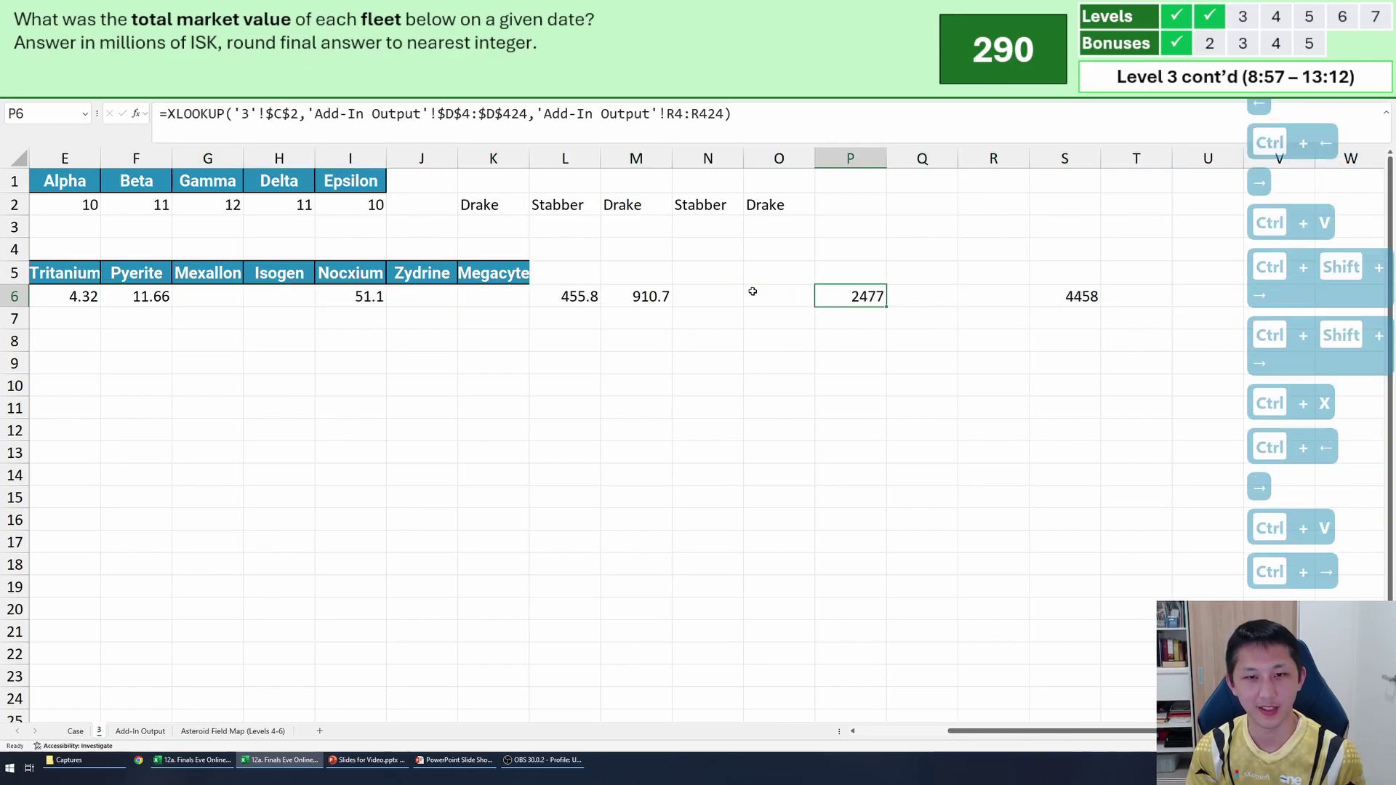
pyautogui.hotkey('ctrl', 'shift', 'Right')
pyautogui.hotkey('ctrl', 'x')
pyautogui.hotkey('ctrl', 'Left')
pyautogui.press('Right')
pyautogui.hotkey('ctrl', 'v')
pyautogui.press('Right')
pyautogui.hotkey('ctrl', 'Right')
pyautogui.hotkey('ctrl', 'x')
pyautogui.hotkey('ctrl', 'Left')
pyautogui.press('Right')
pyautogui.hotkey('ctrl', 'v')
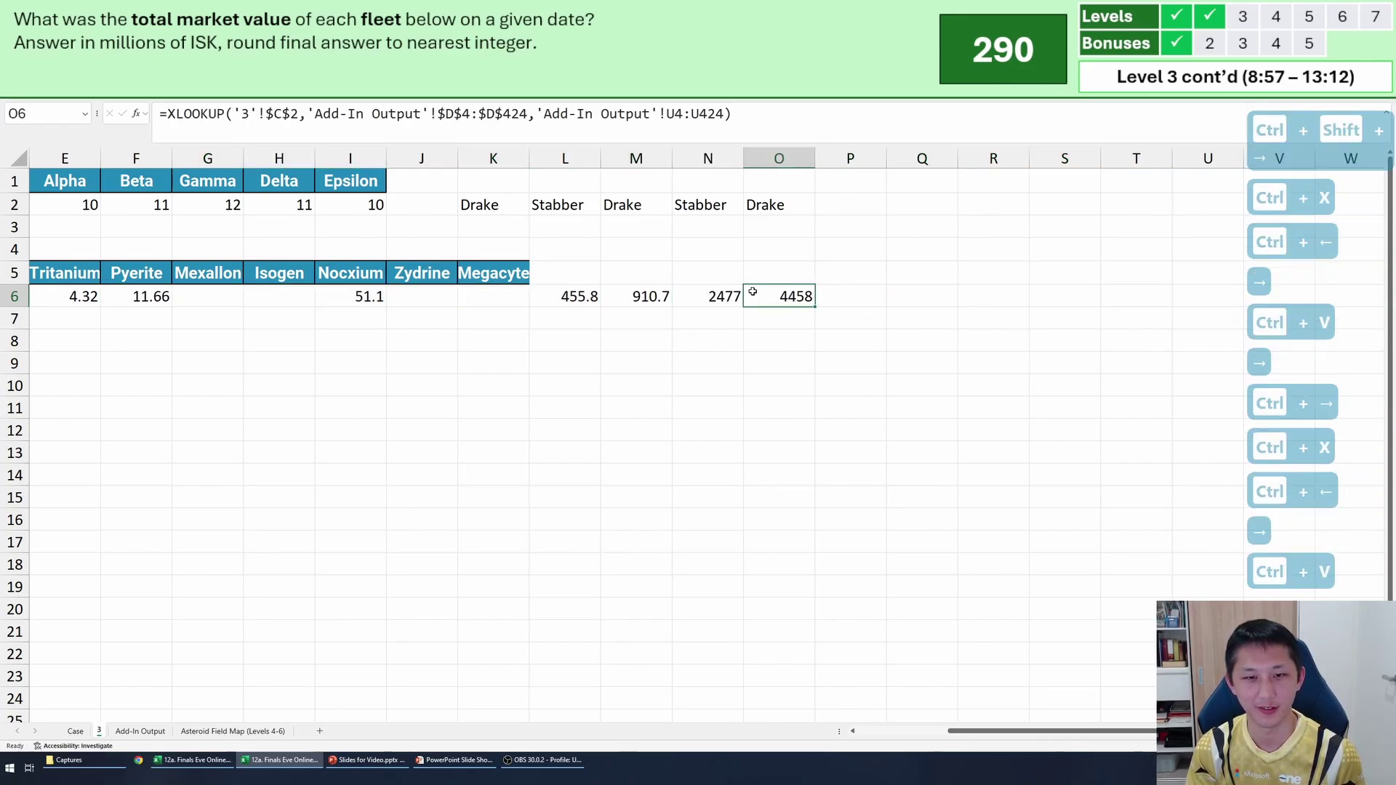
# Move the contiguous Isogen to Megacyte lookups to start in J6, right beside the Mexallon price.
pyautogui.hotkey('ctrl', 'Left')
pyautogui.hotkey('ctrl', 'shift', 'Right')
pyautogui.hotkey('ctrl', 'x')
pyautogui.hotkey('ctrl', 'Left')
pyautogui.press('Right')
pyautogui.hotkey('ctrl', 'v')
# Move the Mexallon to Megacyte lookups to start in G6 so all seven prices line up under their headings.
pyautogui.hotkey('ctrl', 'Left')
pyautogui.hotkey('ctrl', 'shift', 'Right')
pyautogui.hotkey('ctrl', 'x')
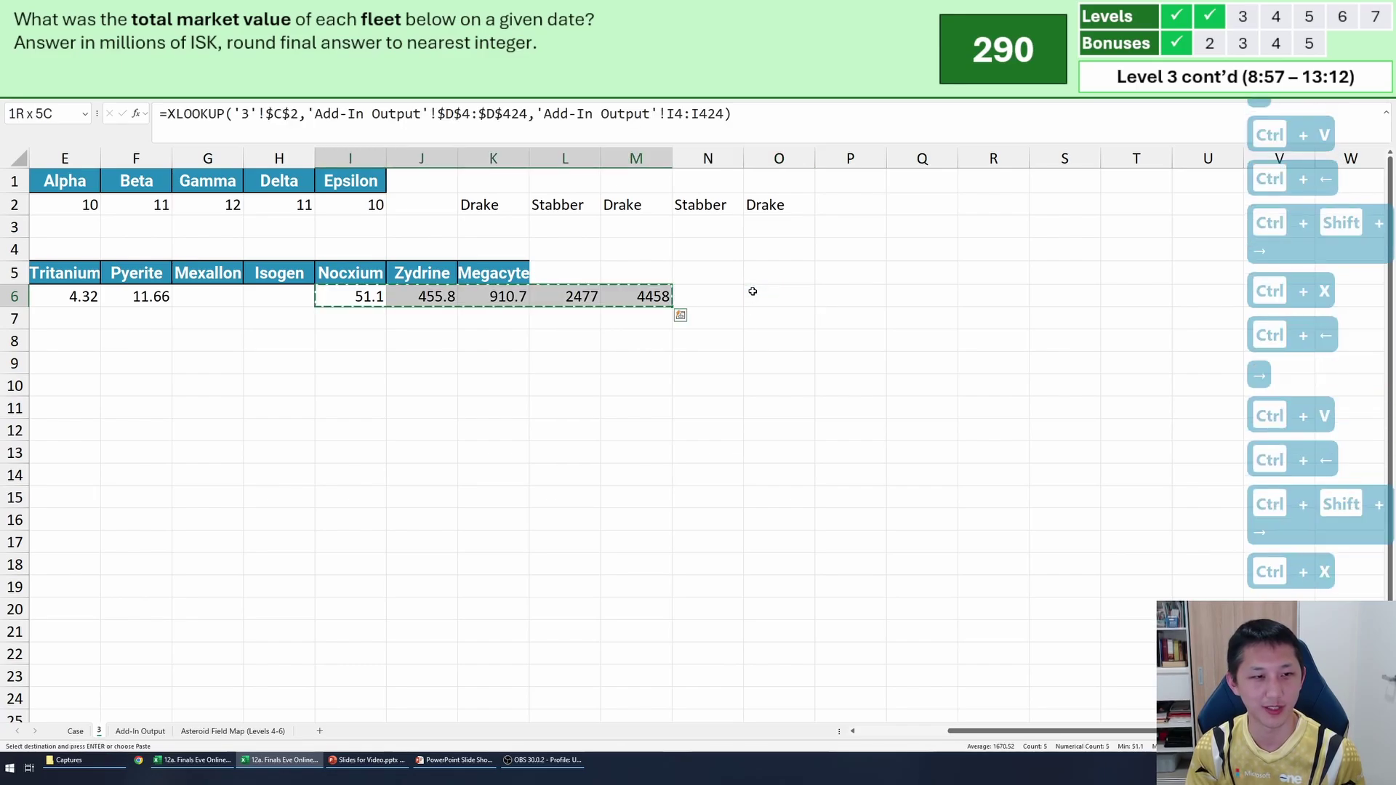
pyautogui.hotkey('ctrl', 'Left')
pyautogui.press('Right')
pyautogui.hotkey('ctrl', 'v')
pyautogui.press('Home')
pyautogui.press('Home')
pyautogui.click(571, 348)
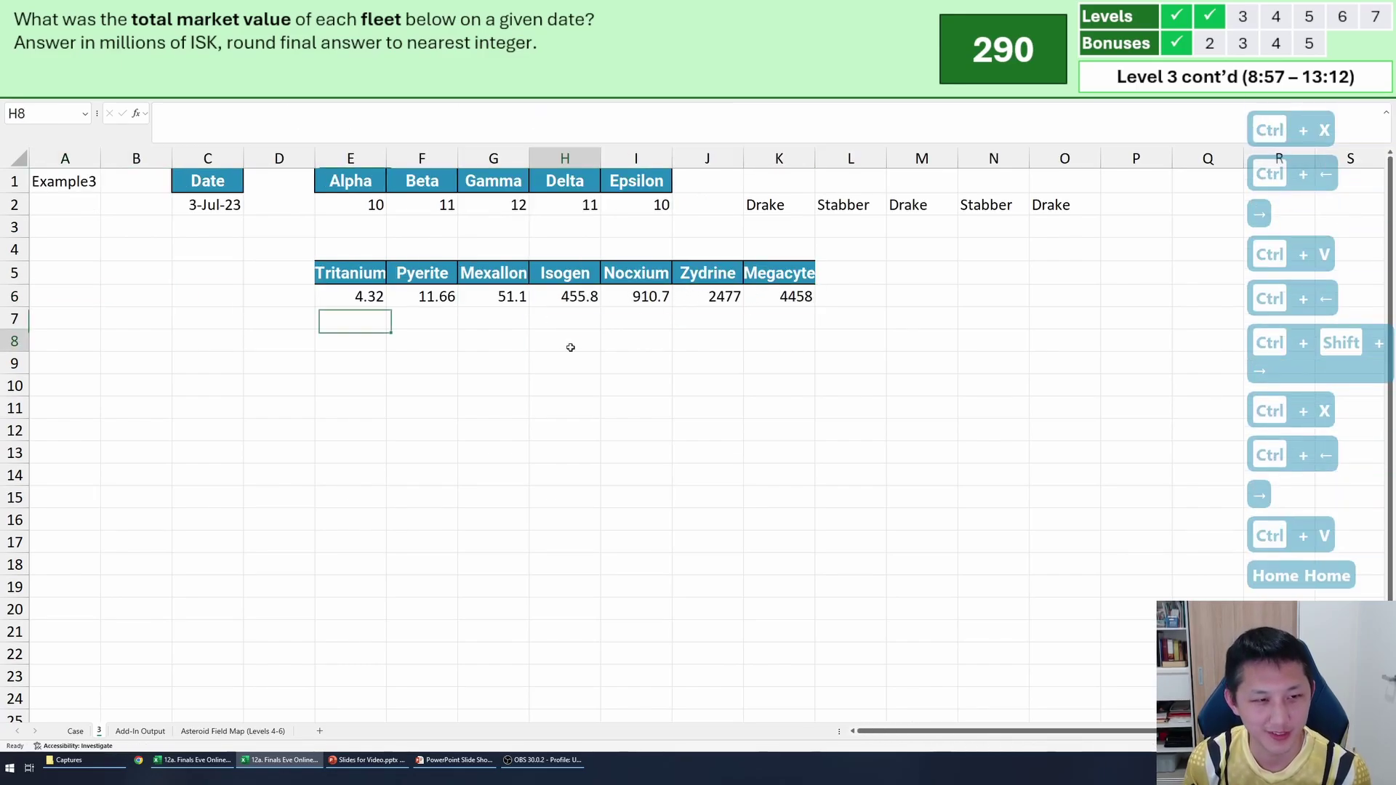
pyautogui.click(422, 341)
pyautogui.click(376, 321)
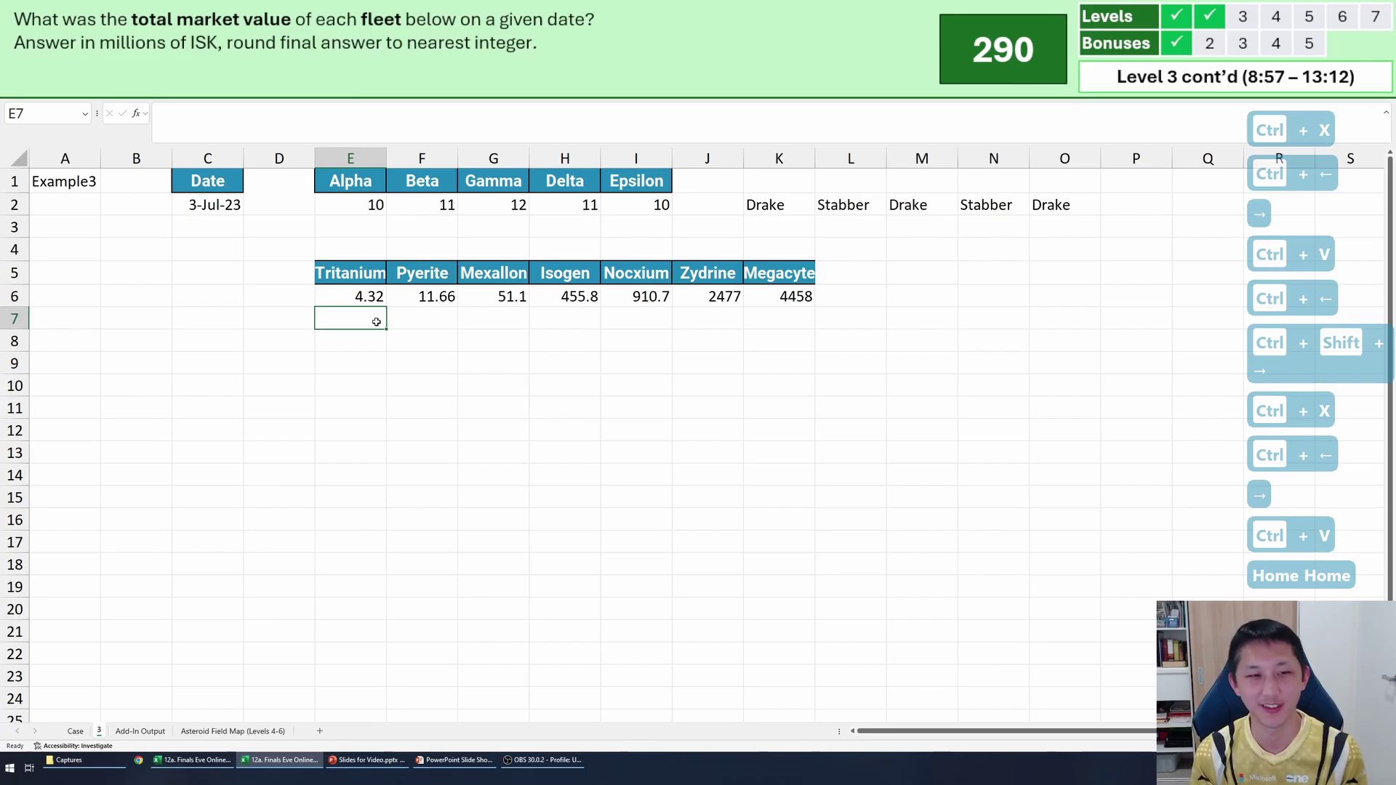
pyautogui.click(324, 383)
pyautogui.click(362, 359)
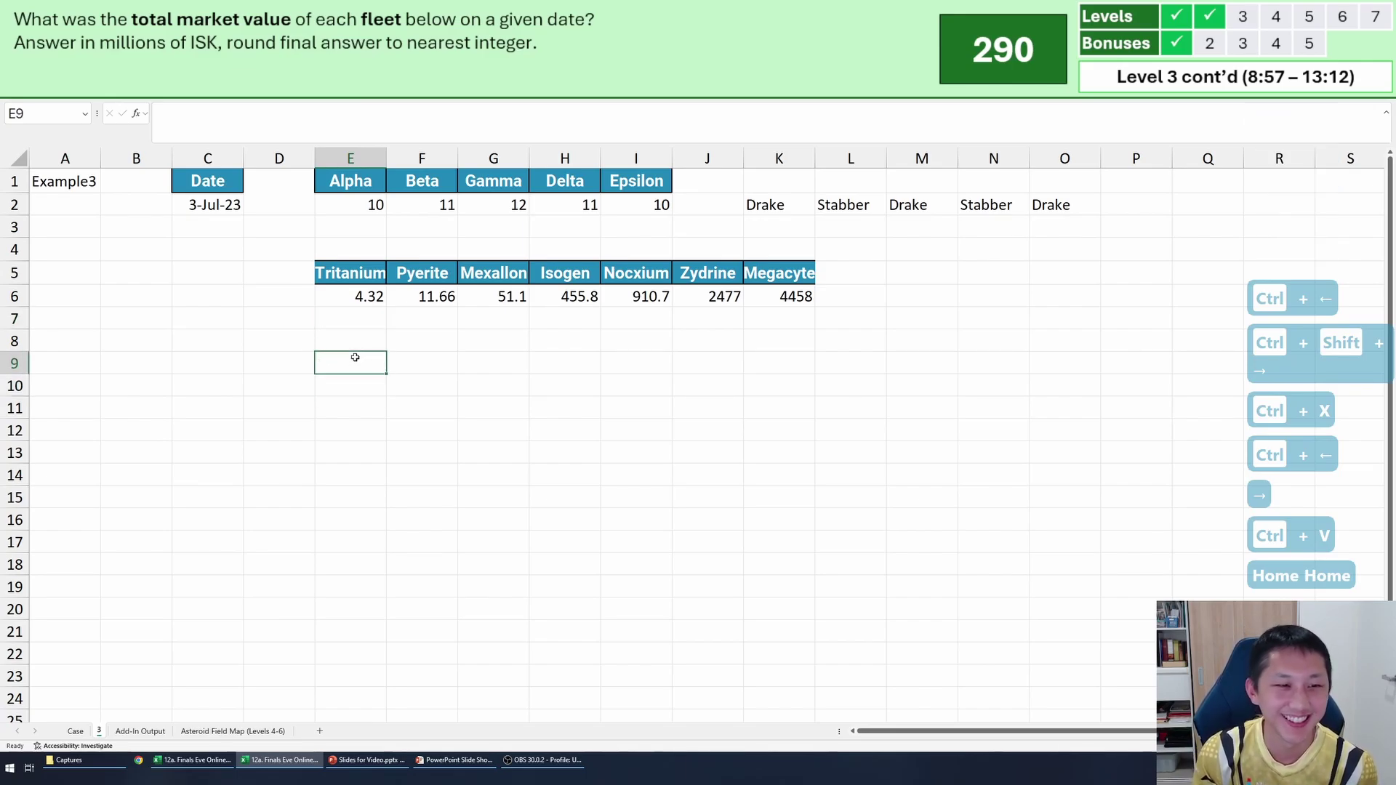
pyautogui.click(359, 342)
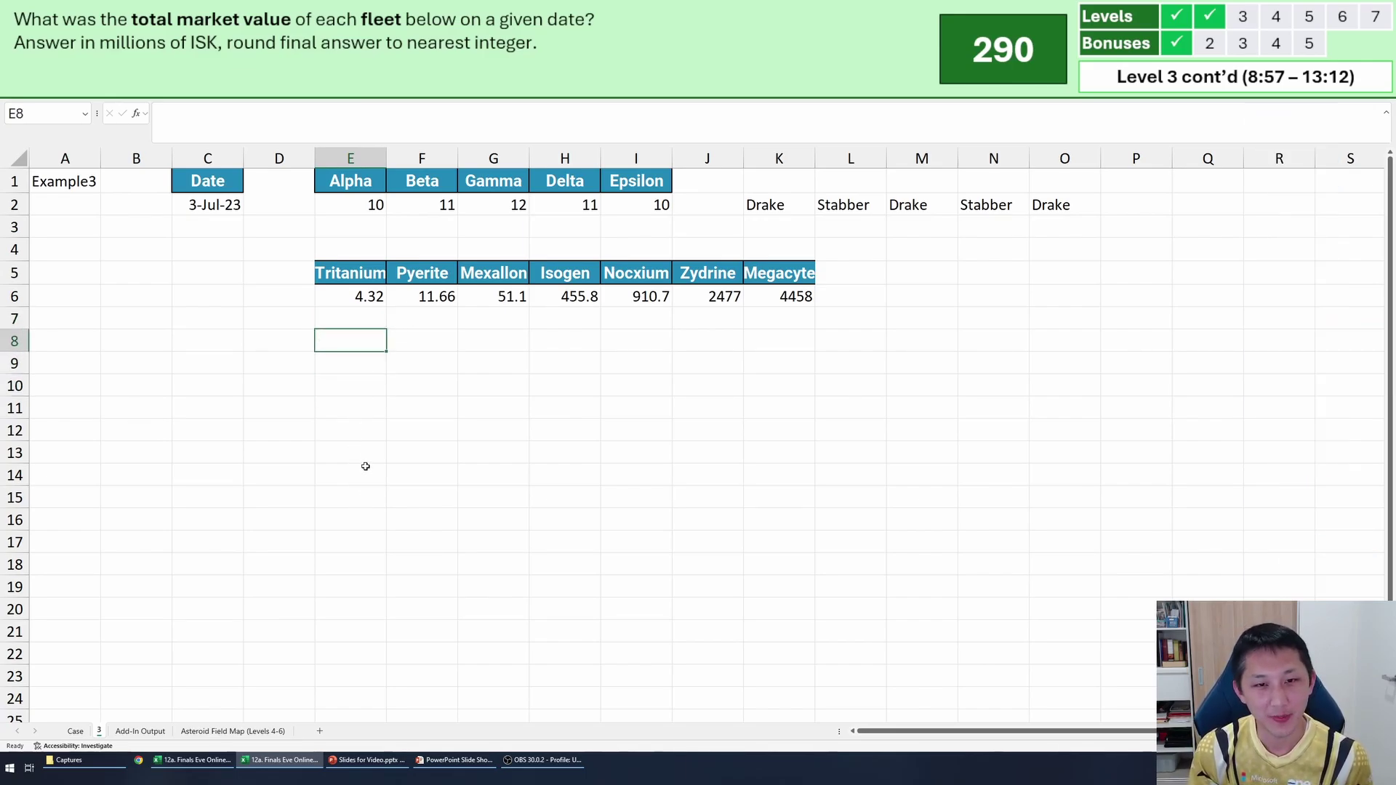
pyautogui.click(370, 298)
pyautogui.click(390, 365)
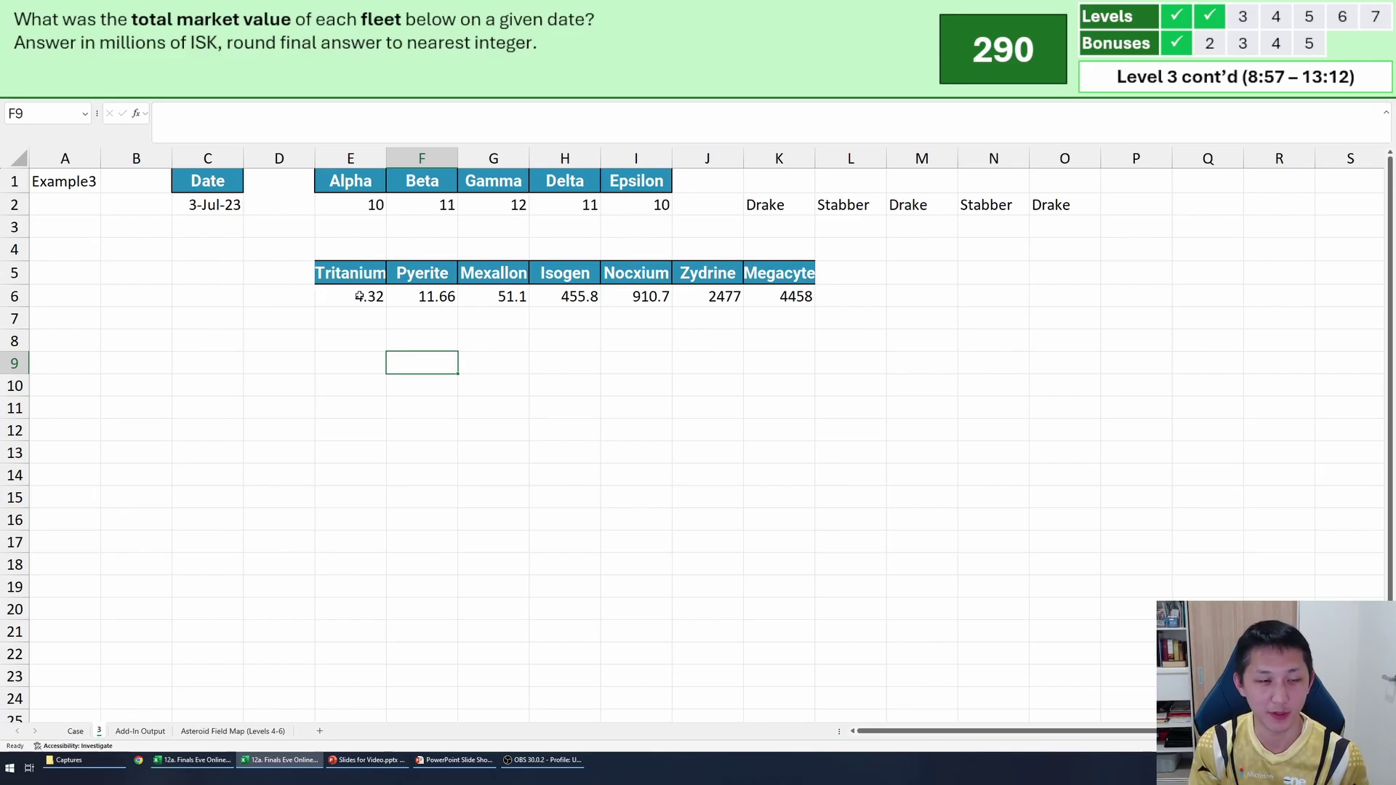
# Copy the Minerals Required to Produce table with its headings, I31:O36 on the Case sheet, to M8 on sheet 3.
pyautogui.click(76, 732)
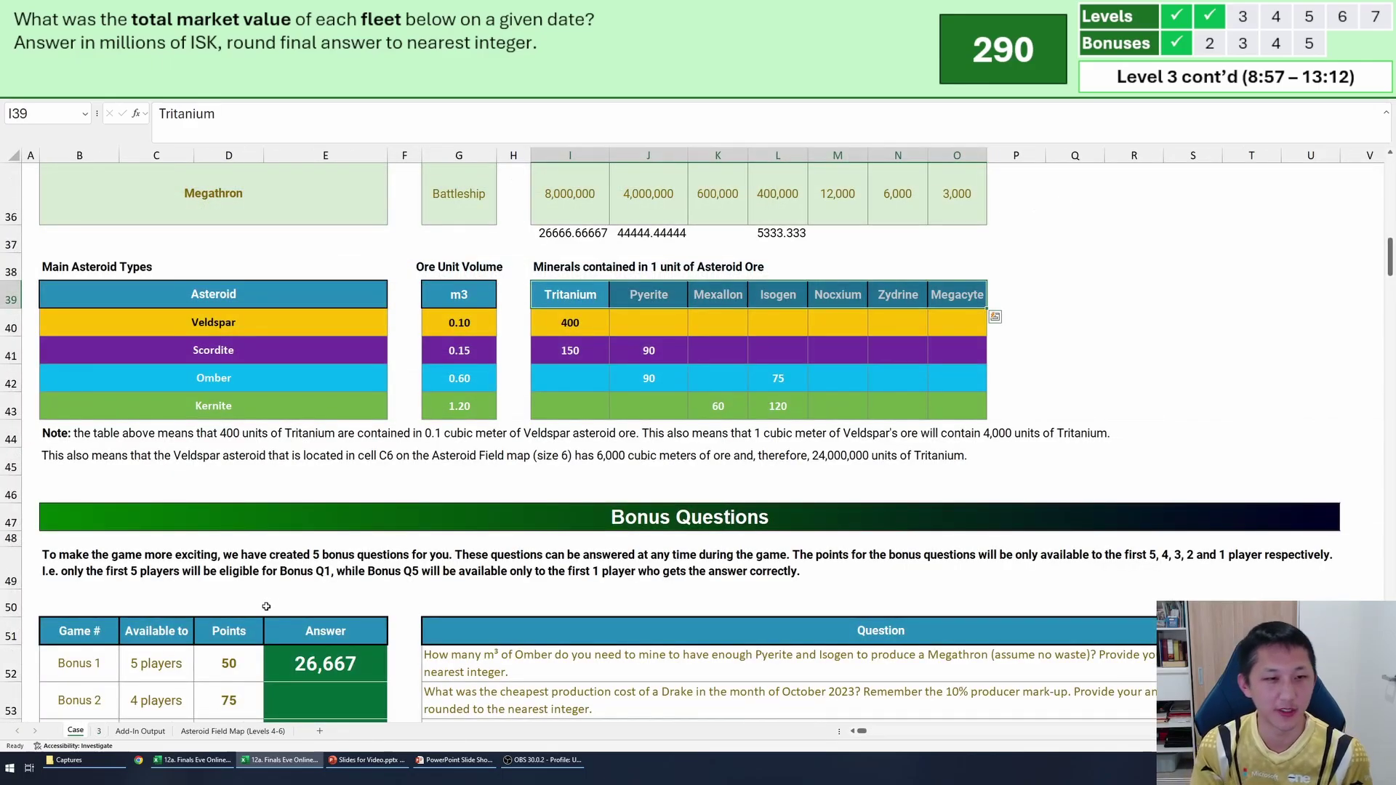
pyautogui.scroll(12, 682, 518)
pyautogui.scroll(-10, 682, 518)
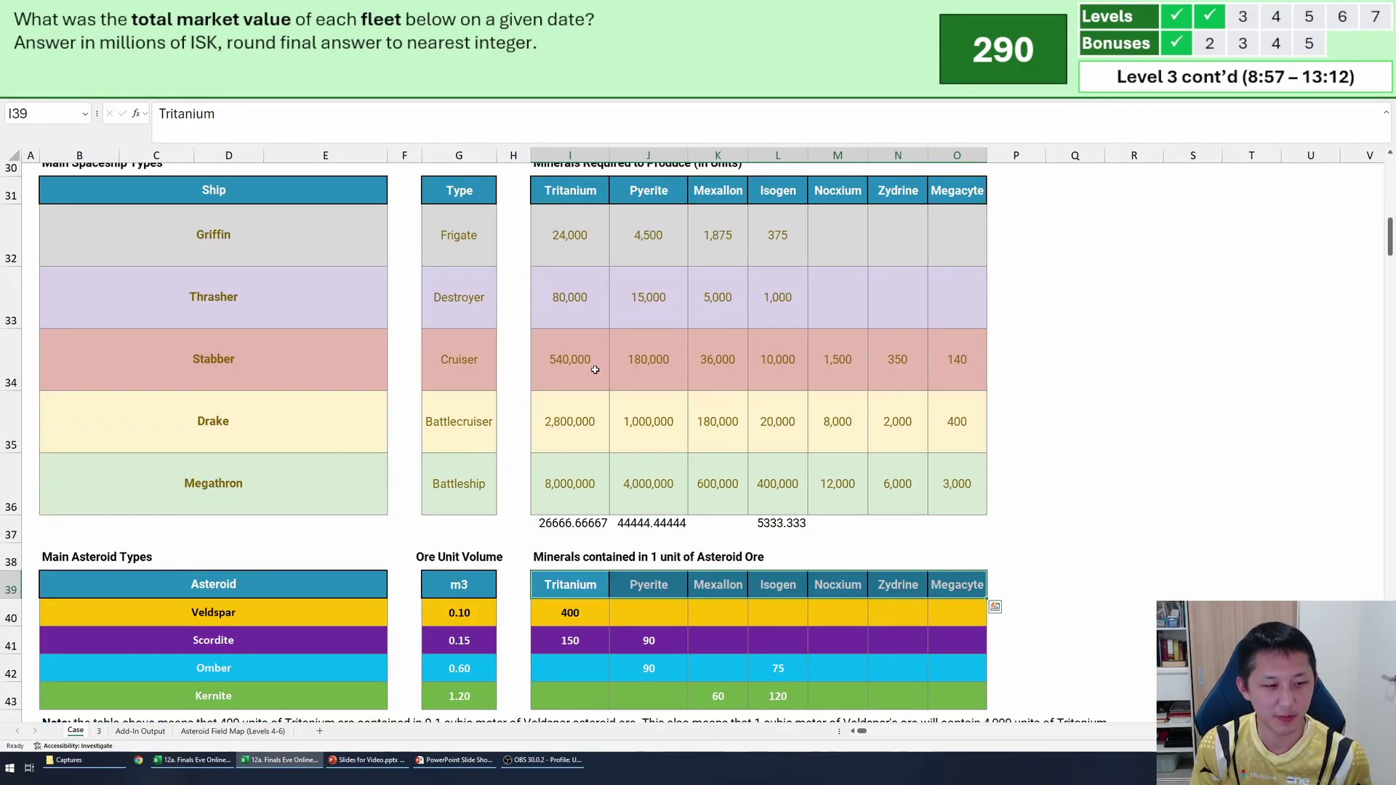
pyautogui.scroll(1, 595, 370)
pyautogui.moveTo(557, 241); pyautogui.dragTo(952, 535)
pyautogui.hotkey('ctrl', 'c')
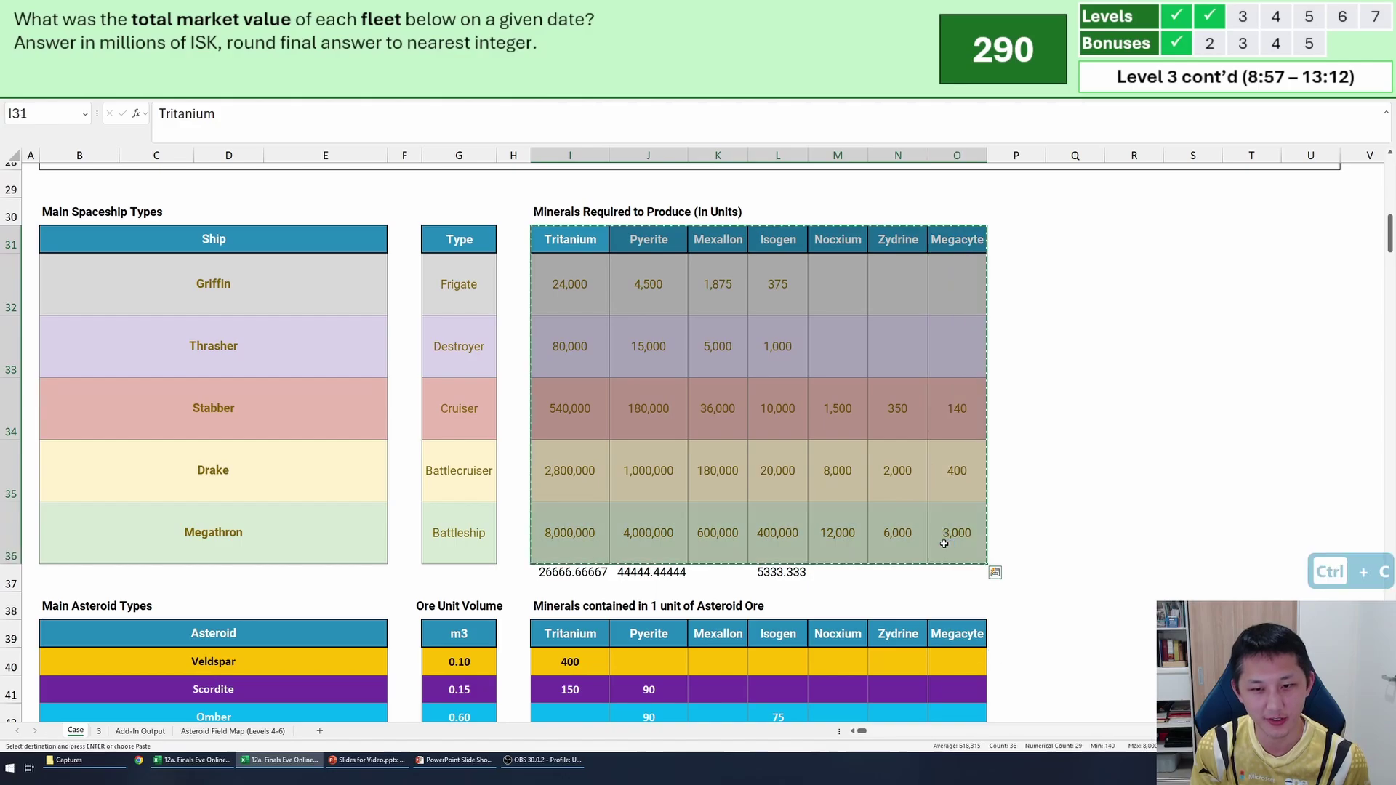
pyautogui.click(99, 731)
pyautogui.click(919, 338)
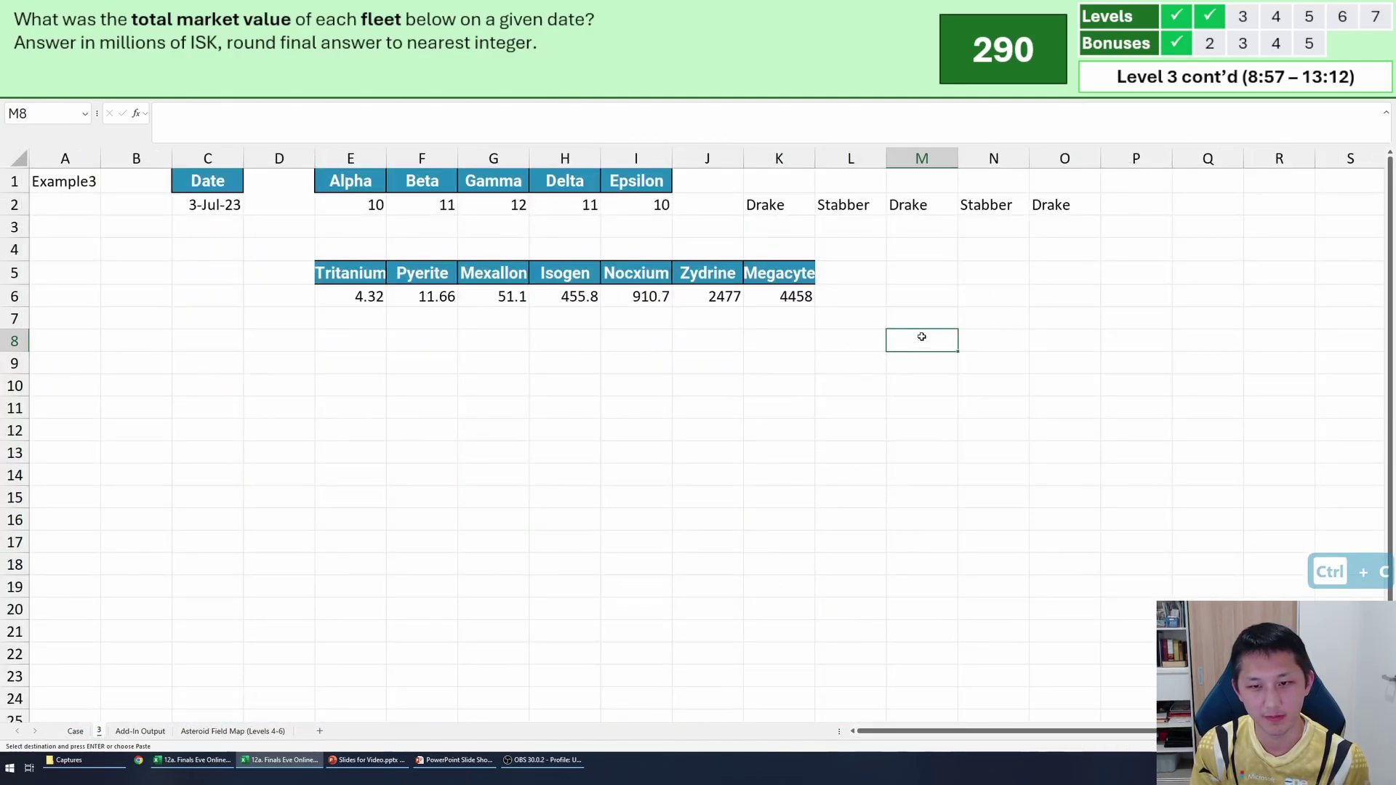
pyautogui.hotkey('ctrl', 'v')
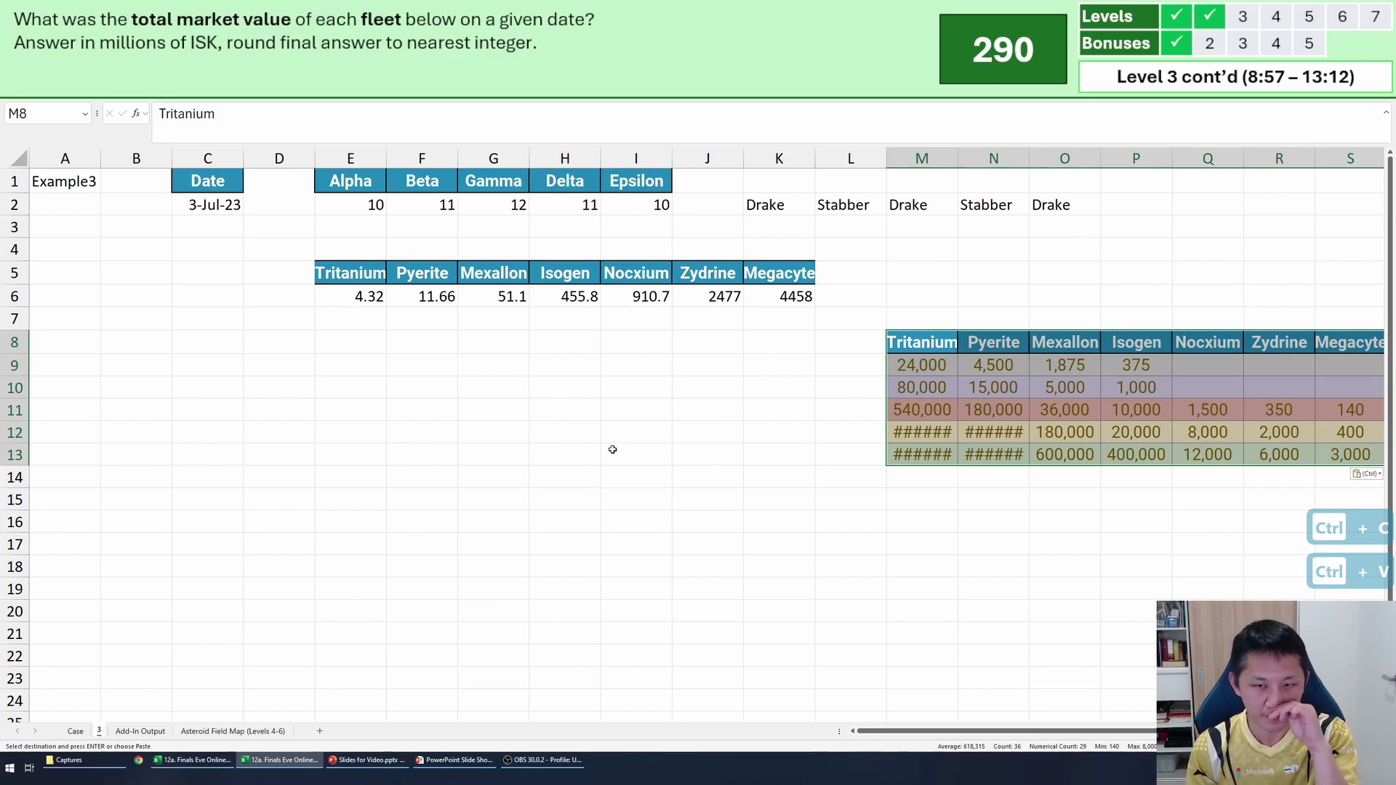
pyautogui.keyDown('ctrl'); pyautogui.scroll(-1, 610, 445); pyautogui.keyUp('ctrl')
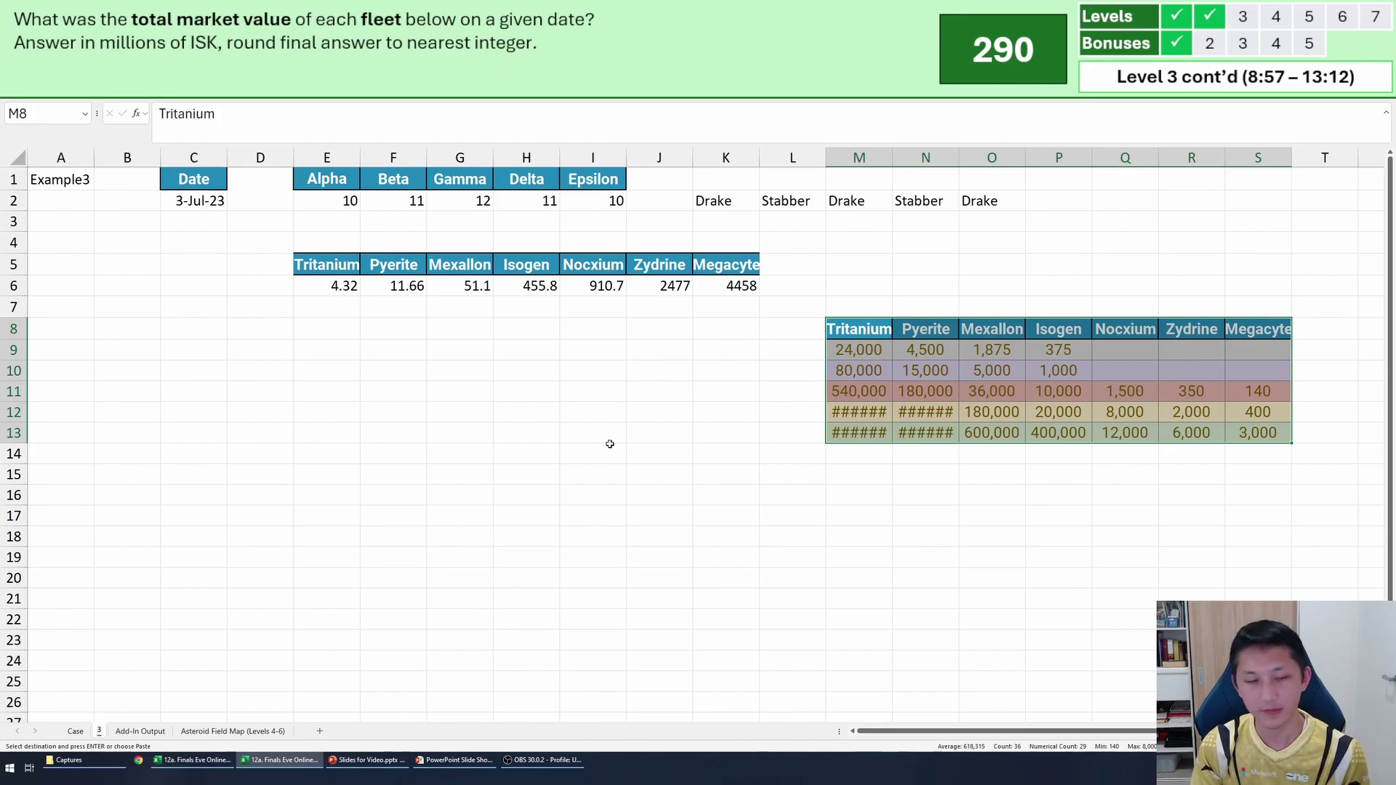
pyautogui.click(265, 410)
pyautogui.click(350, 328)
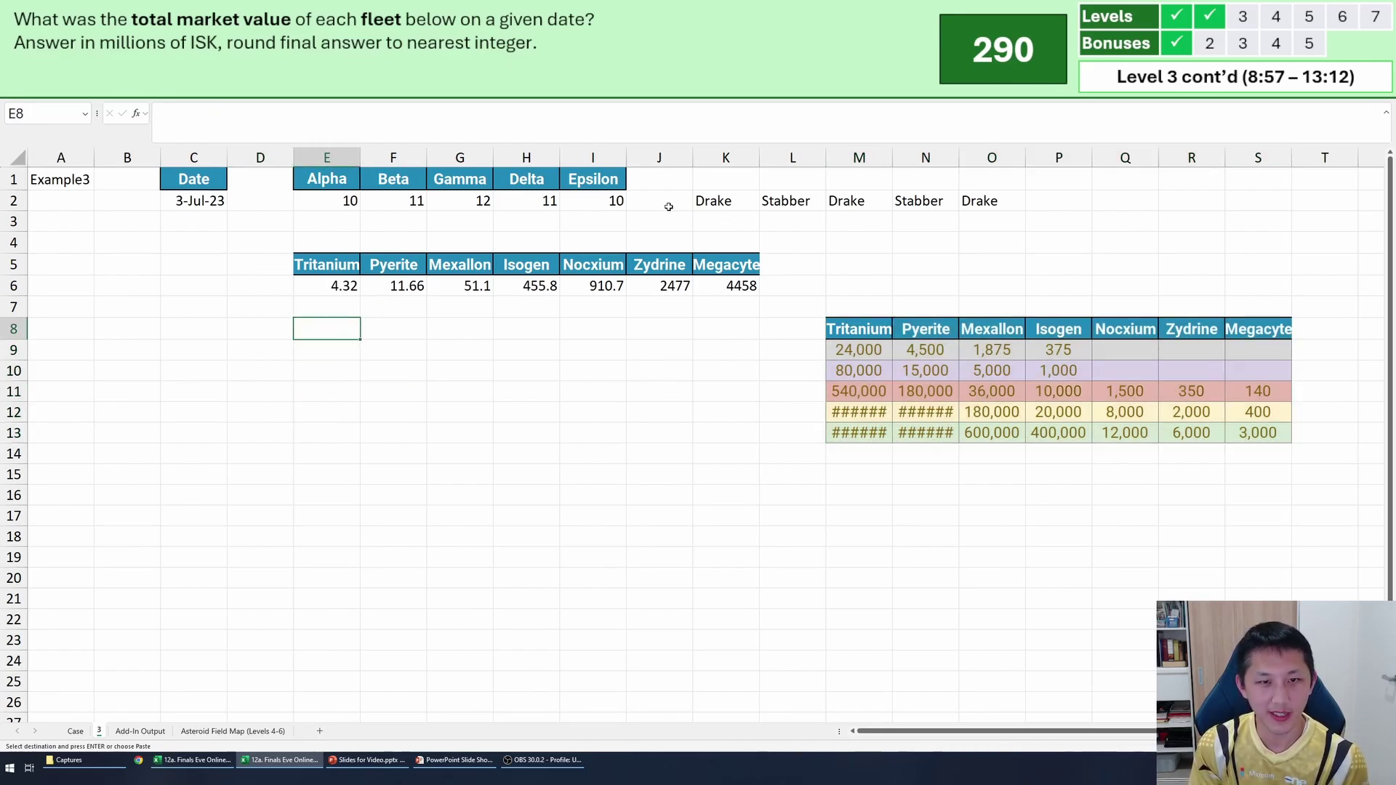
pyautogui.moveTo(603, 201)
pyautogui.mouseDown()
pyautogui.moveTo(269, 202)
pyautogui.moveTo(583, 198)
pyautogui.mouseUp()
pyautogui.hotkey('ctrl', 'v')
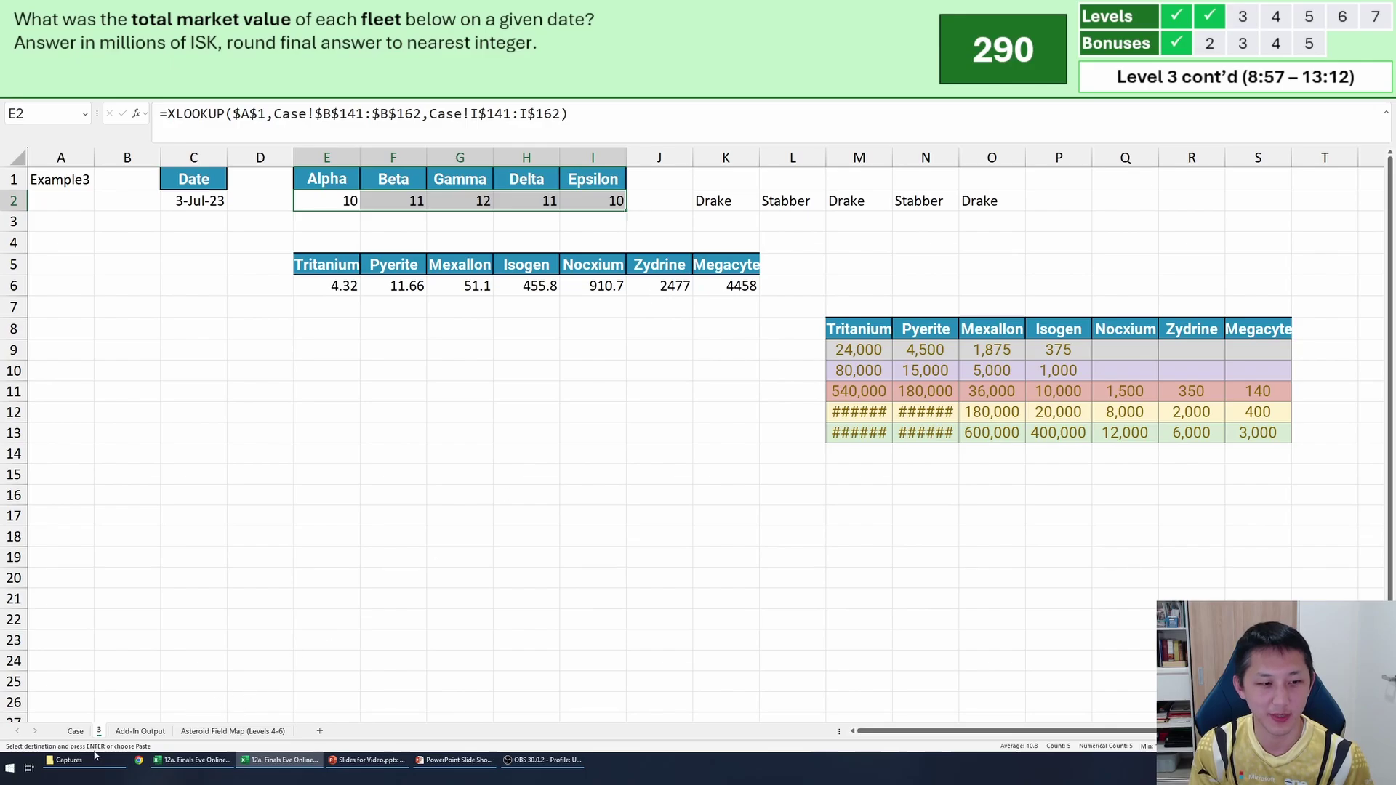
# Copy the ship names Griffin through Megathron from the Case sheet's Main Spaceship Types table and select E9 on sheet 3 as destination.
pyautogui.click(76, 732)
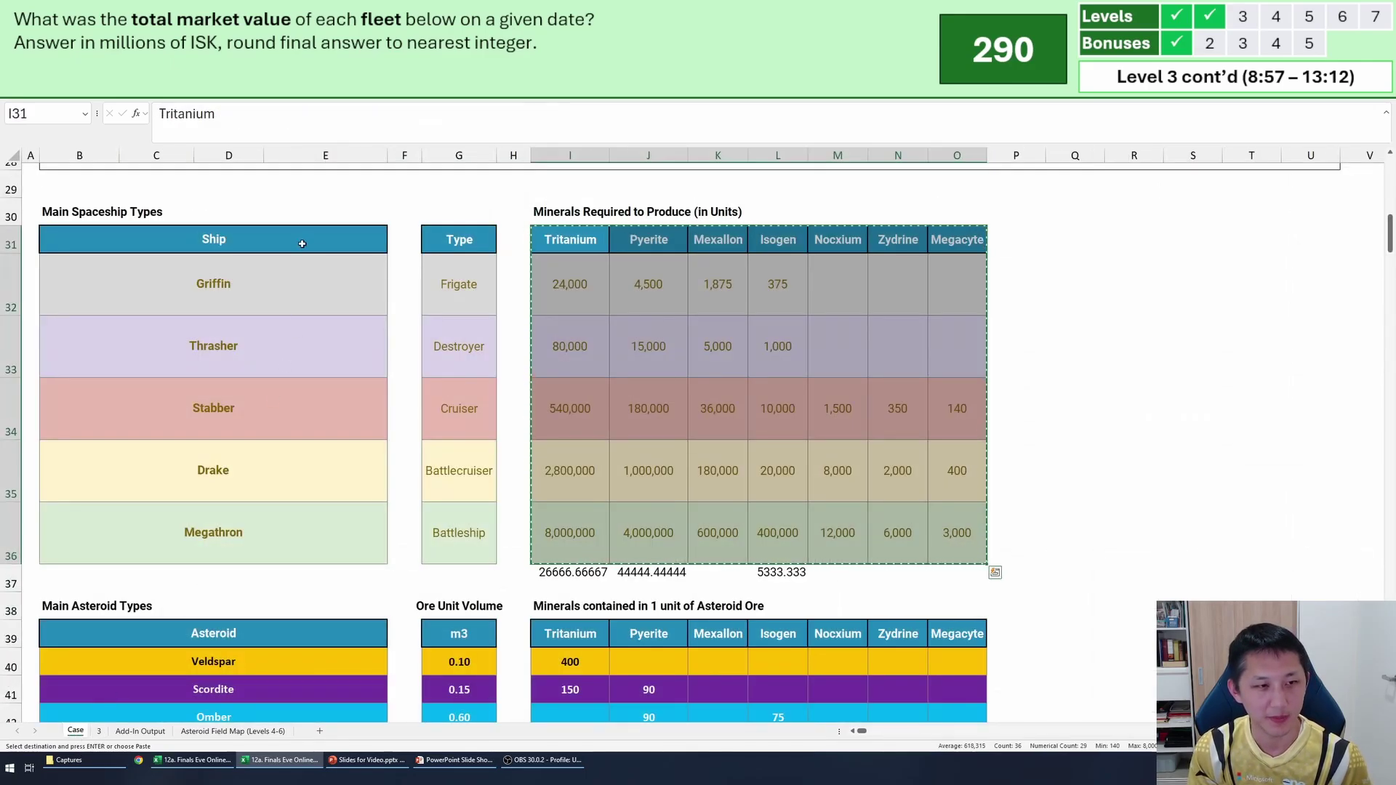
pyautogui.moveTo(213, 284); pyautogui.dragTo(208, 539)
pyautogui.hotkey('ctrl', 'c')
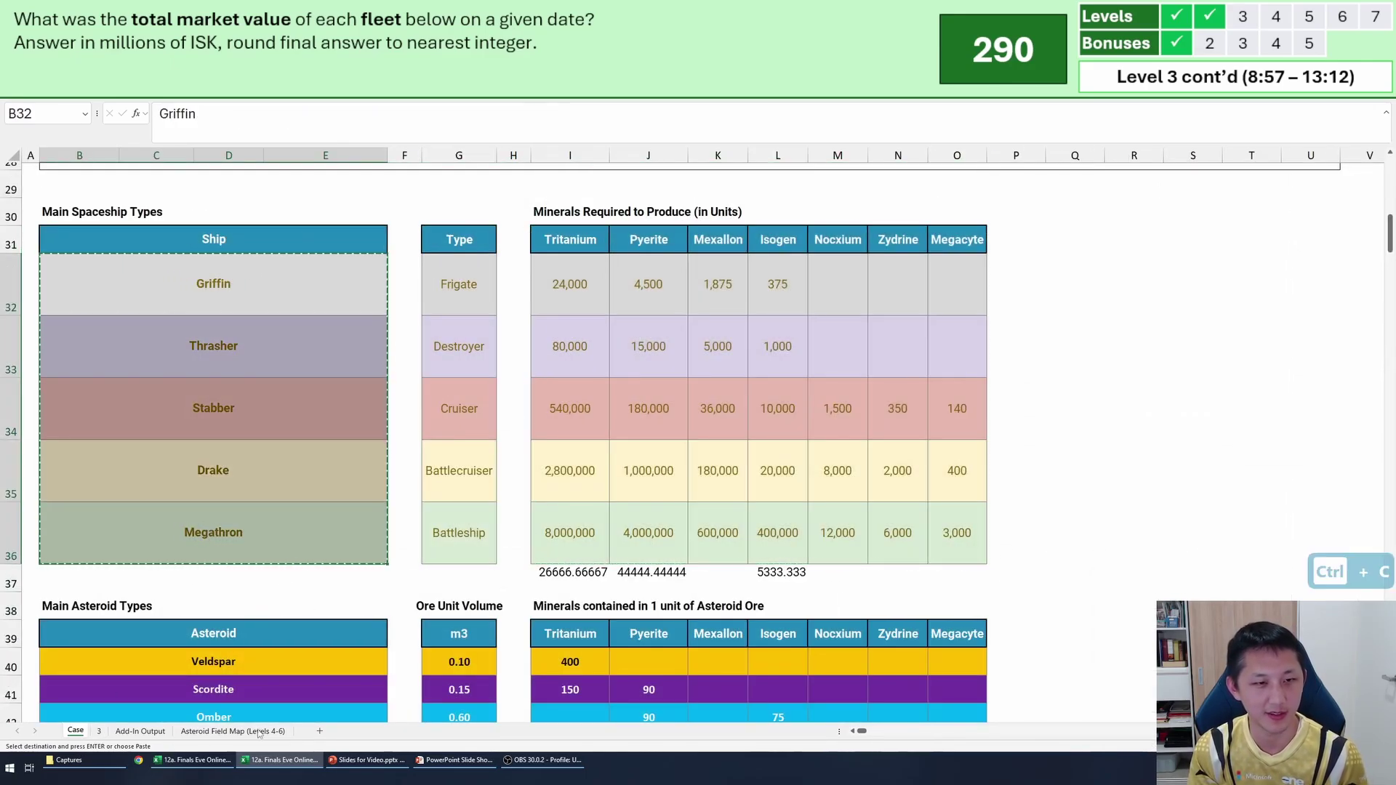
pyautogui.click(98, 731)
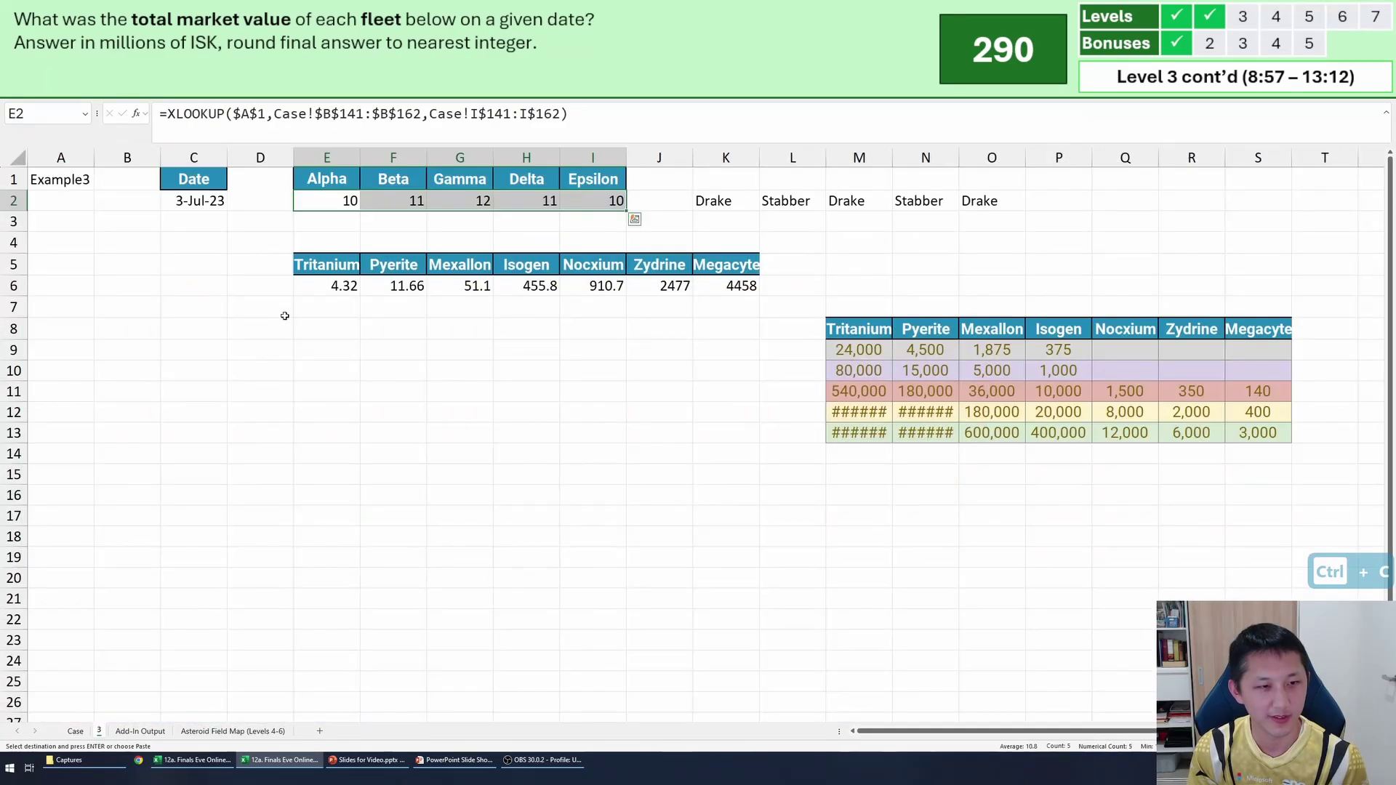
pyautogui.click(323, 342)
pyautogui.hotkey('alt', 'e')
pyautogui.press('s')
pyautogui.press('v')
pyautogui.press('Return')
pyautogui.press('e')
pyautogui.press('Escape')
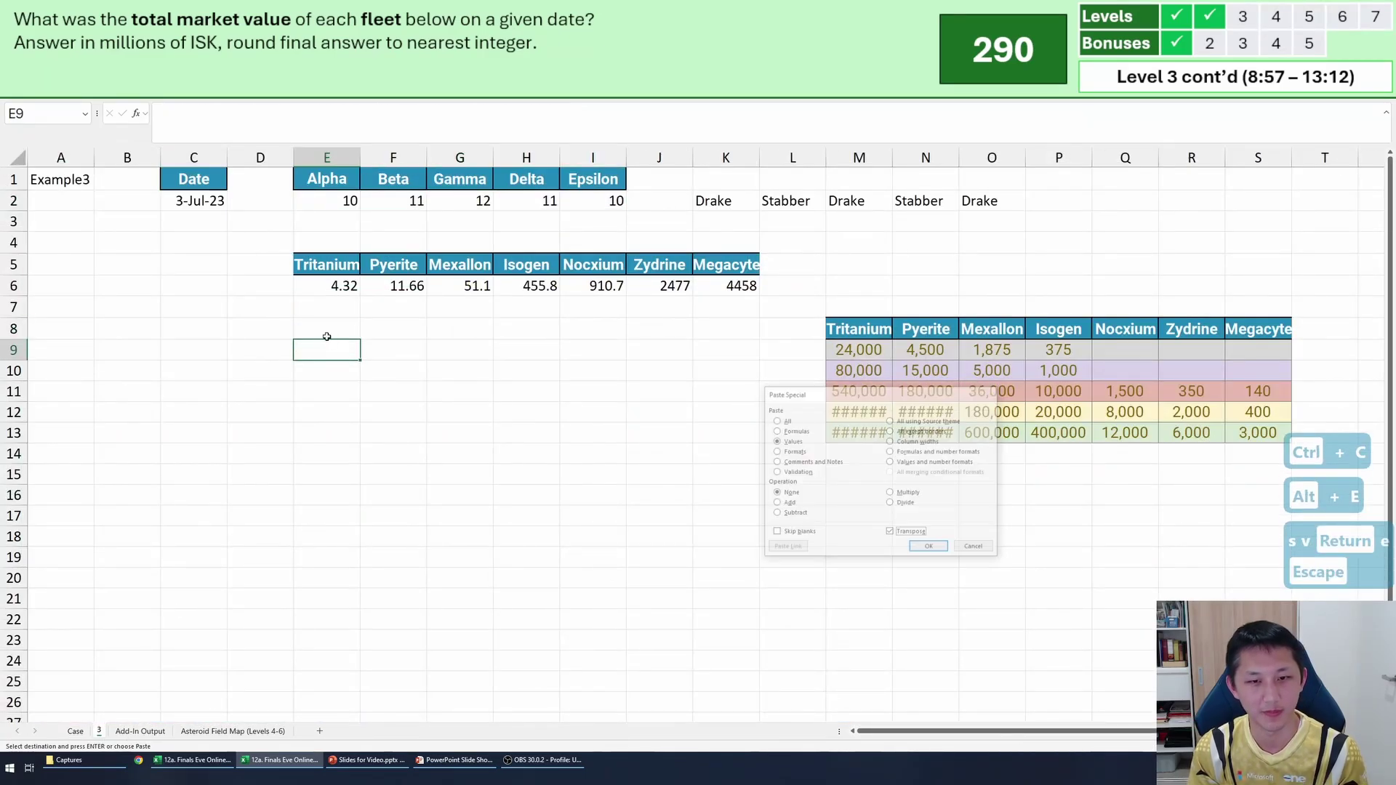
# Paste the copied ship names across row 9 from E9 as transposed values.
pyautogui.hotkey('alt', 'e')
pyautogui.press('s')
pyautogui.press('v')
pyautogui.press('e')
pyautogui.press('Return')
# Enter =SUMIFS($E$2:$I$2,$K$2:$O$2,E9) in E10 to total the fleet's Griffin ships.
pyautogui.click(415, 389)
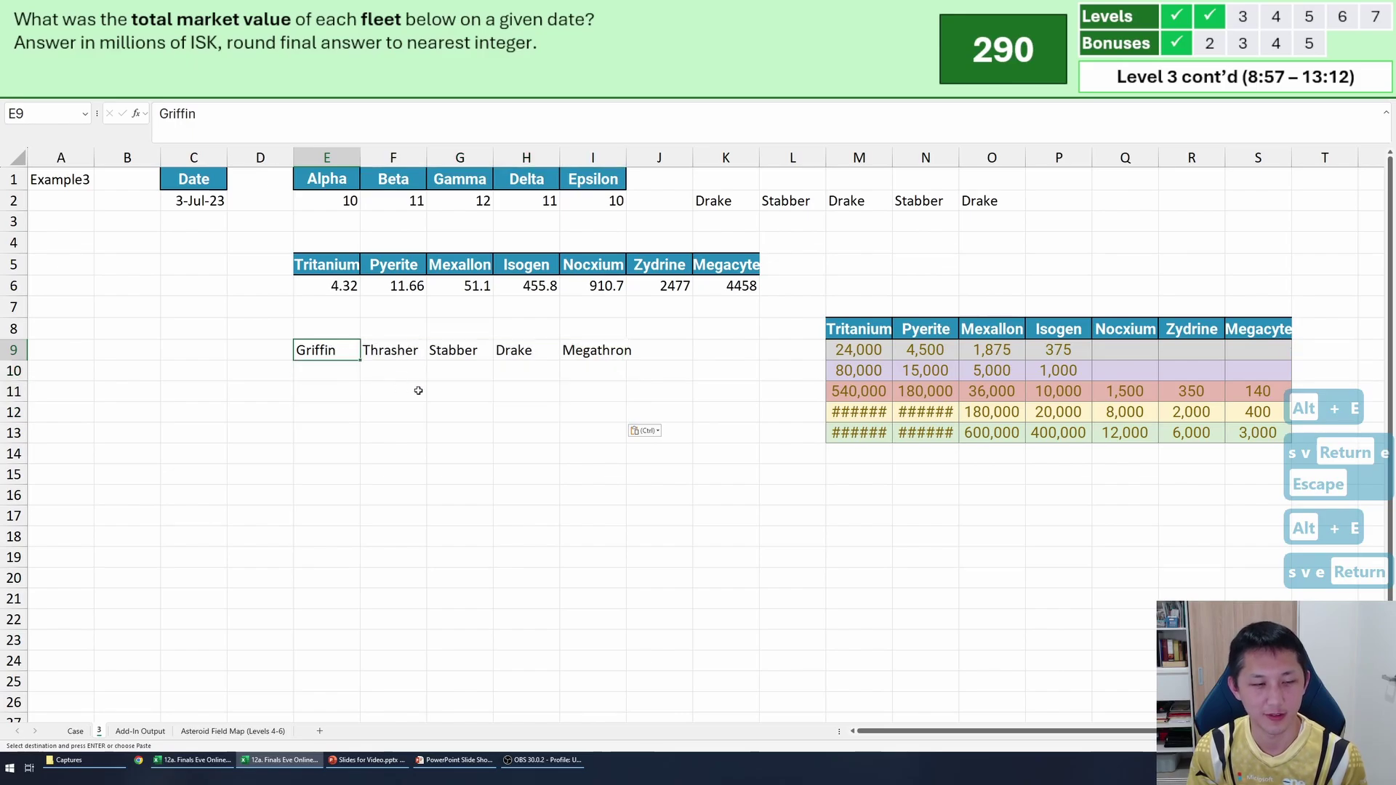
pyautogui.click(328, 372)
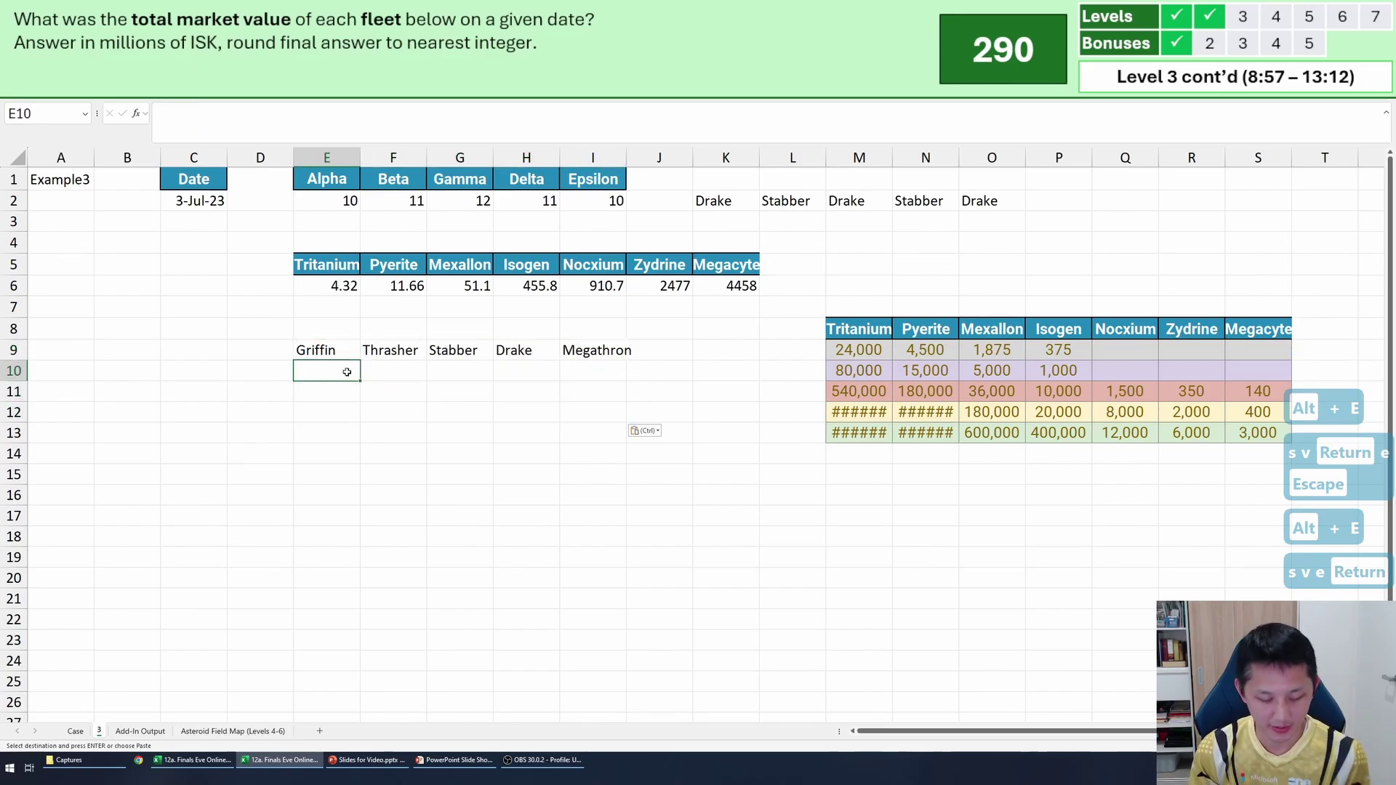
pyautogui.write('=sumifs')
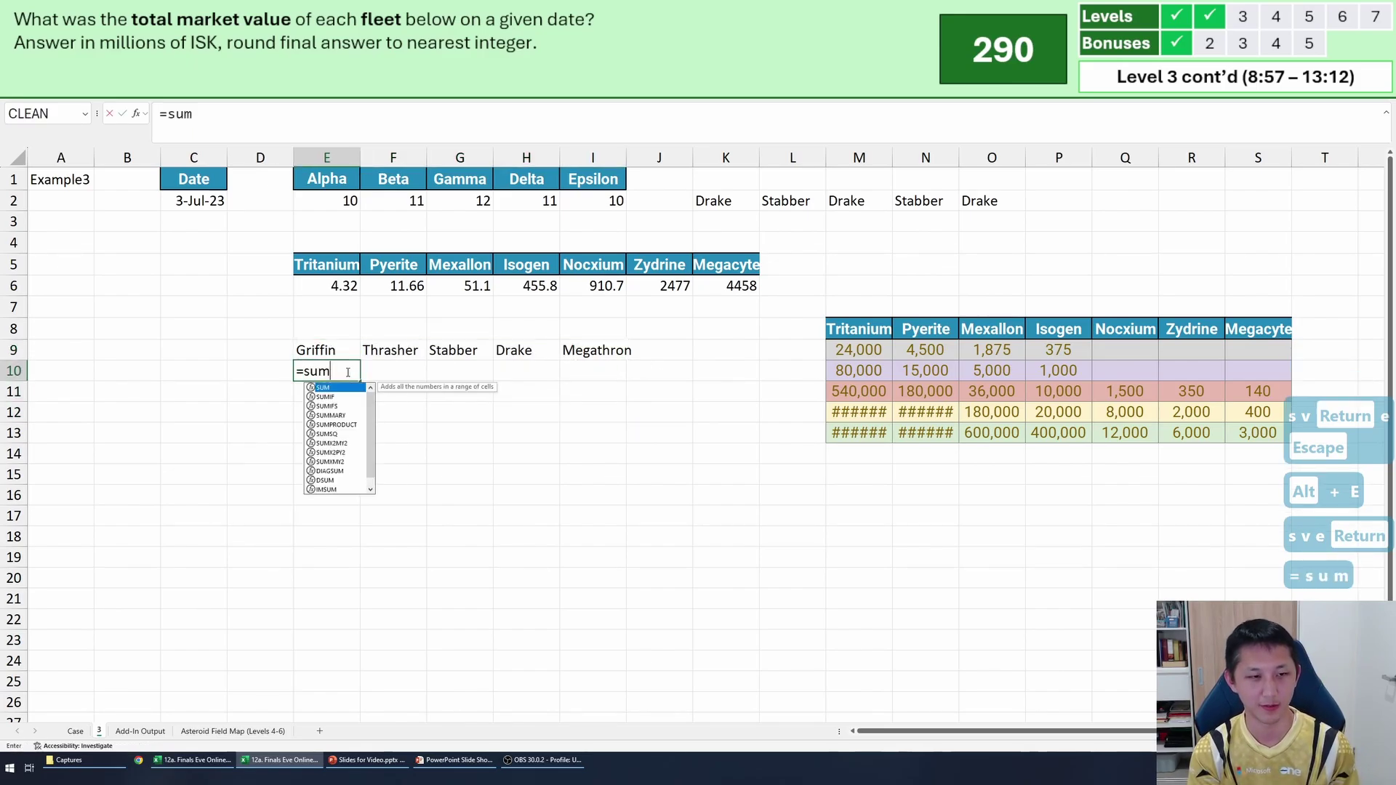
pyautogui.press('Tab')
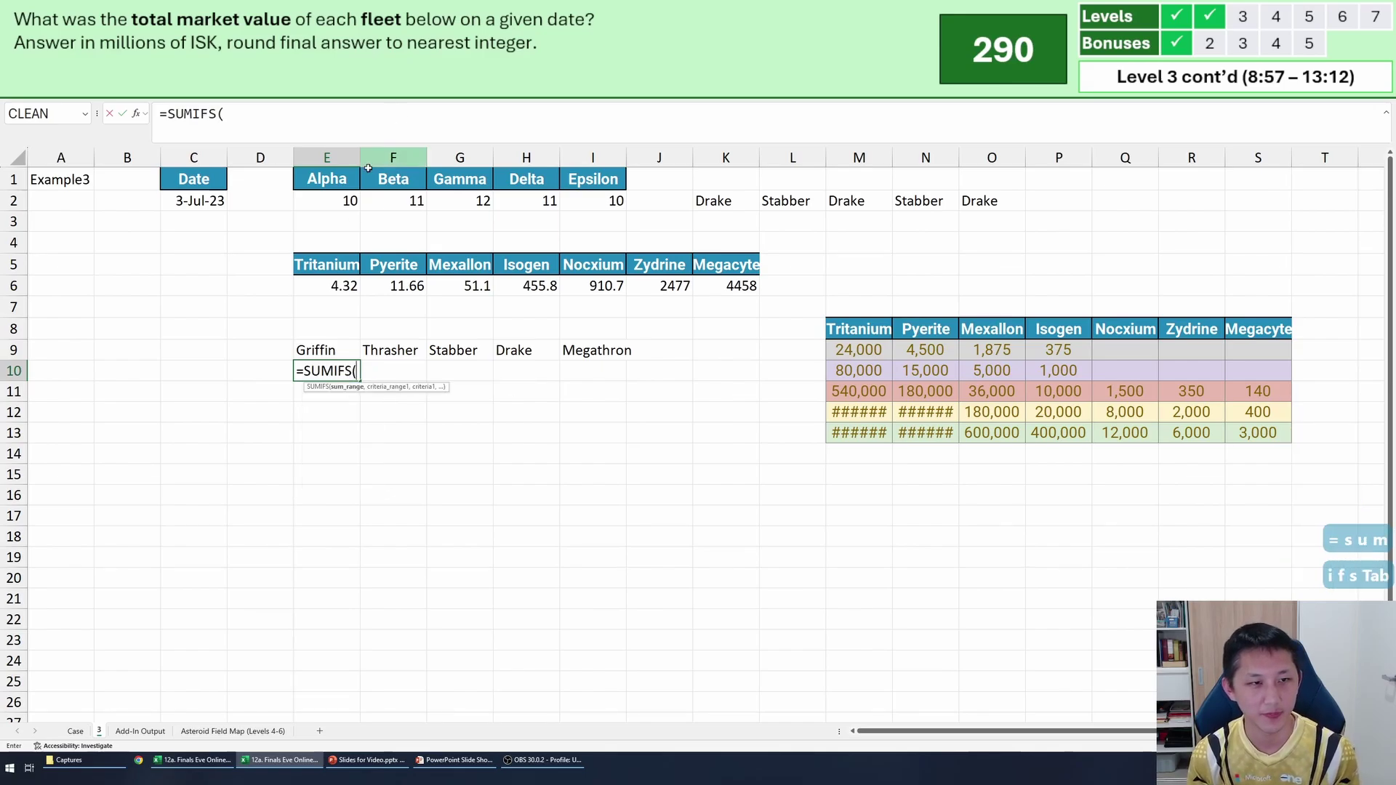
pyautogui.moveTo(347, 201); pyautogui.dragTo(592, 209)
pyautogui.press('F4')
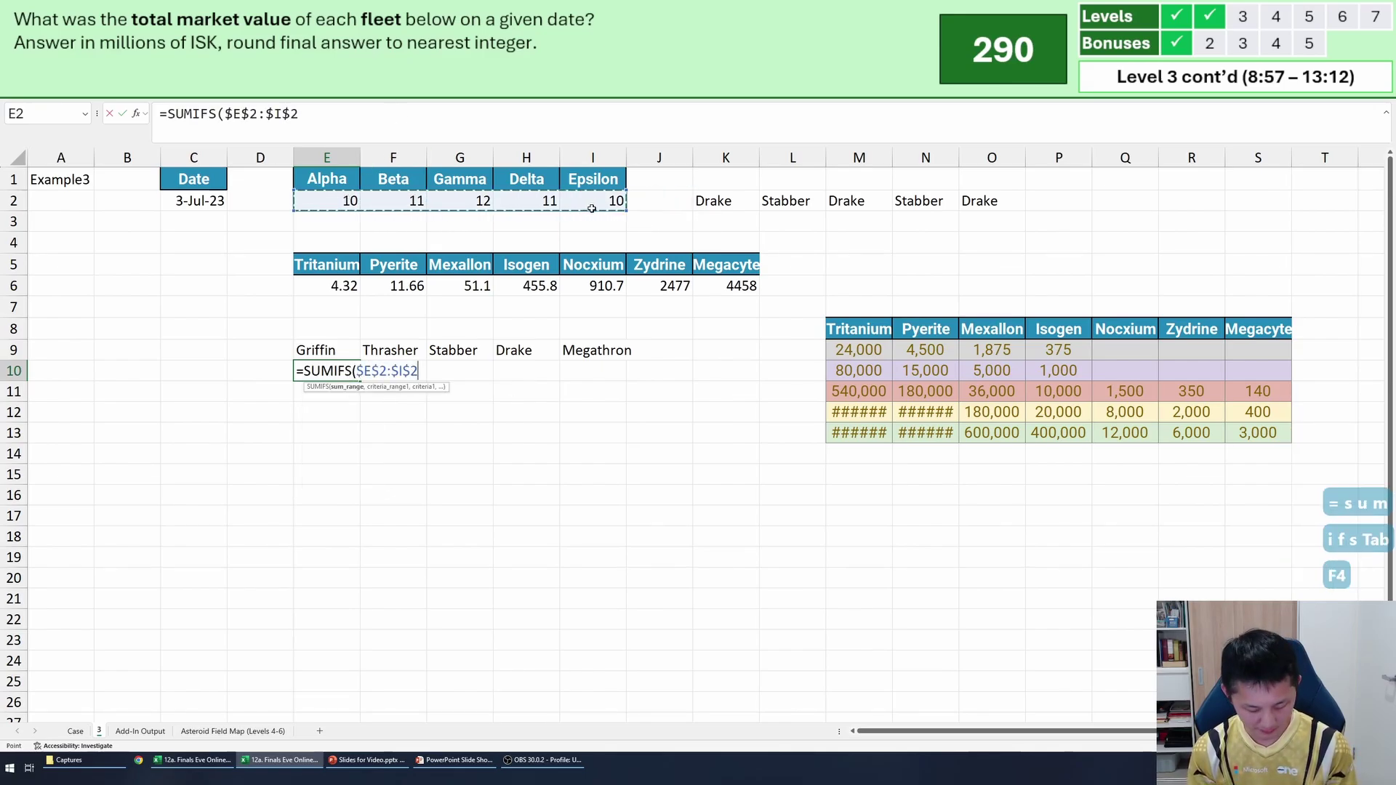
pyautogui.write(',')
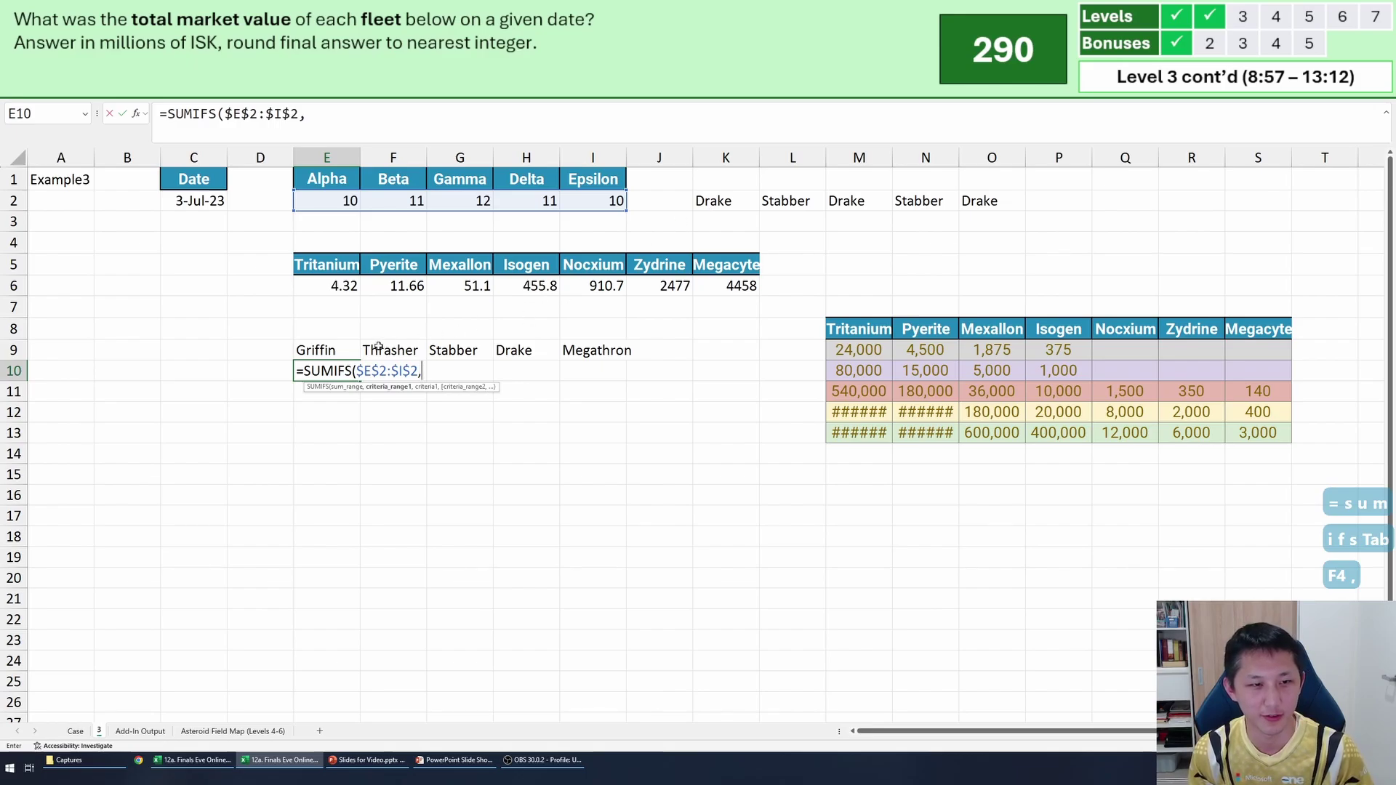
pyautogui.moveTo(711, 202); pyautogui.dragTo(982, 204)
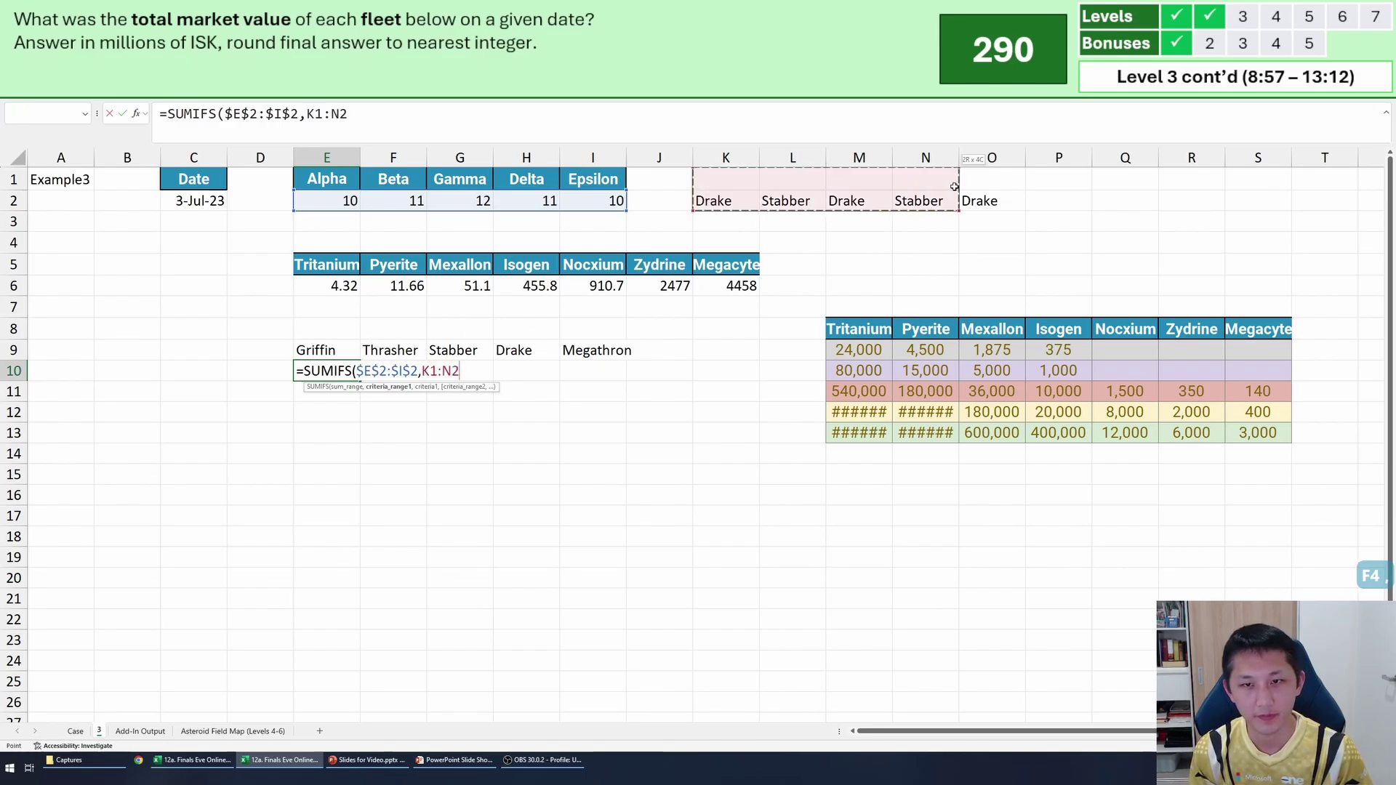
pyautogui.press('F4')
pyautogui.write(',')
pyautogui.press('Up')
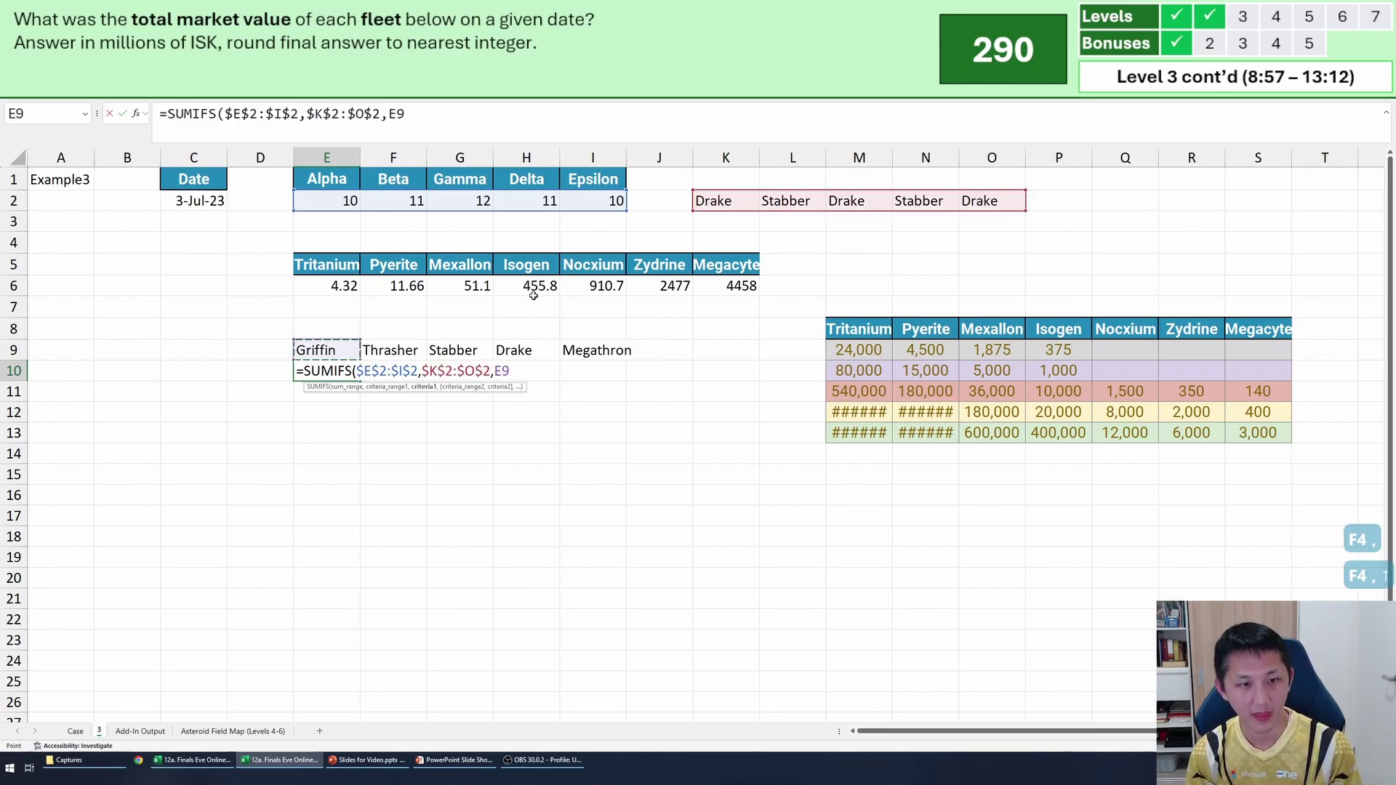
pyautogui.press('Return')
# Fill the SUMIFS formula from E10 across to I10 for the remaining ship names.
pyautogui.press('Up')
pyautogui.moveTo(327, 371); pyautogui.dragTo(592, 371)
pyautogui.hotkey('ctrl', 'r')
pyautogui.click(553, 435)
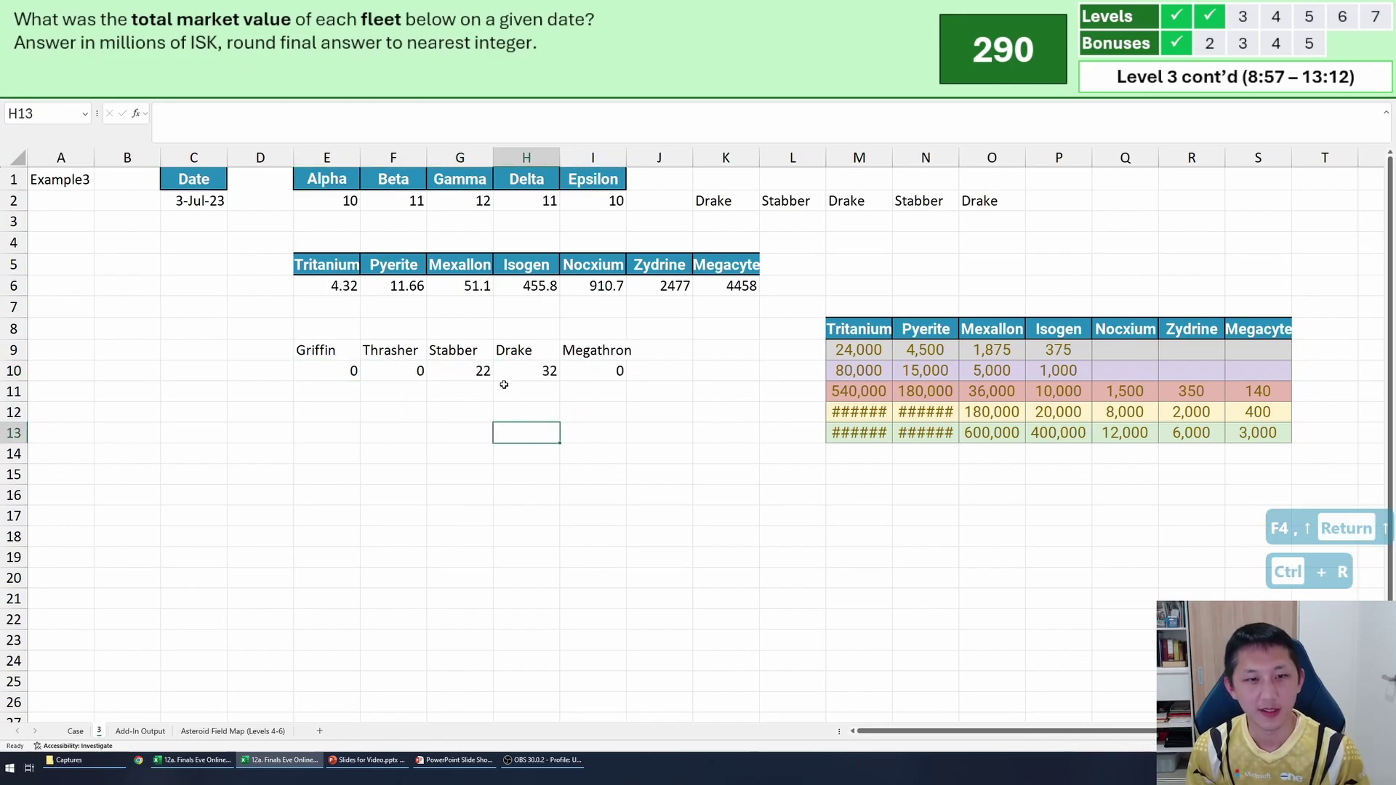
# Check the Stabber and Drake totals in row 10 against the ship names in row 9.
pyautogui.click(455, 371)
pyautogui.click(486, 414)
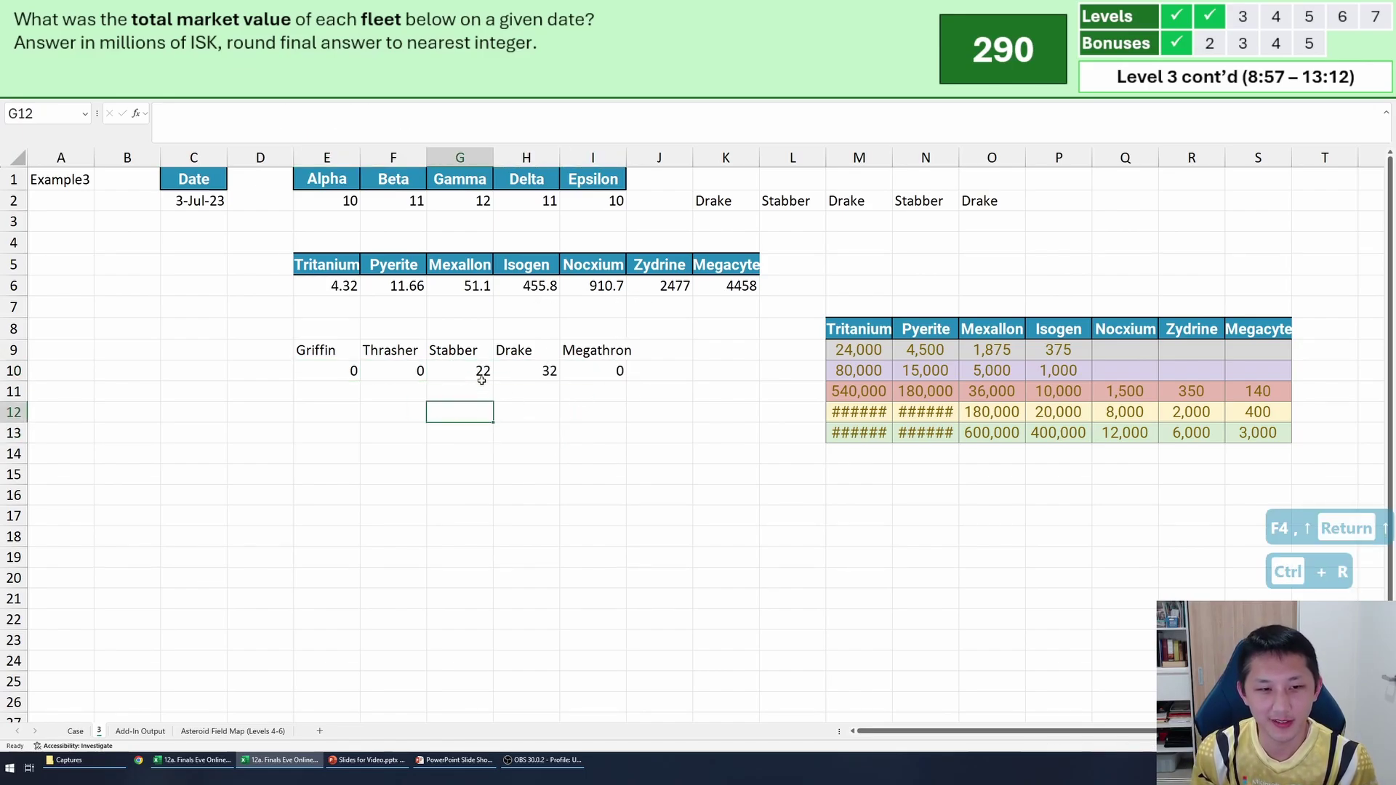
pyautogui.click(465, 371)
pyautogui.click(528, 371)
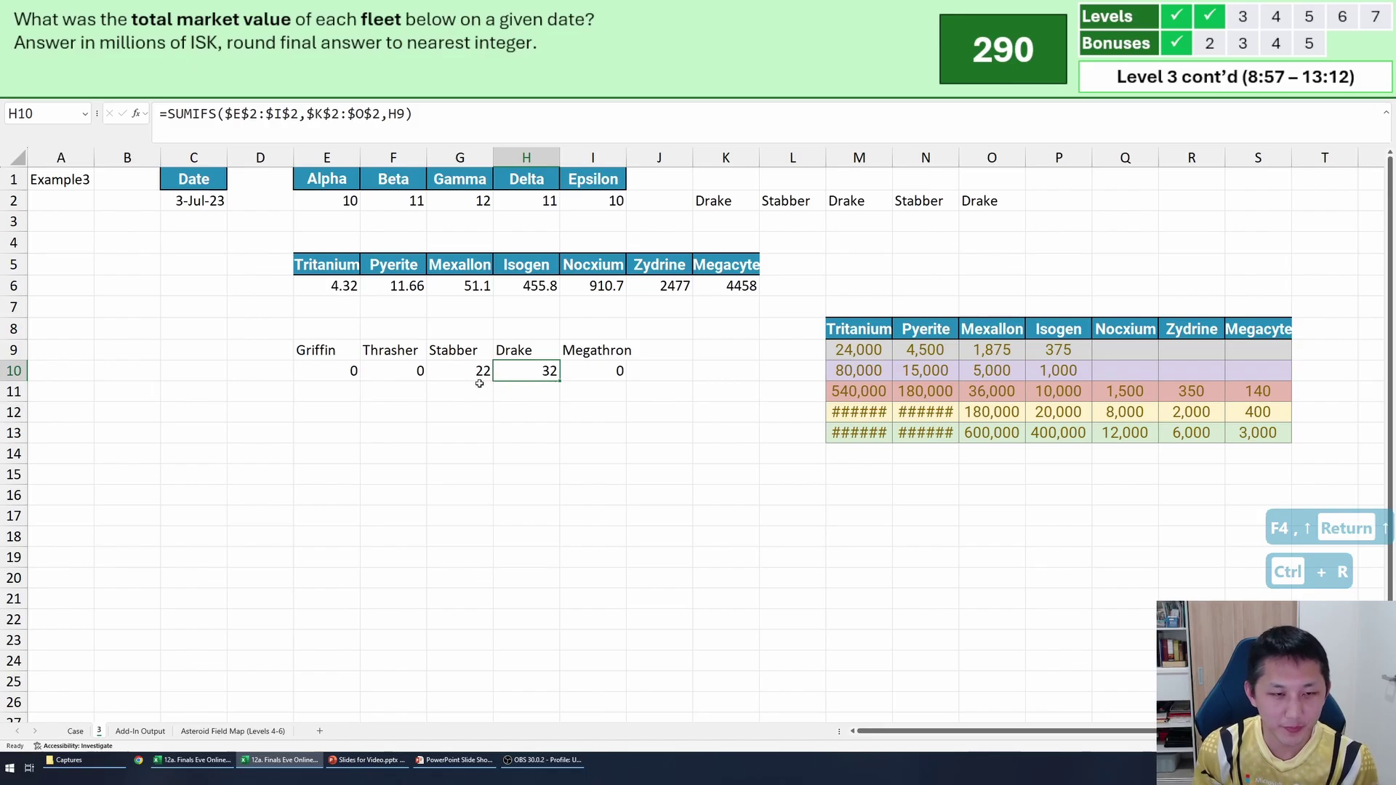
pyautogui.click(445, 367)
pyautogui.click(458, 351)
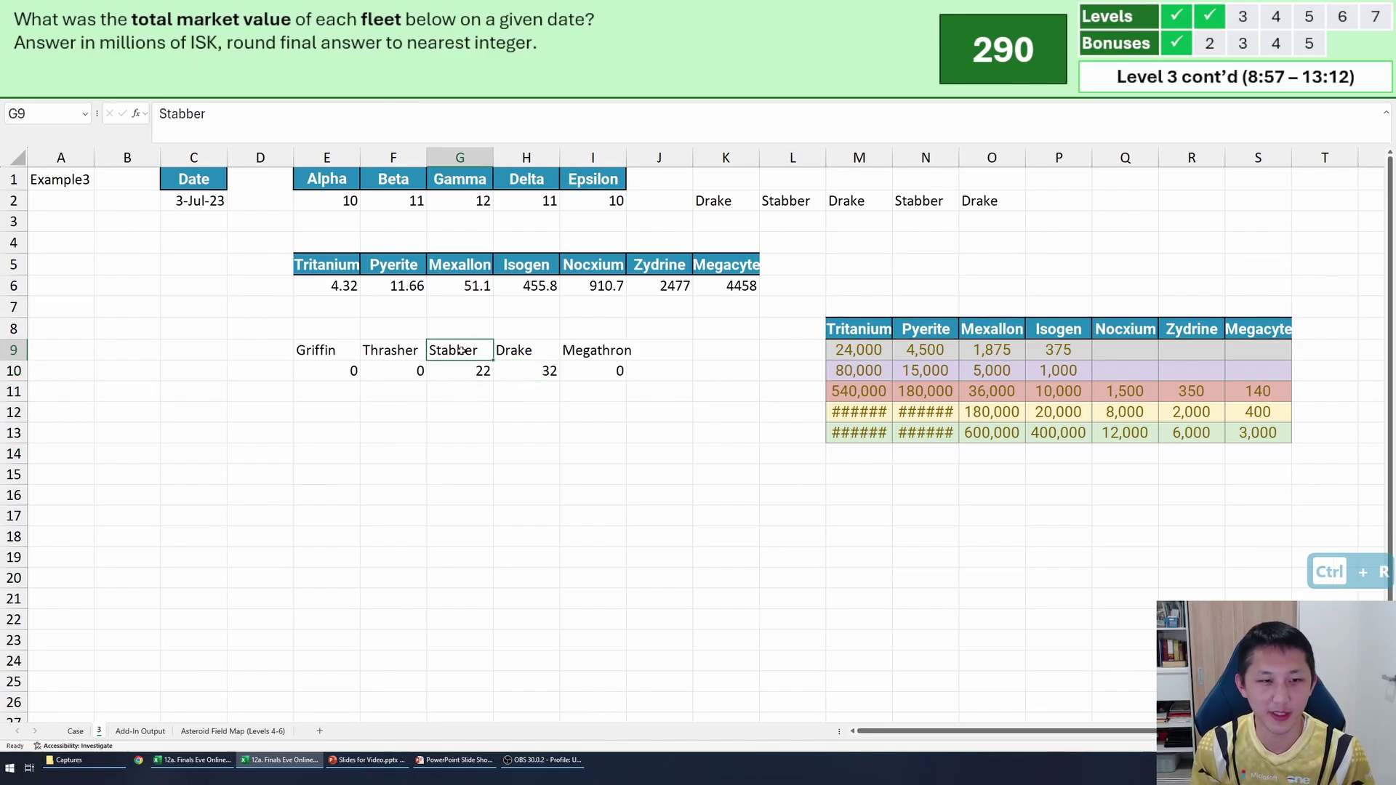
pyautogui.click(547, 369)
pyautogui.click(535, 354)
pyautogui.click(376, 473)
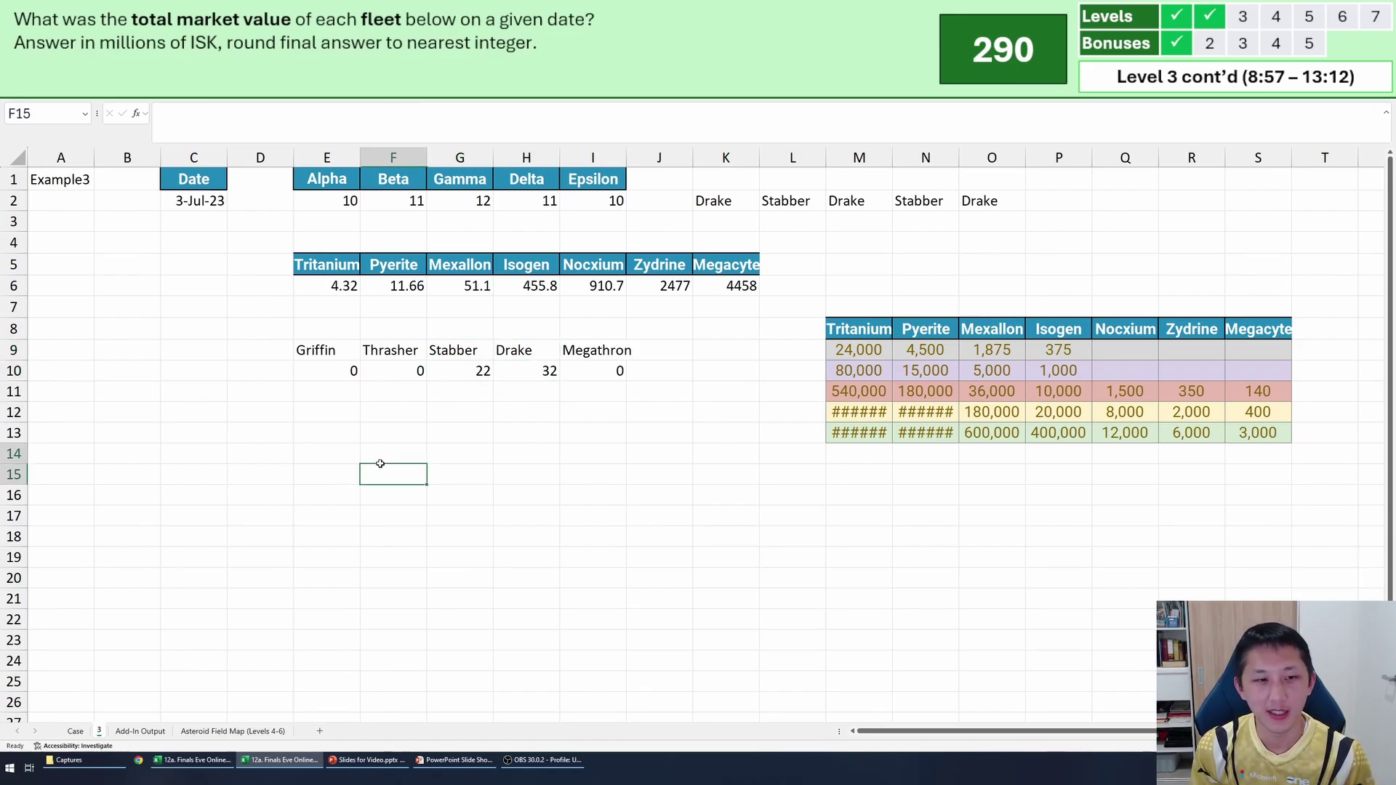
pyautogui.click(330, 418)
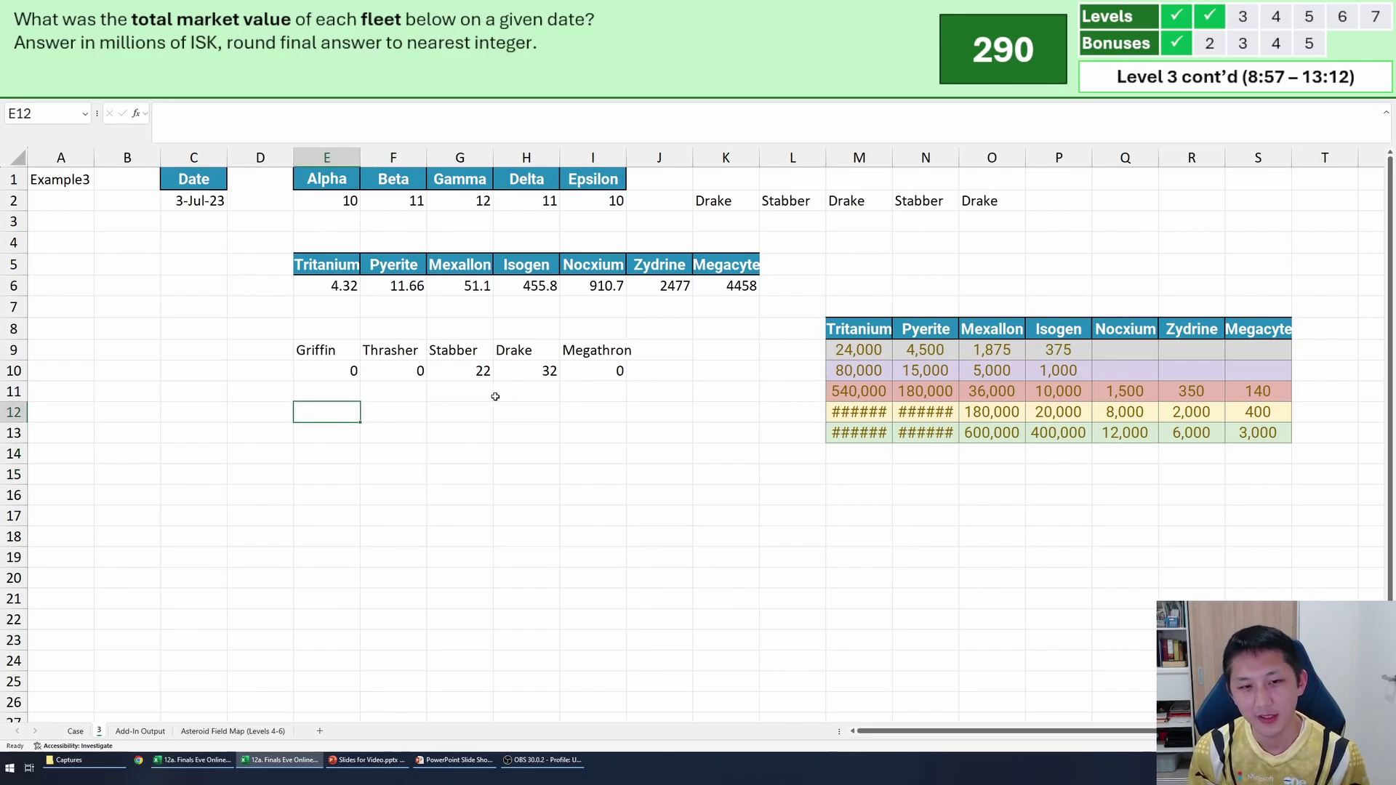
pyautogui.moveTo(356, 355); pyautogui.dragTo(590, 358)
pyautogui.click(568, 428)
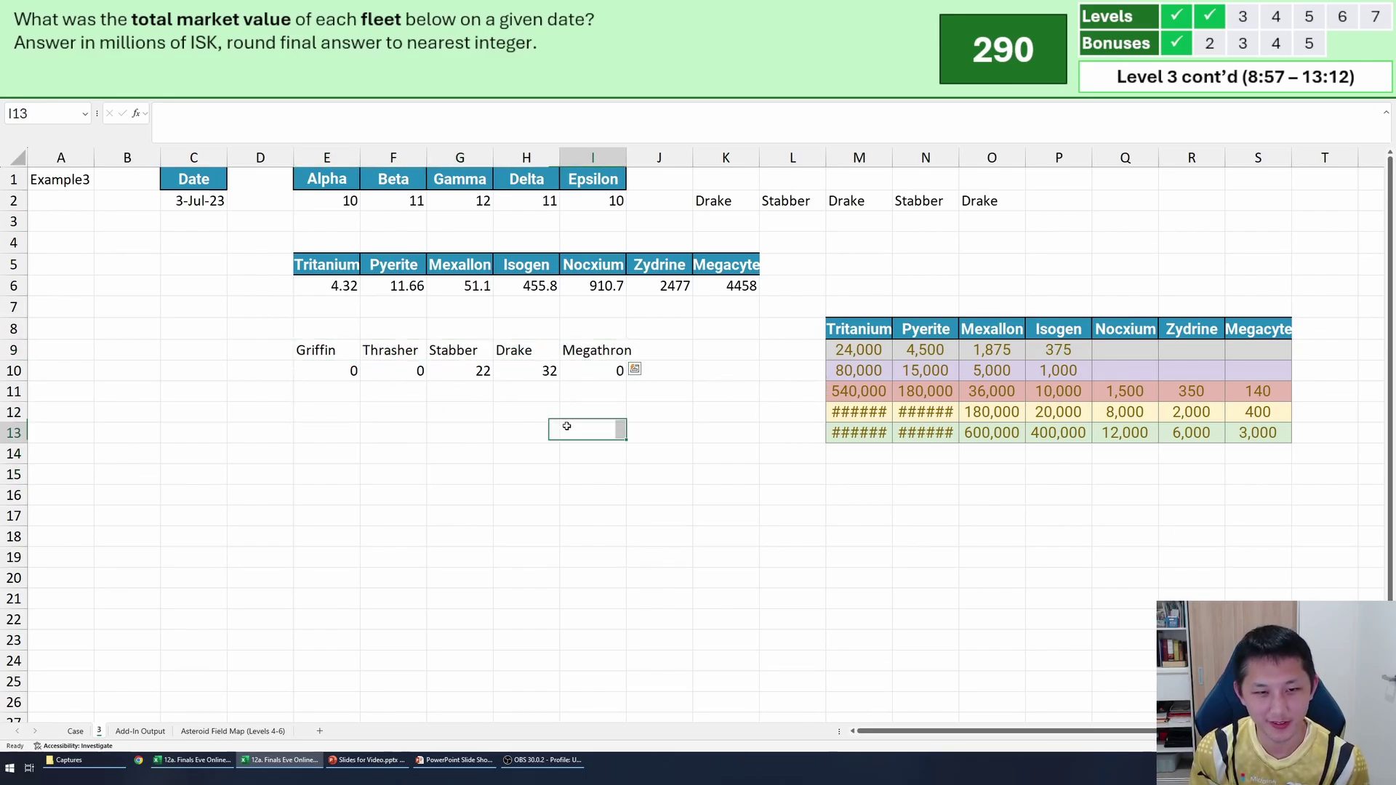
# Copy the mineral headings M8:S8 and paste them down column D from D13 as transposed values.
pyautogui.moveTo(858, 334); pyautogui.dragTo(1259, 328)
pyautogui.hotkey('ctrl', 'c')
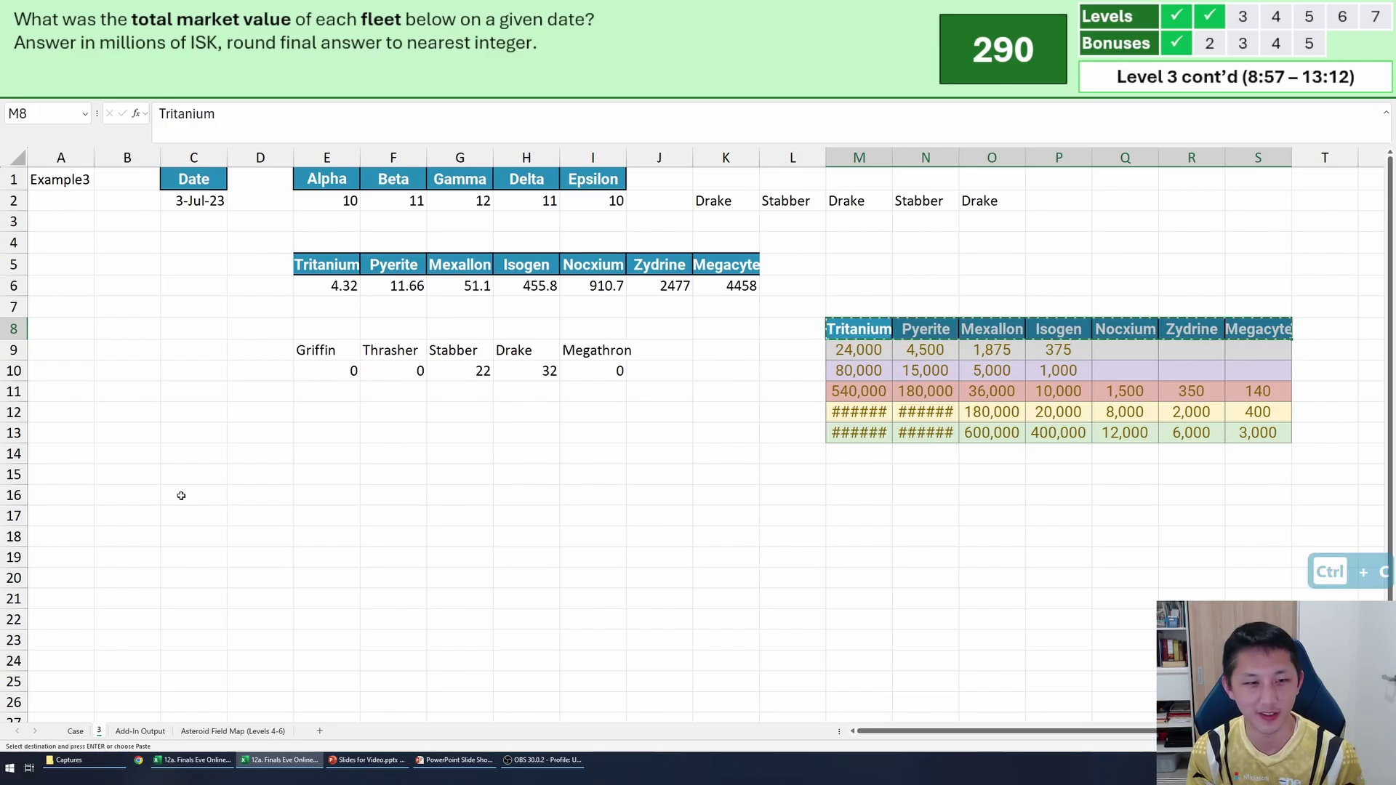
pyautogui.click(274, 433)
pyautogui.hotkey('alt', 'e')
pyautogui.press('s')
pyautogui.press('v')
pyautogui.press('e')
pyautogui.press('Return')
pyautogui.click(334, 430)
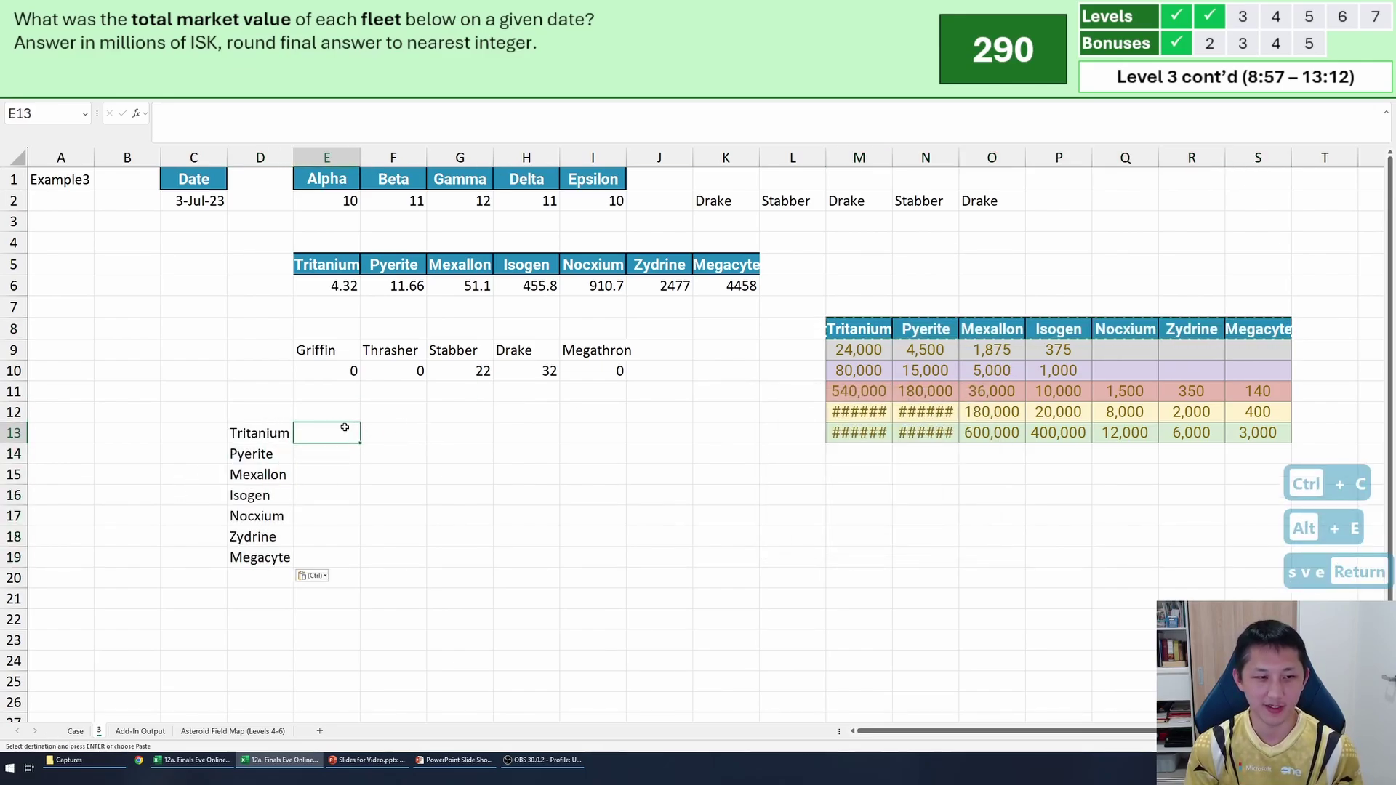
# Start an INDEX formula in E13 with the mineral requirements $M$9:$S$13 as its absolute array.
pyautogui.moveTo(271, 436); pyautogui.dragTo(276, 562)
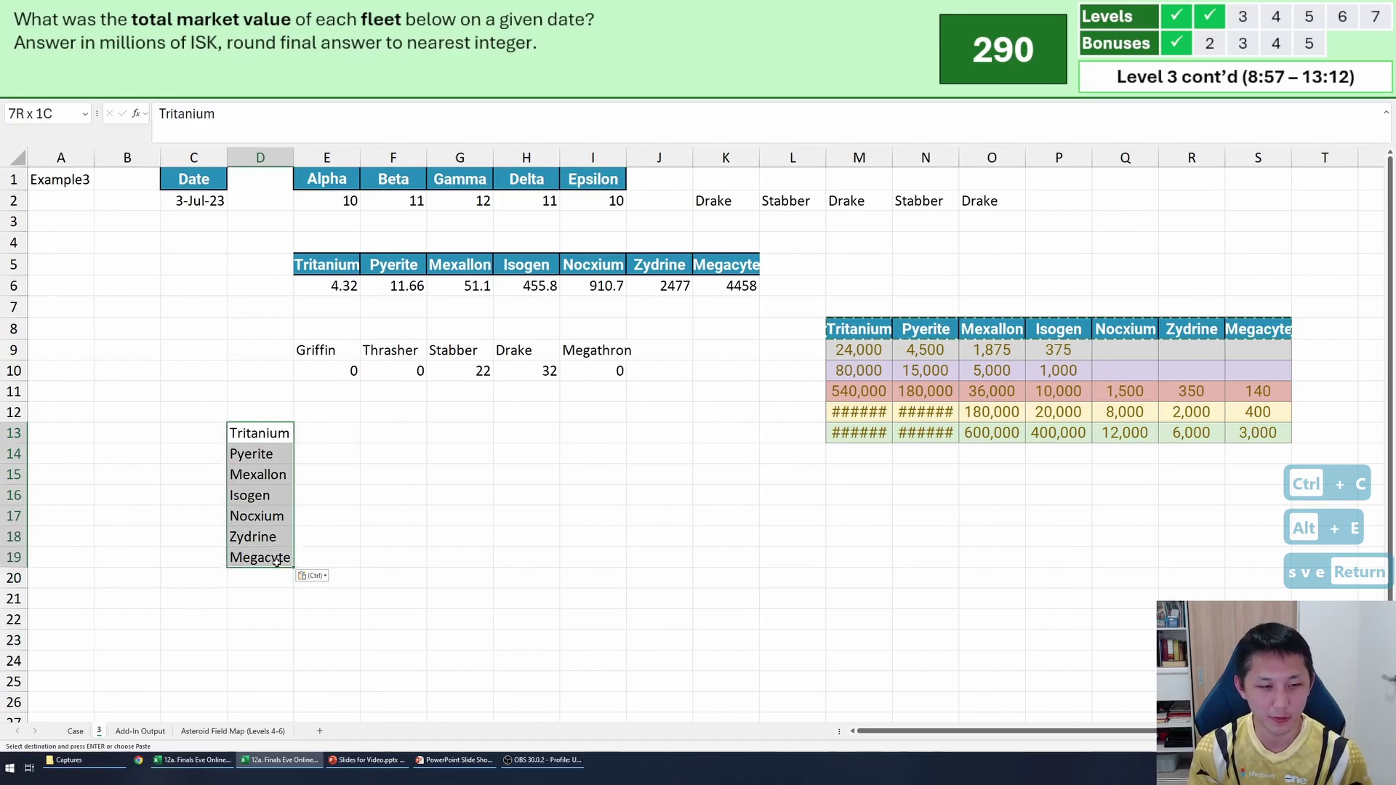
pyautogui.moveTo(320, 353); pyautogui.dragTo(604, 374)
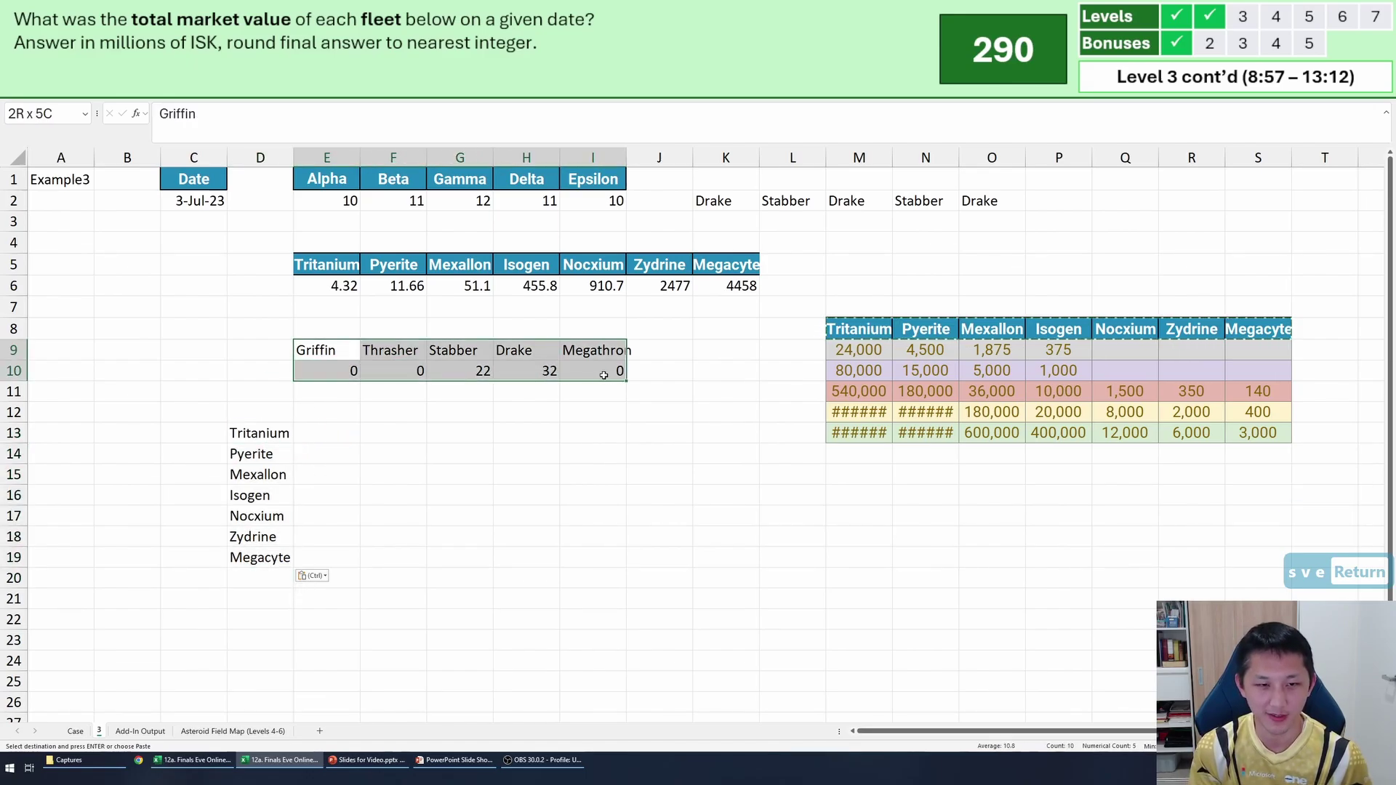
pyautogui.click(334, 433)
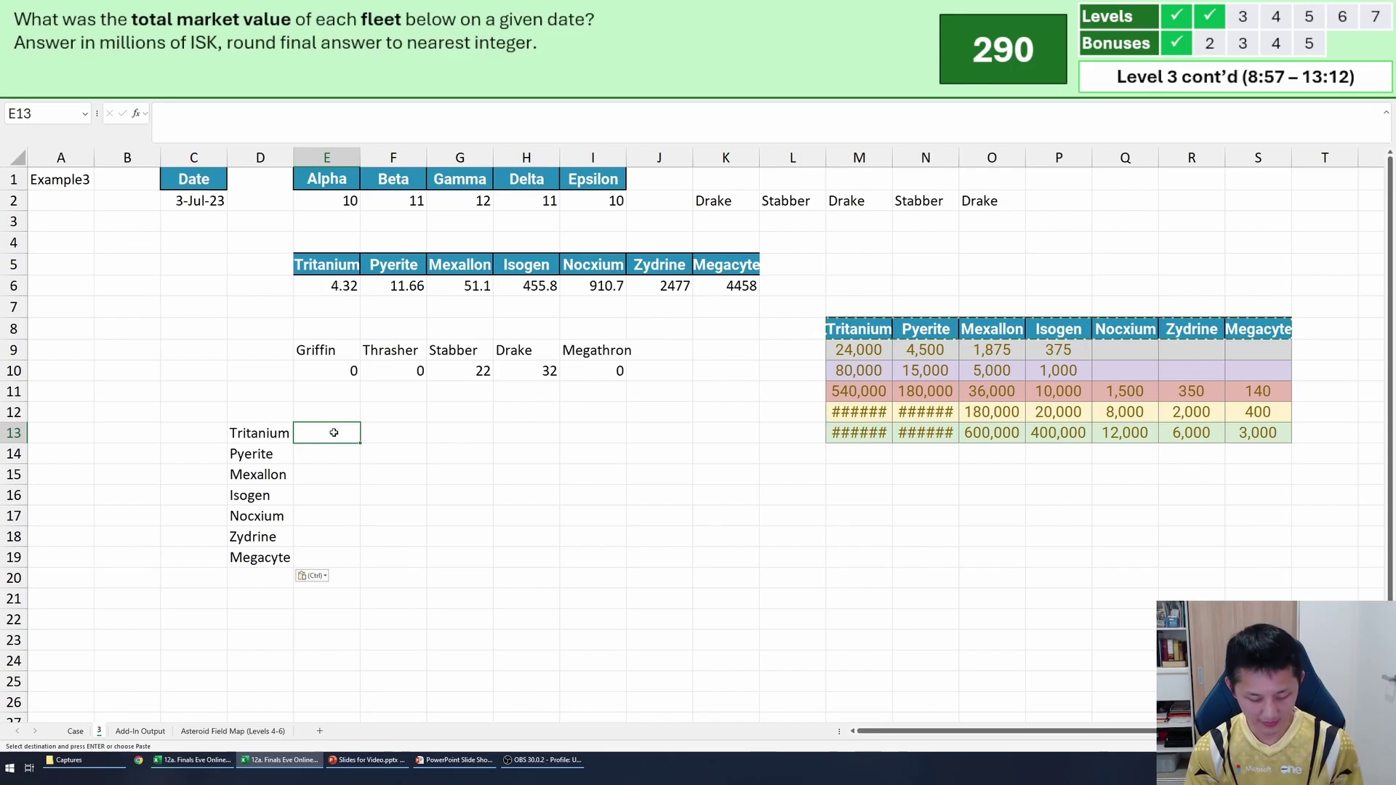
pyautogui.write('=inde')
pyautogui.press('Tab')
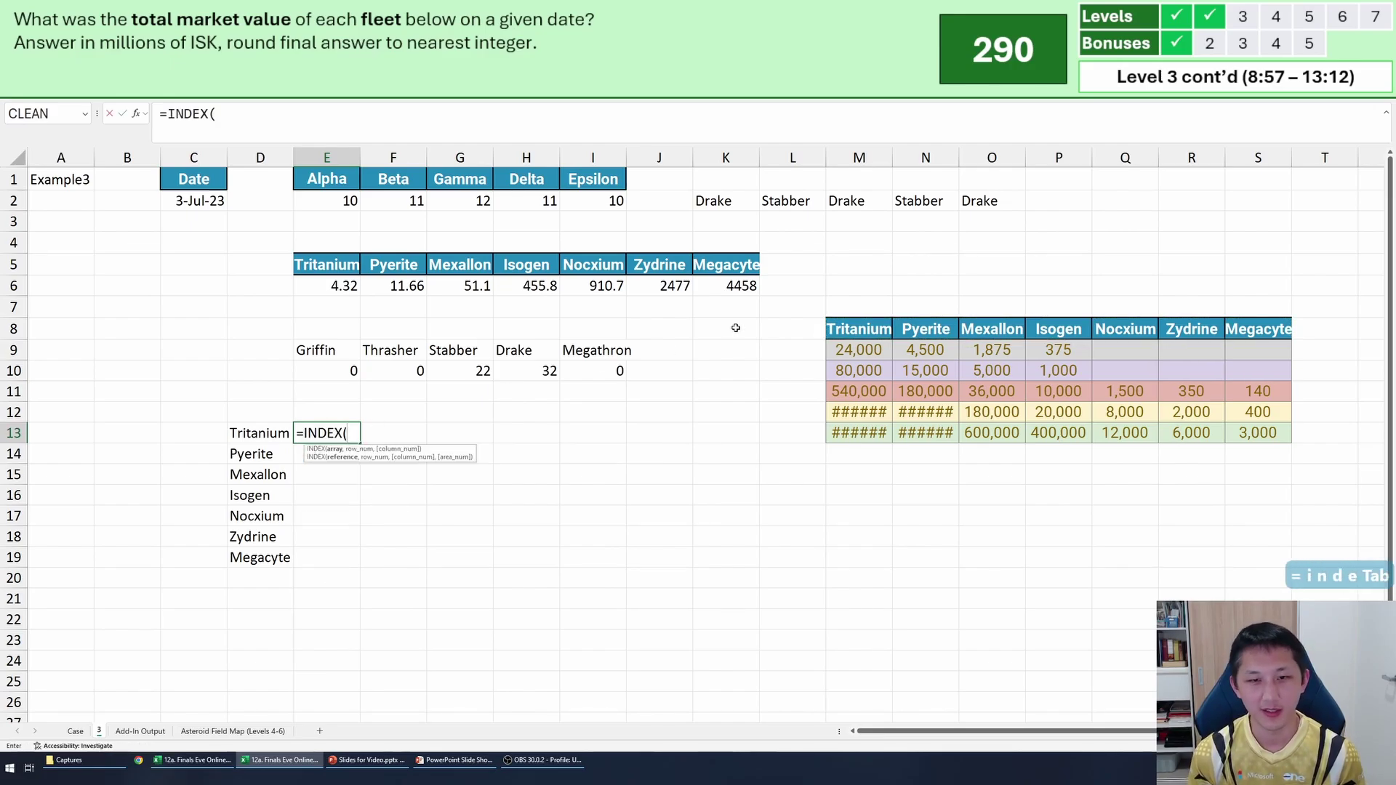
pyautogui.moveTo(859, 349); pyautogui.dragTo(1249, 432)
pyautogui.press('F4')
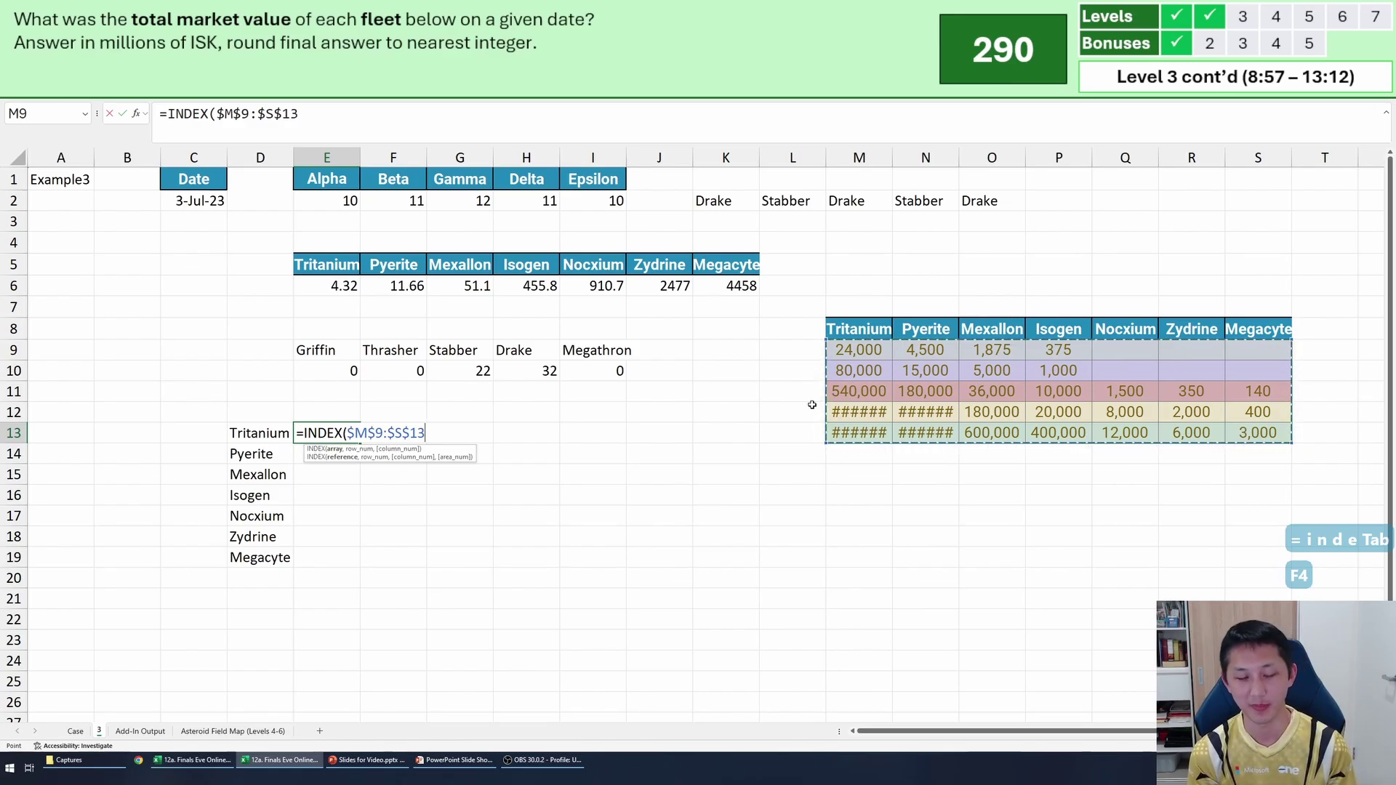
pyautogui.write(',')
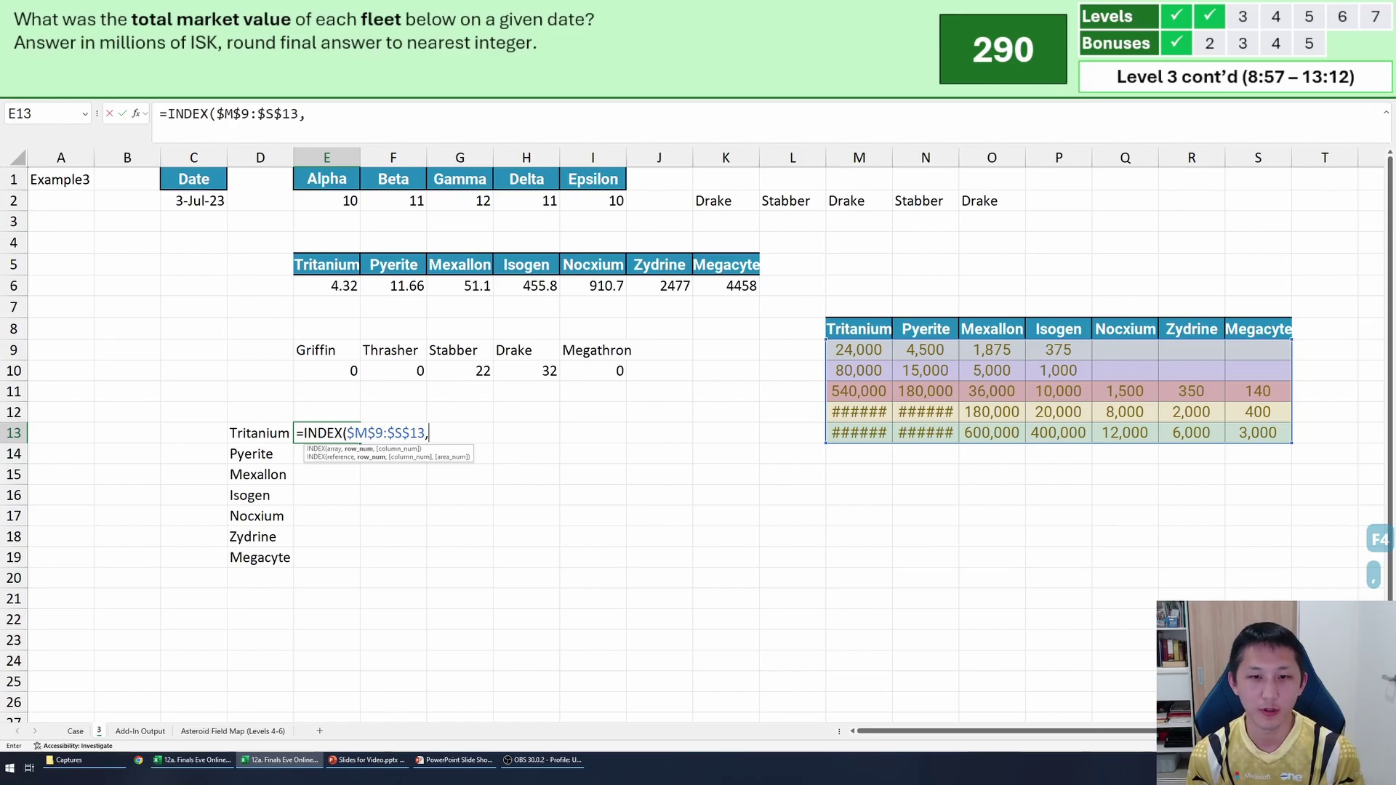
# Nest a MATCH as the INDEX row argument, looking up the ship name E$9 with only its row locked.
pyautogui.write('mat')
pyautogui.press('Tab')
pyautogui.press('Up')
pyautogui.press('Up')
pyautogui.press('Up')
pyautogui.press('Up')
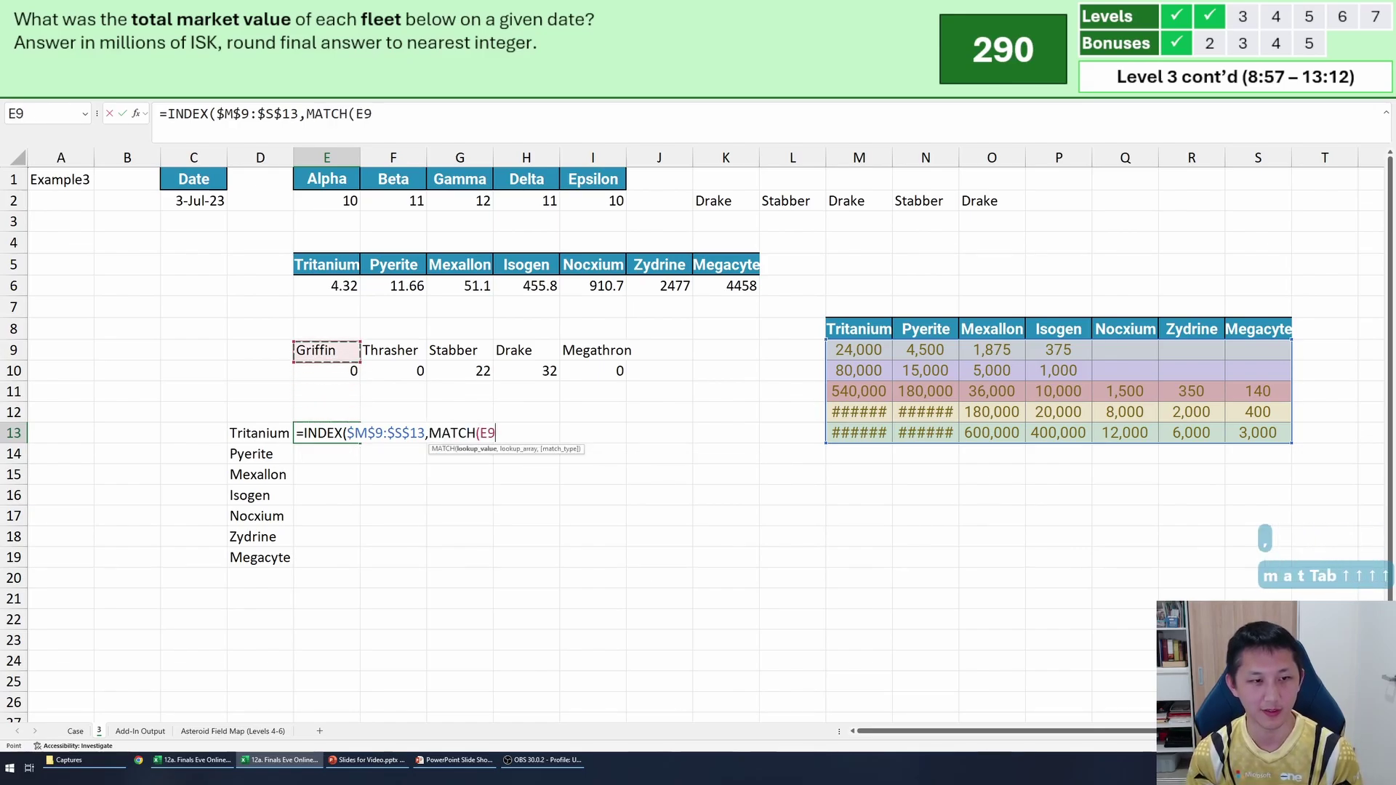
pyautogui.press('F4')
pyautogui.press('F4')
pyautogui.write(',')
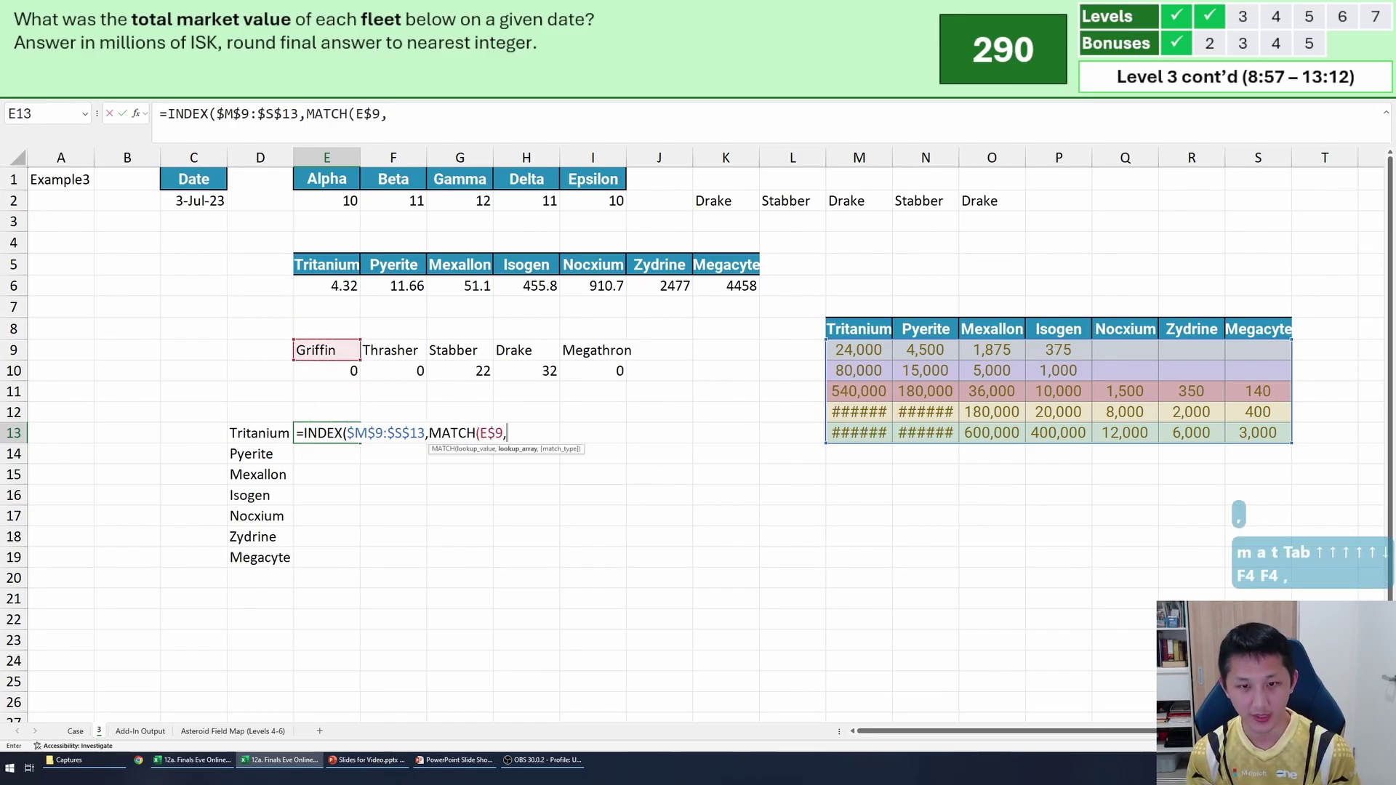
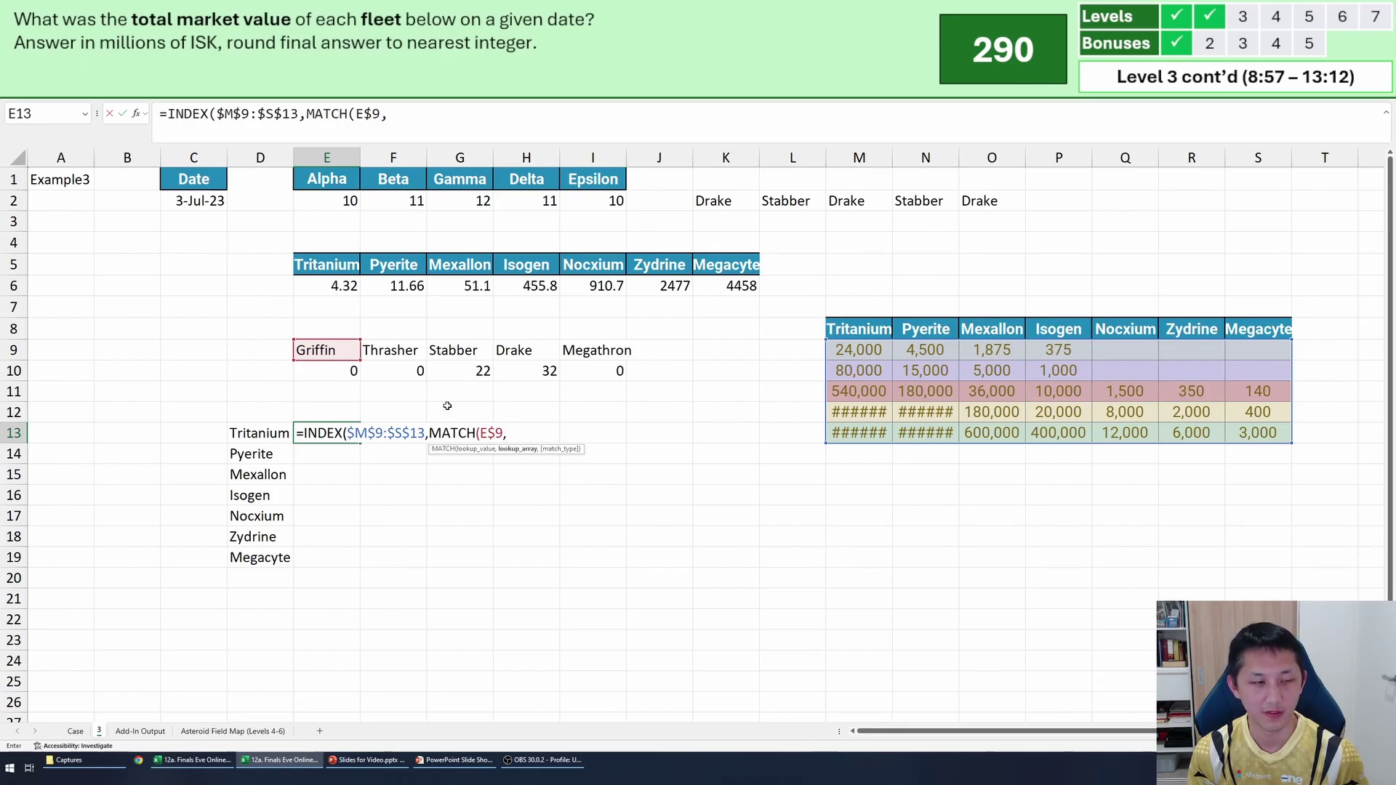
# Complete the row MATCH with the Case sheet's ship names $B$32:$B$36 as lookup array and exact match 0.
pyautogui.click(84, 735)
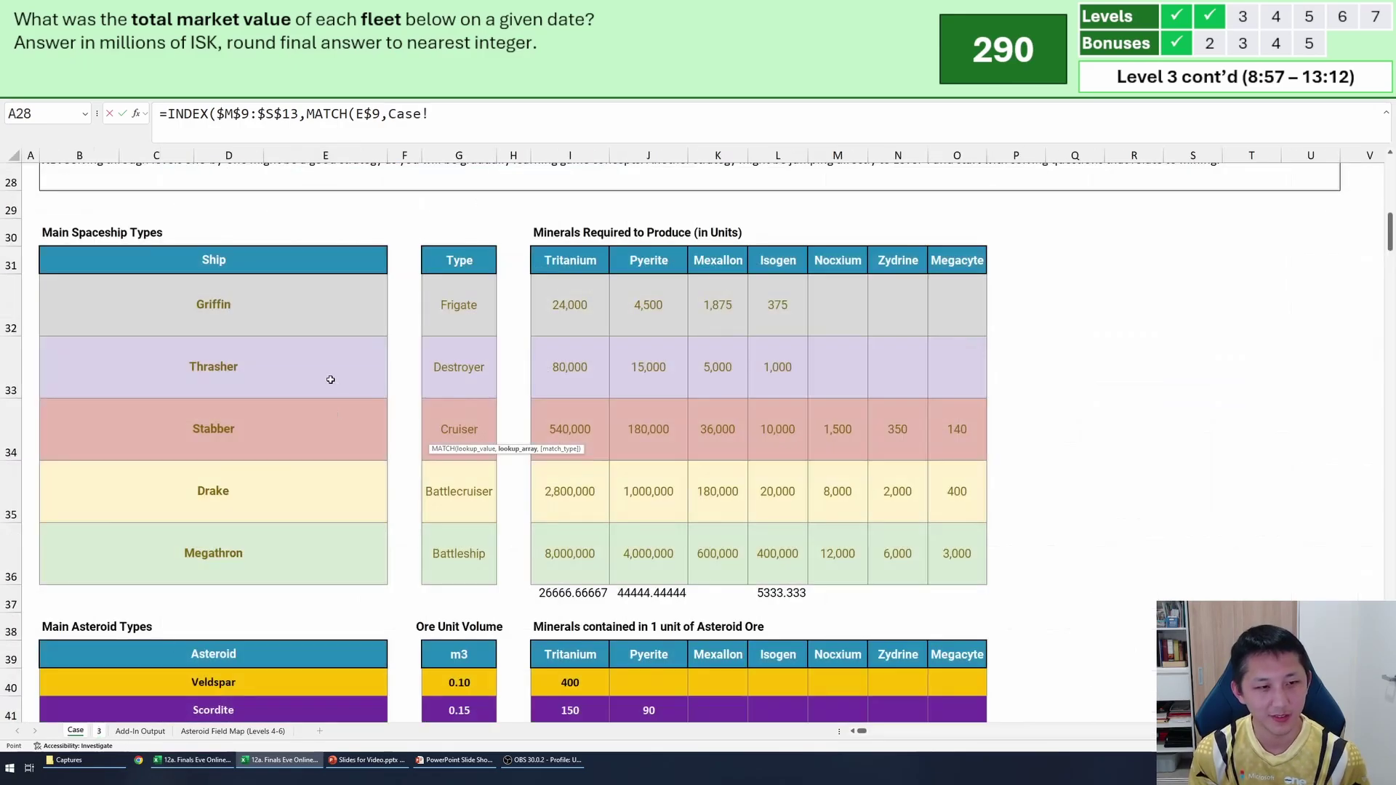
pyautogui.moveTo(167, 289); pyautogui.dragTo(78, 536)
pyautogui.press('F4')
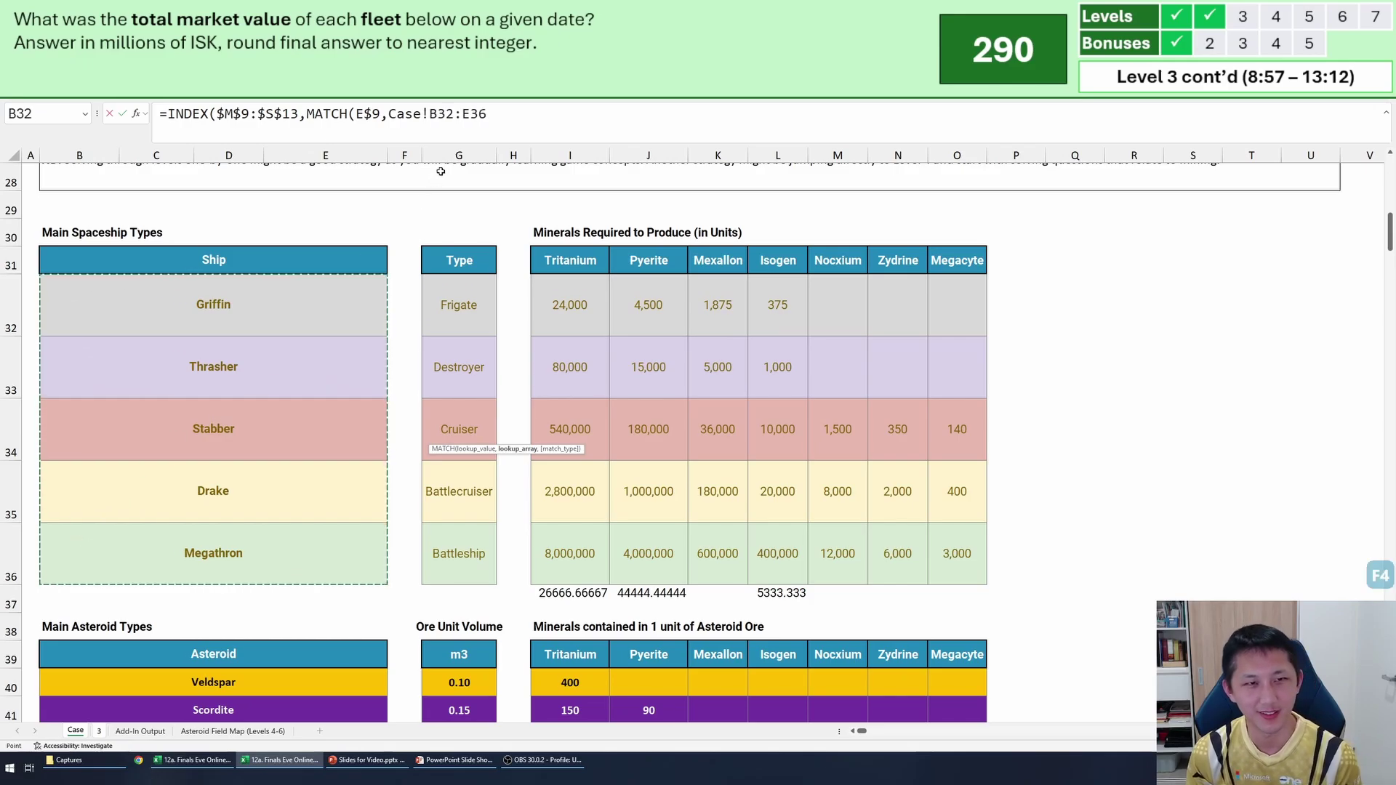
pyautogui.click(491, 114)
pyautogui.press('BackSpace')
pyautogui.write('B$36')
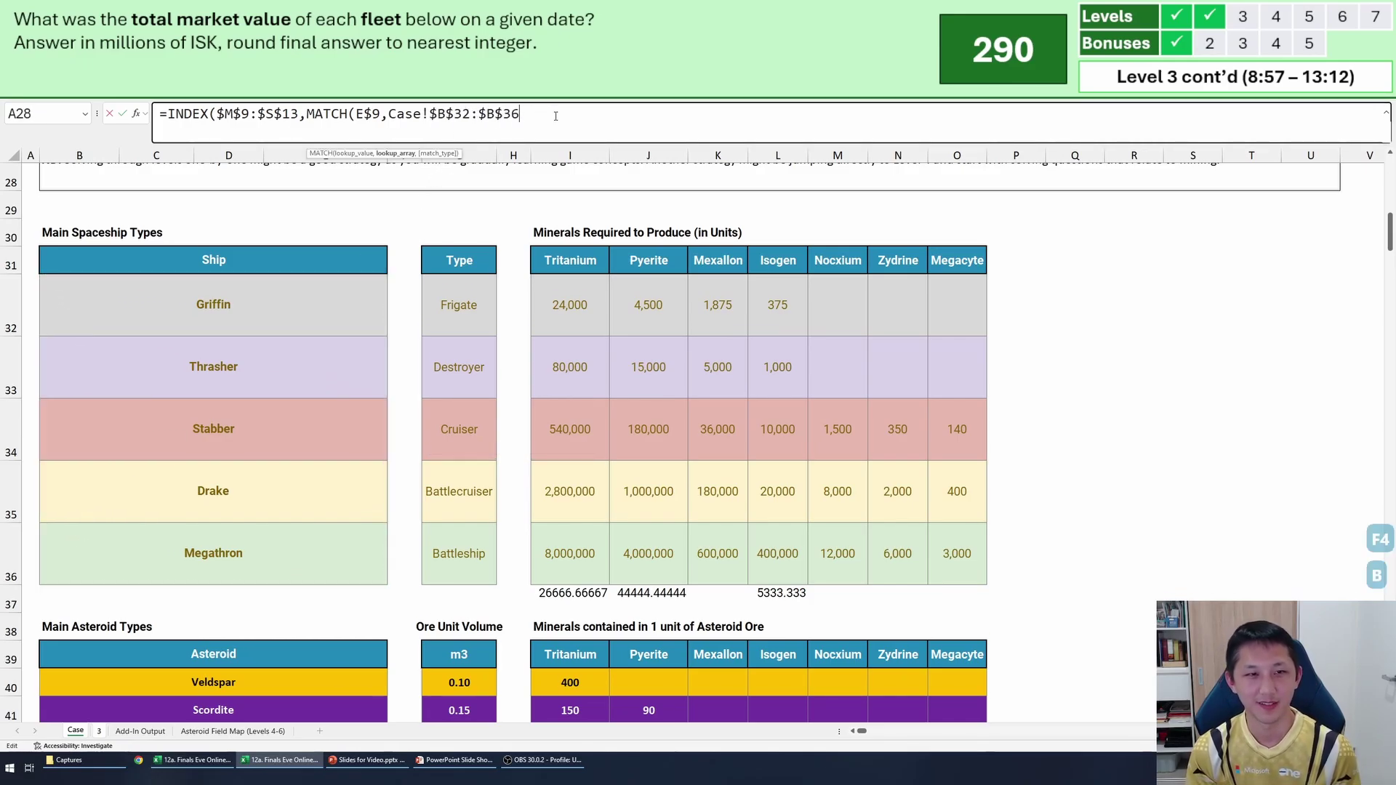
pyautogui.write(',0),')
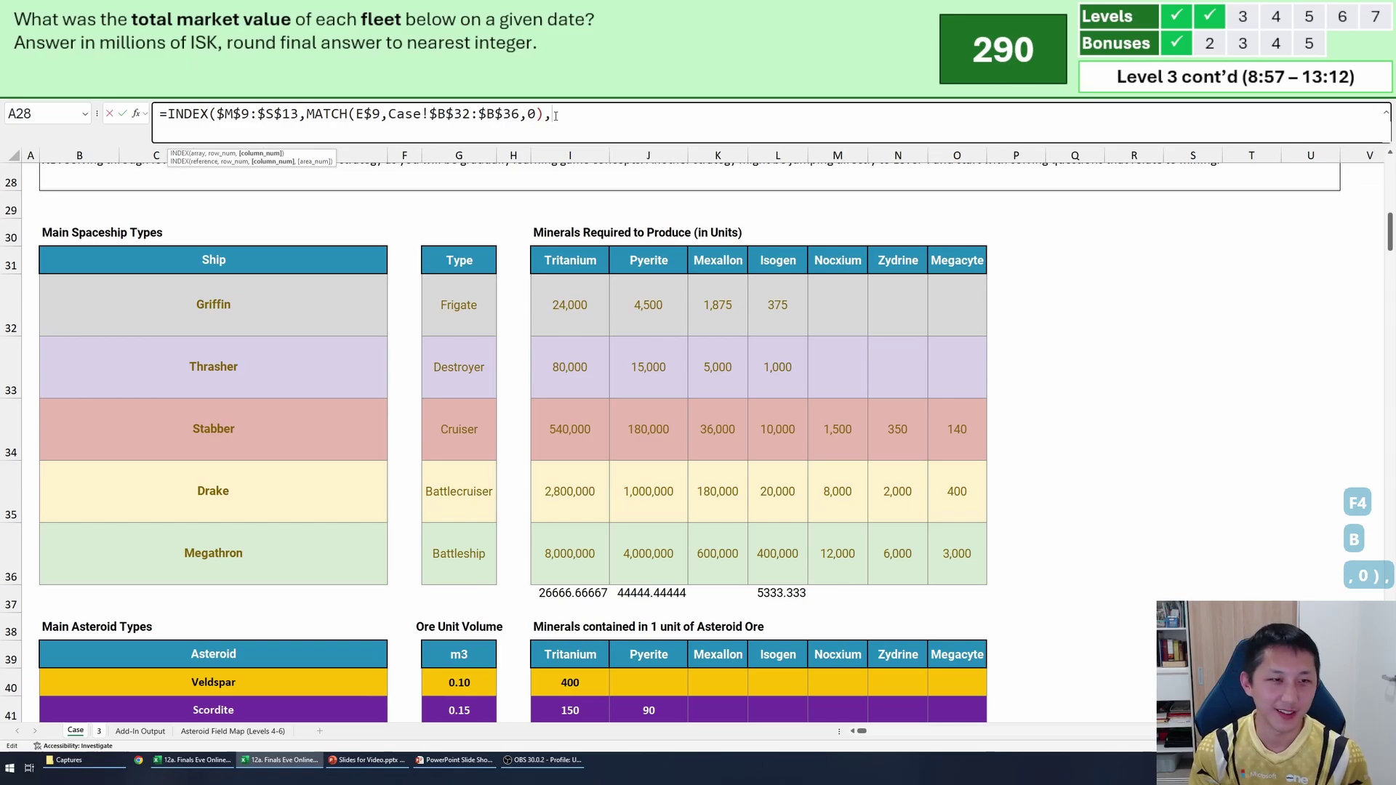
# Nest a second MATCH as the INDEX column argument, looking up the mineral name $D13 with only its column locked.
pyautogui.click(99, 731)
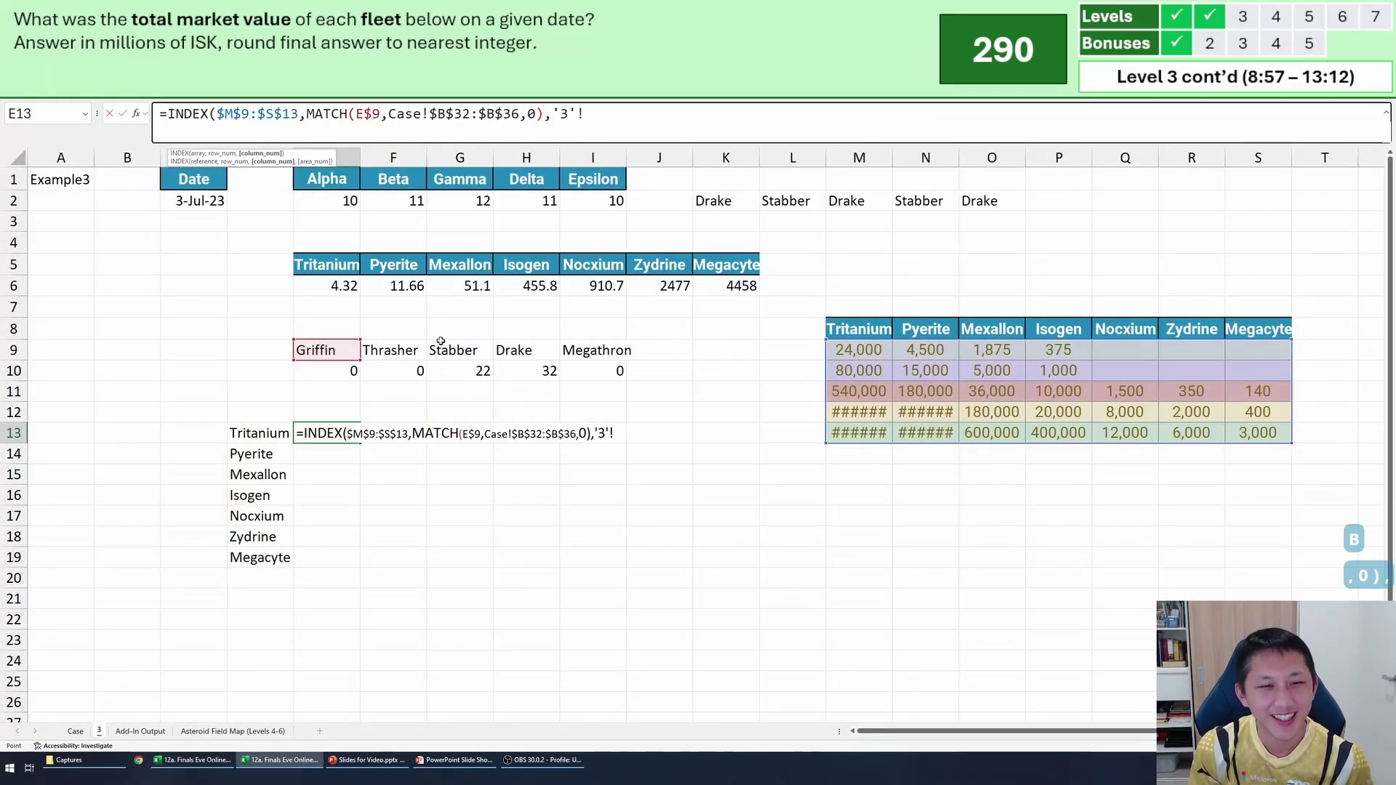
pyautogui.moveTo(552, 113); pyautogui.dragTo(750, 125)
pyautogui.write('mat')
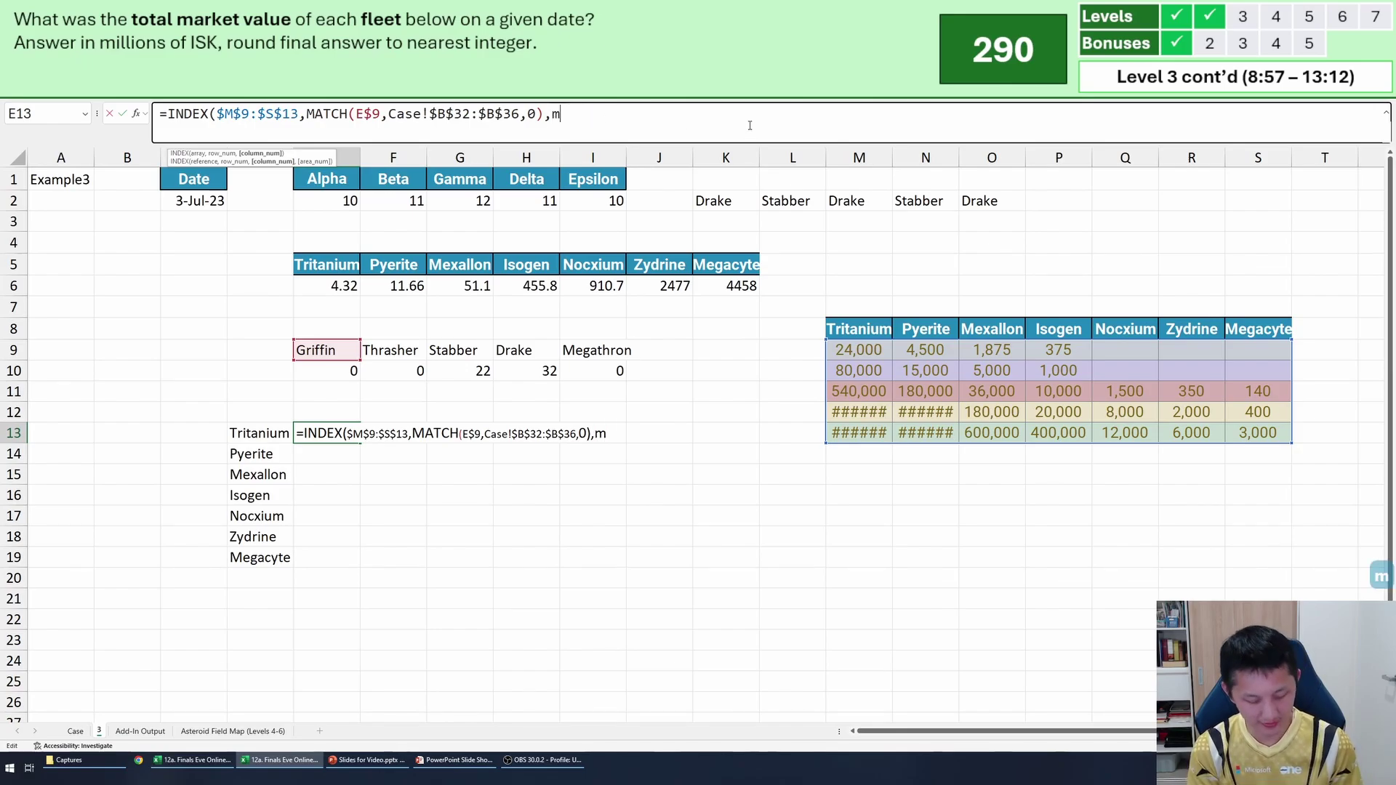
pyautogui.press('Tab')
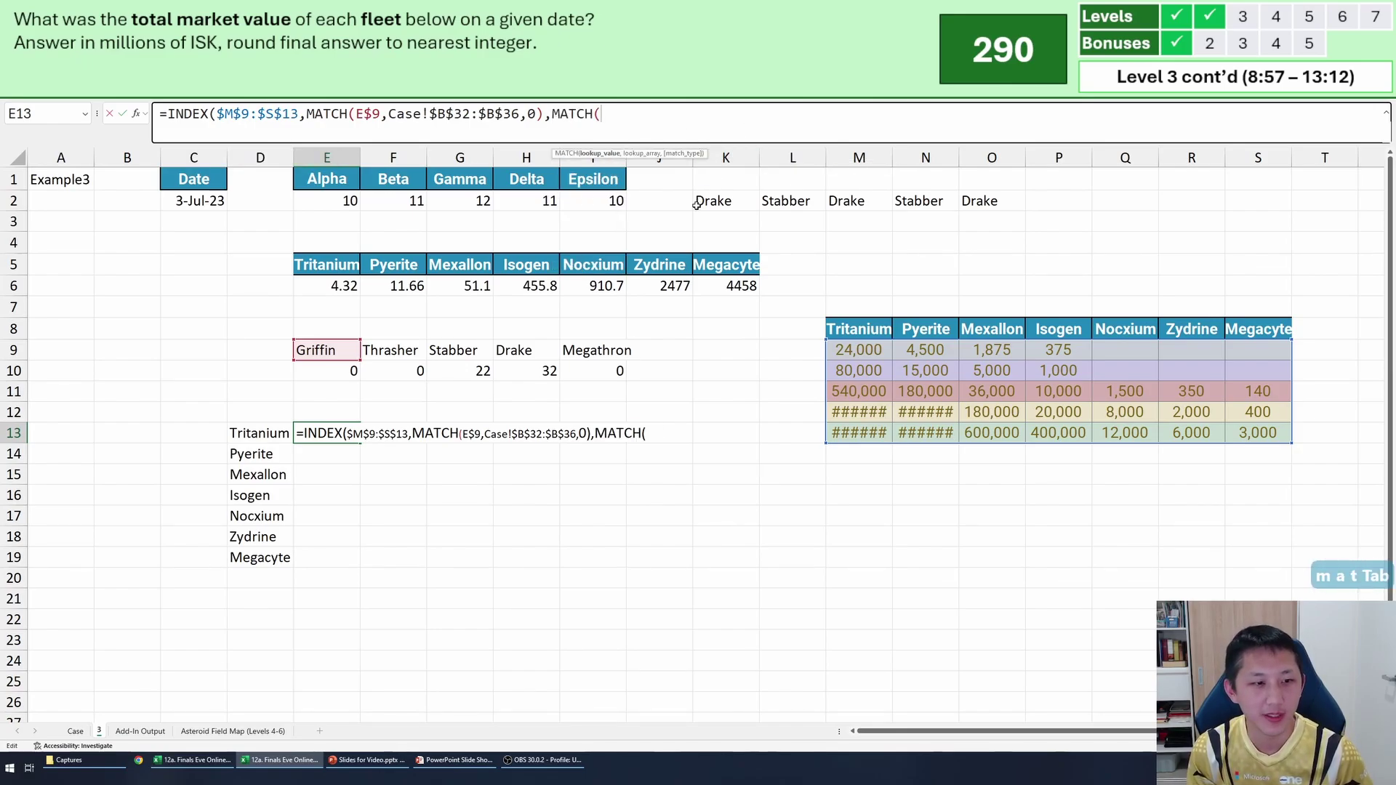
pyautogui.click(282, 435)
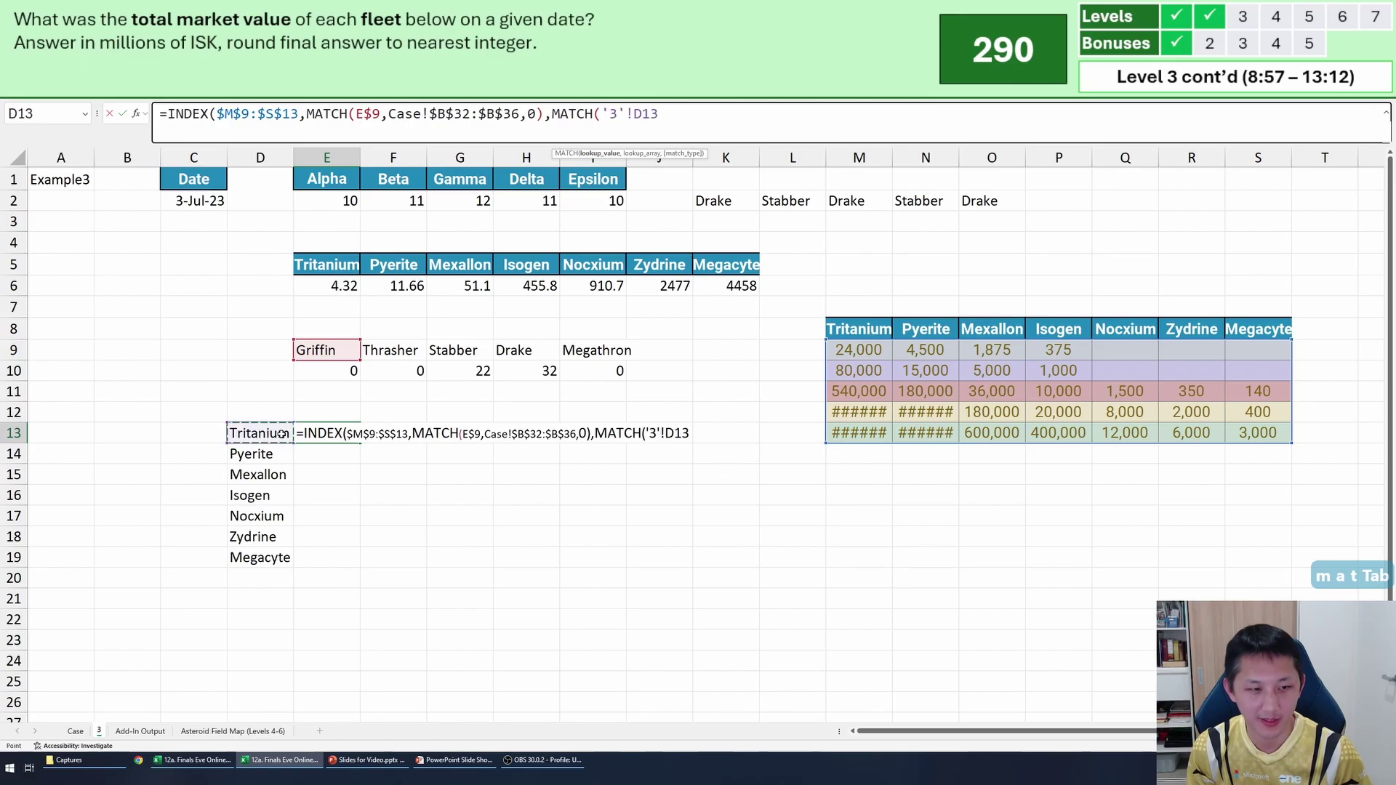
pyautogui.press('F4')
pyautogui.press('F4')
pyautogui.press('F4')
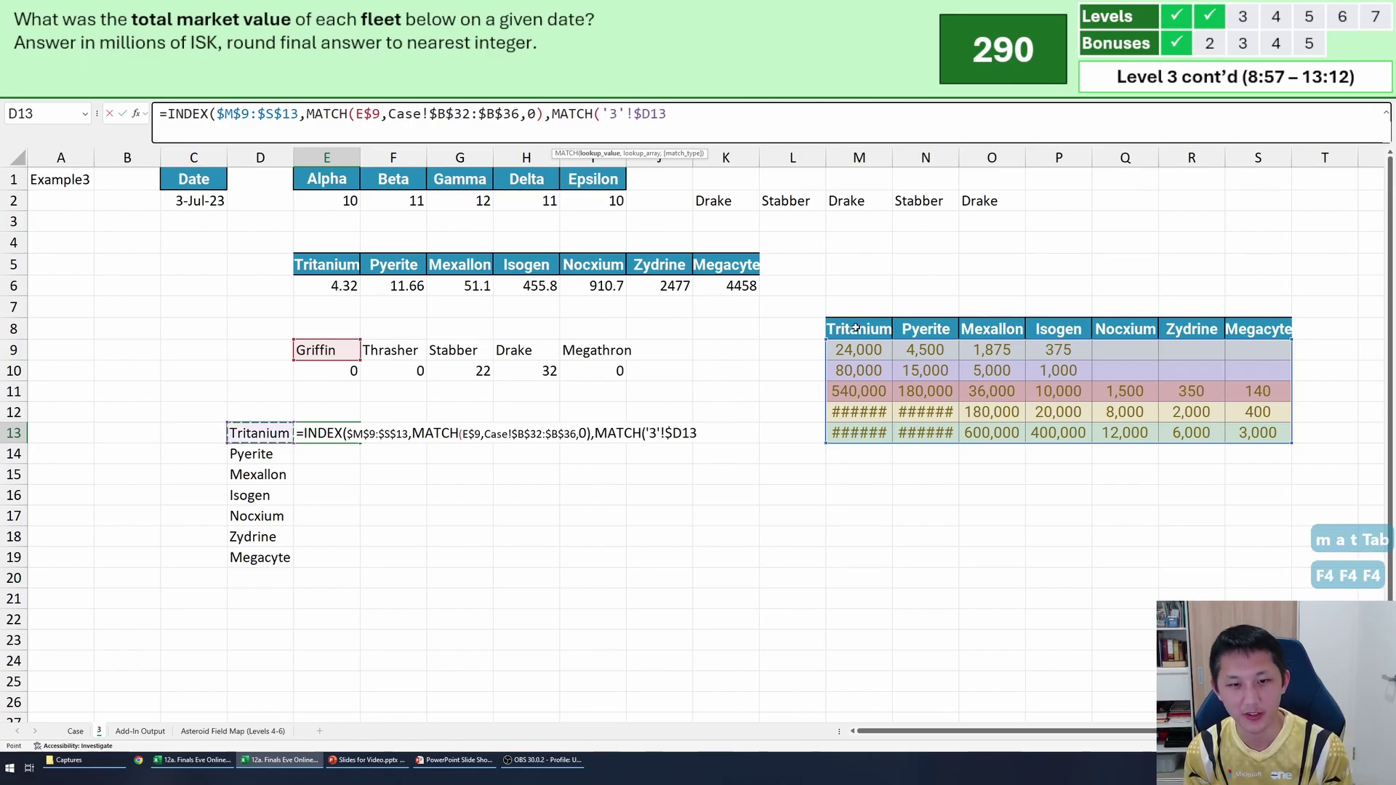
# Complete the column MATCH with the mineral headings $M$8:$S$8 and exact match 0, and enter the formula in E13.
pyautogui.write(',')
pyautogui.moveTo(859, 329); pyautogui.dragTo(1256, 326)
pyautogui.press('F4')
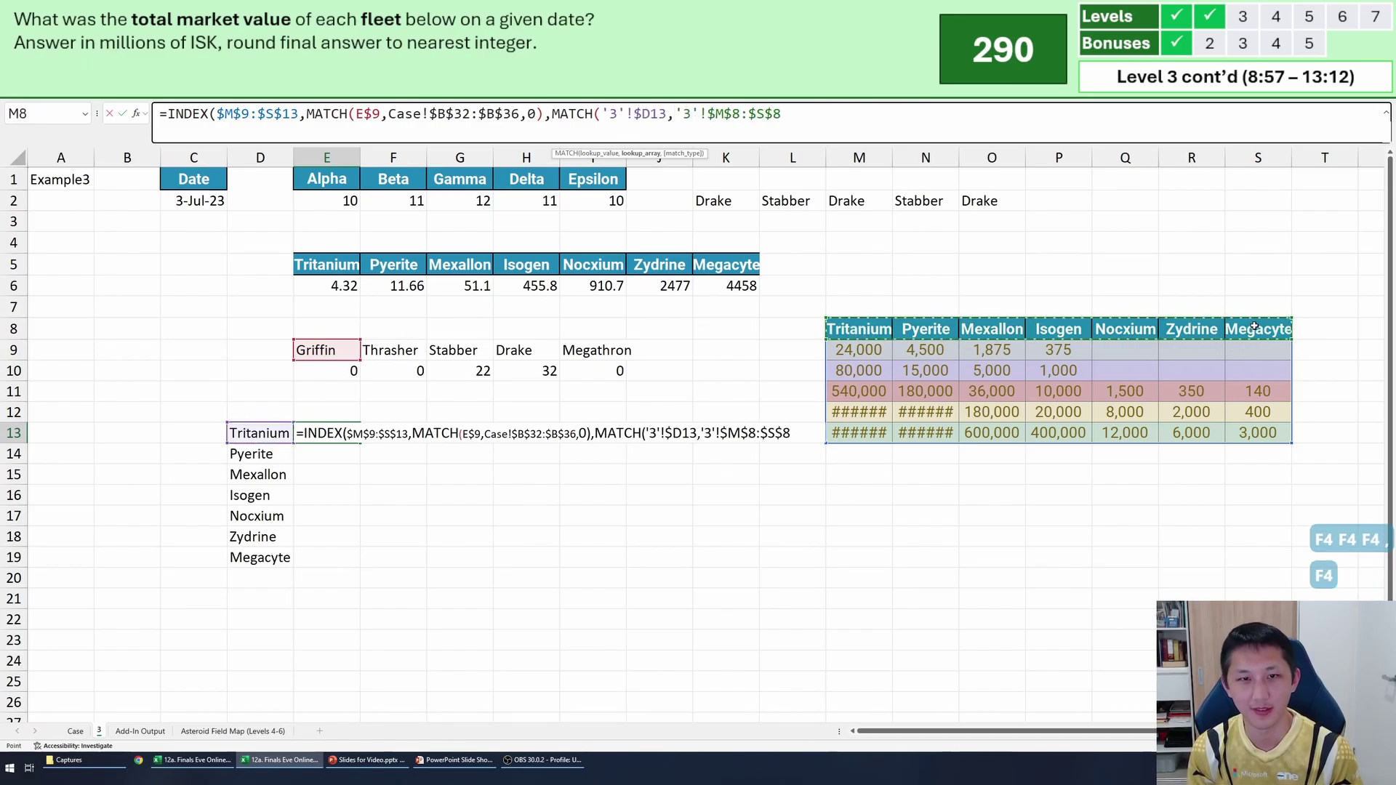
pyautogui.write(',0))')
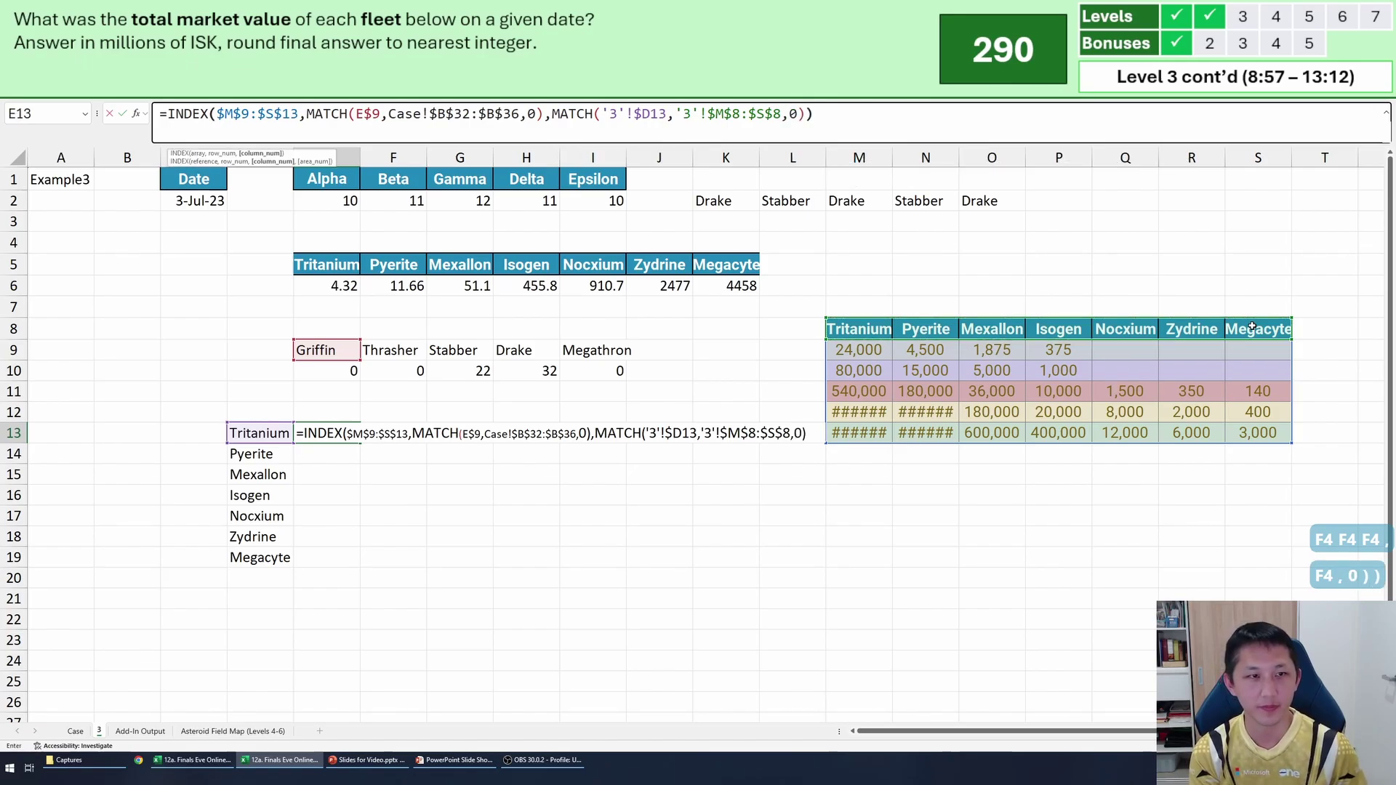
pyautogui.press('Return')
# Fill the E13 formula down to row 19 and across to column I for all minerals and ships.
pyautogui.press('Left')
pyautogui.hotkey('ctrl', 'Down')
pyautogui.press('Right')
pyautogui.hotkey('ctrl', 'shift', 'Up')
pyautogui.hotkey('ctrl', 'd')
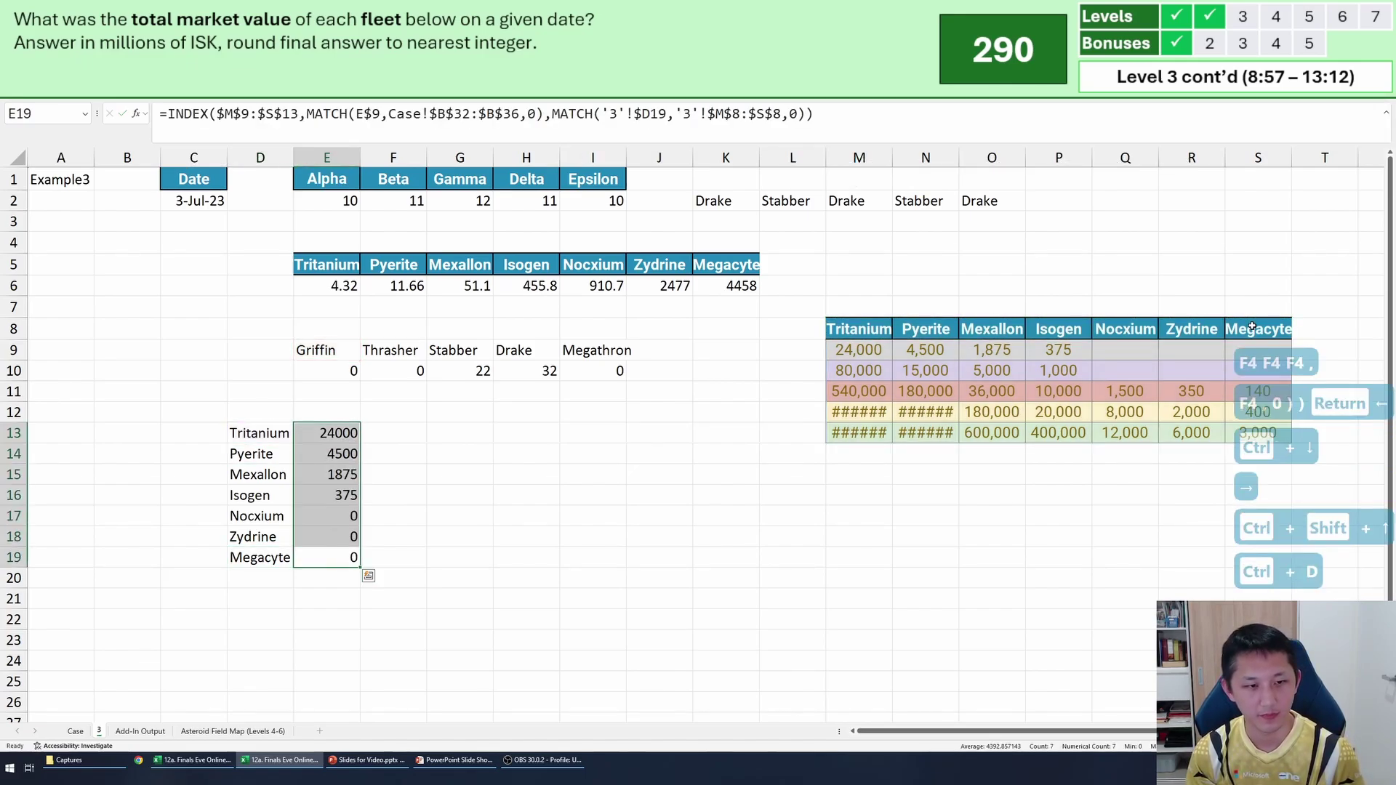
pyautogui.hotkey('shift', 'Right')
pyautogui.hotkey('shift', 'Right')
pyautogui.hotkey('shift', 'Right')
pyautogui.hotkey('shift', 'Right')
pyautogui.hotkey('ctrl', 'r')
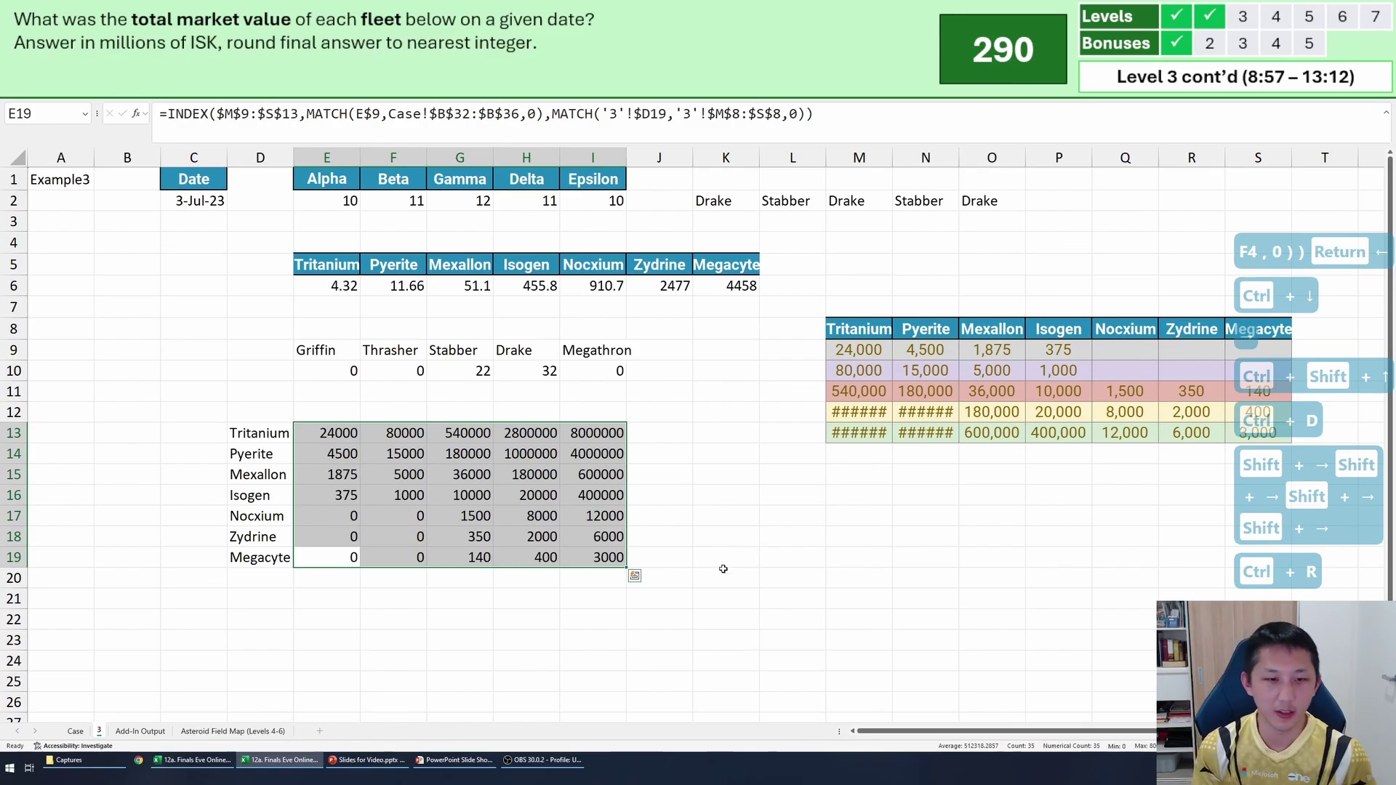
pyautogui.click(709, 576)
# Multiply the INDEX formula in E13 by the ship count E$10, locking only its row.
pyautogui.click(341, 429)
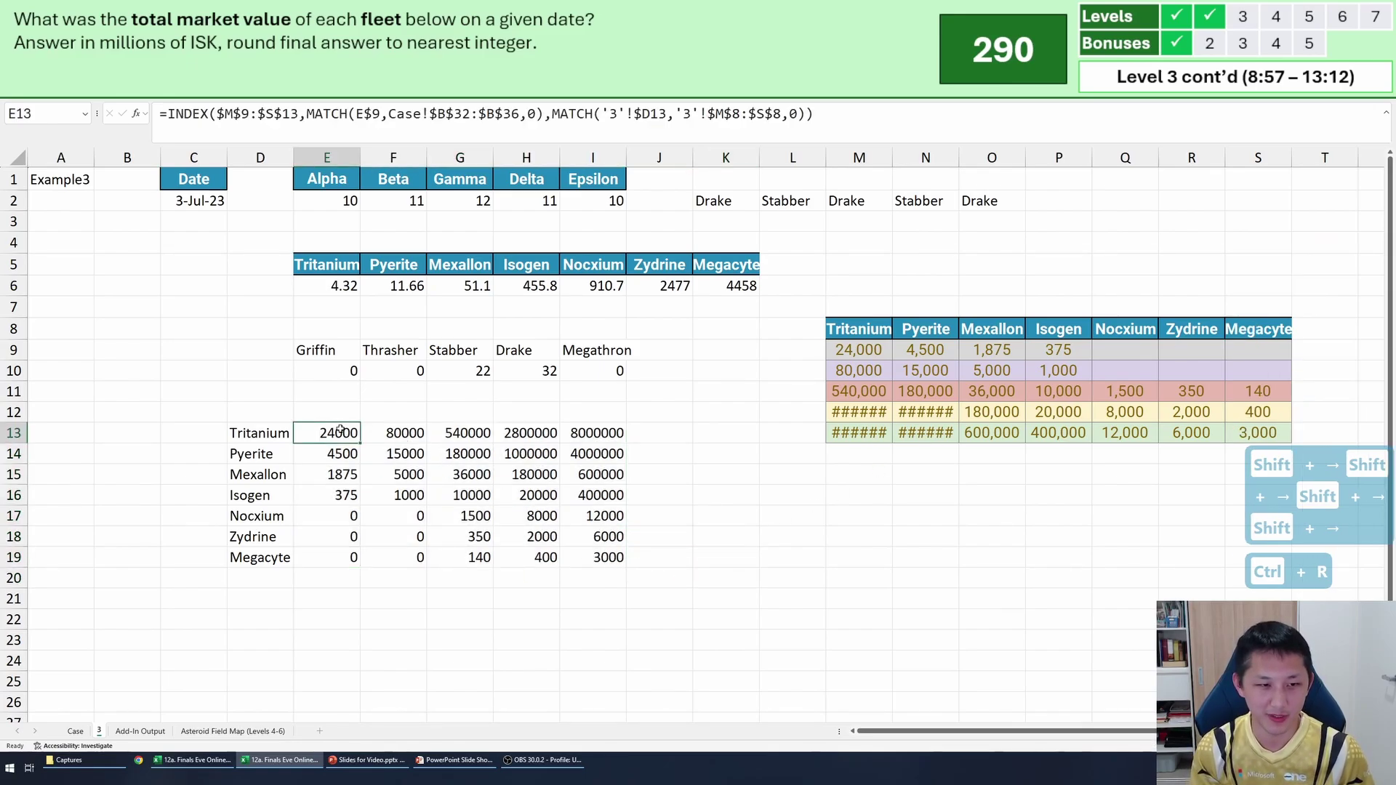
pyautogui.press('F2')
pyautogui.write('*')
pyautogui.click(312, 372)
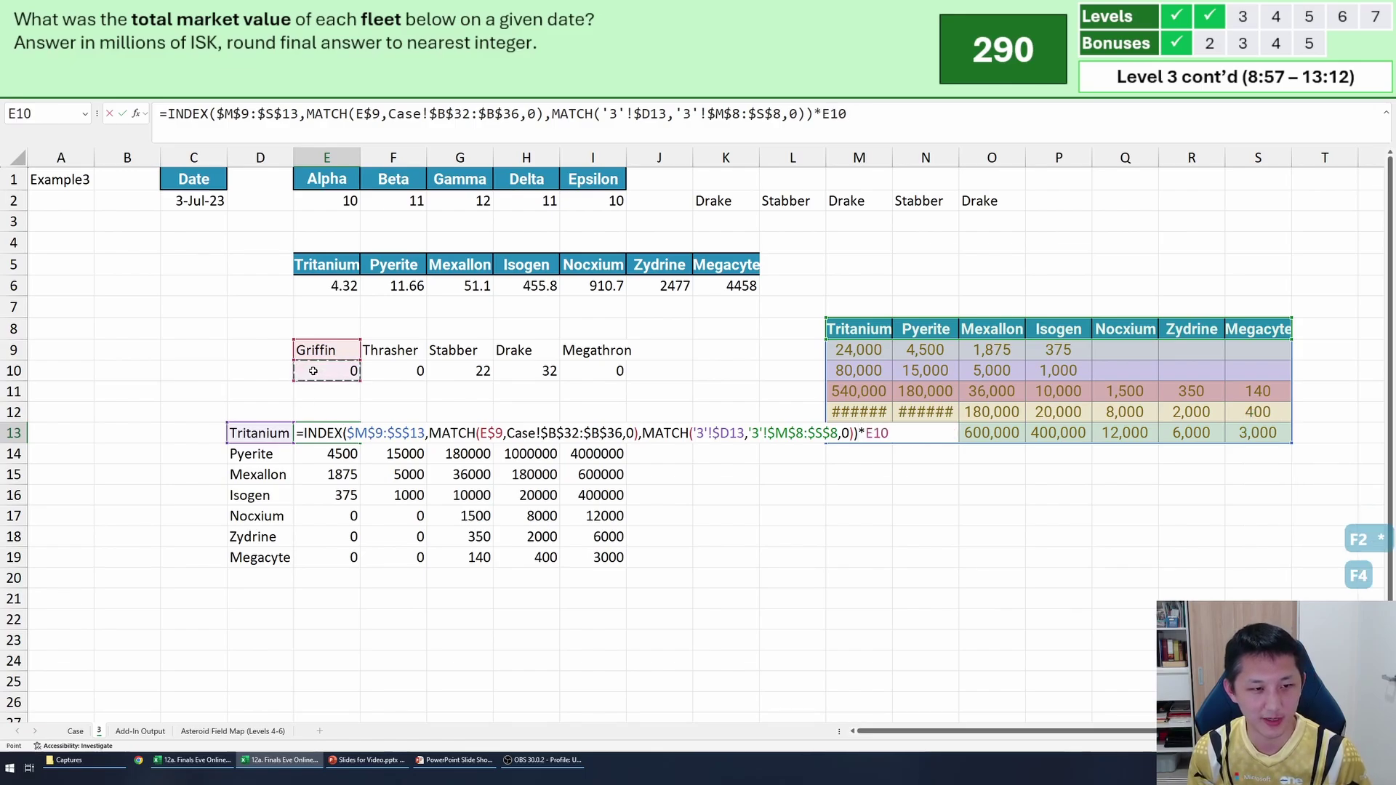
pyautogui.press('F4')
pyautogui.press('F4')
pyautogui.press('Return')
pyautogui.press('Up')
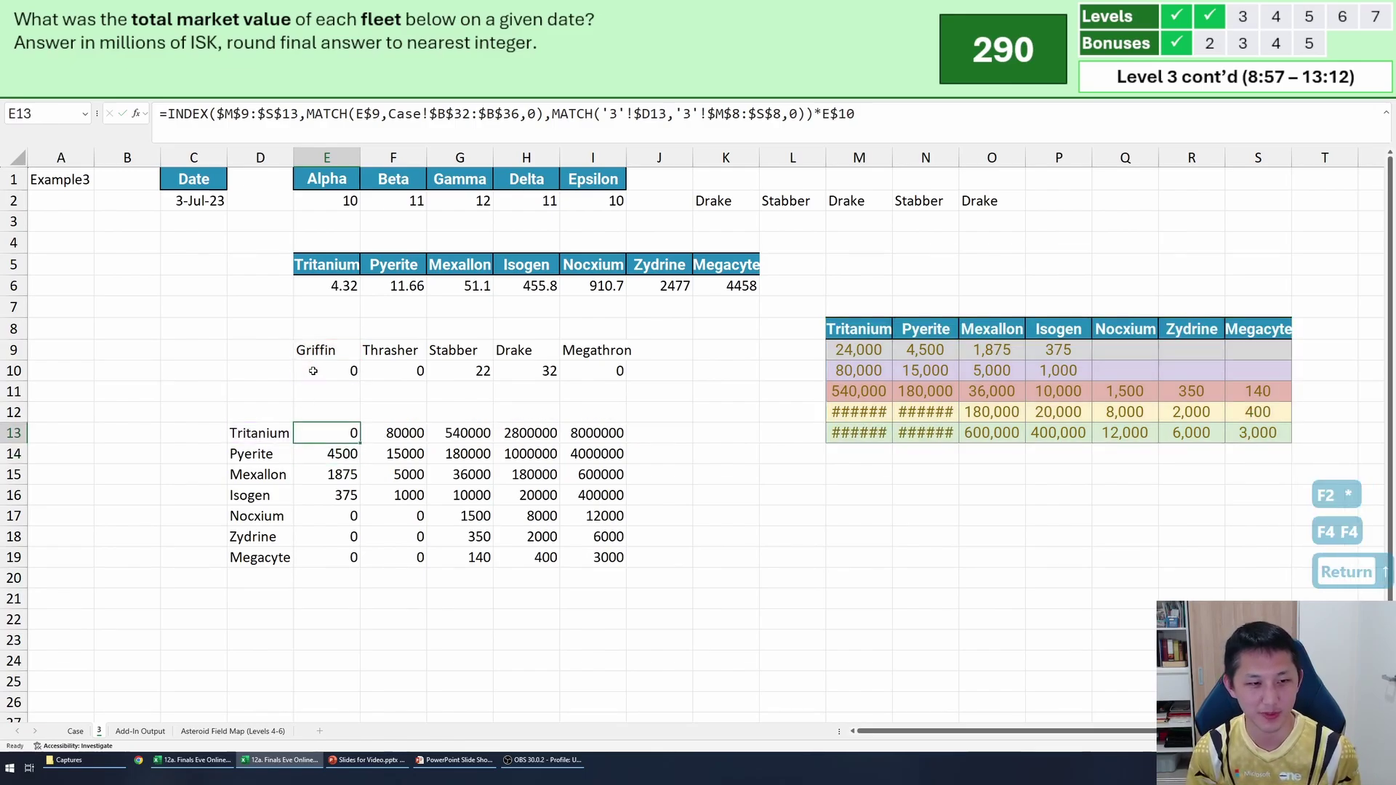
# Apply the updated E13 formula to the whole block E13:I19 and select cell J13.
pyautogui.hotkey('ctrl', 'shift', 'Down')
pyautogui.hotkey('ctrl', 'shift', 'Right')
pyautogui.press('F2')
pyautogui.hotkey('ctrl', 'Return')
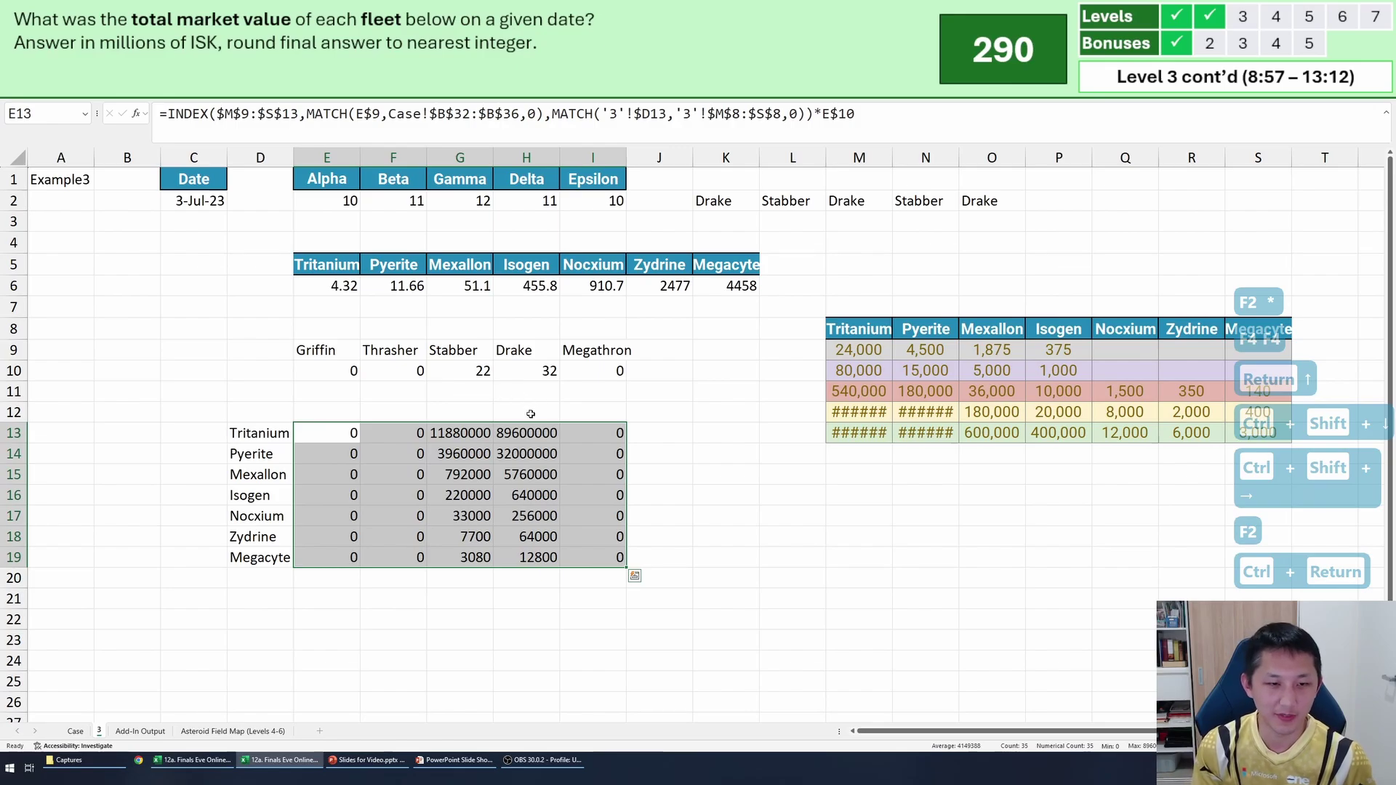
pyautogui.click(530, 432)
pyautogui.click(582, 433)
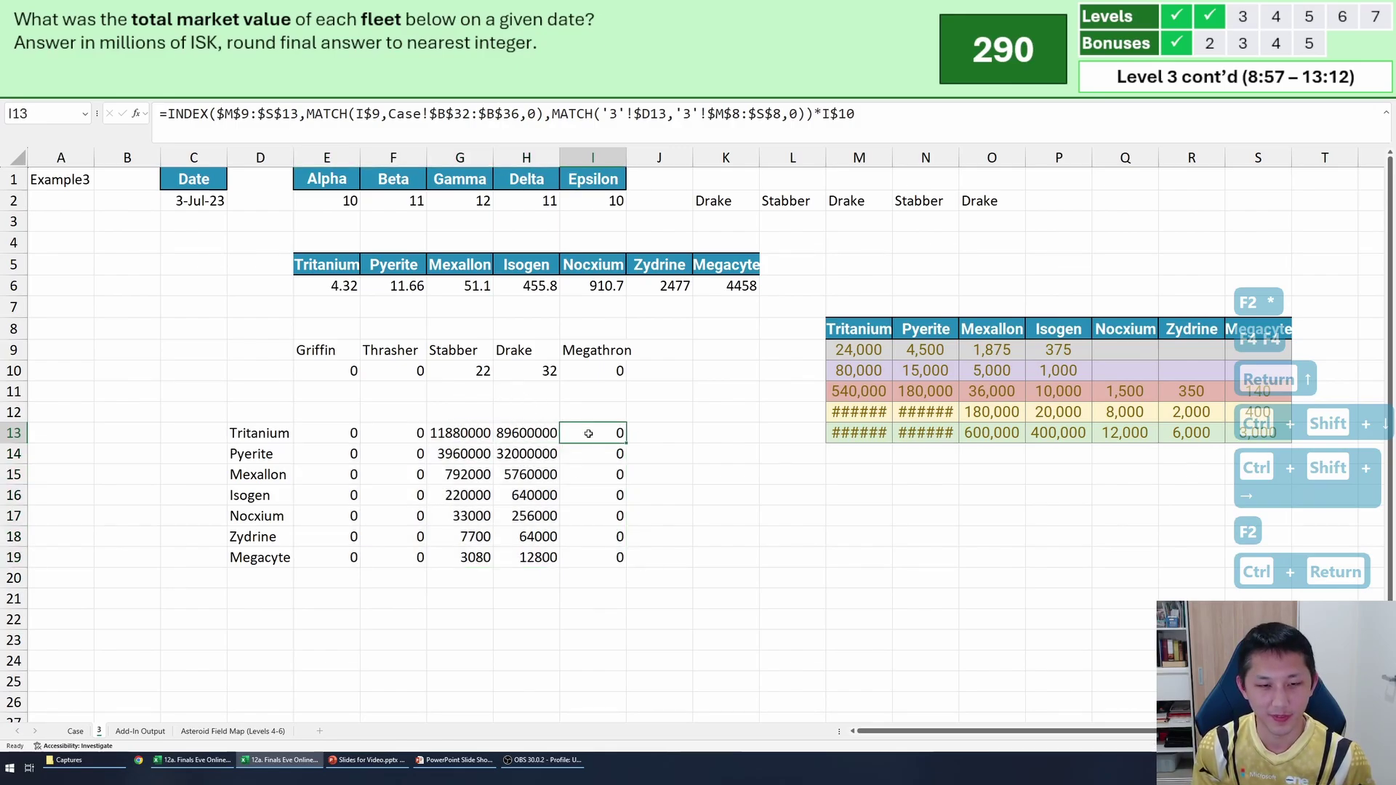
pyautogui.click(647, 436)
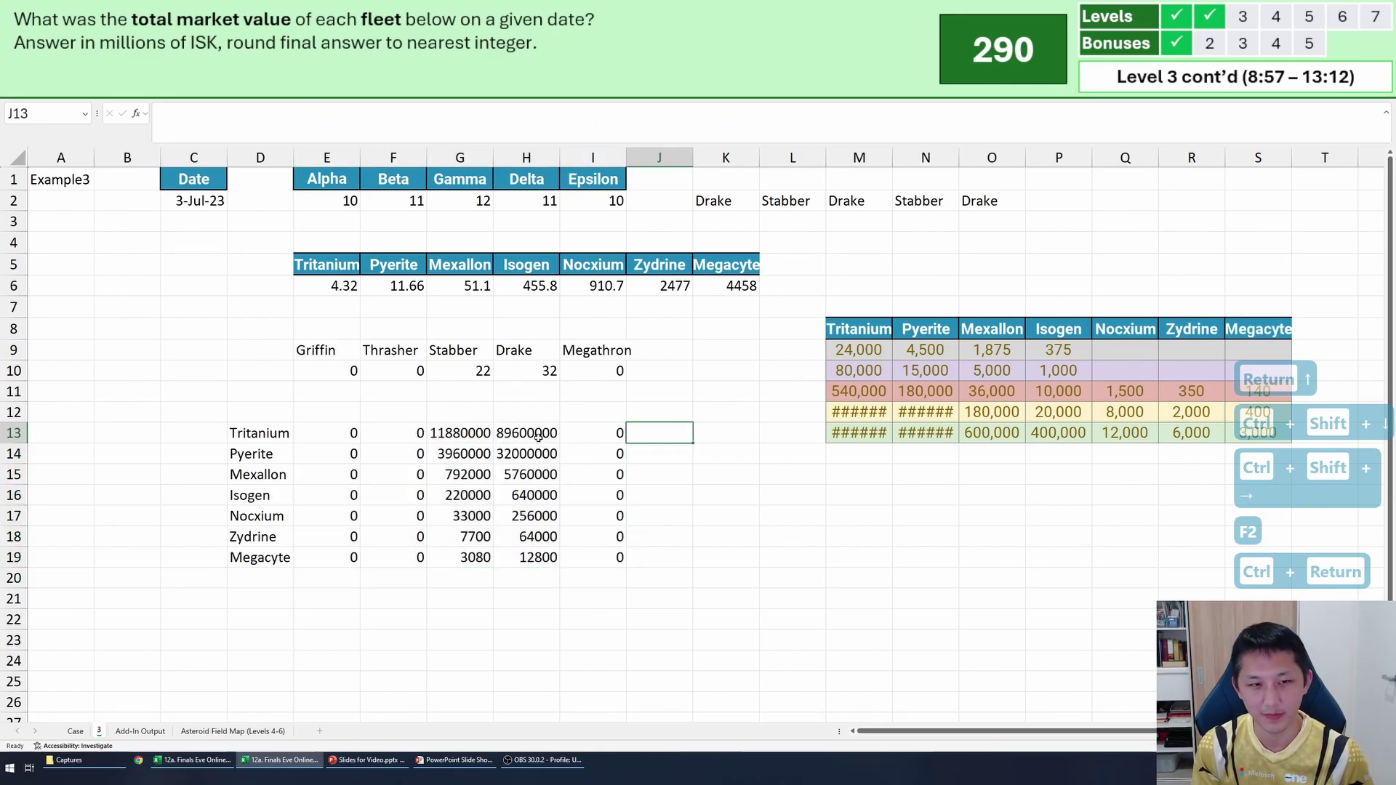
pyautogui.write('=su')
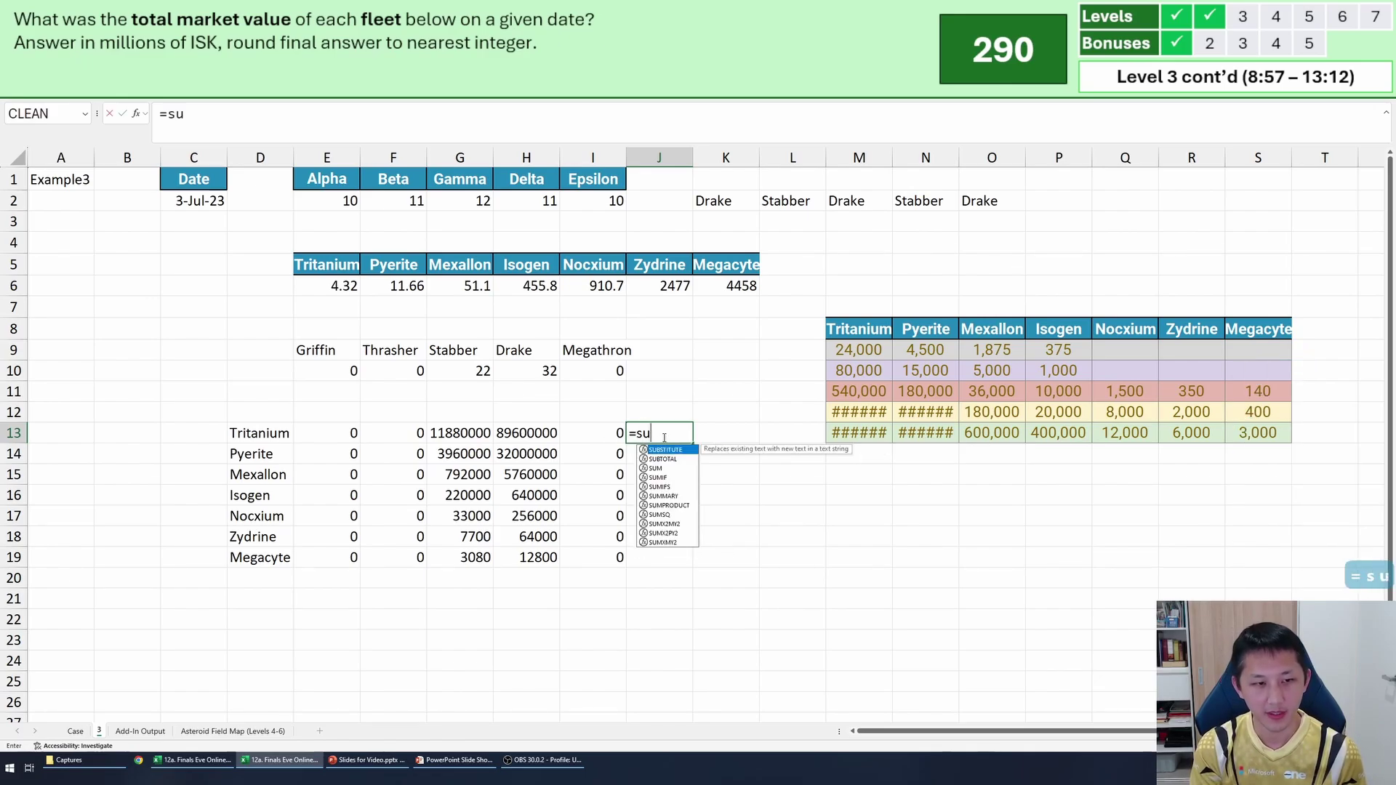
pyautogui.write('m')
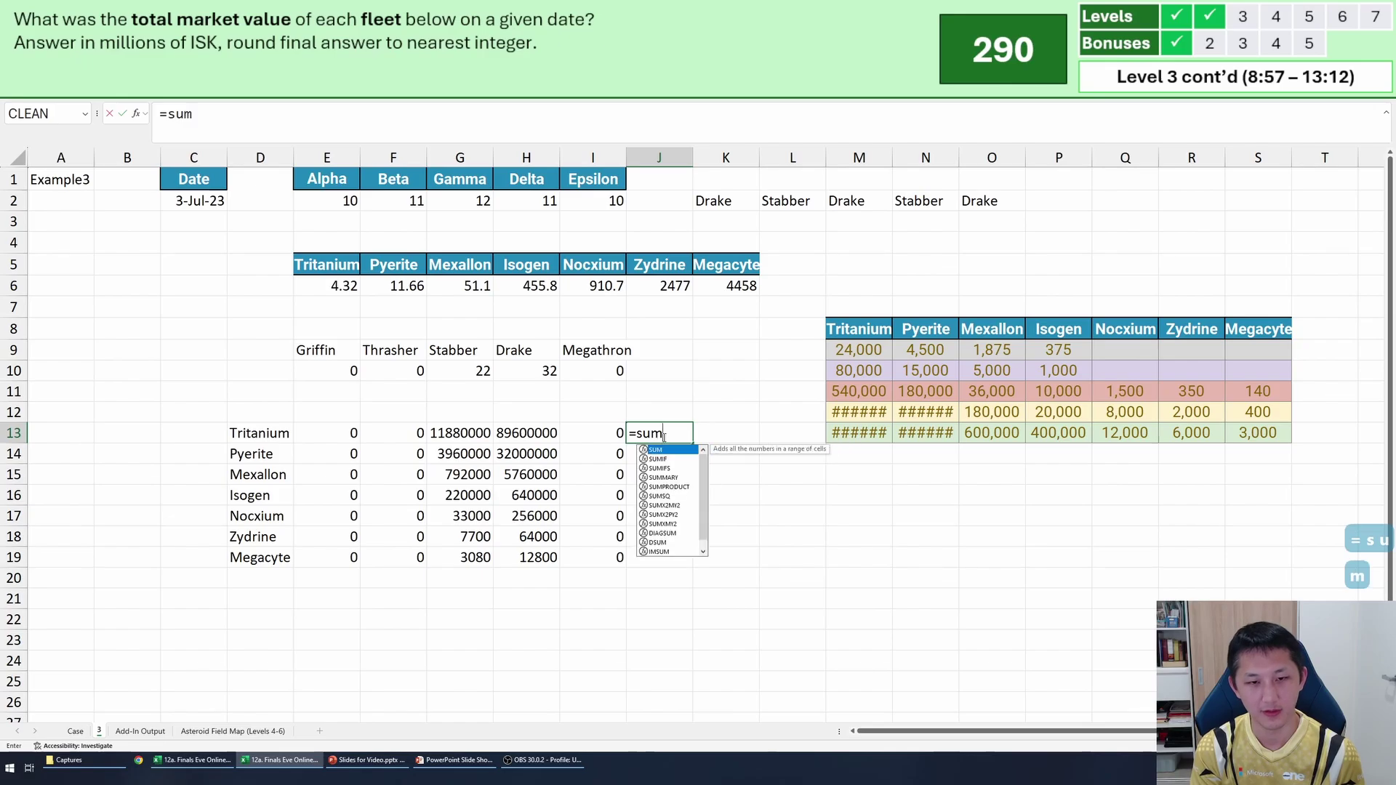
pyautogui.press('Escape')
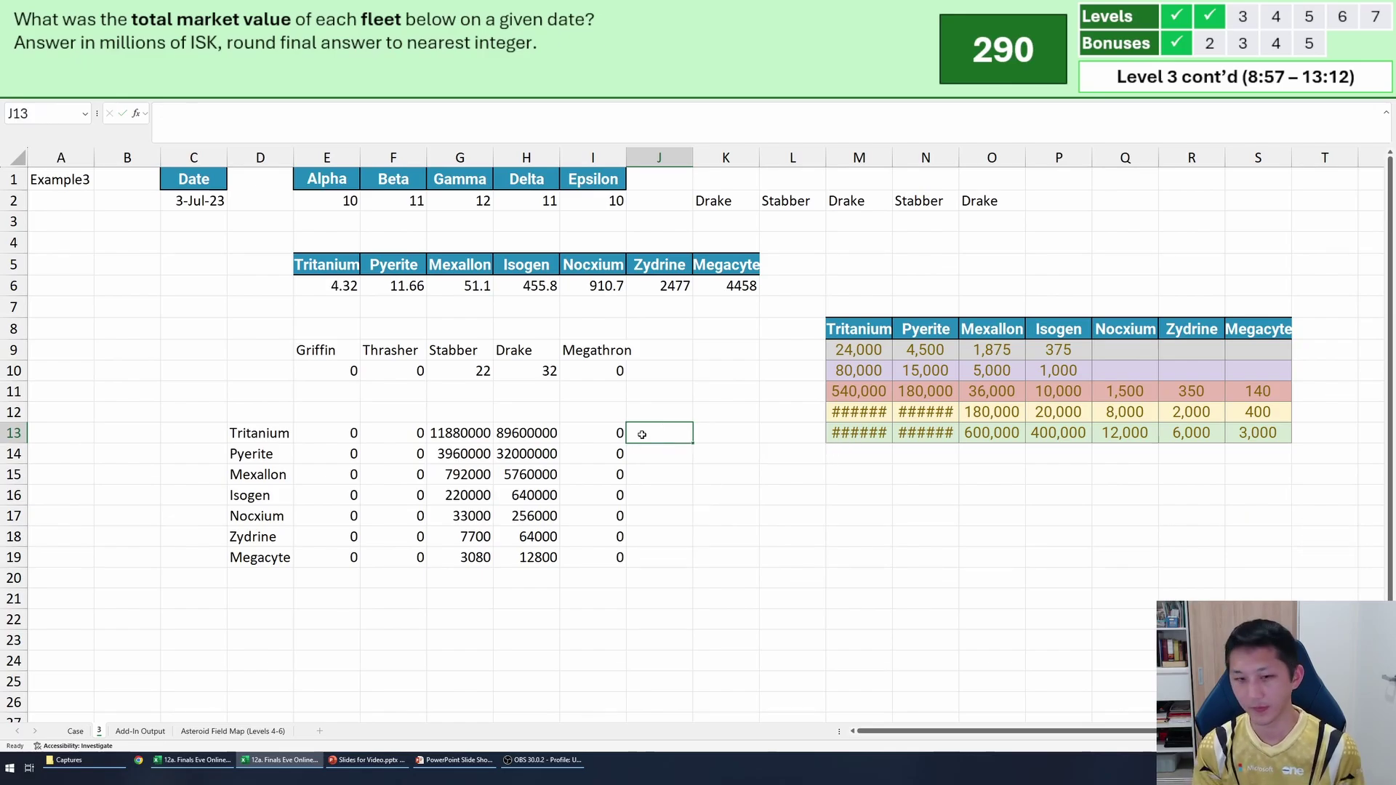
# Total the Tritanium requirement across all ships in J13 with a SUM of E13:I13.
pyautogui.write('=sum')
pyautogui.press('Tab')
pyautogui.press('Left')
pyautogui.hotkey('shift', 'Left')
pyautogui.hotkey('shift', 'Left')
pyautogui.hotkey('shift', 'Left')
pyautogui.hotkey('shift', 'Left')
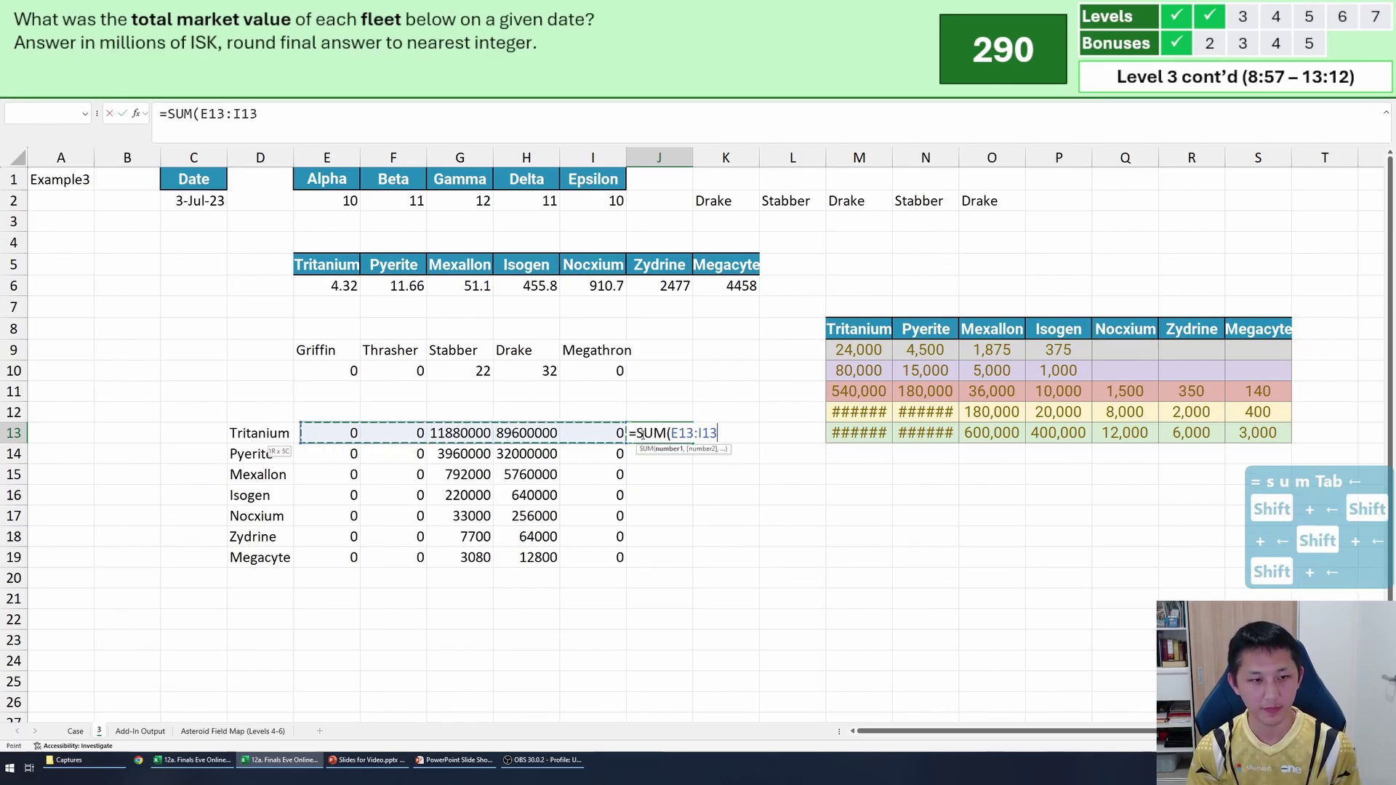
pyautogui.press('Return')
# Fill the row total formula in J13 down to J19 for the remaining minerals.
pyautogui.press('Left')
pyautogui.hotkey('ctrl', 'Down')
pyautogui.press('Right')
pyautogui.hotkey('ctrl', 'shift', 'Up')
pyautogui.hotkey('ctrl', 'd')
pyautogui.press('Right')
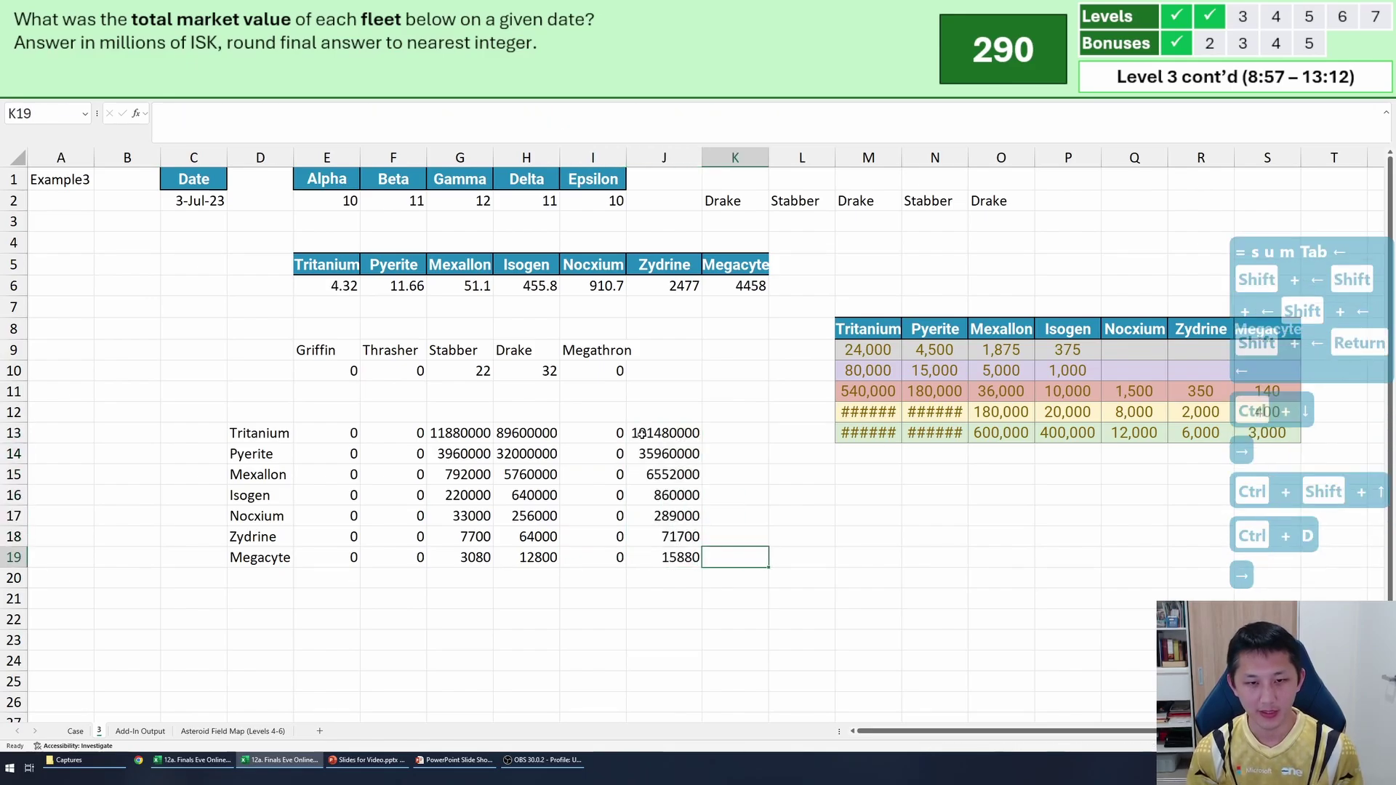
# Place the mineral prices vertically beside the mineral names by entering a TRANSPOSE of E6:K6 in B13.
pyautogui.press('Up')
pyautogui.press('Up')
pyautogui.press('Left')
pyautogui.press('Up')
pyautogui.press('Up')
pyautogui.press('Up')
pyautogui.press('Up')
pyautogui.press('Left')
pyautogui.hotkey('ctrl', 'Left')
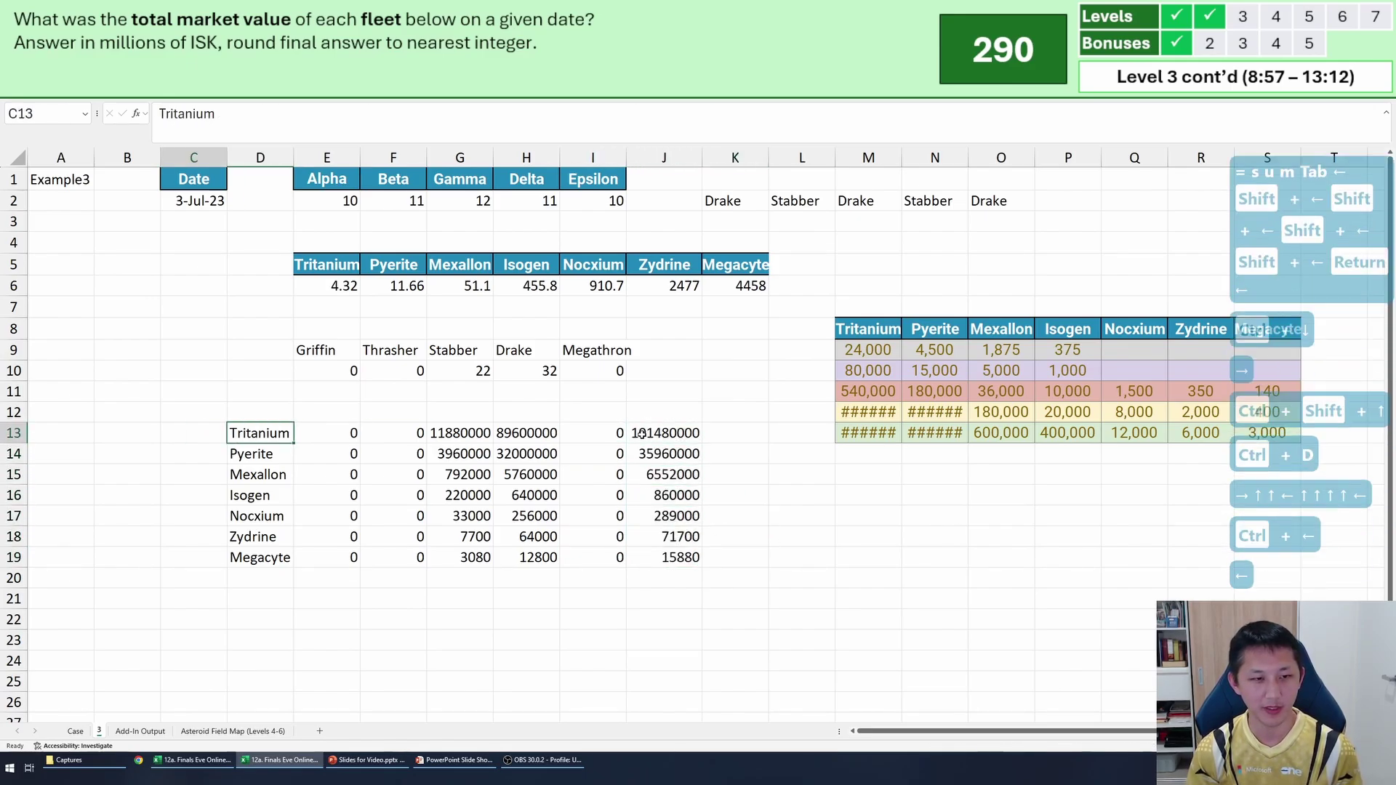
pyautogui.press('Left')
pyautogui.press('Left')
pyautogui.write('=tran')
pyautogui.press('Tab')
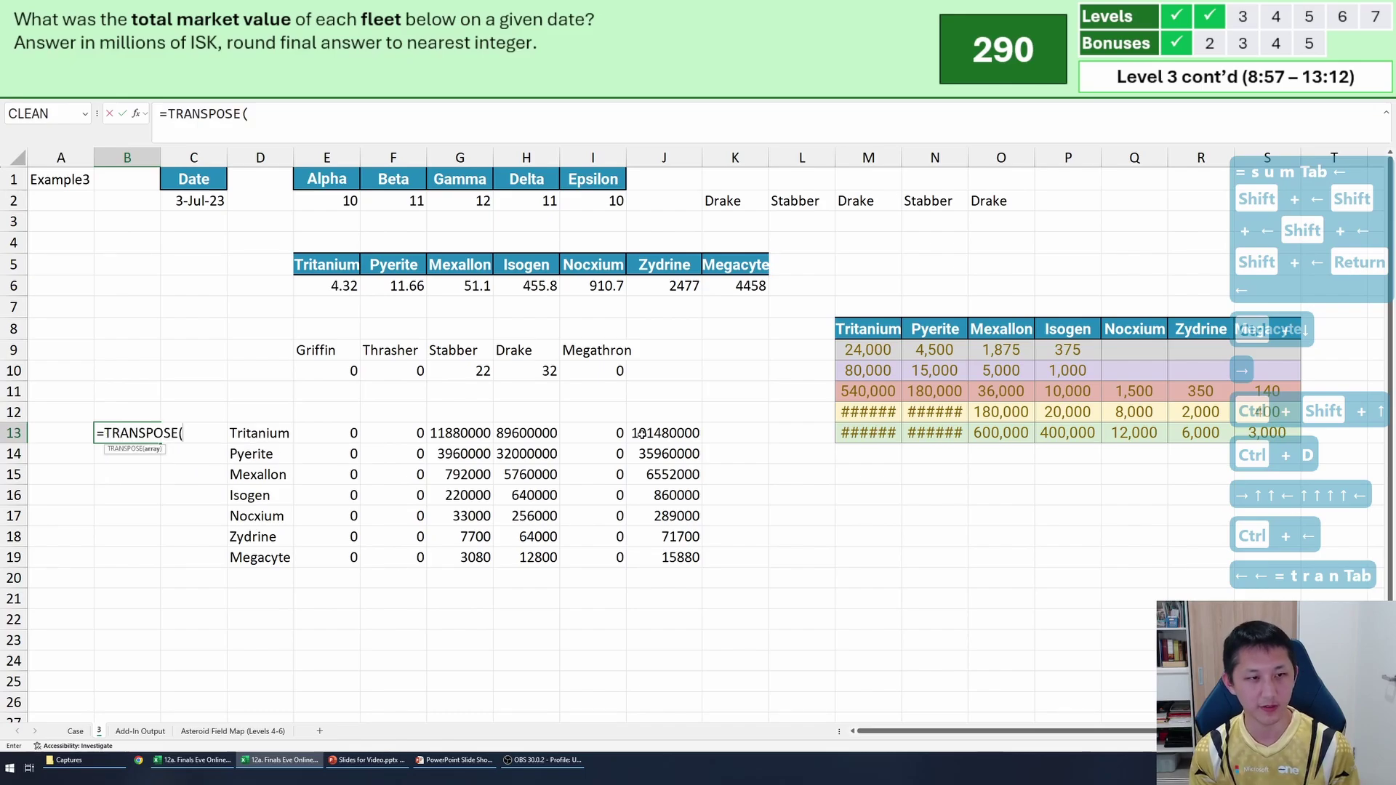
pyautogui.click(332, 285)
pyautogui.hotkey('ctrl', 'shift', 'Right')
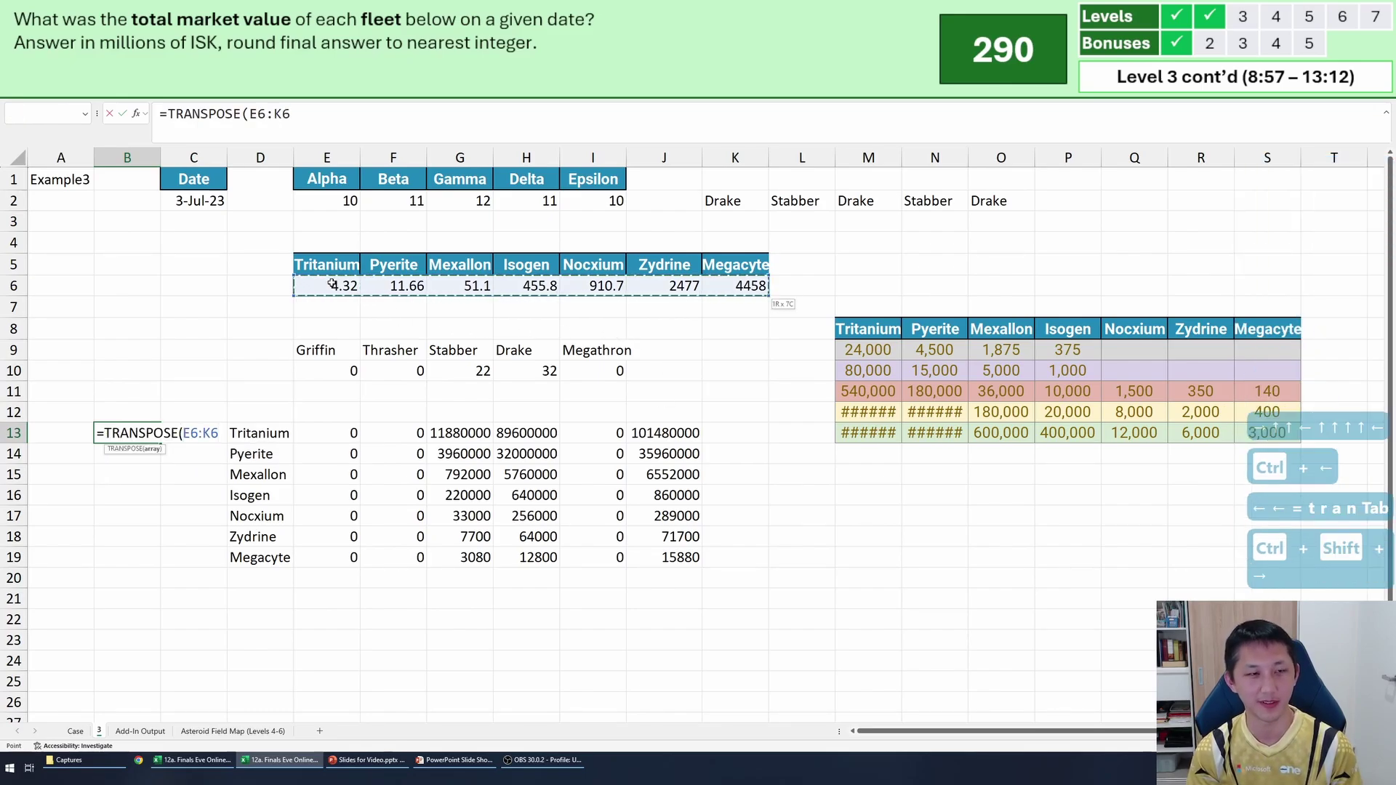
pyautogui.press('Return')
# Multiply the mineral totals J13:J19 by the transposed prices B13# with a spilling formula in K13.
pyautogui.click(721, 435)
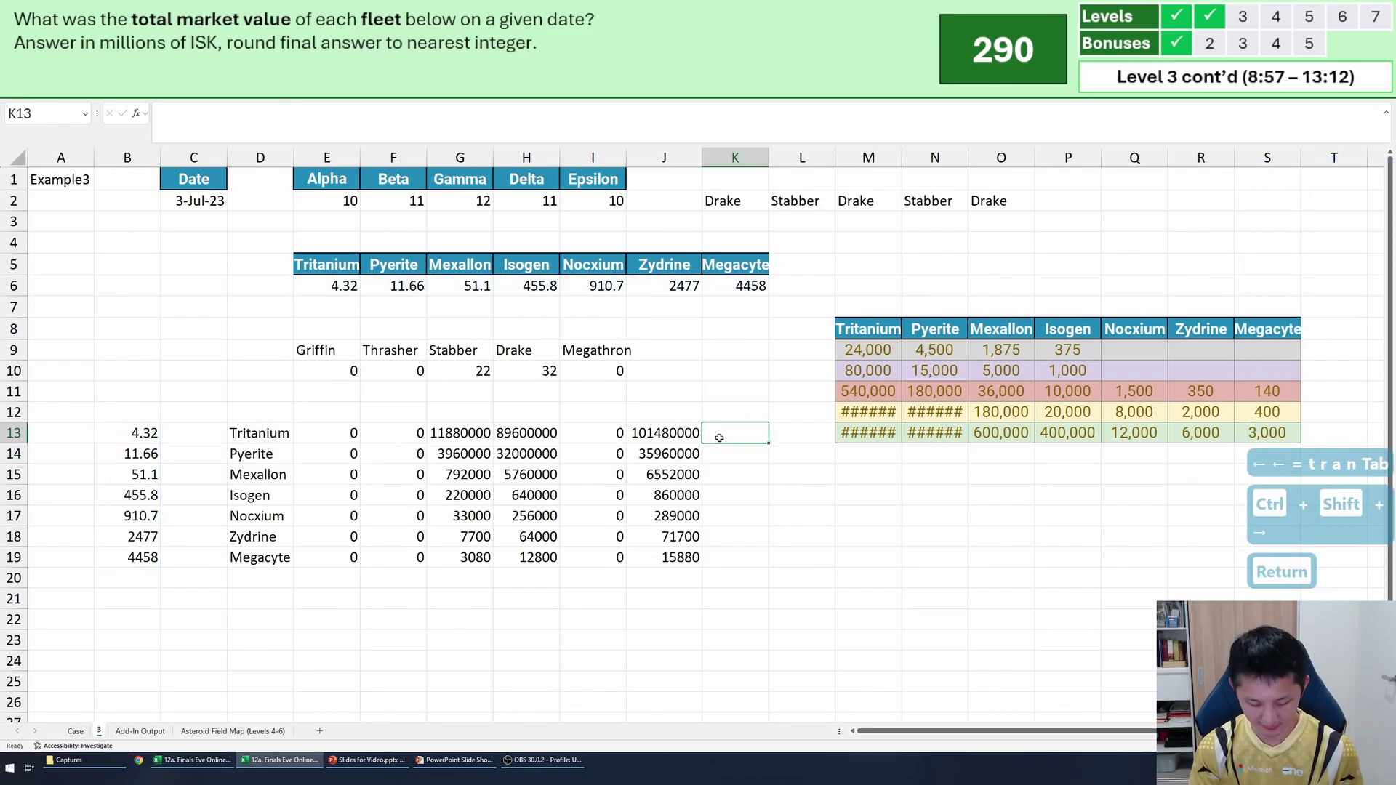
pyautogui.write('=')
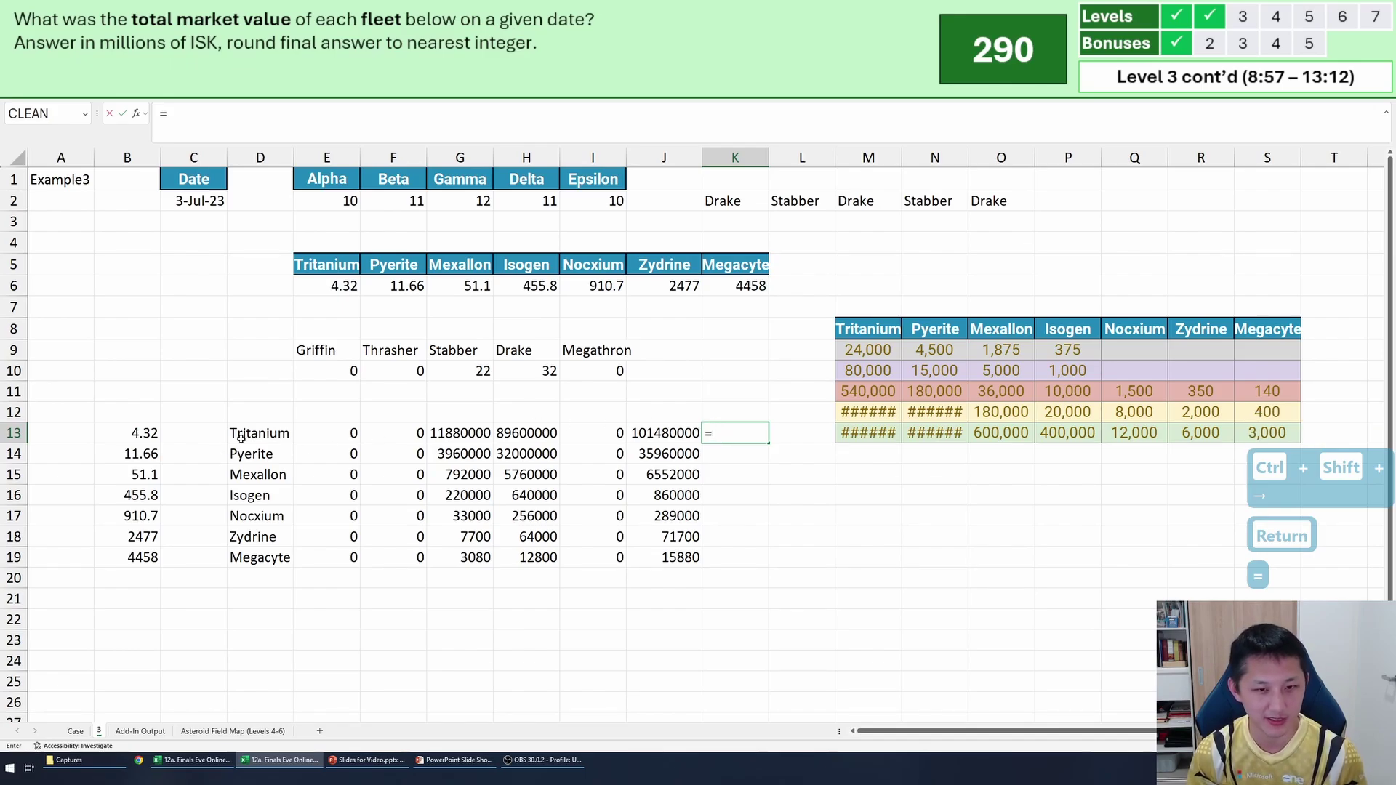
pyautogui.press('Left')
pyautogui.hotkey('ctrl', 'shift', 'Down')
pyautogui.write('*')
pyautogui.hotkey('ctrl', 'Left')
pyautogui.hotkey('ctrl', 'Left')
pyautogui.hotkey('ctrl', 'Left')
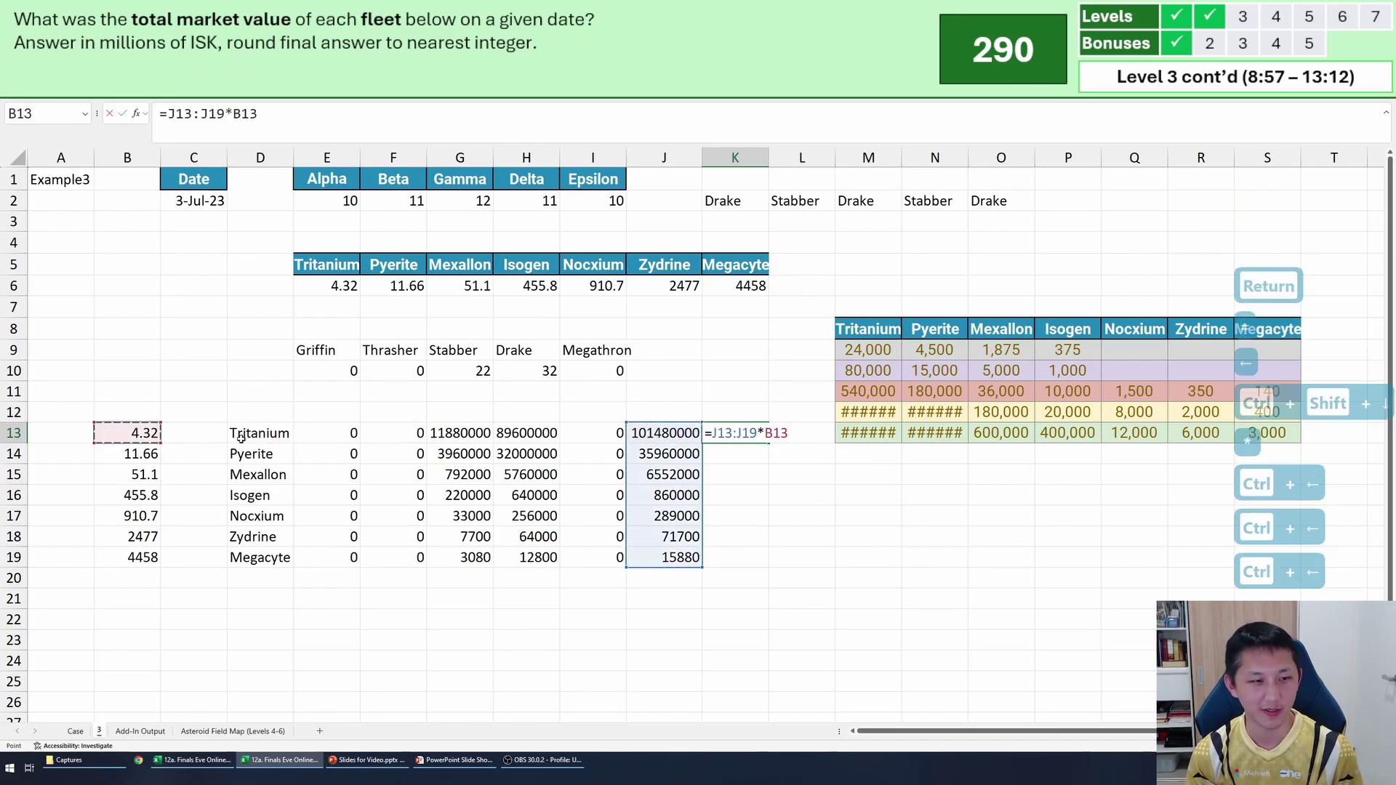
pyautogui.hotkey('ctrl', 'shift', 'Down')
pyautogui.press('Return')
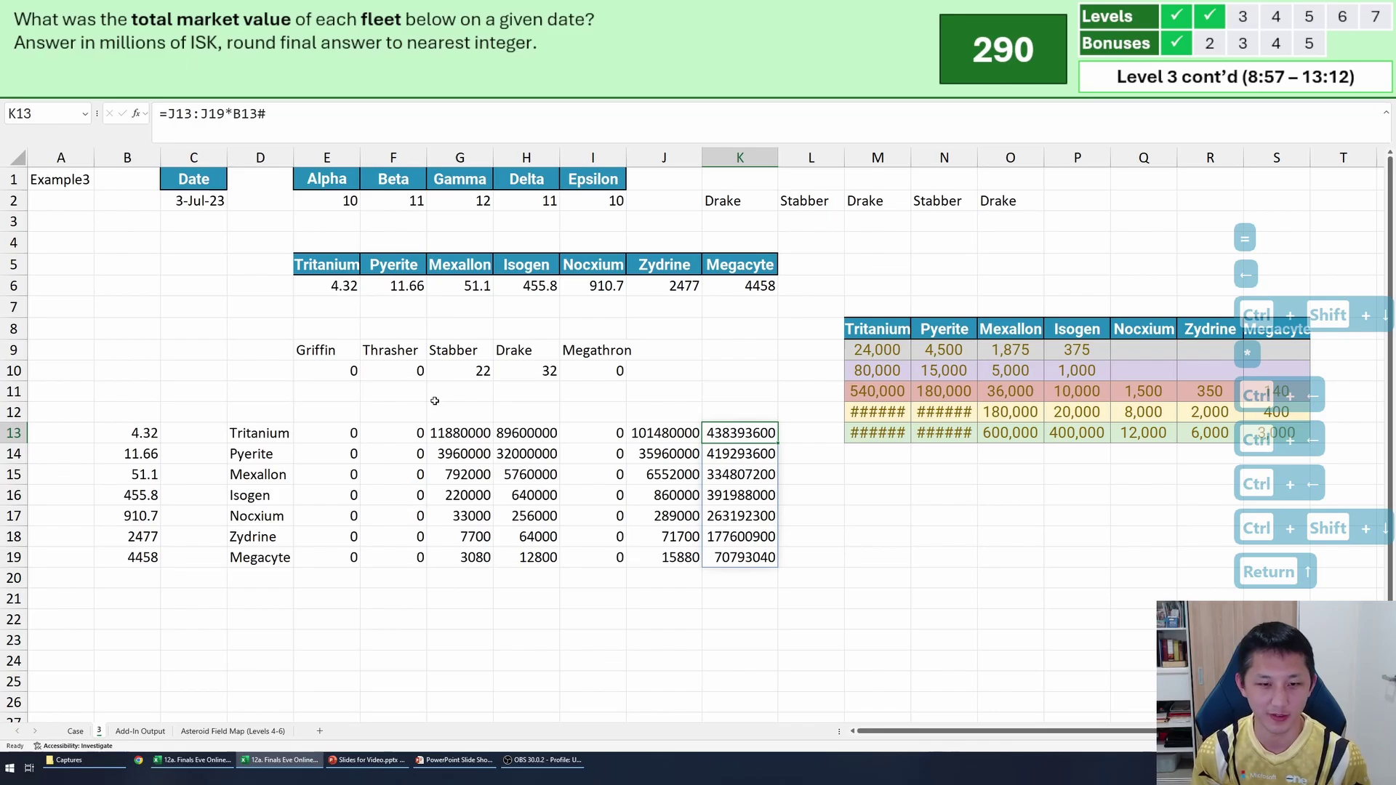
# Sum the mineral values K13# in K21 to get the fleet total.
pyautogui.click(751, 578)
pyautogui.press('Down')
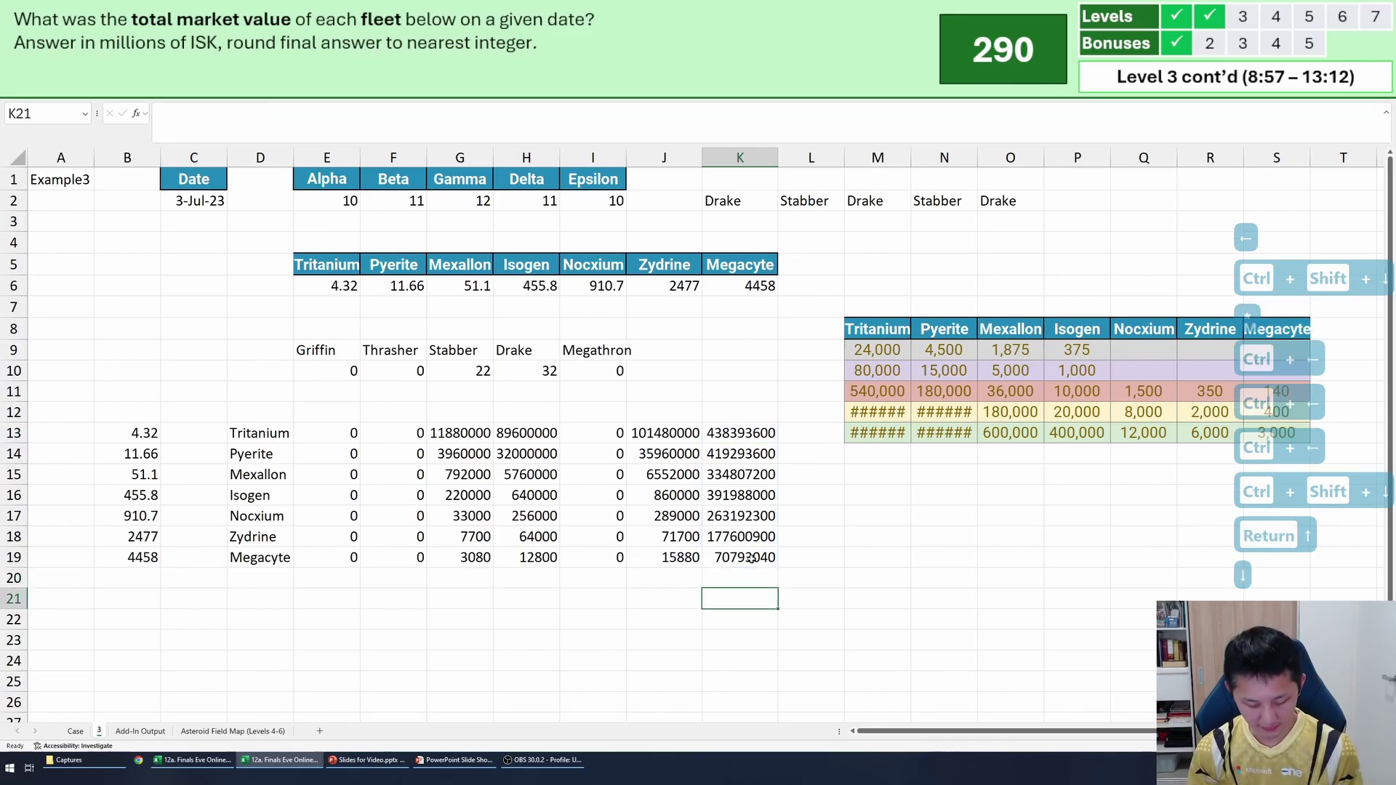
pyautogui.write('=sum')
pyautogui.press('Tab')
pyautogui.hotkey('ctrl', 'Up')
pyautogui.hotkey('ctrl', 'shift', 'Up')
pyautogui.press('Return')
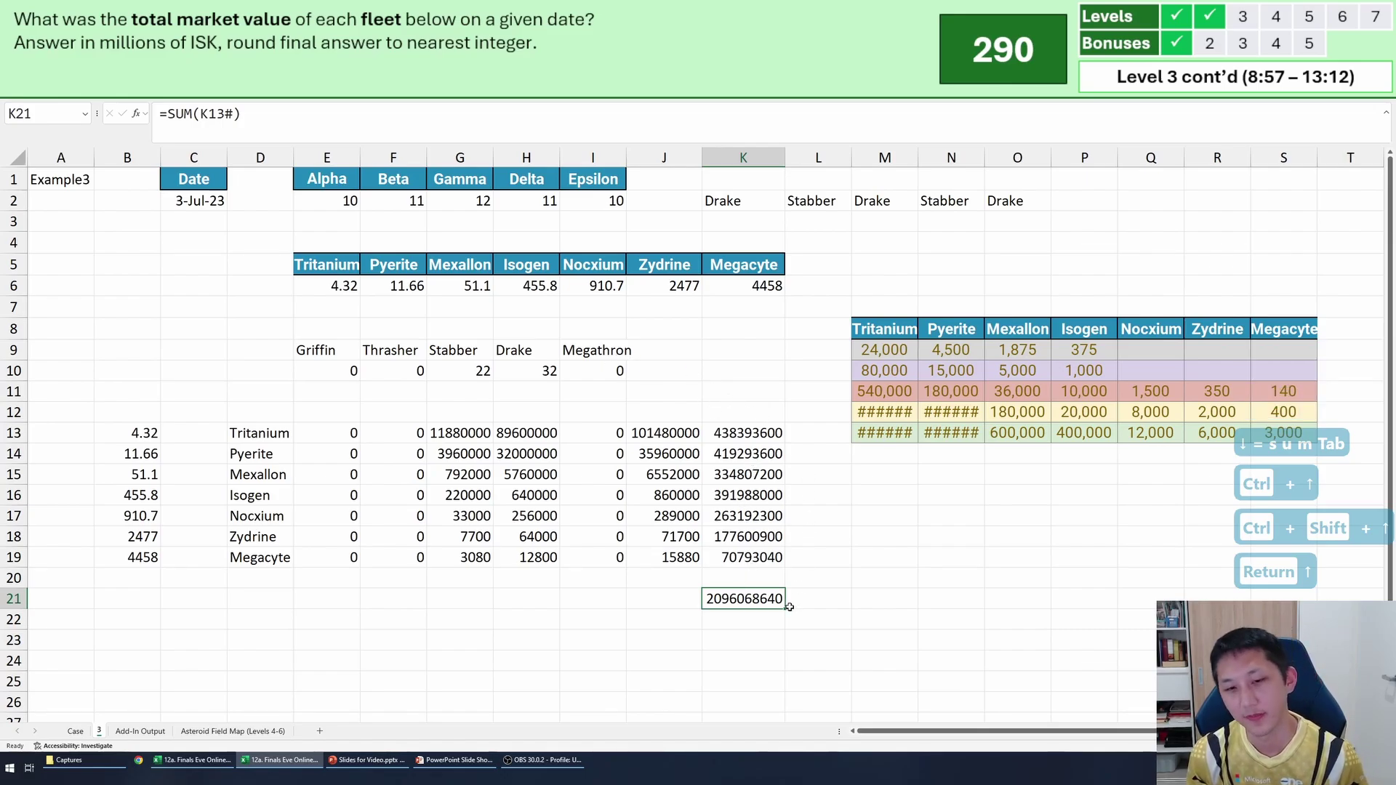
# Check Example3's given answer on the Case sheet and multiply the fleet total formula in K21 by 1.1.
pyautogui.click(80, 733)
pyautogui.scroll(-20, 305, 571)
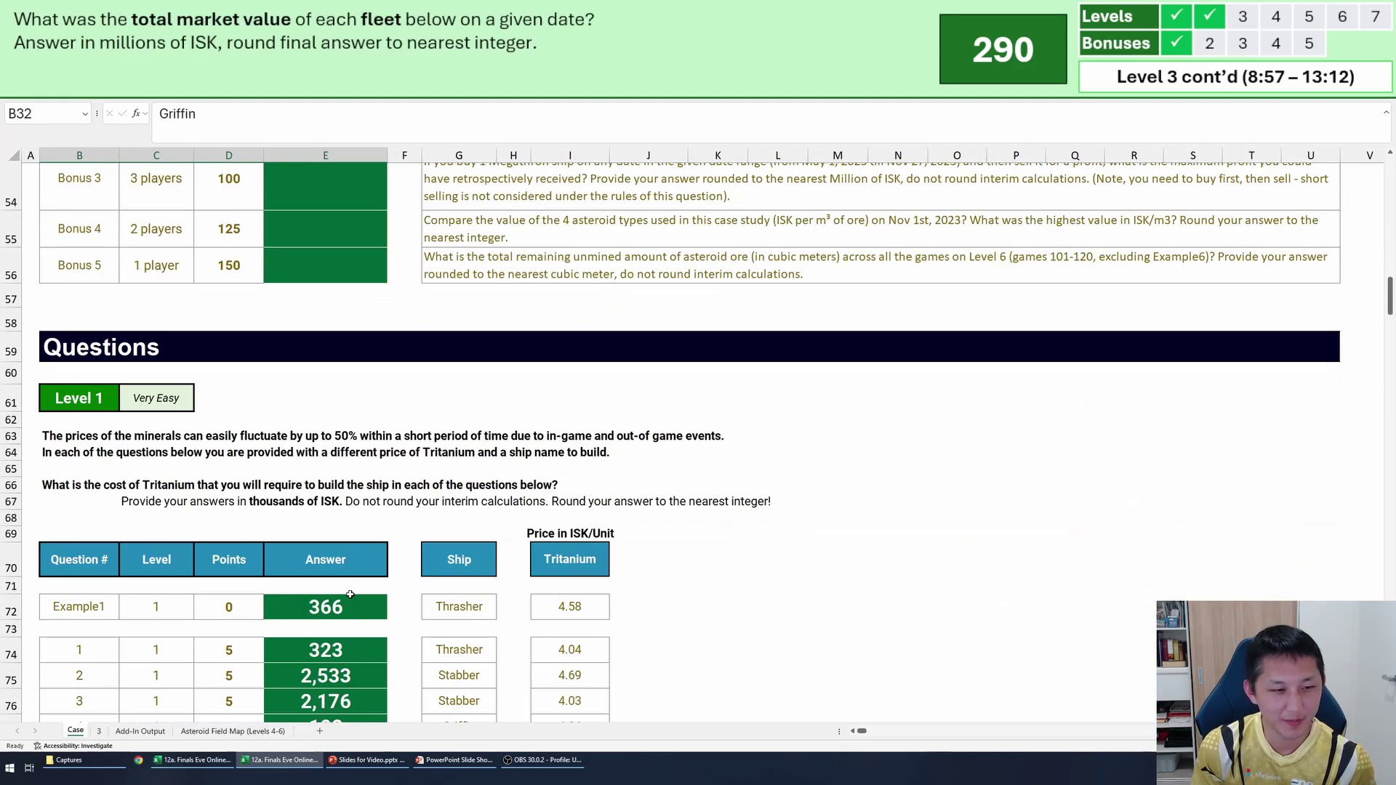
pyautogui.scroll(-5, 352, 575)
pyautogui.click(355, 523)
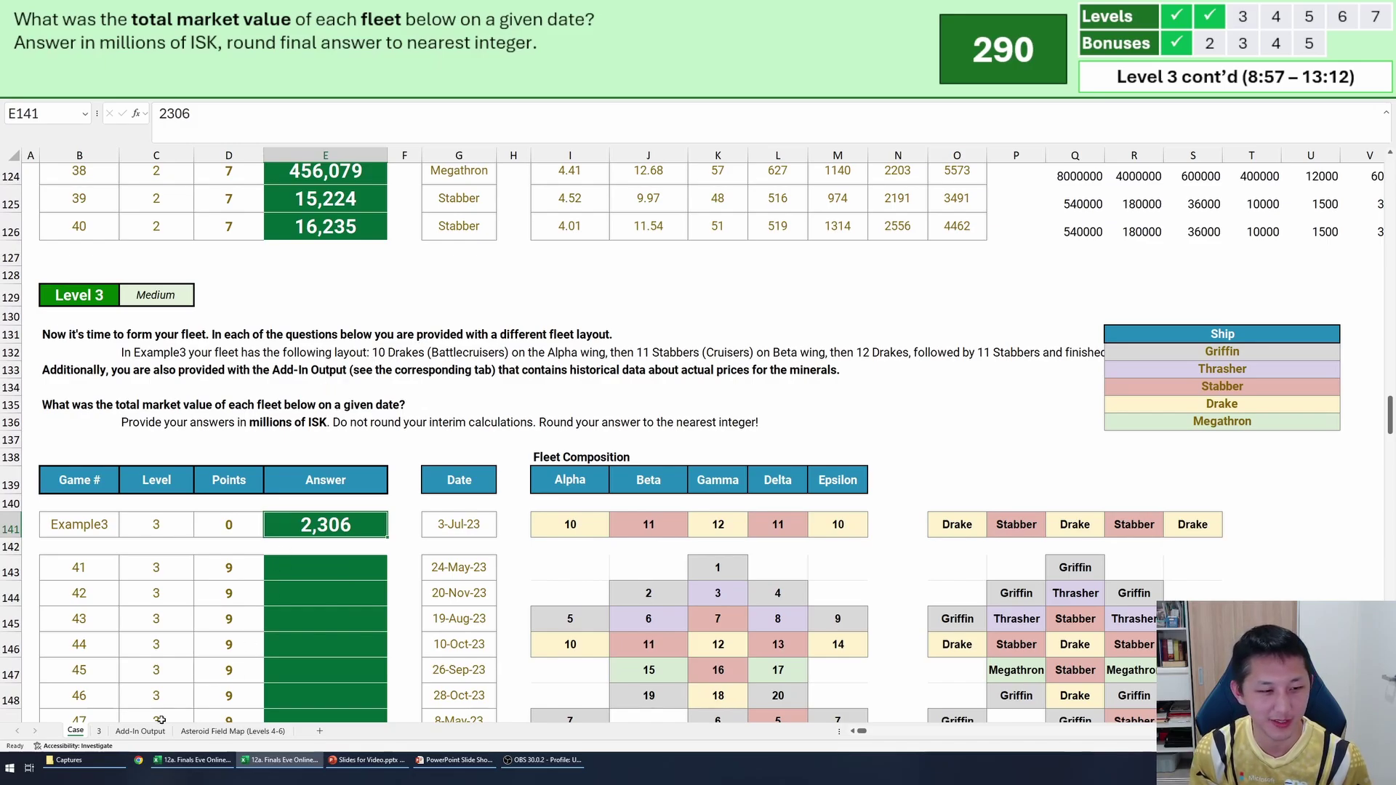
pyautogui.click(99, 732)
pyautogui.press('F2')
pyautogui.write('*1.1')
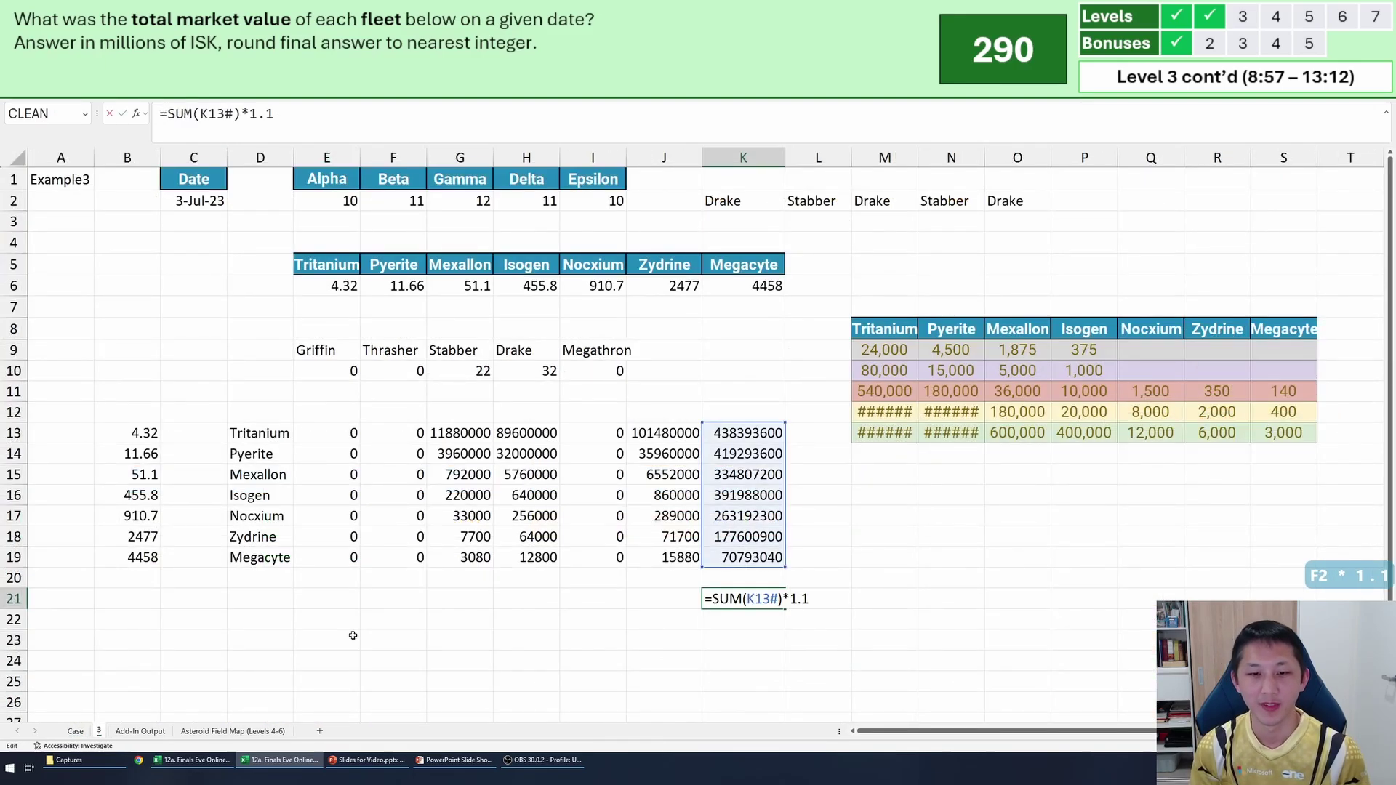
pyautogui.press('Return')
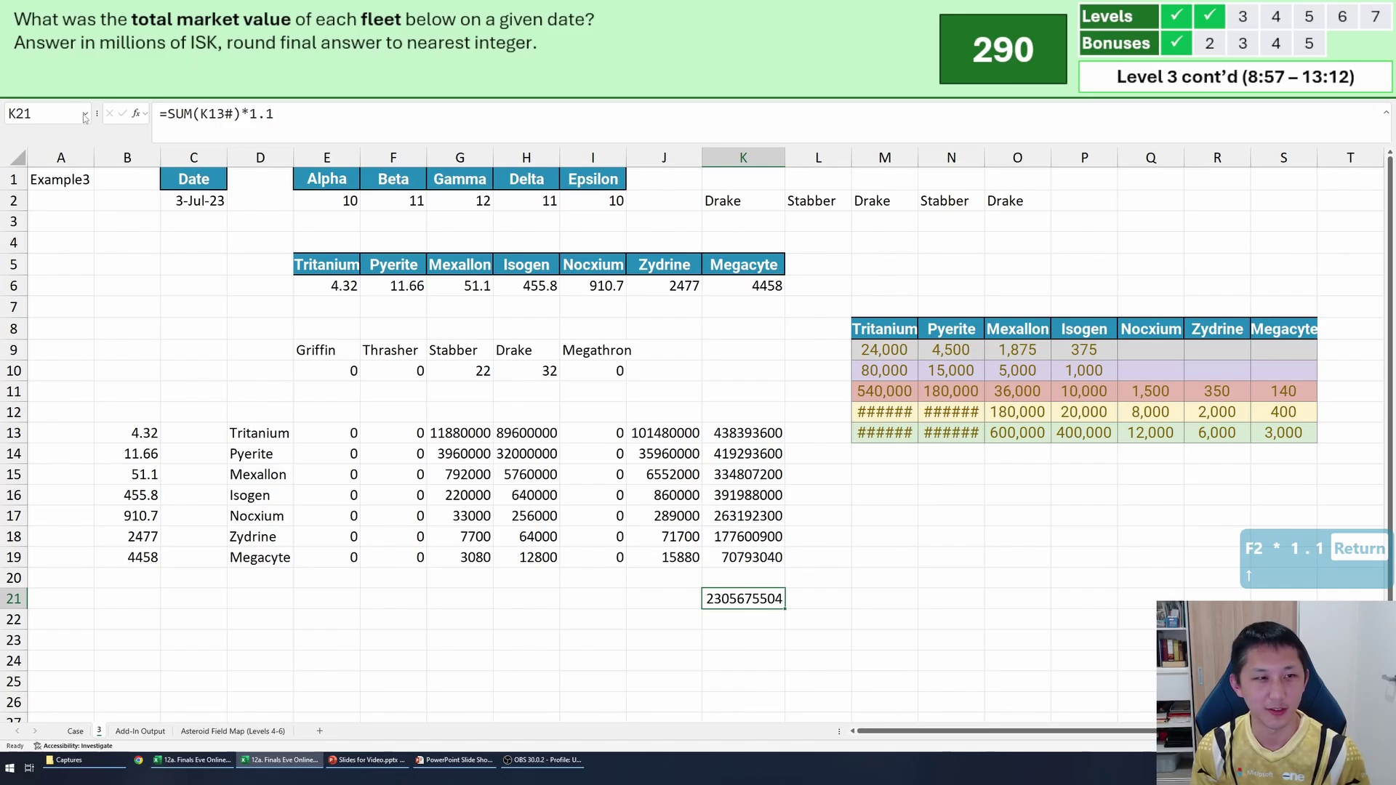
pyautogui.hotkey('ctrl', 'pageup')
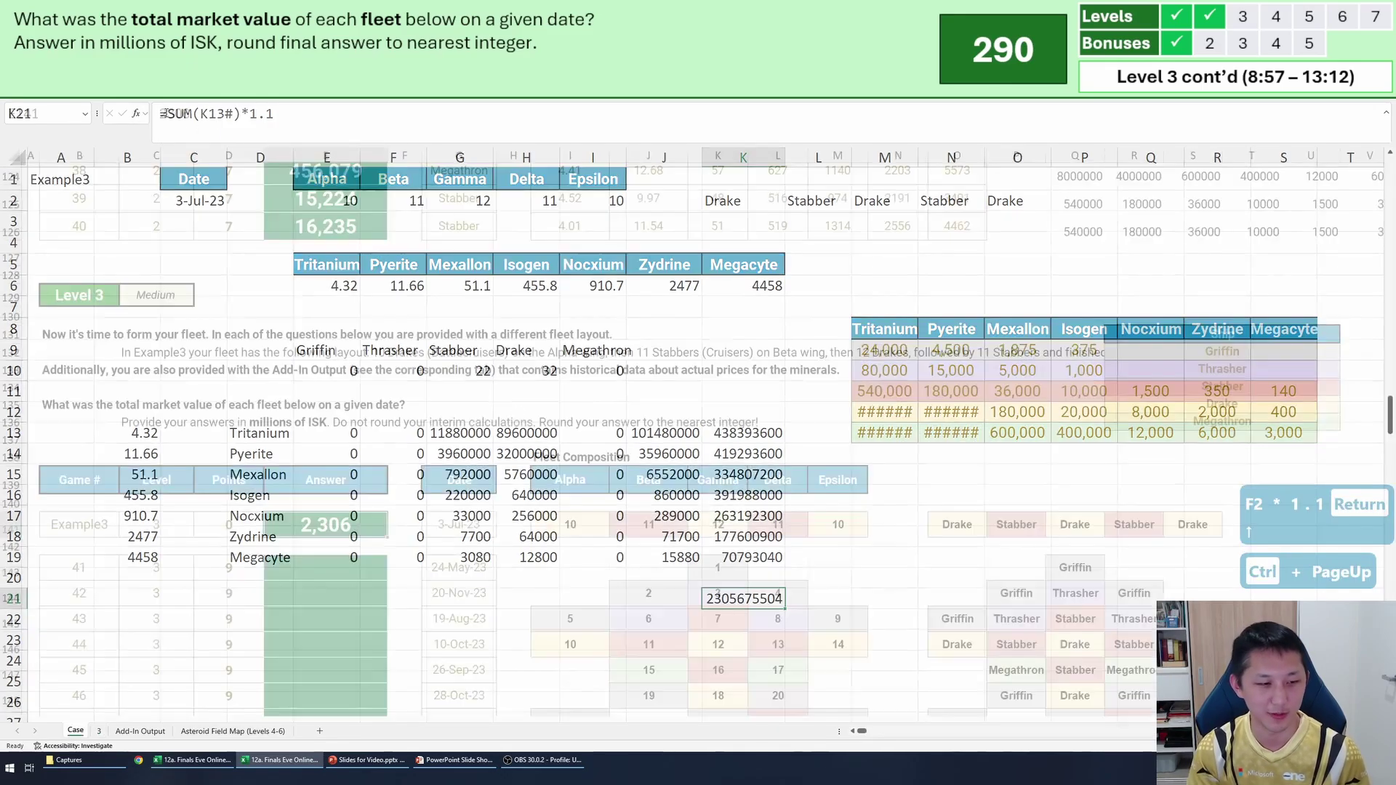
pyautogui.hotkey('ctrl', 'pagedown')
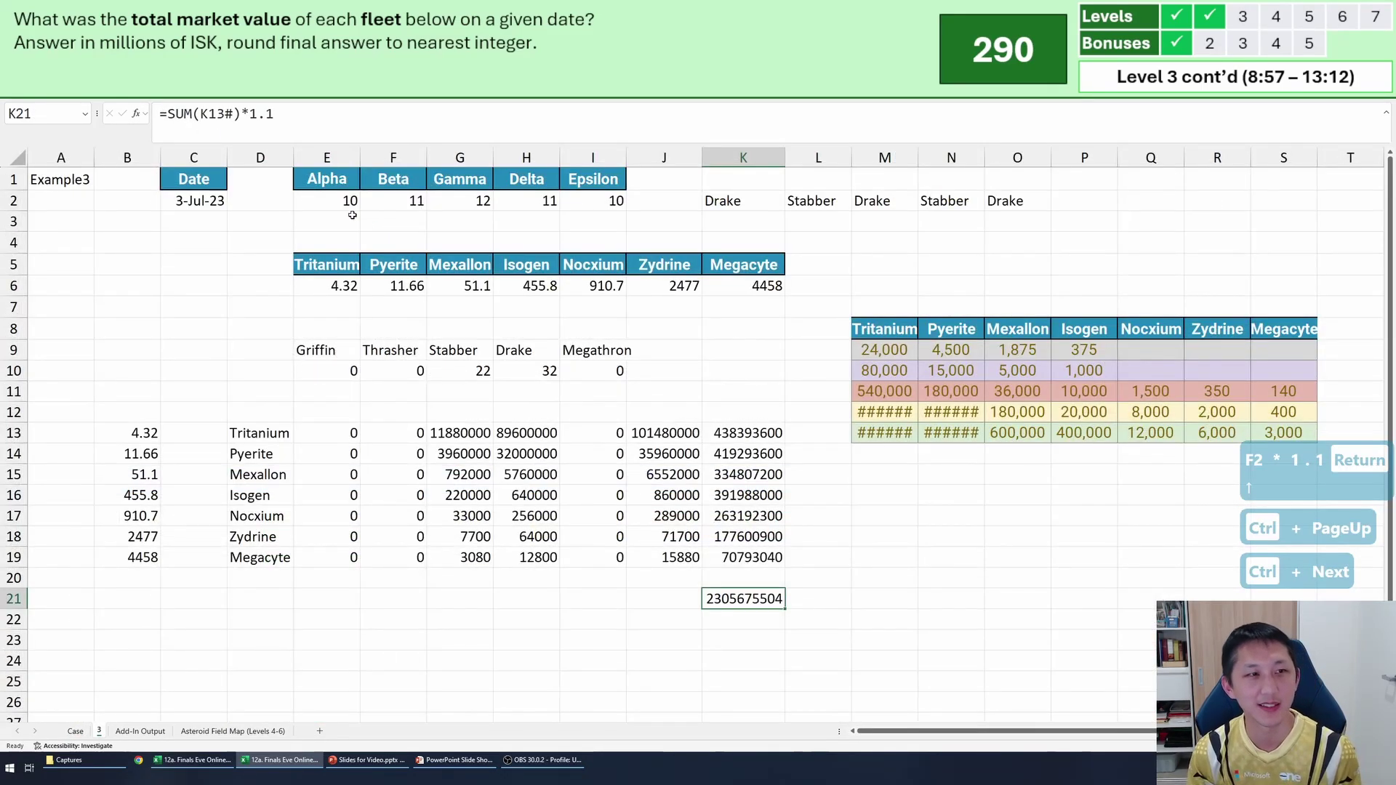
# Review the Level 2 markup rule and the Level 3 units and rounding instructions against Example3's answer on the Case sheet.
pyautogui.press('F2')
pyautogui.press('Escape')
pyautogui.hotkey('ctrl', 'pageup')
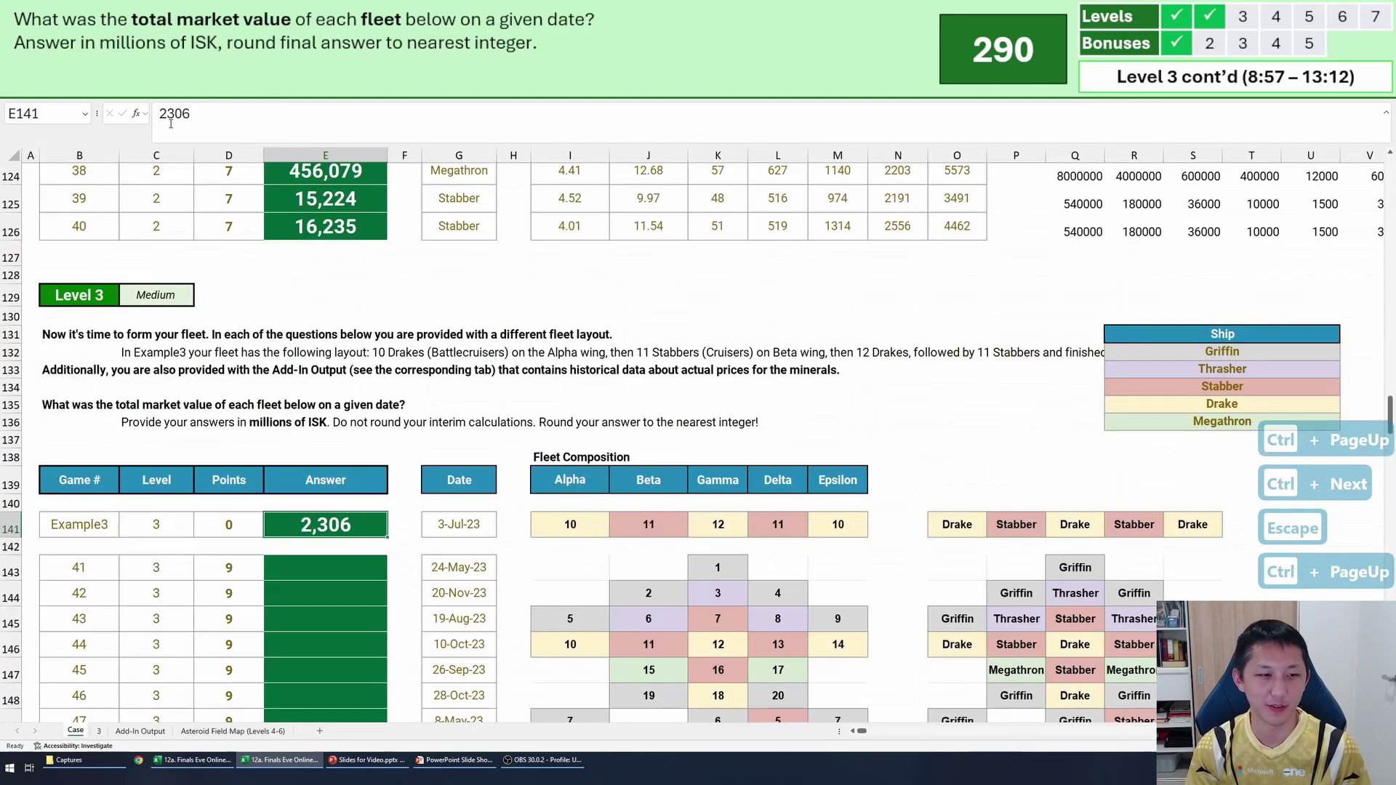
pyautogui.moveTo(155, 420); pyautogui.dragTo(720, 424)
pyautogui.scroll(6, 498, 472)
pyautogui.moveTo(242, 278); pyautogui.dragTo(345, 515)
pyautogui.scroll(5, 344, 514)
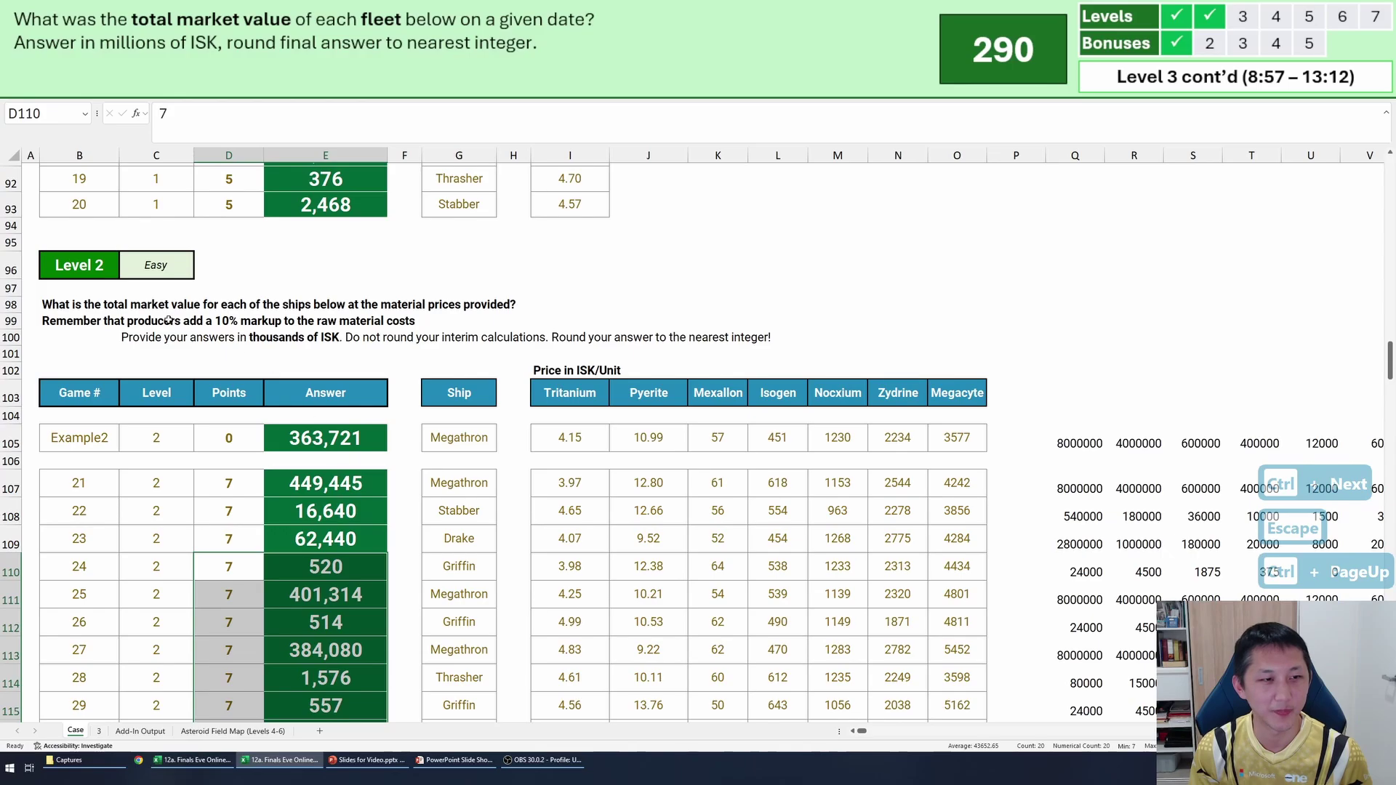
pyautogui.click(168, 320)
pyautogui.scroll(-17, 355, 618)
pyautogui.click(311, 565)
pyautogui.scroll(5, 311, 565)
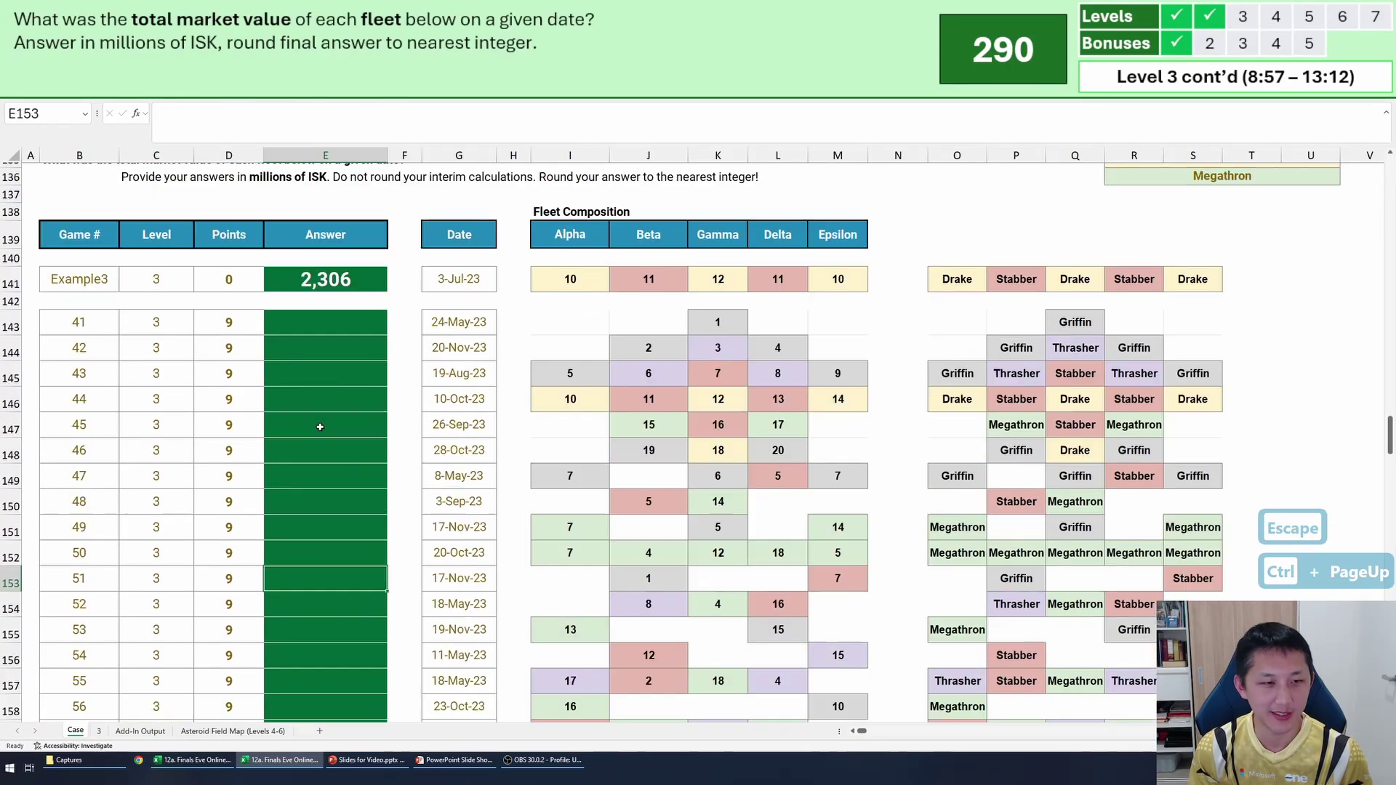
pyautogui.click(307, 475)
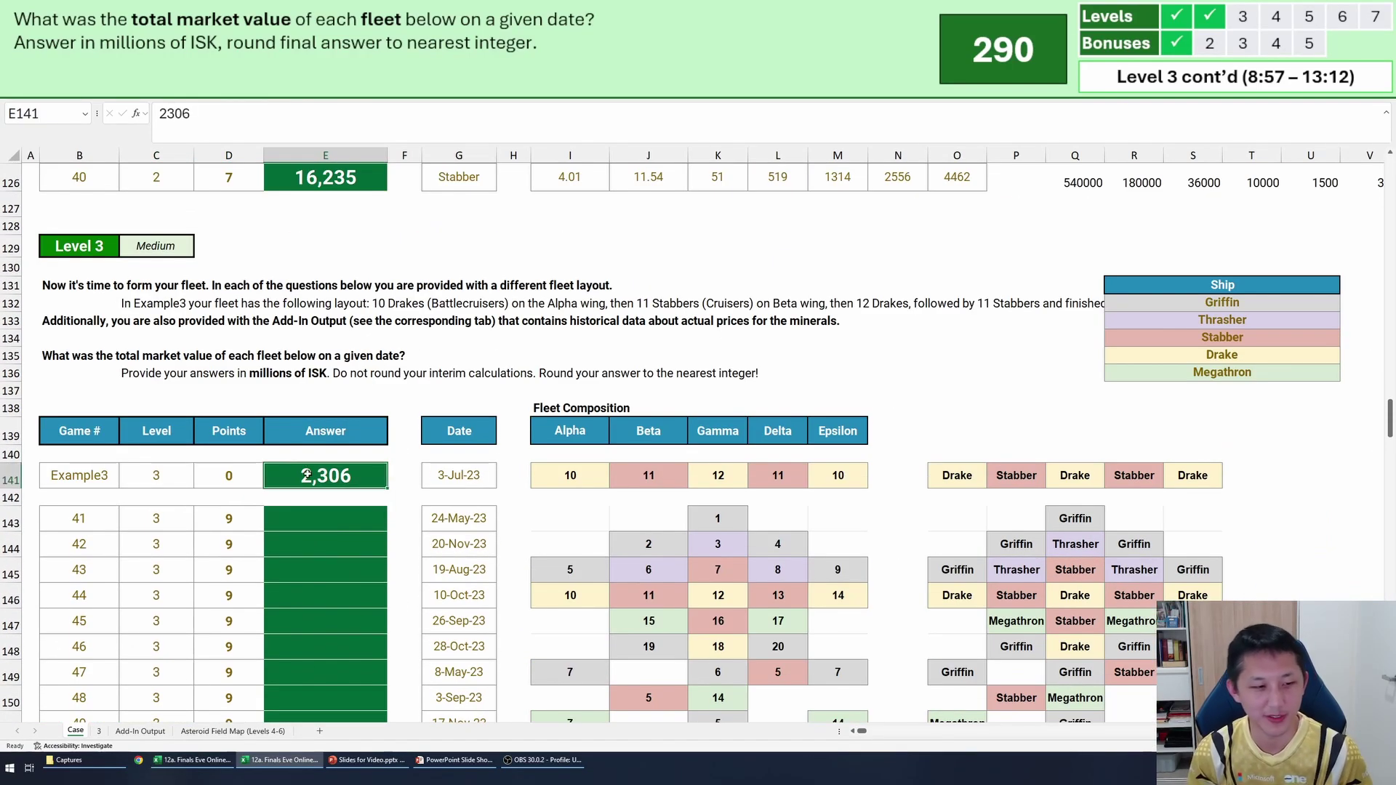
pyautogui.hotkey('ctrl', 'pagedown')
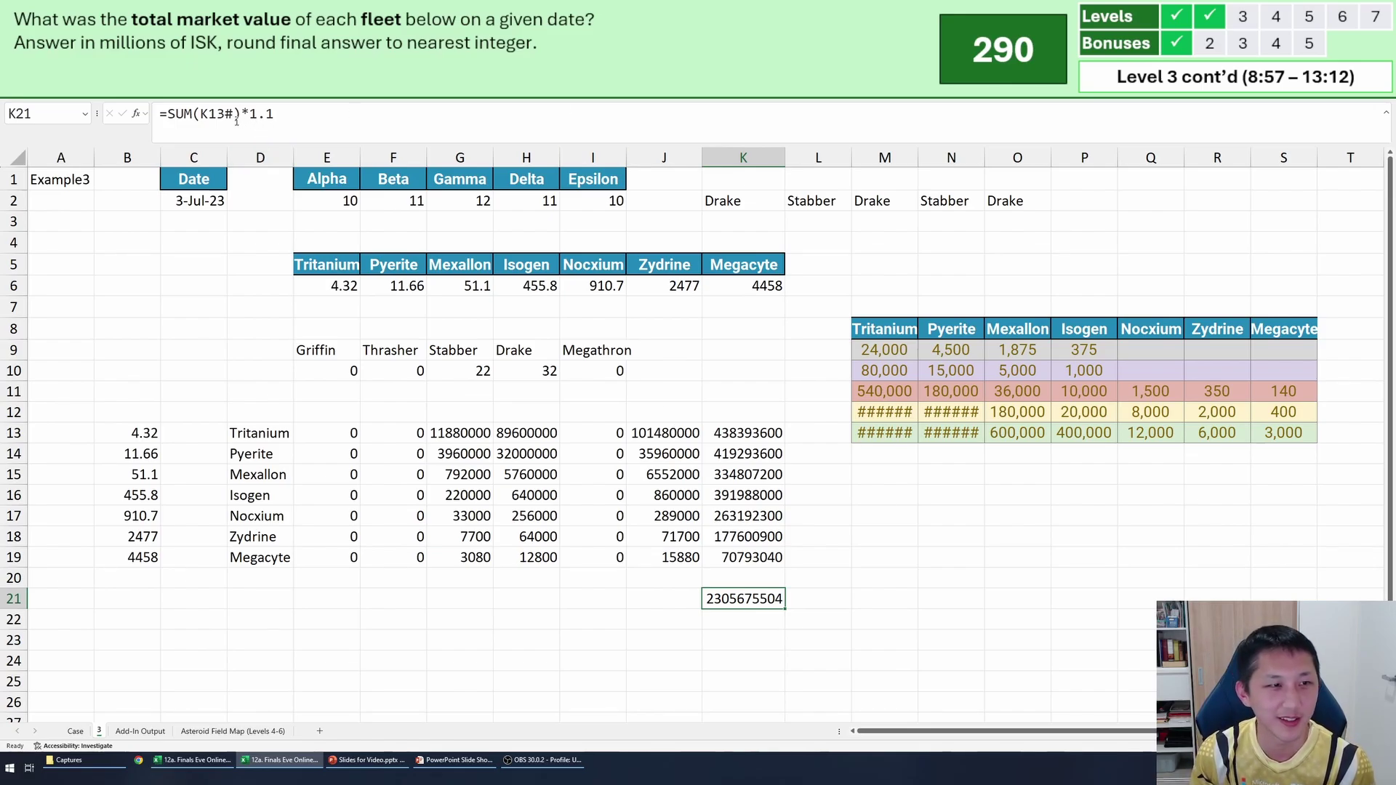
pyautogui.click(171, 114)
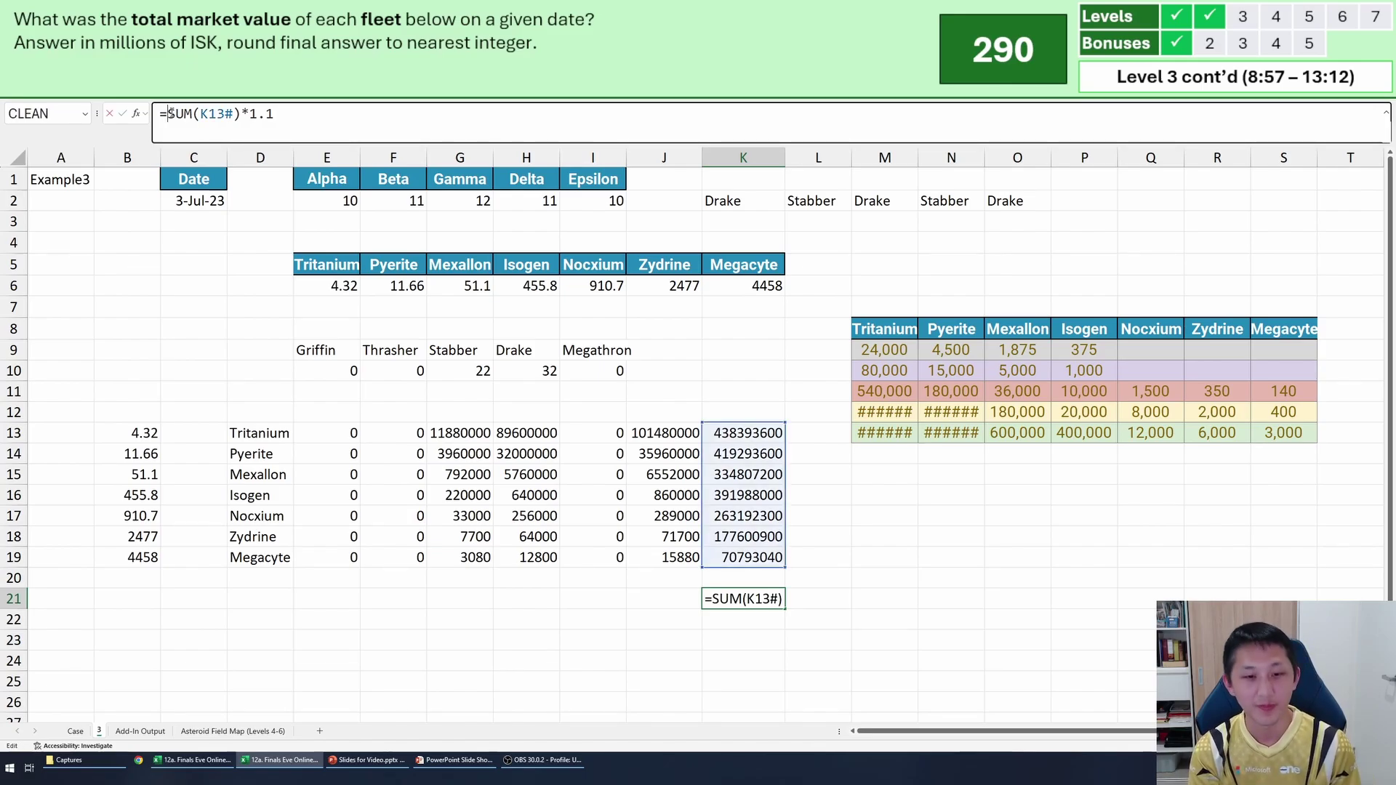
pyautogui.write('round(')
pyautogui.hotkey('ctrl', 'End')
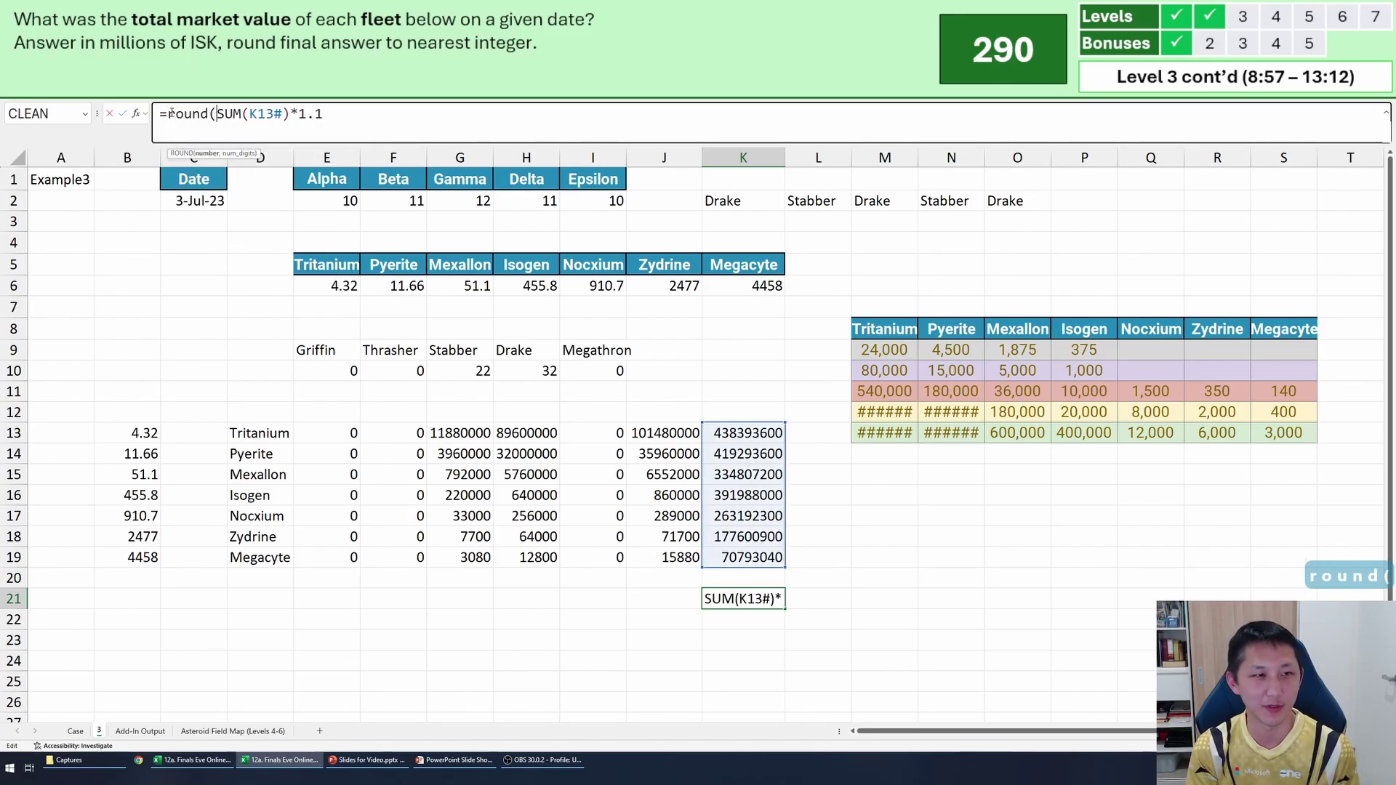
pyautogui.write(',0')
pyautogui.press('BackSpace')
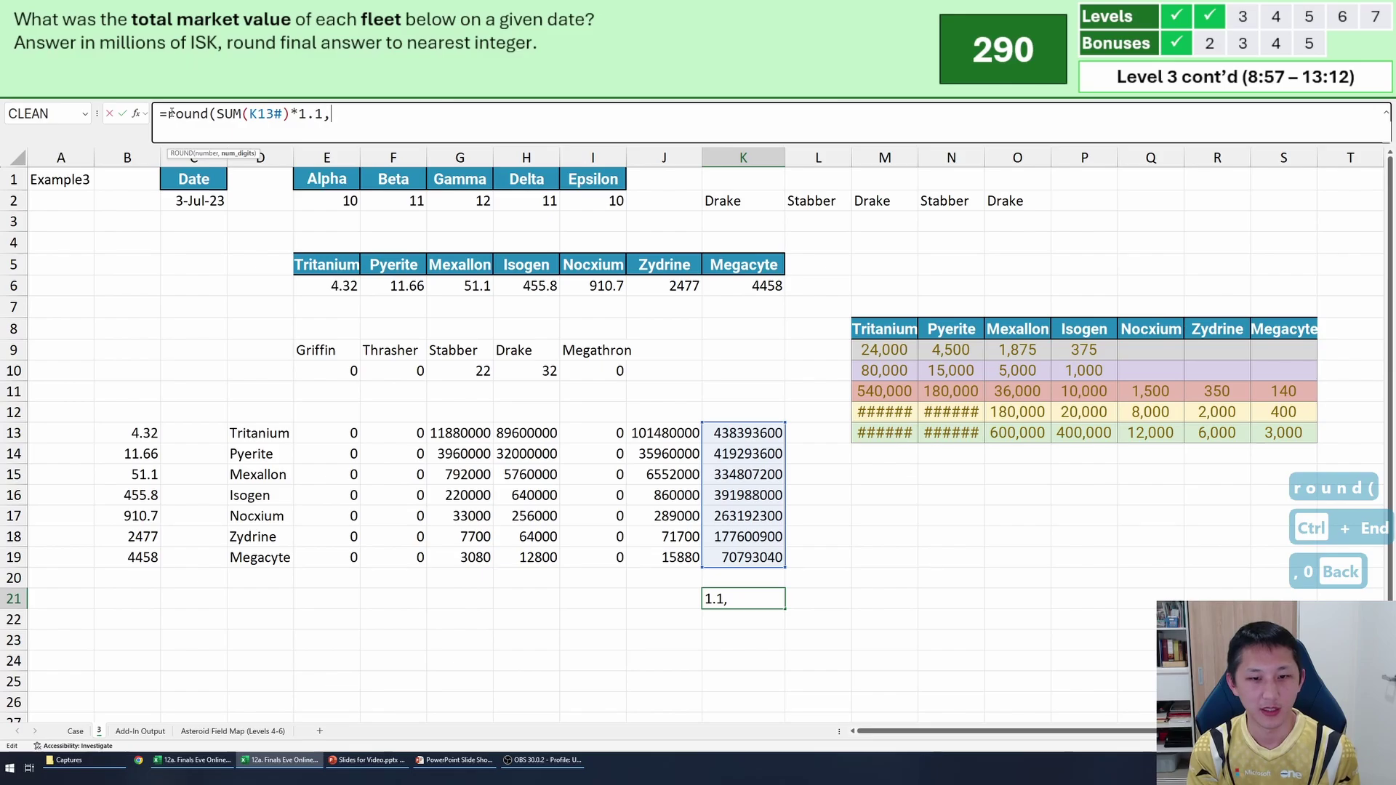
pyautogui.write(')')
pyautogui.press('BackSpace')
pyautogui.press('Escape')
# Convert the fleet total in K21 to whole millions with the formula =ROUND(SUM(K13#)*1.1/1000000,0).
pyautogui.press('F2')
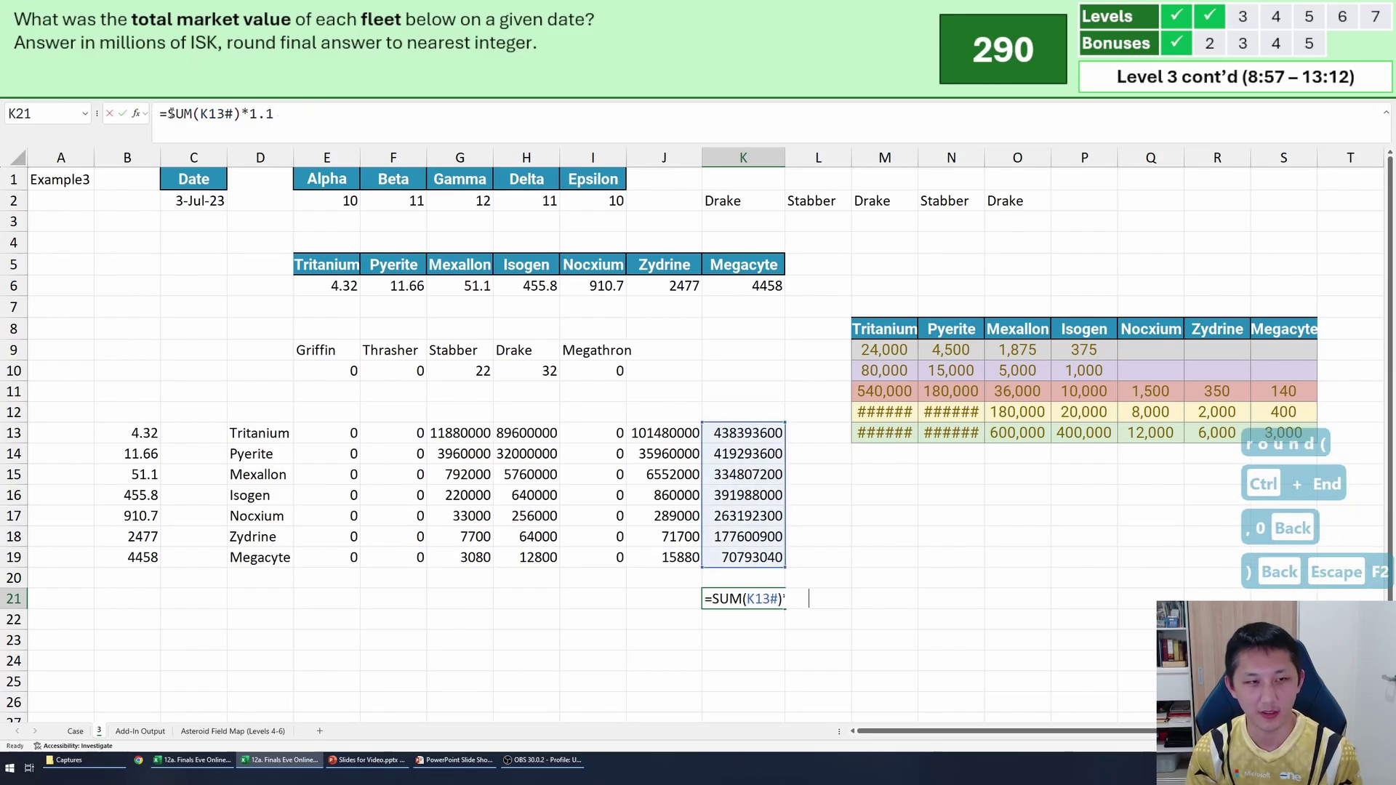
pyautogui.hotkey('ctrl', 'Home')
pyautogui.press('Right')
pyautogui.hotkey('ctrl', 'End')
pyautogui.write('/10')
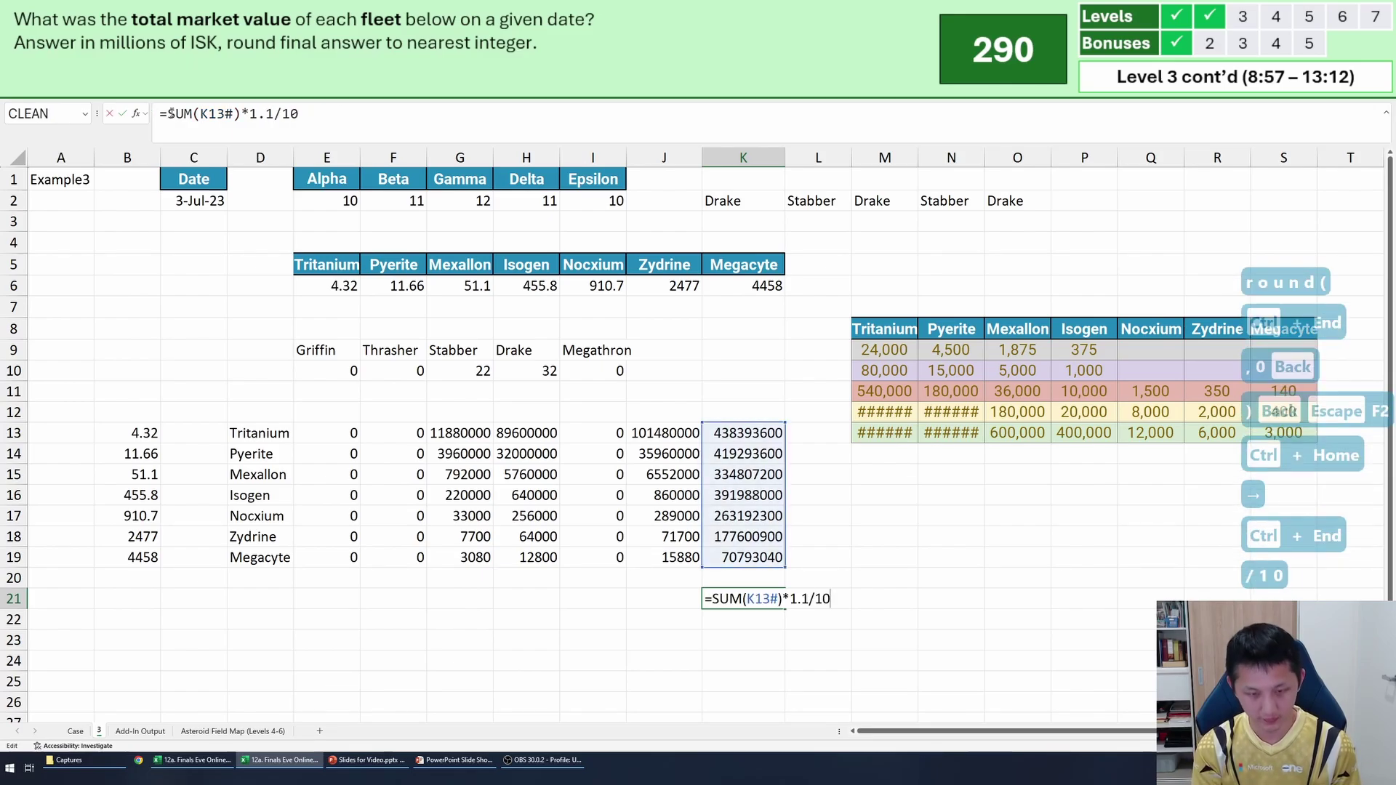
pyautogui.write('00000,0)')
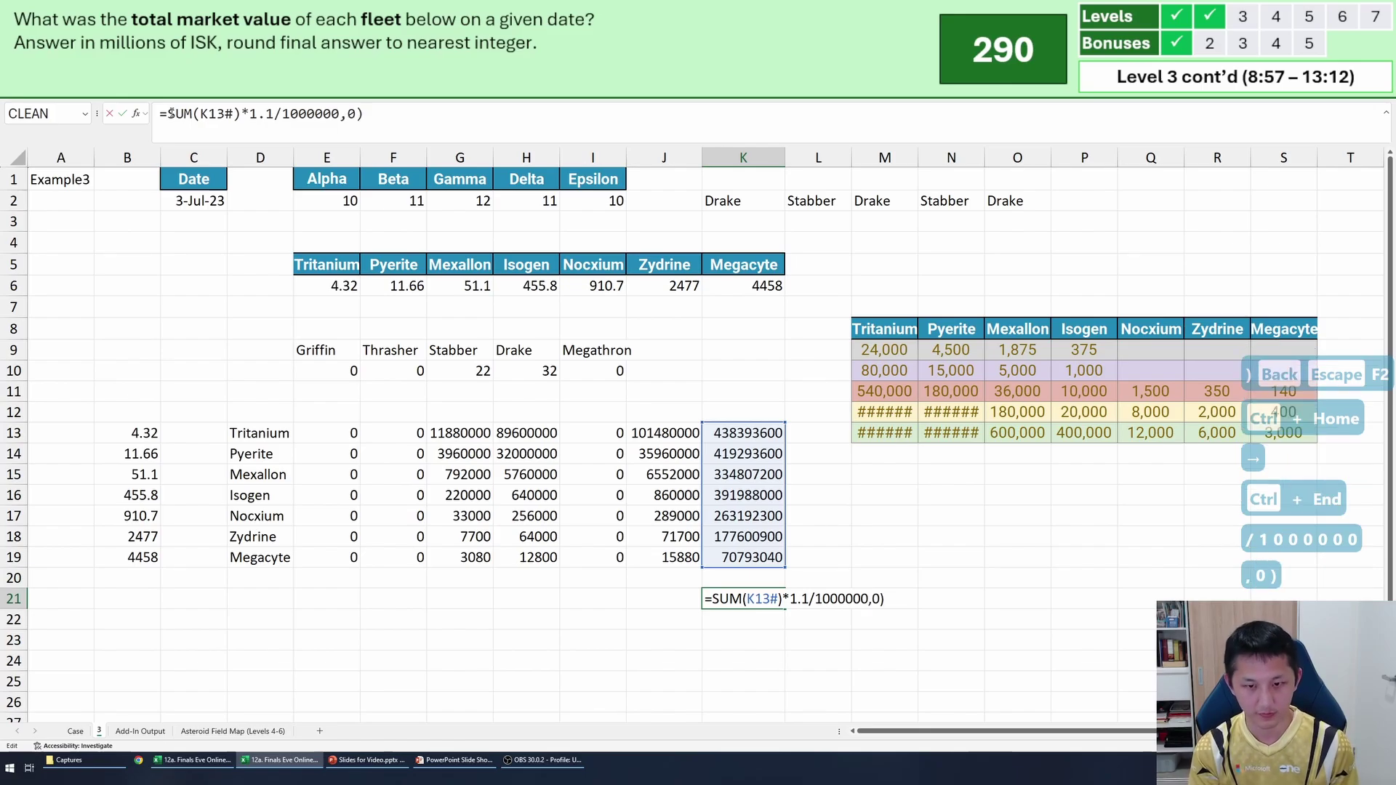
pyautogui.hotkey('ctrl', 'Home')
pyautogui.press('Right')
pyautogui.write('round(')
pyautogui.press('Return')
pyautogui.press('Up')
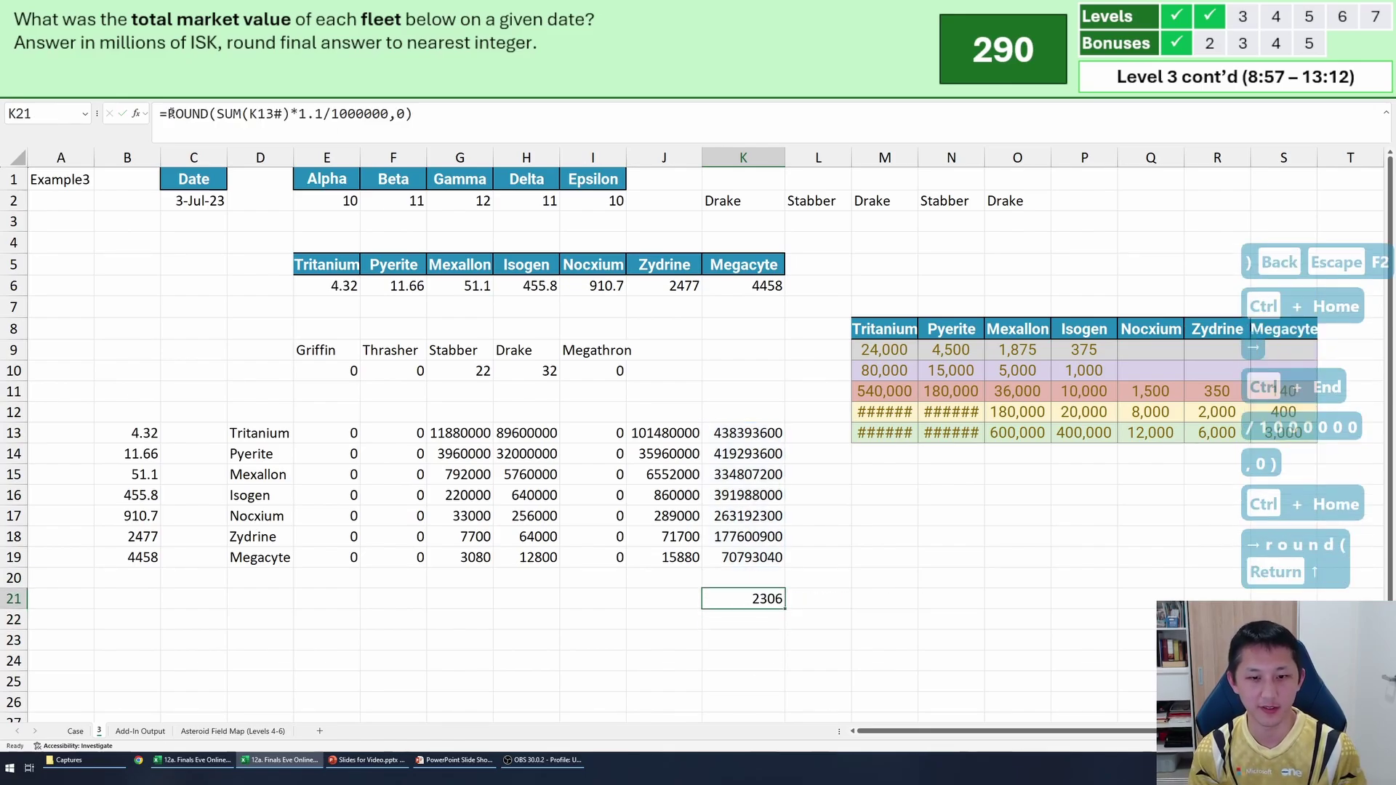
# Insert a blank column at column B of sheet 3, beside the Example3 label column.
pyautogui.click(101, 286)
pyautogui.hotkey('ctrl', 'space')
pyautogui.hotkey('ctrl', '+')
pyautogui.press('Left')
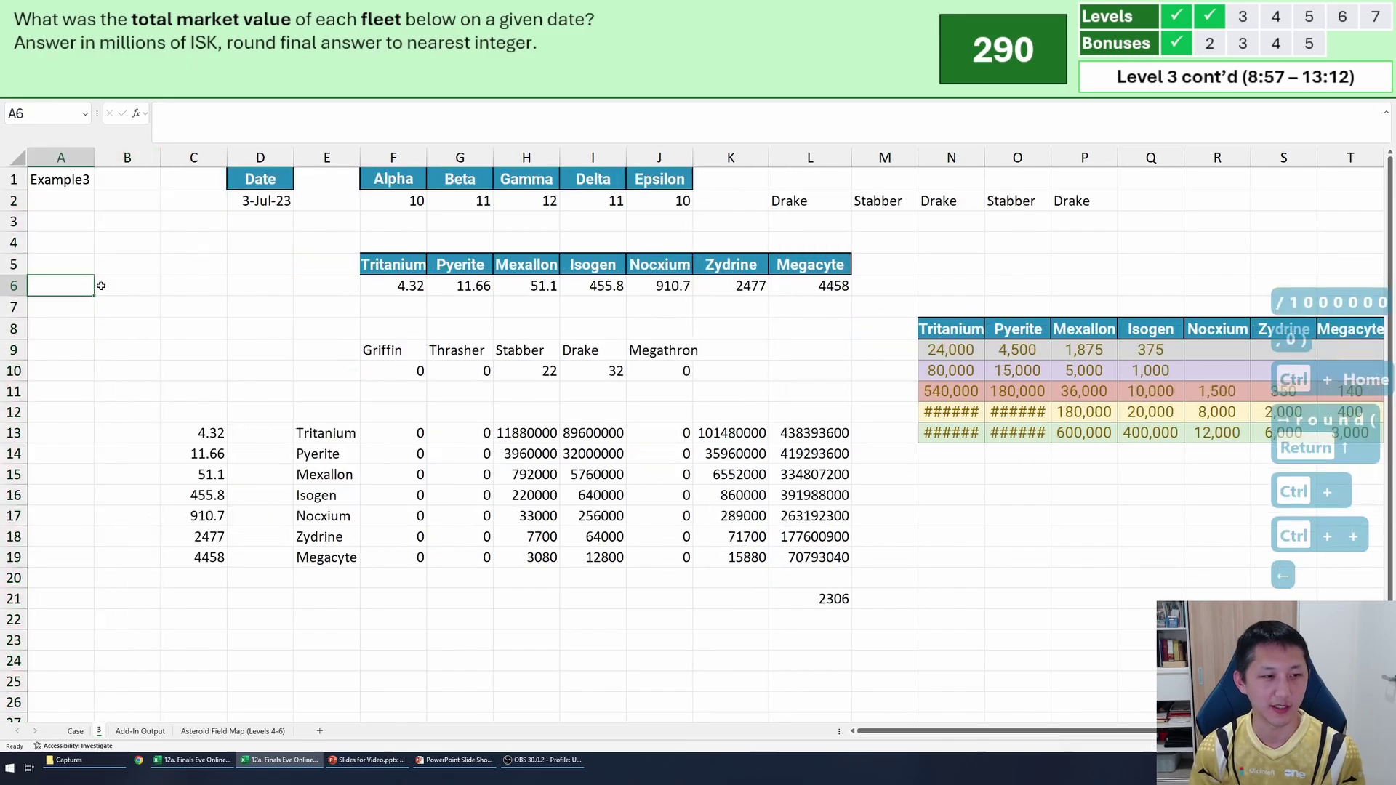
# Copy the Level 3 game numbers B141:B162 from the Case sheet and paste them as values from A5 on sheet 3.
pyautogui.hotkey('ctrl', 'pageup')
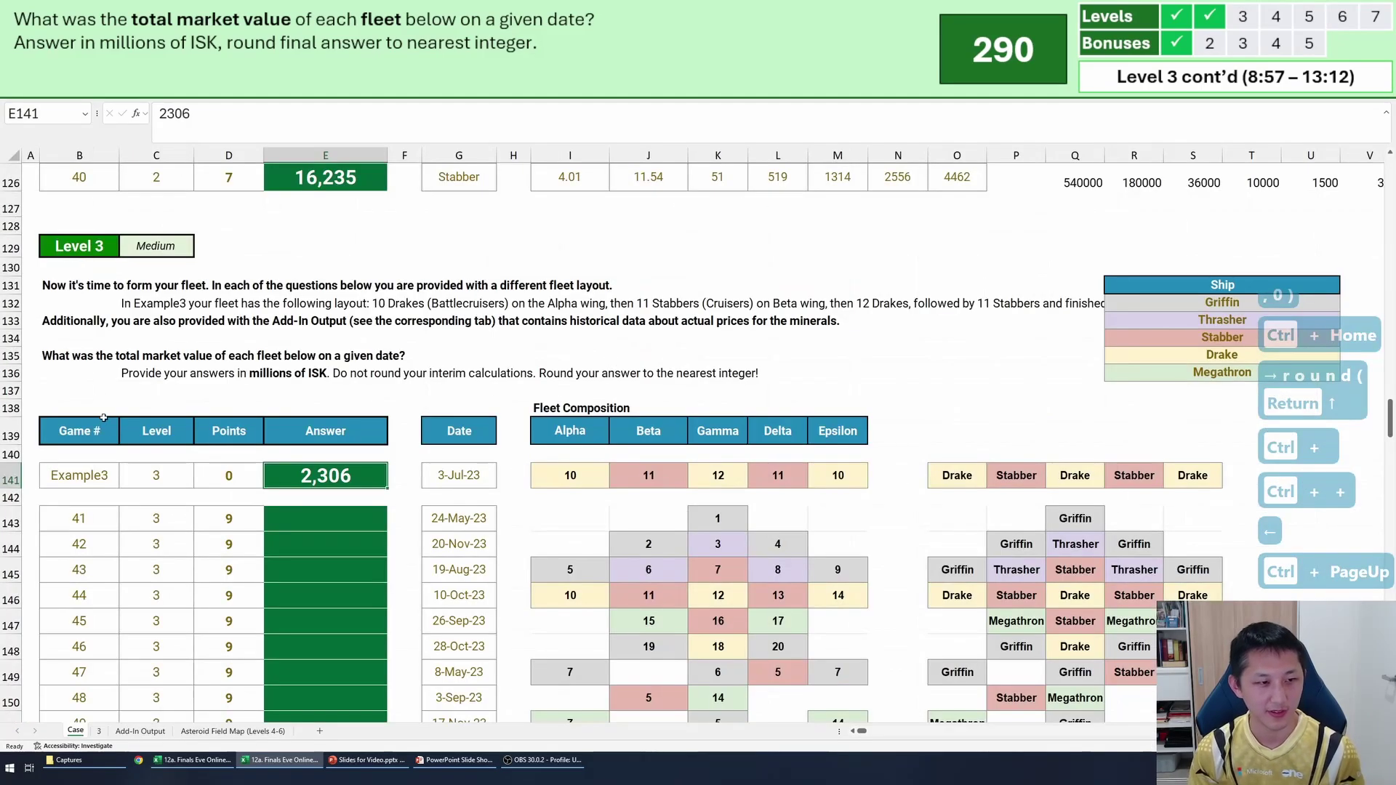
pyautogui.hotkey('ctrl', 'shift', 'Down')
pyautogui.hotkey('ctrl', 'shift', 'Down')
pyautogui.hotkey('ctrl', 'c')
pyautogui.hotkey('ctrl', 'pagedown')
pyautogui.hotkey('alt', 'e')
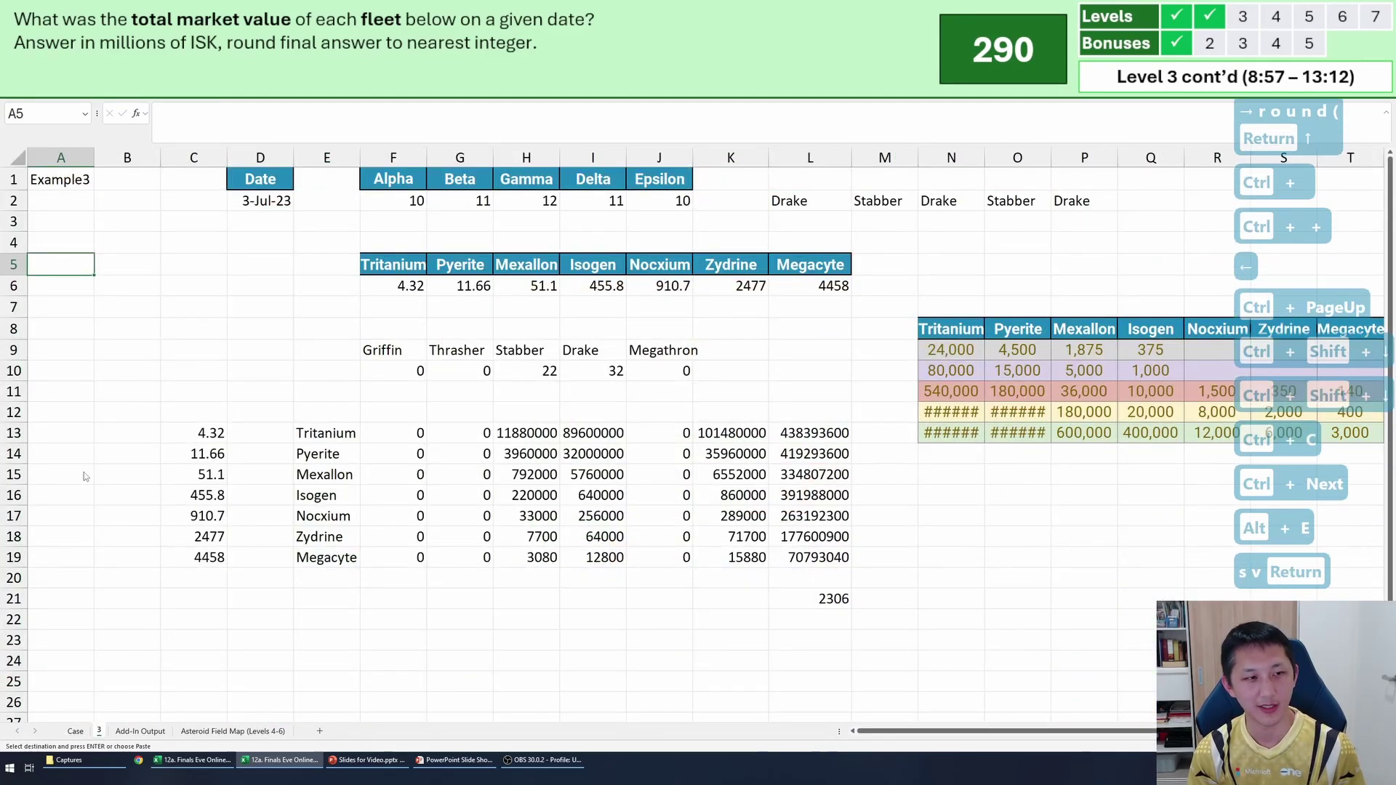
pyautogui.press('s')
pyautogui.press('v')
pyautogui.press('Return')
# Fill Example3 down from A5 into A6 and clear A5 so the game list has an empty corner cell.
pyautogui.press('Down')
pyautogui.hotkey('ctrl', 'd')
pyautogui.press('Up')
pyautogui.press('Delete')
pyautogui.press('Down')
# Link B5 to the rounded fleet total in L21 with an absolute reference.
pyautogui.press('Right')
pyautogui.press('Up')
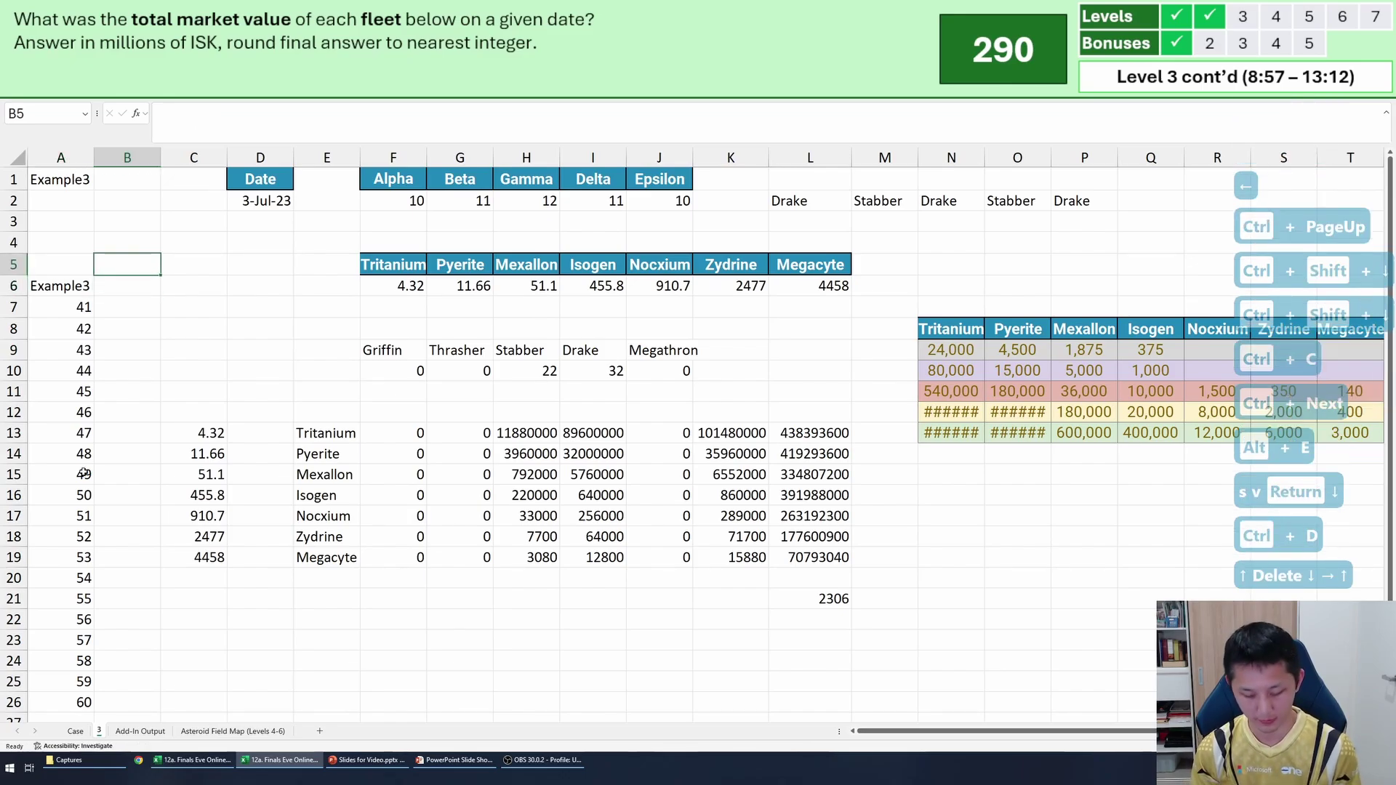
pyautogui.write('=')
pyautogui.click(823, 600)
pyautogui.press('F4')
pyautogui.press('Return')
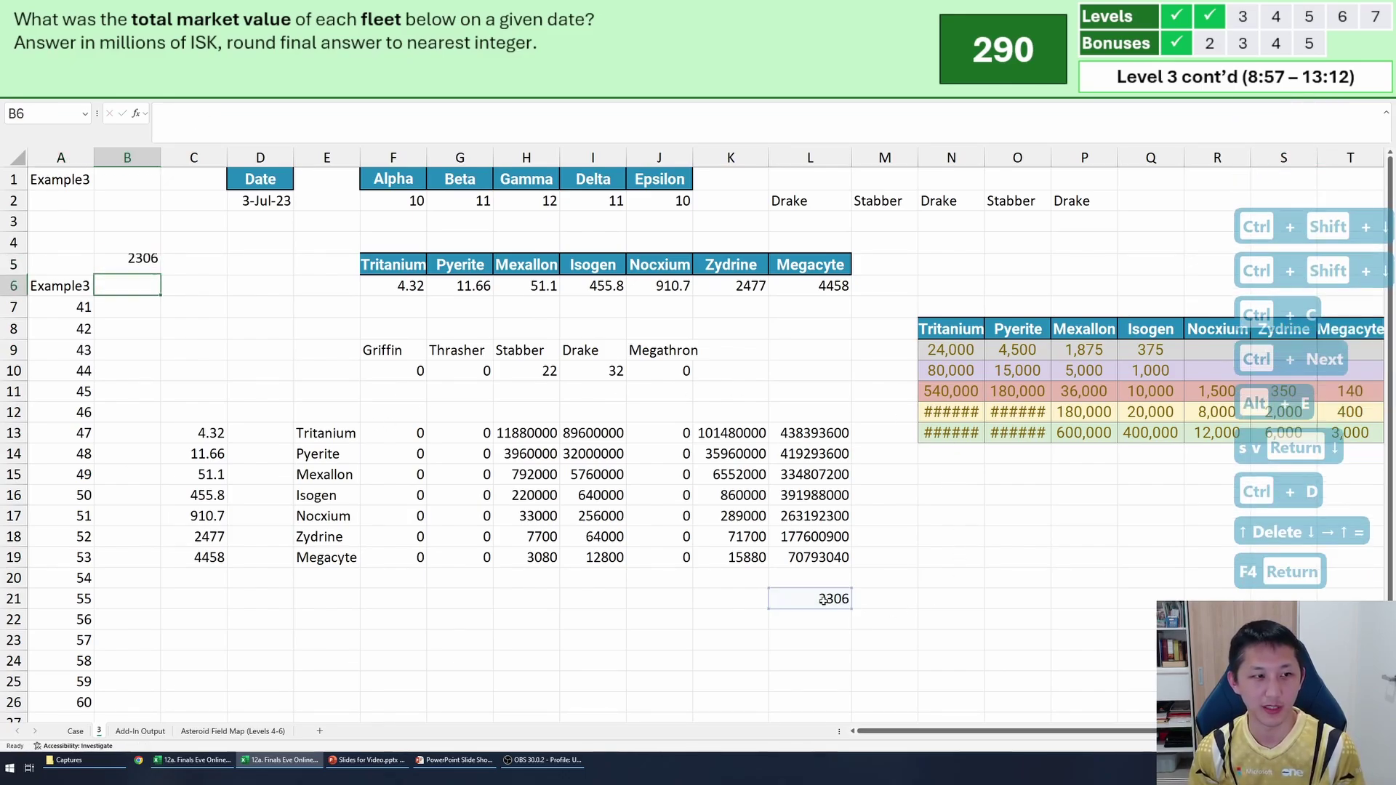
# Create a what-if data table over A5:B26 with A1 as the column input cell and recalculate it.
pyautogui.press('Up')
pyautogui.press('Left')
pyautogui.hotkey('ctrl', 'shift', 'Down')
pyautogui.hotkey('ctrl', 'shift', 'Down')
pyautogui.hotkey('shift', 'Right')
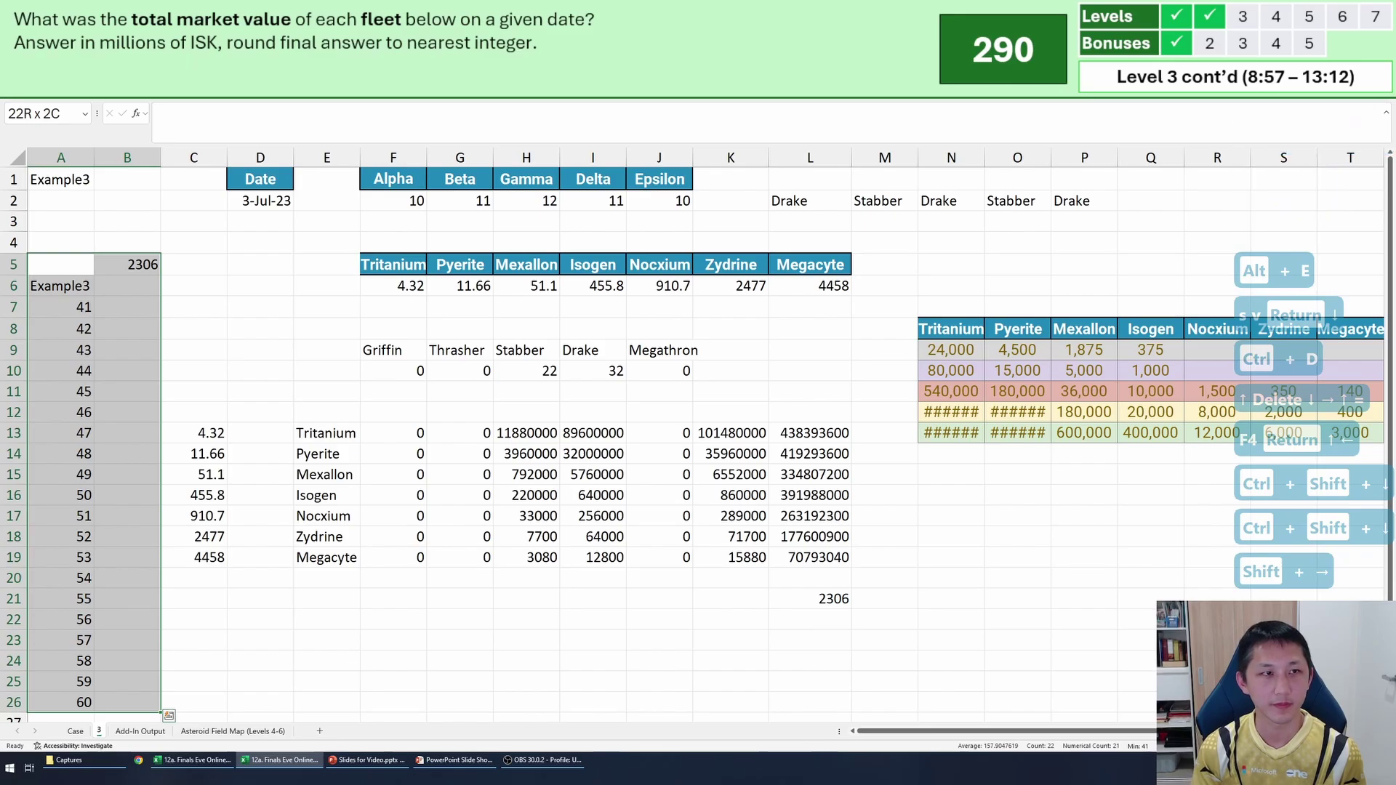
pyautogui.hotkey('alt', 'd')
pyautogui.press('t')
pyautogui.press('Tab')
pyautogui.write('a1')
pyautogui.press('Return')
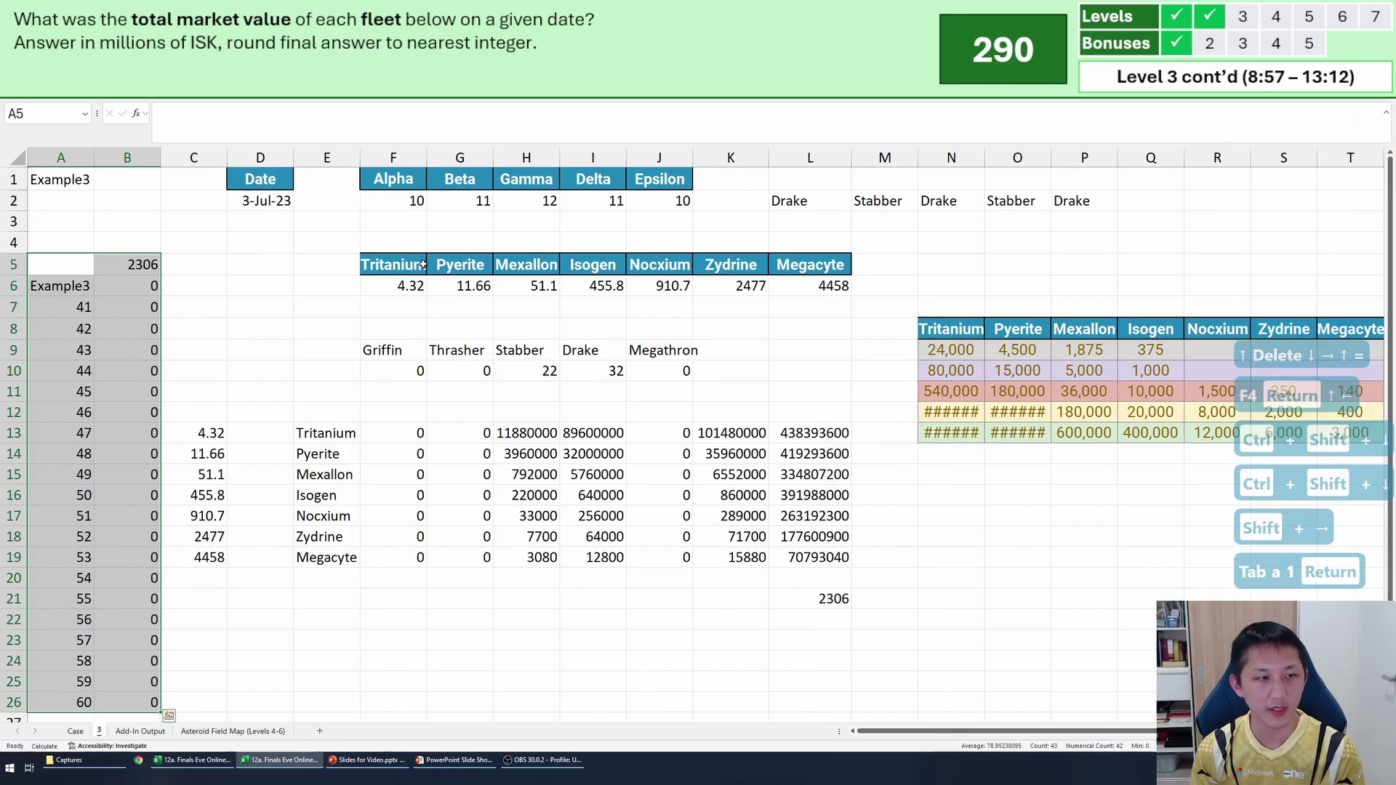
pyautogui.press('F9')
# Copy the data table results B7:B26 and paste them as values into the Level 3 answers from E143 on the Case sheet.
pyautogui.click(152, 311)
pyautogui.hotkey('ctrl', 'shift', 'Down')
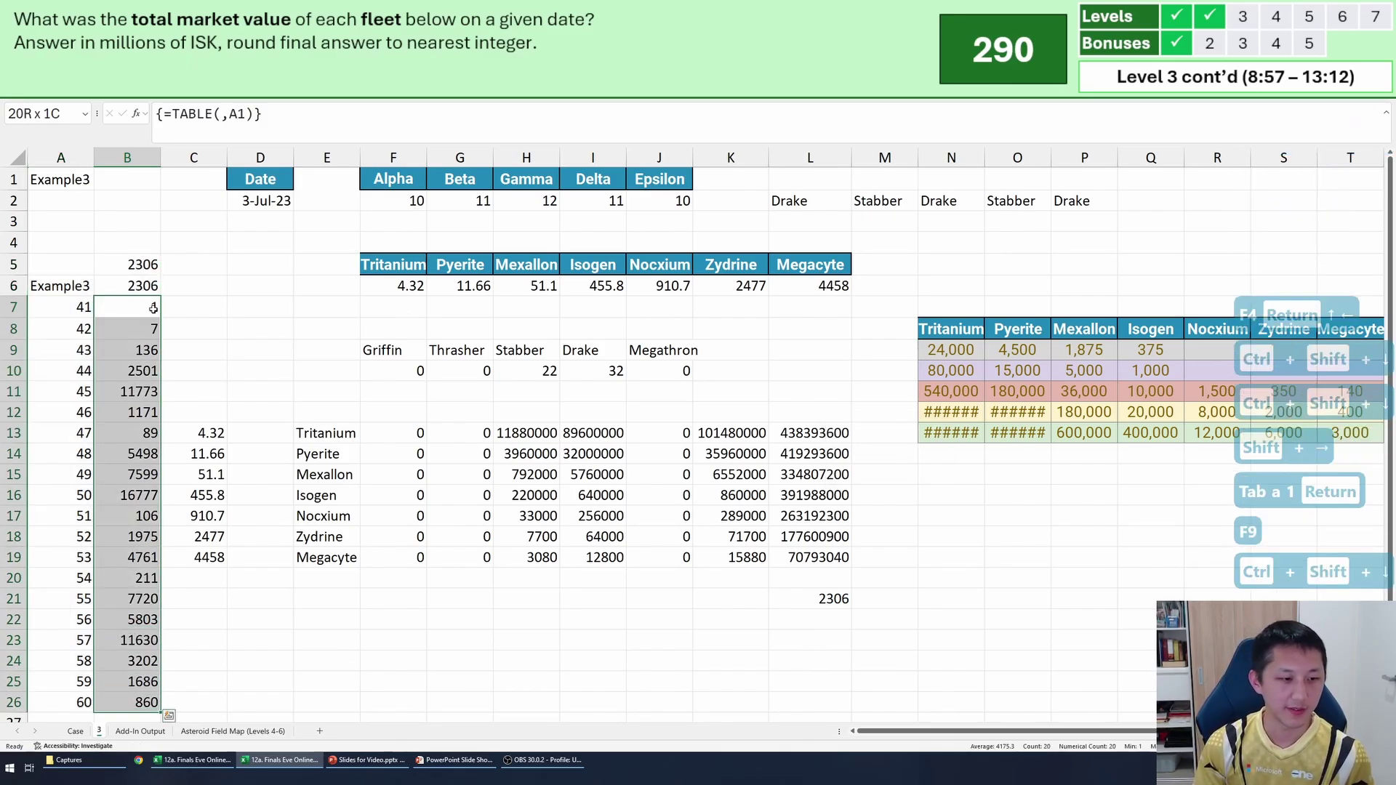
pyautogui.hotkey('ctrl', 'c')
pyautogui.hotkey('ctrl', 'pageup')
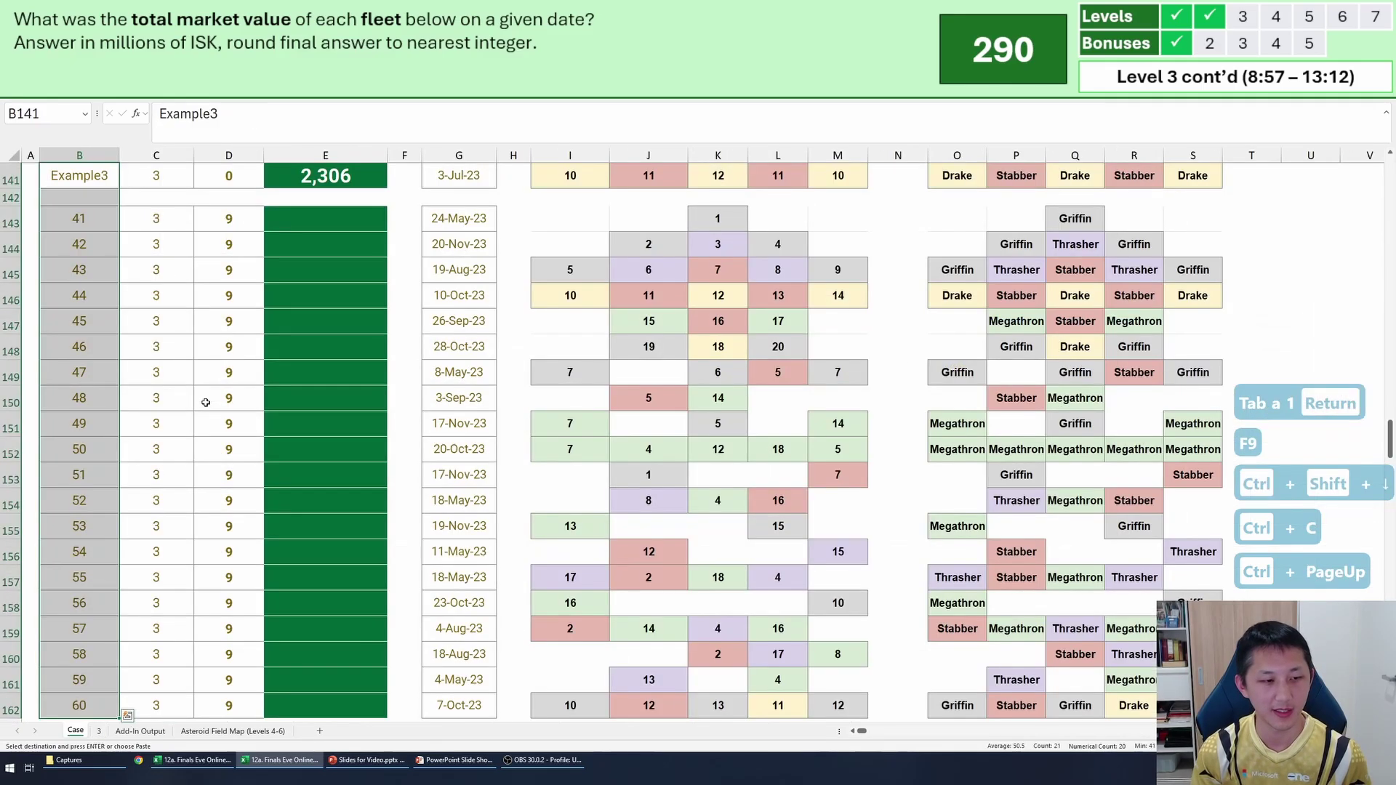
pyautogui.click(334, 218)
pyautogui.hotkey('ctrl', 'shift', 'v')
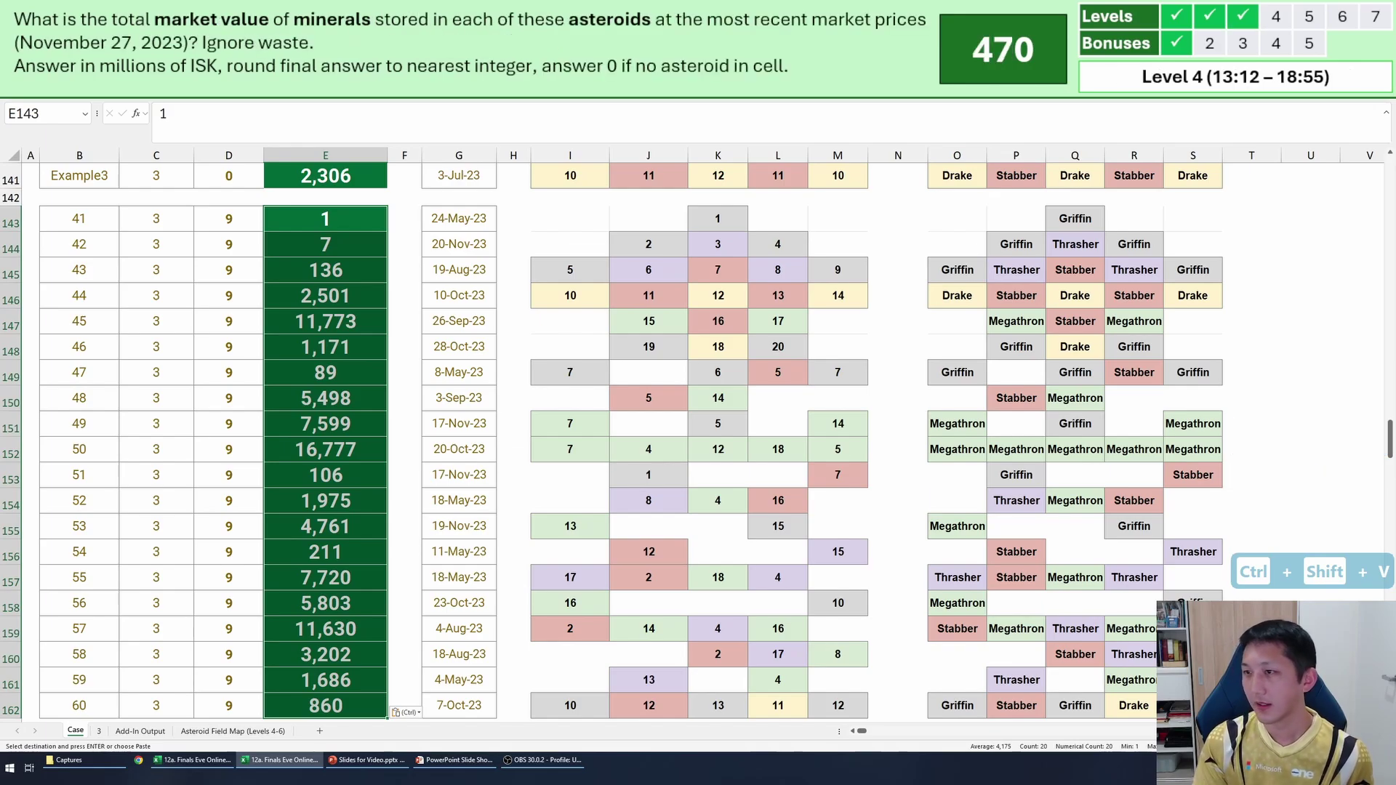
pyautogui.click(404, 346)
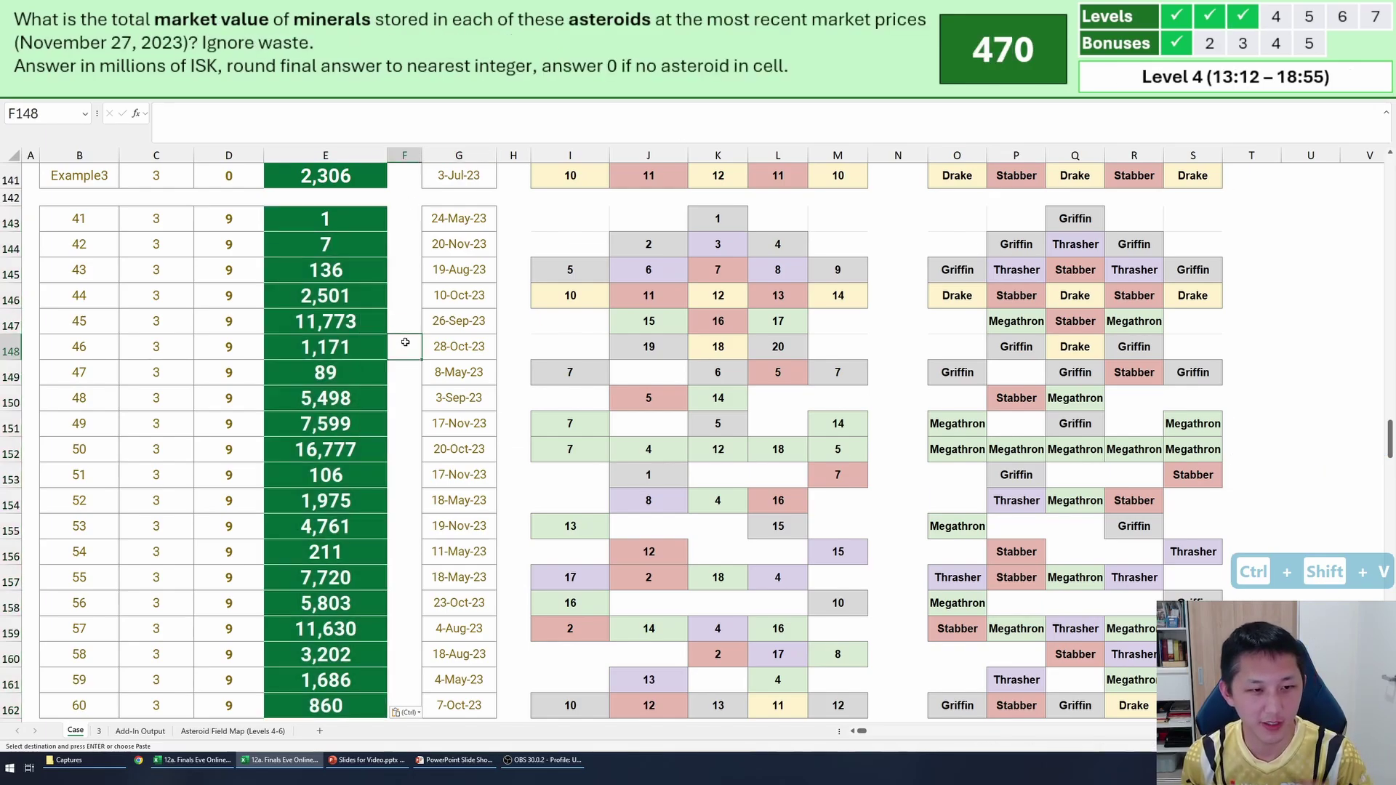
pyautogui.click(461, 315)
pyautogui.click(474, 441)
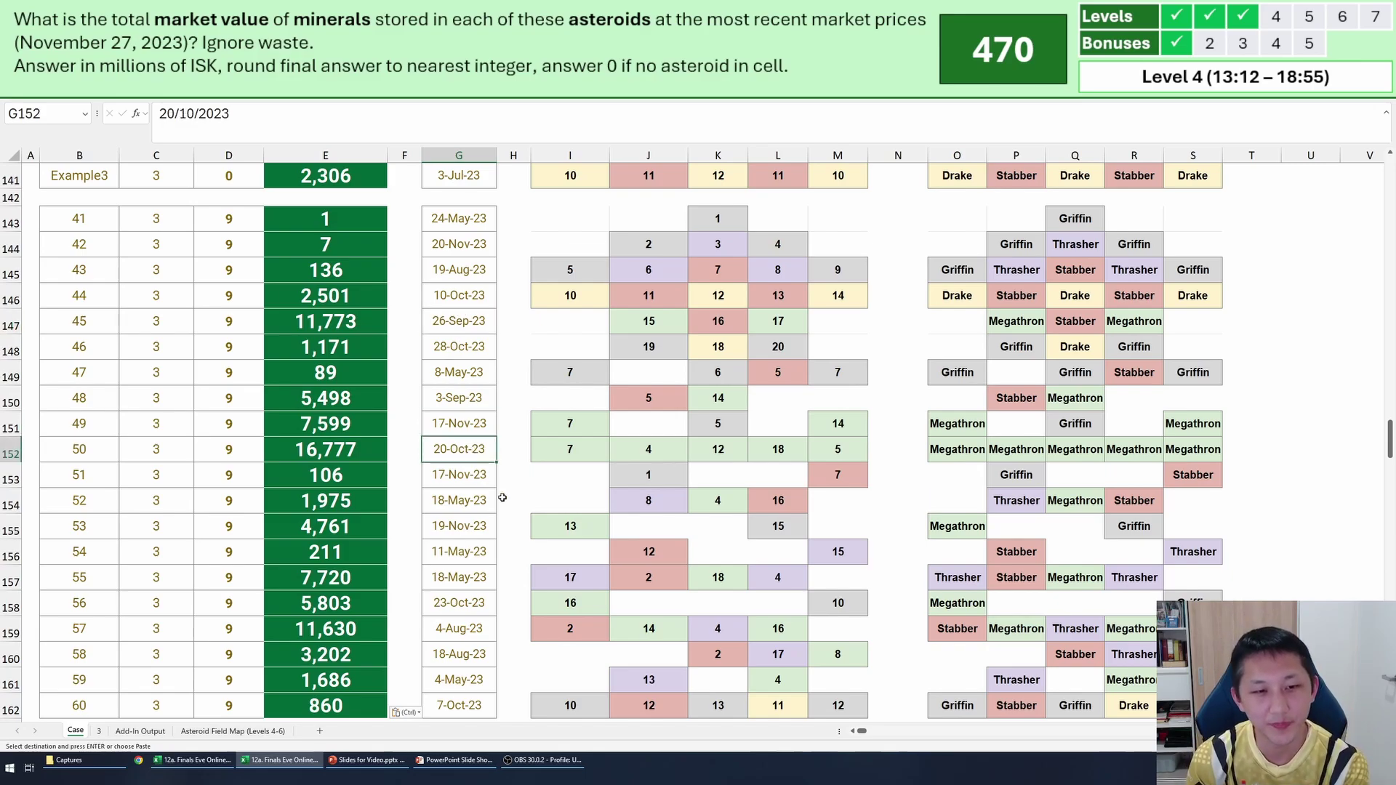
pyautogui.click(503, 499)
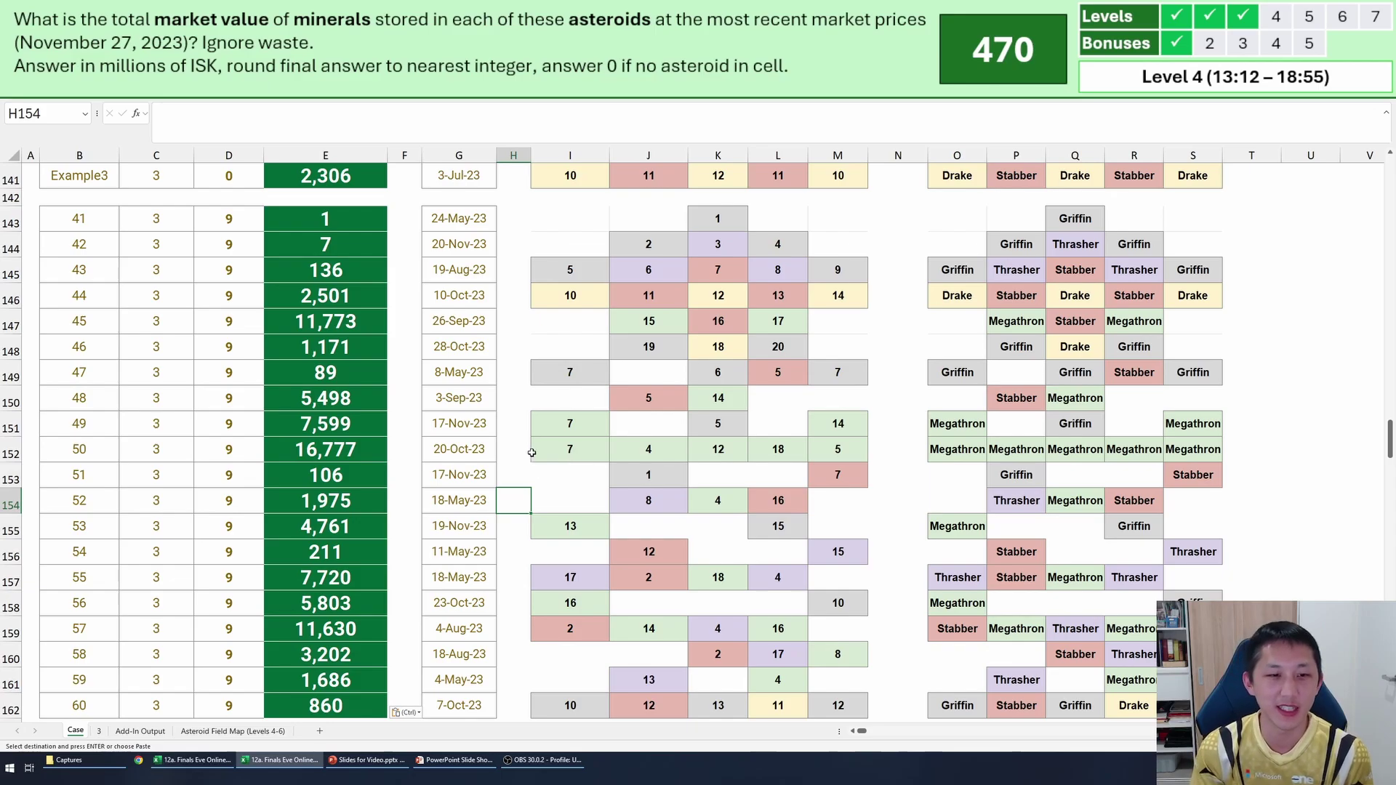
pyautogui.click(525, 422)
pyautogui.click(540, 471)
pyautogui.click(521, 473)
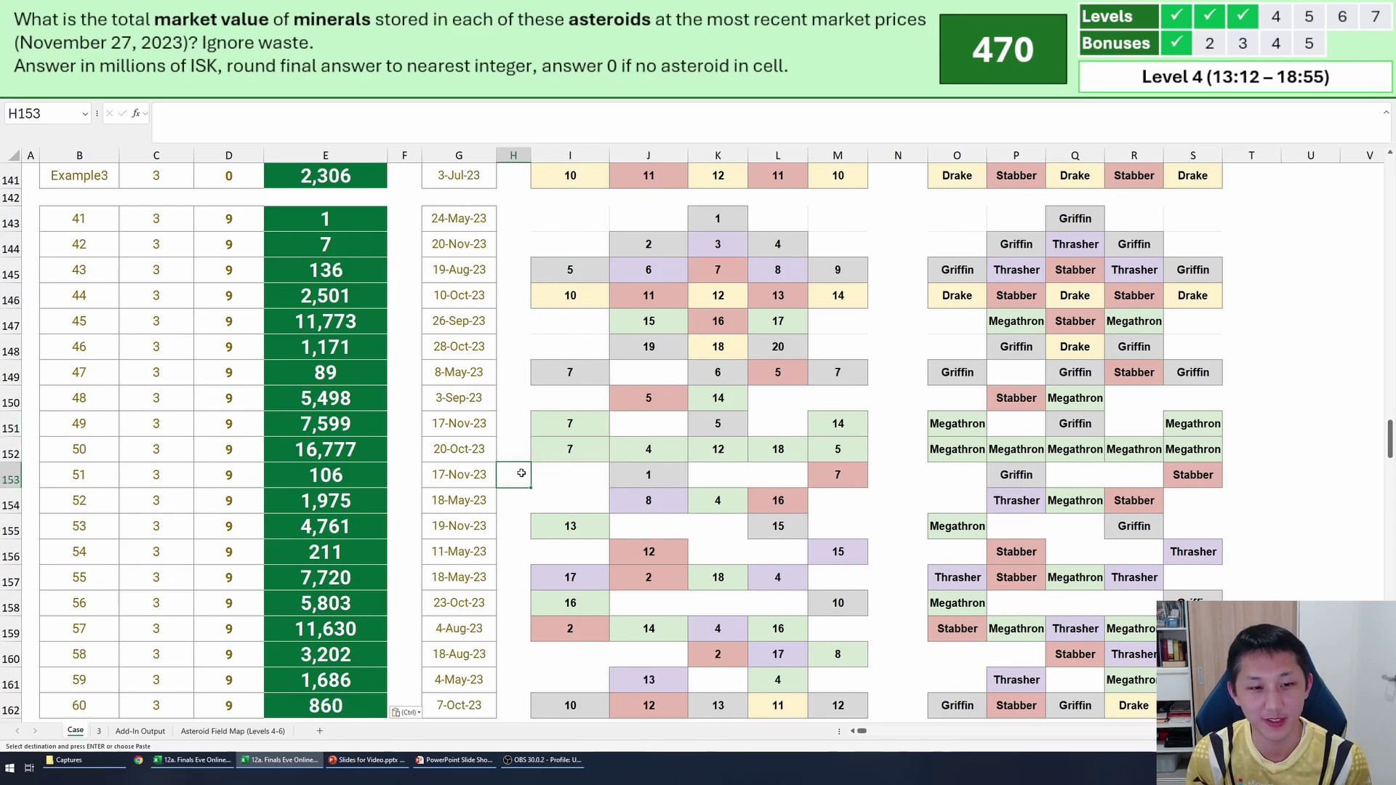
# Read the Level 4 instructions on the Case sheet and compare its difficulty label with those of Levels 2 and 3.
pyautogui.scroll(-7, 521, 474)
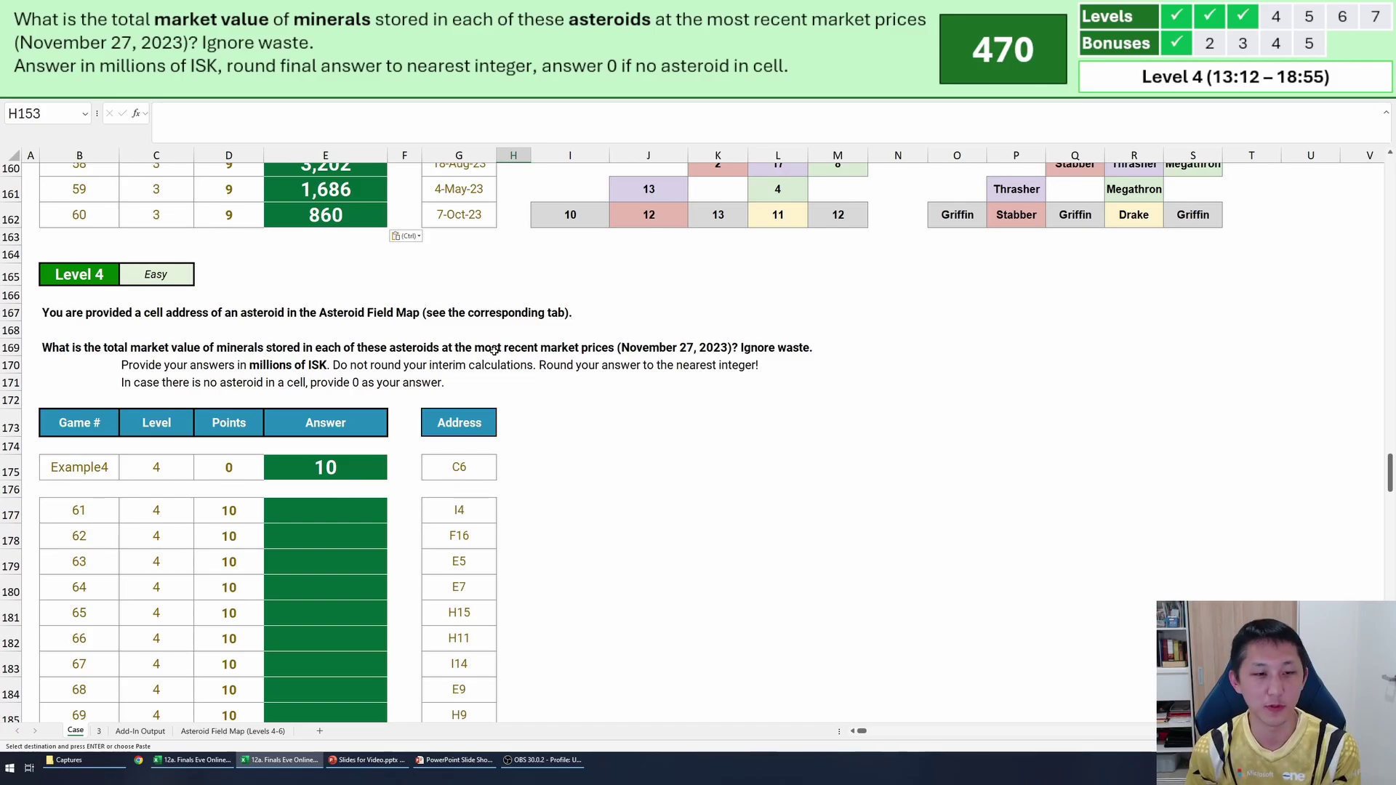
pyautogui.scroll(-2, 494, 352)
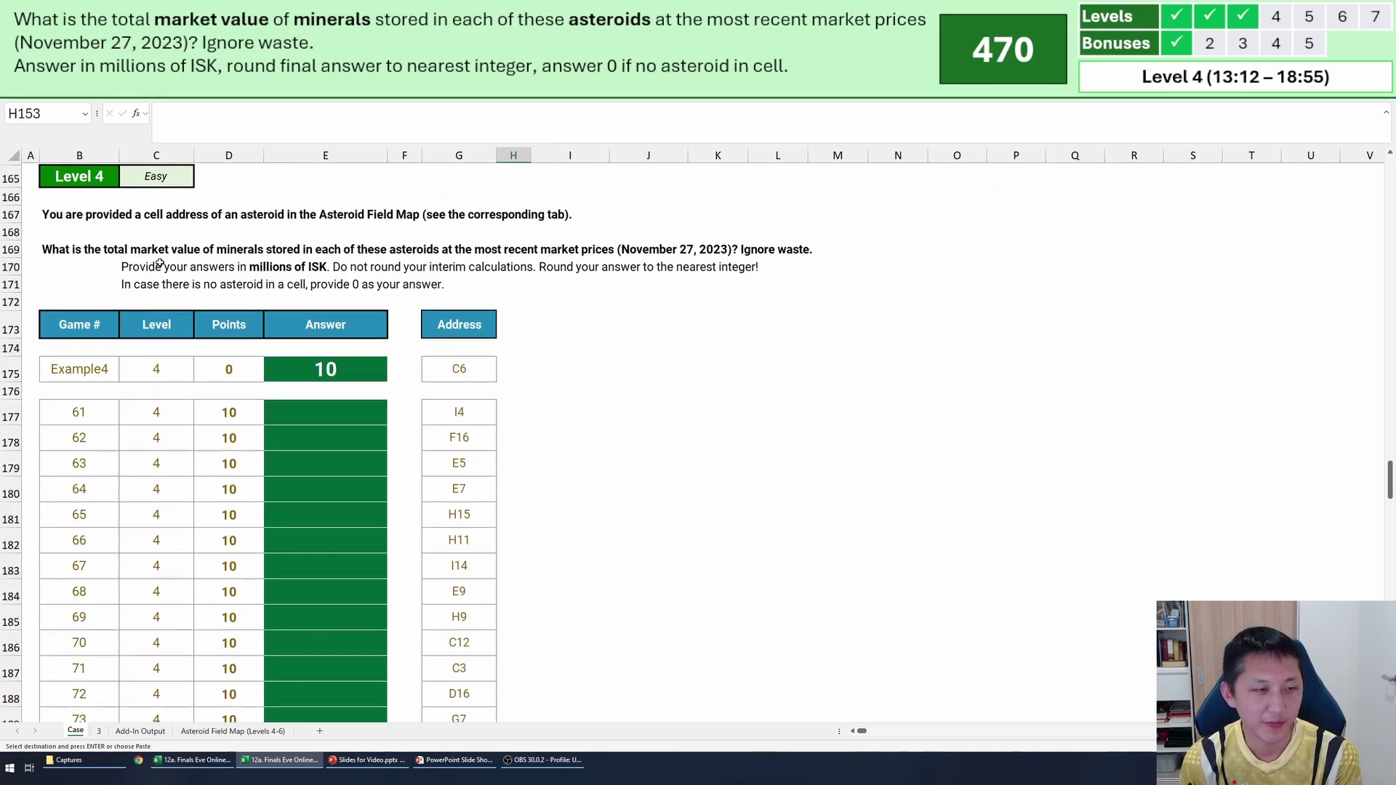
pyautogui.scroll(2, 160, 264)
pyautogui.click(165, 331)
pyautogui.hotkey('shift', 'space')
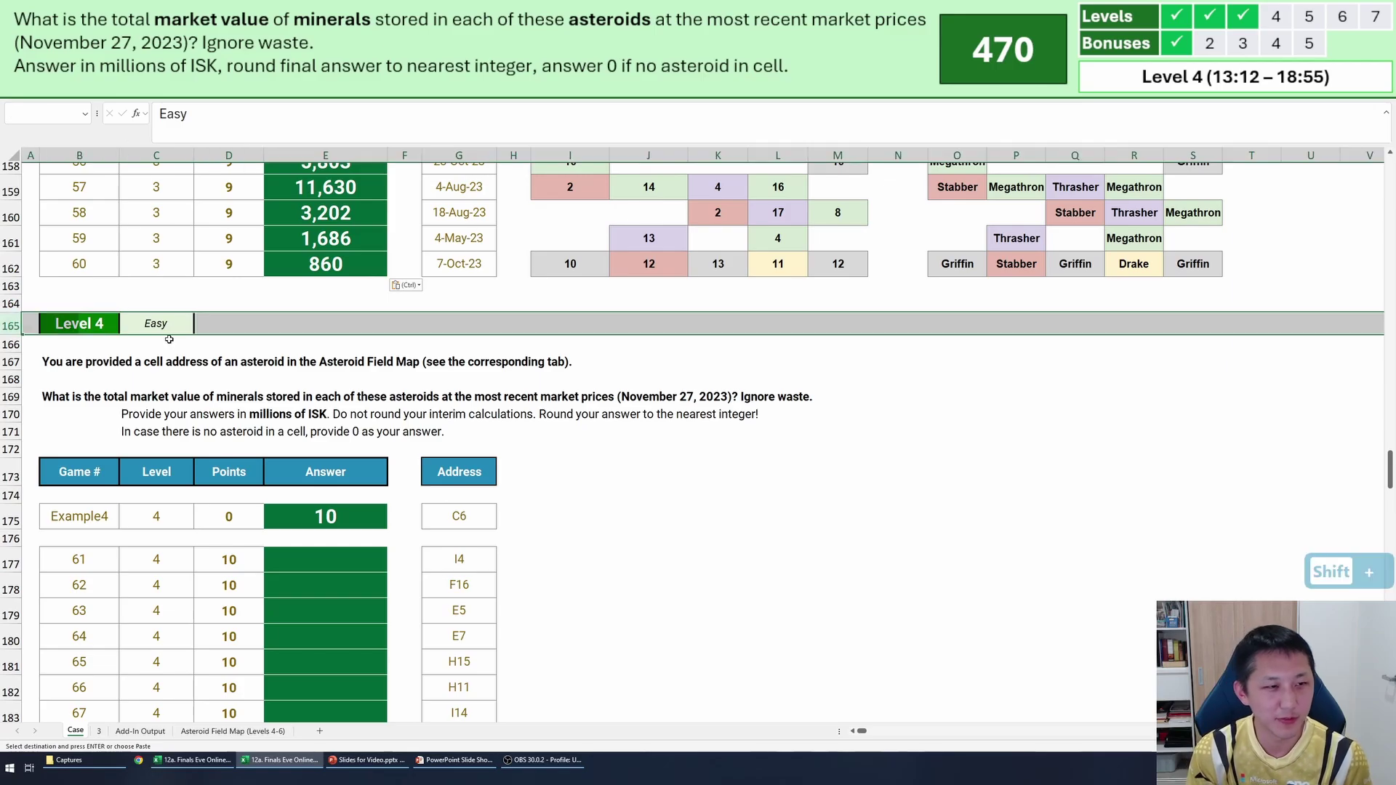
pyautogui.scroll(2, 169, 376)
pyautogui.click(156, 469)
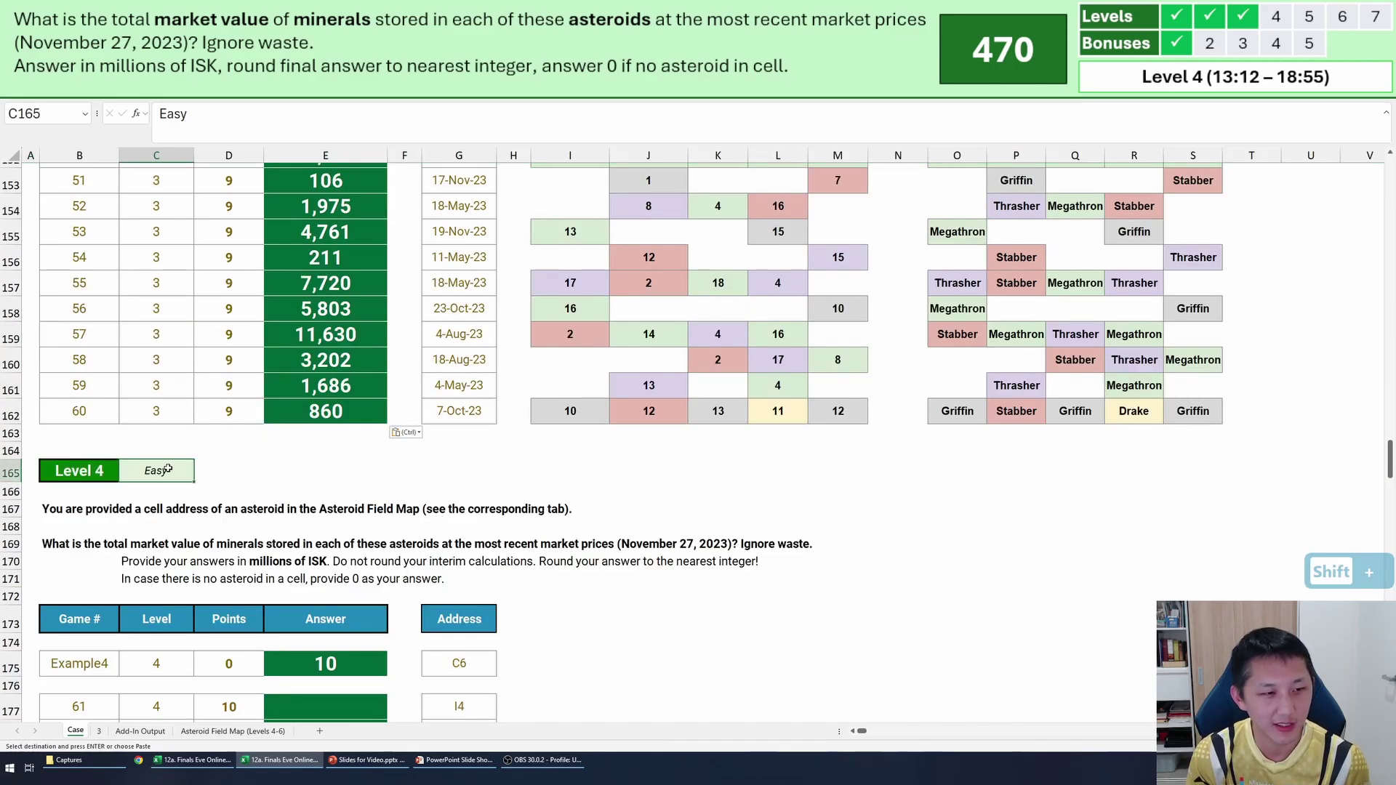
pyautogui.hotkey('shift', 'Right')
pyautogui.hotkey('shift', 'Left')
pyautogui.hotkey('shift', 'Left')
pyautogui.scroll(20, 144, 462)
pyautogui.scroll(-12, 165, 406)
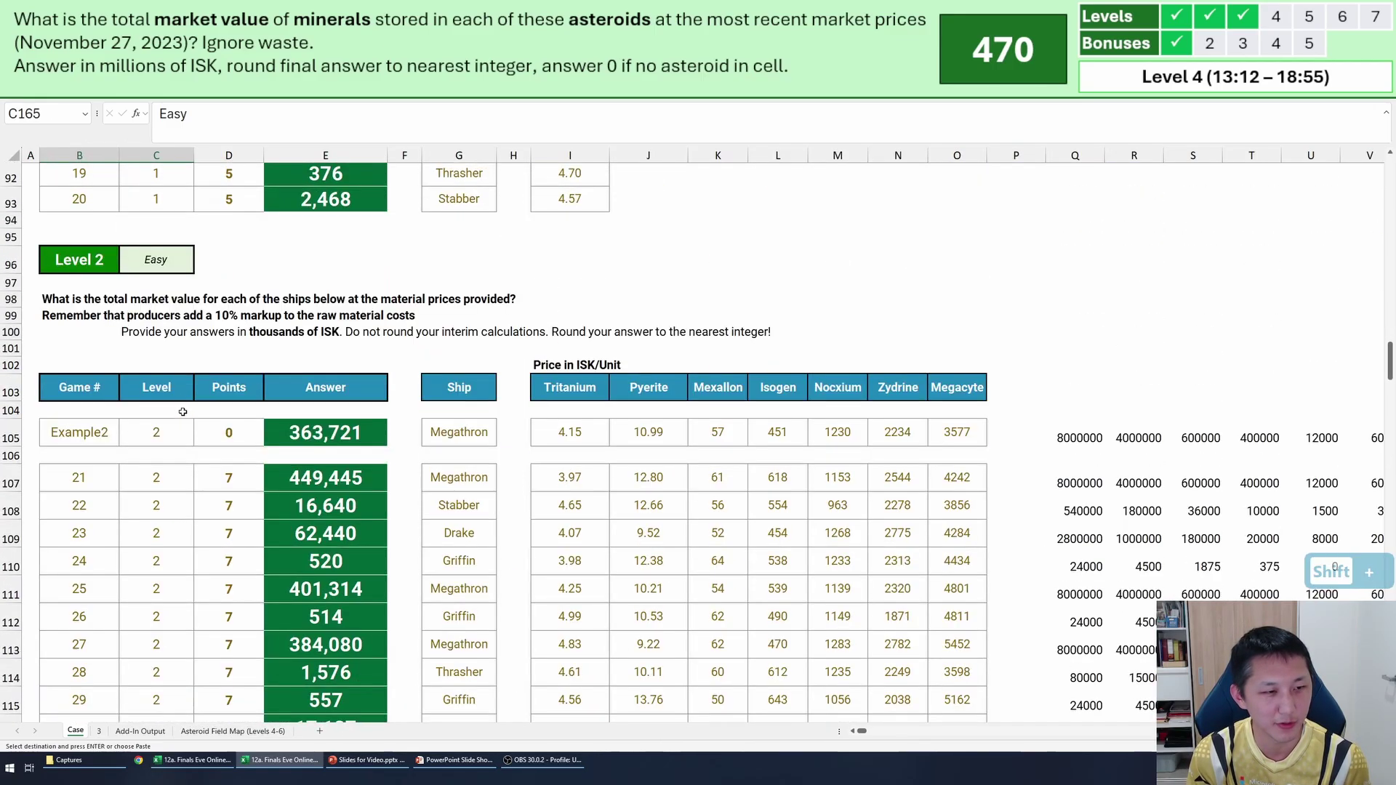
pyautogui.moveTo(160, 437); pyautogui.dragTo(80, 436)
pyautogui.hotkey('ctrl', 'c')
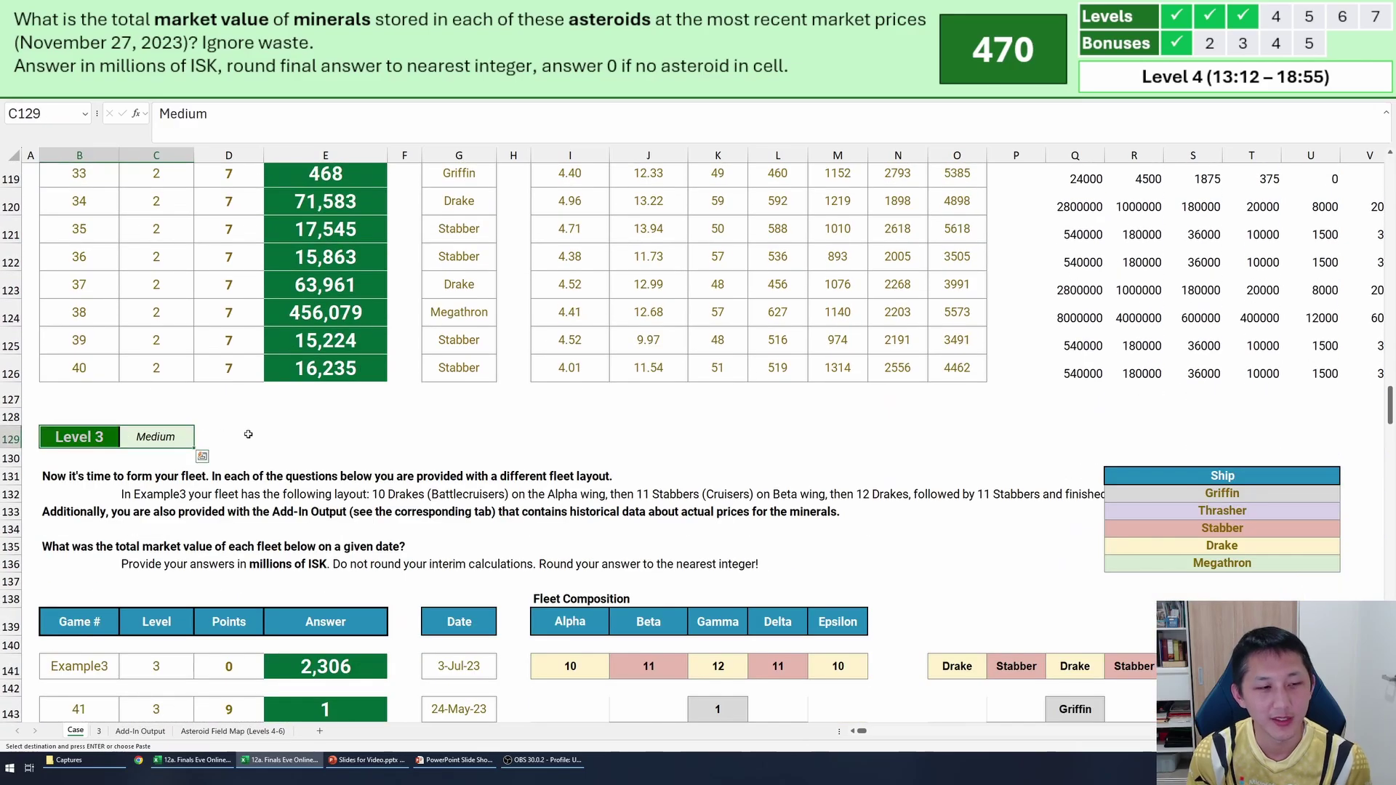
pyautogui.scroll(-12, 251, 420)
pyautogui.scroll(-8, 281, 390)
pyautogui.scroll(4, 274, 390)
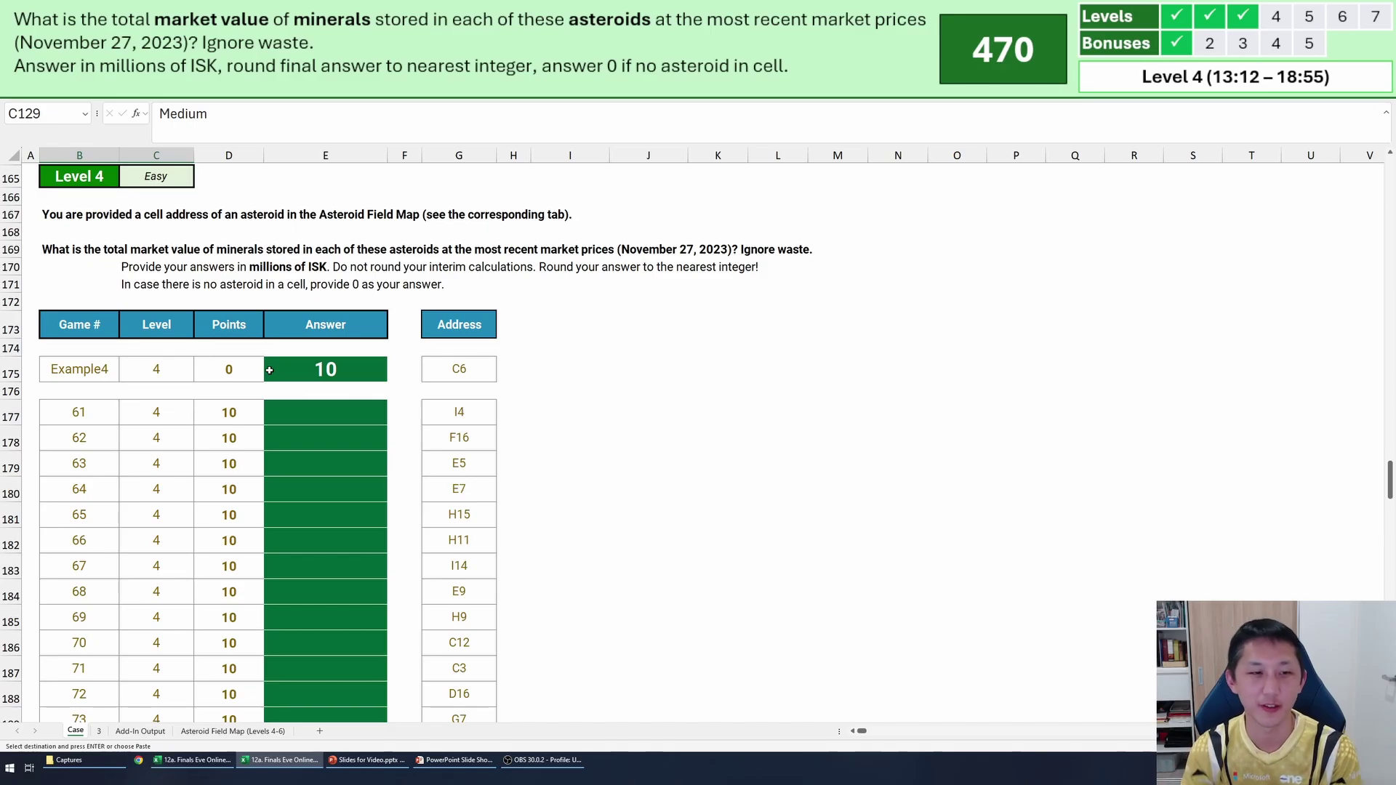
pyautogui.click(267, 320)
pyautogui.click(639, 301)
pyautogui.click(626, 347)
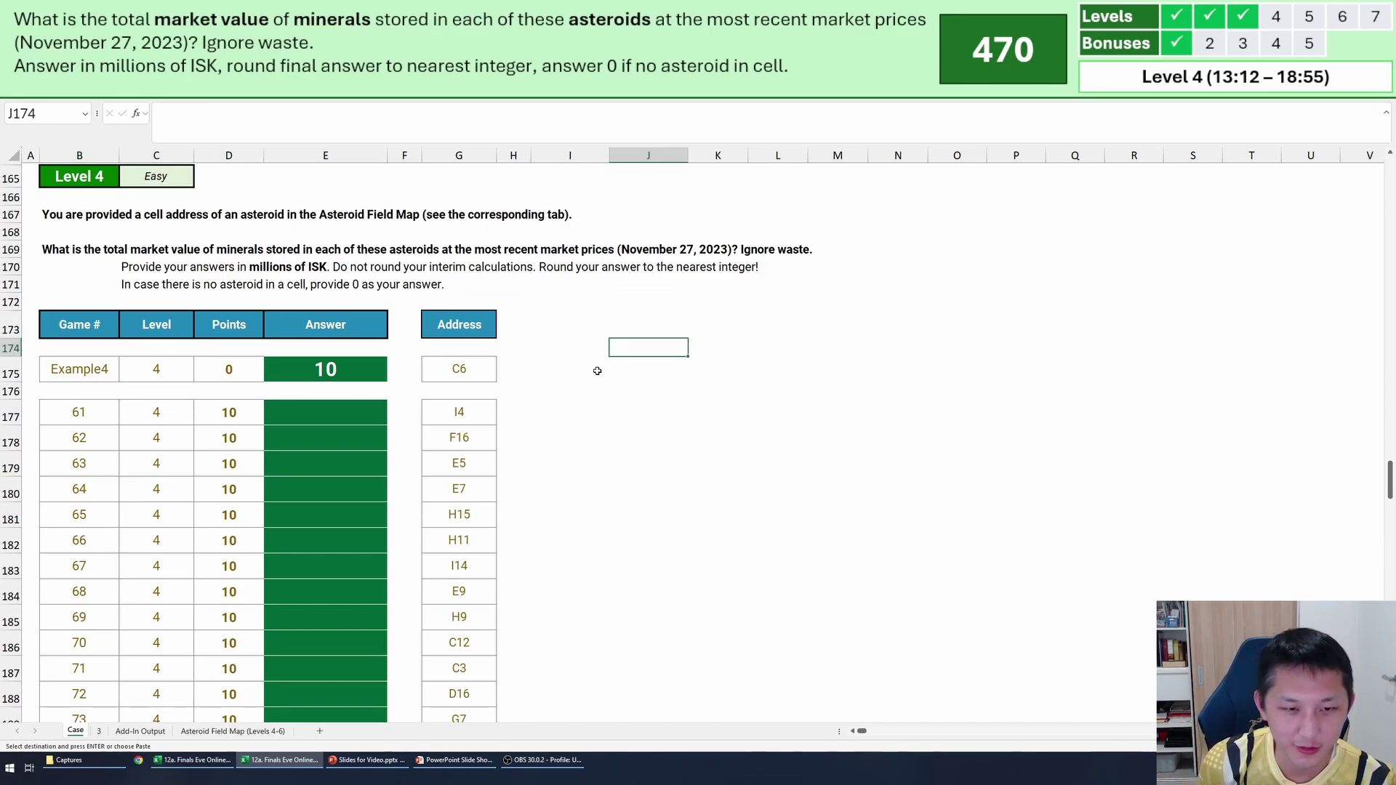
pyautogui.click(596, 359)
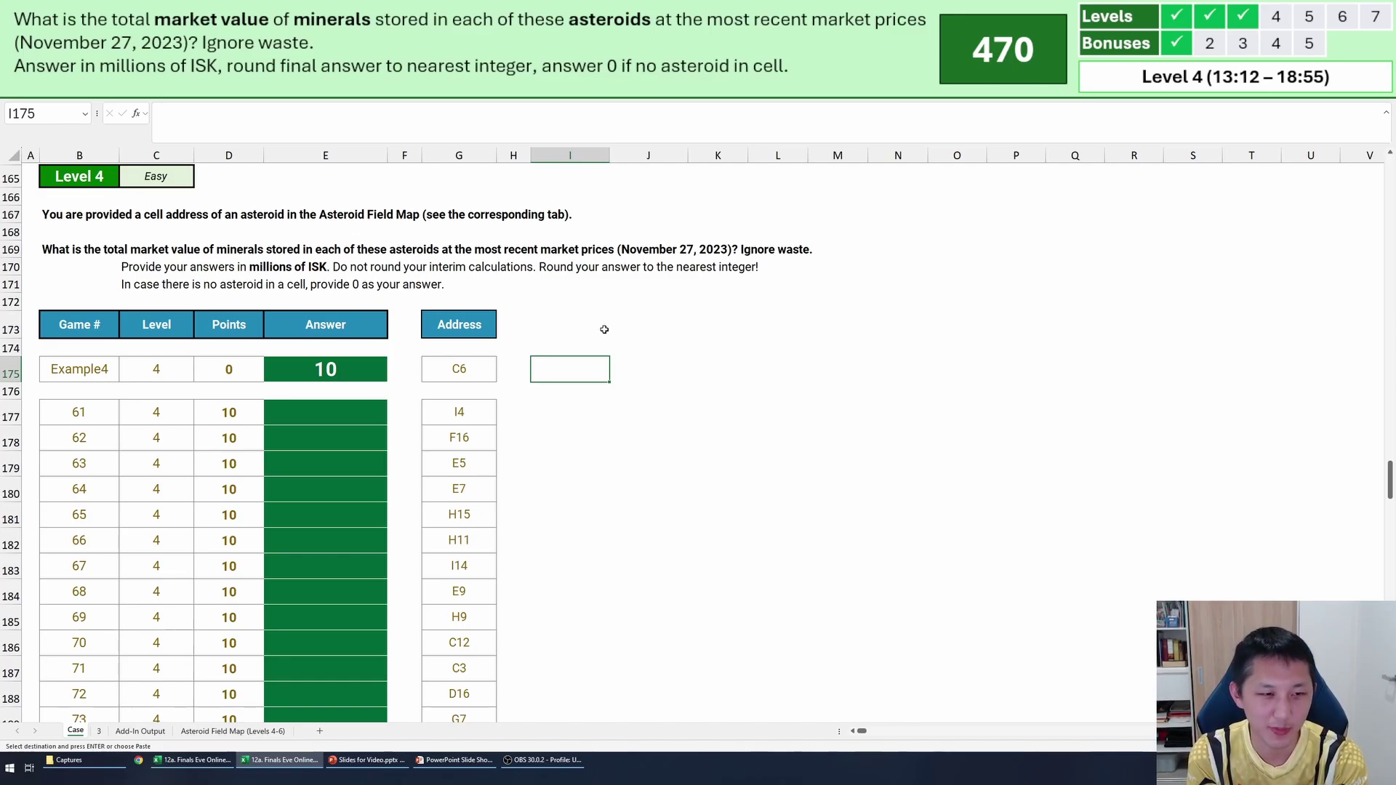
# Examine the Asteroid Field Map, including the area around the example asteroid, and compare it with the Level 4 question on the Case sheet.
pyautogui.click(233, 731)
pyautogui.moveTo(86, 235); pyautogui.dragTo(135, 246)
pyautogui.hotkey('ctrl', 'c')
pyautogui.click(75, 731)
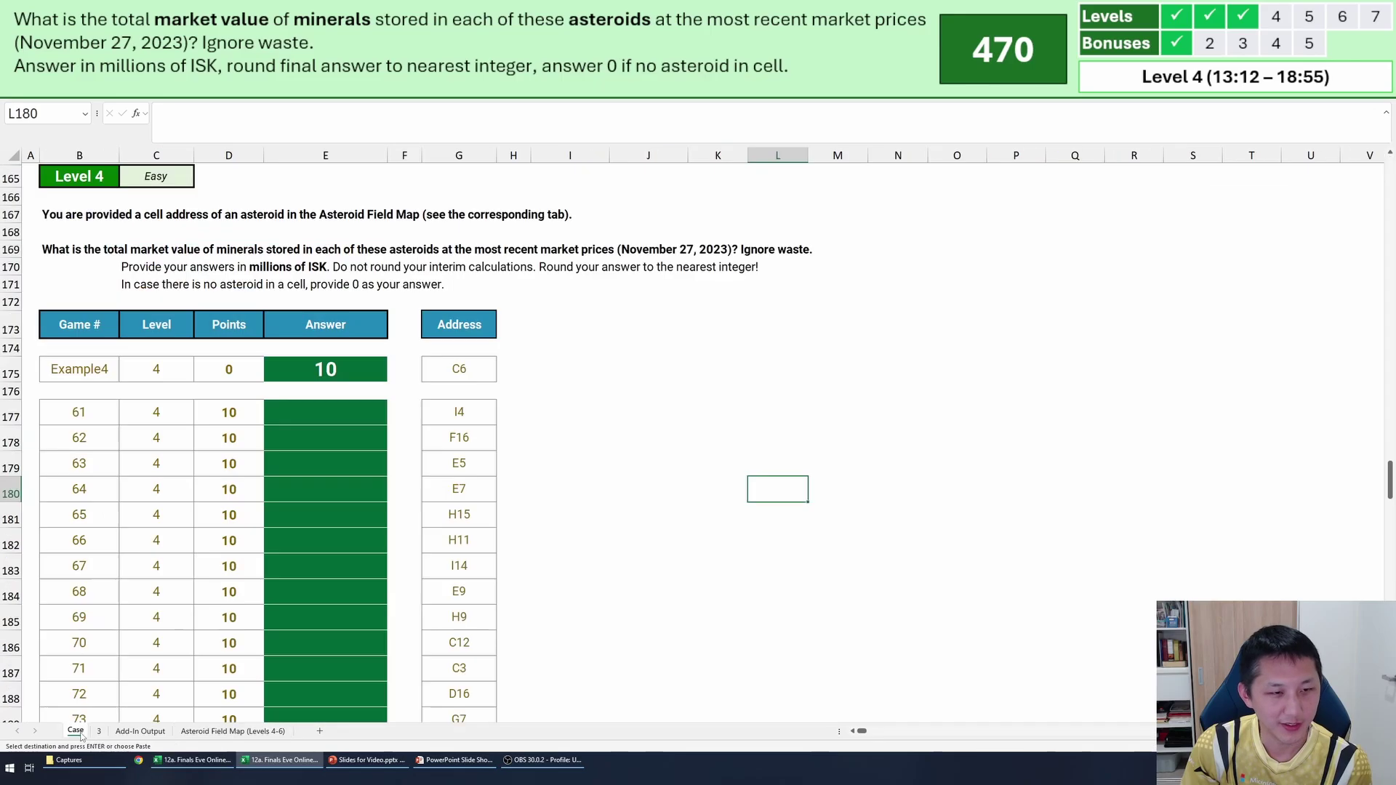
pyautogui.moveTo(217, 232); pyautogui.dragTo(727, 287)
pyautogui.click(670, 279)
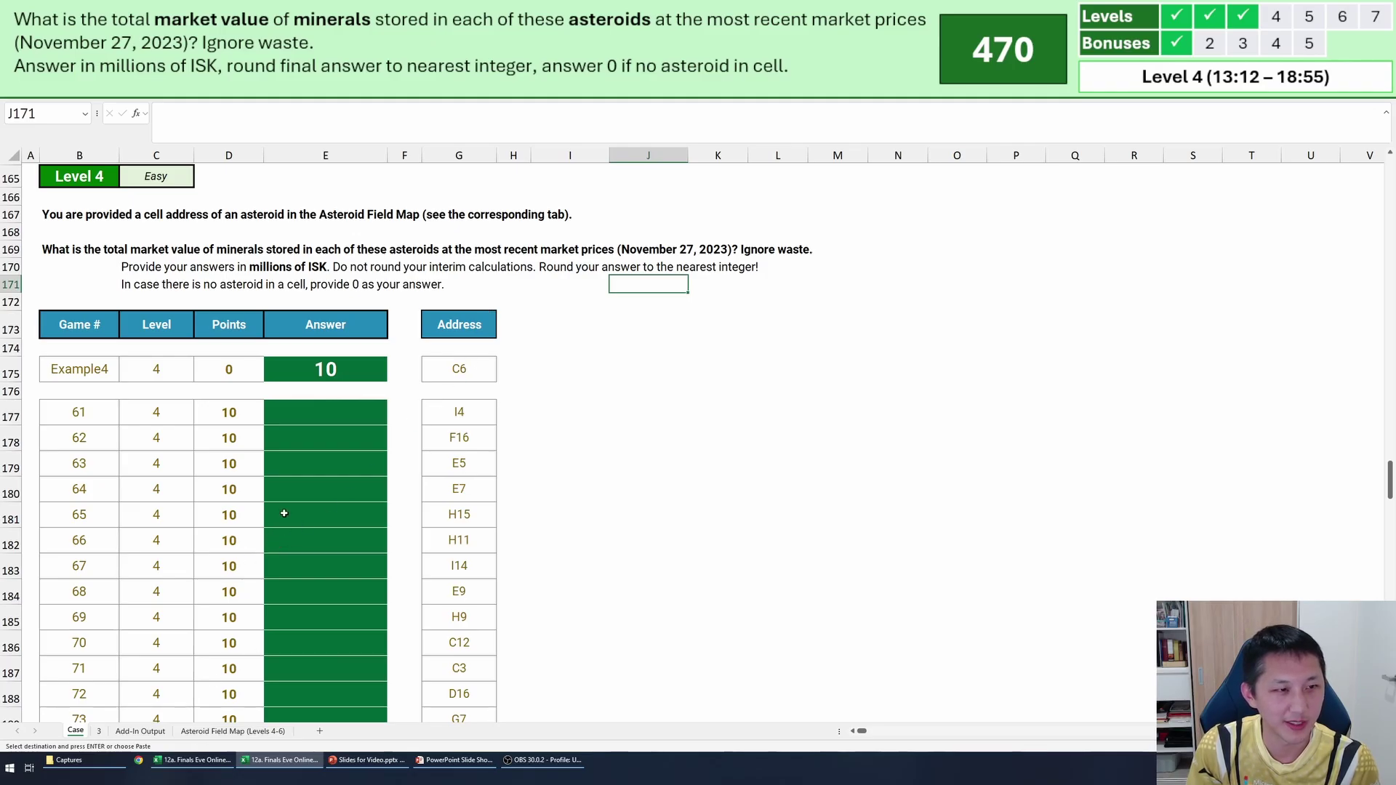
# Read the ore mineral table and mining instructions on the Case sheet, and check the Level 4 address list and Example4 row.
pyautogui.scroll(20, 285, 514)
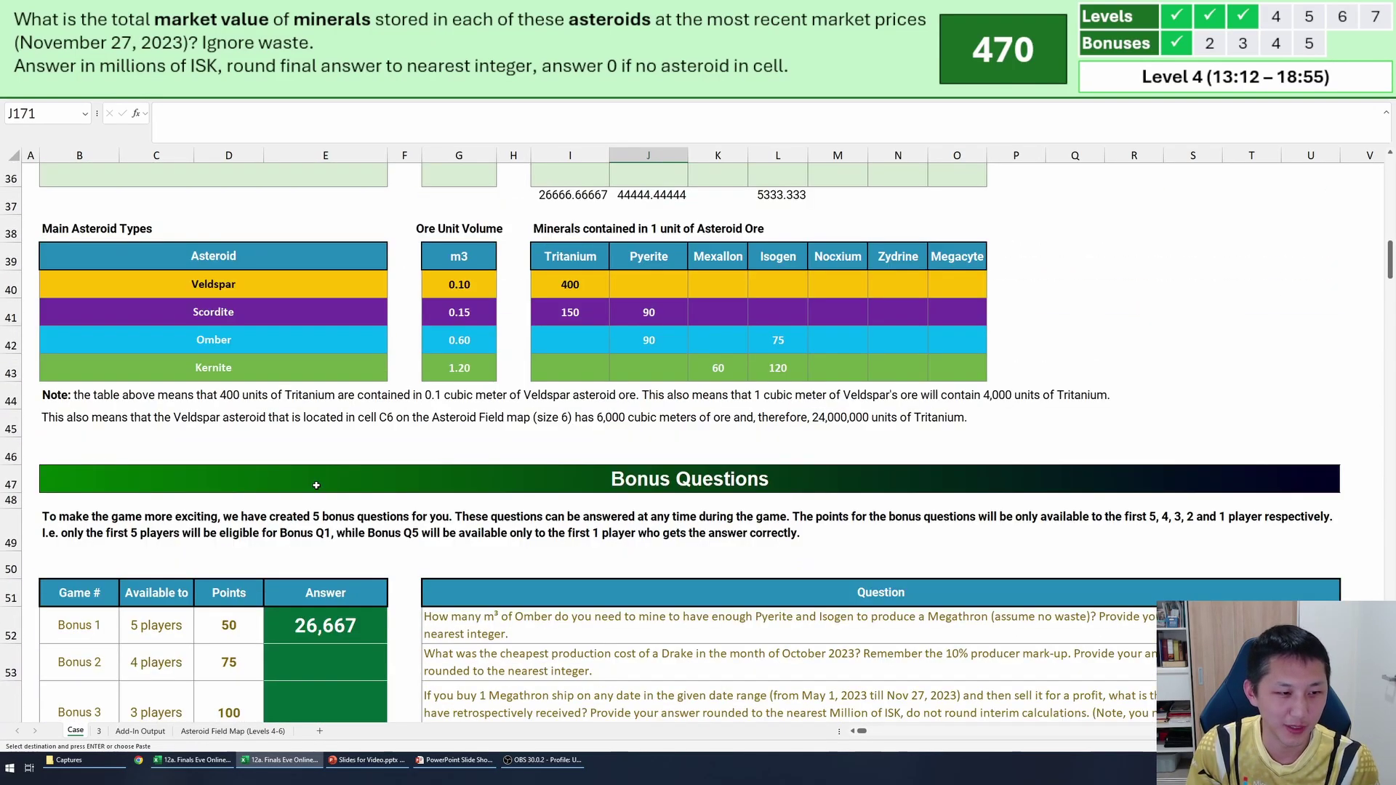
pyautogui.scroll(6, 316, 485)
pyautogui.click(335, 472)
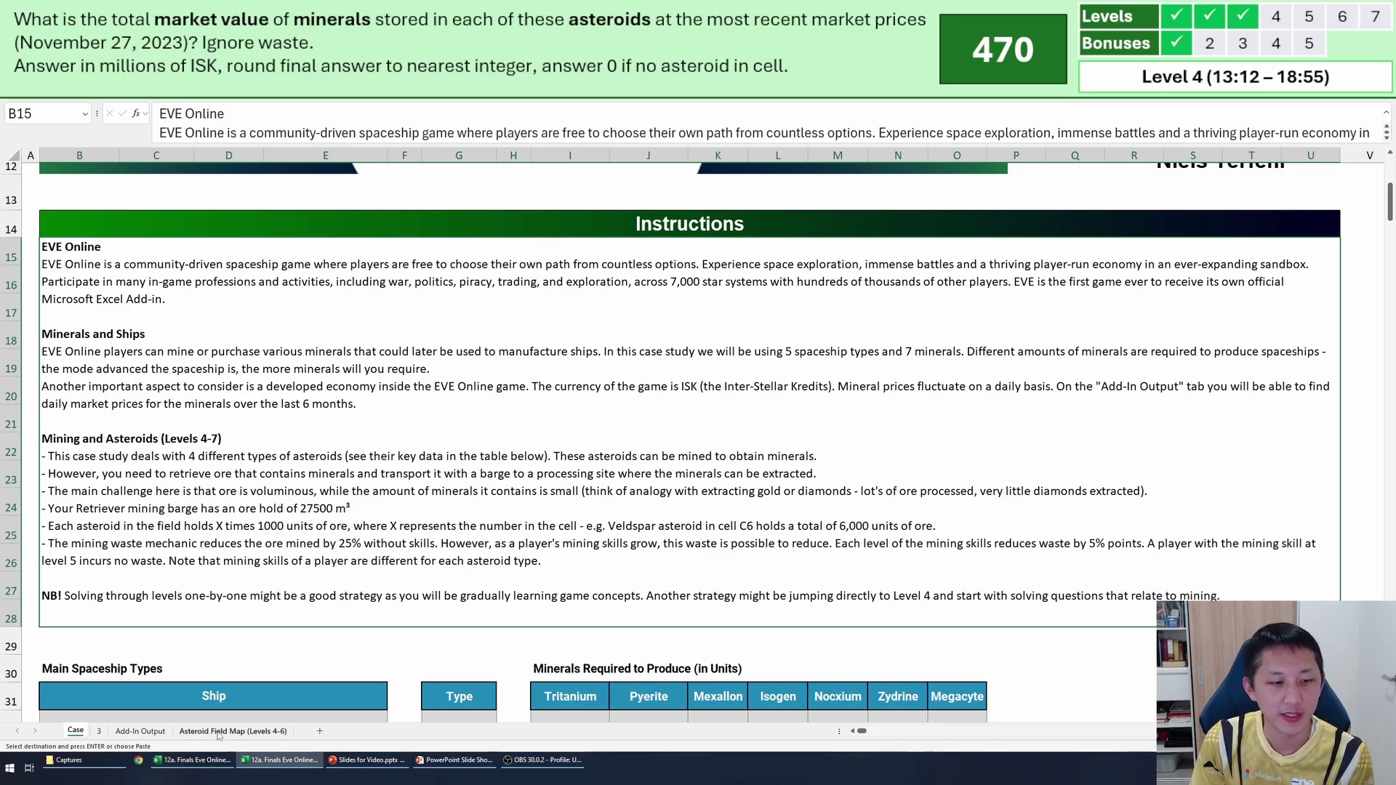
pyautogui.scroll(-20, 210, 592)
pyautogui.scroll(-15, 210, 592)
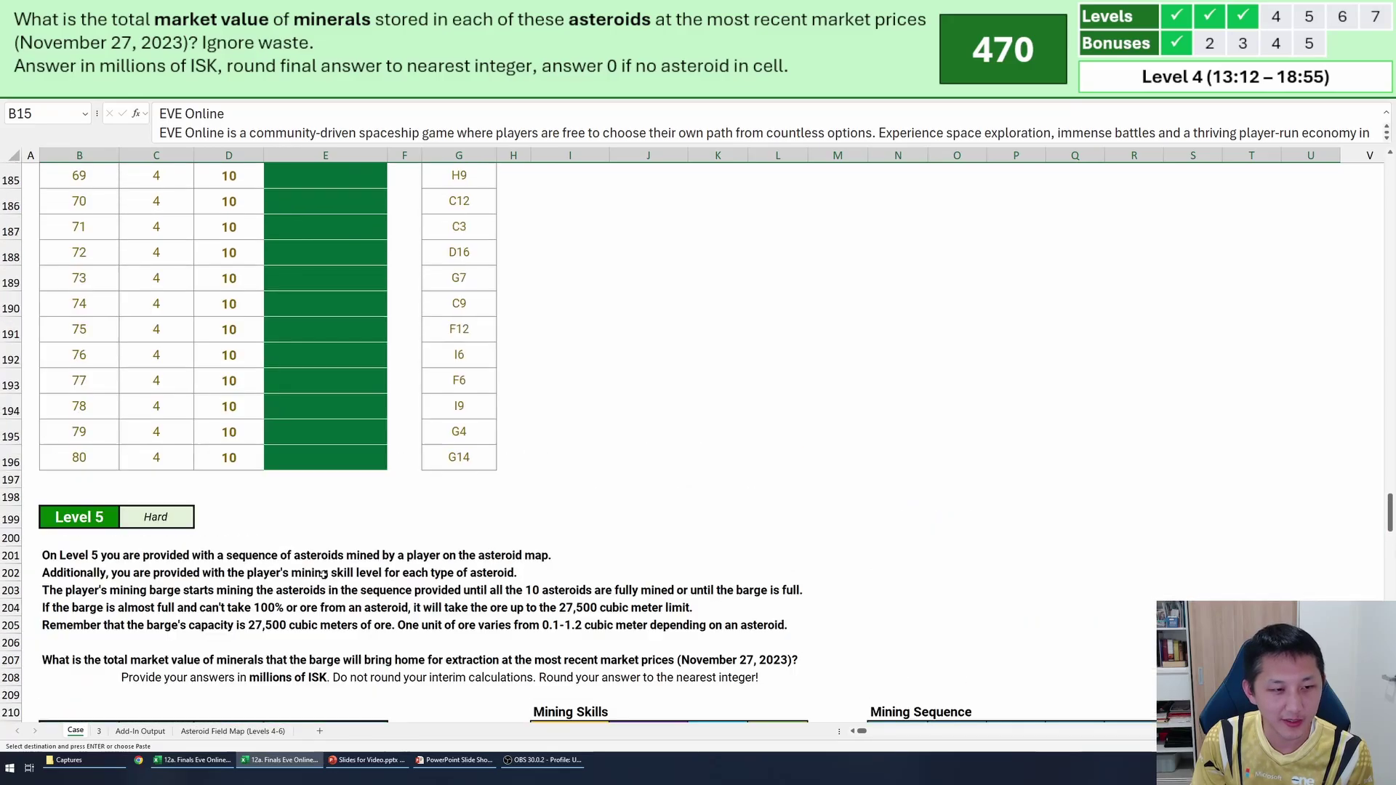
pyautogui.click(578, 322)
pyautogui.scroll(2, 582, 346)
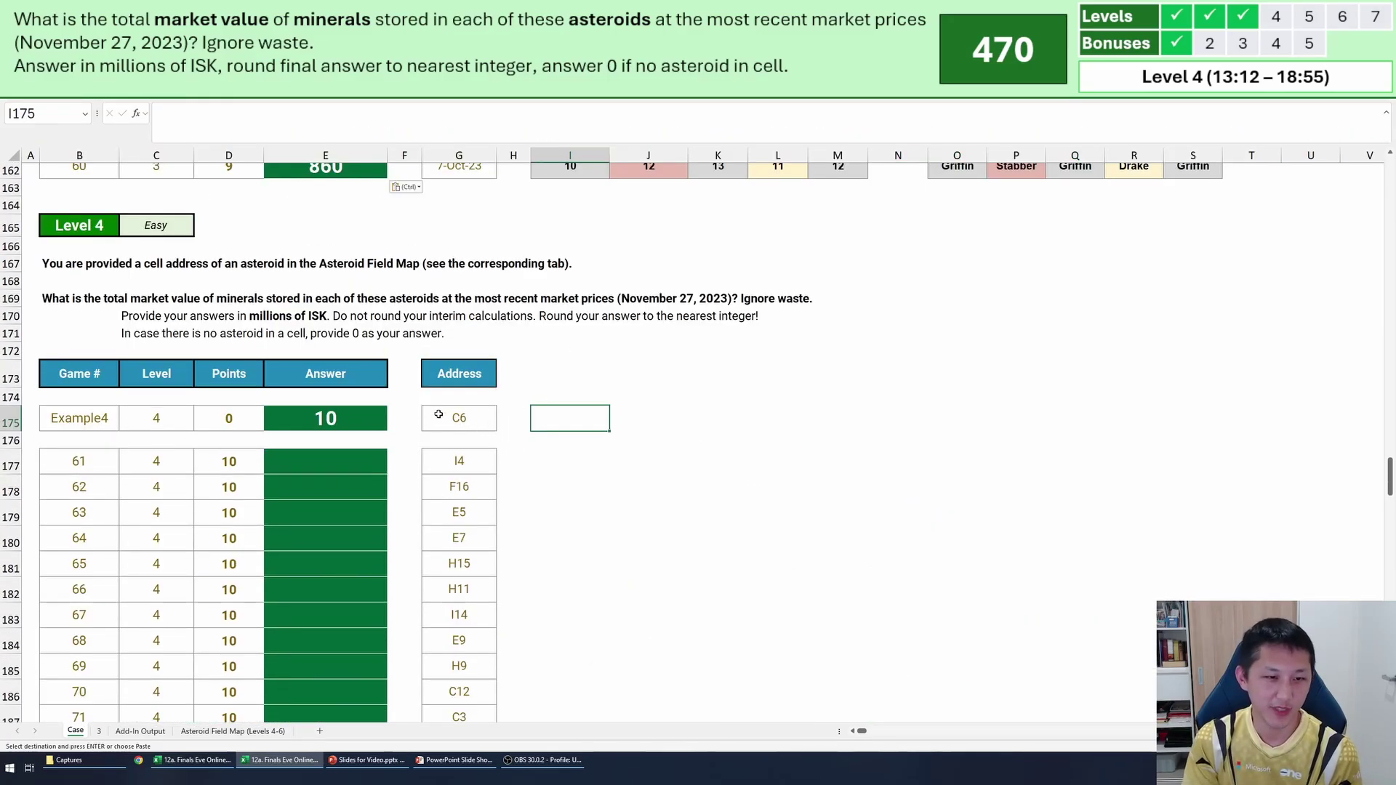
pyautogui.click(460, 419)
pyautogui.click(574, 419)
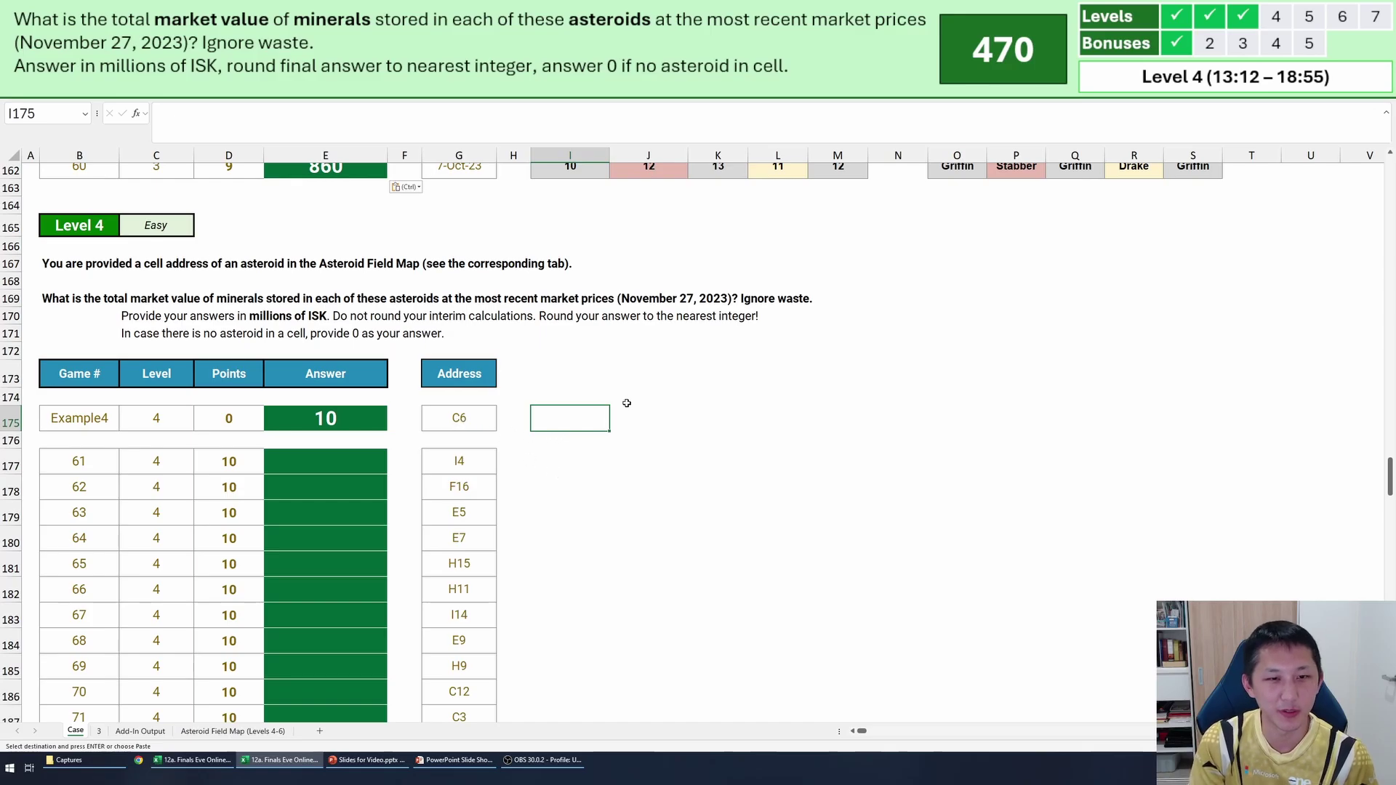
pyautogui.click(325, 315)
pyautogui.click(647, 373)
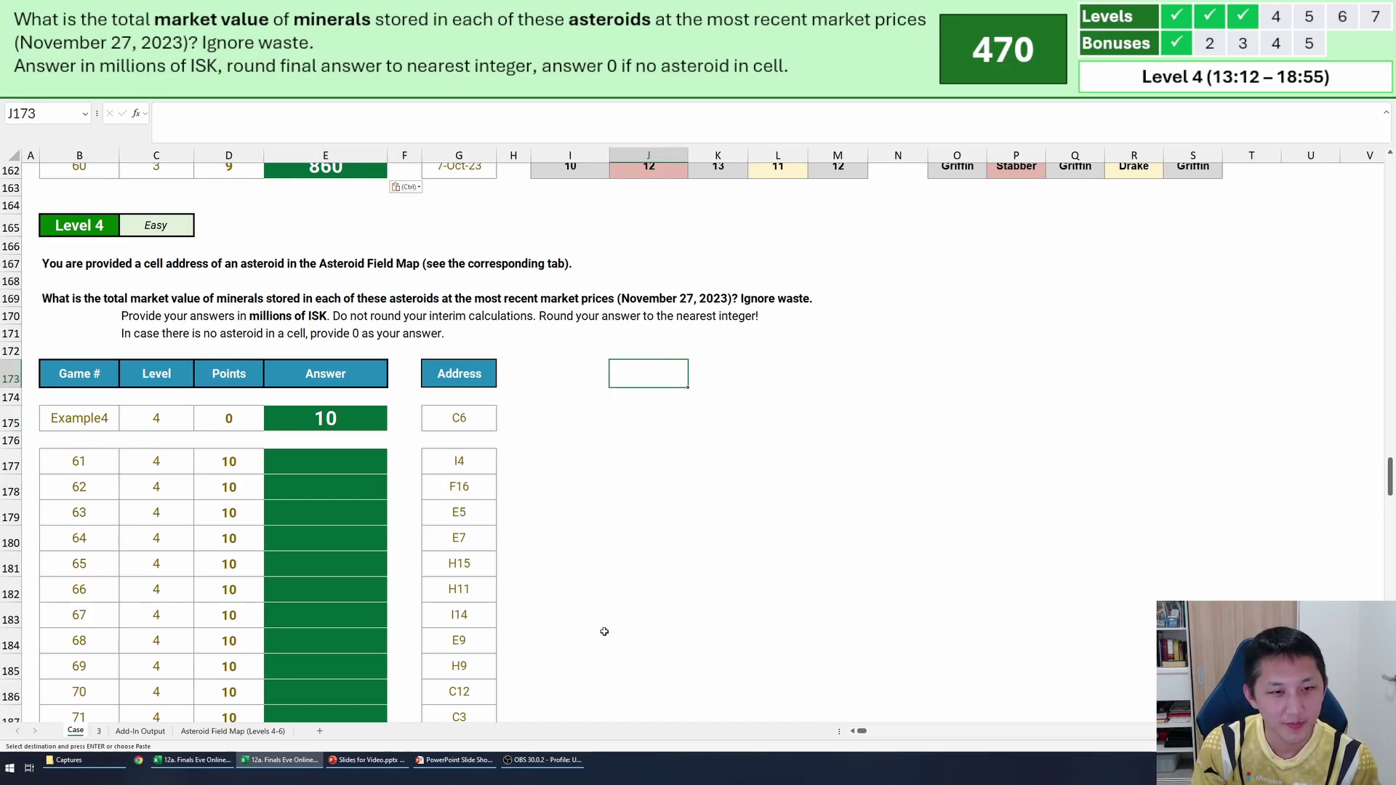
# Add a new worksheet after the Case sheet and name it 4.
pyautogui.click(319, 731)
pyautogui.doubleClick(107, 730)
pyautogui.write('4')
pyautogui.press('Return')
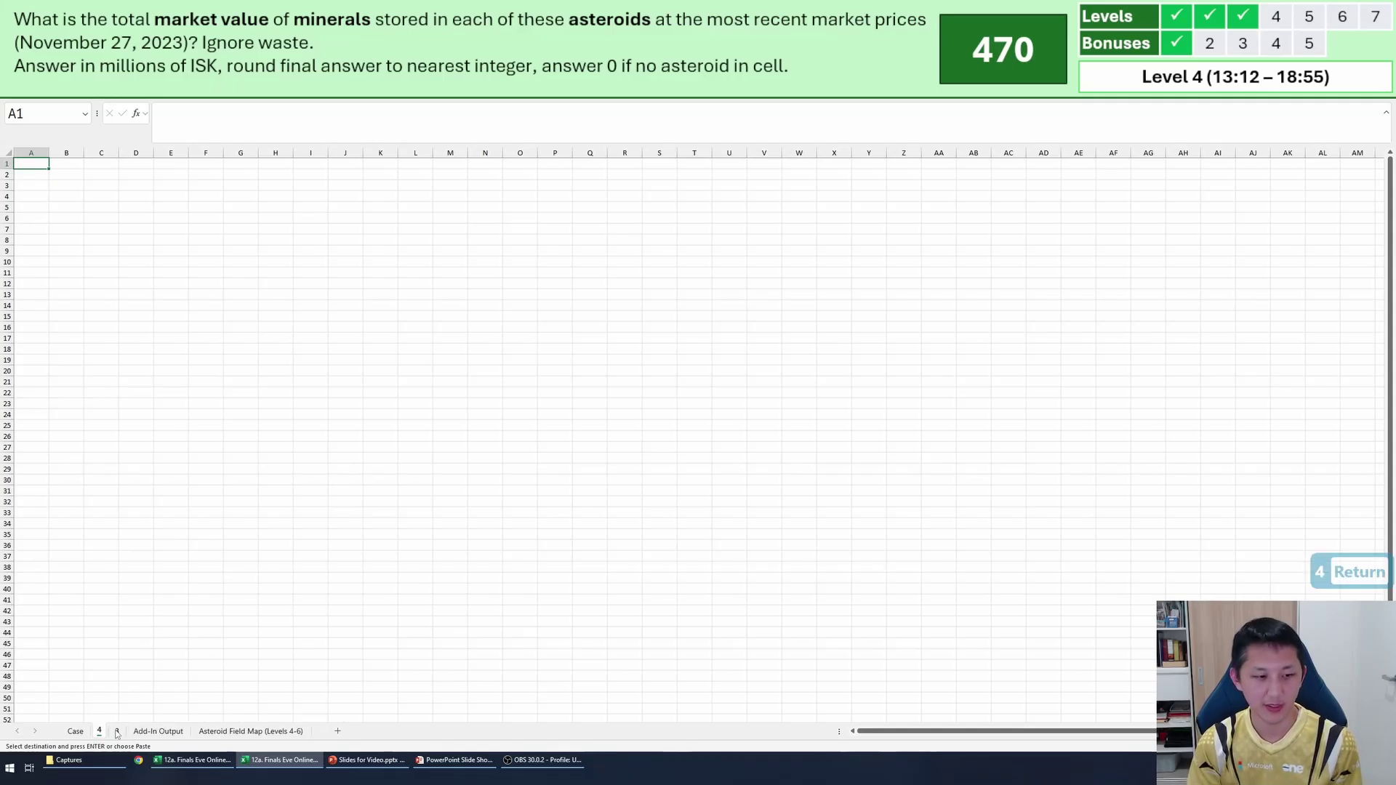
# Copy the date 27/11/2023 from D4 on the Add-In Output sheet and paste it as a value into D2 on sheet 3.
pyautogui.hotkey('ctrl', 'pagedown')
pyautogui.click(282, 200)
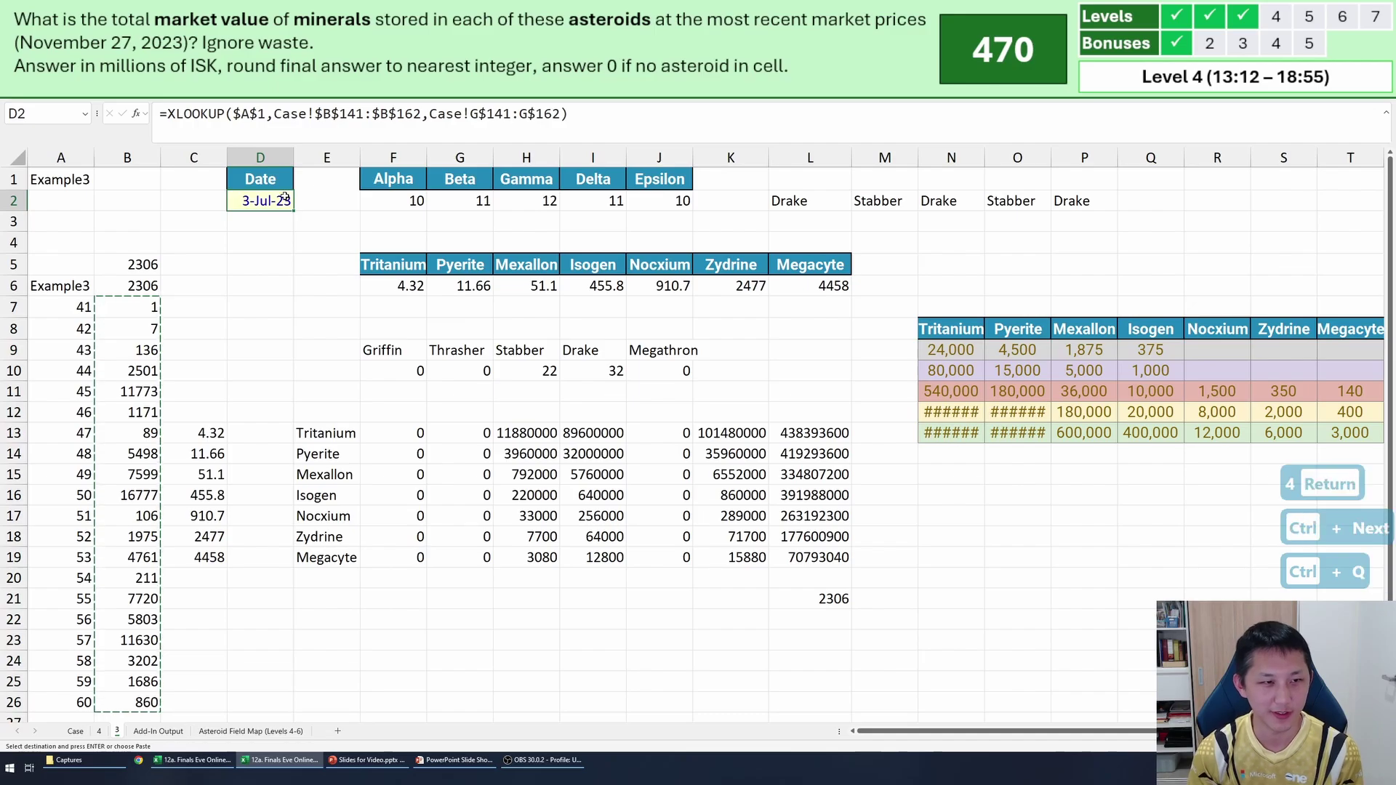
pyautogui.hotkey('ctrl', 'q')
pyautogui.write('=')
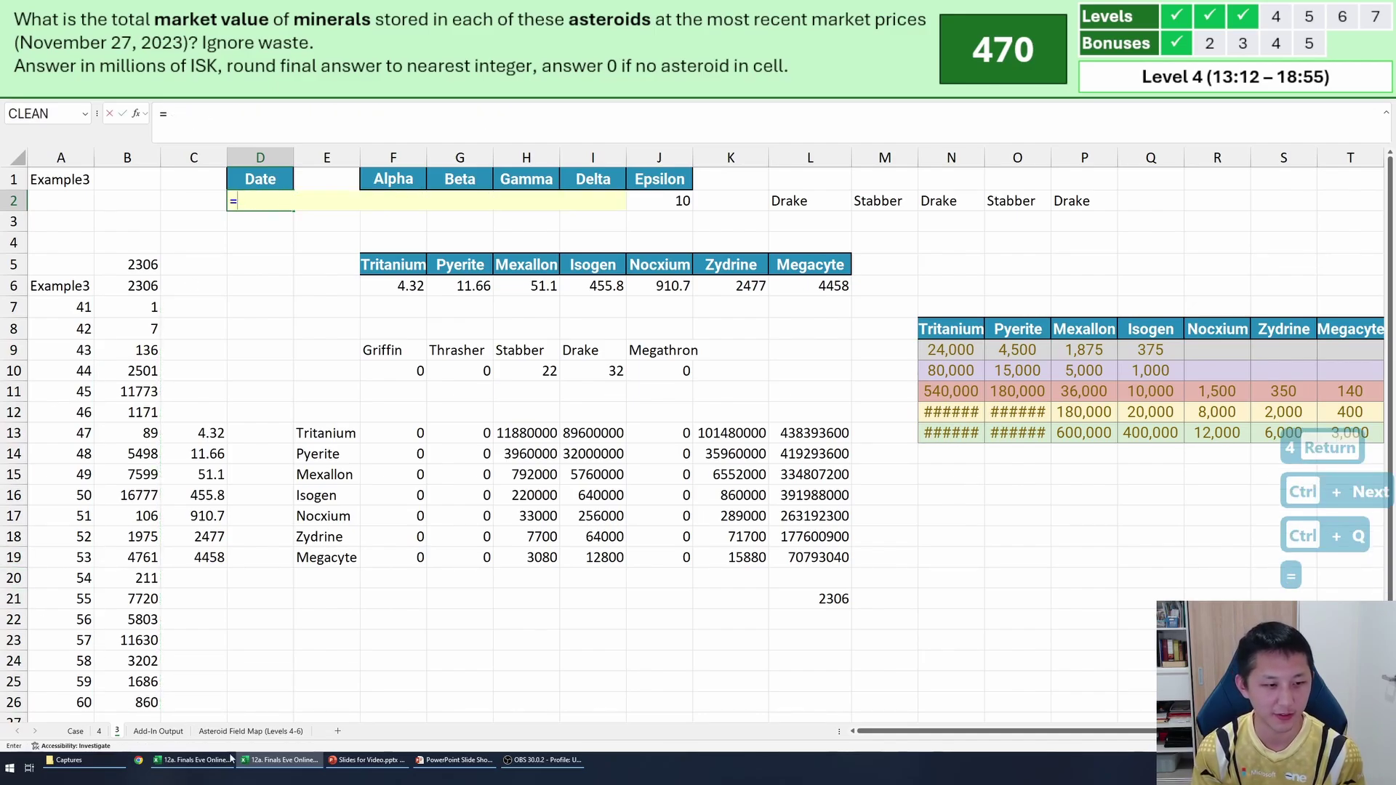
pyautogui.press('Escape')
pyautogui.click(158, 731)
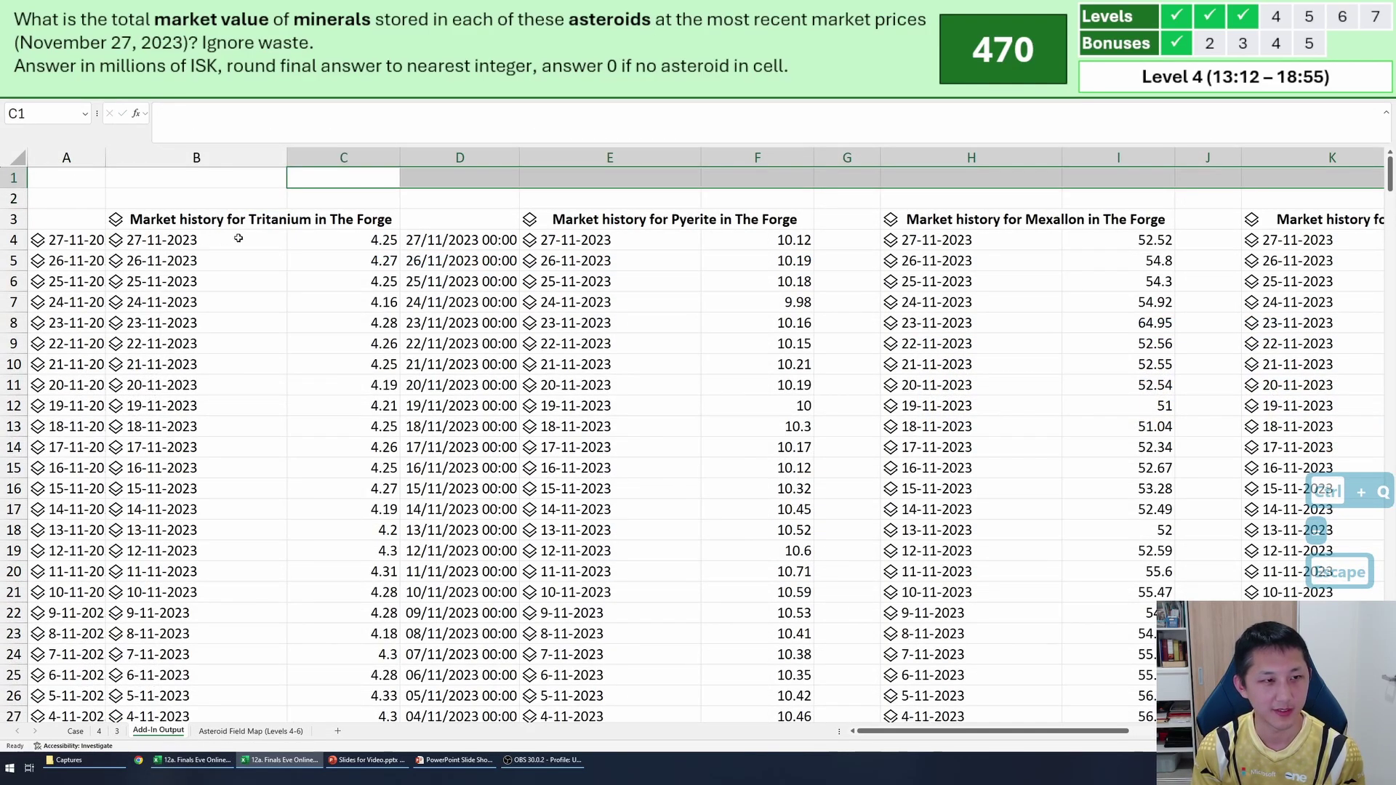
pyautogui.click(438, 236)
pyautogui.hotkey('ctrl', 'c')
pyautogui.hotkey('ctrl', 'pageup')
pyautogui.hotkey('alt', 'e')
pyautogui.press('s')
pyautogui.press('v')
pyautogui.press('Return')
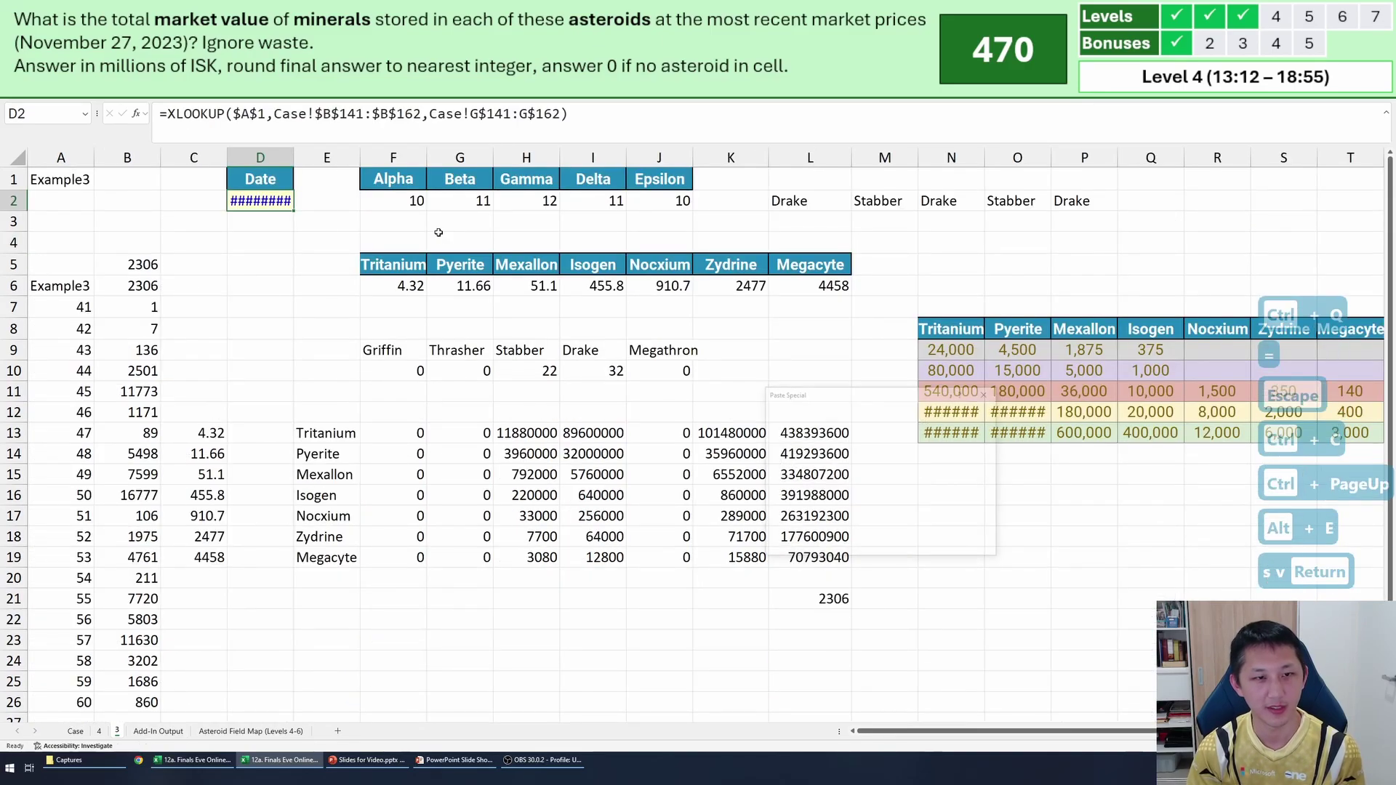
# Copy the mineral names and prices in F5:L6 on sheet 3 and paste them as values at E4 on sheet 4.
pyautogui.click(426, 288)
pyautogui.hotkey('ctrl', 'shift', 'Right')
pyautogui.hotkey('shift', 'Up')
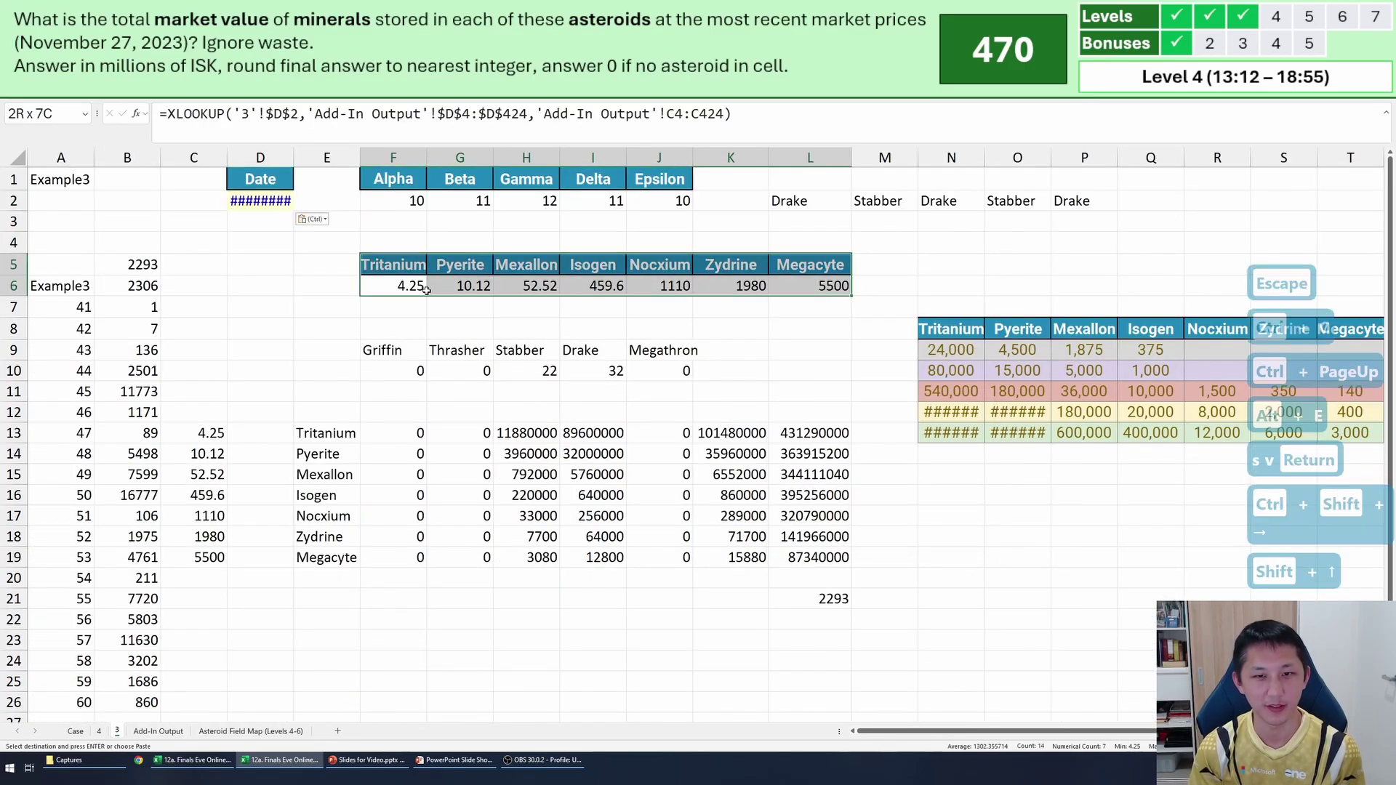
pyautogui.hotkey('ctrl', 'c')
pyautogui.hotkey('ctrl', 'pageup')
pyautogui.click(162, 195)
pyautogui.hotkey('alt', 'e')
pyautogui.press('s')
pyautogui.press('v')
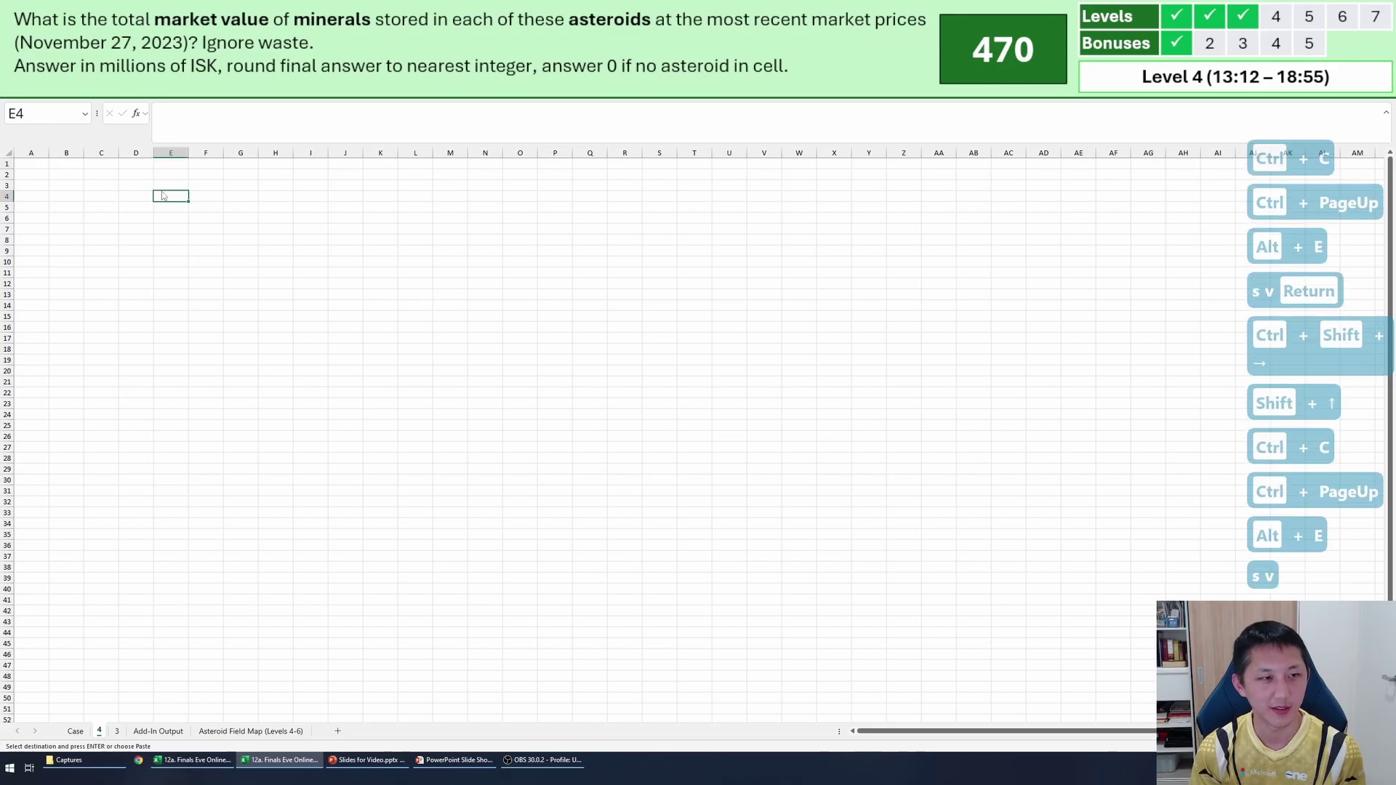
pyautogui.press('Return')
pyautogui.scroll(5, 202, 199)
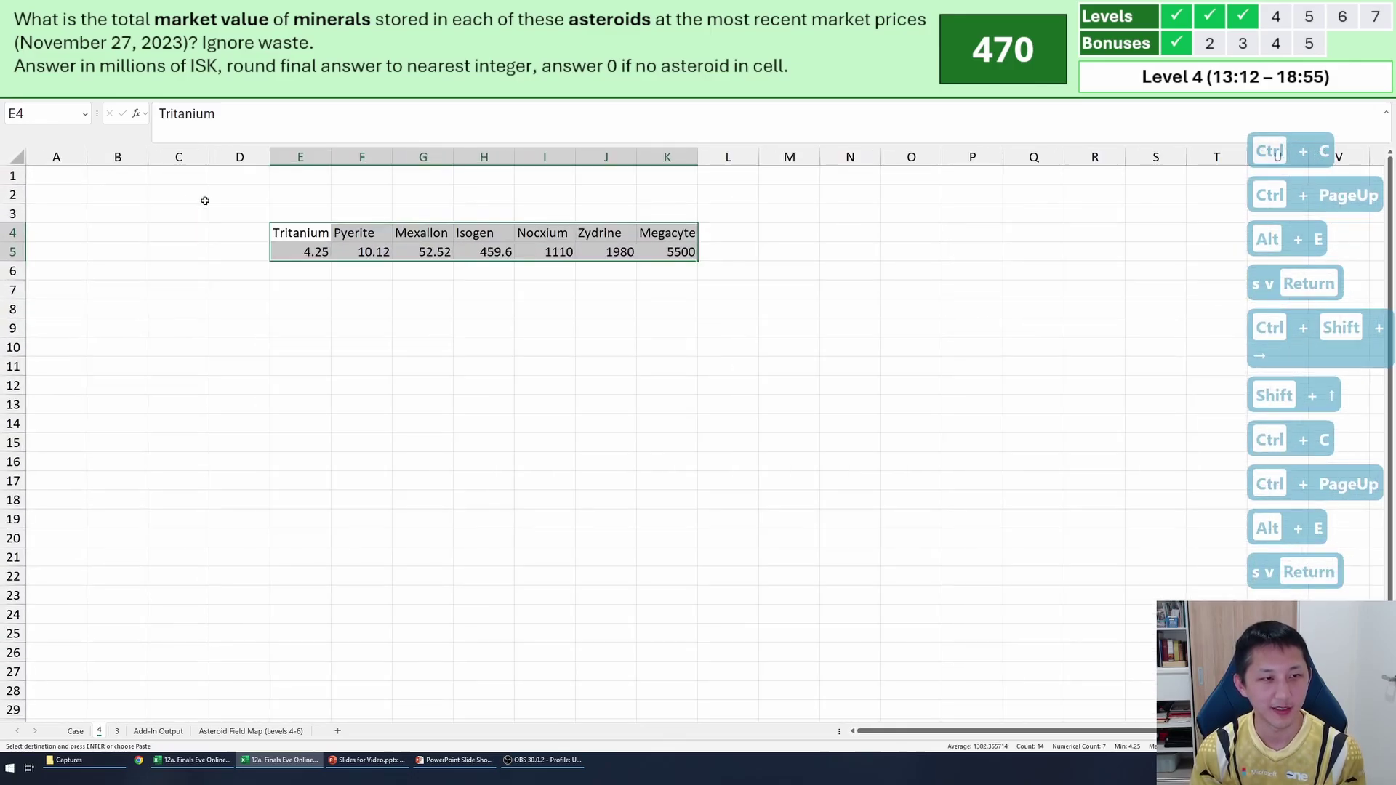
# Enter the game label Example4 in A1 of sheet 4.
pyautogui.click(313, 249)
pyautogui.click(109, 175)
pyautogui.click(81, 175)
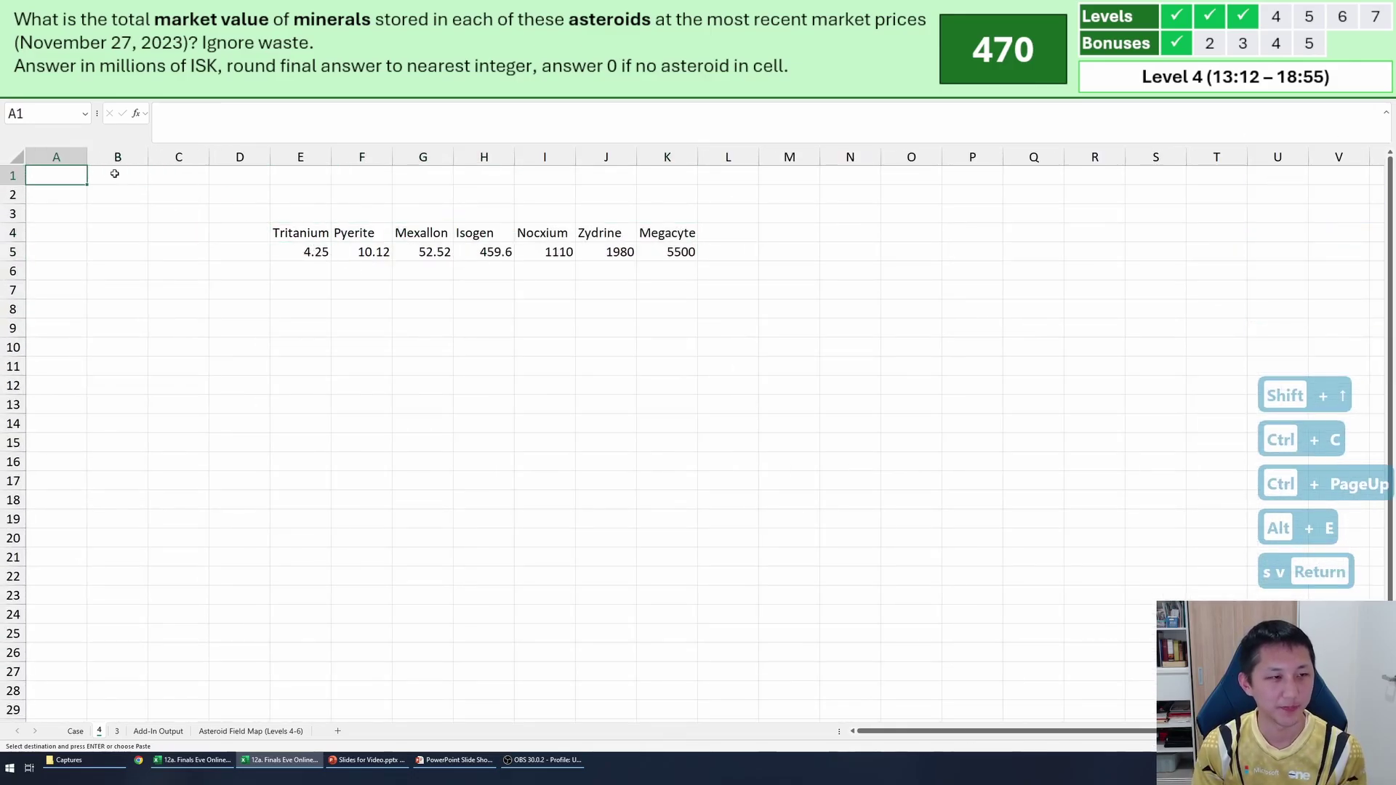
pyautogui.write('Example4')
pyautogui.press('Return')
pyautogui.press('Up')
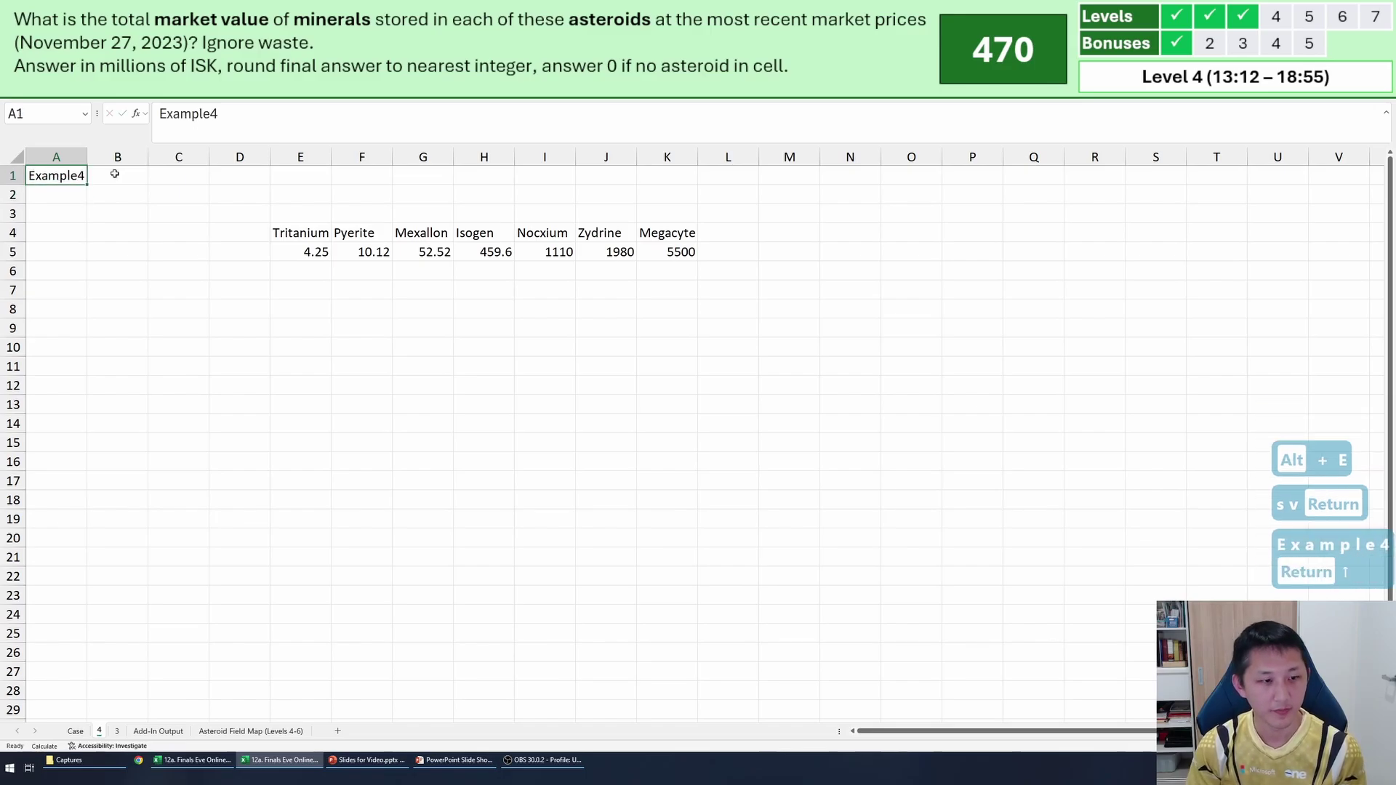
# Look up the asteroid address in B1 with =XLOOKUP(A1,Case!$B$175:$B$196,Case!$G$175:$G$196).
pyautogui.press('Right')
pyautogui.write('=xl')
pyautogui.press('Tab')
pyautogui.hotkey('ctrl', 'Home')
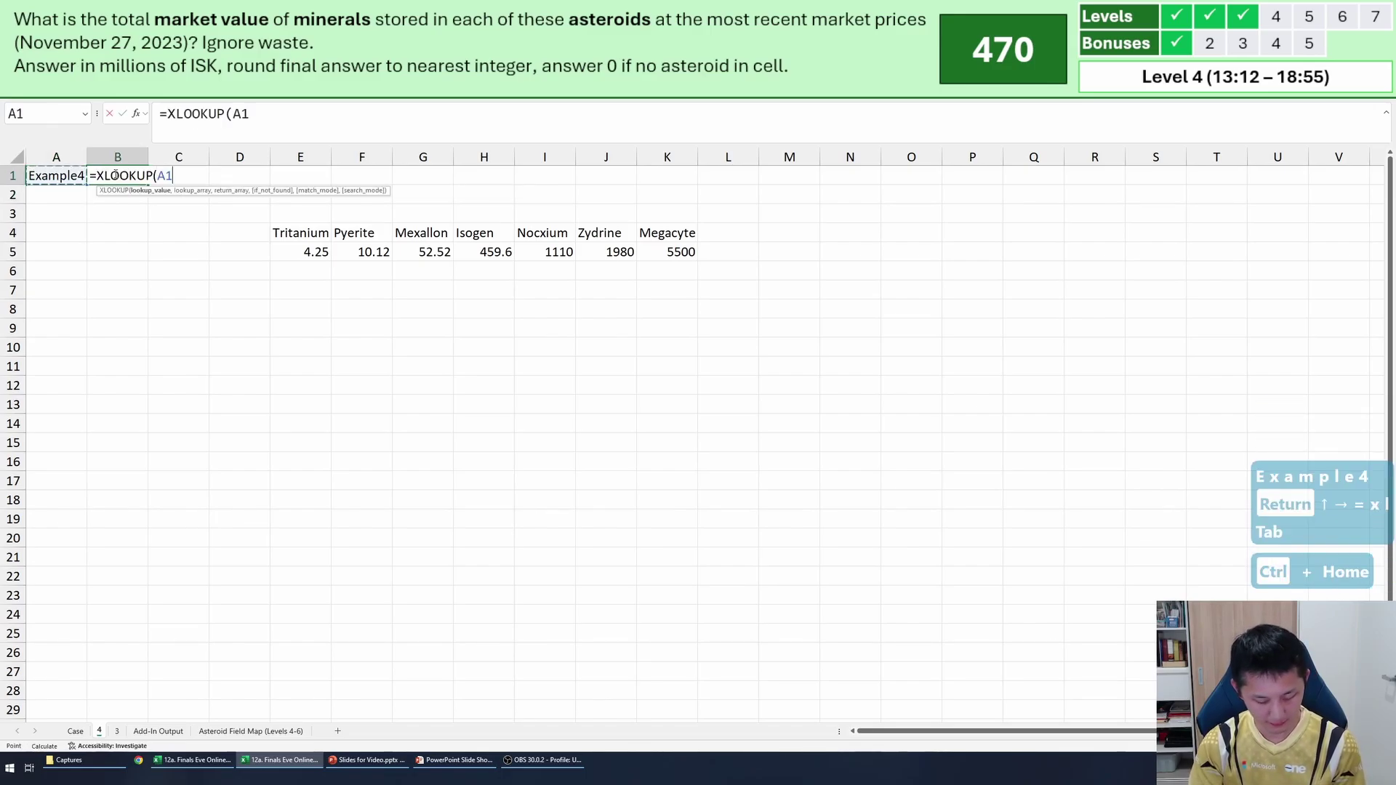
pyautogui.write(',')
pyautogui.hotkey('ctrl', 'pageup')
pyautogui.scroll(-5, 109, 439)
pyautogui.moveTo(109, 418); pyautogui.dragTo(110, 600)
pyautogui.press('F4')
pyautogui.write(',')
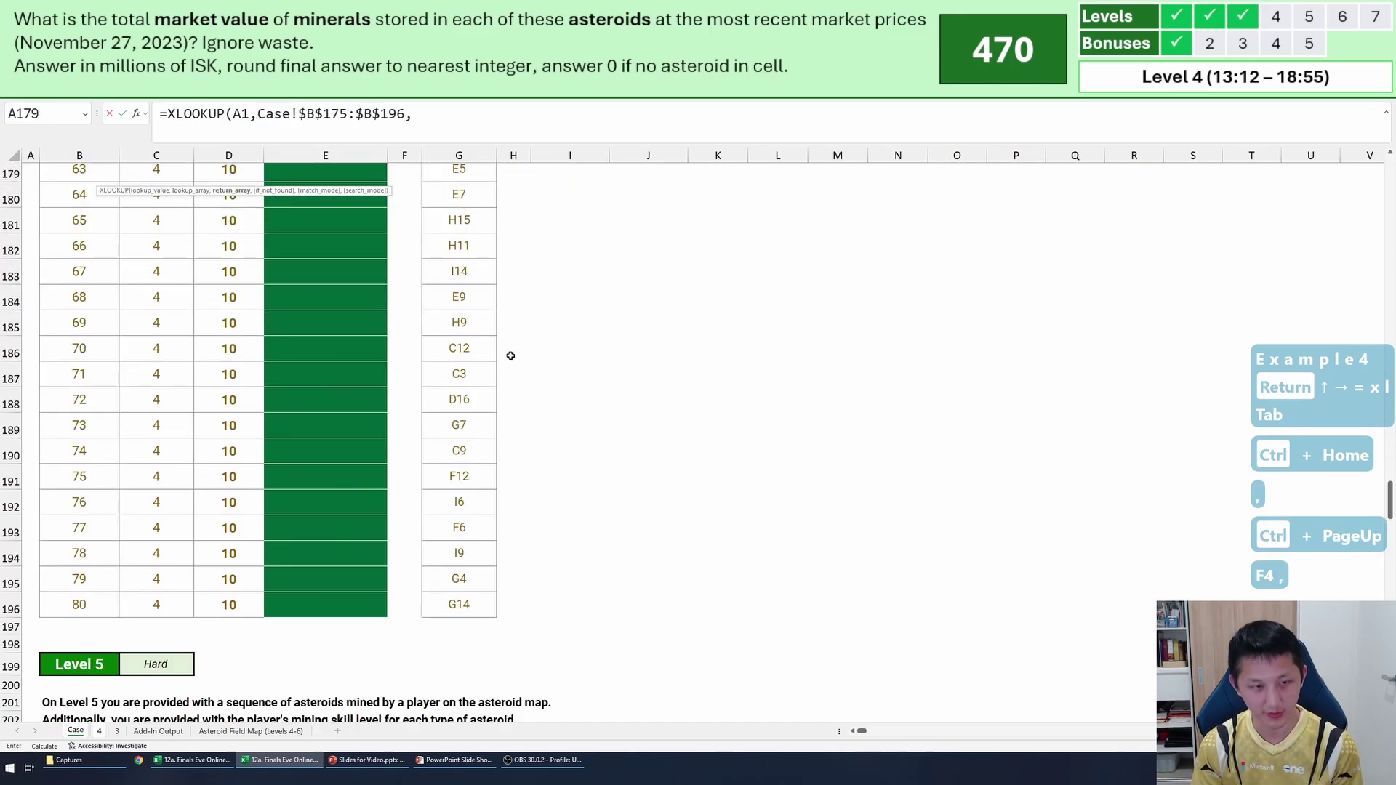
pyautogui.scroll(5, 508, 352)
pyautogui.click(459, 412)
pyautogui.scroll(-5, 465, 451)
pyautogui.moveTo(471, 489); pyautogui.dragTo(459, 593)
pyautogui.press('F4')
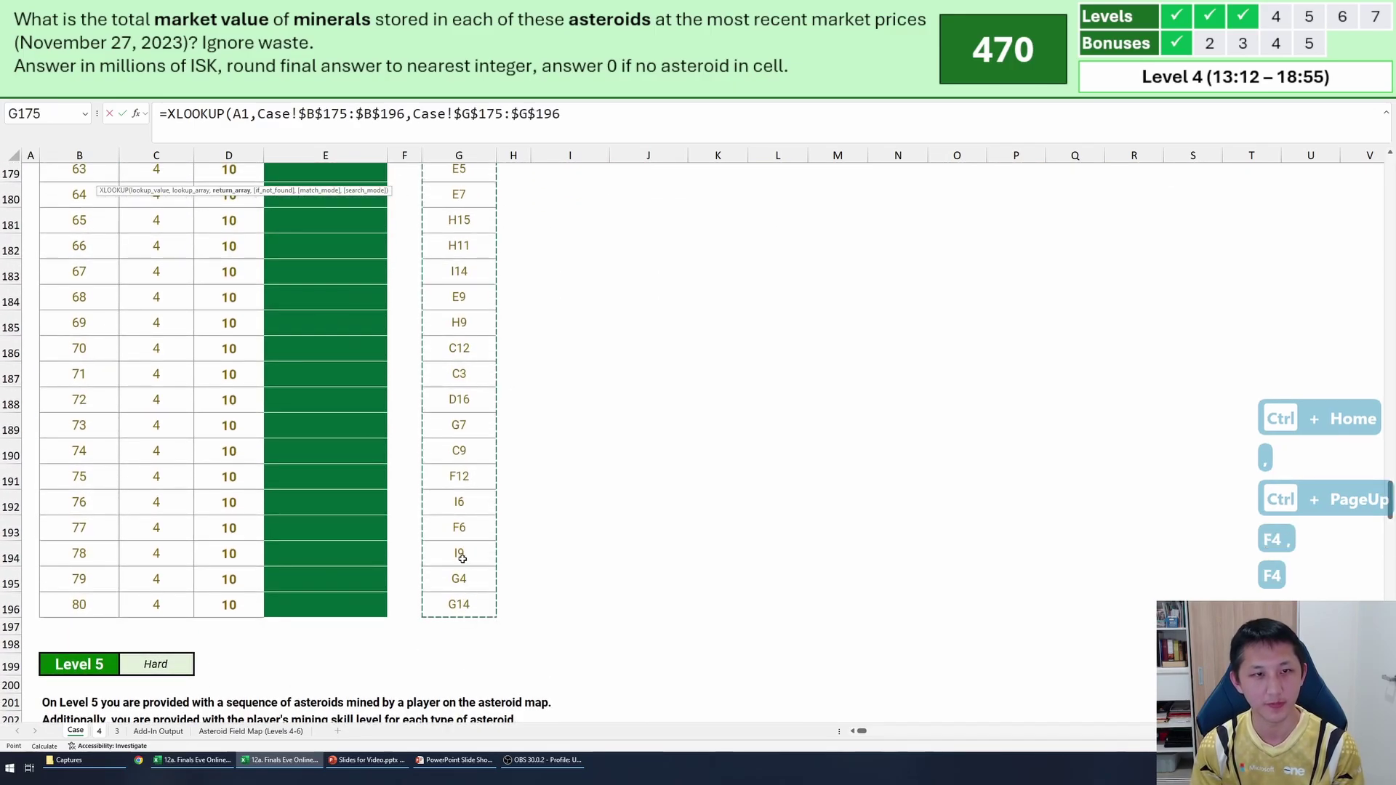
pyautogui.write(')')
pyautogui.press('Return')
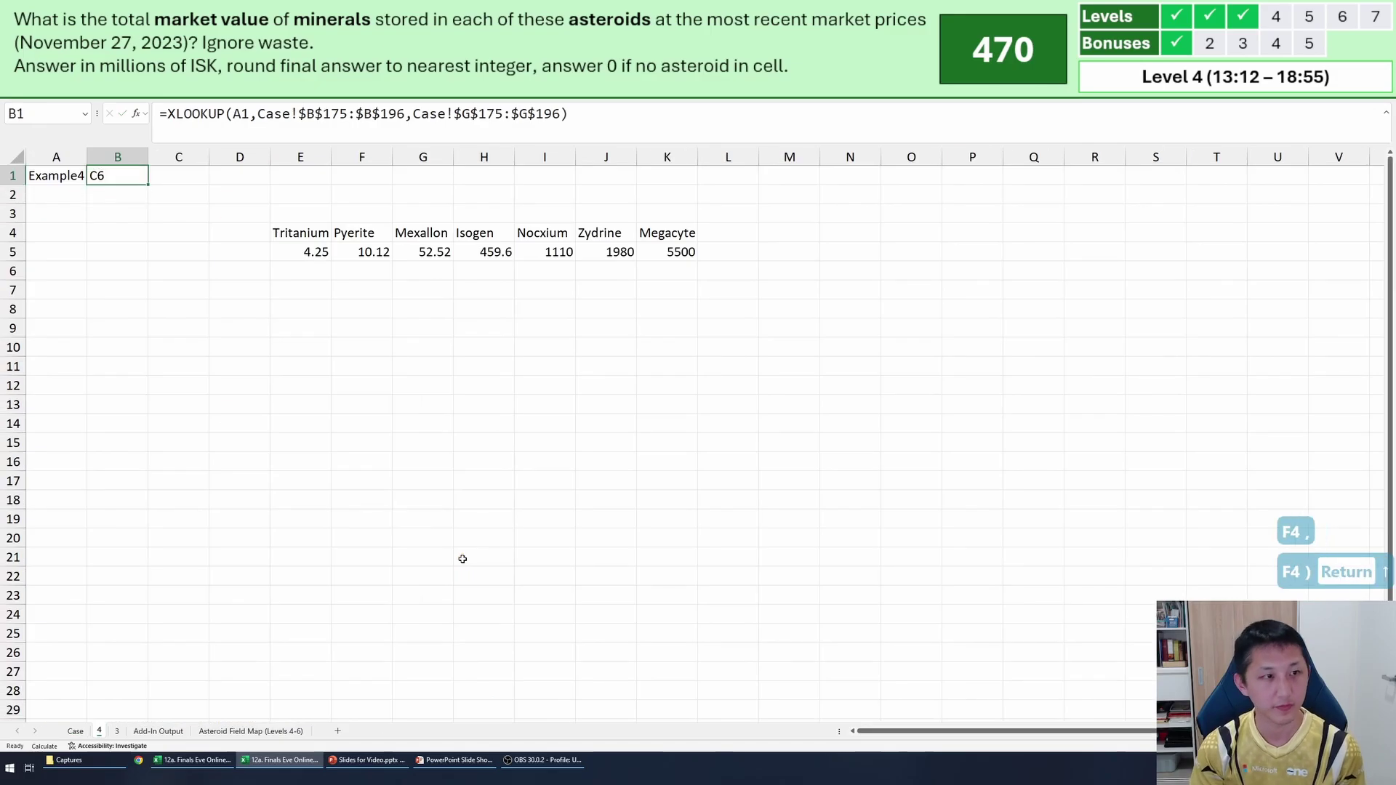
# Examine the asteroid grid on the Asteroid Field Map (Levels 4-6) sheet, including the asteroid in cell C6.
pyautogui.click(228, 197)
pyautogui.click(251, 731)
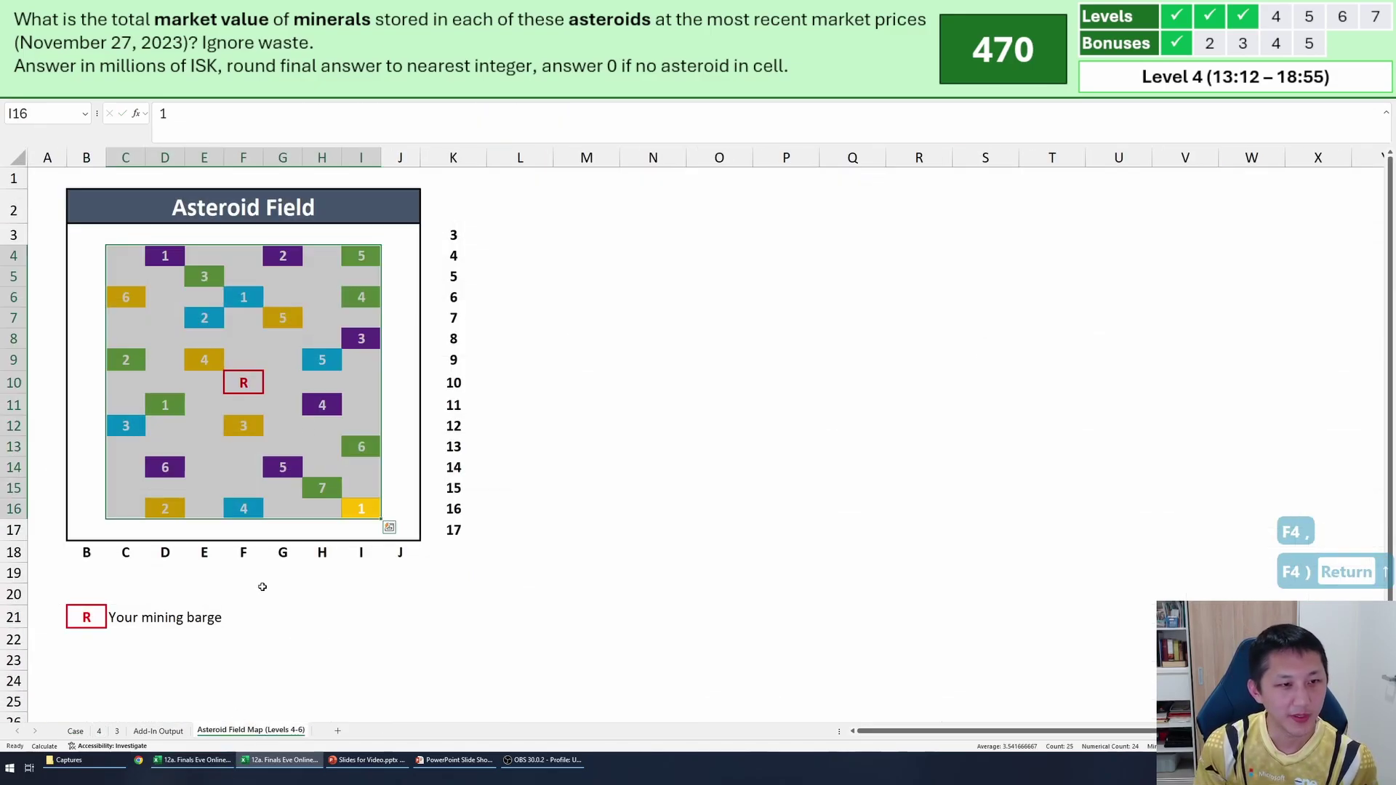
pyautogui.click(340, 297)
pyautogui.click(128, 300)
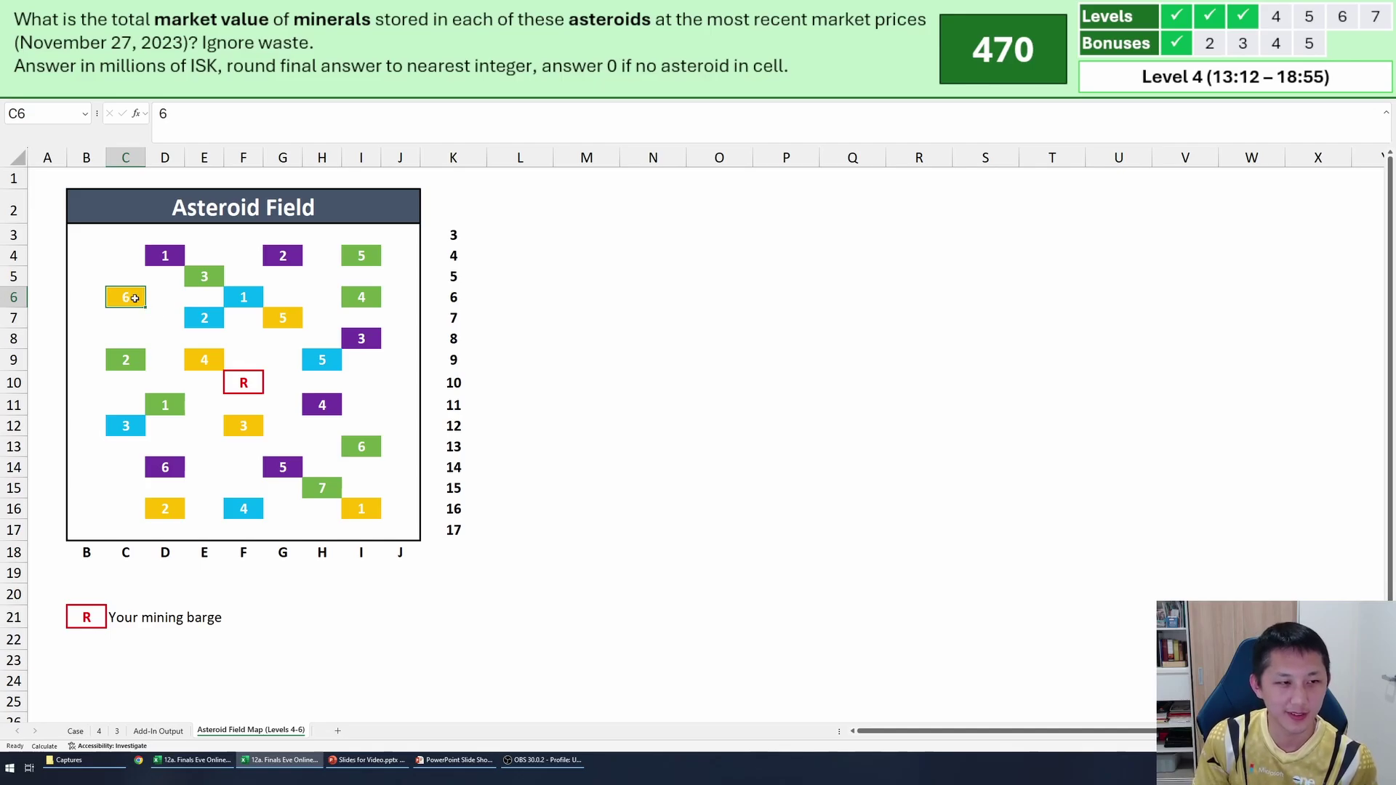
pyautogui.click(124, 251)
# Copy the asteroid grid C4:I16 to M4 on the same sheet, matching the source column widths.
pyautogui.moveTo(361, 509); pyautogui.dragTo(130, 258)
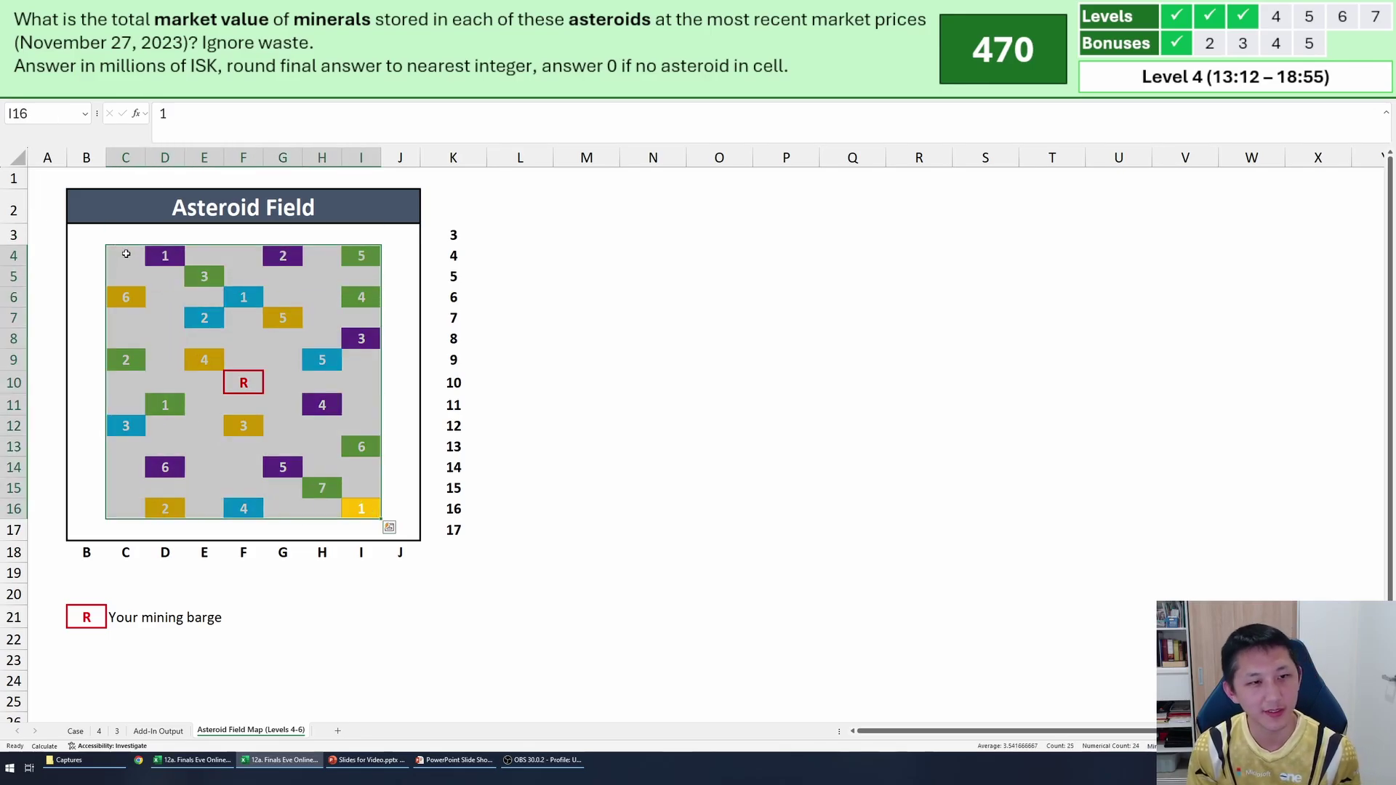
pyautogui.hotkey('ctrl', 'c')
pyautogui.click(593, 256)
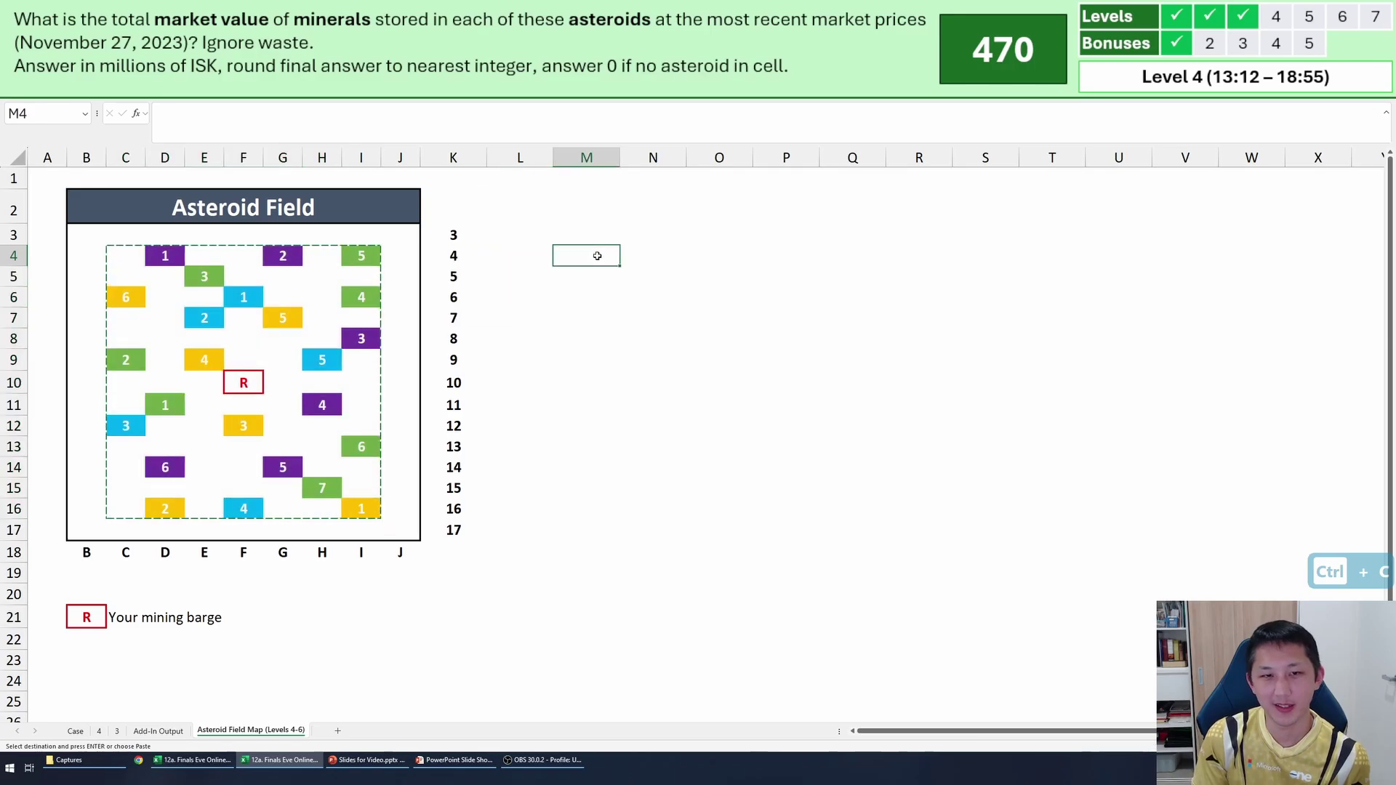
pyautogui.hotkey('ctrl', 'v')
pyautogui.hotkey('alt', 'e')
pyautogui.press('s')
pyautogui.press('w')
pyautogui.press('Return')
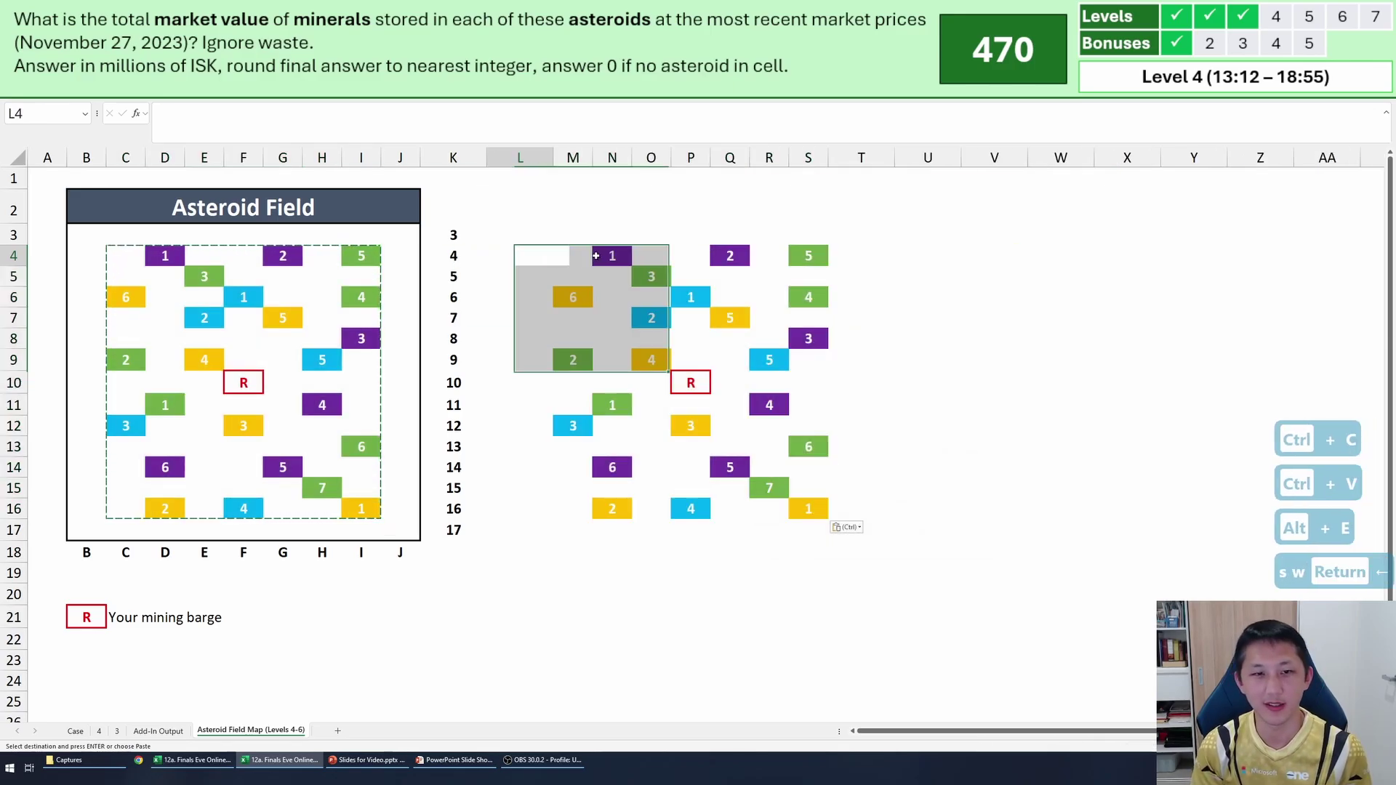
pyautogui.press('Escape')
pyautogui.keyDown('shift'); pyautogui.click(814, 502); pyautogui.keyUp('shift')
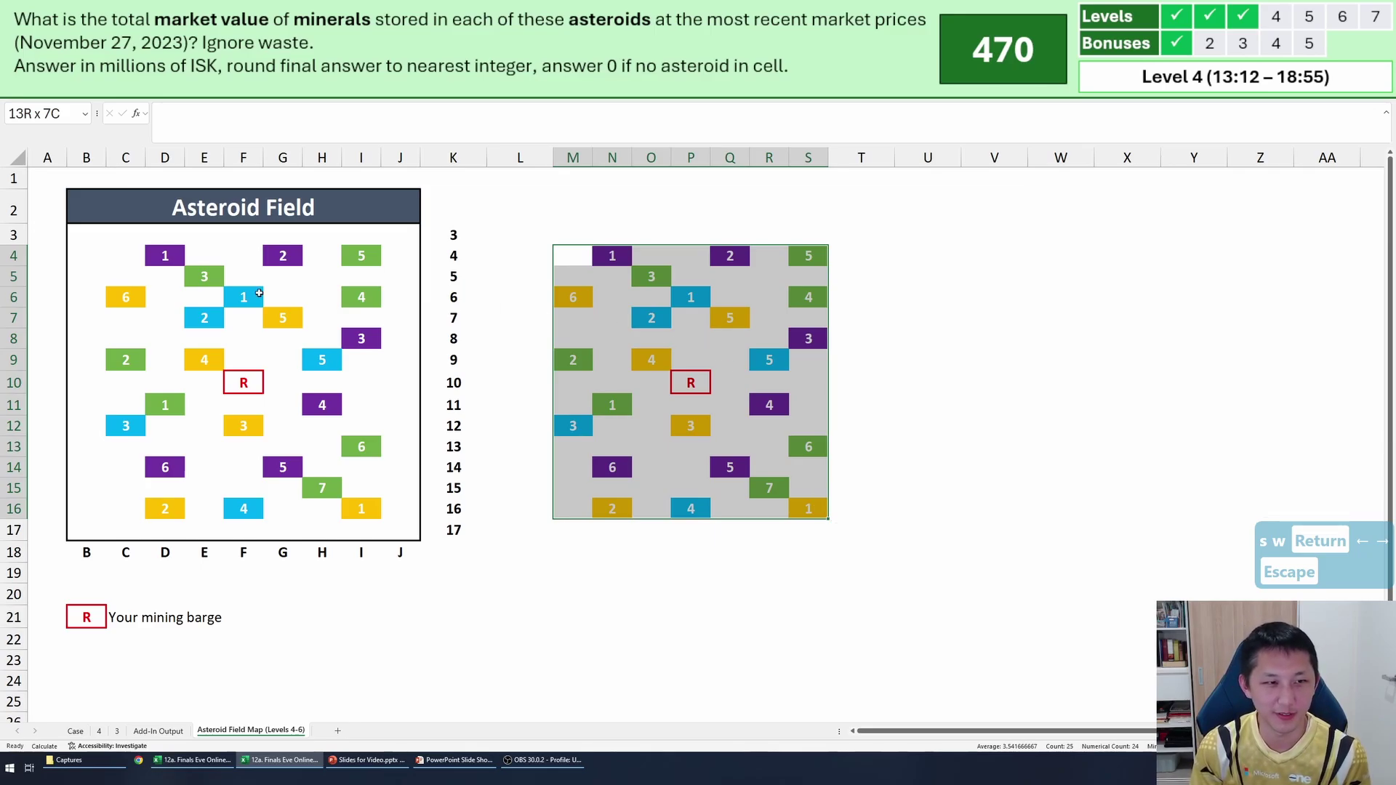
# Replace the numbers in the copied grid with ore names by colour: Veldspar for yellow, Omber for blue, Kernite for green, Scordite for purple.
pyautogui.moveTo(121, 257); pyautogui.dragTo(372, 506)
pyautogui.click(372, 505)
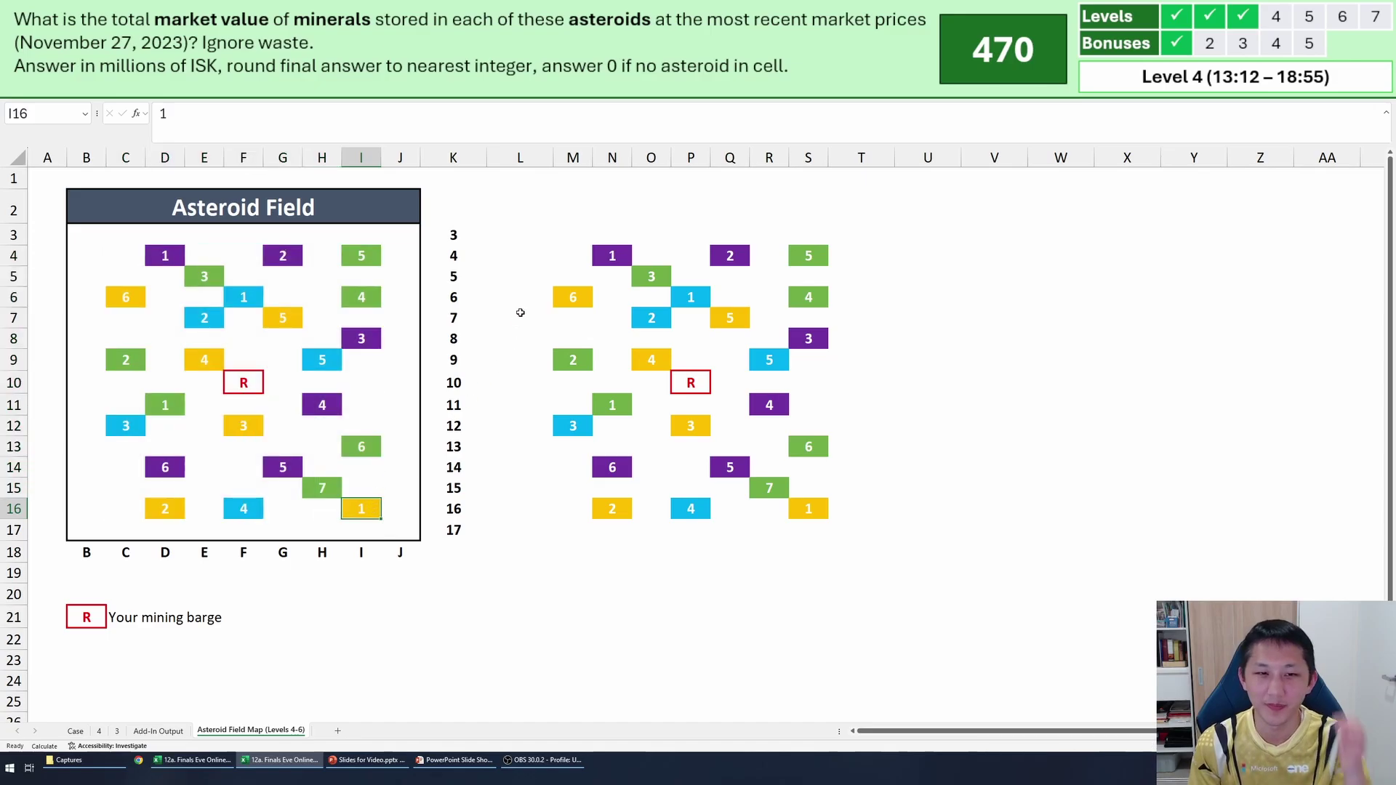
pyautogui.click(569, 291)
pyautogui.click(728, 318)
pyautogui.click(652, 359)
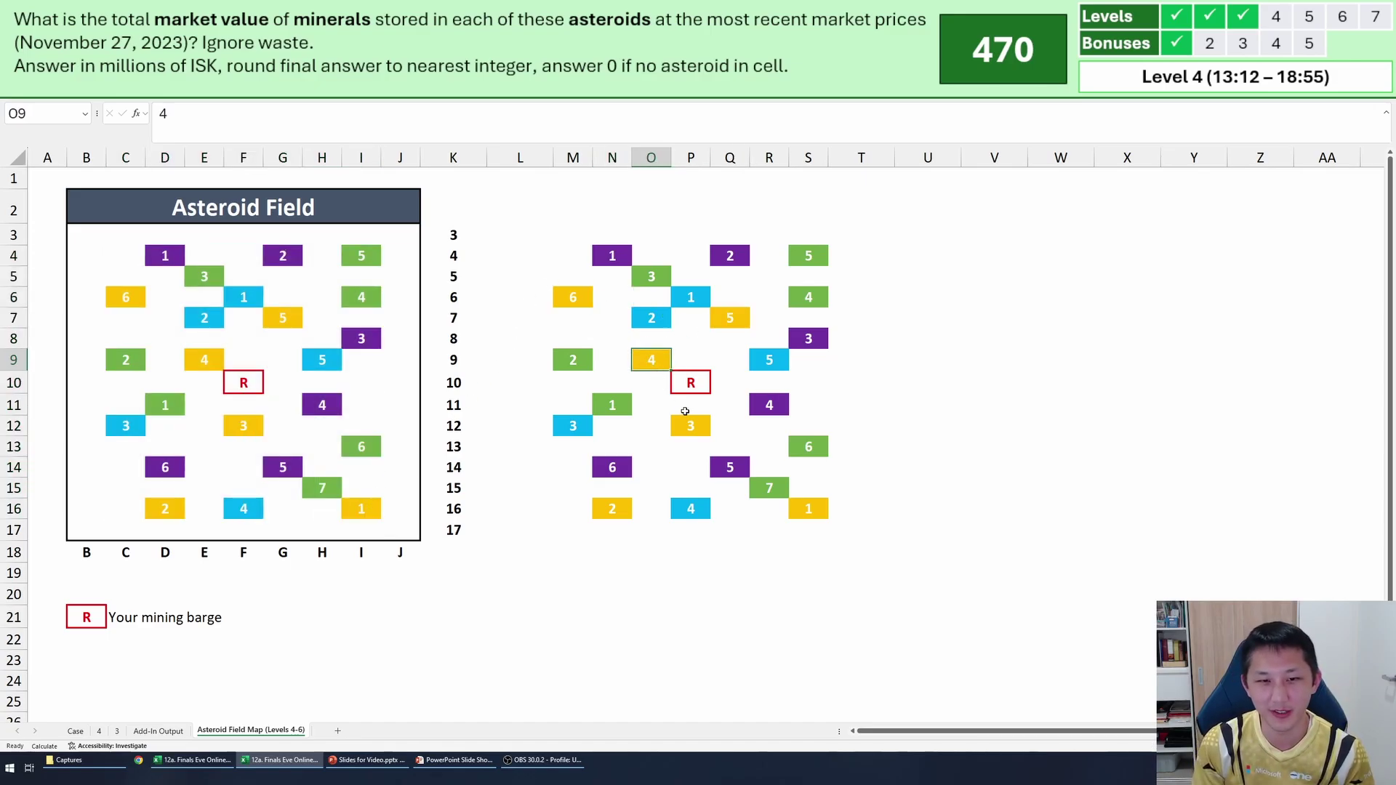
pyautogui.click(688, 427)
pyautogui.hotkey('ctrl', 'z')
pyautogui.hotkey('ctrl', 'c')
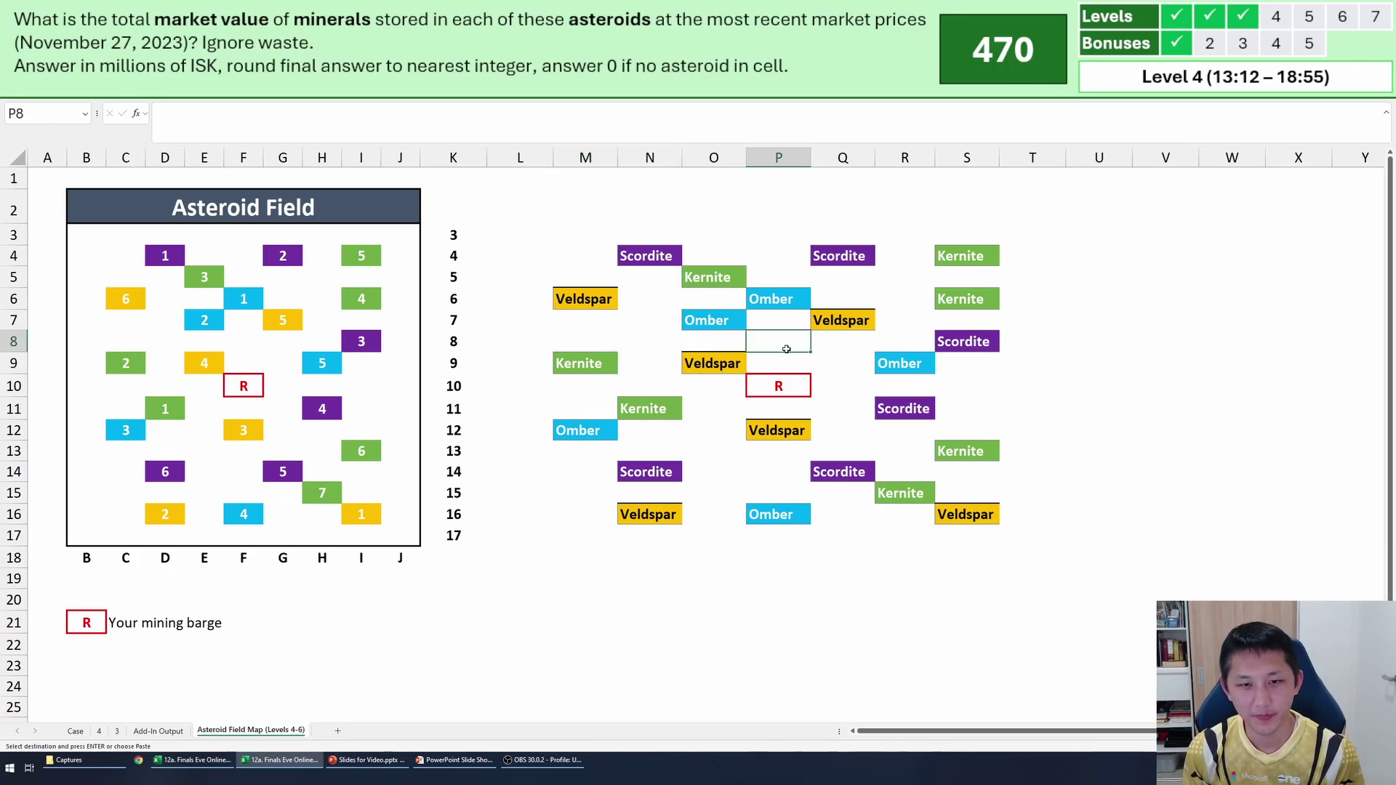
# Enter =TOCOL($B$3:$J$17) in V4 to list the original map's asteroid numbers in one column.
pyautogui.click(1064, 336)
pyautogui.press('Right')
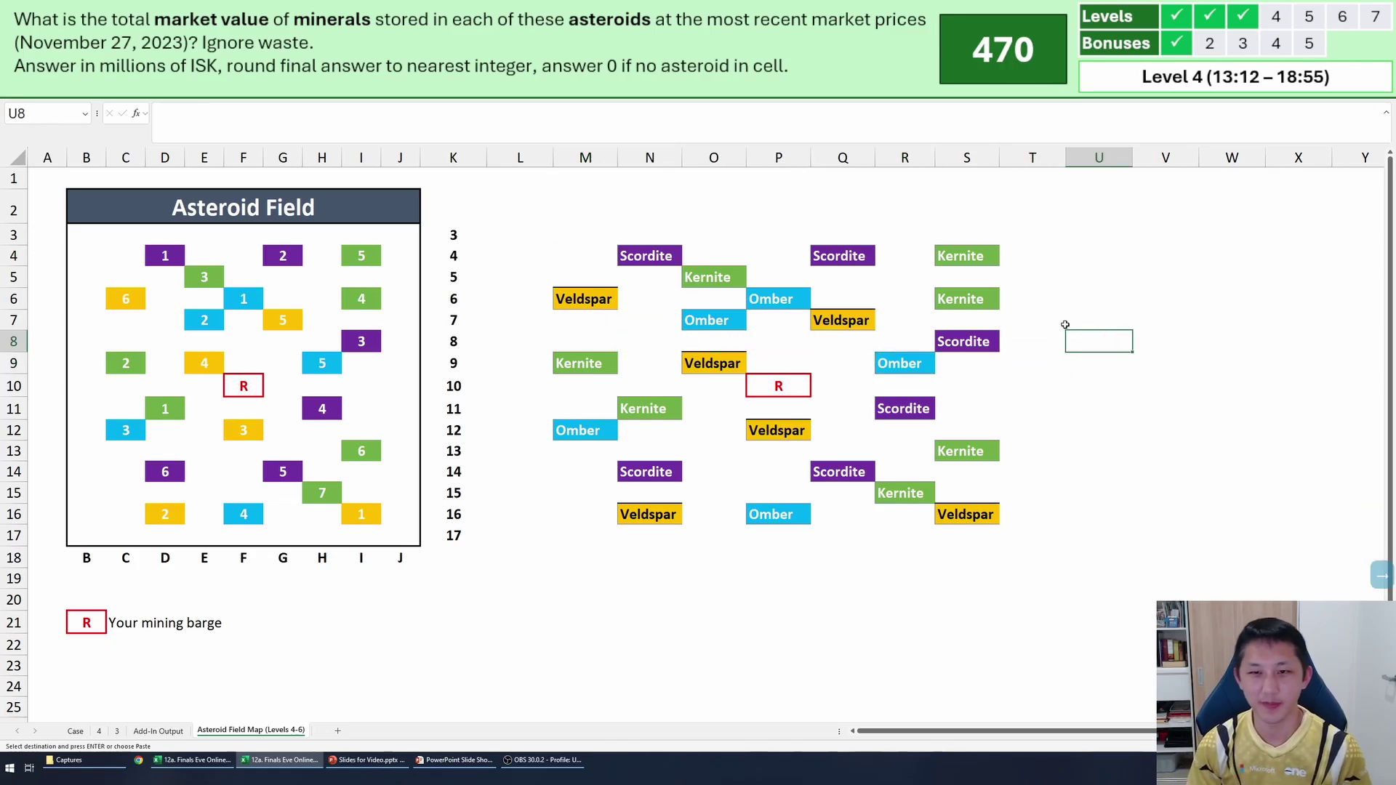
pyautogui.scroll(-1, 989, 356)
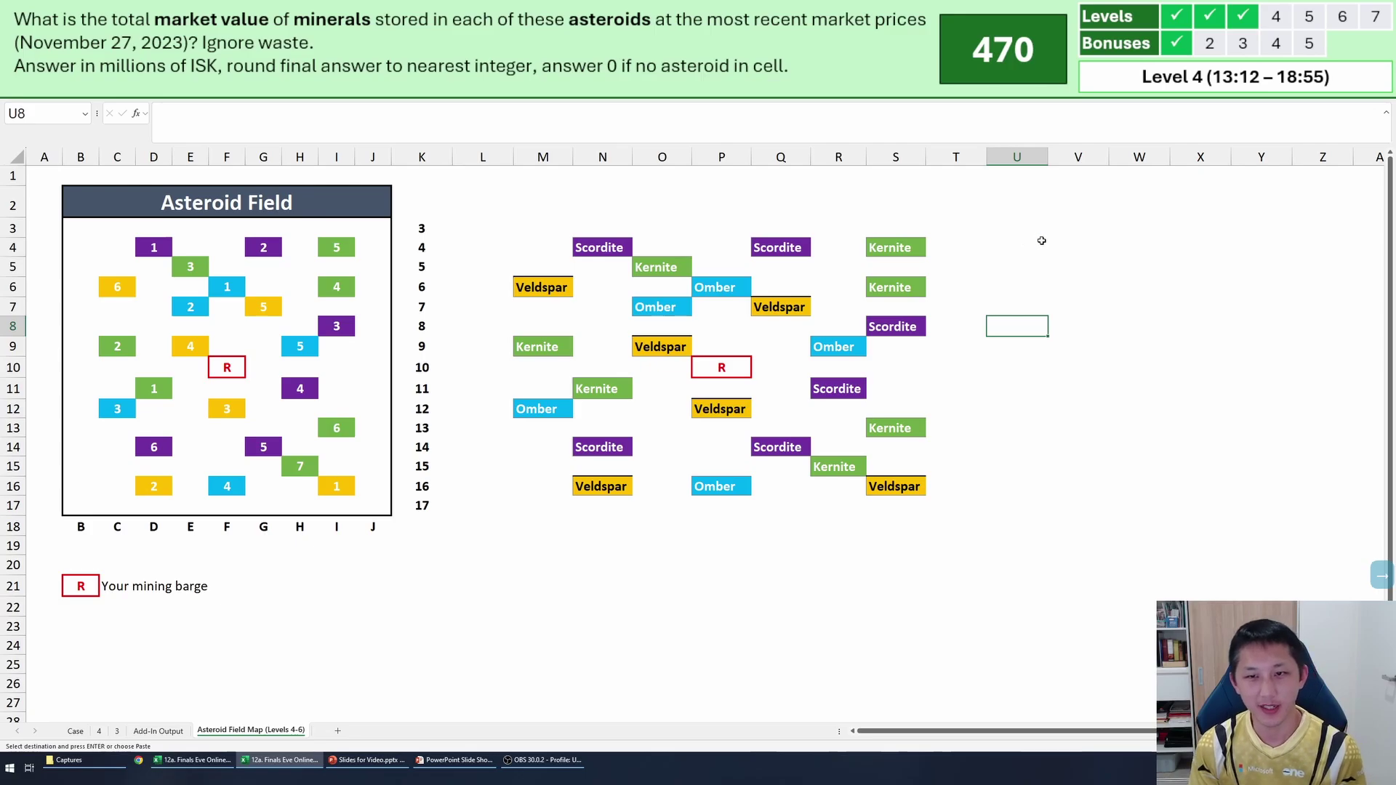
pyautogui.scroll(-1, 1041, 241)
pyautogui.moveTo(104, 232); pyautogui.dragTo(276, 425)
pyautogui.click(887, 234)
pyautogui.press('Up')
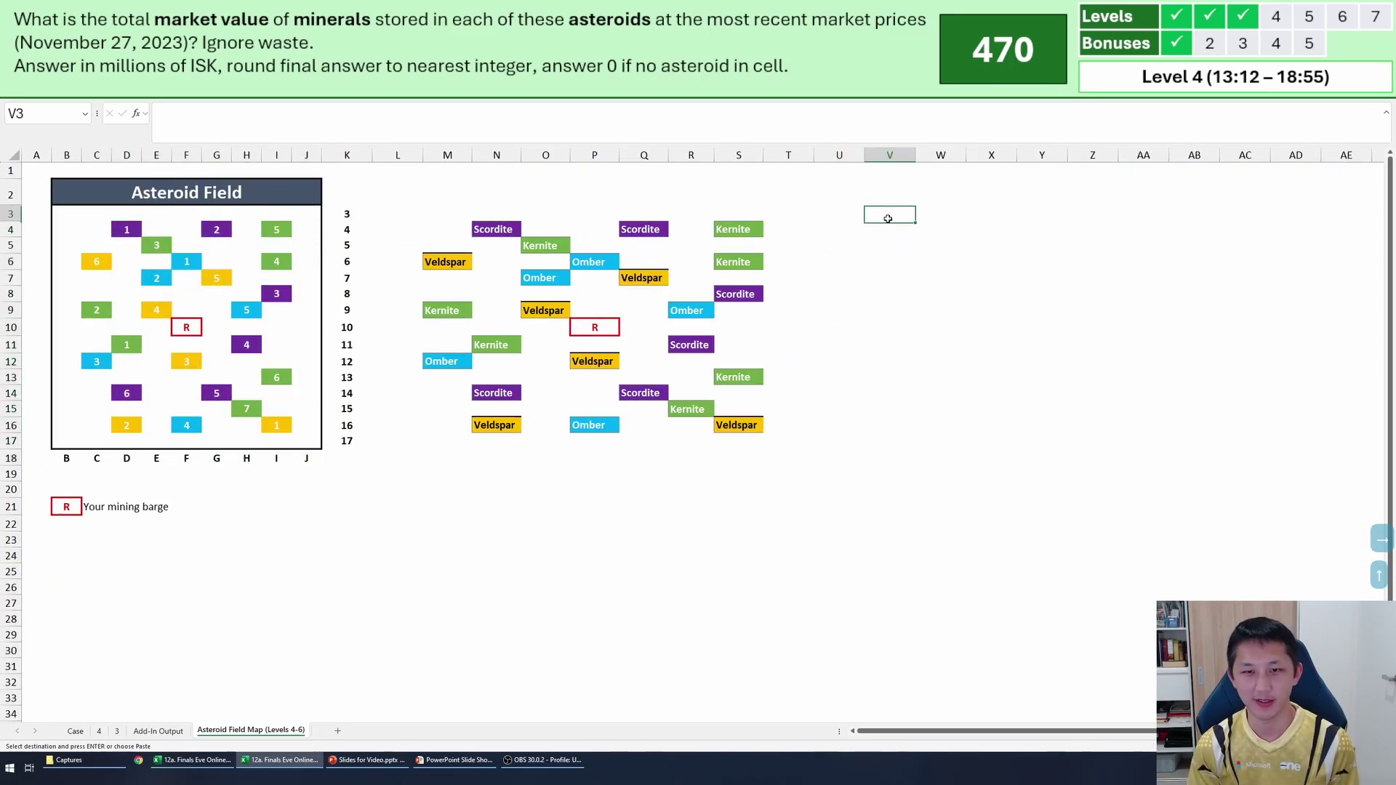
pyautogui.press('Down')
pyautogui.write('=toco')
pyautogui.press('Tab')
pyautogui.hotkey('ctrl', 'Home')
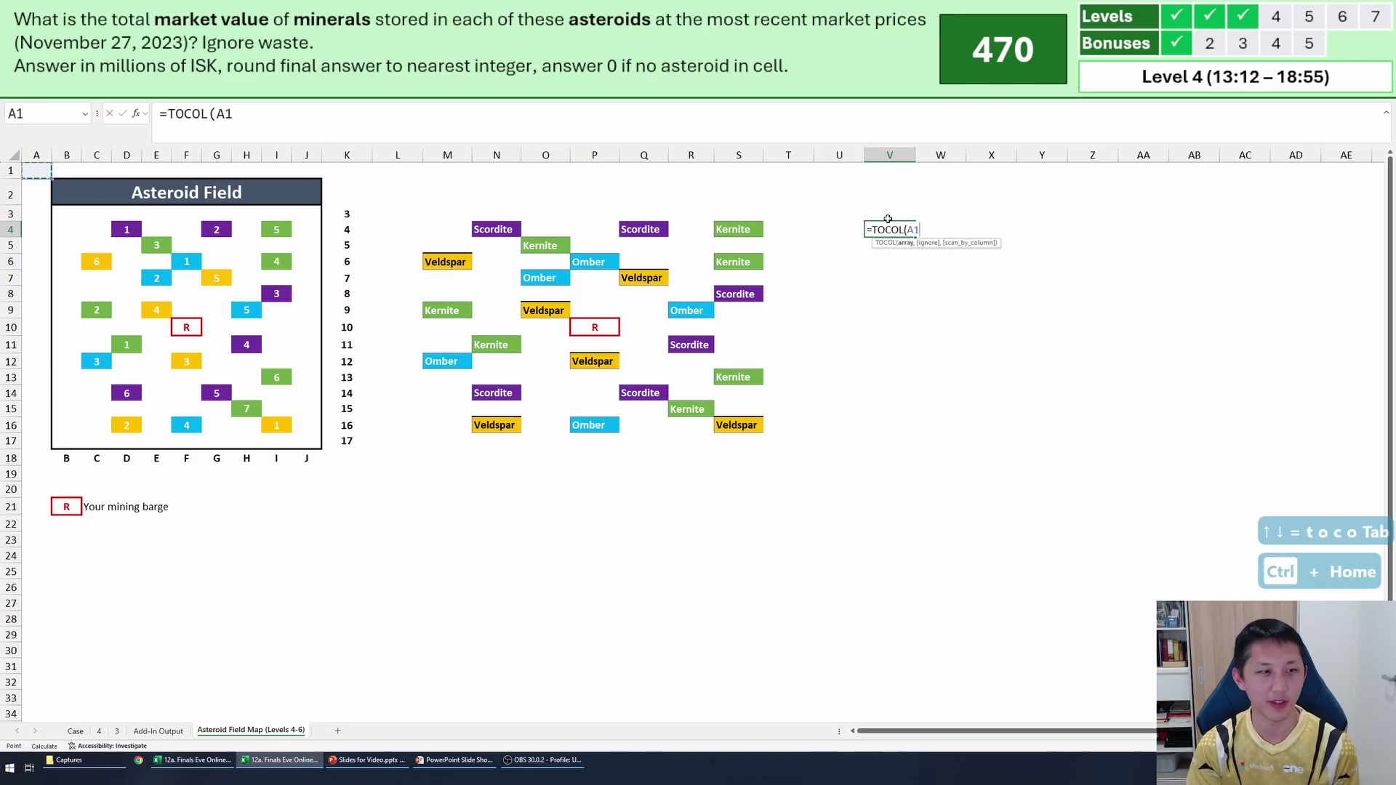
pyautogui.press('Down')
pyautogui.press('Right')
pyautogui.press('Right')
pyautogui.press('Down')
pyautogui.press('Down')
pyautogui.press('Down')
pyautogui.press('Left')
pyautogui.press('Left')
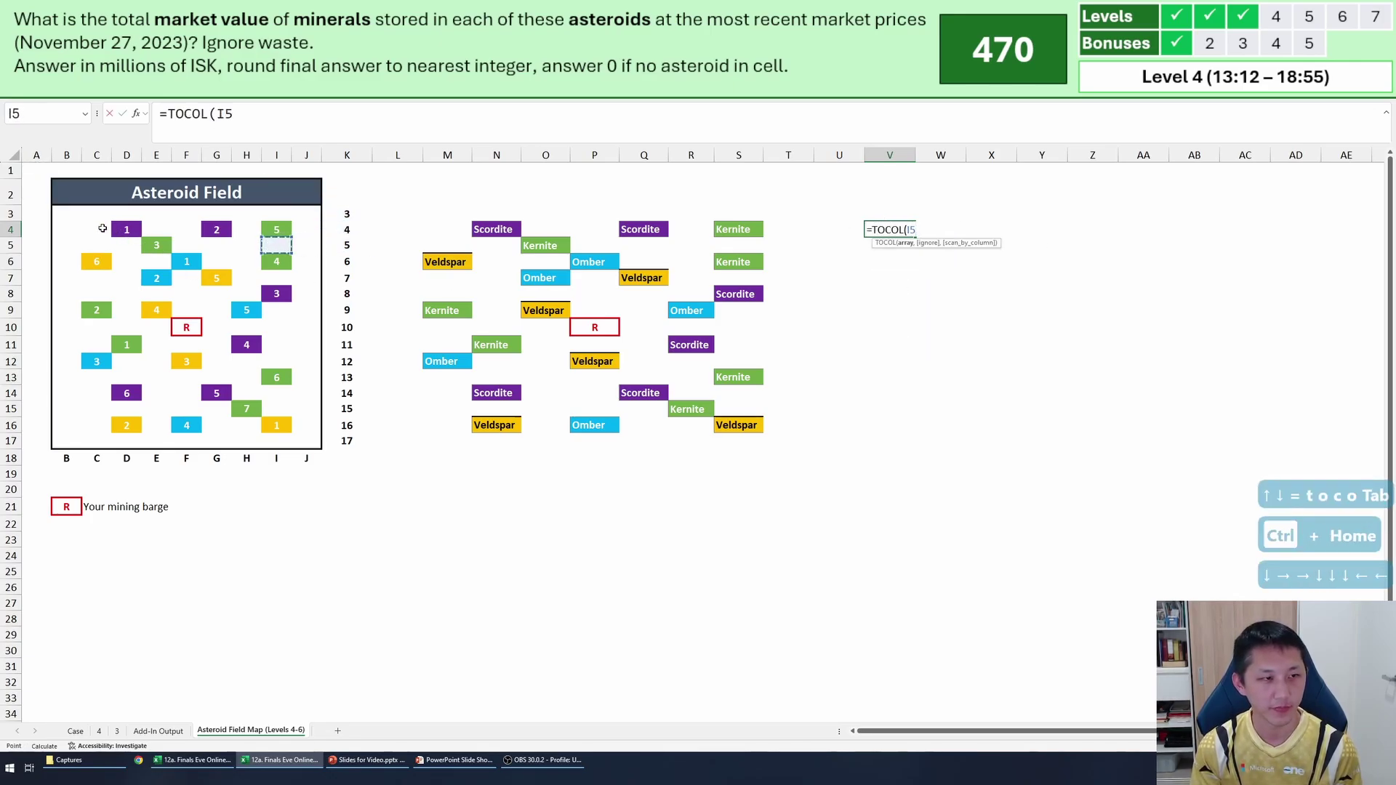
pyautogui.moveTo(103, 228); pyautogui.dragTo(288, 426)
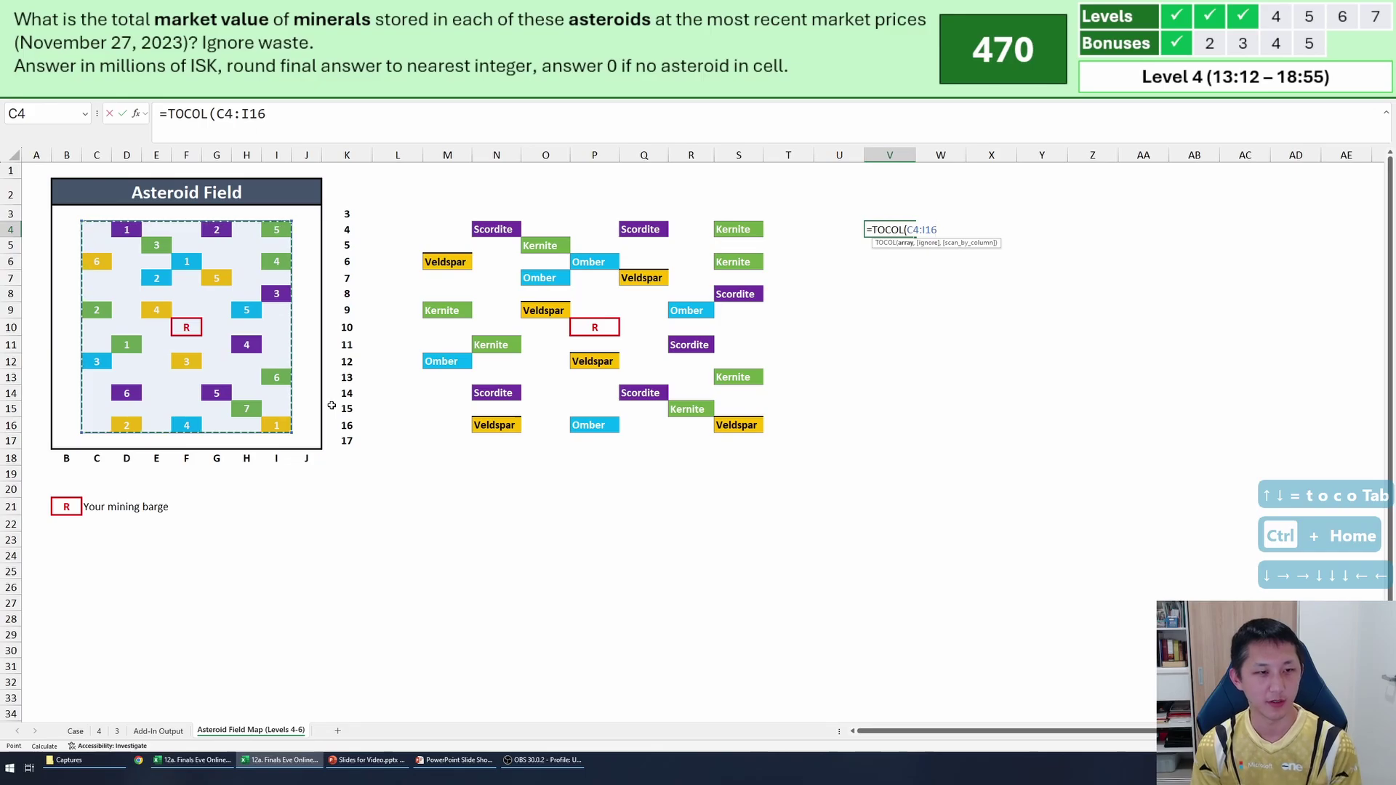
pyautogui.moveTo(80, 210); pyautogui.dragTo(303, 436)
pyautogui.press('F4')
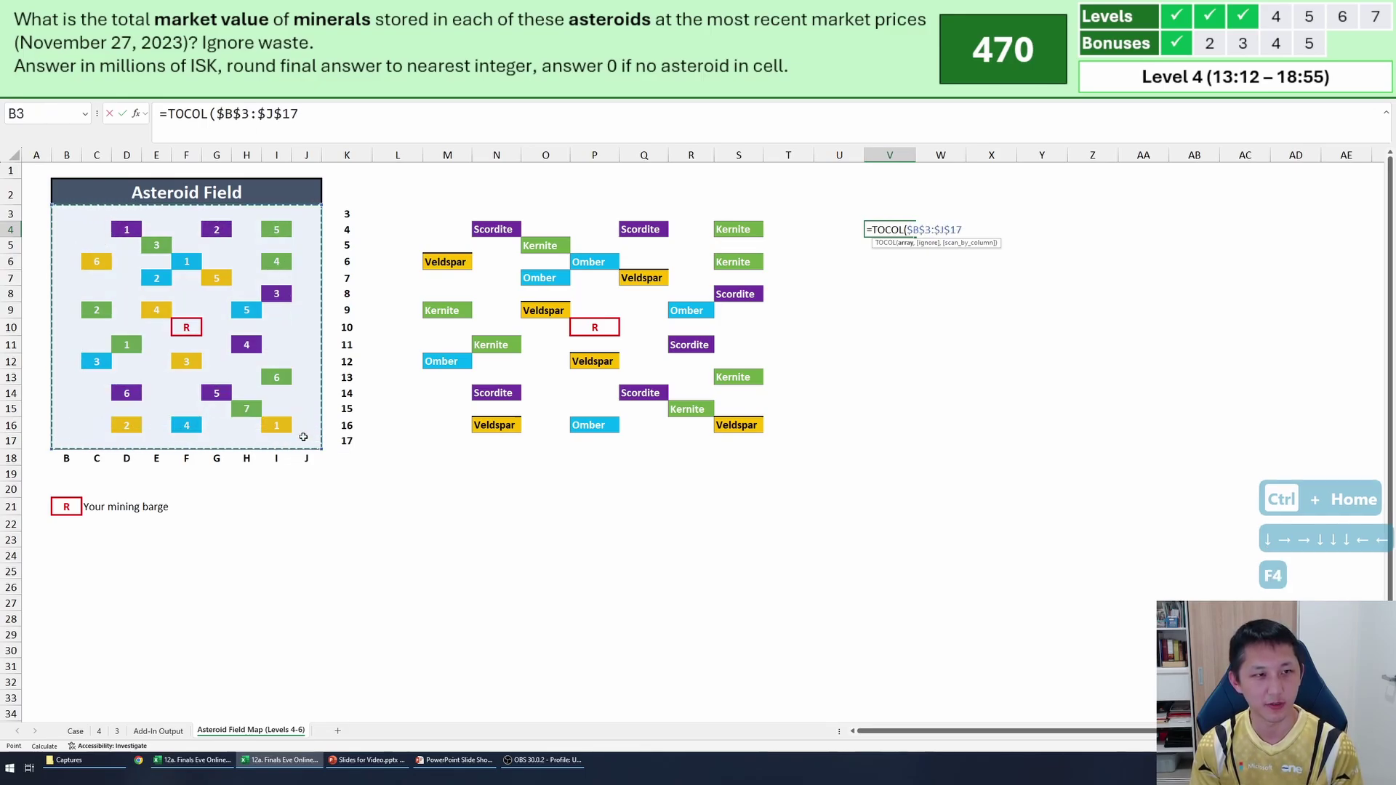
pyautogui.write(')')
pyautogui.press('Return')
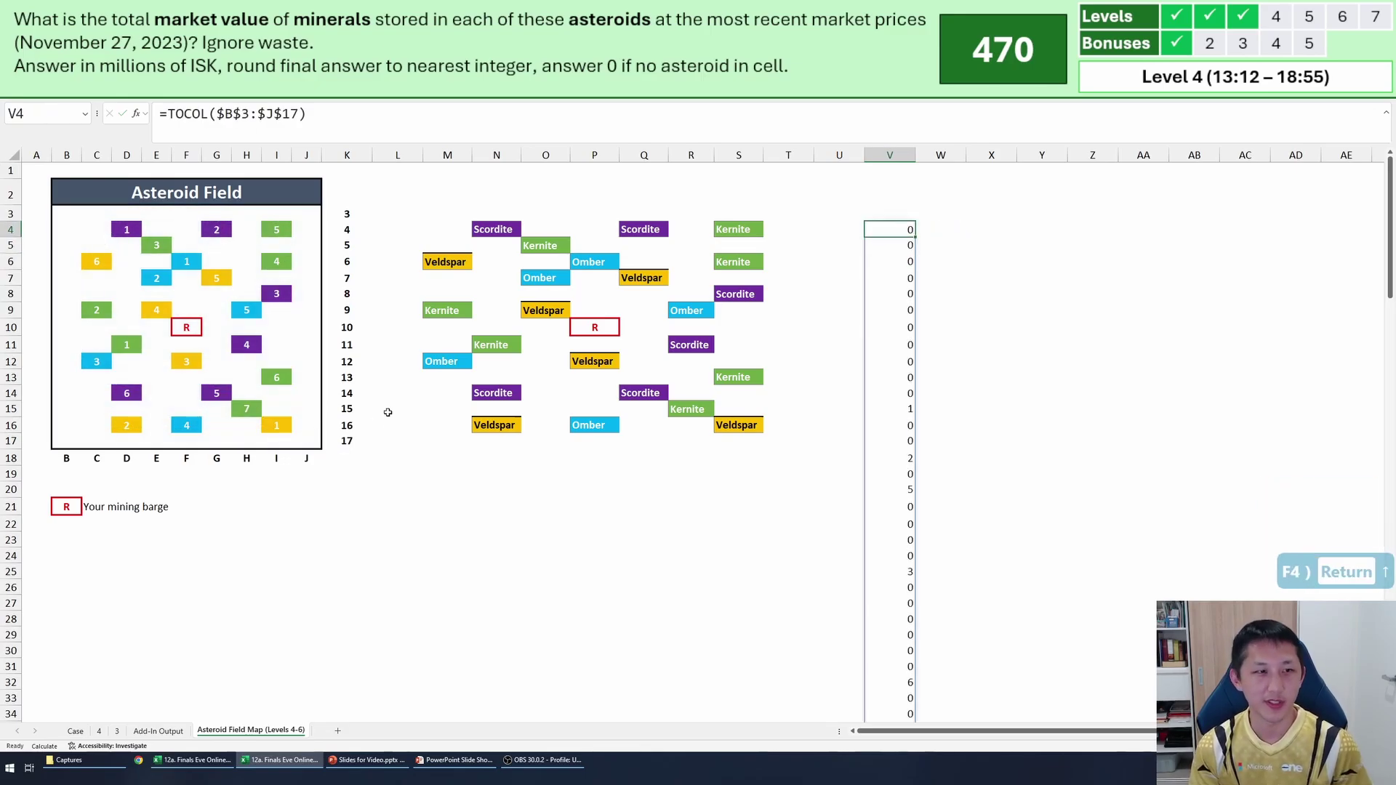
pyautogui.press('F2')
pyautogui.press('Escape')
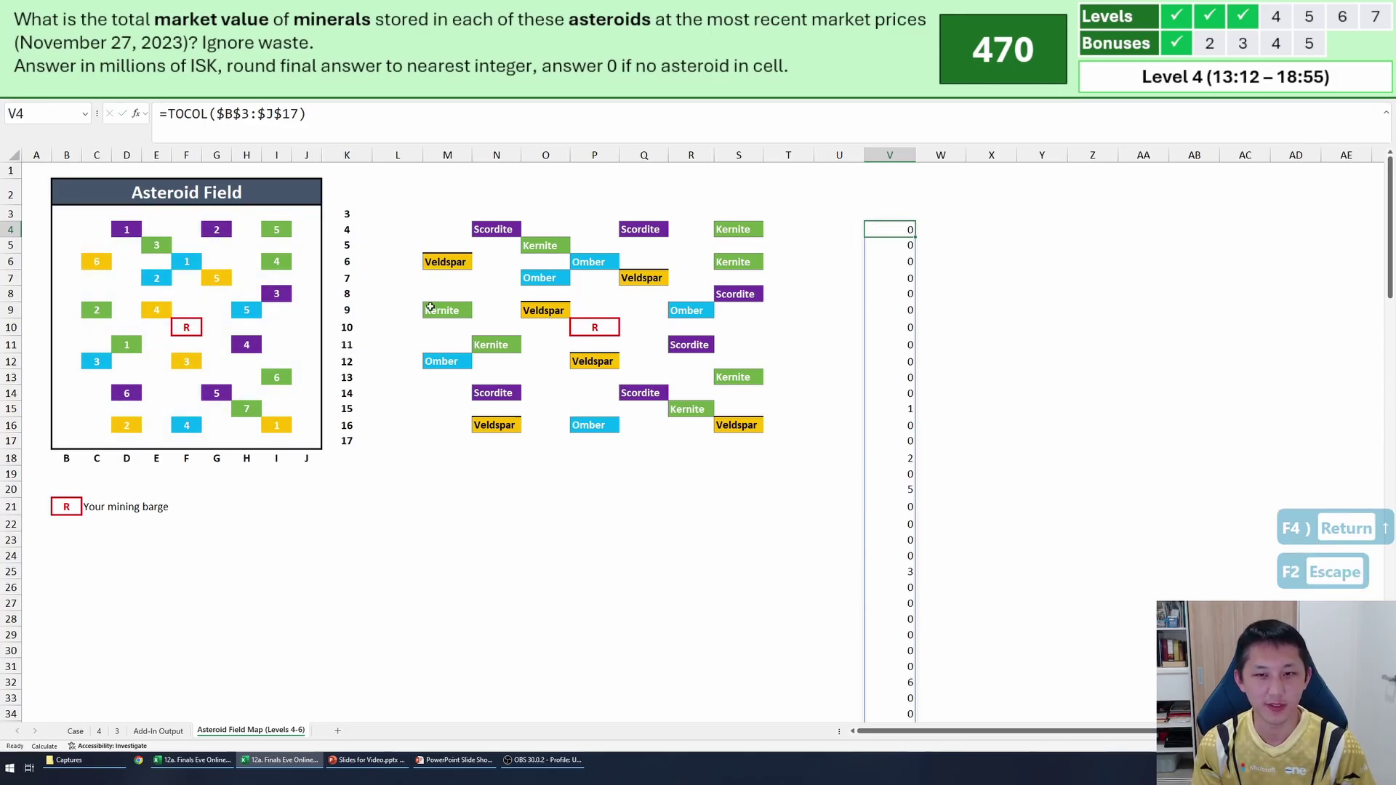
# Enter =TOCOL(B18:J18&K3:K17) in W4 to list the coordinates of every map cell.
pyautogui.press('Right')
pyautogui.write('=toco')
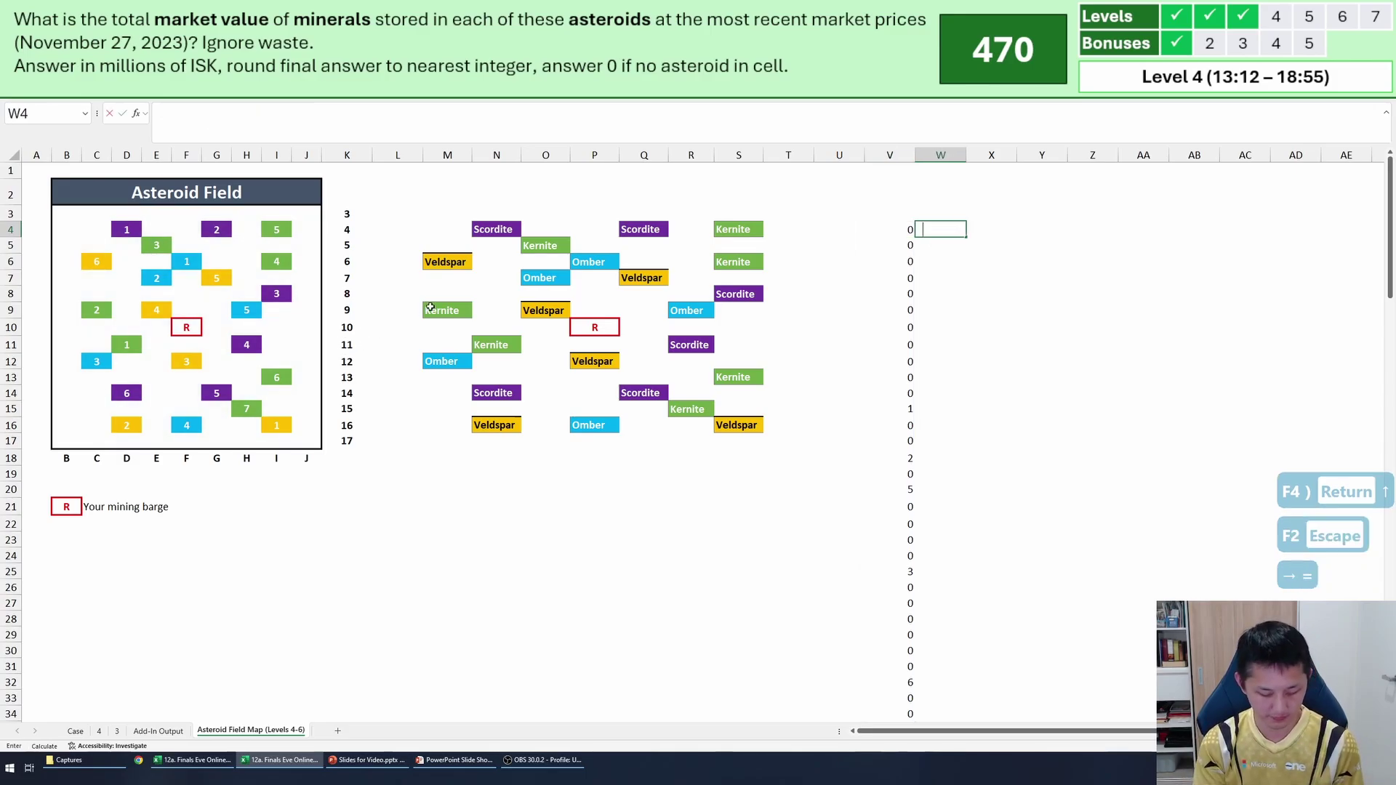
pyautogui.press('Tab')
pyautogui.moveTo(66, 458); pyautogui.dragTo(309, 460)
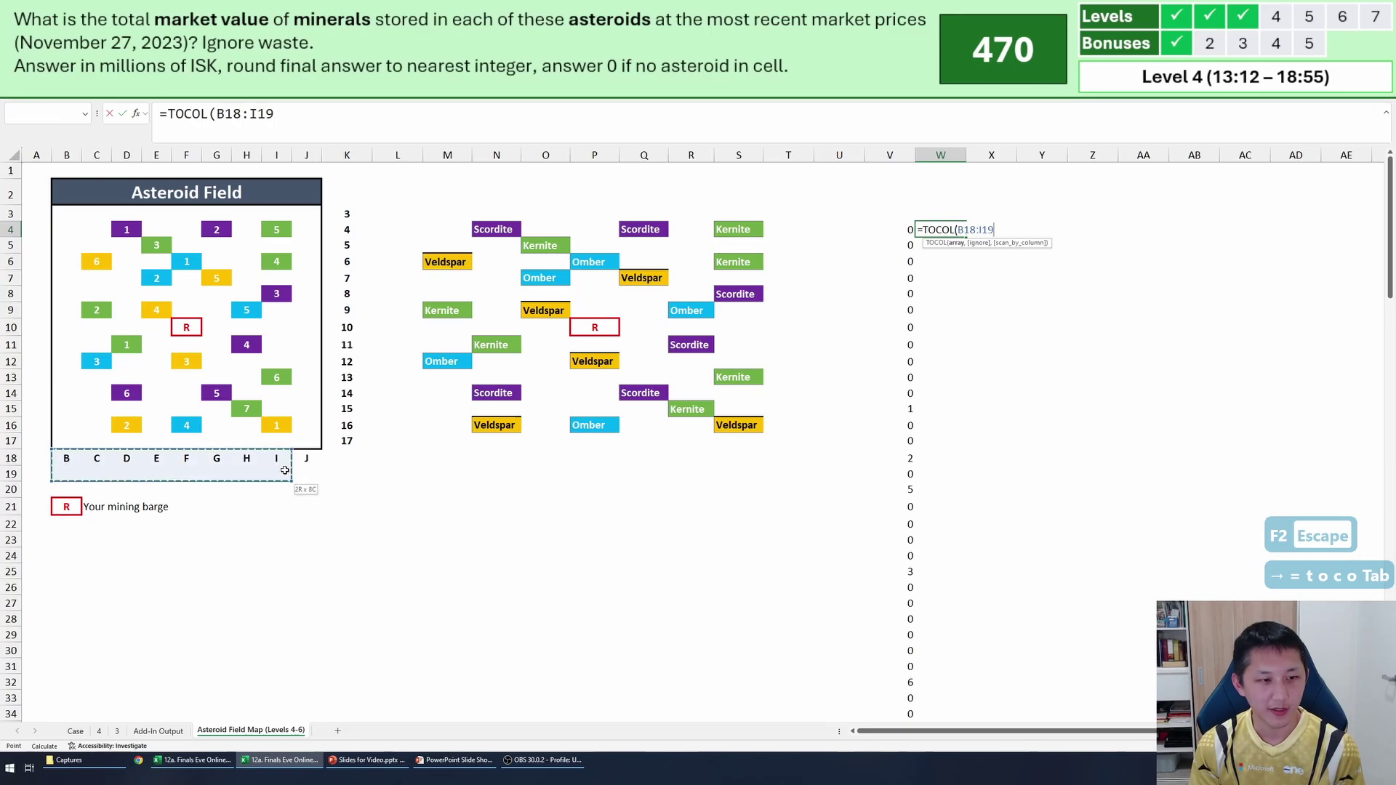
pyautogui.write('&')
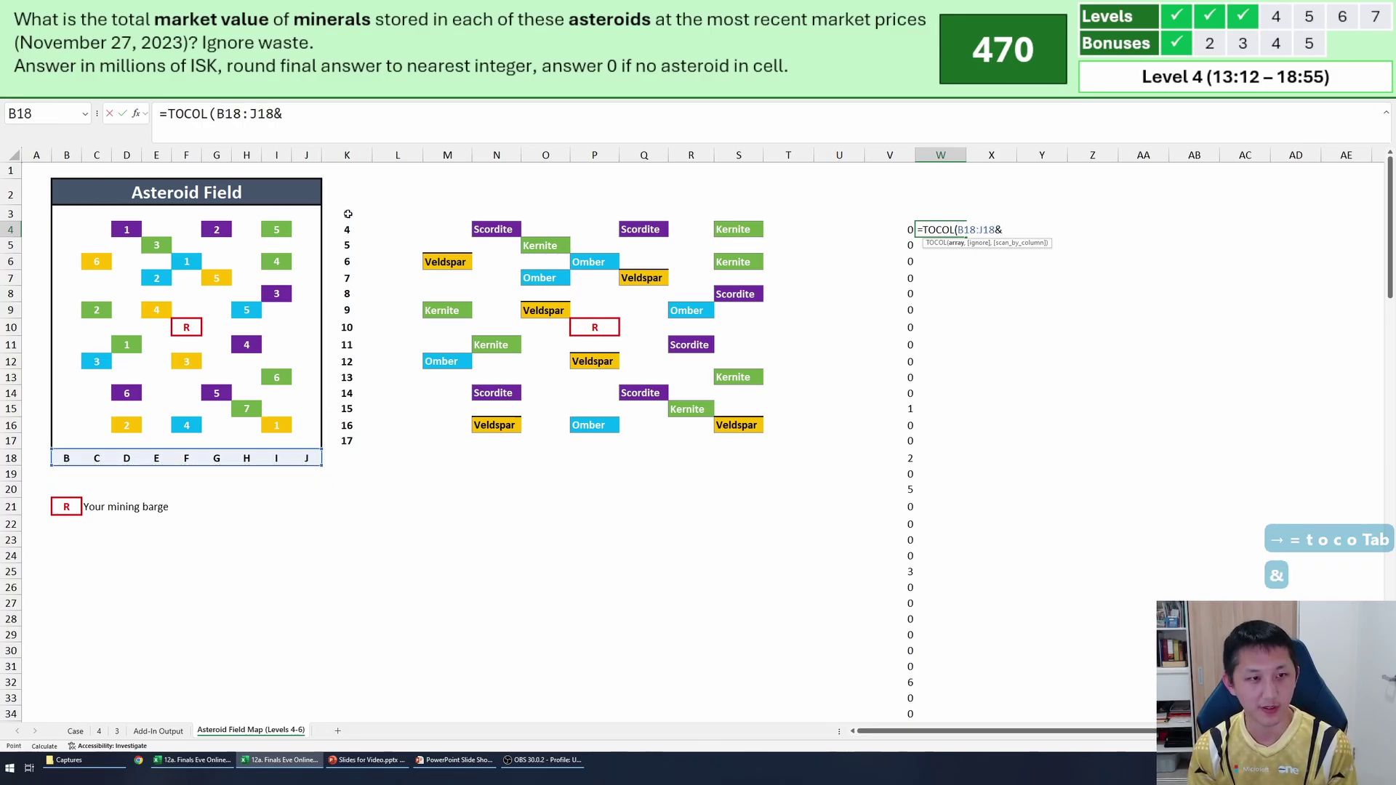
pyautogui.moveTo(347, 214); pyautogui.dragTo(340, 439)
pyautogui.write(')')
pyautogui.press('Return')
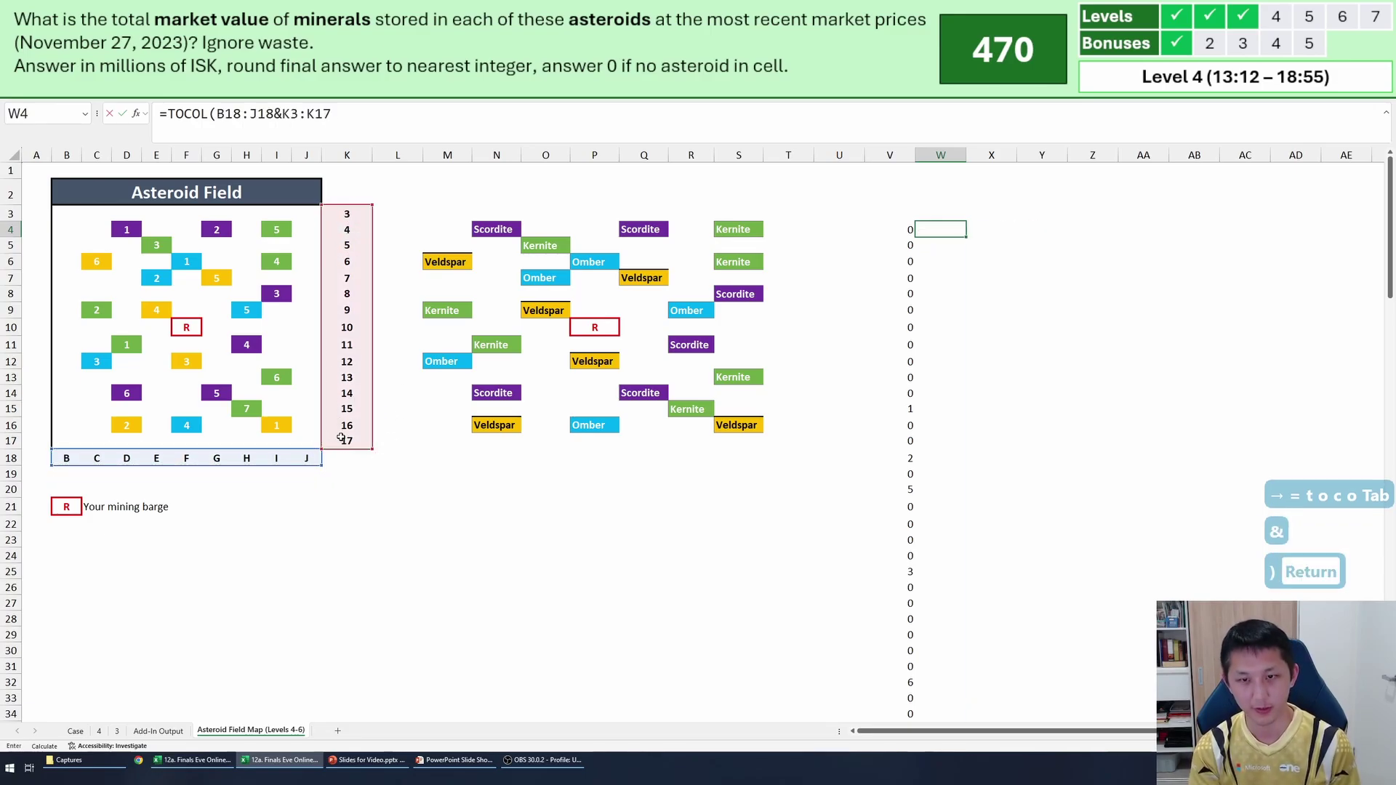
pyautogui.press('Up')
# Enter =TOCOL(L3:T17) in X4 to list the ore names from the relabelled grid in one column.
pyautogui.press('Right')
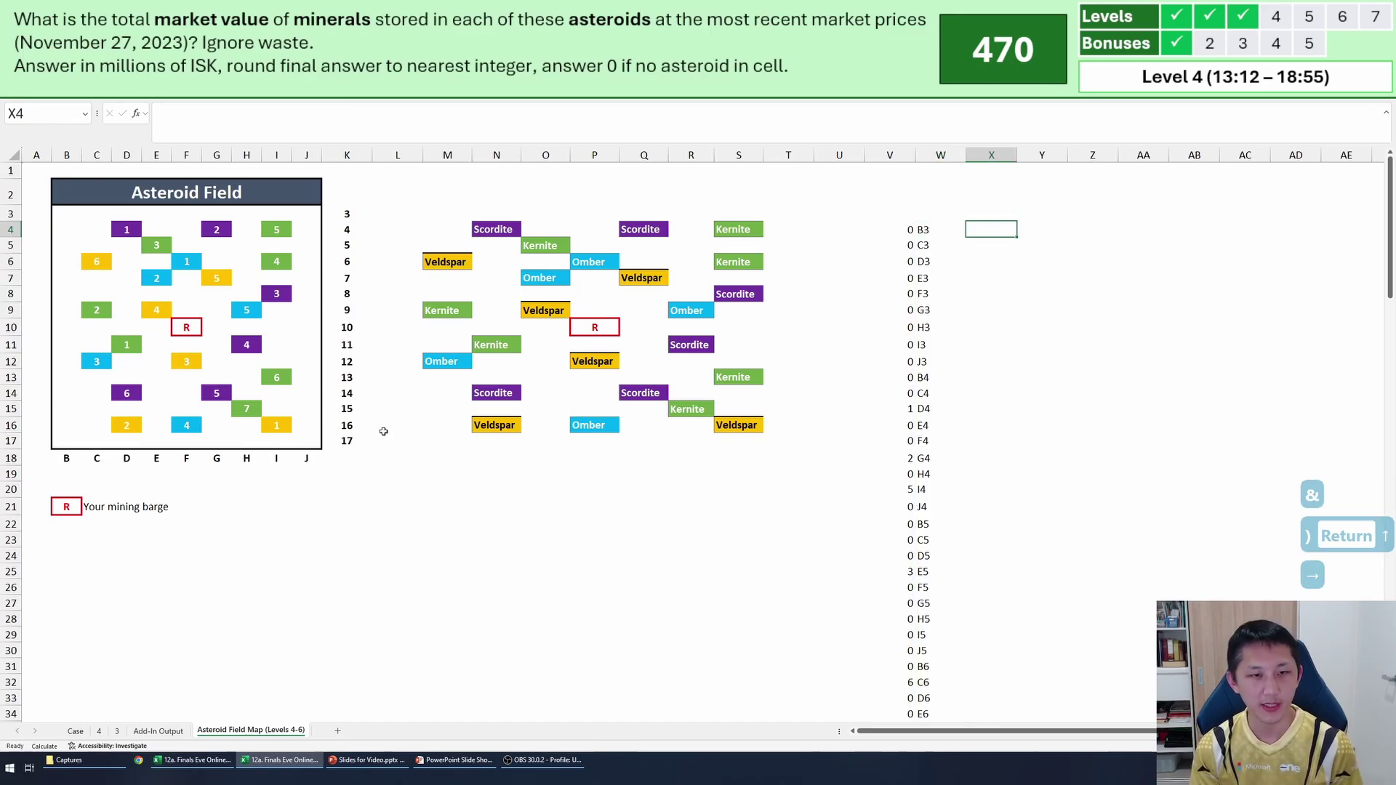
pyautogui.write('=toco')
pyautogui.press('Tab')
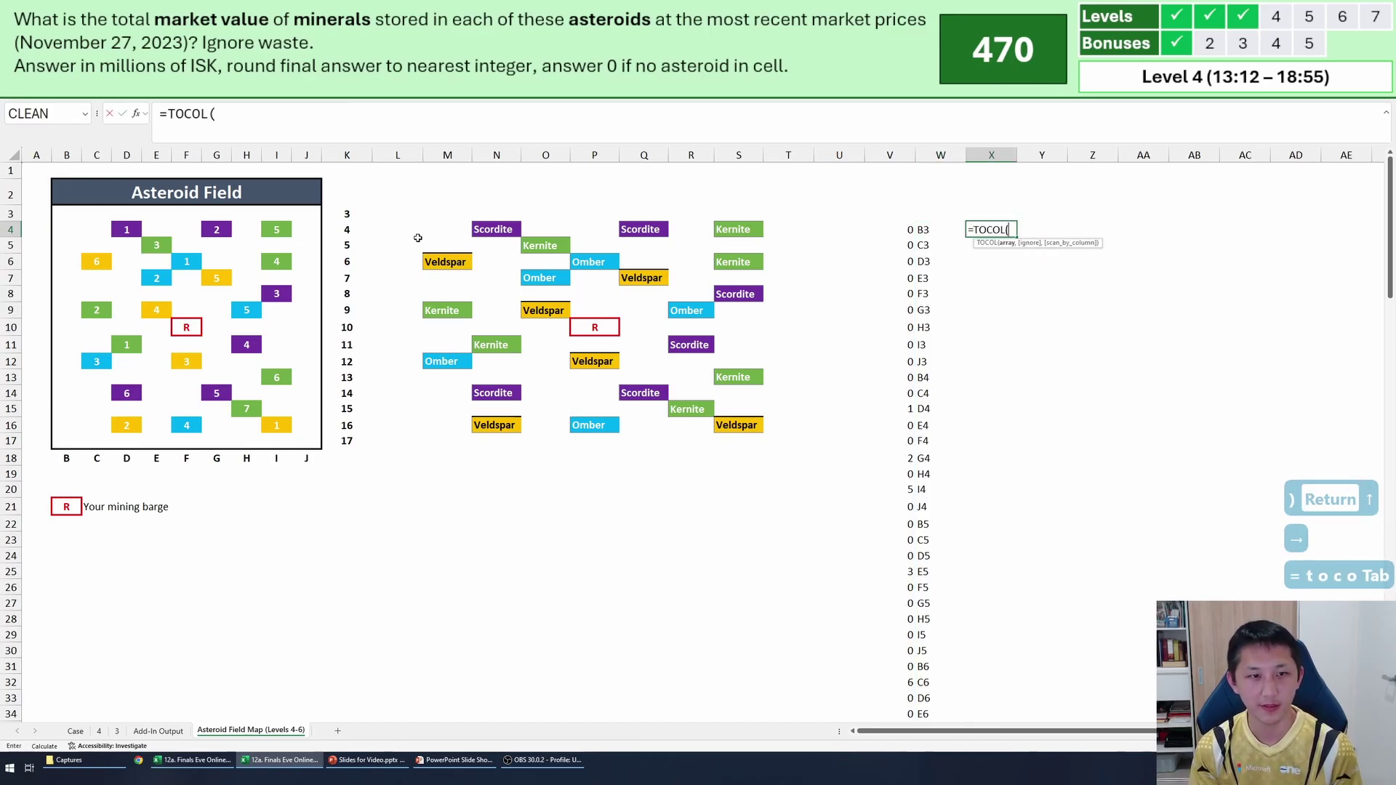
pyautogui.click(443, 229)
pyautogui.moveTo(492, 260); pyautogui.dragTo(749, 441)
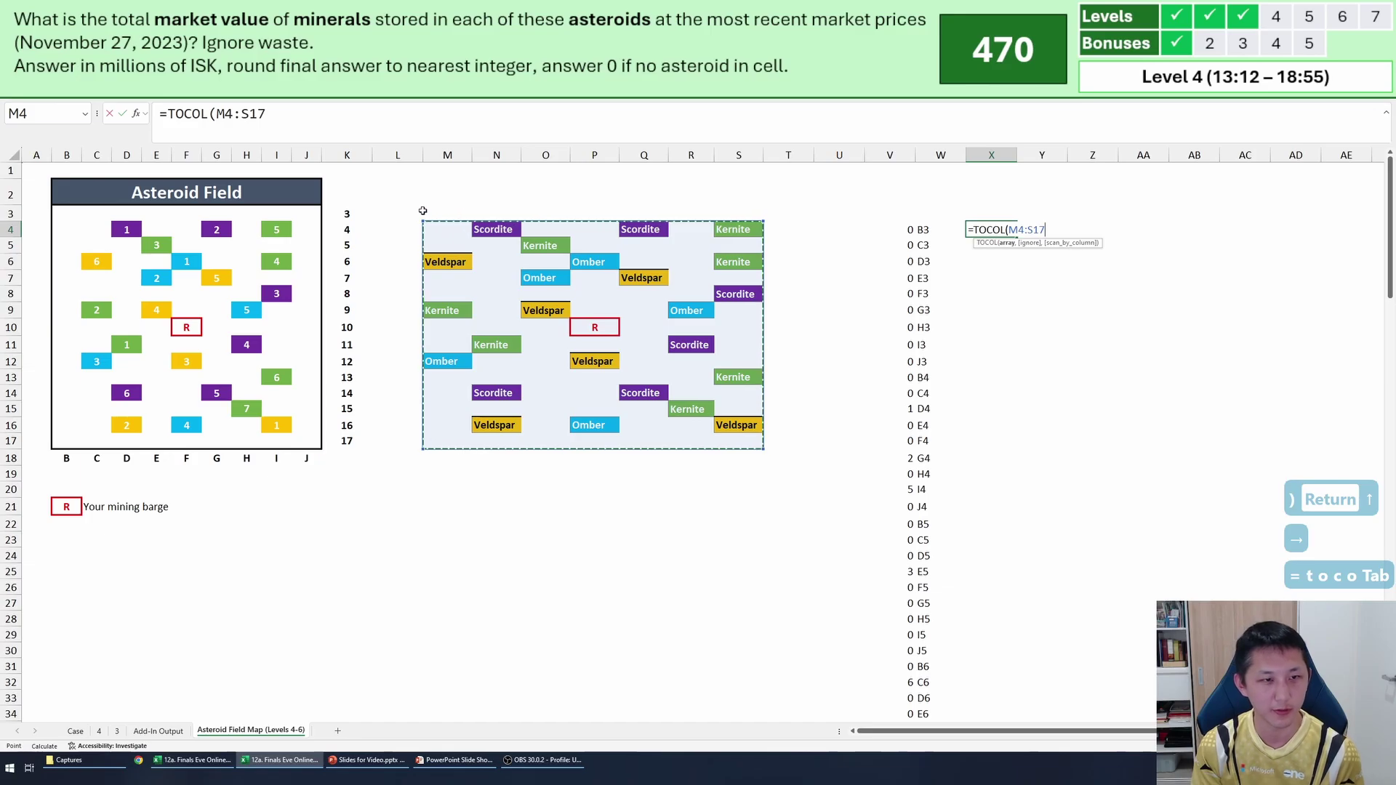
pyautogui.moveTo(407, 211); pyautogui.dragTo(771, 437)
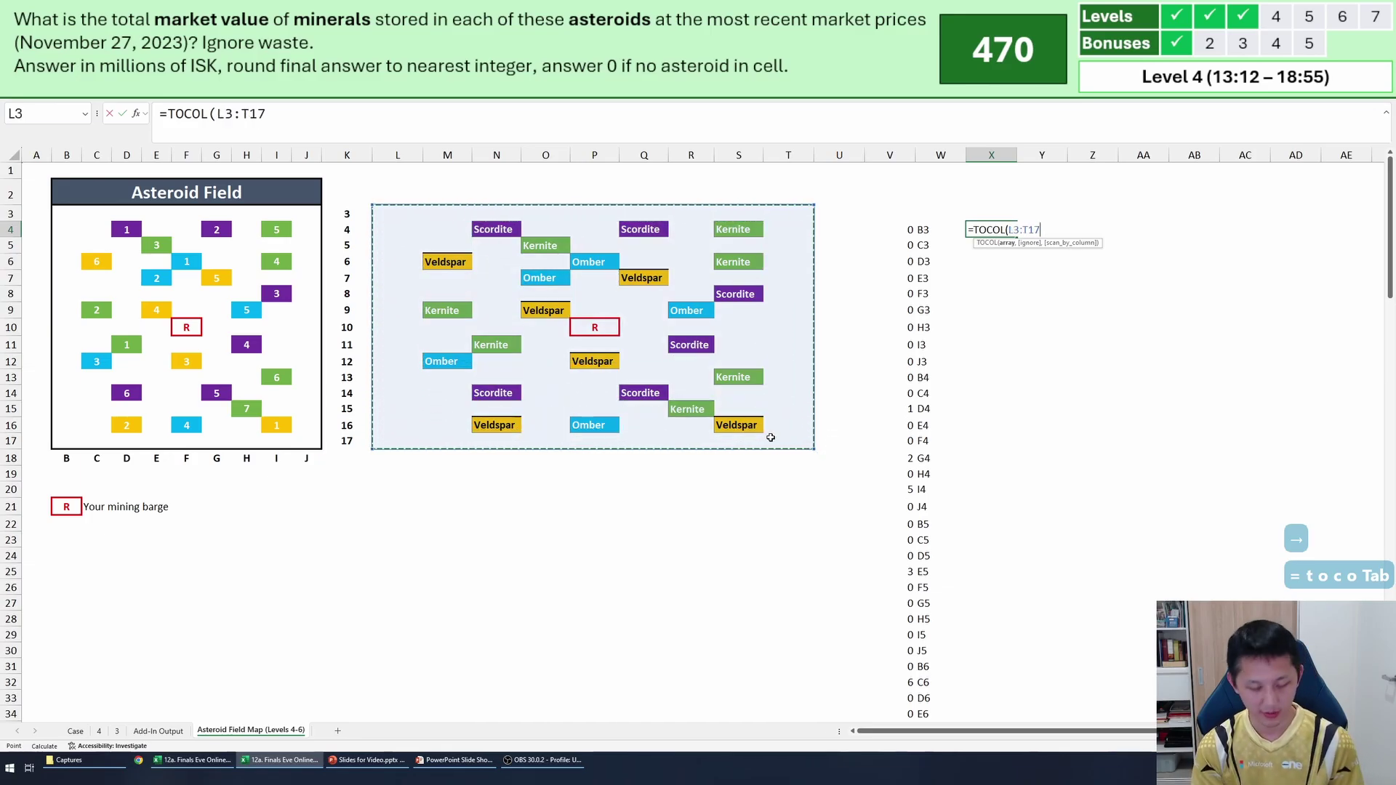
pyautogui.write(')')
pyautogui.press('Return')
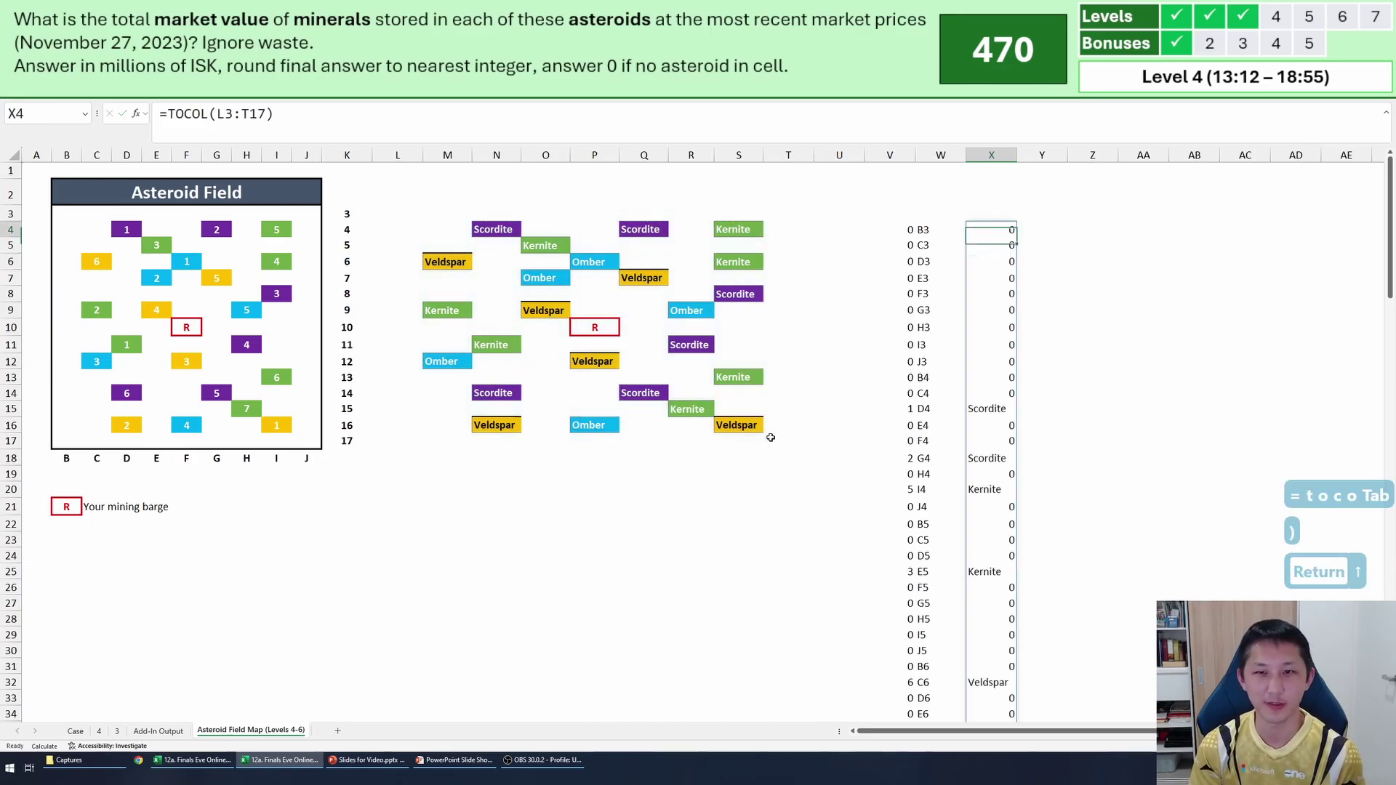
# Enter =FILTER(V4:X138,X4#<>0) in Z4 to keep only the map cells that contain an entry.
pyautogui.click(1080, 223)
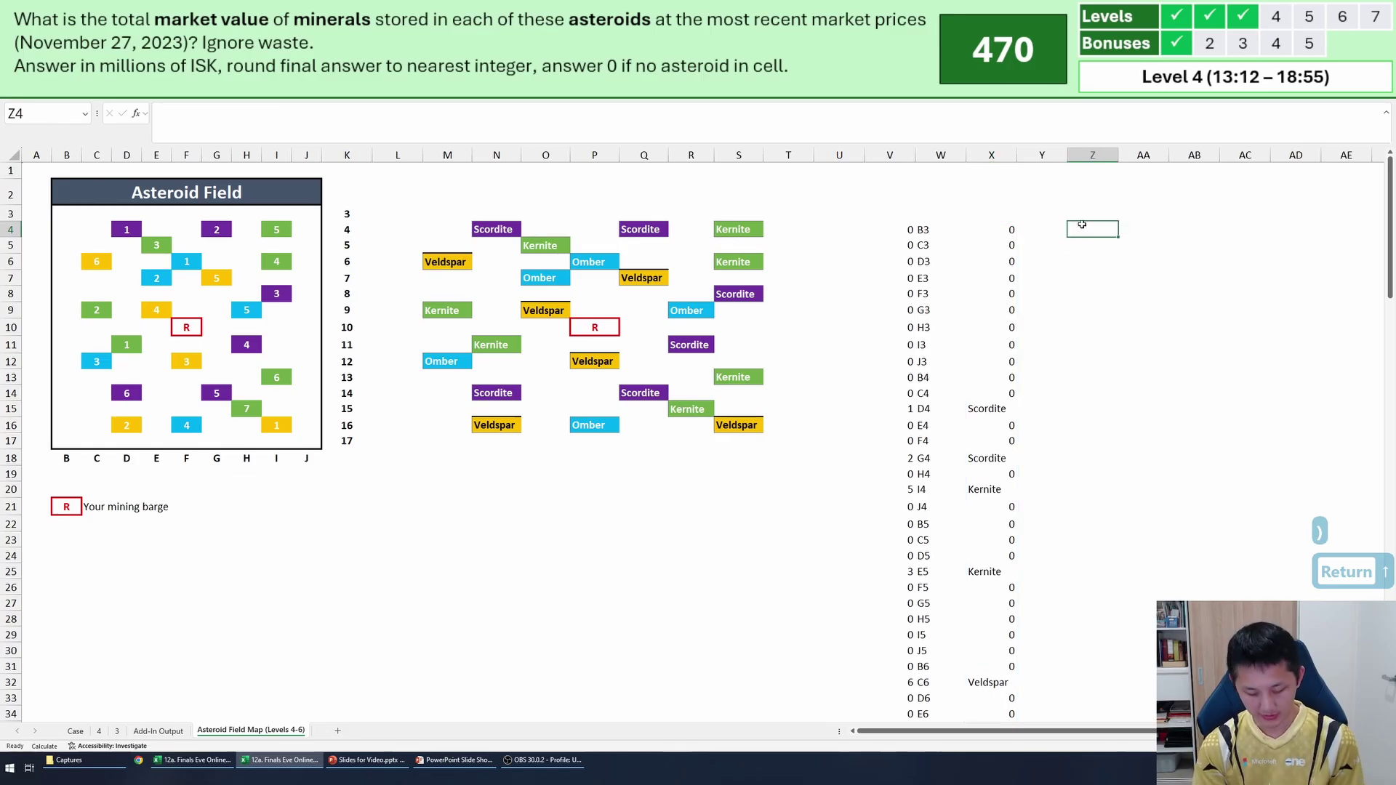
pyautogui.write('=filt')
pyautogui.press('Tab')
pyautogui.hotkey('ctrl', 'Left')
pyautogui.hotkey('ctrl', 'Left')
pyautogui.hotkey('ctrl', 'shift', 'Down')
pyautogui.hotkey('ctrl', 'shift', 'Right')
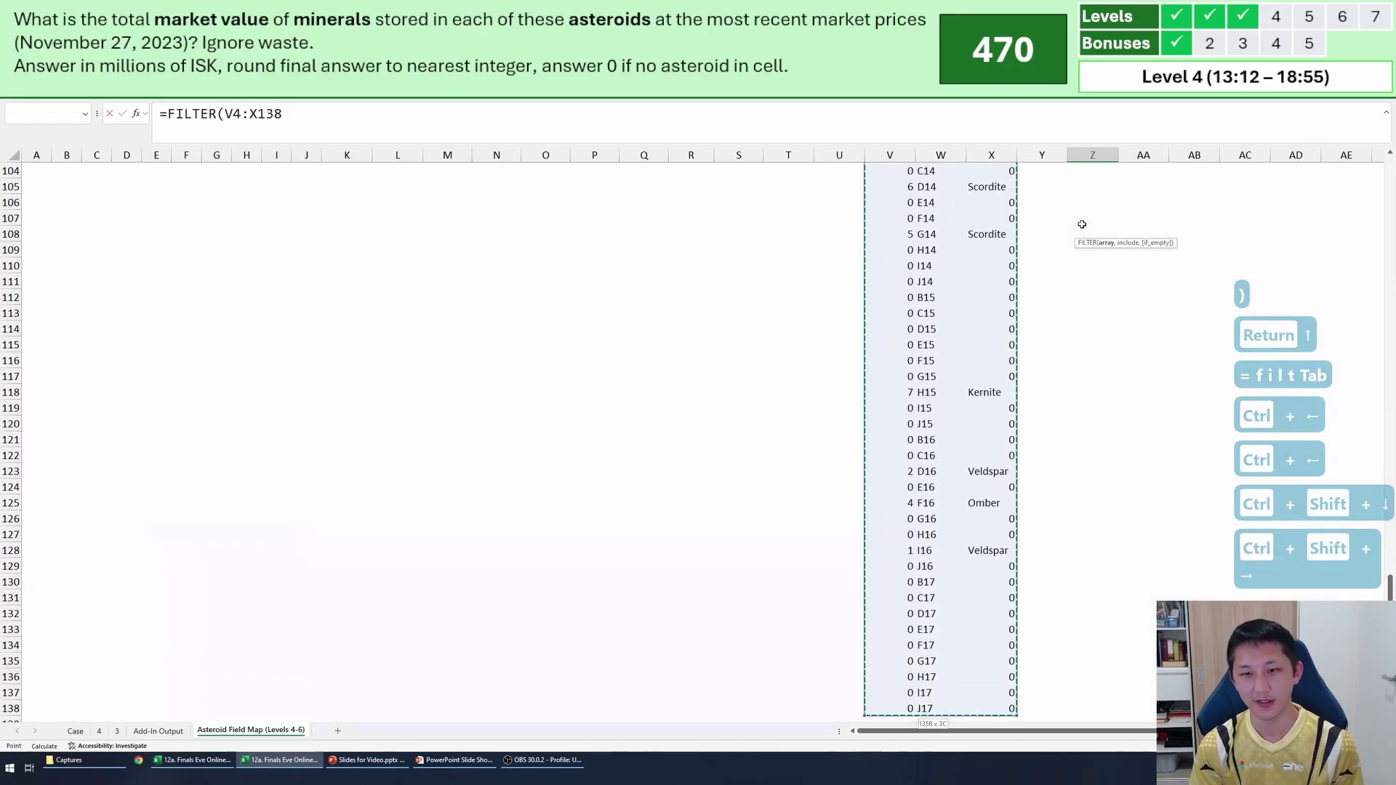
pyautogui.write(',')
pyautogui.hotkey('ctrl', 'Home')
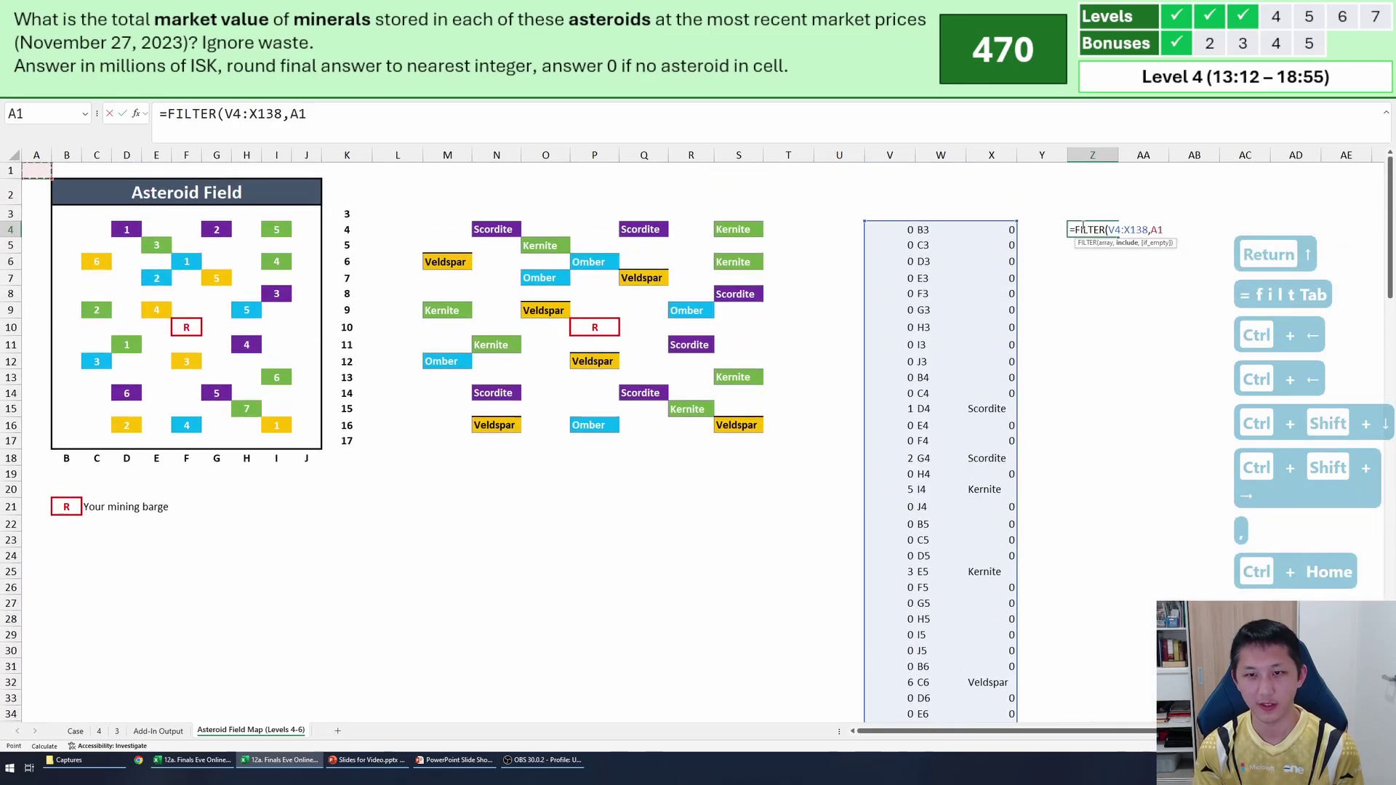
pyautogui.click(1000, 229)
pyautogui.hotkey('ctrl', 'shift', 'Down')
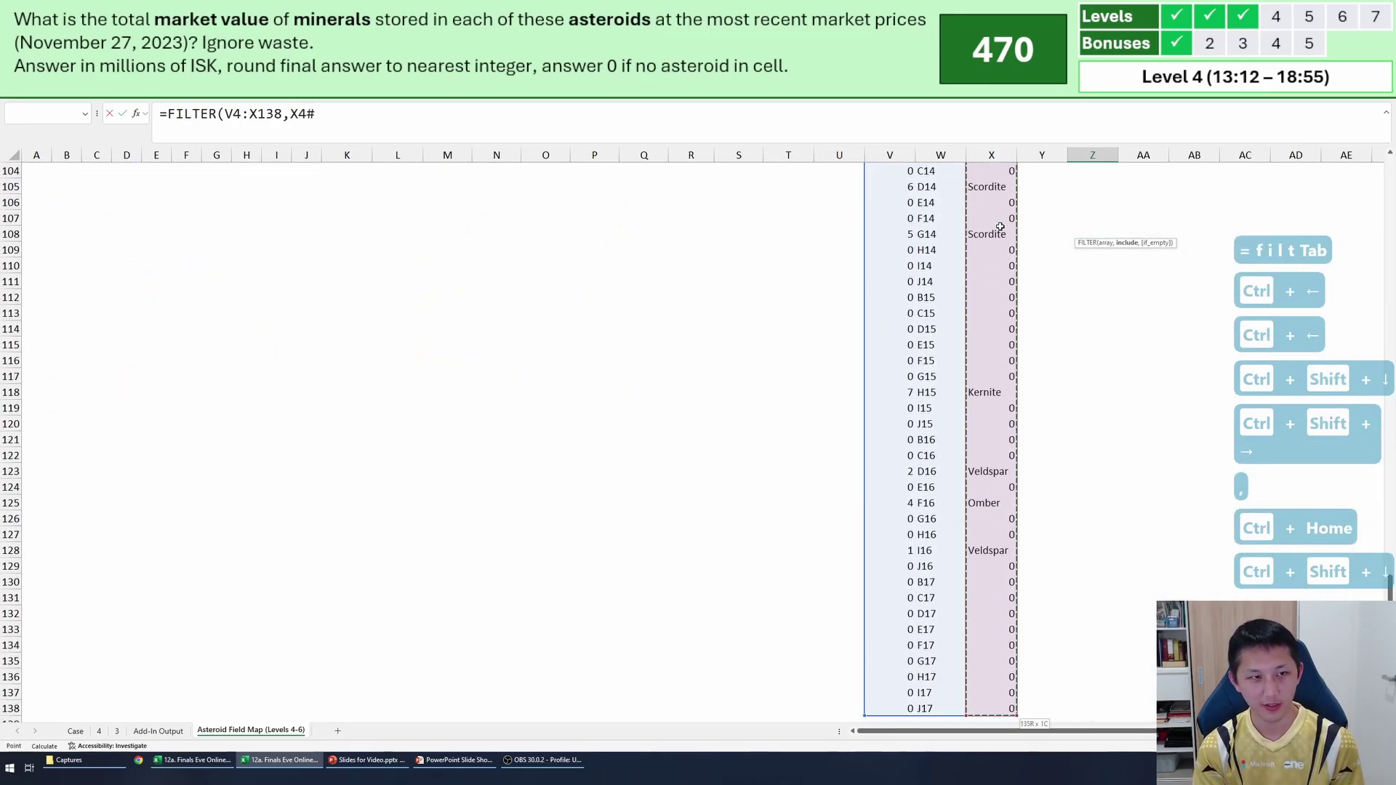
pyautogui.write('<>)')
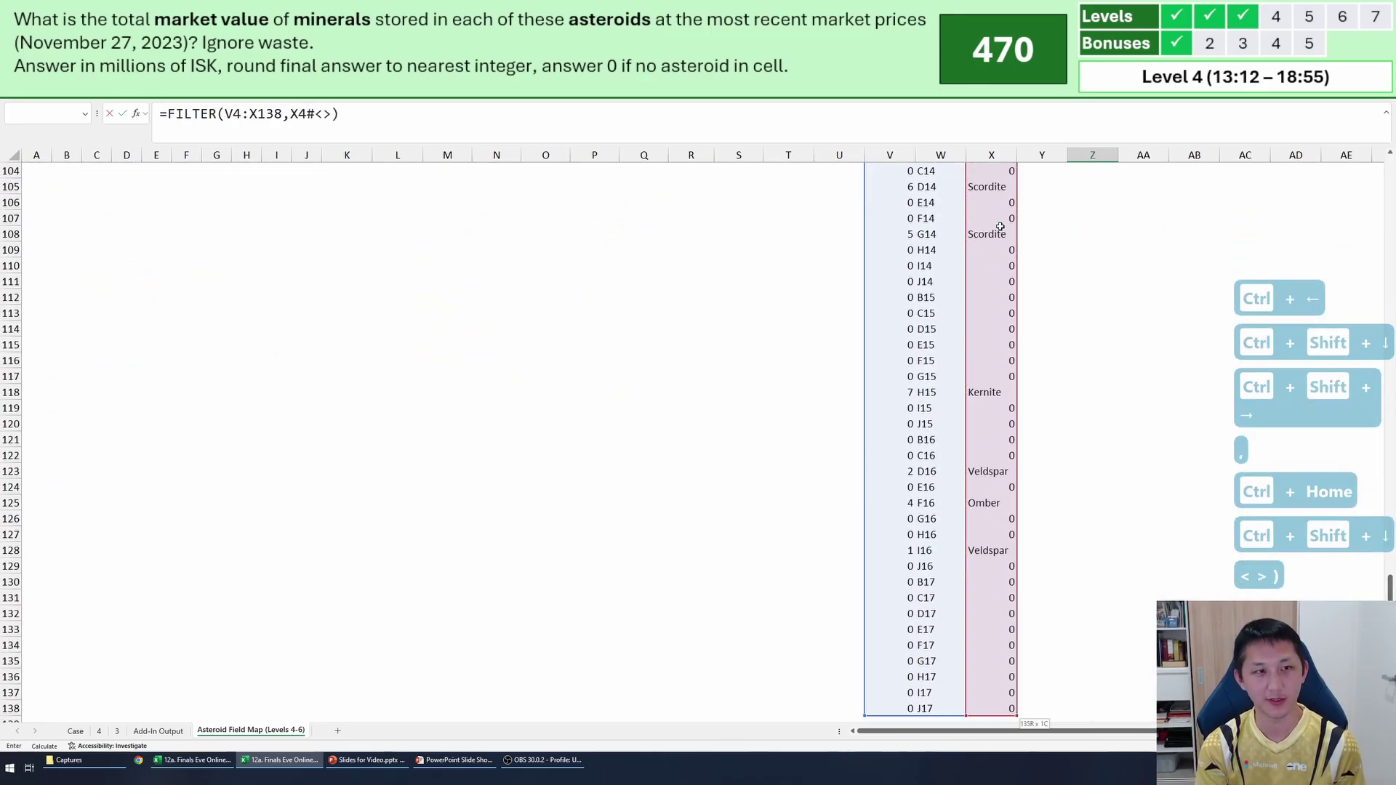
pyautogui.press('BackSpace')
pyautogui.write('0)')
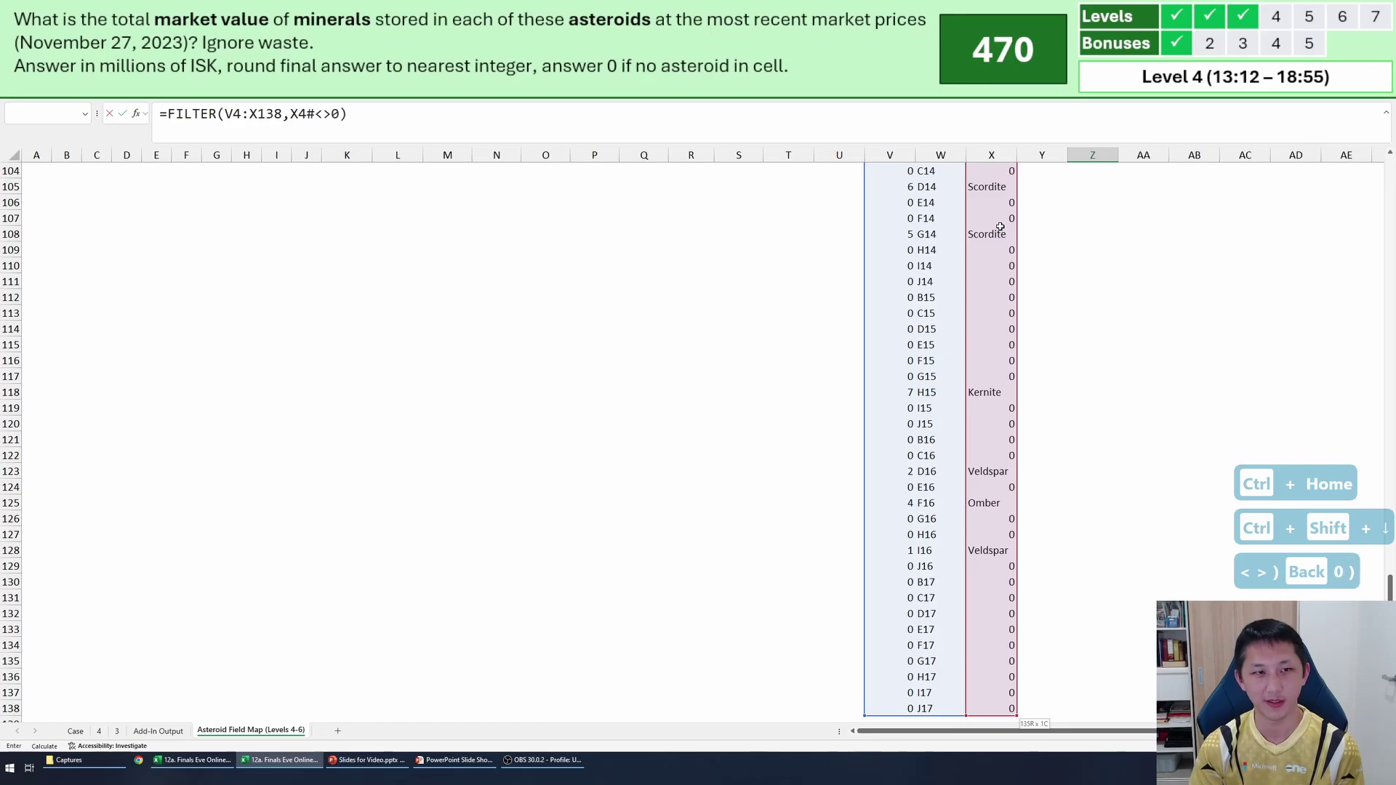
pyautogui.press('Return')
pyautogui.scroll(-2, 1035, 231)
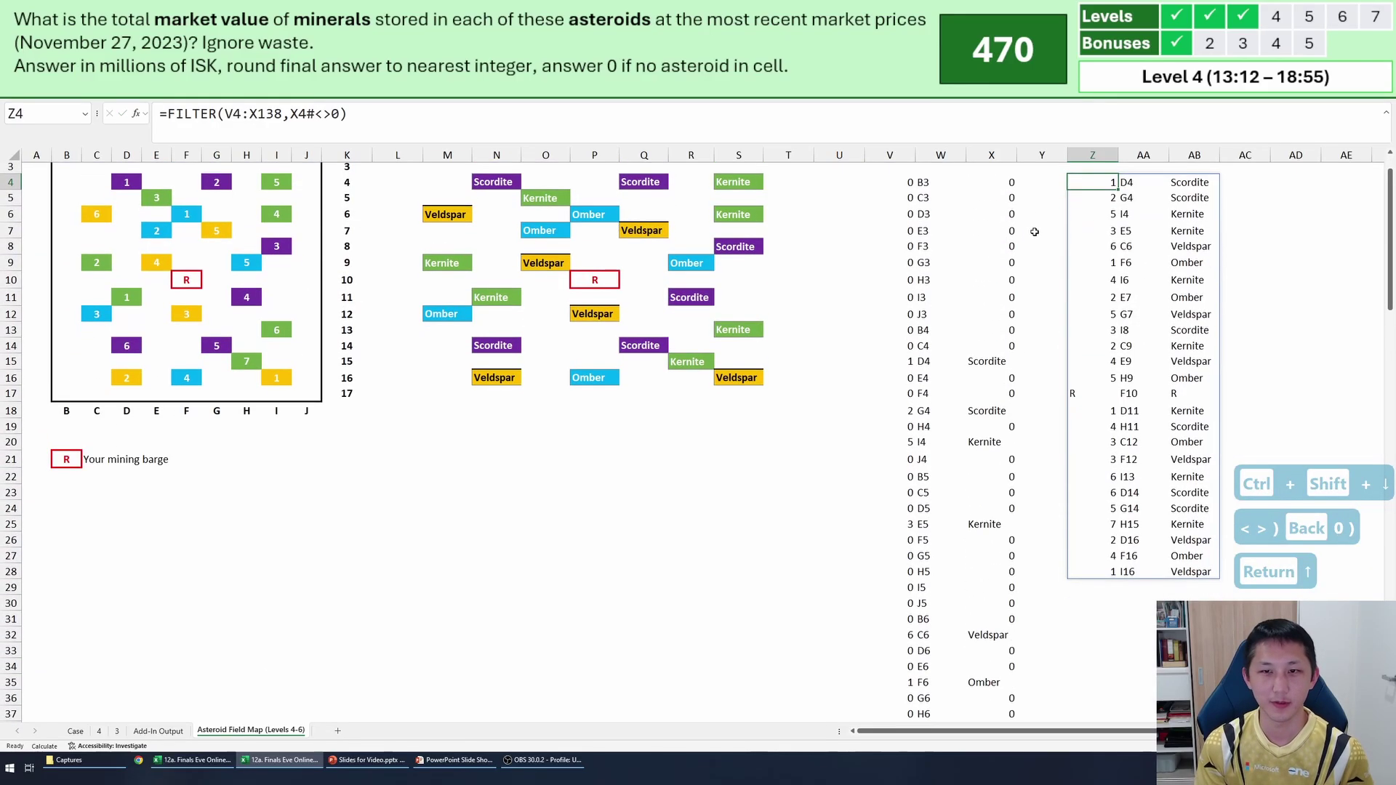
pyautogui.scroll(2, 1035, 231)
pyautogui.press('F2')
pyautogui.press('Escape')
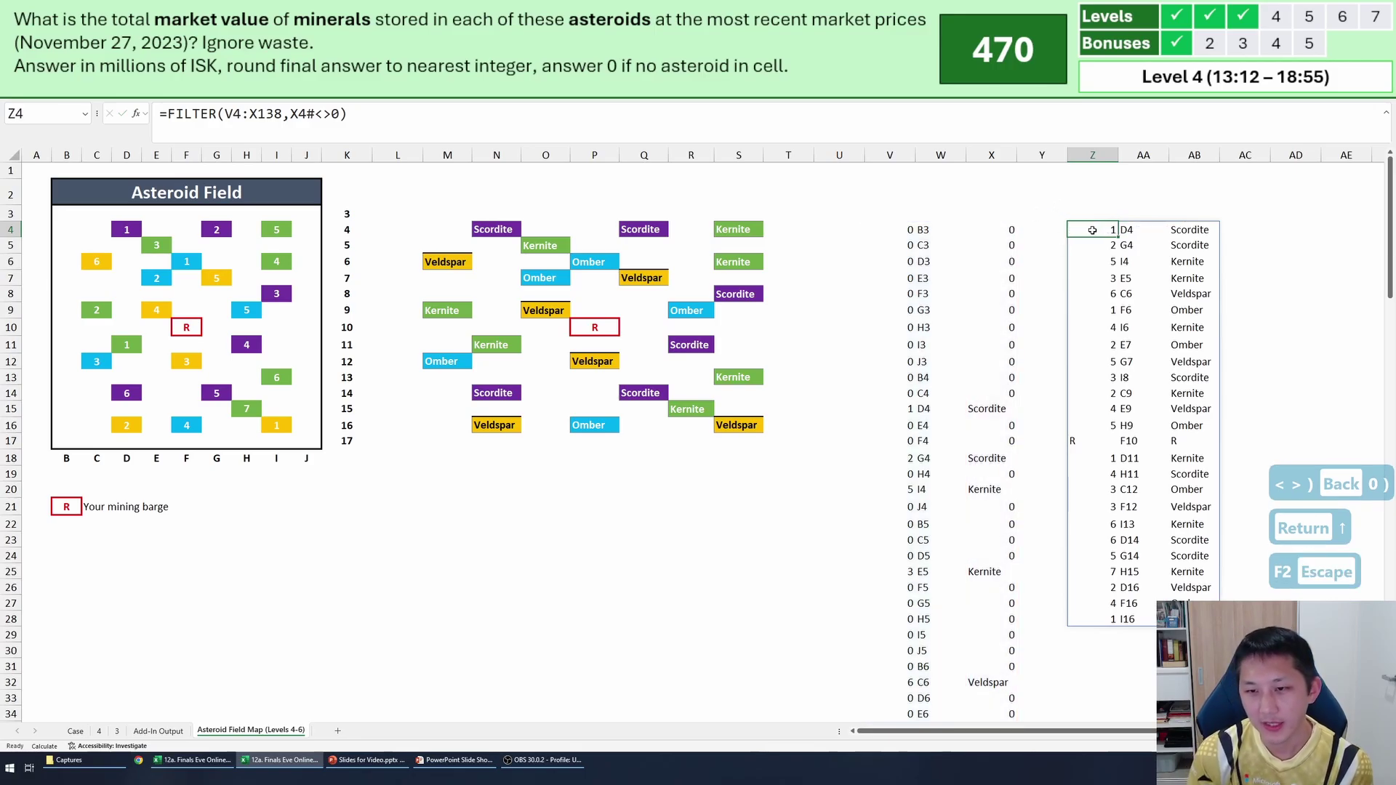
# Review the filtered list of asteroid numbers, coordinates and ore names beside the map grids.
pyautogui.hscroll(3, 1093, 230)
pyautogui.moveTo(738, 155); pyautogui.dragTo(848, 161)
pyautogui.click(943, 217)
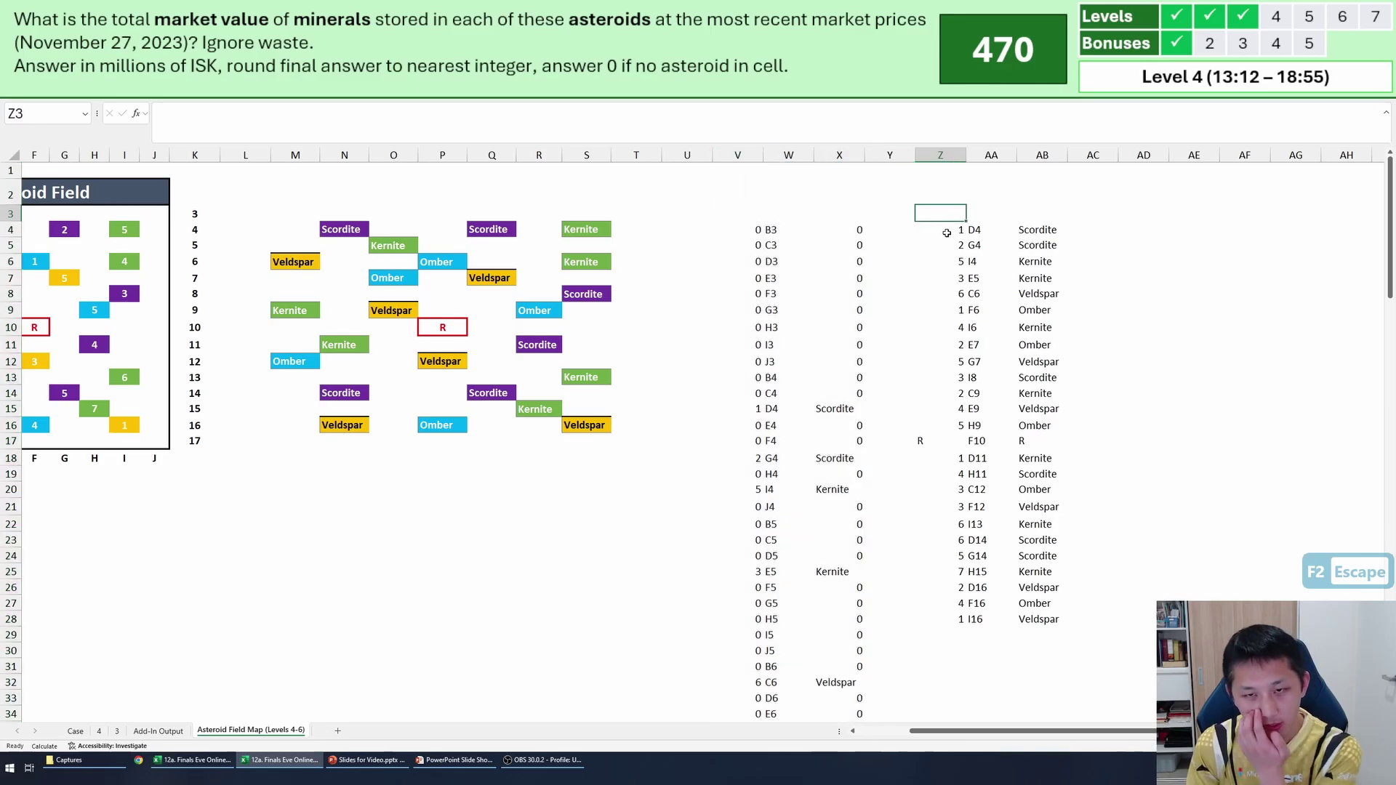
pyautogui.click(947, 233)
pyautogui.click(945, 215)
pyautogui.click(946, 185)
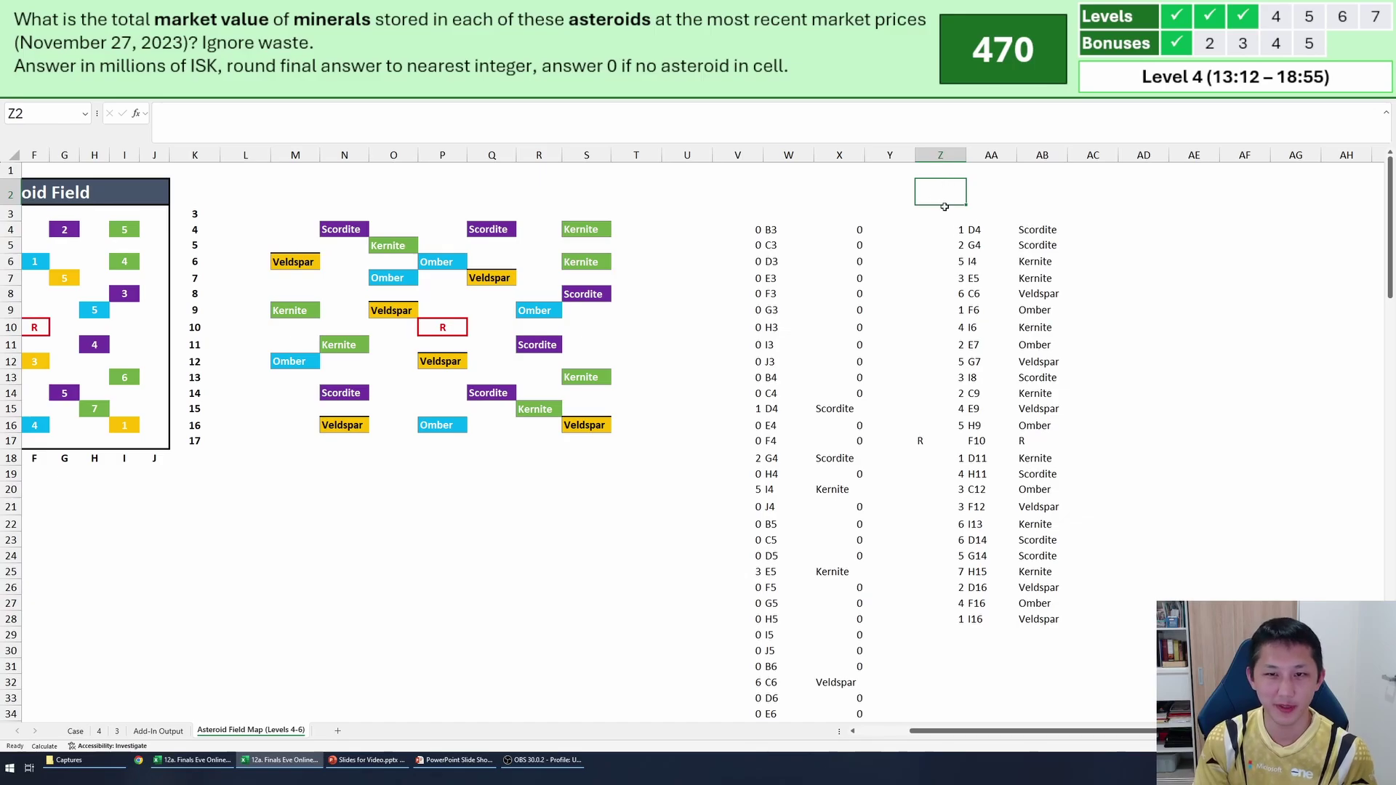
pyautogui.click(958, 232)
pyautogui.click(992, 191)
pyautogui.moveTo(954, 229); pyautogui.dragTo(1033, 614)
pyautogui.hscroll(-3, 1033, 615)
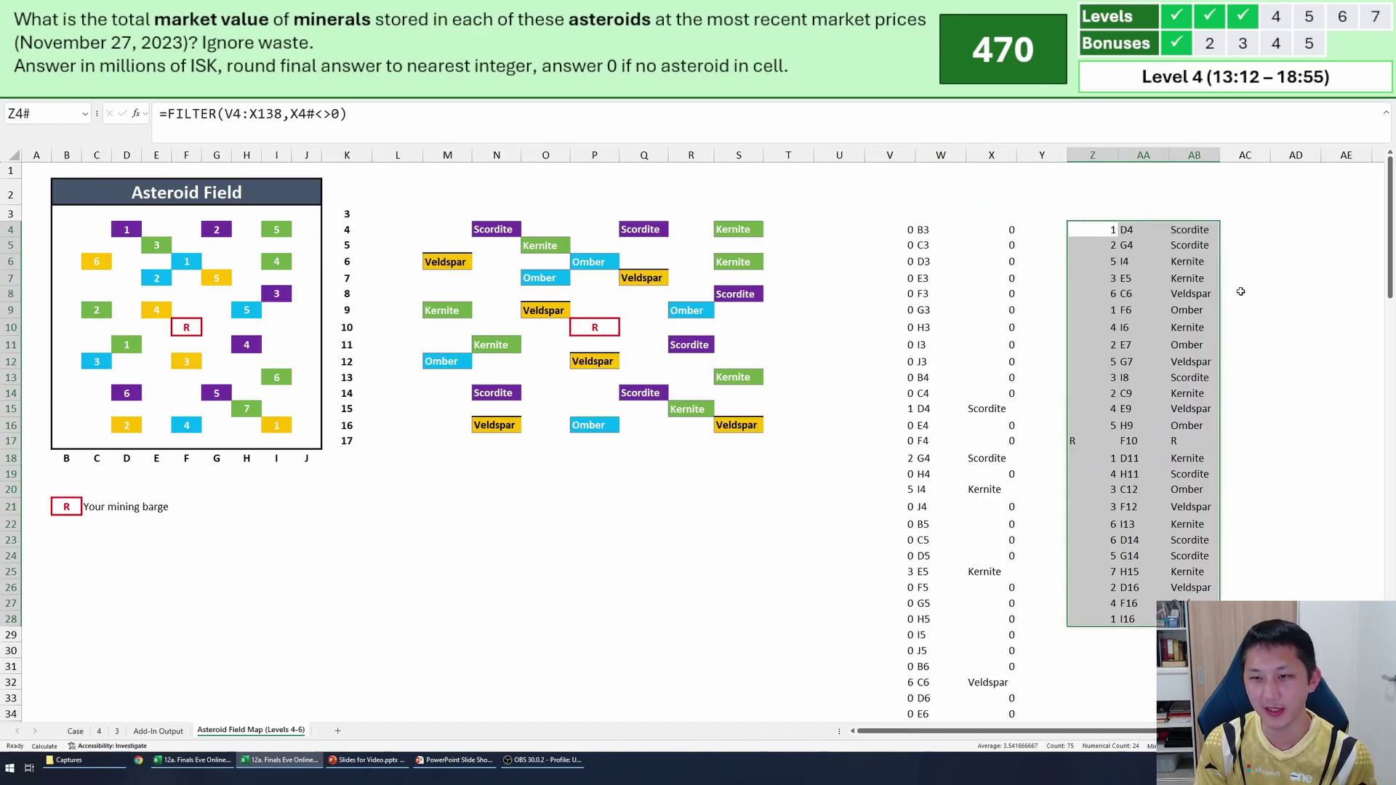
# Go to cell C2 on sheet 4.
pyautogui.click(102, 732)
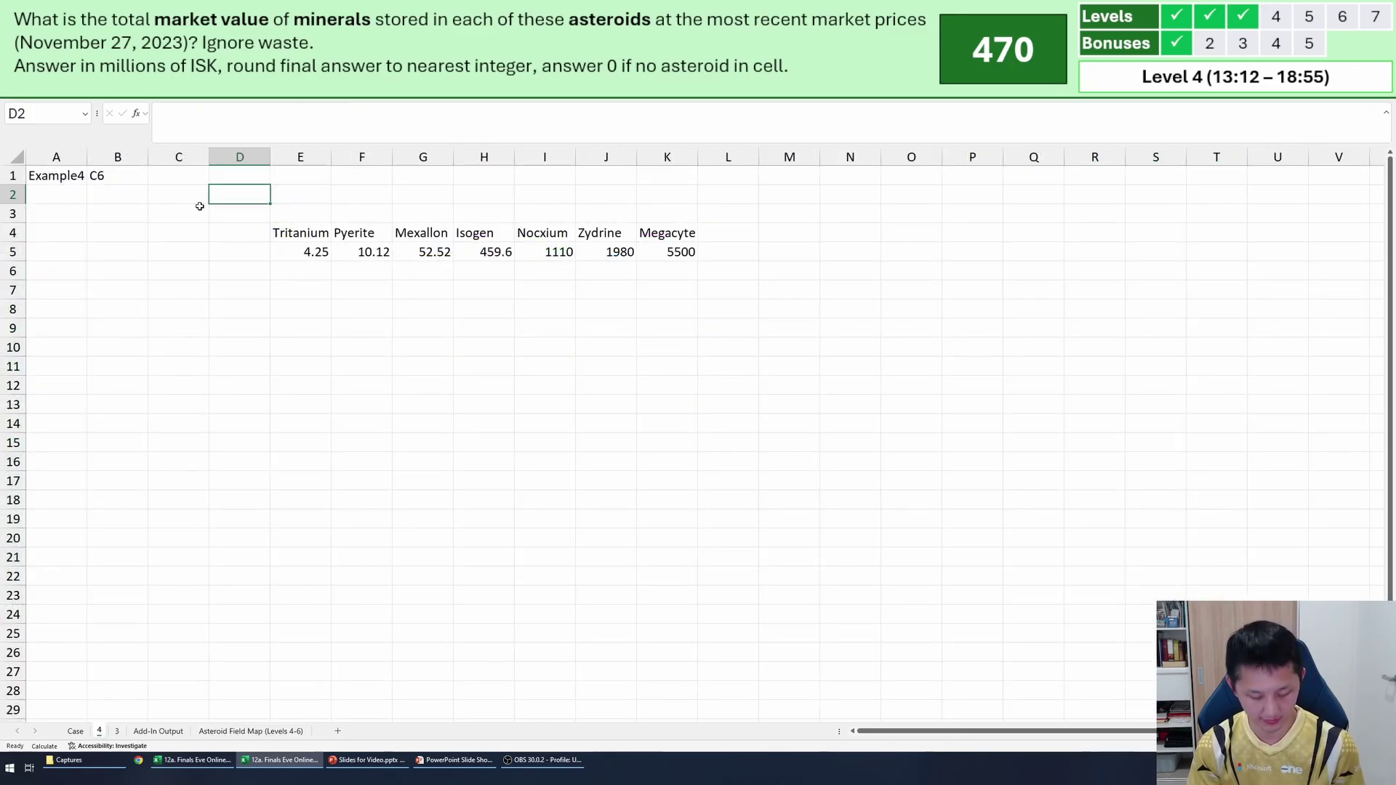
pyautogui.press('Left')
pyautogui.write('=')
pyautogui.press('BackSpace')
pyautogui.press('Escape')
pyautogui.press('Escape')
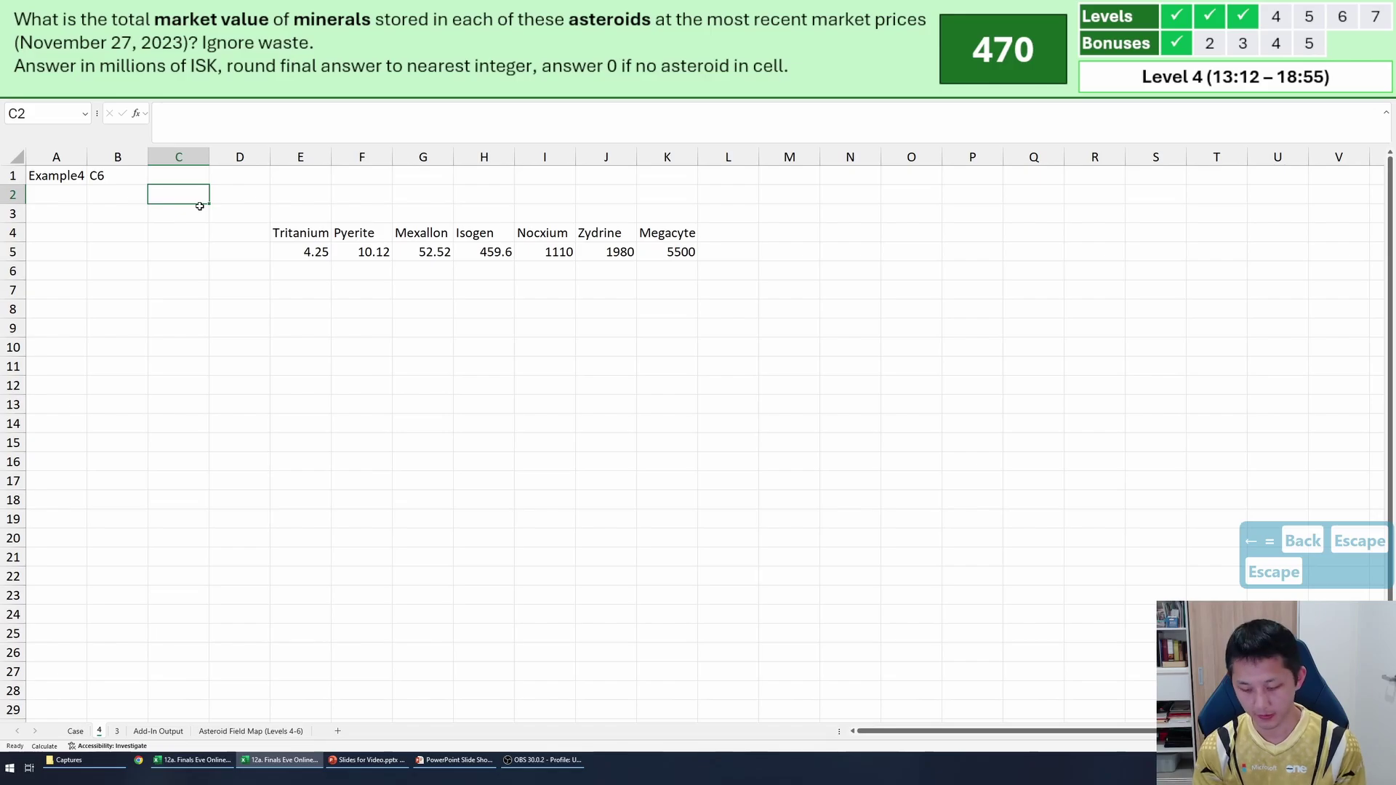
pyautogui.write('=')
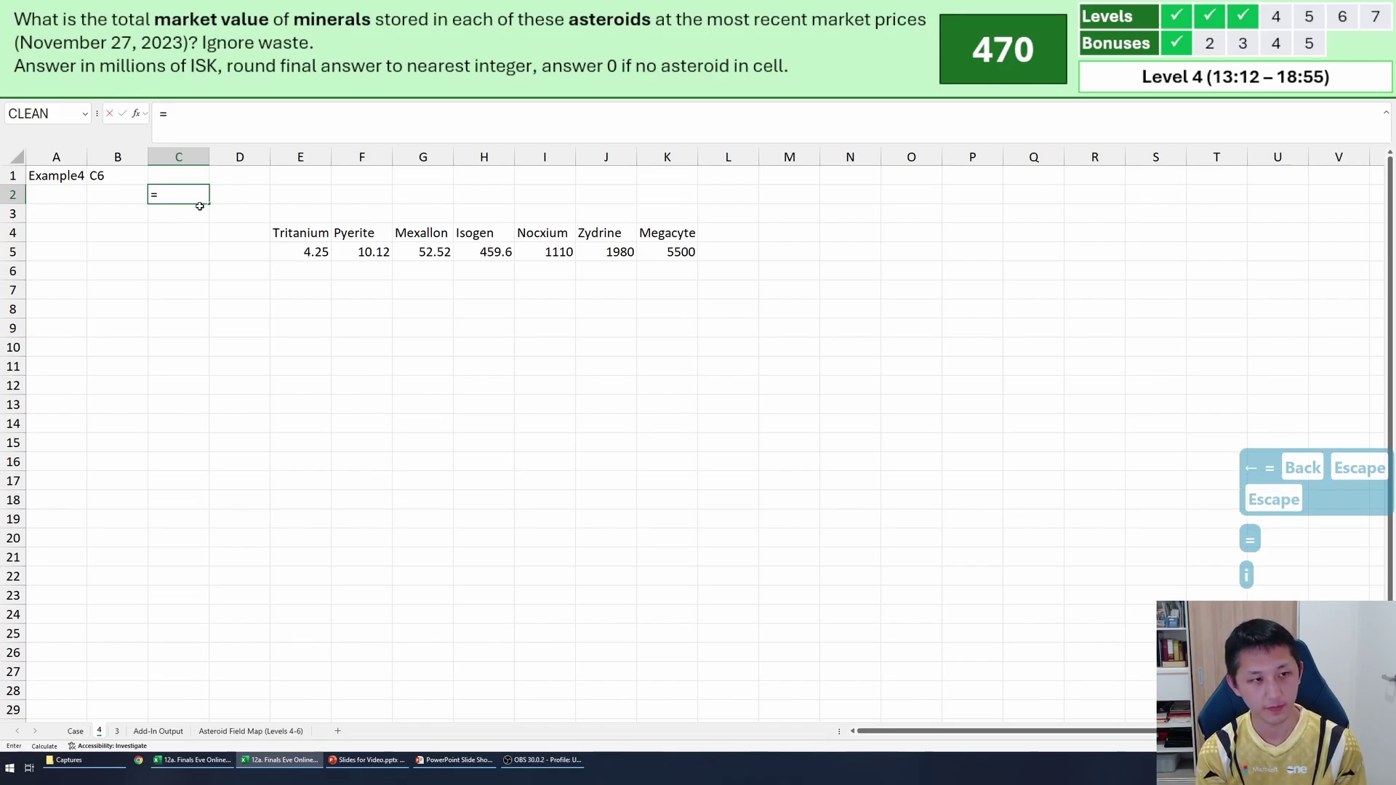
pyautogui.write('inde')
pyautogui.press('Tab')
pyautogui.hotkey('ctrl', 'pagedown')
pyautogui.hotkey('ctrl', 'pagedown')
pyautogui.hotkey('ctrl', 'pagedown')
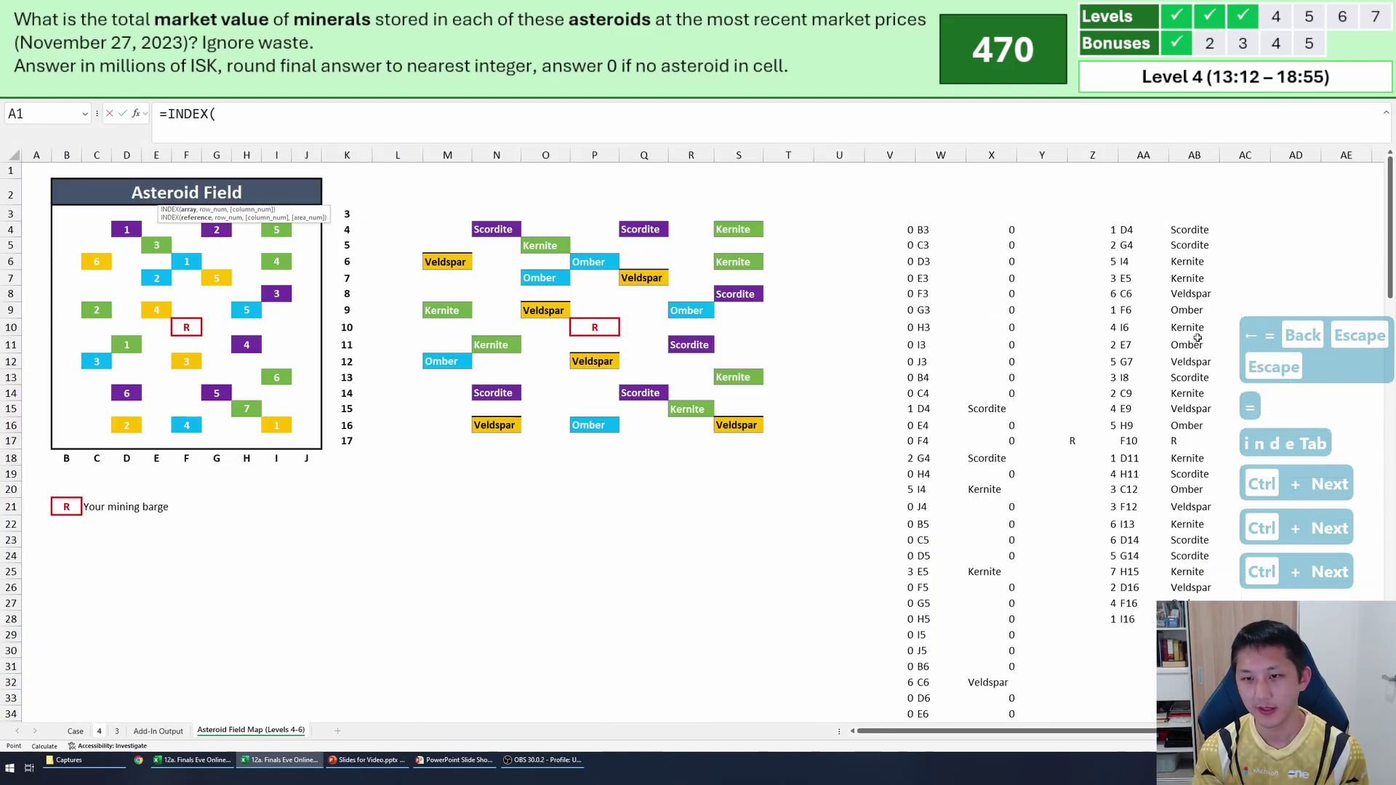
pyautogui.moveTo(1110, 230); pyautogui.dragTo(1107, 619)
pyautogui.press('F4')
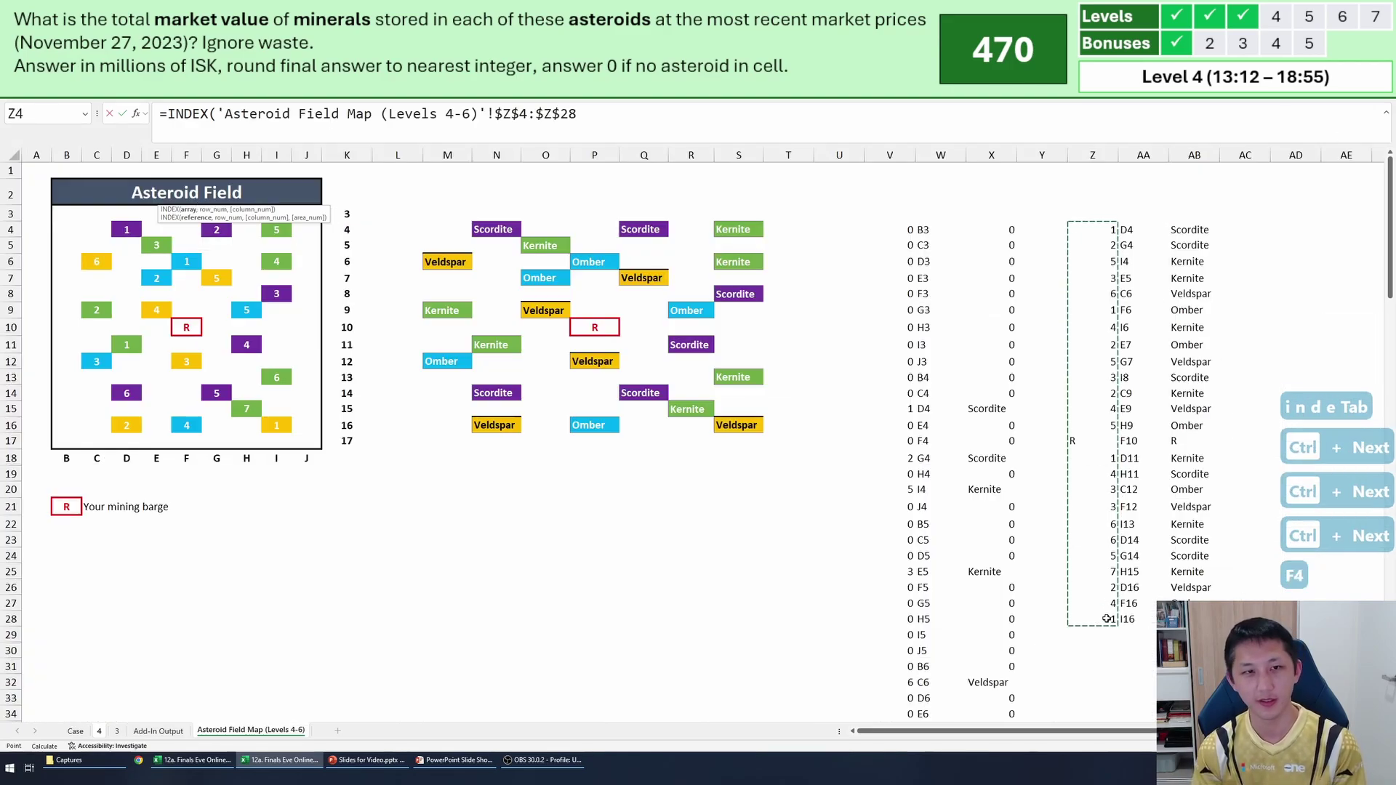
pyautogui.write(',match')
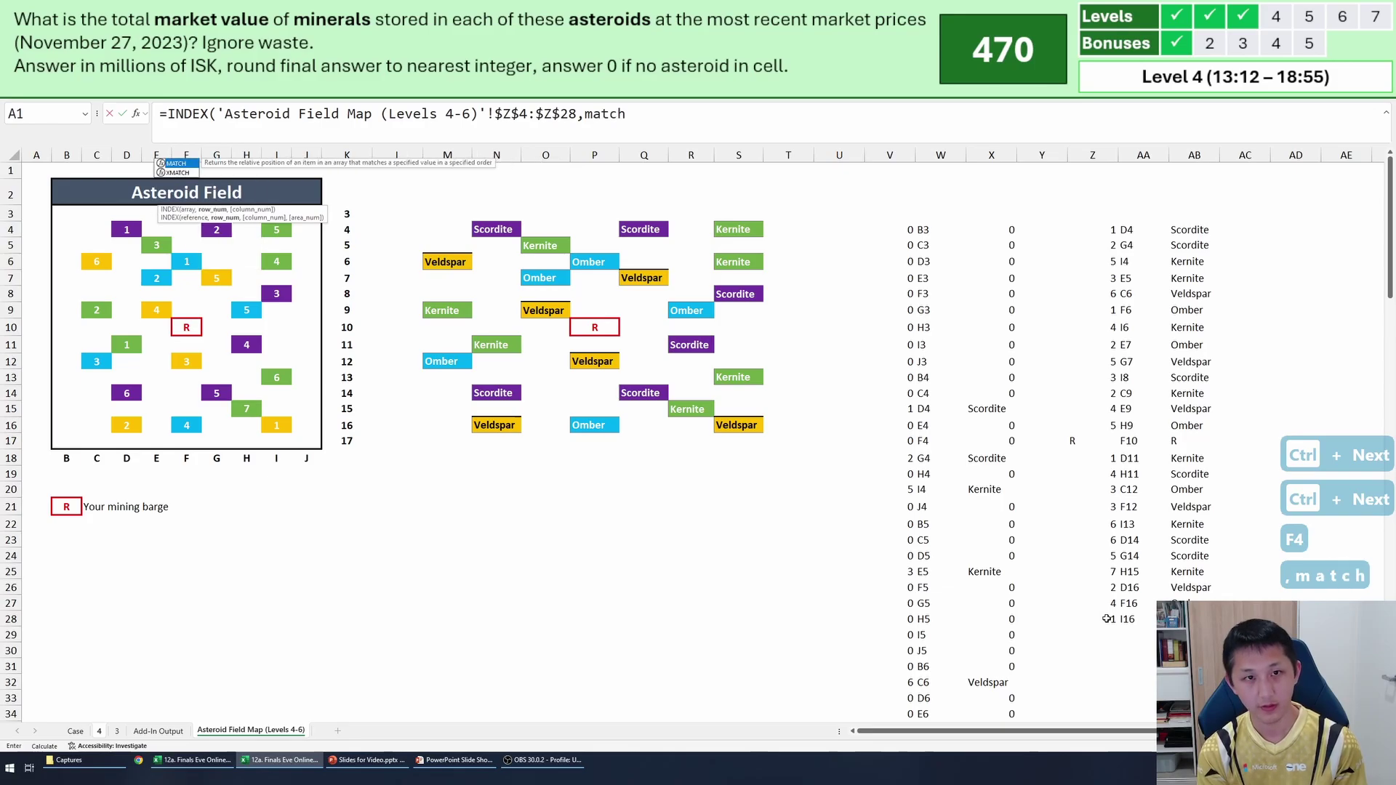
pyautogui.press('Escape')
pyautogui.press('Escape')
pyautogui.press('Escape')
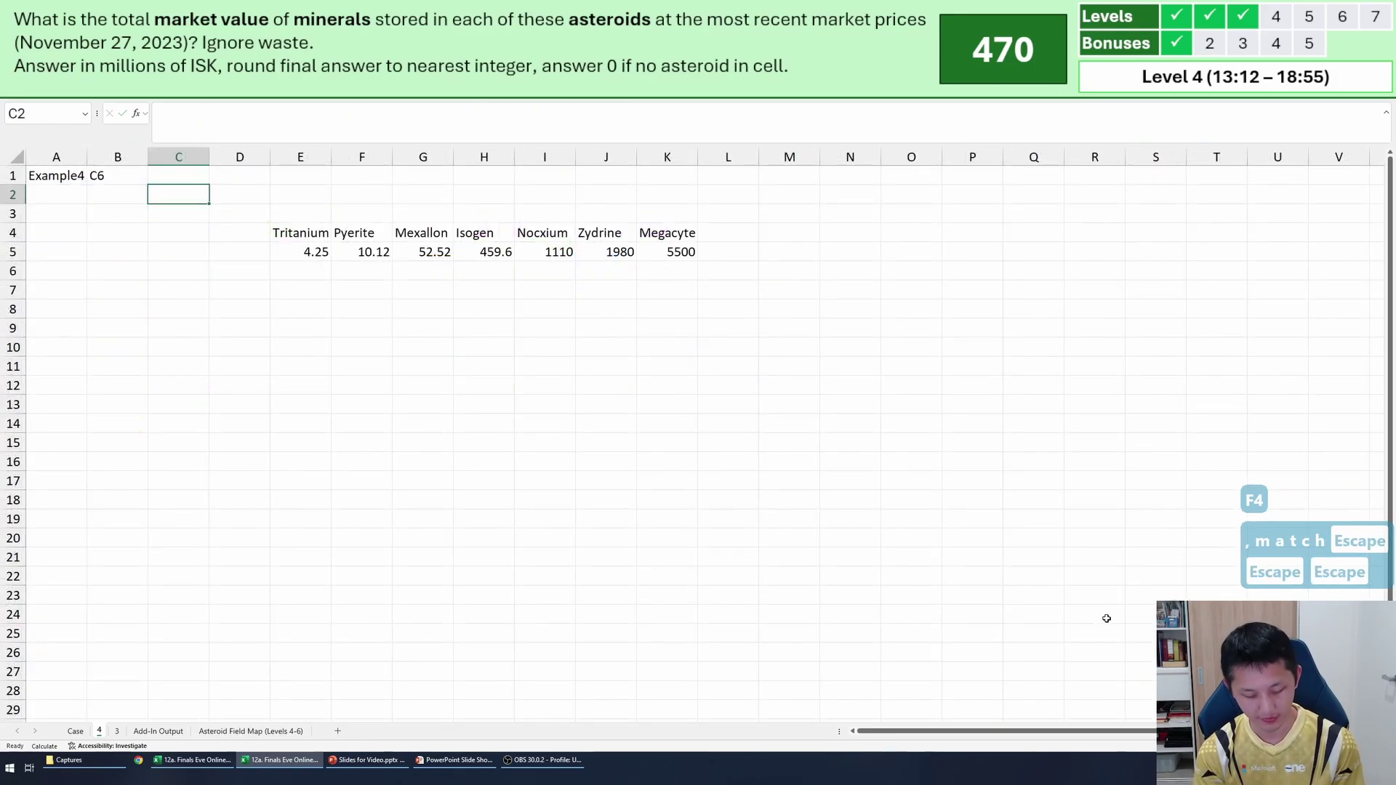
# Enter an XLOOKUP in C2 that finds $B$1 in the Asteroid Field Map's $AA$4:$AA$28 and returns the asteroid number from $Z$4:$Z$28.
pyautogui.write('=xl')
pyautogui.press('Tab')
pyautogui.hotkey('ctrl', 'Home')
pyautogui.press('Right')
pyautogui.press('F4')
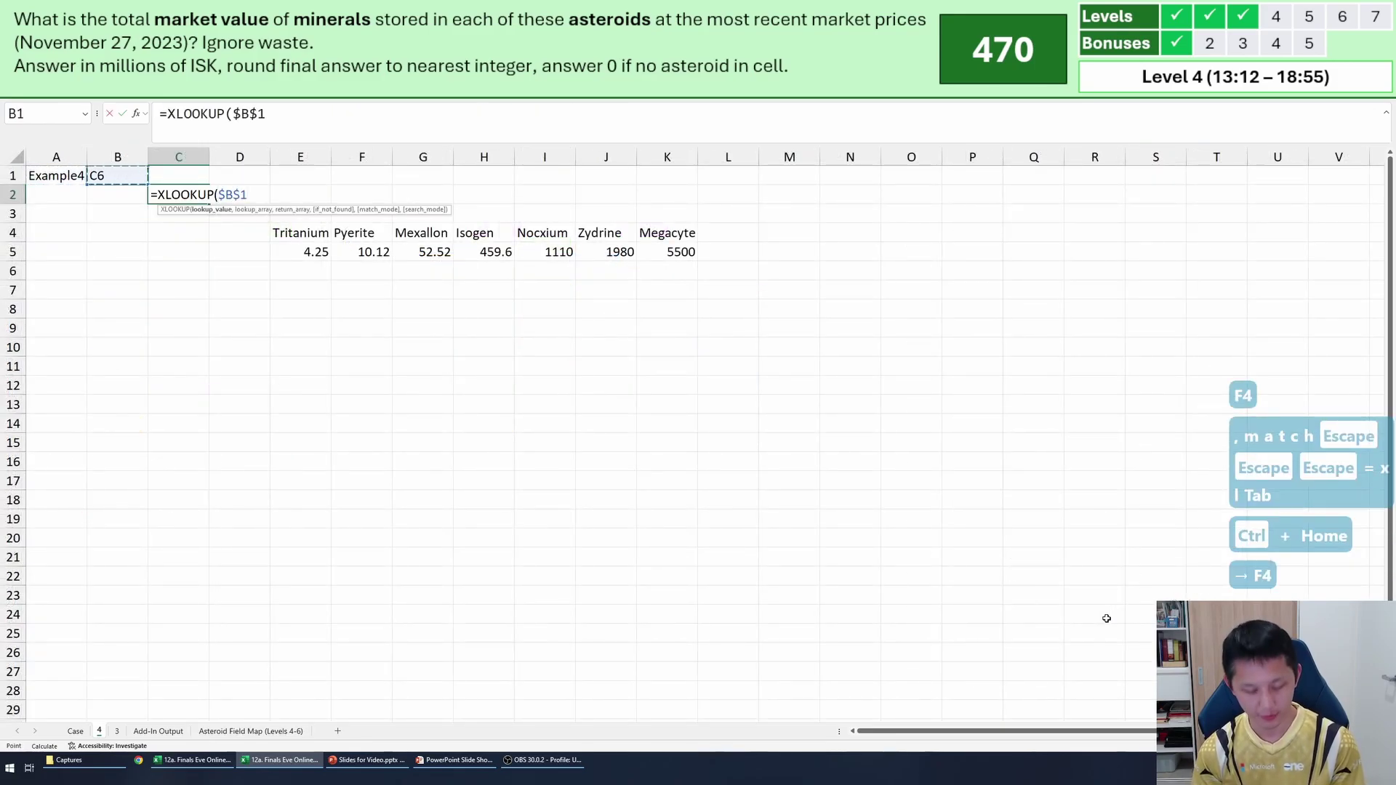
pyautogui.write(',')
pyautogui.hotkey('ctrl', 'pagedown')
pyautogui.hotkey('ctrl', 'pagedown')
pyautogui.hotkey('ctrl', 'pagedown')
pyautogui.press('F4')
pyautogui.moveTo(1106, 619)
pyautogui.mouseDown()
pyautogui.moveTo(1106, 229)
pyautogui.moveTo(1113, 619)
pyautogui.mouseUp()
pyautogui.write(',')
pyautogui.press('F4')
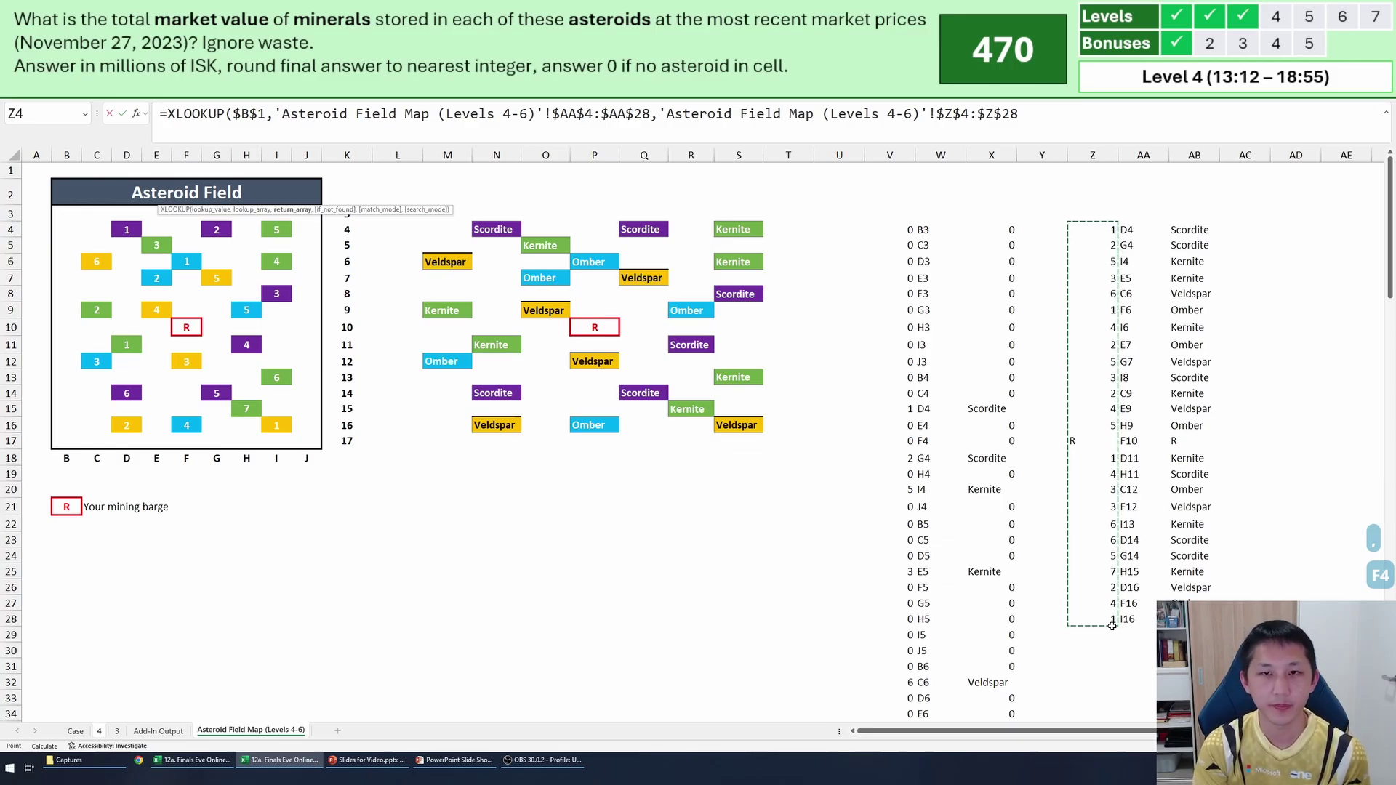
pyautogui.write('))')
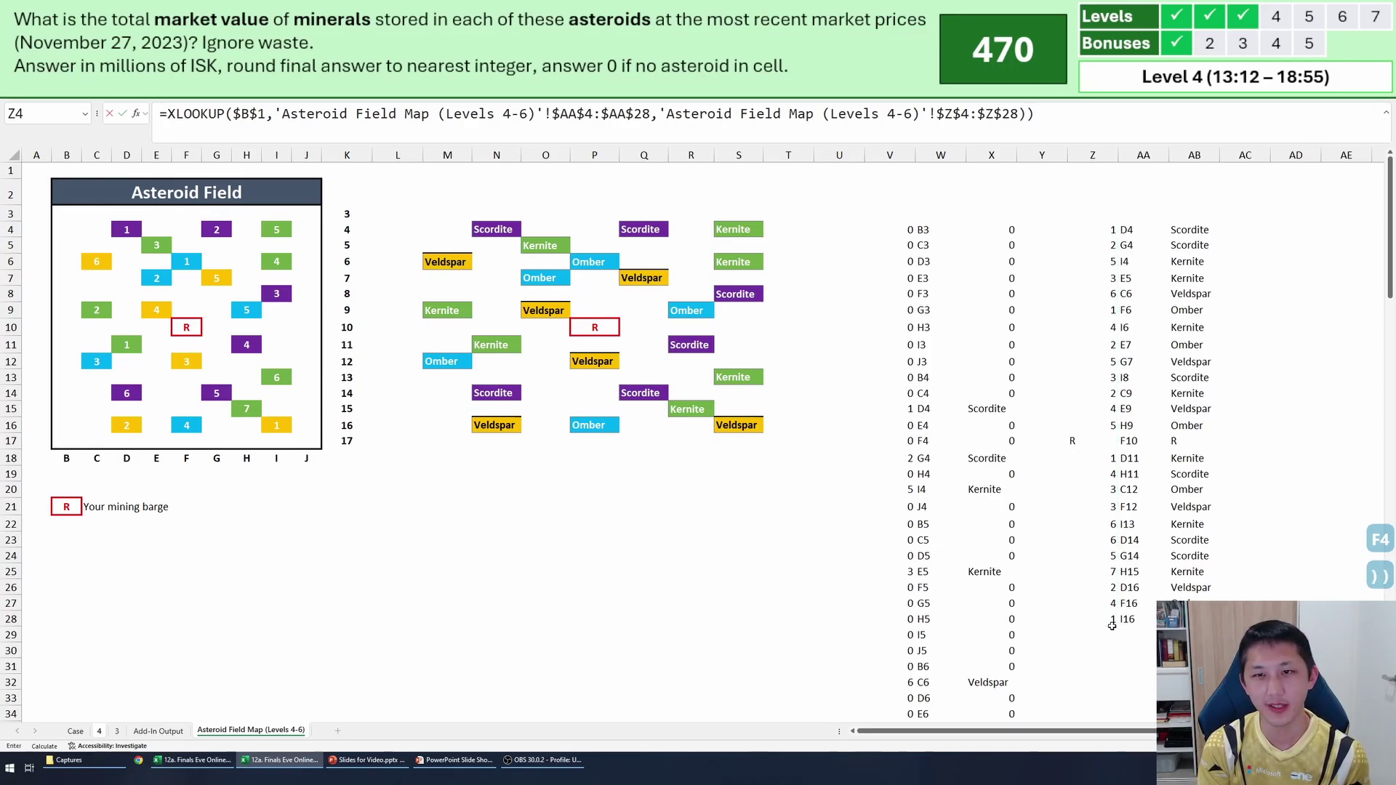
pyautogui.press('BackSpace')
pyautogui.press('Return')
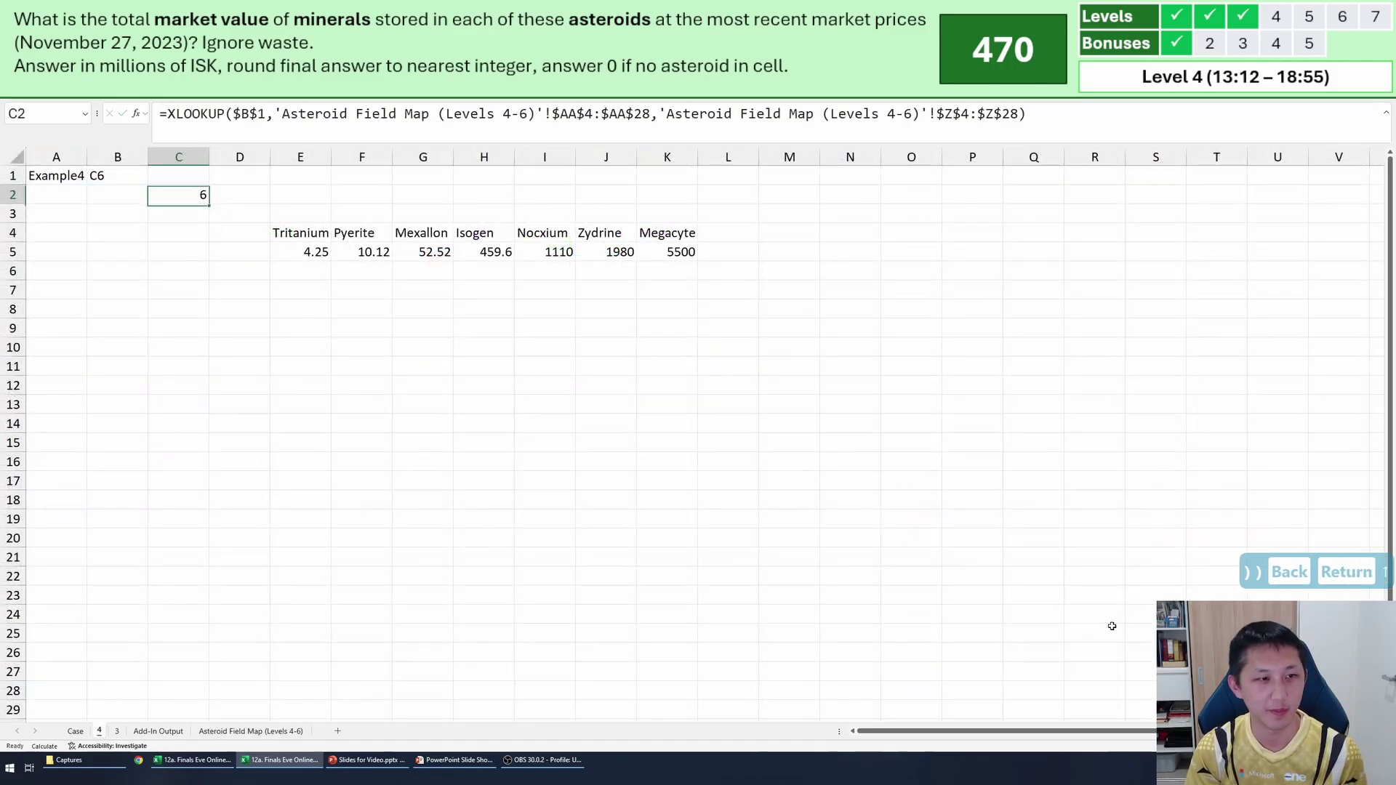
# Copy the C2 lookup to D2 and change its return range to $AB$4:$AB$28 to get the ore type.
pyautogui.hotkey('ctrl', 'c')
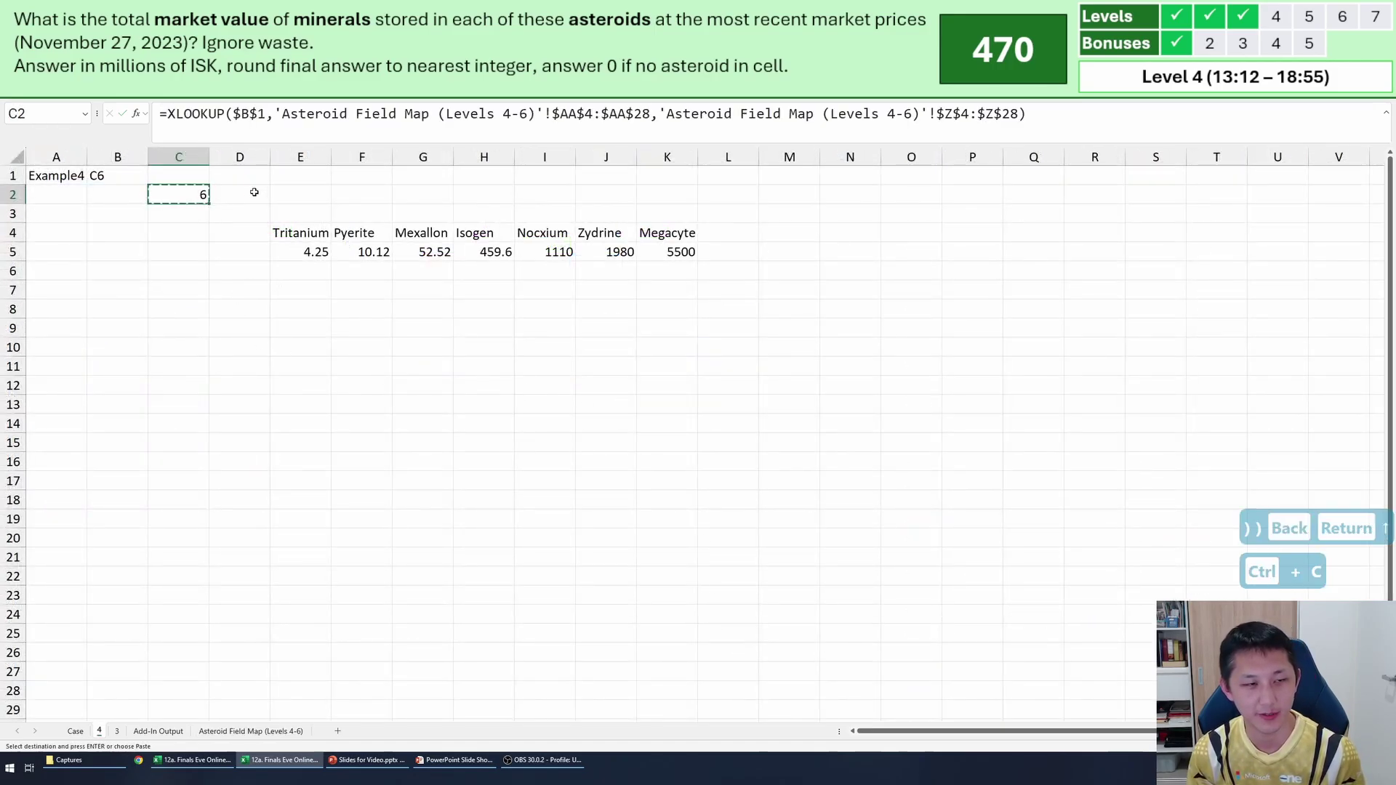
pyautogui.click(253, 194)
pyautogui.hotkey('ctrl', 'v')
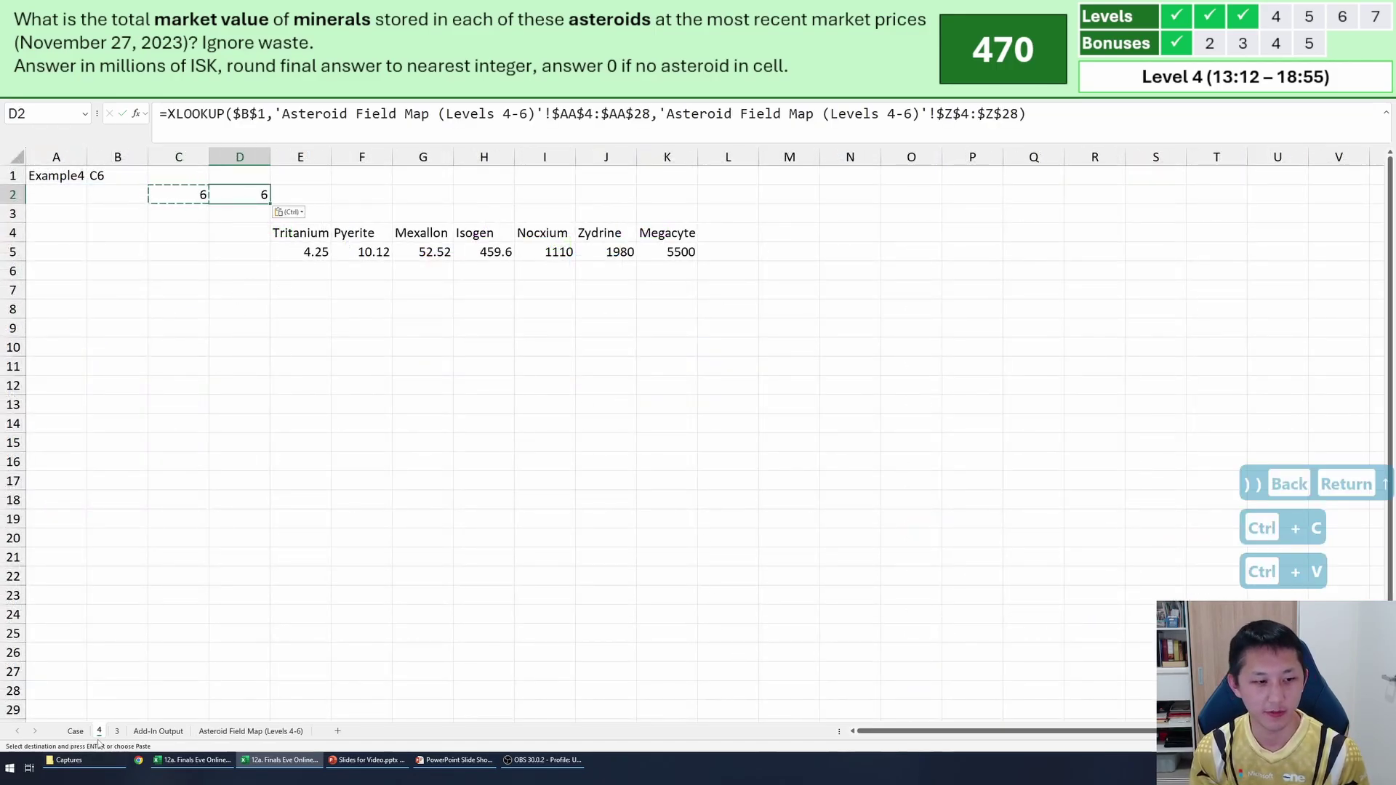
pyautogui.click(950, 107)
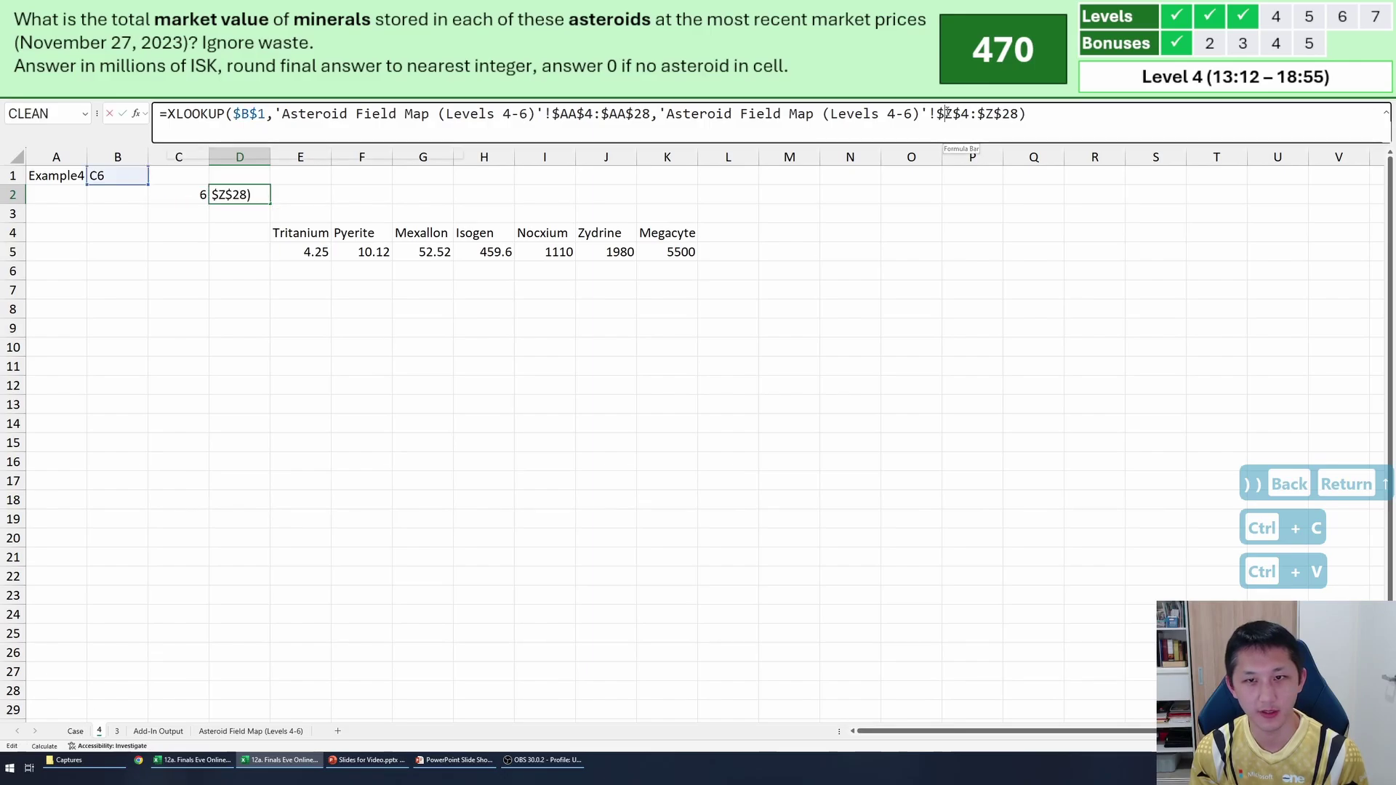
pyautogui.press('Delete')
pyautogui.write('ab')
pyautogui.press('Right')
pyautogui.press('Right')
pyautogui.press('Right')
pyautogui.press('Right')
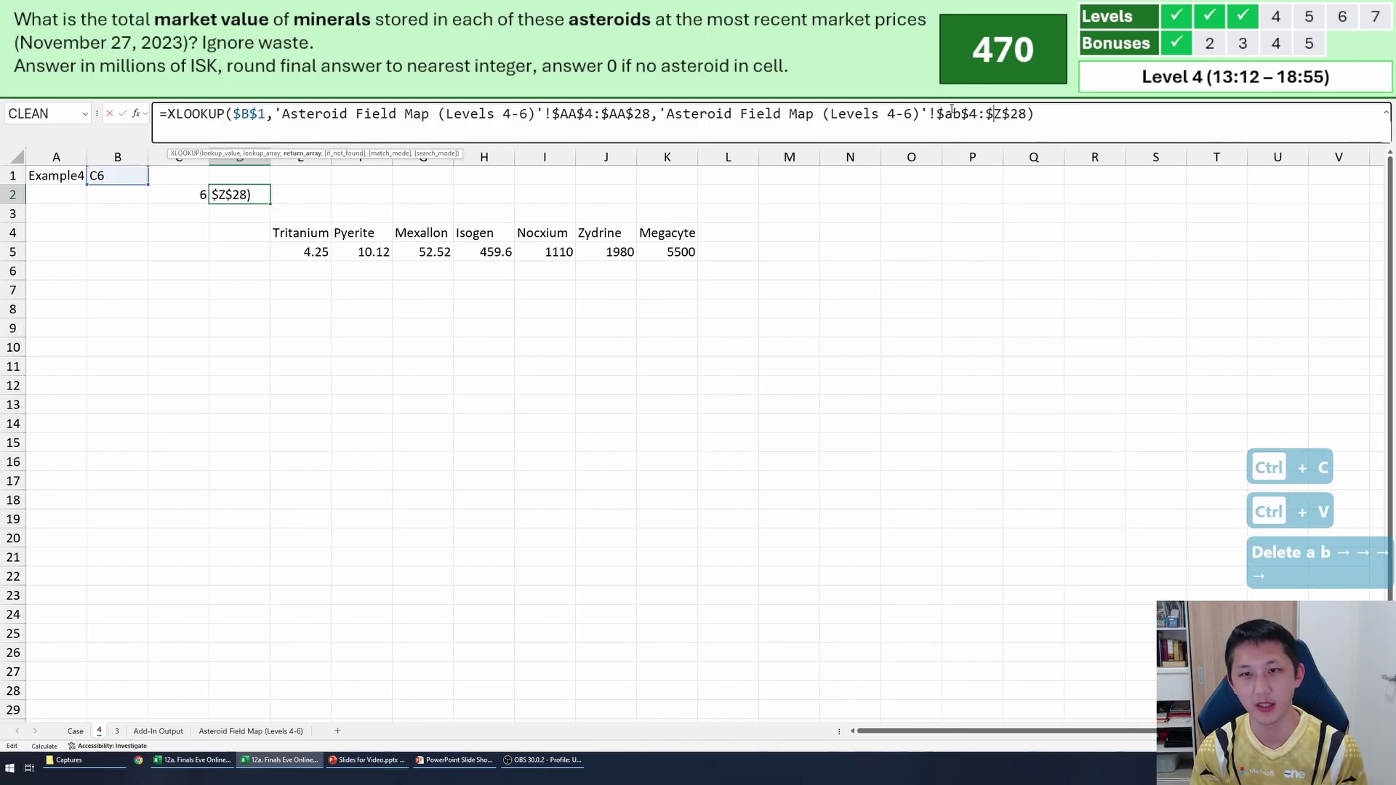
pyautogui.press('Delete')
pyautogui.write('ab')
pyautogui.press('Return')
pyautogui.press('Up')
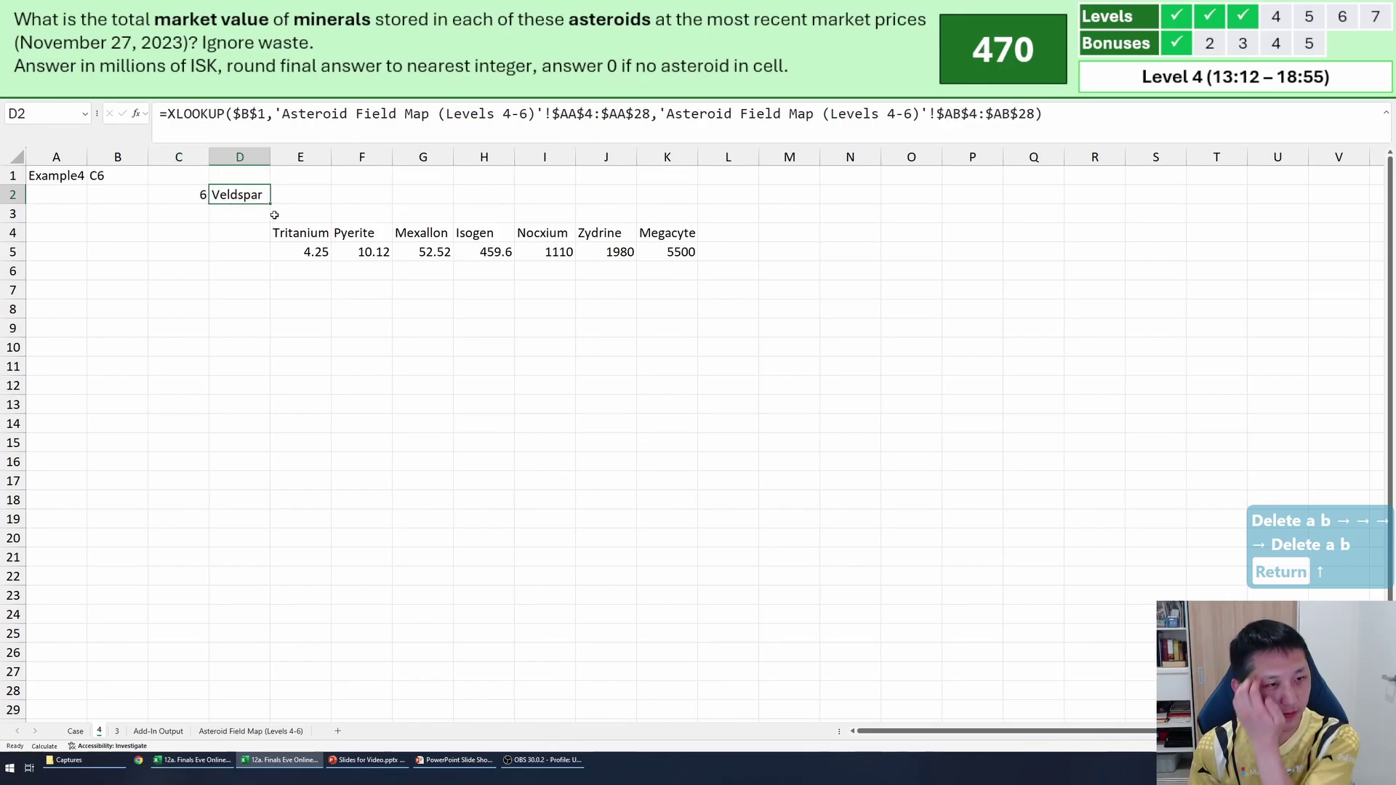
pyautogui.click(205, 216)
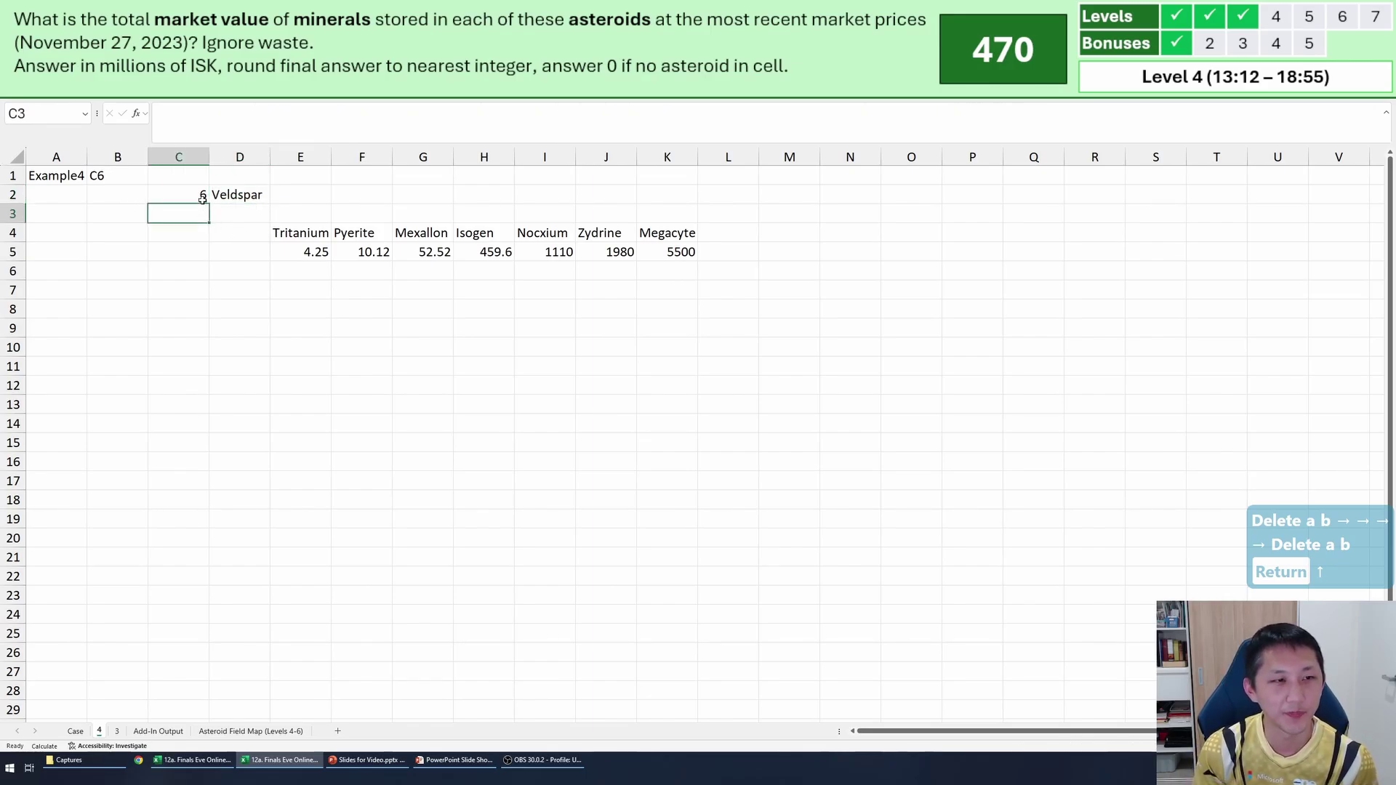
pyautogui.click(116, 178)
pyautogui.click(239, 272)
pyautogui.click(300, 347)
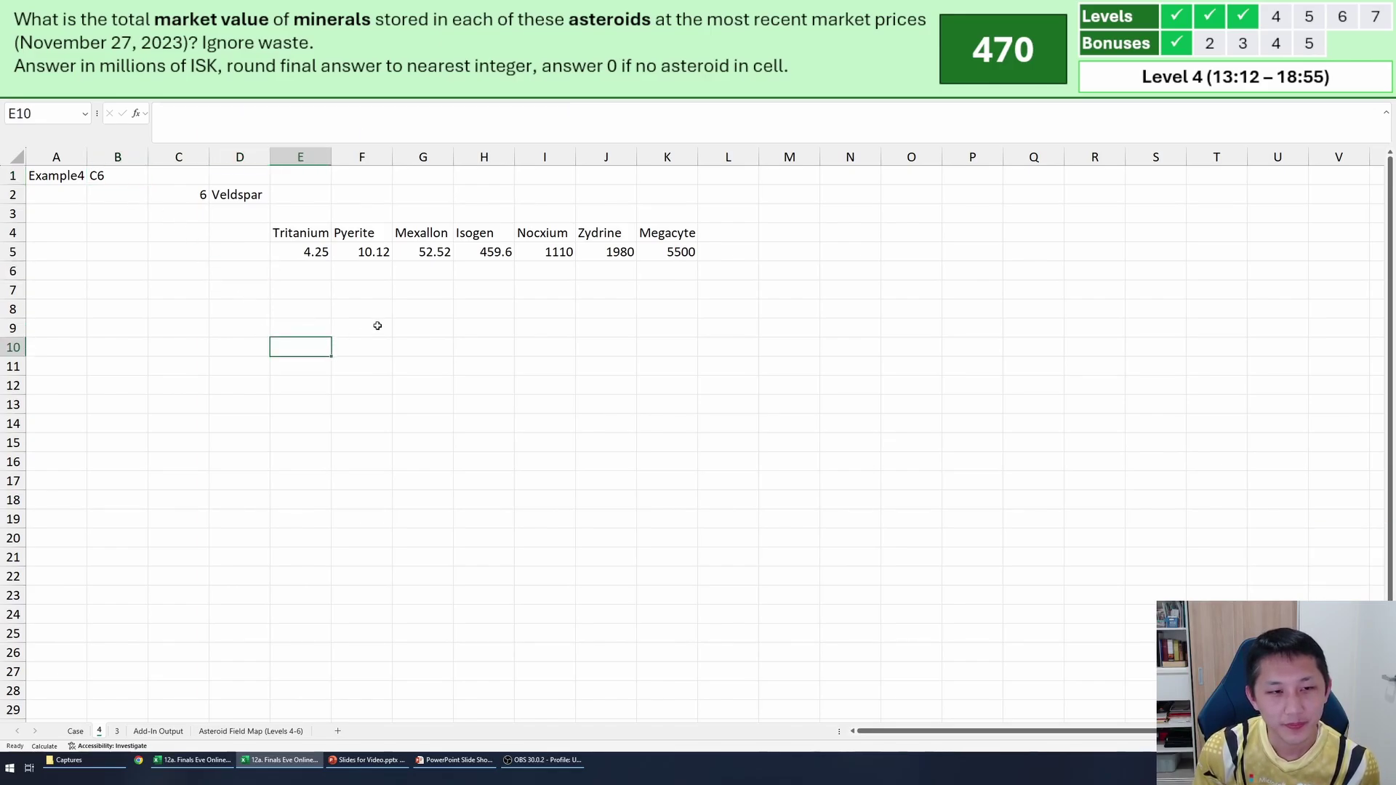
pyautogui.click(364, 313)
pyautogui.click(300, 290)
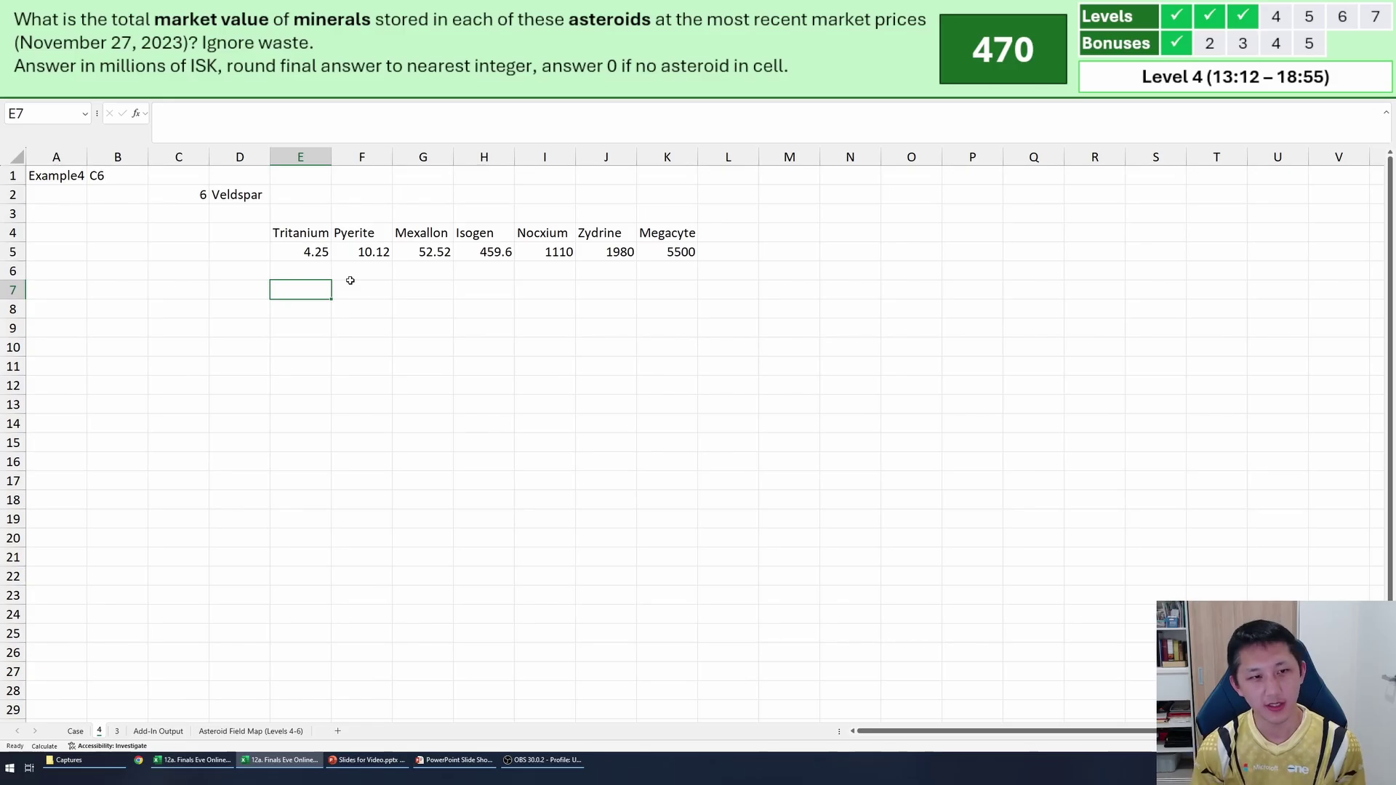
# Copy the asteroid types, ore unit volume and mineral content tables from the Case sheet to M8 on sheet 4.
pyautogui.click(75, 731)
pyautogui.scroll(20, 508, 466)
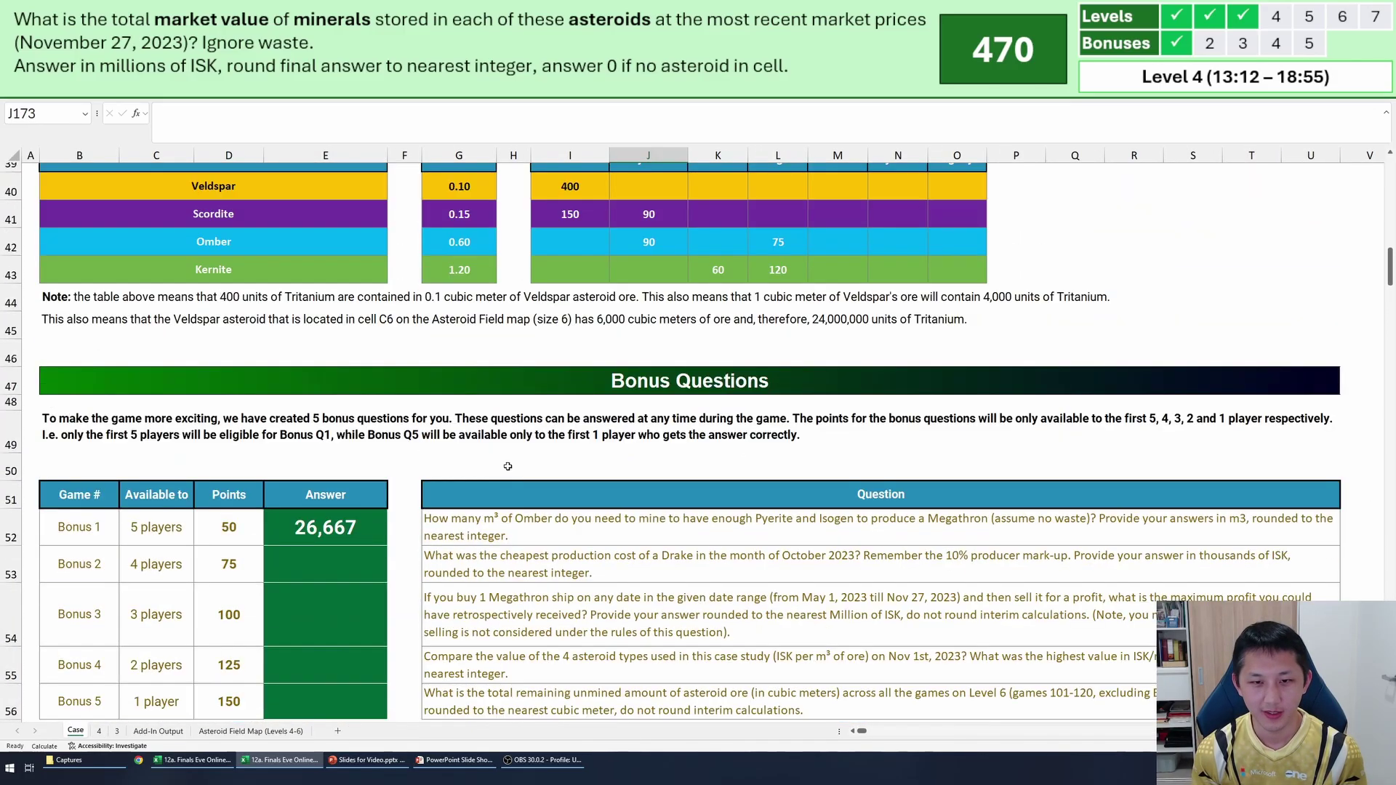
pyautogui.scroll(2, 508, 466)
pyautogui.moveTo(472, 329); pyautogui.dragTo(961, 469)
pyautogui.hotkey('ctrl', 'c')
pyautogui.moveTo(80, 327); pyautogui.dragTo(960, 469)
pyautogui.hotkey('ctrl', 'c')
pyautogui.click(99, 731)
pyautogui.click(655, 282)
pyautogui.hotkey('ctrl', 'v')
pyautogui.click(302, 281)
pyautogui.click(211, 282)
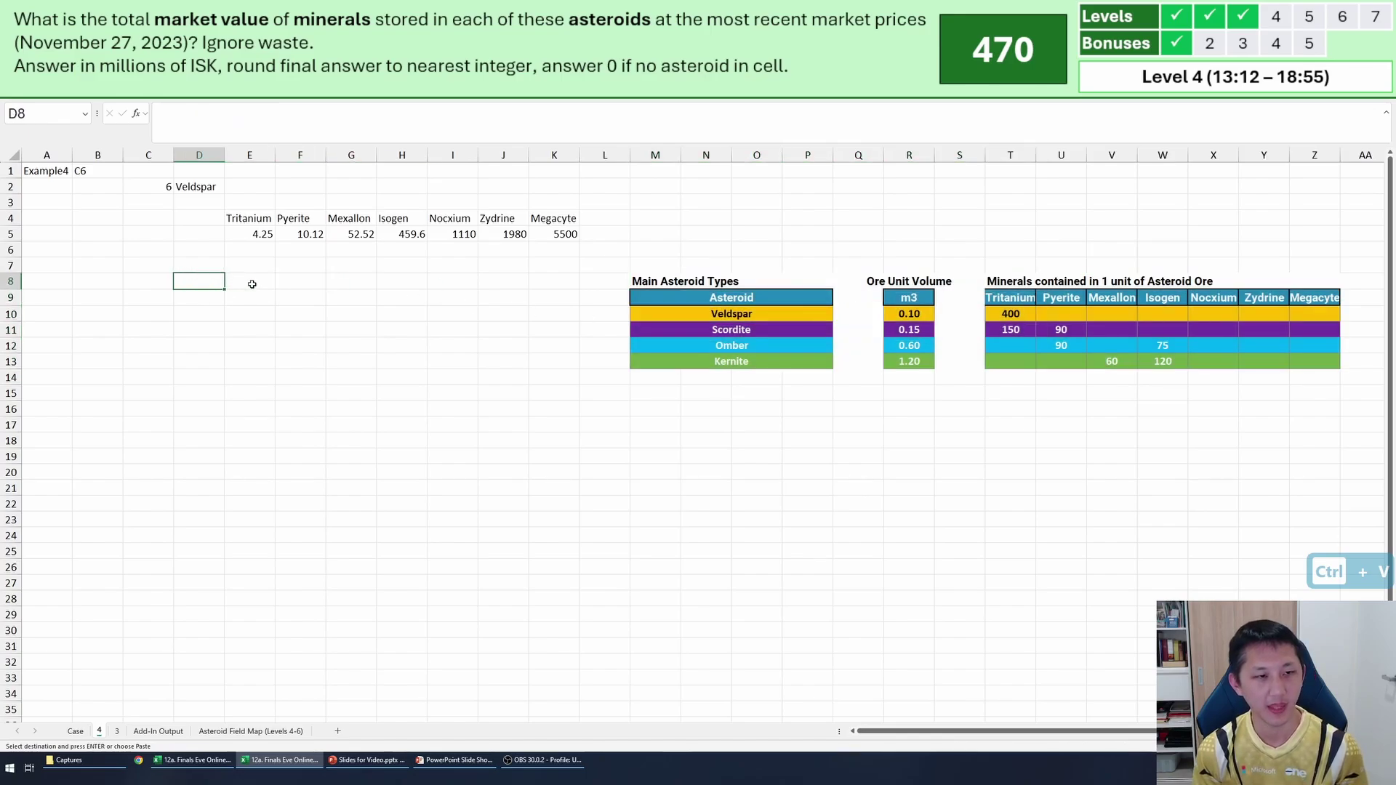
pyautogui.click(254, 284)
pyautogui.hotkey('alt', 'Tab')
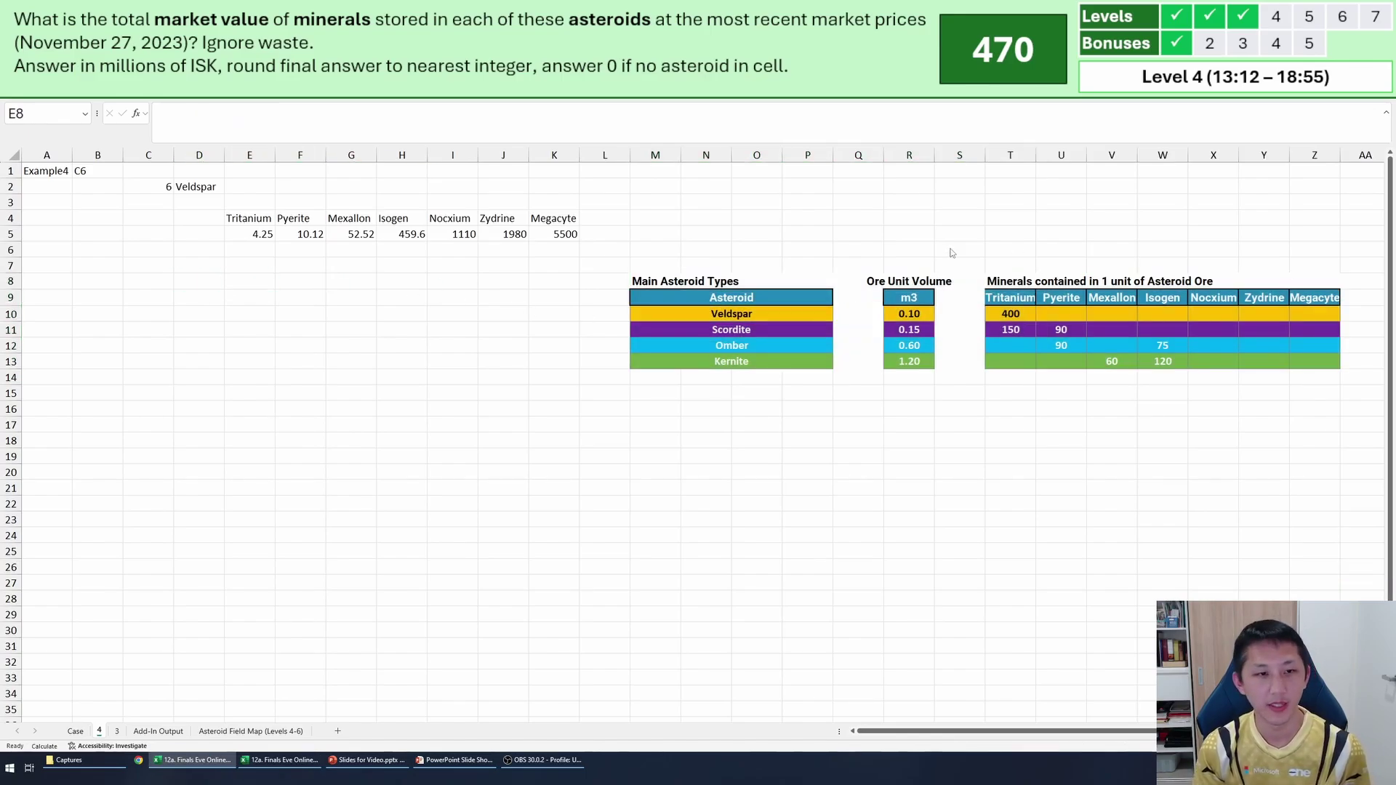
pyautogui.hotkey('alt', 'Tab')
# Enter a FILTER in E16 that returns $R$10:$Z$13 for the asteroid type where $M$10:$M$13 equals D2.
pyautogui.click(251, 410)
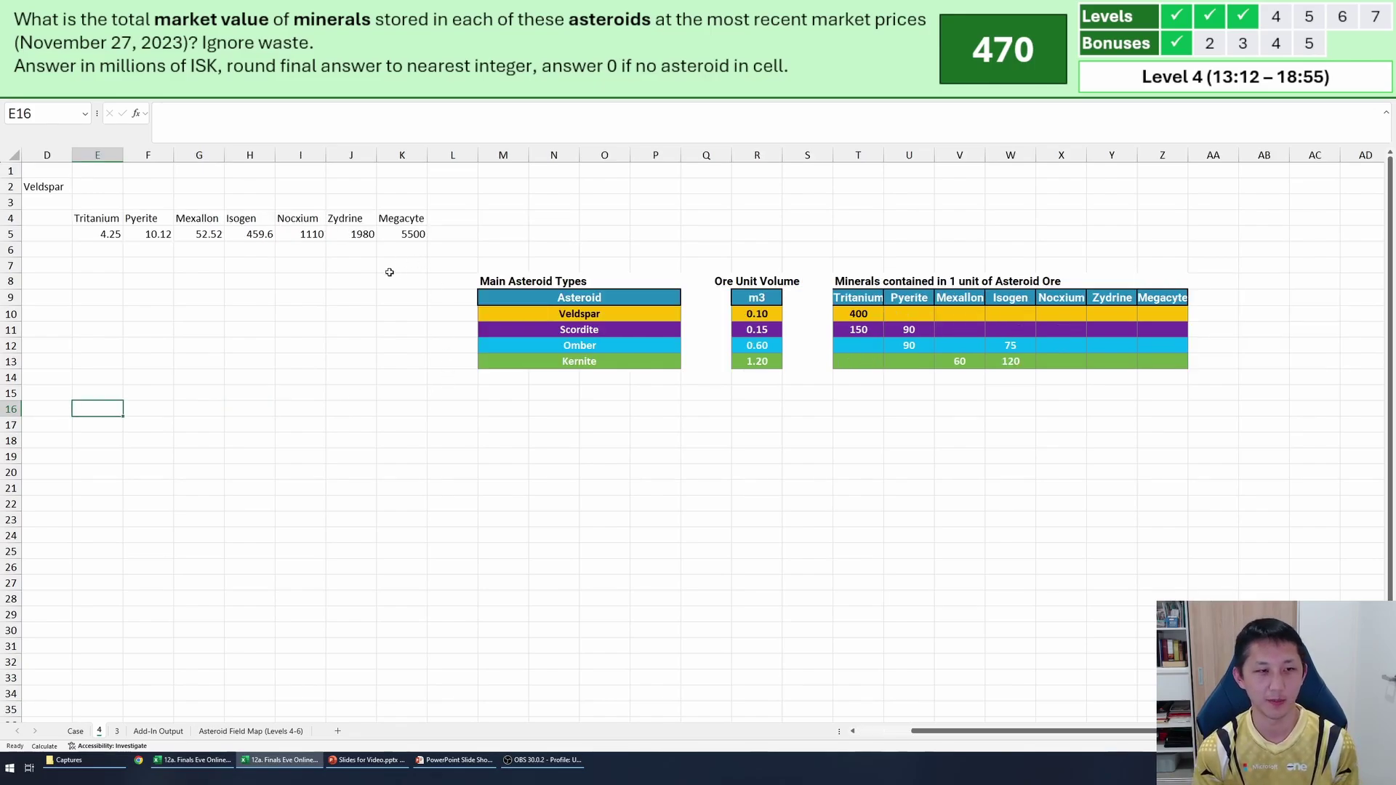
pyautogui.write('=fil')
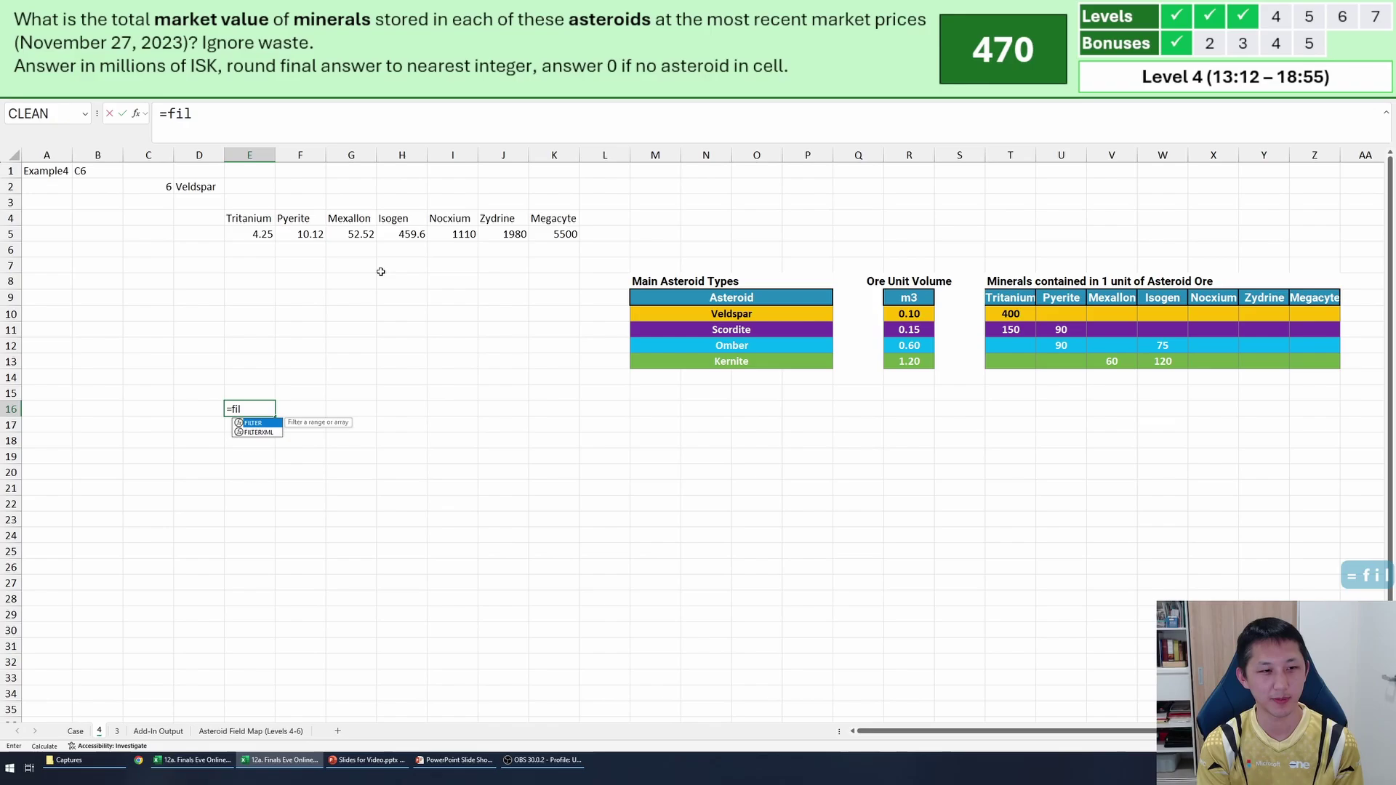
pyautogui.press('Tab')
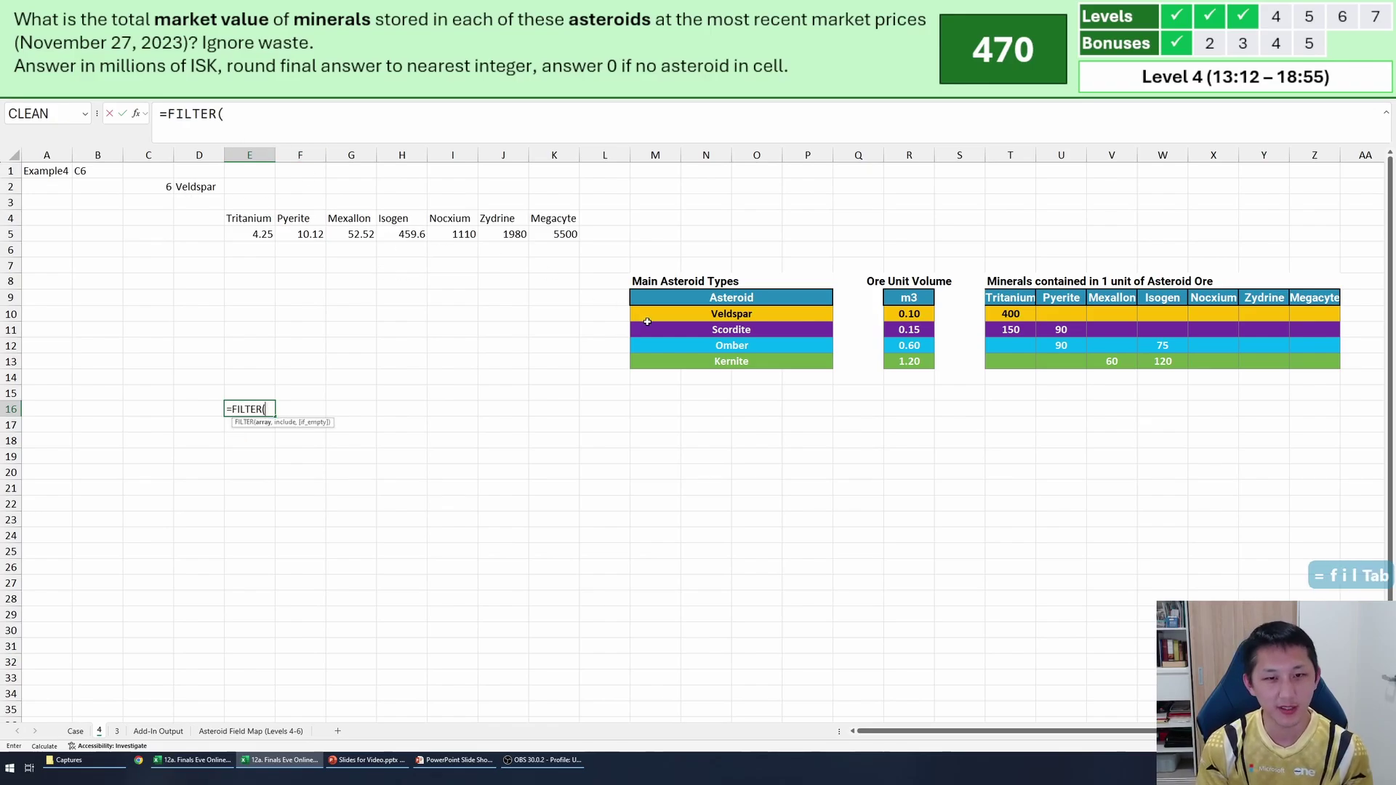
pyautogui.moveTo(647, 322); pyautogui.dragTo(1222, 364)
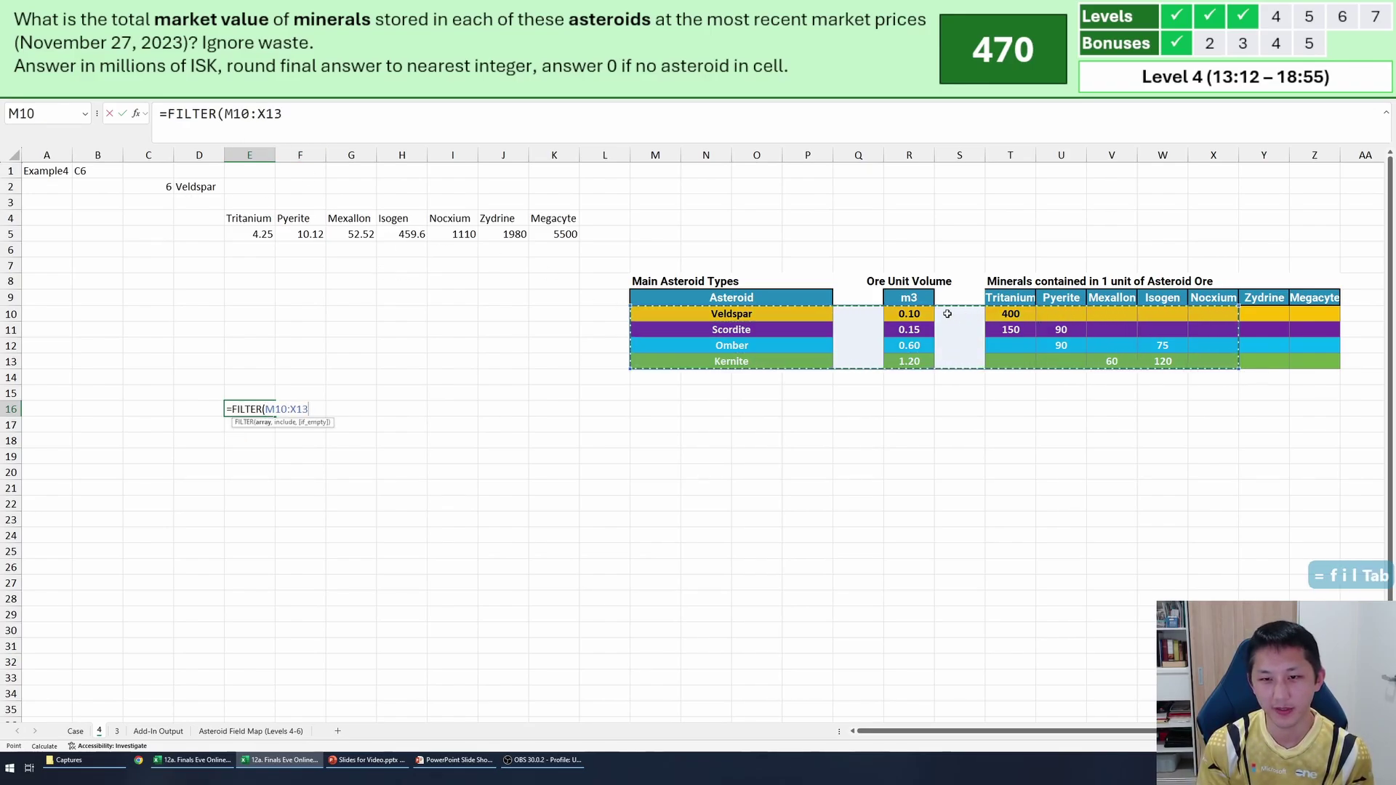
pyautogui.moveTo(909, 314); pyautogui.dragTo(1320, 361)
pyautogui.press('F4')
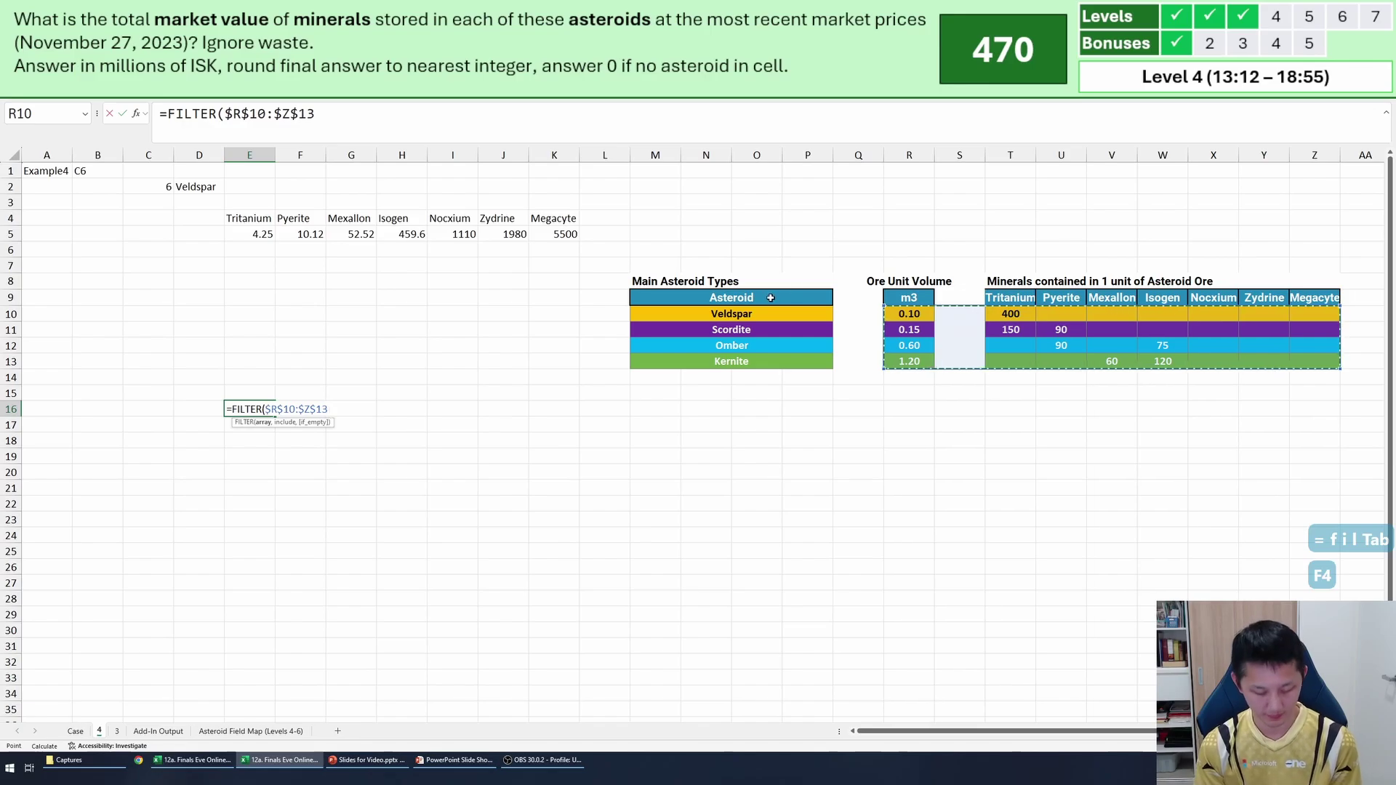
pyautogui.write(',')
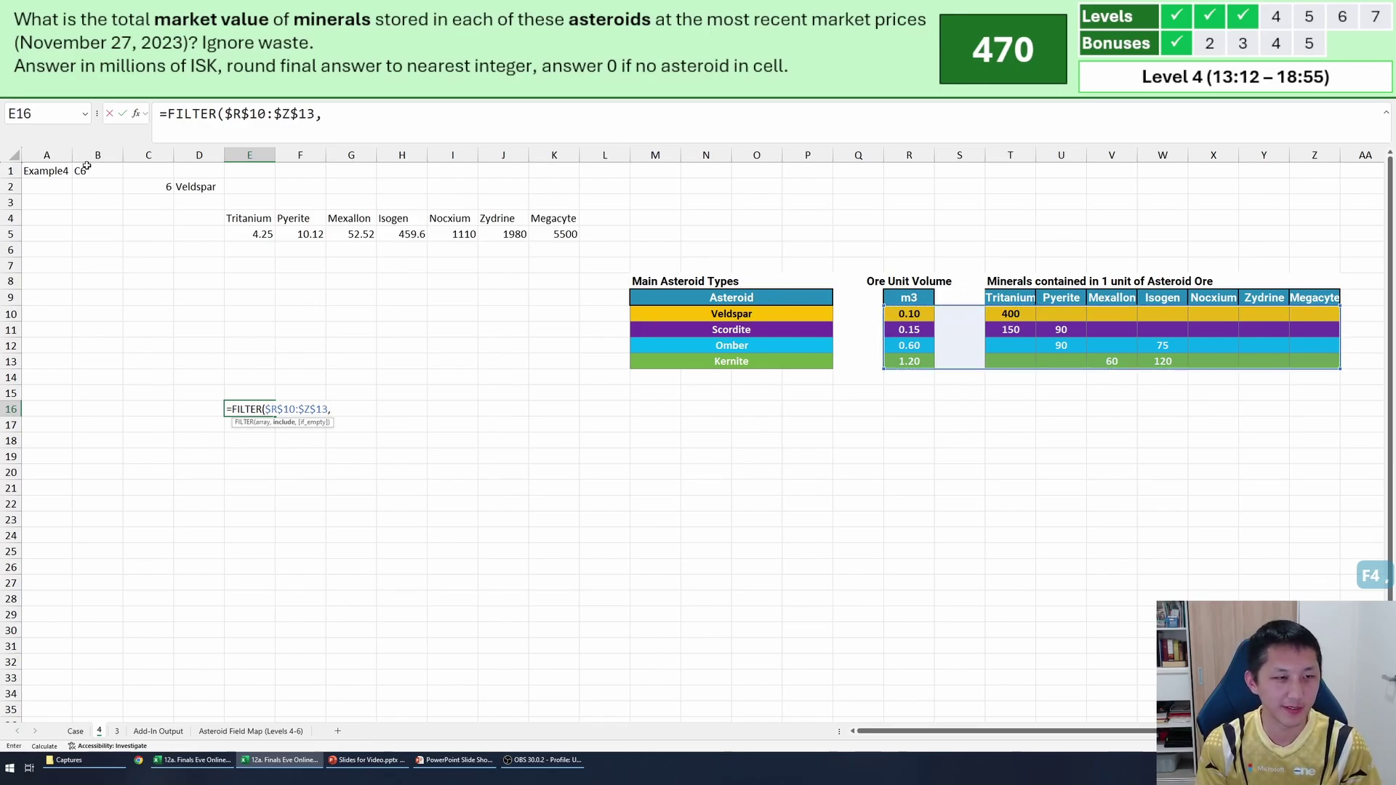
pyautogui.moveTo(640, 308); pyautogui.dragTo(829, 364)
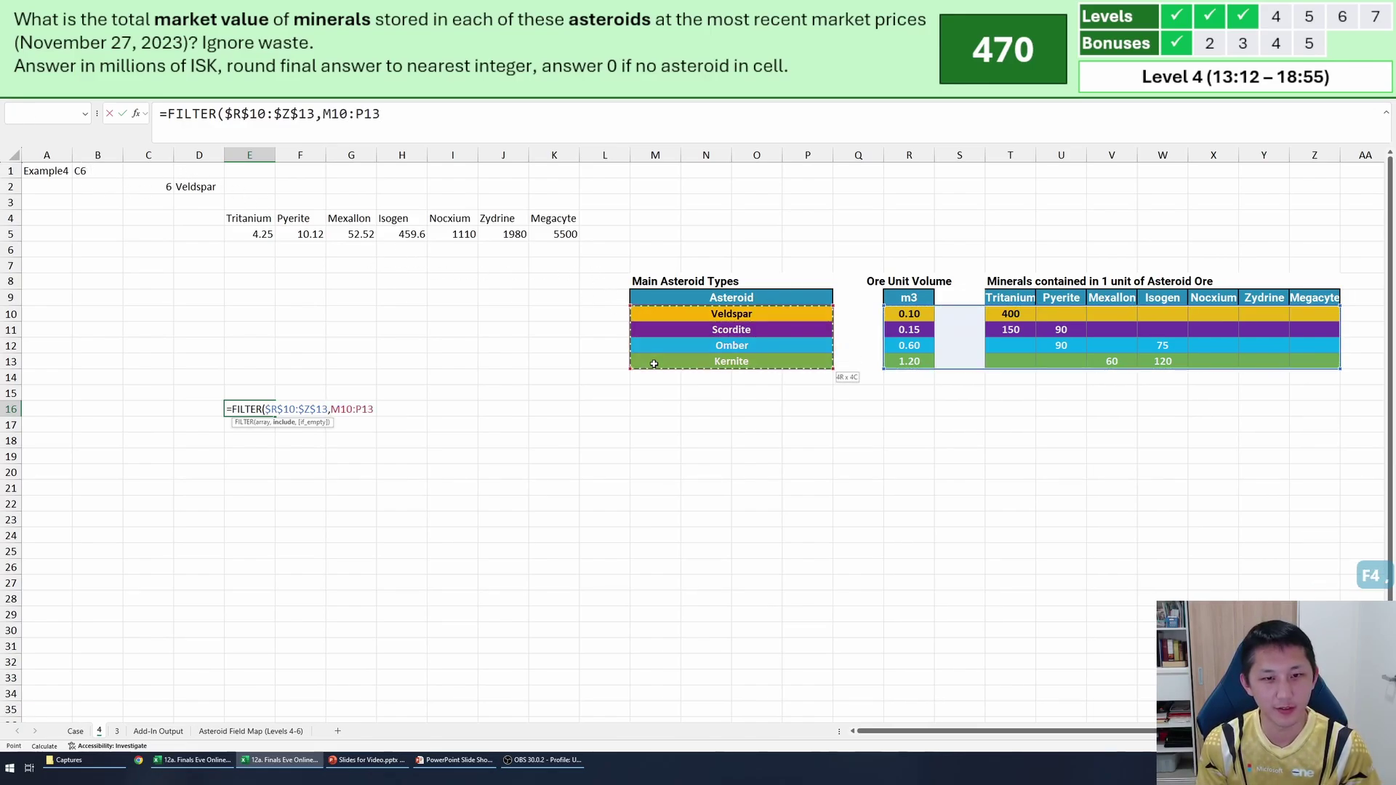
pyautogui.press('F4')
pyautogui.moveTo(383, 117); pyautogui.dragTo(390, 116)
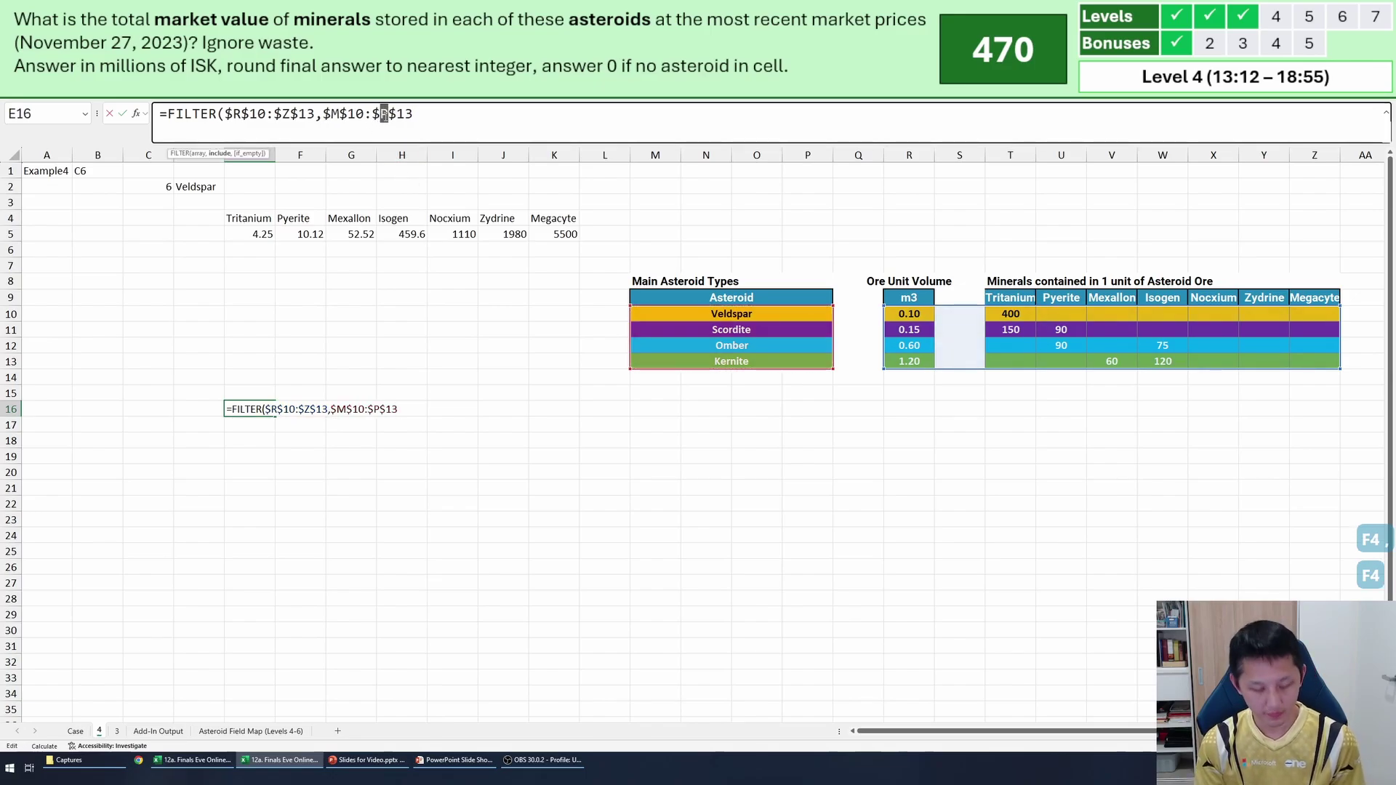
pyautogui.write('M$13=')
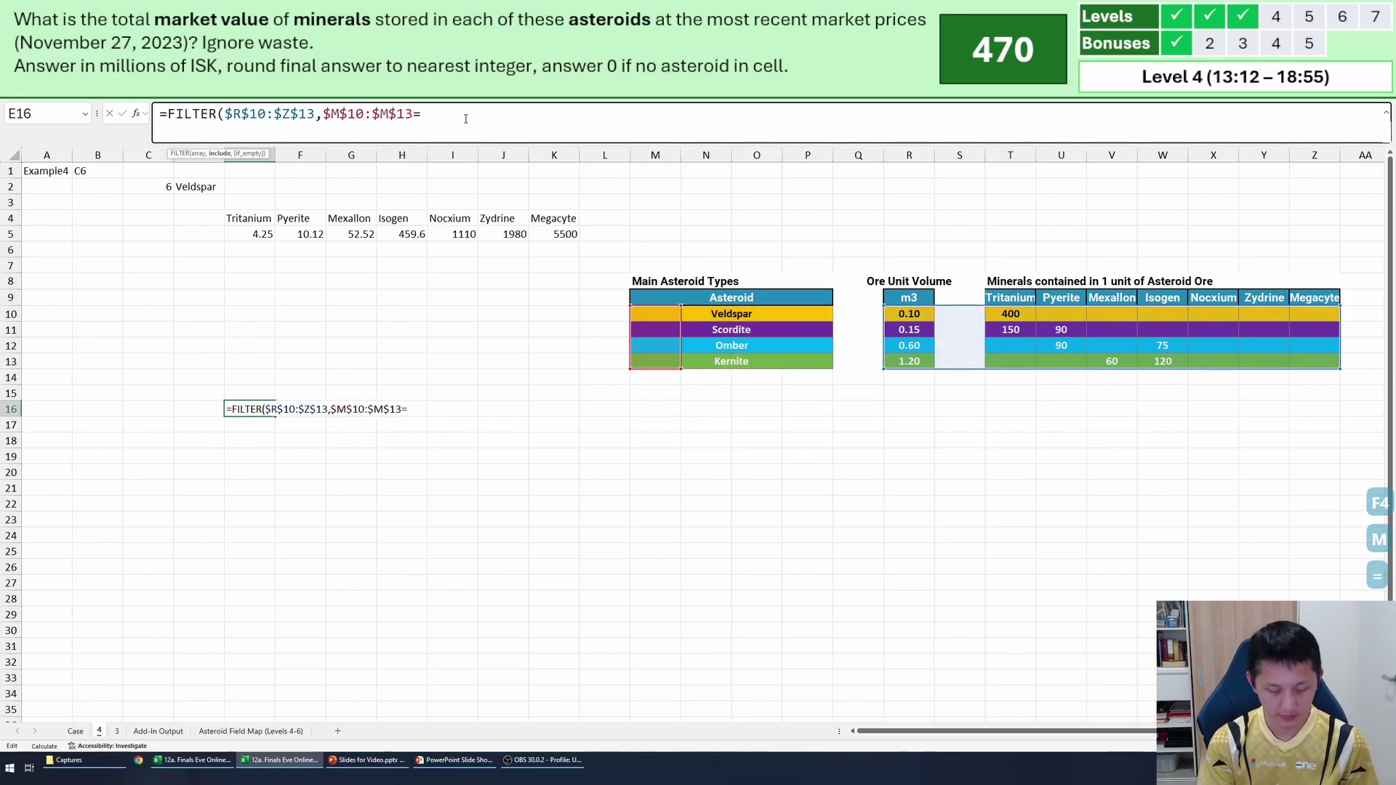
pyautogui.click(205, 187)
pyautogui.write(')')
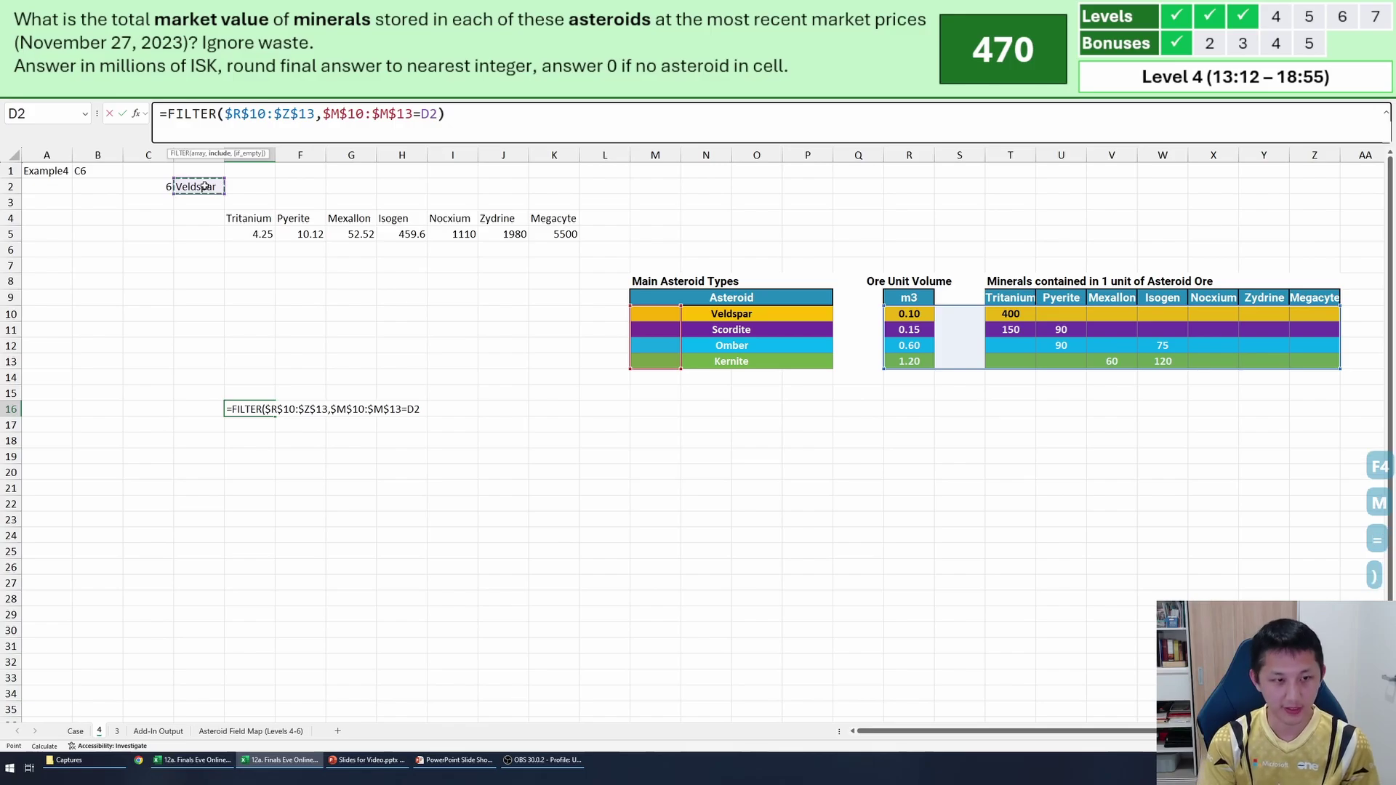
pyautogui.press('Return')
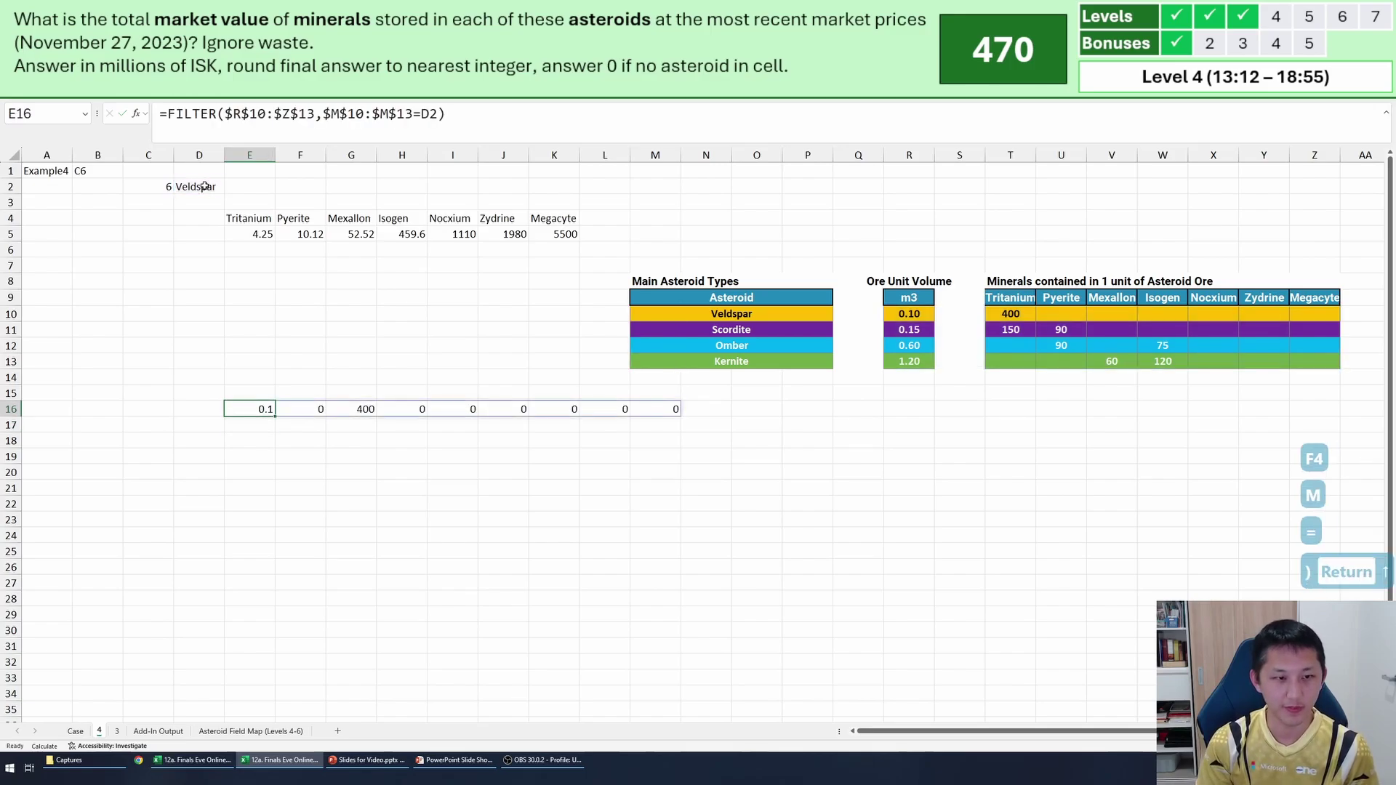
# Multiply the mineral quantity by its price with =G16*E5 in G18 and fill the formula across to M18.
pyautogui.click(349, 438)
pyautogui.write('=')
pyautogui.press('Up')
pyautogui.press('Up')
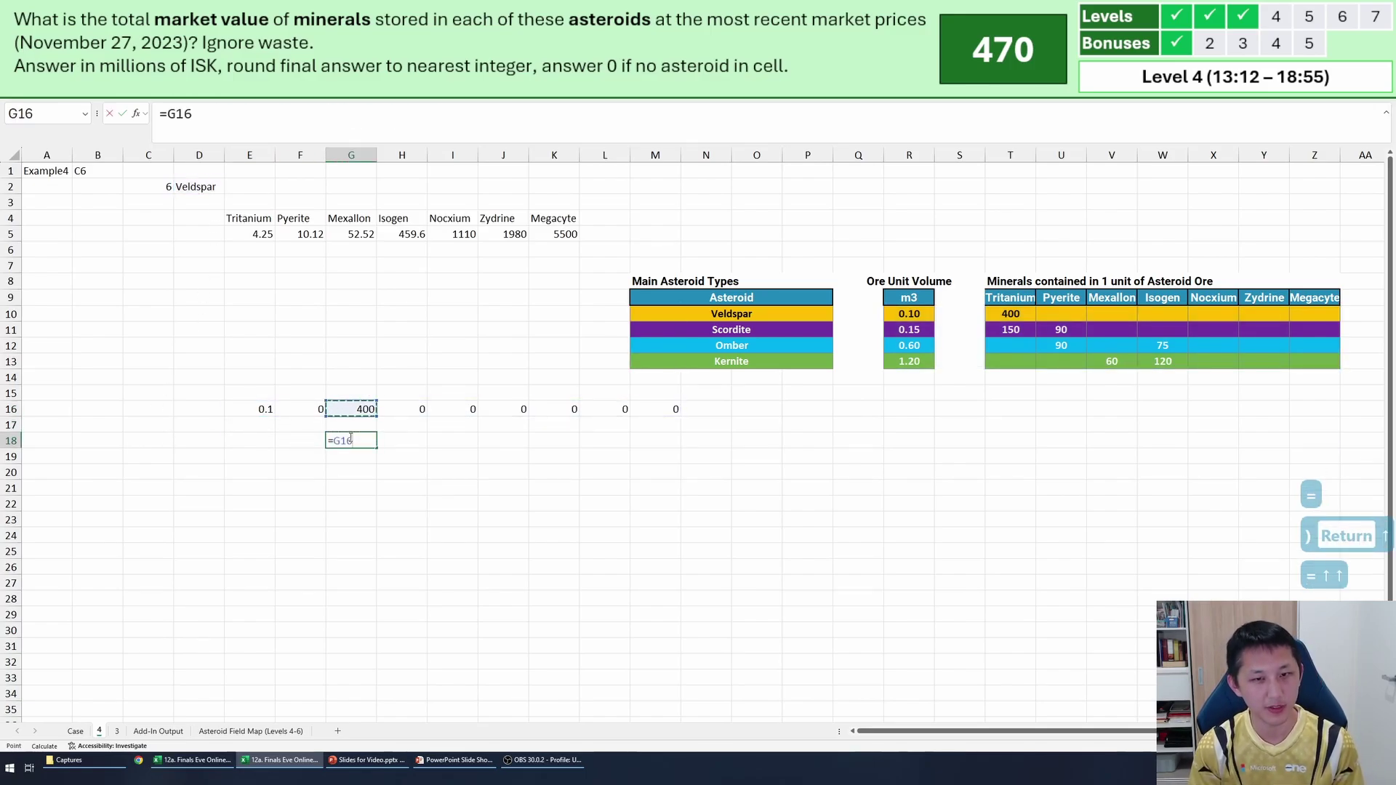
pyautogui.write('*')
pyautogui.click(253, 233)
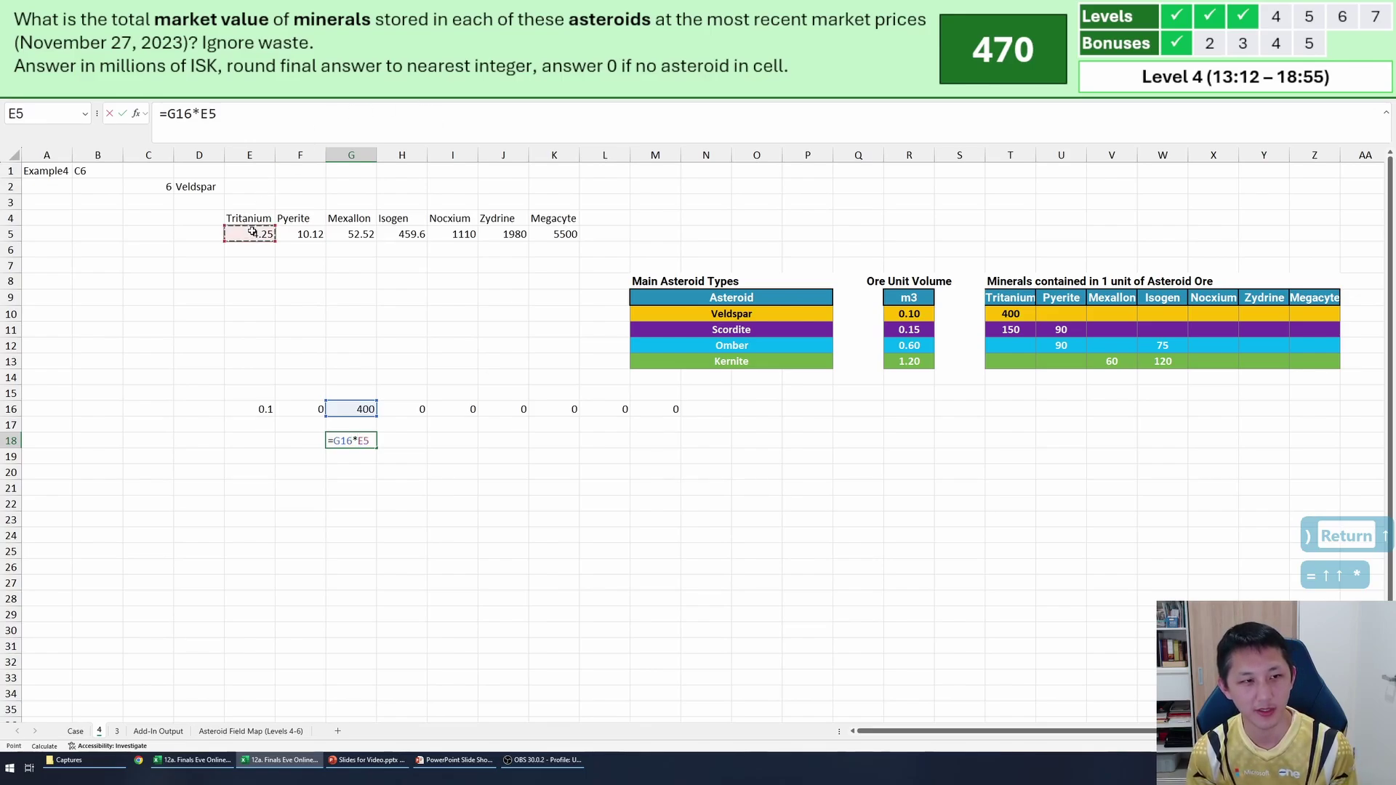
pyautogui.press('Tab')
pyautogui.hotkey('ctrl', 'r')
pyautogui.moveTo(404, 441); pyautogui.dragTo(662, 445)
pyautogui.hotkey('ctrl', 'r')
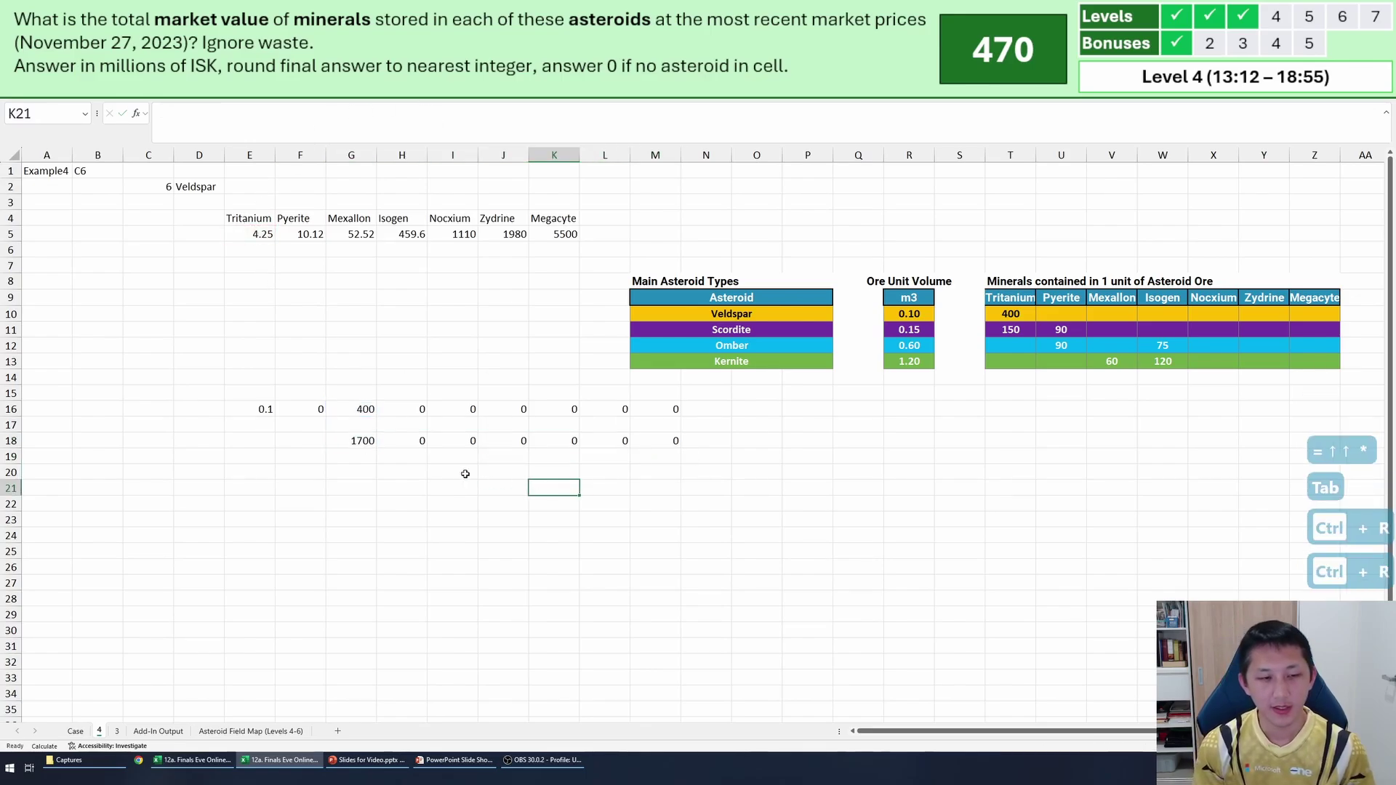
# Total the mineral values G18:M18 with a SUM formula in G20.
pyautogui.click(351, 472)
pyautogui.write('=sum')
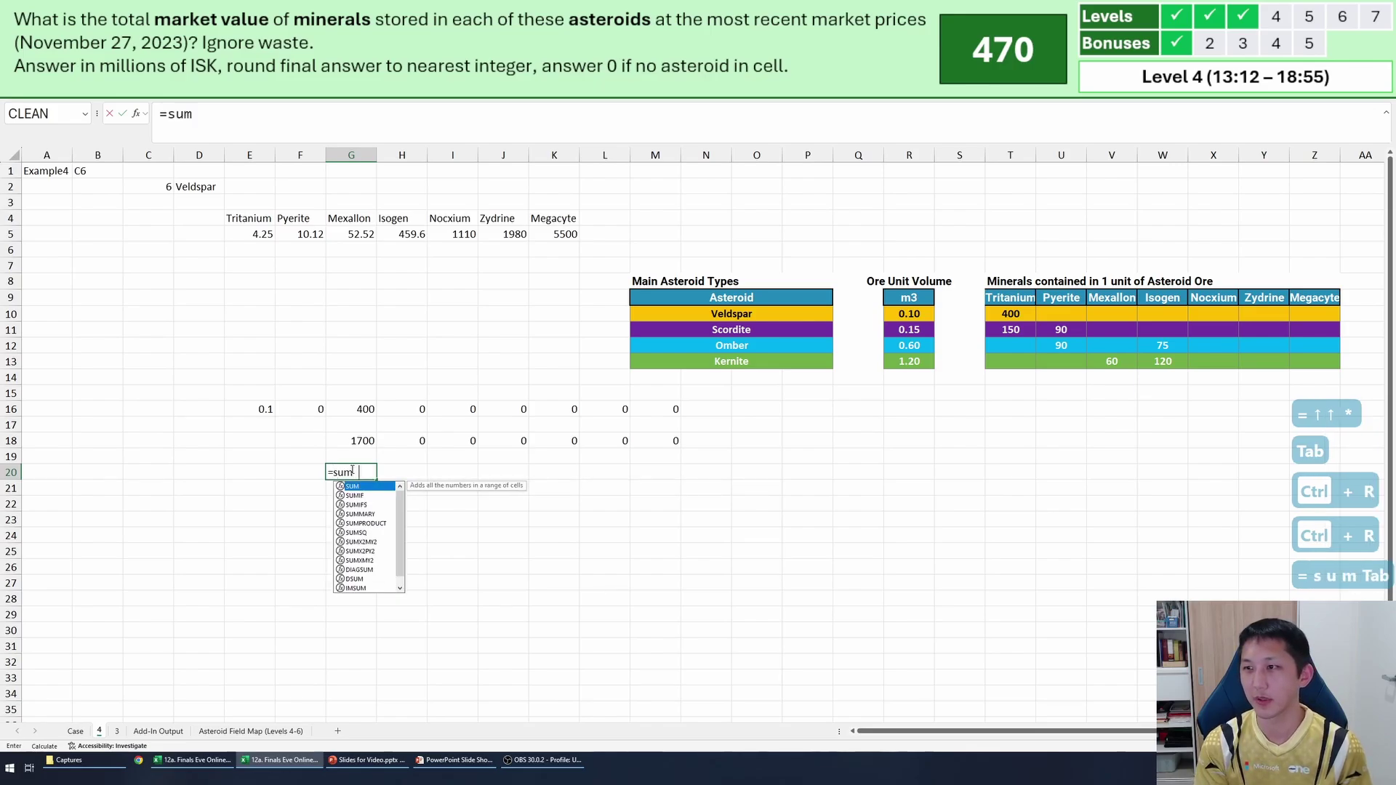
pyautogui.press('Tab')
pyautogui.hotkey('ctrl', 'Up')
pyautogui.hotkey('ctrl', 'shift', 'Right')
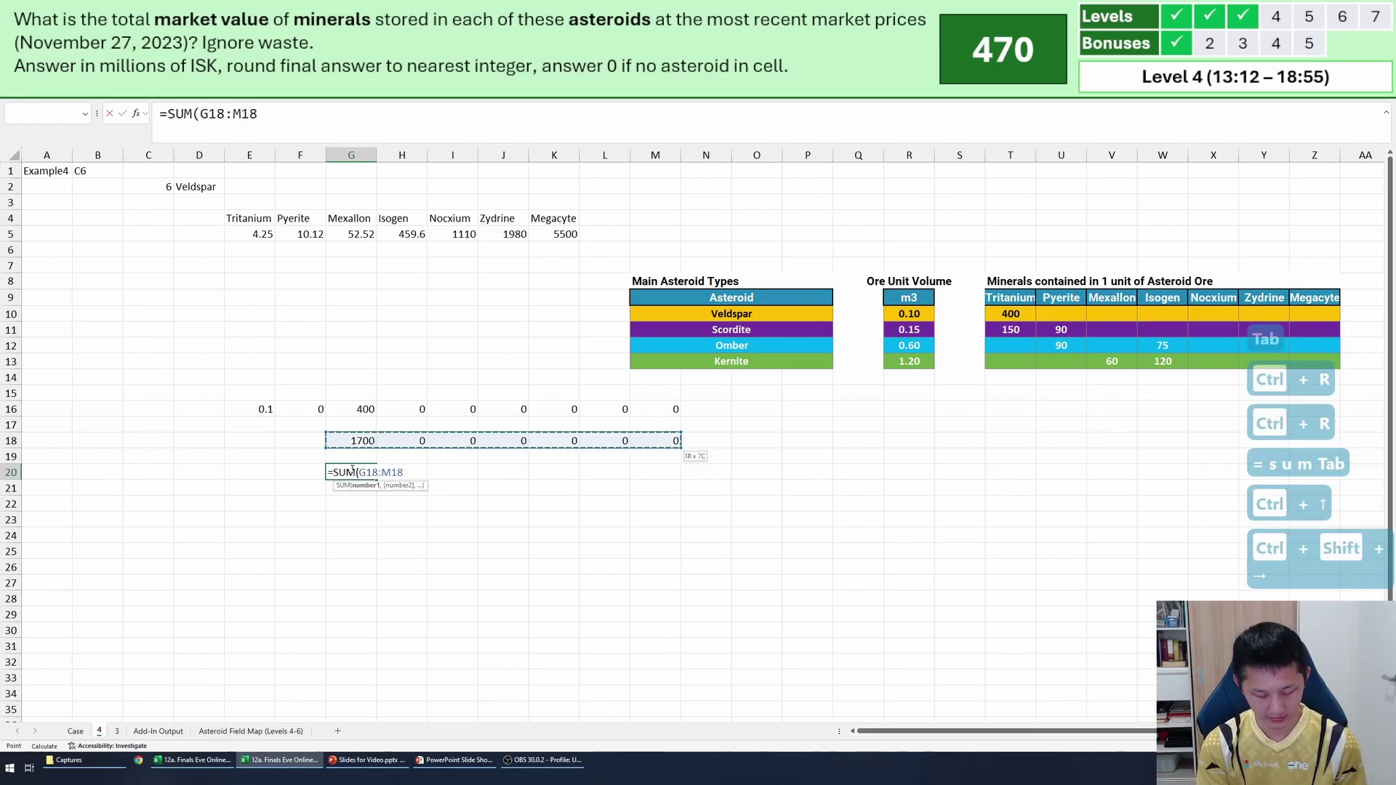
pyautogui.write(')')
pyautogui.press('Return')
pyautogui.press('Up')
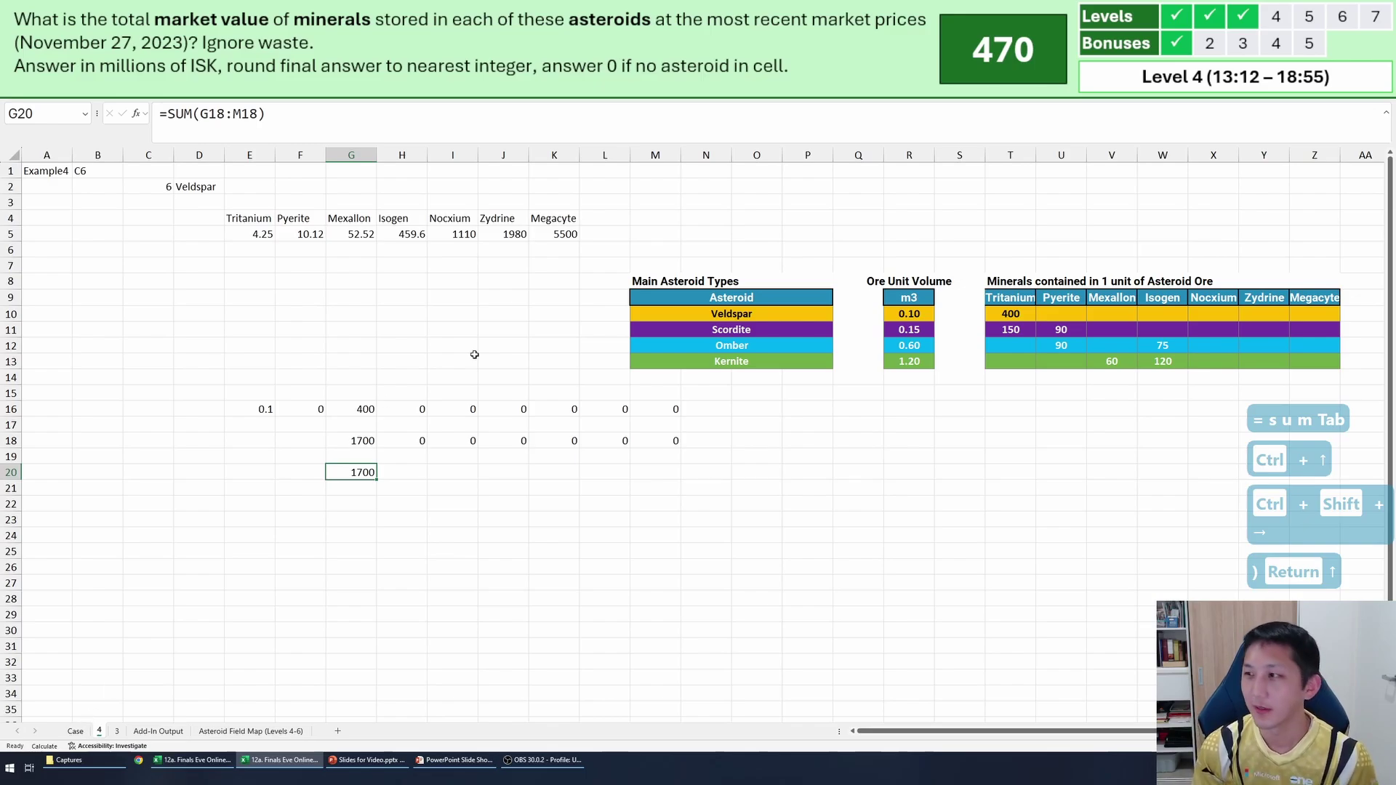
# Extend the G20 total so that it is multiplied by 1000.
pyautogui.press('F2')
pyautogui.write('*1000')
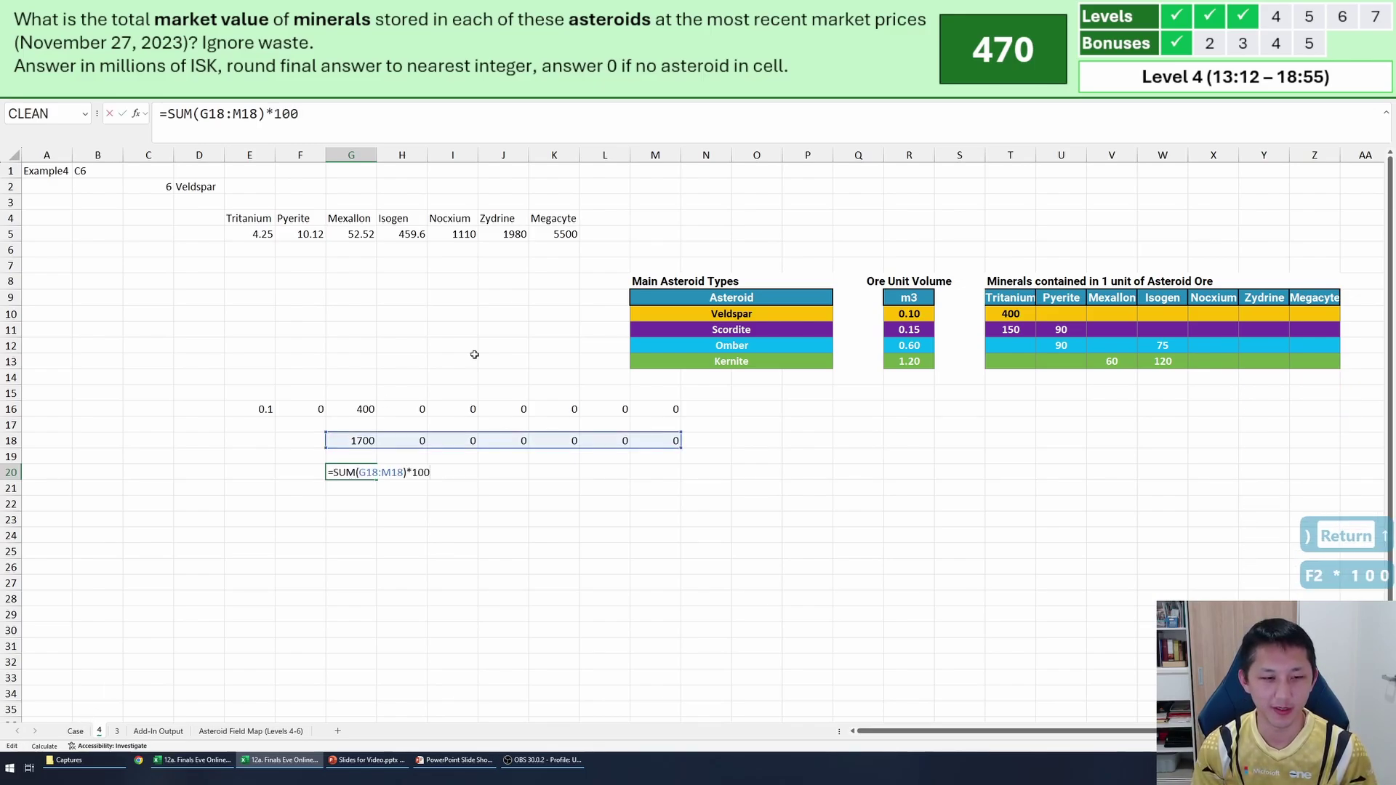
pyautogui.press('Return')
pyautogui.press('Up')
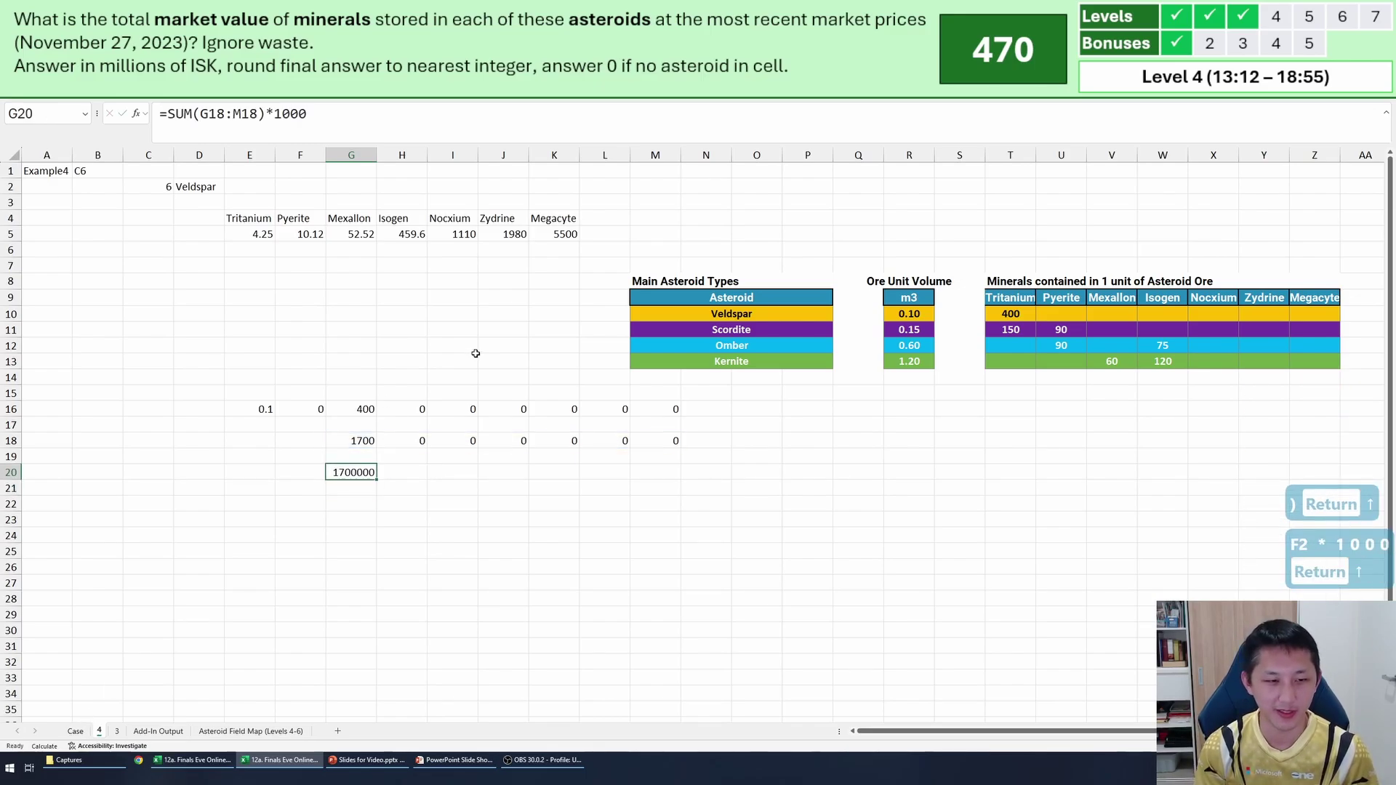
# Check the mineral content notes on the Case sheet, and multiply the G20 formula by the asteroid size in C2.
pyautogui.click(76, 732)
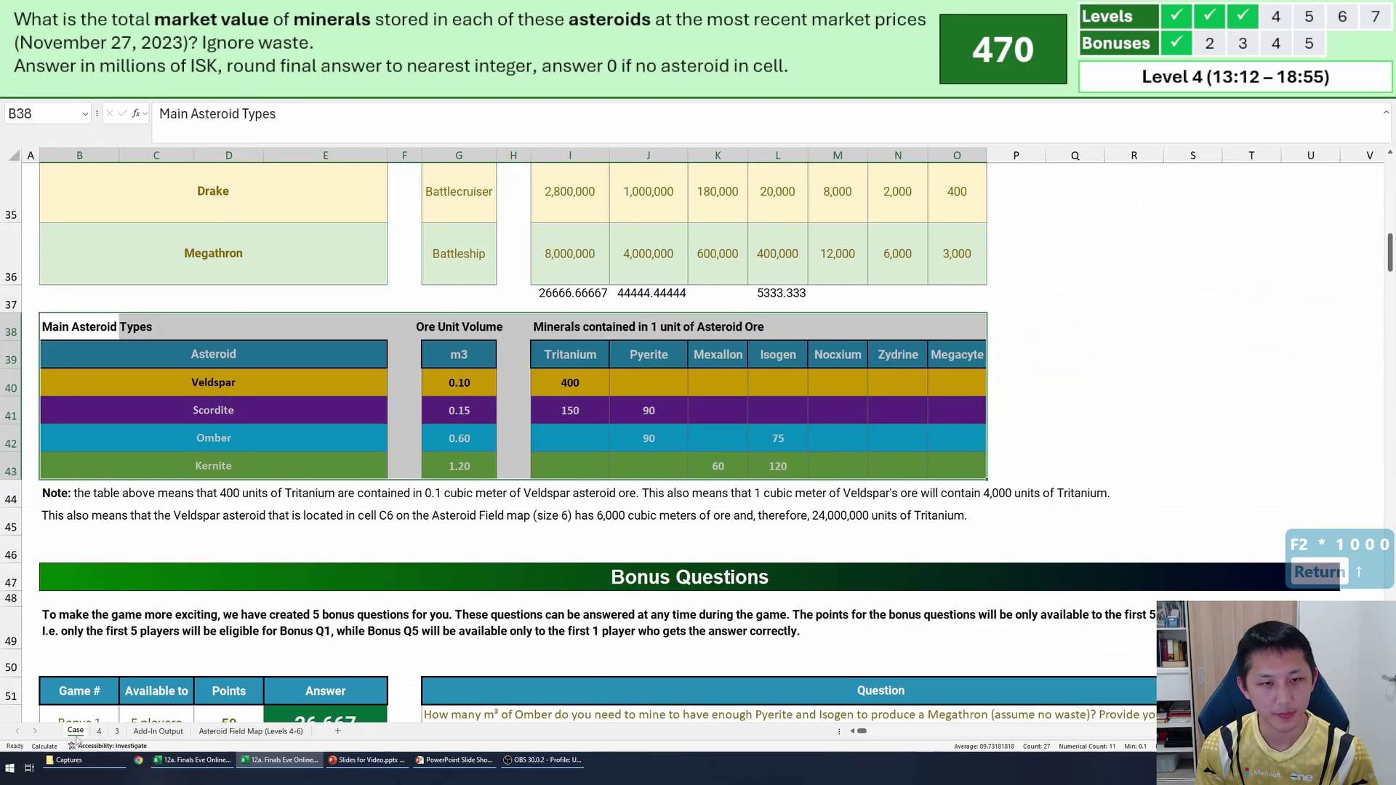
pyautogui.click(99, 731)
pyautogui.press('F2')
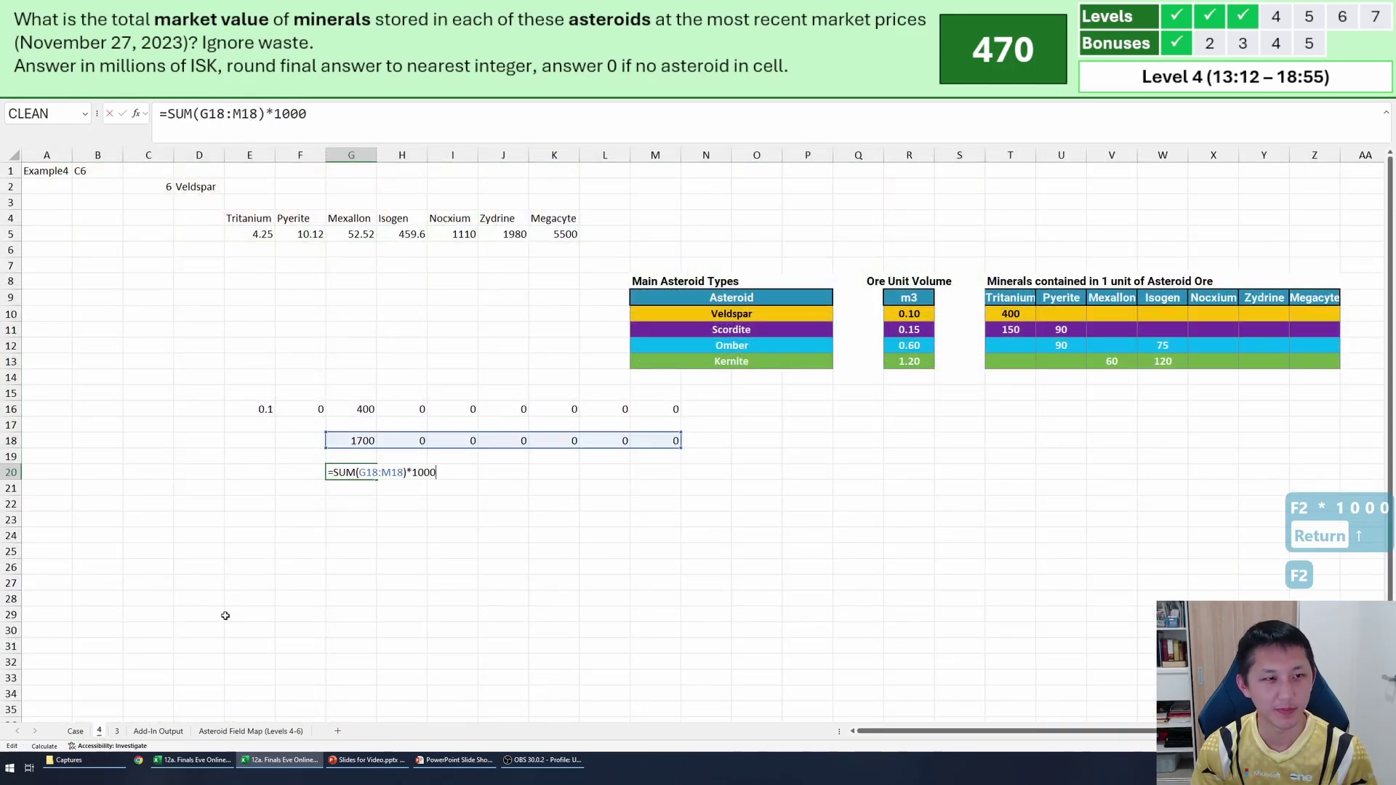
pyautogui.write('*')
pyautogui.click(153, 192)
pyautogui.press('Return')
pyautogui.press('Up')
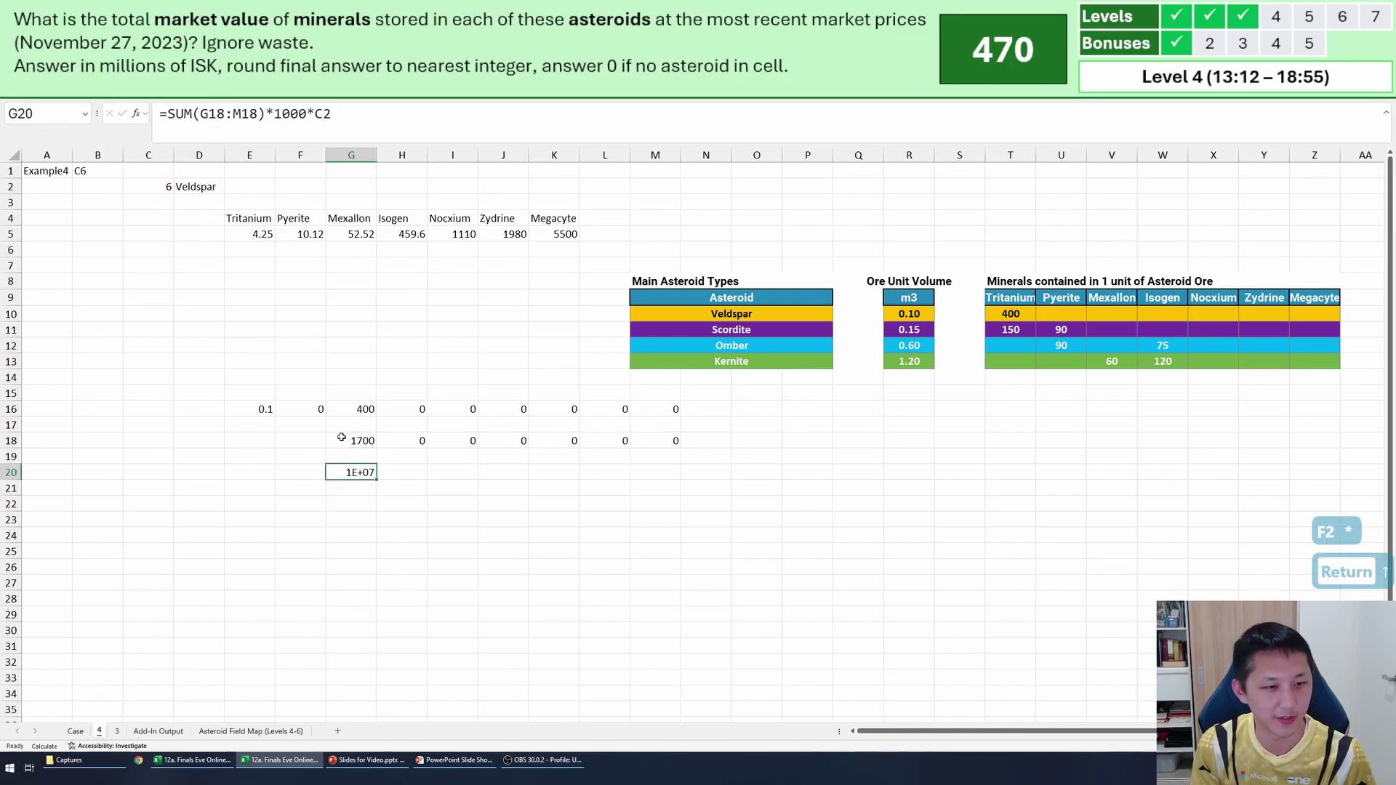
# Inspect the formula in E16 and open the G20 formula for editing.
pyautogui.click(269, 409)
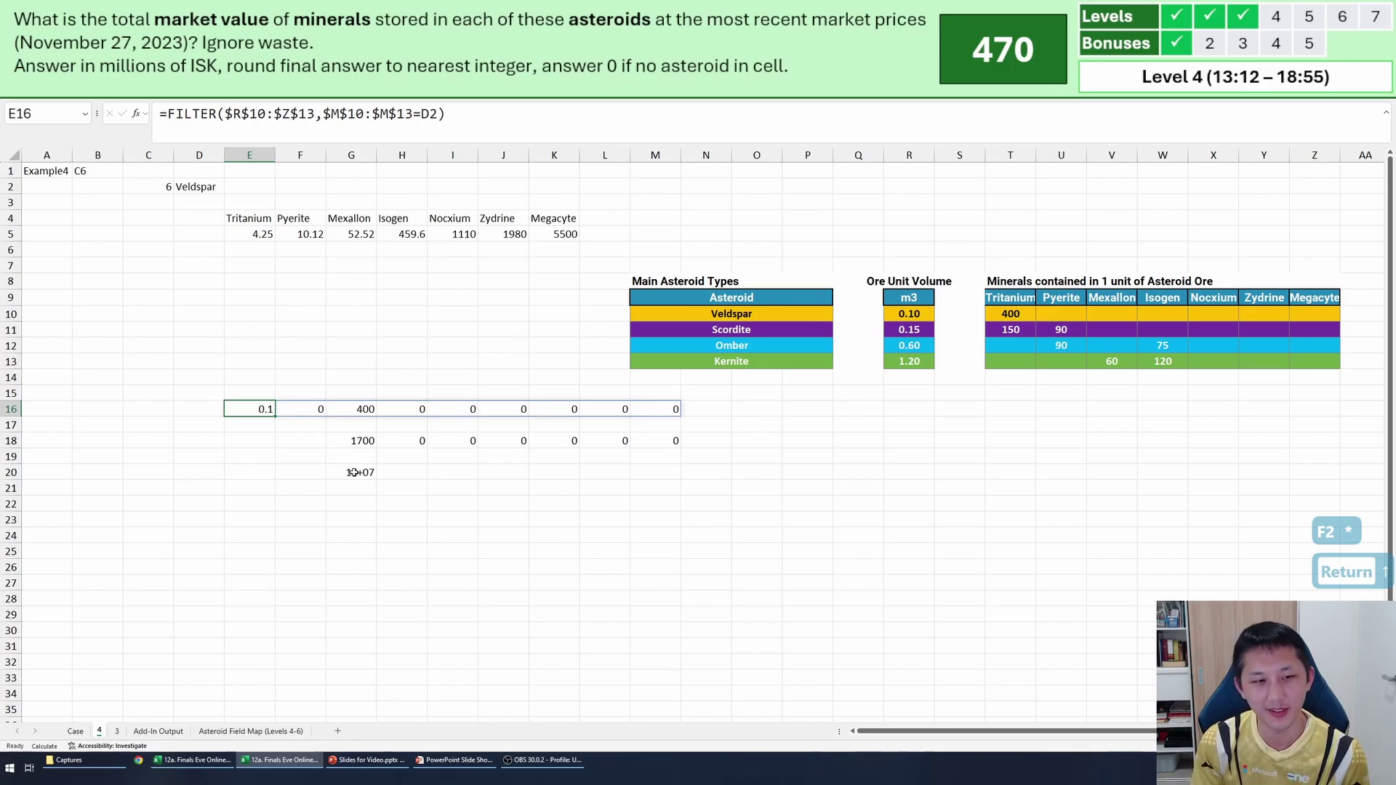
pyautogui.click(352, 473)
pyautogui.click(389, 130)
pyautogui.write('/')
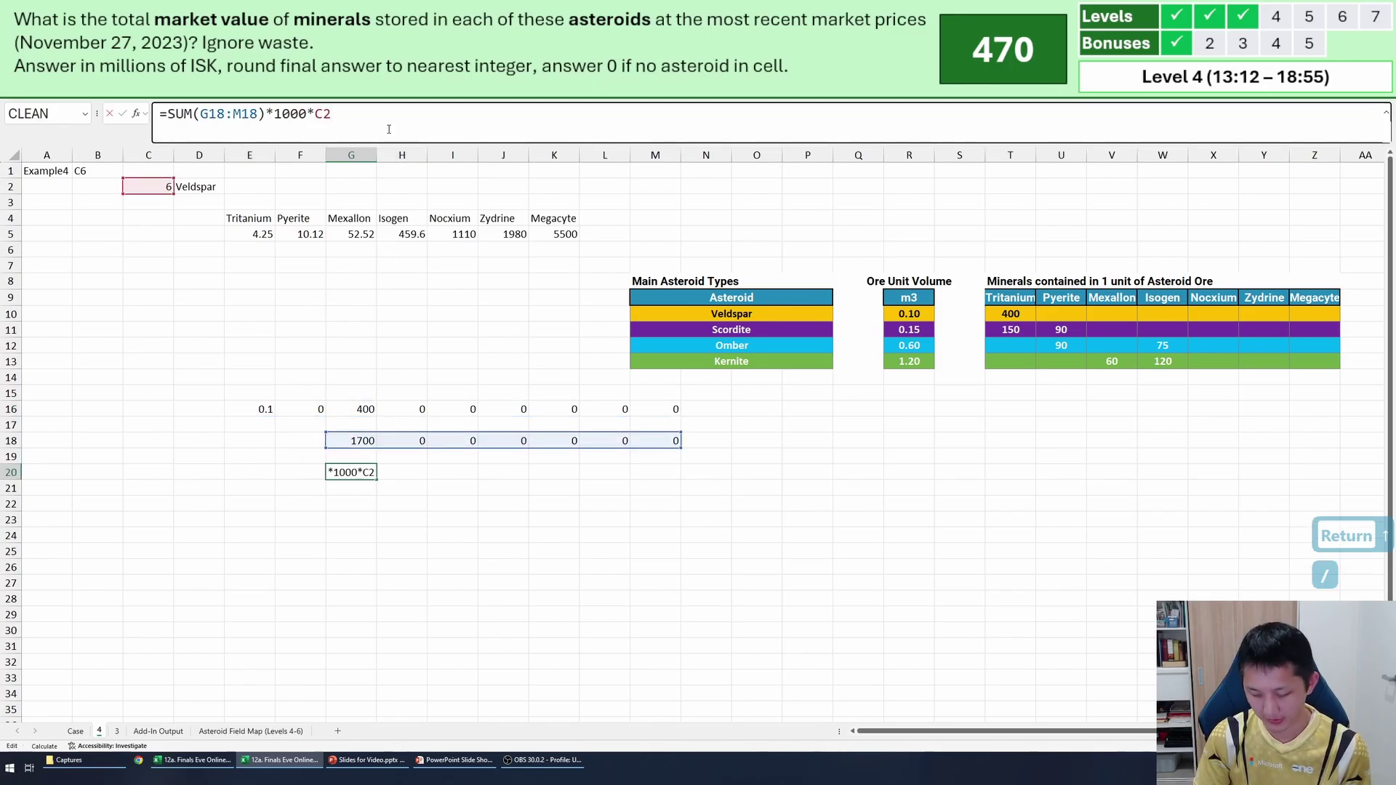
pyautogui.click(244, 409)
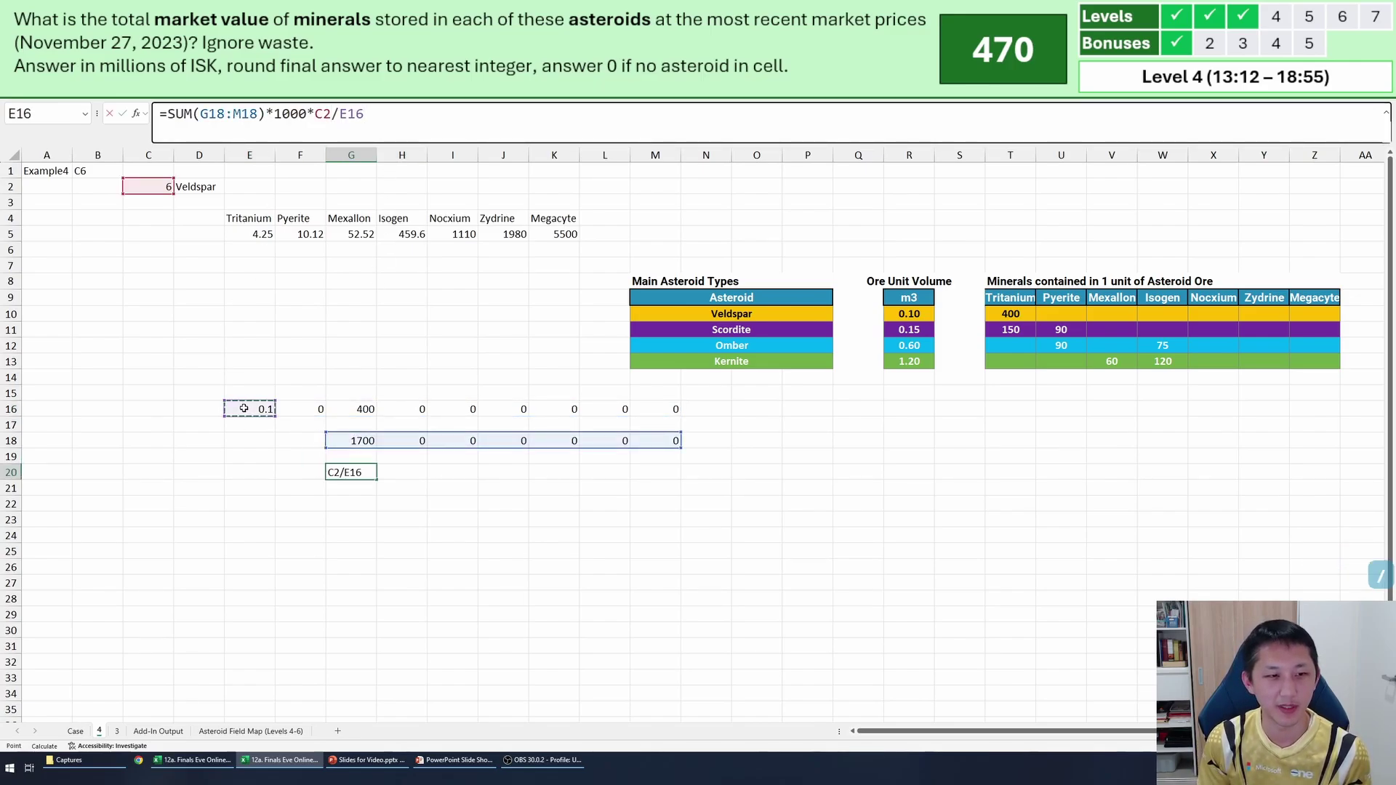
pyautogui.press('BackSpace')
pyautogui.press('BackSpace')
pyautogui.press('BackSpace')
pyautogui.press('BackSpace')
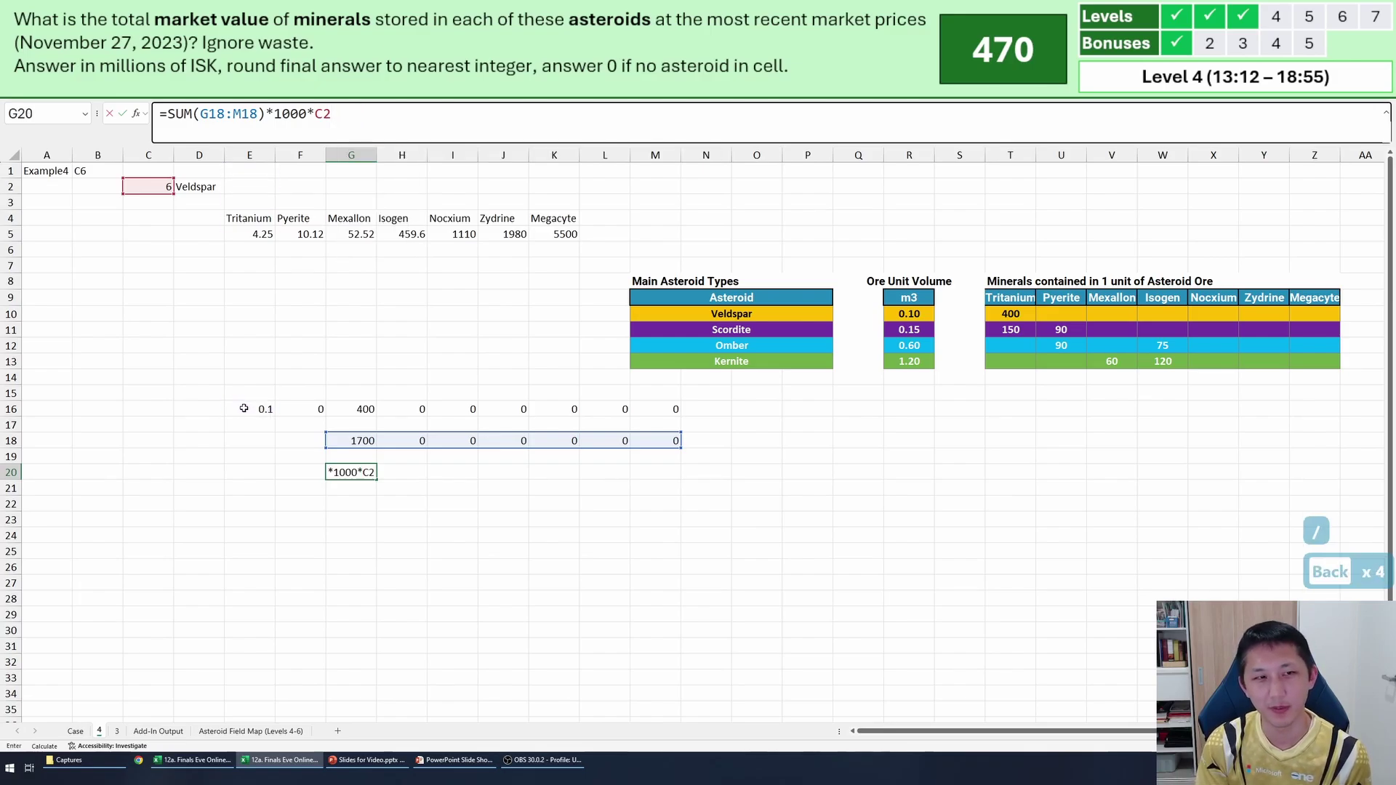
# Multiply the G20 formula by the ore unit volume in E16.
pyautogui.write('*/')
pyautogui.press('BackSpace')
pyautogui.click(244, 409)
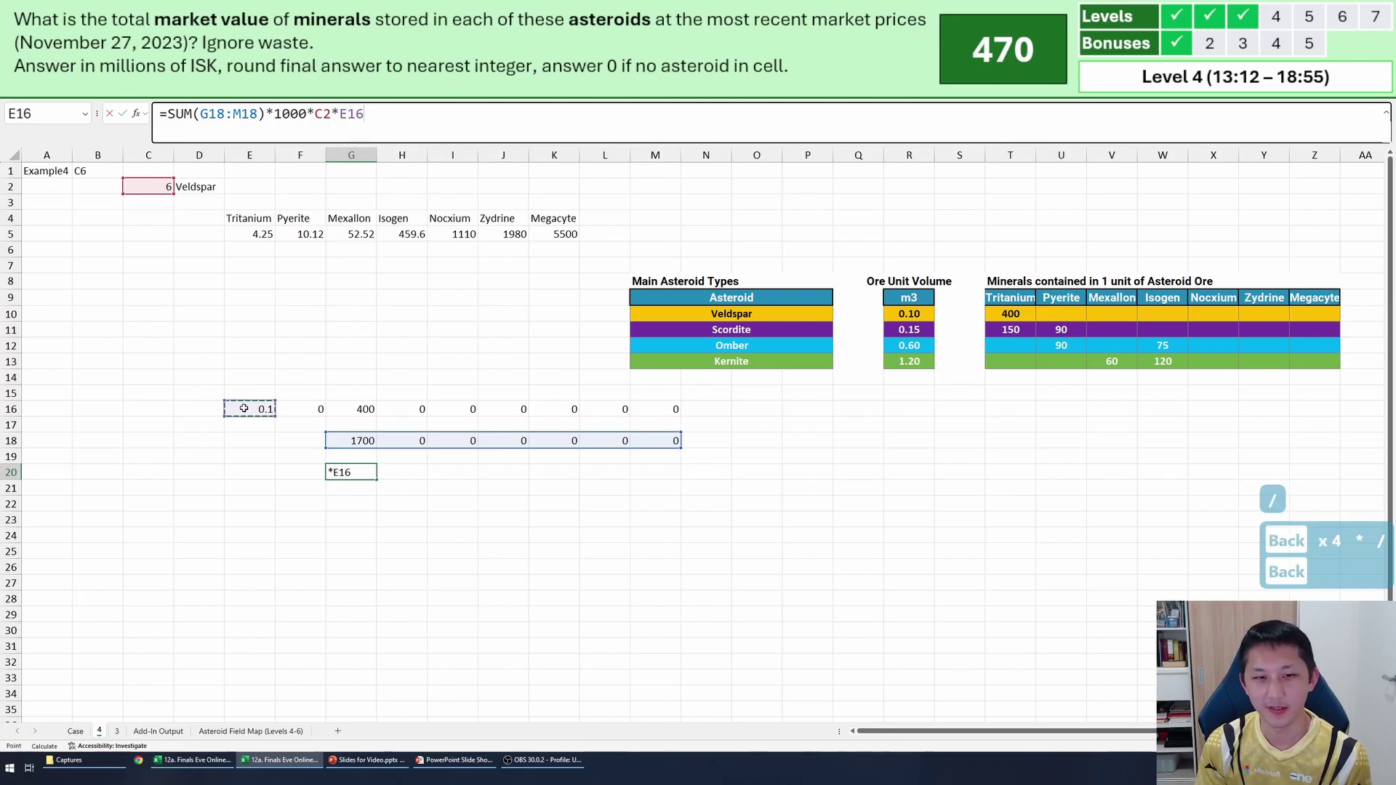
pyautogui.press('Return')
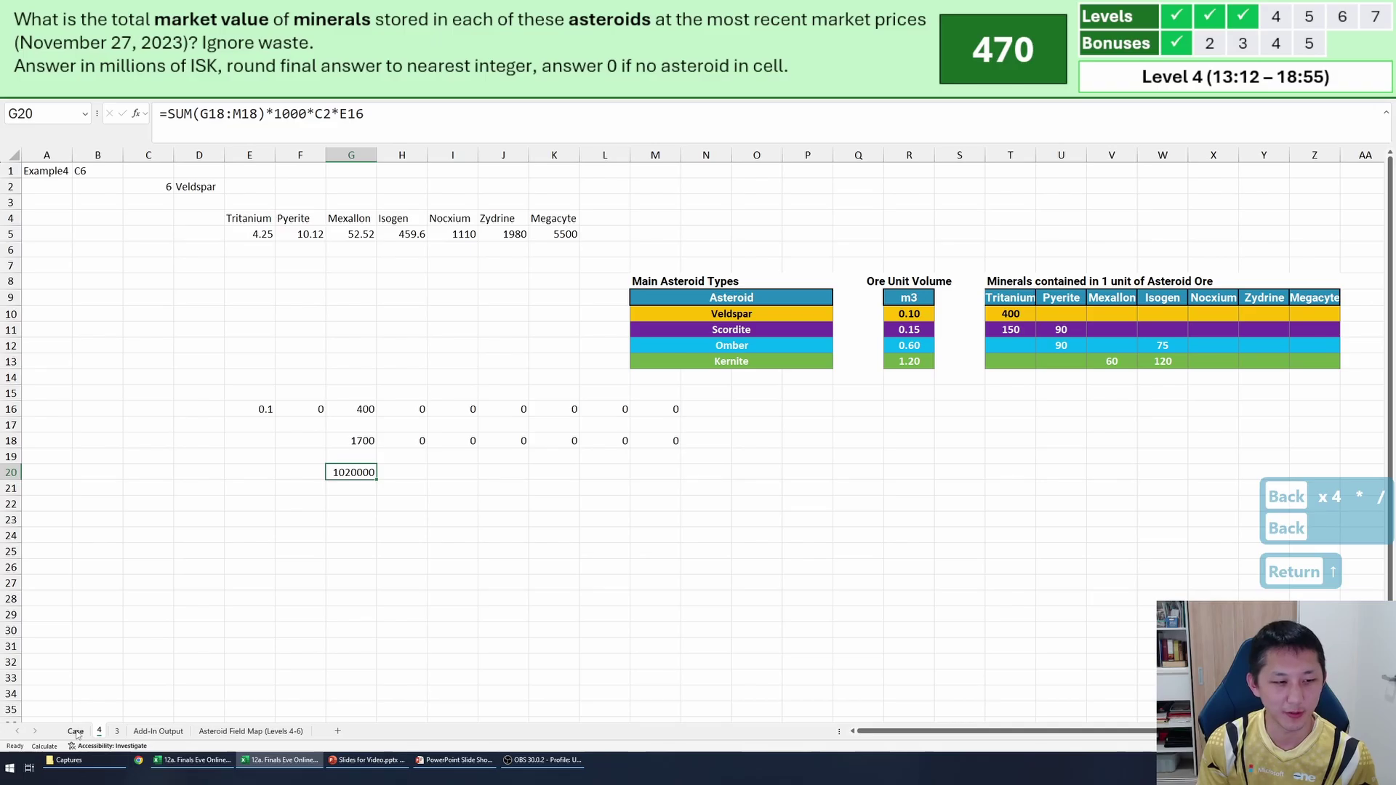
# Check the expected answer for Example4 in the Case sheet's Level 4 table and return to sheet 4.
pyautogui.click(75, 732)
pyautogui.scroll(-20, 268, 412)
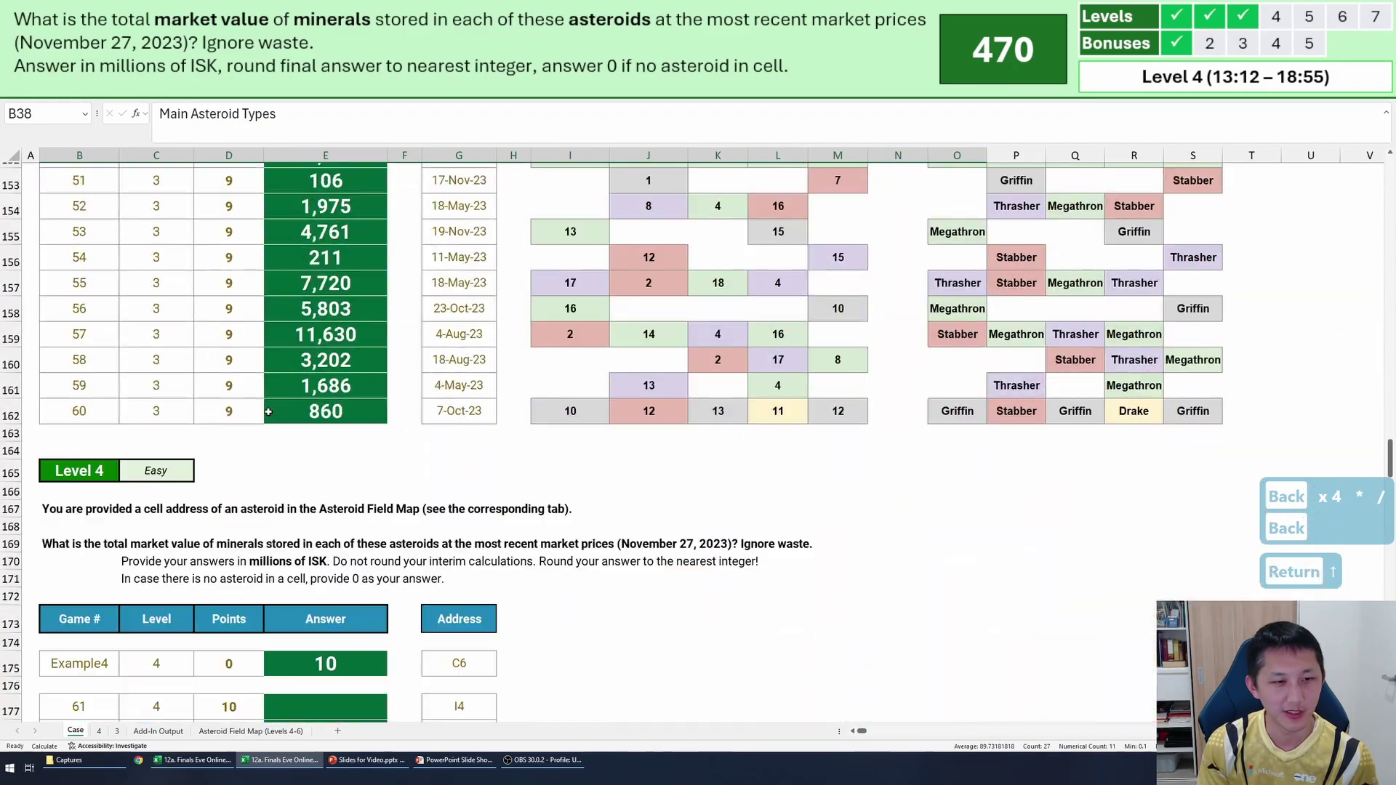
pyautogui.scroll(-3, 269, 412)
pyautogui.click(238, 467)
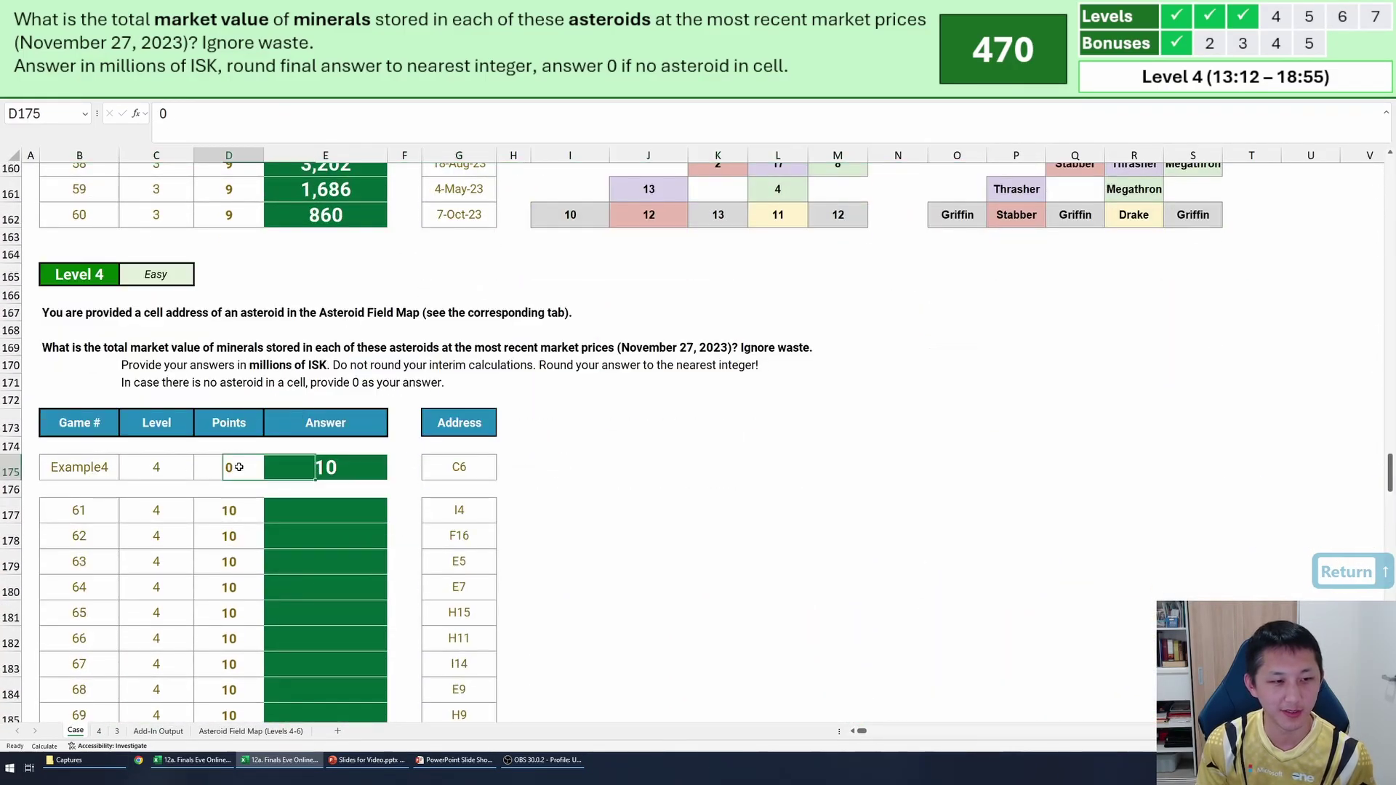
pyautogui.hotkey('shift', 'space')
pyautogui.hotkey('ctrl', 'pagedown')
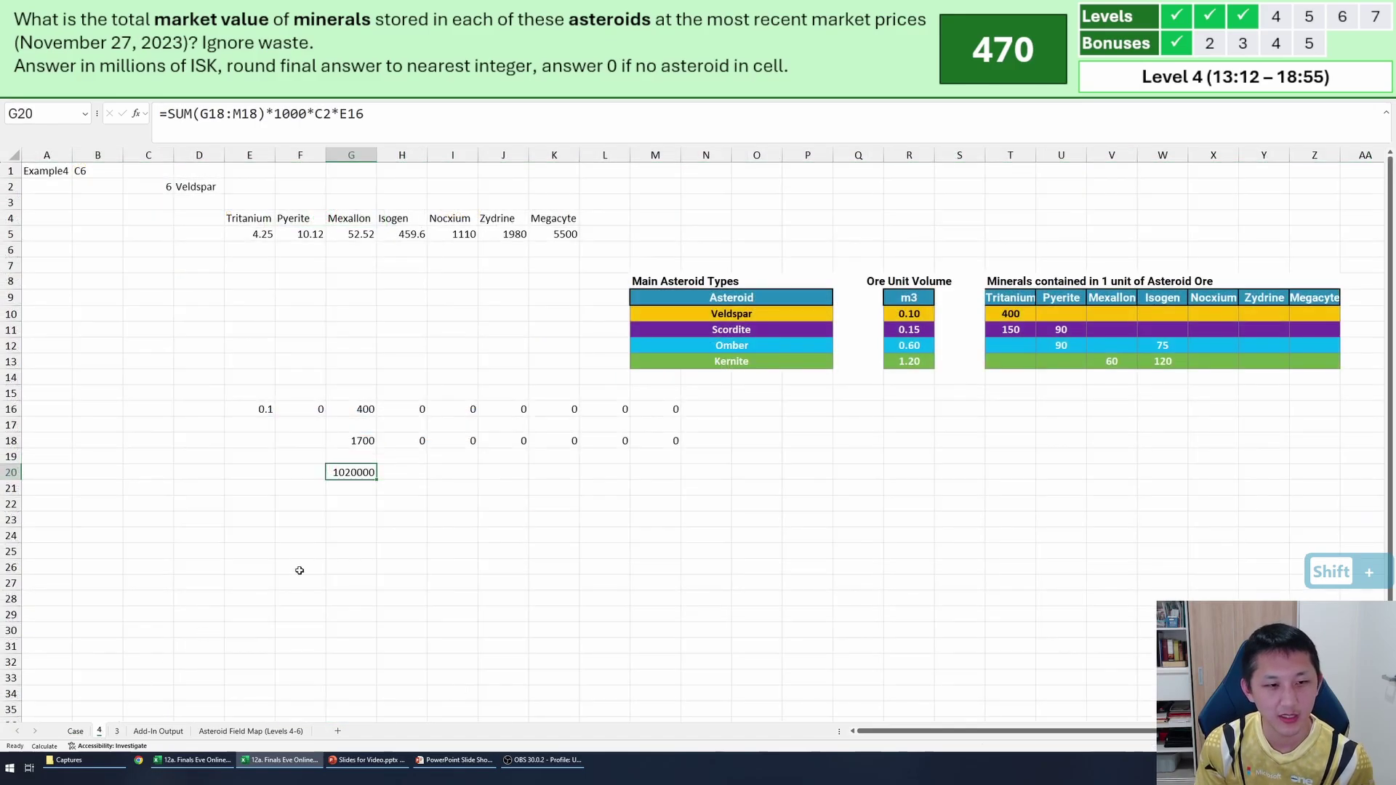
pyautogui.click(326, 117)
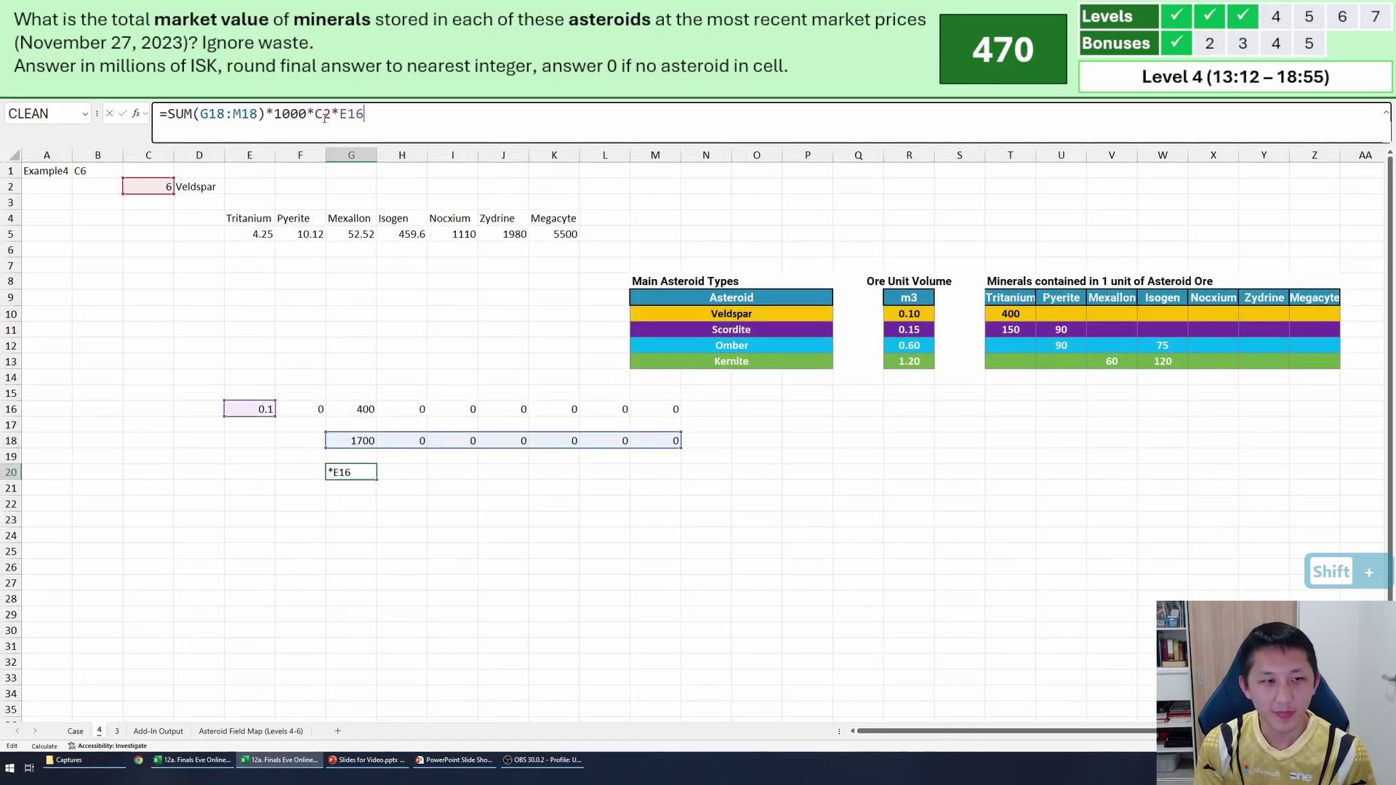
pyautogui.click(307, 118)
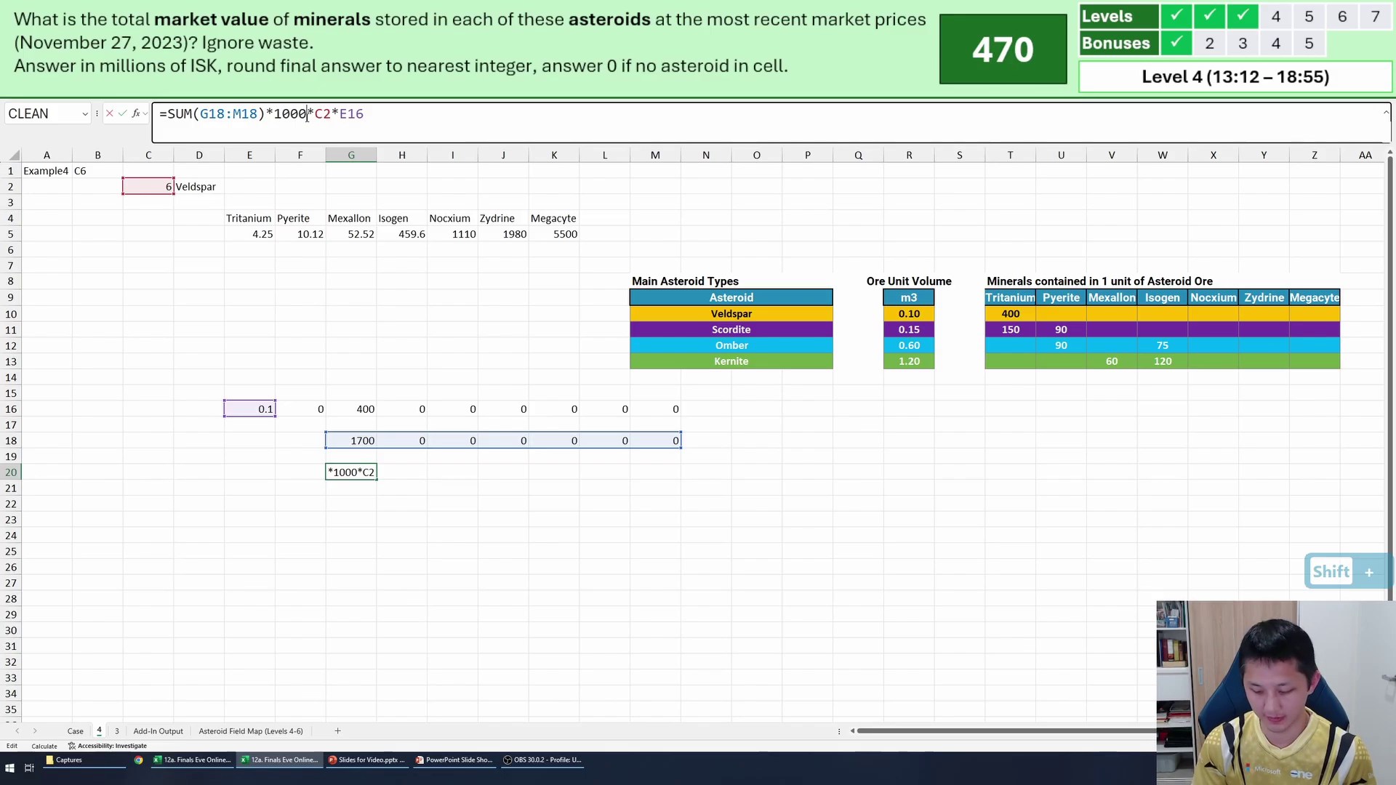
pyautogui.press('Delete')
pyautogui.press('Delete')
pyautogui.press('Delete')
pyautogui.press('Delete')
pyautogui.press('Delete')
pyautogui.press('Delete')
pyautogui.press('Delete')
pyautogui.press('Delete')
pyautogui.press('Delete')
pyautogui.press('Delete')
pyautogui.press('Delete')
pyautogui.press('Delete')
pyautogui.press('Escape')
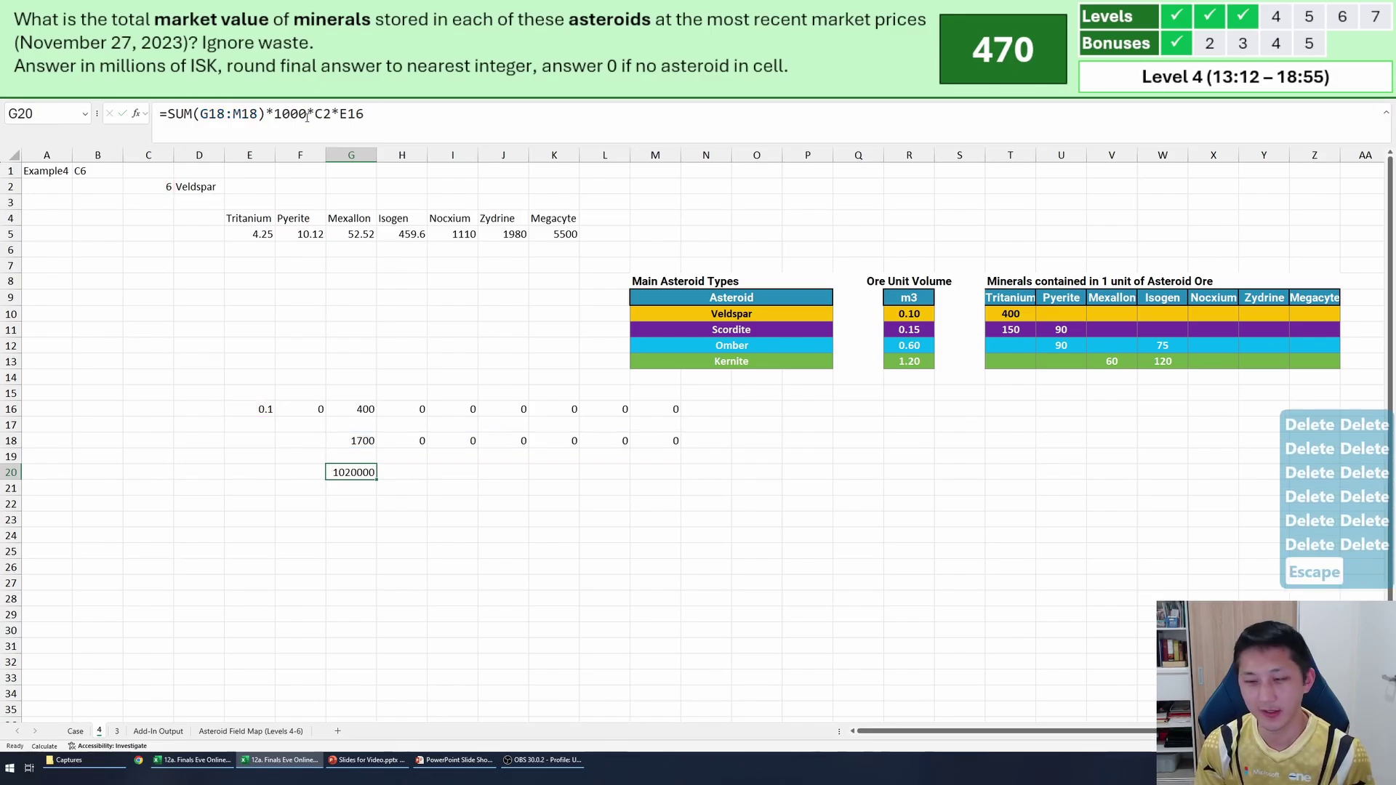
# Check the required unit and rounding instructions for the Level 4 answers on the Case sheet, and return to sheet 4.
pyautogui.click(75, 731)
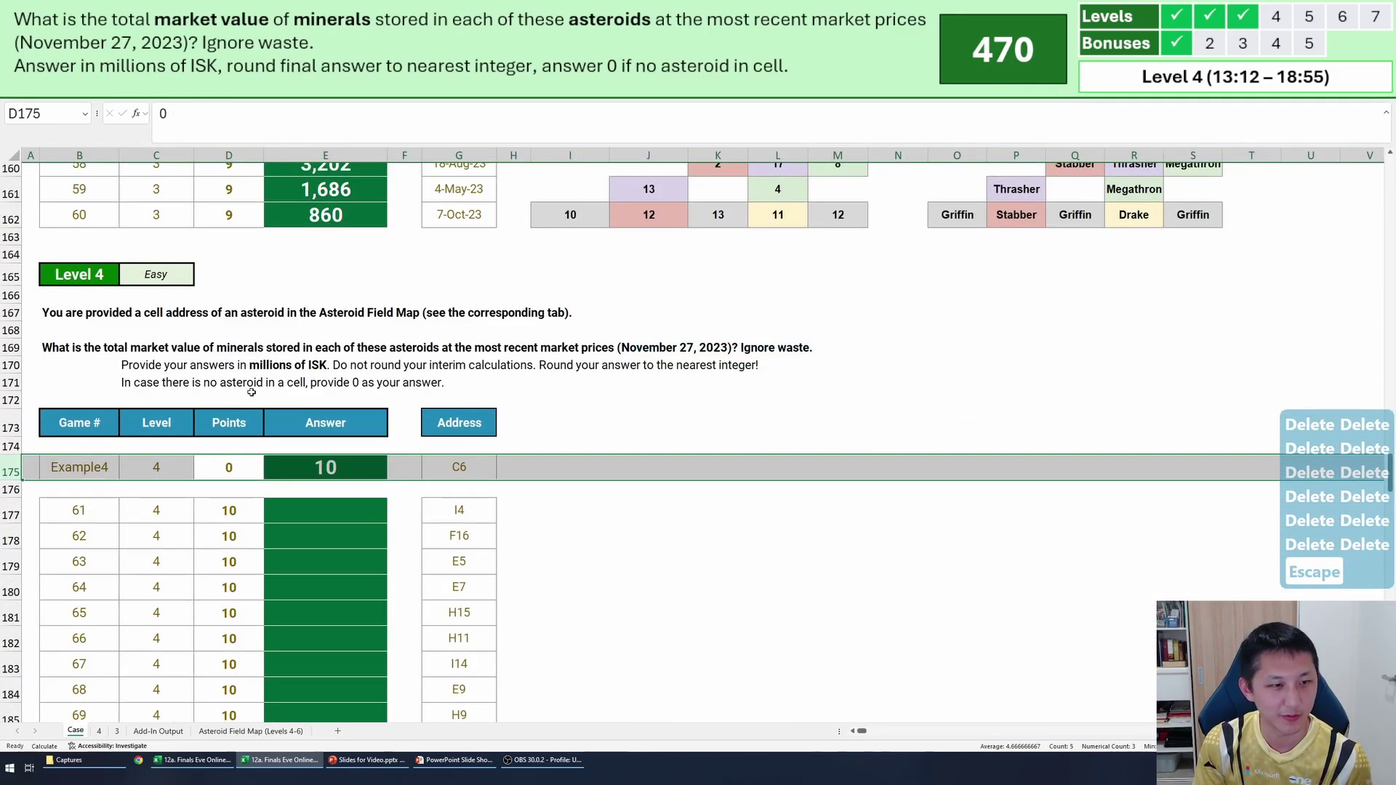
pyautogui.moveTo(259, 369); pyautogui.dragTo(149, 361)
pyautogui.moveTo(465, 366); pyautogui.dragTo(146, 366)
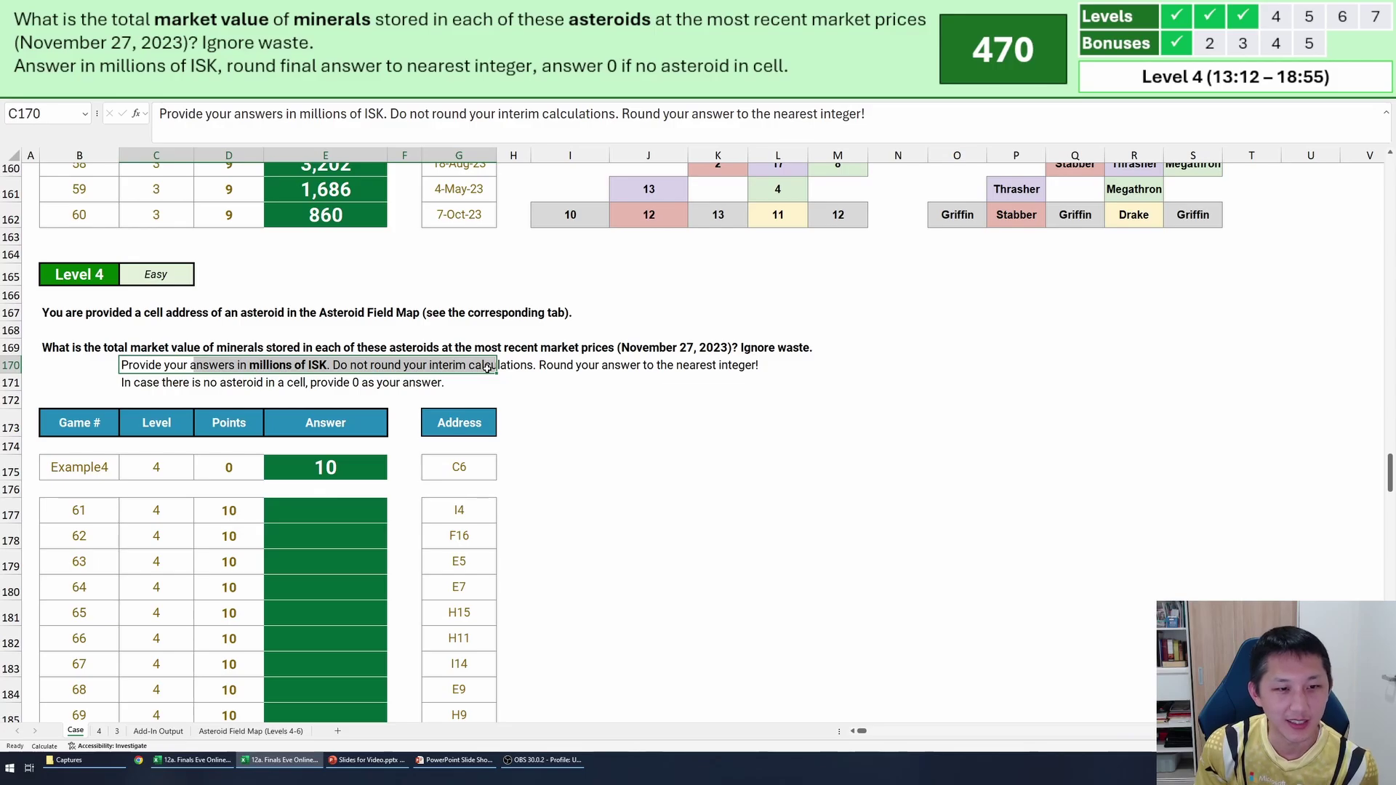
pyautogui.click(436, 366)
pyautogui.click(99, 731)
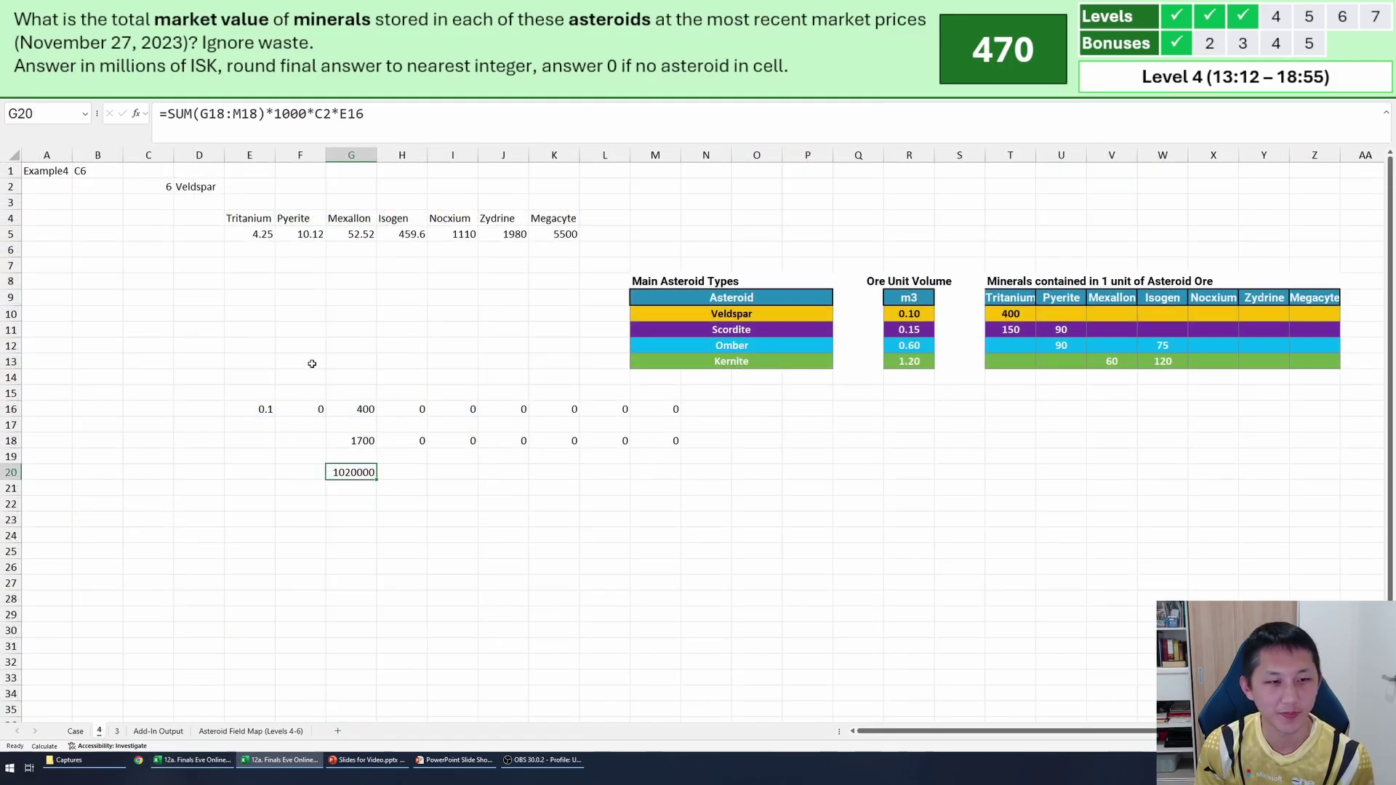
# Replace the multiplication by E16 in the G20 formula with a division by 1000000.
pyautogui.click(331, 125)
pyautogui.press('Delete')
pyautogui.press('Delete')
pyautogui.press('Delete')
pyautogui.press('Delete')
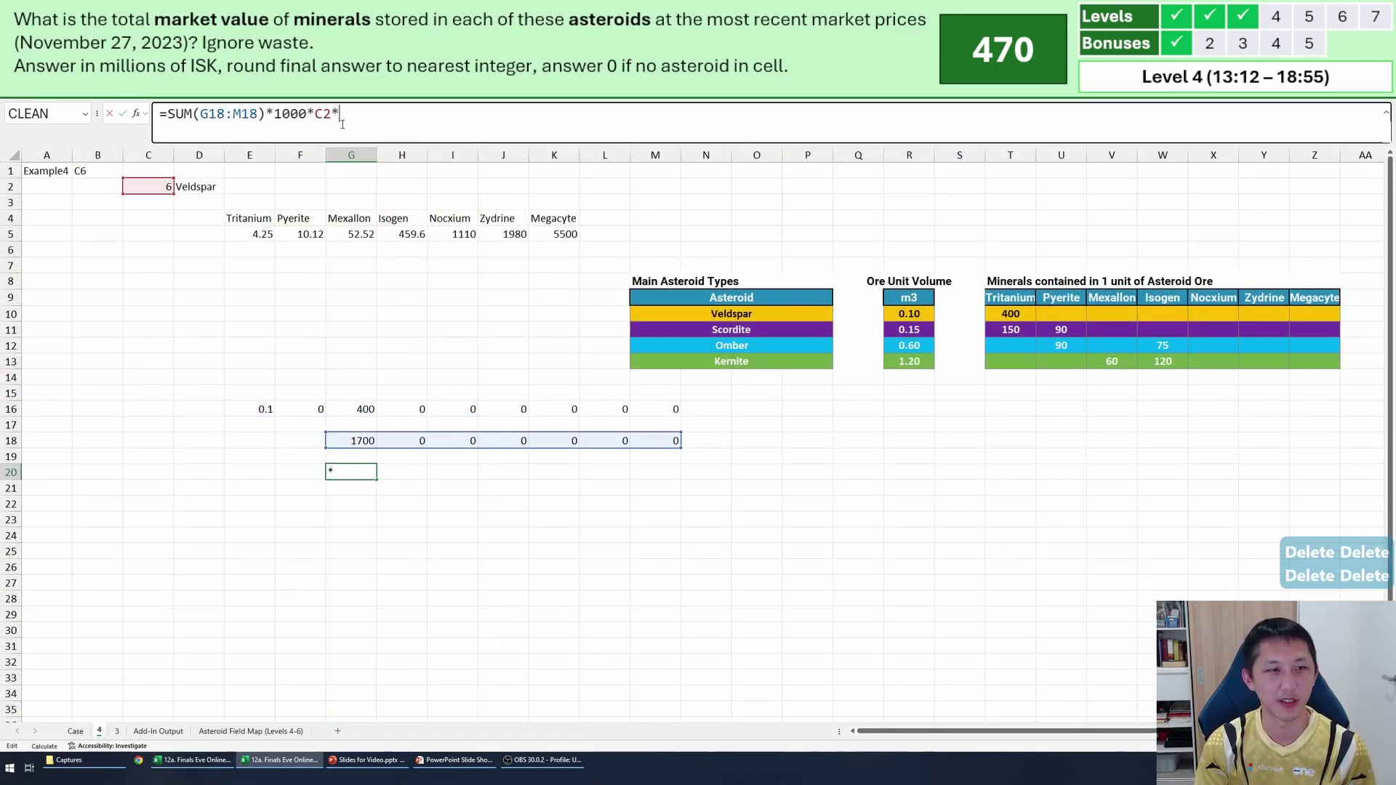
pyautogui.press('BackSpace')
pyautogui.press('Left')
pyautogui.press('Left')
pyautogui.press('Left')
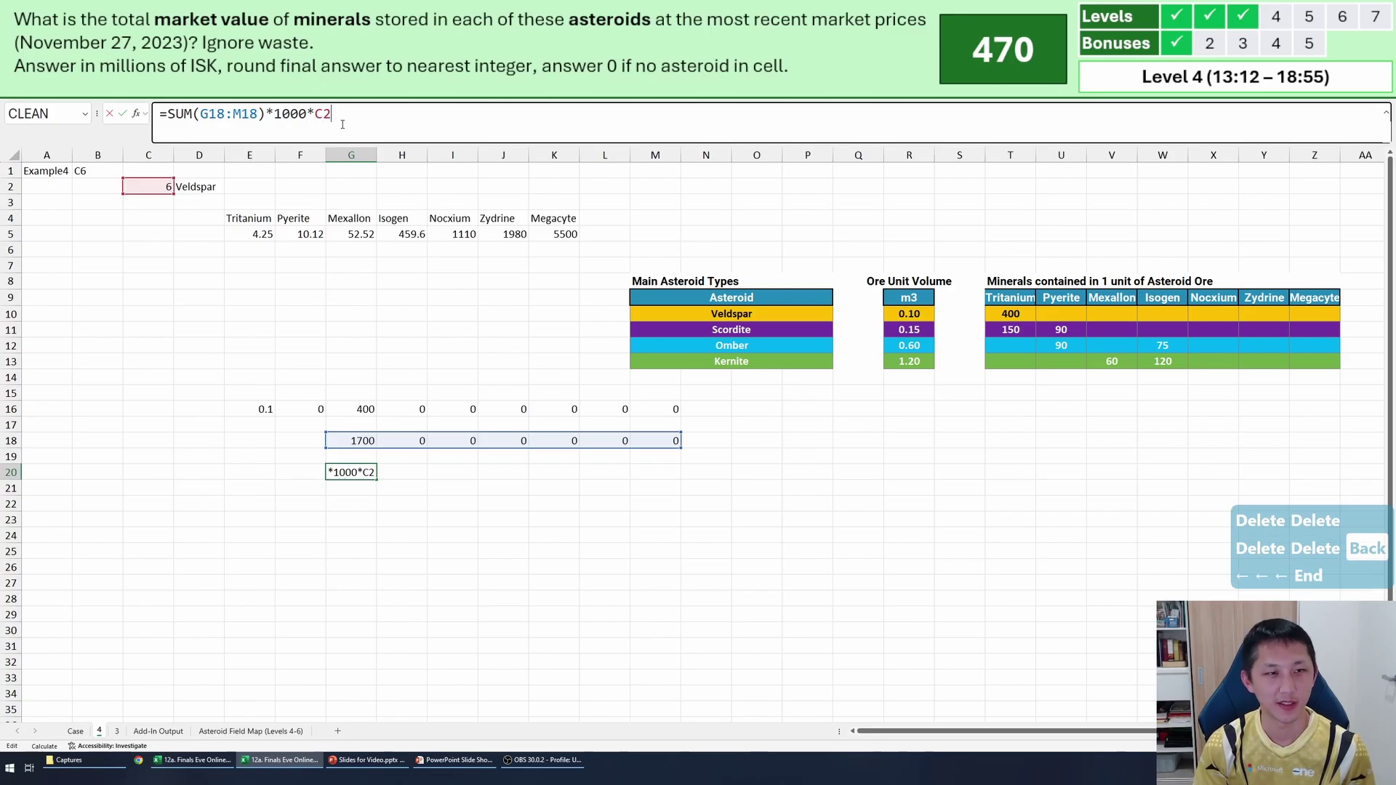
pyautogui.write('/')
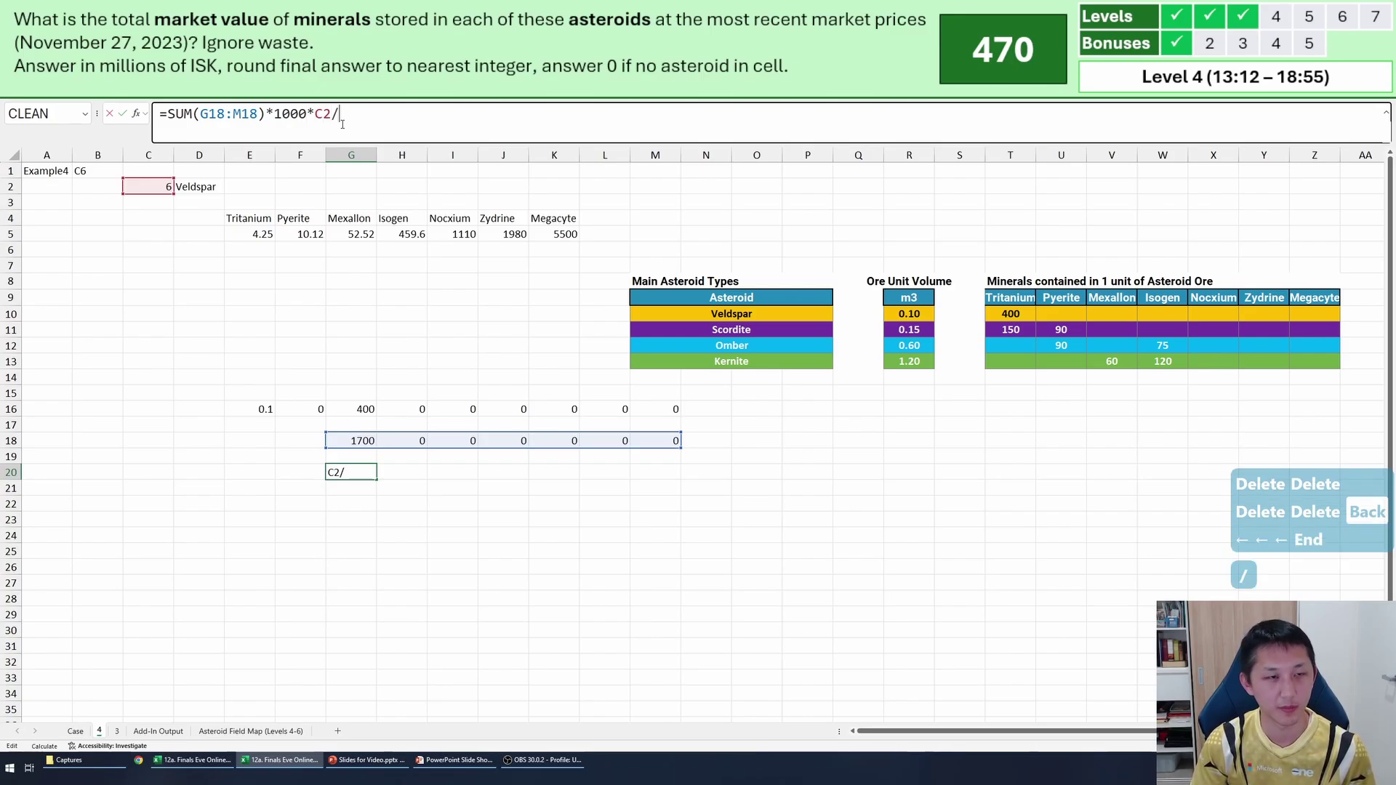
pyautogui.write('1000000')
pyautogui.press('Return')
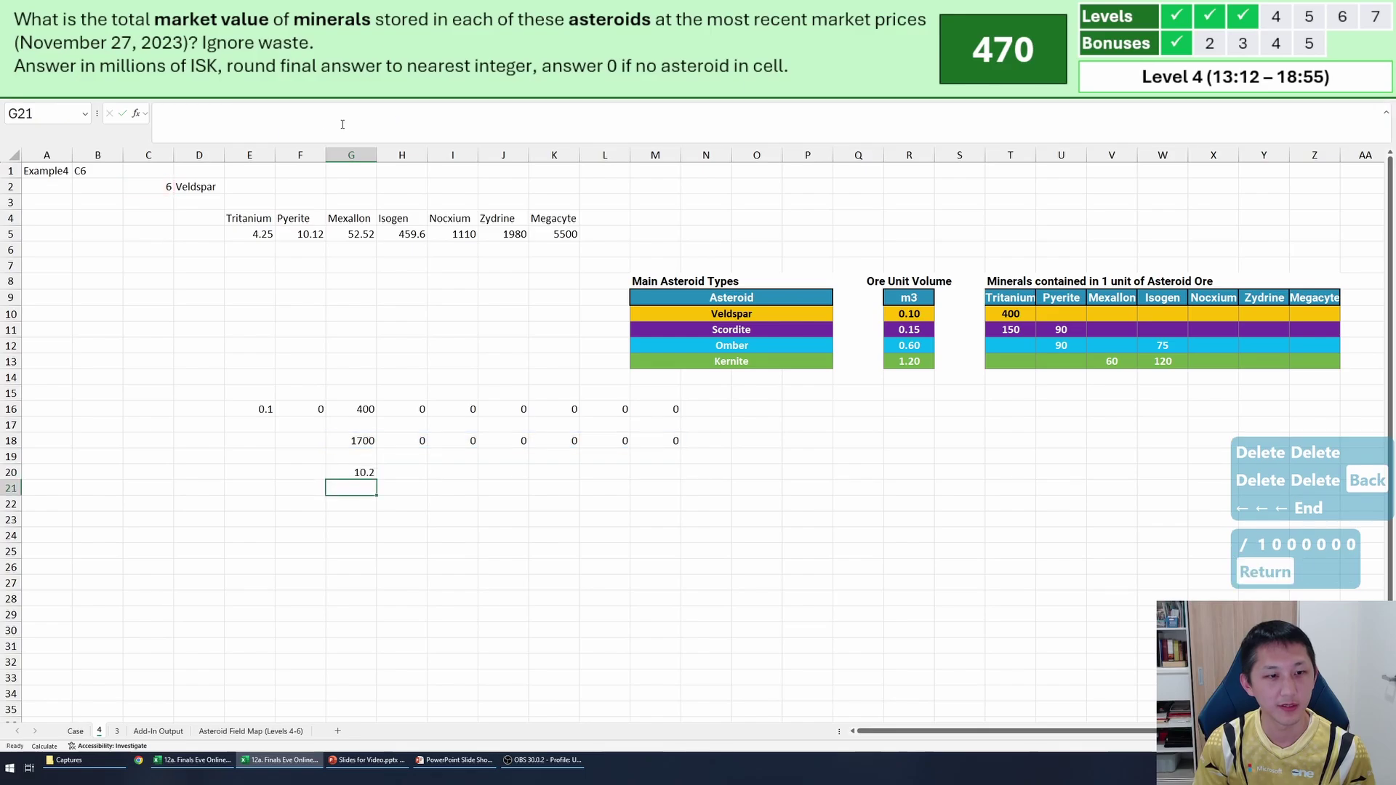
# Wrap the G20 formula in ROUND with 0 decimal digits.
pyautogui.press('Up')
pyautogui.press('F2')
pyautogui.hotkey('ctrl', 'Home')
pyautogui.press('Right')
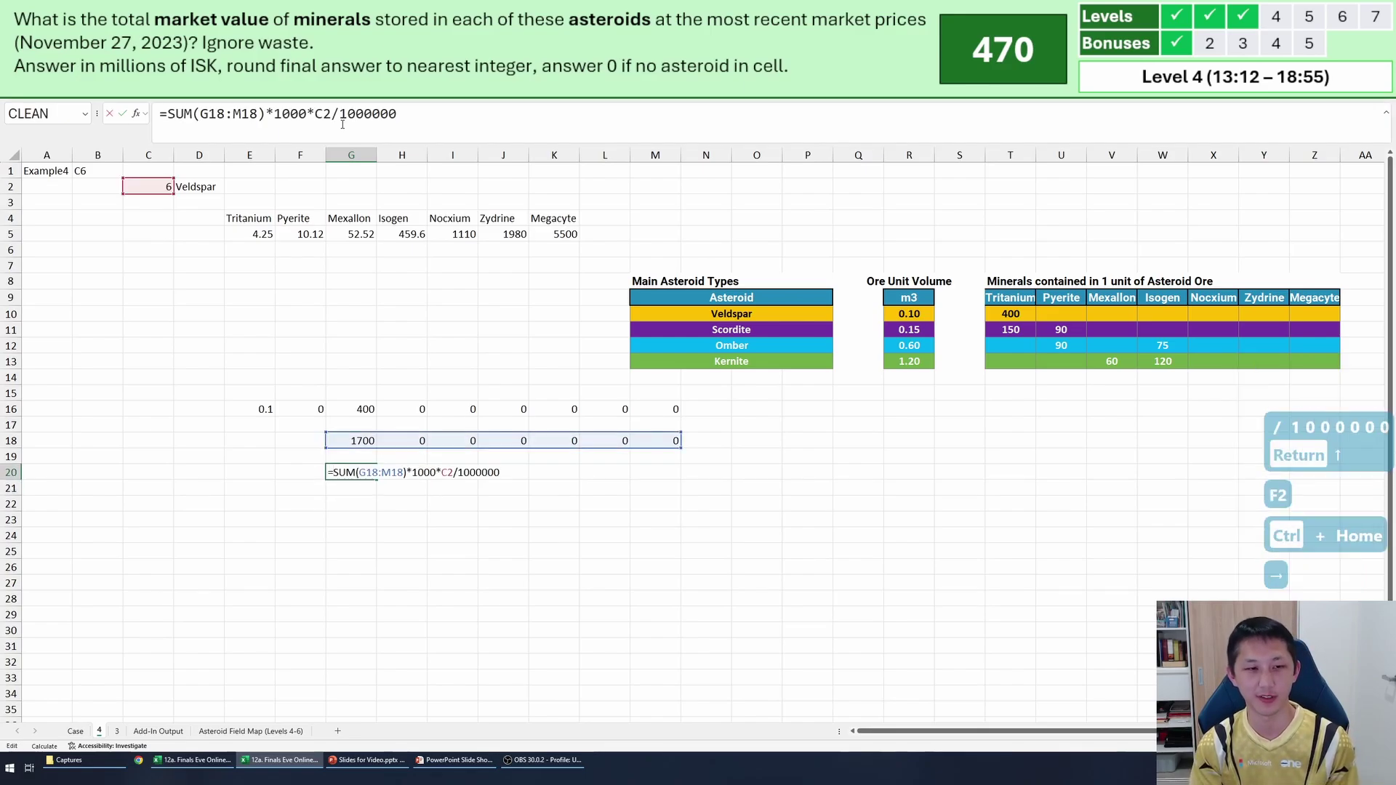
pyautogui.write('round(')
pyautogui.hotkey('ctrl', 'End')
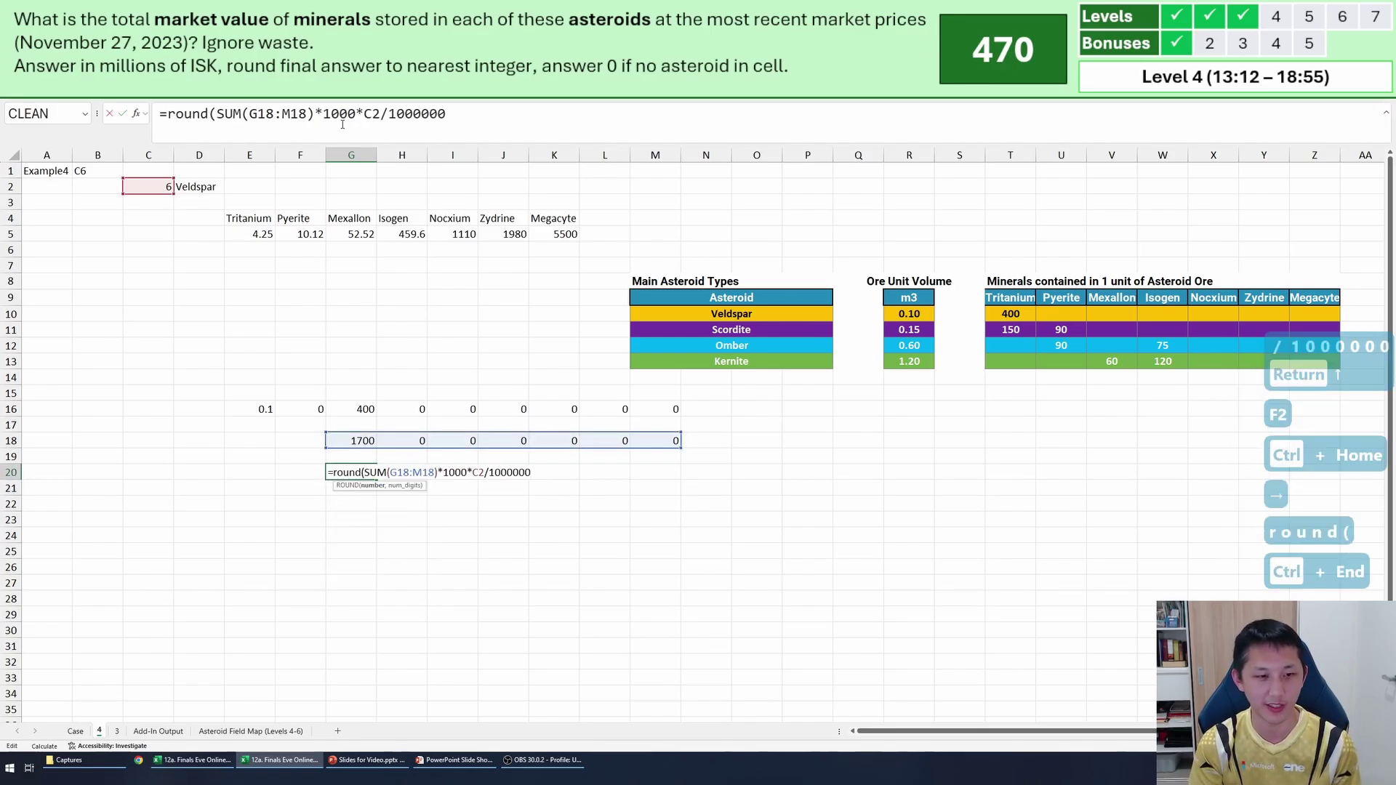
pyautogui.write(',0)')
pyautogui.press('Return')
# Copy game numbers 61 to 80 from the Case sheet's Level 4 table and paste them as values into sheet 4 from A5 down.
pyautogui.click(80, 255)
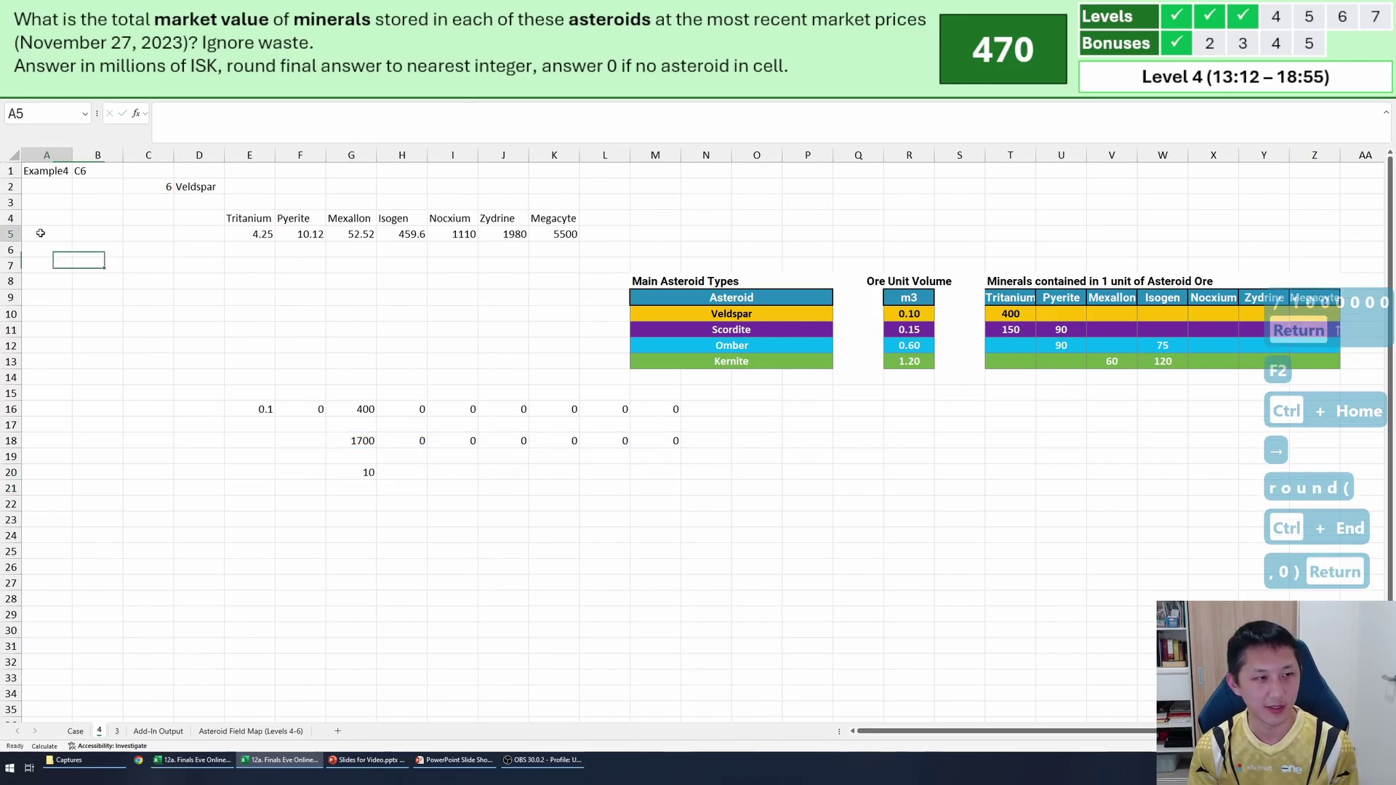
pyautogui.click(36, 237)
pyautogui.hotkey('ctrl', 'pageup')
pyautogui.click(88, 505)
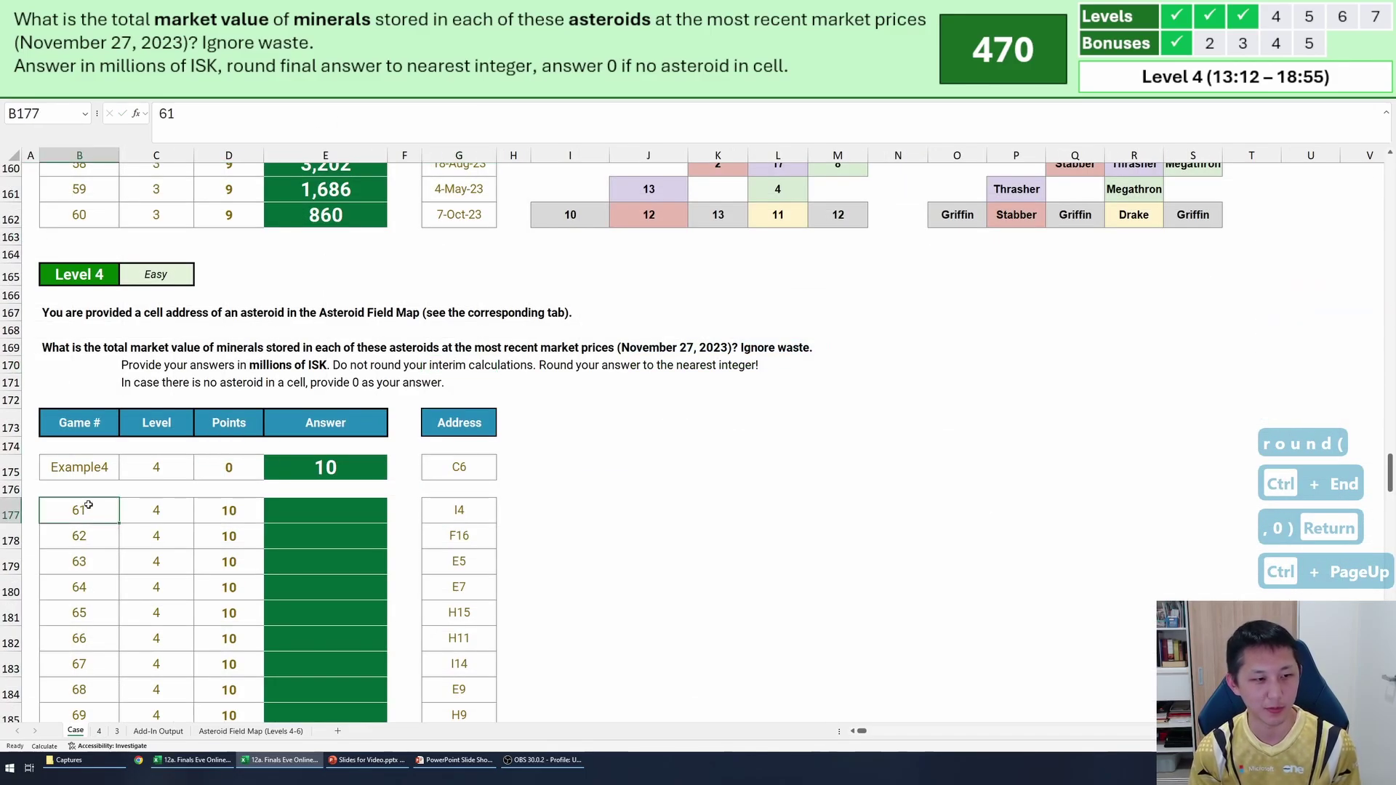
pyautogui.hotkey('ctrl', 'shift', 'Down')
pyautogui.hotkey('ctrl', 'c')
pyautogui.hotkey('ctrl', 'pagedown')
pyautogui.hotkey('alt', 'e')
pyautogui.press('s')
pyautogui.press('v')
pyautogui.press('Return')
# Link B4 to the rounded market value in G20.
pyautogui.press('Right')
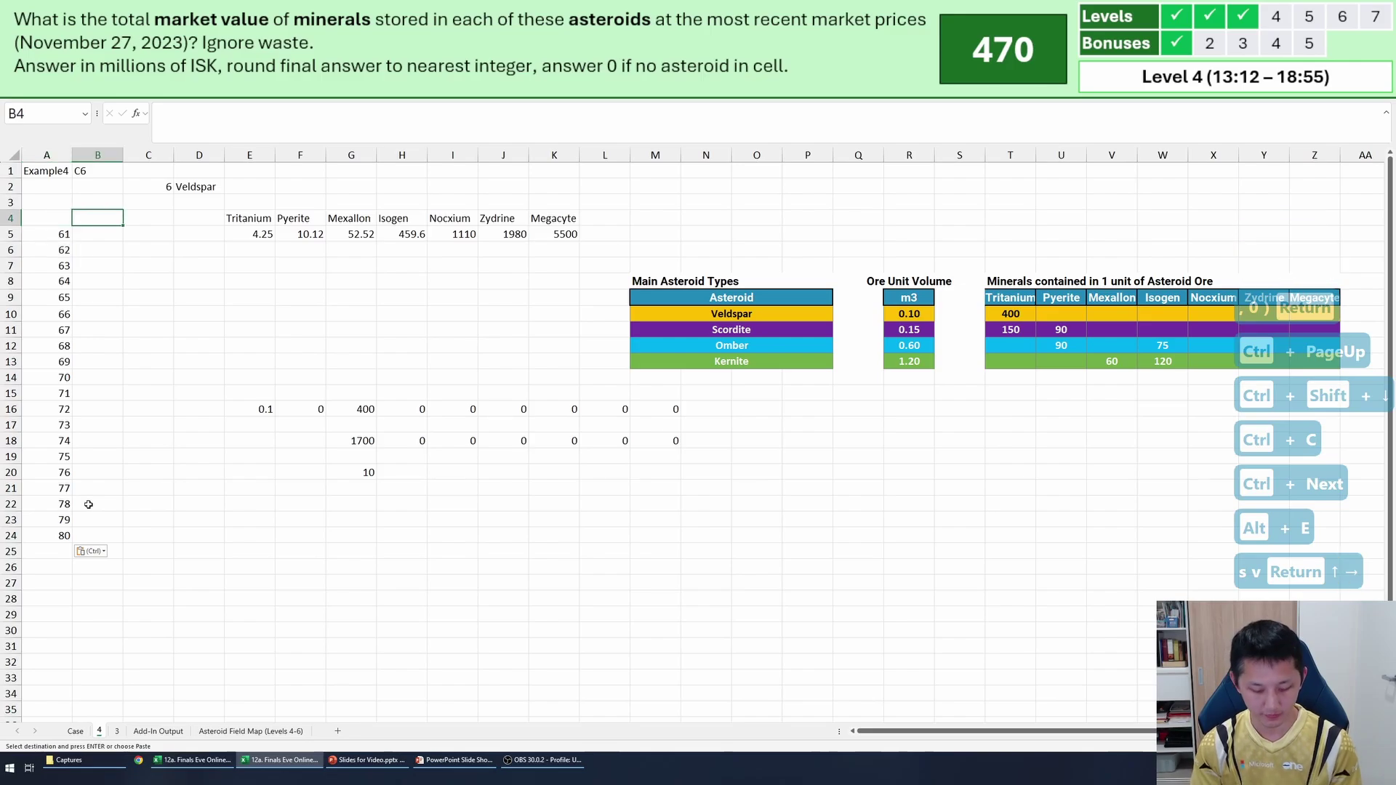
pyautogui.write('=')
pyautogui.click(340, 470)
pyautogui.press('Return')
# Create a data table over A4:B24 with A1 as the column input cell, and recalculate the workbook.
pyautogui.press('Up')
pyautogui.press('Left')
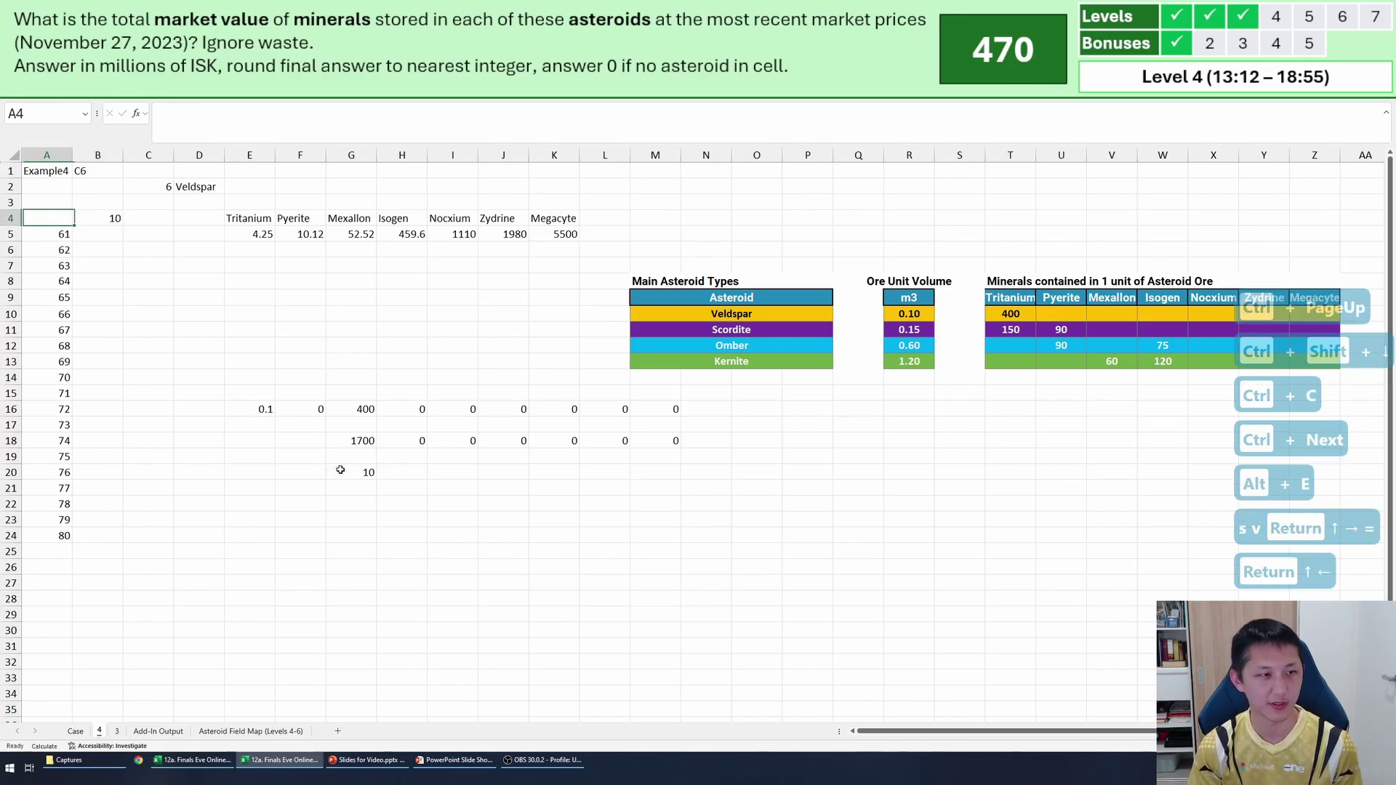
pyautogui.hotkey('ctrl', 'shift', 'Down')
pyautogui.hotkey('ctrl', 'shift', 'Down')
pyautogui.hotkey('shift', 'Right')
pyautogui.hotkey('alt', 'd')
pyautogui.press('t')
pyautogui.press('Tab')
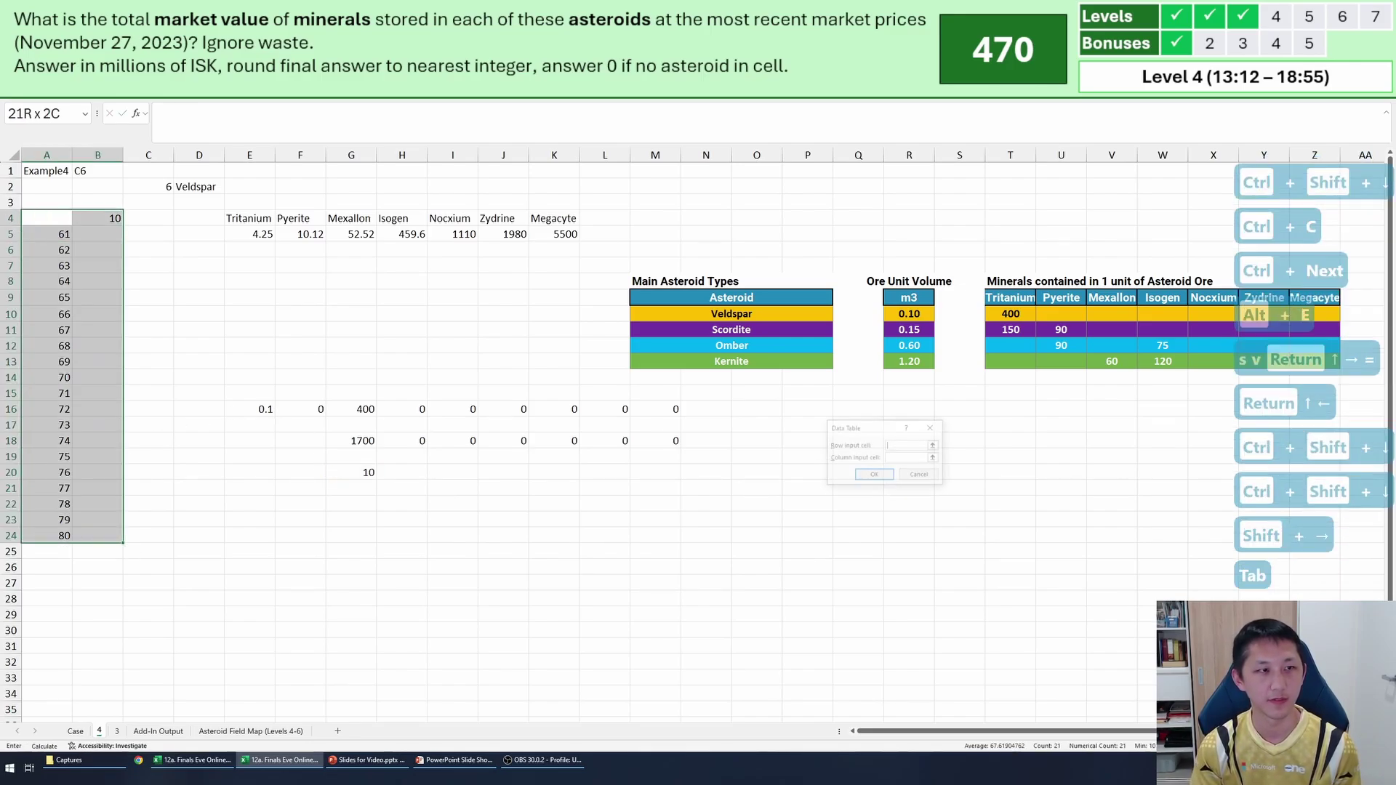
pyautogui.write('a1')
pyautogui.press('Return')
pyautogui.press('F9')
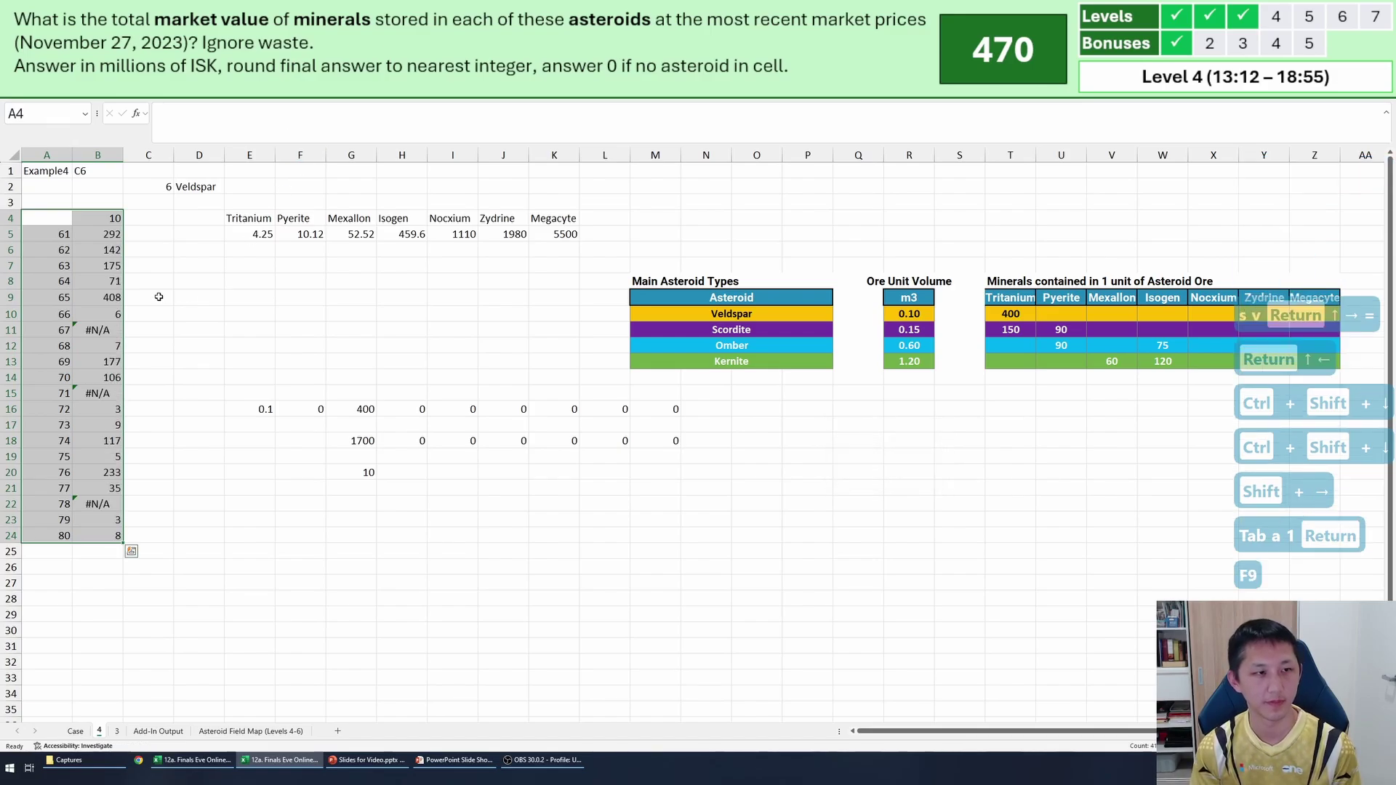
# Set the game number in A1 to 67 and inspect the lookup formulas in B1 and C2.
pyautogui.click(109, 249)
pyautogui.click(109, 345)
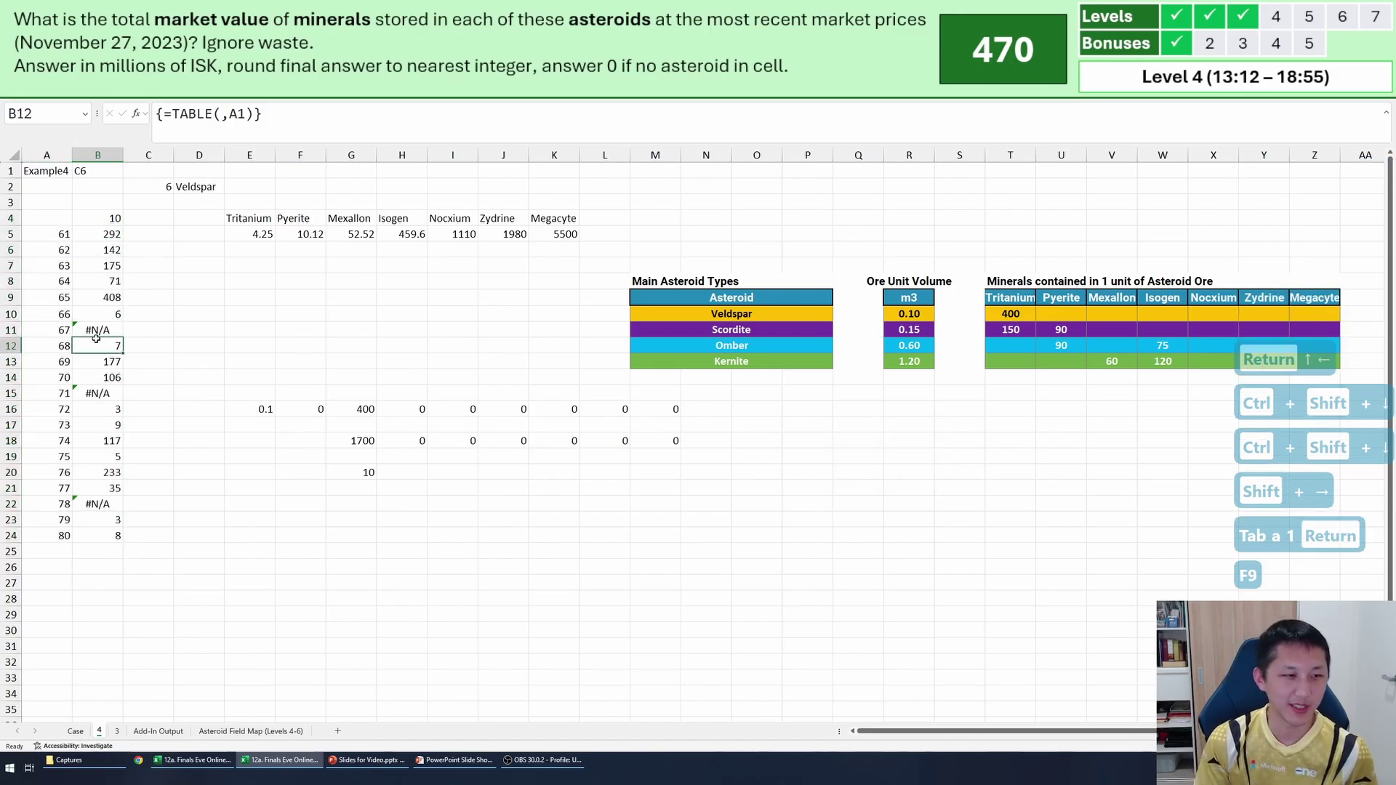
pyautogui.press('Up')
pyautogui.hotkey('ctrl', 'Home')
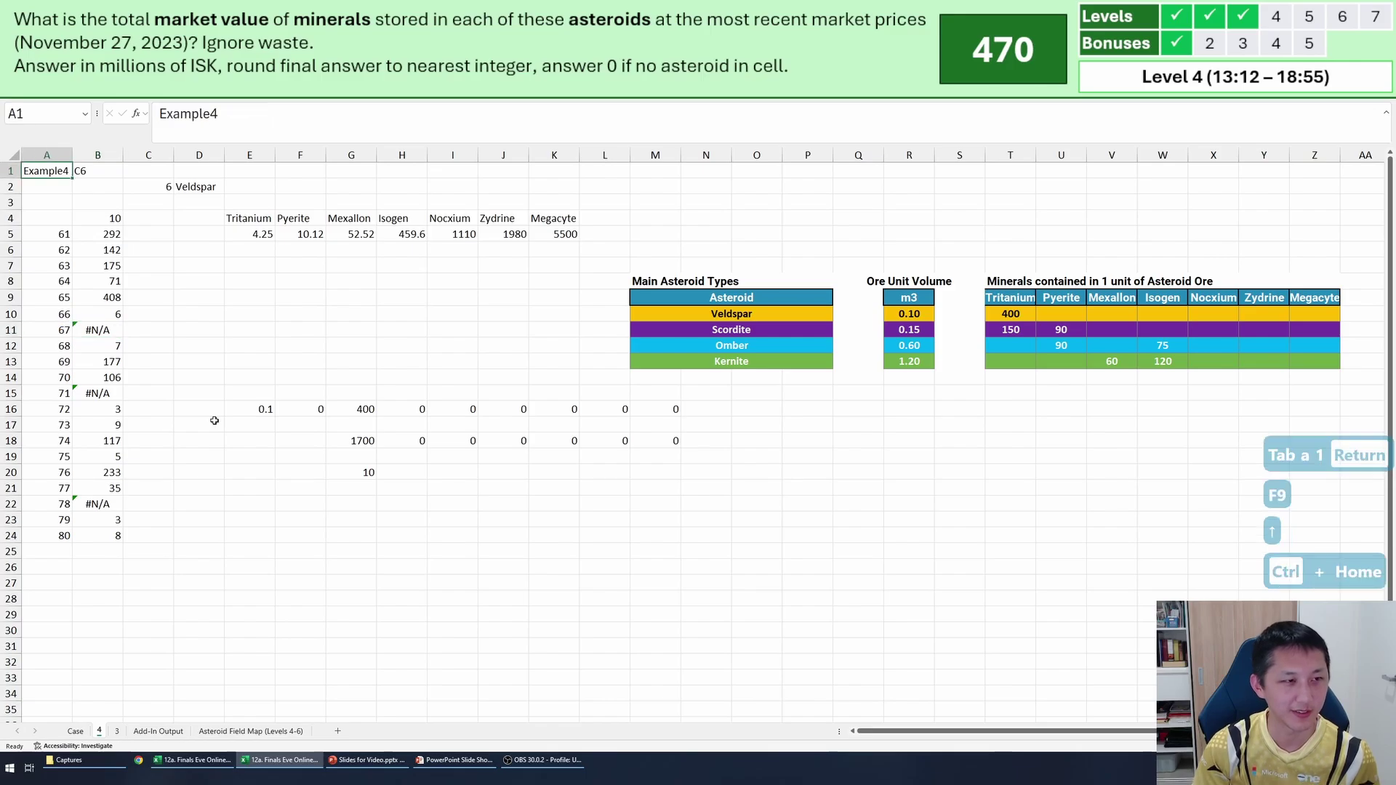
pyautogui.write('67')
pyautogui.press('Return')
pyautogui.press('Up')
pyautogui.press('Right')
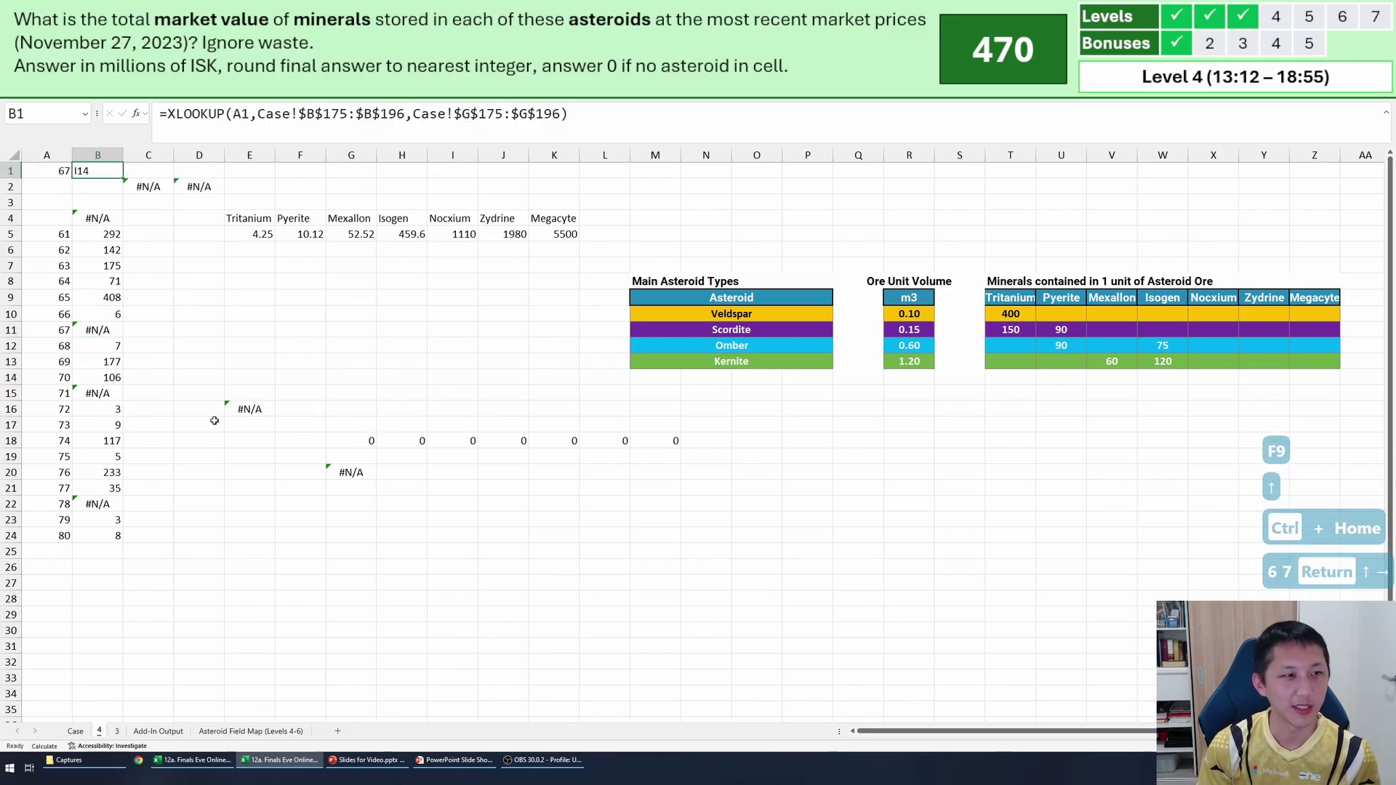
pyautogui.press('Down')
pyautogui.press('Right')
# Check whether cell I14 on the Asteroid Field Map holds an asteroid.
pyautogui.hotkey('ctrl', 'pagedown')
pyautogui.hotkey('ctrl', 'pagedown')
pyautogui.hotkey('ctrl', 'pagedown')
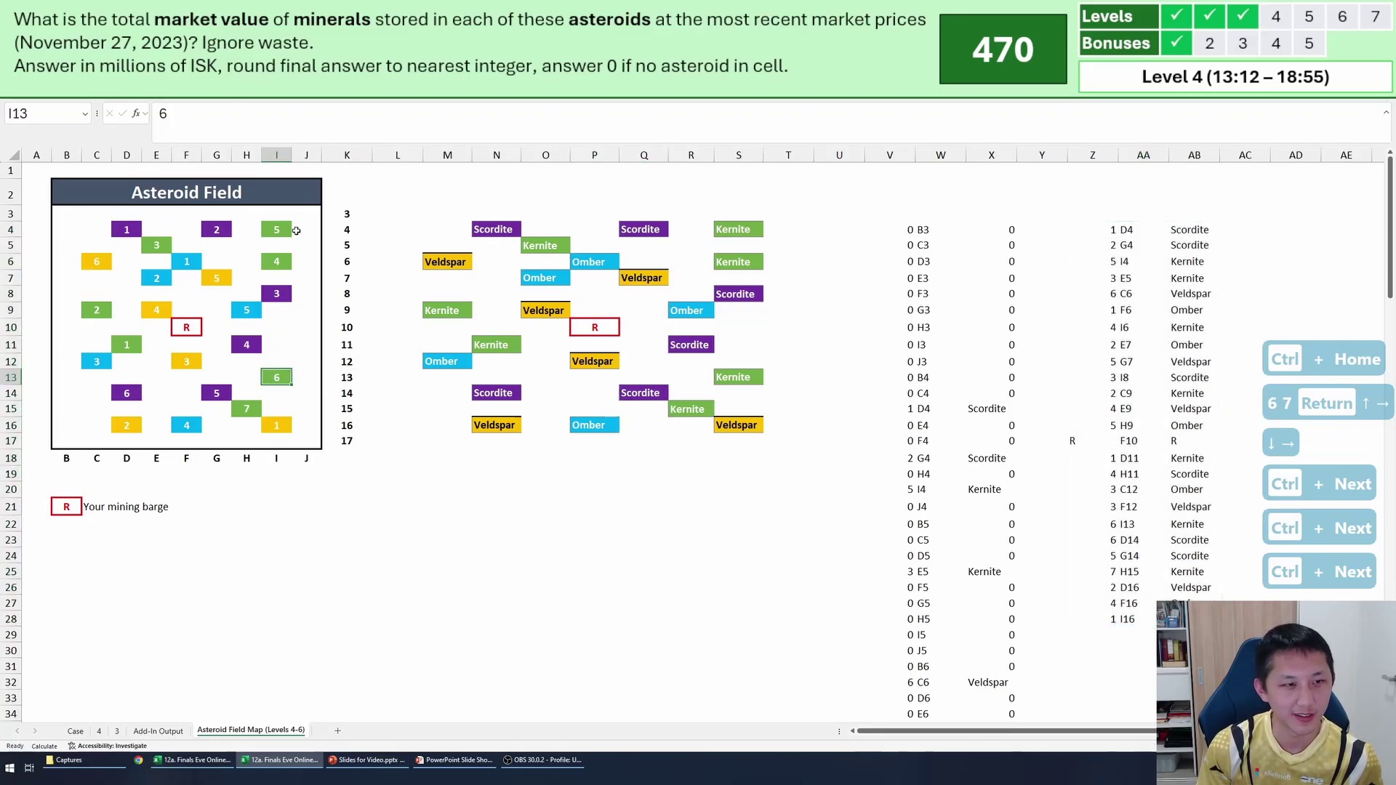
pyautogui.moveTo(275, 393); pyautogui.dragTo(264, 411)
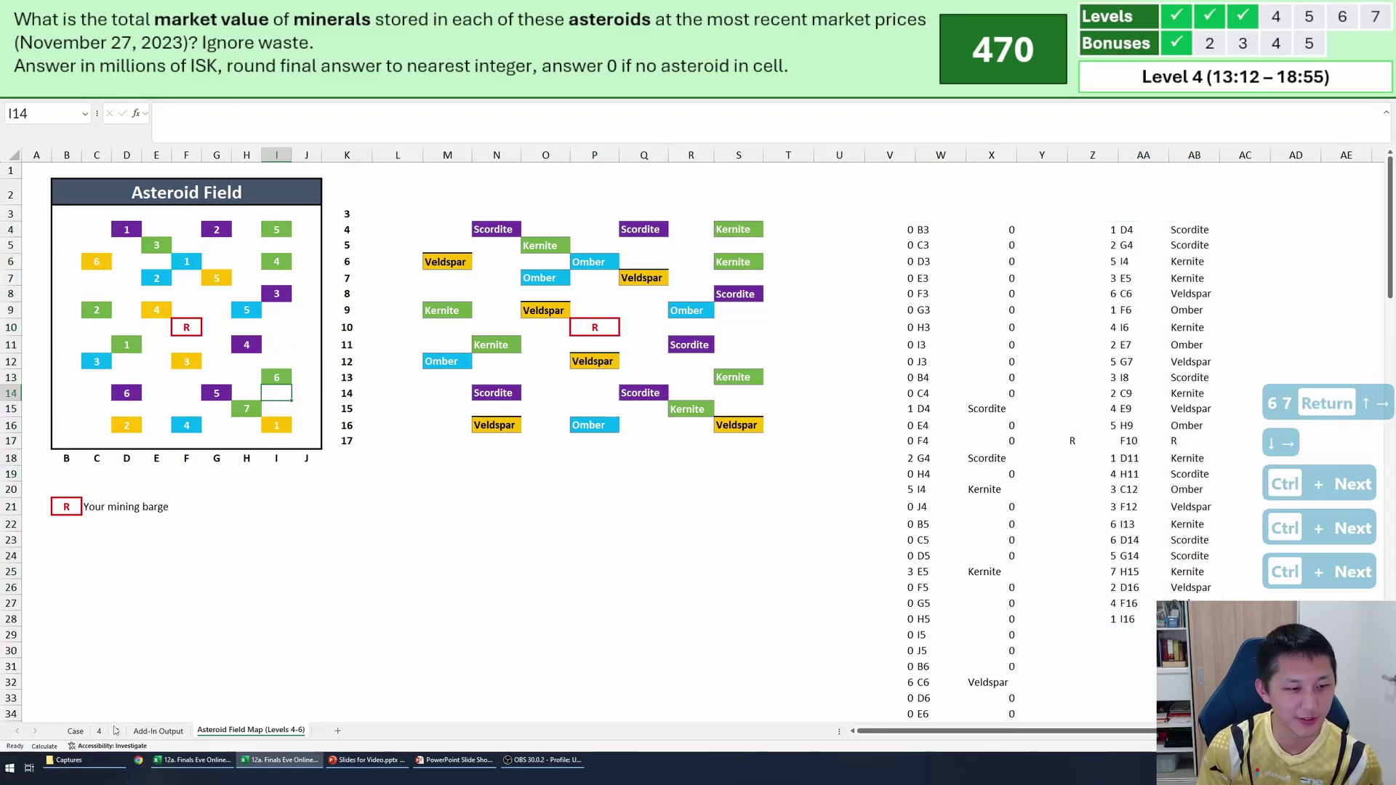
# Reread the Level 4 instruction on the Case sheet about cells that contain no asteroid.
pyautogui.click(76, 731)
pyautogui.scroll(7, 457, 384)
pyautogui.click(291, 481)
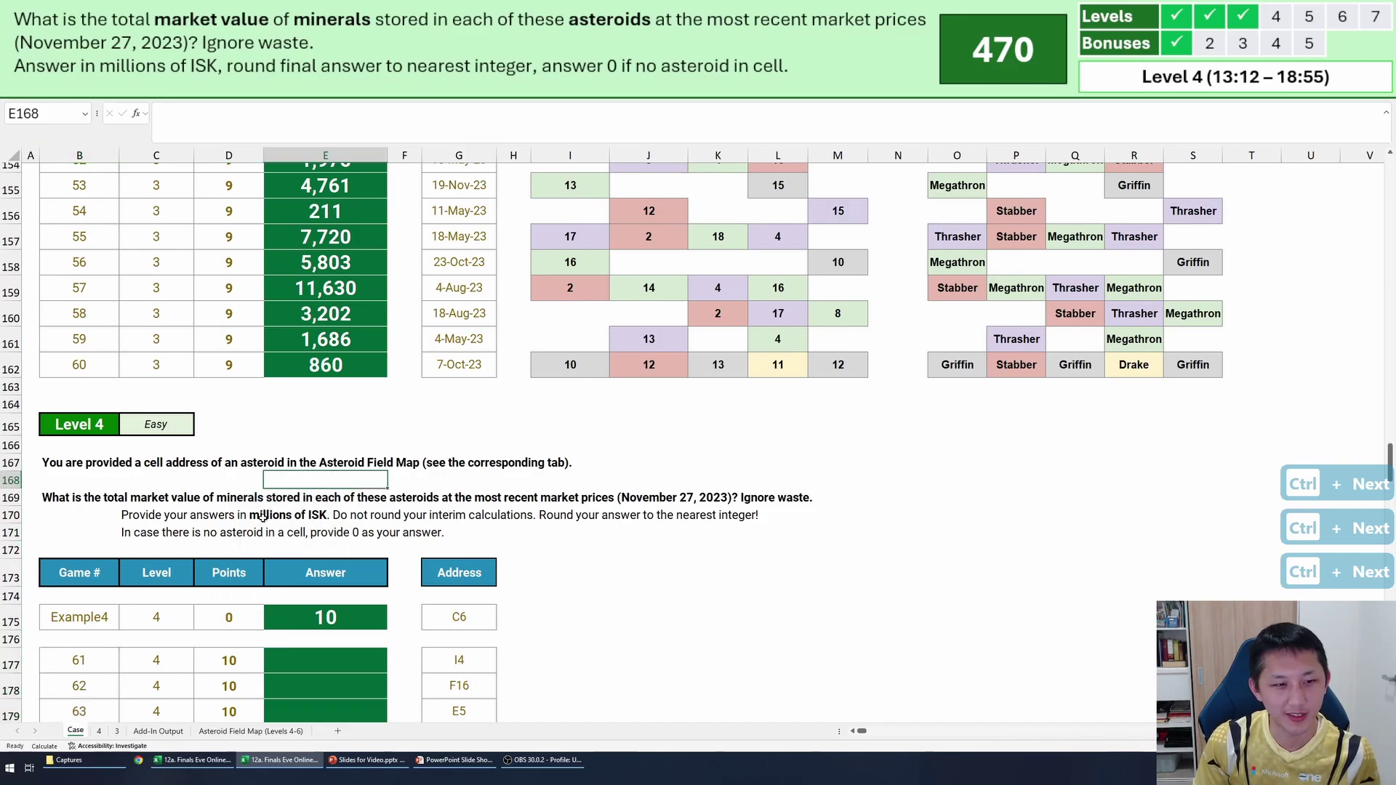
pyautogui.click(269, 531)
pyautogui.hotkey('shift', 'space')
pyautogui.click(285, 533)
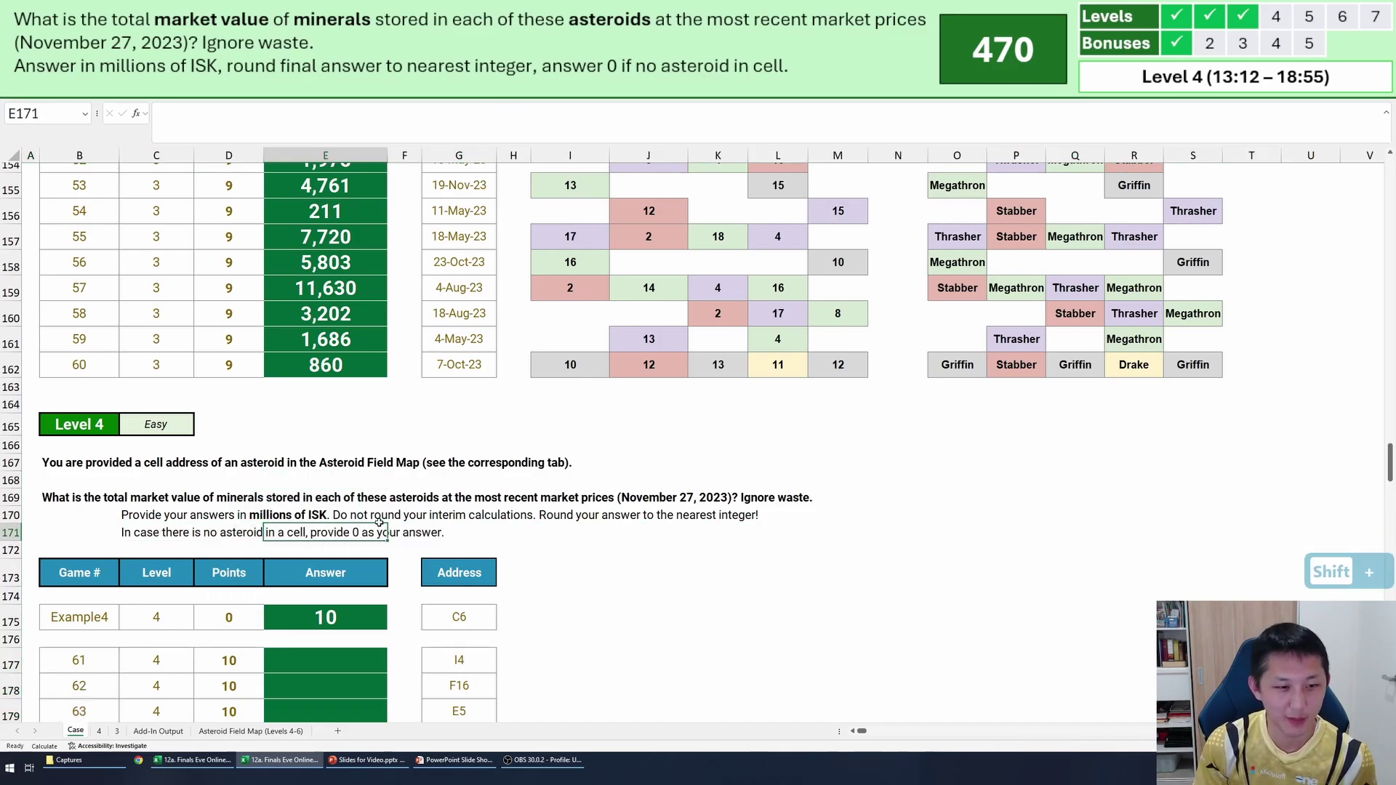
pyautogui.scroll(-5, 364, 404)
# Enter =IFERROR(B5,0) in C5 of sheet 4.
pyautogui.hotkey('ctrl', 'pagedown')
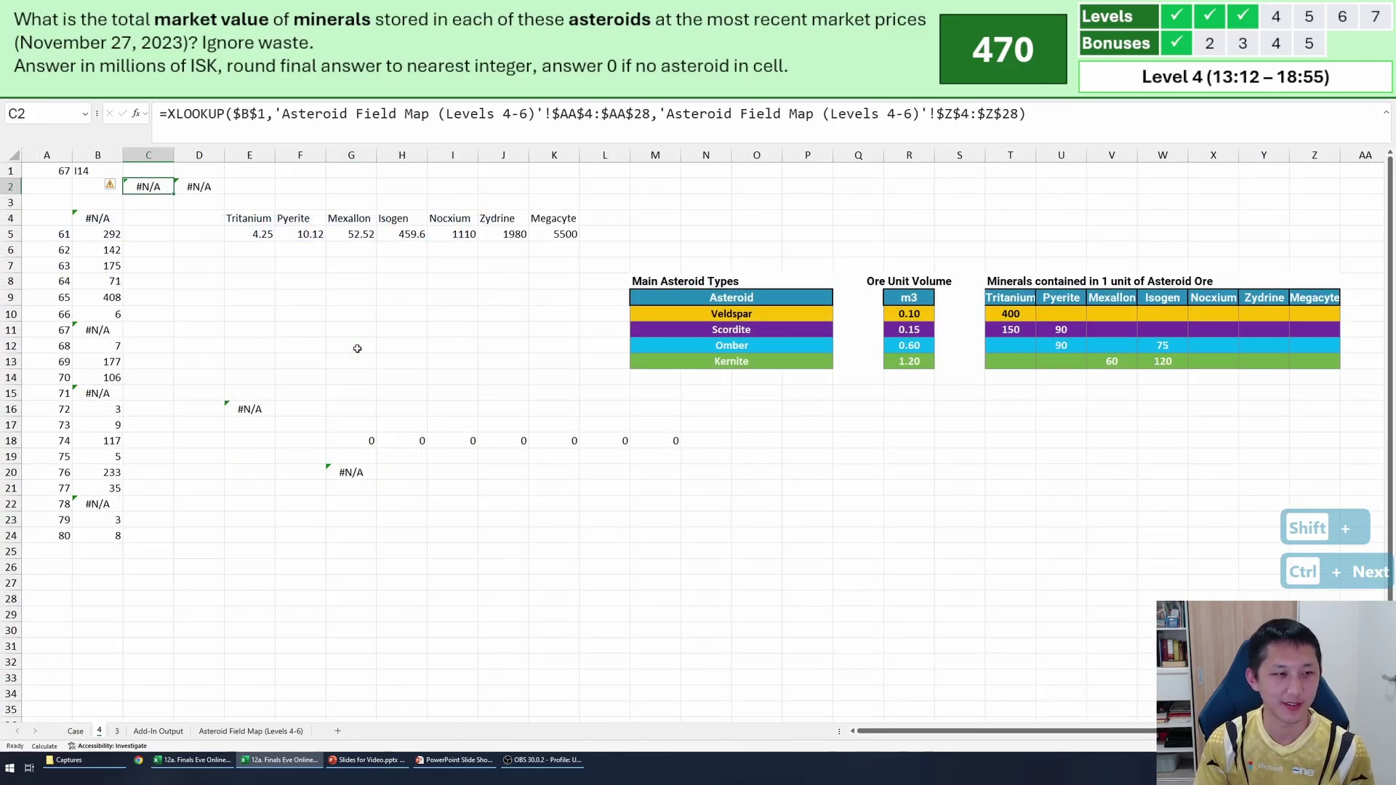
pyautogui.click(142, 233)
pyautogui.write('=ifer')
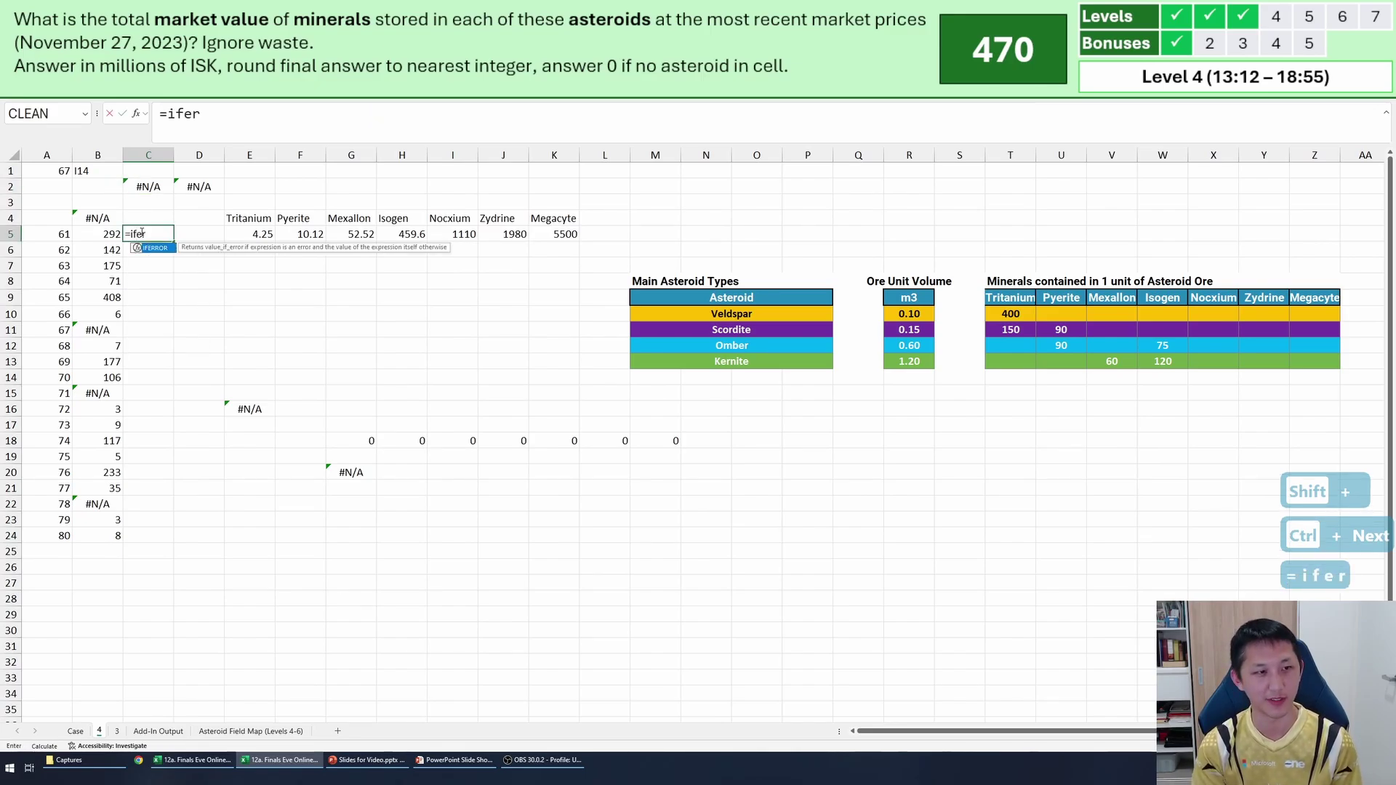
pyautogui.press('Tab')
pyautogui.press('Left')
pyautogui.write(',0)')
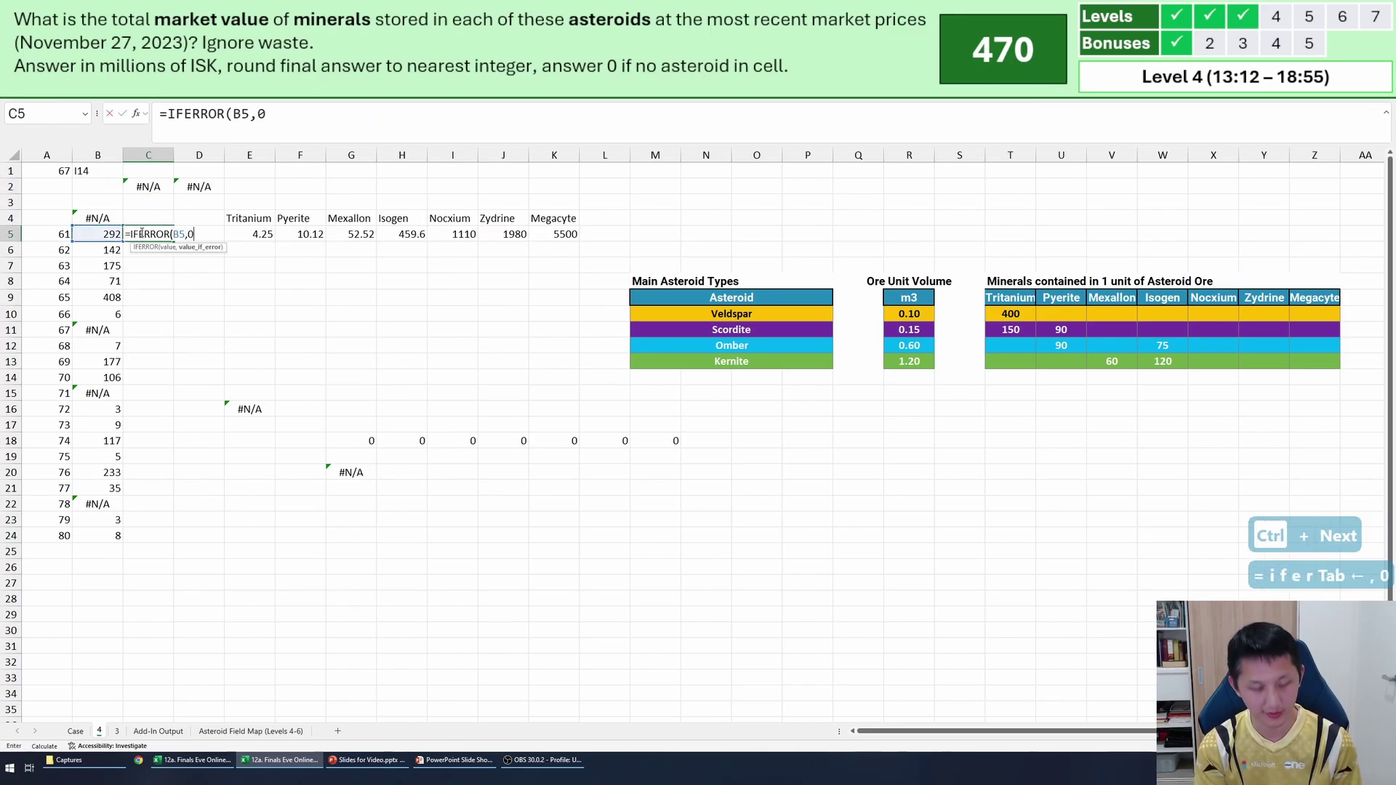
pyautogui.press('Return')
# Fill the IFERROR formula from C5 down to C24.
pyautogui.press('Left')
pyautogui.hotkey('ctrl', 'Down')
pyautogui.press('Right')
pyautogui.hotkey('ctrl', 'shift', 'Up')
pyautogui.hotkey('ctrl', 'd')
# Copy the results in C5:C24 and paste them as values into the Level 4 Answer column from E177 on the Case sheet.
pyautogui.hotkey('ctrl', 'c')
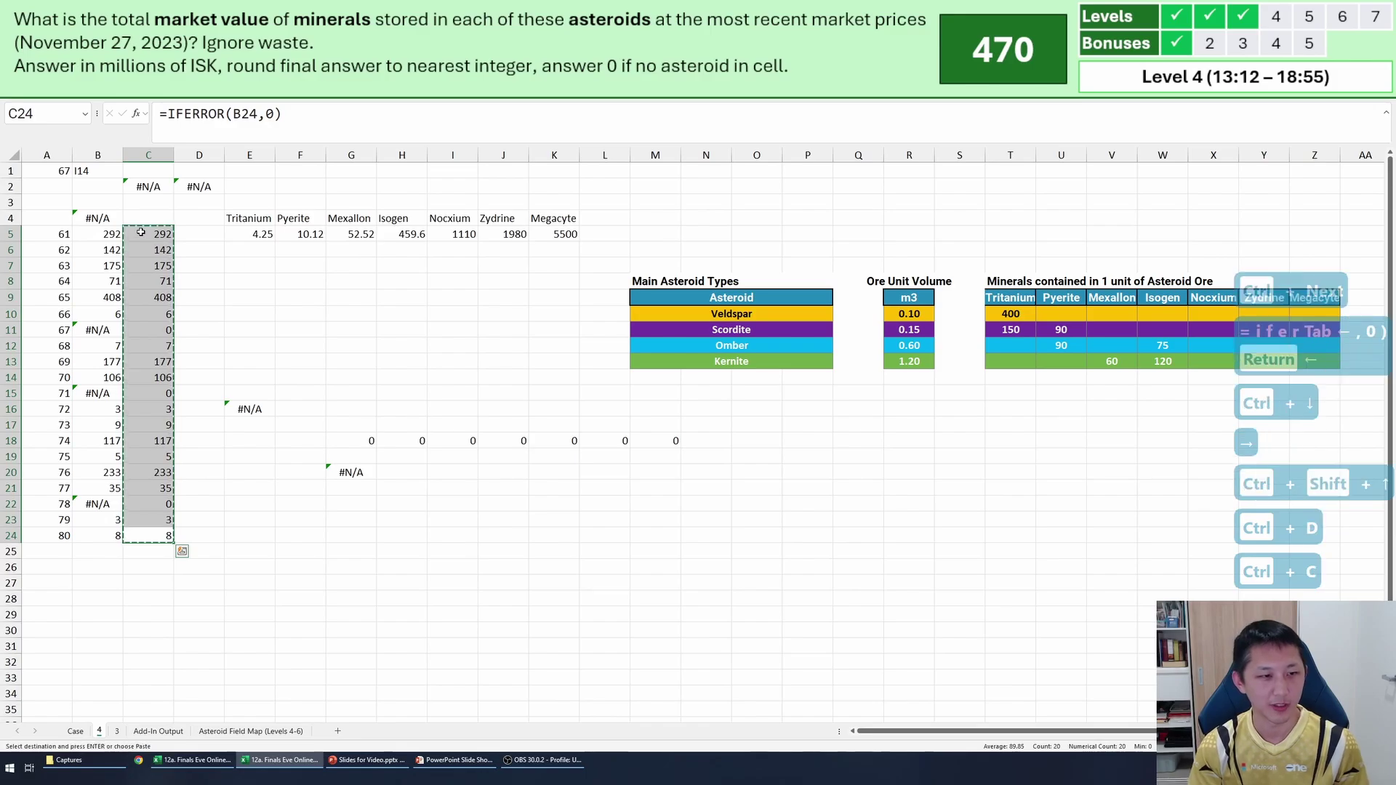
pyautogui.hotkey('ctrl', 'pageup')
pyautogui.click(315, 316)
pyautogui.hotkey('ctrl', 'shift', 'v')
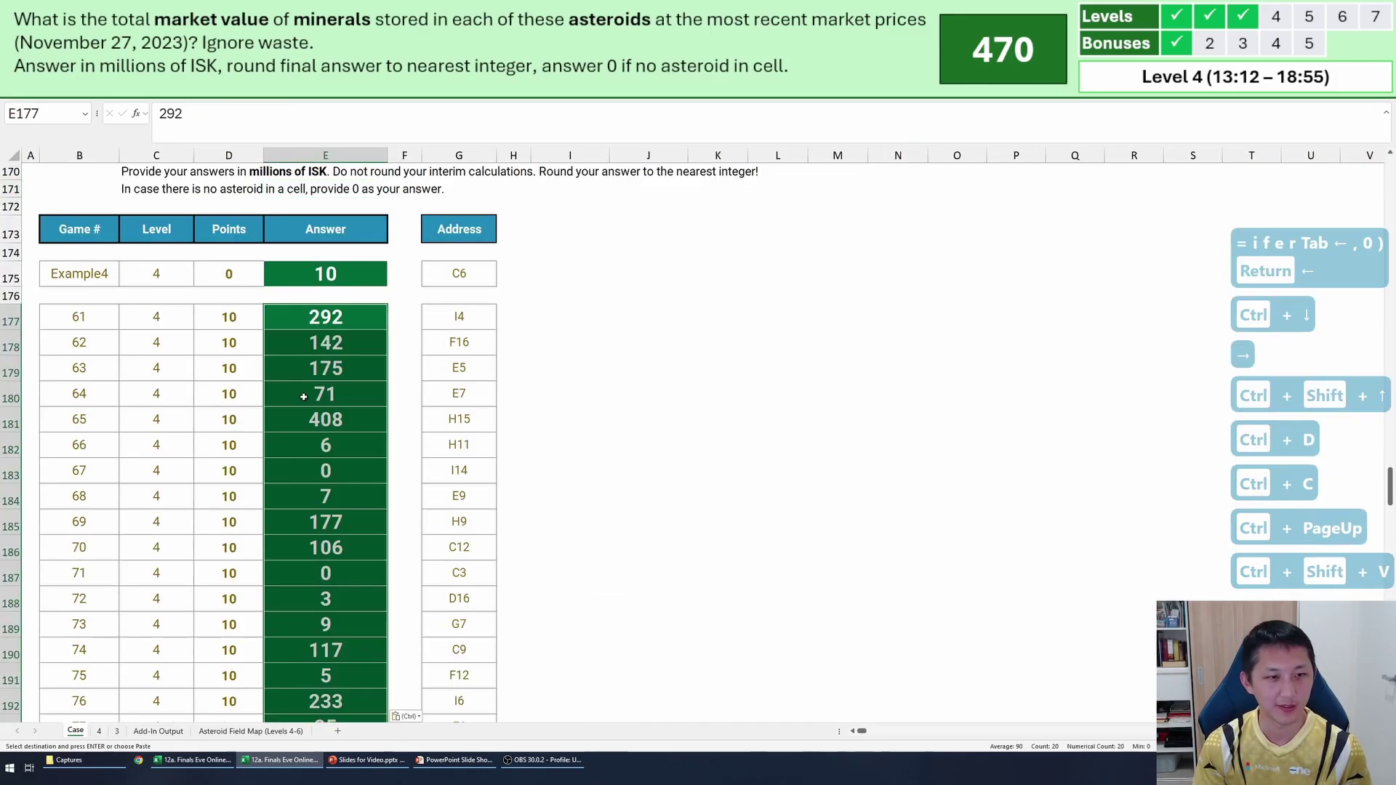
pyautogui.click(318, 395)
pyautogui.scroll(-4, 447, 384)
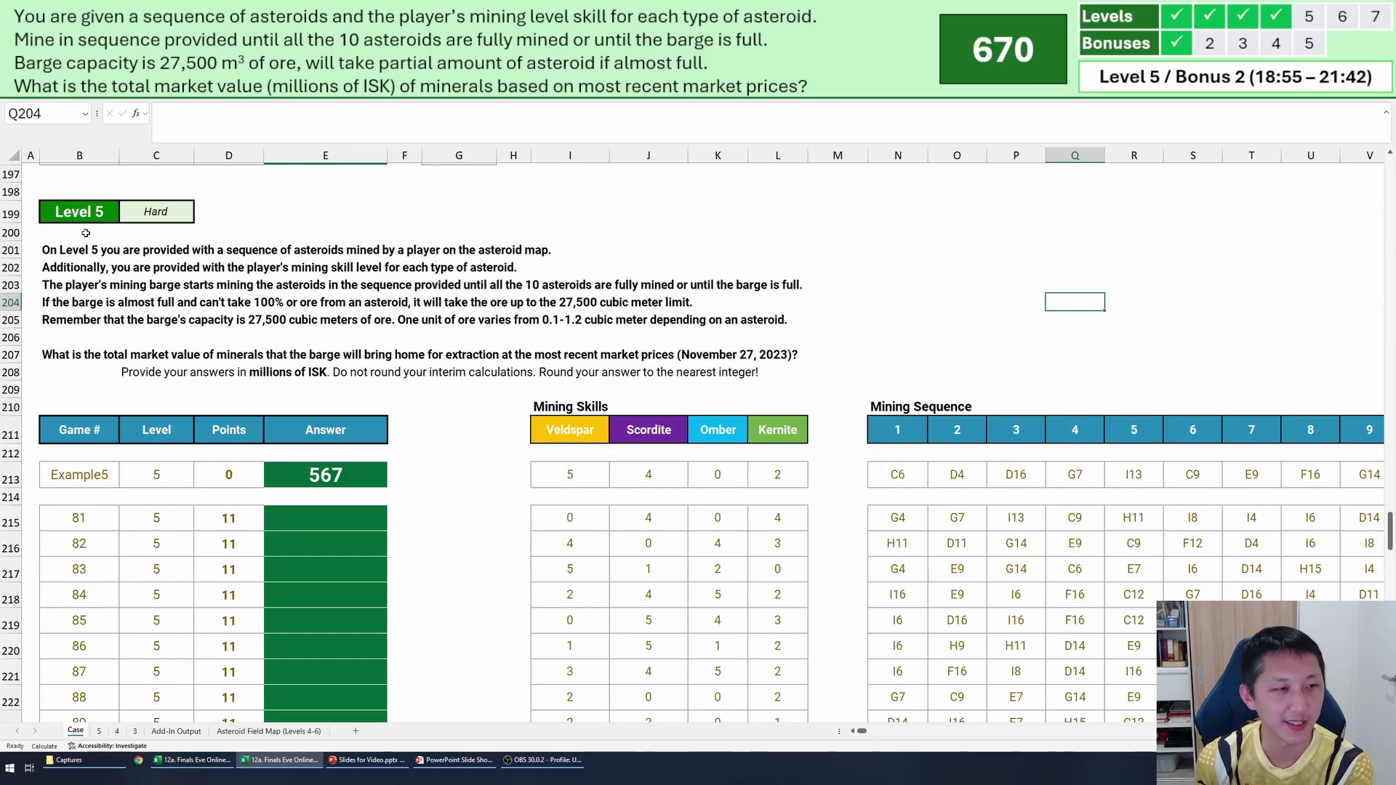
# Read the Level 5 rules on the Case sheet about mining order, barge capacity and partially mined asteroids.
pyautogui.moveTo(79, 241); pyautogui.dragTo(859, 369)
pyautogui.click(859, 370)
pyautogui.click(76, 286)
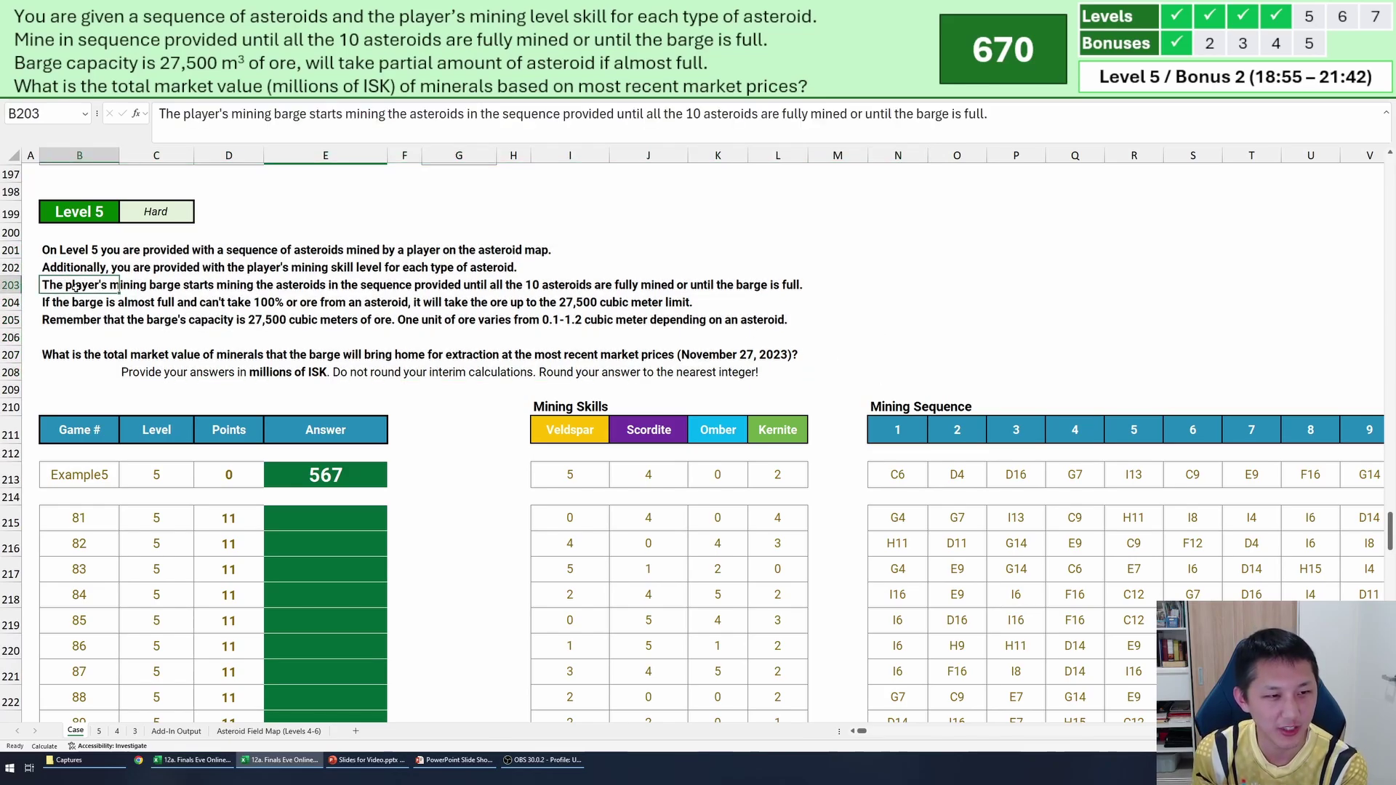
pyautogui.click(248, 304)
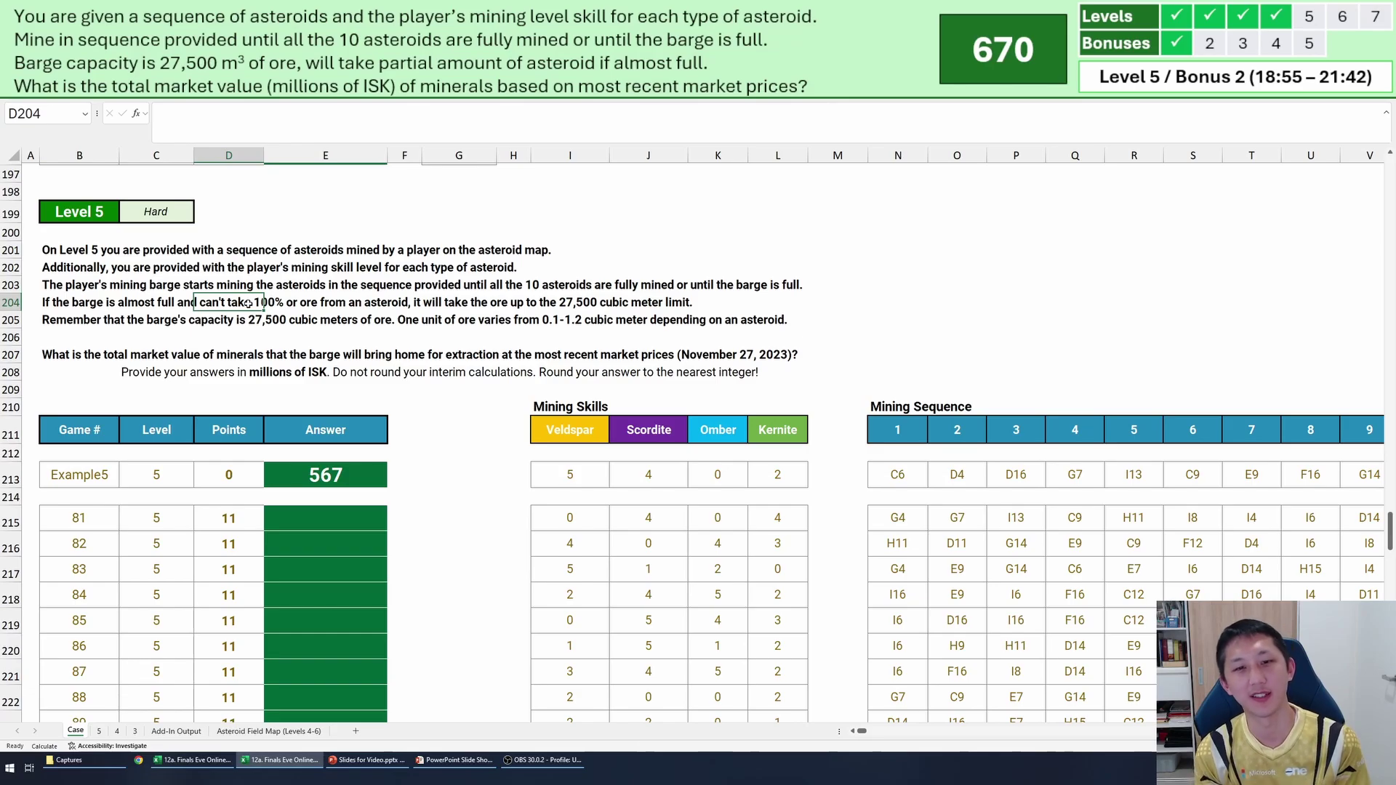
pyautogui.hotkey('shift', 'space')
pyautogui.click(726, 301)
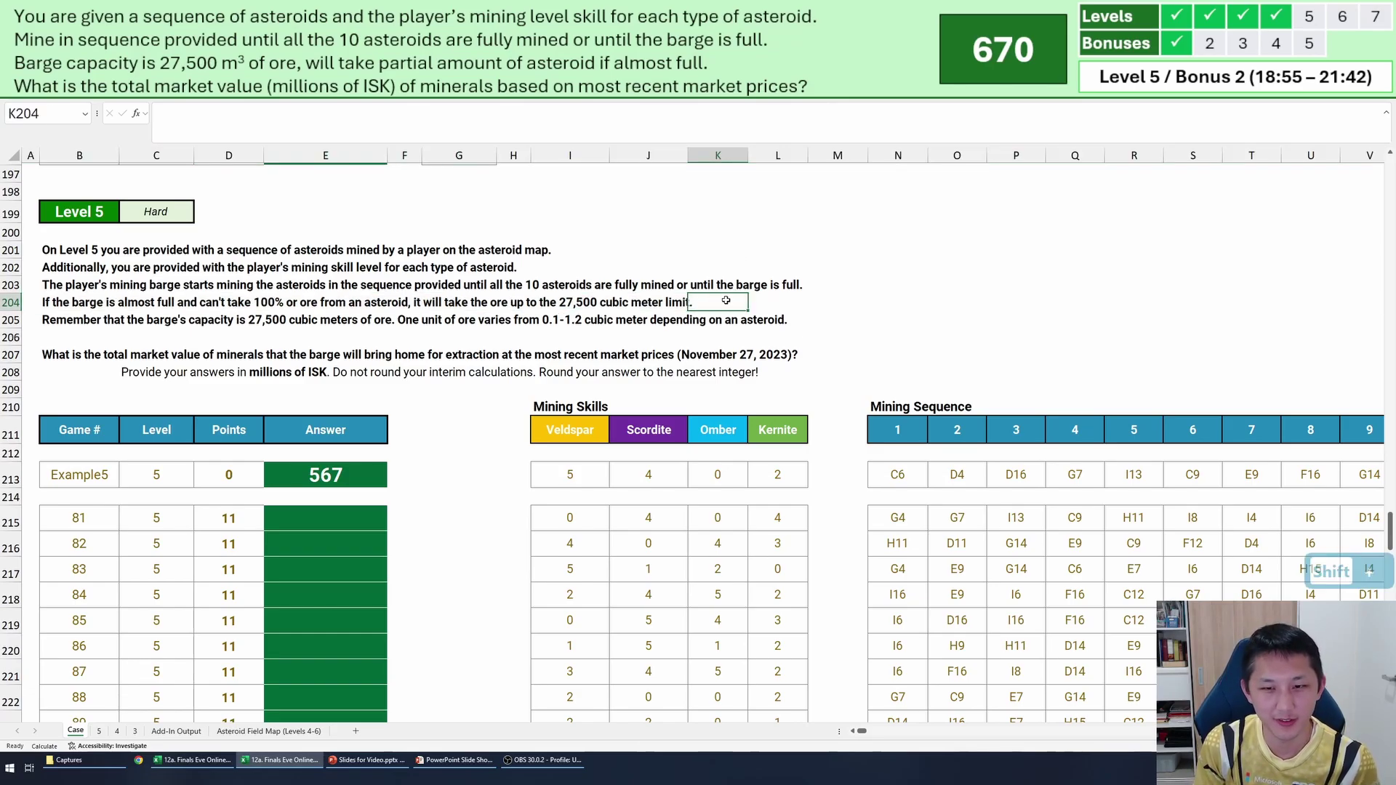
# Examine the first six asteroids in Example5's mining sequence.
pyautogui.click(899, 472)
pyautogui.hotkey('shift', 'Right')
pyautogui.hotkey('shift', 'Right')
pyautogui.hotkey('shift', 'Right')
pyautogui.hotkey('shift', 'Right')
pyautogui.hotkey('shift', 'Right')
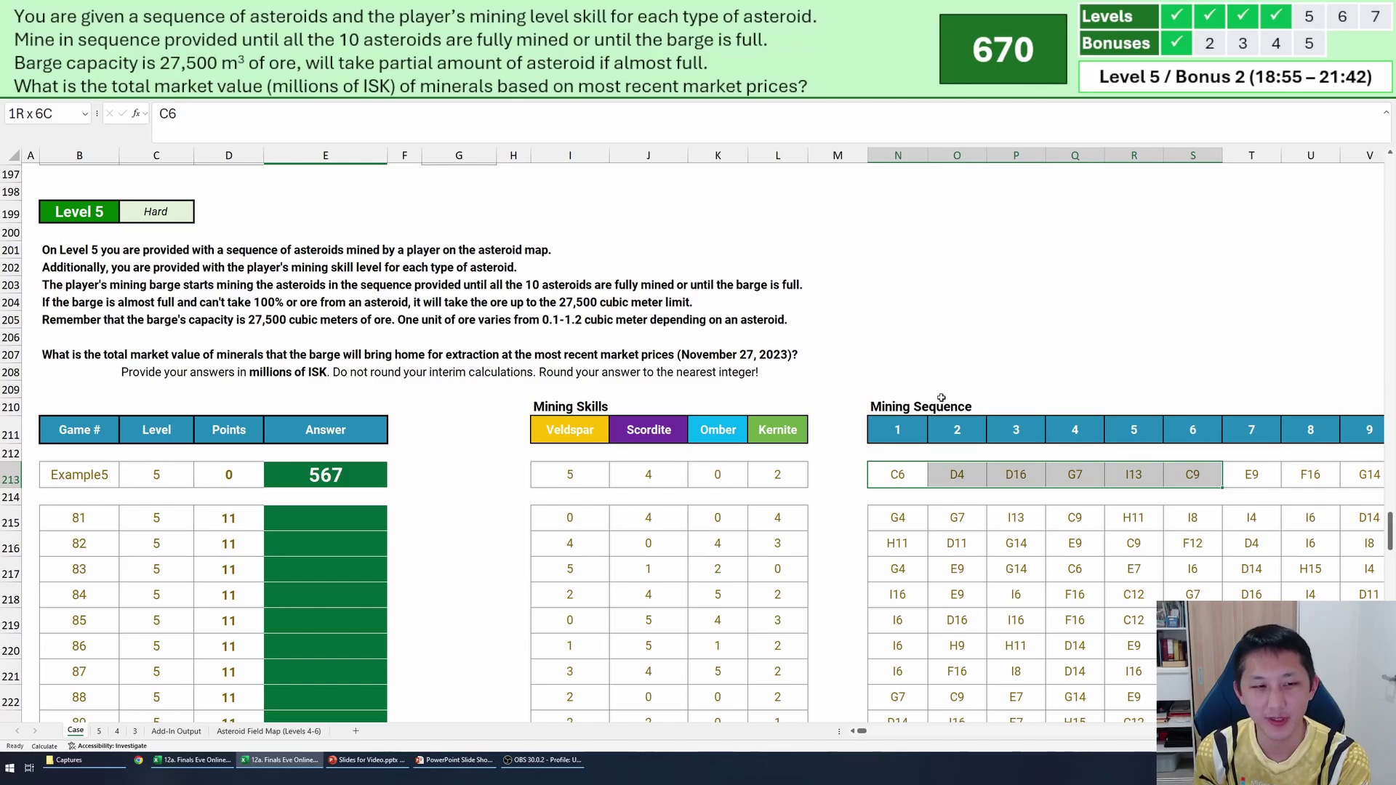
# Highlight the Level 5 instruction text in rows 200 to 209 and review the question as a whole.
pyautogui.moveTo(890, 381); pyautogui.dragTo(952, 381)
pyautogui.click(67, 232)
pyautogui.click(952, 380)
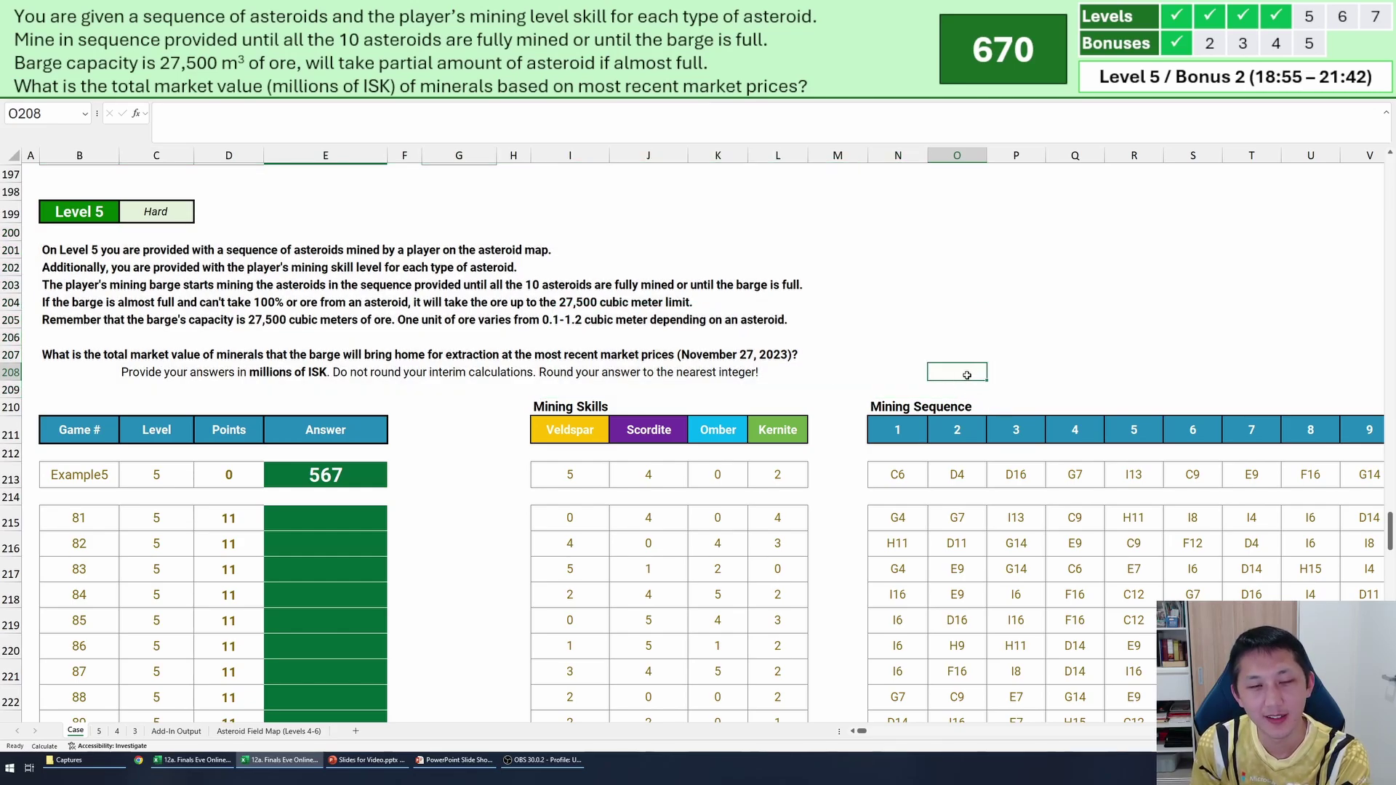
pyautogui.moveTo(965, 375); pyautogui.dragTo(1073, 392)
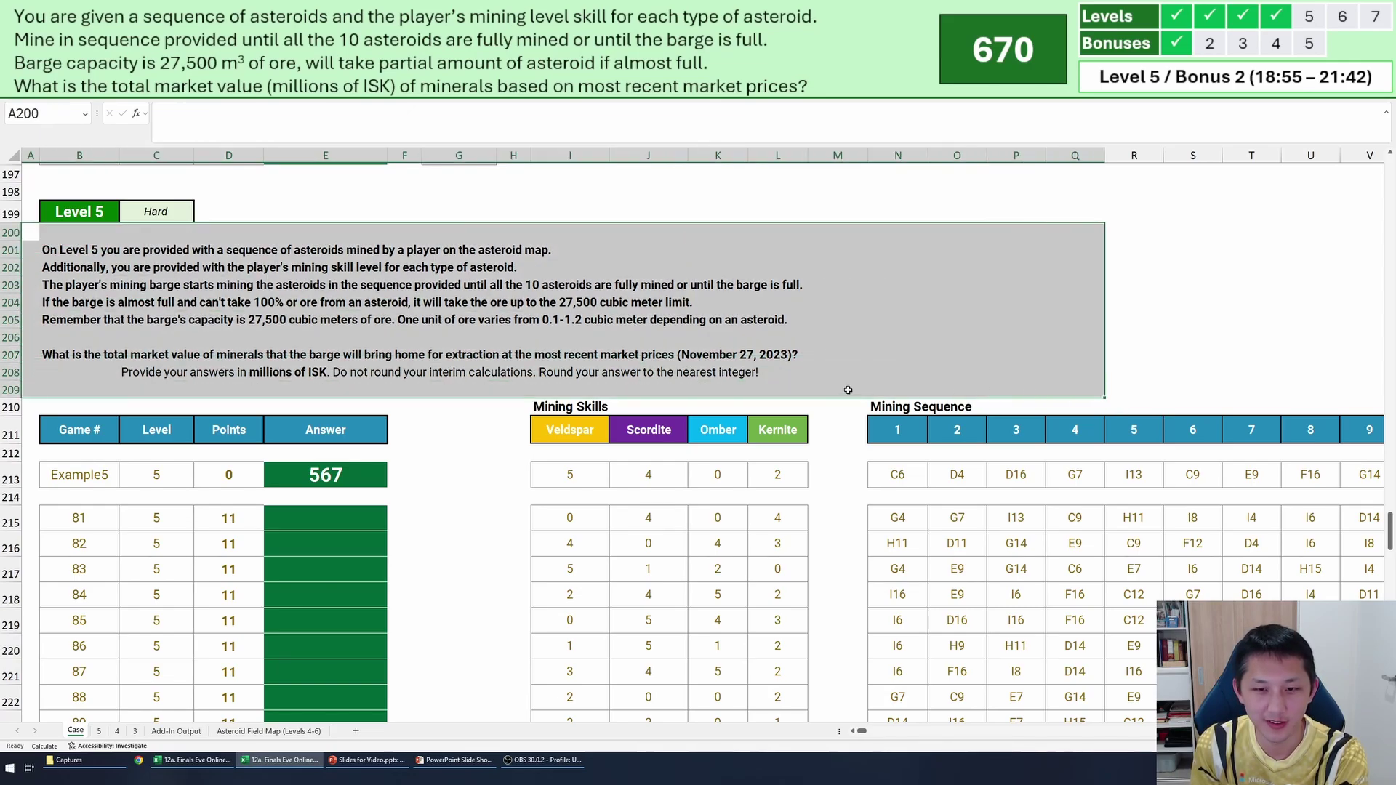
pyautogui.moveTo(838, 388); pyautogui.dragTo(39, 237)
pyautogui.click(39, 237)
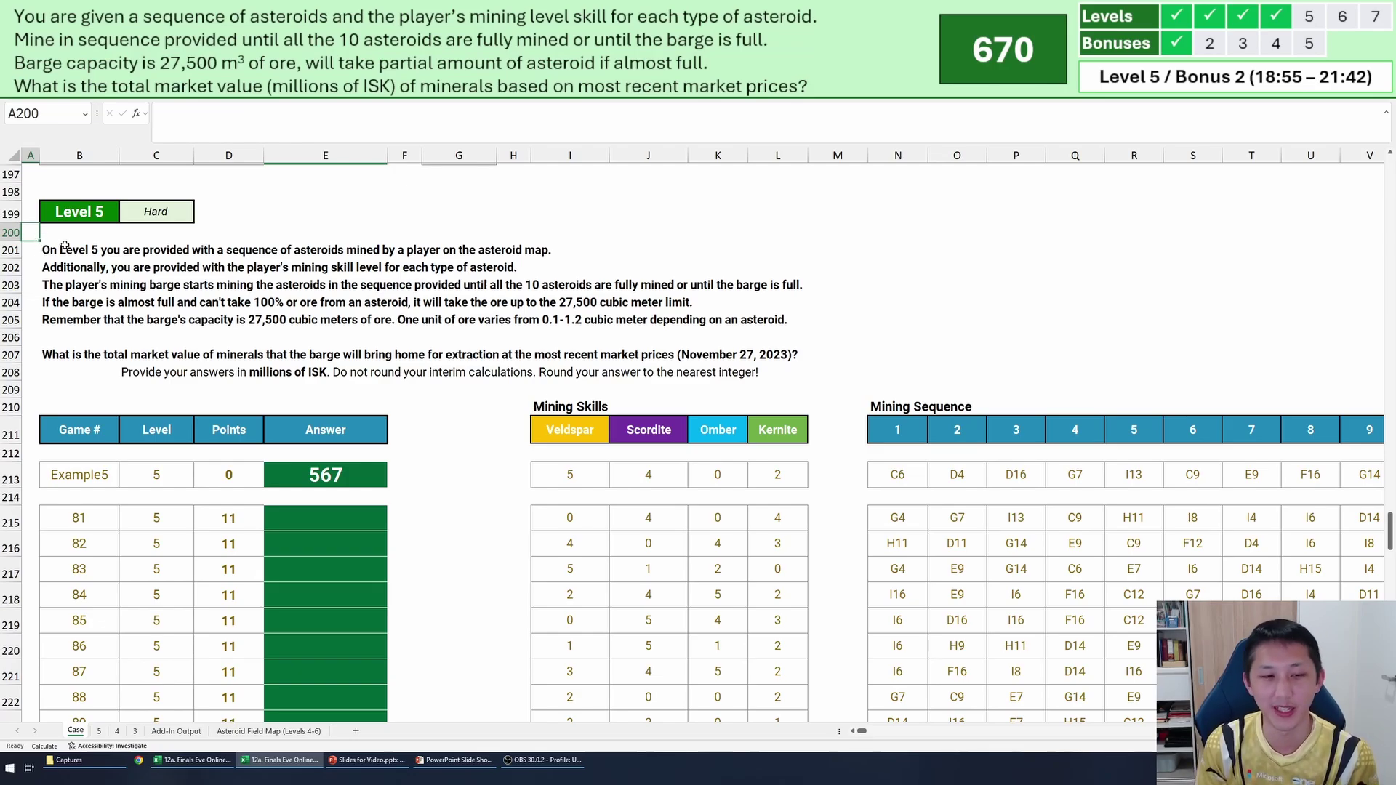
# Read the Bonus 2 question on the Case sheet about the cheapest Drake production cost in October 2023.
pyautogui.hotkey('ctrl', 'Home')
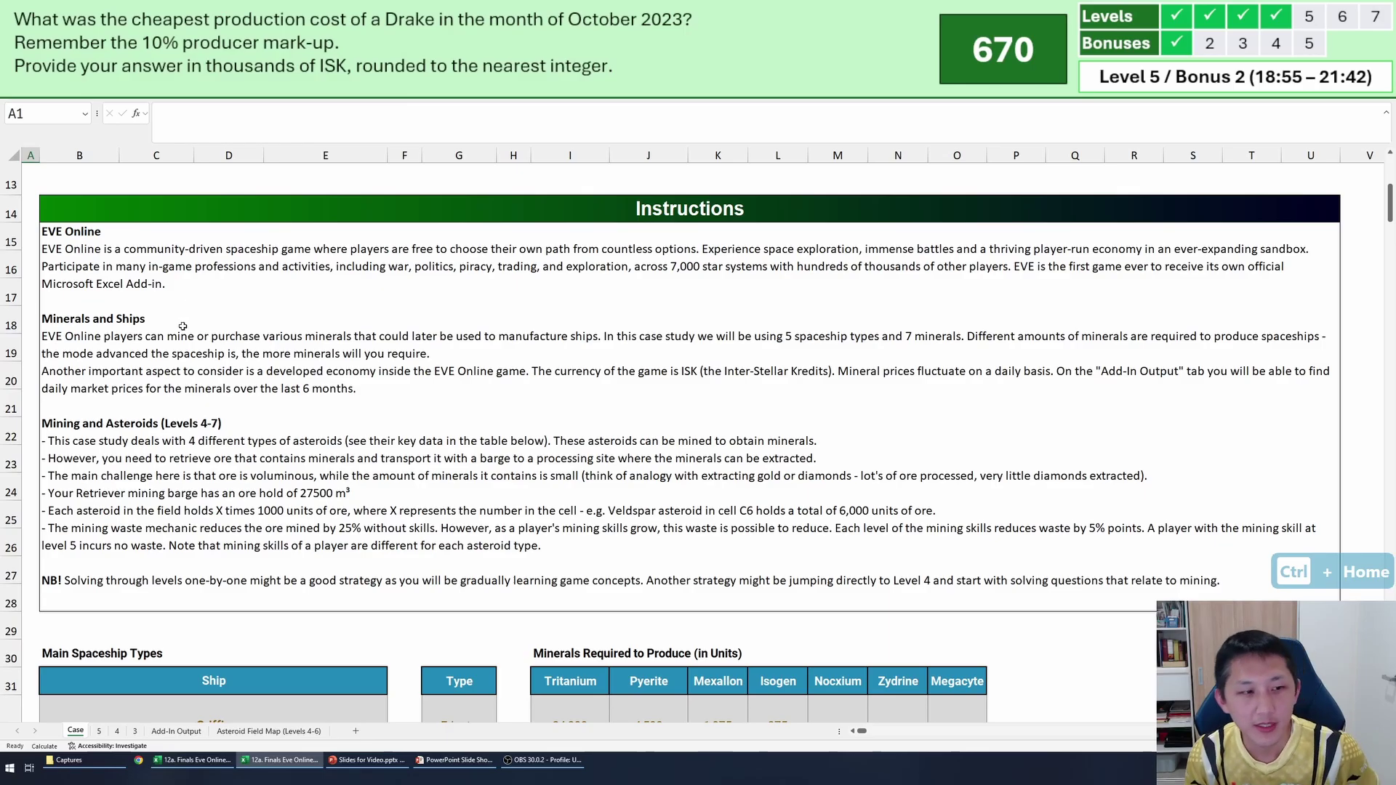
pyautogui.scroll(-10, 184, 371)
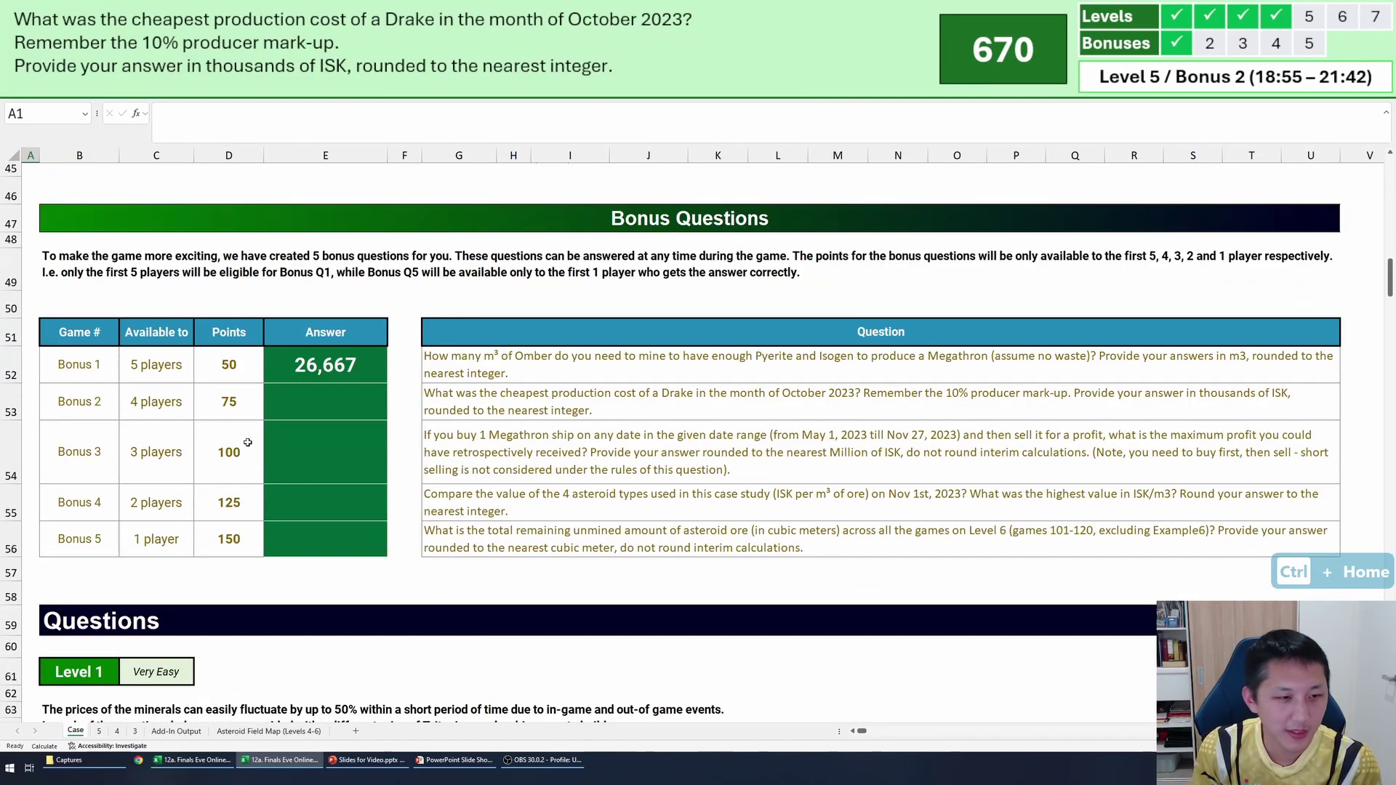
pyautogui.click(311, 409)
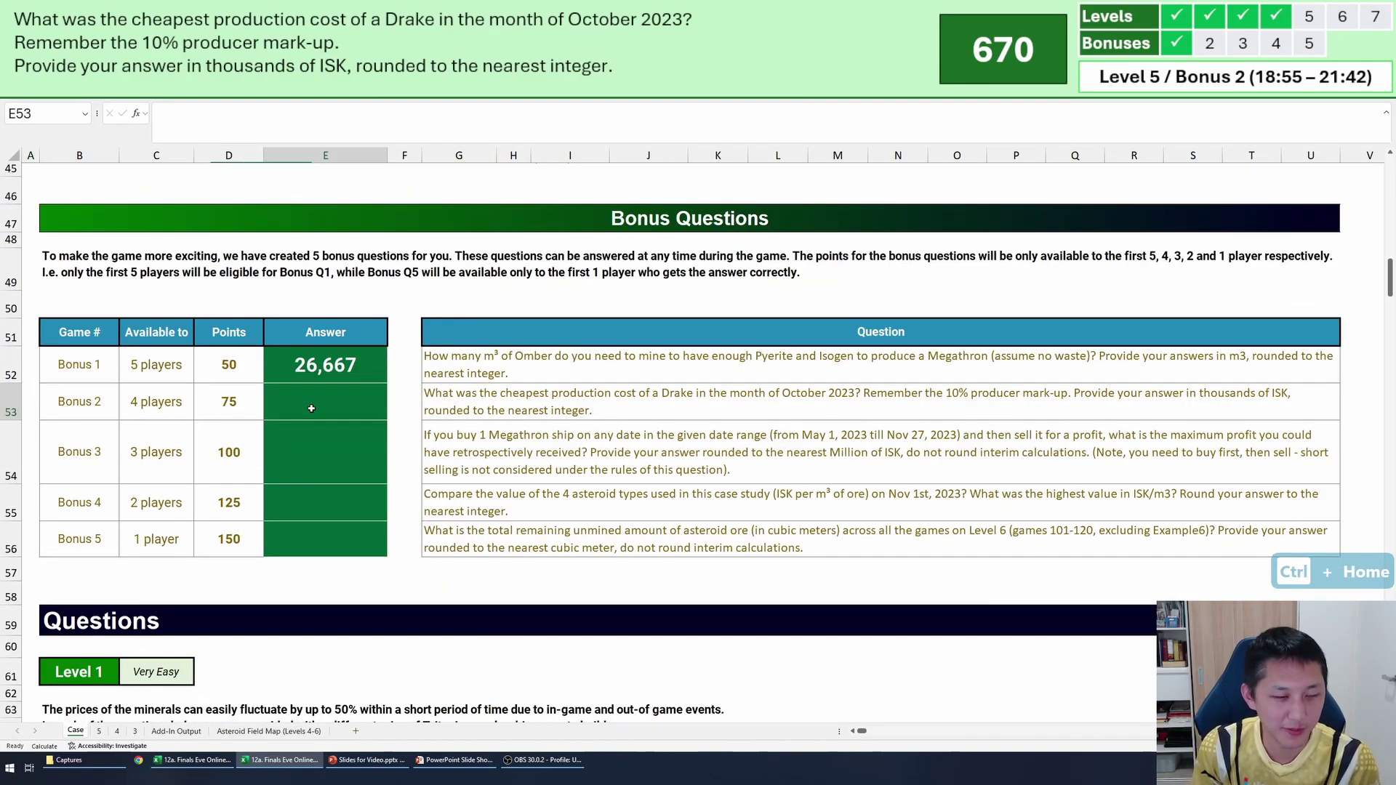
pyautogui.click(524, 404)
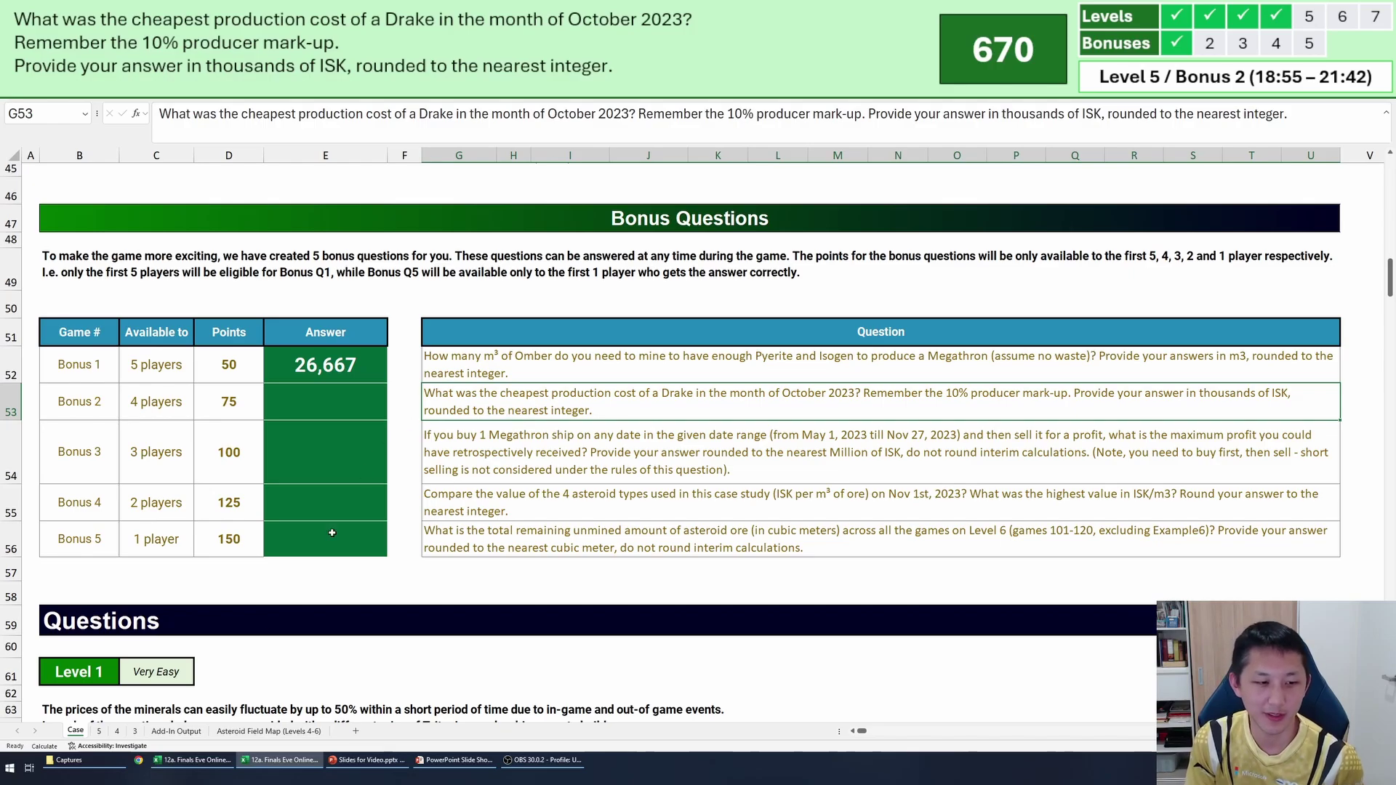
# Examine the mineral price history and the date formulas in column D of the Add-In Output sheet.
pyautogui.click(177, 732)
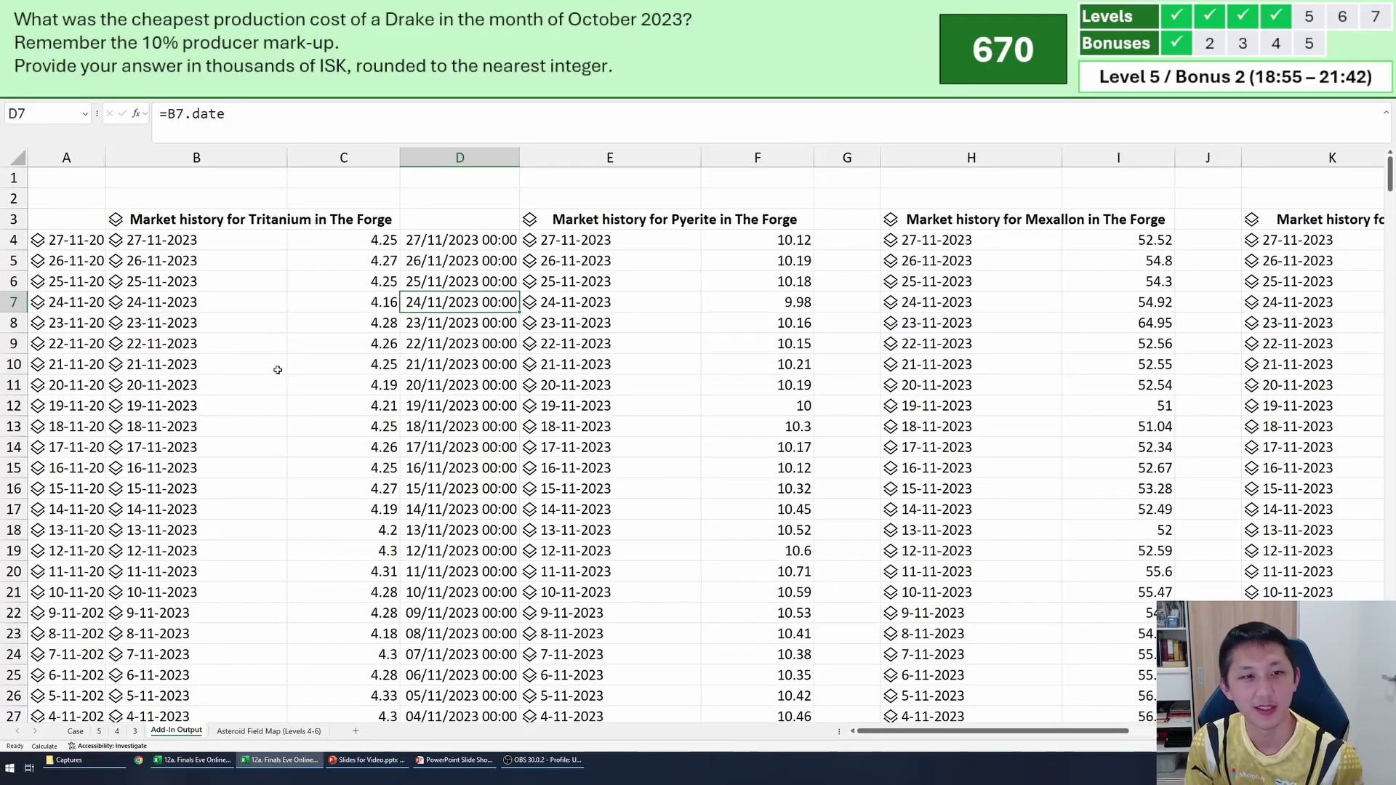
pyautogui.moveTo(196, 158); pyautogui.dragTo(343, 157)
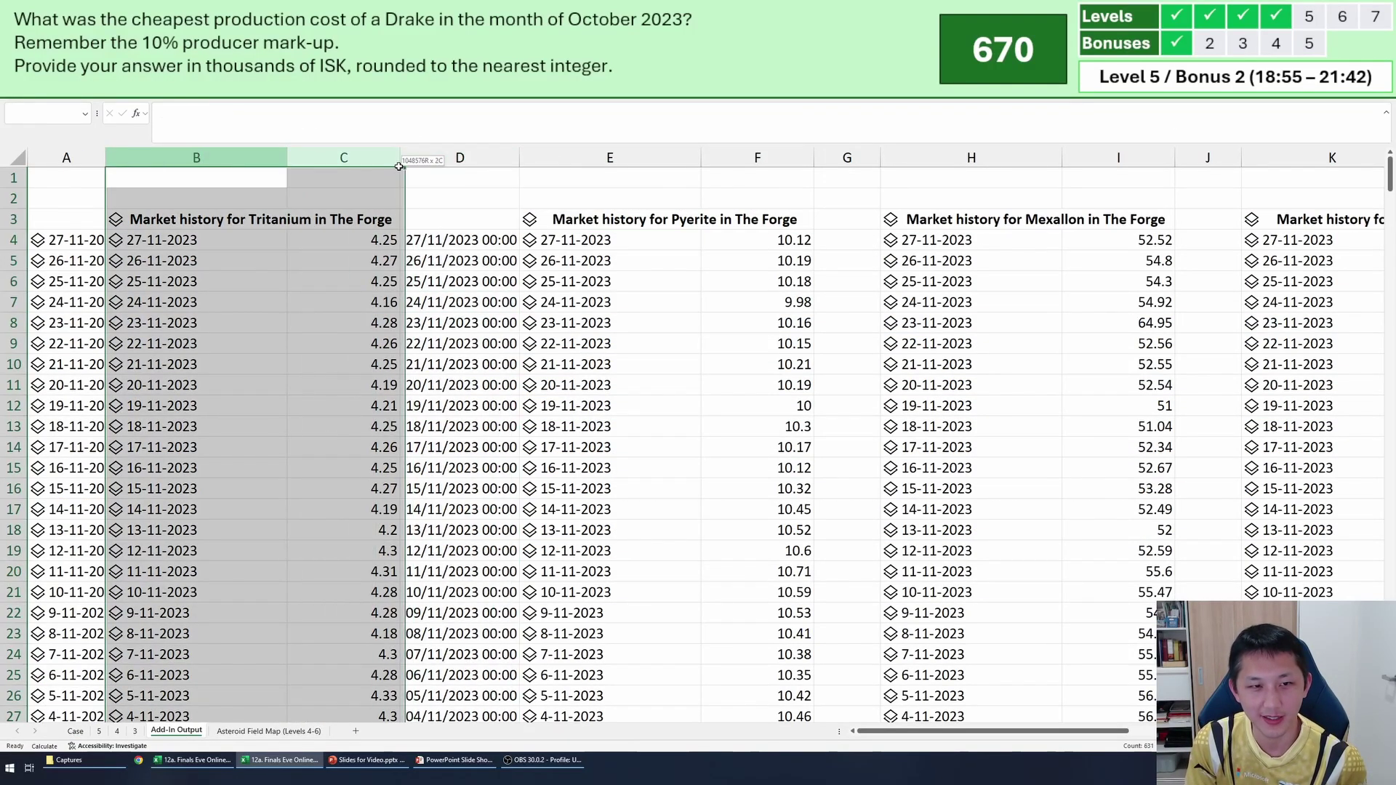
pyautogui.click(485, 184)
pyautogui.click(464, 240)
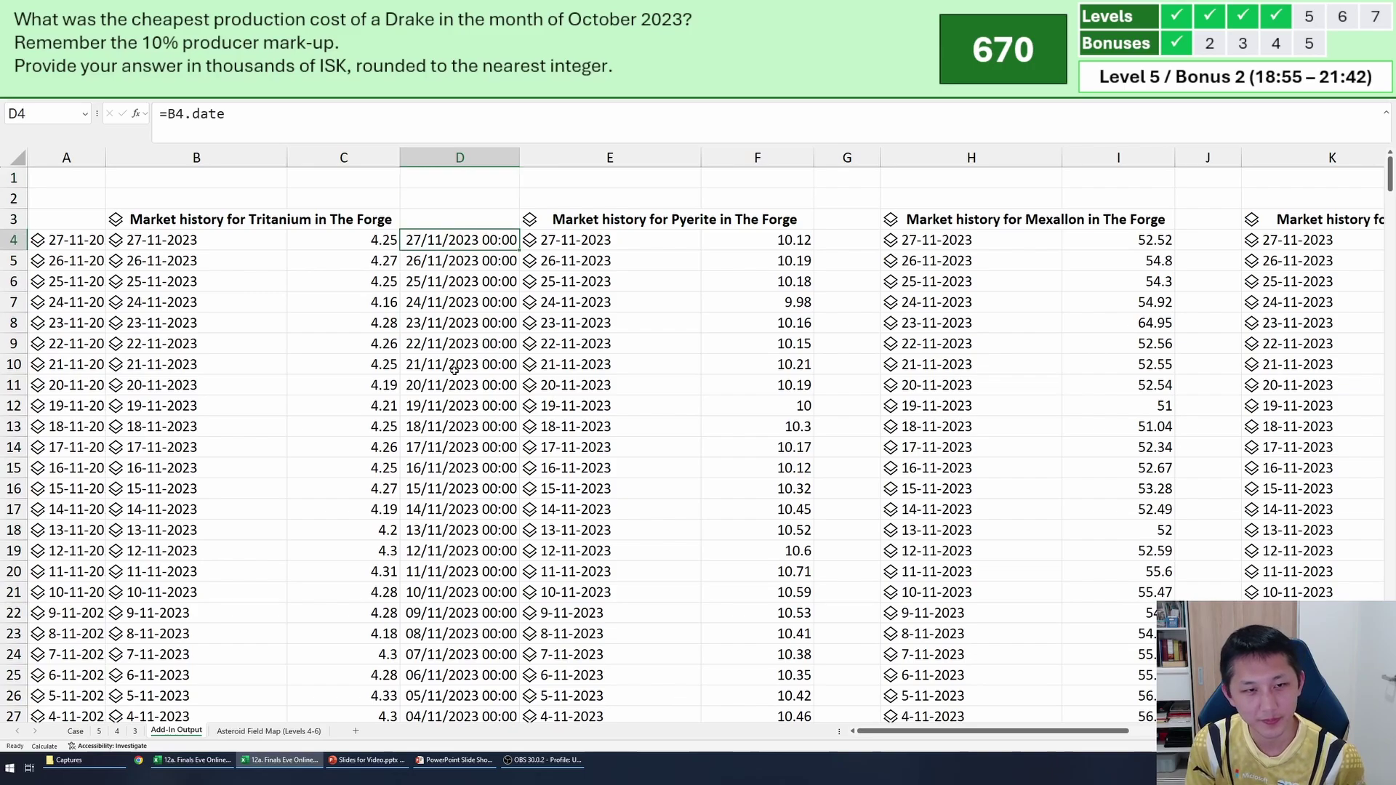
# Duplicate sheet 3 in front of the Case sheet and rename the copy as b2.
pyautogui.rightClick(136, 732)
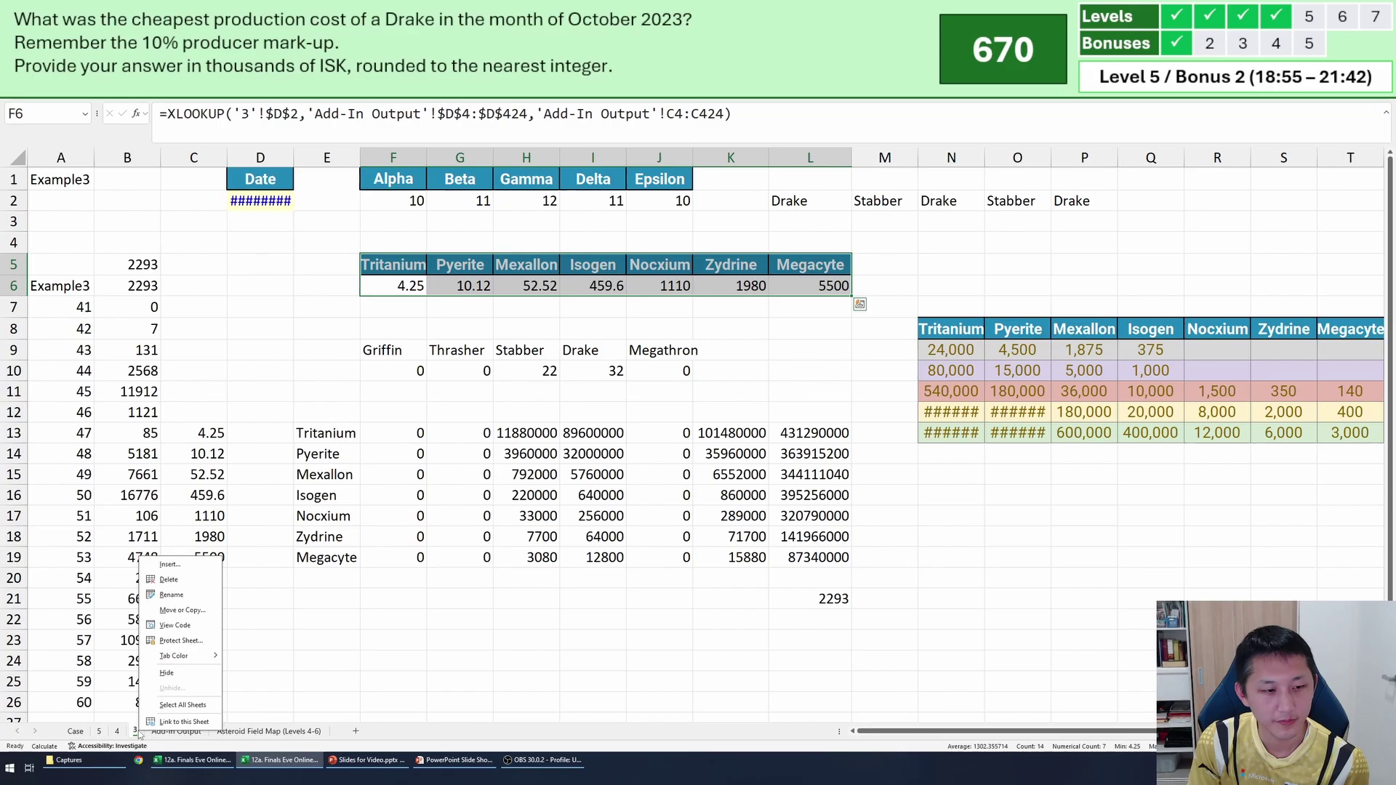
pyautogui.click(211, 612)
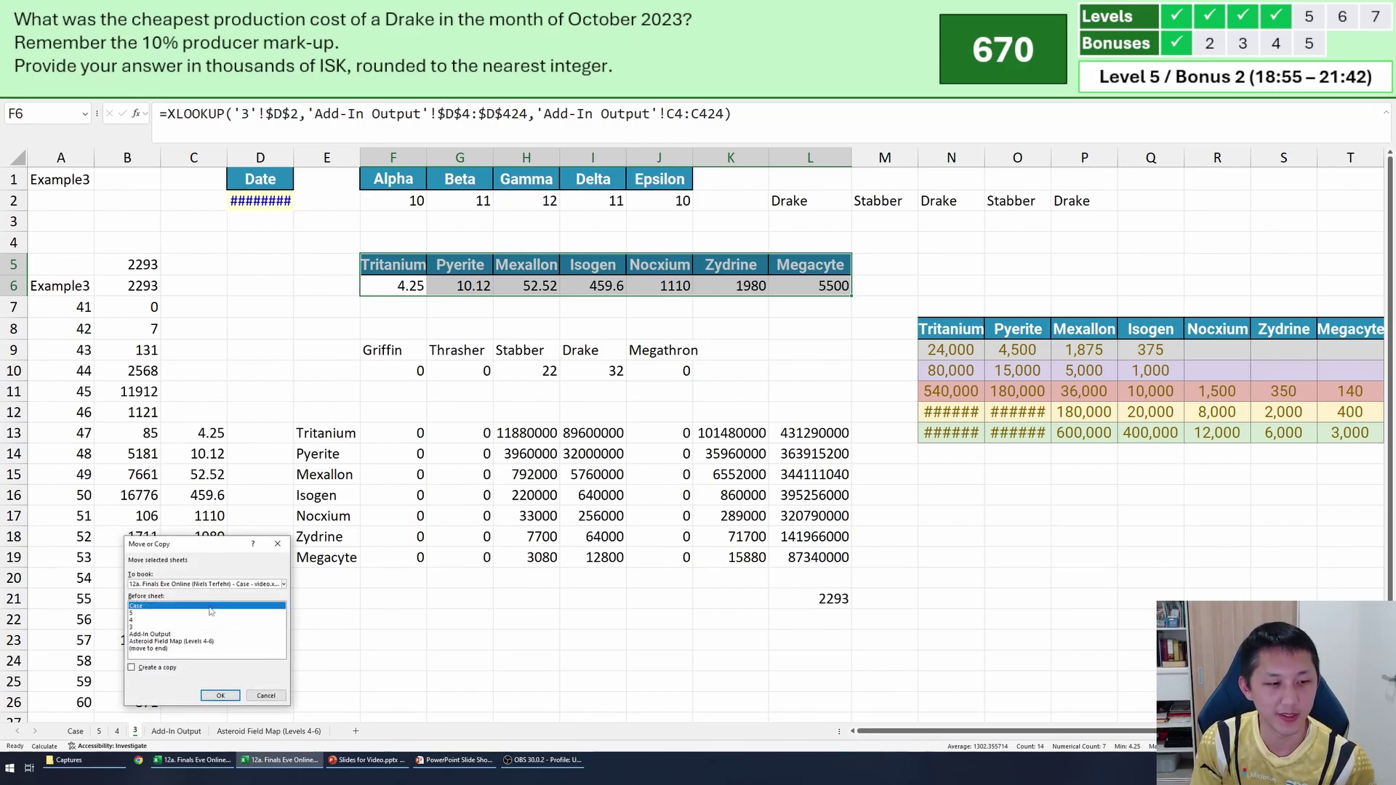
pyautogui.click(167, 670)
pyautogui.press('Return')
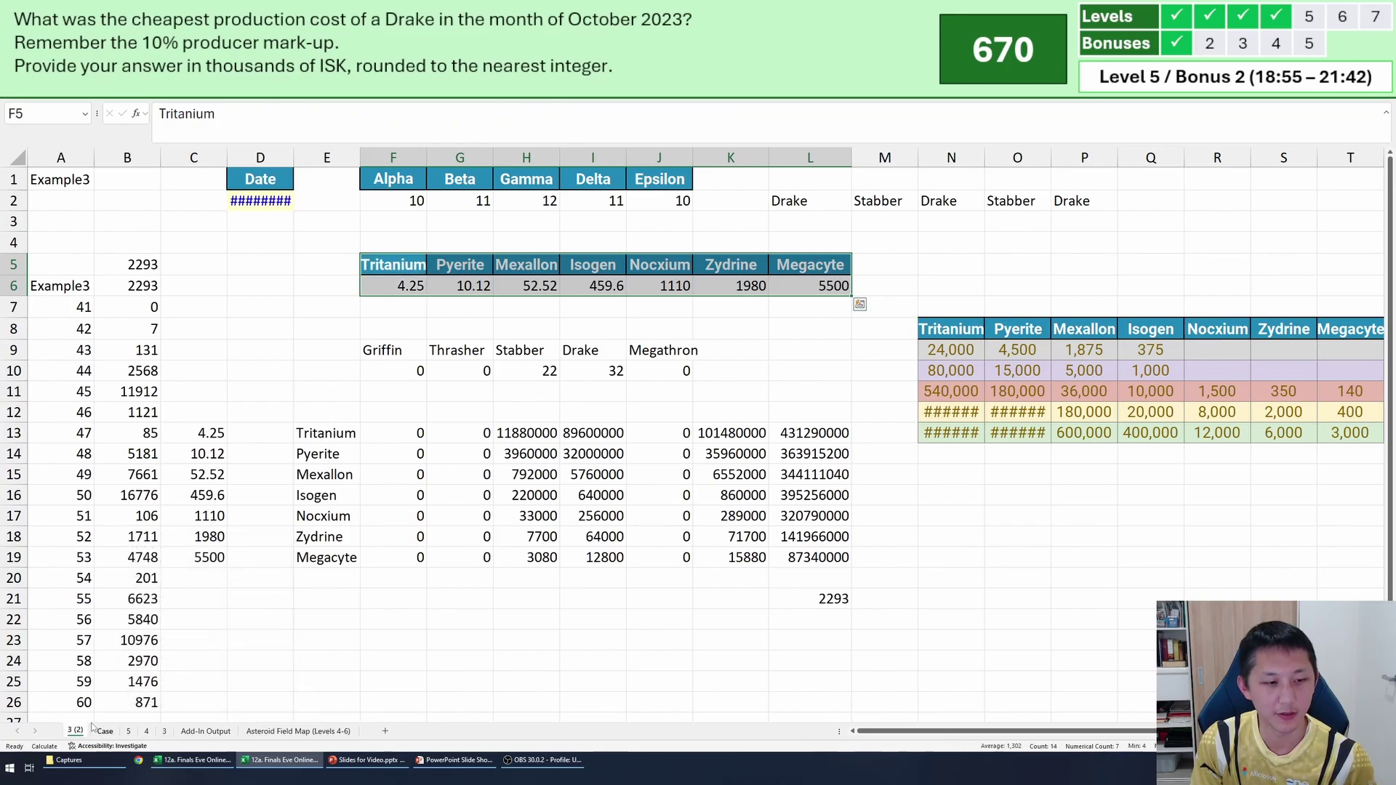
pyautogui.doubleClick(75, 731)
pyautogui.write('b2')
pyautogui.press('Return')
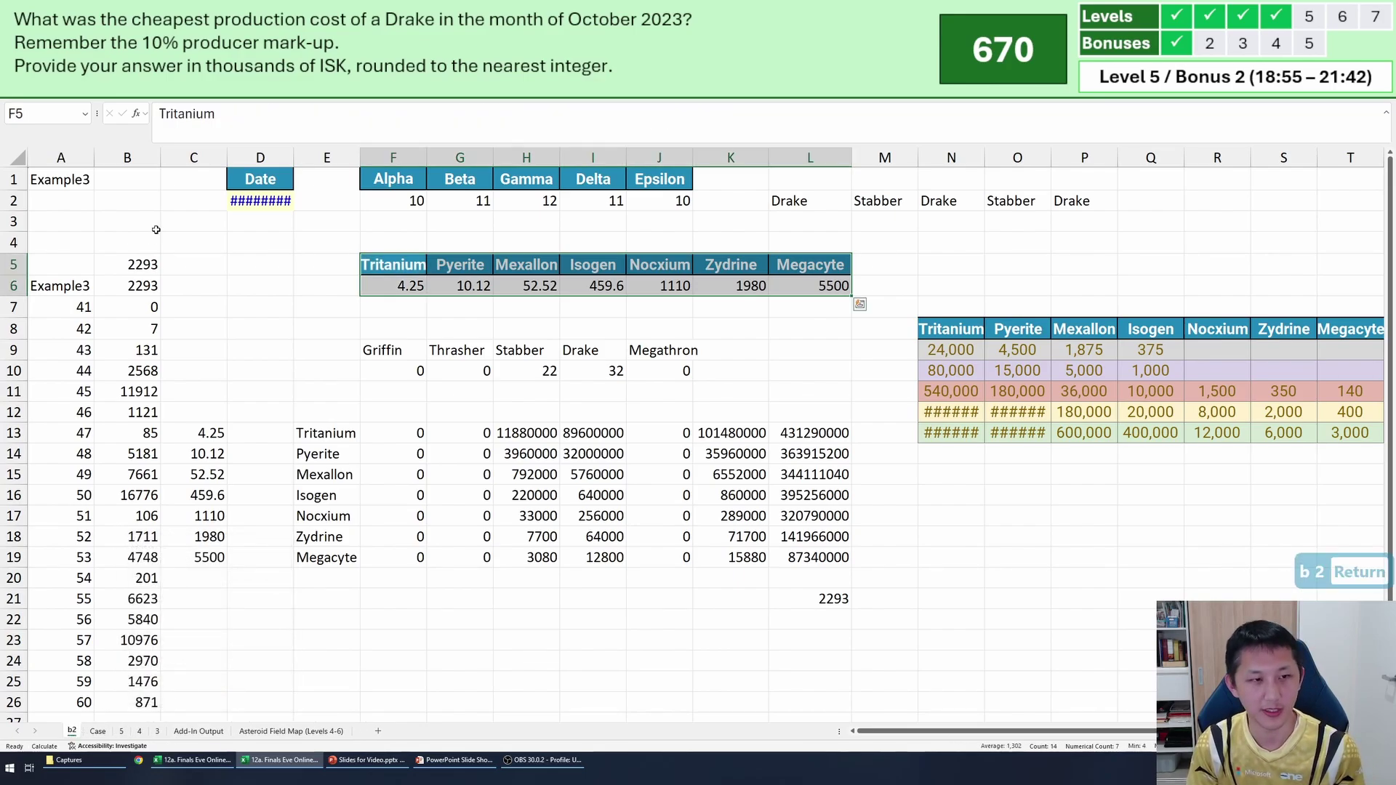
# Clear the game numbers and results in columns A and B from row 5 down on sheet b2.
pyautogui.click(242, 258)
pyautogui.click(140, 262)
pyautogui.hotkey('ctrl', 'shift', 'Down')
pyautogui.hotkey('shift', 'Left')
pyautogui.press('Delete')
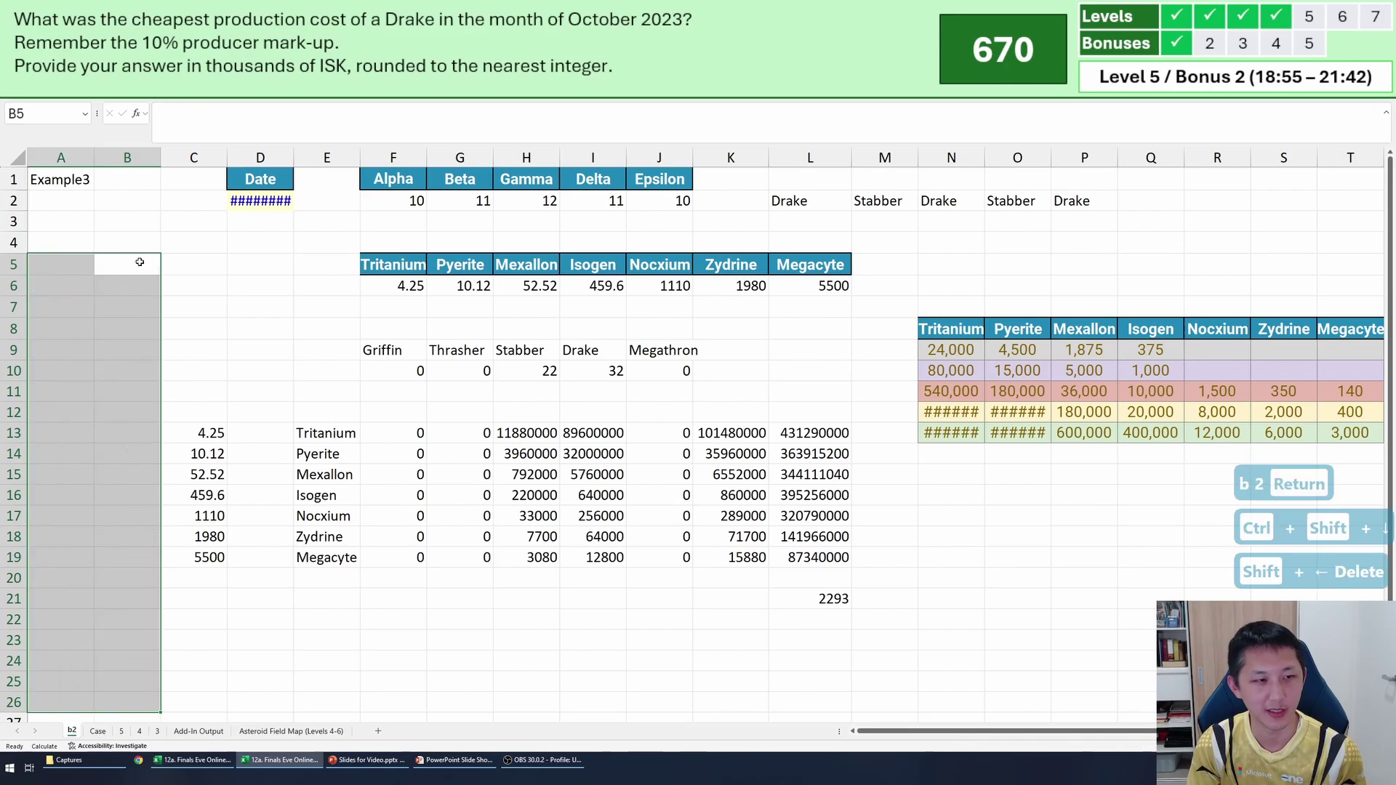
pyautogui.press('pagedown')
pyautogui.press('pageup')
pyautogui.hotkey('ctrl', 'Home')
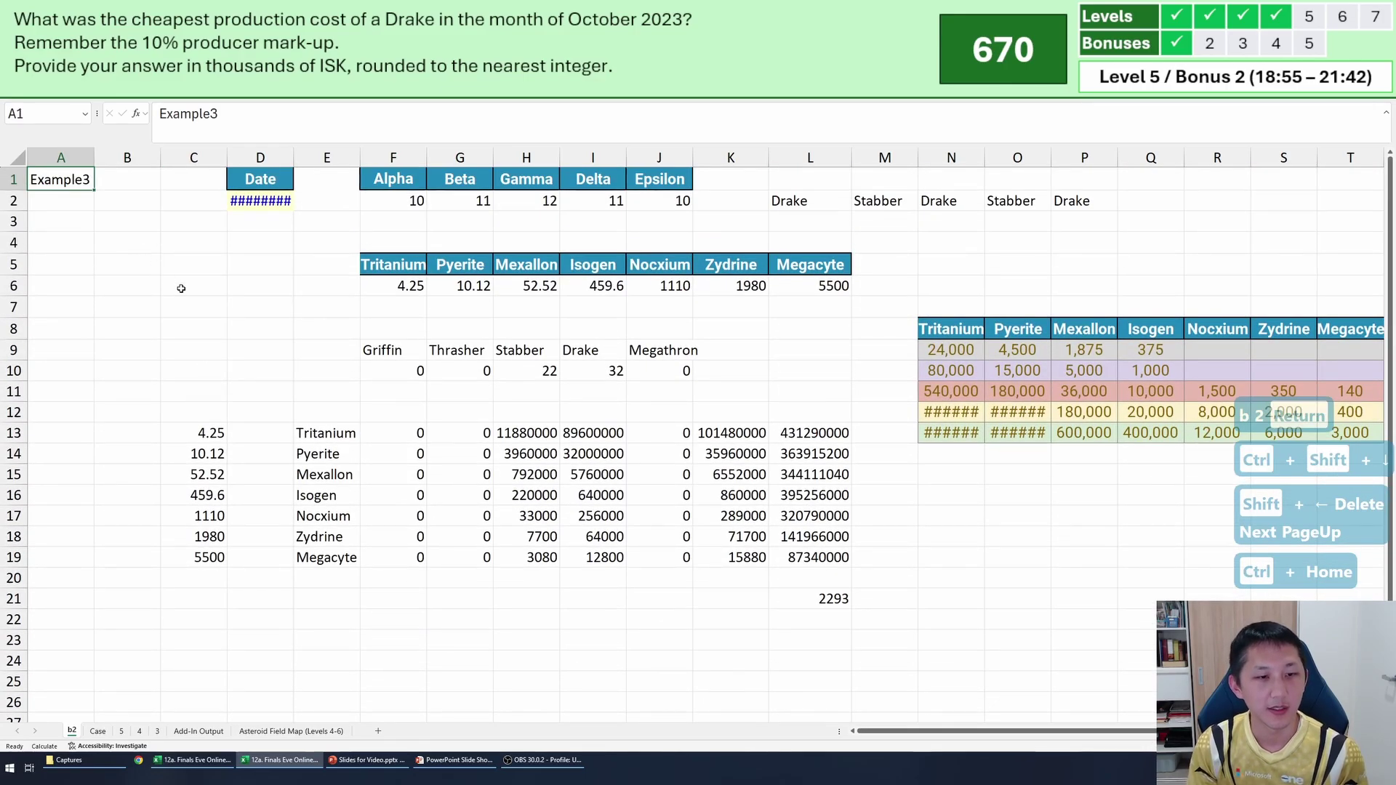
# Move the date from D2 to D6 and widen column D to fit it.
pyautogui.click(261, 371)
pyautogui.click(262, 202)
pyautogui.hotkey('ctrl', 'x')
pyautogui.click(277, 286)
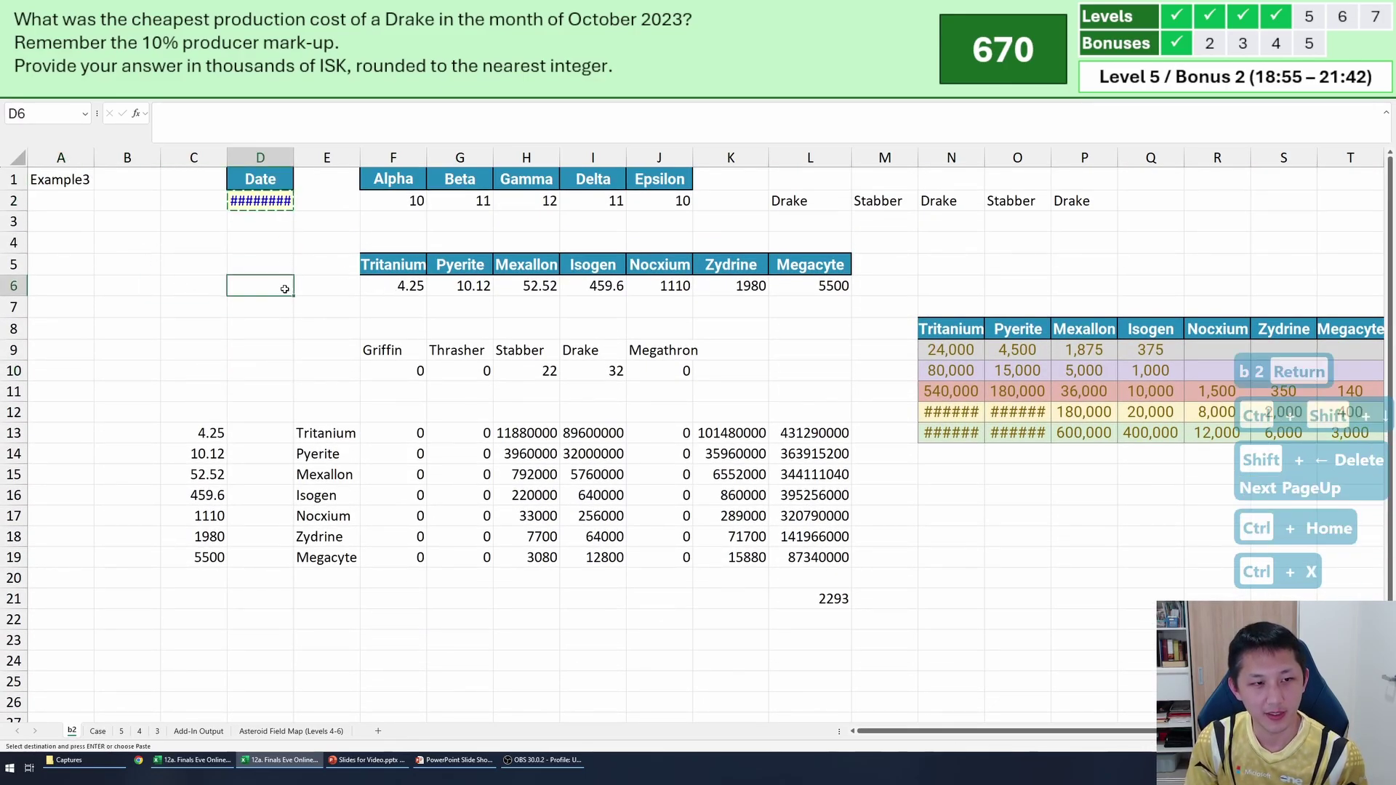
pyautogui.hotkey('ctrl', 'v')
pyautogui.click(368, 311)
pyautogui.press('Escape')
pyautogui.click(273, 286)
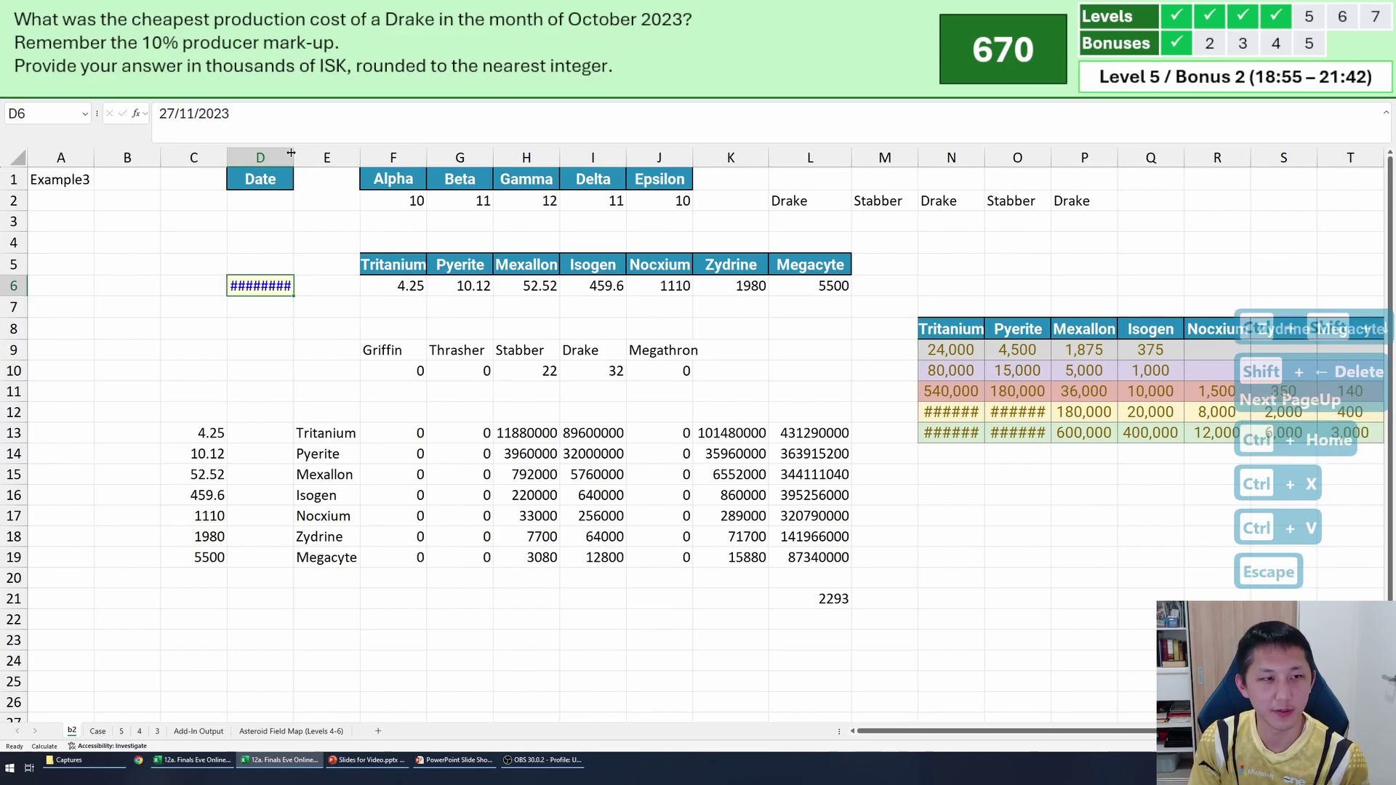
pyautogui.doubleClick(291, 153)
# Set the date in D6 to 31/10/2023.
pyautogui.write('31/10')
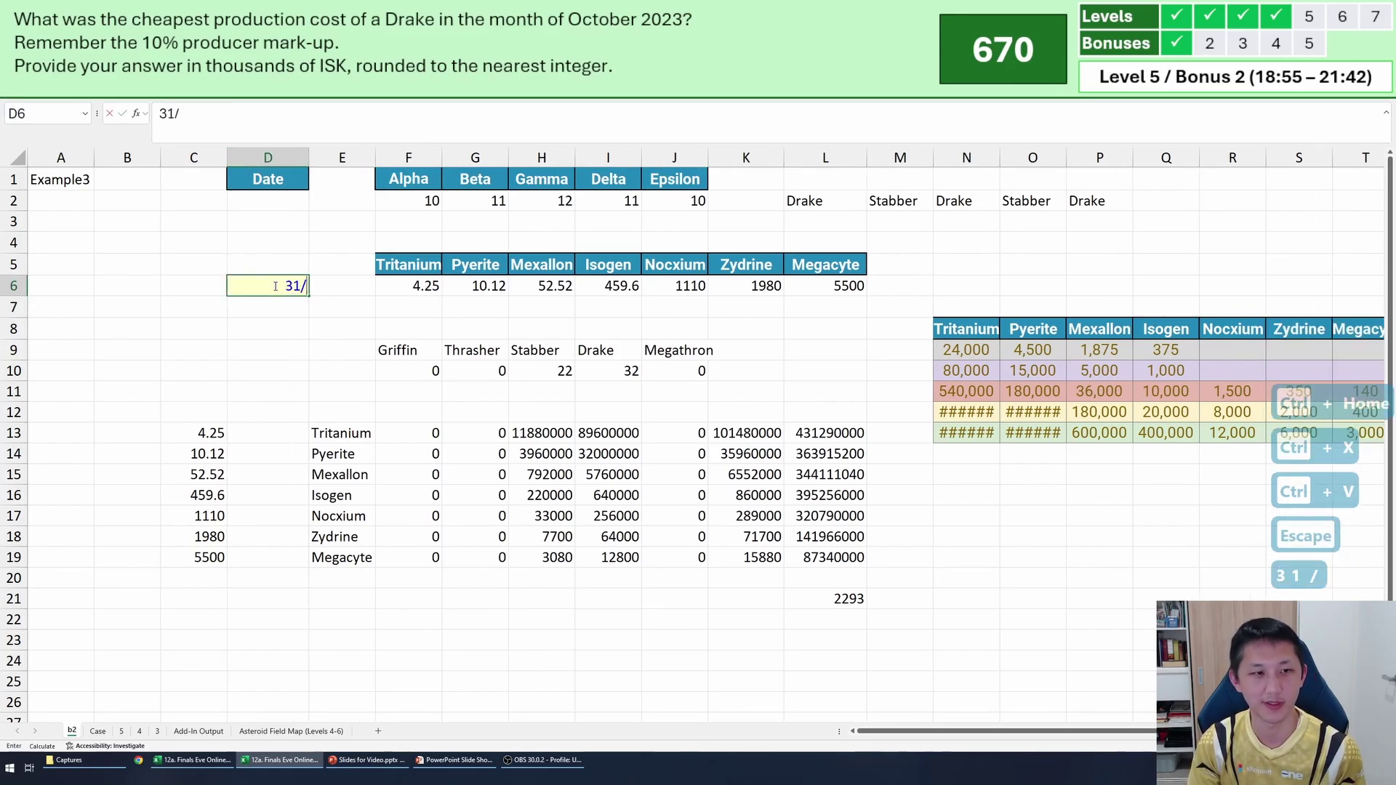
pyautogui.press('Return')
pyautogui.press('Up')
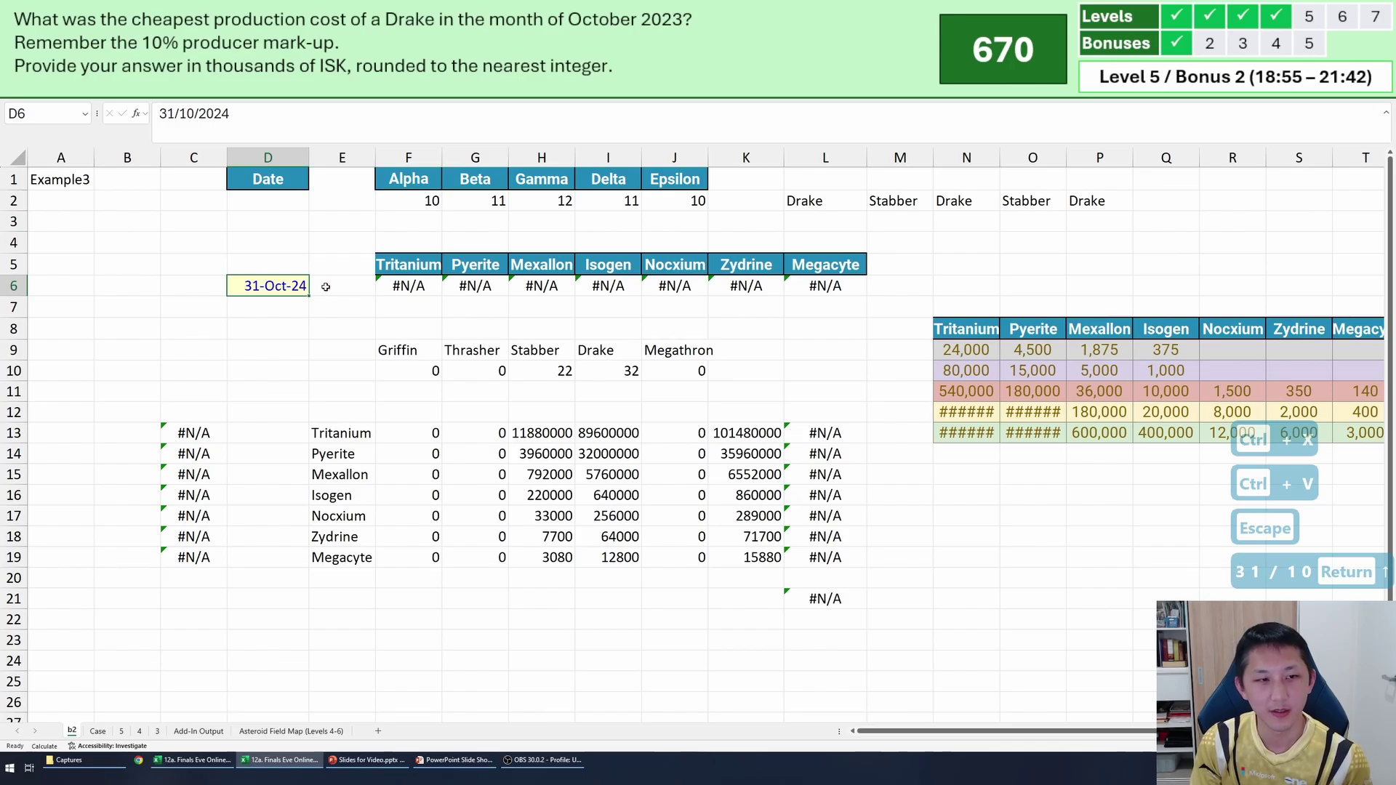
pyautogui.click(274, 111)
pyautogui.press('BackSpace')
pyautogui.write('3')
pyautogui.press('Return')
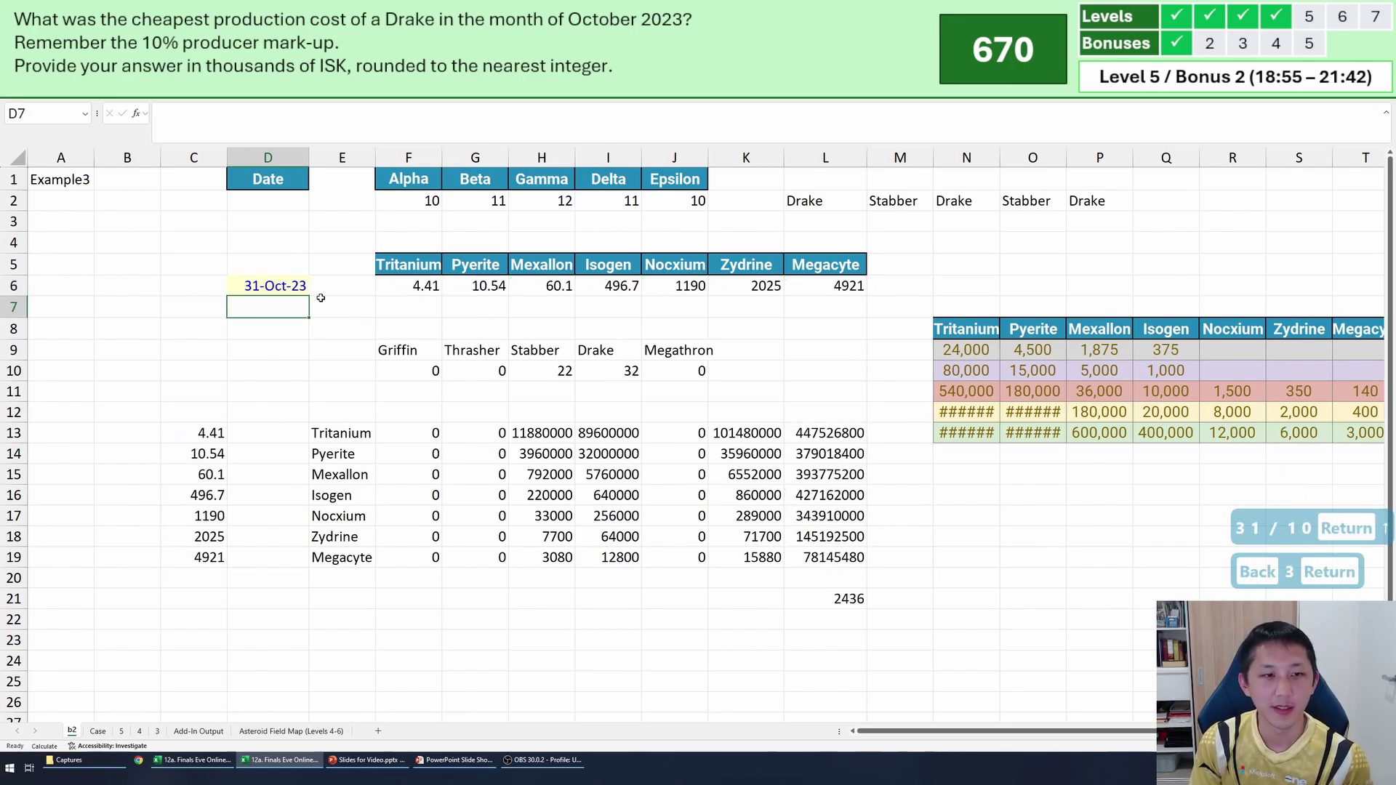
pyautogui.press('Up')
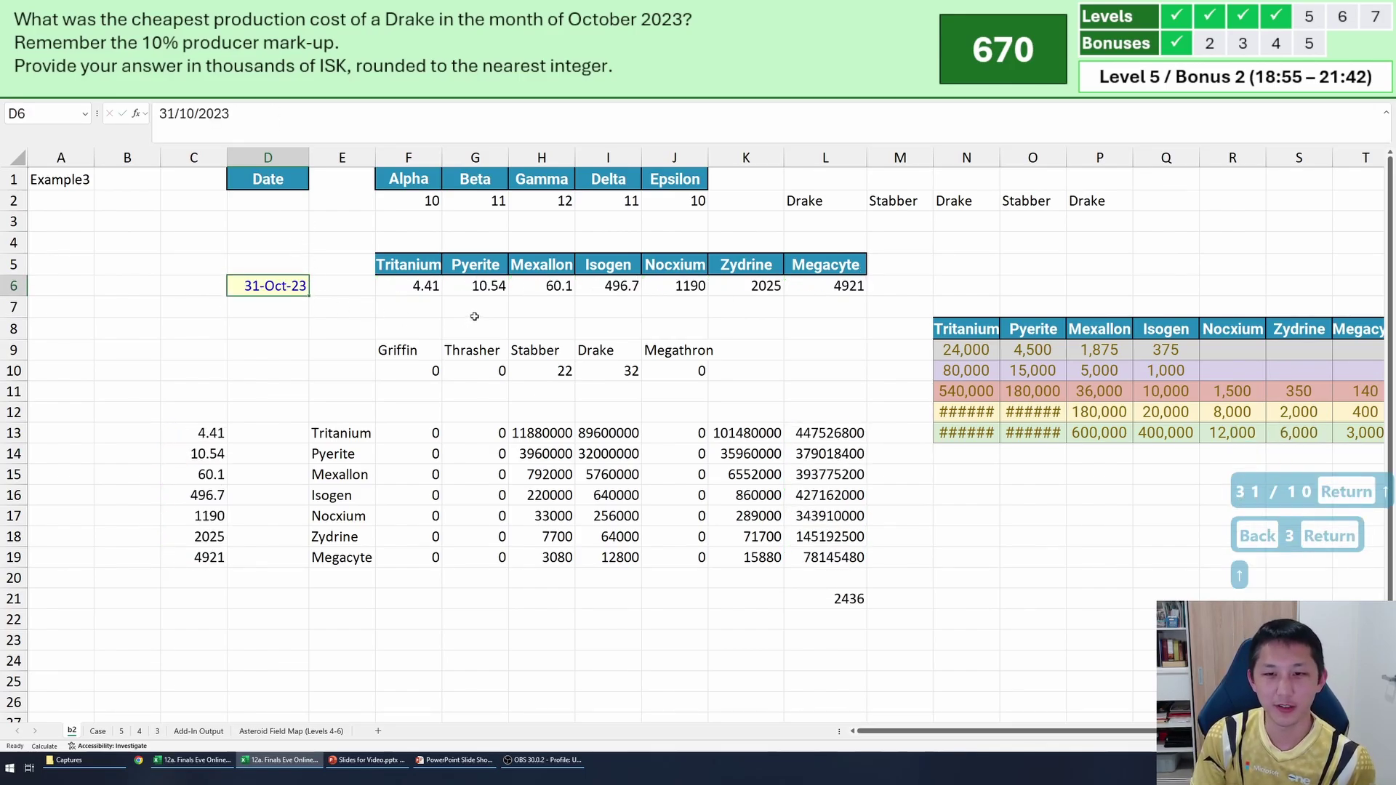
# Insert 27 blank rows directly below the mineral prices in row 6.
pyautogui.click(653, 302)
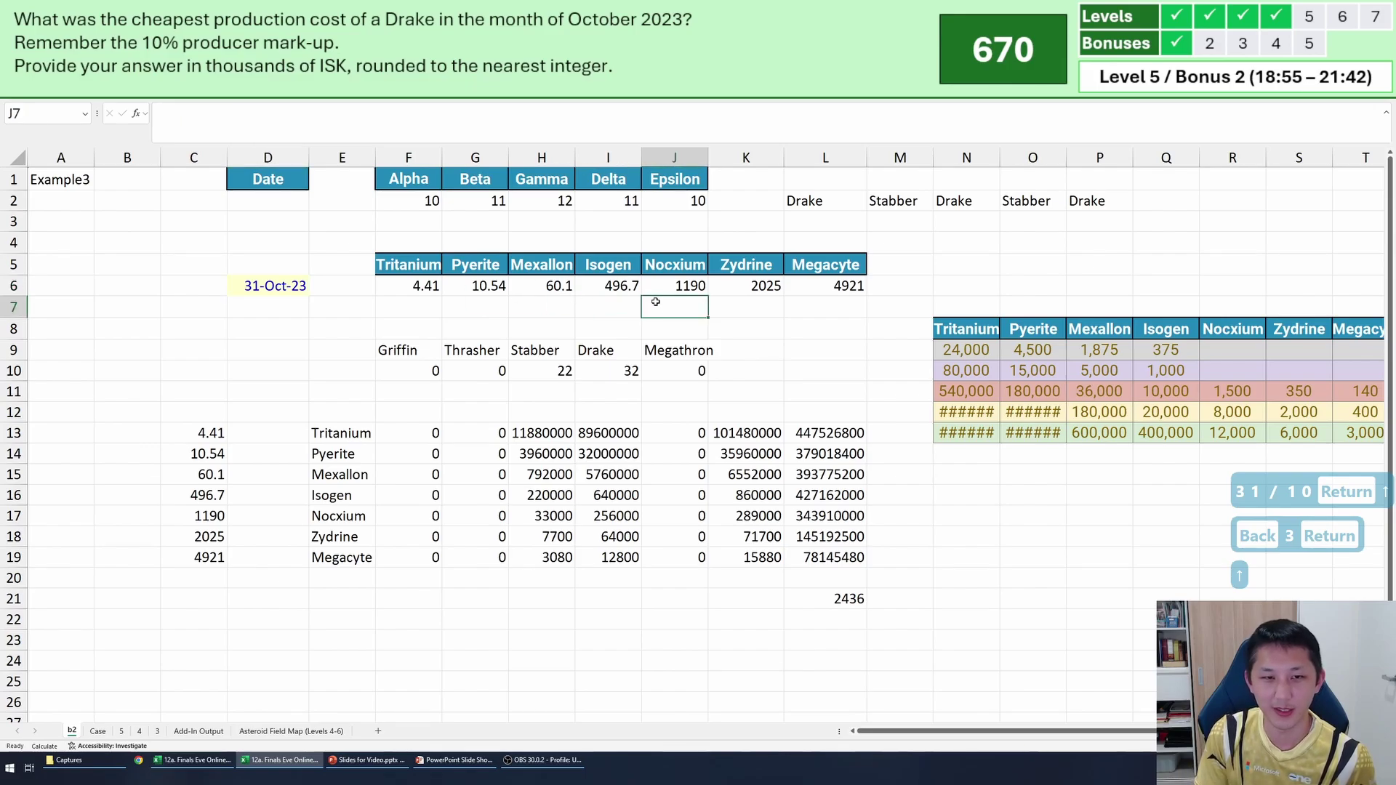
pyautogui.hotkey('shift', 'pagedown')
pyautogui.hotkey('shift', 'space')
pyautogui.hotkey('ctrl', '+')
pyautogui.press('Up')
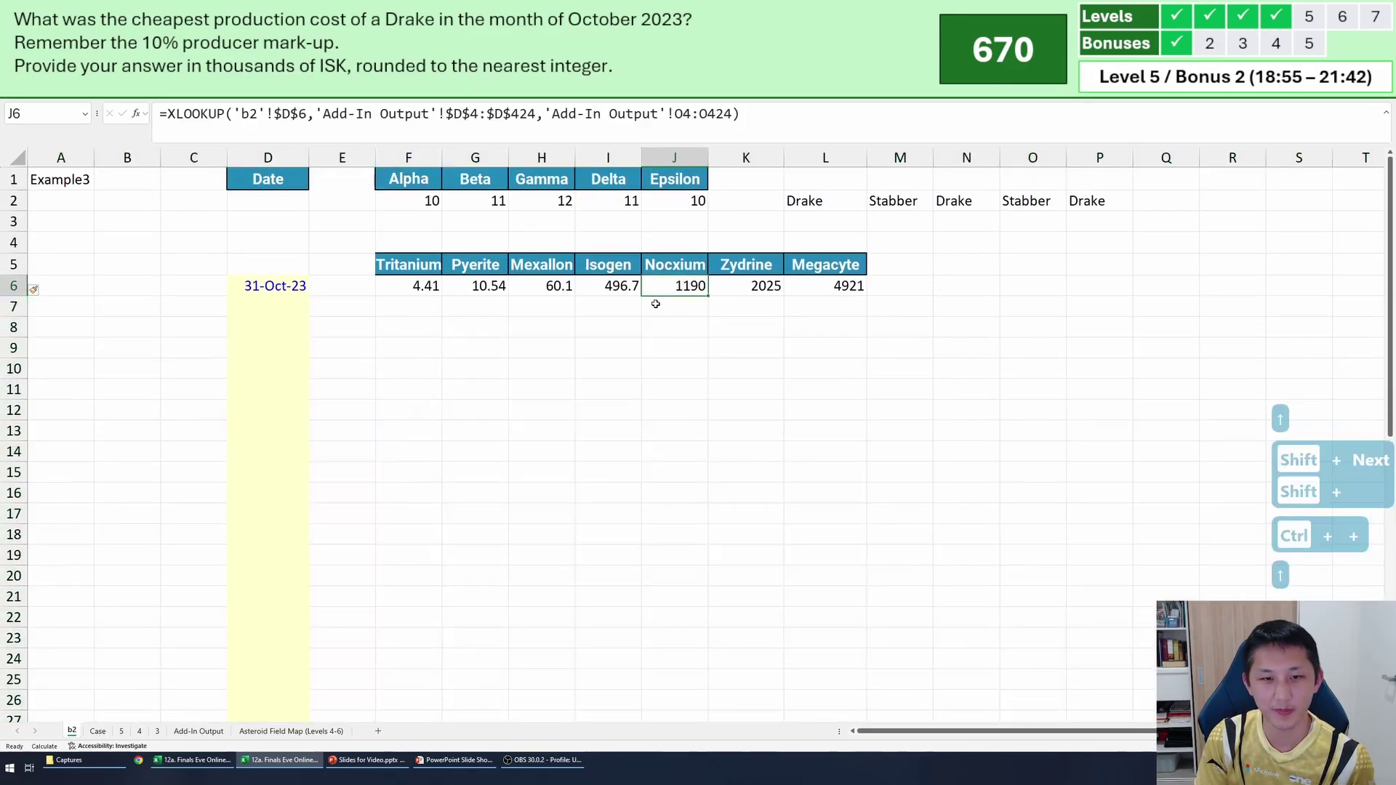
# Enter =D6-1 in D7 and fill it down to D33 to list the preceding October dates.
pyautogui.click(271, 304)
pyautogui.write('=')
pyautogui.press('Up')
pyautogui.write('-1')
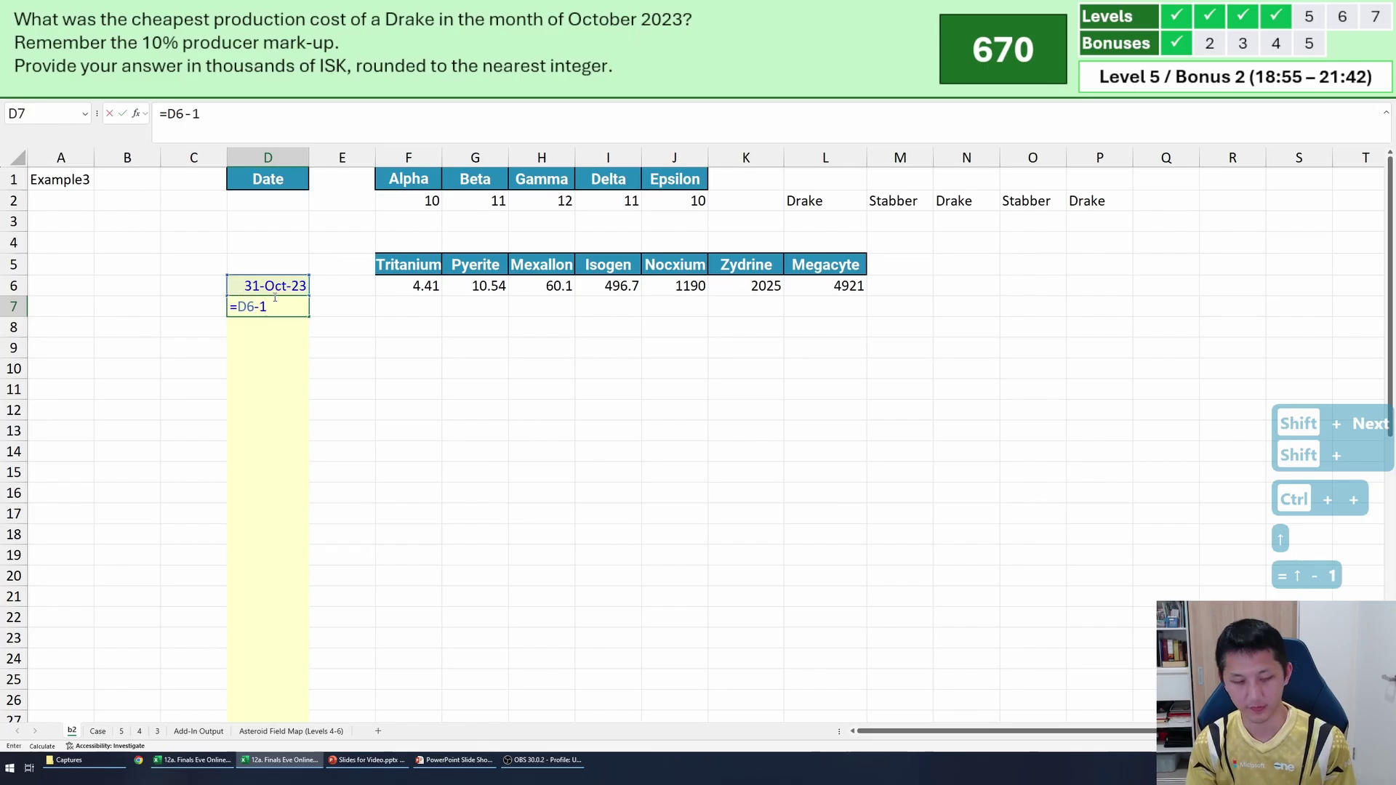
pyautogui.press('Return')
pyautogui.press('Up')
pyautogui.scroll(-8, 274, 298)
pyautogui.keyDown('shift'); pyautogui.click(295, 349); pyautogui.keyUp('shift')
pyautogui.hotkey('ctrl', 'd')
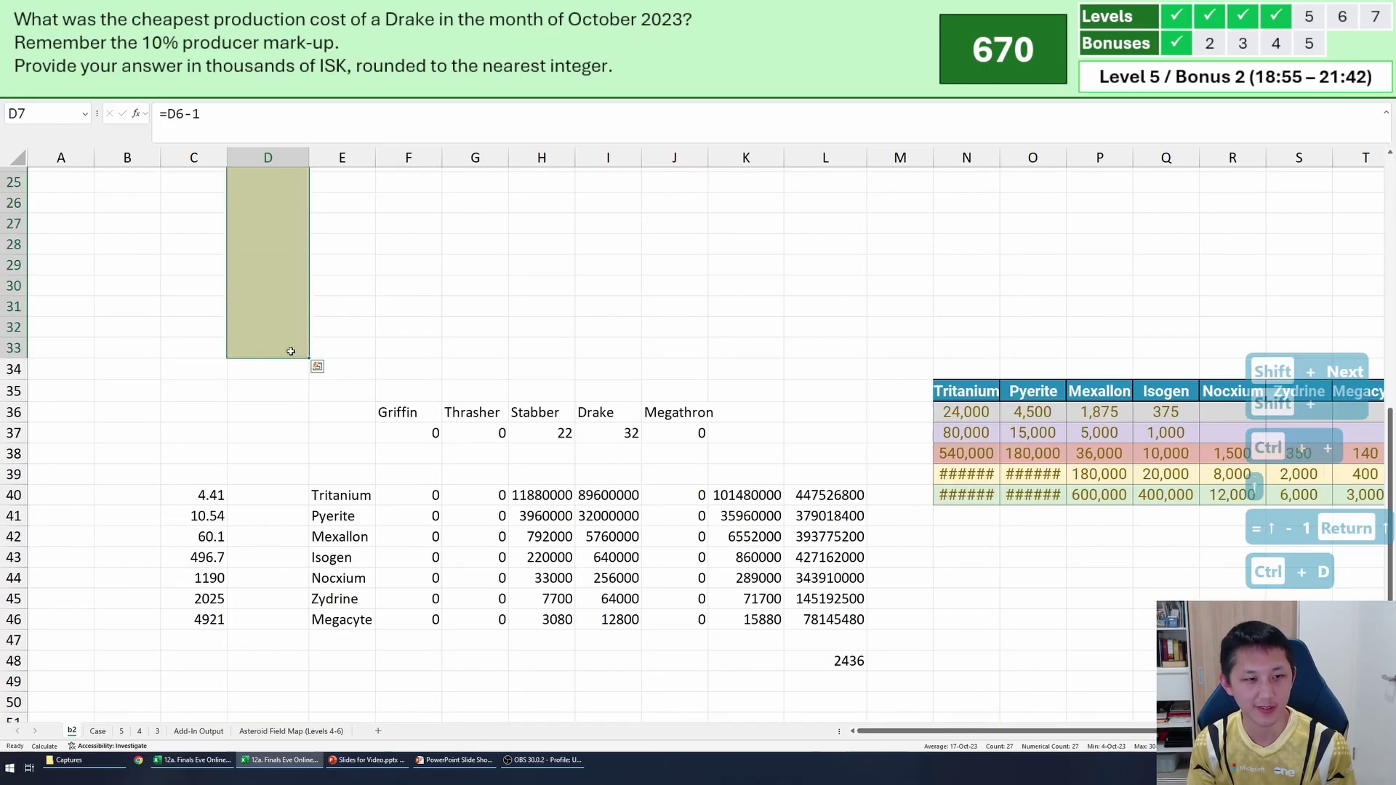
# Insert three more rows at row 33 and fill the date formula from D32 down to D36.
pyautogui.click(292, 348)
pyautogui.hotkey('shift', 'space')
pyautogui.hotkey('ctrl', '+')
pyautogui.hotkey('ctrl', '+')
pyautogui.hotkey('ctrl', '+')
pyautogui.press('Up')
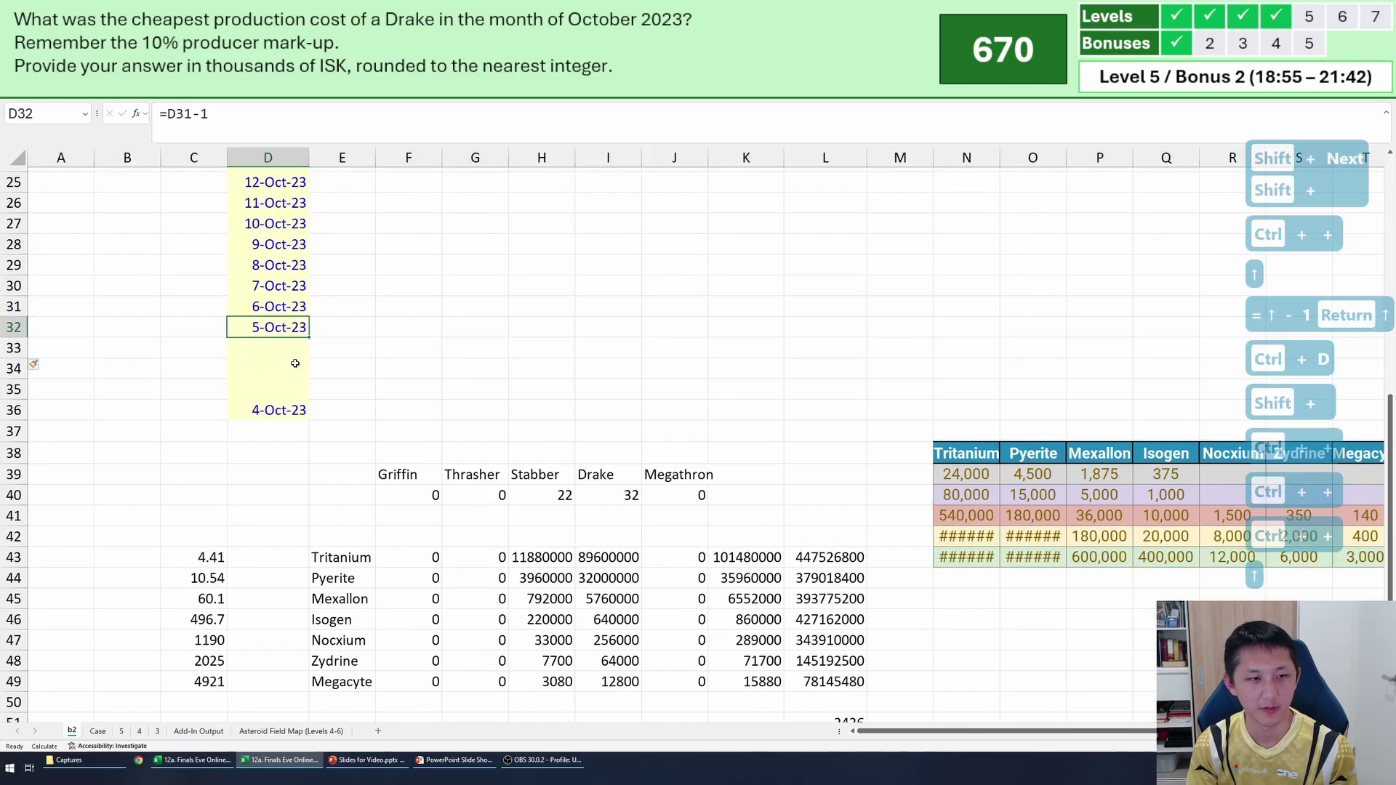
pyautogui.hotkey('ctrl', 'shift', 'Down')
pyautogui.hotkey('ctrl', 'd')
pyautogui.press('Up')
pyautogui.scroll(8, 295, 363)
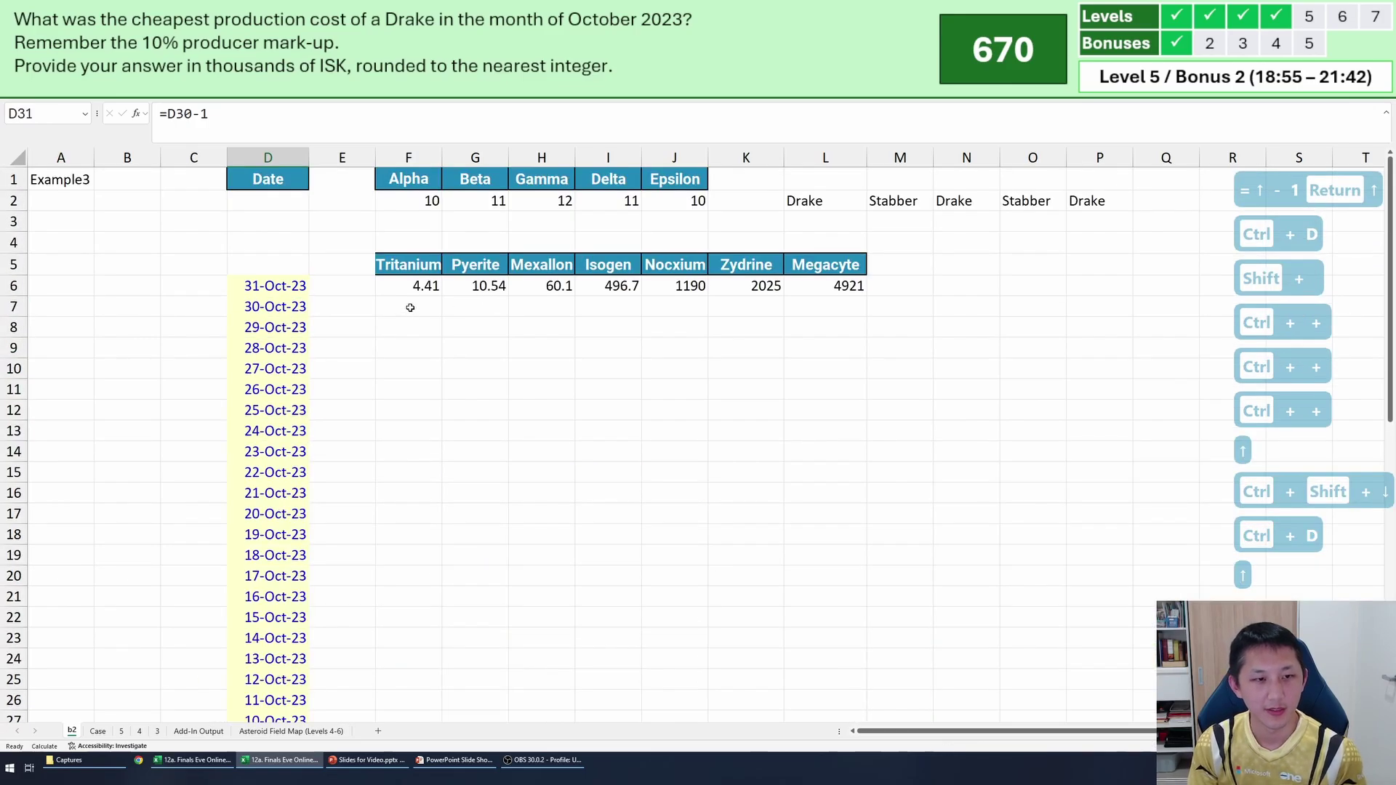
# Lock only the rows of the XLOOKUP return range in the Tritanium price cell F6, making it C$4:C$424.
pyautogui.click(413, 287)
pyautogui.click(298, 114)
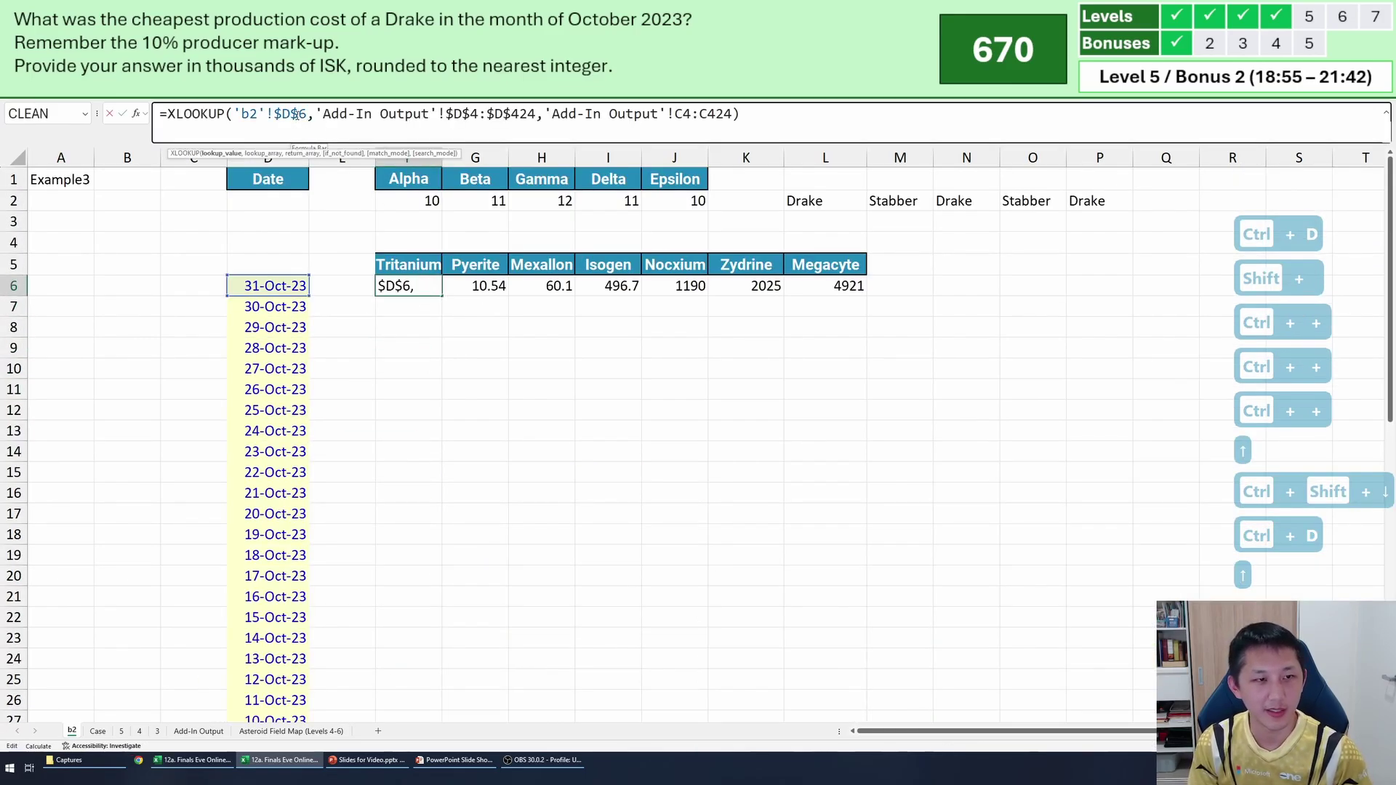
pyautogui.press('Escape')
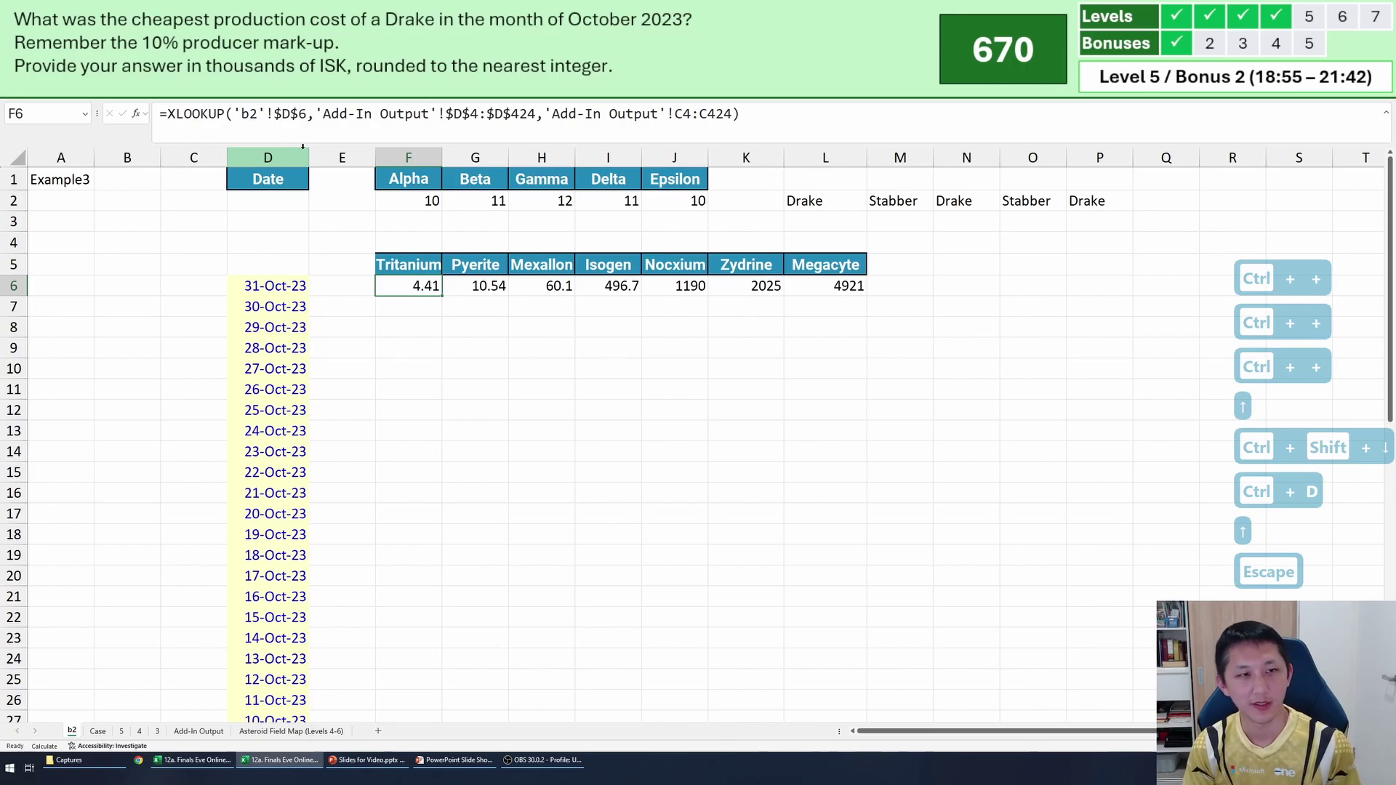
pyautogui.click(709, 114)
pyautogui.press('F4')
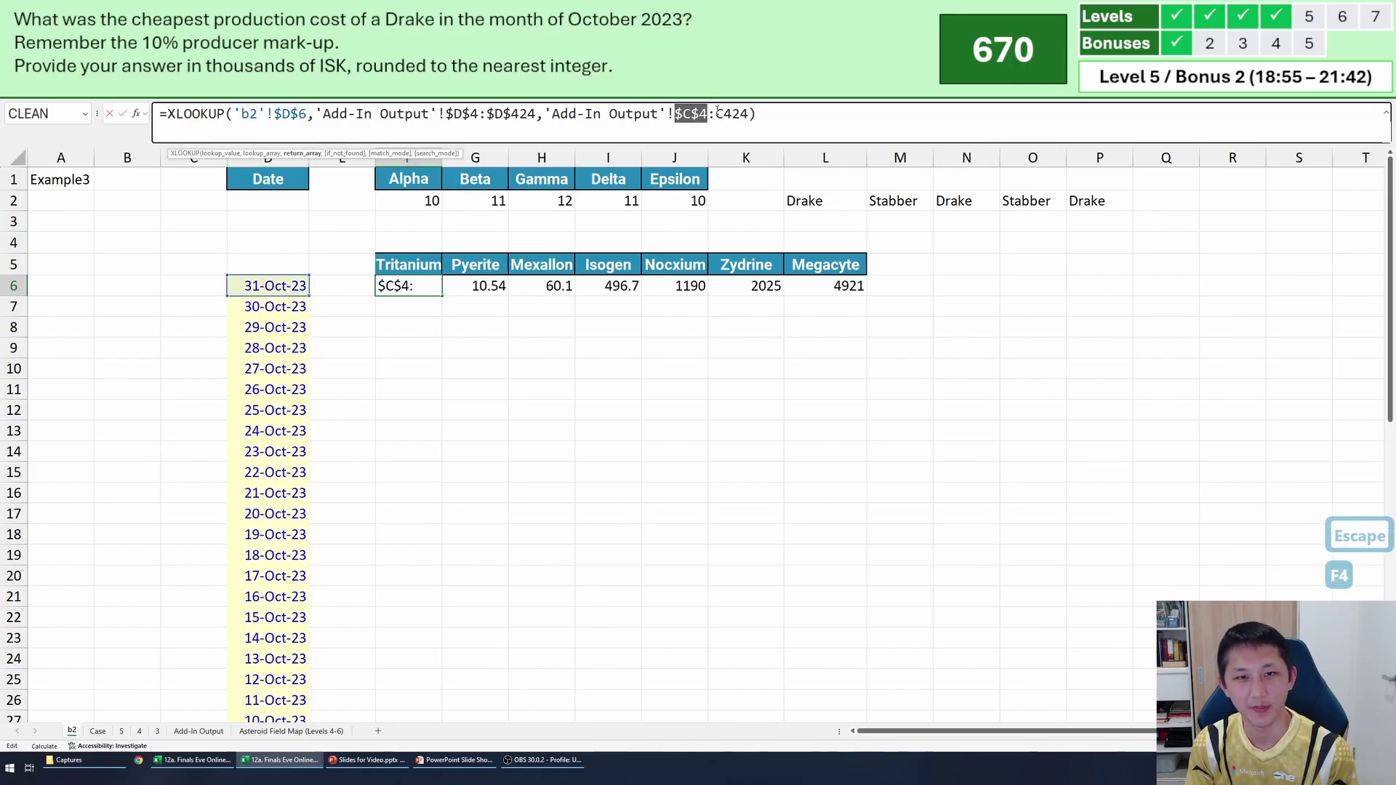
pyautogui.press('F4')
pyautogui.press('F4')
pyautogui.press('F4')
pyautogui.press('Return')
# Lock only the rows of the Pyerite lookup's return range in G6, making it F$4:F$424.
pyautogui.press('Up')
pyautogui.press('Right')
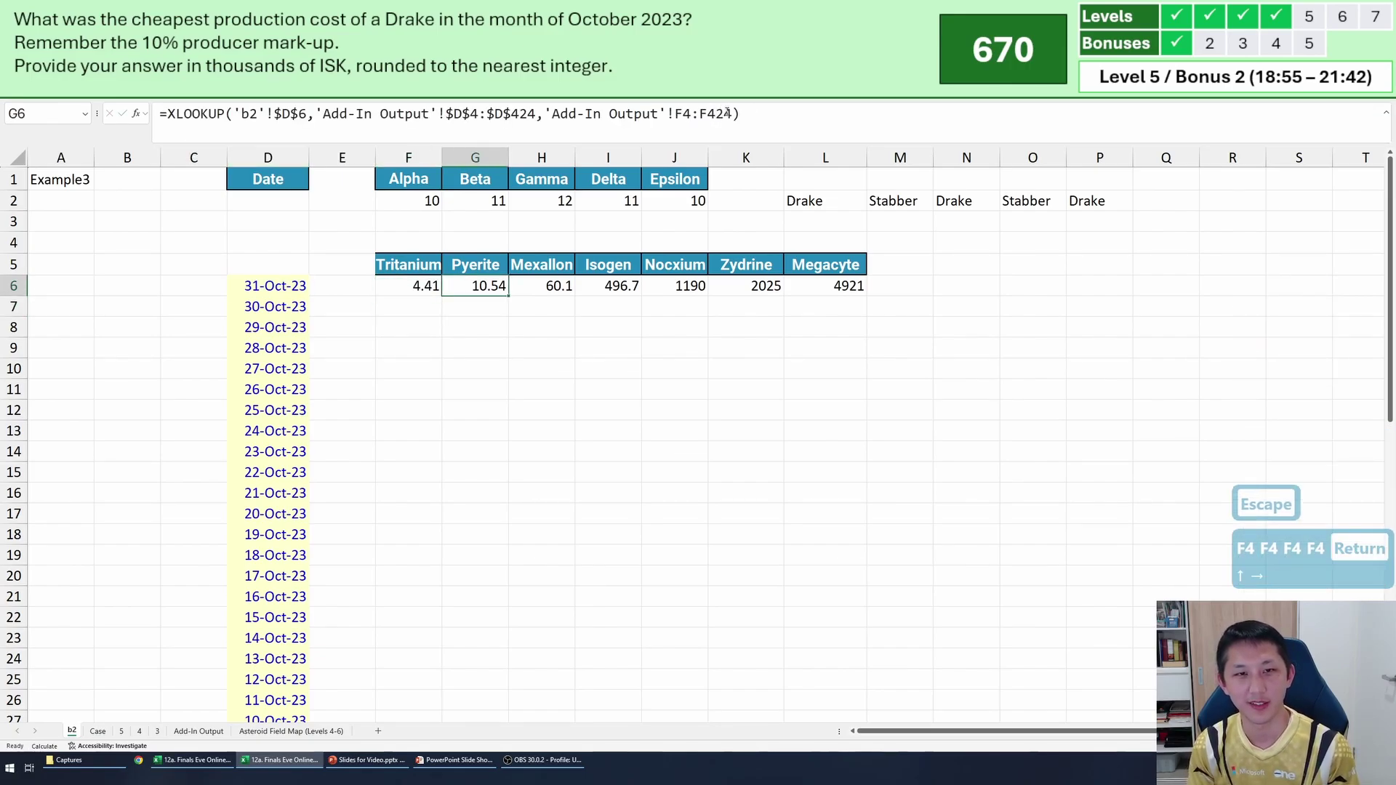
pyautogui.click(727, 114)
pyautogui.press('F4')
pyautogui.press('F4')
pyautogui.press('F4')
pyautogui.press('F4')
pyautogui.press('Return')
# Change the return range of the Mexallon lookup in H6 to I$4:I$424.
pyautogui.press('Up')
pyautogui.press('Right')
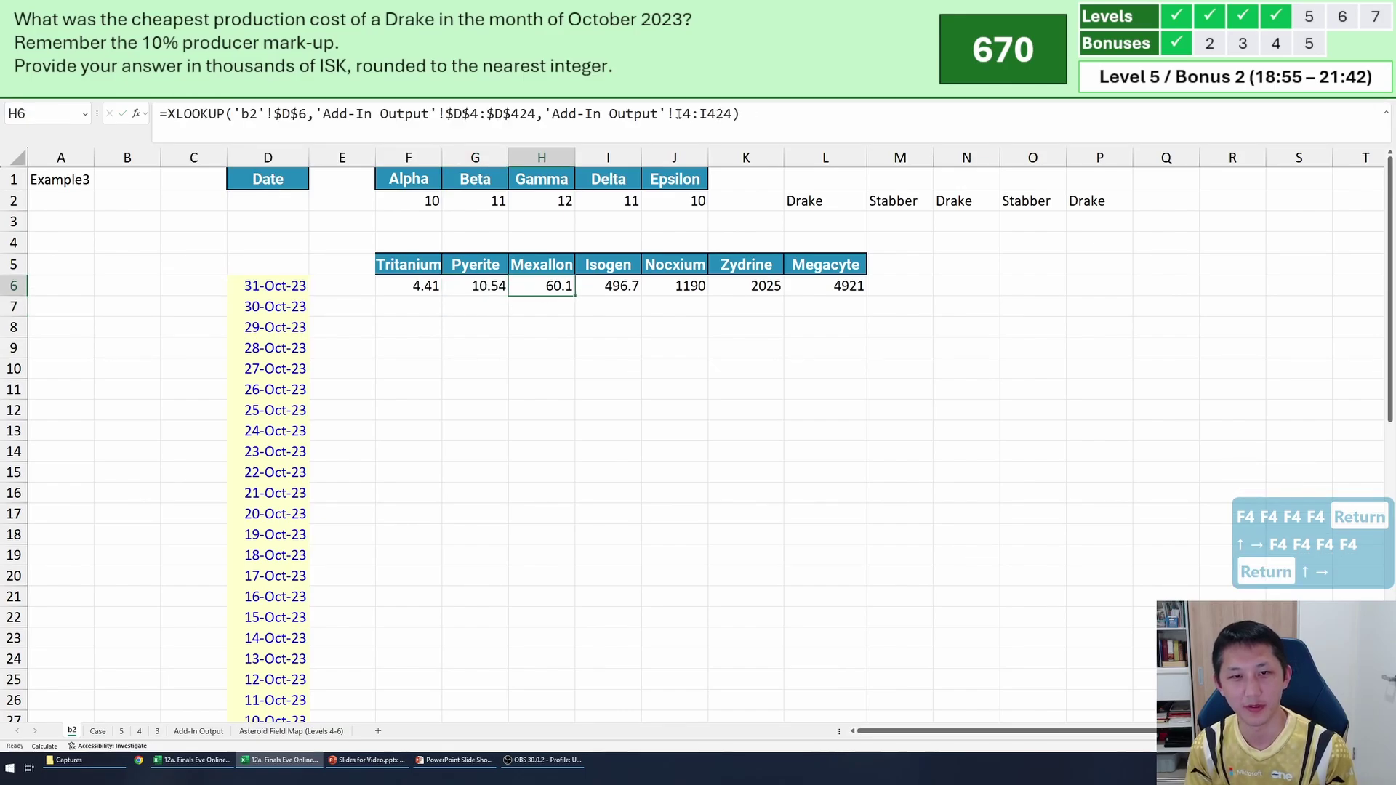
pyautogui.click(678, 114)
pyautogui.press('F4')
pyautogui.press('F4')
pyautogui.click(748, 115)
pyautogui.press('F4')
pyautogui.press('F4')
pyautogui.press('Return')
# Make the row references of the Isogen lookup's return range in I6 absolute, keeping the column relative.
pyautogui.press('Up')
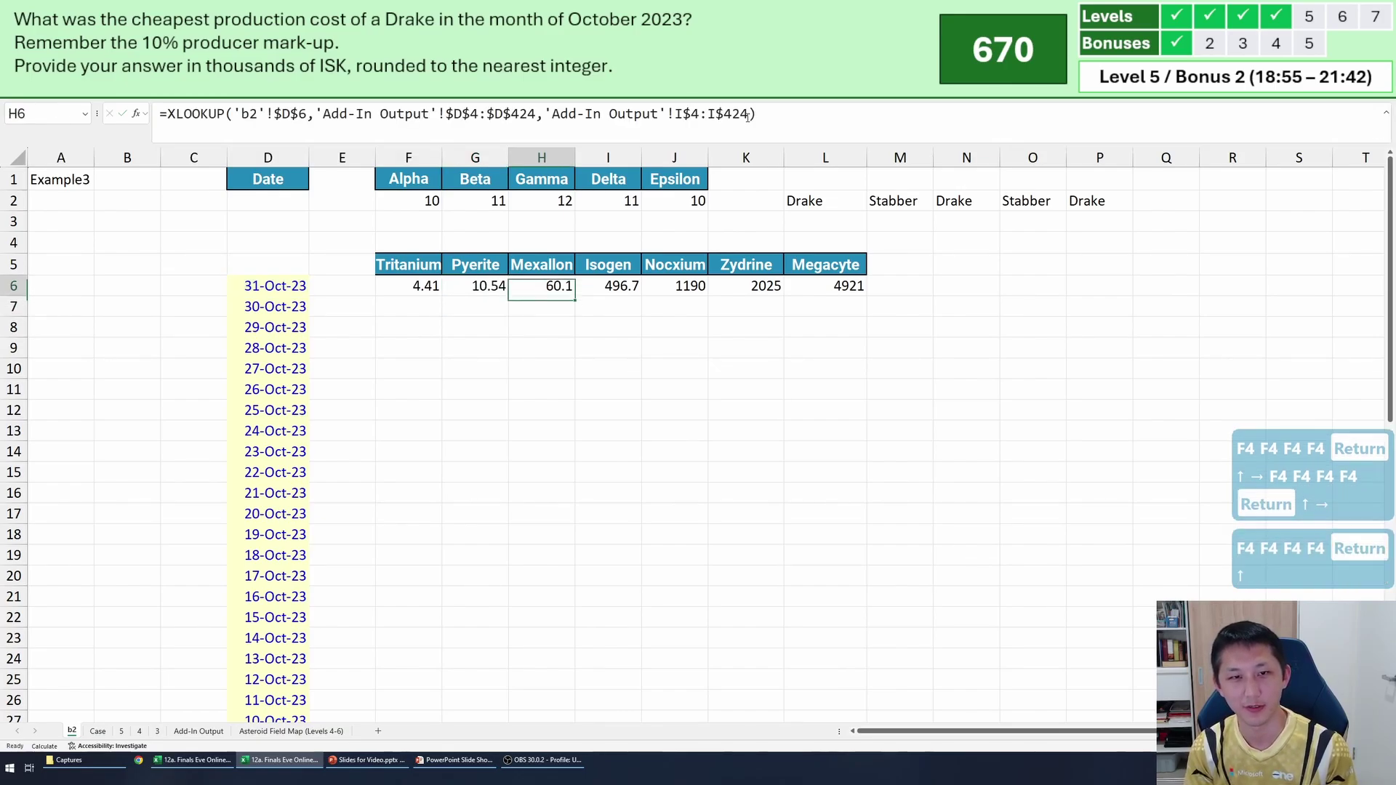
pyautogui.press('Right')
pyautogui.click(687, 115)
pyautogui.press('F4')
pyautogui.press('F4')
pyautogui.press('F4')
pyautogui.press('F4')
pyautogui.press('Return')
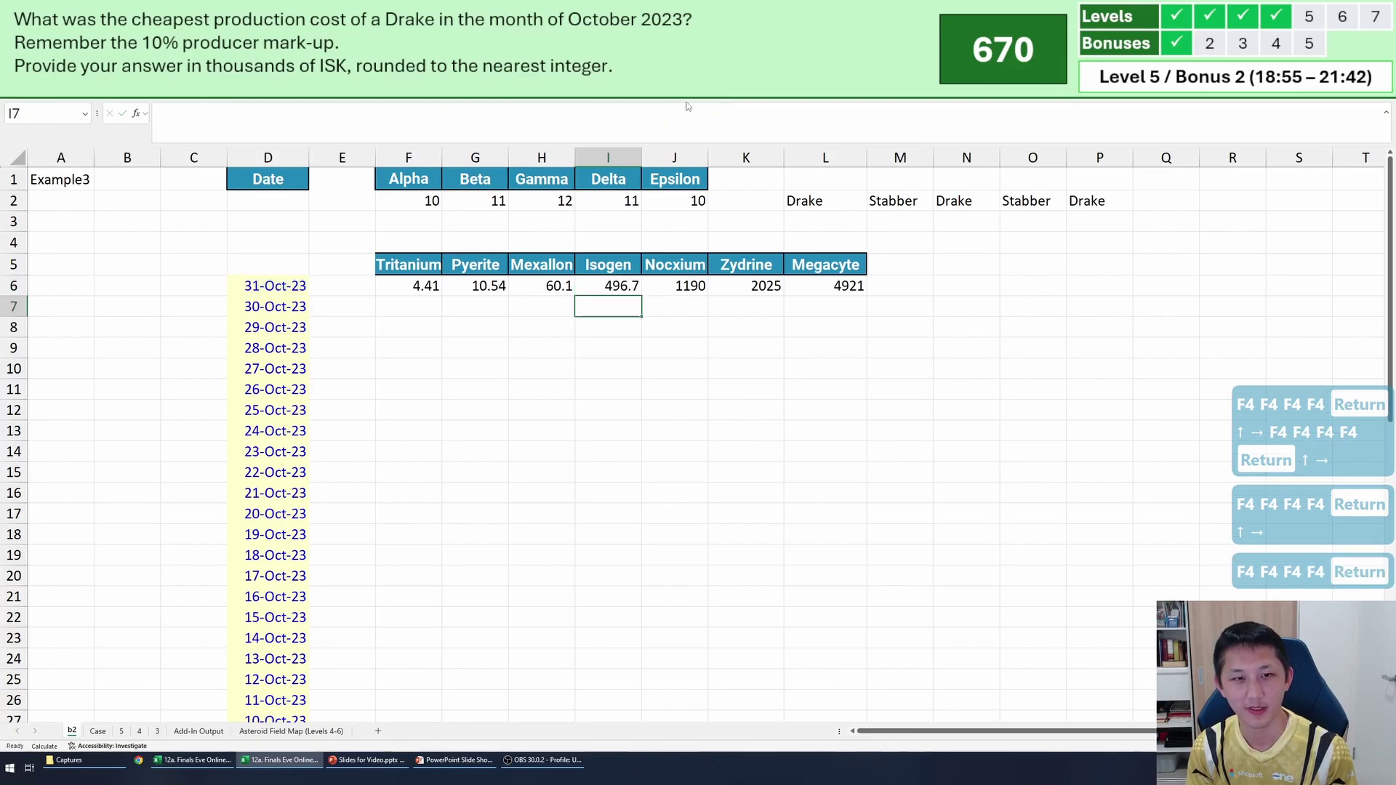
# Change the return range of the Nocxium lookup in J6 to O$4:O$424.
pyautogui.press('Up')
pyautogui.press('Right')
pyautogui.click(687, 114)
pyautogui.press('F4')
pyautogui.press('F4')
pyautogui.press('Right')
pyautogui.press('Right')
pyautogui.press('Right')
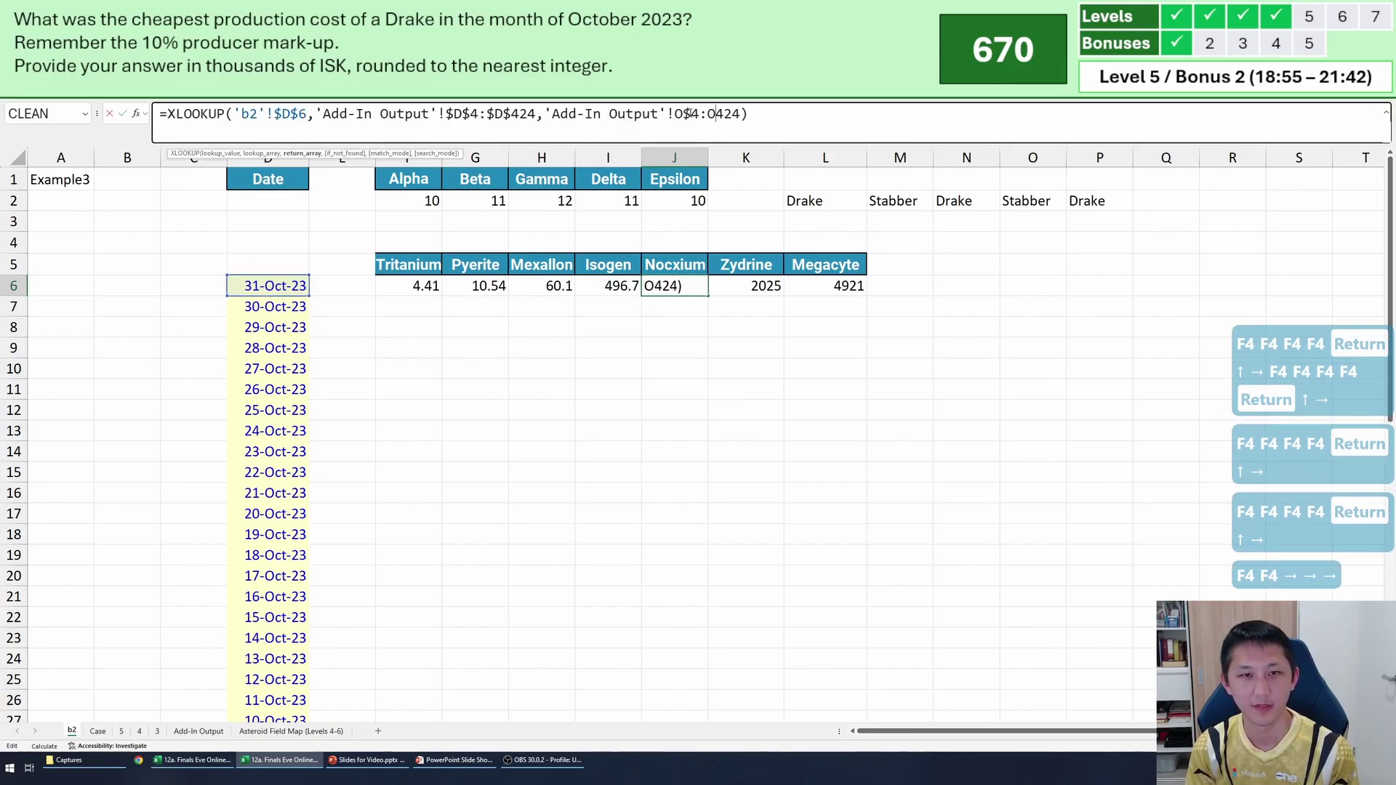
pyautogui.press('F4')
pyautogui.press('F4')
pyautogui.press('Return')
# Change the return range of the Zydrine lookup in K6 to R$4:R$424.
pyautogui.press('Up')
pyautogui.press('Right')
pyautogui.click(687, 114)
pyautogui.press('F4')
pyautogui.press('F4')
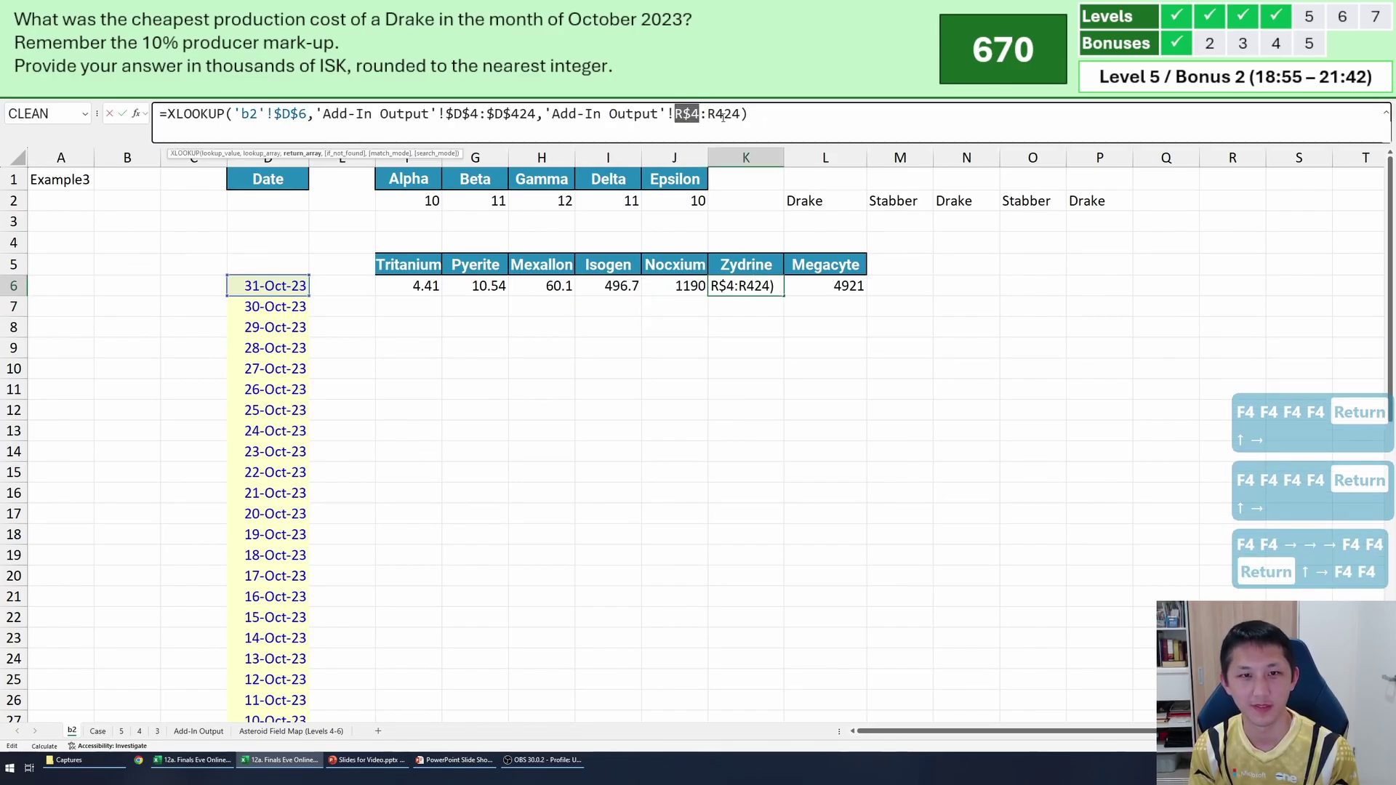
pyautogui.click(722, 114)
pyautogui.press('F4')
pyautogui.press('F4')
pyautogui.press('Return')
# Change the return range of the Megacyte lookup in L6 to U$4:U$424.
pyautogui.press('Up')
pyautogui.press('Right')
pyautogui.click(722, 115)
pyautogui.press('F4')
pyautogui.press('F4')
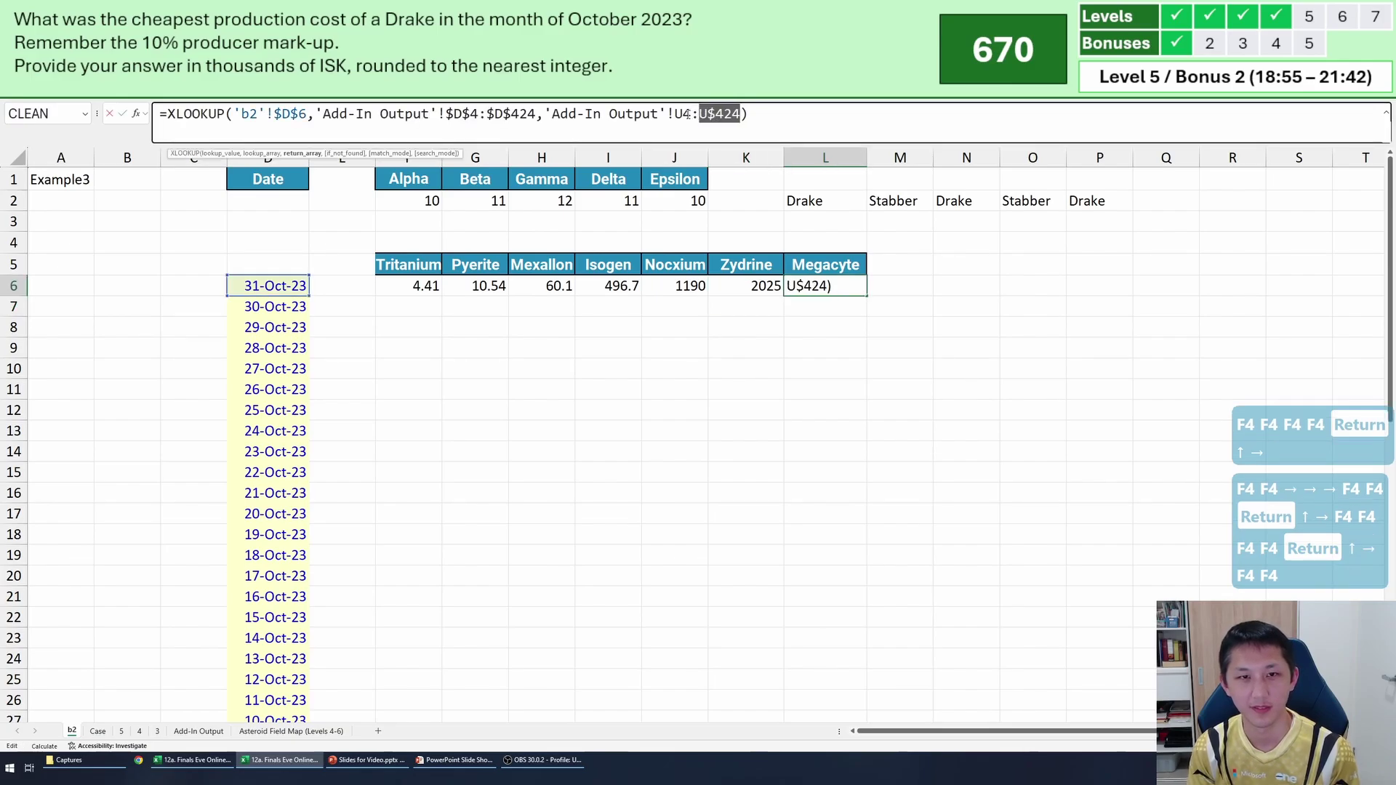
pyautogui.click(687, 115)
pyautogui.press('F4')
pyautogui.press('F4')
pyautogui.press('Return')
# Replace 'b2'!$D$6 with 'b2'!$D6 in all the mineral price lookups in F6:L6.
pyautogui.press('Up')
pyautogui.hotkey('ctrl', 'Left')
pyautogui.hotkey('ctrl', 'shift', 'Right')
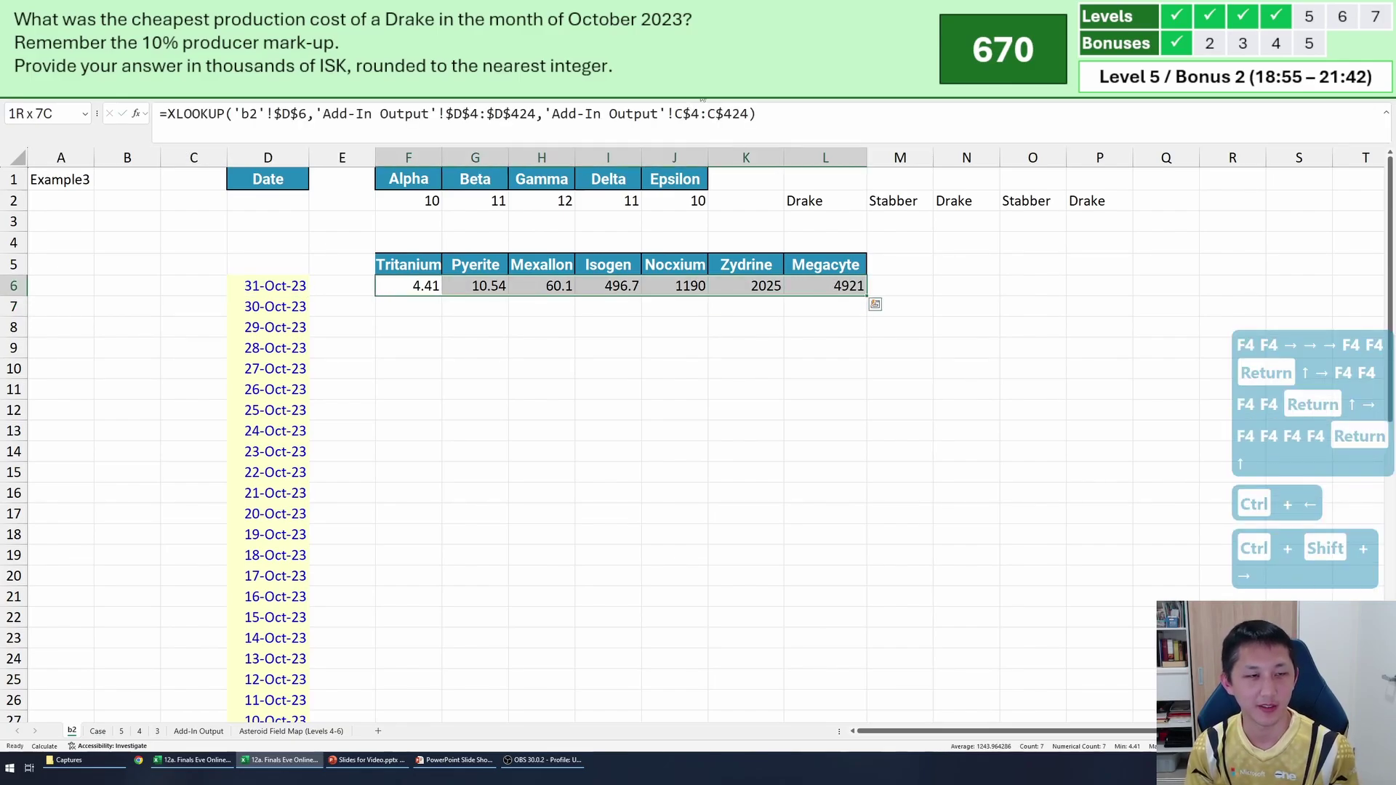
pyautogui.click(292, 109)
pyautogui.doubleClick(291, 113)
pyautogui.hotkey('ctrl', 'c')
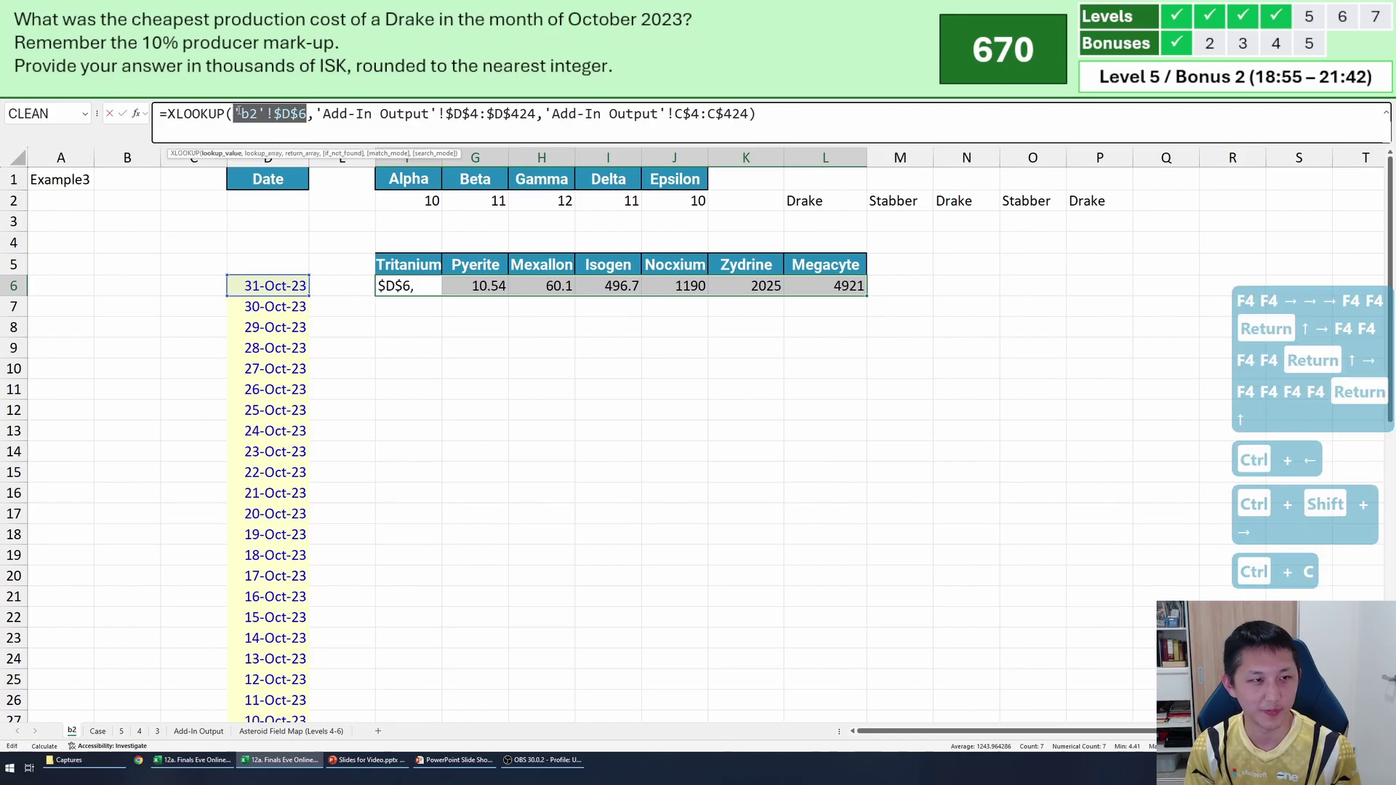
pyautogui.press('Escape')
pyautogui.hotkey('ctrl', 'h')
pyautogui.hotkey('shift', 'Tab')
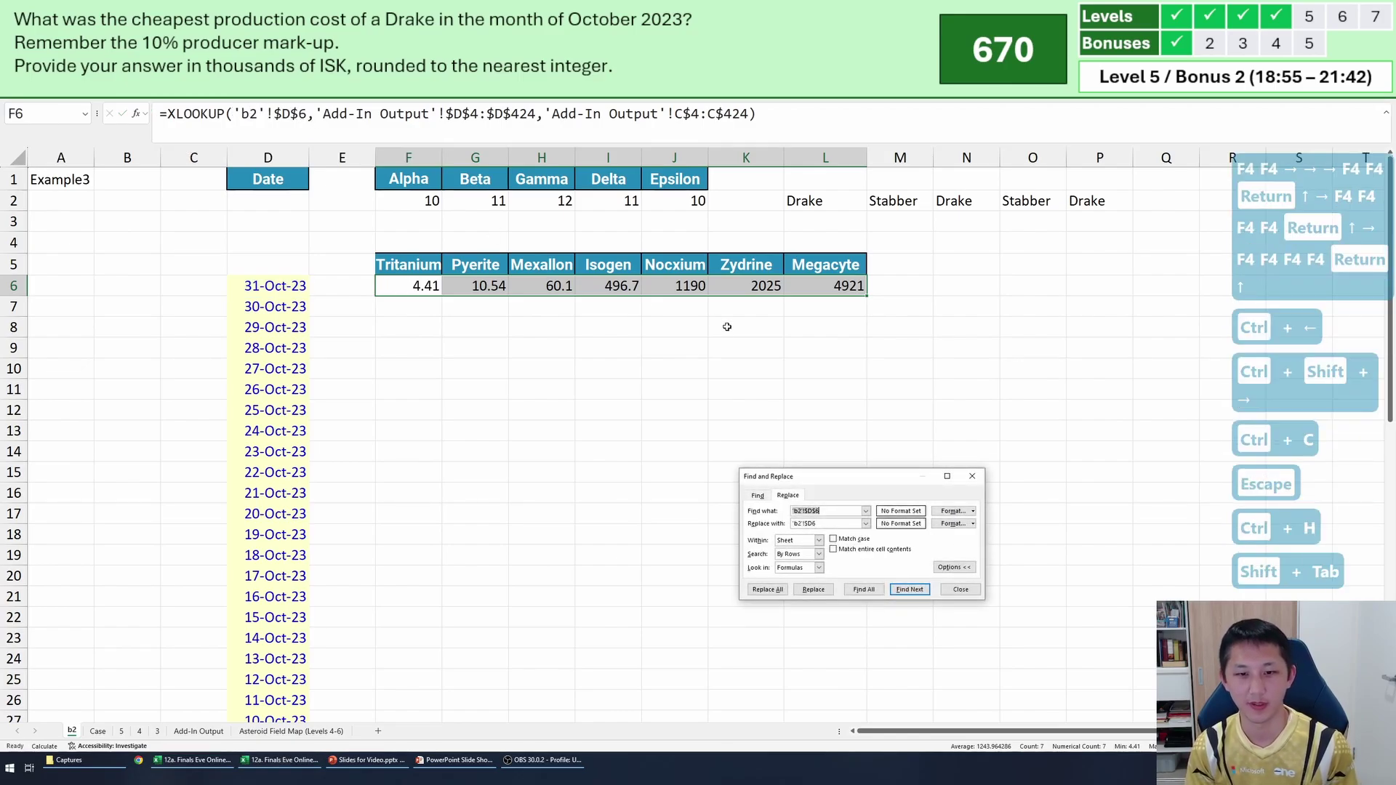
pyautogui.hotkey('shift', 'Tab')
pyautogui.hotkey('shift', 'Tab')
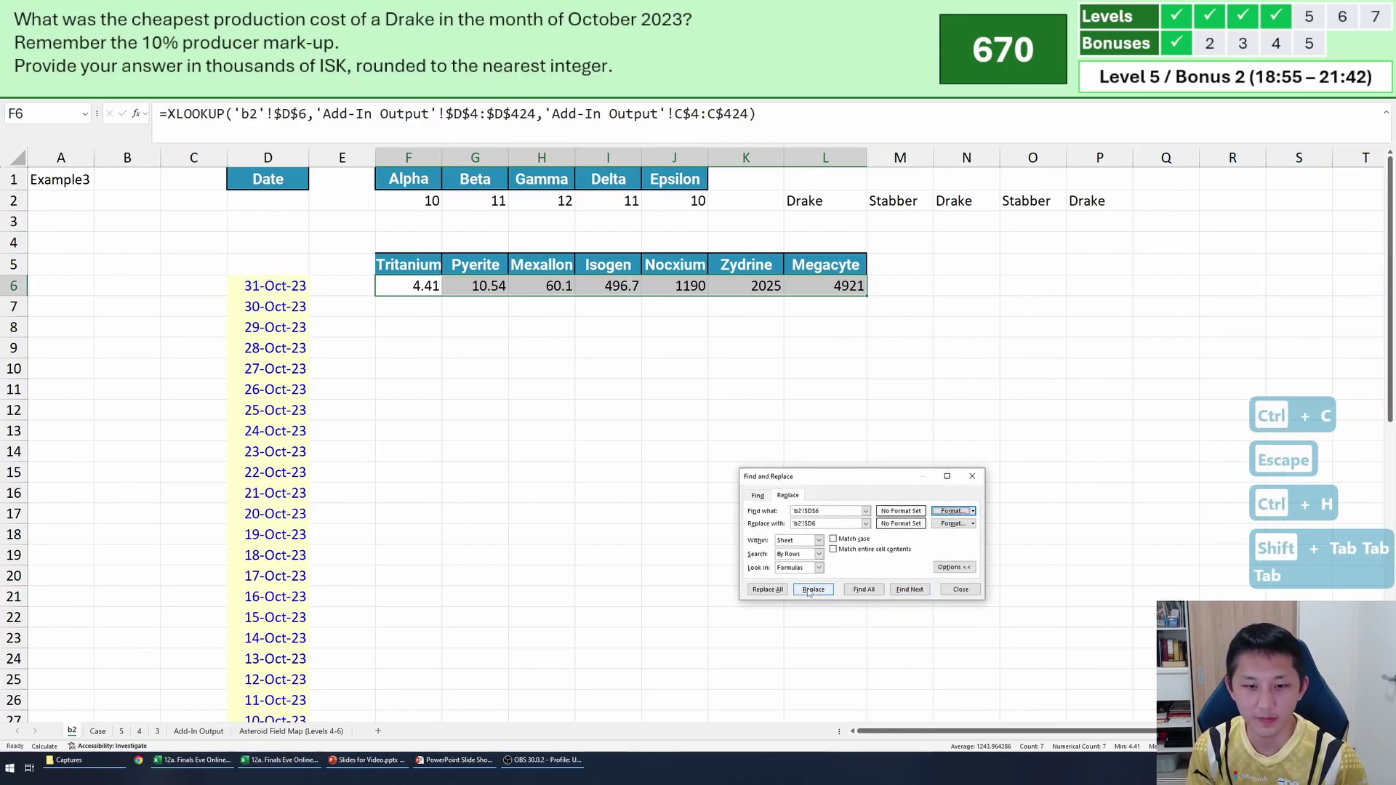
pyautogui.click(767, 590)
pyautogui.press('Escape')
pyautogui.press('Escape')
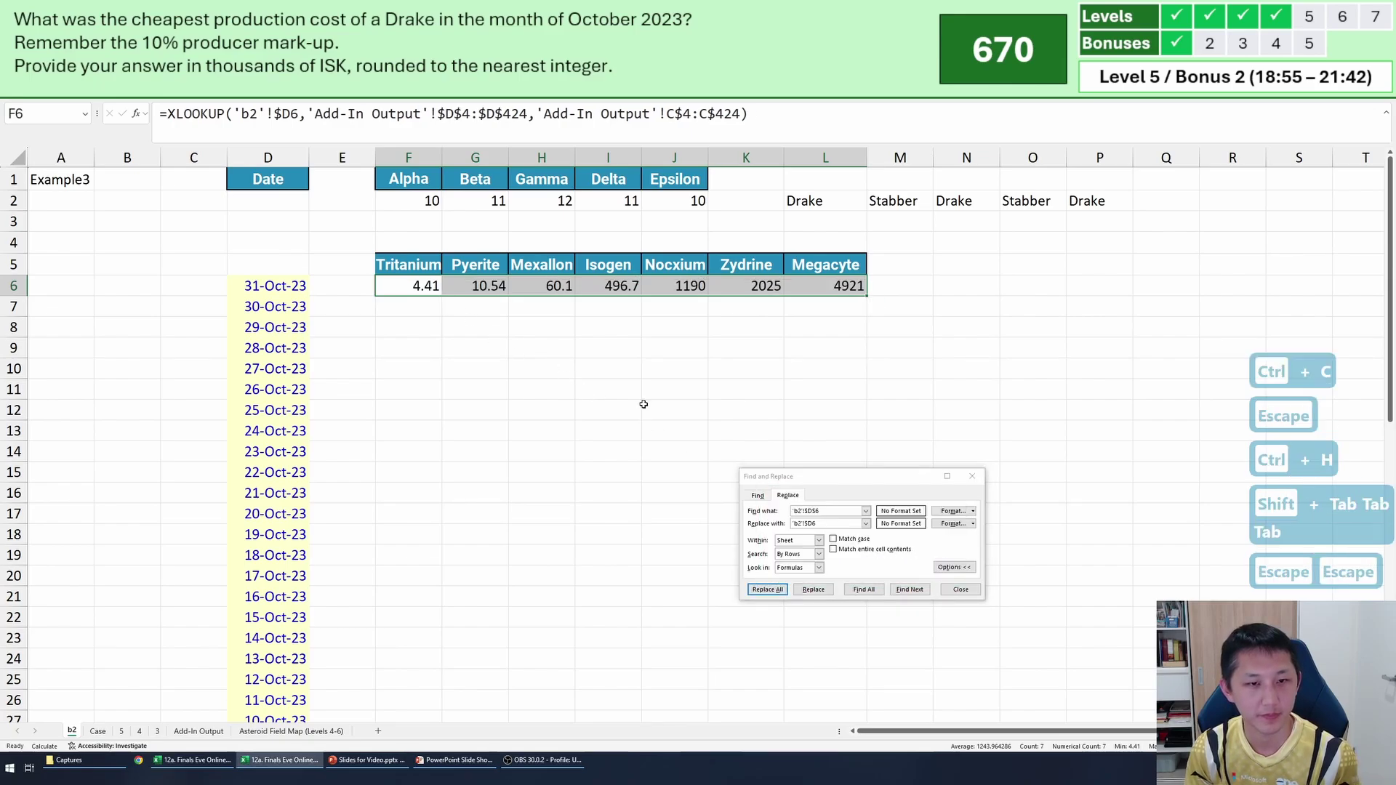
pyautogui.click(961, 590)
# Fill the seven mineral price lookups from row 6 down to the 1-Oct-23 row, covering F6:L36.
pyautogui.click(437, 294)
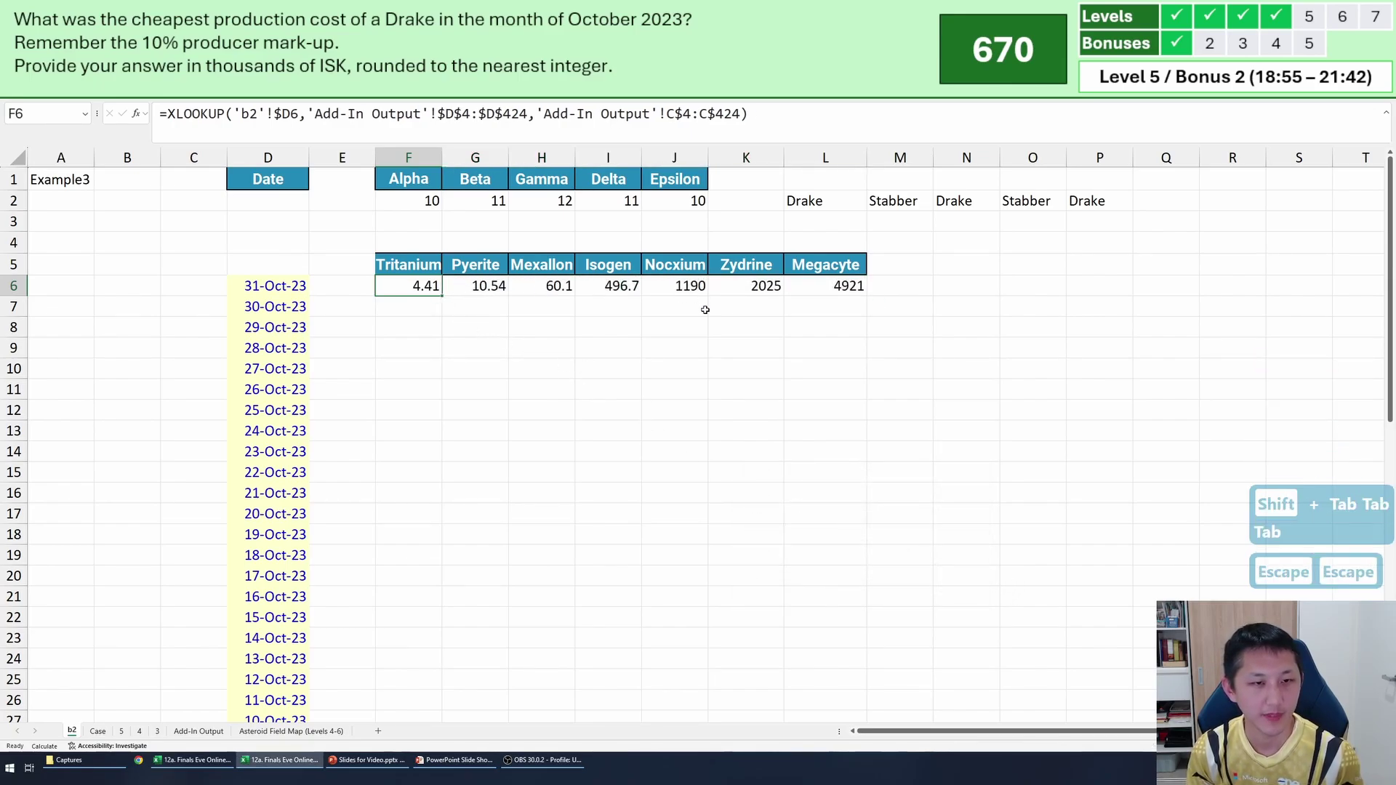
pyautogui.scroll(-9, 595, 368)
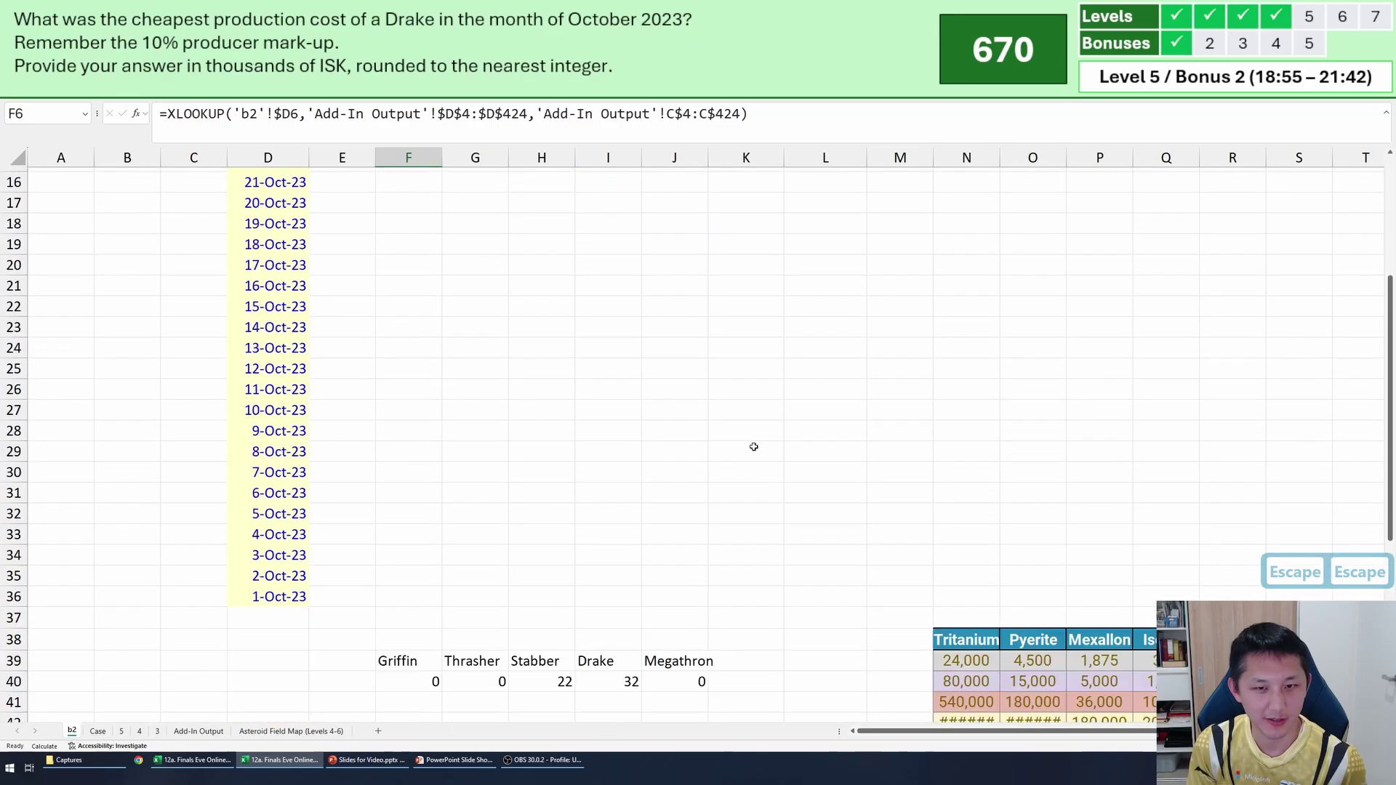
pyautogui.keyDown('shift'); pyautogui.click(831, 346); pyautogui.keyUp('shift')
pyautogui.hotkey('ctrl', 'd')
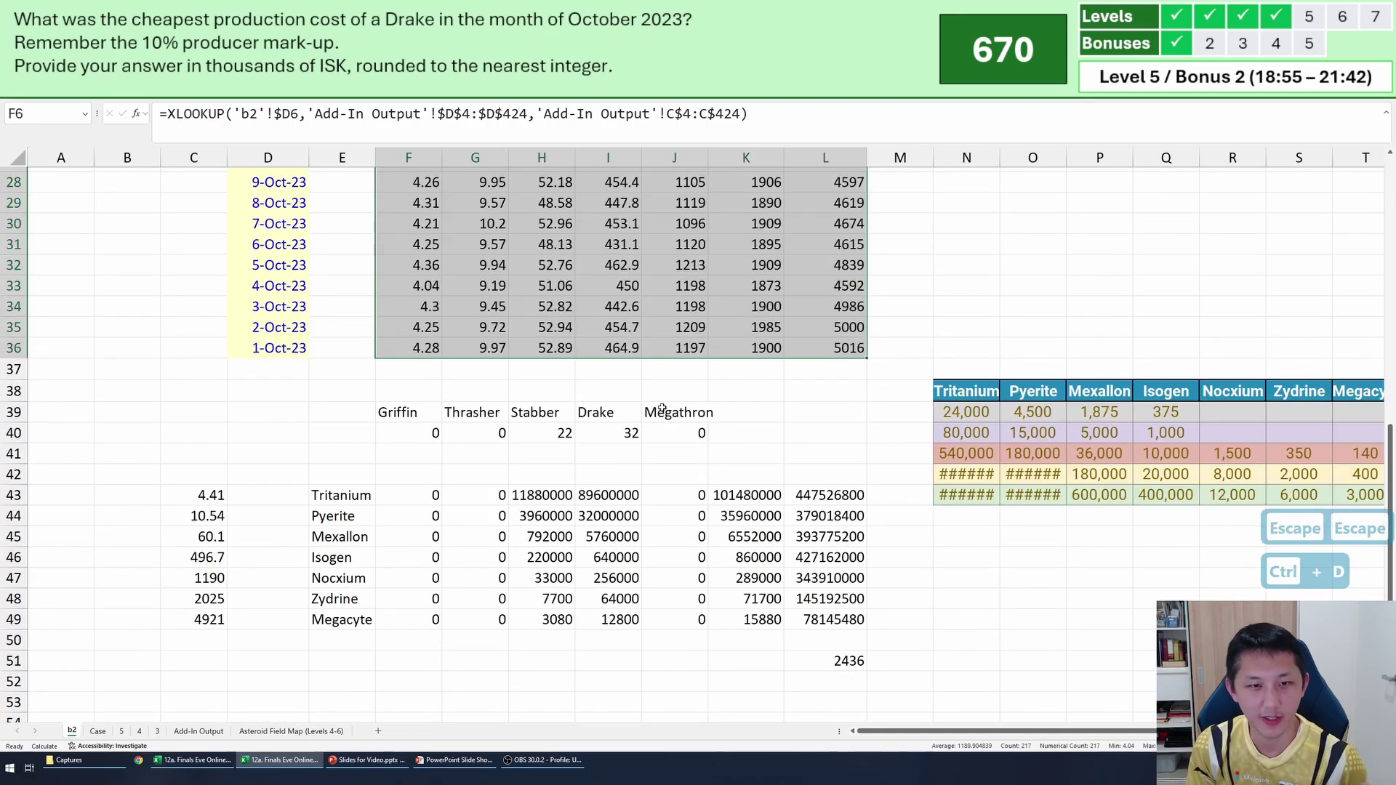
pyautogui.scroll(9, 582, 363)
pyautogui.moveTo(409, 286); pyautogui.dragTo(876, 698)
pyautogui.click(746, 514)
pyautogui.moveTo(407, 265); pyautogui.dragTo(836, 266)
pyautogui.moveTo(264, 290); pyautogui.dragTo(291, 578)
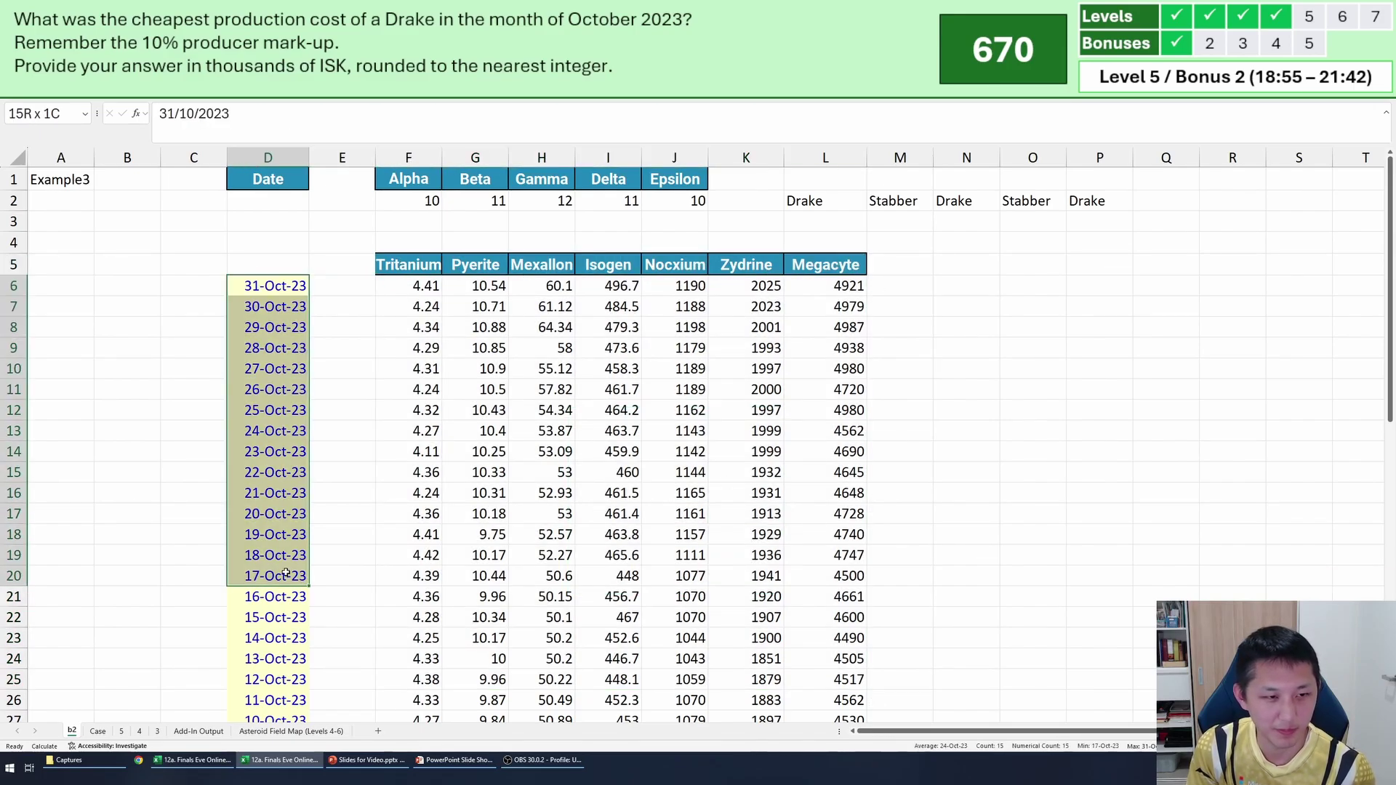
# Compute the Drake's mineral cost for 31-Oct-23 in N6 with =SUMPRODUCT(F6:L6,$N$42:$T$42).
pyautogui.click(943, 288)
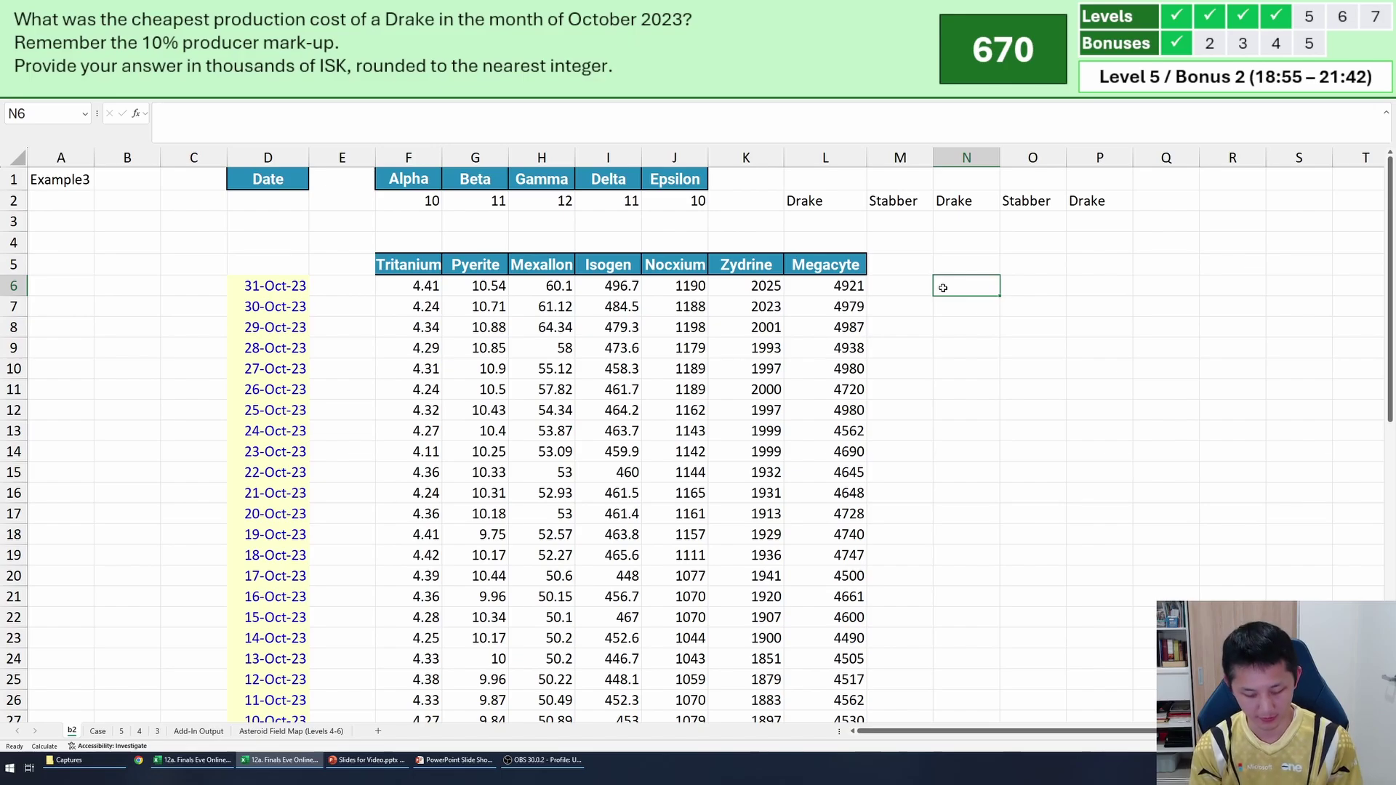
pyautogui.write('=su')
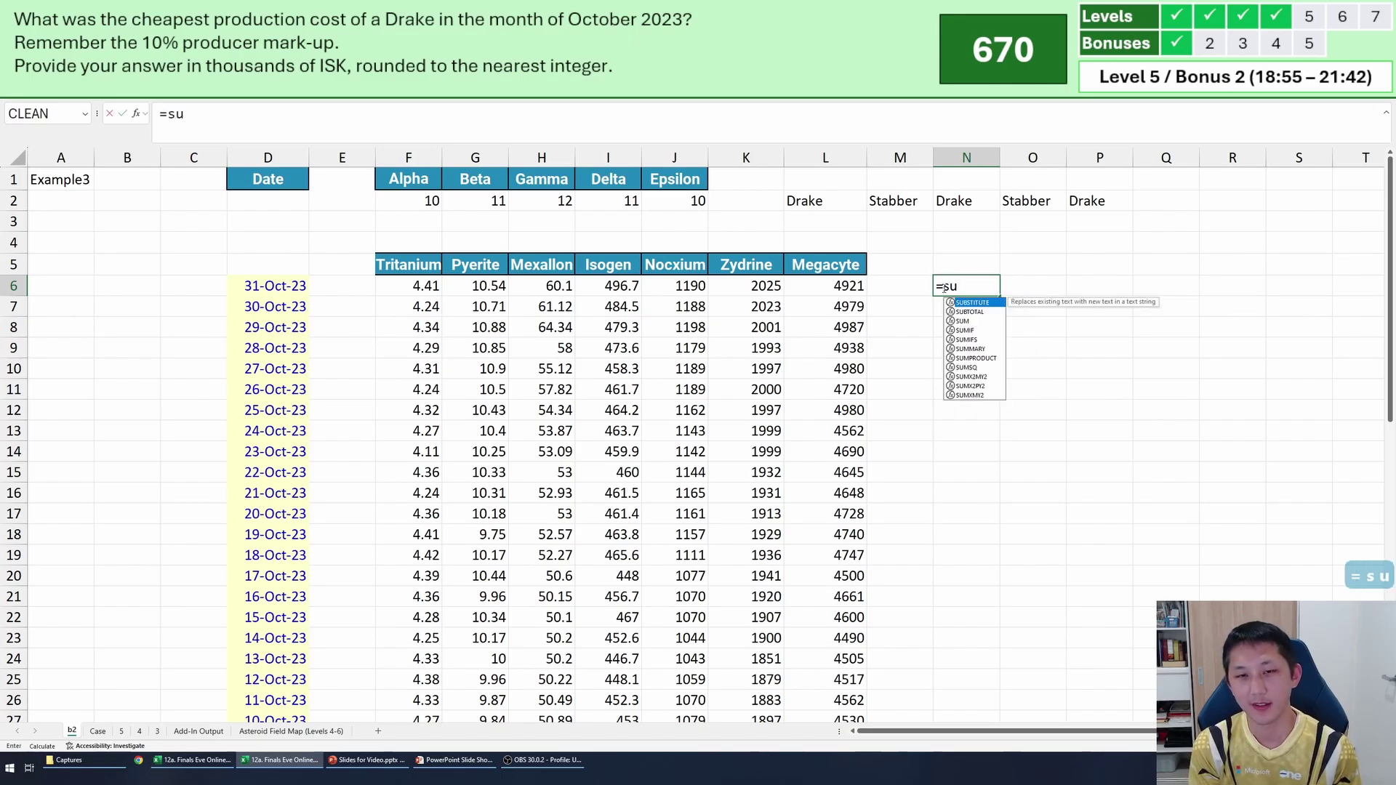
pyautogui.write('mpro')
pyautogui.press('Tab')
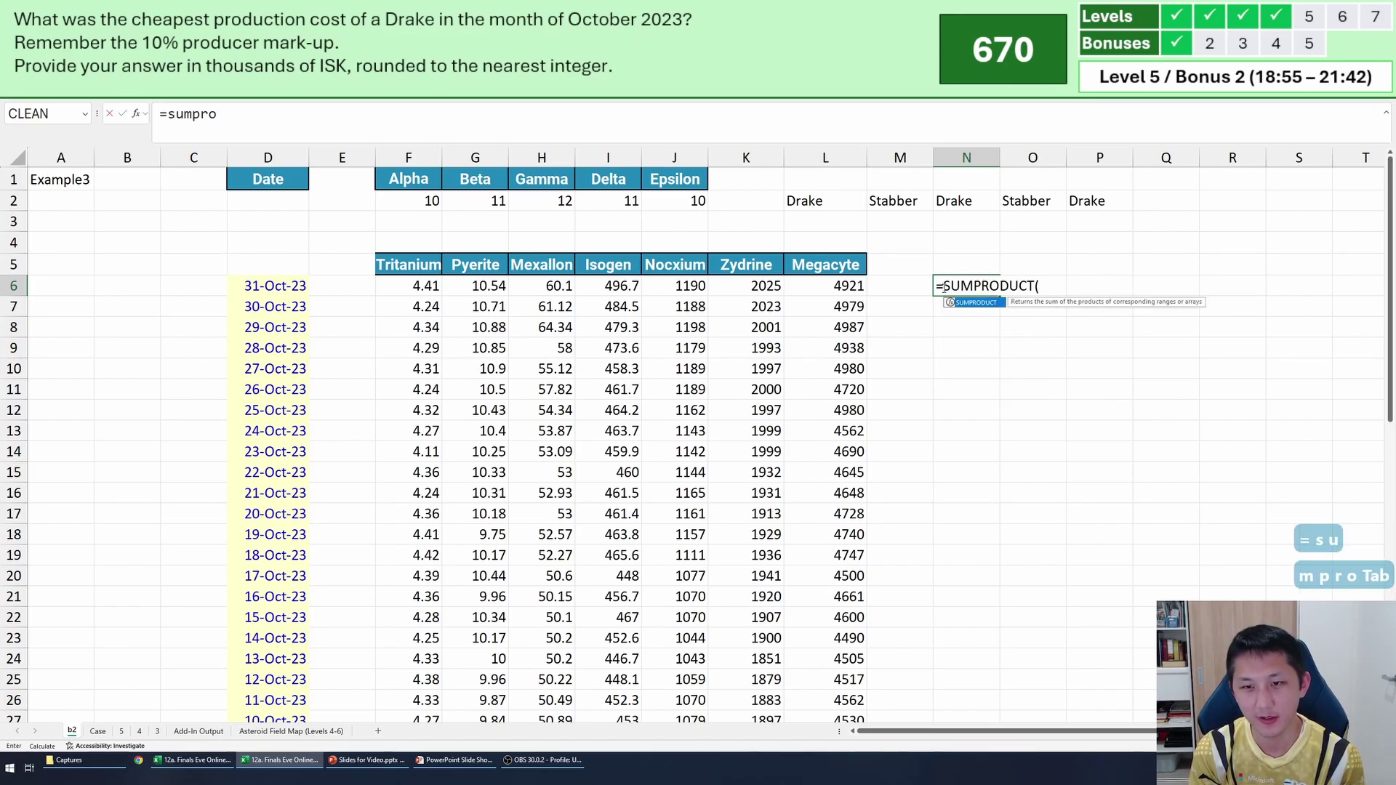
pyautogui.hotkey('ctrl', 'Left')
pyautogui.hotkey('ctrl', 'Left')
pyautogui.hotkey('ctrl', 'shift', 'Right')
pyautogui.write(',')
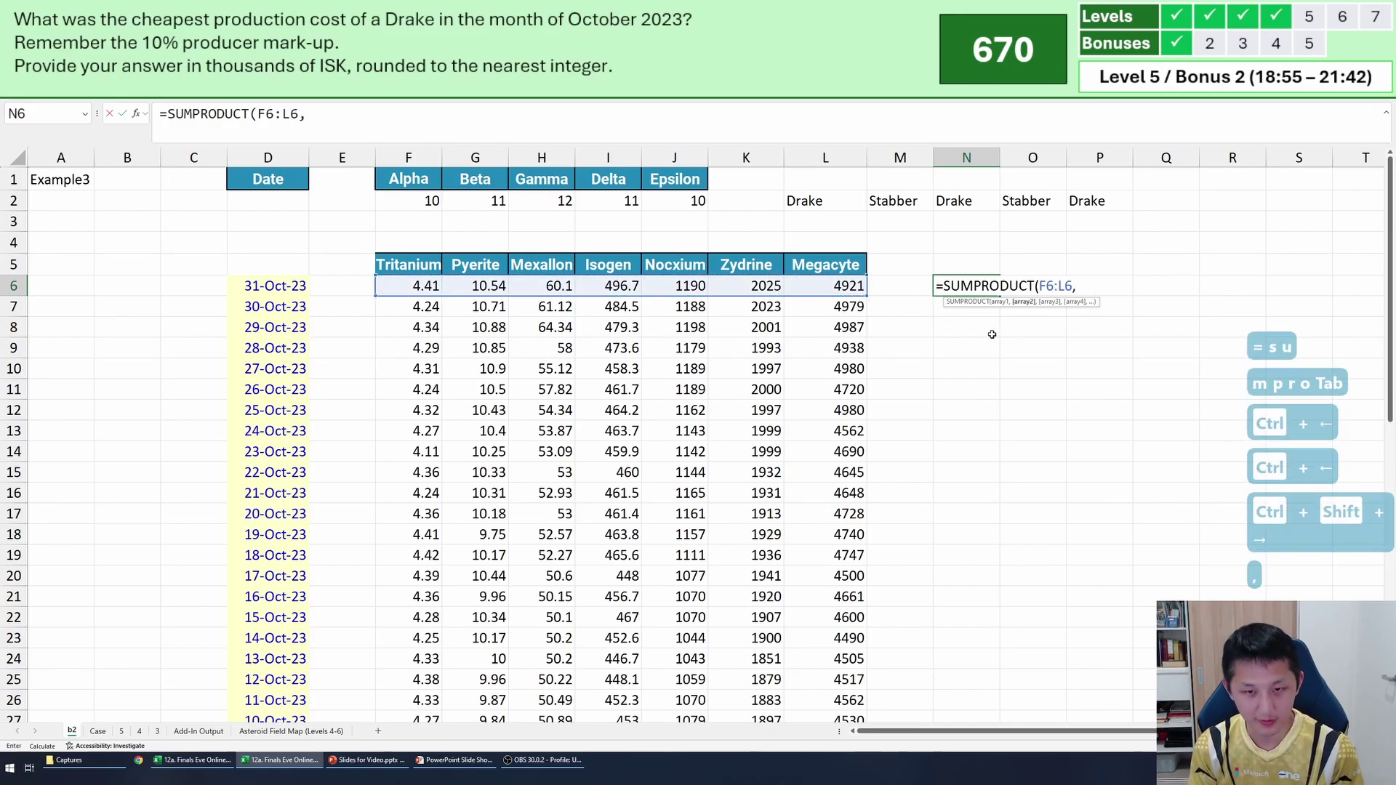
pyautogui.scroll(-9, 971, 357)
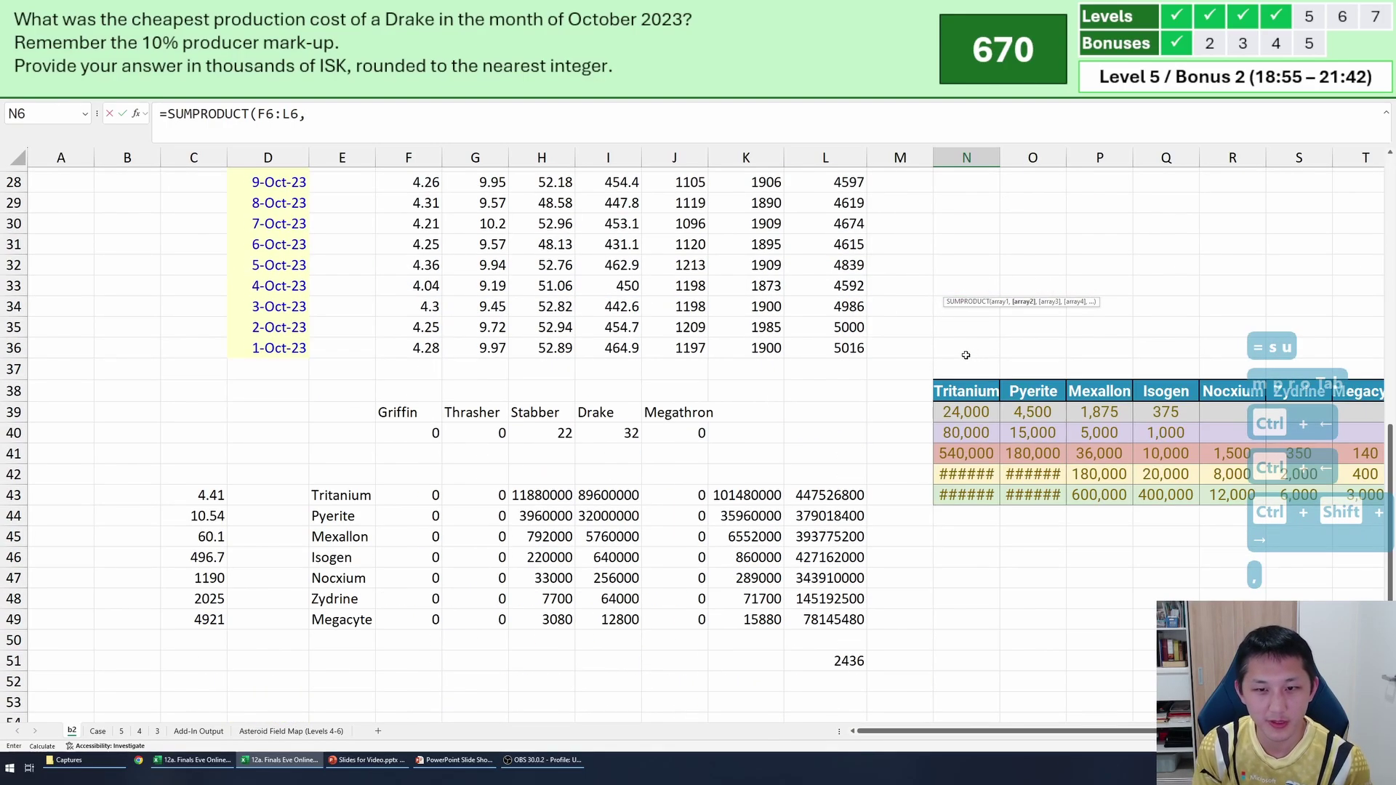
pyautogui.click(966, 473)
pyautogui.click(542, 412)
pyautogui.click(608, 411)
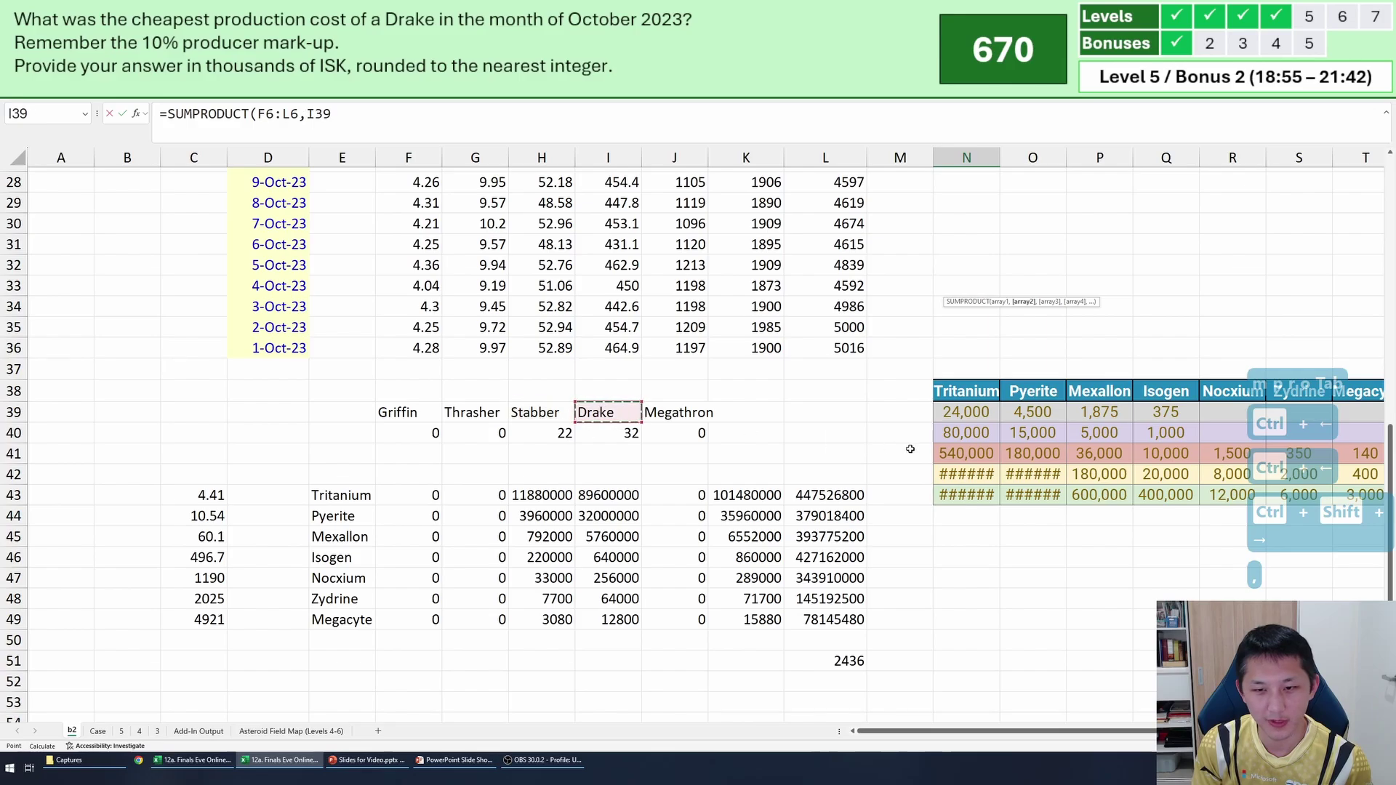
pyautogui.click(953, 471)
pyautogui.hotkey('ctrl', 'shift', 'Right')
pyautogui.press('F4')
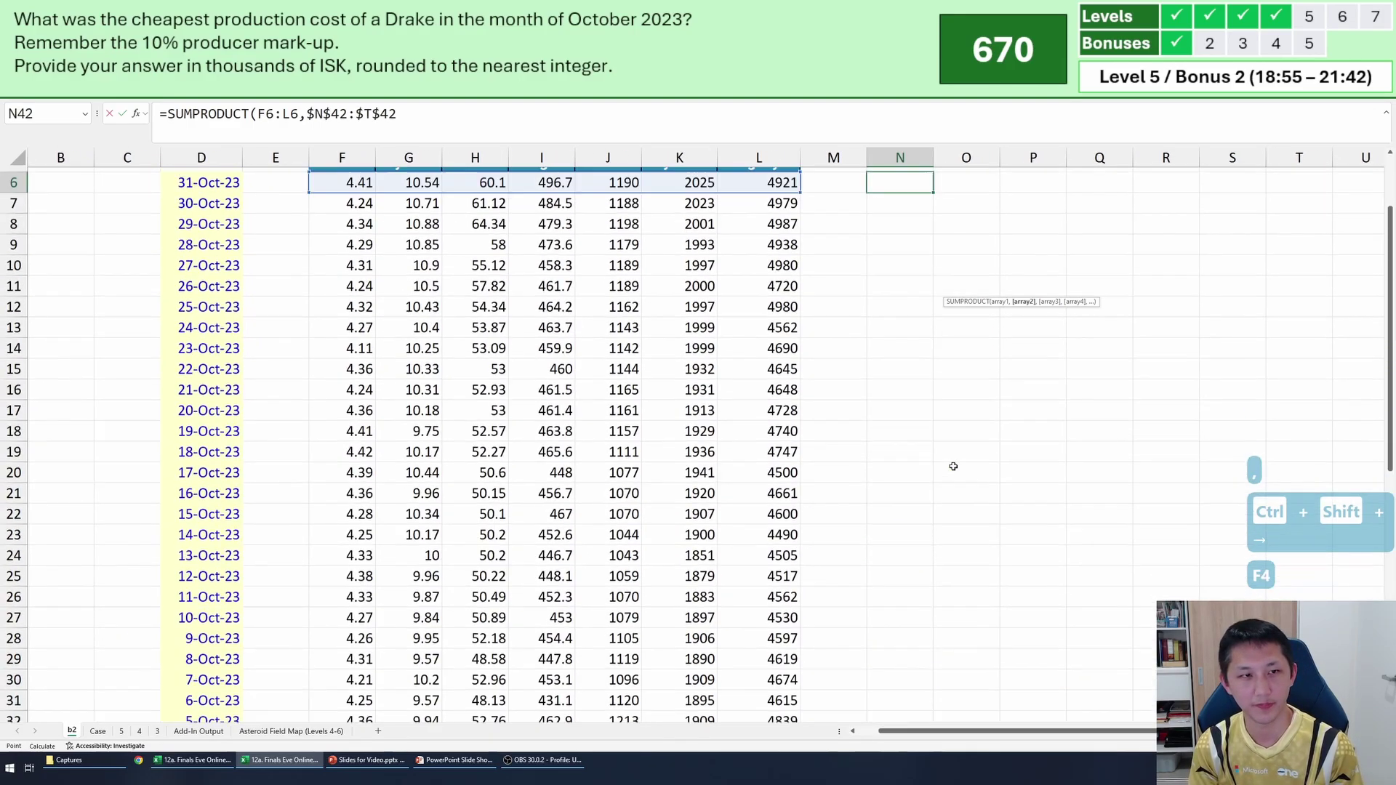
pyautogui.write(')')
pyautogui.press('Return')
# Fill the Drake cost formula from N6 down to the 1-Oct-23 row at N36.
pyautogui.press('Up')
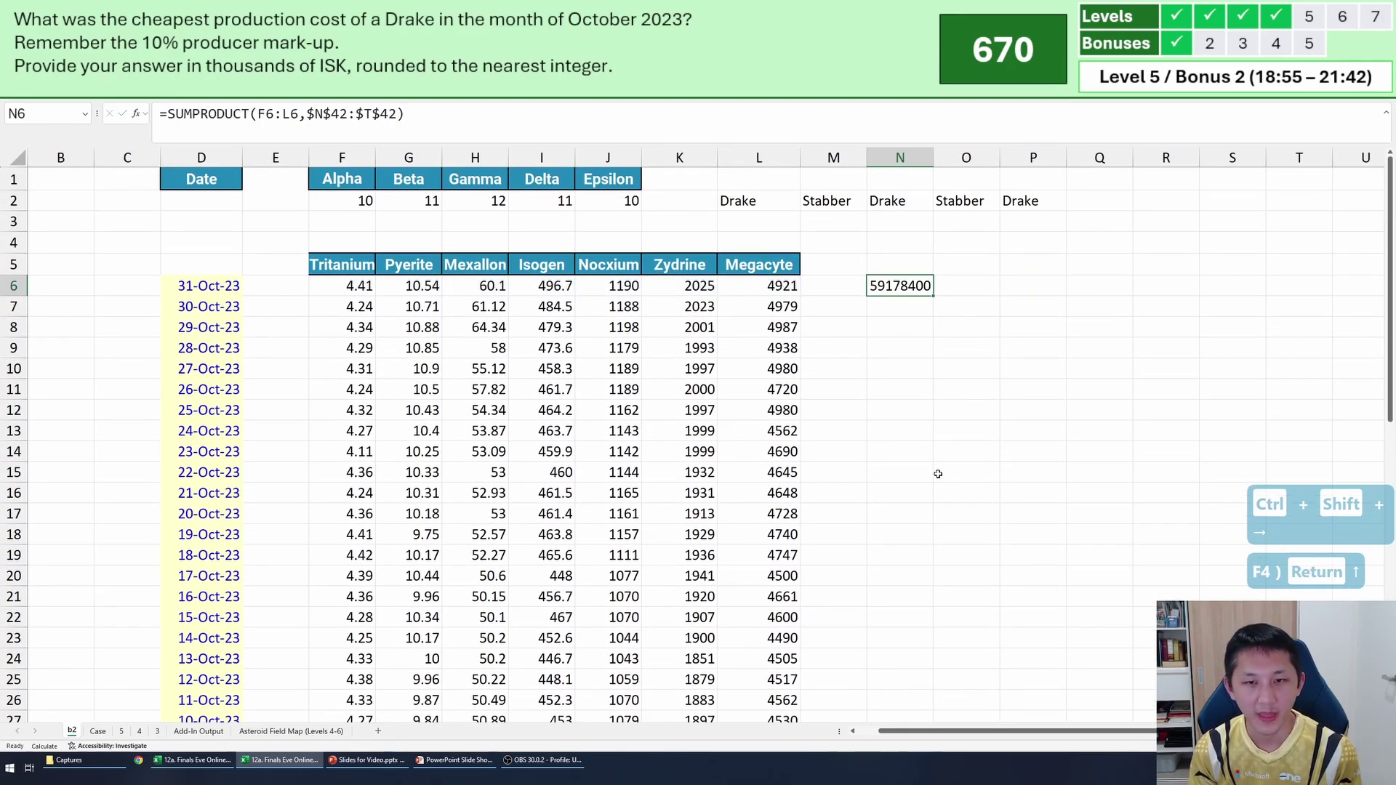
pyautogui.scroll(-7, 938, 474)
pyautogui.keyDown('shift'); pyautogui.click(920, 470); pyautogui.keyUp('shift')
pyautogui.hotkey('ctrl', 'd')
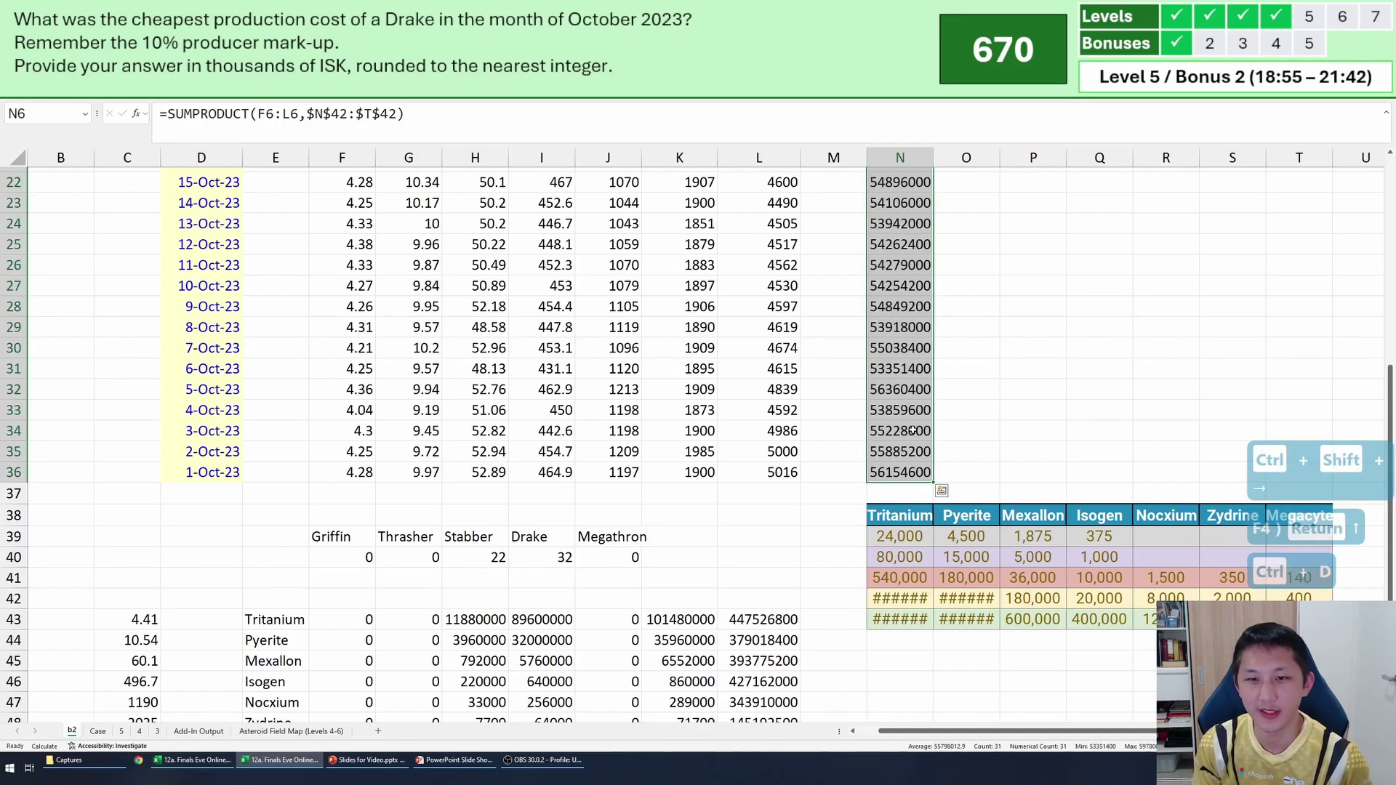
# Insert three blank rows at row 37, between the daily costs and the mineral requirements table.
pyautogui.click(899, 486)
pyautogui.hotkey('shift', 'space')
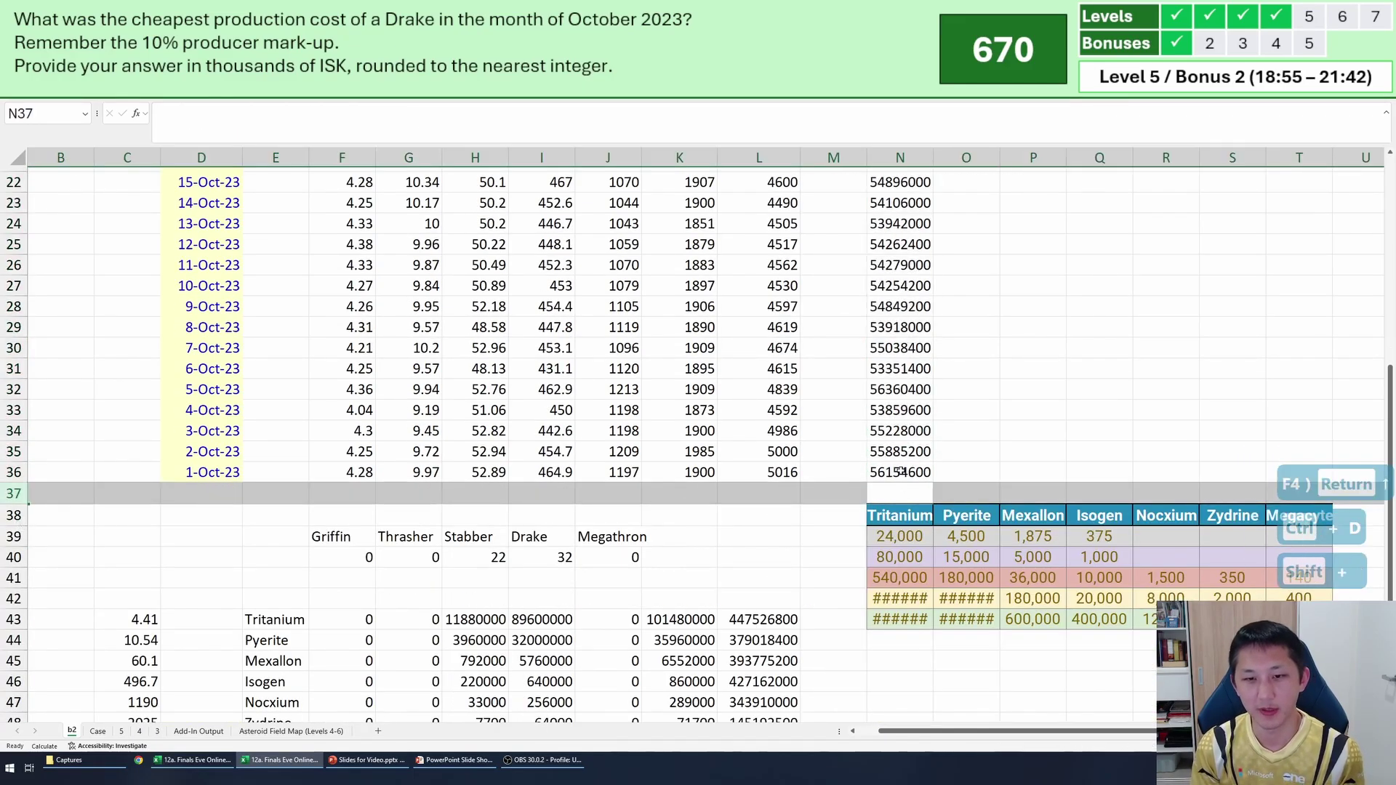
pyautogui.hotkey('ctrl', '+')
pyautogui.hotkey('ctrl', '+')
pyautogui.hotkey('ctrl', '+')
pyautogui.write('=')
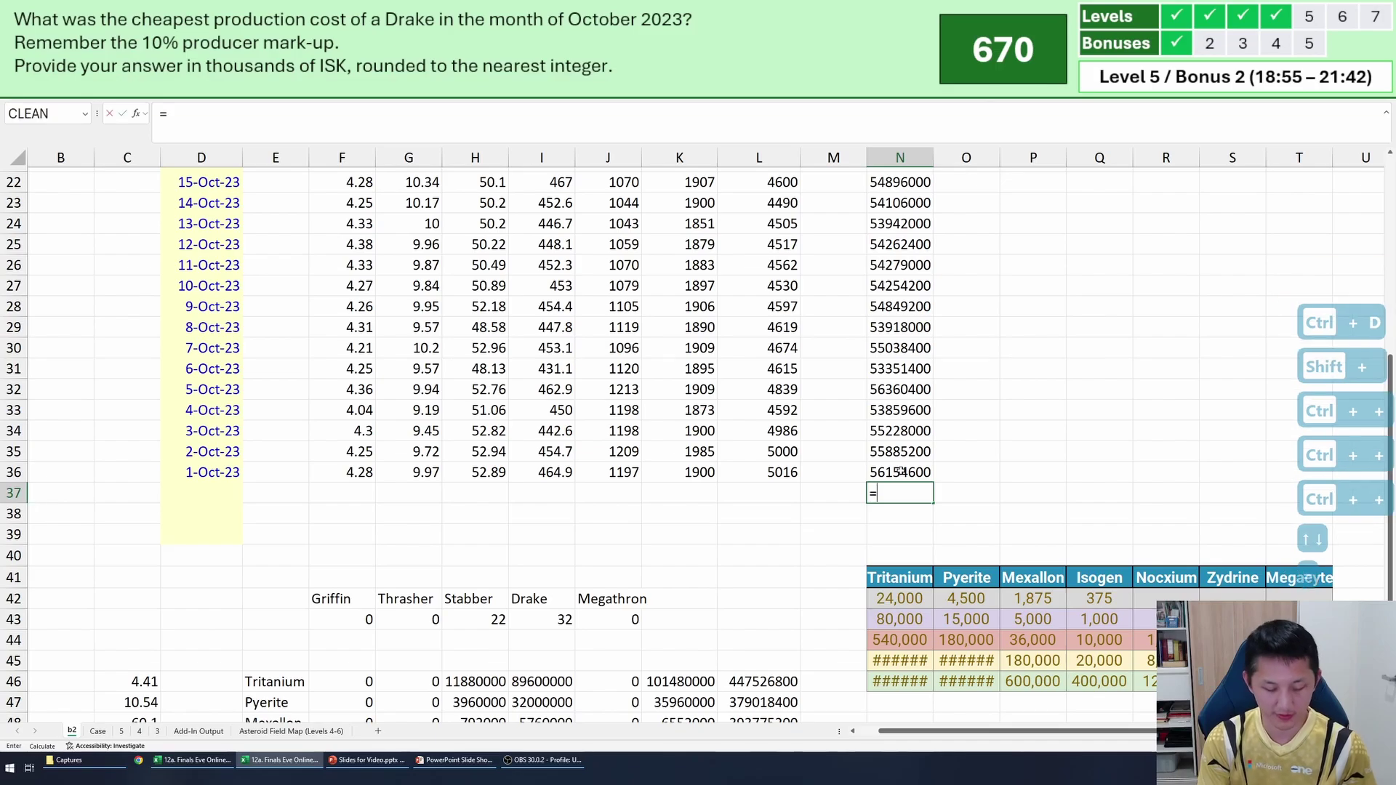
pyautogui.write('sum')
pyautogui.press('Escape')
pyautogui.press('Escape')
# Find the lowest daily Drake cost in N37 with =MIN(N6:N36).
pyautogui.write('=min')
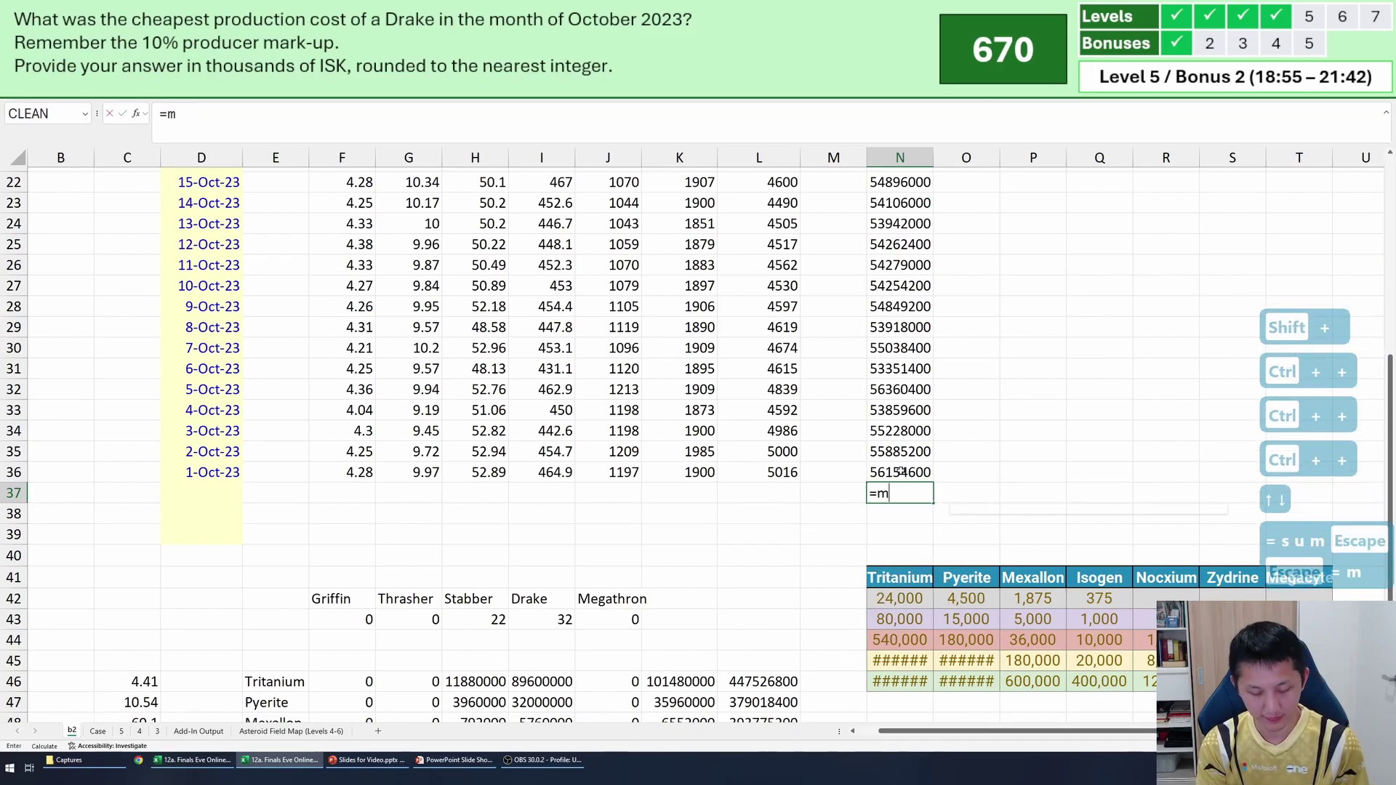
pyautogui.press('Tab')
pyautogui.press('Up')
pyautogui.hotkey('ctrl', 'shift', 'Up')
pyautogui.press('Return')
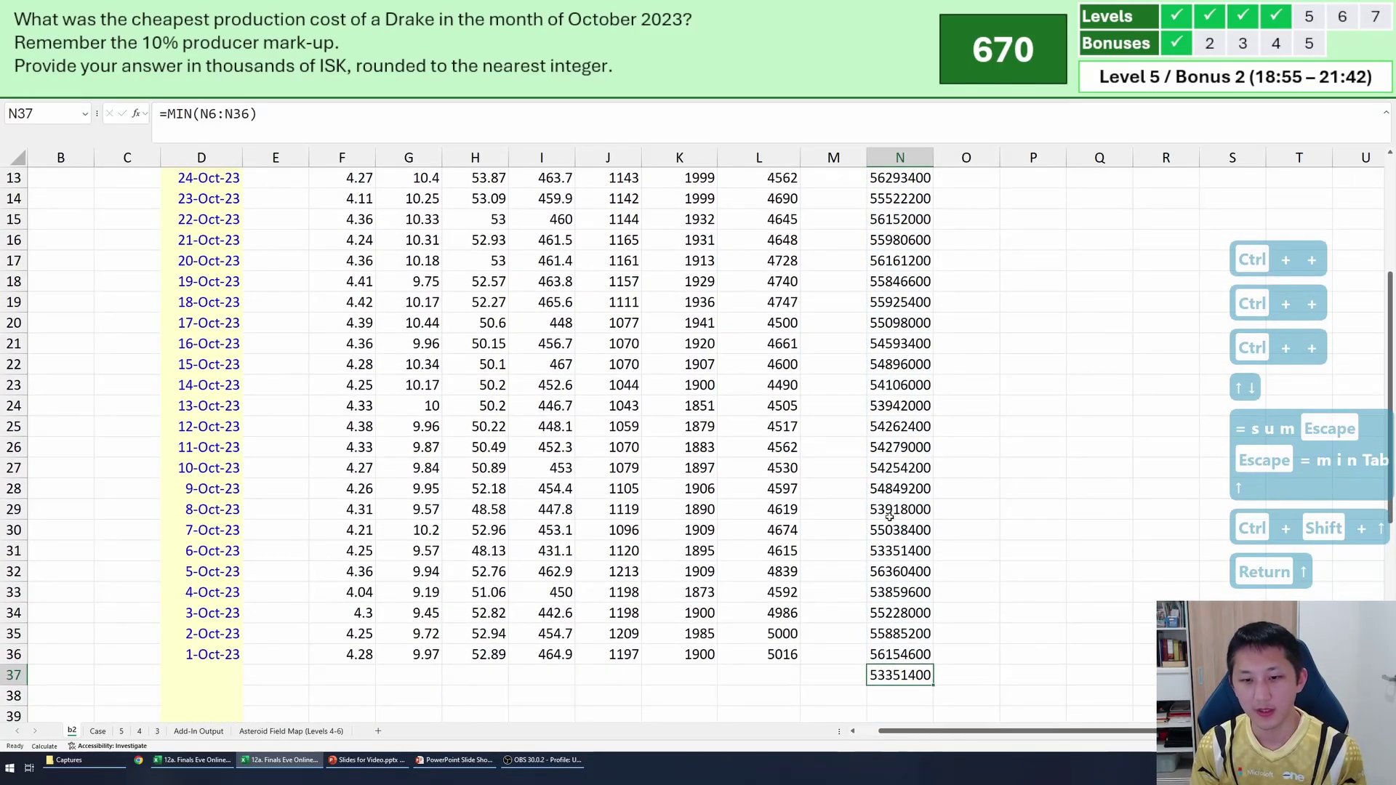
# Multiply the minimum cost in N37 by 1.1 to include the 10% producer mark-up.
pyautogui.scroll(-3, 872, 477)
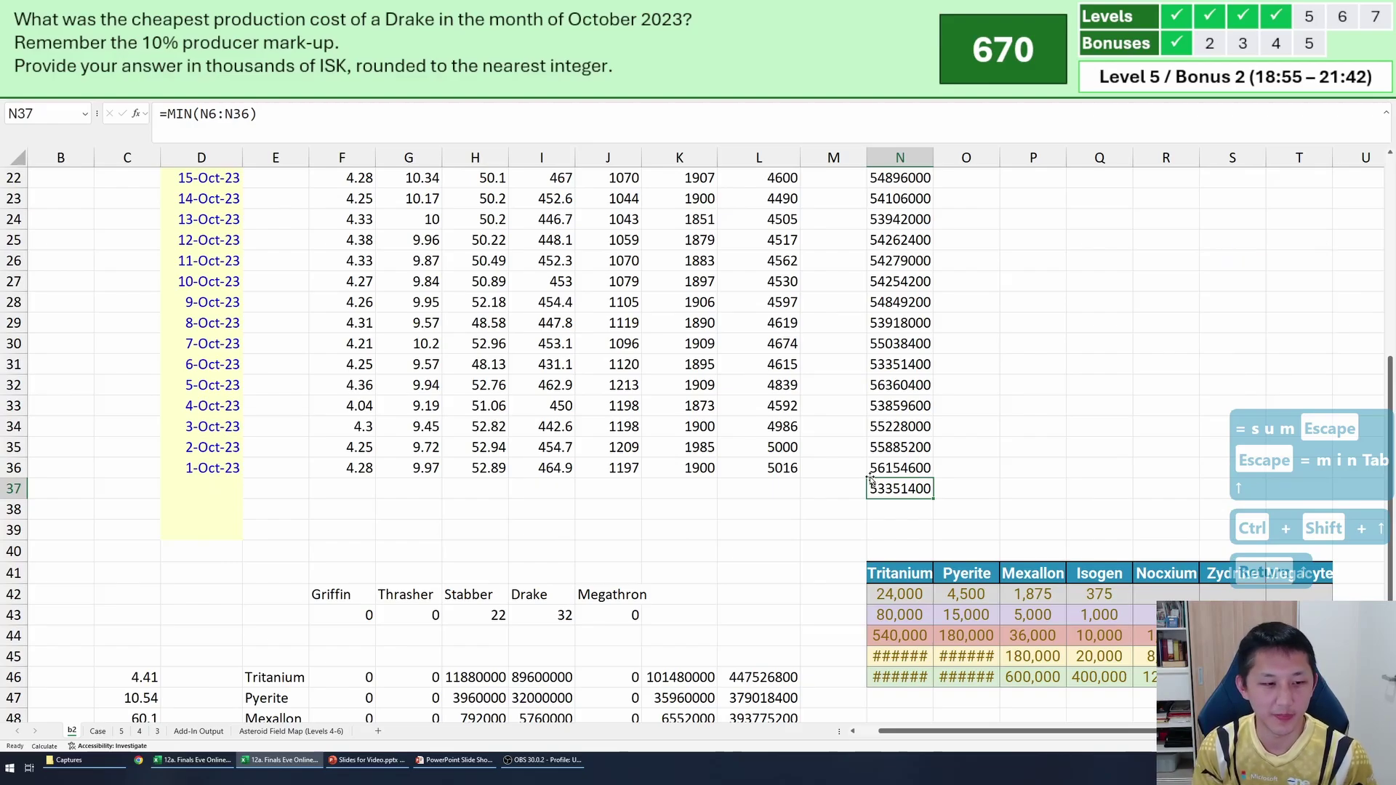
pyautogui.press('F2')
pyautogui.write('*')
pyautogui.press('Return')
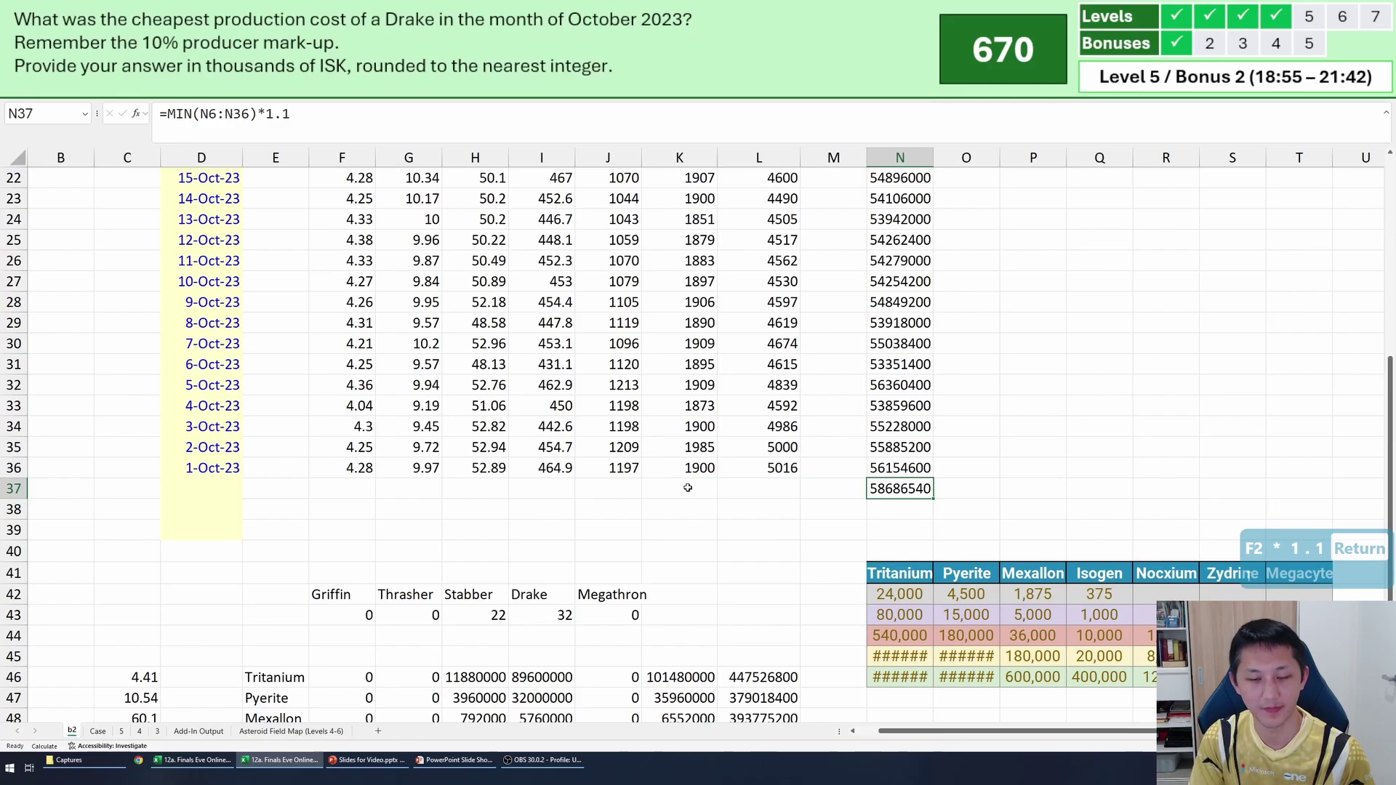
# Convert the marked-up cost in N37 to whole thousands of ISK with =ROUND(MIN(N6:N36)*1.1/1000,0).
pyautogui.press('F2')
pyautogui.hotkey('ctrl', 'Home')
pyautogui.write('round(')
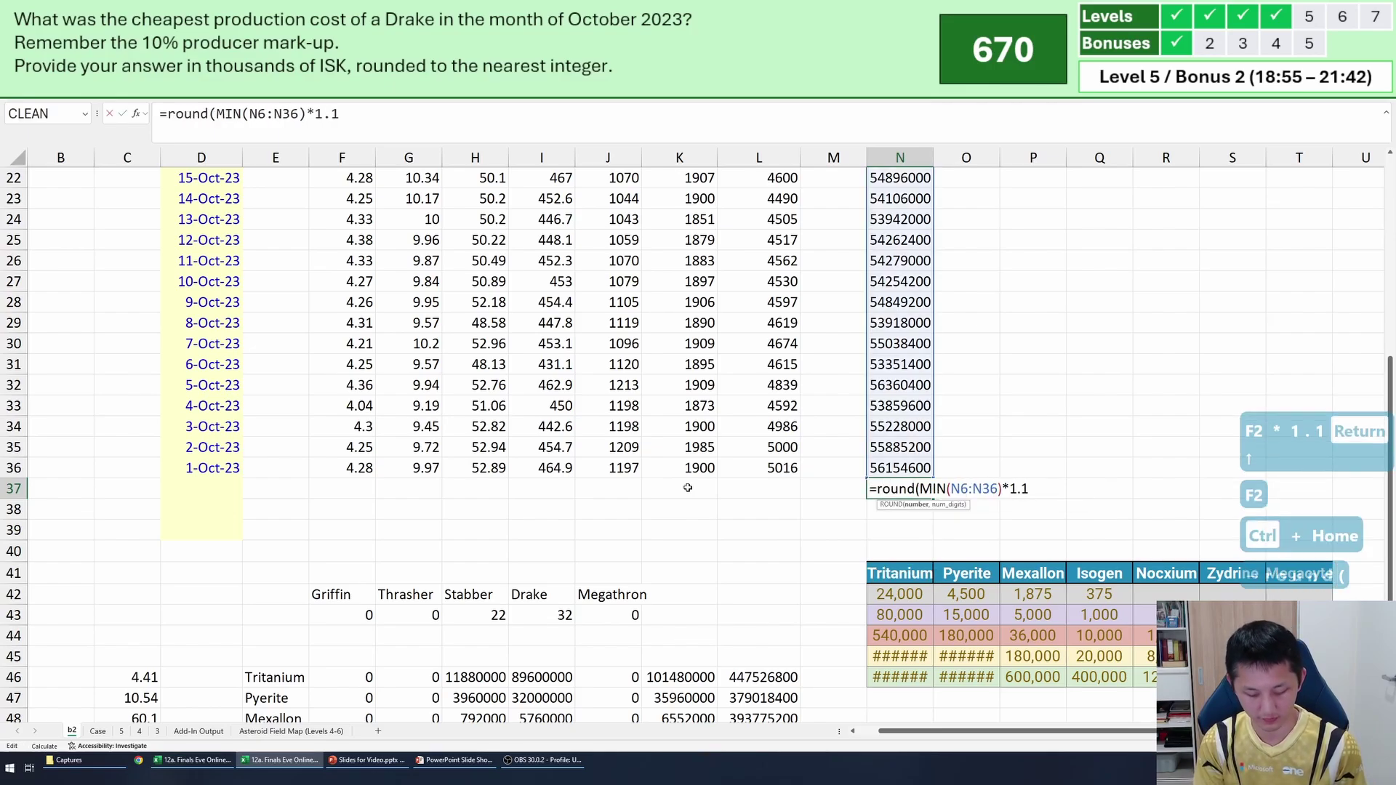
pyautogui.hotkey('ctrl', 'End')
pyautogui.write('/1000)')
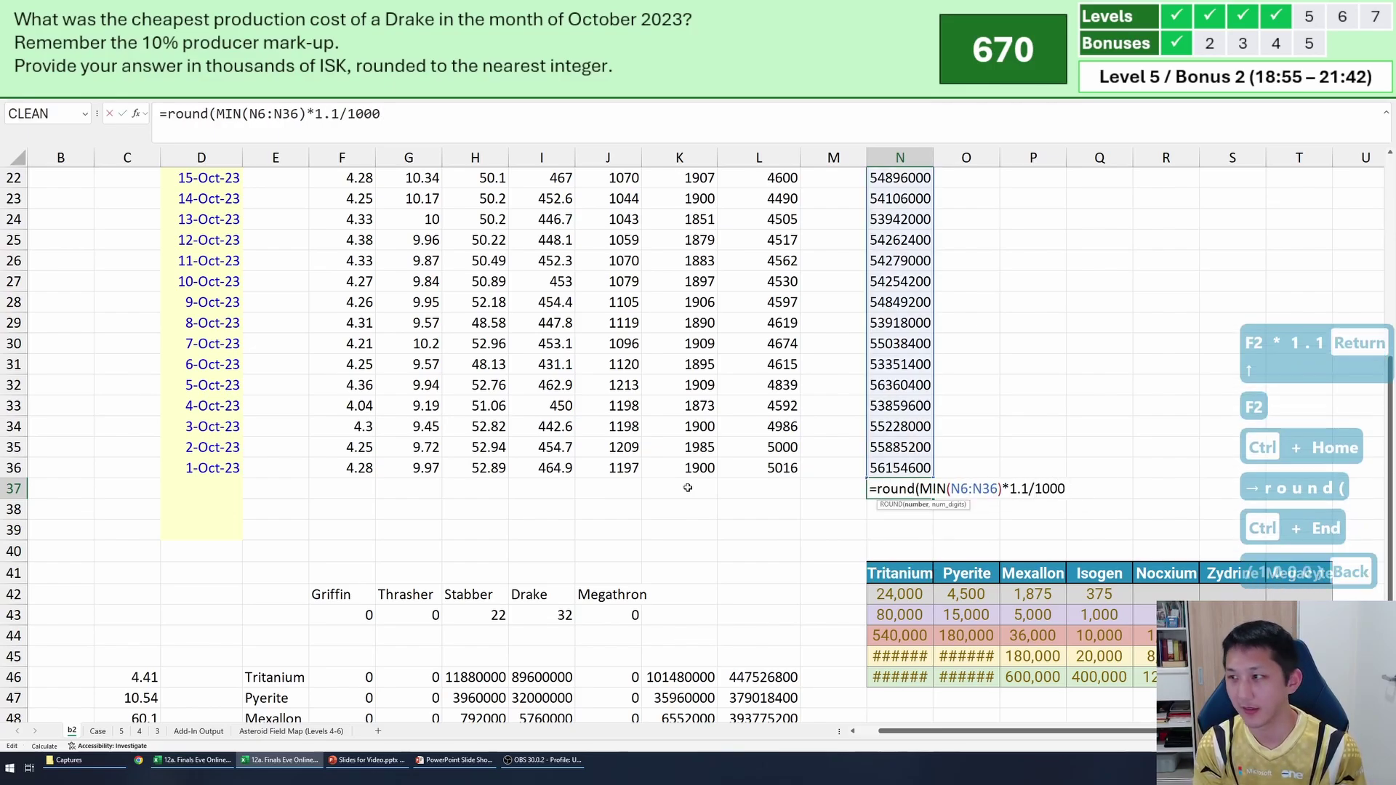
pyautogui.press('BackSpace')
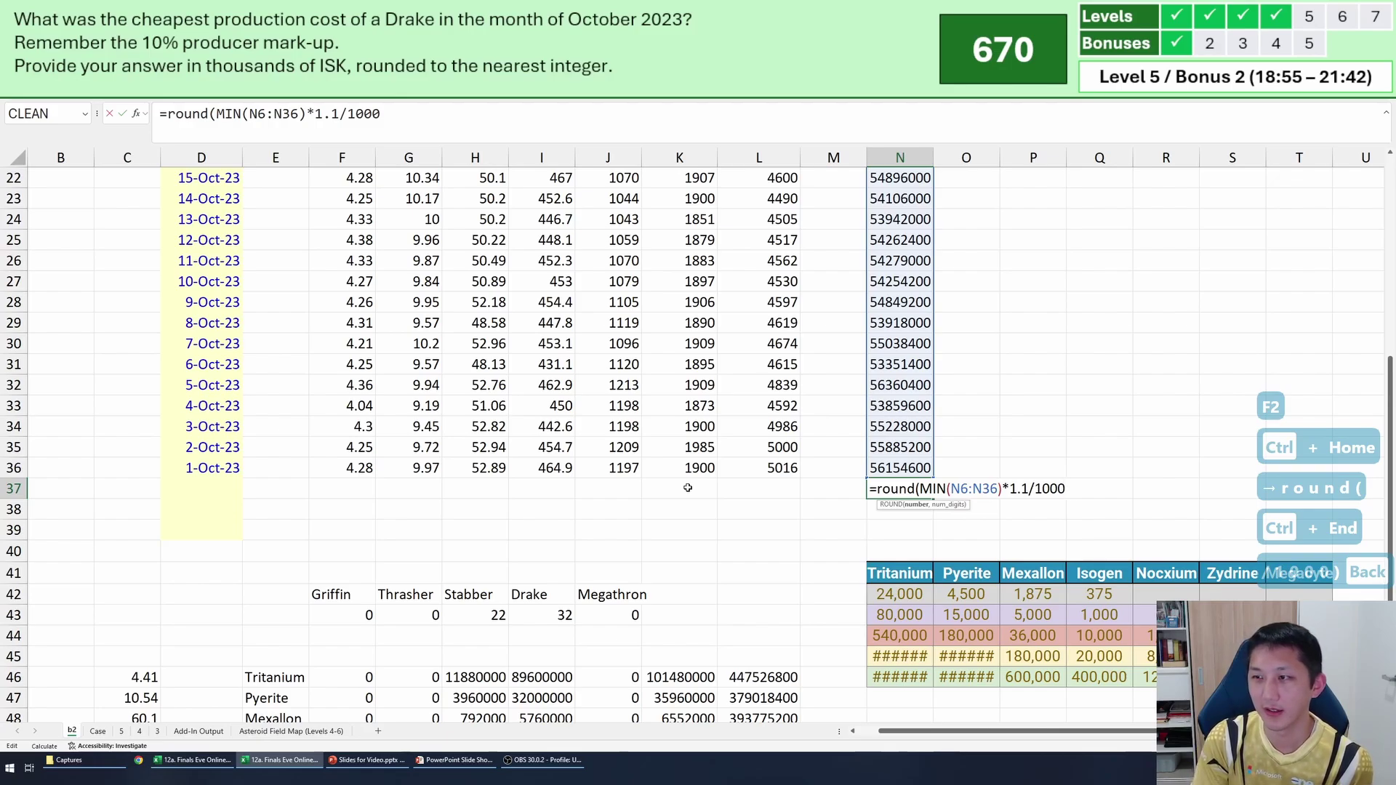
pyautogui.write(',0)')
pyautogui.press('Return')
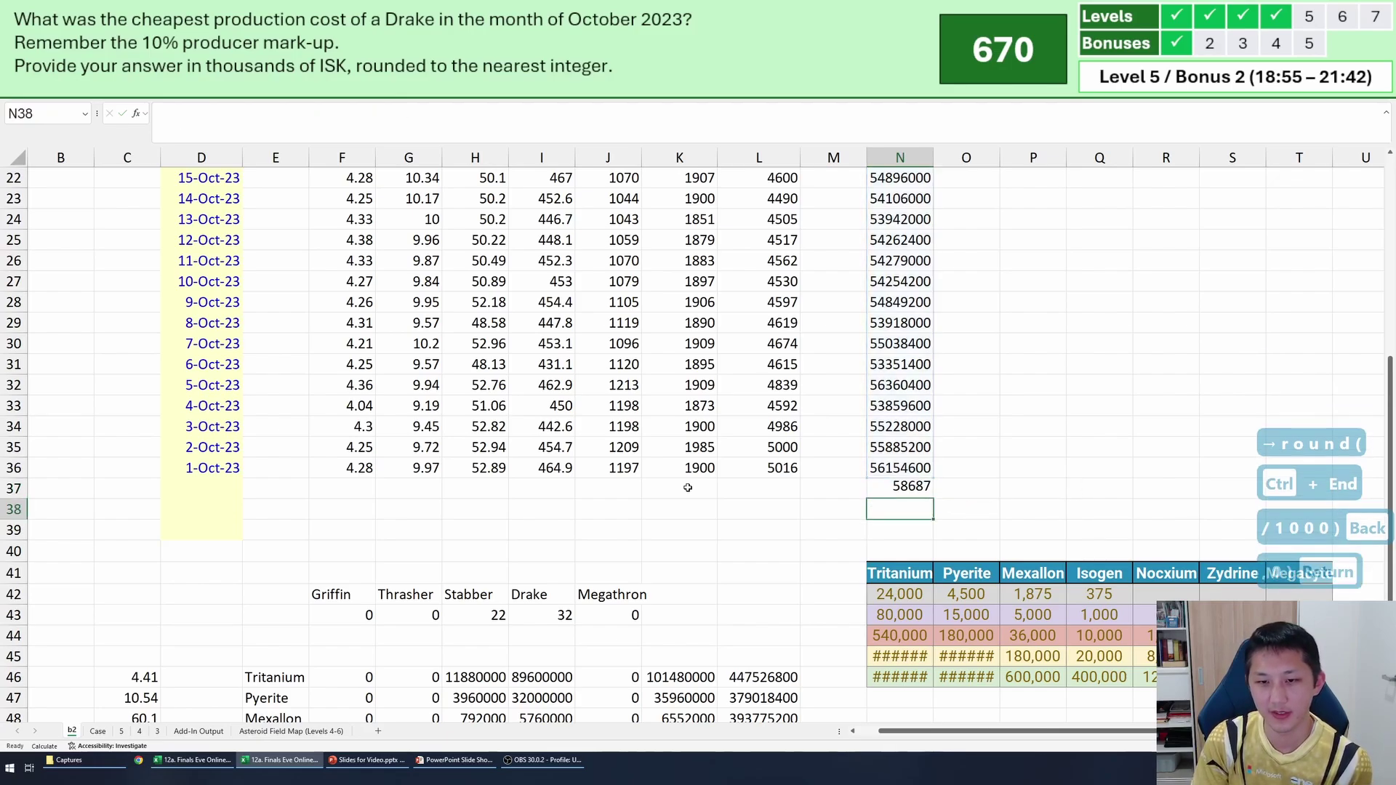
# Copy the rounded cost from N37 and paste it as a value into the Bonus 2 answer on the Case sheet.
pyautogui.press('Up')
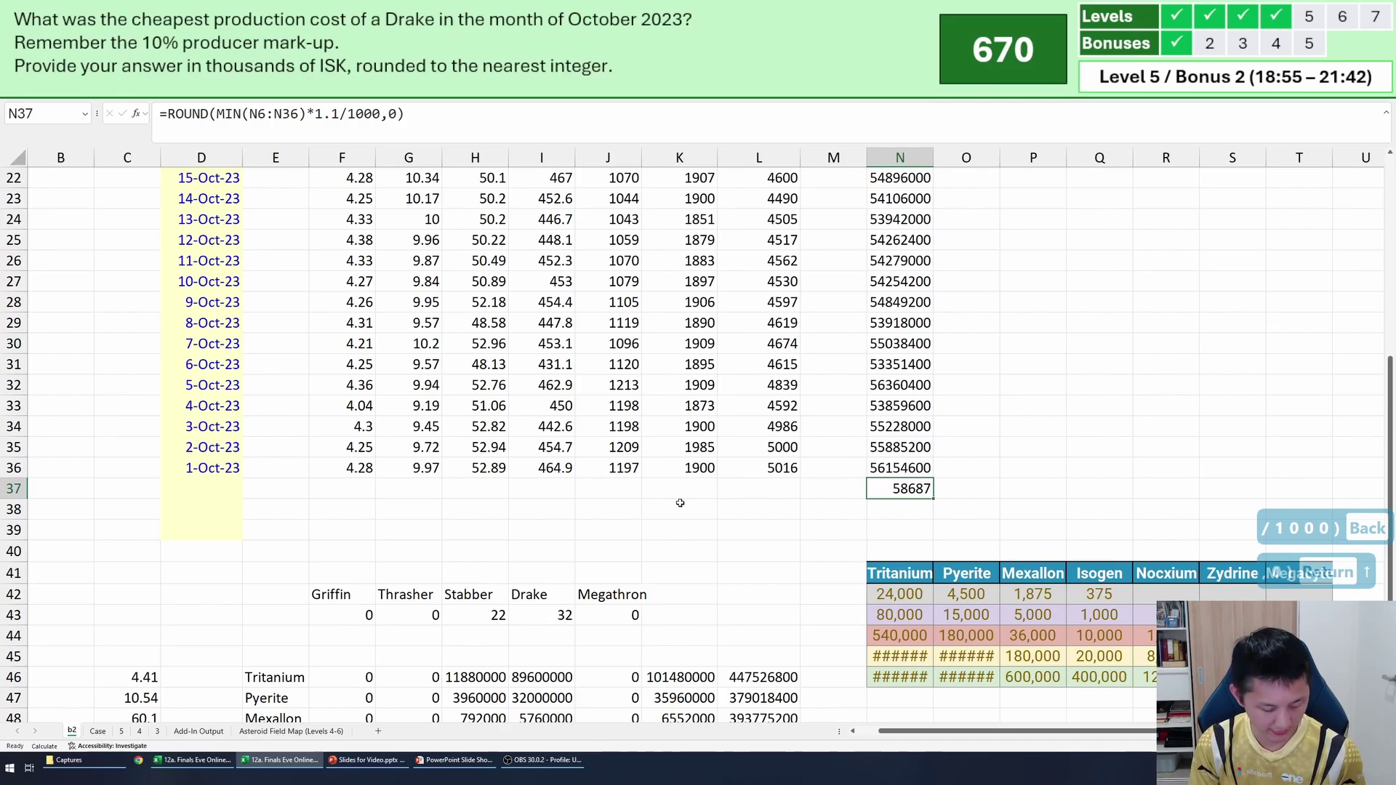
pyautogui.hotkey('ctrl', 'c')
pyautogui.click(97, 731)
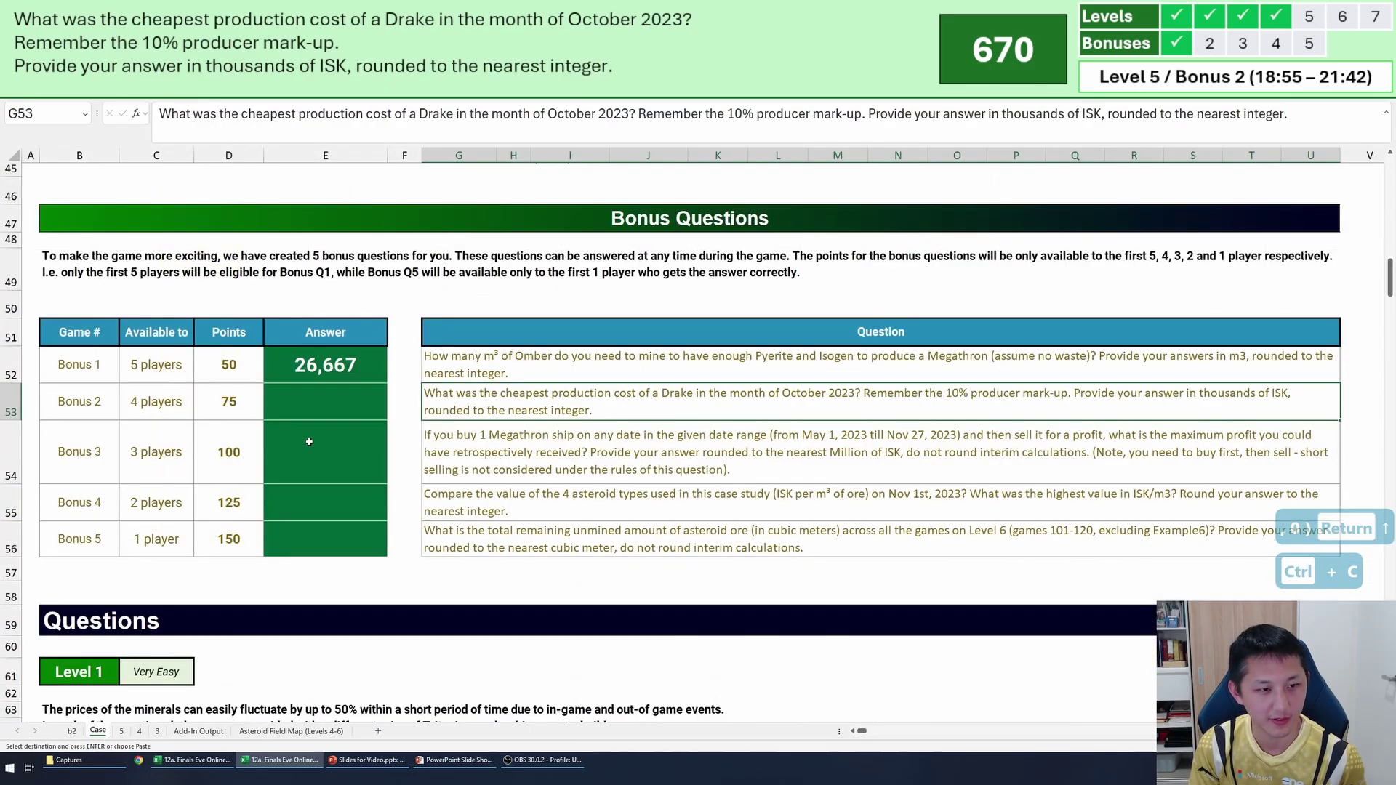
pyautogui.click(364, 407)
pyautogui.hotkey('ctrl', 'shift', 'v')
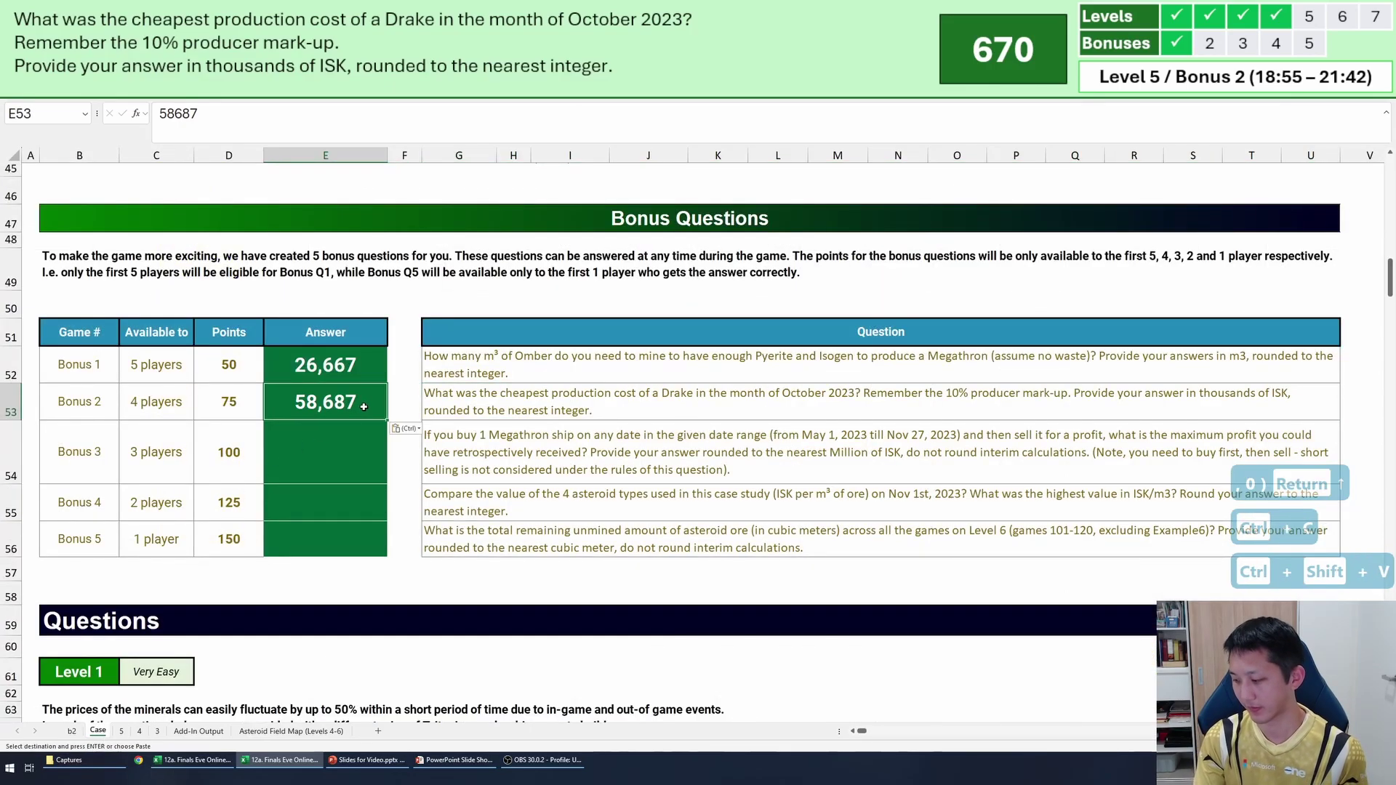
# Read the Bonus 3 question about the maximum profit from buying and selling one Megathron.
pyautogui.click(410, 477)
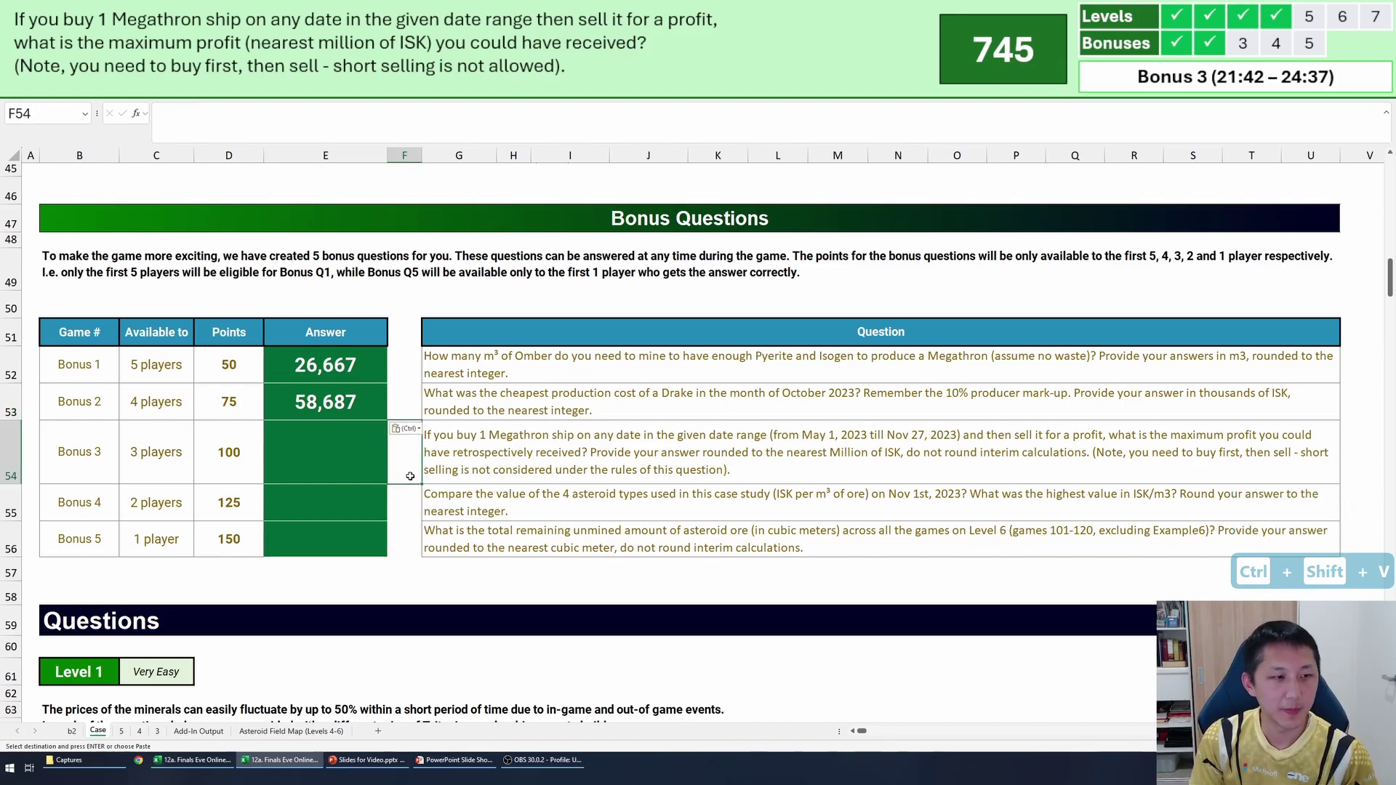
pyautogui.moveTo(327, 452); pyautogui.dragTo(1339, 455)
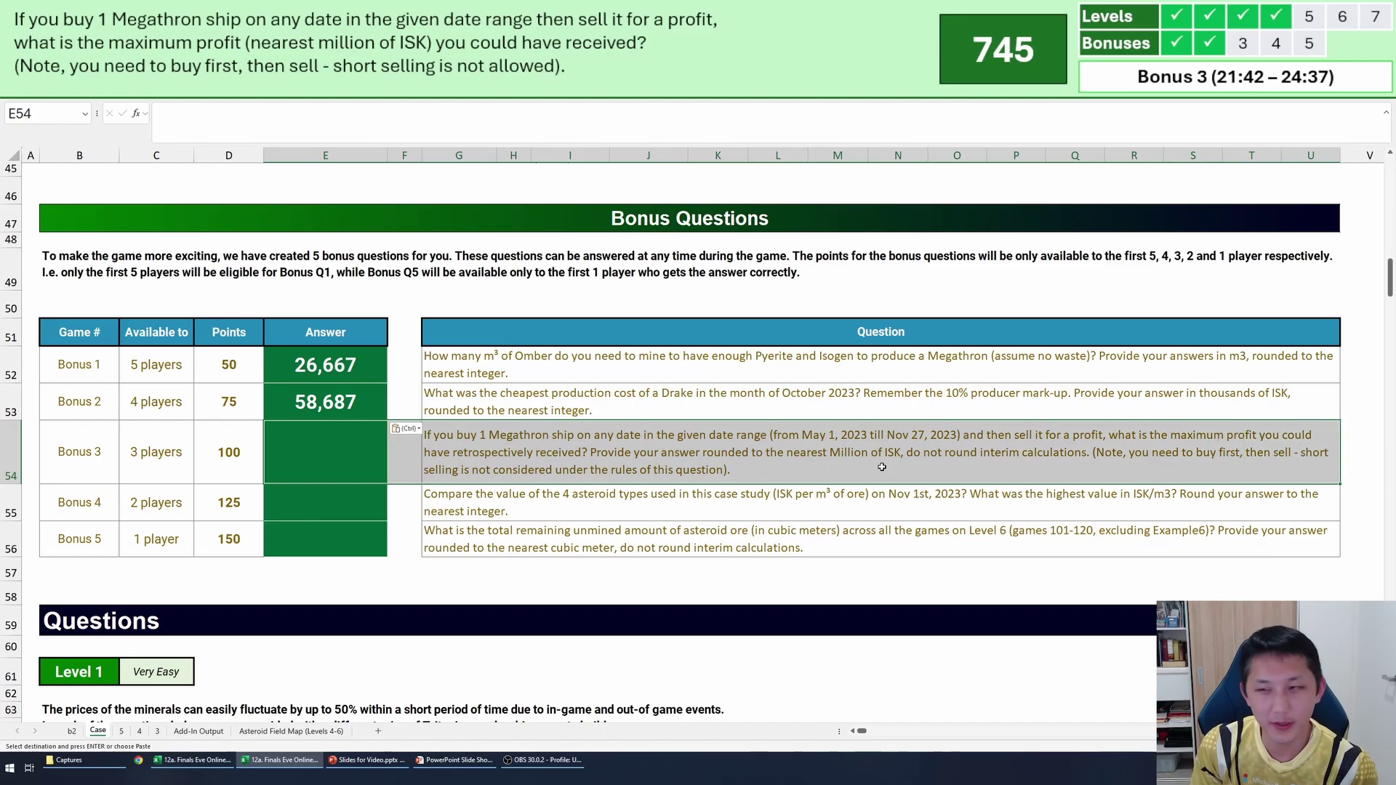
pyautogui.click(861, 467)
pyautogui.press('Left')
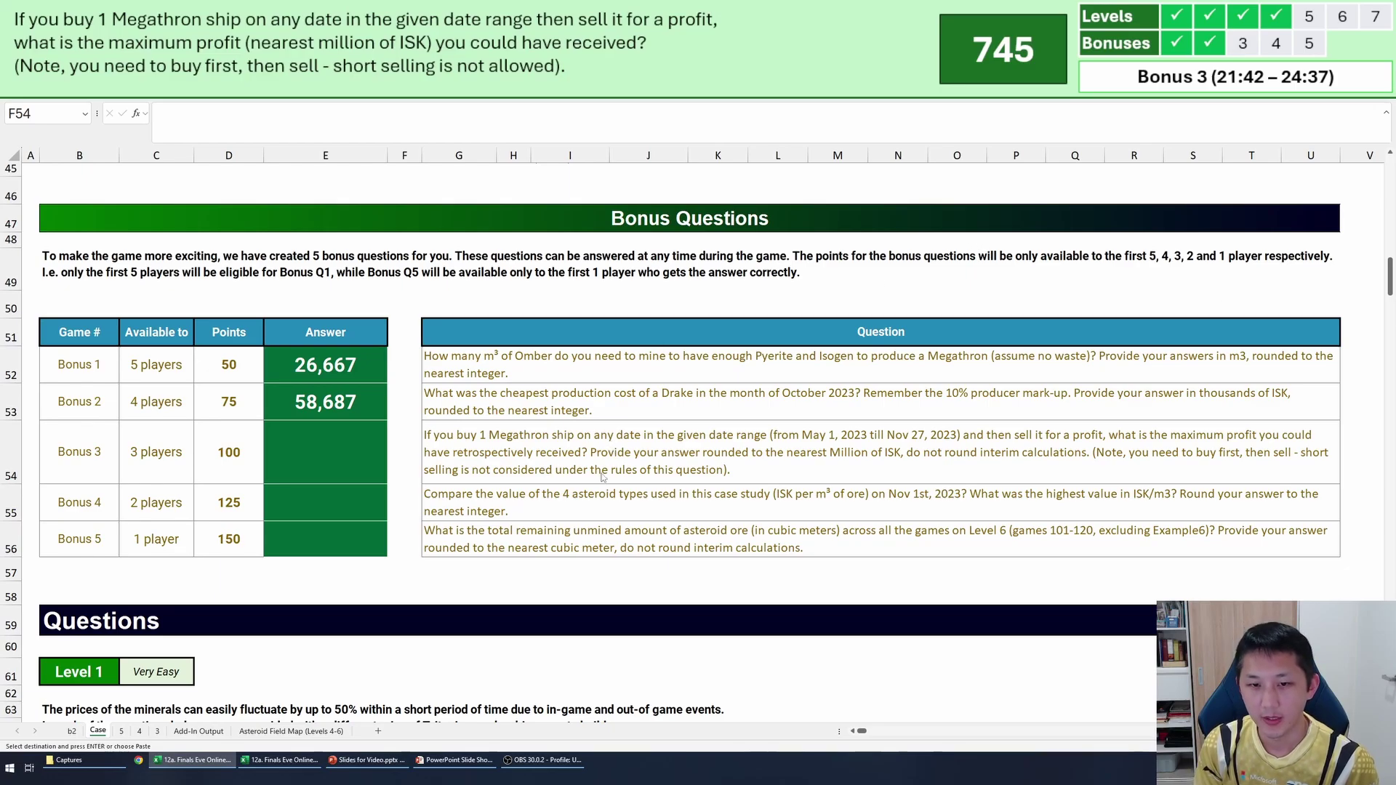
# Review the date range, rounding and buy-before-sell rules of the Bonus 3 question on the Case sheet.
pyautogui.click(592, 470)
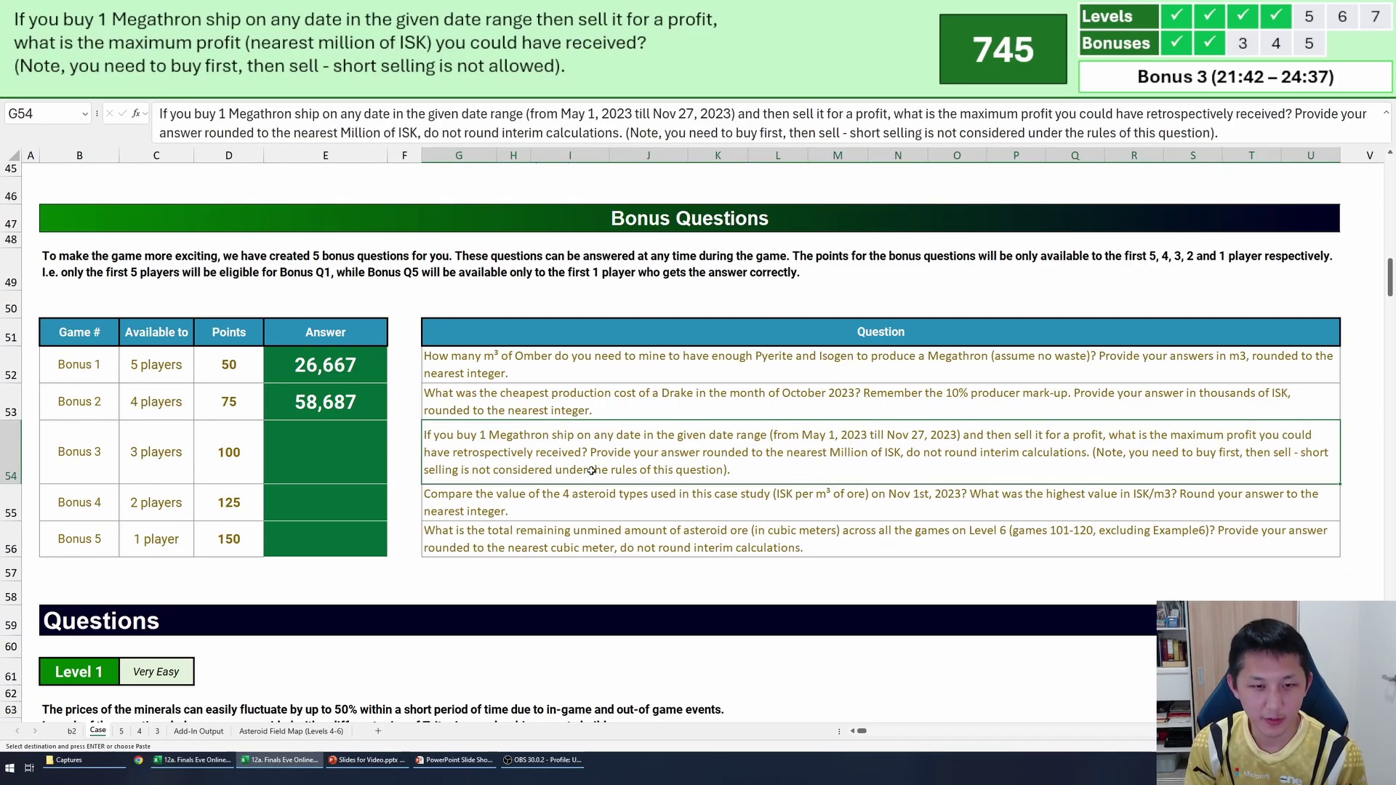
pyautogui.click(606, 408)
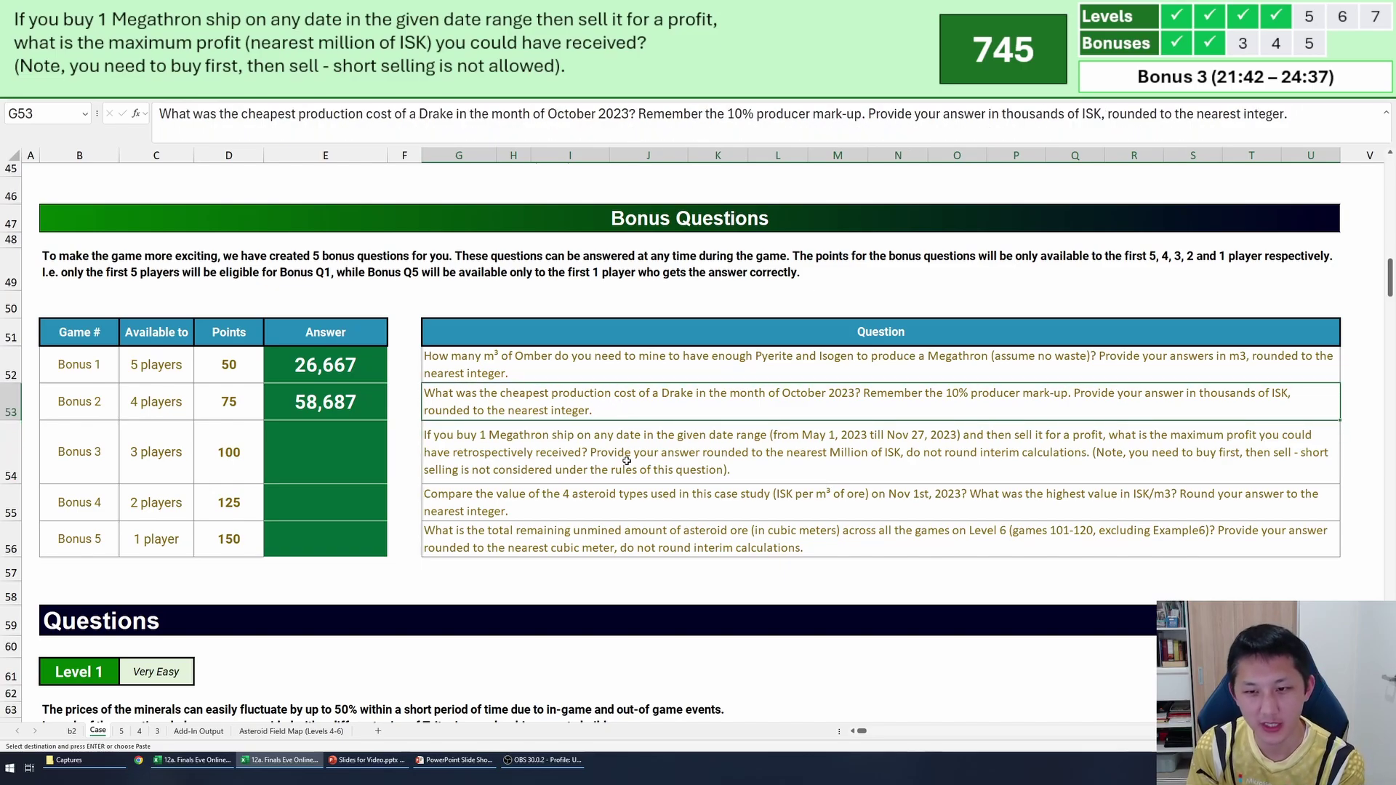
pyautogui.click(615, 461)
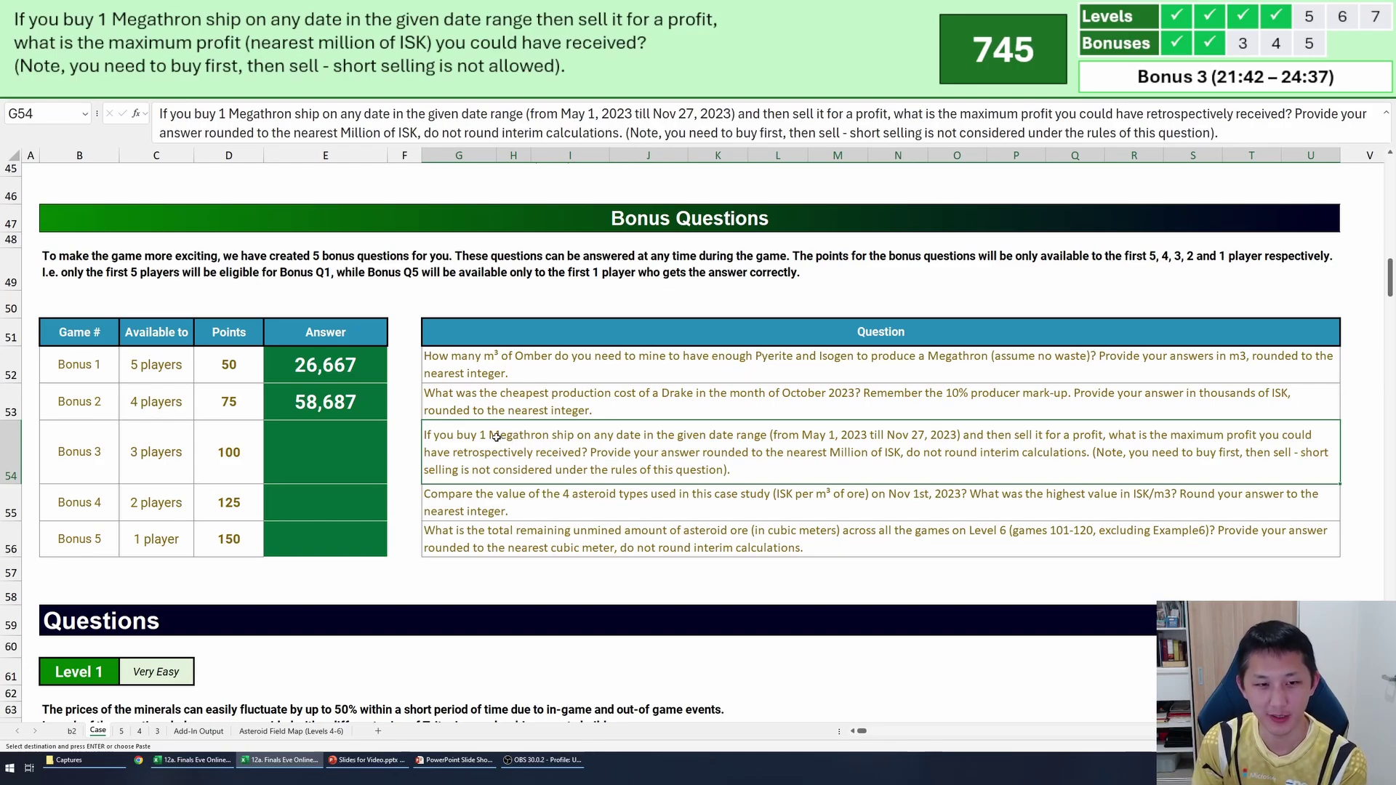
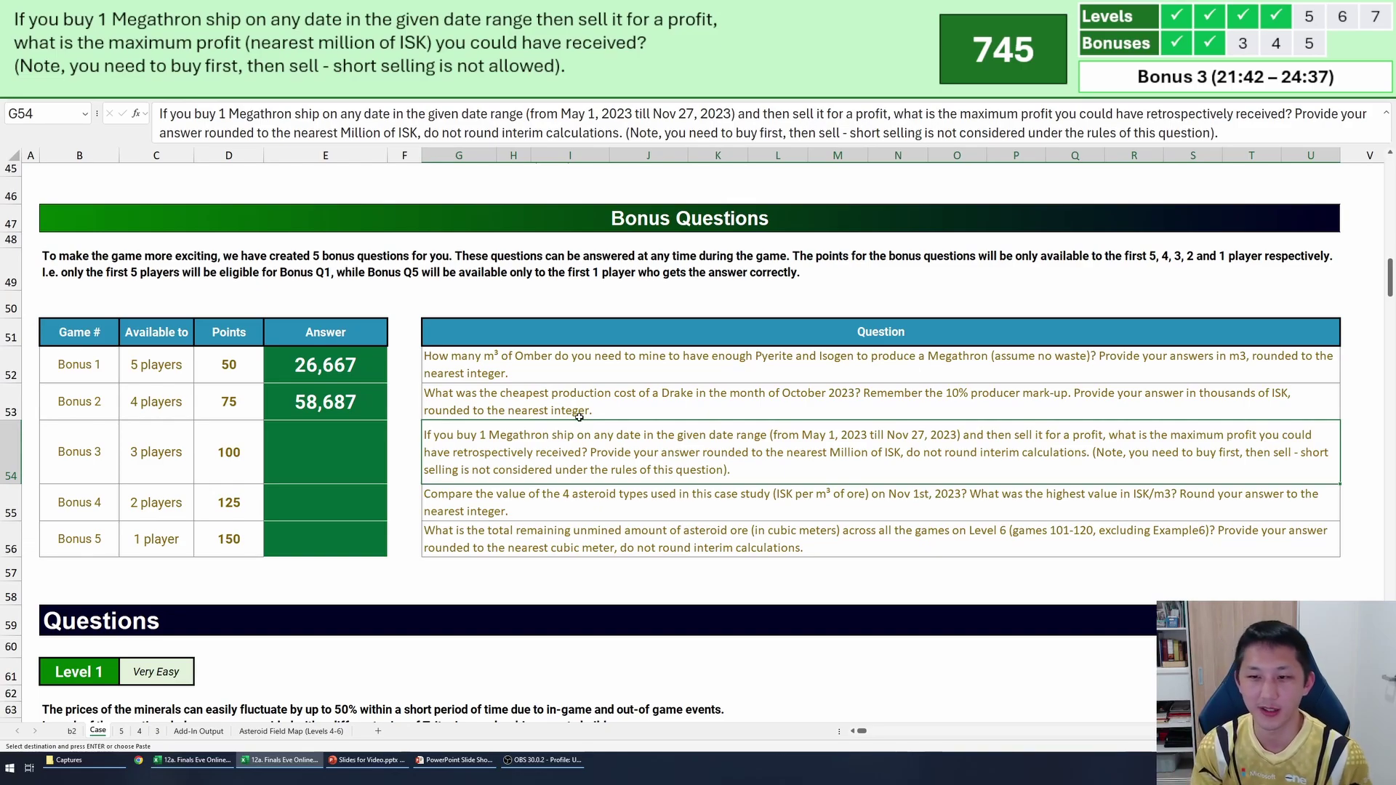
pyautogui.click(367, 458)
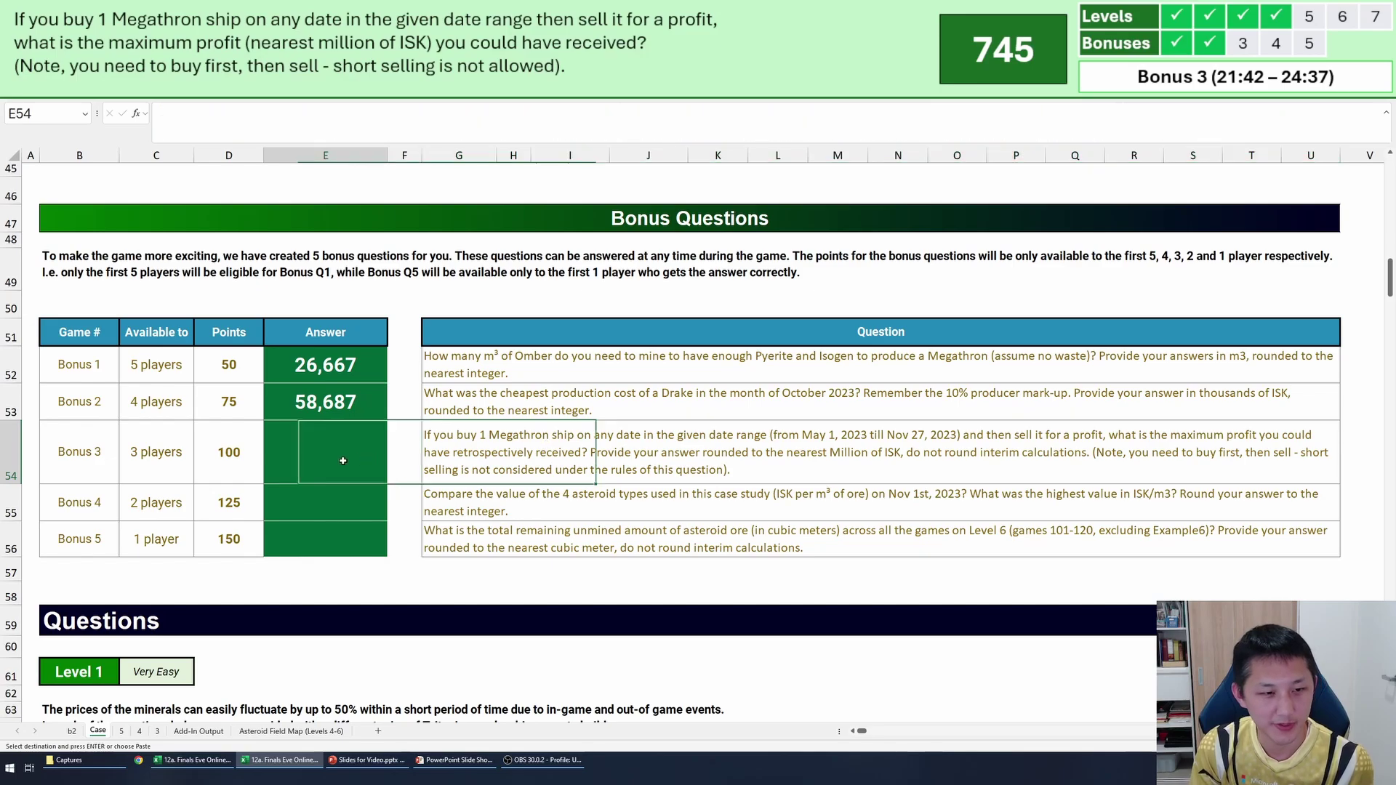
# Duplicate the b2 sheet, placing the copy in front of the original.
pyautogui.click(71, 731)
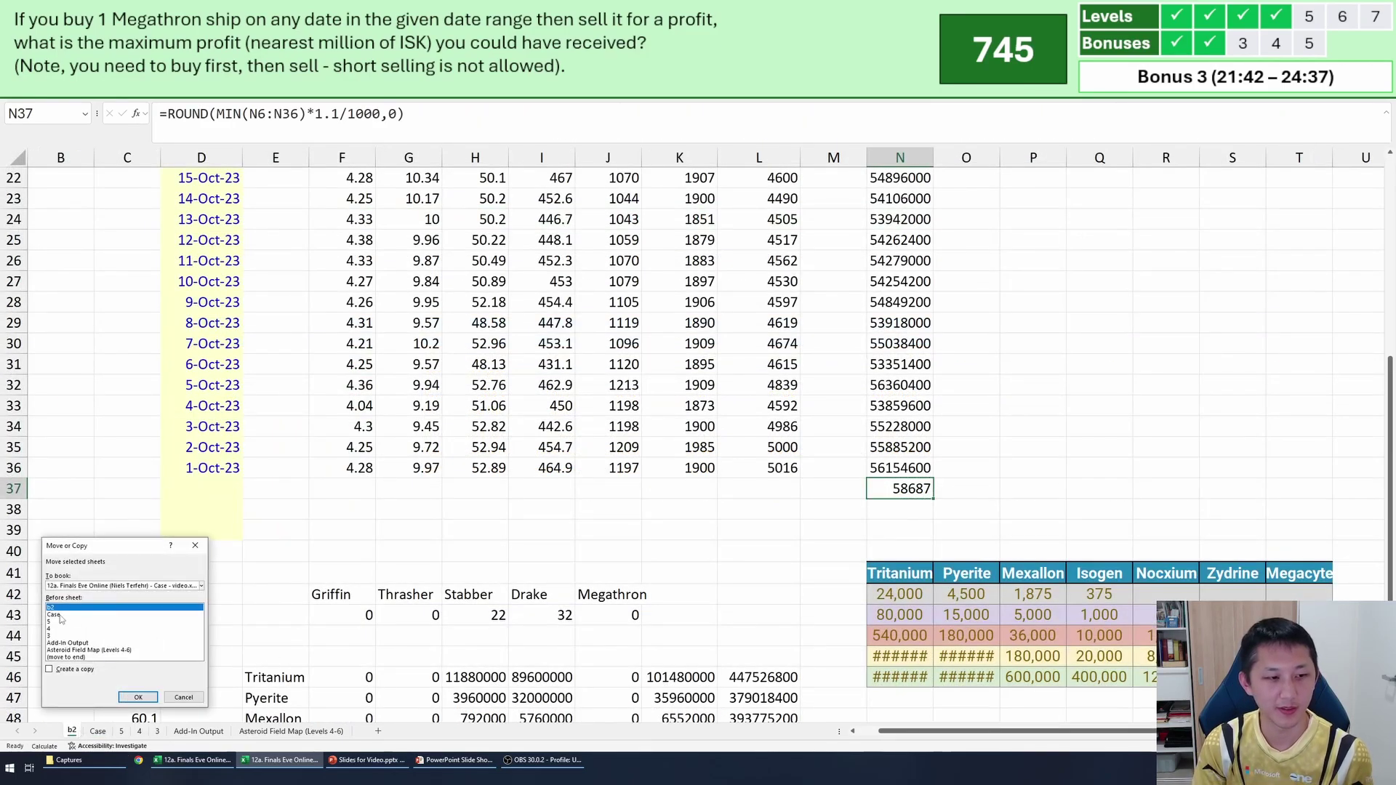
pyautogui.click(91, 671)
pyautogui.click(138, 697)
pyautogui.click(419, 406)
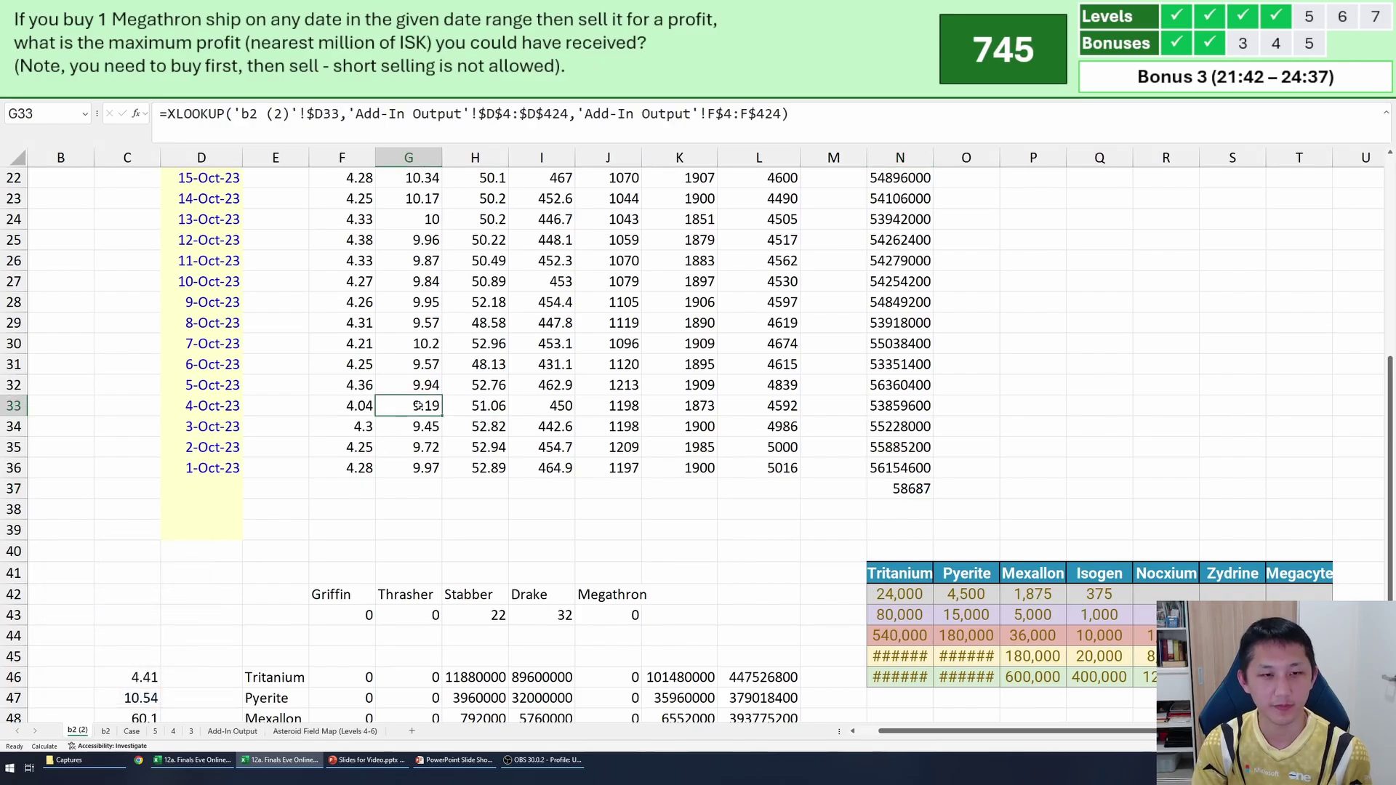
pyautogui.hotkey('ctrl', 'Home')
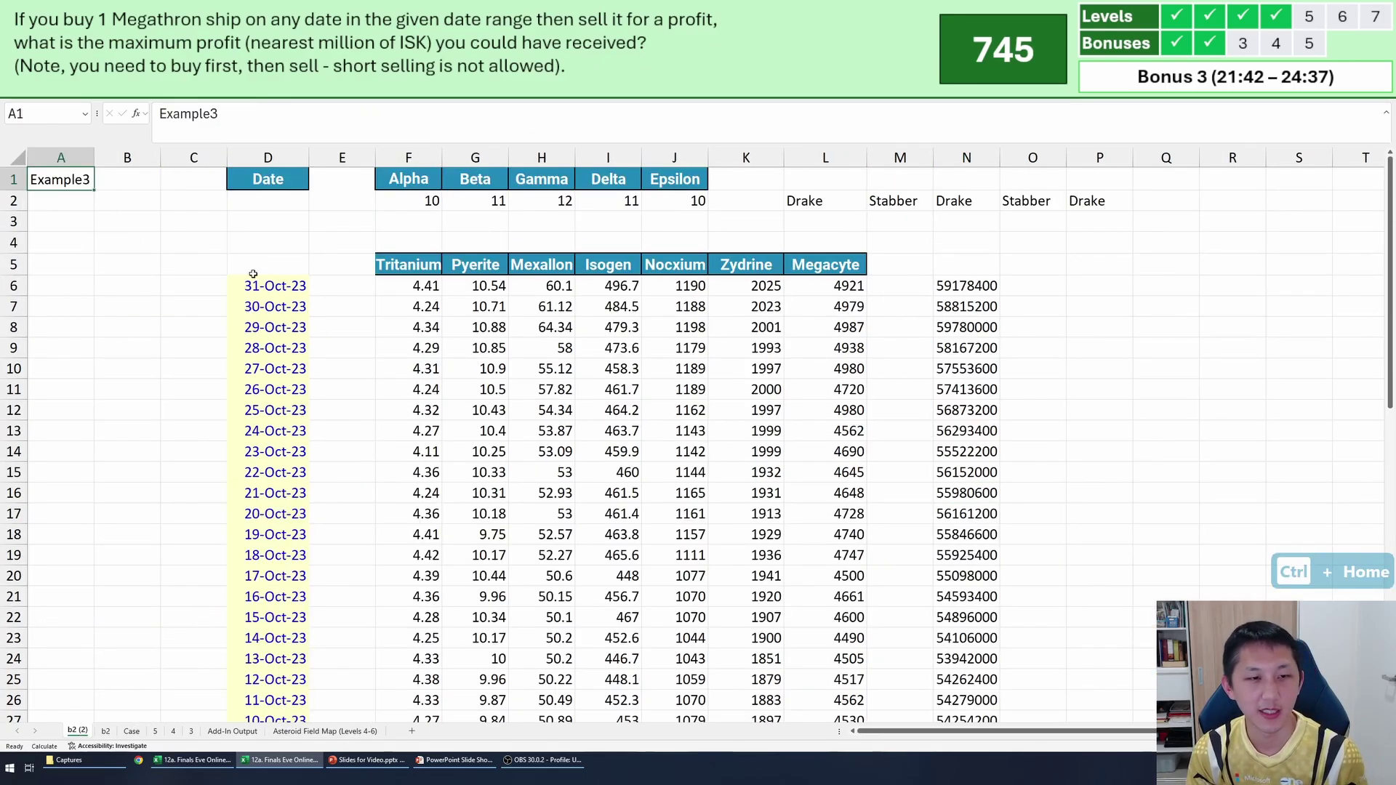
# Insert 209 blank rows between the October price data and the ship tables on the b2 (2) sheet.
pyautogui.click(289, 284)
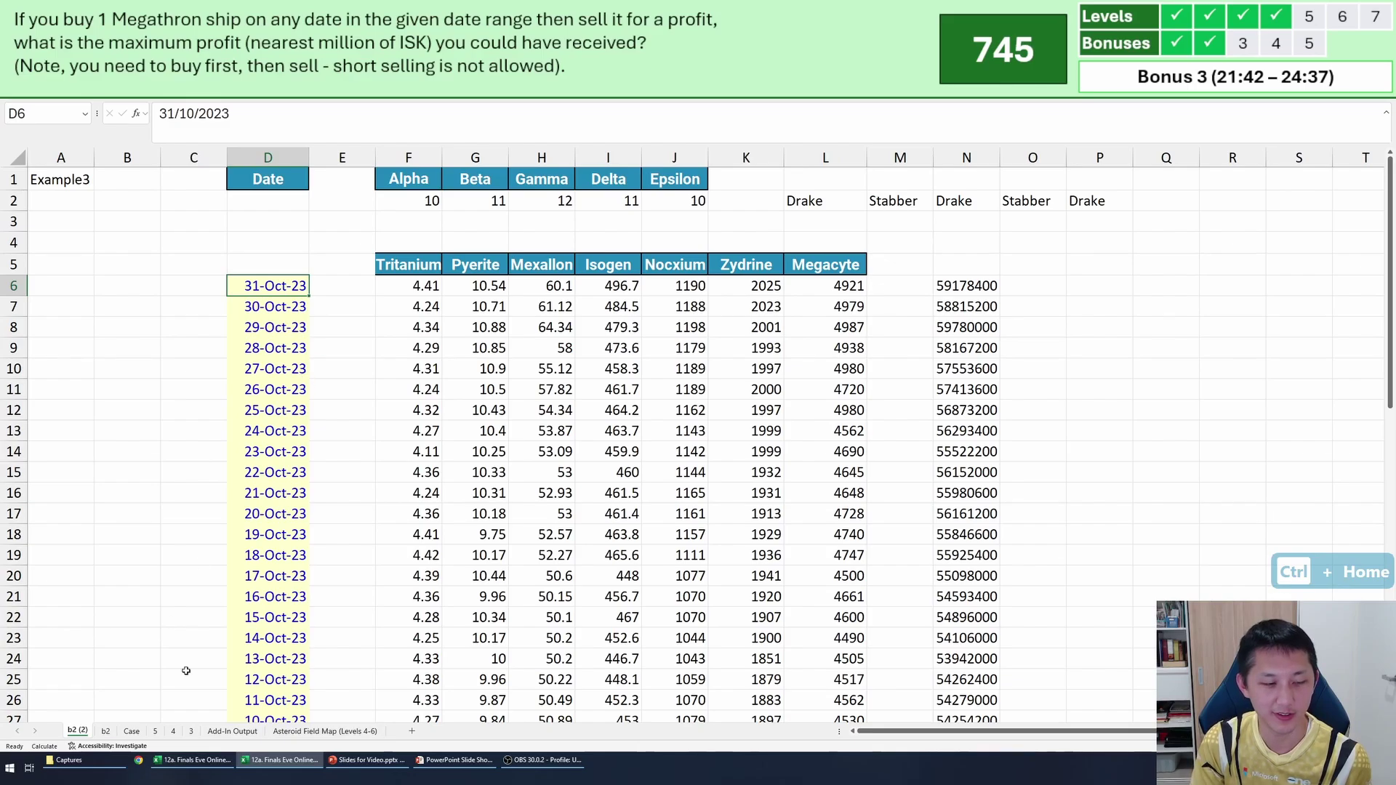
pyautogui.scroll(-8, 328, 607)
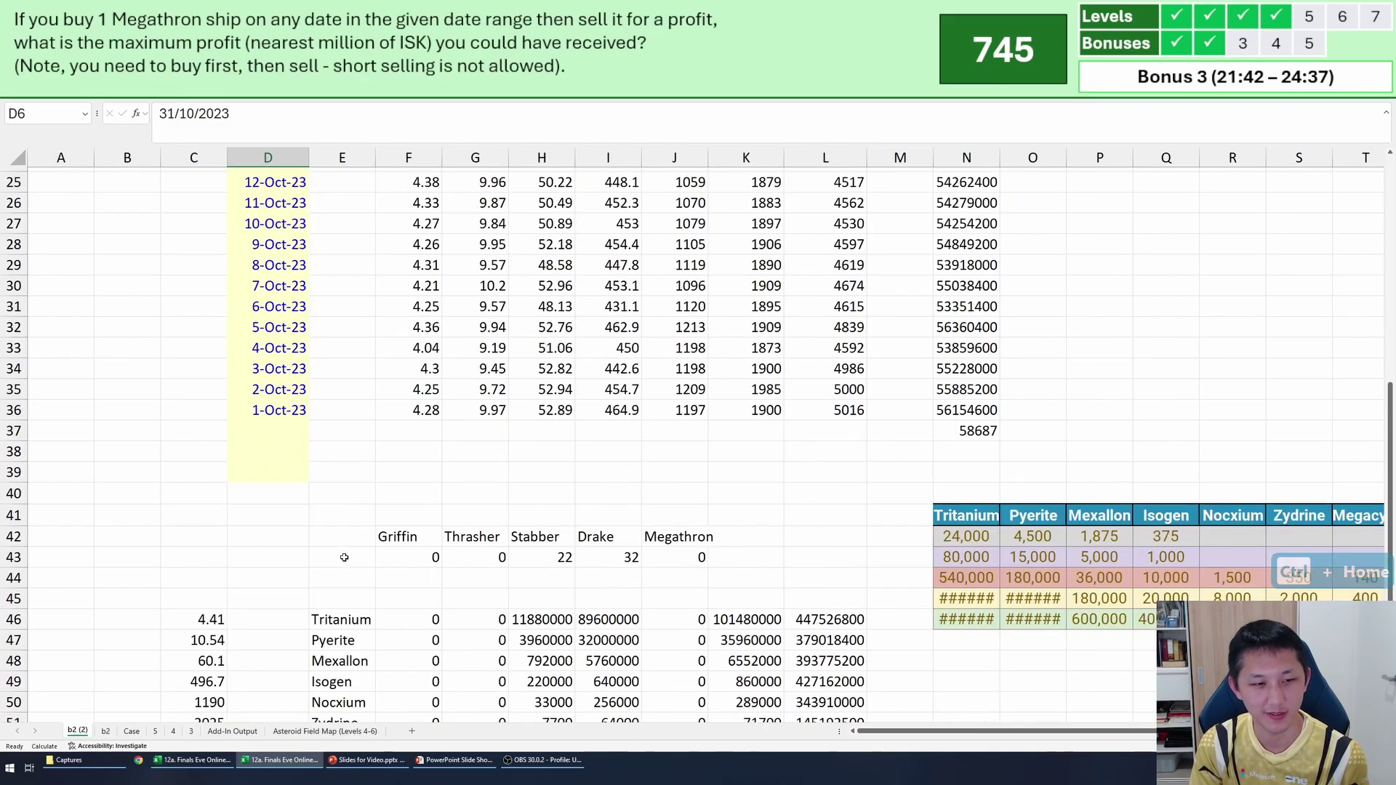
pyautogui.click(311, 466)
pyautogui.hotkey('shift', 'pagedown')
pyautogui.hotkey('shift', 'pagedown')
pyautogui.hotkey('shift', 'pagedown')
pyautogui.hotkey('shift', 'pagedown')
pyautogui.hotkey('shift', 'pagedown')
pyautogui.hotkey('shift', 'pagedown')
pyautogui.hotkey('shift', 'pagedown')
pyautogui.hotkey('shift', 'pagedown')
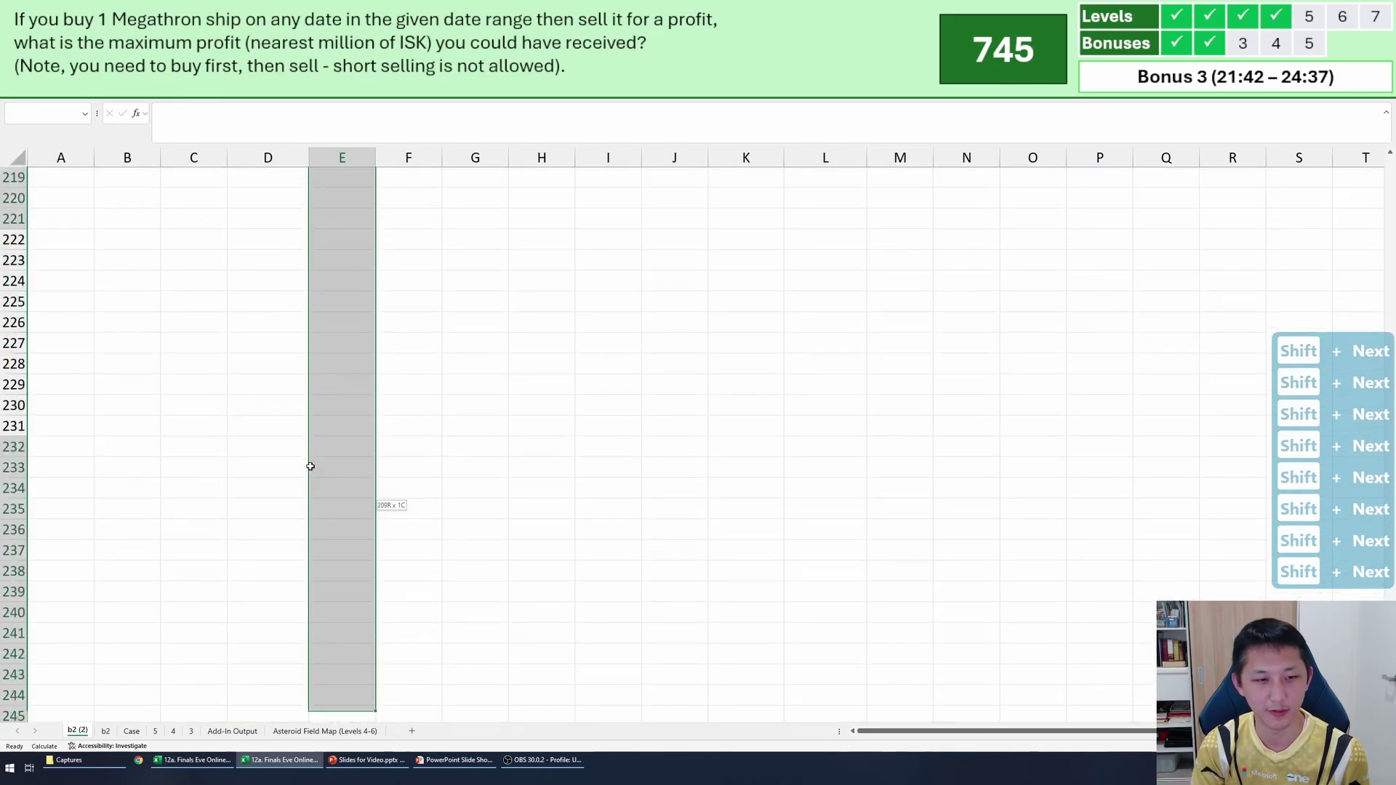
pyautogui.hotkey('shift', 'space')
pyautogui.hotkey('ctrl', '-')
pyautogui.hotkey('ctrl', 'Home')
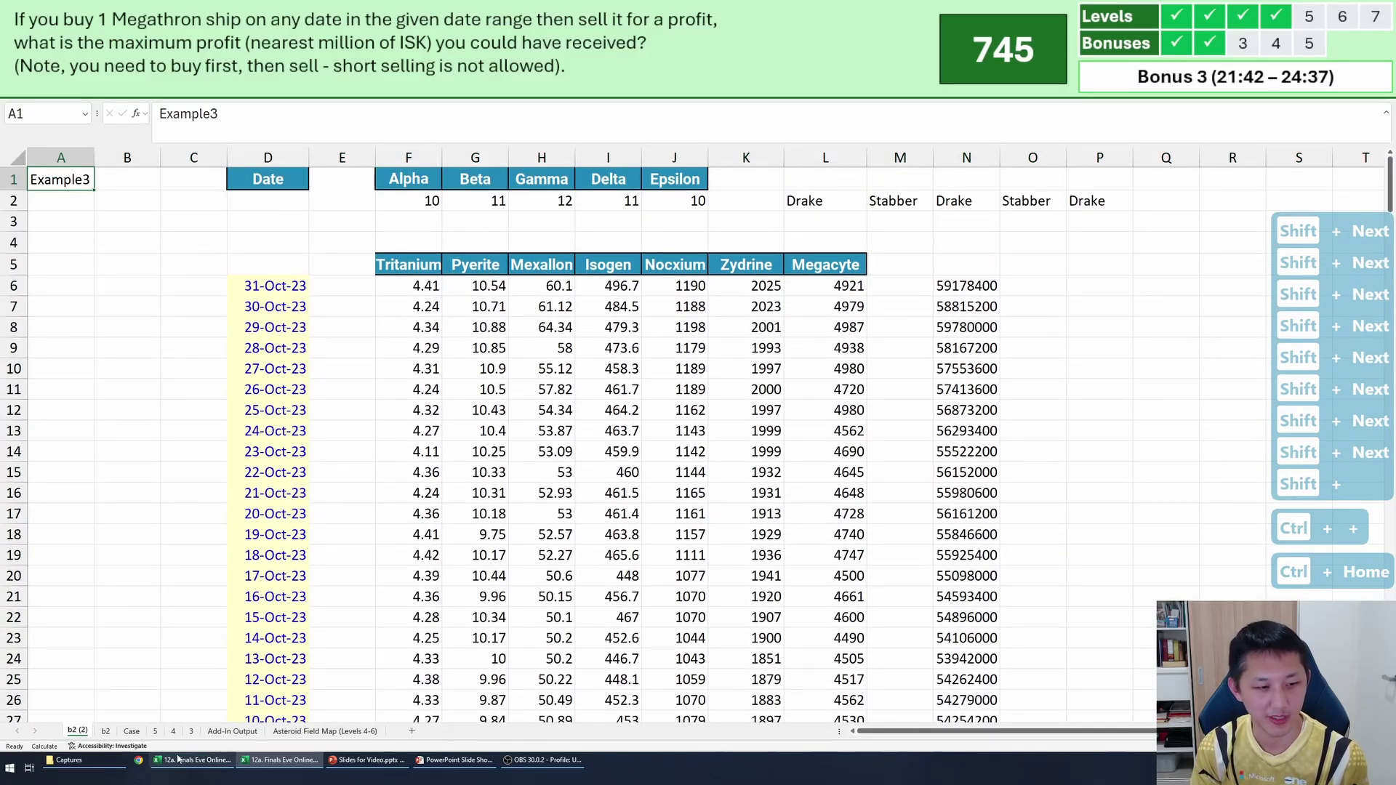
# Copy all dates in column D of the Add-In Output sheet from D4 down and paste them as values into b2 (2) from A6.
pyautogui.click(304, 731)
pyautogui.click(253, 732)
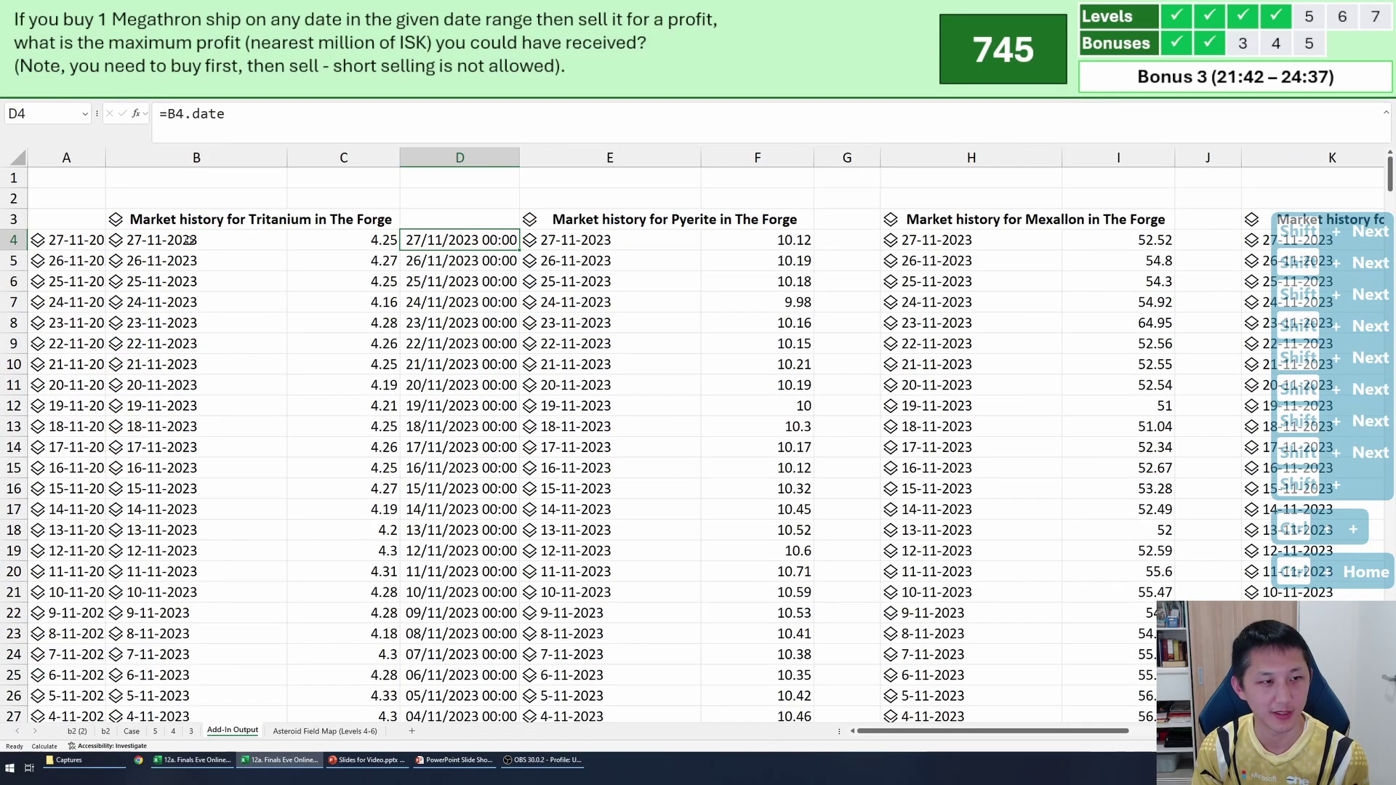
pyautogui.hotkey('ctrl', 'shift', 'Down')
pyautogui.hotkey('ctrl', 'c')
pyautogui.hotkey('ctrl', 'pageup')
pyautogui.hotkey('ctrl', 'pageup')
pyautogui.hotkey('ctrl', 'pageup')
pyautogui.hotkey('ctrl', 'pageup')
pyautogui.hotkey('ctrl', 'pageup')
pyautogui.hotkey('ctrl', 'pageup')
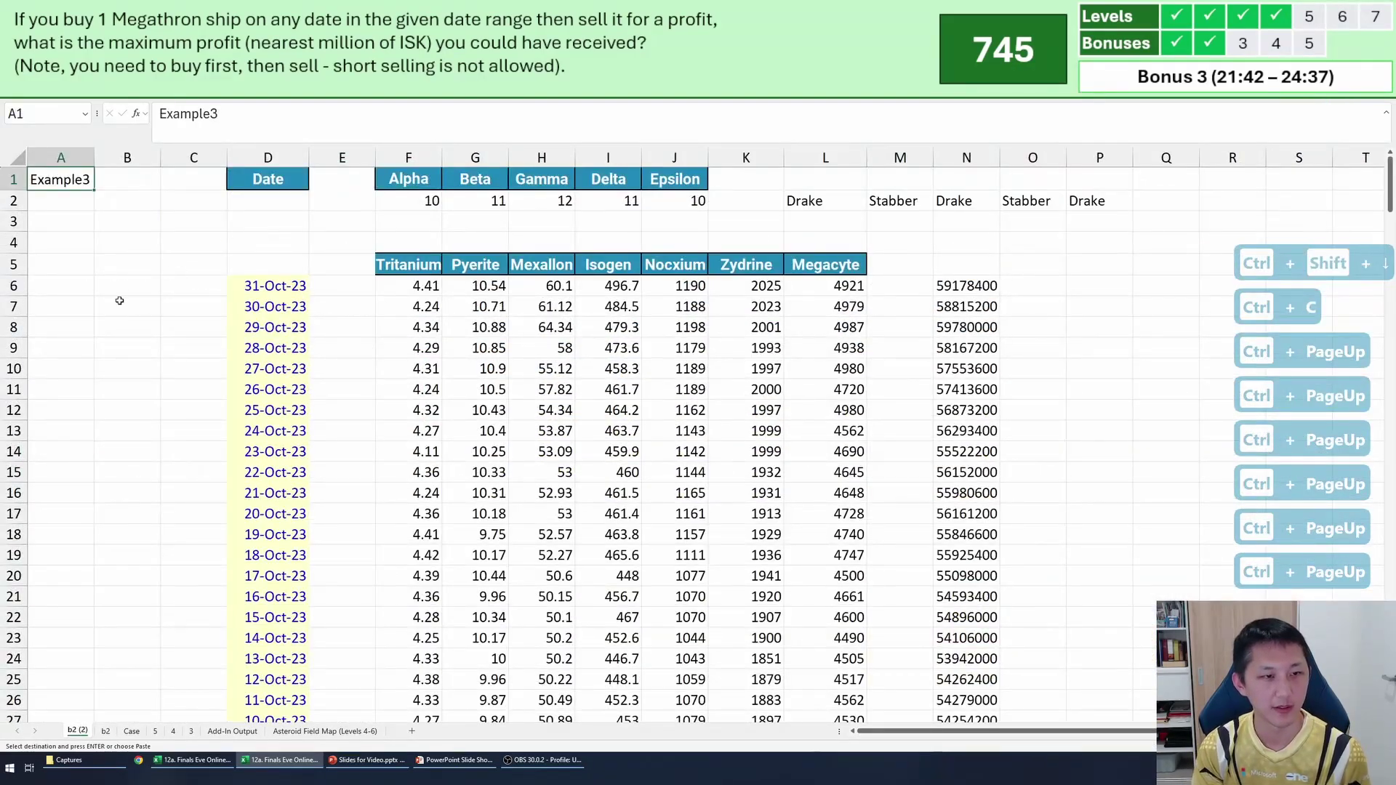
pyautogui.click(61, 286)
pyautogui.hotkey('alt', 'e')
pyautogui.press('s')
pyautogui.press('v')
pyautogui.press('Return')
pyautogui.hotkey('shift', 'Tab')
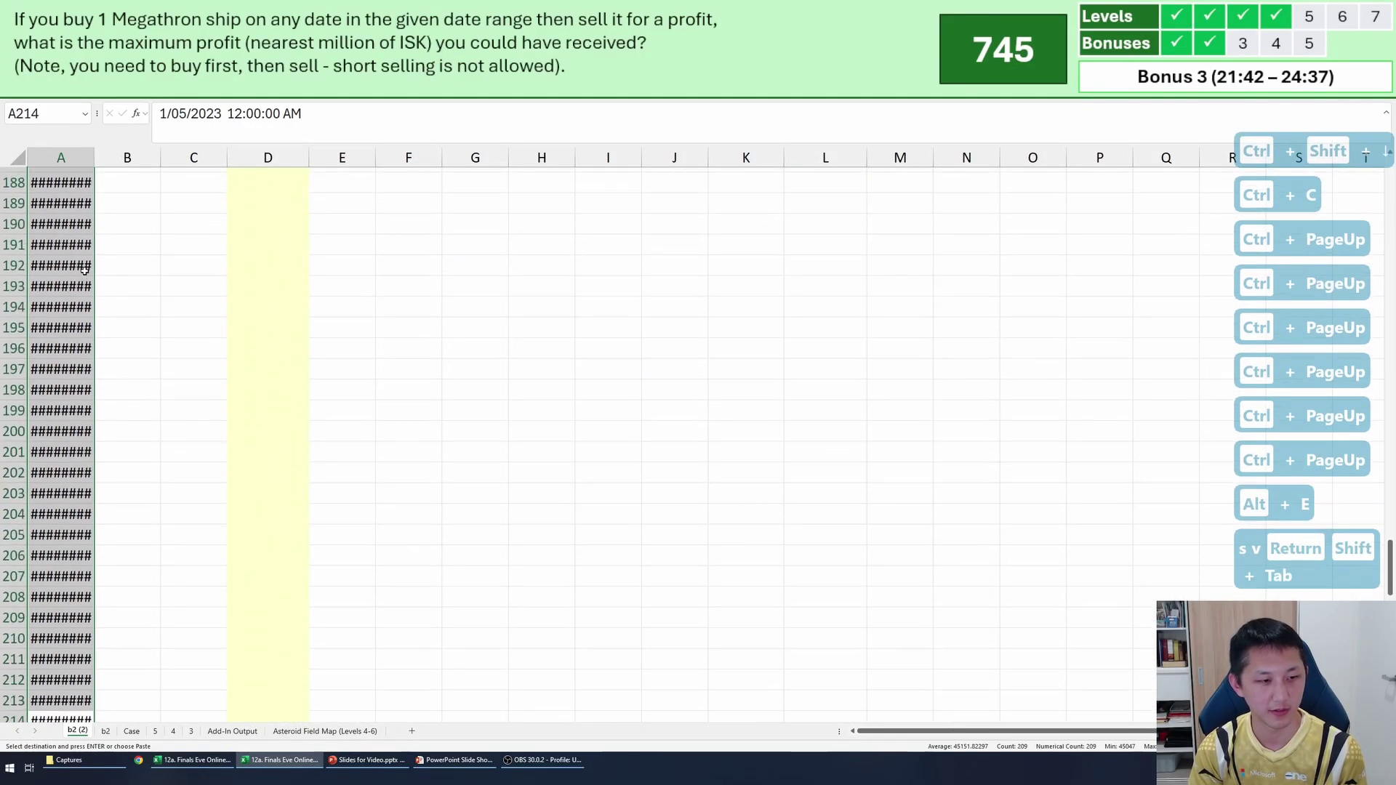
# Enter =A6:A214 in D6 to spill the full date list into the Date column.
pyautogui.press('Right')
pyautogui.press('Right')
pyautogui.press('Right')
pyautogui.hotkey('ctrl', 'shift', 'Up')
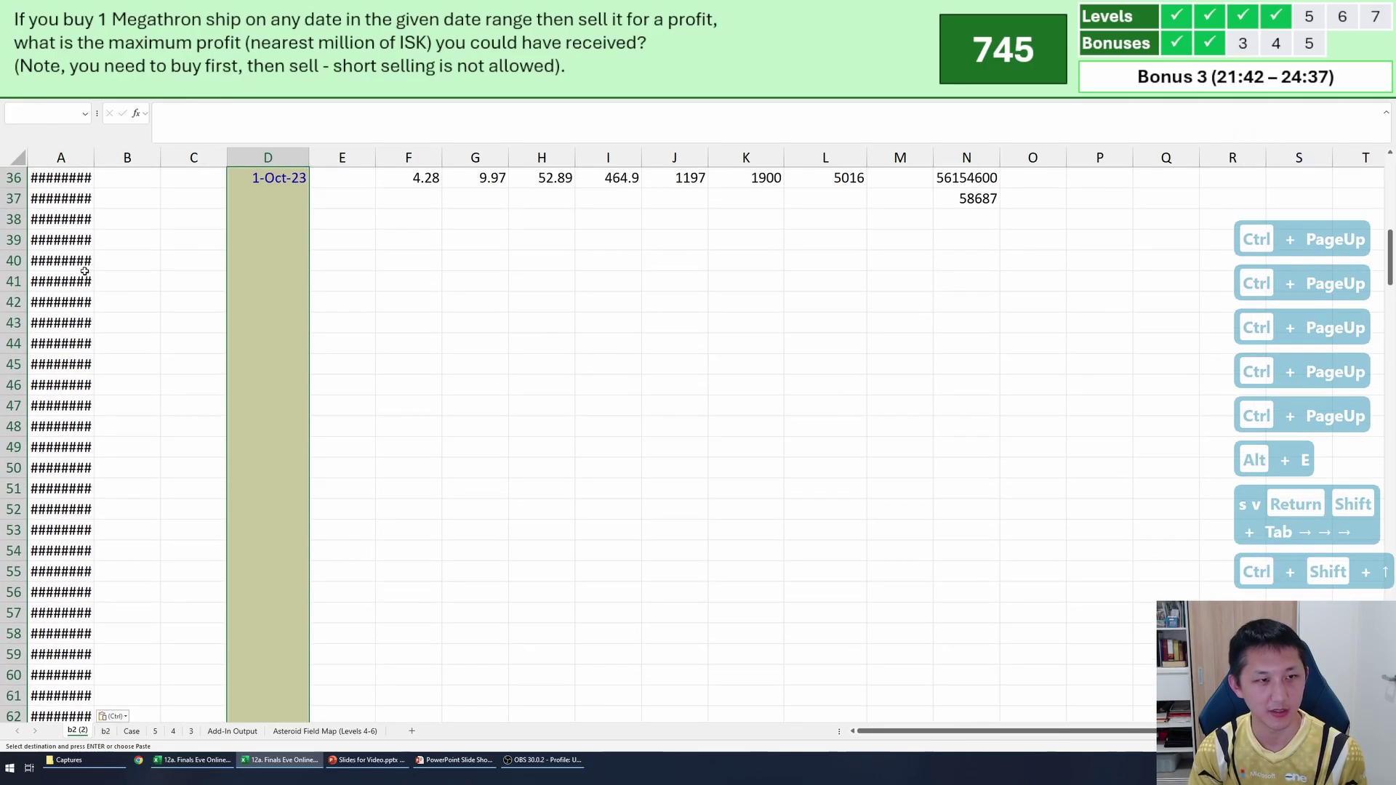
pyautogui.hotkey('ctrl', 'shift', 'Up')
pyautogui.press('Tab')
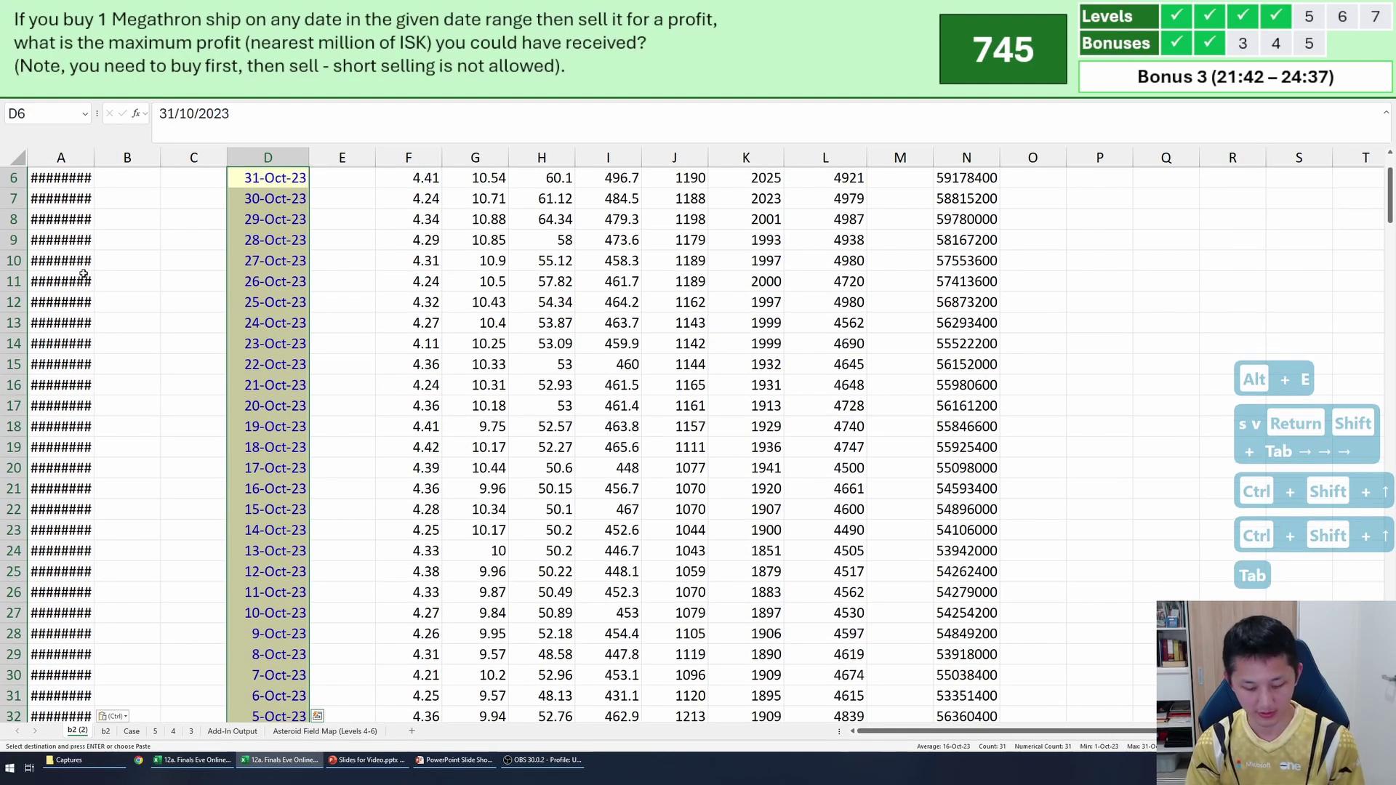
pyautogui.write('=')
pyautogui.hotkey('ctrl', 'Left')
pyautogui.hotkey('ctrl', 'Left')
pyautogui.hotkey('ctrl', 'shift', 'Down')
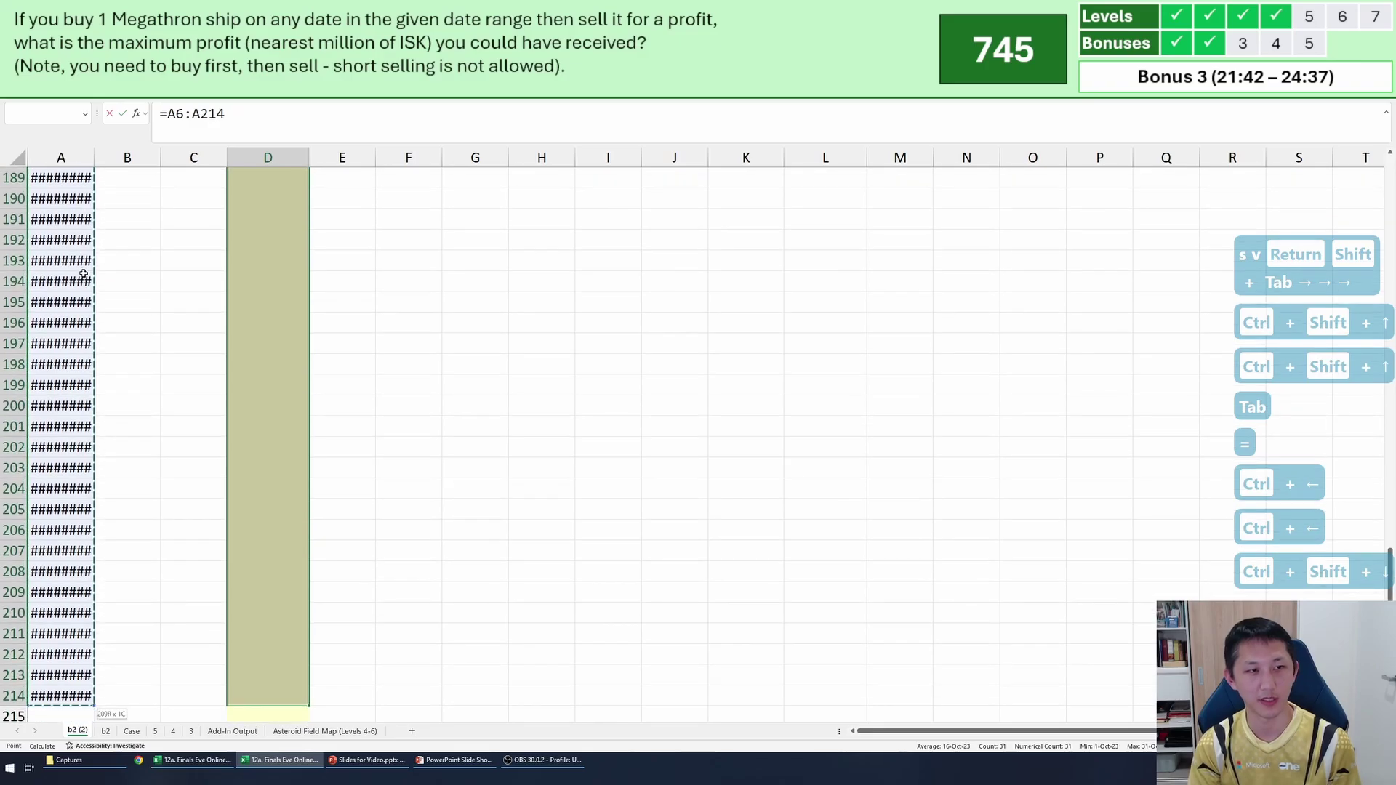
pyautogui.press('Return')
# Delete the old date formulas below D6 so the new date list can spill.
pyautogui.hotkey('ctrl', 'shift', 'Down')
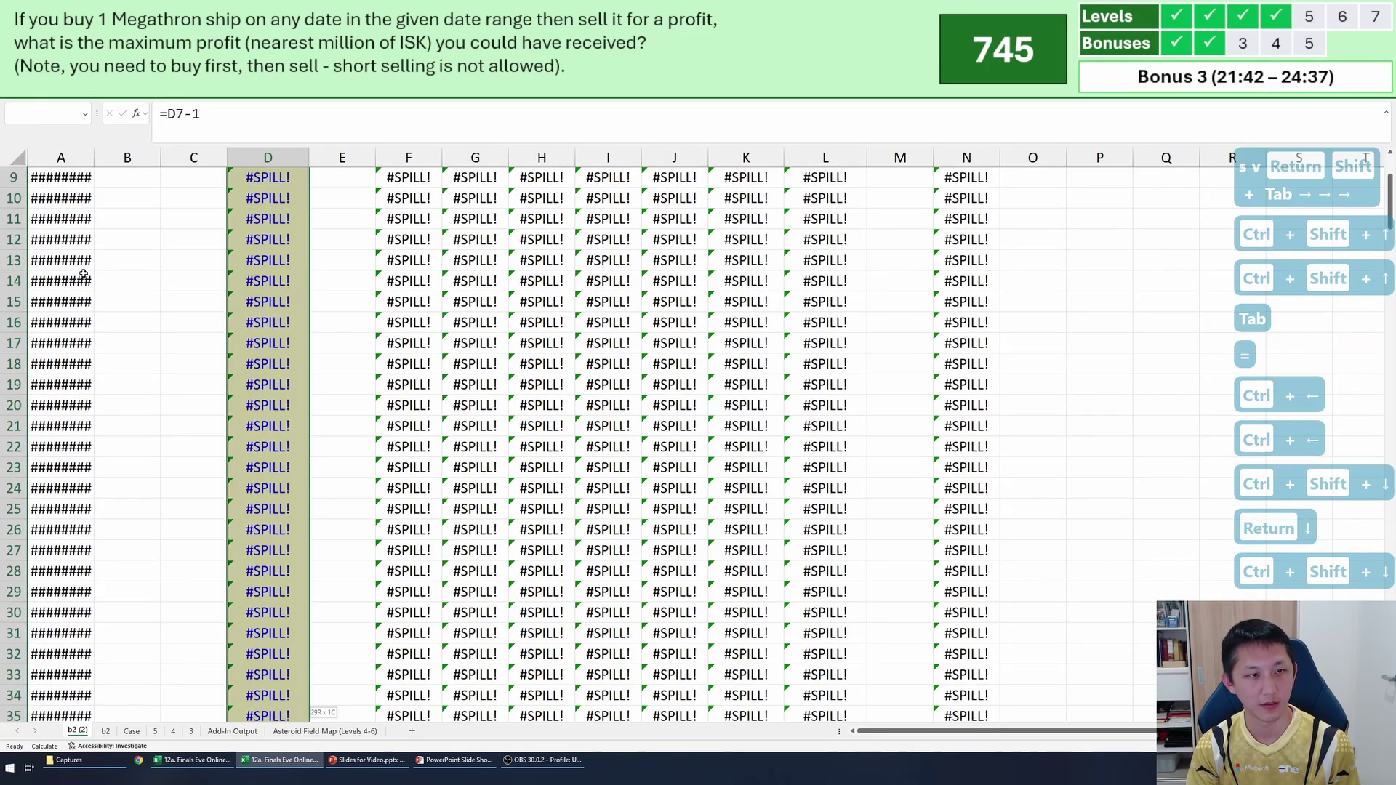
pyautogui.press('Delete')
pyautogui.press('Up')
pyautogui.press('Delete')
pyautogui.press('Up')
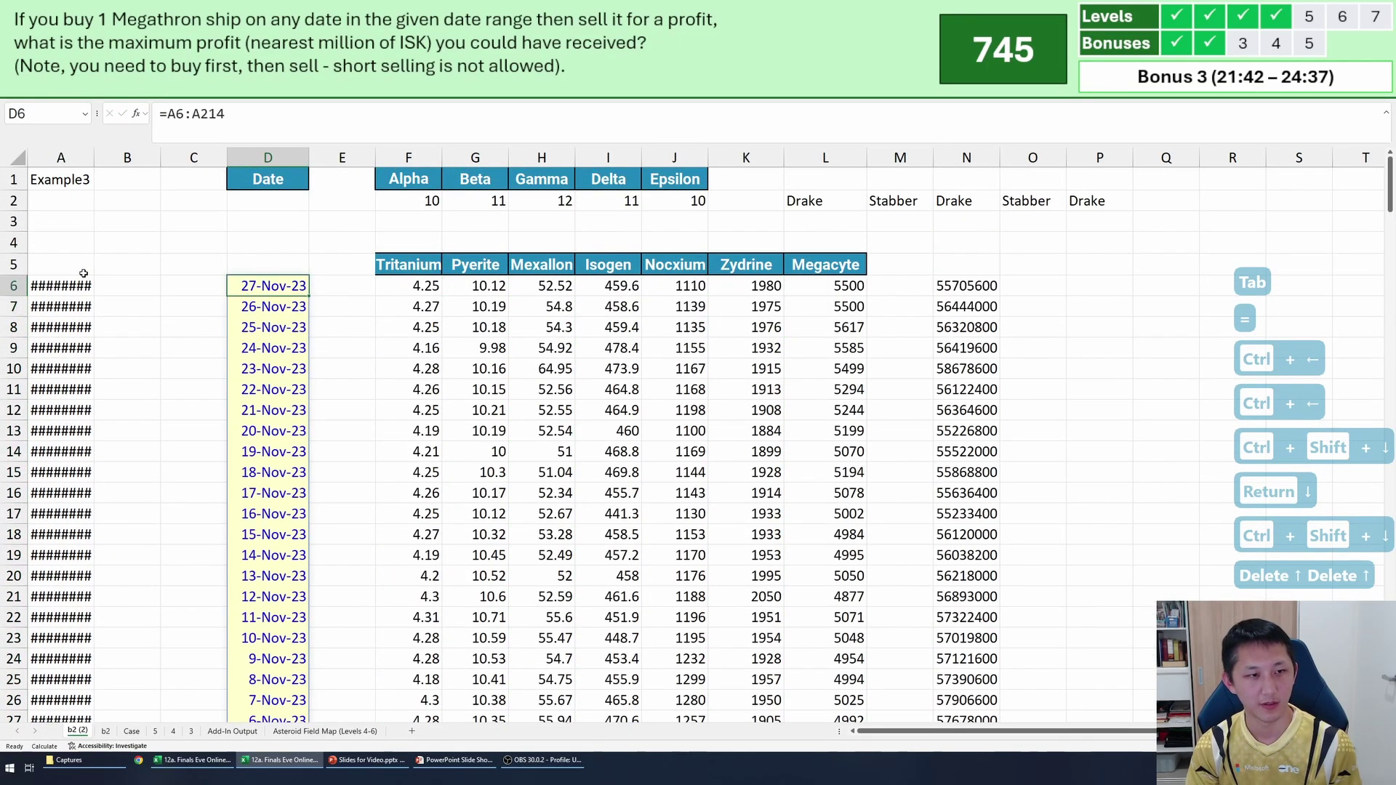
pyautogui.press('F2')
pyautogui.press('Escape')
# Widen column A to show its full dates and check the end of the spilled date list in column D.
pyautogui.click(84, 286)
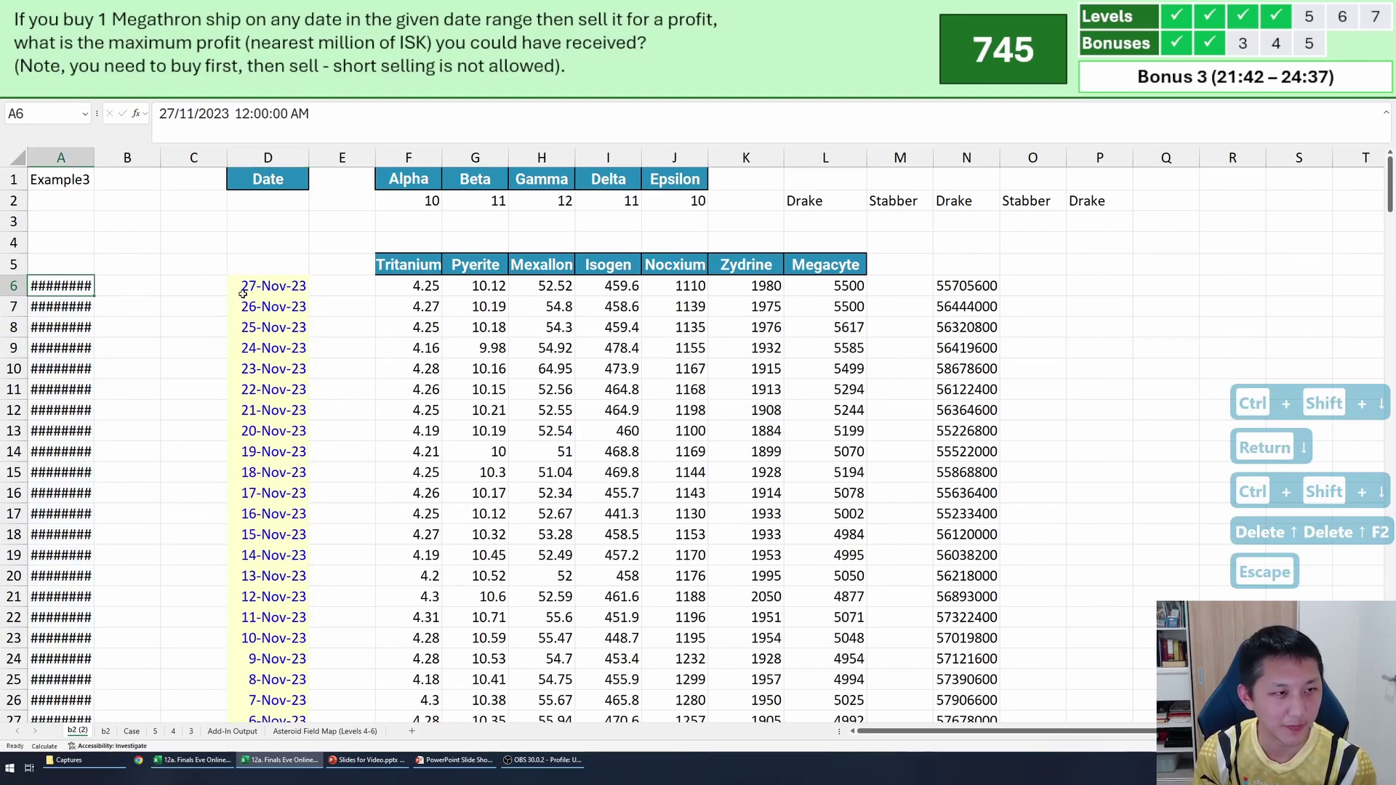
pyautogui.moveTo(94, 158); pyautogui.dragTo(146, 159)
pyautogui.click(320, 306)
pyautogui.click(329, 284)
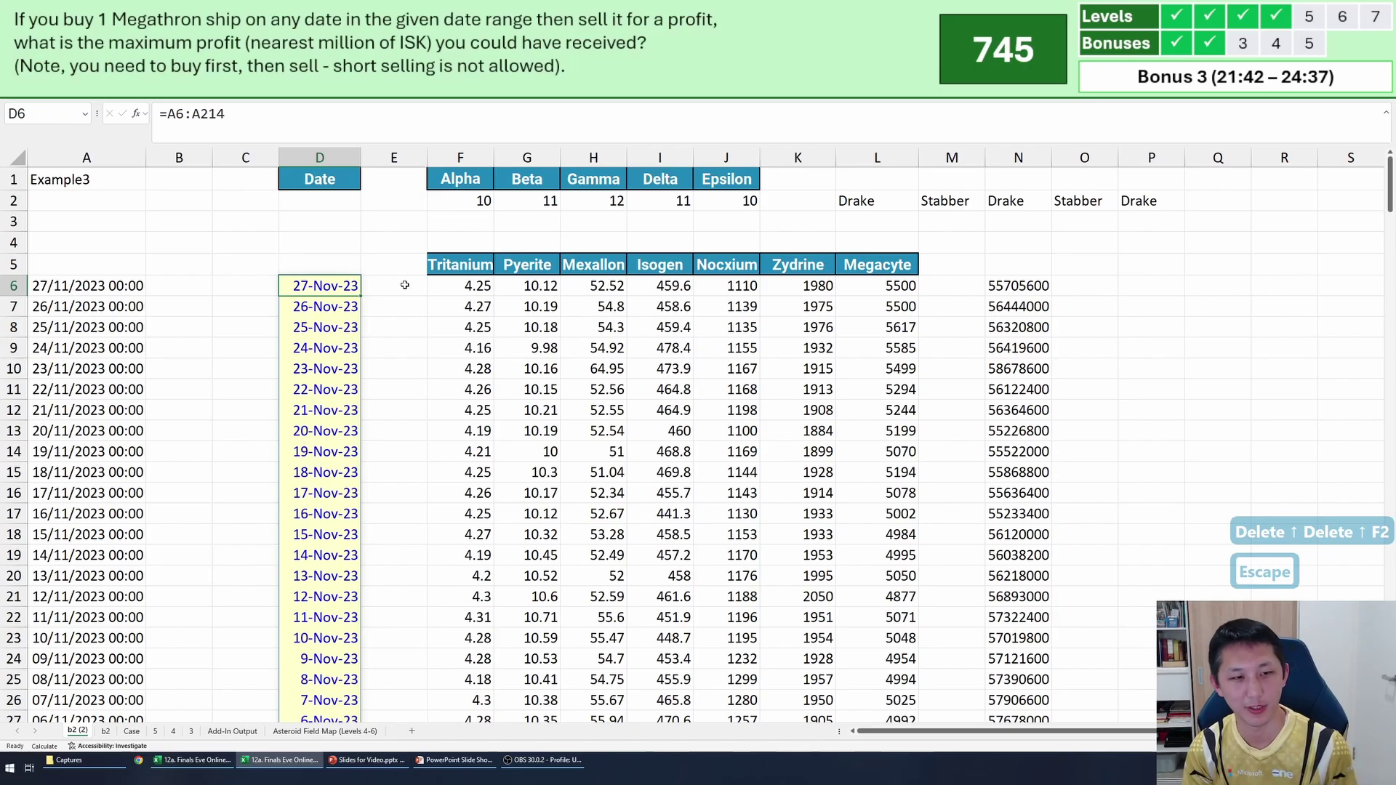
pyautogui.hotkey('ctrl', 'Down')
pyautogui.press('Down')
pyautogui.press('Up')
pyautogui.hotkey('ctrl', 'Home')
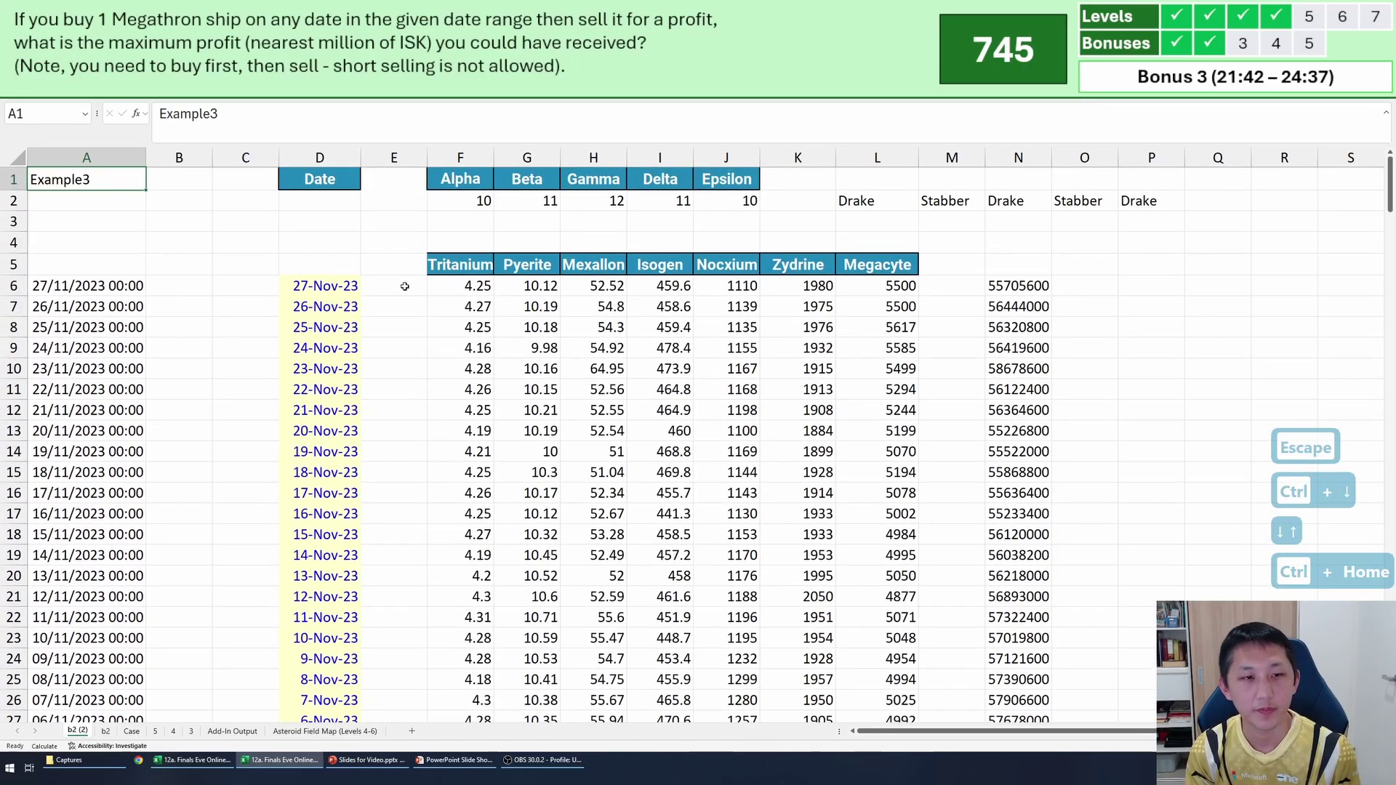
# Fill the mineral price XLOOKUP formulas in columns F to L down to row 214 to cover every date.
pyautogui.click(327, 287)
pyautogui.click(461, 285)
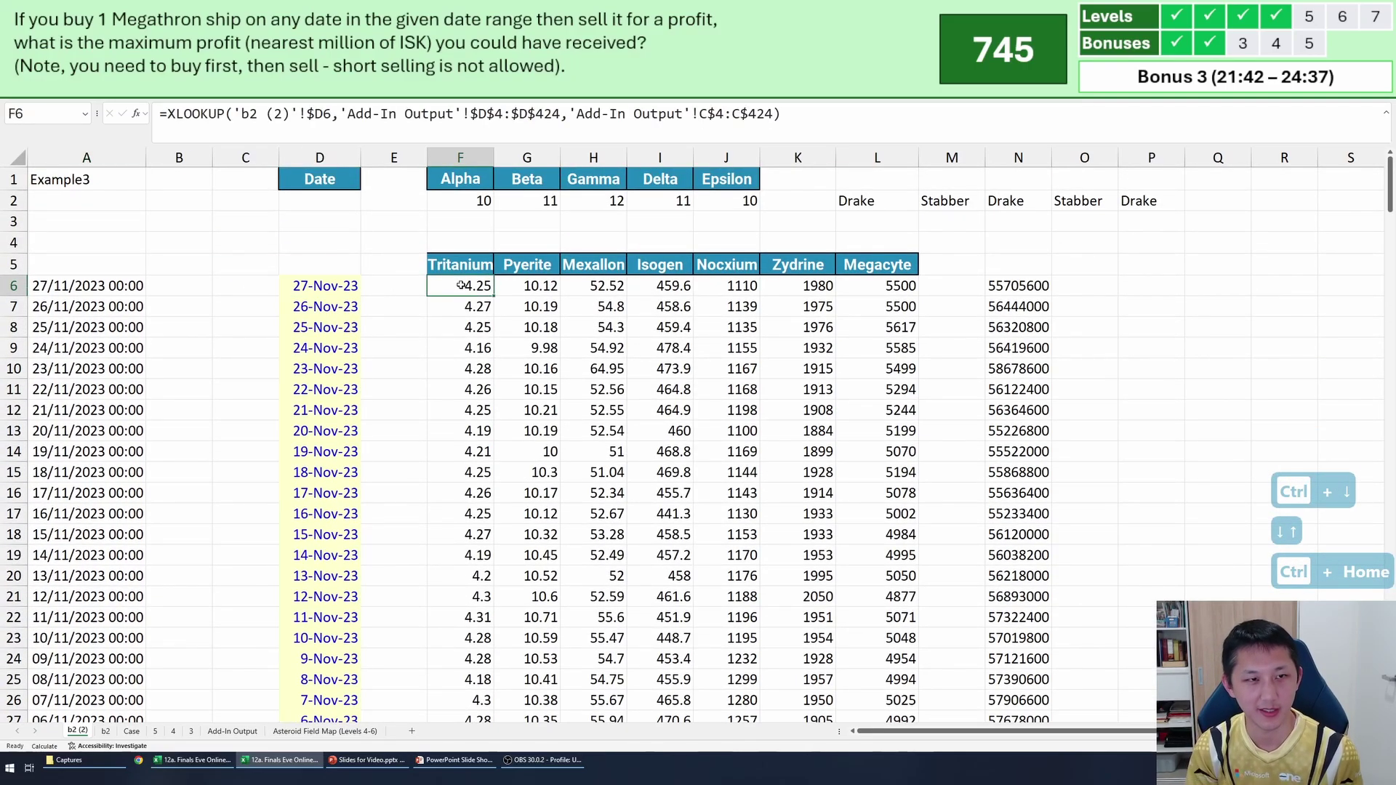
pyautogui.press('Left')
pyautogui.press('Left')
pyautogui.hotkey('ctrl', 'Down')
pyautogui.press('Right')
pyautogui.press('Right')
pyautogui.hotkey('ctrl', 'shift', 'Up')
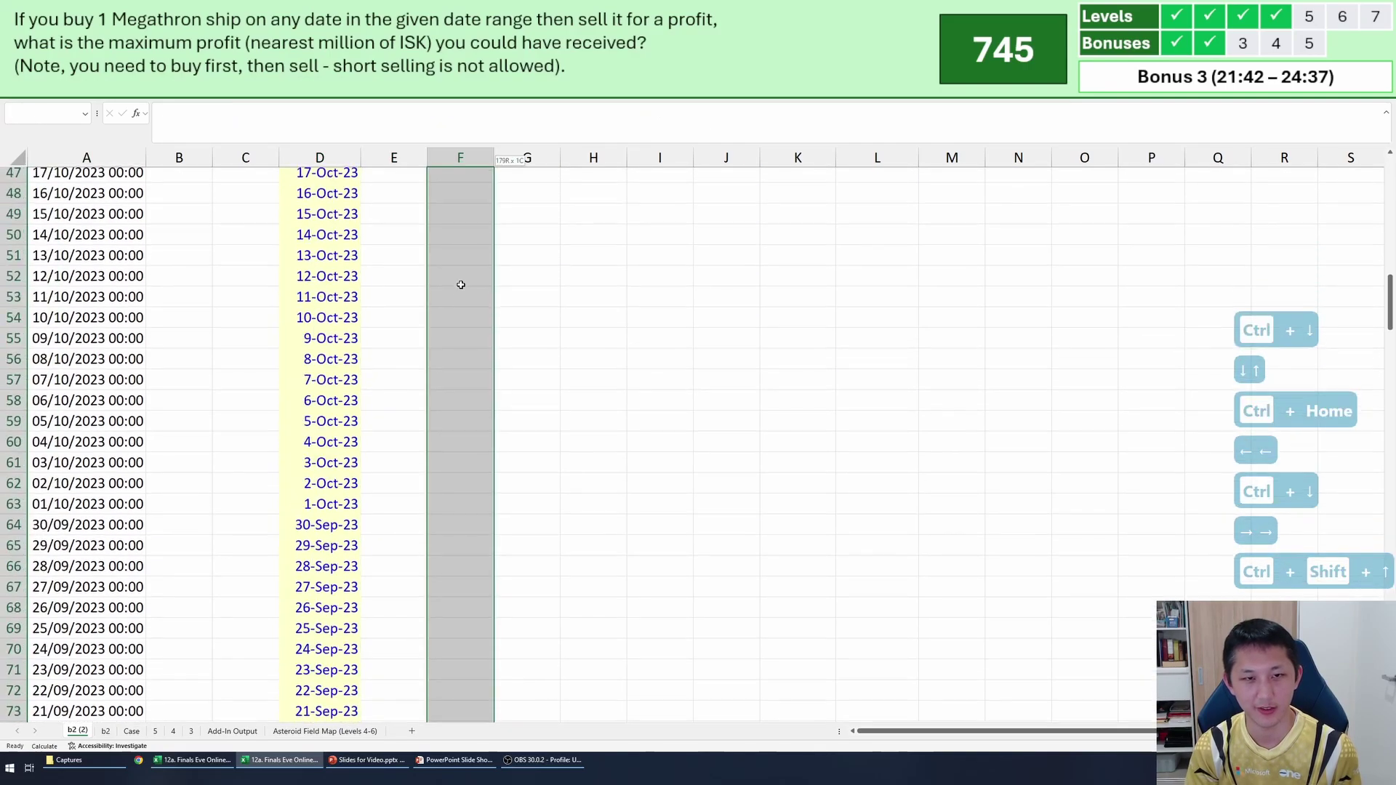
pyautogui.hotkey('shift', 'Right')
pyautogui.hotkey('shift', 'Right')
pyautogui.hotkey('shift', 'Right')
pyautogui.hotkey('shift', 'Right')
pyautogui.hotkey('ctrl', 'd')
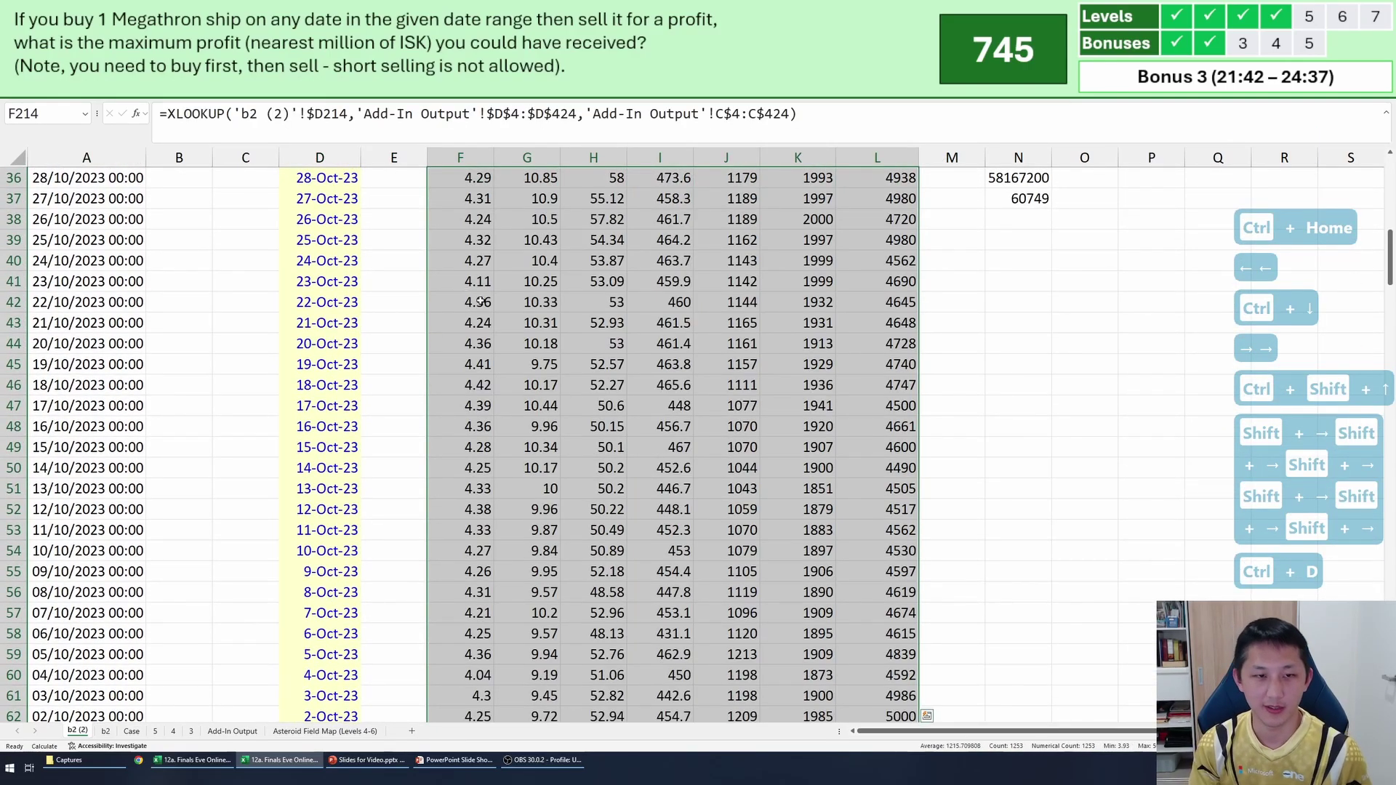
pyautogui.click(588, 344)
pyautogui.scroll(-3, 586, 374)
pyautogui.scroll(-3, 586, 374)
pyautogui.hotkey('ctrl', 'Home')
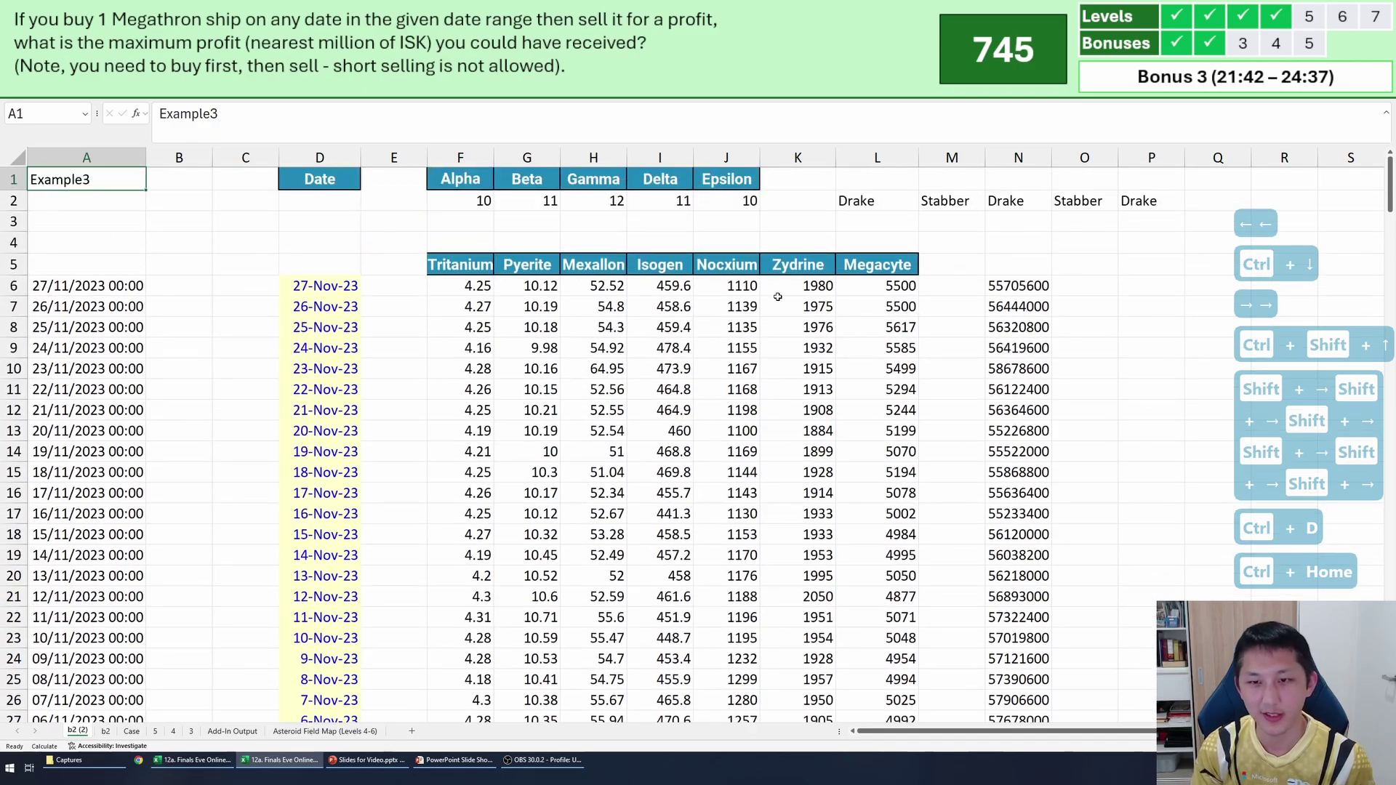
# Change the SUMPRODUCT in N6 to use the Megathron mineral requirements in $N$255:$T$255.
pyautogui.click(1038, 286)
pyautogui.press('F2')
pyautogui.scroll(-20, 1040, 349)
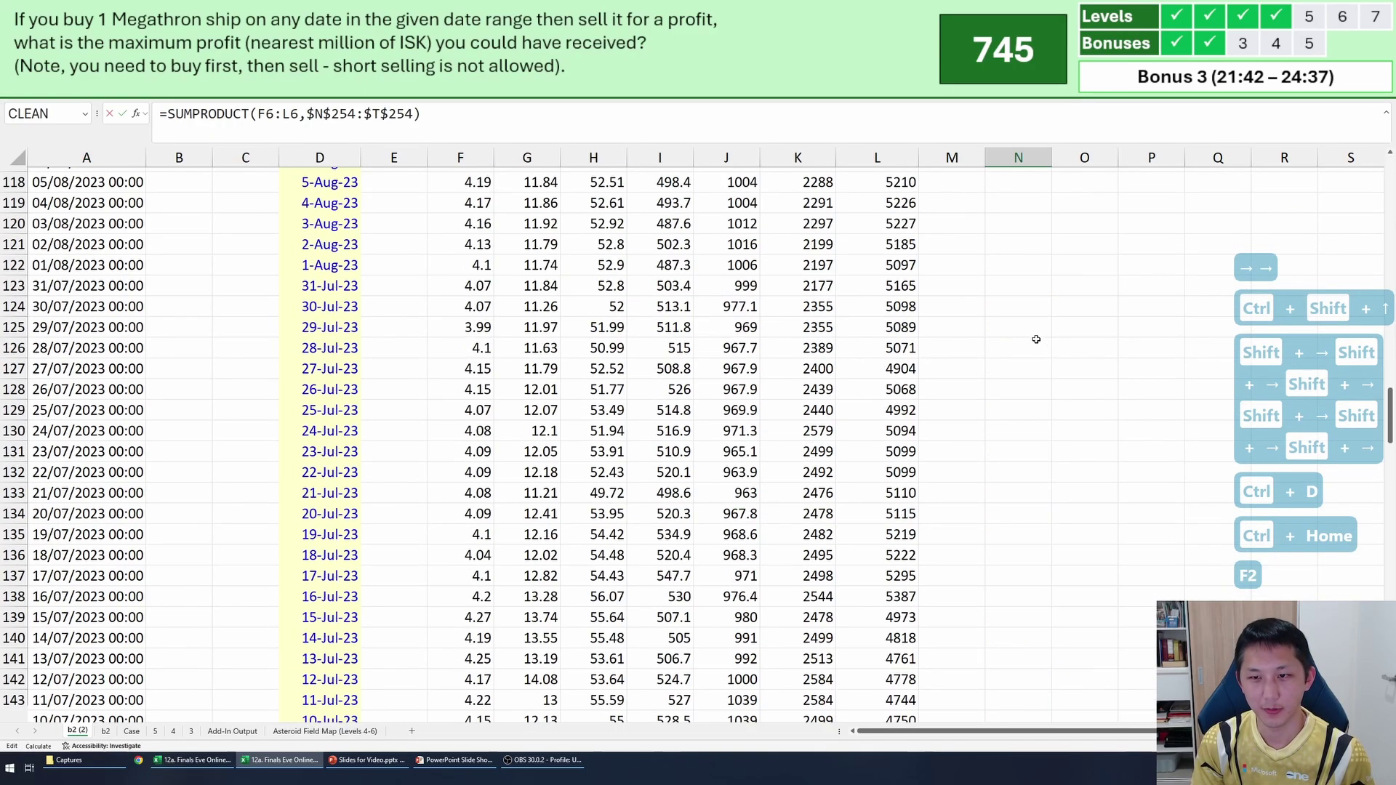
pyautogui.scroll(-2, 1044, 371)
pyautogui.scroll(20, 1091, 385)
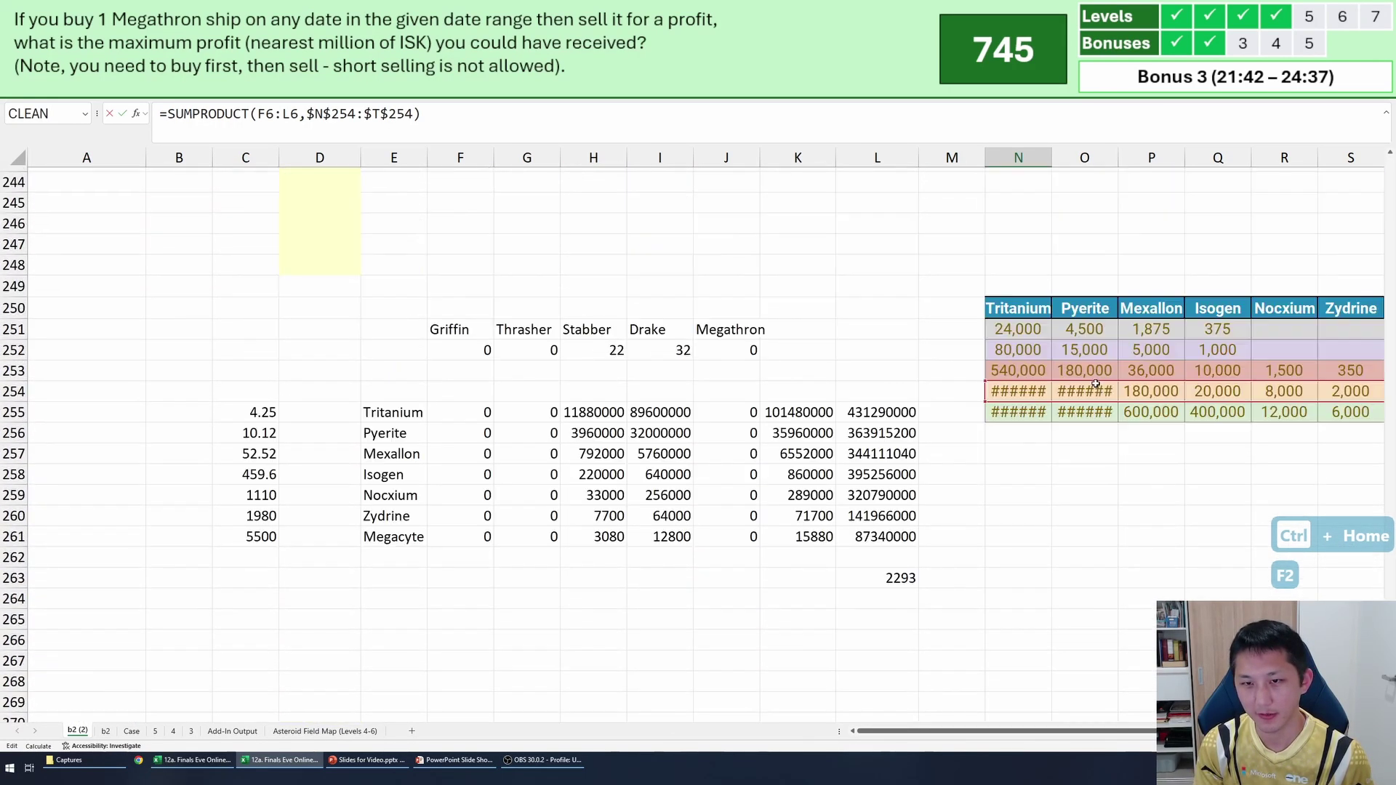
pyautogui.scroll(-4, 1016, 542)
pyautogui.moveTo(1021, 468); pyautogui.dragTo(1021, 488)
pyautogui.press('Return')
# Fill the Megathron cost formula from N6 down to N214, replacing the old Drake costs and minimum.
pyautogui.press('Up')
pyautogui.press('Left')
pyautogui.press('Left')
pyautogui.hotkey('ctrl', 'Down')
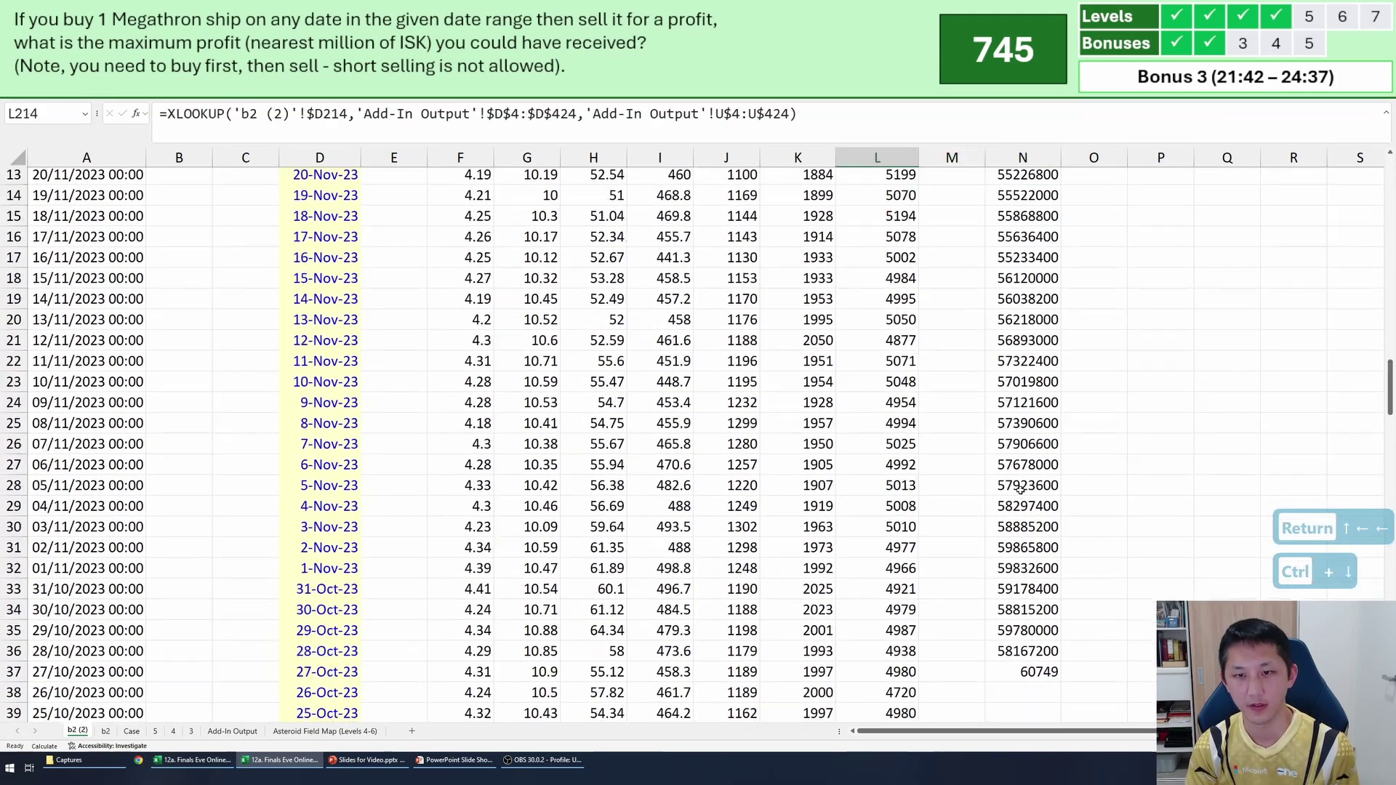
pyautogui.press('Right')
pyautogui.press('Right')
pyautogui.hotkey('ctrl', 'shift', 'Up')
pyautogui.hotkey('ctrl', 'shift', 'Up')
pyautogui.hotkey('ctrl', 'shift', 'Up')
pyautogui.hotkey('shift', 'Down')
pyautogui.hotkey('ctrl', 'shift', 'Down')
pyautogui.hotkey('ctrl', 'd')
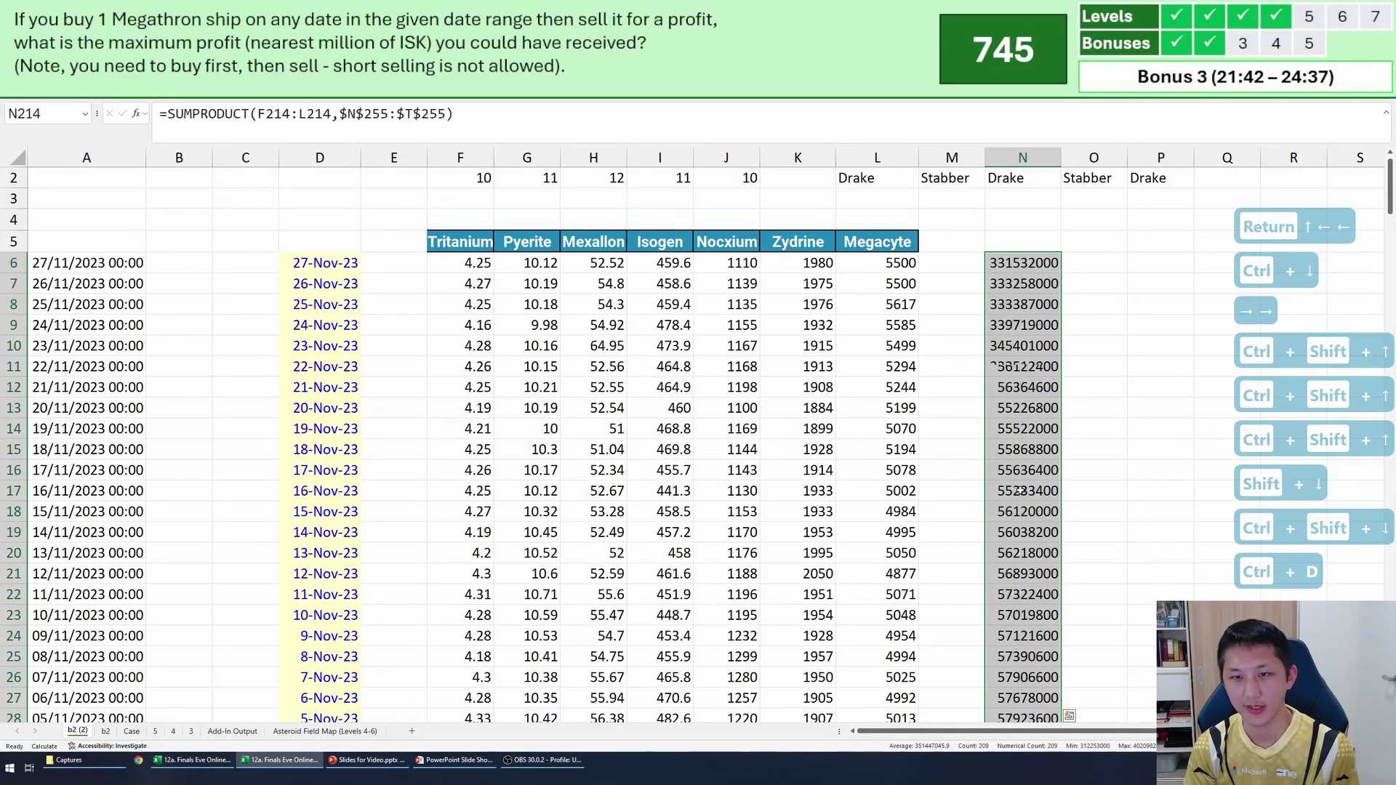
pyautogui.press('Up')
pyautogui.hotkey('ctrl', 'Up')
pyautogui.hotkey('ctrl', 'Down')
pyautogui.hotkey('ctrl', 'Up')
pyautogui.hotkey('ctrl', 'Up')
pyautogui.hotkey('ctrl', 'Up')
pyautogui.hotkey('ctrl', 'Down')
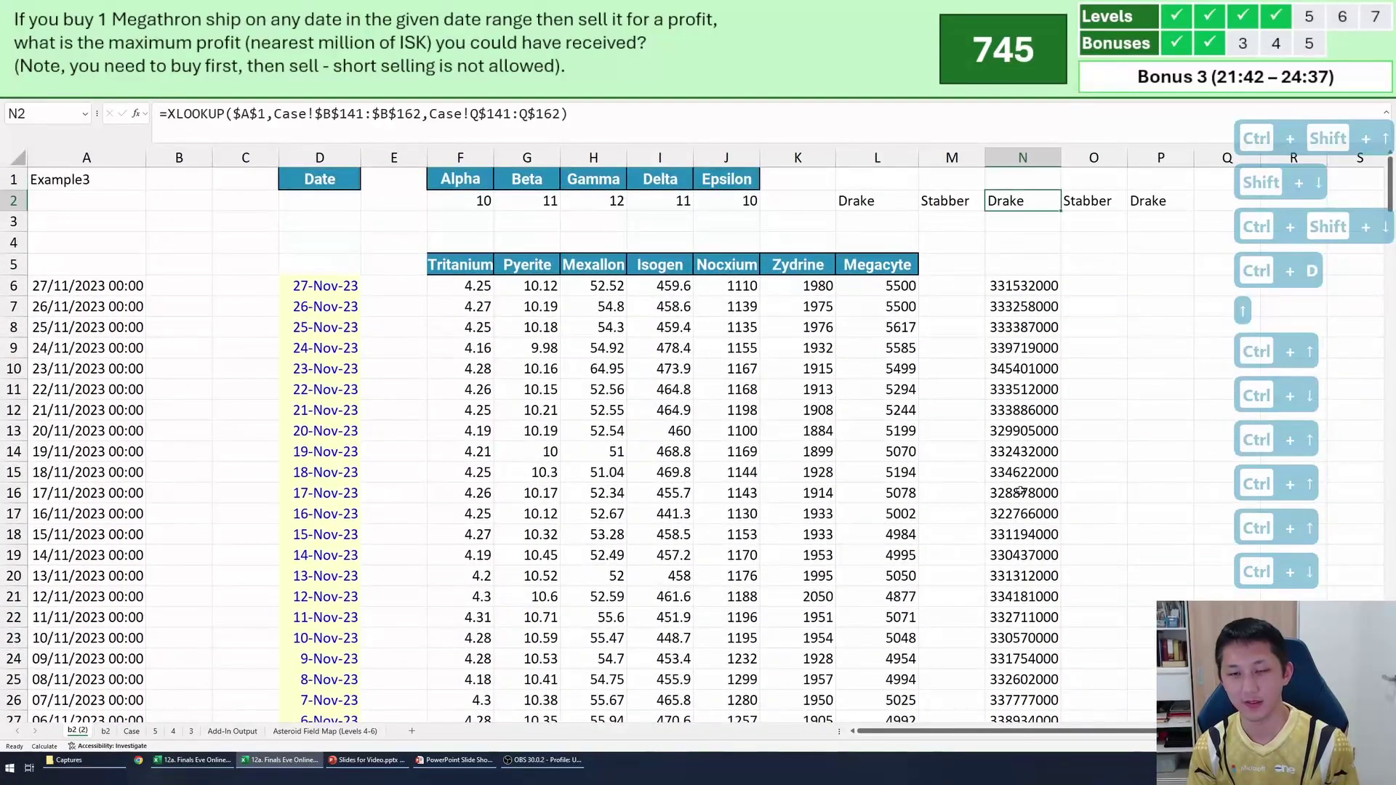
# Calculate the highest Megathron cost in Q6 with MAX over all of column N's daily values.
pyautogui.hscroll(3, 995, 303)
pyautogui.click(946, 287)
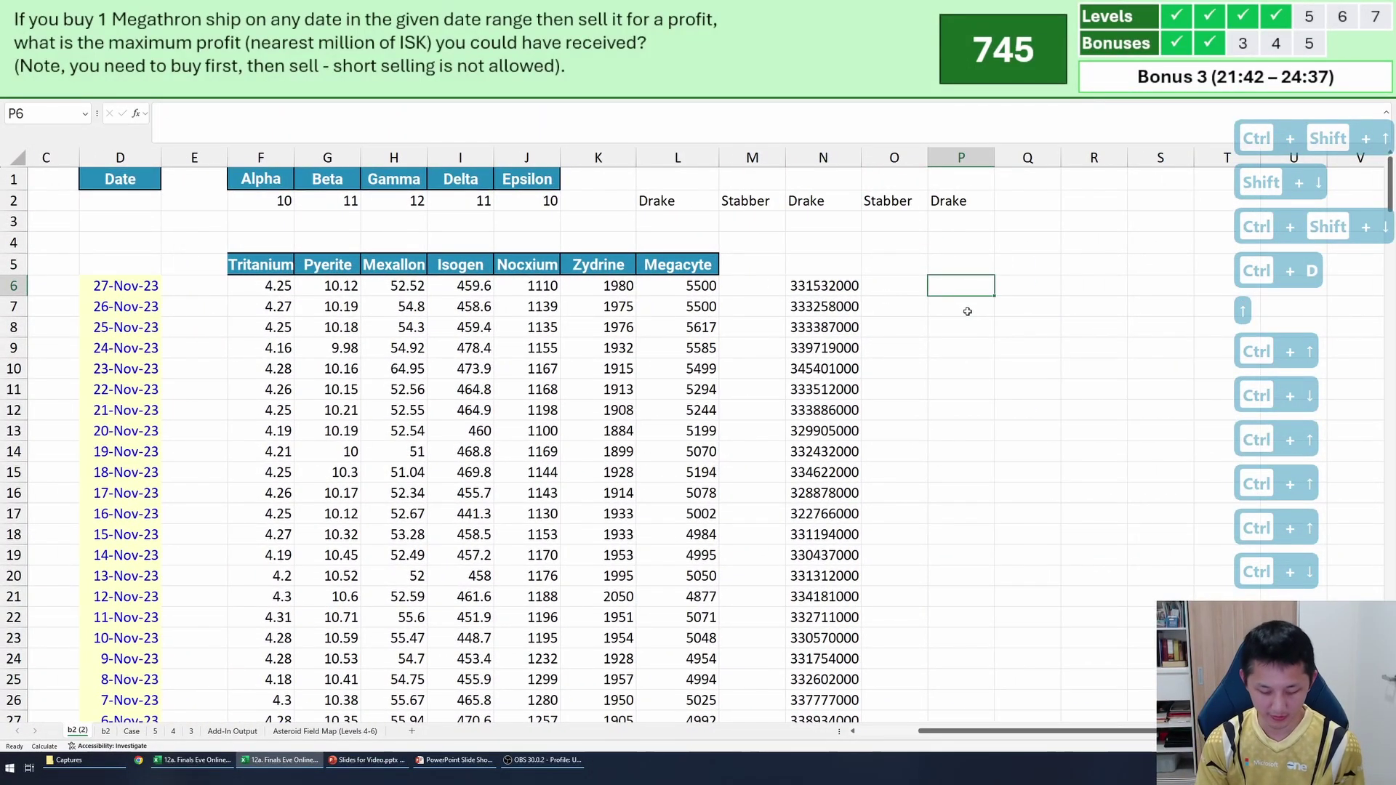
pyautogui.press('Right')
pyautogui.press('Left')
pyautogui.write('=')
pyautogui.press('BackSpace')
pyautogui.press('Escape')
pyautogui.press('Tab')
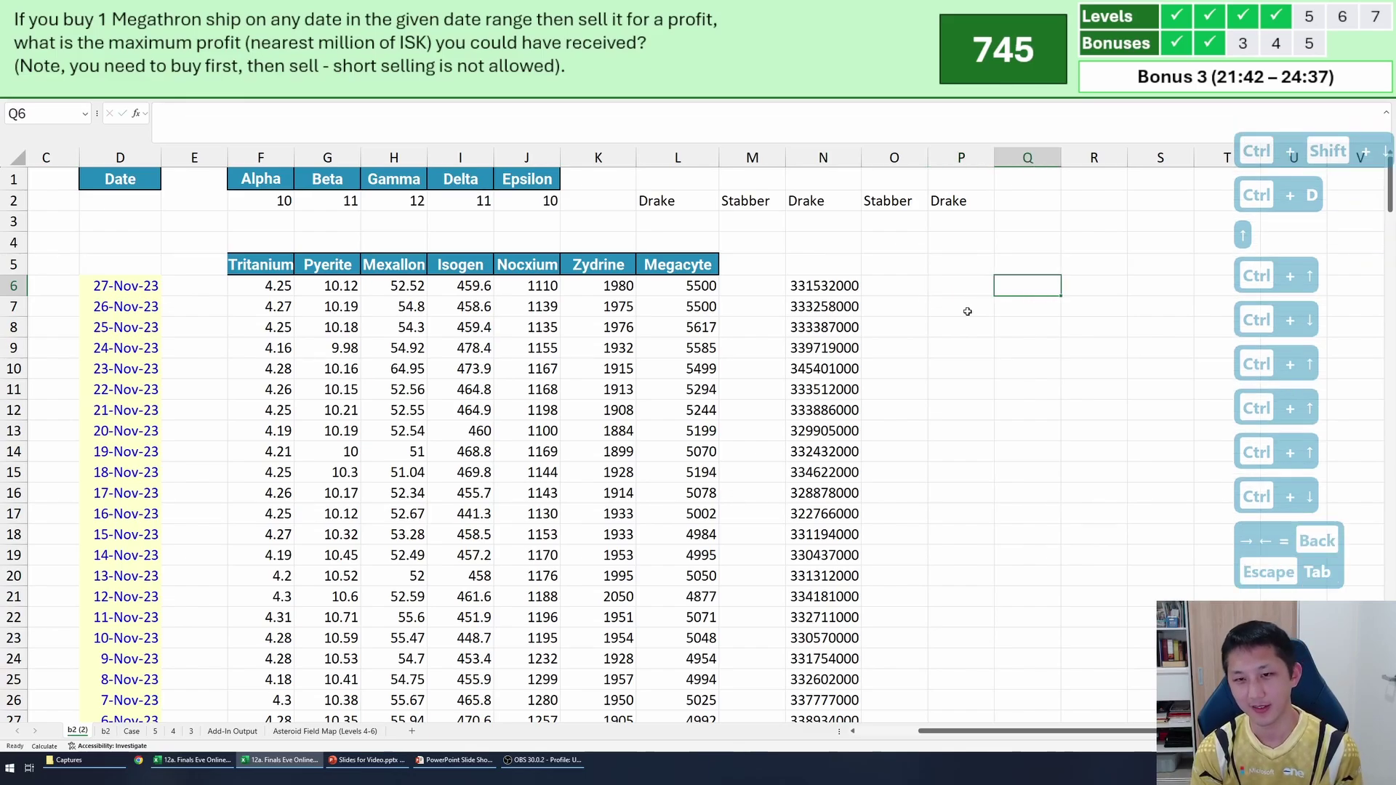
pyautogui.write('=')
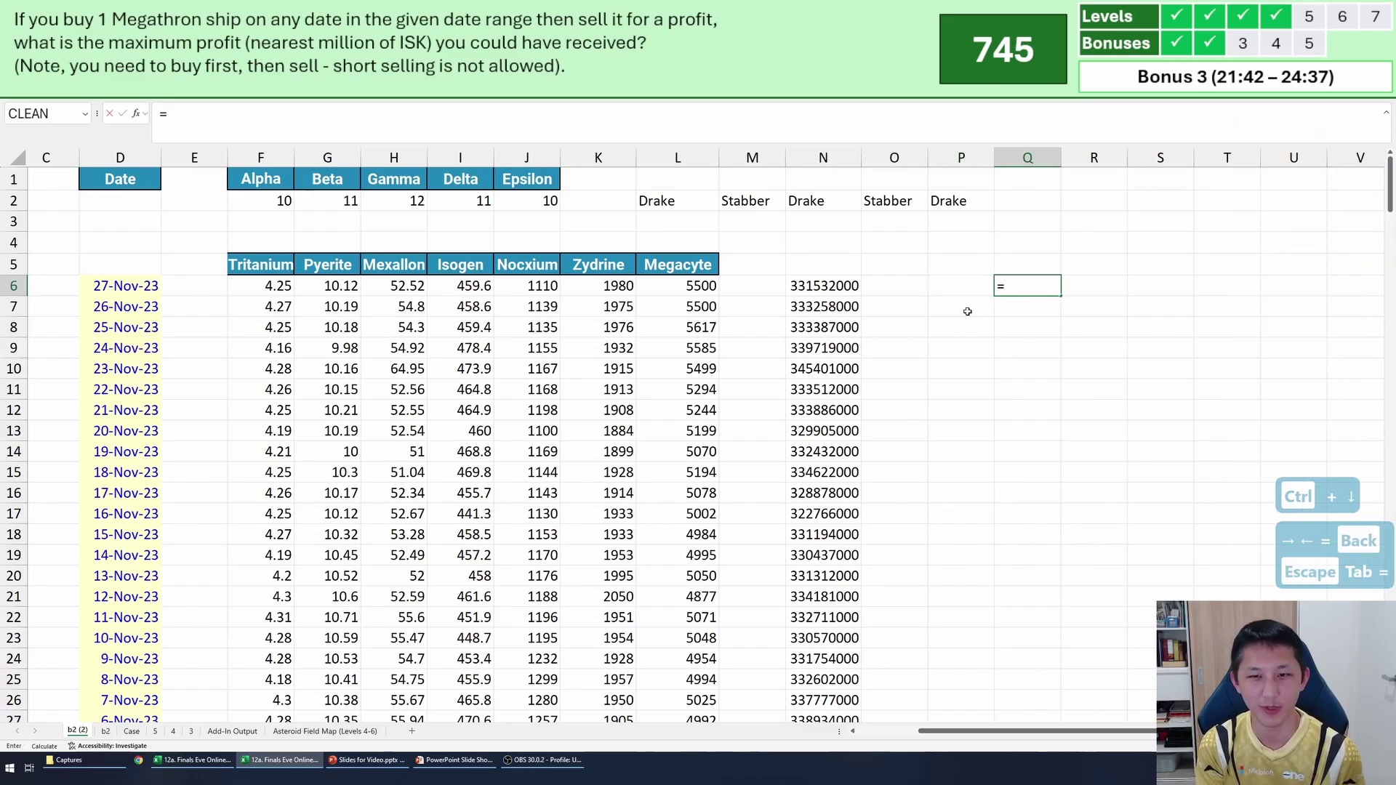
pyautogui.write('max')
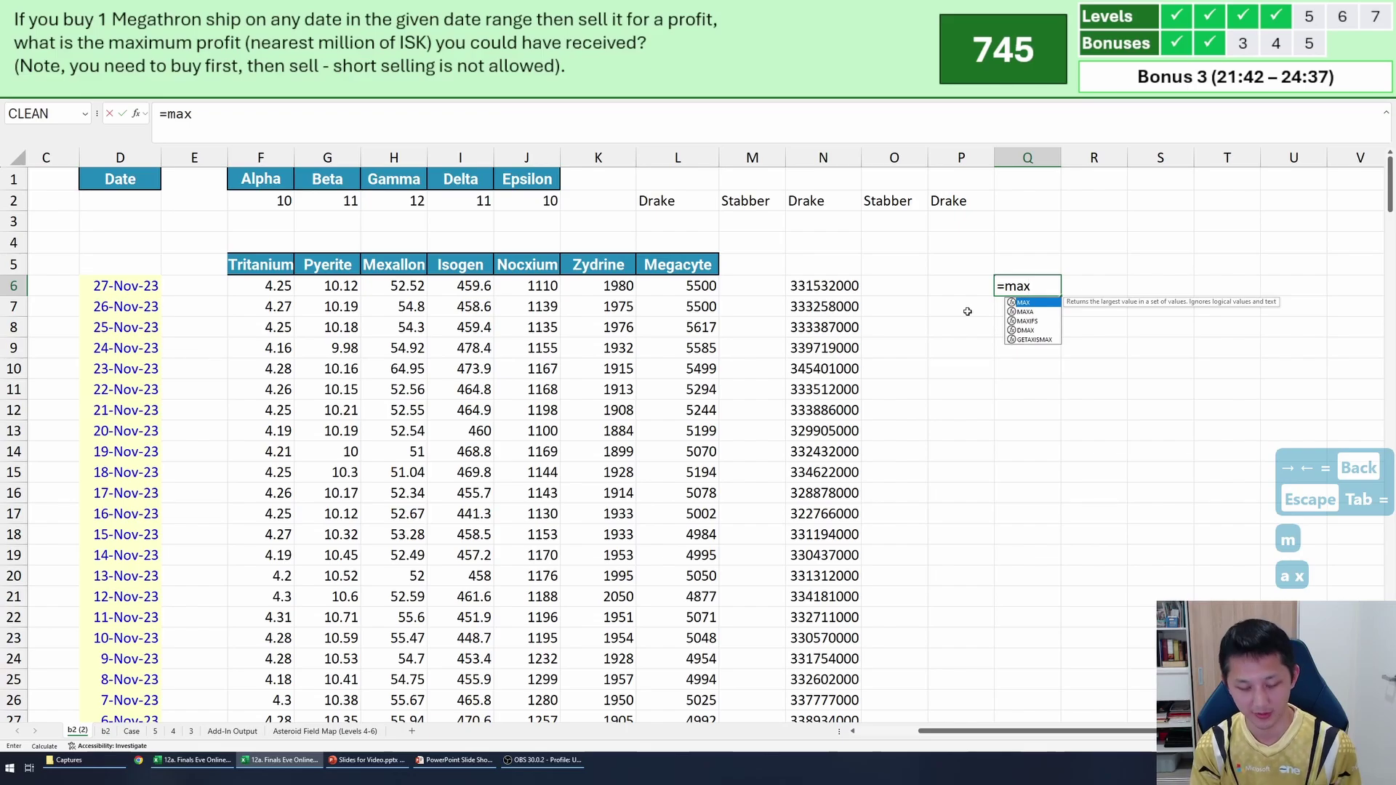
pyautogui.press('Tab')
pyautogui.hotkey('ctrl', 'Left')
pyautogui.hotkey('ctrl', 'Left')
pyautogui.hotkey('ctrl', 'Right')
pyautogui.hotkey('ctrl', 'shift', 'Down')
pyautogui.press('Return')
pyautogui.press('Up')
pyautogui.press('Left')
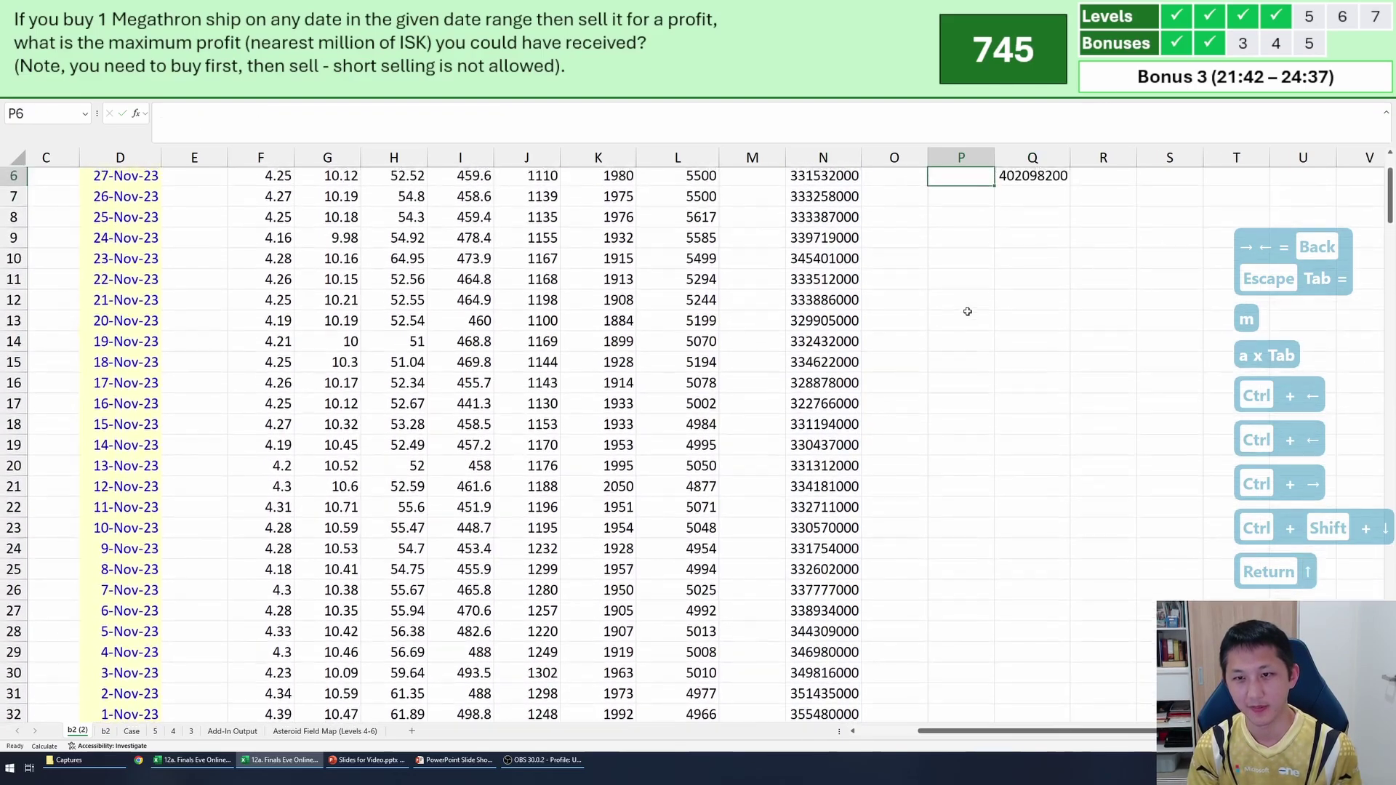
# Calculate the lowest Megathron cost in Q7 with MIN over all of column N's daily values.
pyautogui.press('Down')
pyautogui.press('Up')
pyautogui.press('Right')
pyautogui.press('Down')
pyautogui.write('=min')
pyautogui.press('Tab')
pyautogui.hotkey('ctrl', 'Left')
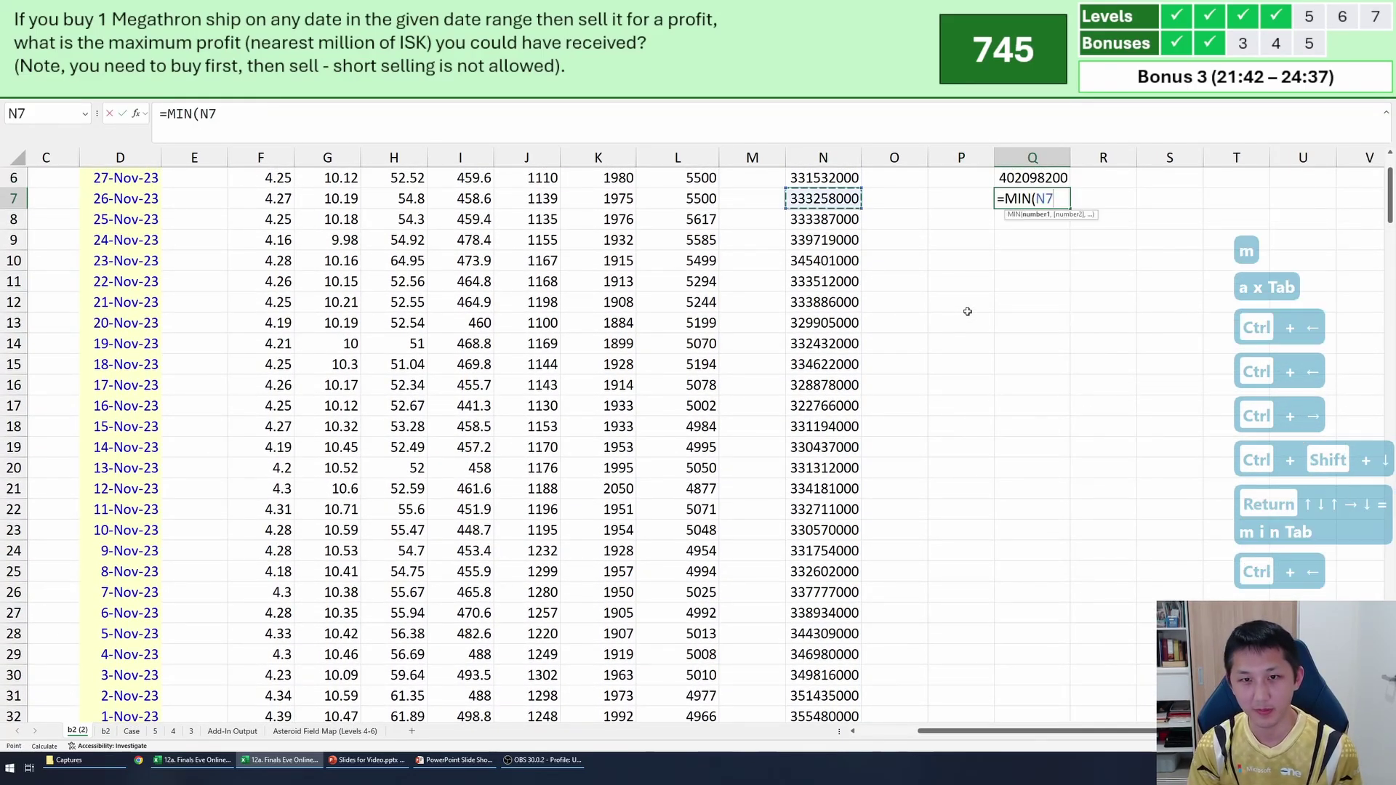
pyautogui.hotkey('ctrl', 'Up')
pyautogui.hotkey('ctrl', 'shift', 'Down')
pyautogui.press('Return')
pyautogui.press('Up')
pyautogui.press('Up')
pyautogui.press('Down')
pyautogui.press('Down')
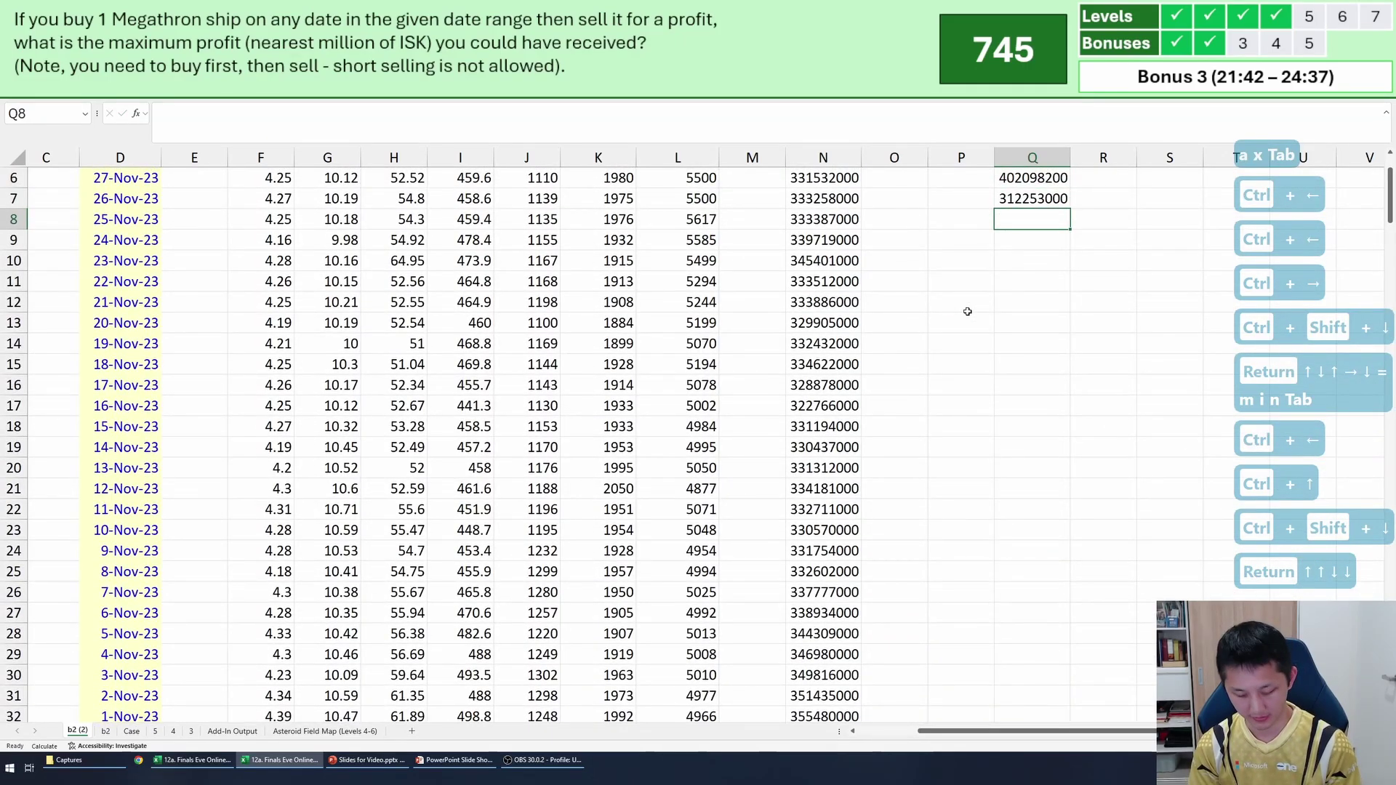
# Subtract the minimum from the maximum in Q8 with =Q6-Q7.
pyautogui.write('=')
pyautogui.press('Up')
pyautogui.press('Up')
pyautogui.write('-')
pyautogui.press('Up')
pyautogui.press('Return')
pyautogui.press('Up')
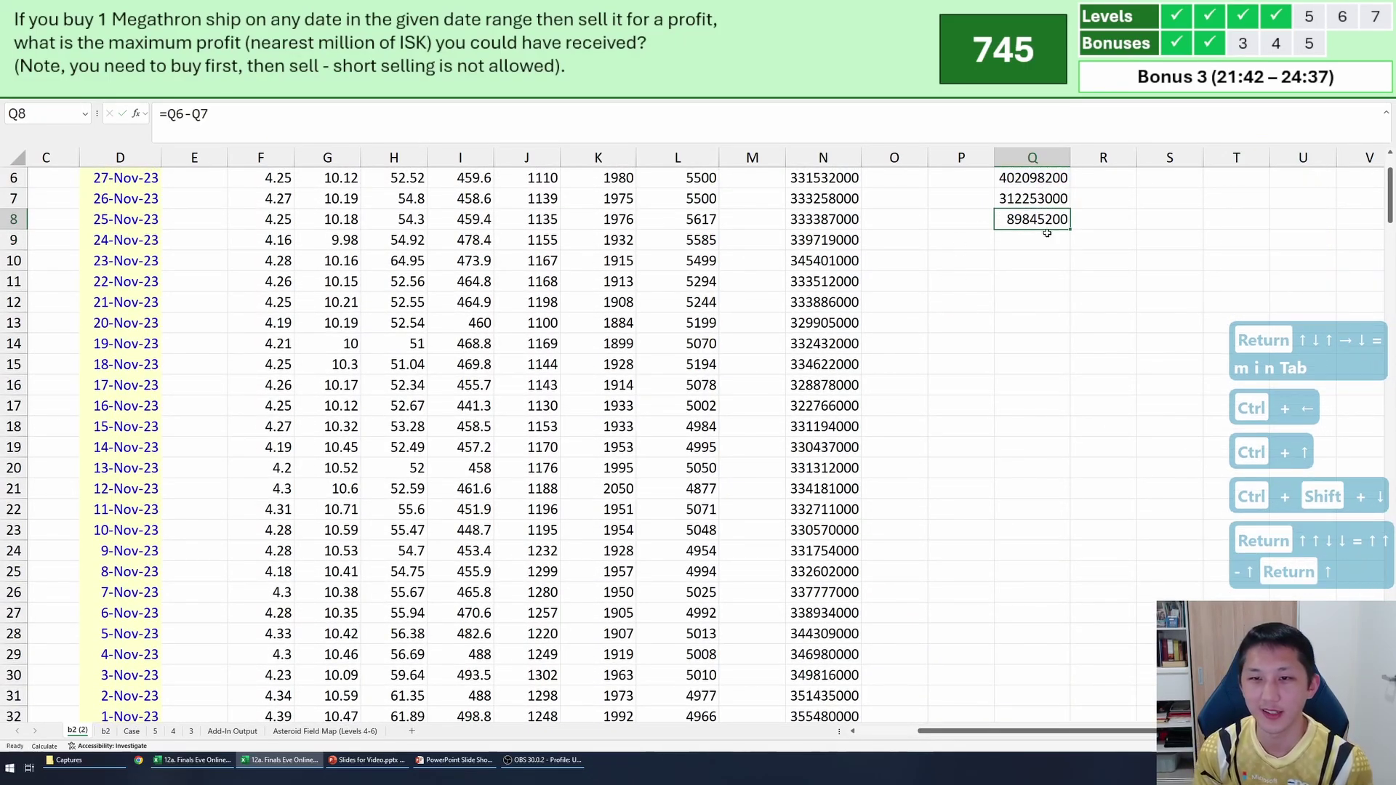
pyautogui.click(1024, 240)
pyautogui.click(1033, 385)
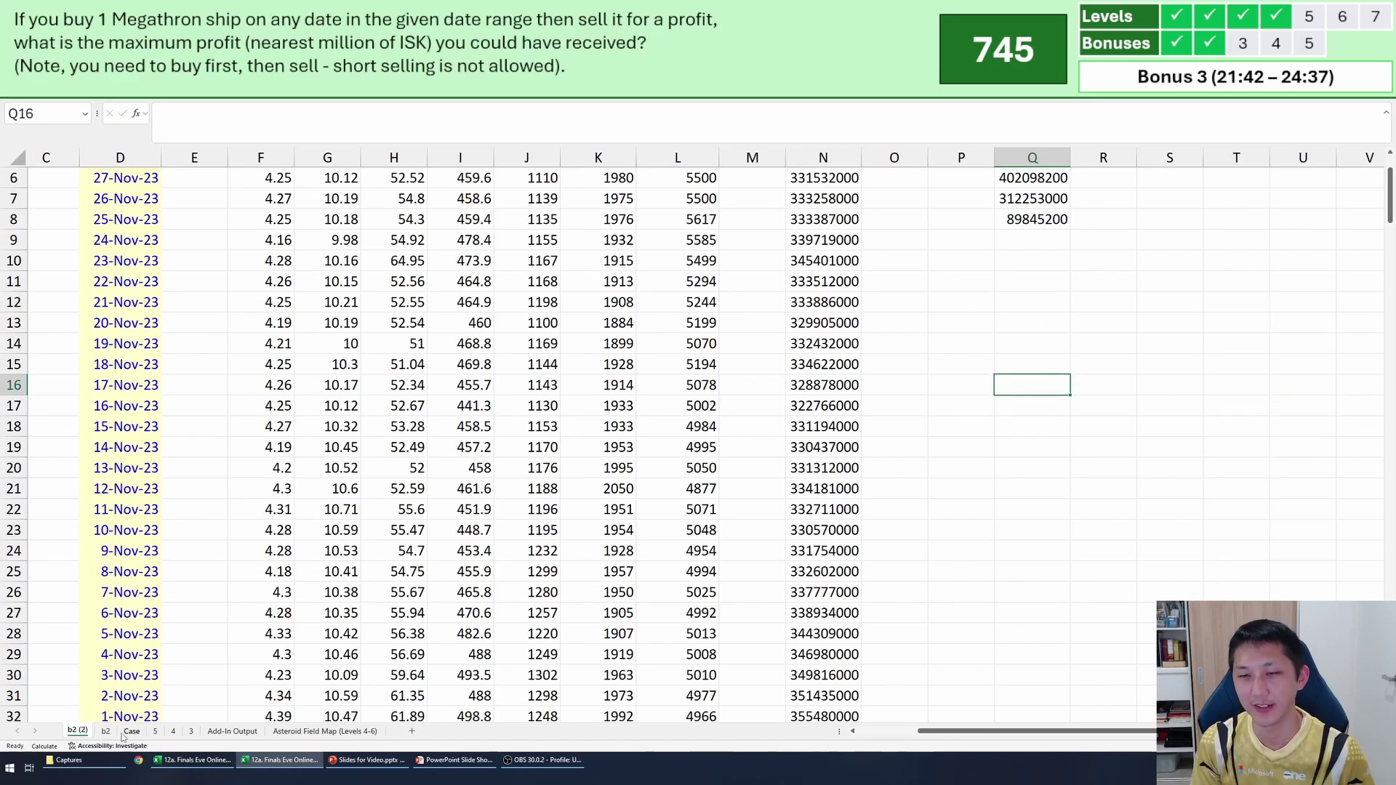
# Clear the maximum, minimum and difference formulas from Q6 to Q8.
pyautogui.scroll(2, 692, 417)
pyautogui.moveTo(1075, 240); pyautogui.dragTo(1076, 395)
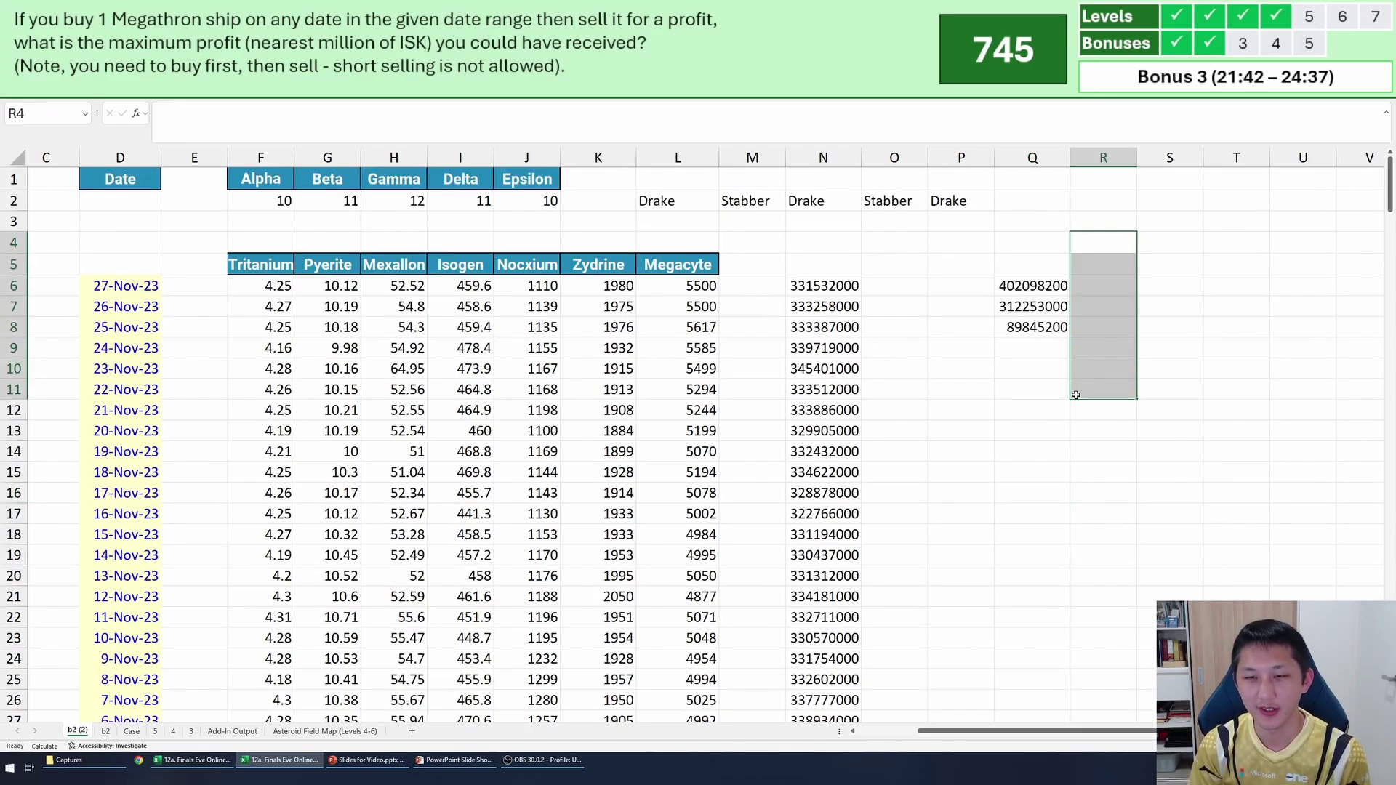
pyautogui.hotkey('shift', 'Left')
pyautogui.press('Delete')
pyautogui.hotkey('ctrl', 'z')
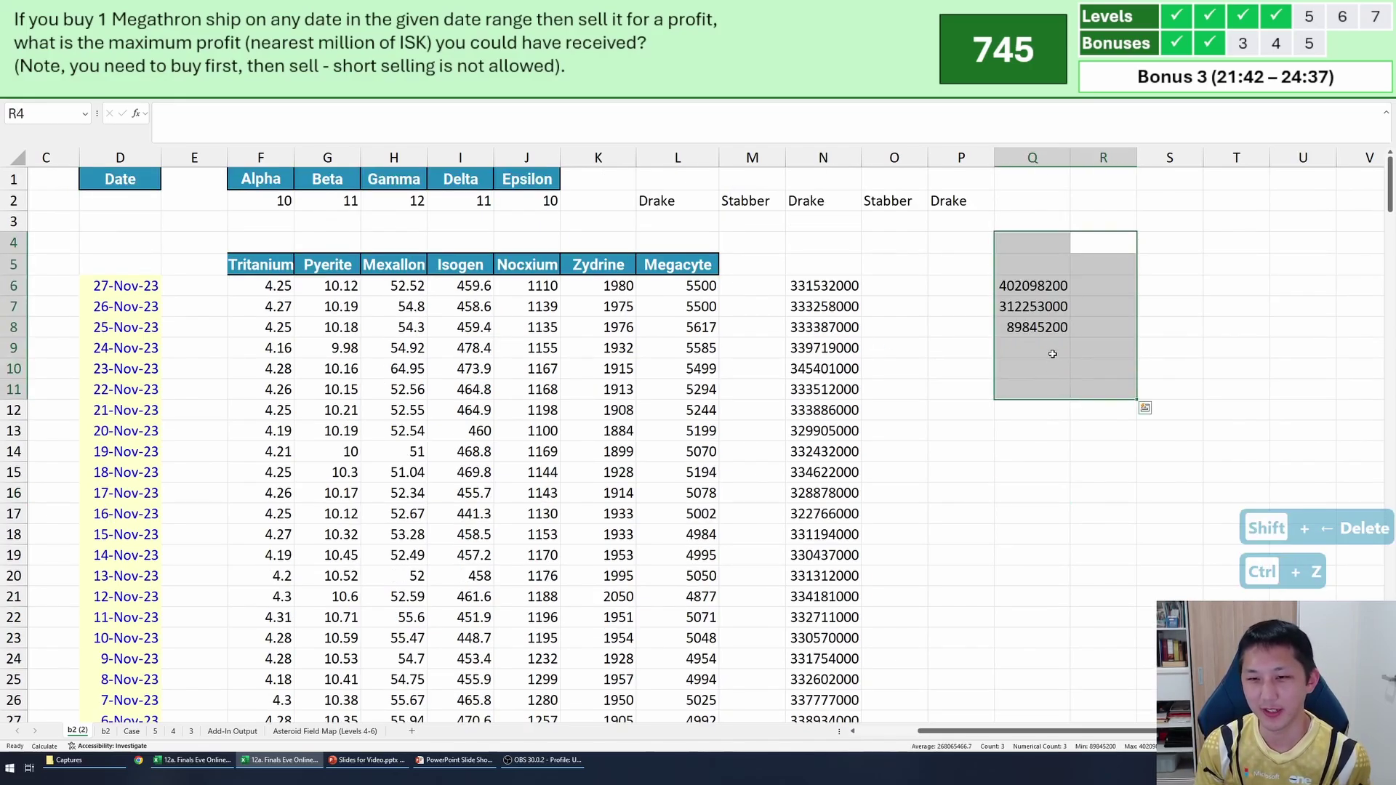
pyautogui.click(1045, 327)
pyautogui.moveTo(1033, 356); pyautogui.dragTo(1045, 267)
pyautogui.press('Delete')
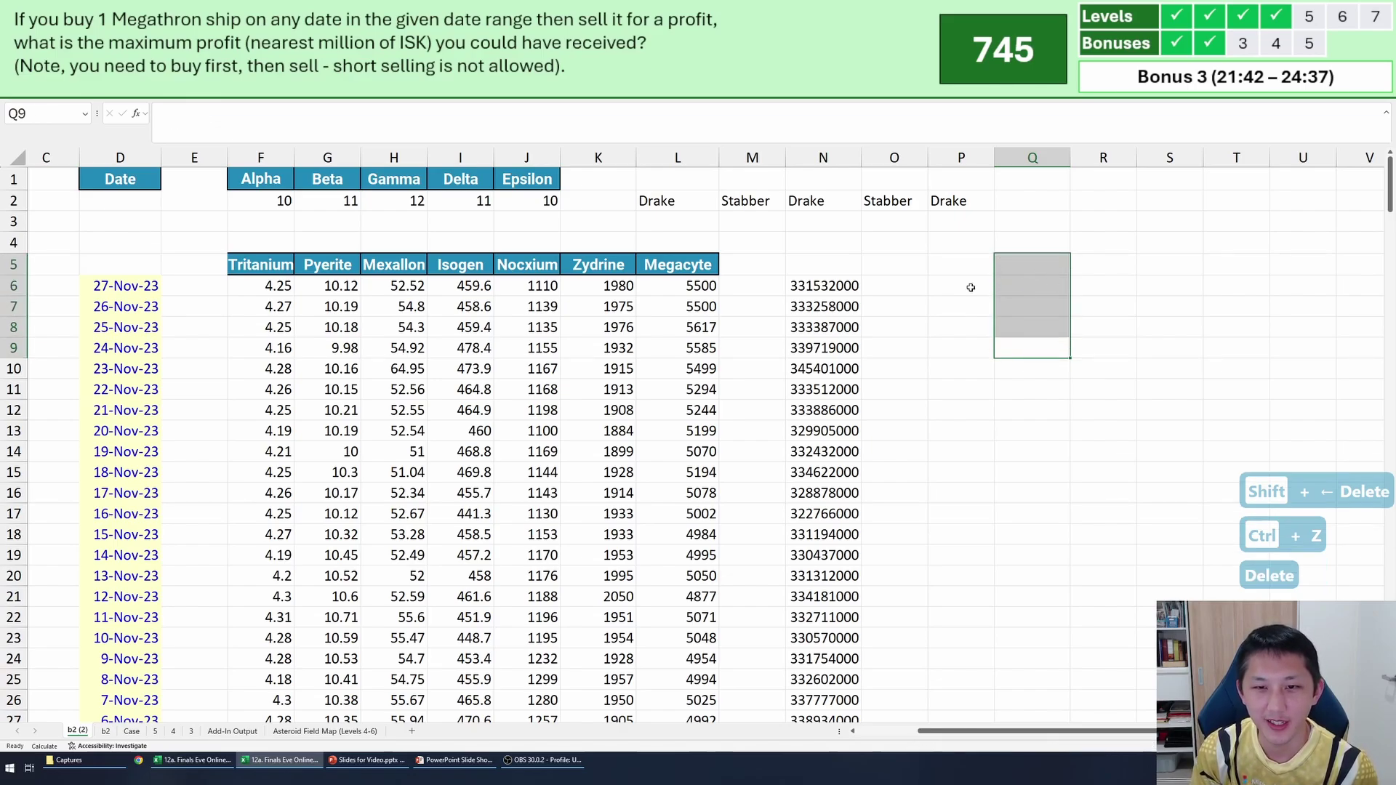
pyautogui.click(825, 287)
pyautogui.click(883, 286)
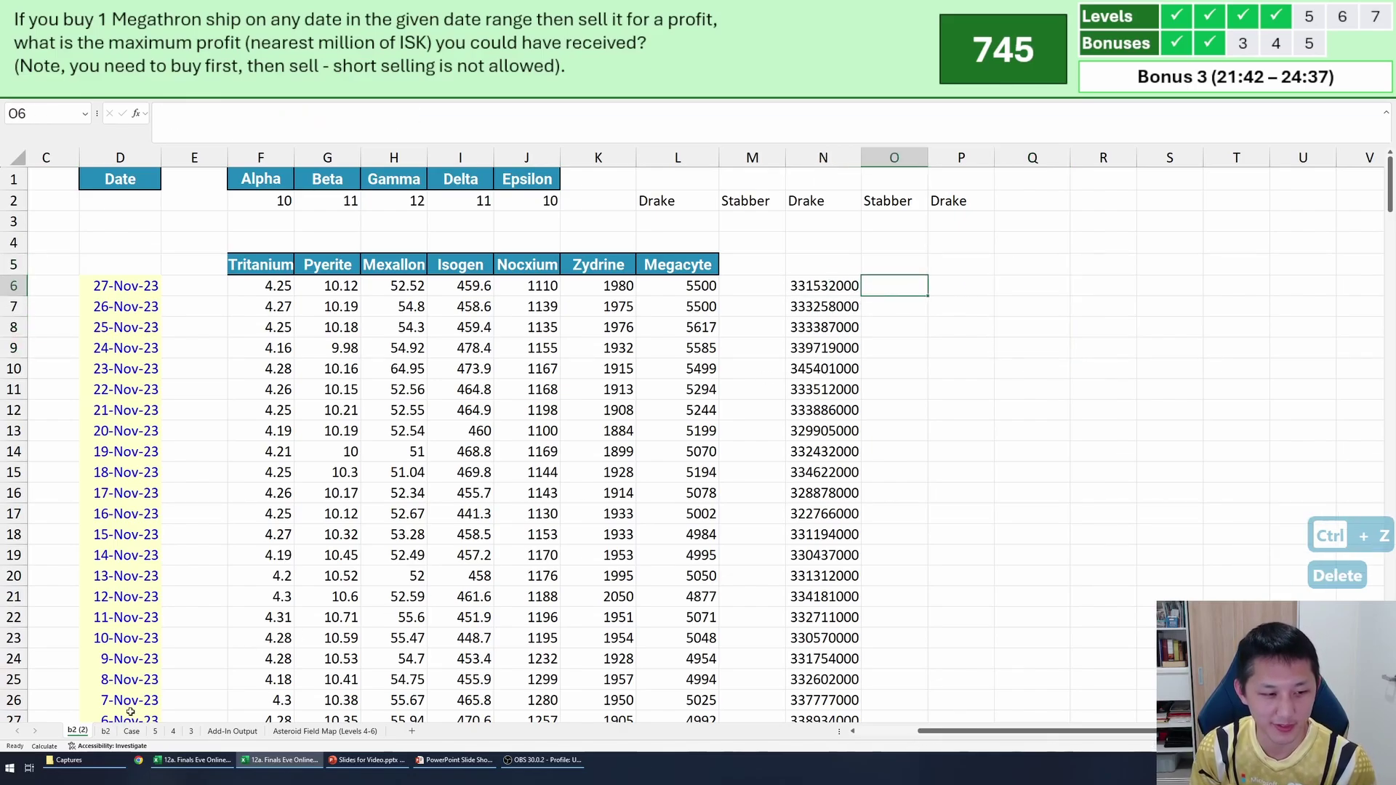
pyautogui.click(850, 287)
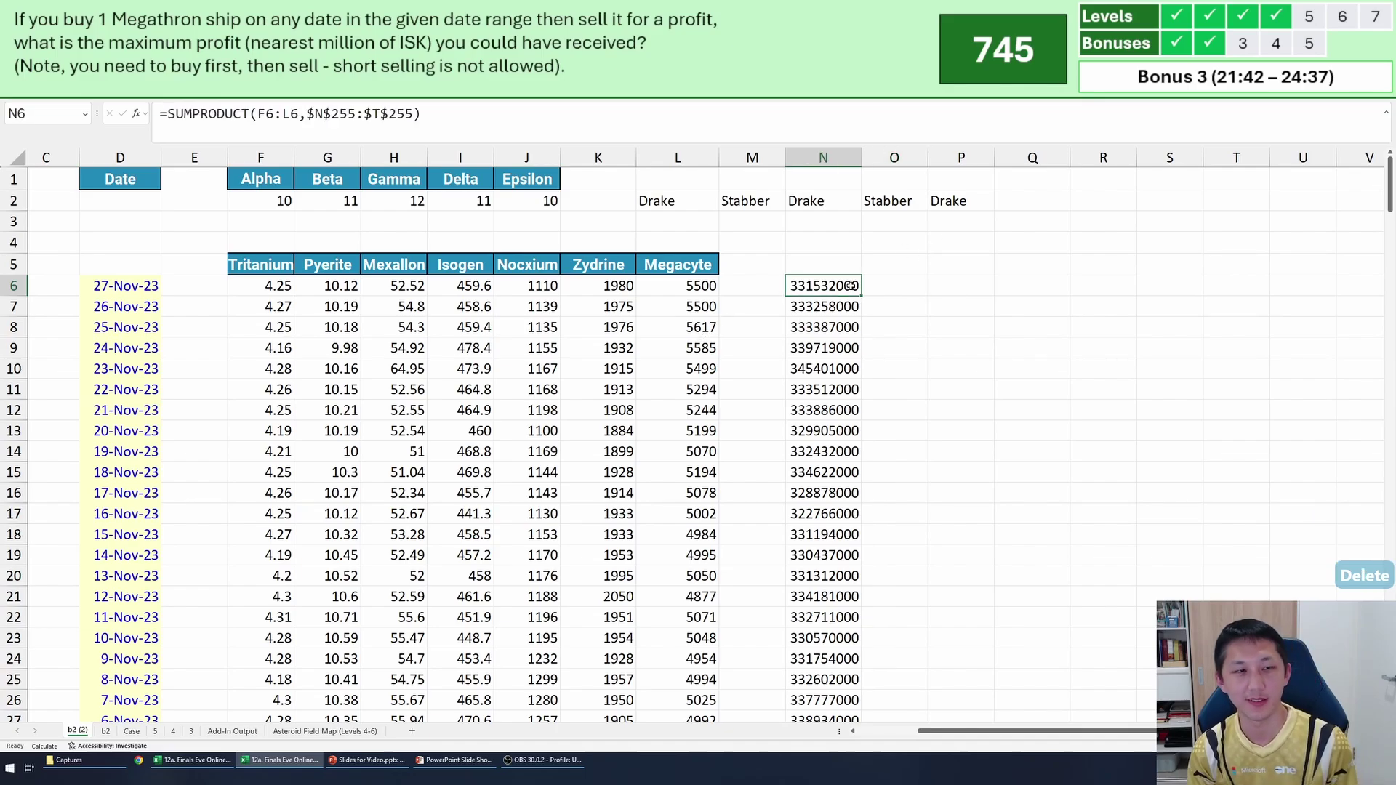
pyautogui.press('Right')
pyautogui.press('Left')
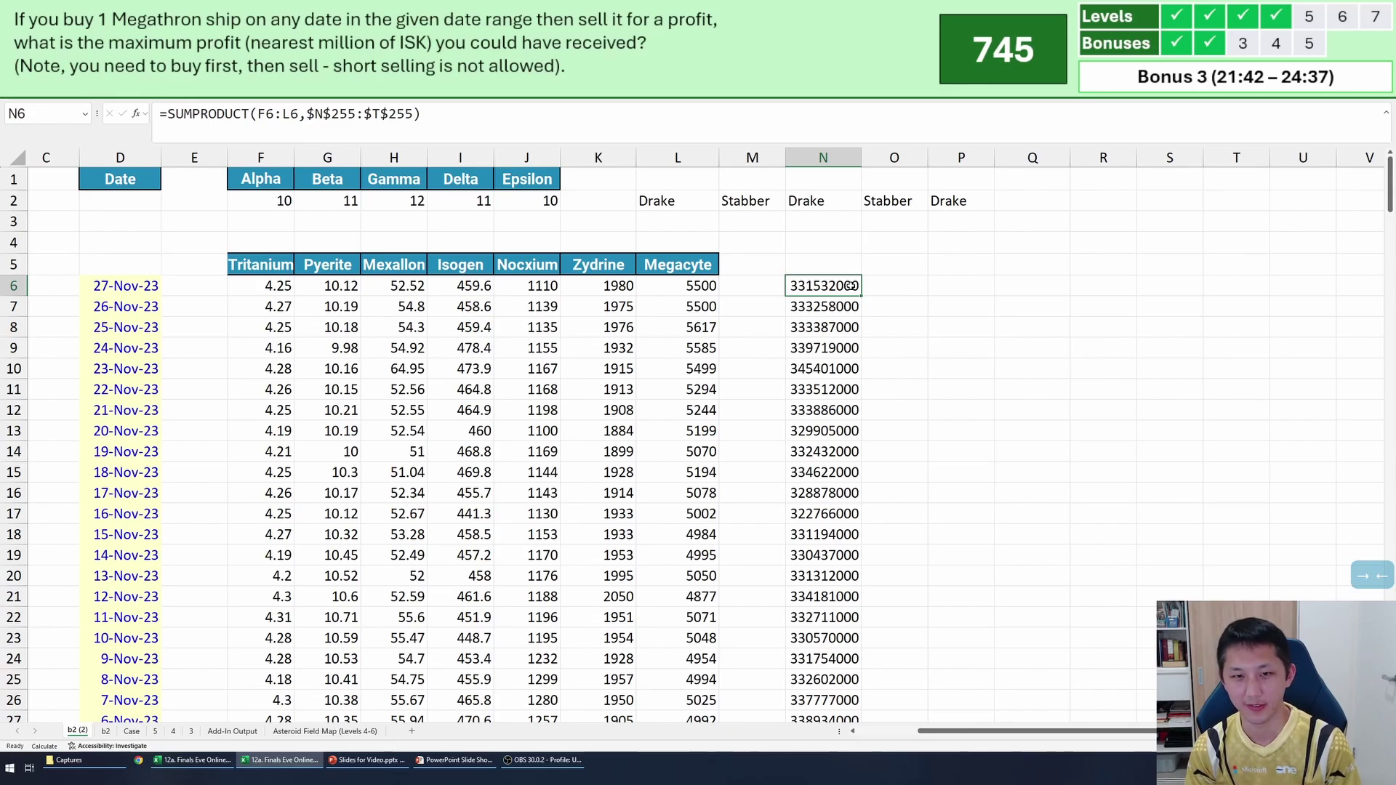
pyautogui.press('Right')
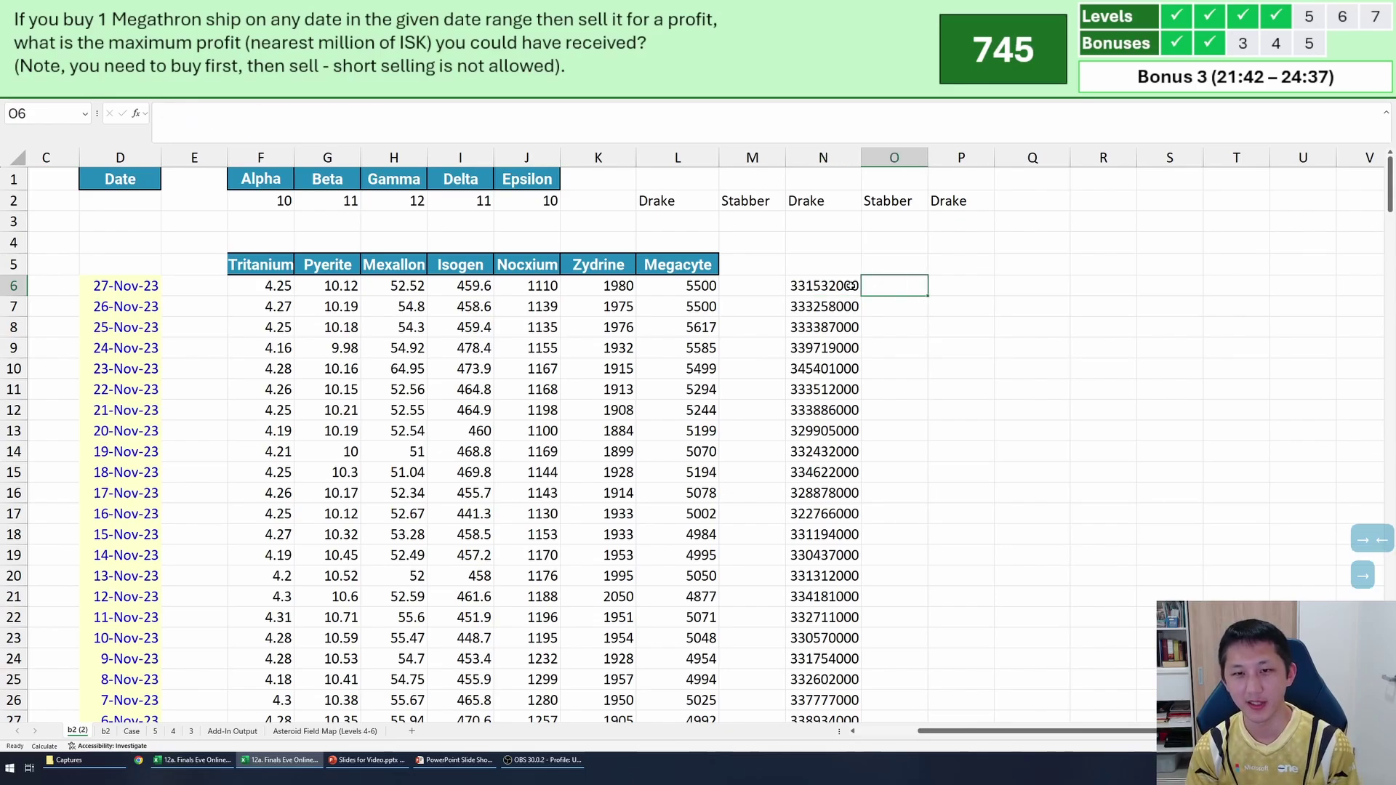
pyautogui.press('Left')
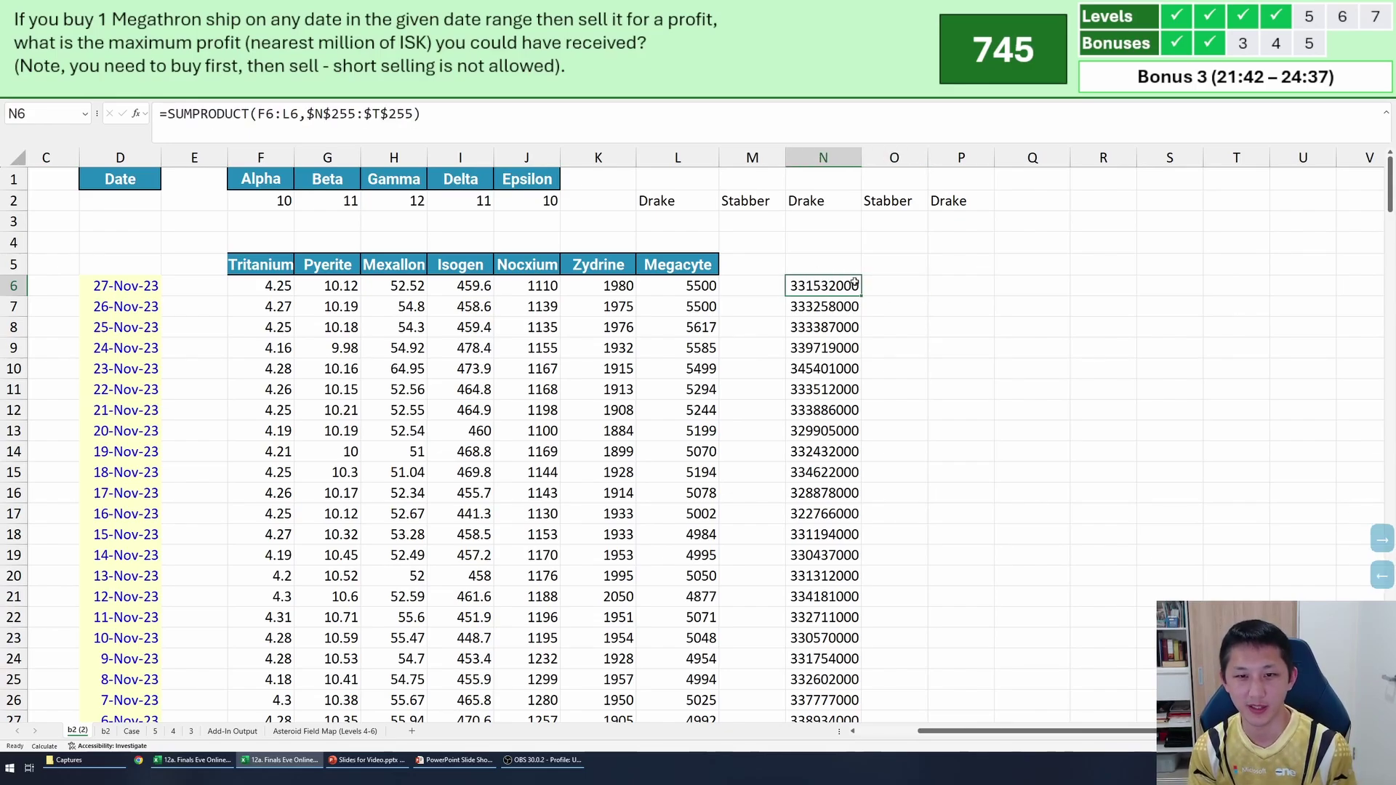
pyautogui.click(835, 413)
pyautogui.hotkey('shift', 'space')
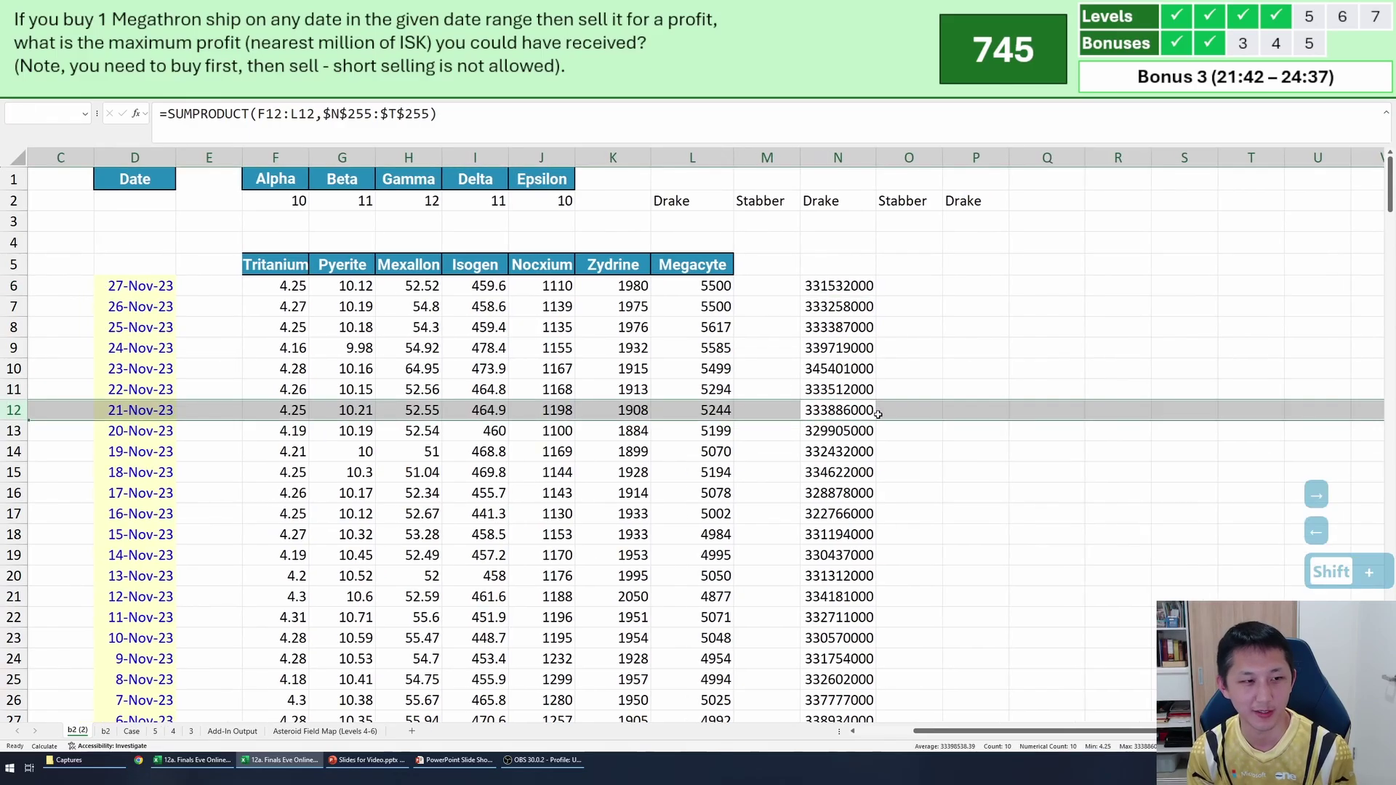
# Enter =MAX(N$6:N11) in O12 to get the highest Megathron price on any date after that row's date.
pyautogui.click(905, 411)
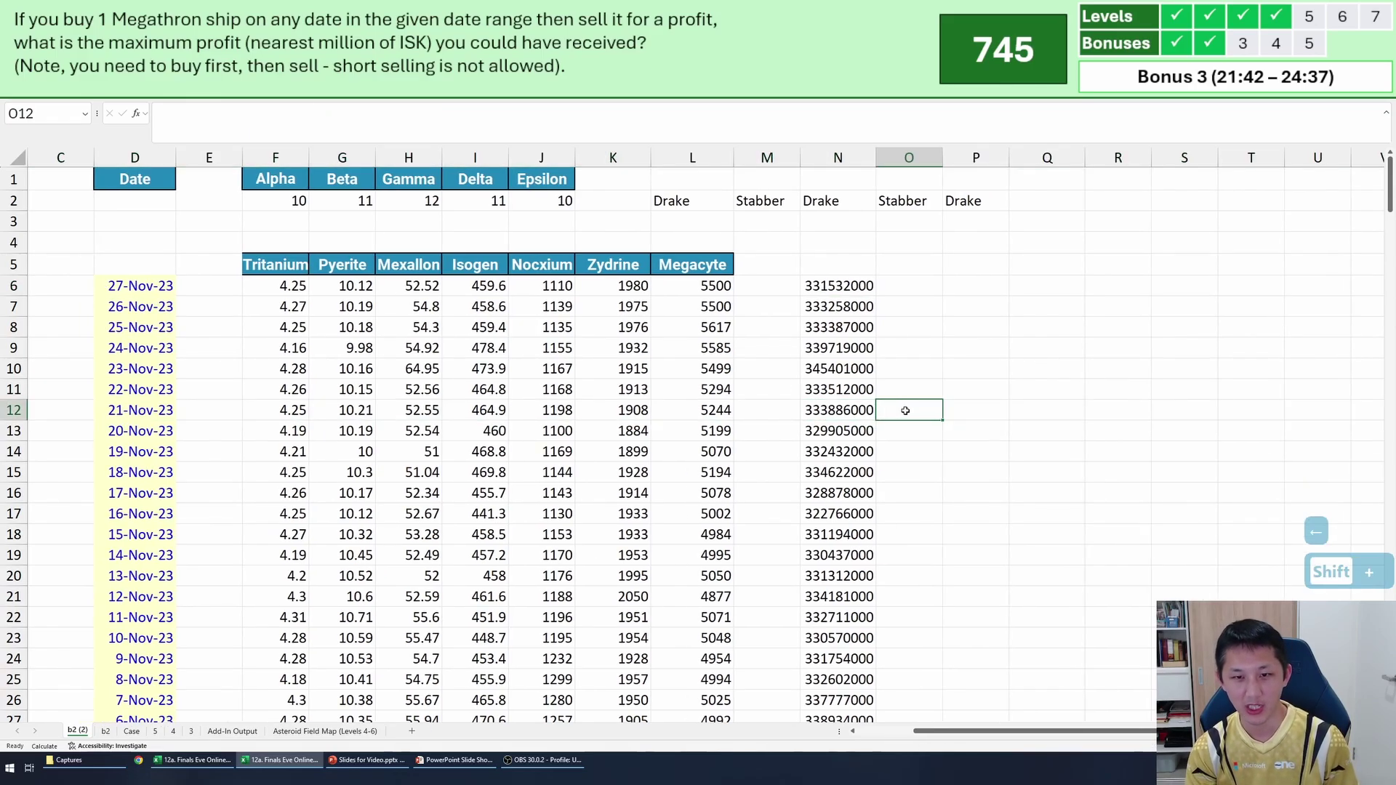
pyautogui.write('=max')
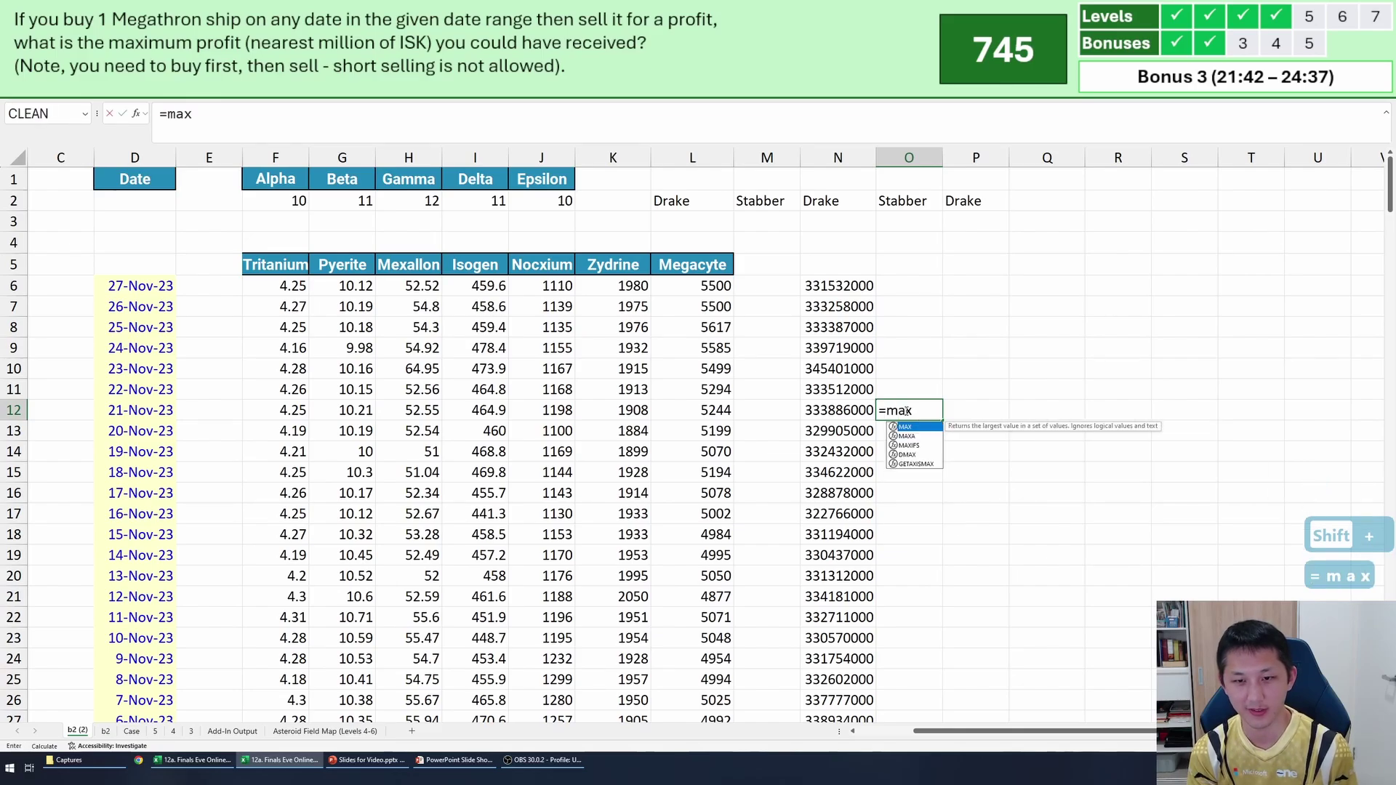
pyautogui.press('Tab')
pyautogui.press('Up')
pyautogui.press('Left')
pyautogui.hotkey('ctrl', 'shift', 'Up')
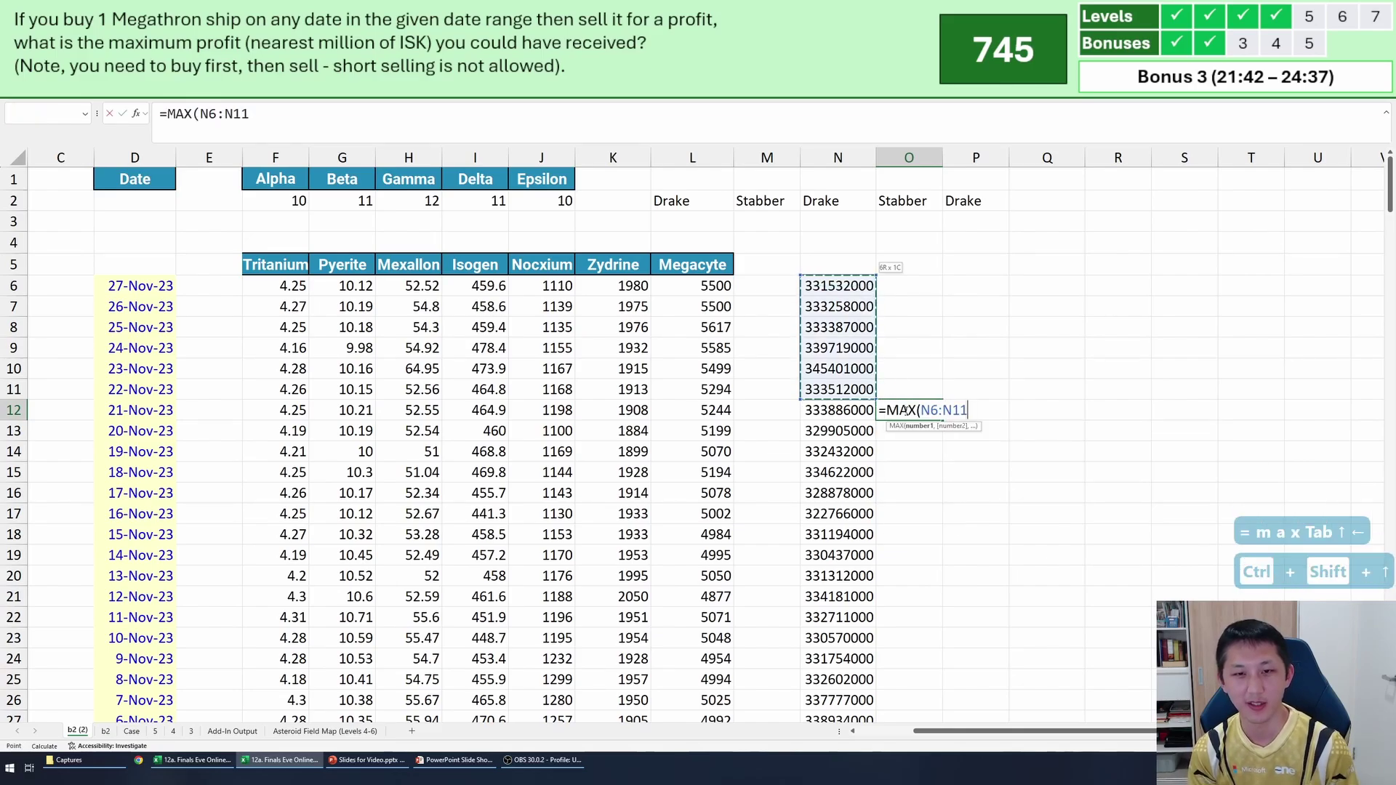
pyautogui.click(210, 115)
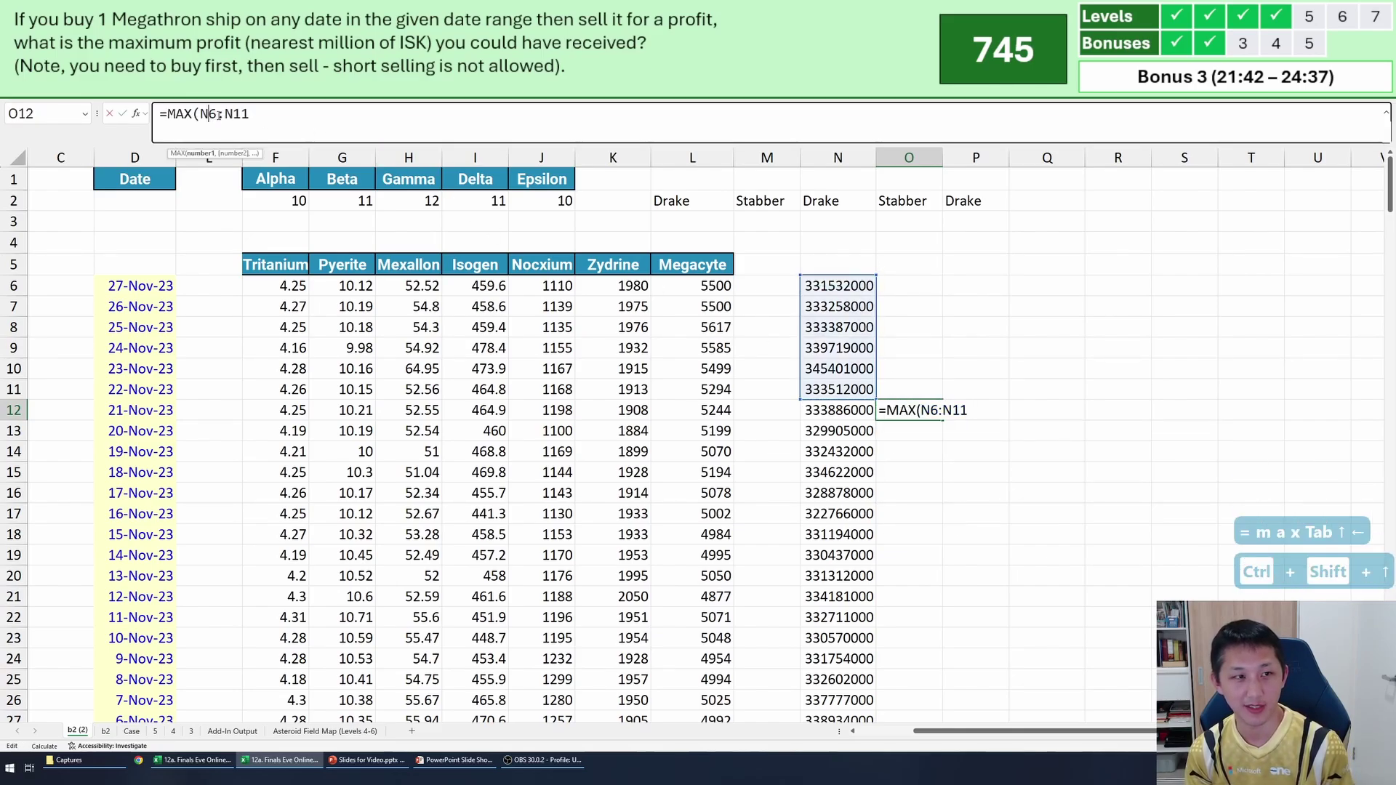
pyautogui.write('$')
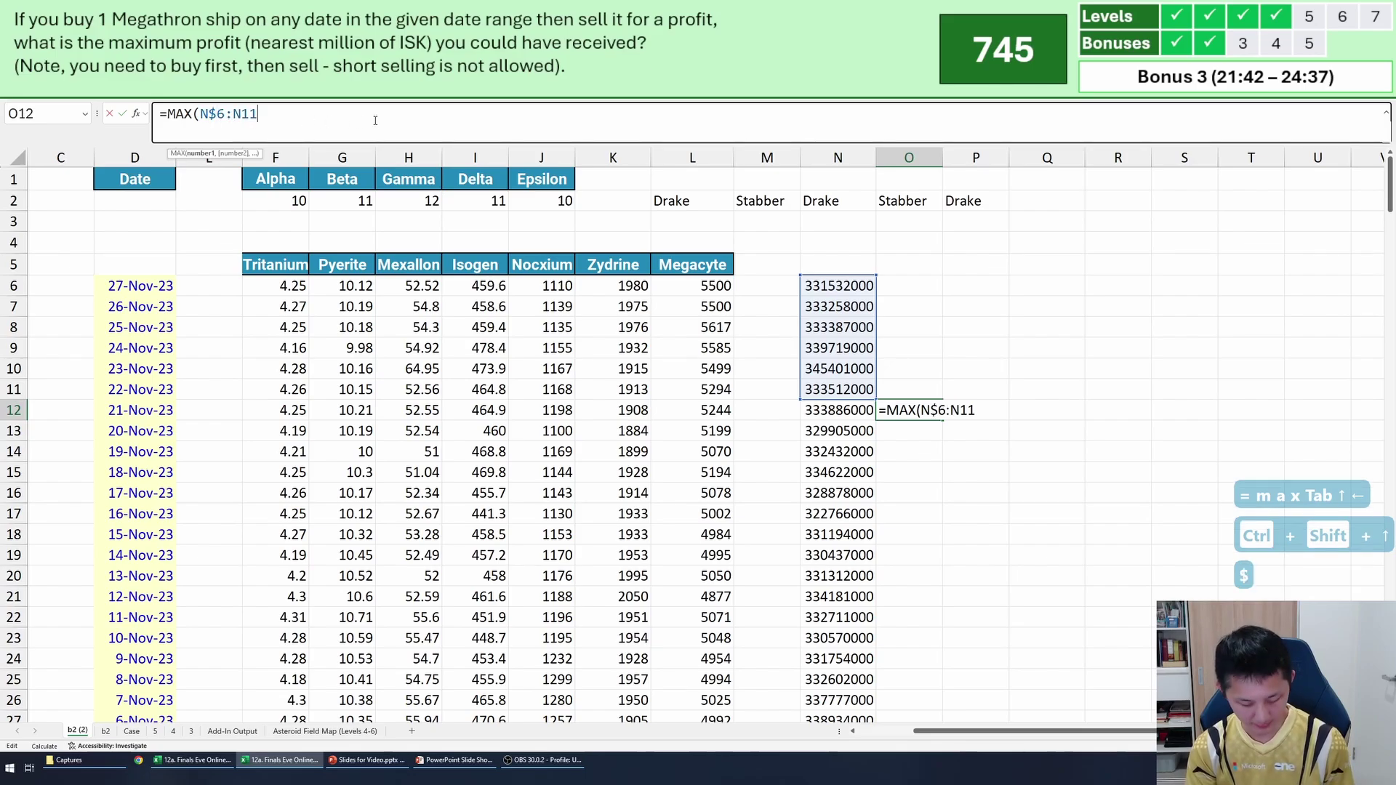
pyautogui.write(')')
pyautogui.press('Return')
pyautogui.press('Up')
pyautogui.press('F2')
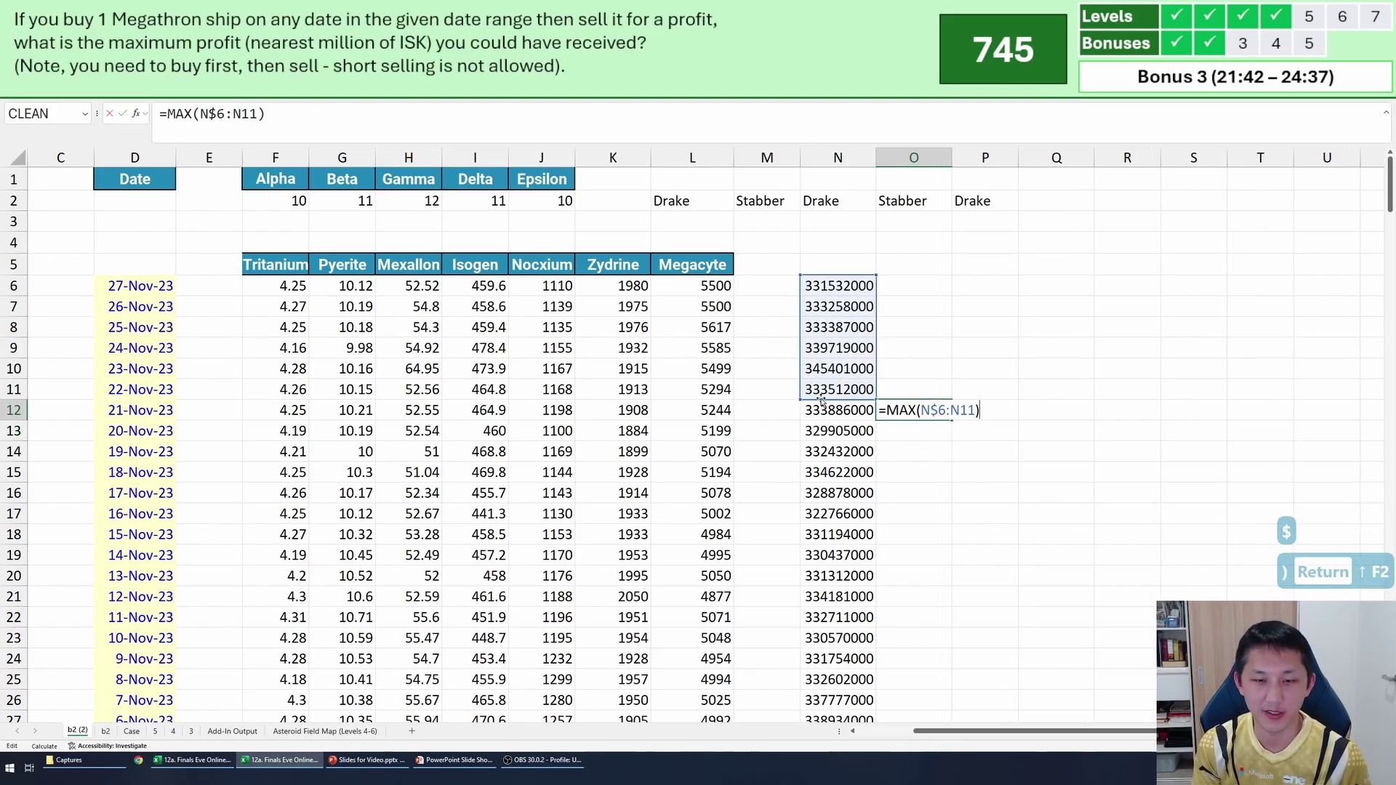
pyautogui.press('Escape')
pyautogui.hotkey('shift', 'space')
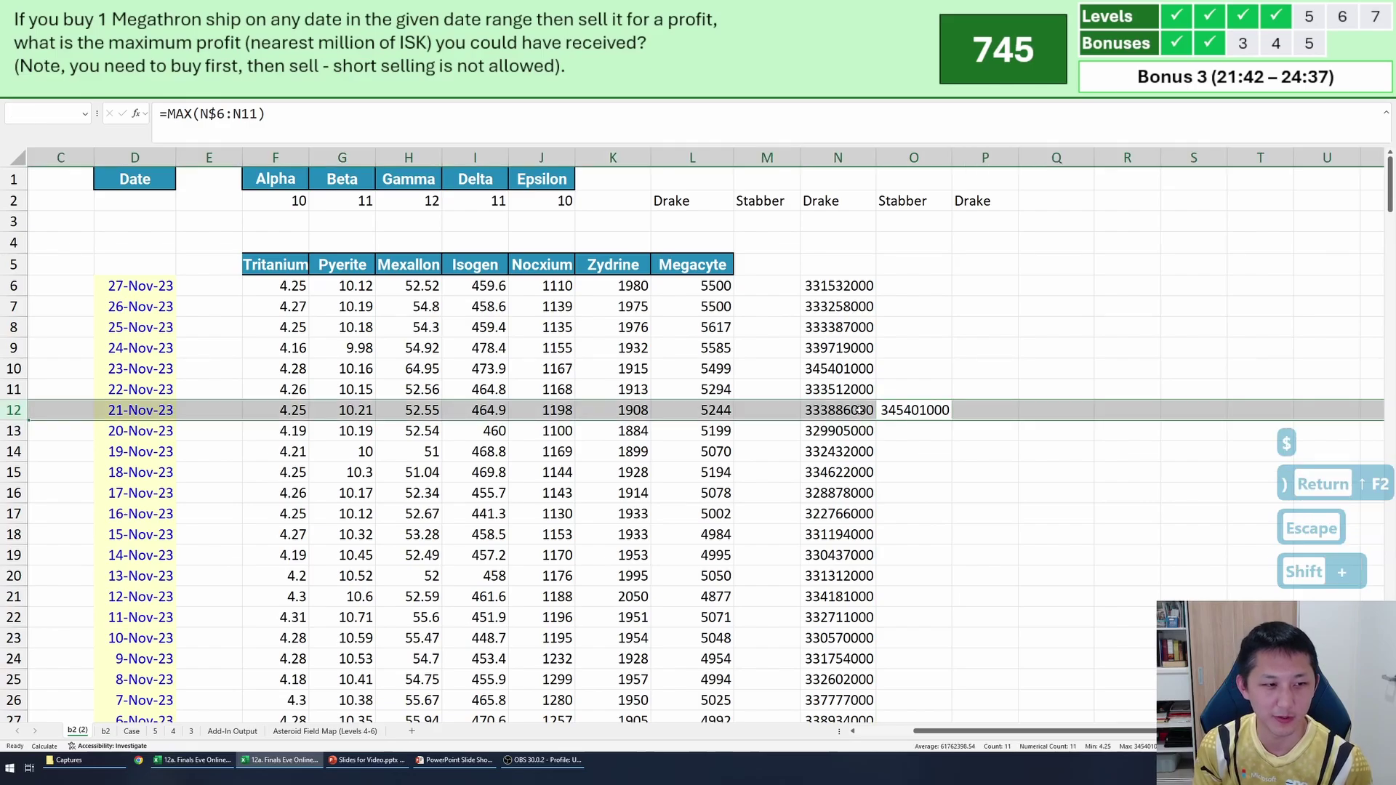
# Copy the MAX formula from O12 into O6 to O11.
pyautogui.click(894, 411)
pyautogui.press('F2')
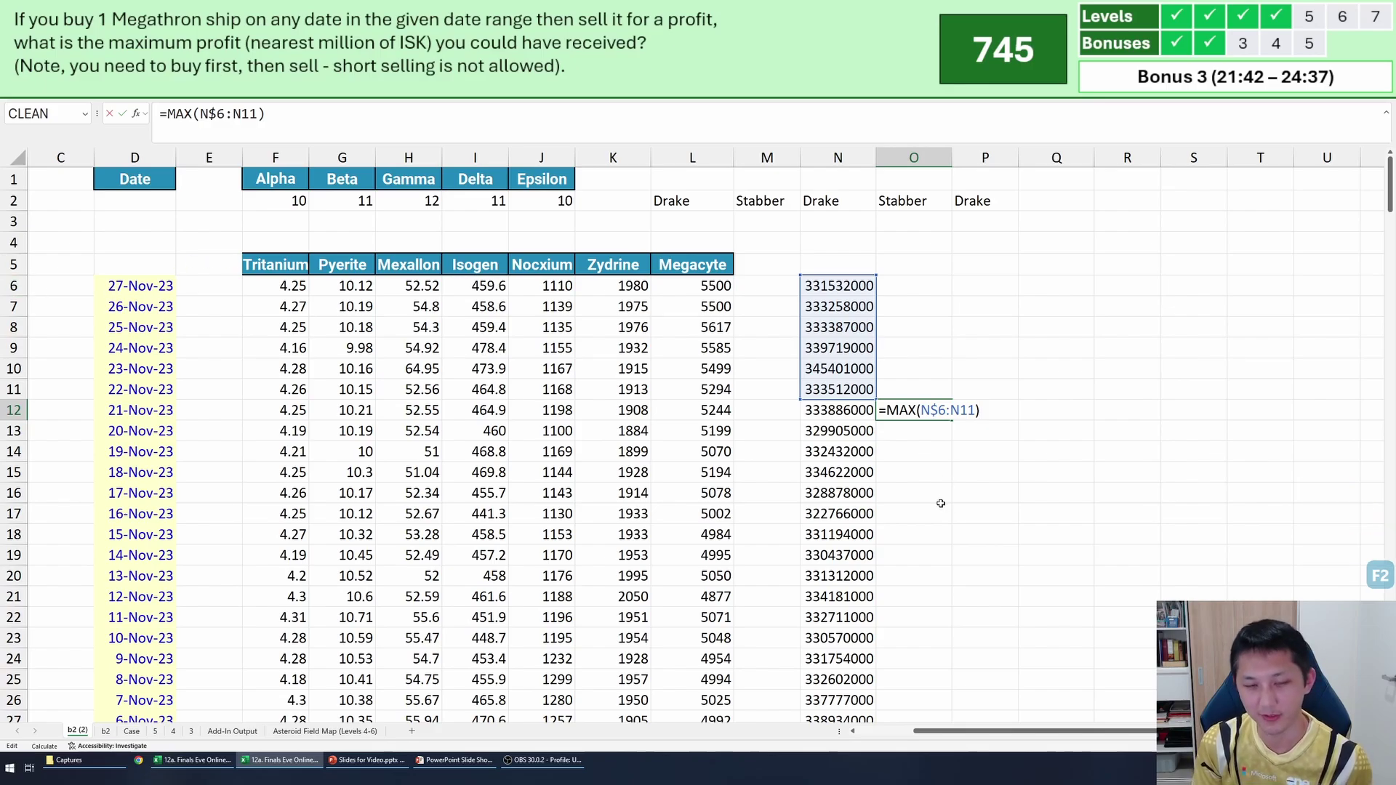
pyautogui.press('Escape')
pyautogui.hotkey('ctrl', 'c')
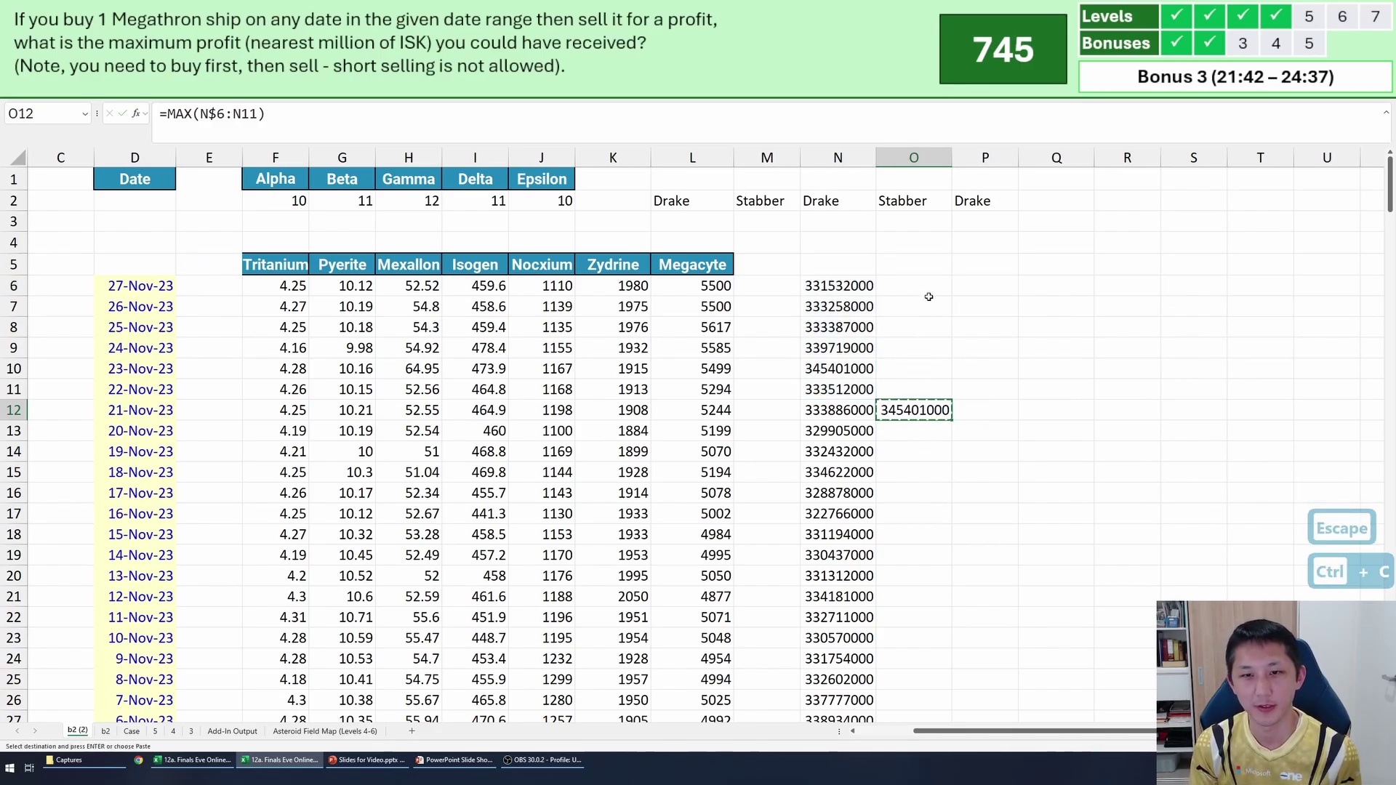
pyautogui.click(214, 114)
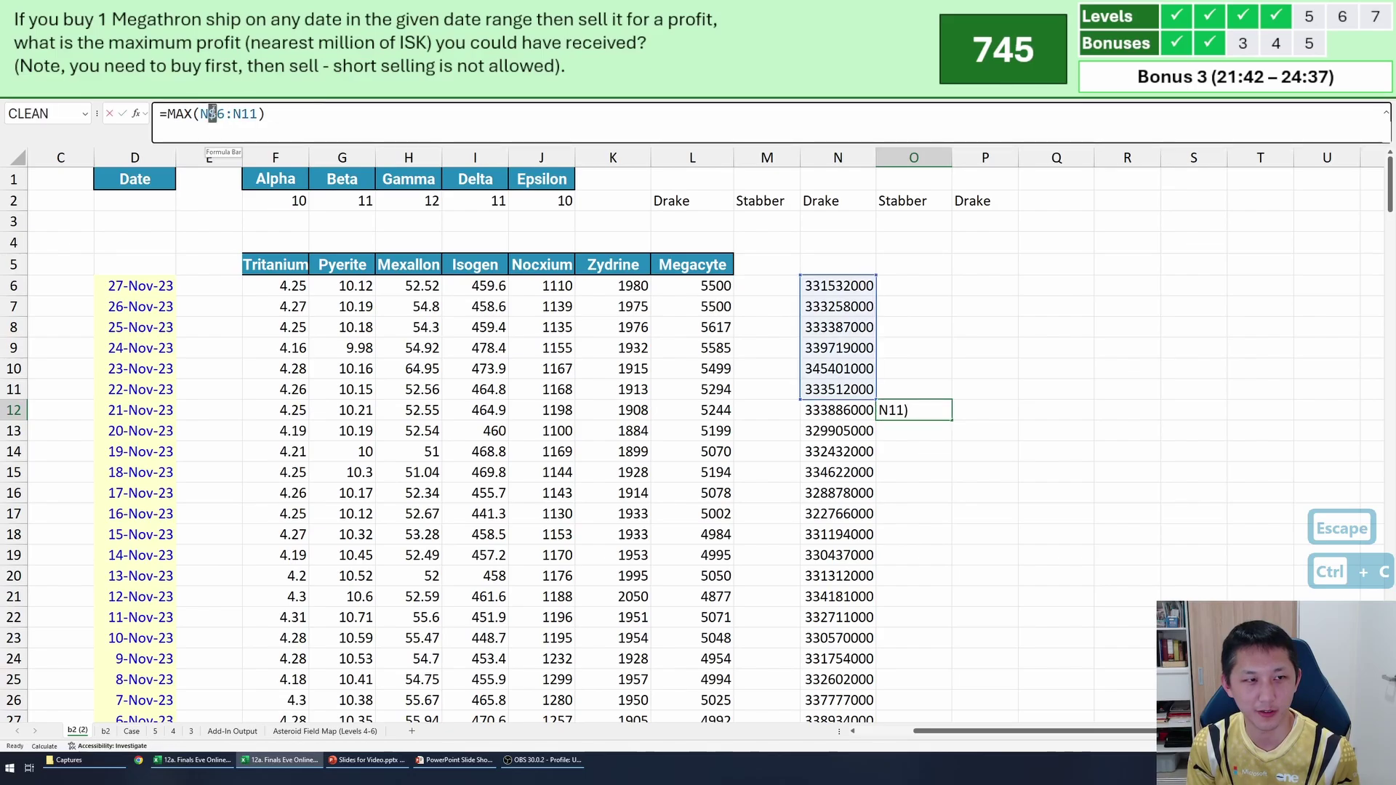
pyautogui.press('Escape')
pyautogui.hotkey('ctrl', 'c')
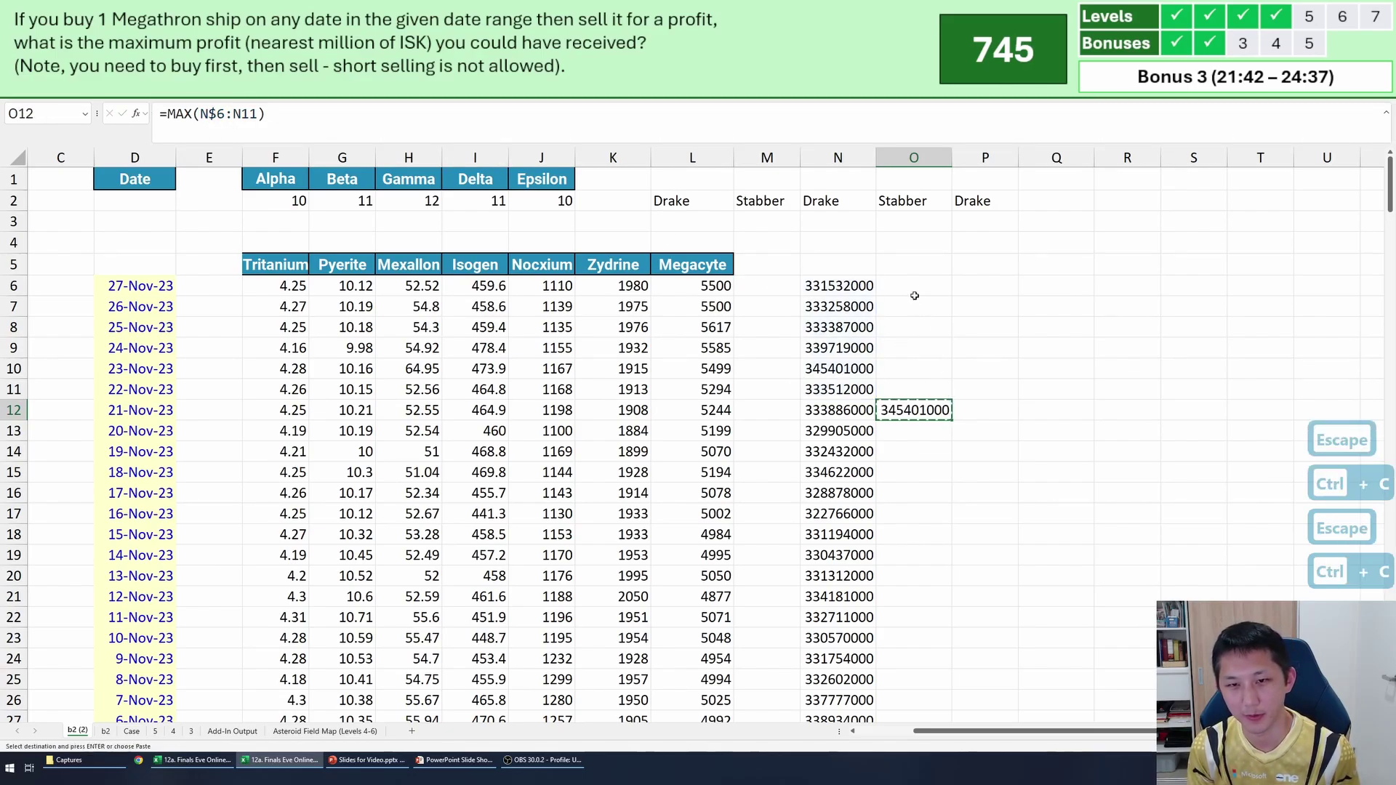
pyautogui.moveTo(914, 286); pyautogui.dragTo(914, 389)
pyautogui.hotkey('ctrl', 'v')
# Check which column N cells the copied MAX formulas reference in the first rows of column O.
pyautogui.press('Down')
pyautogui.press('F2')
pyautogui.press('Escape')
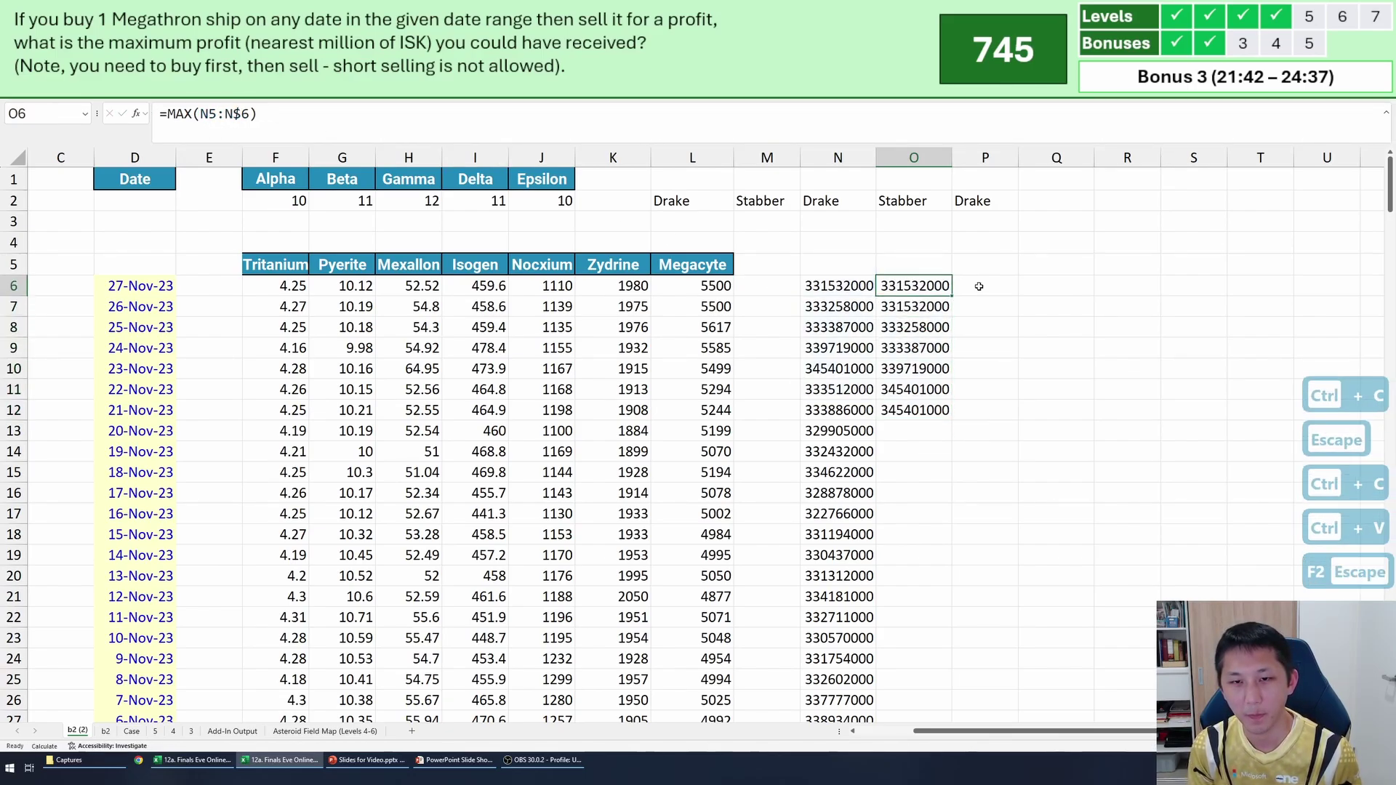
pyautogui.press('F2')
pyautogui.press('Escape')
pyautogui.press('F2')
pyautogui.press('Escape')
pyautogui.press('F2')
pyautogui.press('Escape')
pyautogui.press('F2')
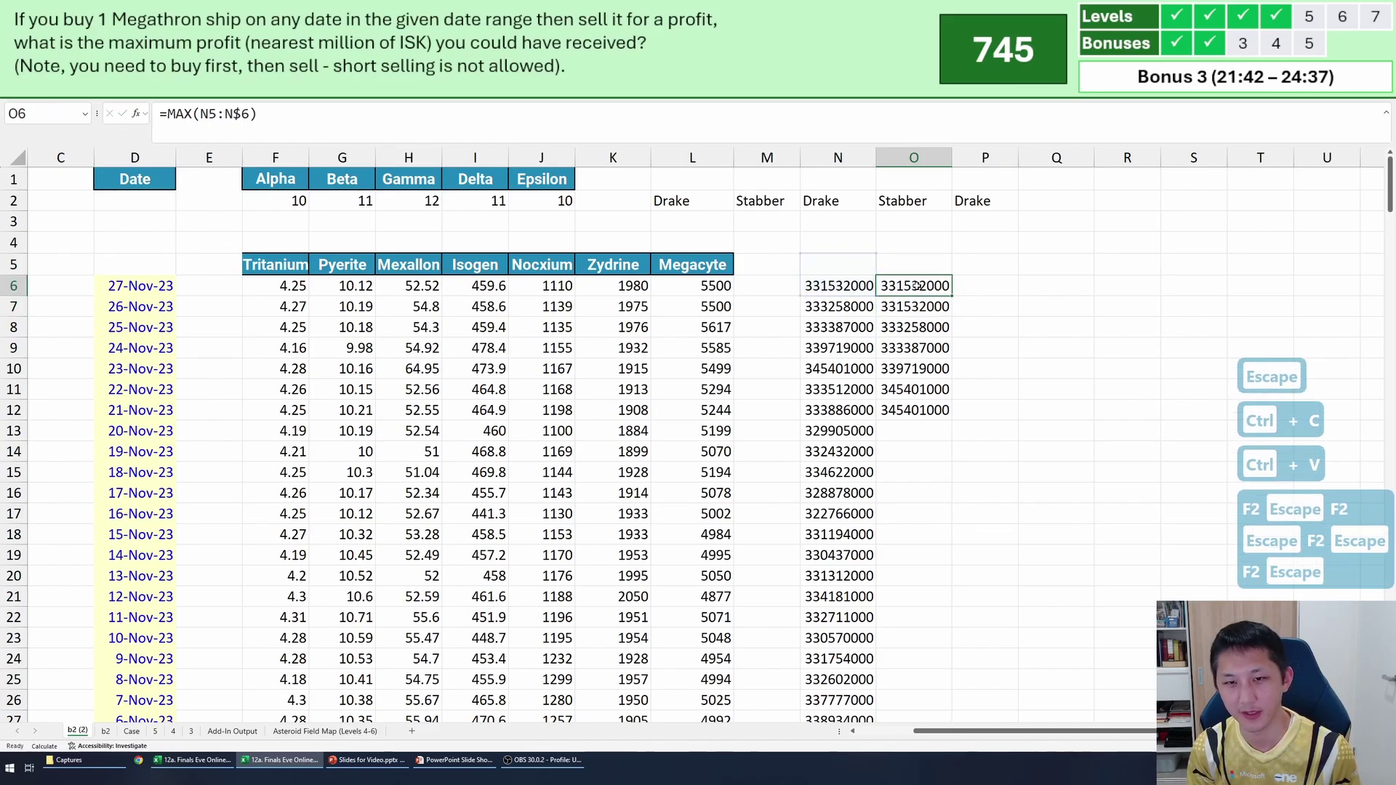
pyautogui.press('Escape')
pyautogui.press('F2')
pyautogui.press('Escape')
pyautogui.press('Down')
# Try clearing the MAX formula in O6 and undo the deletion.
pyautogui.press('Up')
pyautogui.press('Up')
pyautogui.press('Delete')
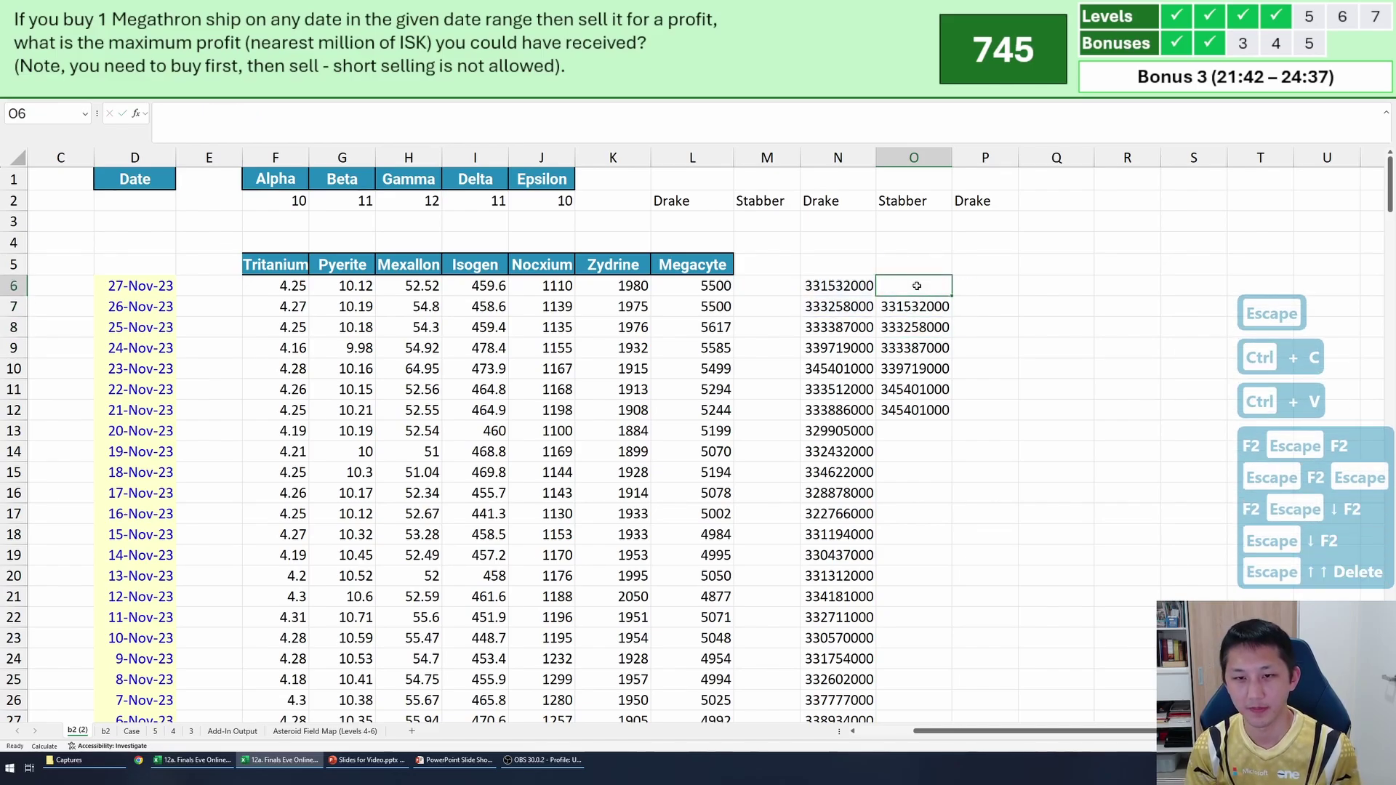
pyautogui.hotkey('ctrl', 'z')
# Fill the MAX formula in column O from O12 down to the last date row.
pyautogui.press('Down')
pyautogui.press('Left')
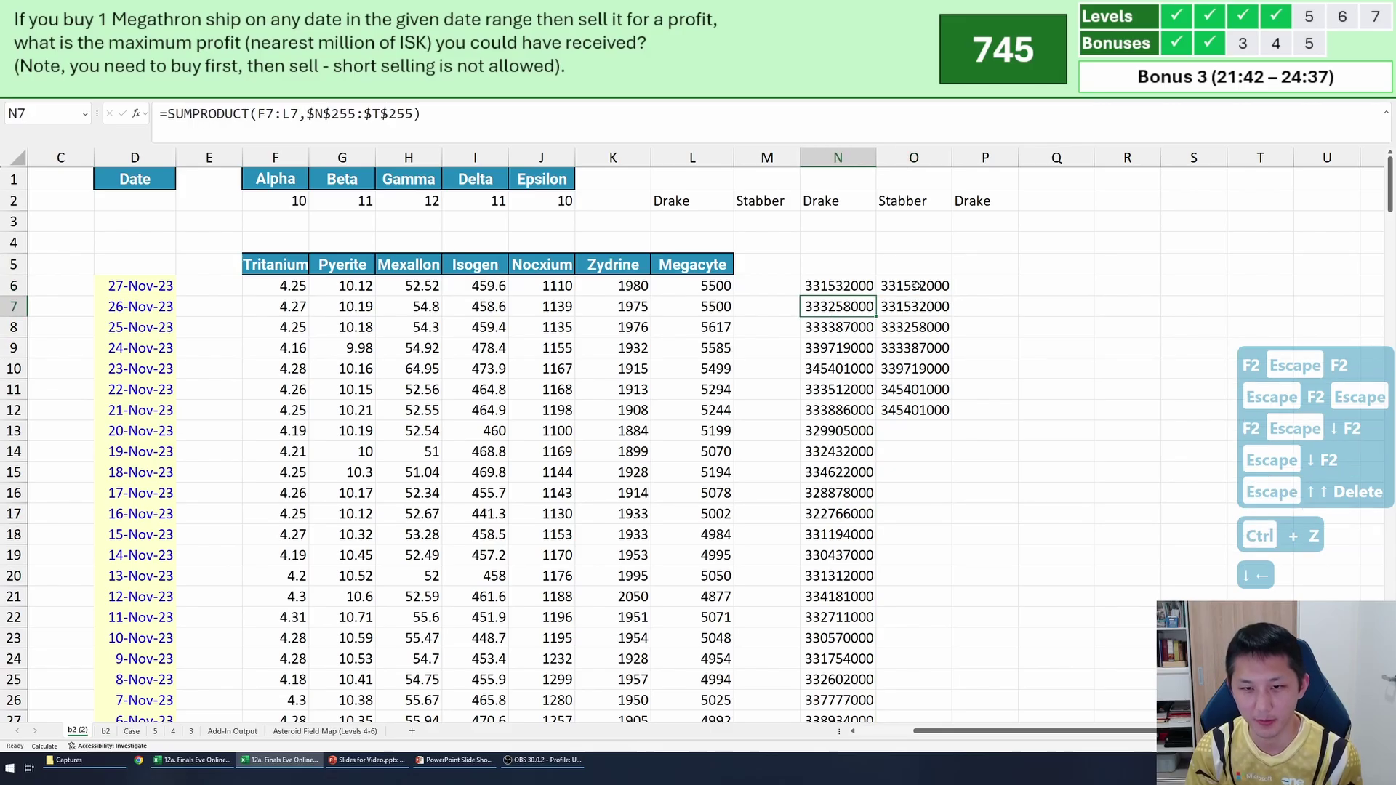
pyautogui.hotkey('ctrl', 'Down')
pyautogui.press('Right')
pyautogui.hotkey('ctrl', 'shift', 'Up')
pyautogui.hotkey('ctrl', 'd')
pyautogui.hotkey('ctrl', 'Up')
pyautogui.hotkey('ctrl', 'Up')
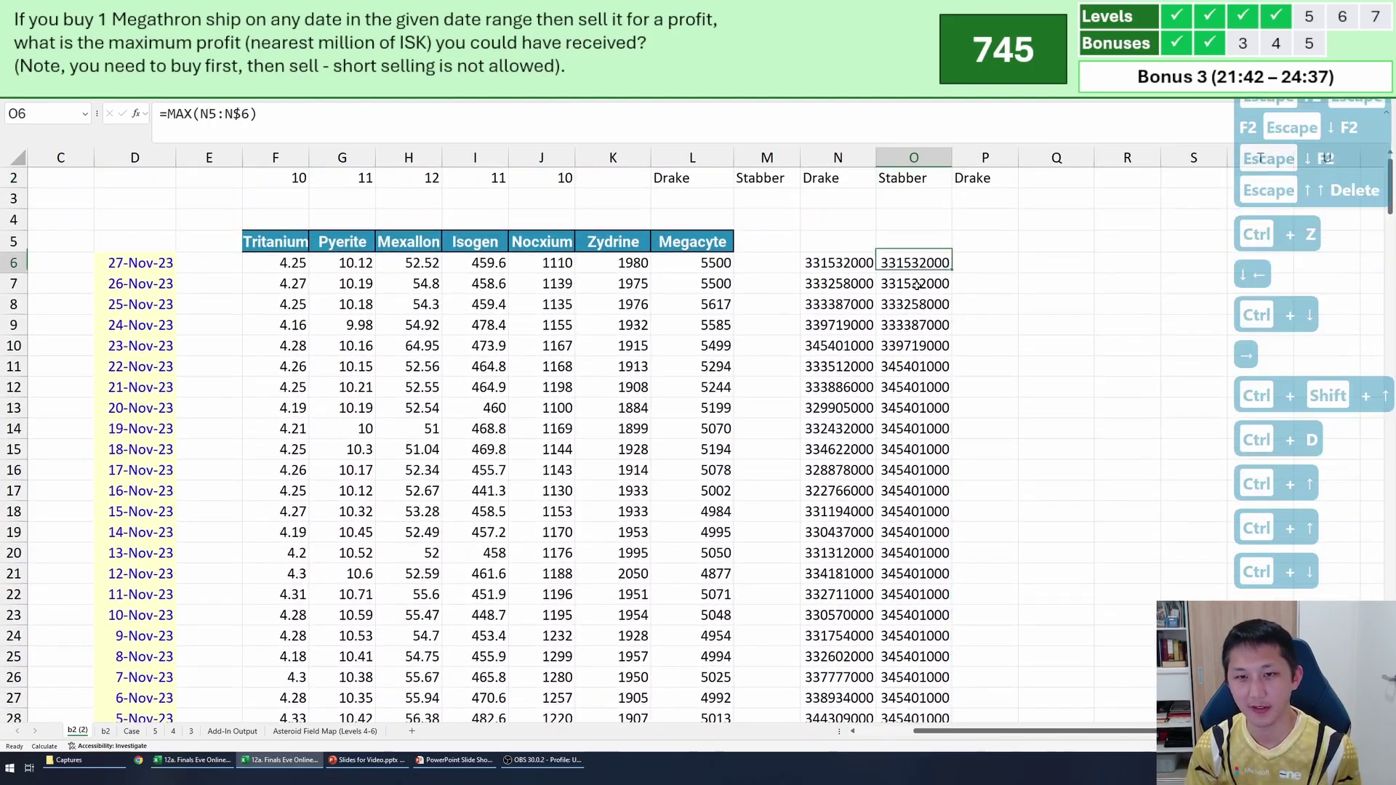
pyautogui.hotkey('ctrl', 'Down')
pyautogui.hotkey('ctrl', 'Down')
pyautogui.hotkey('ctrl', 'Up')
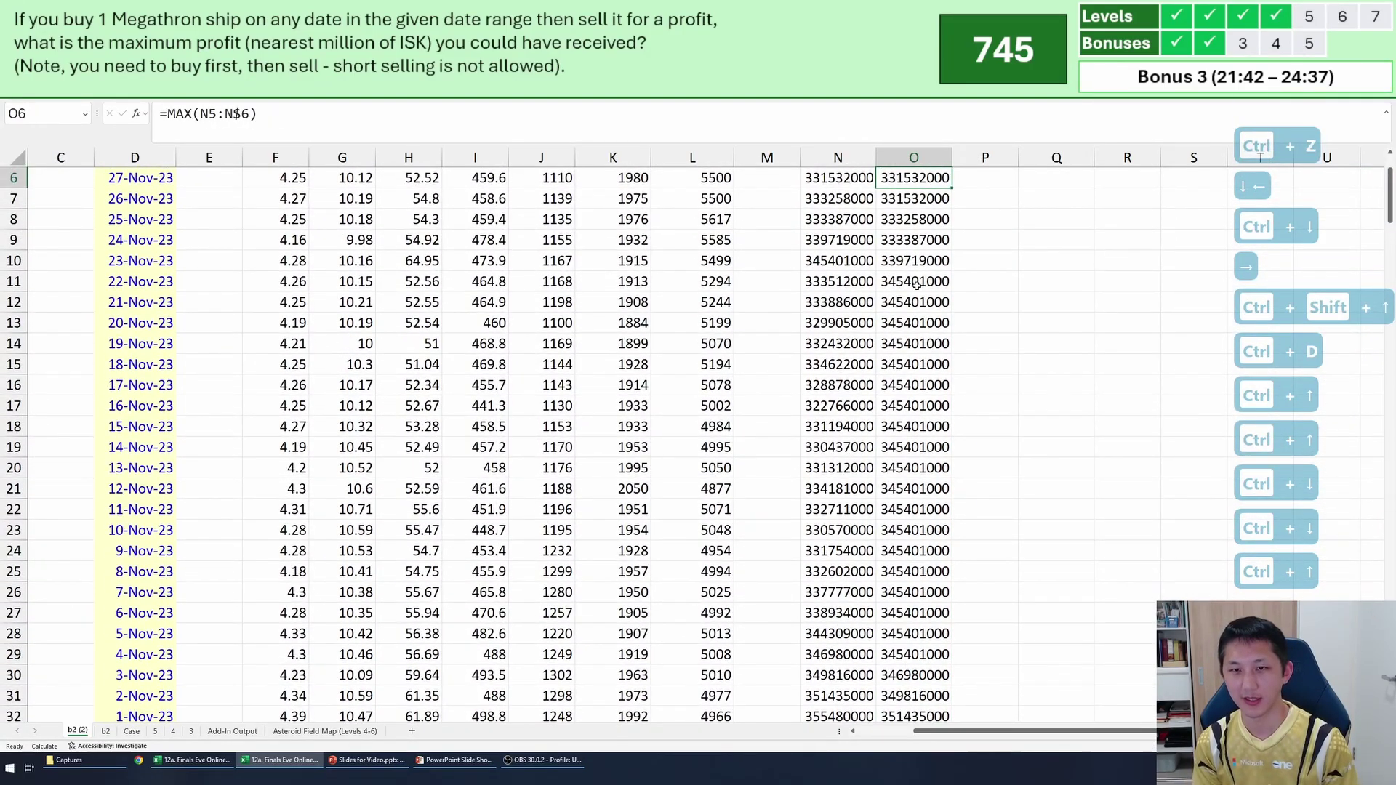
# Enter =O6-N6 in P6 to calculate the profit for the first date row.
pyautogui.press('Up')
pyautogui.press('Down')
pyautogui.press('Right')
pyautogui.write('=')
pyautogui.press('Left')
pyautogui.write('-')
pyautogui.press('Left')
pyautogui.press('Left')
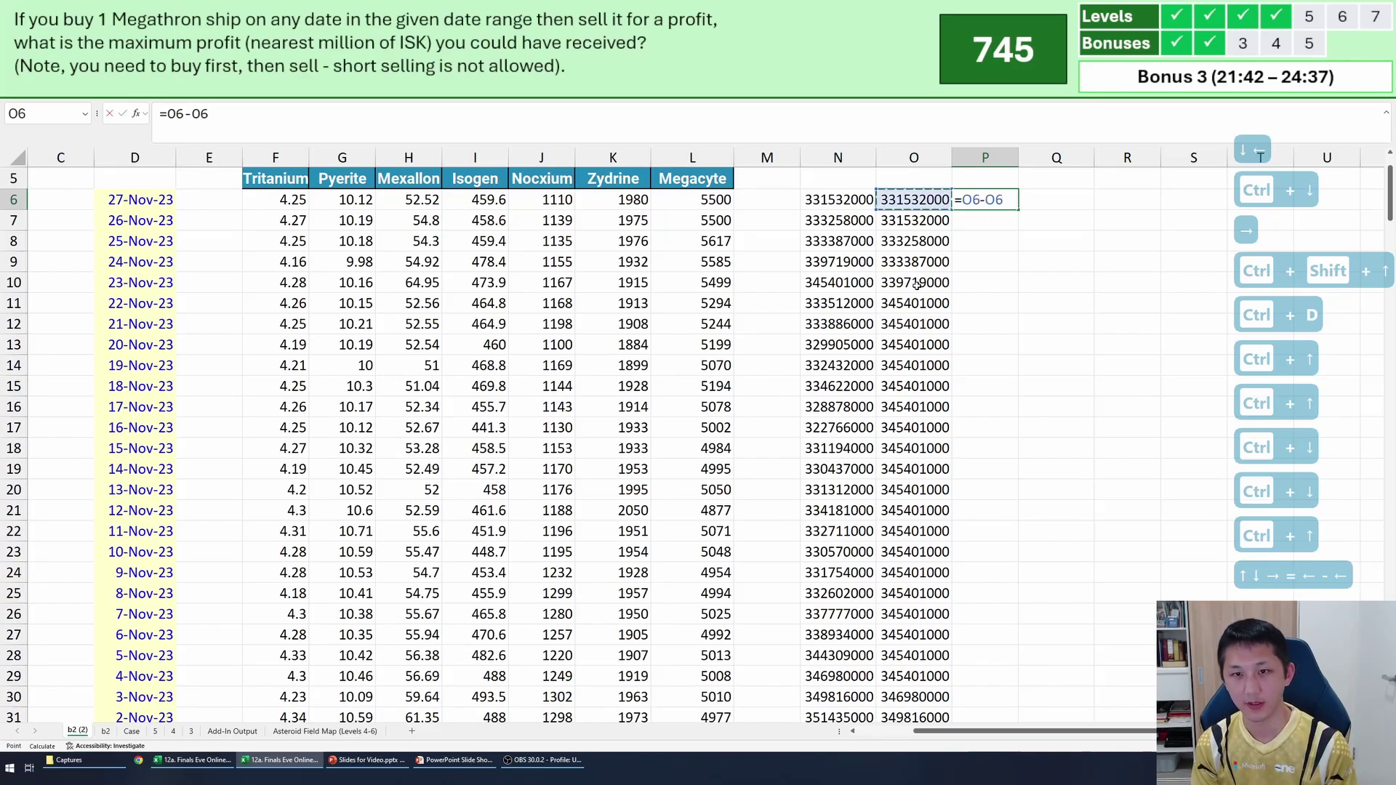
pyautogui.press('Return')
# Fill the profit formula in column P from P6 down to the last date row.
pyautogui.press('Left')
pyautogui.hotkey('ctrl', 'Down')
pyautogui.press('Right')
pyautogui.hotkey('ctrl', 'shift', 'Up')
pyautogui.hotkey('ctrl', 'd')
pyautogui.hotkey('ctrl', 'Up')
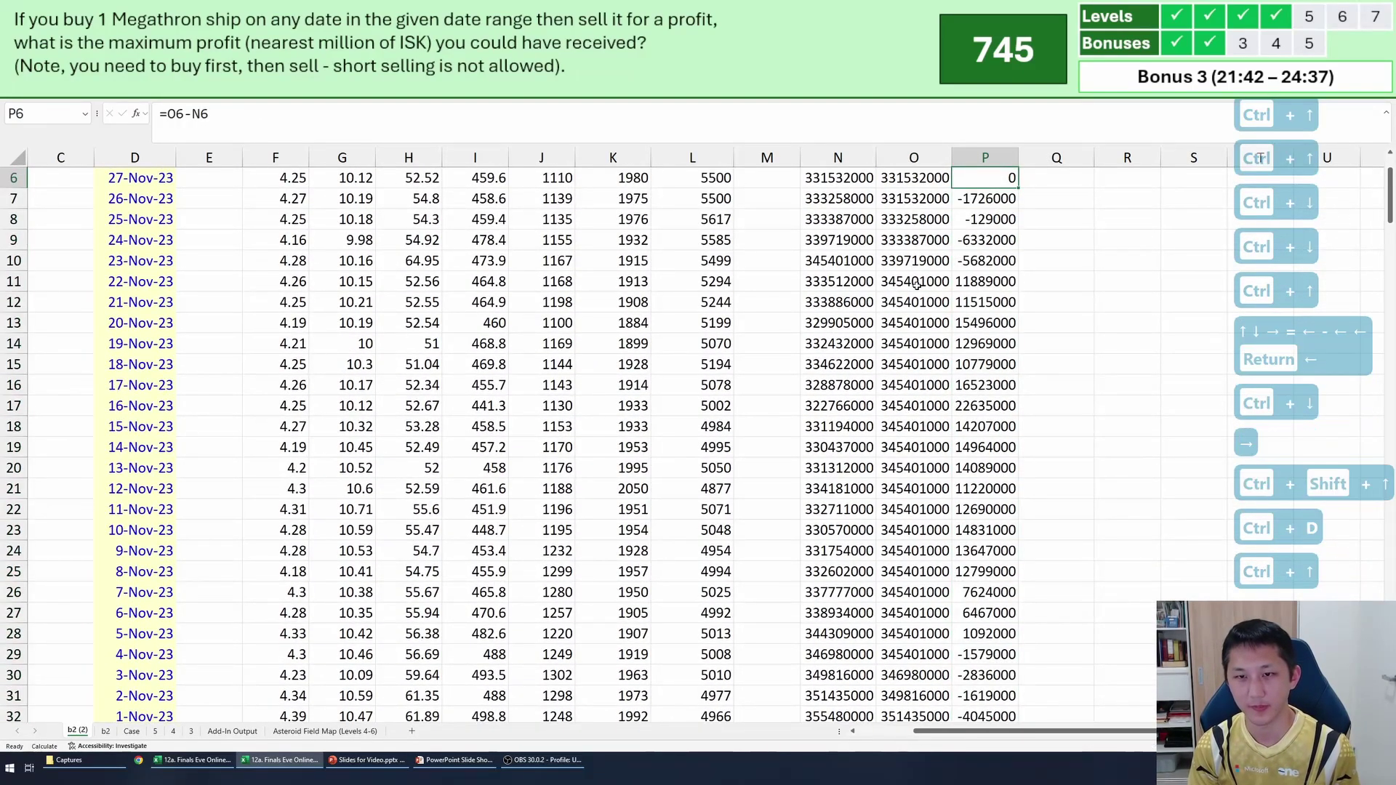
# Calculate the maximum profit in P216 with =MAX(P6:P214).
pyautogui.moveTo(988, 254); pyautogui.dragTo(987, 200)
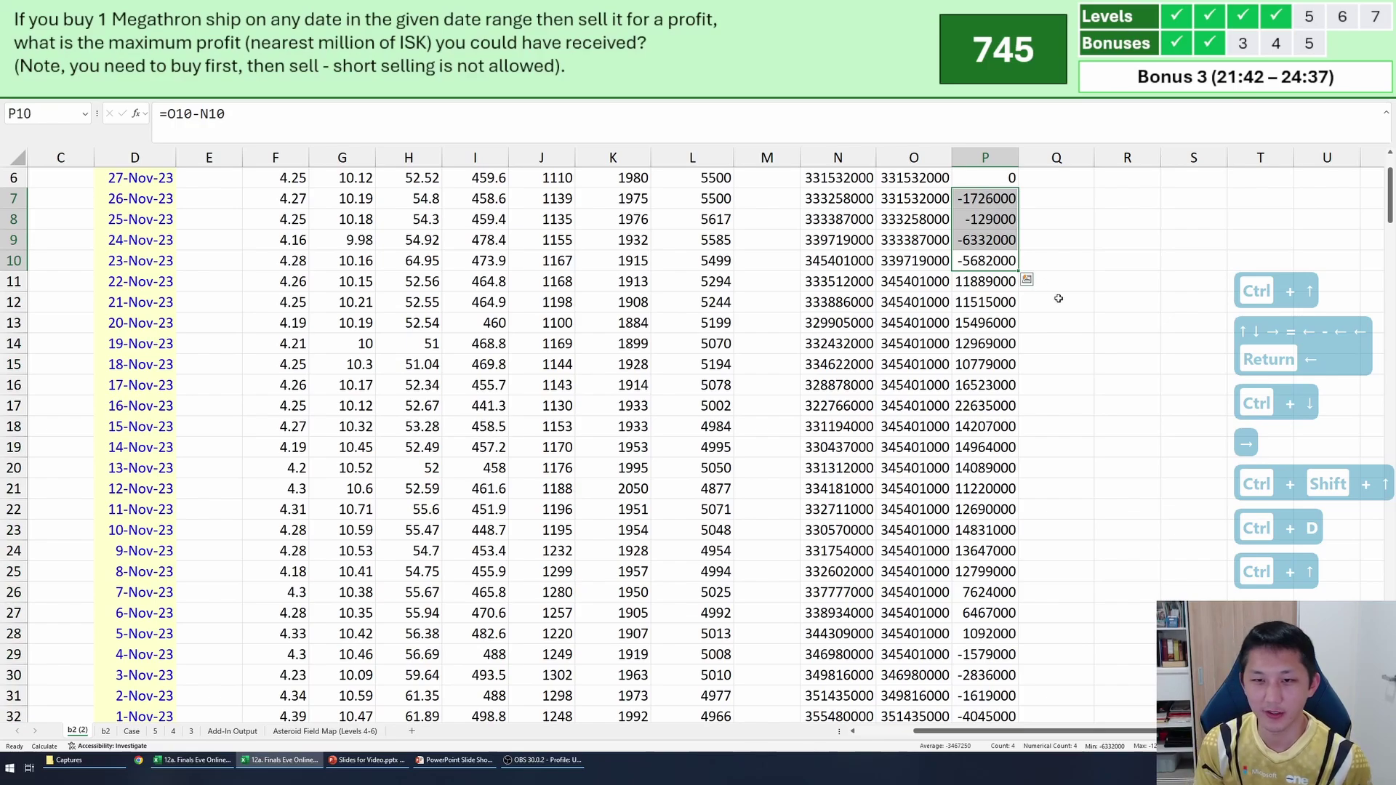
pyautogui.scroll(2, 1048, 336)
pyautogui.hotkey('ctrl', 'Down')
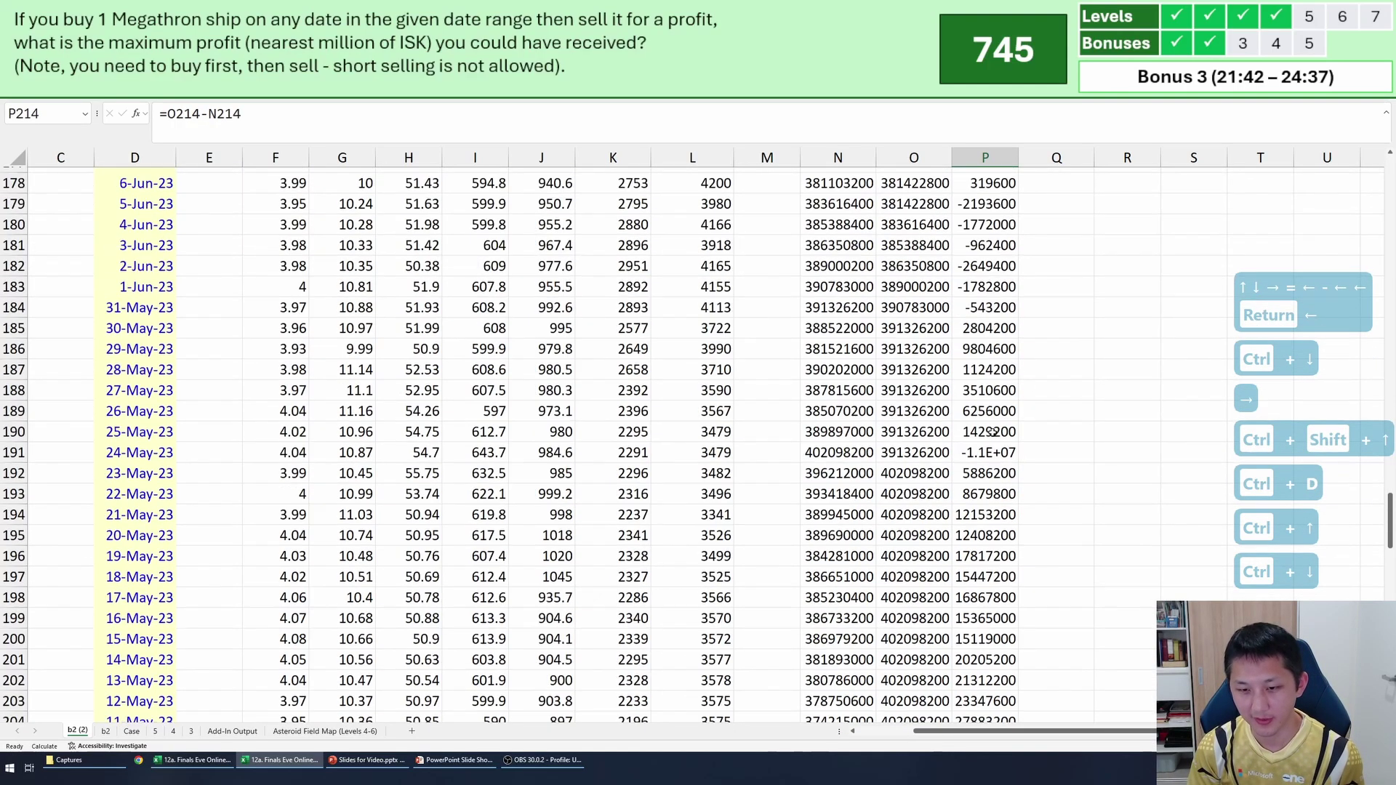
pyautogui.press('Down')
pyautogui.press('Down')
pyautogui.write('=max')
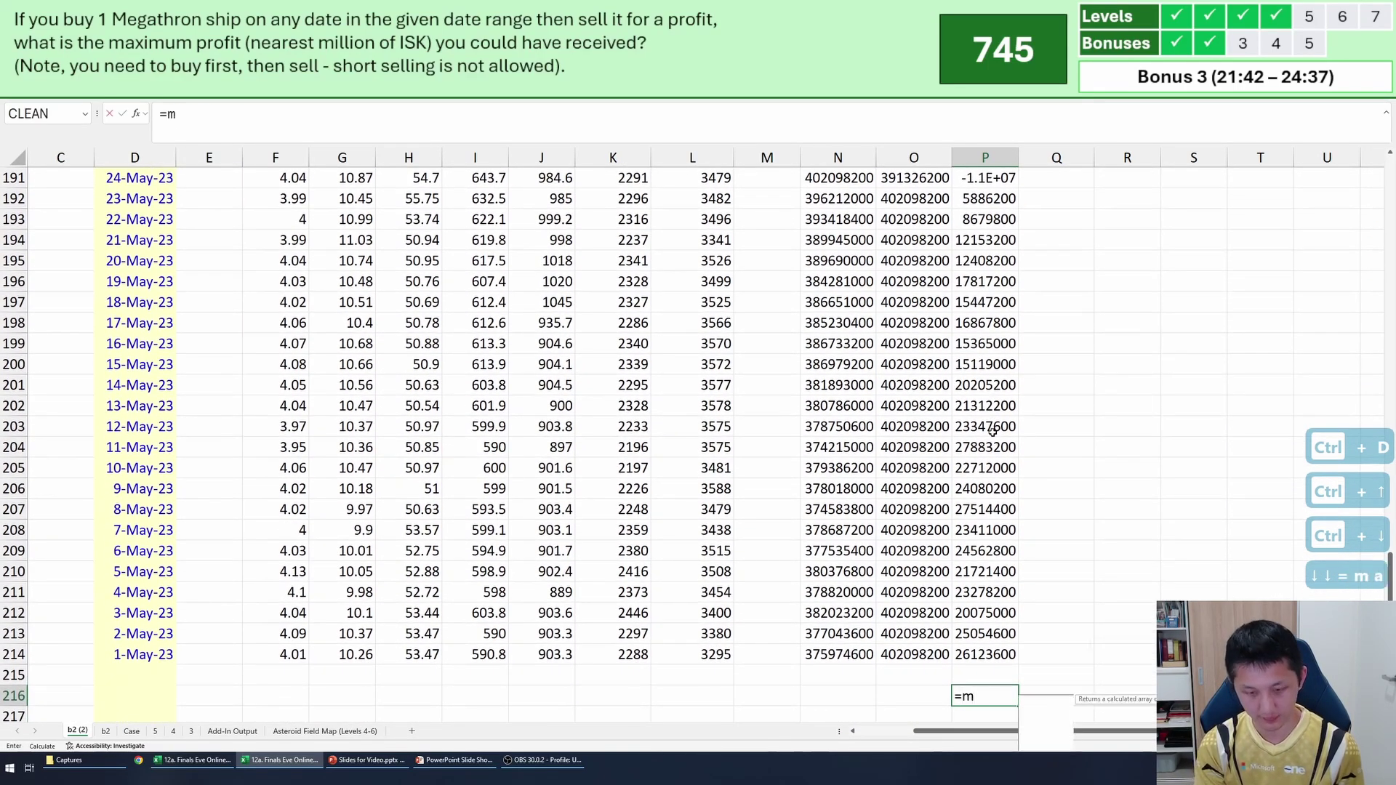
pyautogui.press('Tab')
pyautogui.hotkey('ctrl', 'Up')
pyautogui.hotkey('ctrl', 'shift', 'Up')
pyautogui.press('Return')
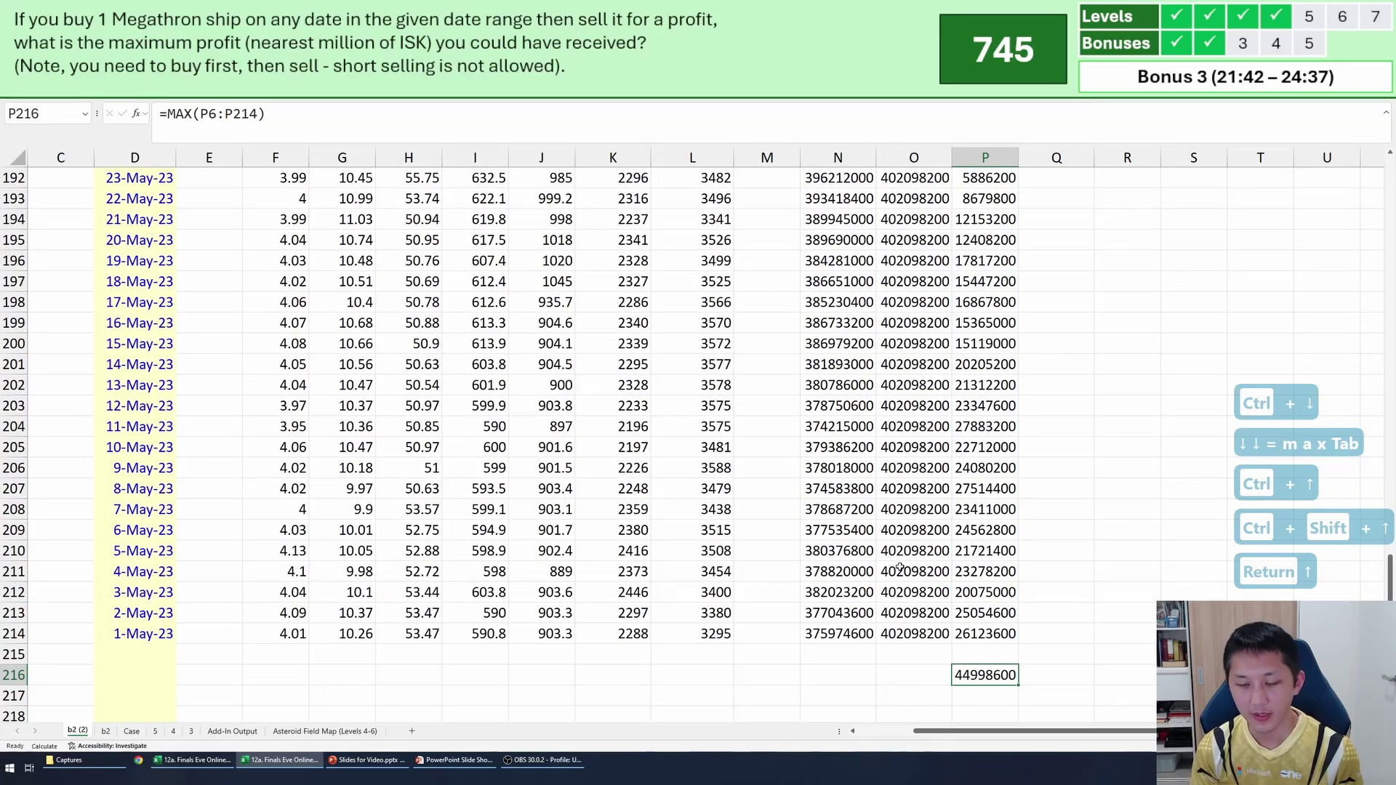
pyautogui.press('Up')
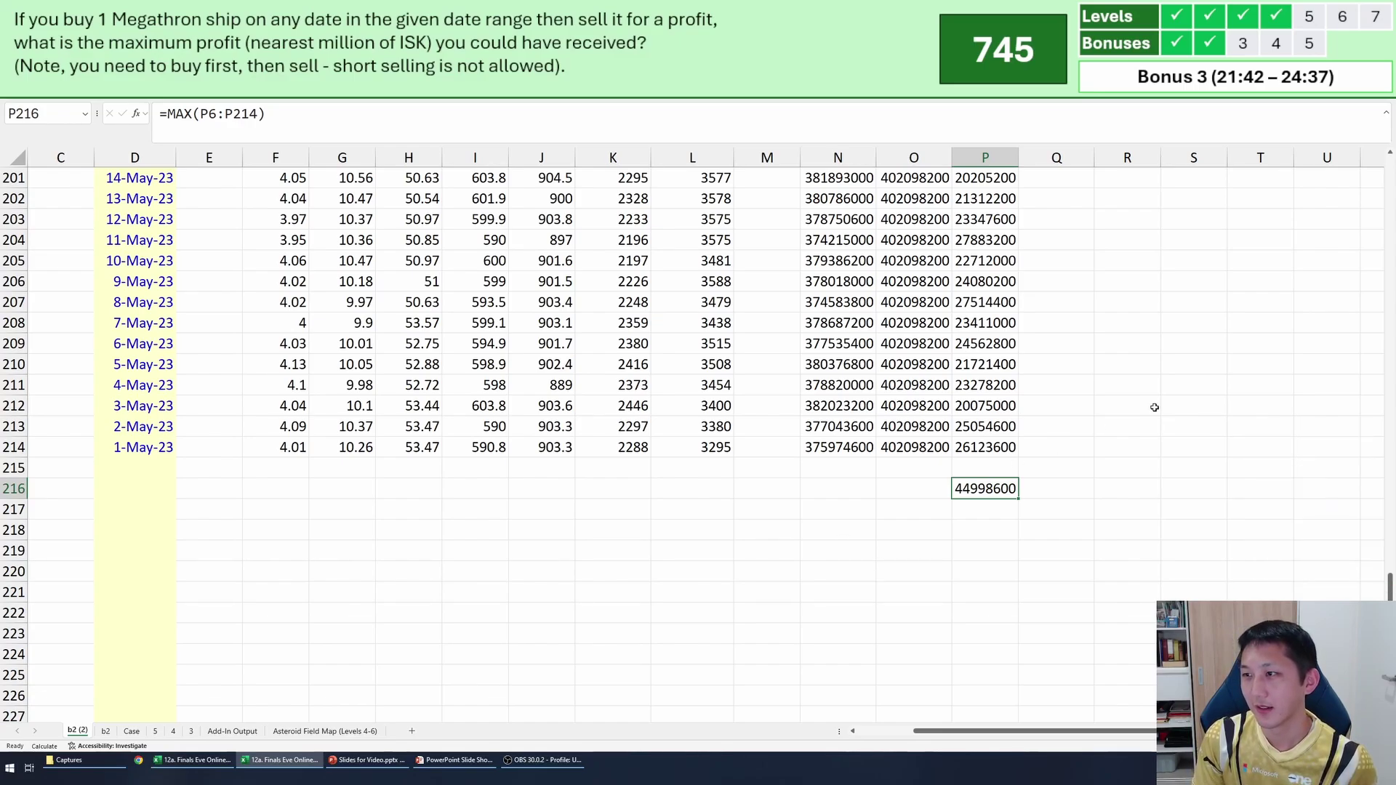
# Divide the maximum profit formula in P216 by 1000000 and multiply it by 1.1.
pyautogui.press('F2')
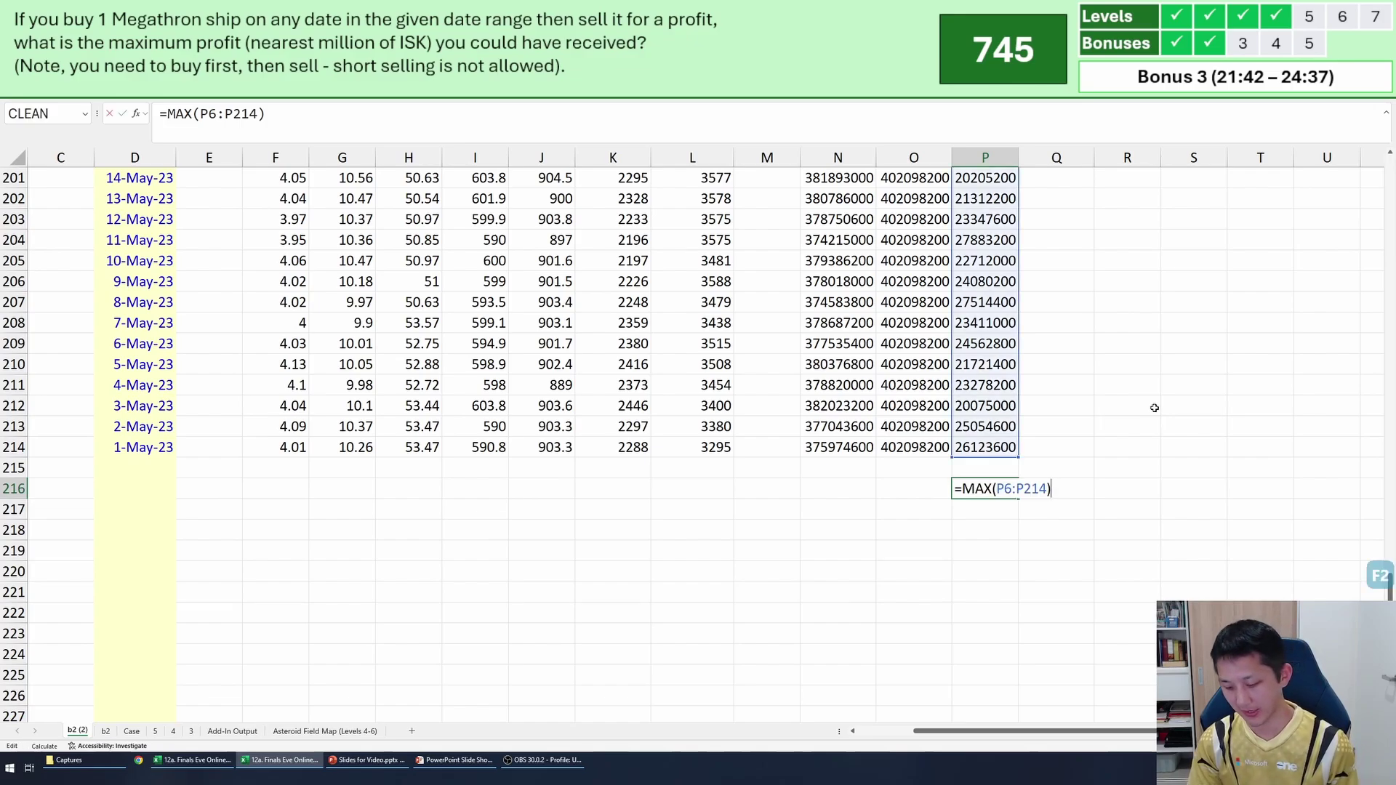
pyautogui.write('/1000000')
pyautogui.press('Return')
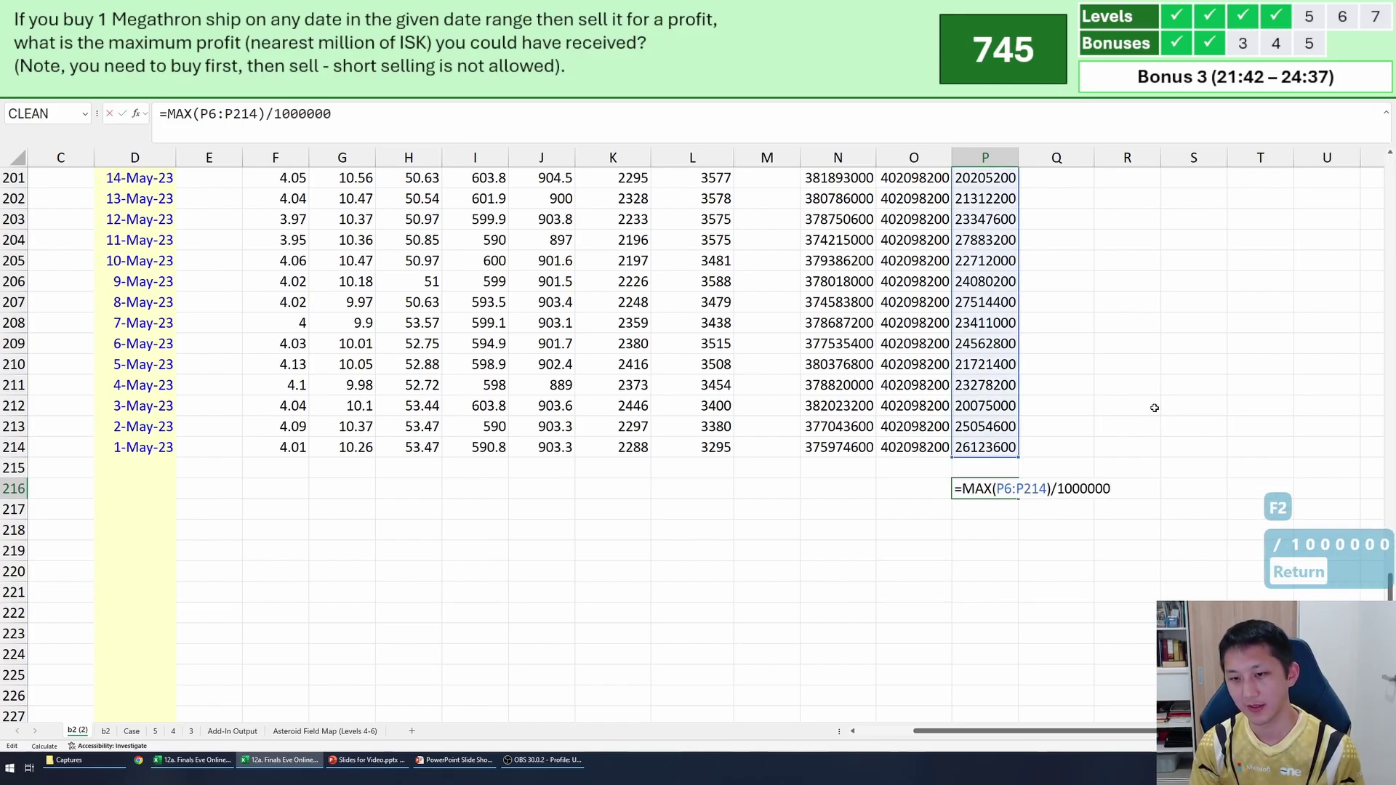
pyautogui.press('F2')
pyautogui.hotkey('ctrl', 'Home')
pyautogui.press('Right')
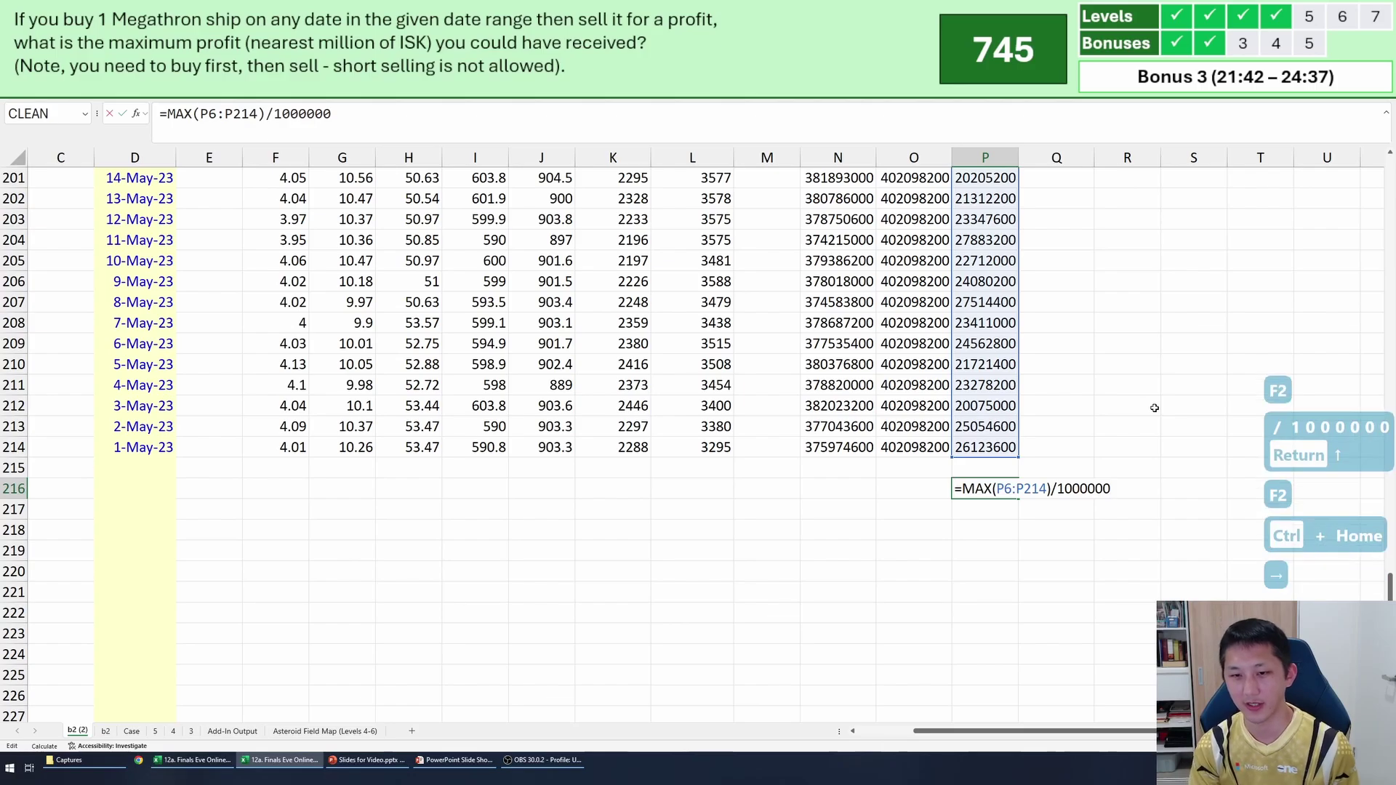
pyautogui.hotkey('ctrl', 'End')
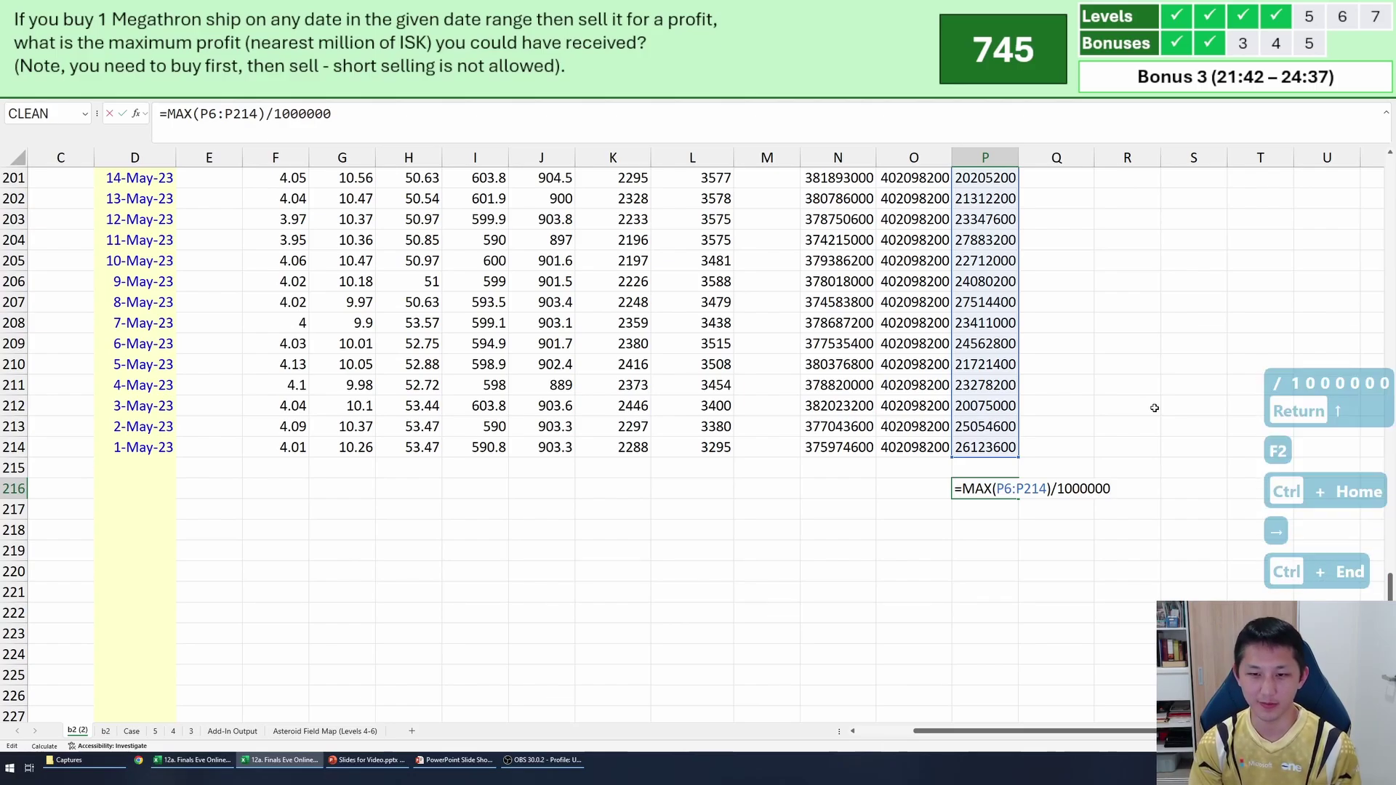
pyautogui.write('*1.1')
pyautogui.press('Return')
# Wrap the P216 formula in ROUND with 0 decimals.
pyautogui.press('F2')
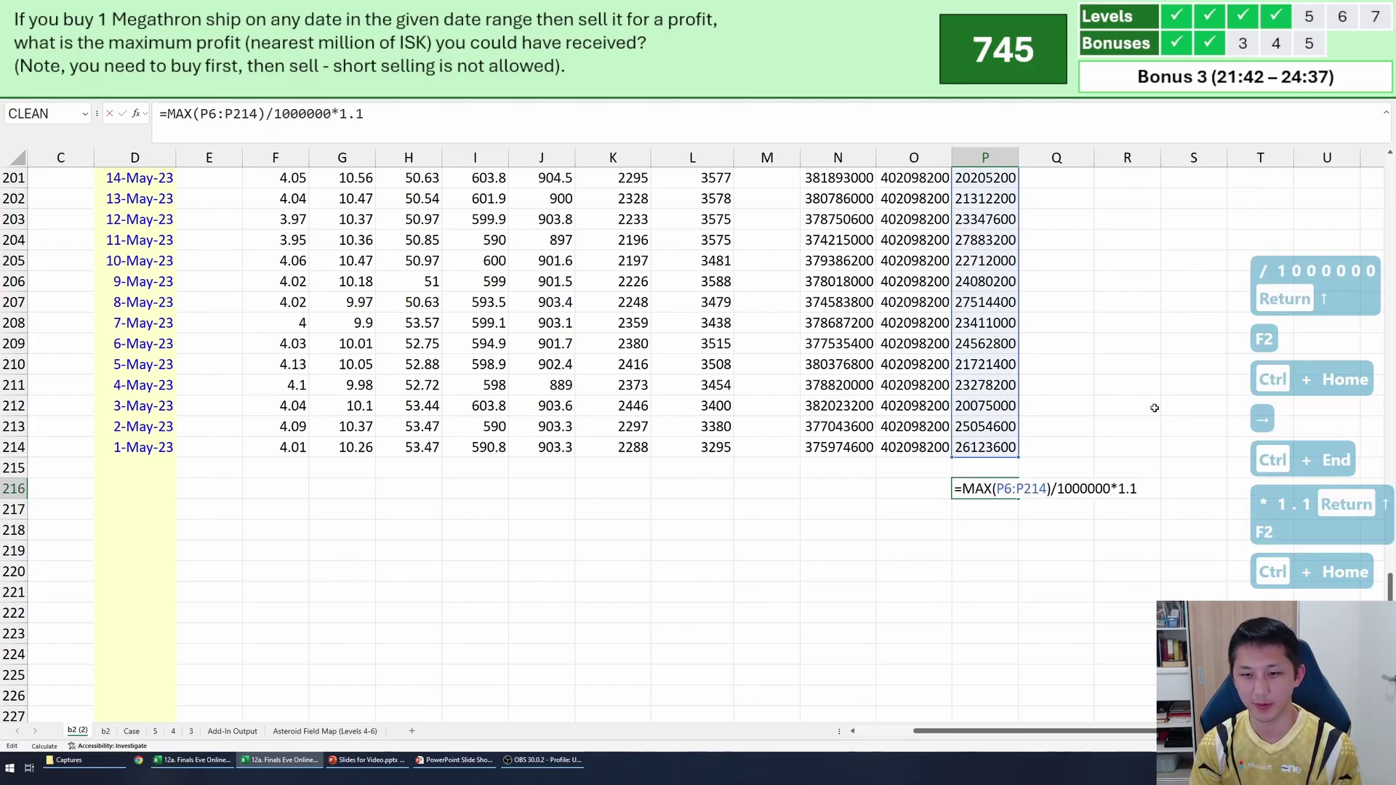
pyautogui.hotkey('ctrl', 'Home')
pyautogui.press('Right')
pyautogui.write('round(')
pyautogui.hotkey('ctrl', 'End')
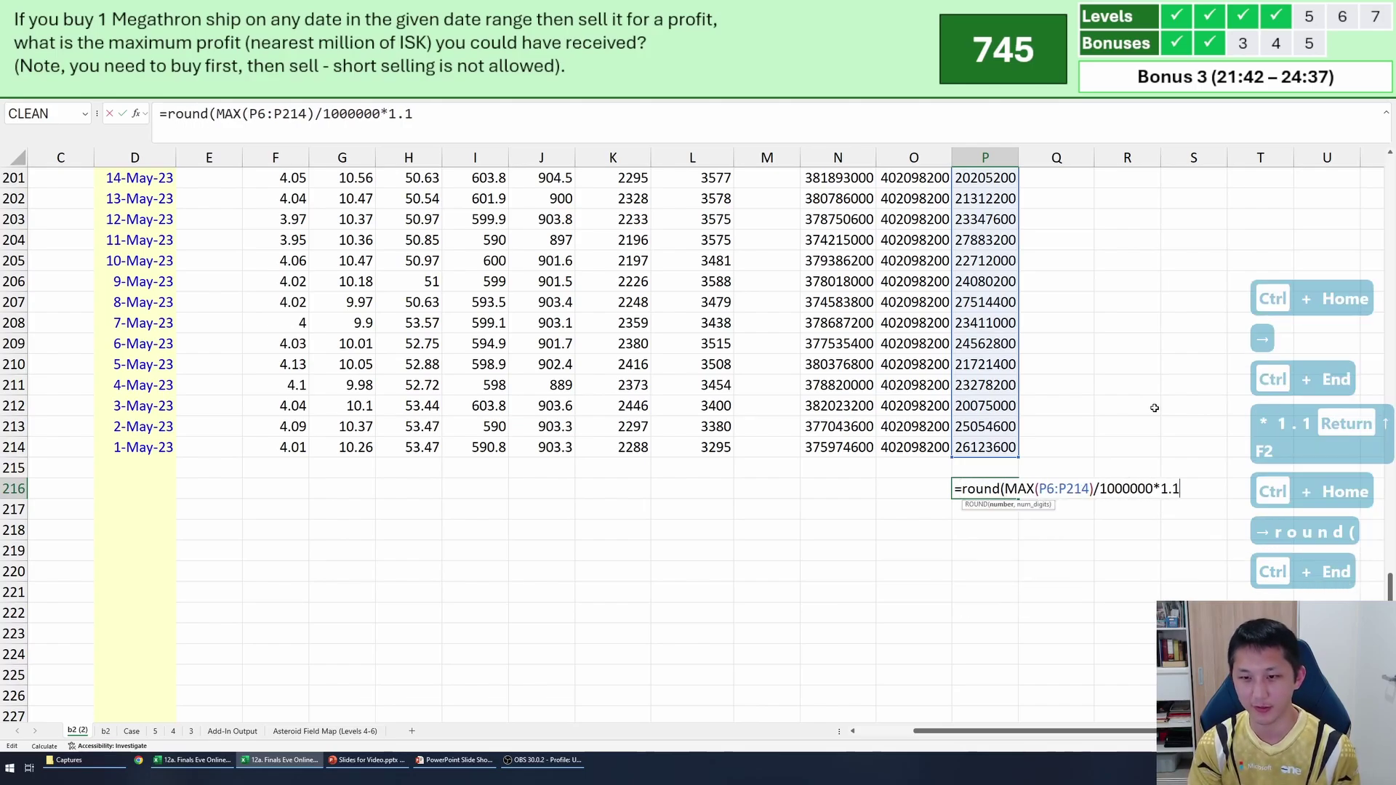
pyautogui.write(',0)')
pyautogui.press('Return')
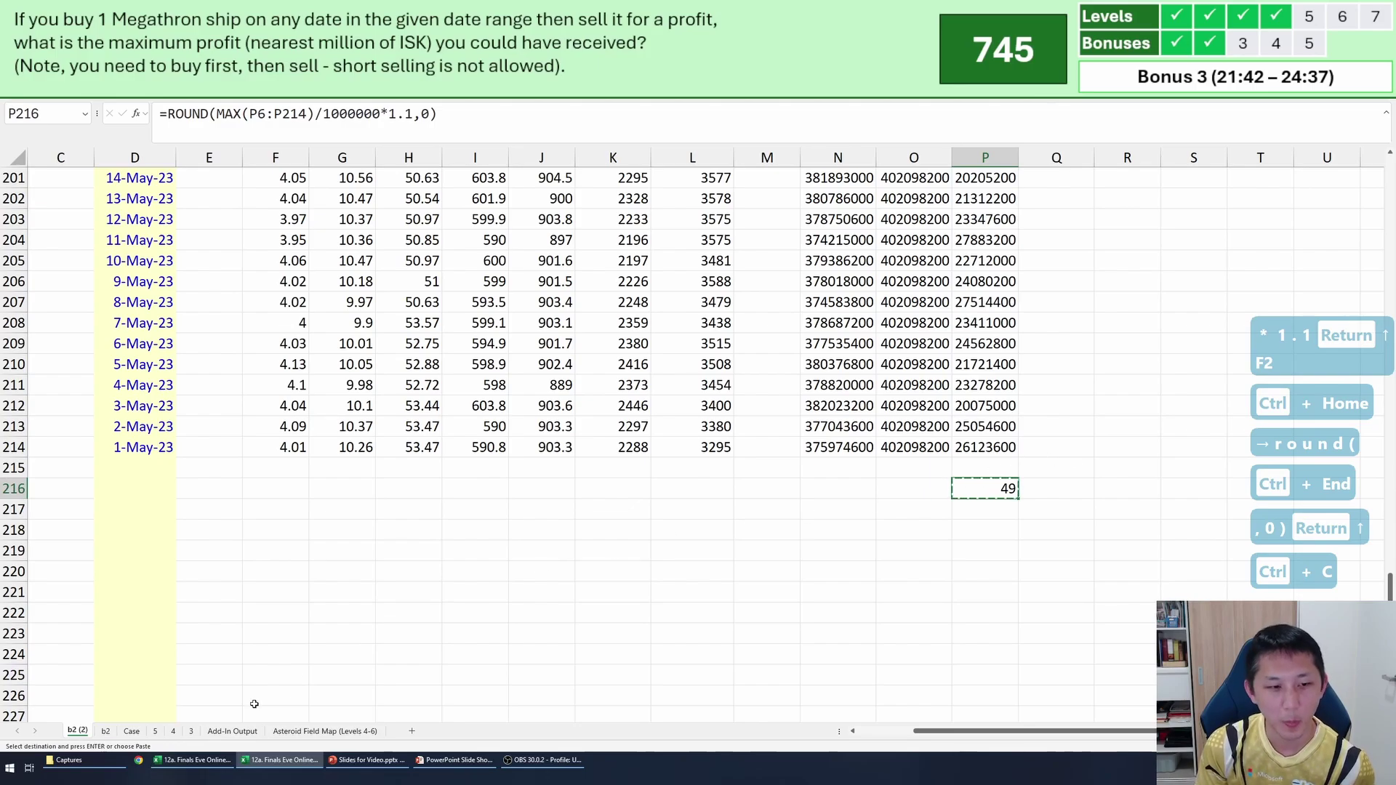
# Enter 49 as the Bonus 3 answer in E54 of the Case sheet.
pyautogui.click(132, 731)
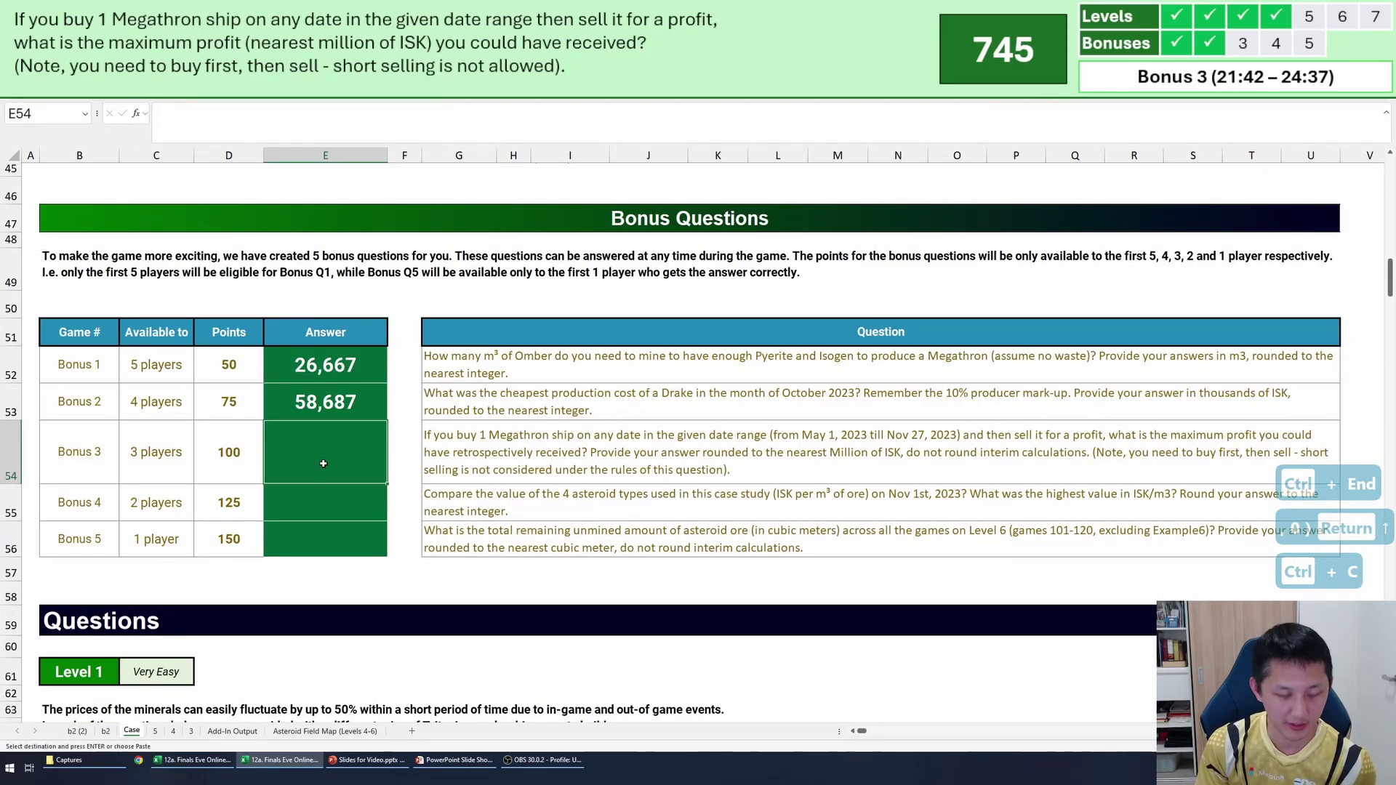
pyautogui.write('49')
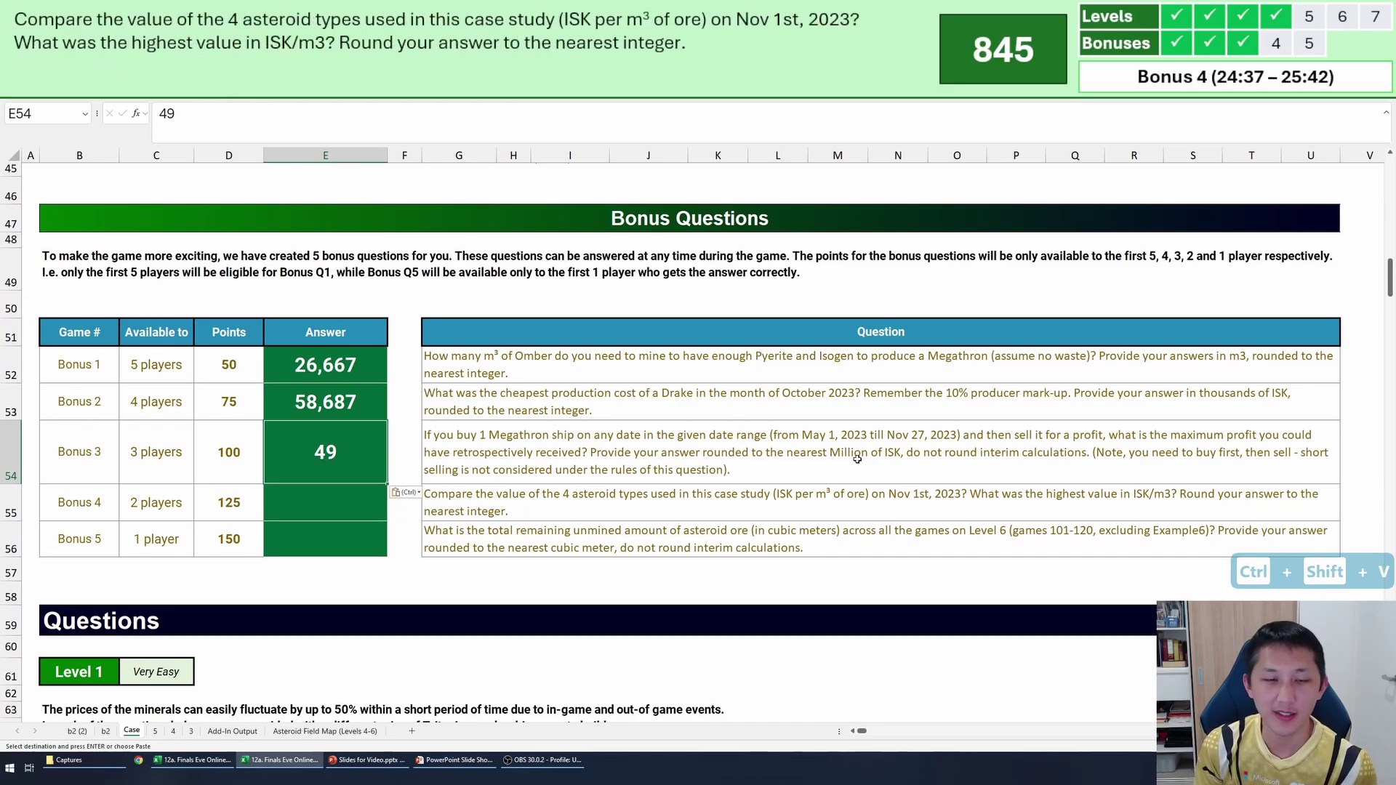
# Read the Bonus 4 and Bonus 5 questions on the Case sheet.
pyautogui.click(568, 446)
pyautogui.click(547, 498)
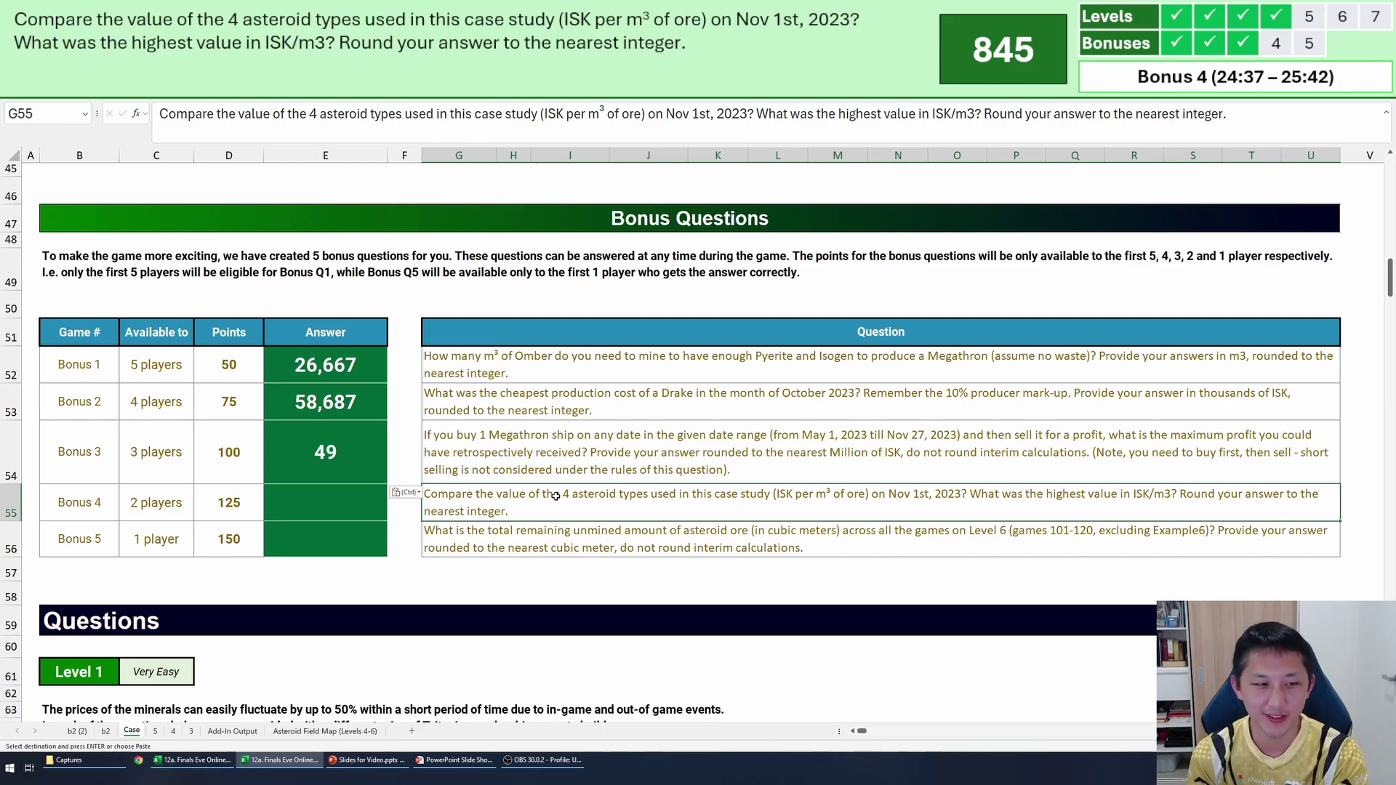
pyautogui.press('Left')
pyautogui.press('Left')
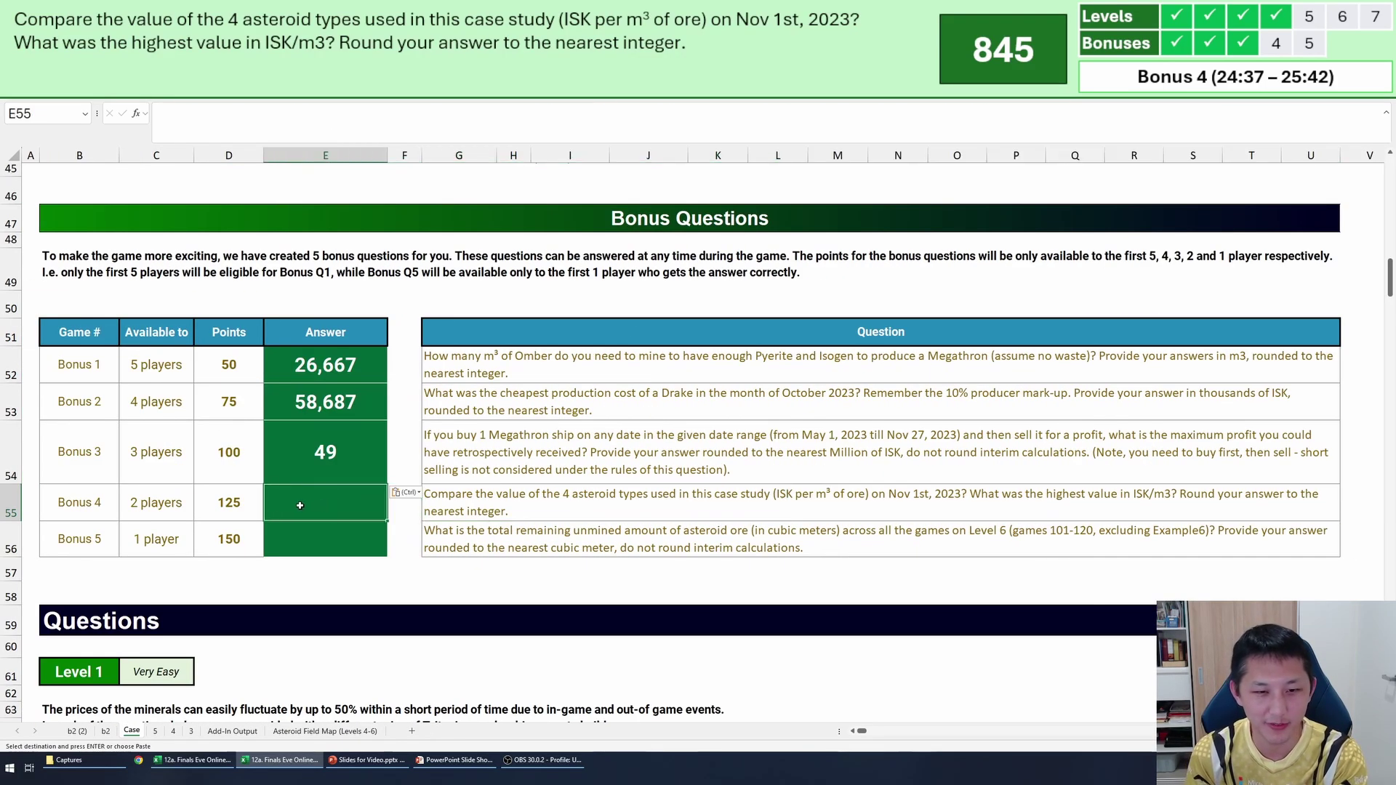
pyautogui.click(597, 519)
pyautogui.click(624, 535)
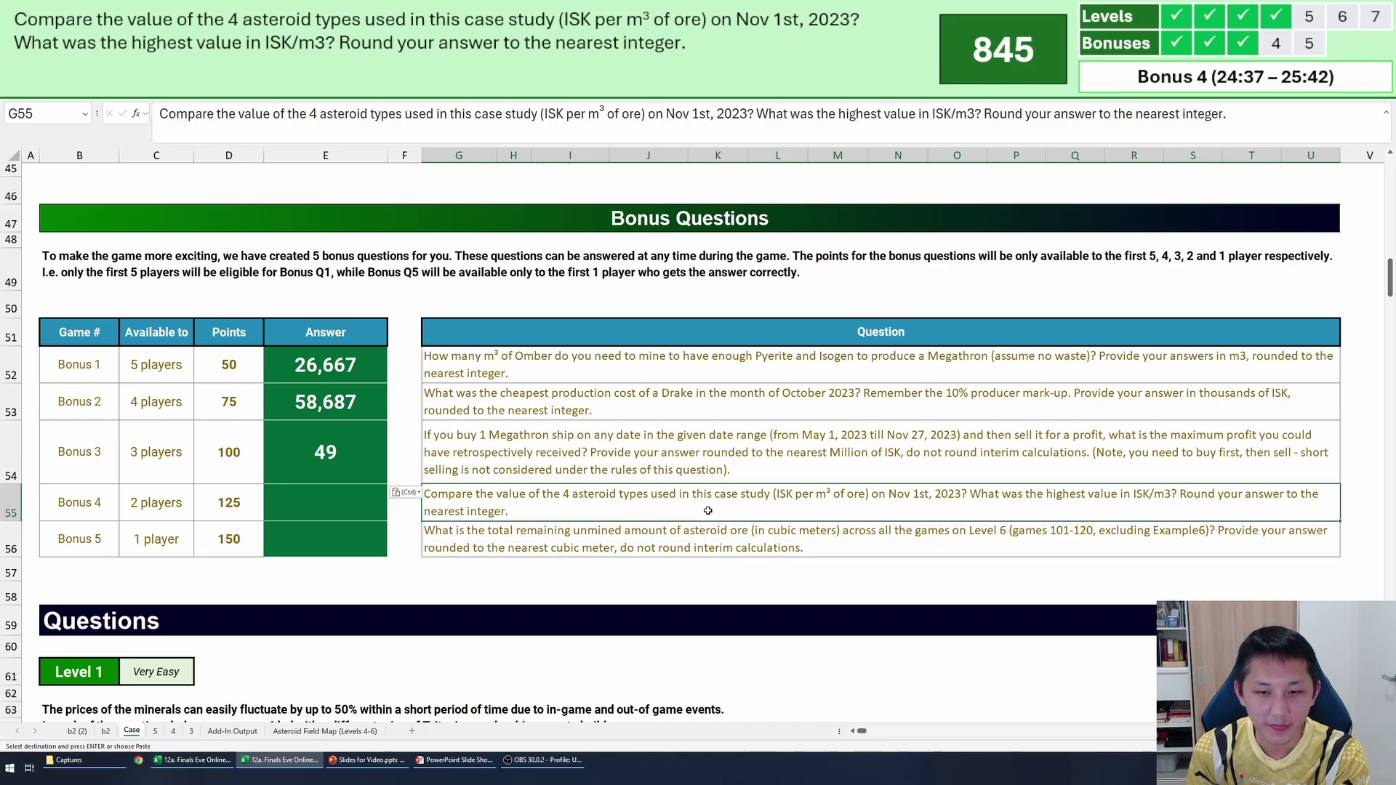
pyautogui.moveTo(695, 531); pyautogui.dragTo(60, 537)
pyautogui.click(61, 537)
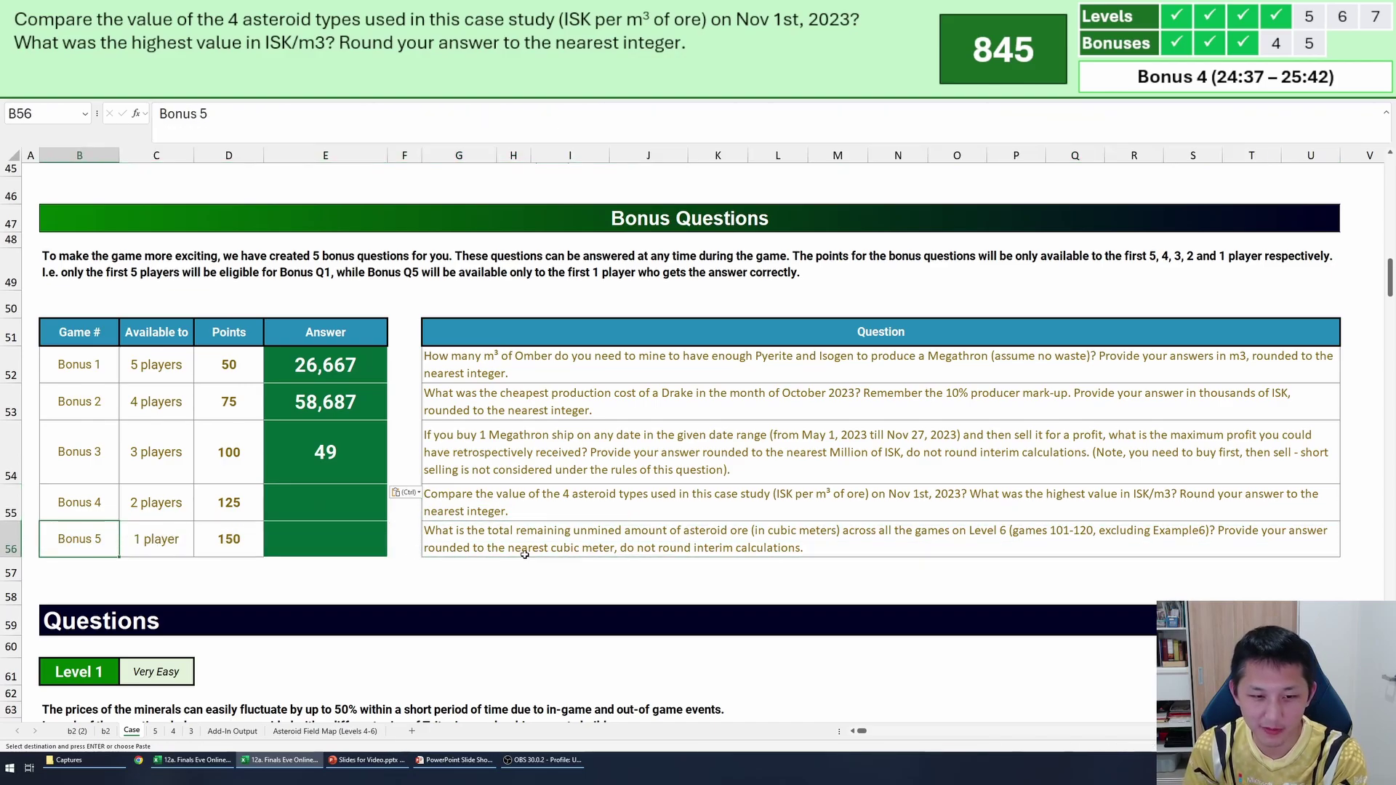
pyautogui.click(537, 536)
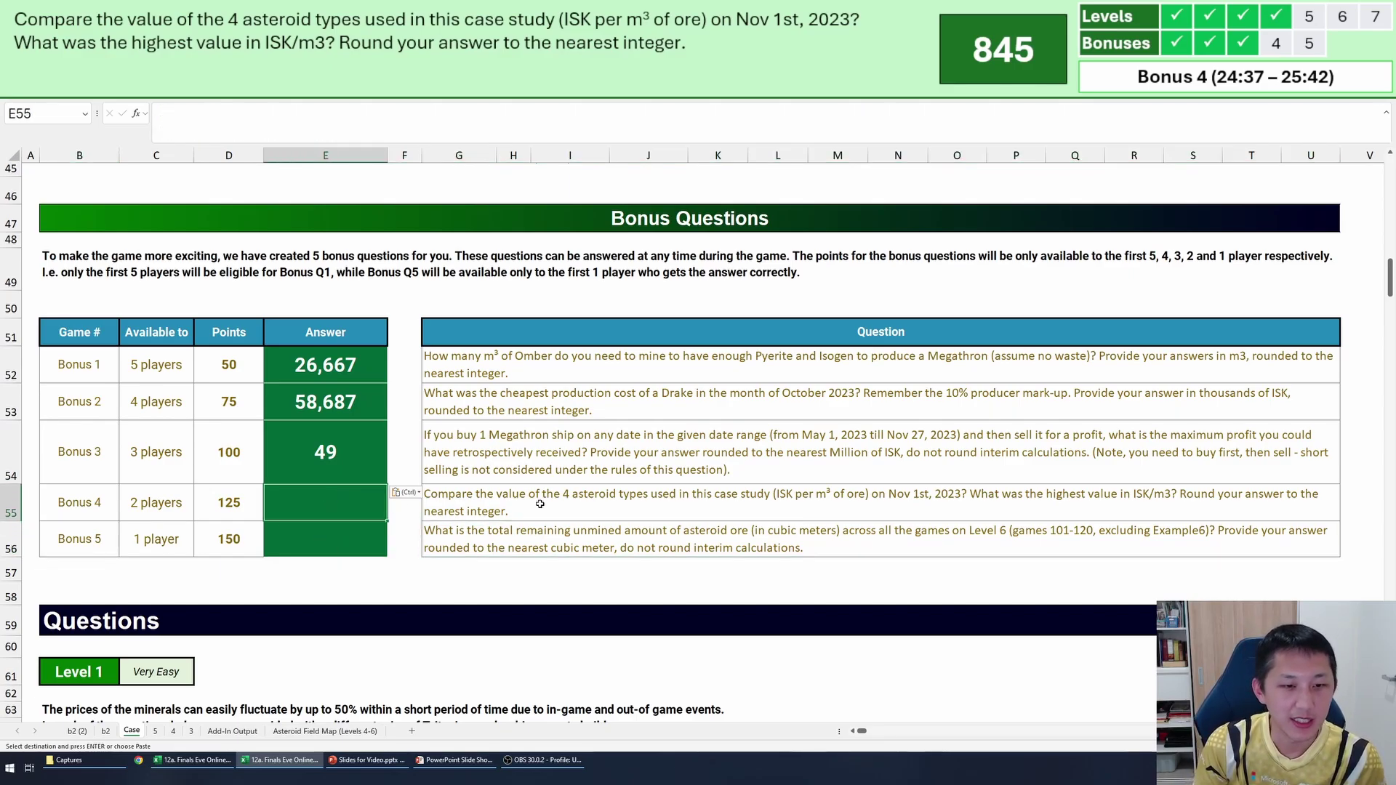
pyautogui.click(540, 504)
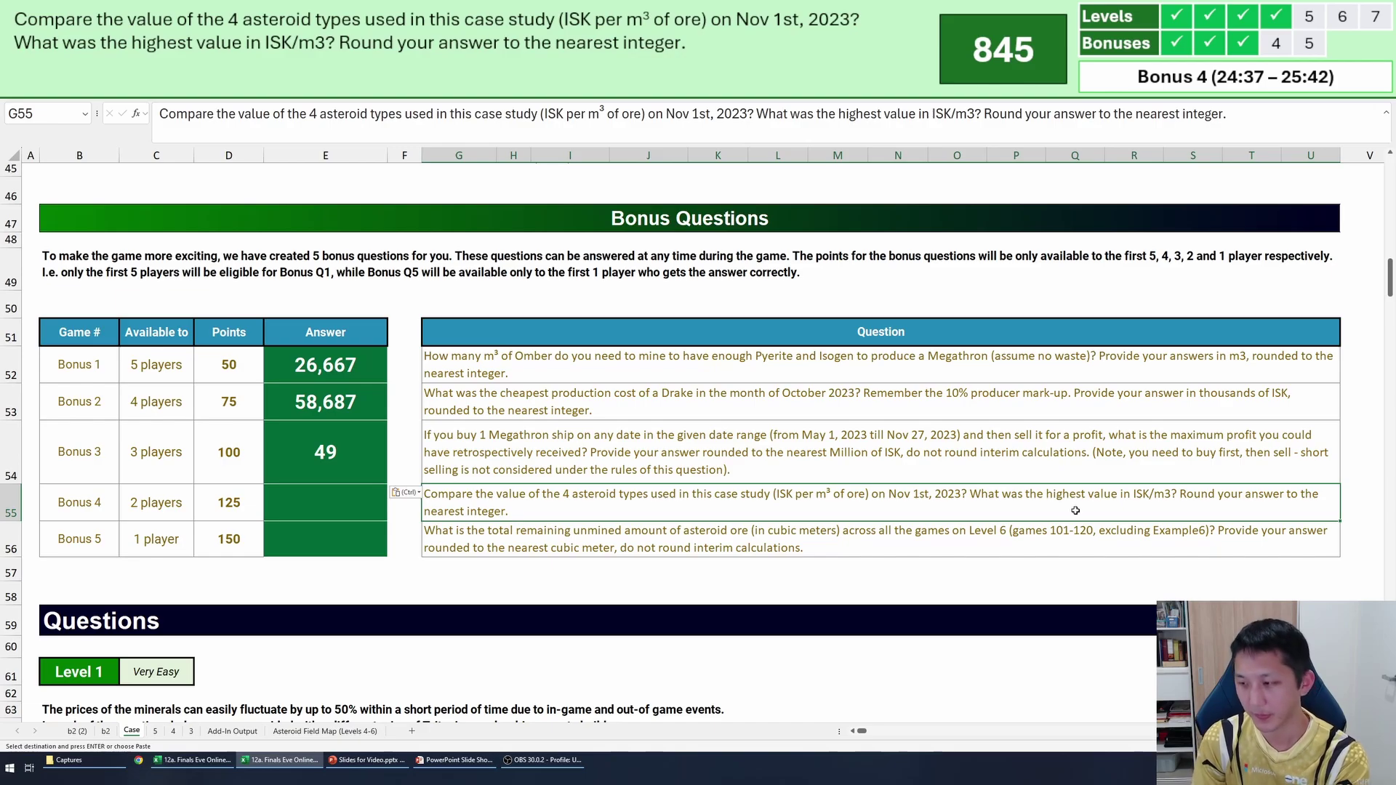
pyautogui.hotkey('alt', 'Tab')
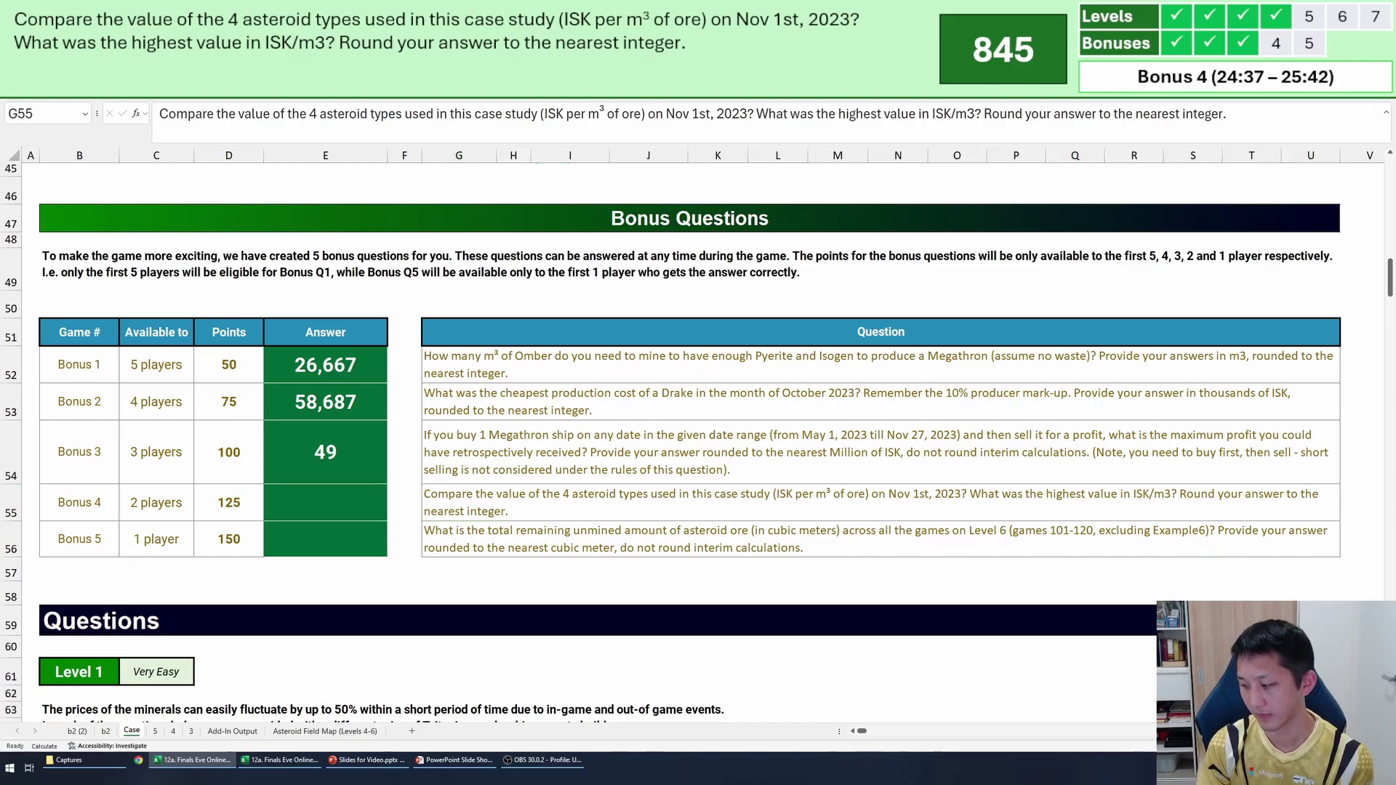
pyautogui.hotkey('alt', 'Tab')
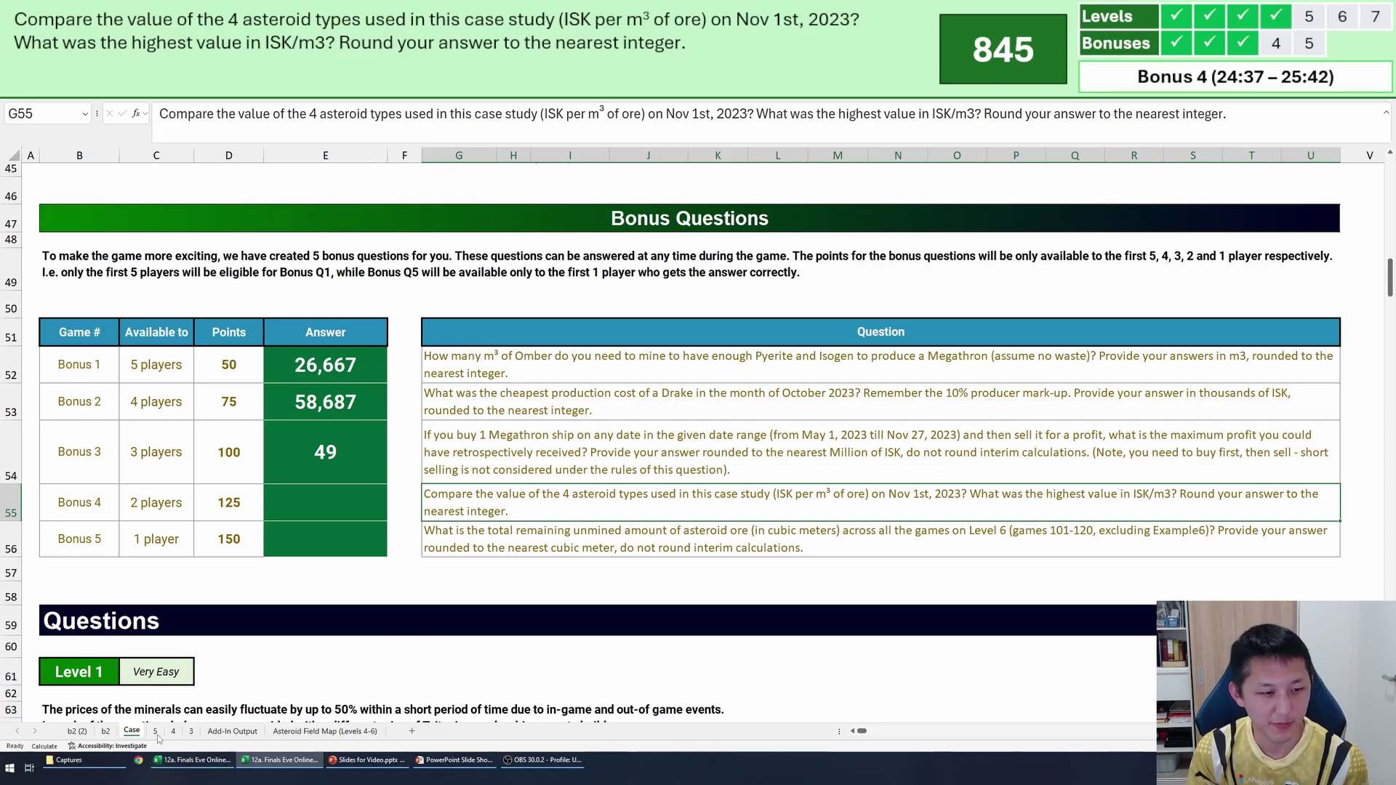
# Shade the 1-Nov-23 mineral prices in F32:L32 of the b2 (2) sheet blue.
pyautogui.click(75, 731)
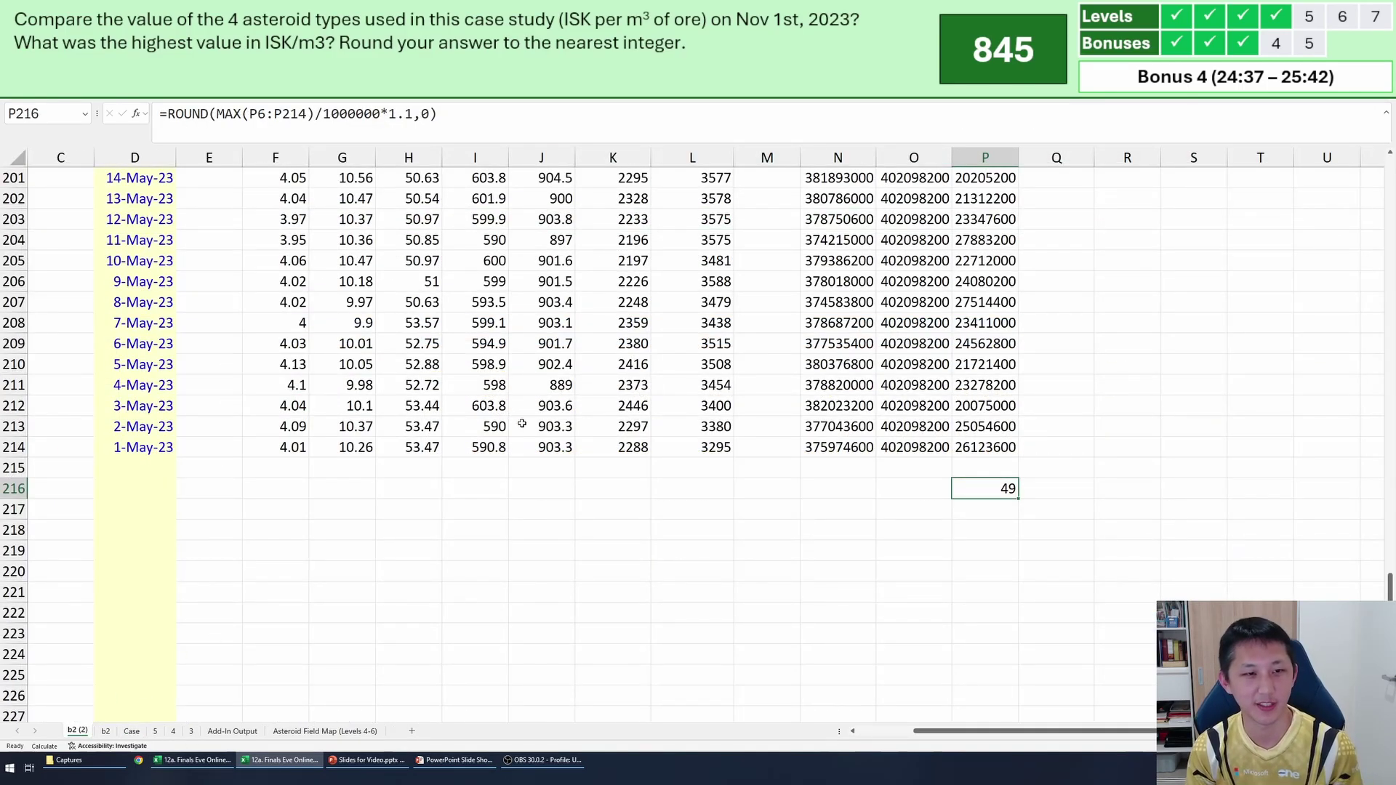
pyautogui.scroll(20, 522, 424)
pyautogui.click(328, 367)
pyautogui.scroll(-6, 337, 512)
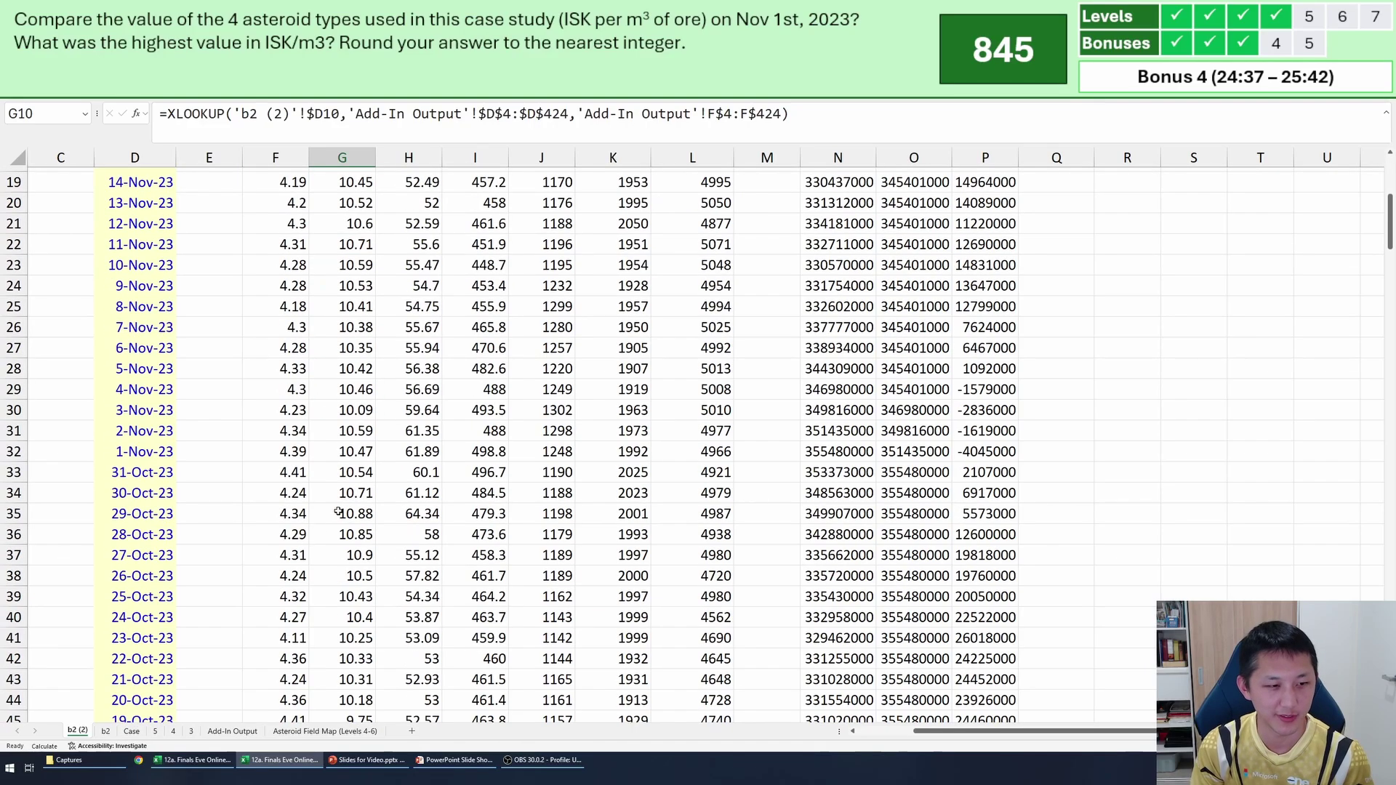
pyautogui.click(293, 452)
pyautogui.hotkey('ctrl', 'shift', 'Right')
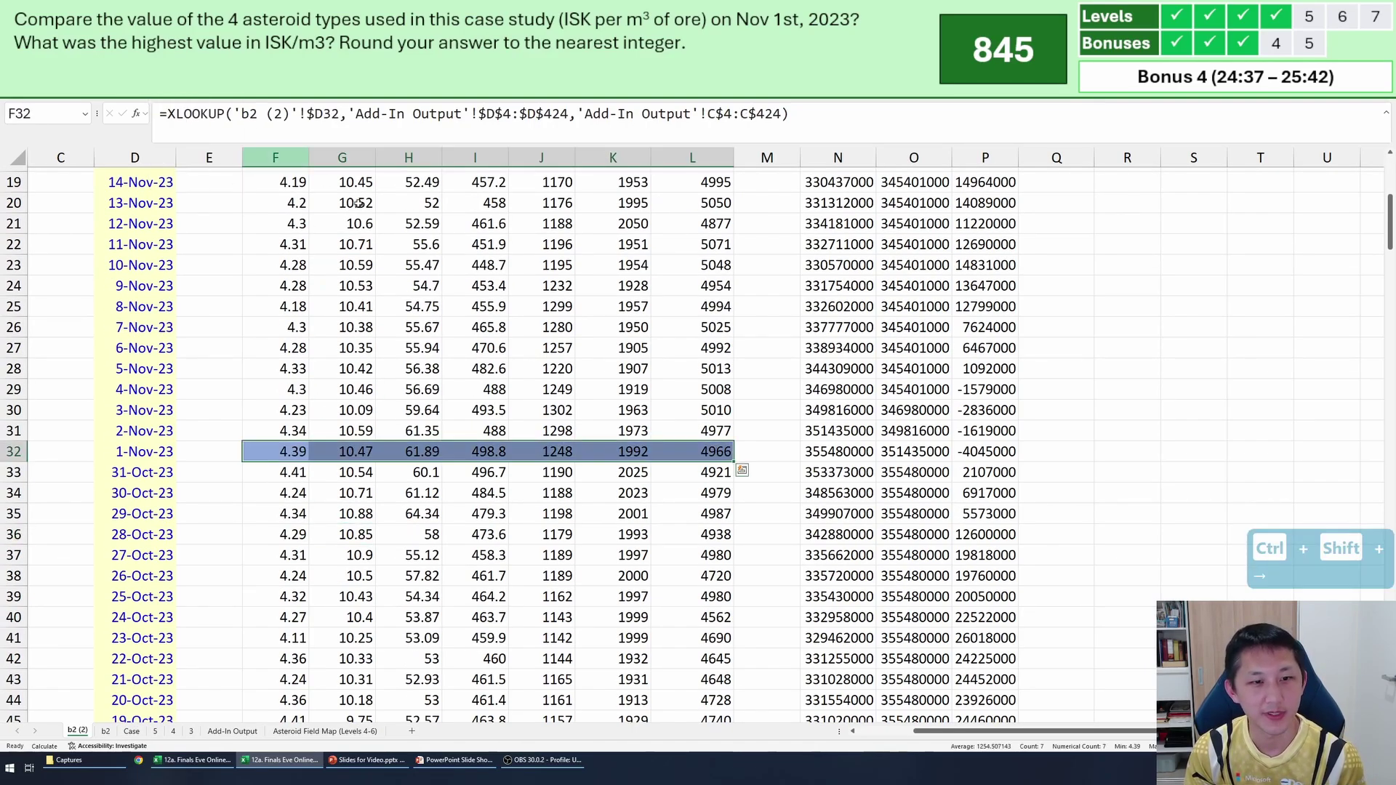
pyautogui.click(693, 410)
# Copy the asteroid ore volume and mineral content table G39:O43 from the Case sheet to S21 on the b2 (2) sheet.
pyautogui.click(1064, 456)
pyautogui.scroll(-1, 1149, 445)
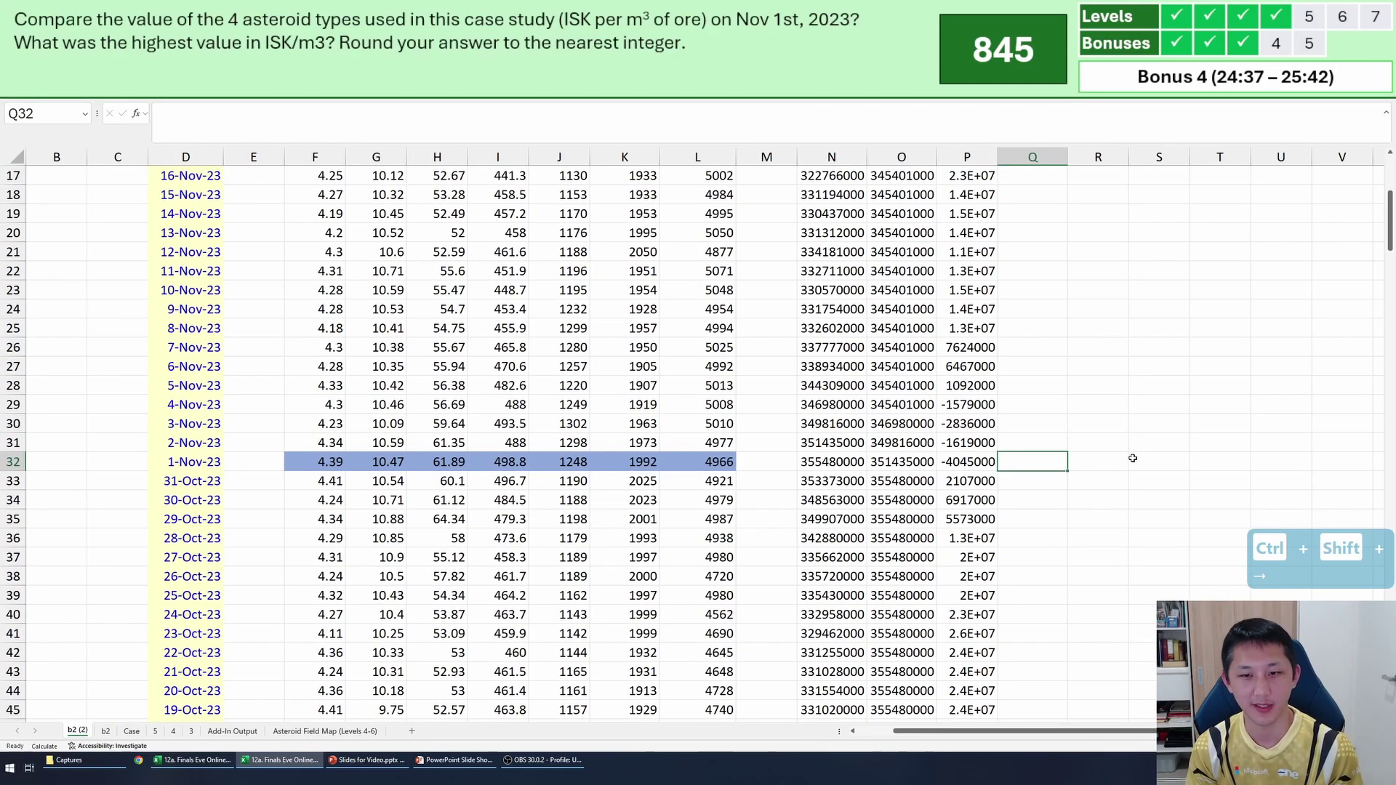
pyautogui.click(1133, 456)
pyautogui.press('Left')
pyautogui.press('Down')
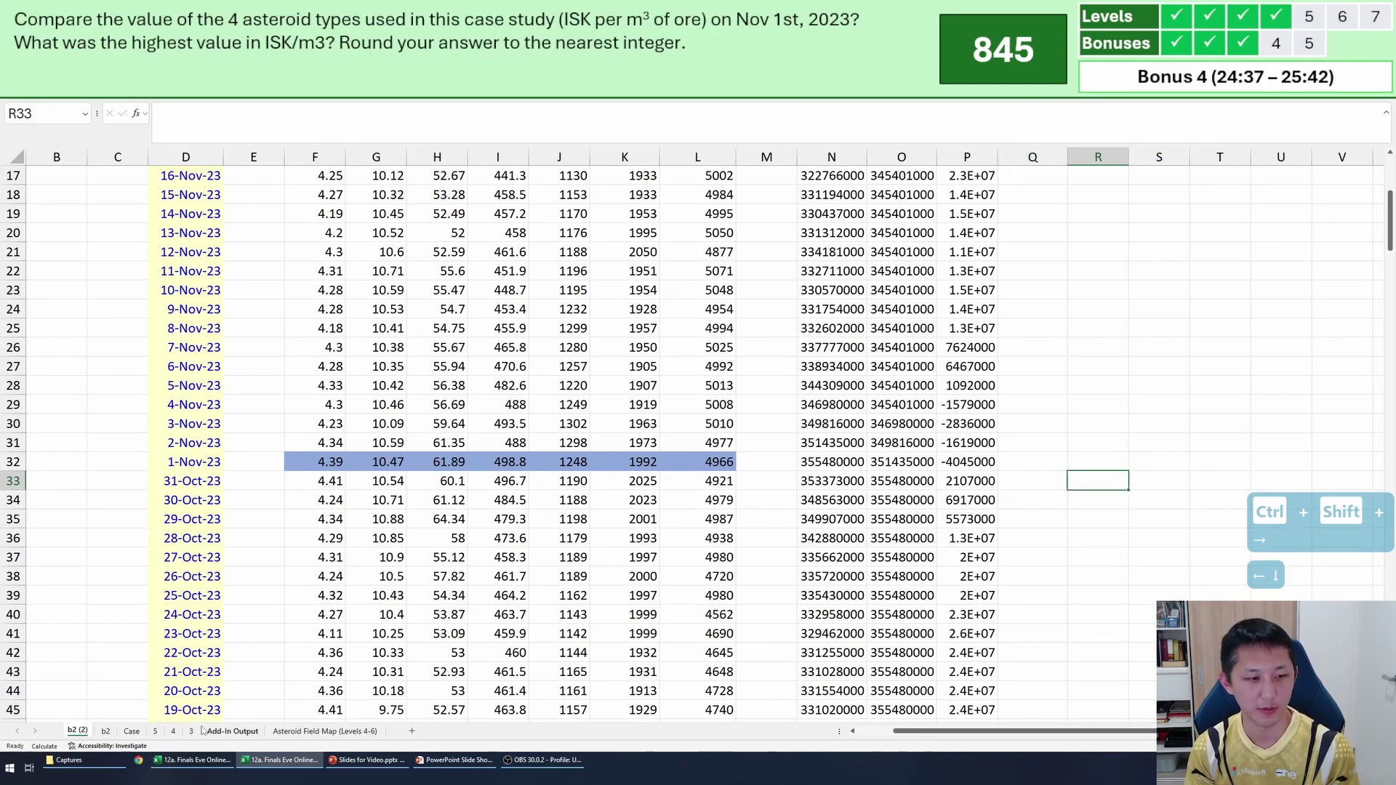
pyautogui.click(131, 732)
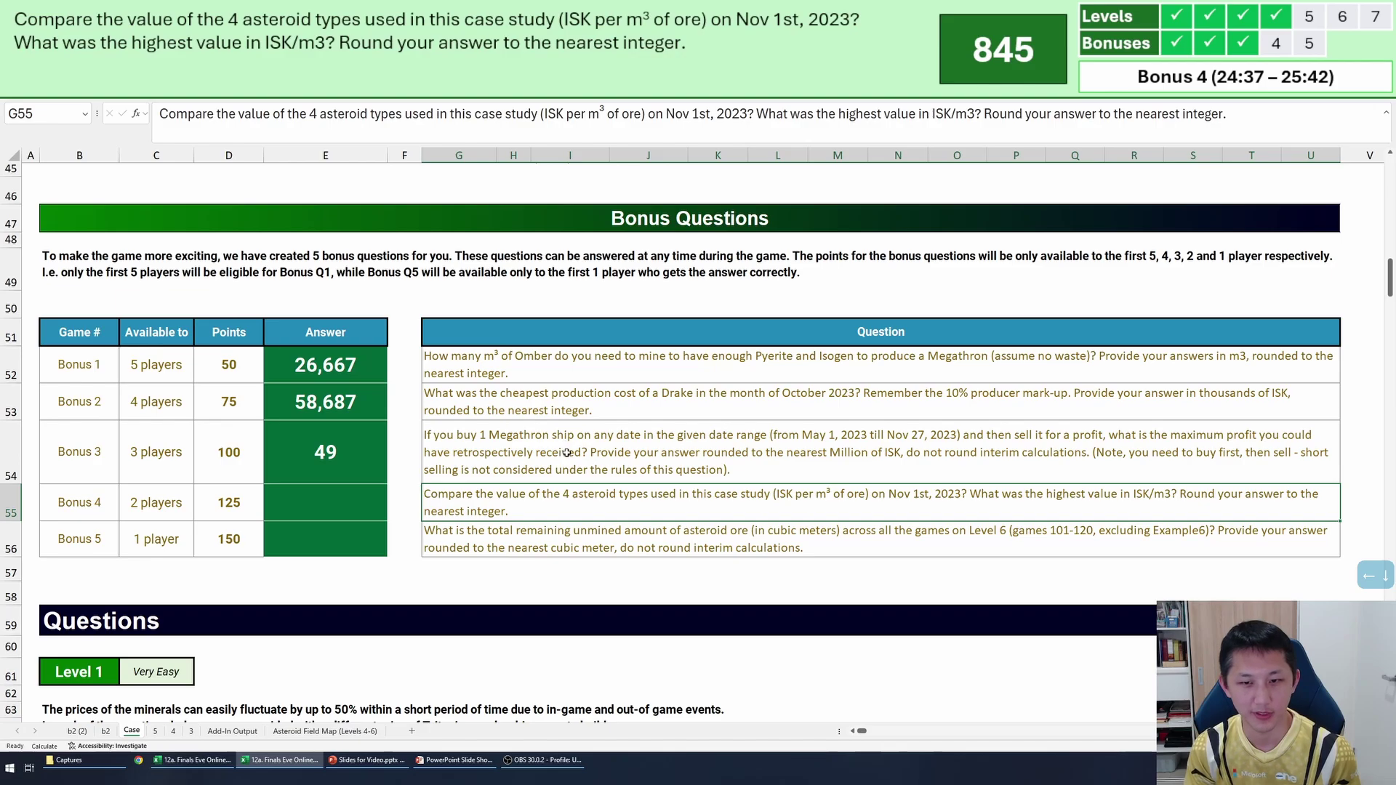
pyautogui.scroll(3, 570, 450)
pyautogui.moveTo(469, 383); pyautogui.dragTo(957, 502)
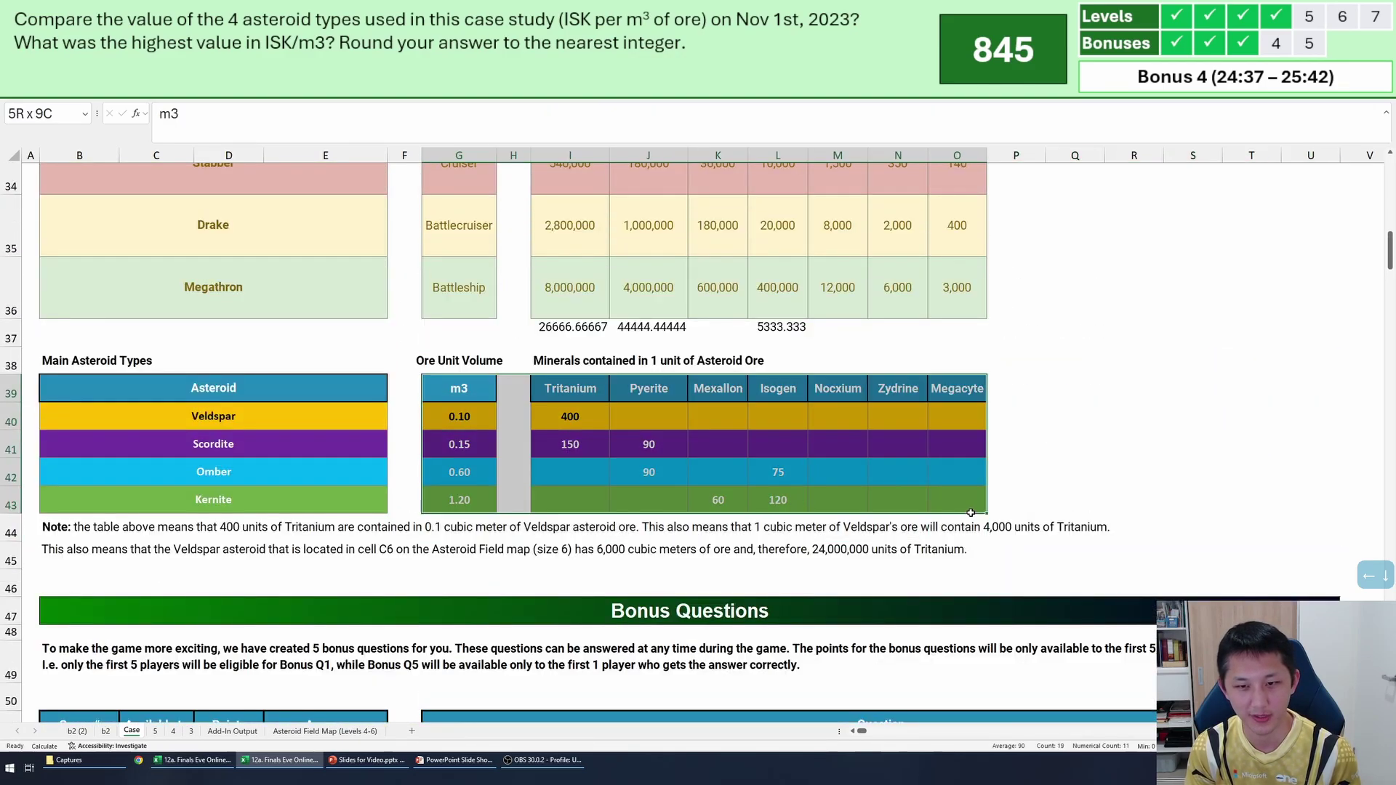
pyautogui.hotkey('ctrl', 'c')
pyautogui.click(77, 732)
pyautogui.click(1142, 251)
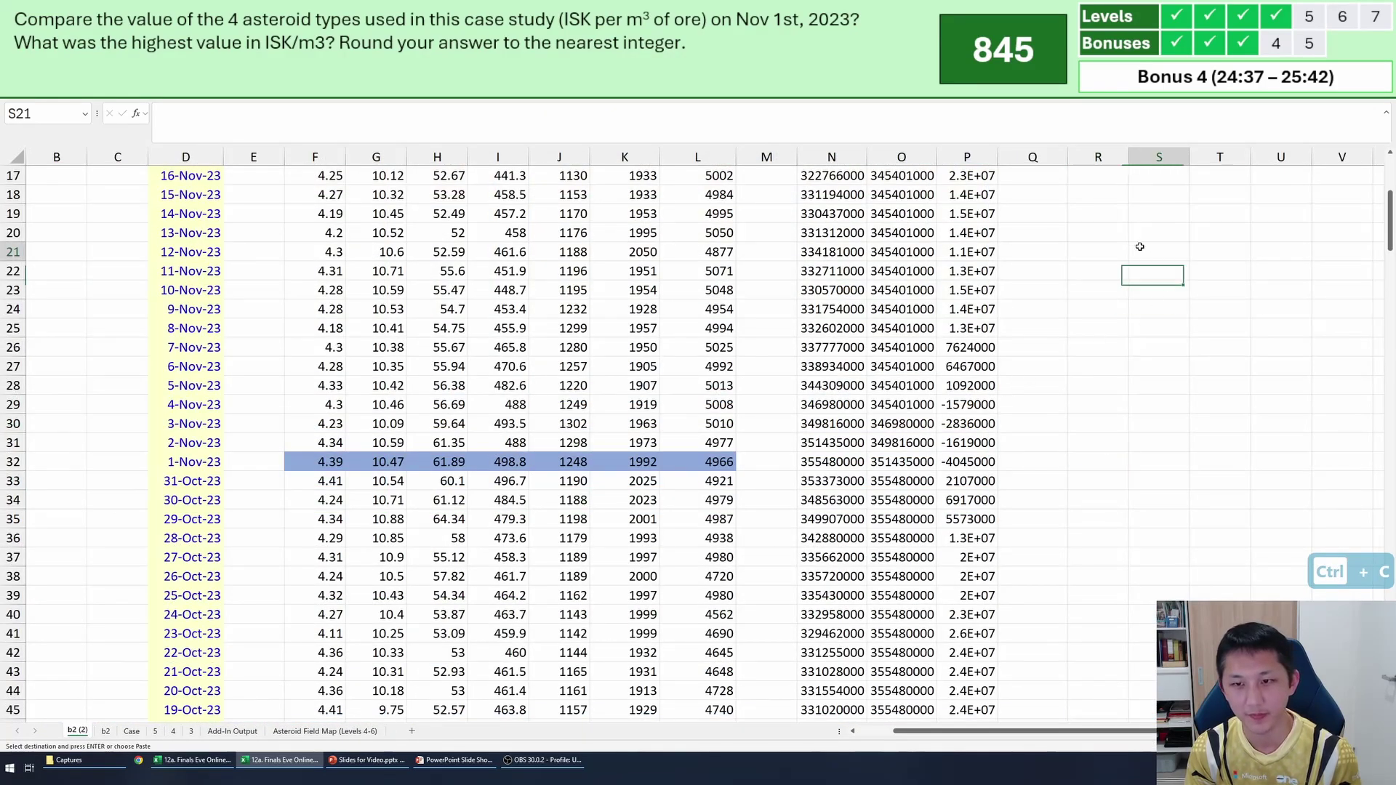
pyautogui.hotkey('ctrl', 'v')
# Enter =SUMPRODUCT(U22:AA22,$F$32:$L$32) in U28 to value the first asteroid's minerals at the 1-Nov-23 prices.
pyautogui.moveTo(1102, 728); pyautogui.dragTo(1179, 728)
pyautogui.click(1026, 386)
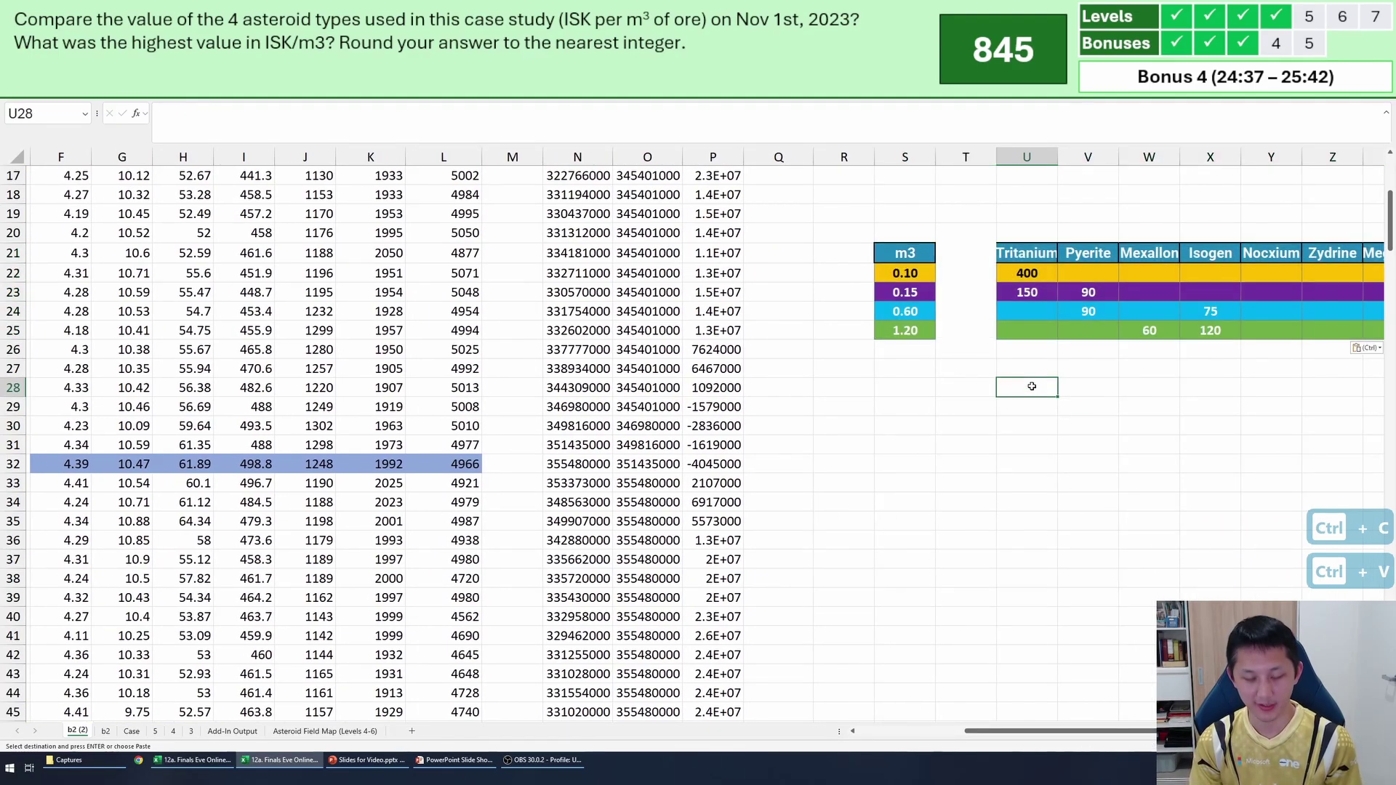
pyautogui.write('=')
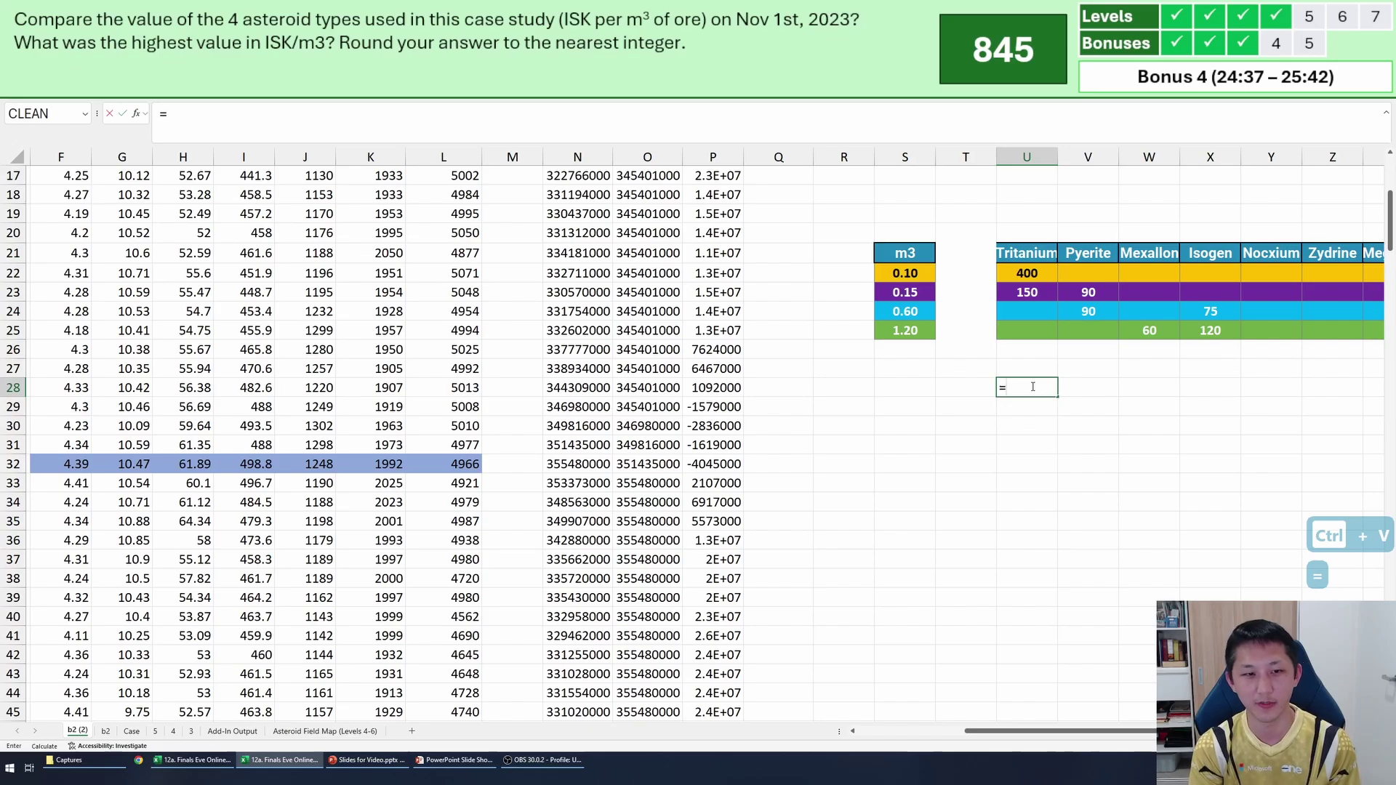
pyautogui.write('sumpro')
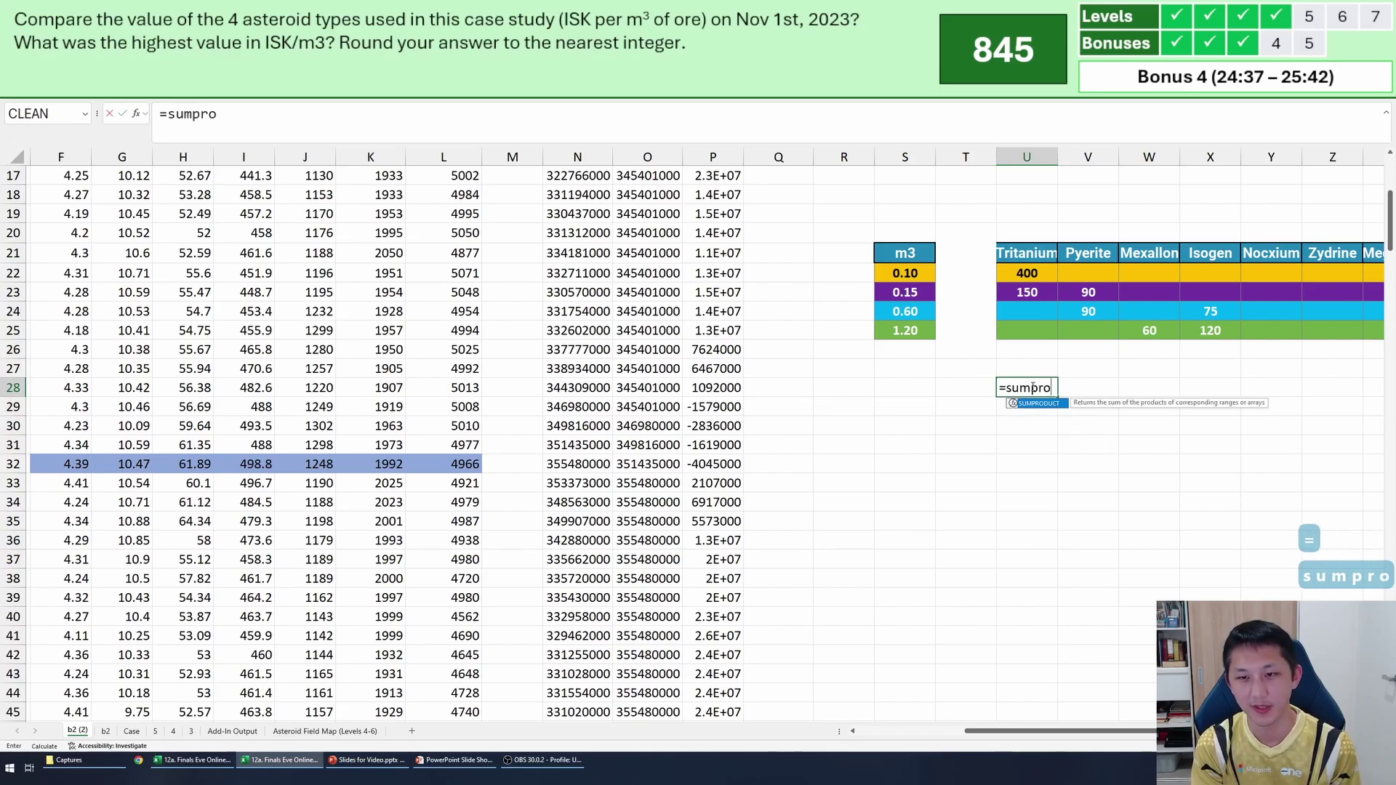
pyautogui.press('Tab')
pyautogui.hotkey('ctrl', 'Up')
pyautogui.hotkey('ctrl', 'Up')
pyautogui.press('Down')
pyautogui.hotkey('shift', 'Right')
pyautogui.hotkey('shift', 'Right')
pyautogui.hotkey('shift', 'Right')
pyautogui.hotkey('shift', 'Right')
pyautogui.hotkey('shift', 'Right')
pyautogui.hotkey('shift', 'Right')
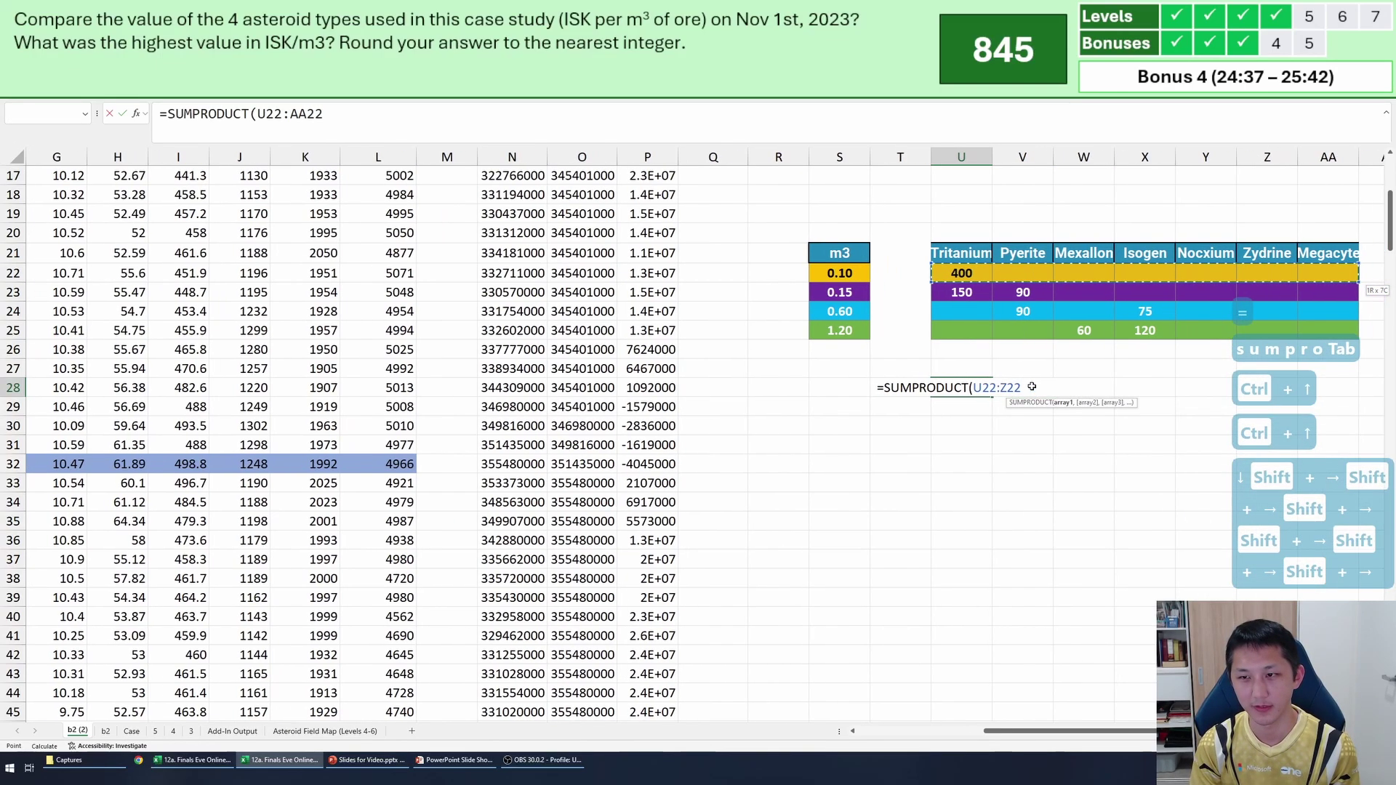
pyautogui.write(',')
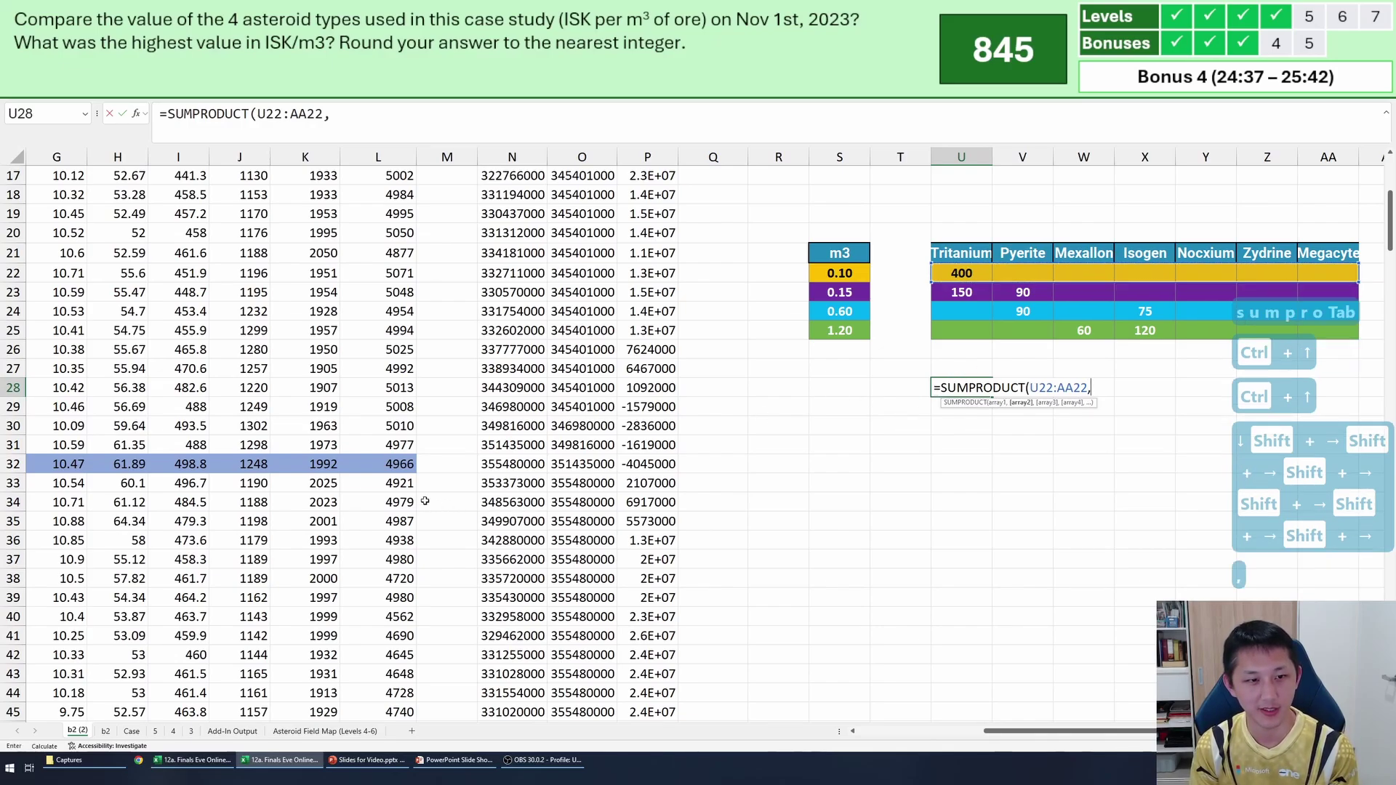
pyautogui.moveTo(408, 464); pyautogui.dragTo(60, 462)
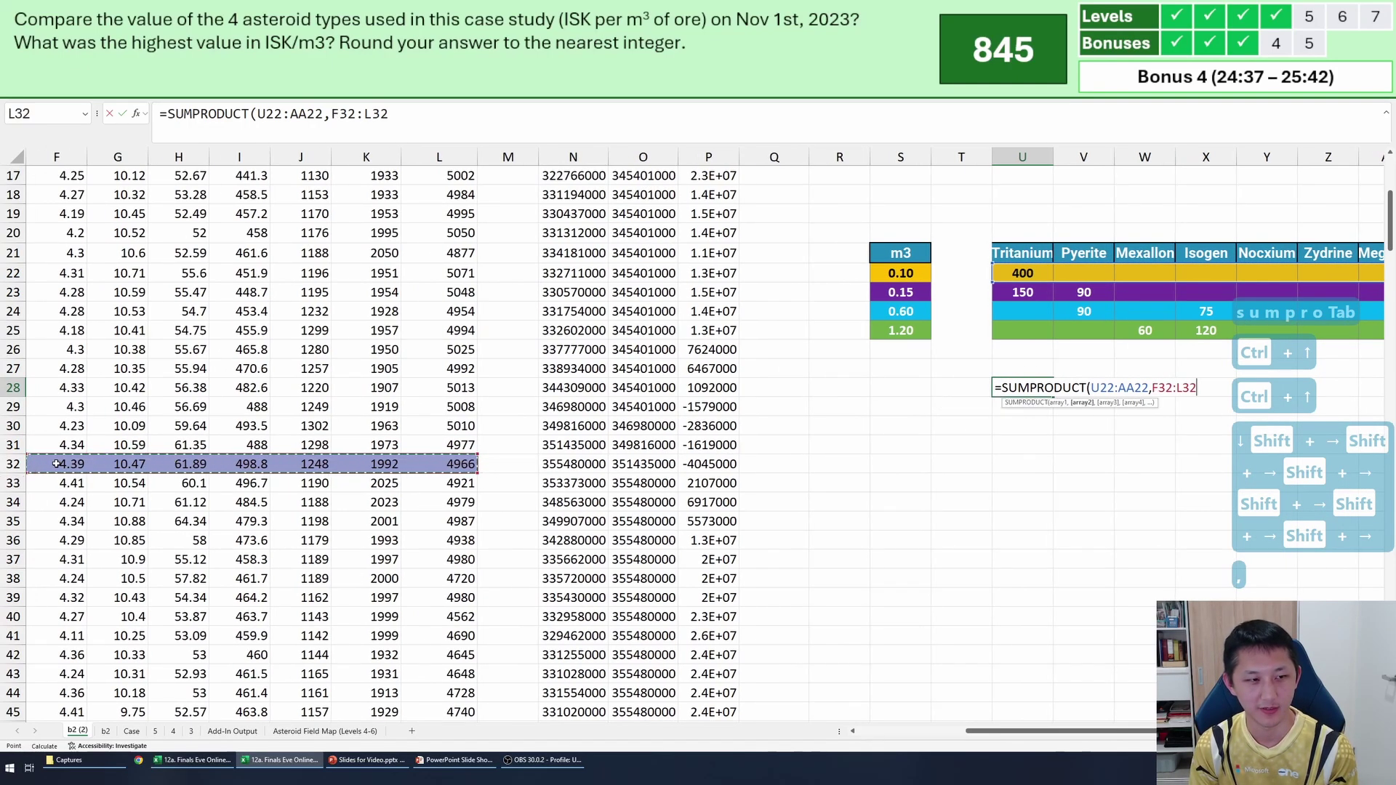
pyautogui.press('F4')
pyautogui.write(')')
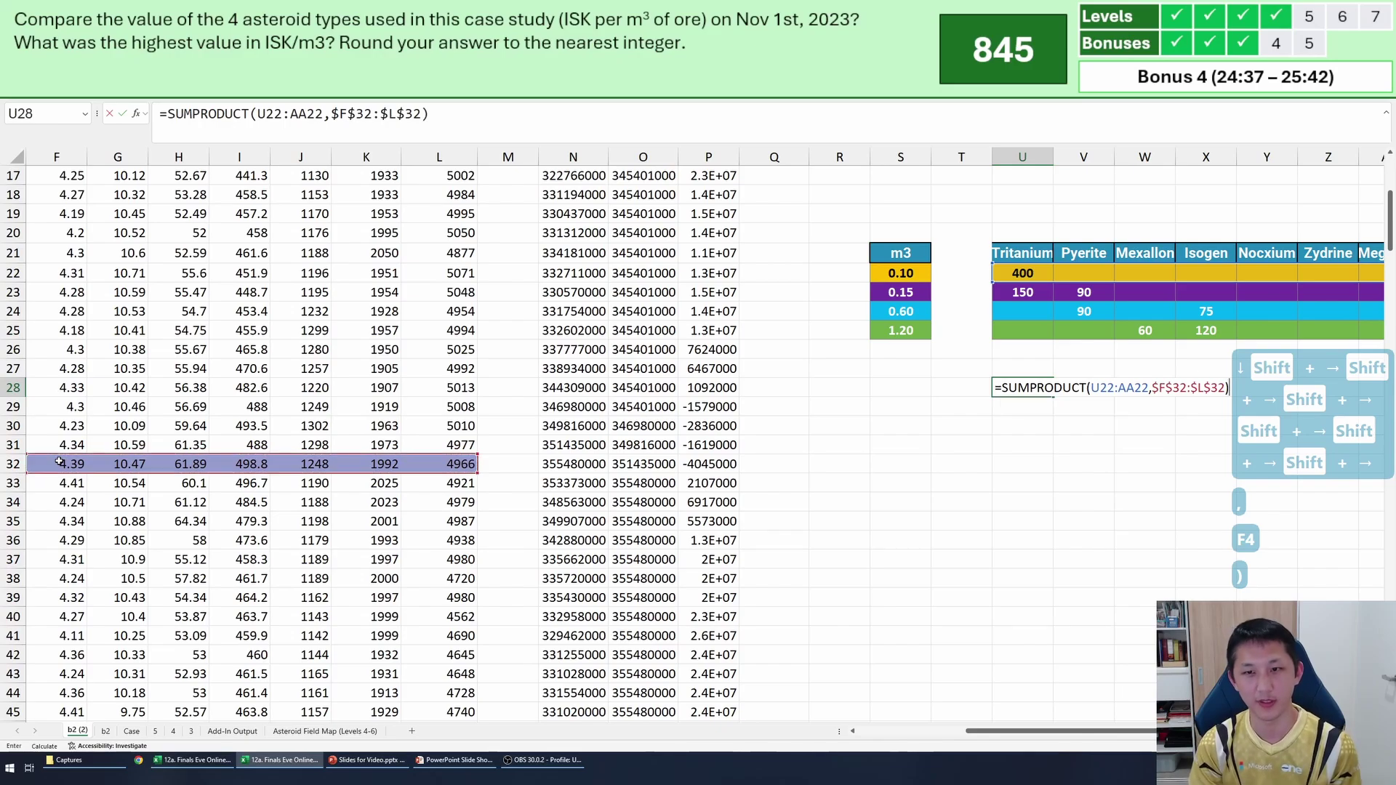
pyautogui.press('Return')
# Fill the SUMPRODUCT formula down to U31 for the other three asteroids and clear the surplus copy in U32.
pyautogui.hotkey('ctrl', 'd')
pyautogui.press('Down')
pyautogui.hotkey('ctrl', 'd')
pyautogui.press('Down')
pyautogui.hotkey('ctrl', 'd')
pyautogui.press('Down')
pyautogui.hotkey('ctrl', 'd')
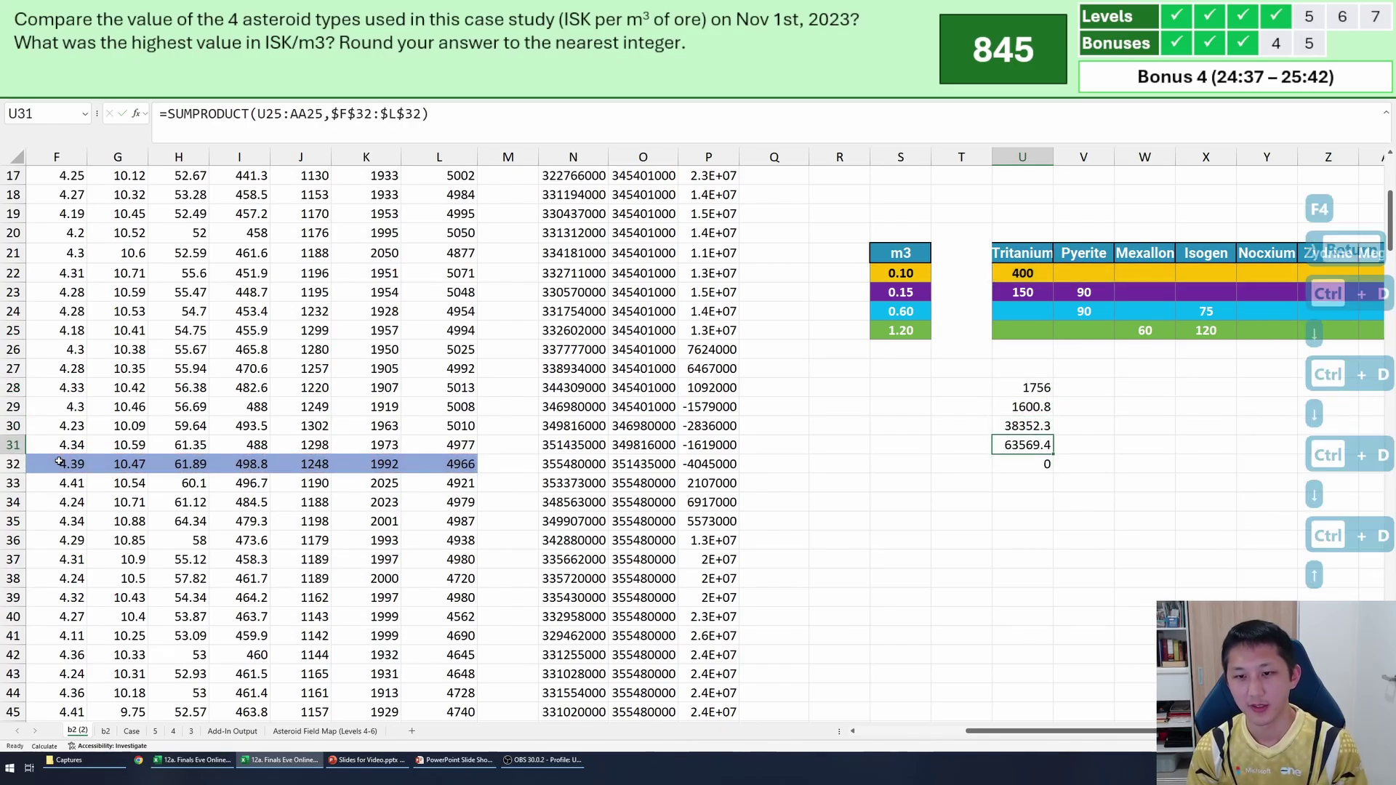
pyautogui.press('Up')
pyautogui.press('Down')
pyautogui.press('F2')
pyautogui.press('Escape')
pyautogui.press('Delete')
pyautogui.press('Up')
pyautogui.hotkey('ctrl', 'Up')
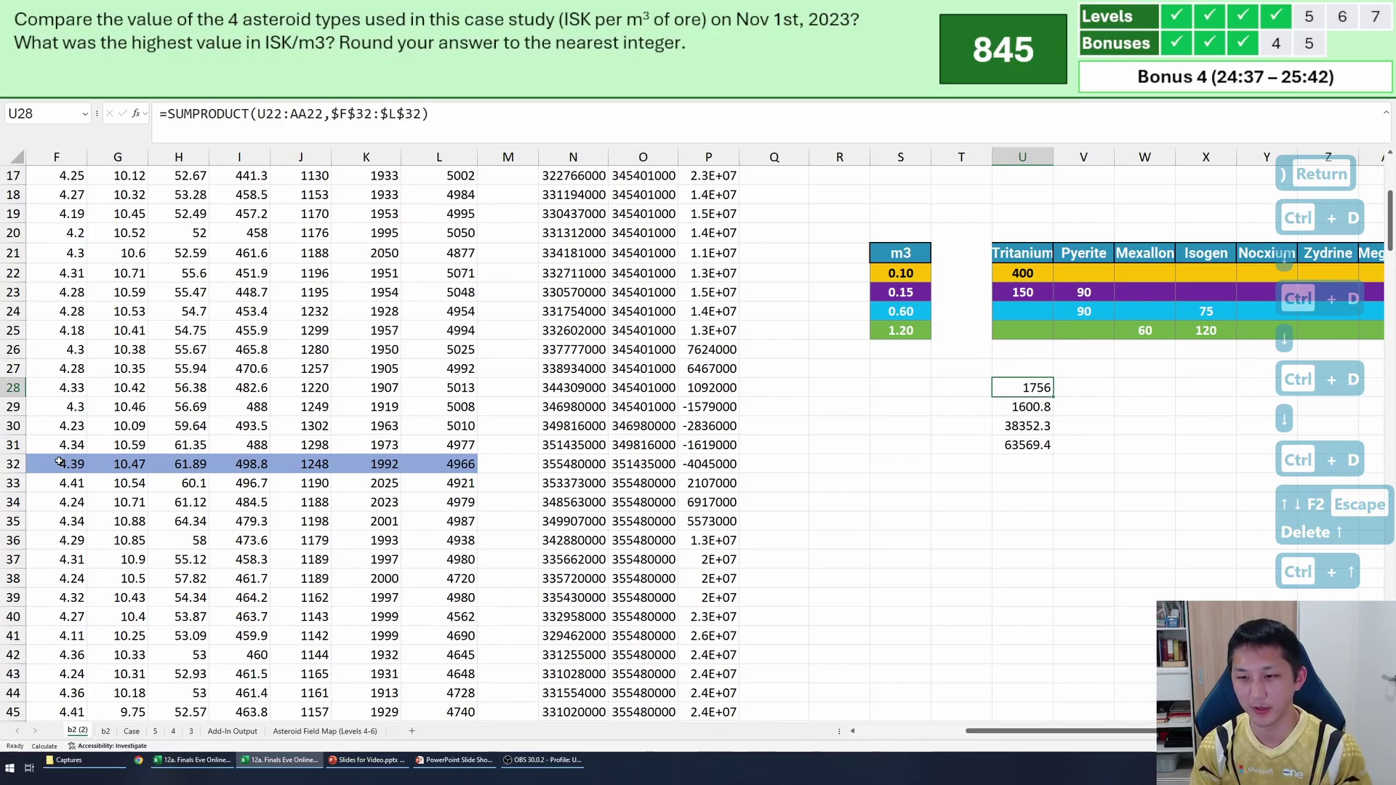
# Divide the U28 SUMPRODUCT by the ore unit volume in S22 and fill the formula down through U31.
pyautogui.press('F2')
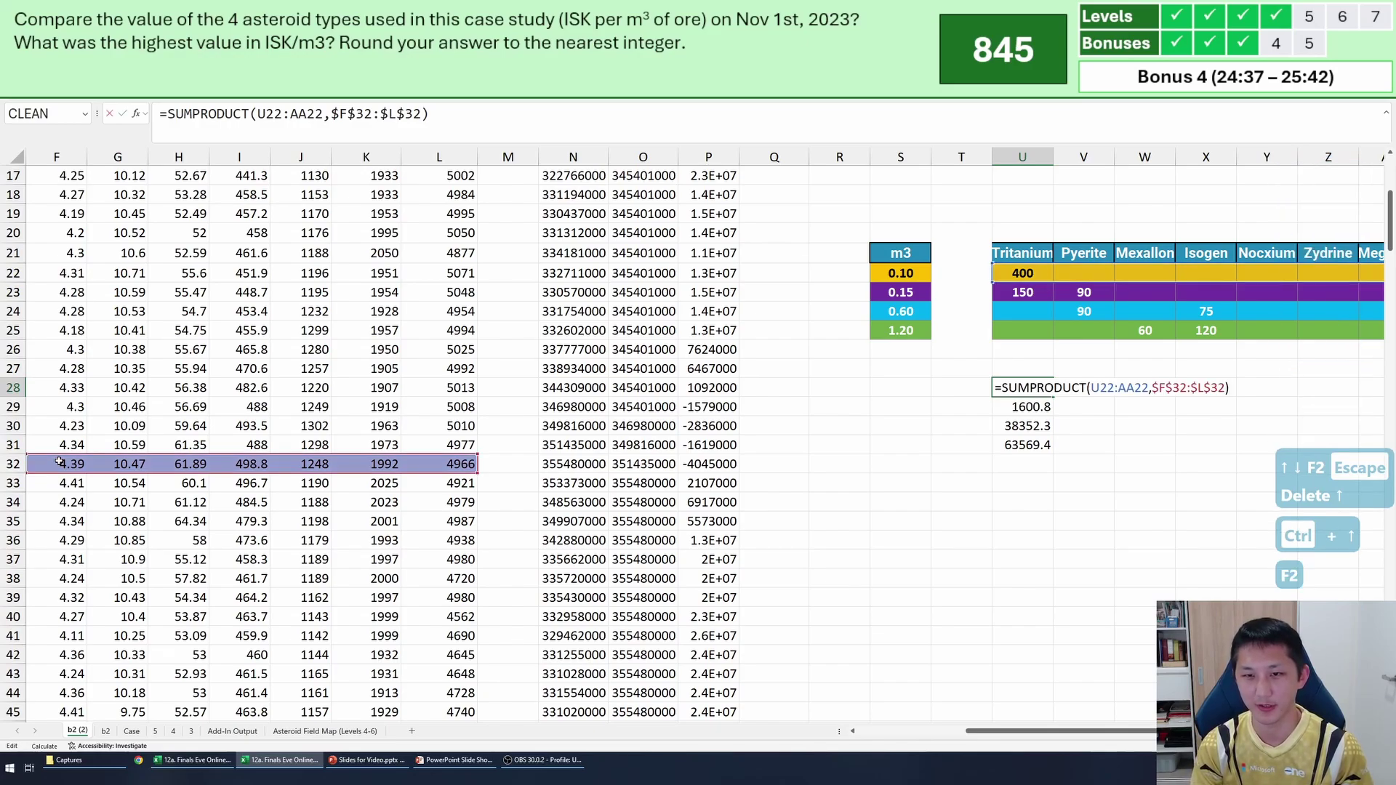
pyautogui.press('Escape')
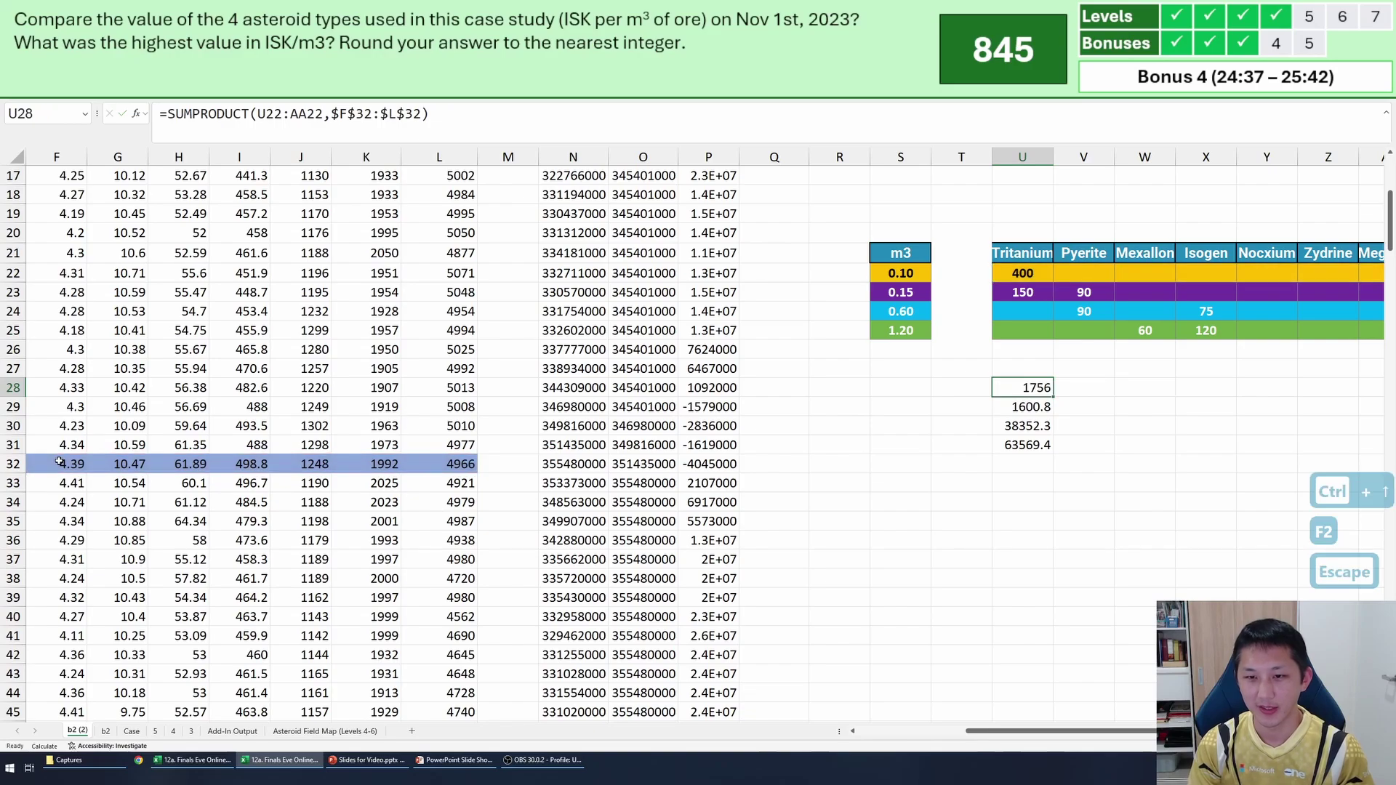
pyautogui.hscroll(3, 404, 415)
pyautogui.hscroll(-3, 330, 482)
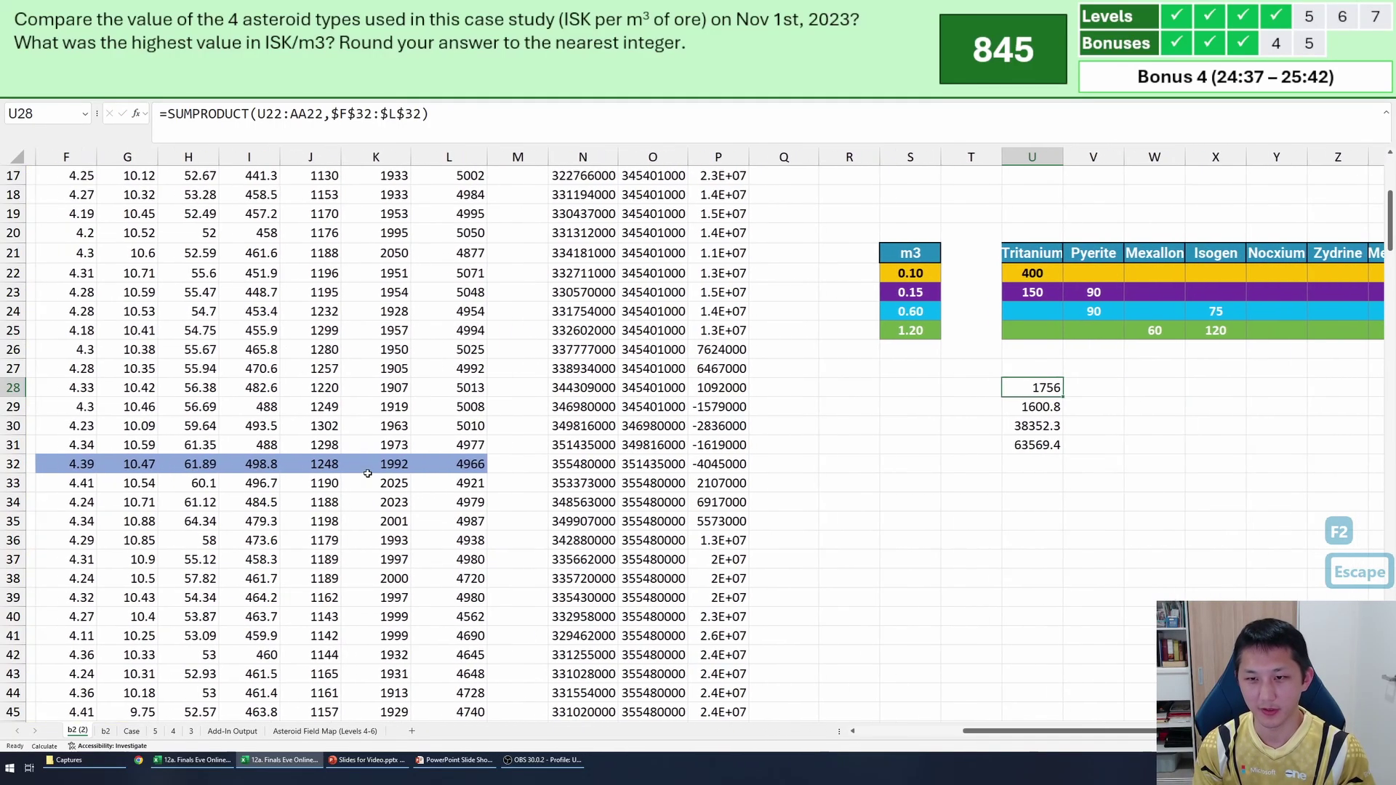
pyautogui.press('F2')
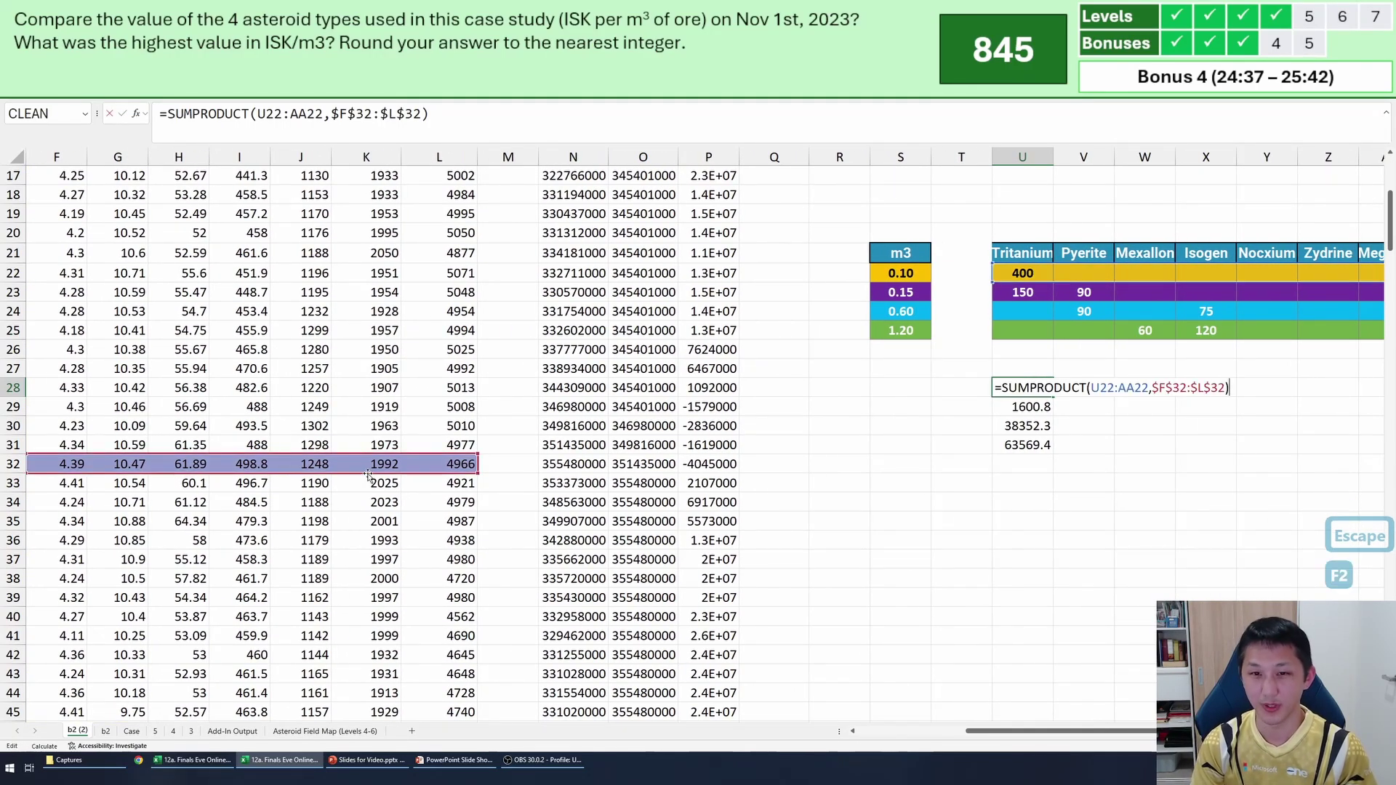
pyautogui.write('/')
pyautogui.click(893, 274)
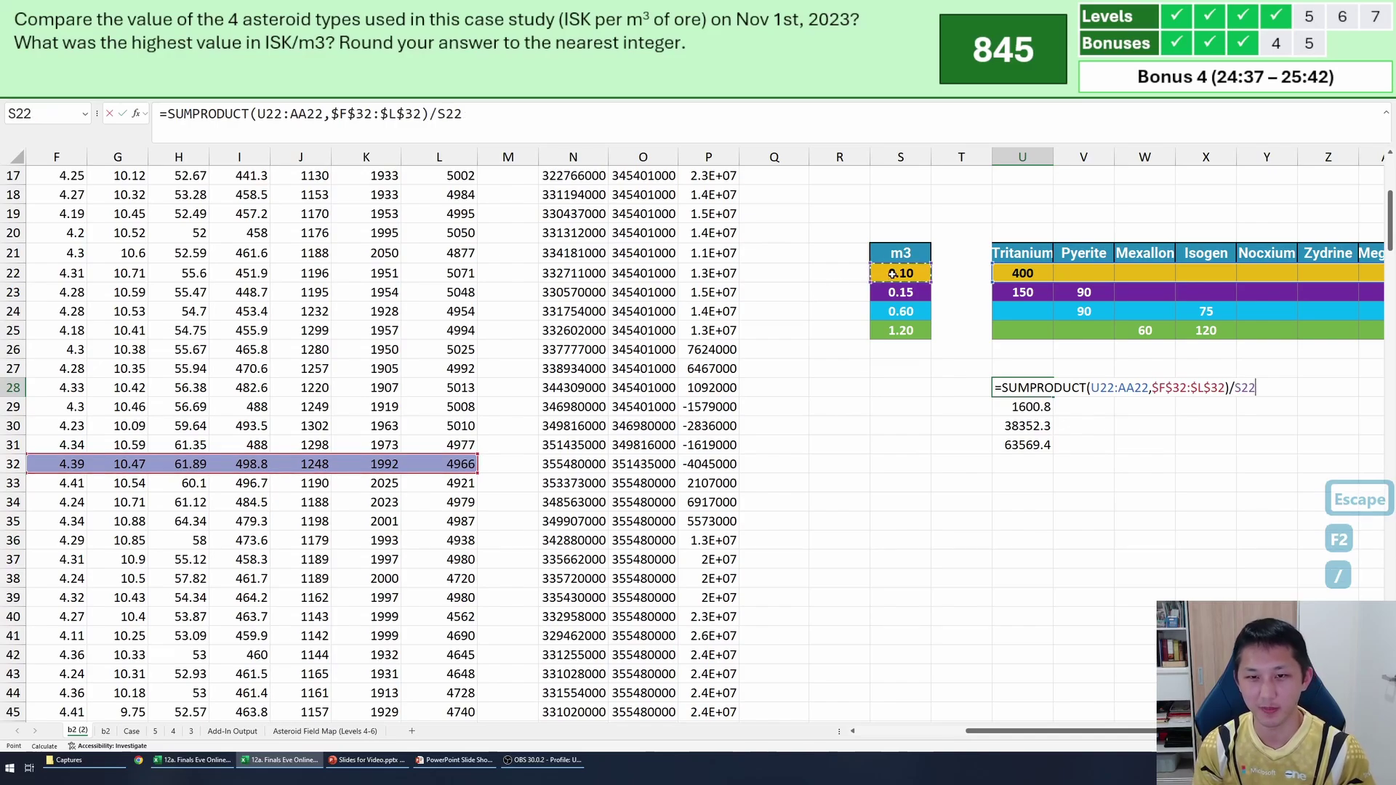
pyautogui.press('Return')
pyautogui.press('Up')
pyautogui.hotkey('ctrl', 'shift', 'Down')
pyautogui.hotkey('ctrl', 'd')
pyautogui.press('Down')
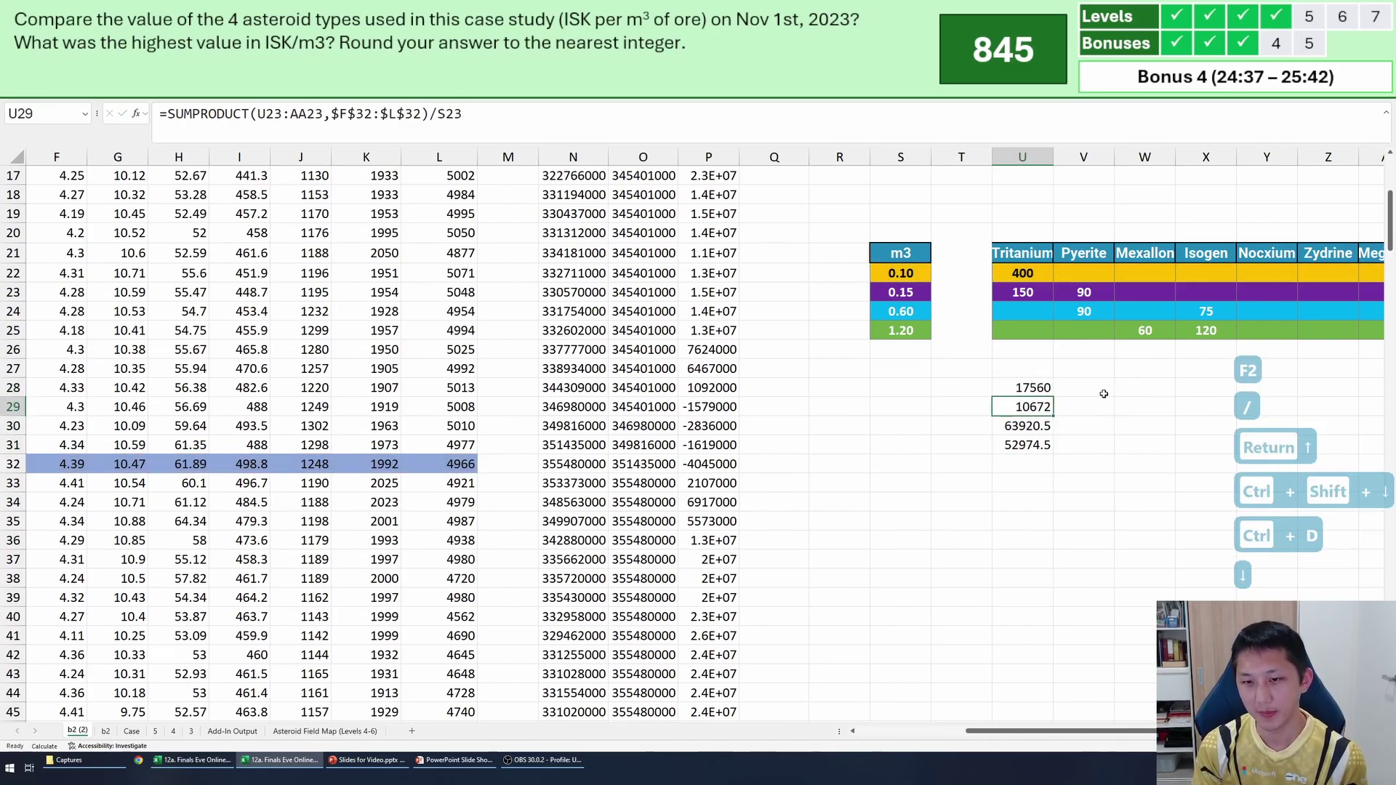
# Enter =ROUND(U28:U31,0) in U33 to round the four values per m³ to whole numbers.
pyautogui.moveTo(1022, 382); pyautogui.dragTo(1050, 469)
pyautogui.click(1044, 470)
pyautogui.press('Down')
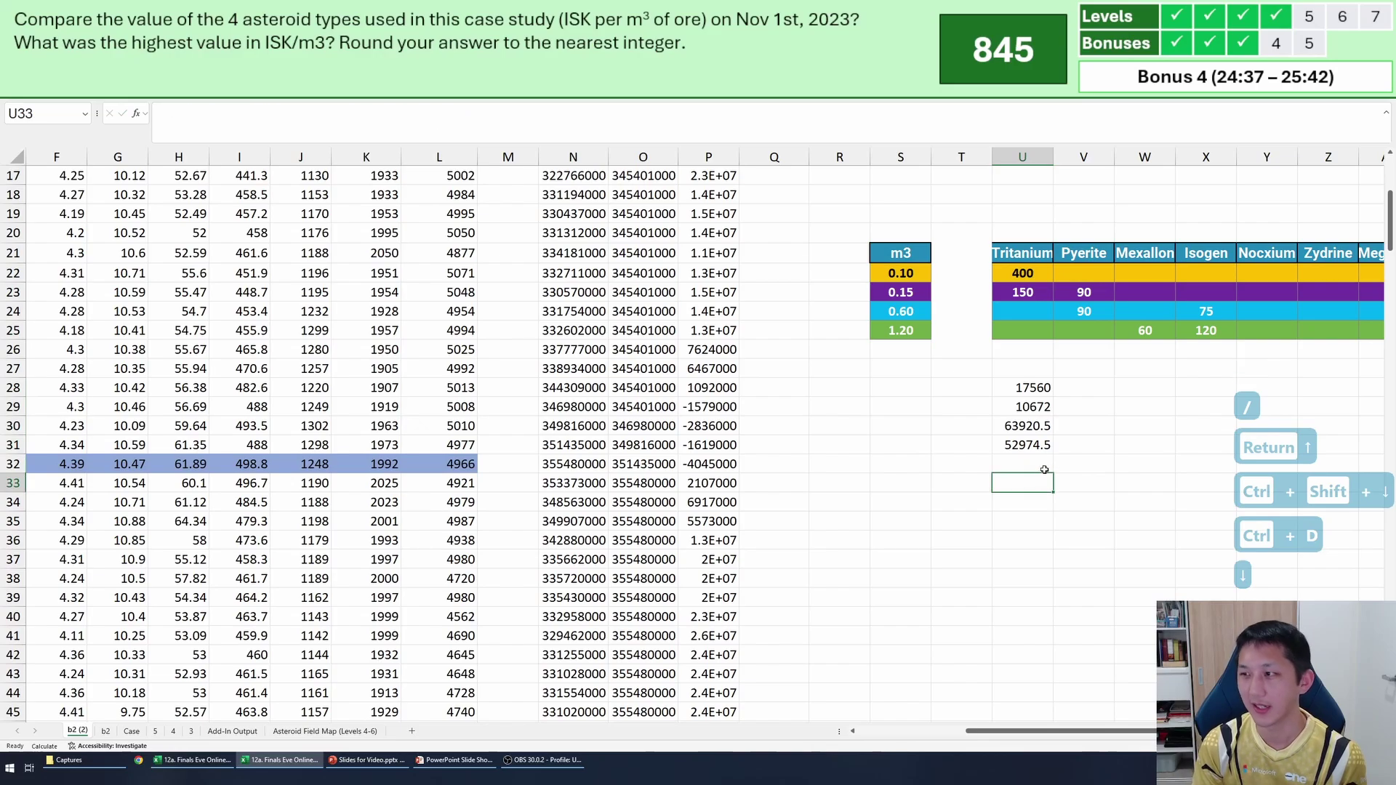
pyautogui.write('=round')
pyautogui.press('Tab')
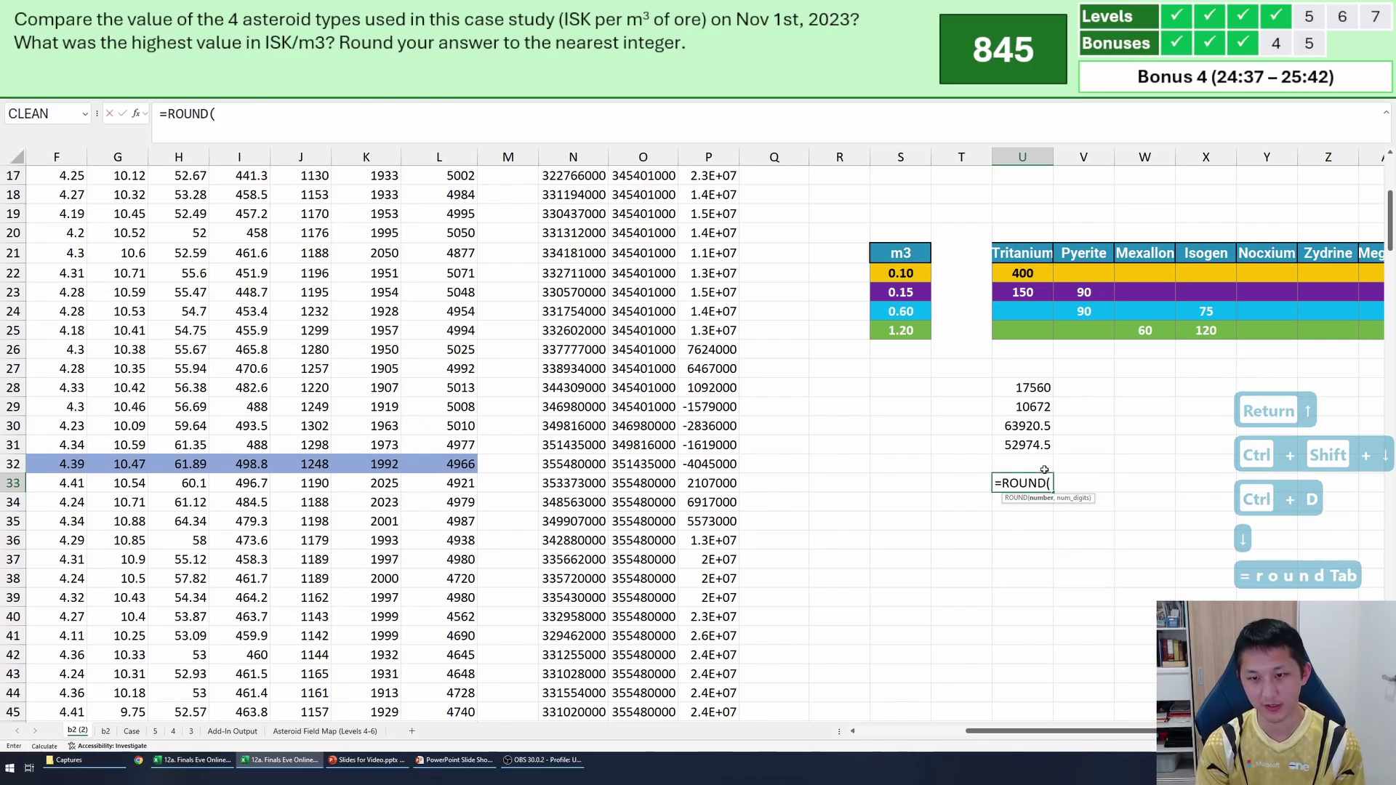
pyautogui.hotkey('ctrl', 'Up')
pyautogui.hotkey('ctrl', 'Up')
pyautogui.hotkey('ctrl', 'shift', 'Down')
pyautogui.write(',0)')
pyautogui.press('Return')
pyautogui.press('Up')
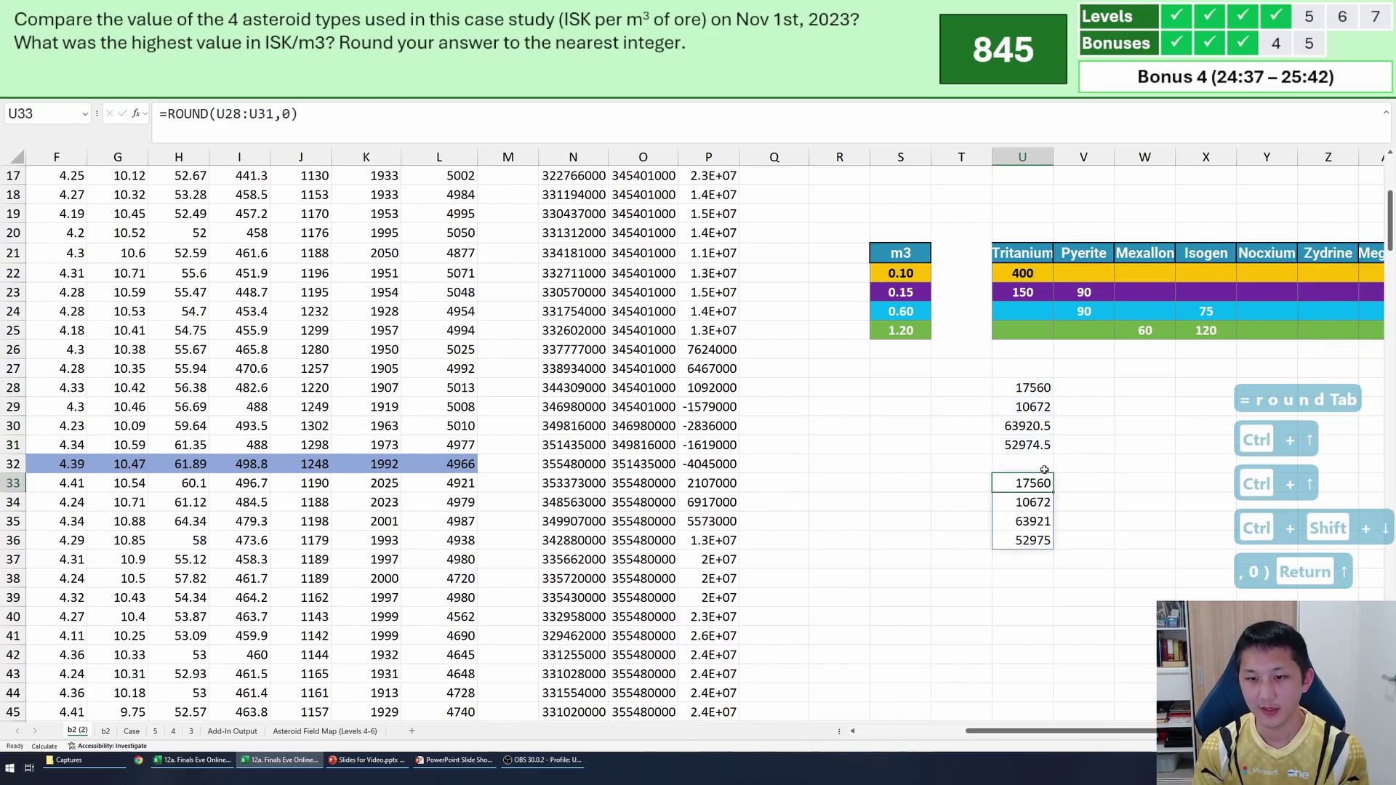
# Copy the highest rounded value from U35 and paste it as a value into Bonus 4 answer cell E55 on the Case sheet.
pyautogui.click(1011, 518)
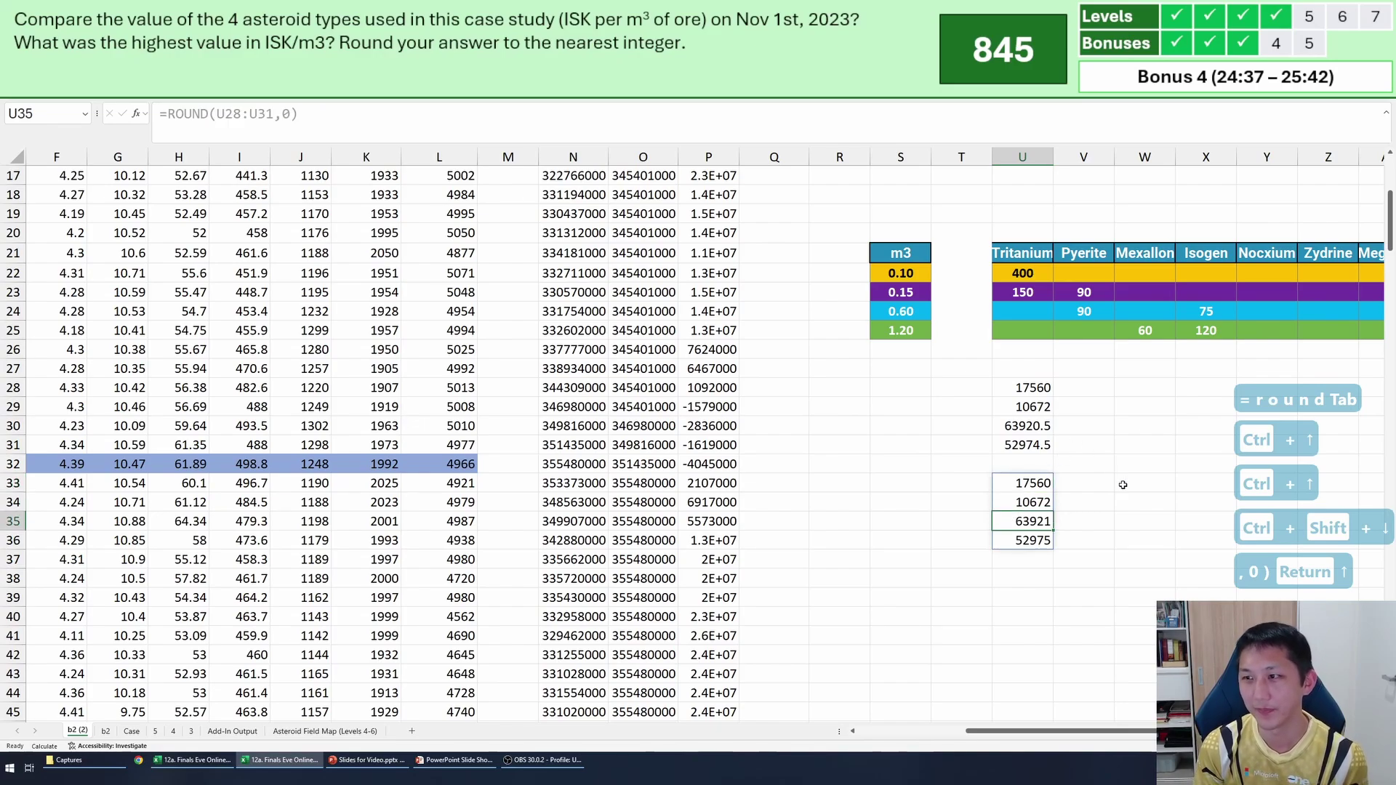
pyautogui.hotkey('ctrl', 'c')
pyautogui.click(132, 731)
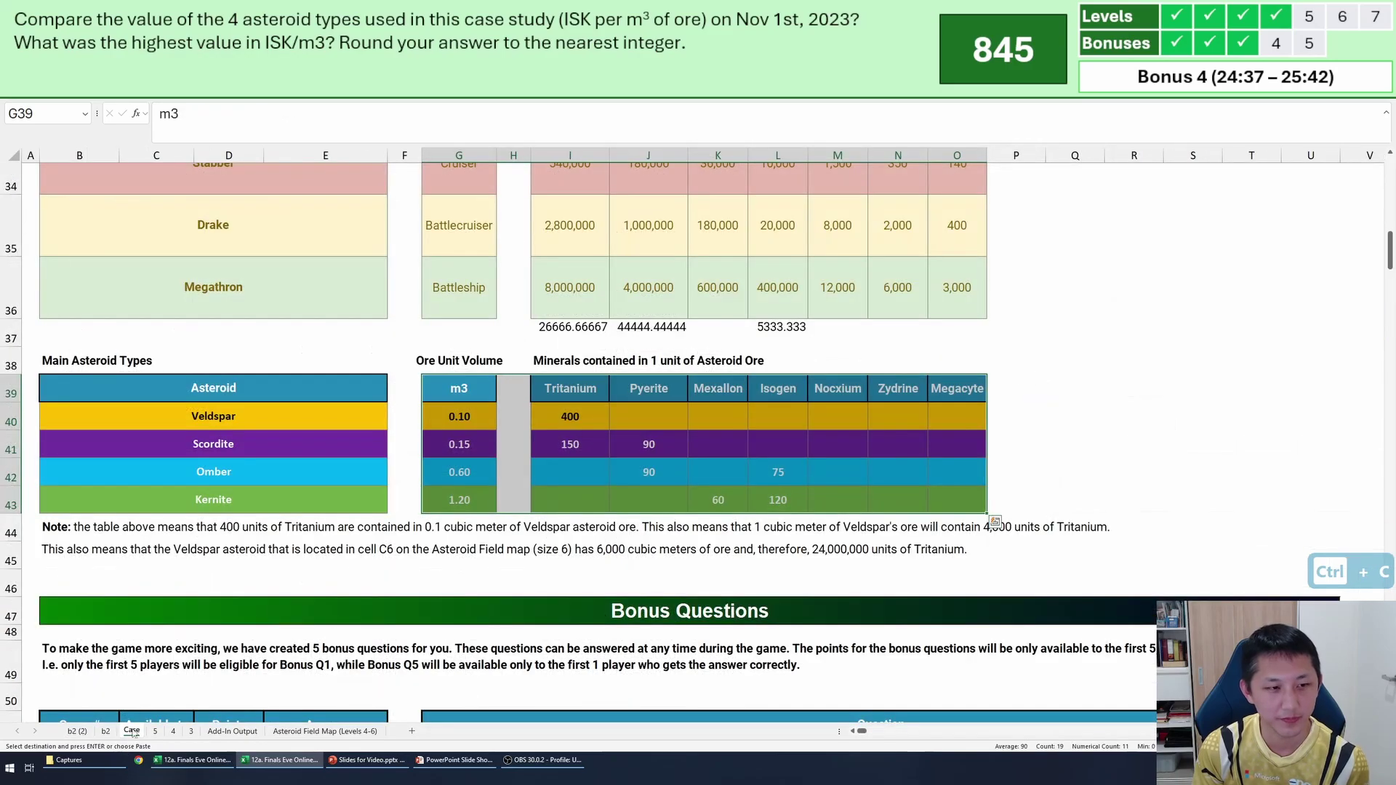
pyautogui.scroll(-3, 407, 520)
pyautogui.click(330, 611)
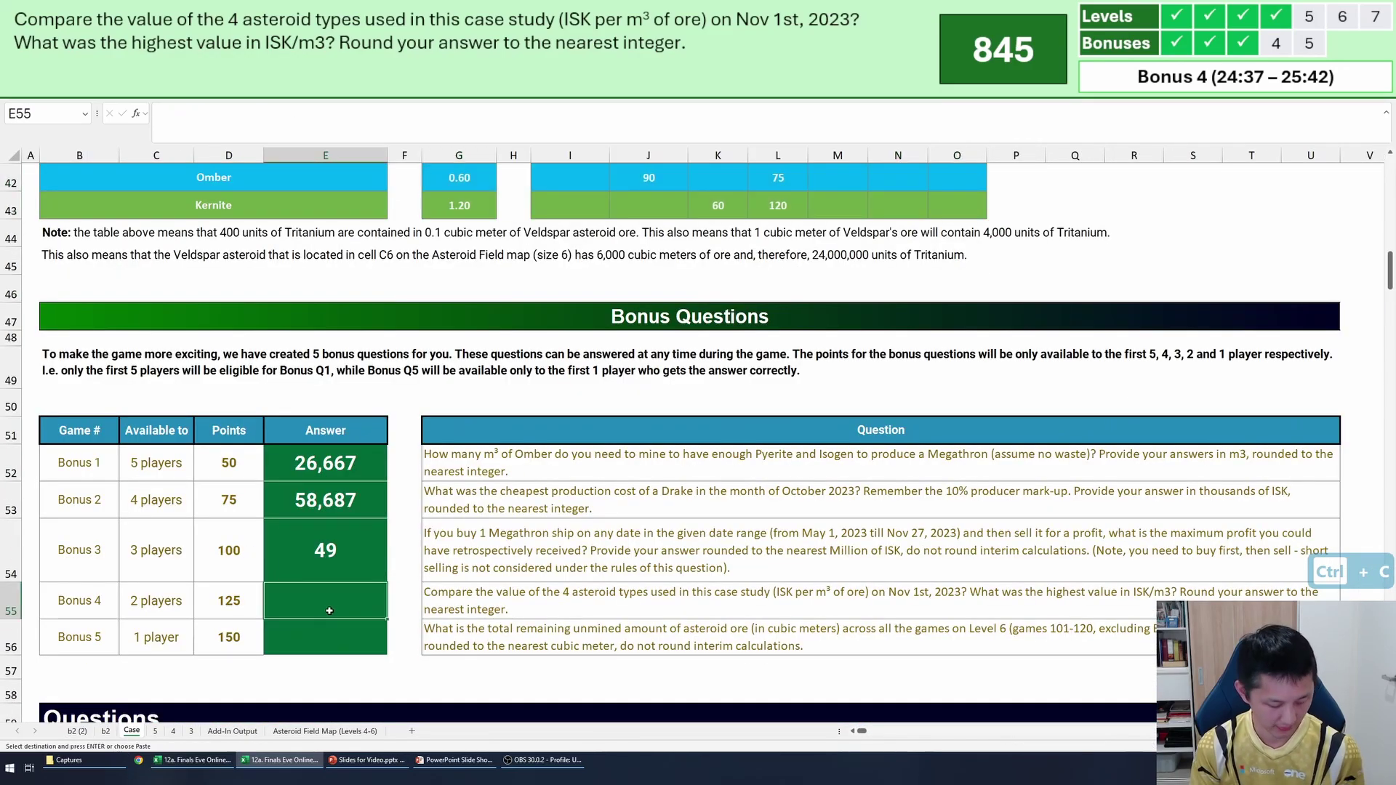
pyautogui.hotkey('ctrl', 'shift', 'v')
pyautogui.click(466, 591)
pyautogui.scroll(-3, 476, 589)
pyautogui.click(513, 473)
pyautogui.press('Escape')
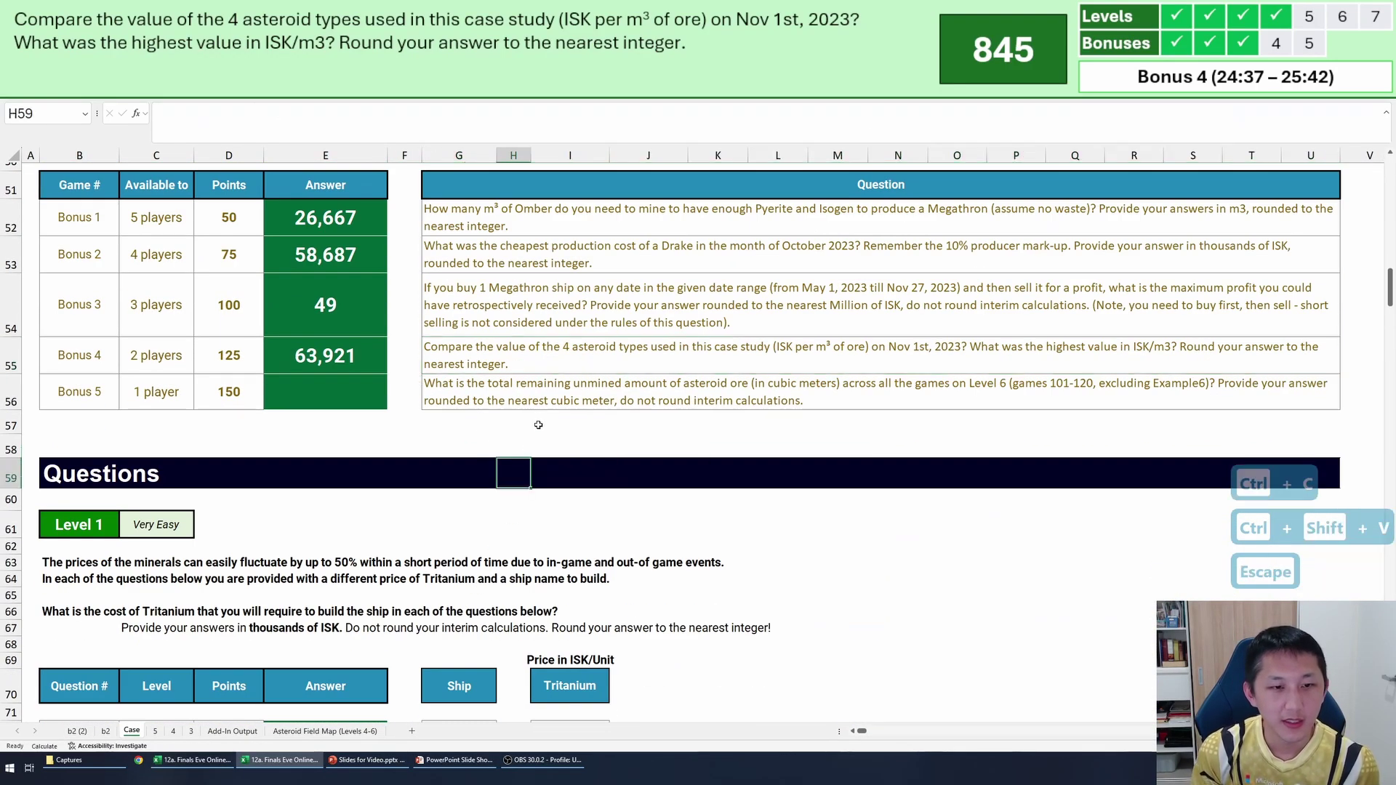
pyautogui.click(538, 425)
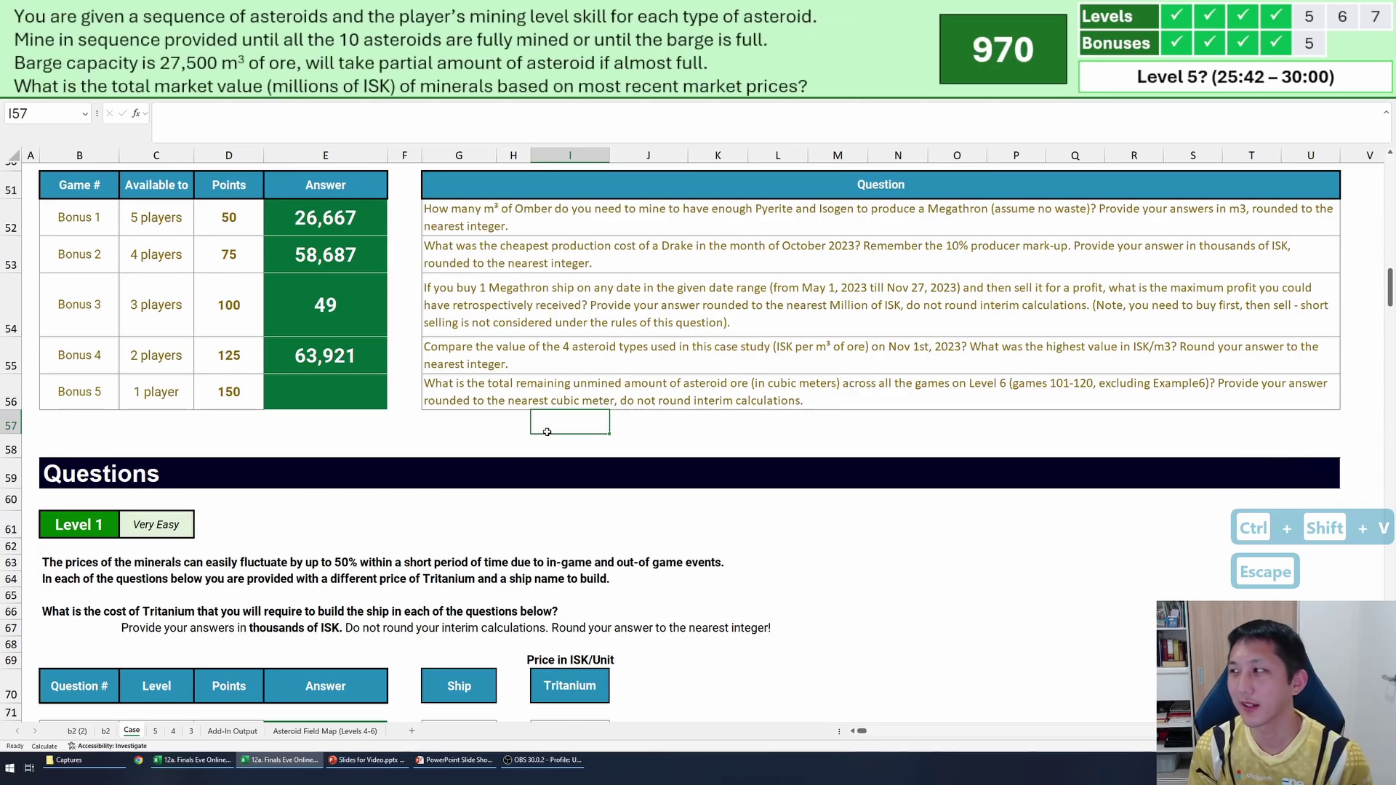
pyautogui.press('Return')
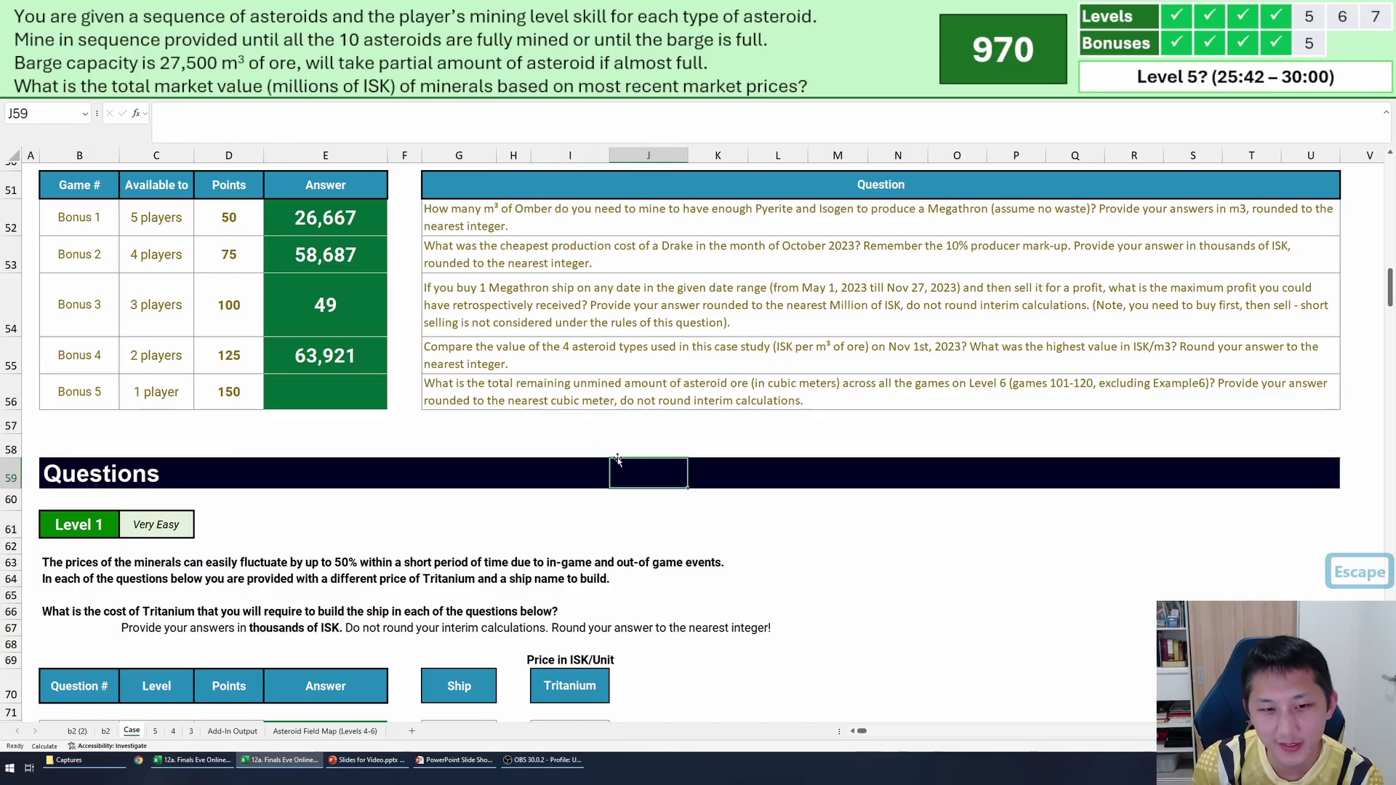
pyautogui.scroll(-1, 1342, 568)
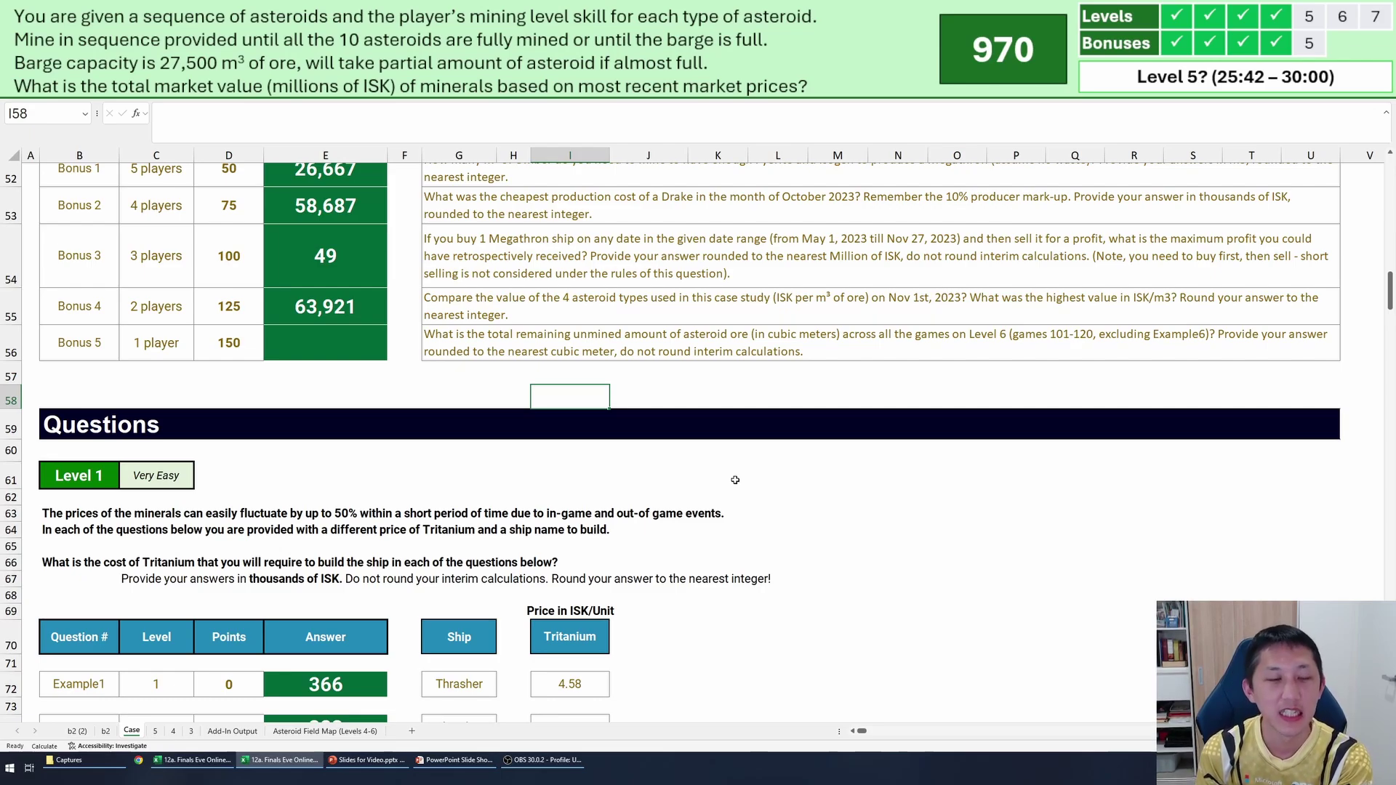
pyautogui.click(740, 400)
pyautogui.click(753, 481)
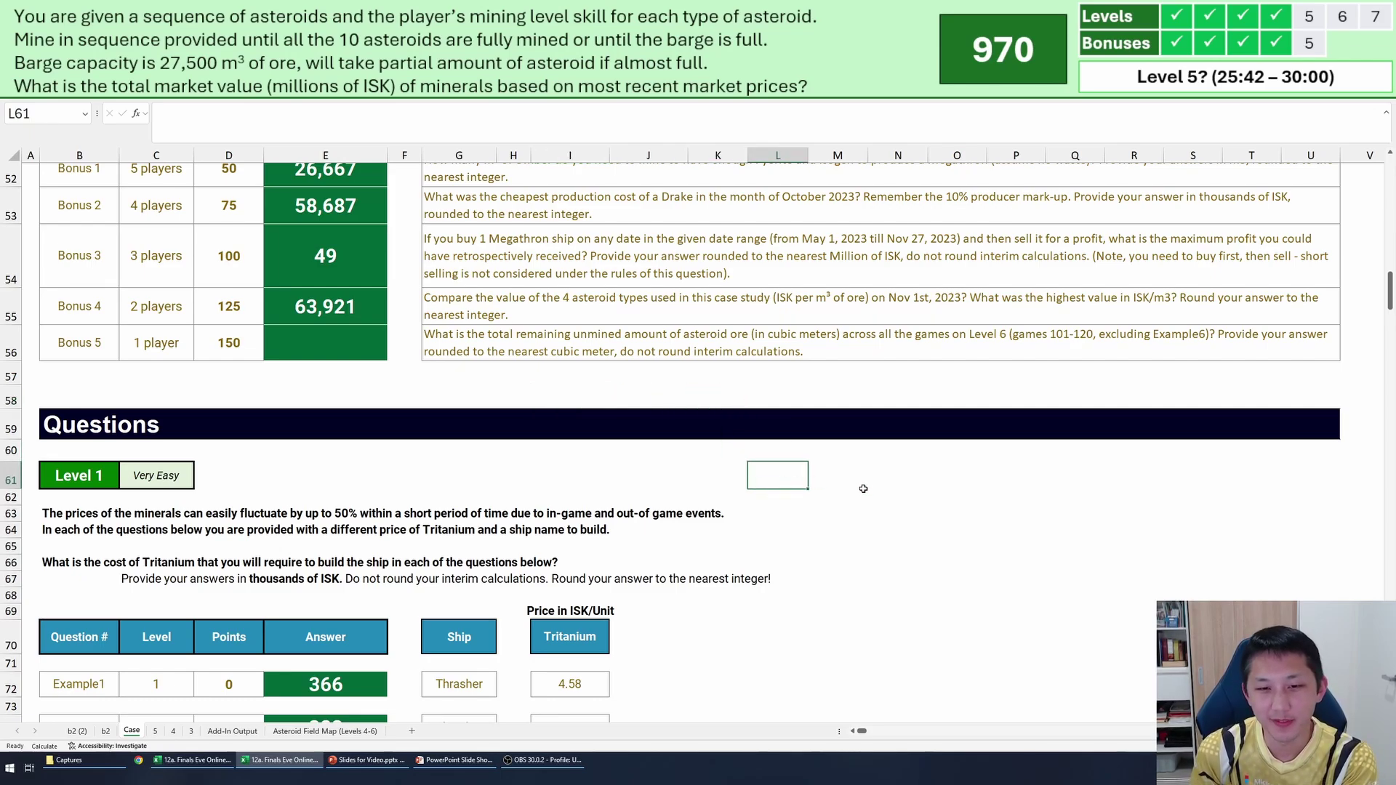
pyautogui.click(878, 495)
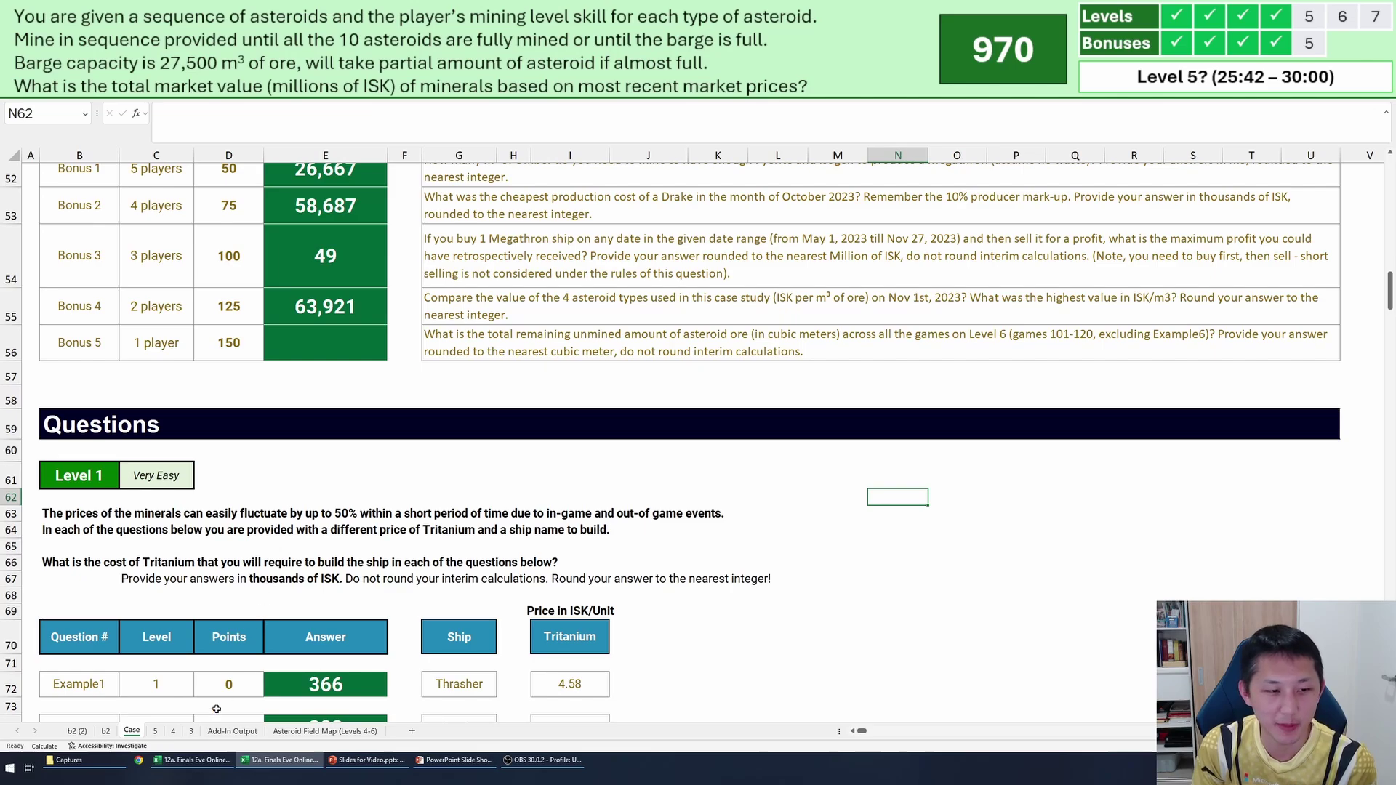
# Examine the existing Level 5 model on sheet 5, including the asteroid field map lookups in C4 and D4.
pyautogui.click(156, 731)
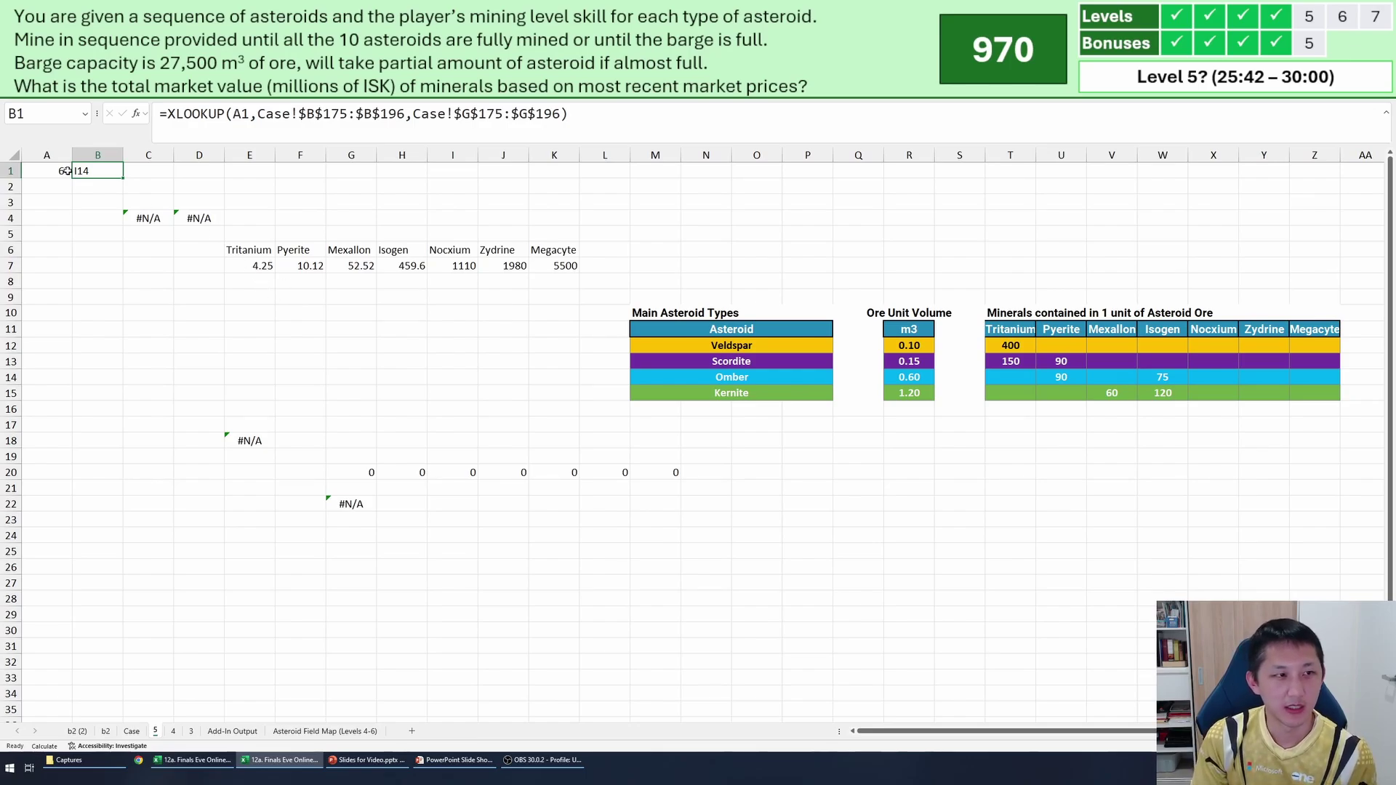
pyautogui.moveTo(66, 171); pyautogui.dragTo(1120, 640)
pyautogui.click(960, 567)
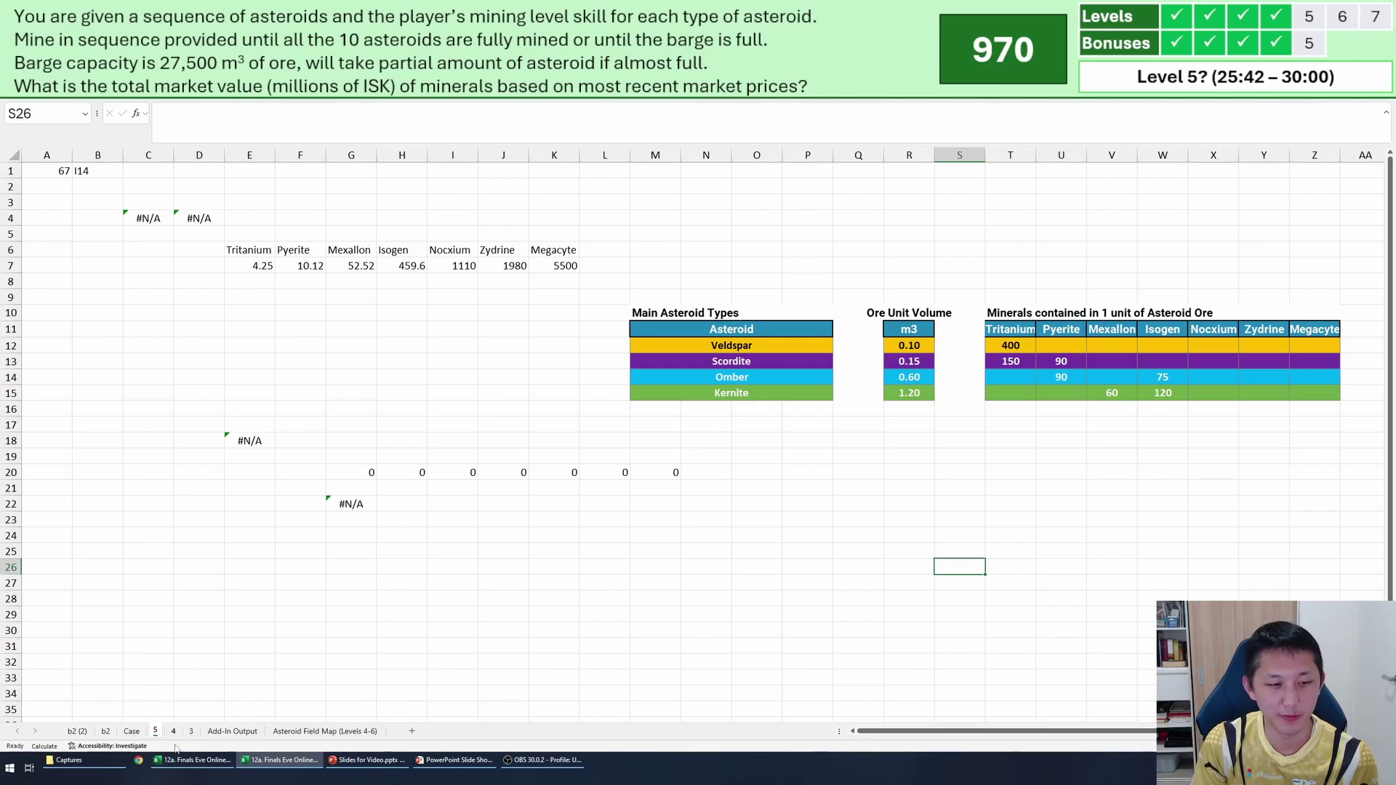
pyautogui.moveTo(77, 207); pyautogui.dragTo(80, 618)
pyautogui.click(53, 436)
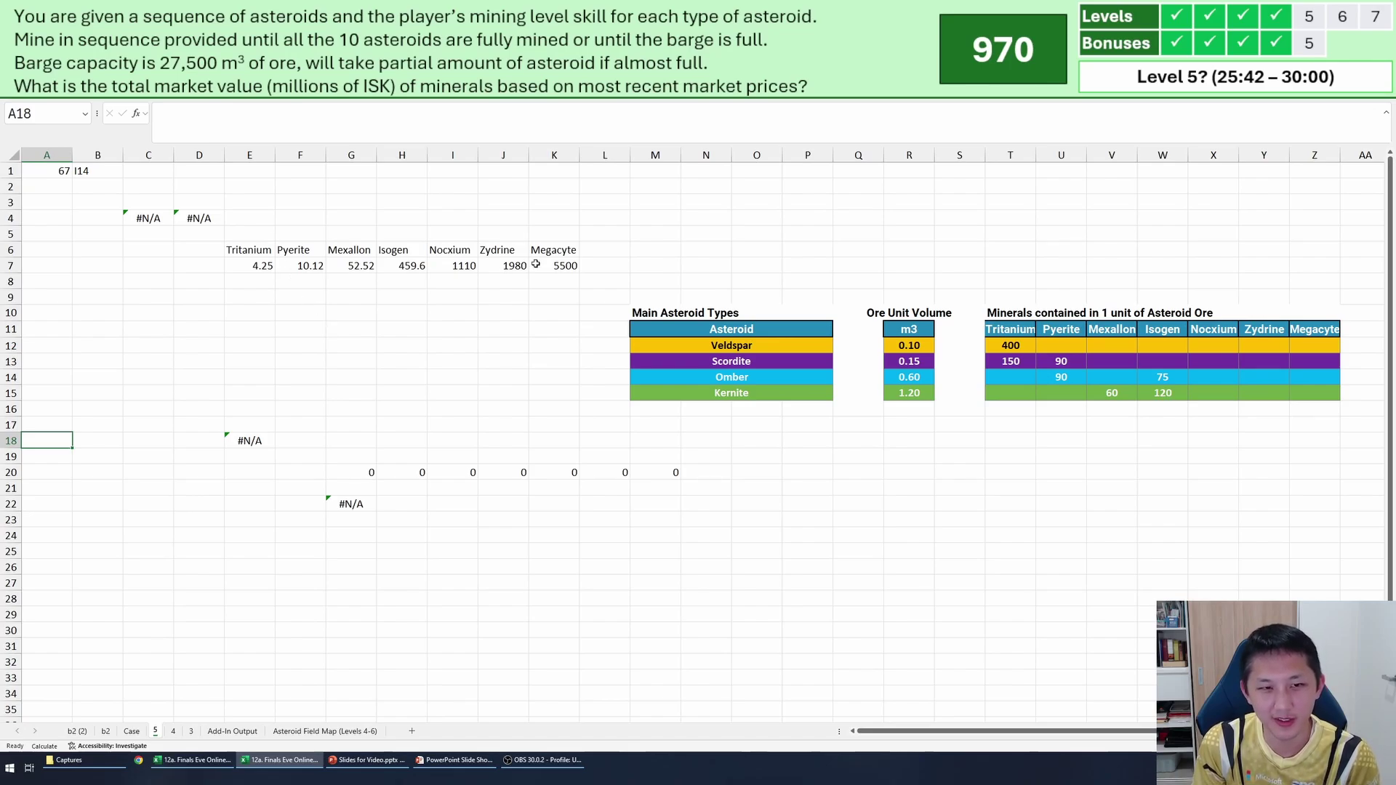
pyautogui.click(149, 218)
pyautogui.click(199, 218)
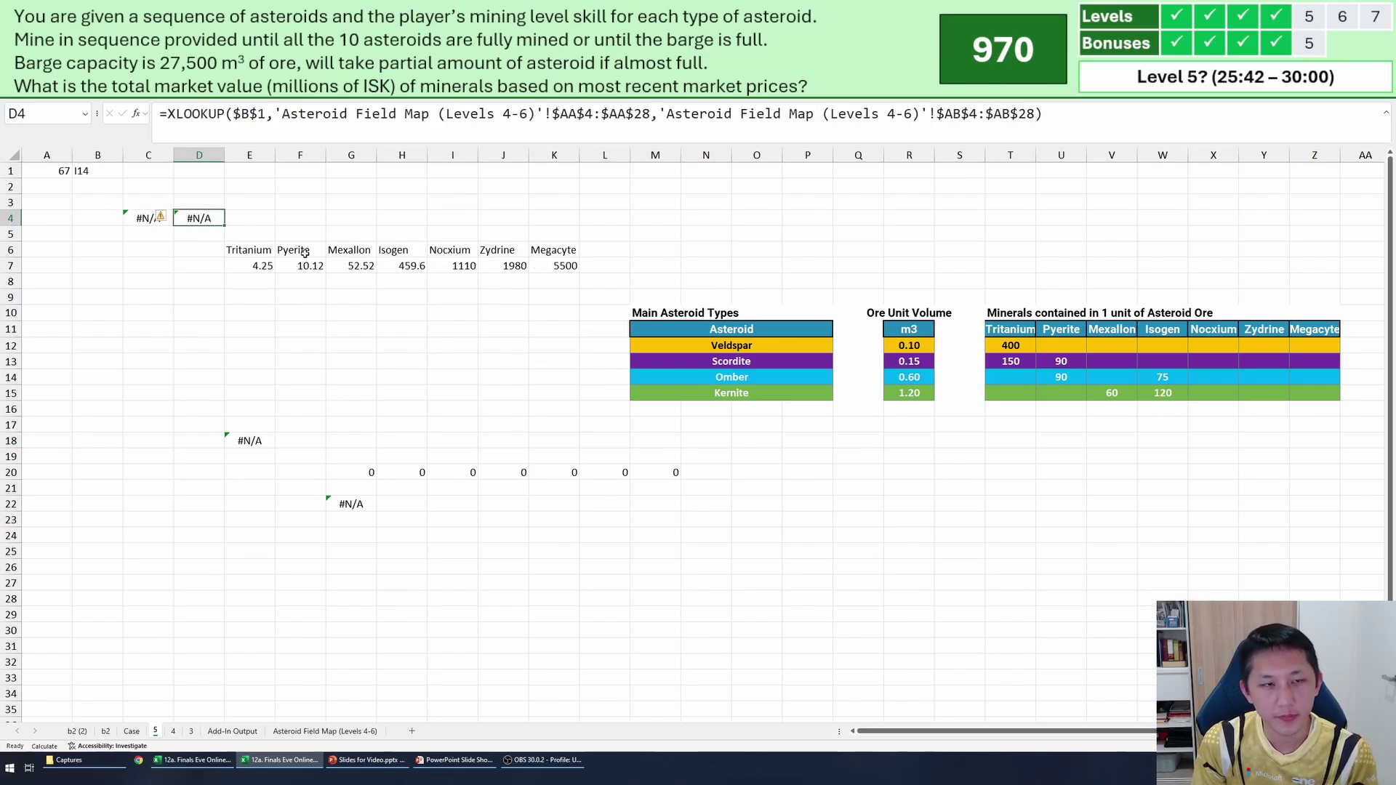
pyautogui.click(451, 315)
pyautogui.click(203, 203)
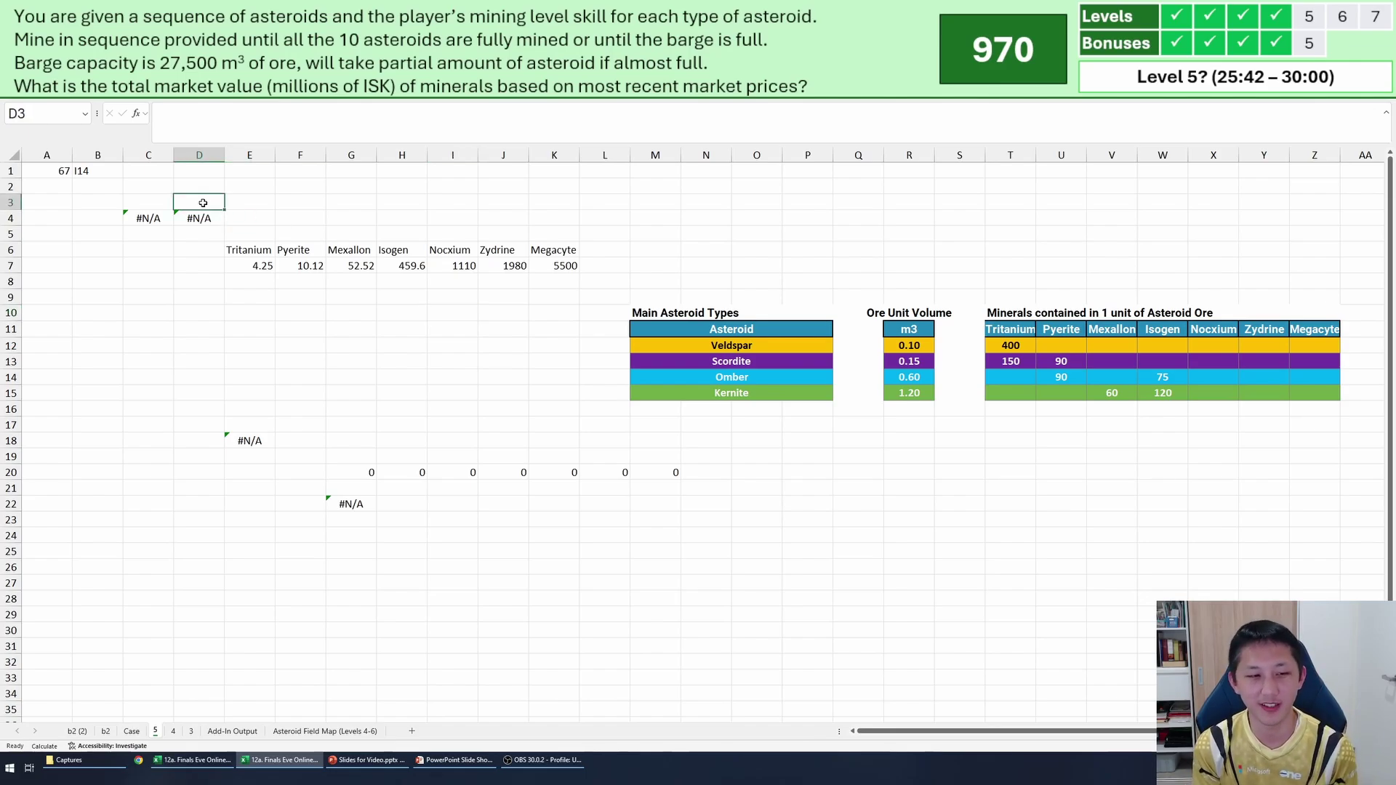
pyautogui.press('Up')
pyautogui.press('Up')
pyautogui.press('Left')
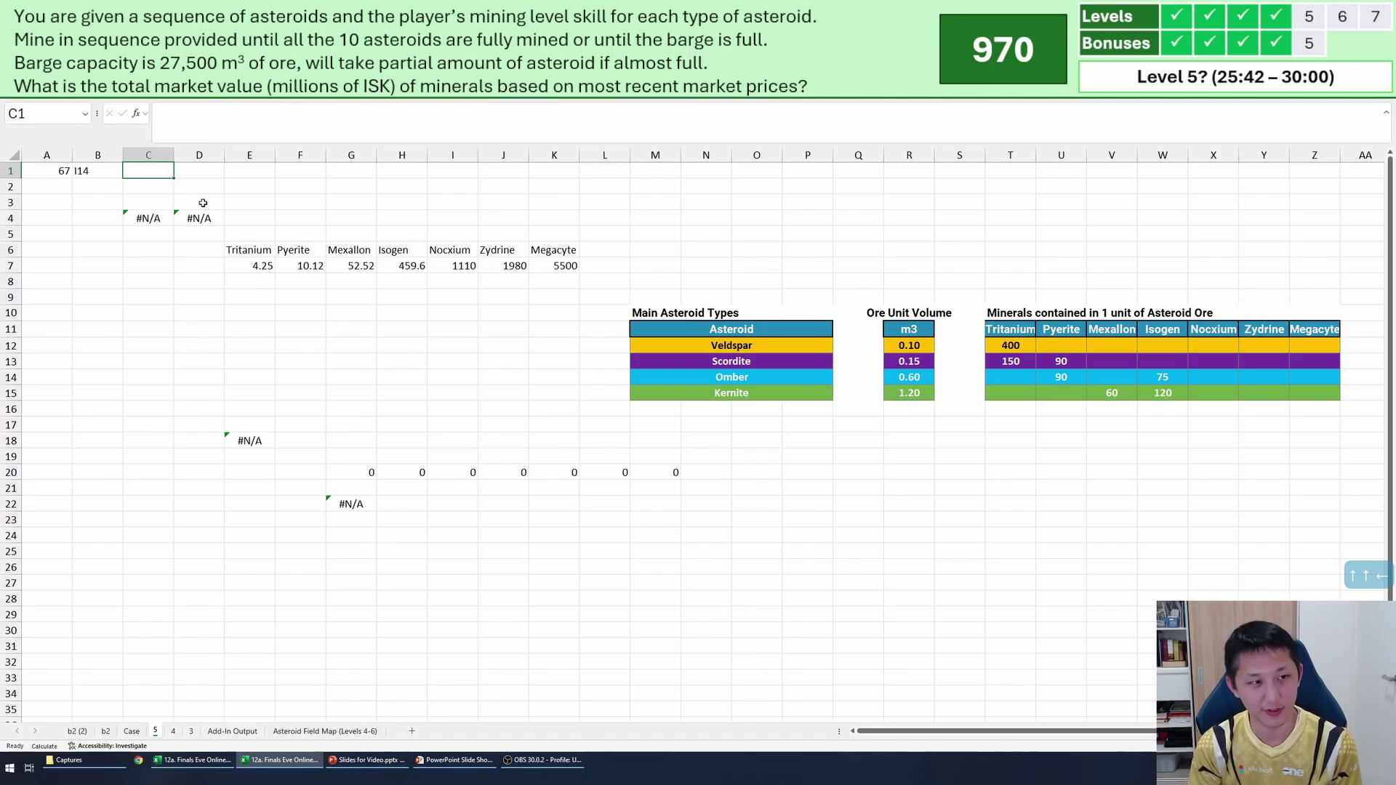
pyautogui.press('Left')
pyautogui.press('Down')
pyautogui.press('Right')
pyautogui.press('Right')
pyautogui.press('Left')
pyautogui.press('Up')
pyautogui.press('Up')
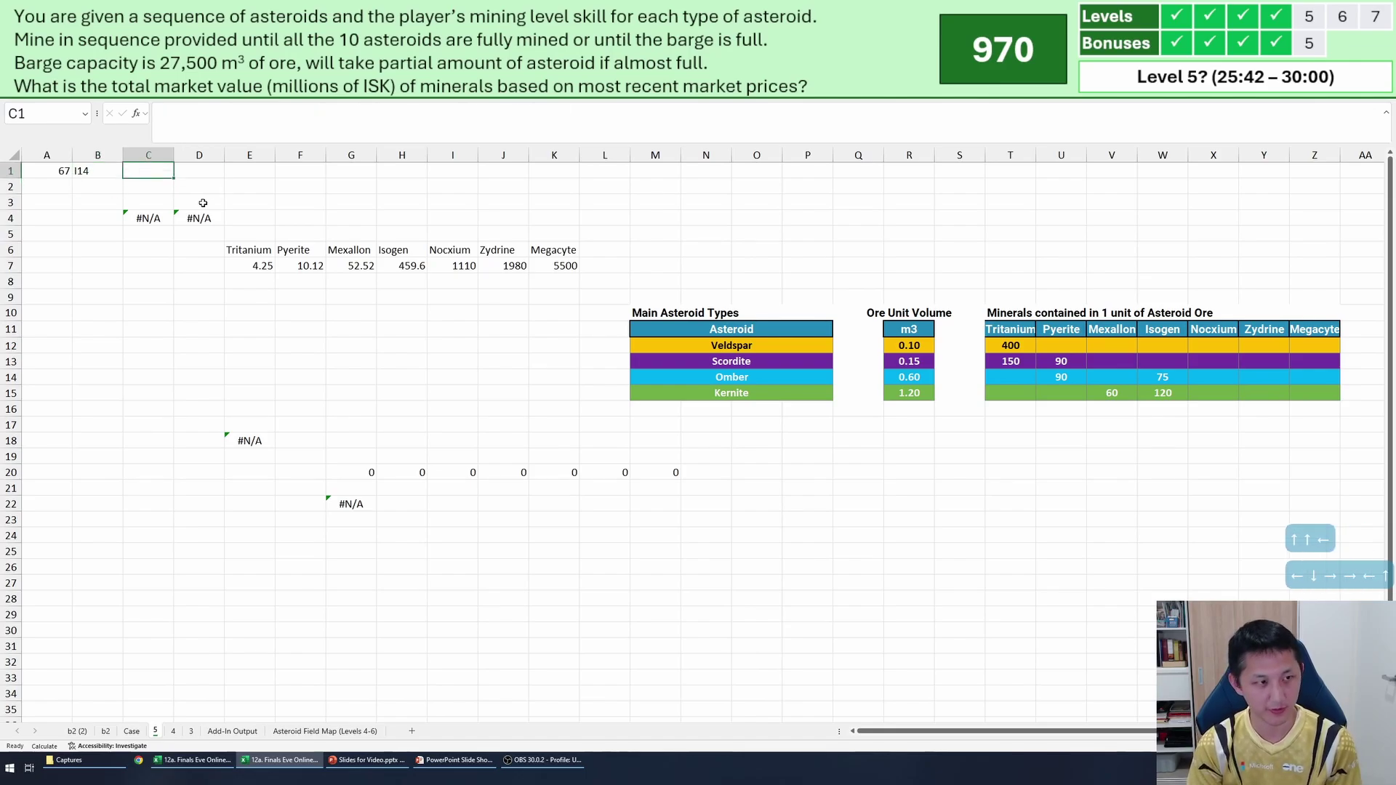
# Enter Example5 as the question identifier in A1 of sheet 5.
pyautogui.press('Left')
pyautogui.press('Left')
pyautogui.write('Example5')
pyautogui.press('Return')
pyautogui.press('Right')
pyautogui.press('Right')
pyautogui.press('Right')
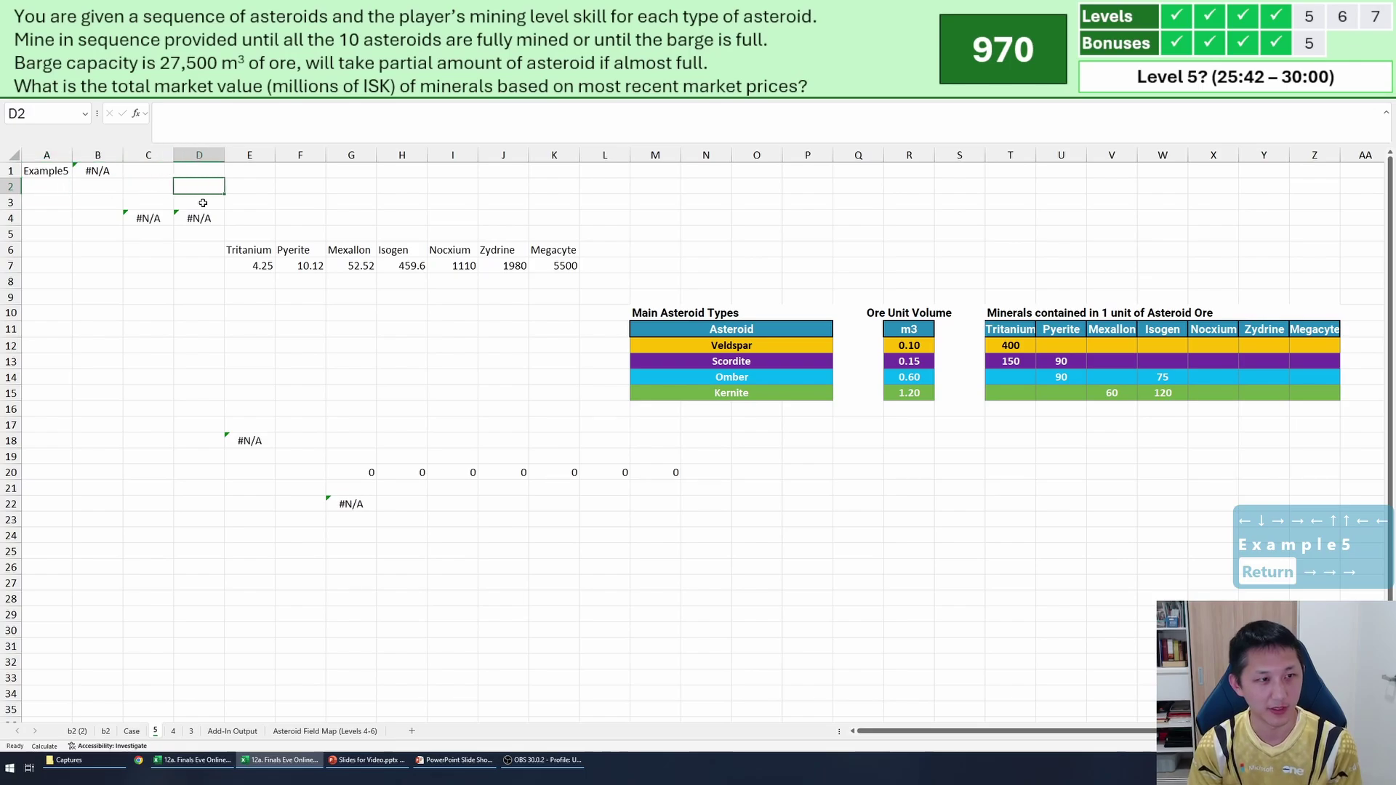
# Start an XLOOKUP in D2 that searches for $A$1 in the Level 5 game numbers, Case!$B$213:$B$234.
pyautogui.press('Up')
pyautogui.press('Down')
pyautogui.write('=xl')
pyautogui.press('Tab')
pyautogui.hotkey('ctrl', 'Home')
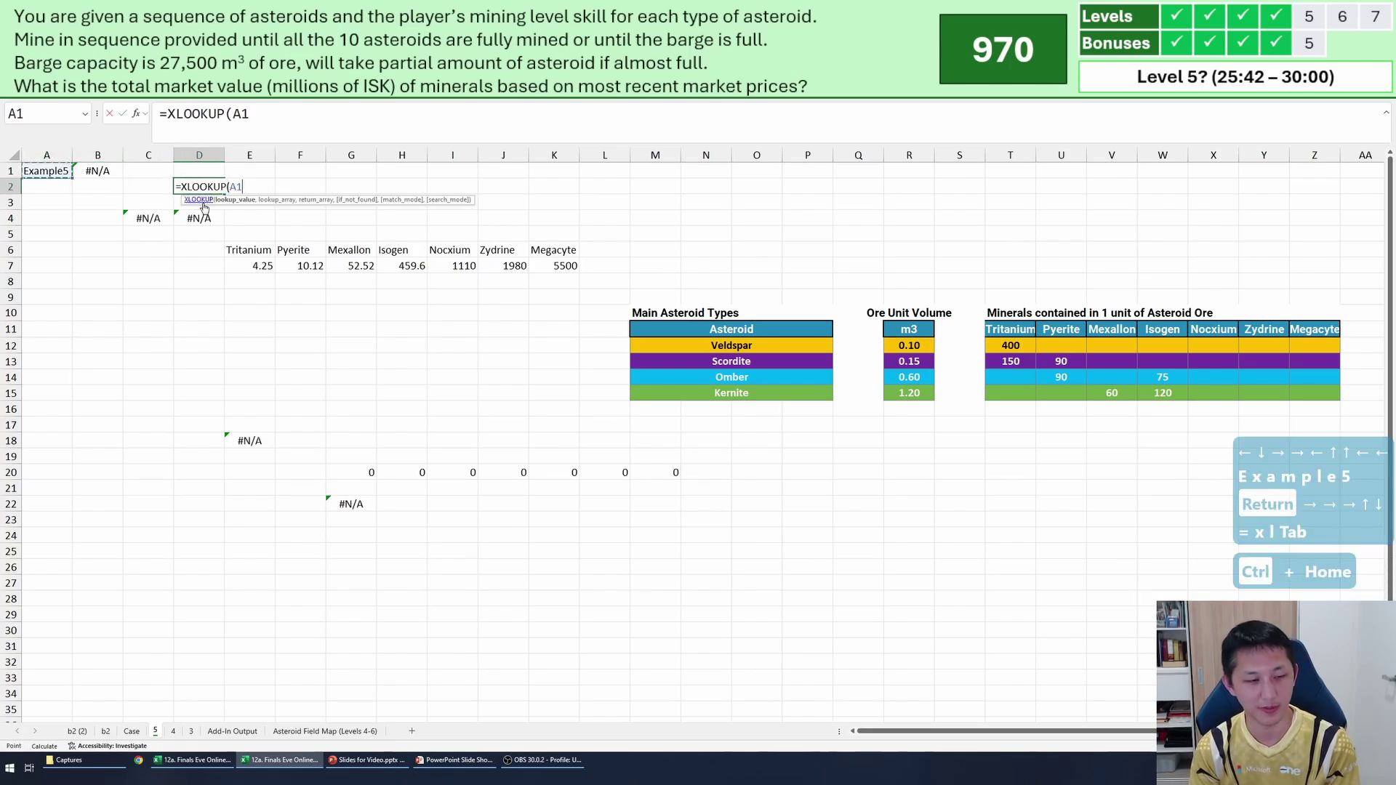
pyautogui.press('F4')
pyautogui.write(',')
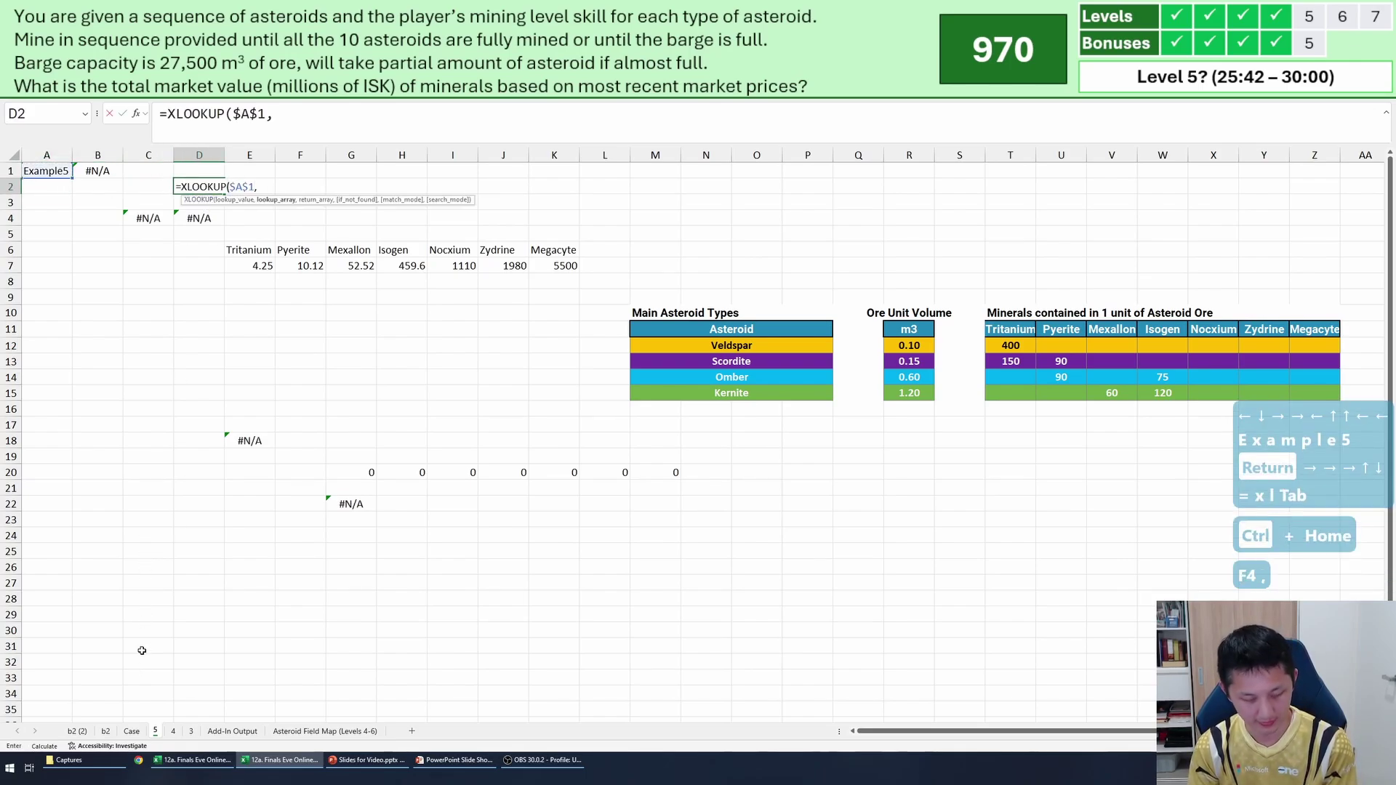
pyautogui.click(132, 731)
pyautogui.scroll(-20, 166, 528)
pyautogui.scroll(-15, 166, 528)
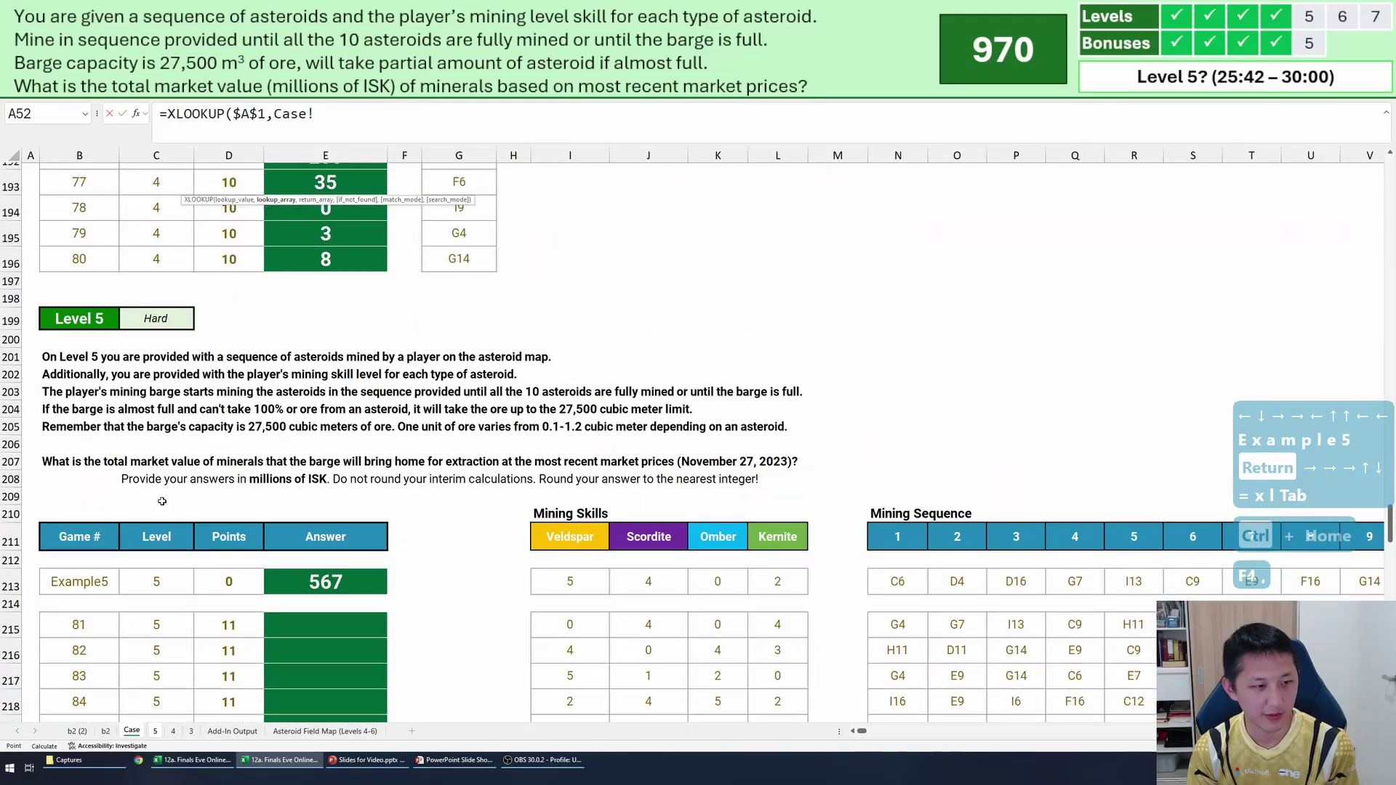
pyautogui.click(91, 572)
pyautogui.scroll(-9, 102, 589)
pyautogui.keyDown('shift'); pyautogui.click(80, 524); pyautogui.keyUp('shift')
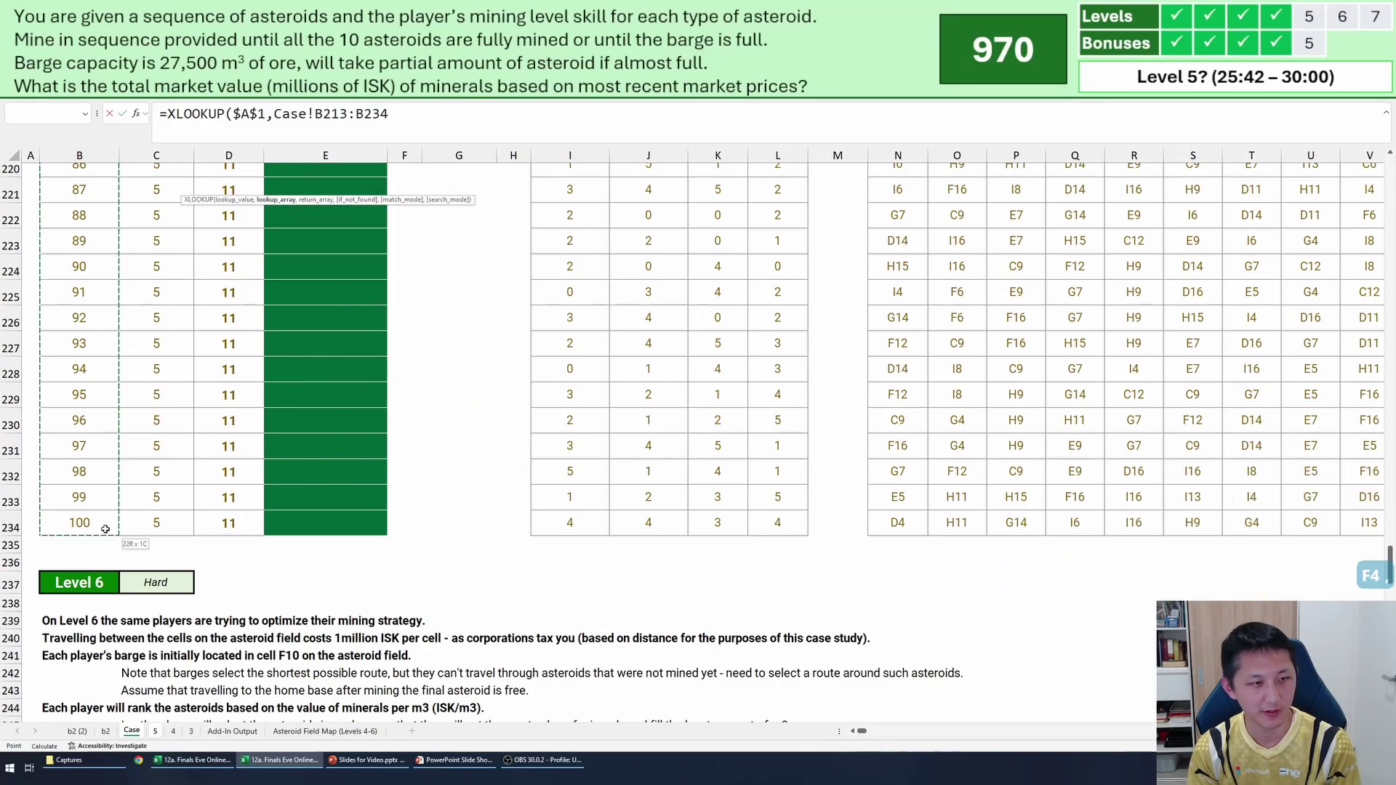
pyautogui.press('F4')
pyautogui.write(',')
# Complete the D2 lookup with the Veldspar mining skill column Case!I$213:I$234 as the return array.
pyautogui.scroll(7, 202, 465)
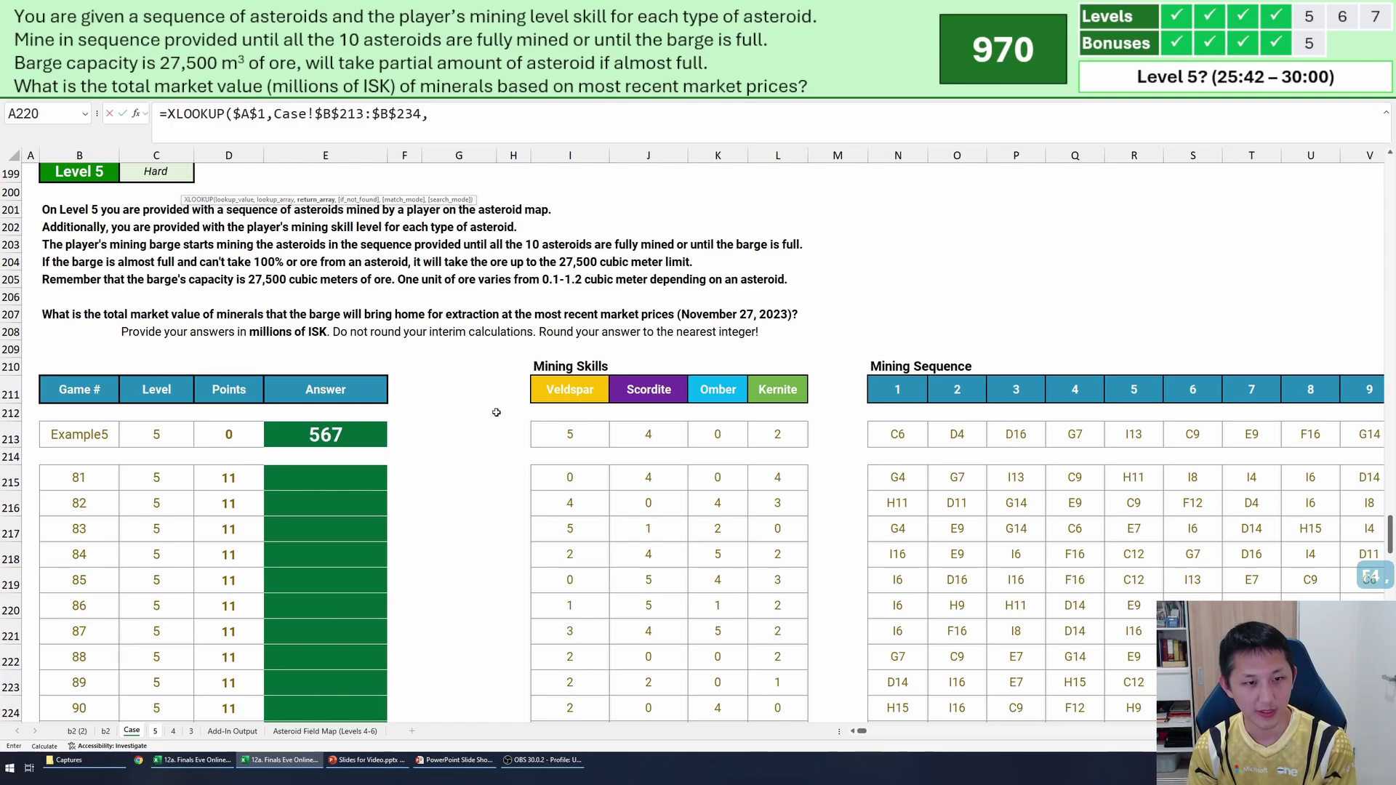
pyautogui.click(570, 434)
pyautogui.scroll(-5, 575, 437)
pyautogui.keyDown('shift'); pyautogui.click(583, 563); pyautogui.keyUp('shift')
pyautogui.press('F4')
pyautogui.press('F4')
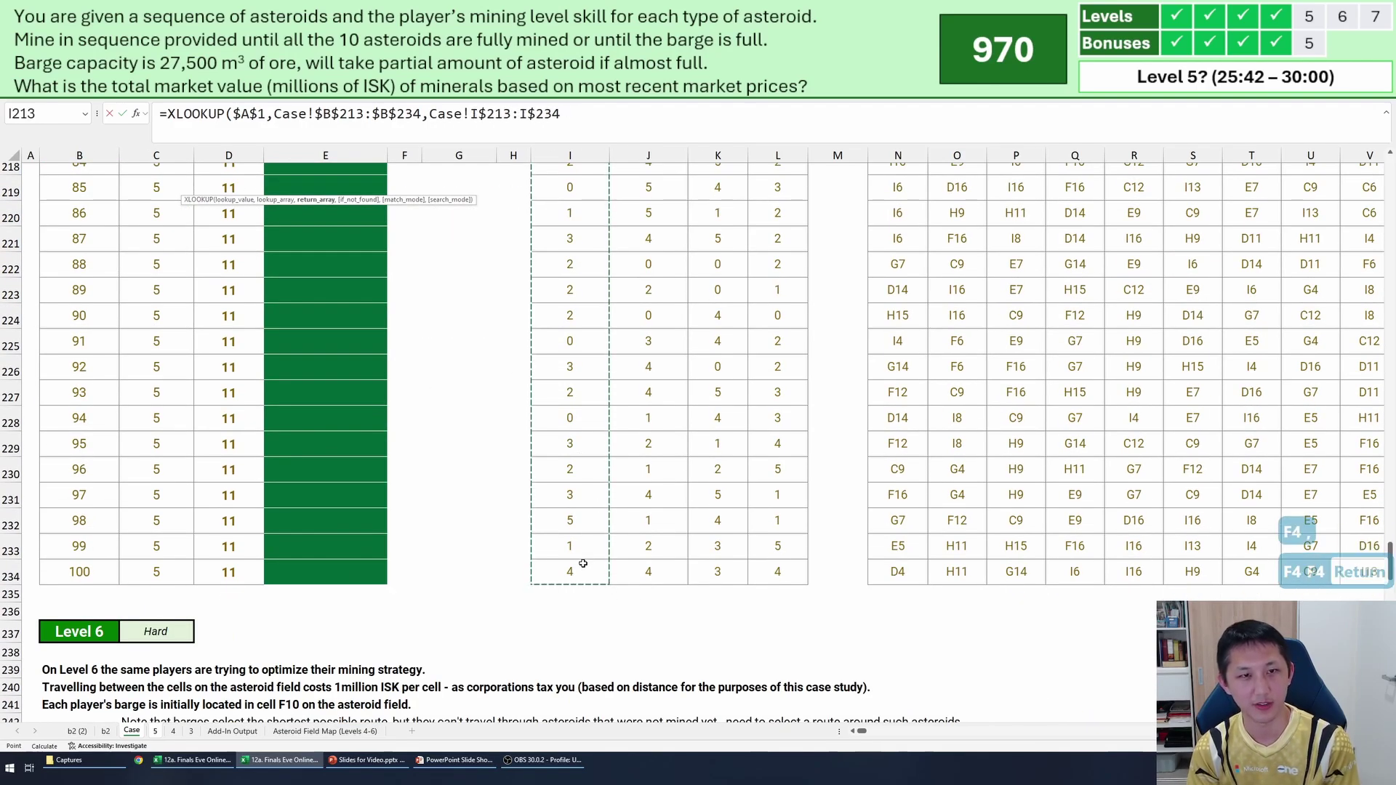
pyautogui.press('Return')
# Fill the D2 lookup formula rightward through M2.
pyautogui.press('Up')
pyautogui.hotkey('shift', 'Right')
pyautogui.hotkey('shift', 'Right')
pyautogui.hotkey('shift', 'Right')
pyautogui.hotkey('shift', 'Right')
pyautogui.hotkey('shift', 'Right')
pyautogui.hotkey('shift', 'Right')
pyautogui.hotkey('ctrl', 'r')
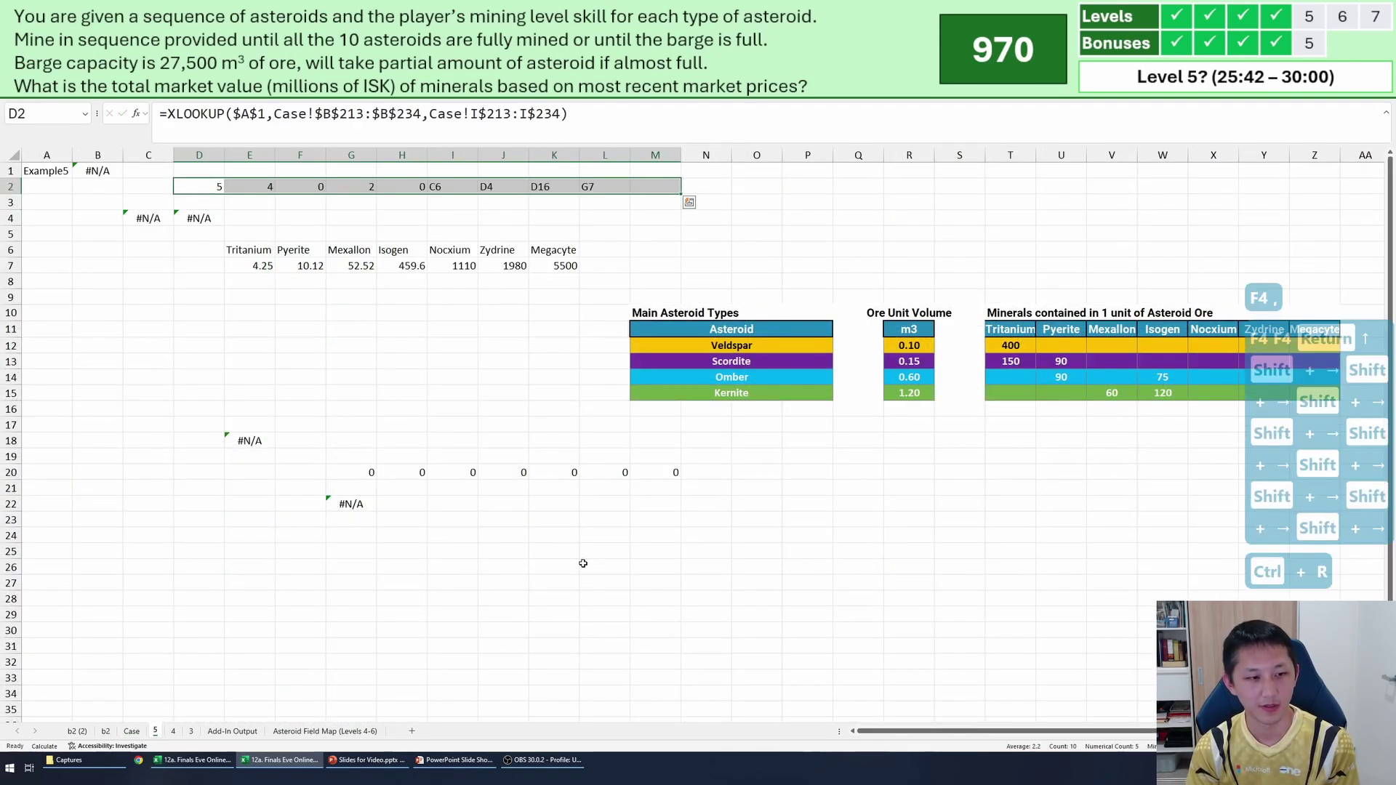
# Copy the Mining Skills and Mining Sequence header rows 210:211, columns I through W, from the Case sheet.
pyautogui.hotkey('ctrl', 'pageup')
pyautogui.scroll(6, 635, 389)
pyautogui.click(582, 389)
pyautogui.hotkey('shift', 'Up')
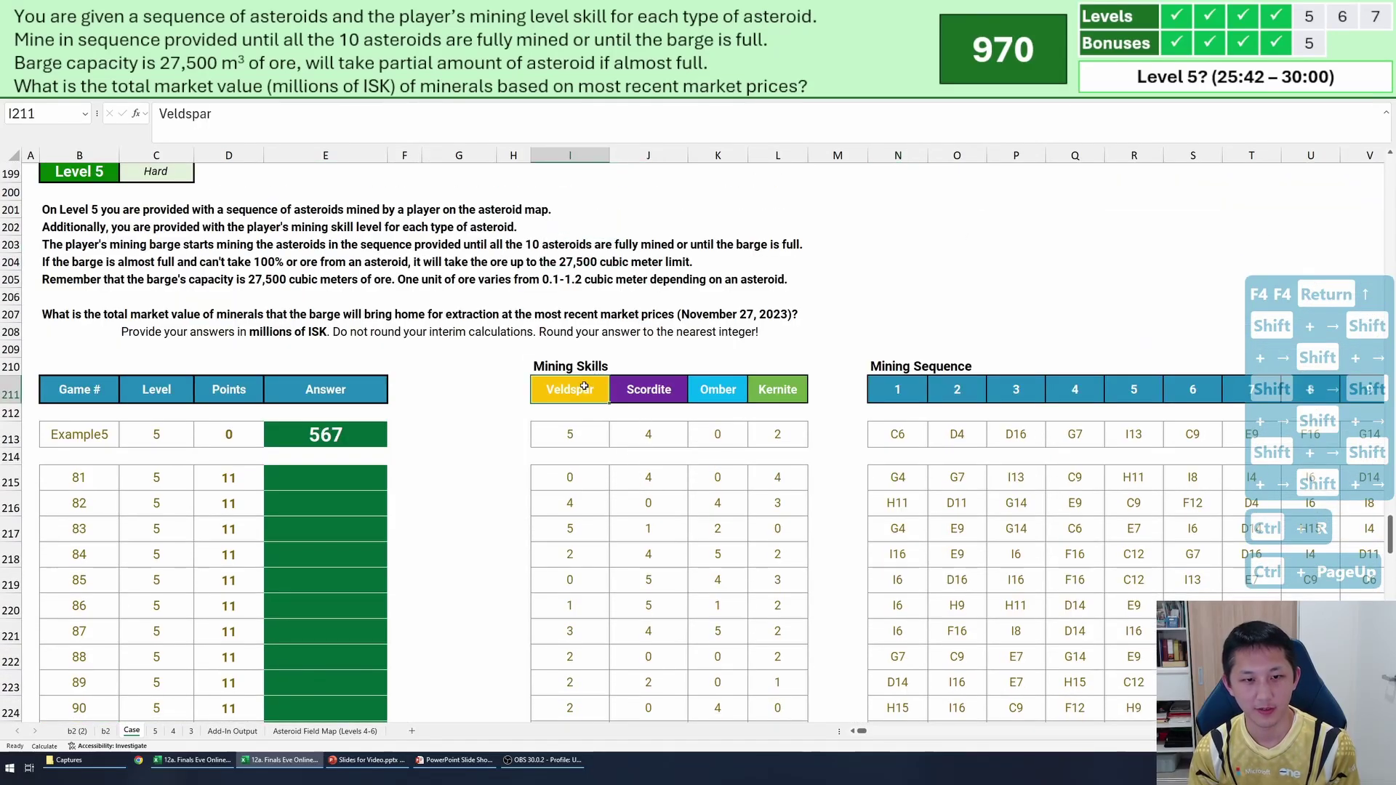
pyautogui.hotkey('ctrl', 'shift', 'Right')
pyautogui.hotkey('ctrl', 'shift', 'Right')
pyautogui.hotkey('ctrl', 'shift', 'Right')
pyautogui.hotkey('ctrl', 'c')
pyautogui.hotkey('ctrl', 'pagedown')
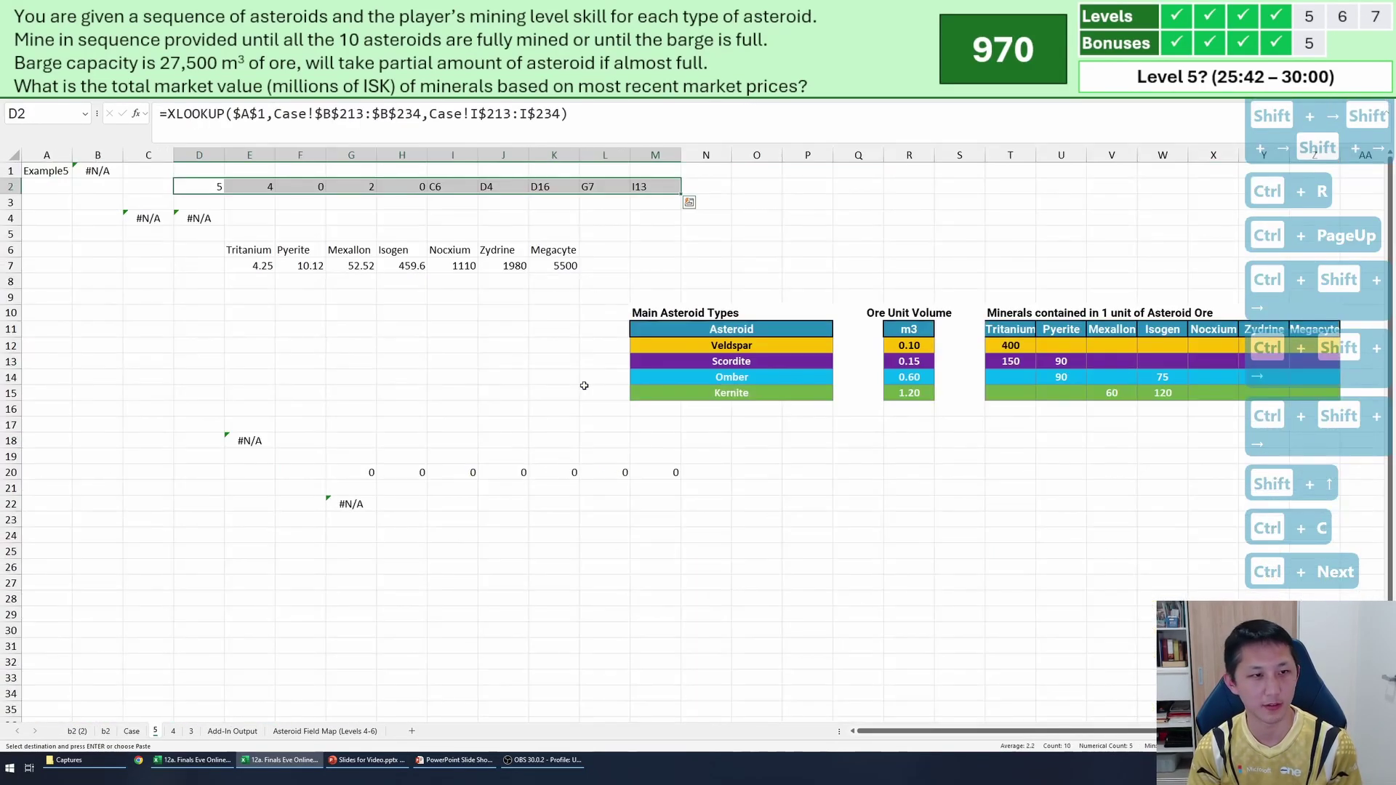
# Insert an empty row above row 1 of sheet 5 for the headers.
pyautogui.press('Up')
pyautogui.press('Down')
pyautogui.press('Down')
pyautogui.press('Up')
pyautogui.press('Up')
pyautogui.press('Escape')
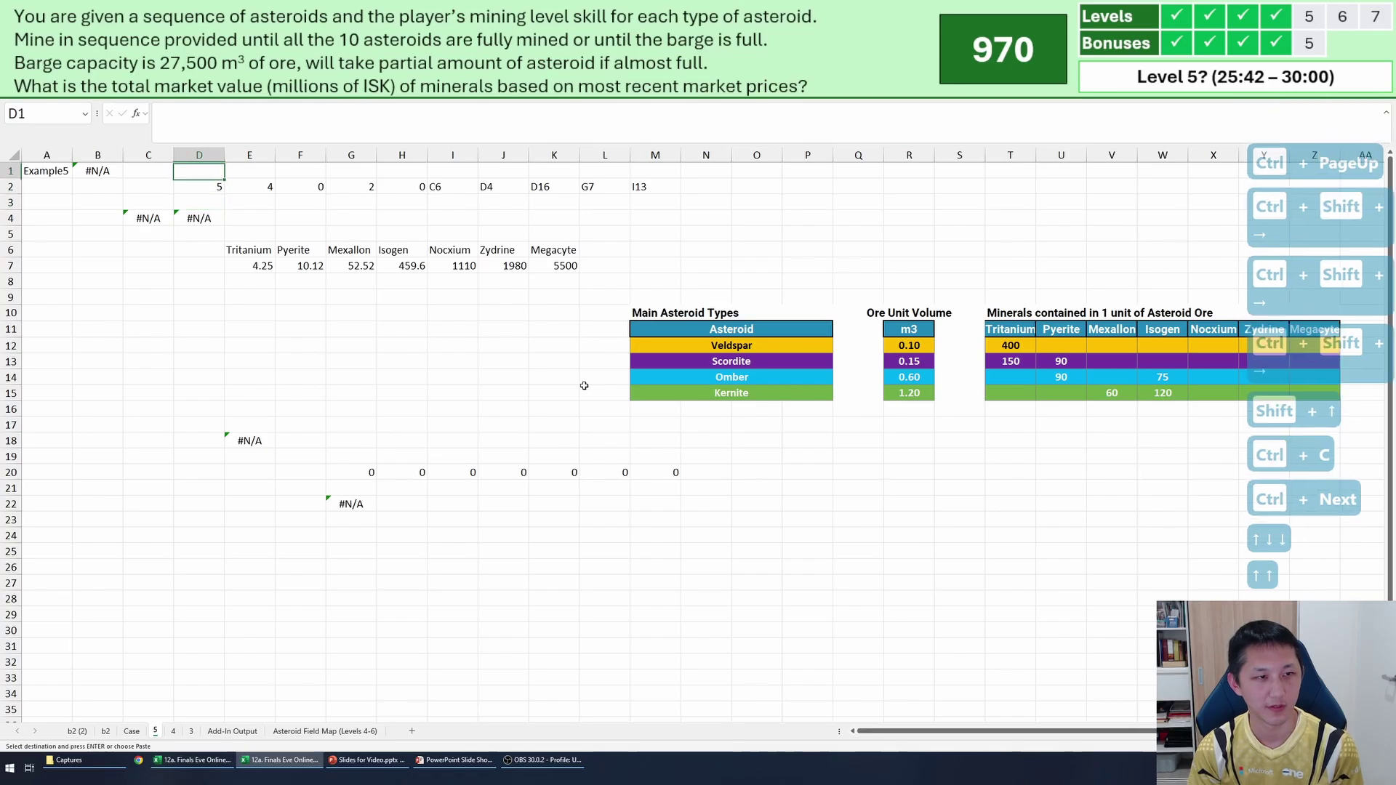
# Copy the selected Mining Skills and Mining Sequence headers on the Case sheet again and paste them at D1 of sheet 5.
pyautogui.hotkey('ctrl', 'pageup')
pyautogui.hotkey('ctrl', 'pageup')
pyautogui.hotkey('ctrl', 'pageup')
pyautogui.hotkey('ctrl', 'pagedown')
pyautogui.hotkey('ctrl', 'pagedown')
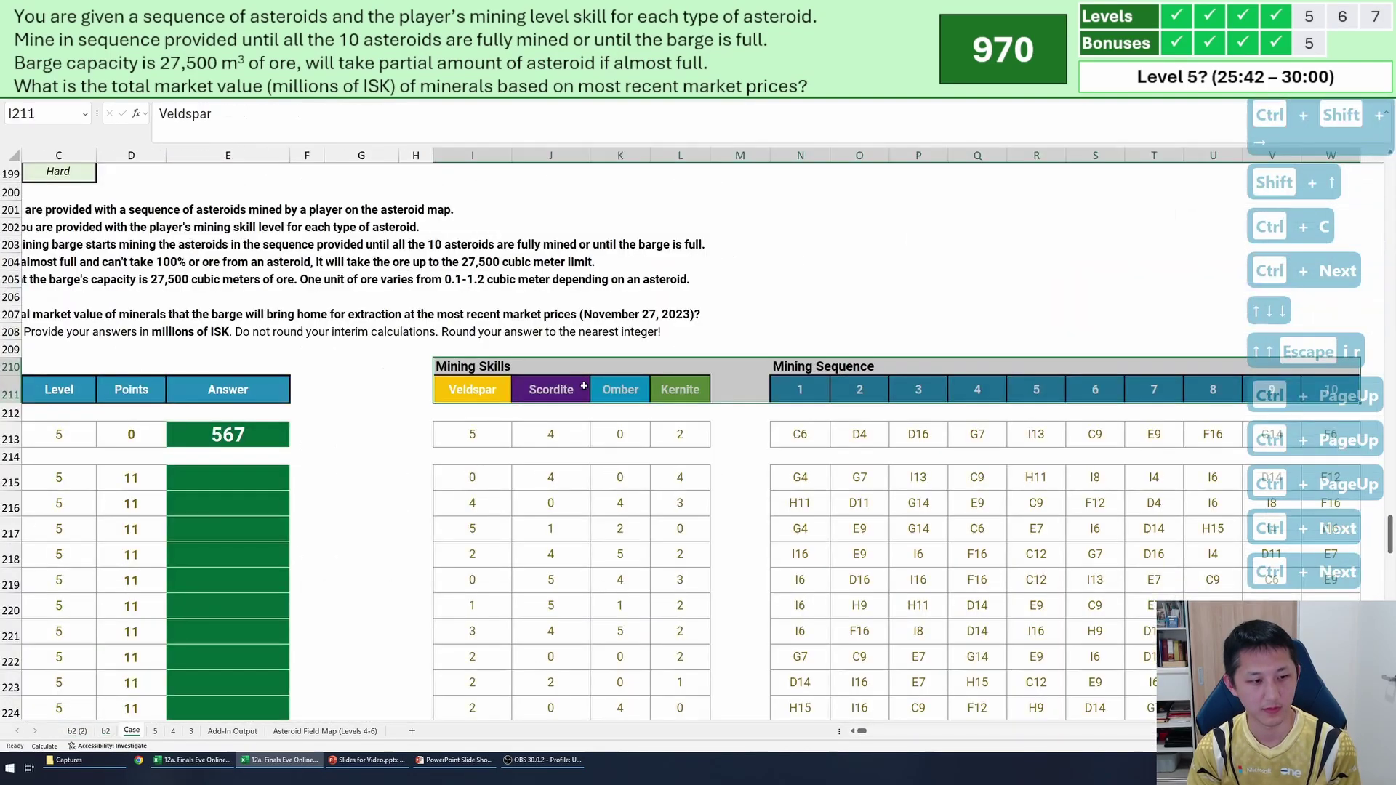
pyautogui.hotkey('ctrl', 'c')
pyautogui.hotkey('ctrl', 'pagedown')
pyautogui.hotkey('ctrl', 'v')
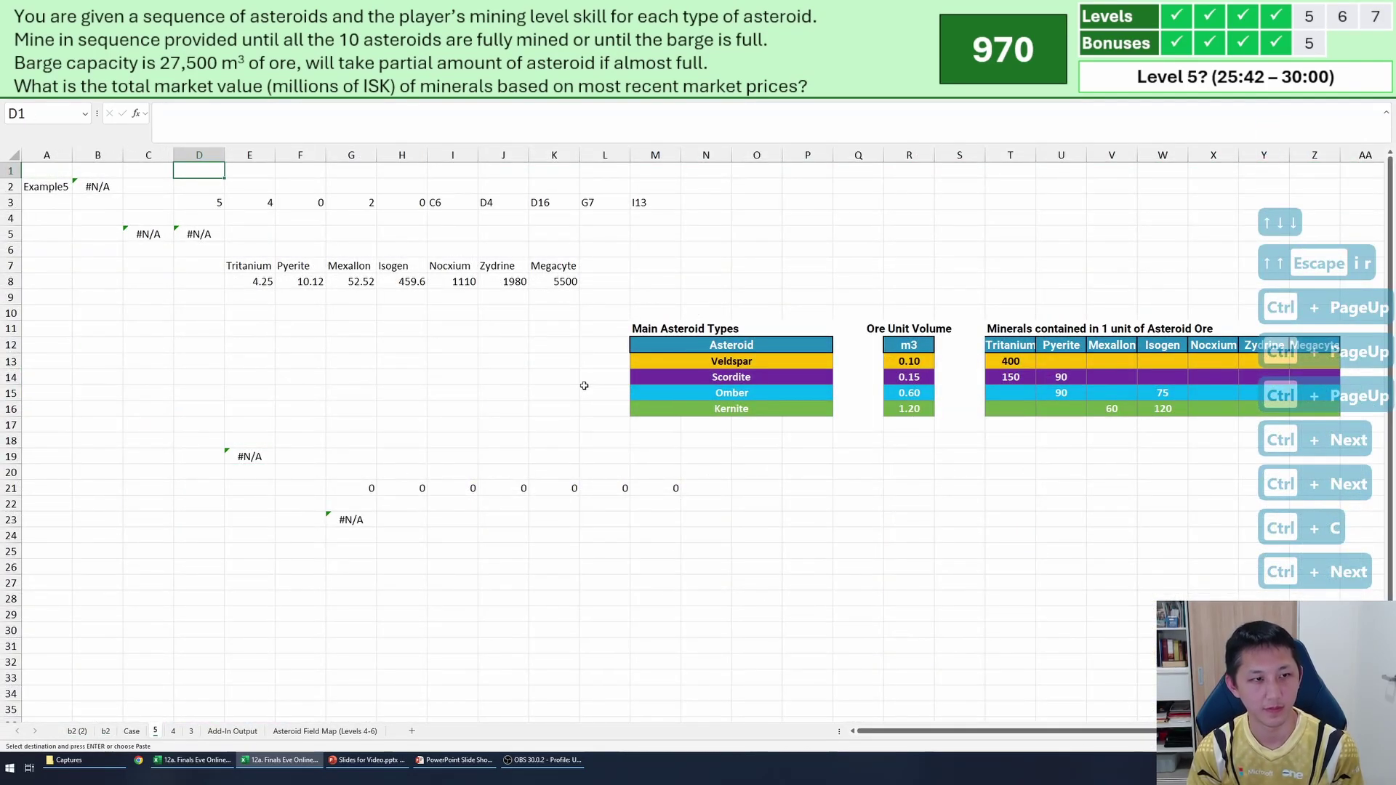
# Extend the sequence lookup from M3 through R3 and clear the stray lookup in H3.
pyautogui.click(654, 206)
pyautogui.keyDown('shift'); pyautogui.click(909, 206); pyautogui.keyUp('shift')
pyautogui.hotkey('ctrl', 'r')
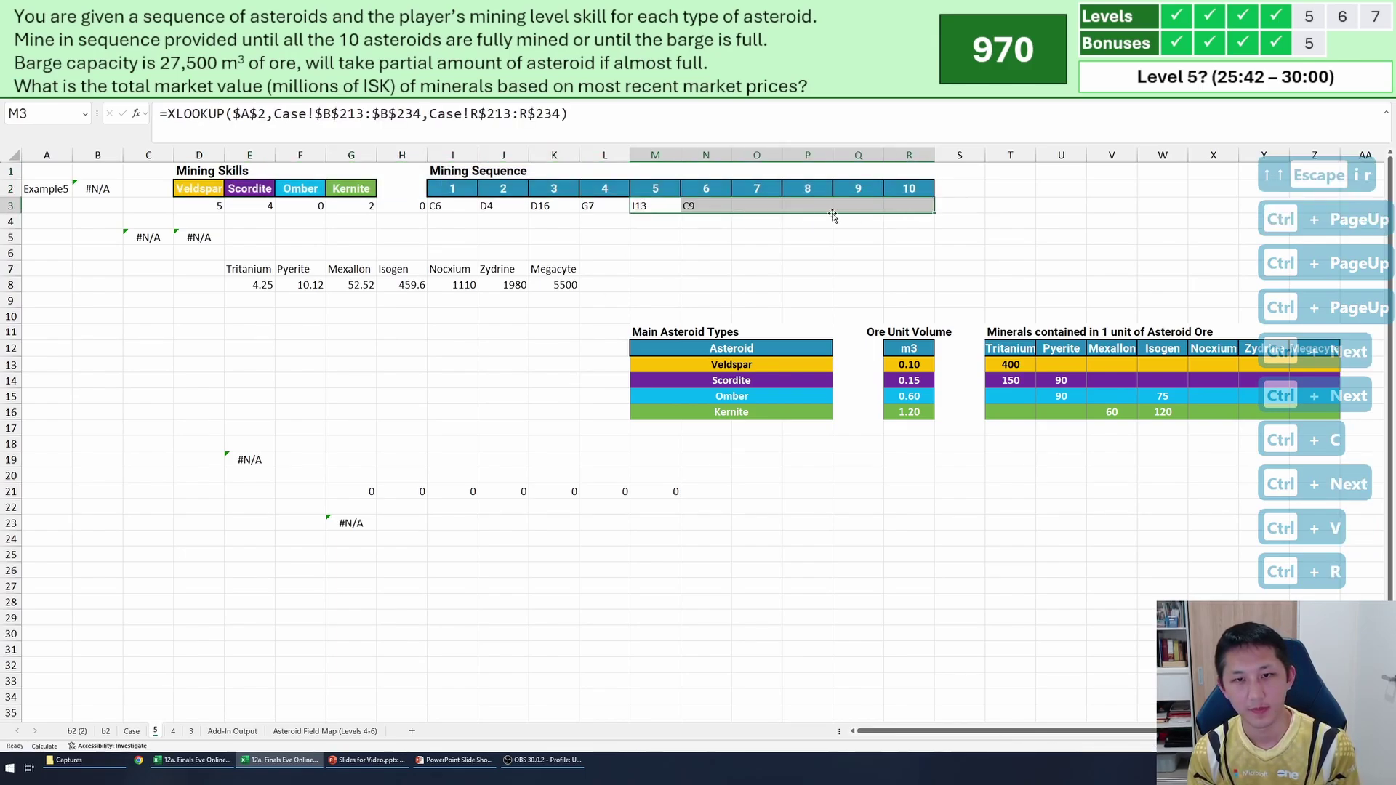
pyautogui.click(420, 206)
pyautogui.hotkey('ctrl', 'd')
pyautogui.click(393, 241)
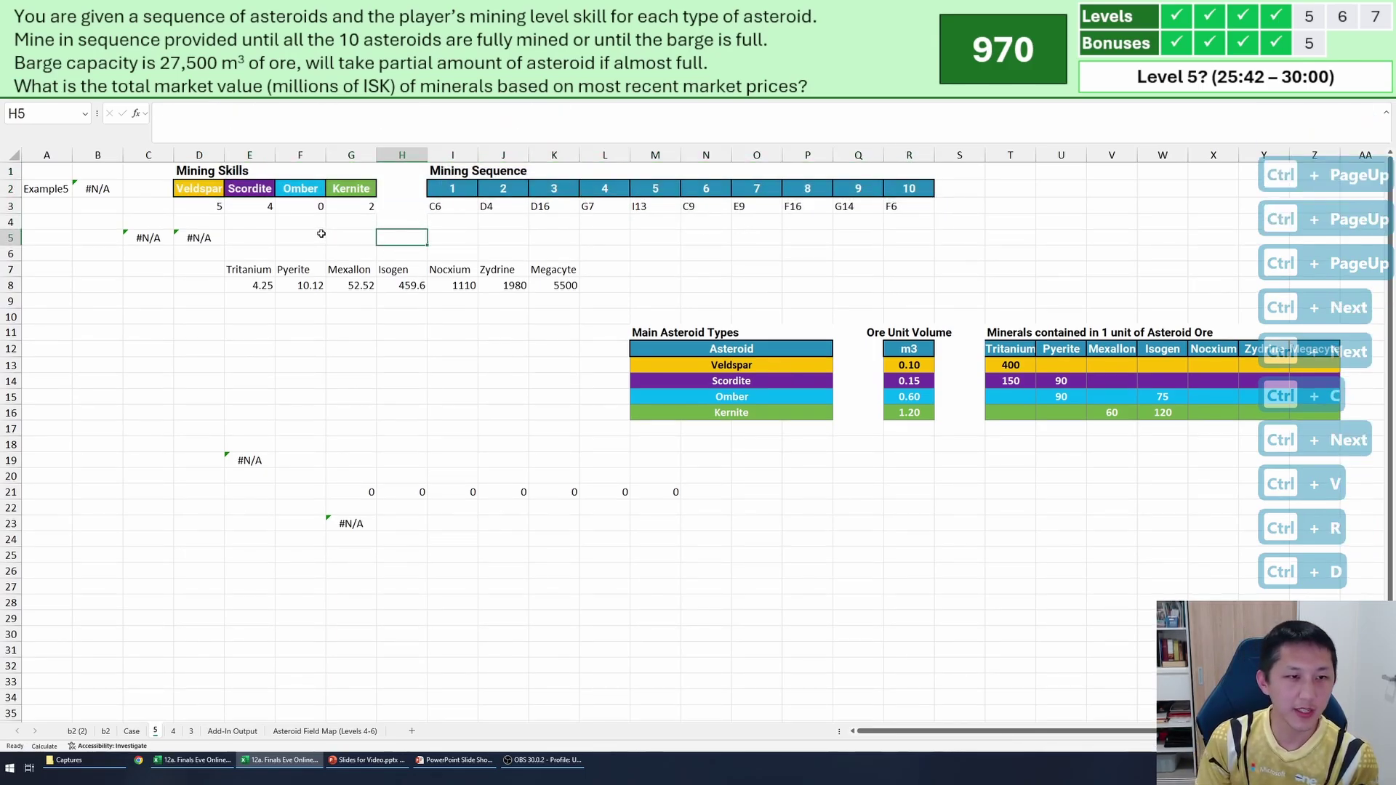
# Start an XLOOKUP in I4 that searches for I3 in $AA$4:$AA$28 of the Asteroid Field Map (Levels 4-6) sheet.
pyautogui.click(445, 207)
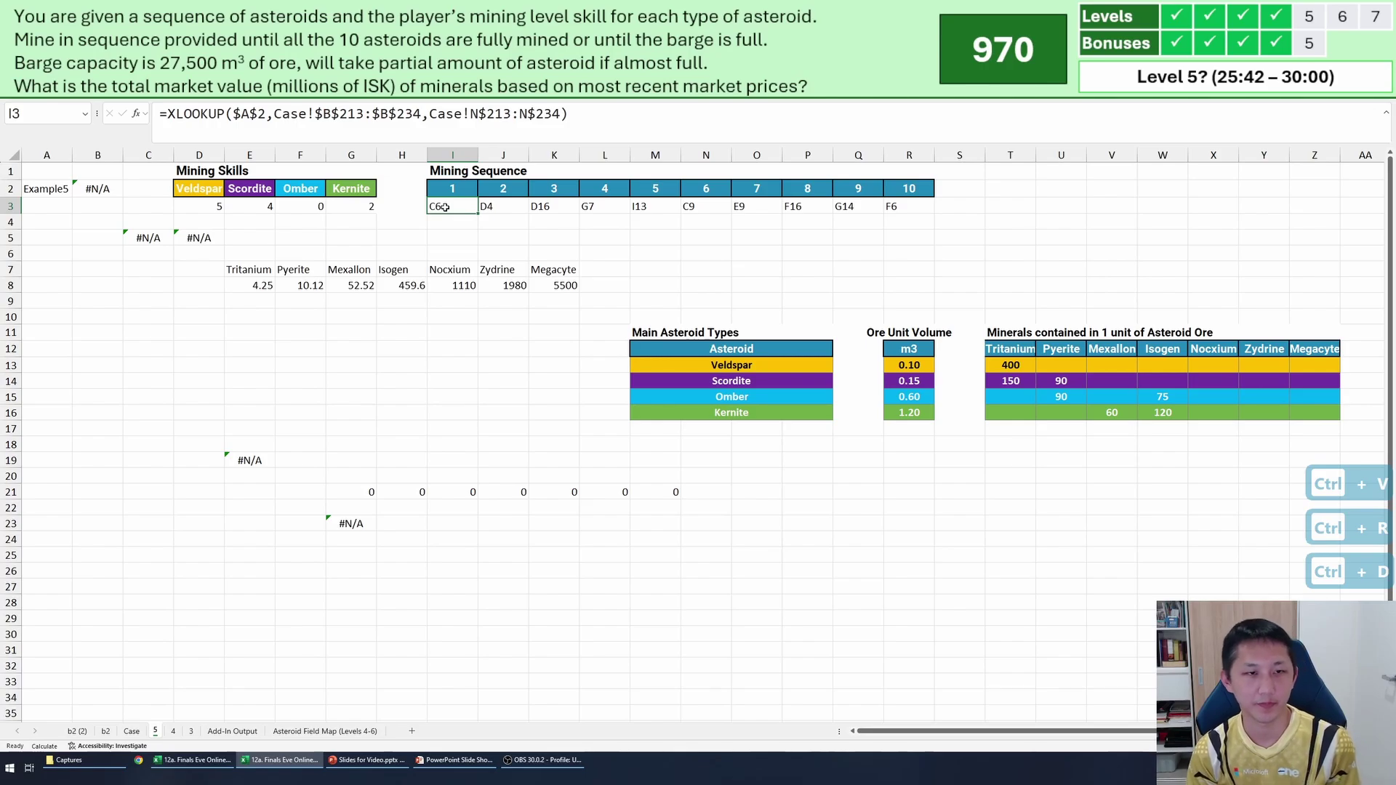
pyautogui.press('Down')
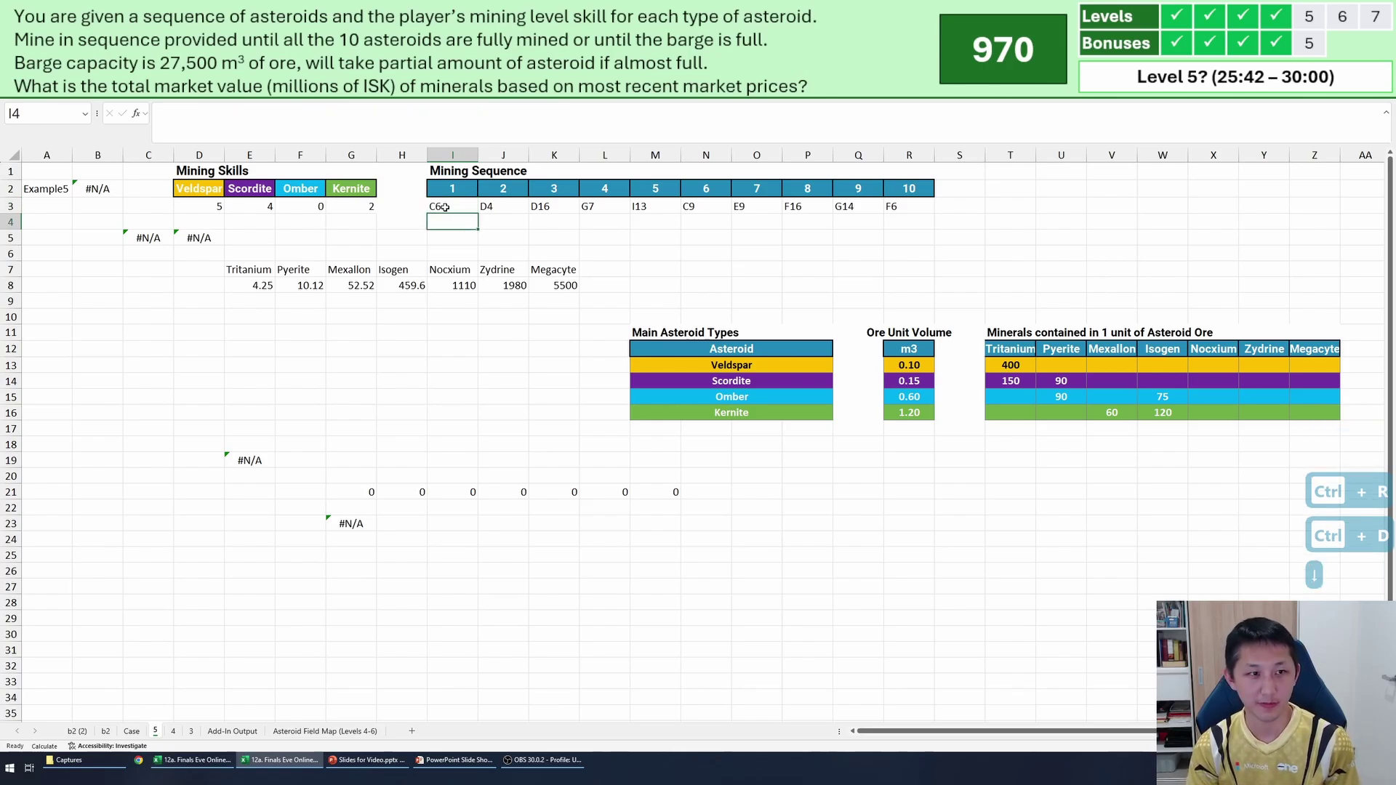
pyautogui.write('=xl')
pyautogui.press('Tab')
pyautogui.press('Up')
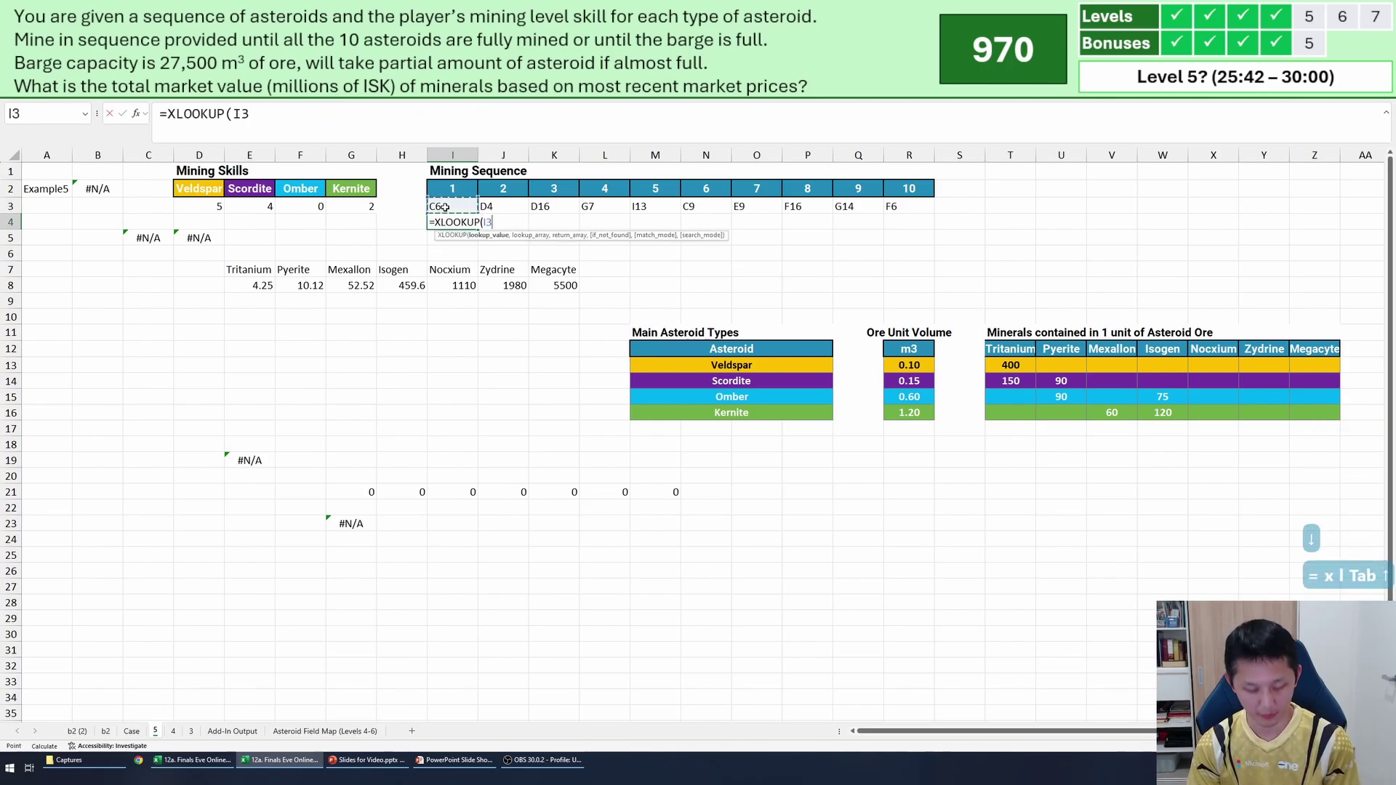
pyautogui.write(',')
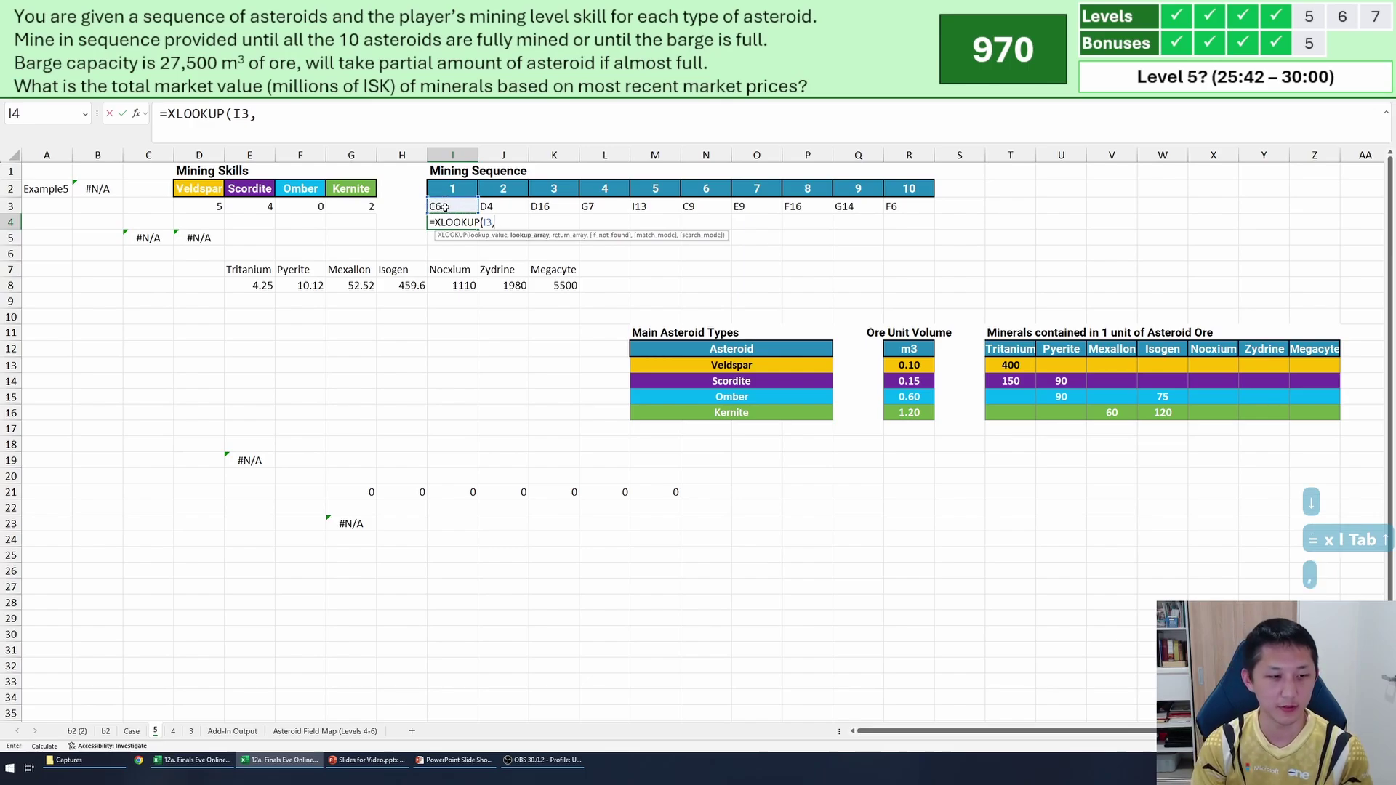
pyautogui.hotkey('ctrl', 'pageup')
pyautogui.hotkey('ctrl', 'pagedown')
pyautogui.hotkey('ctrl', 'pagedown')
pyautogui.hotkey('ctrl', 'pagedown')
pyautogui.hotkey('ctrl', 'pagedown')
pyautogui.hotkey('ctrl', 'pagedown')
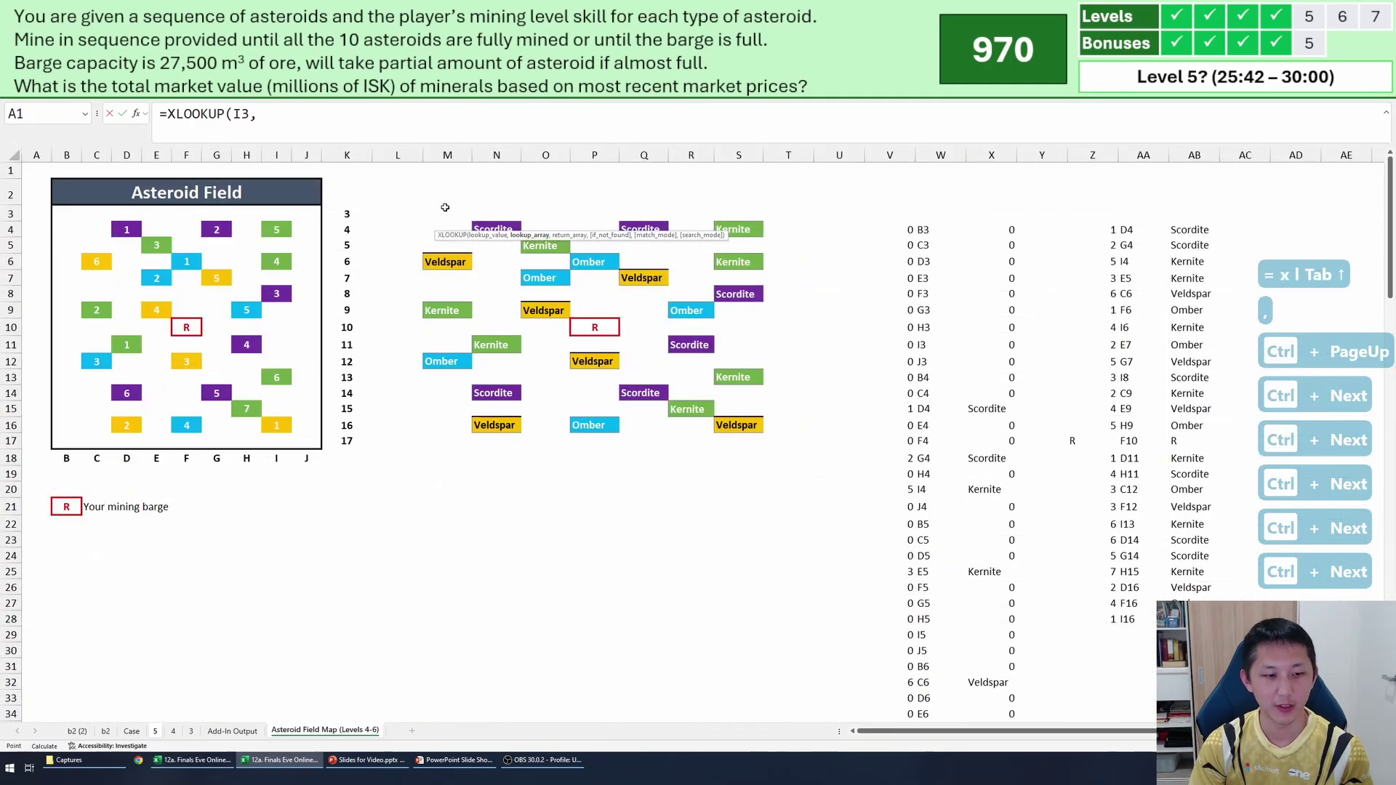
pyautogui.click(1126, 228)
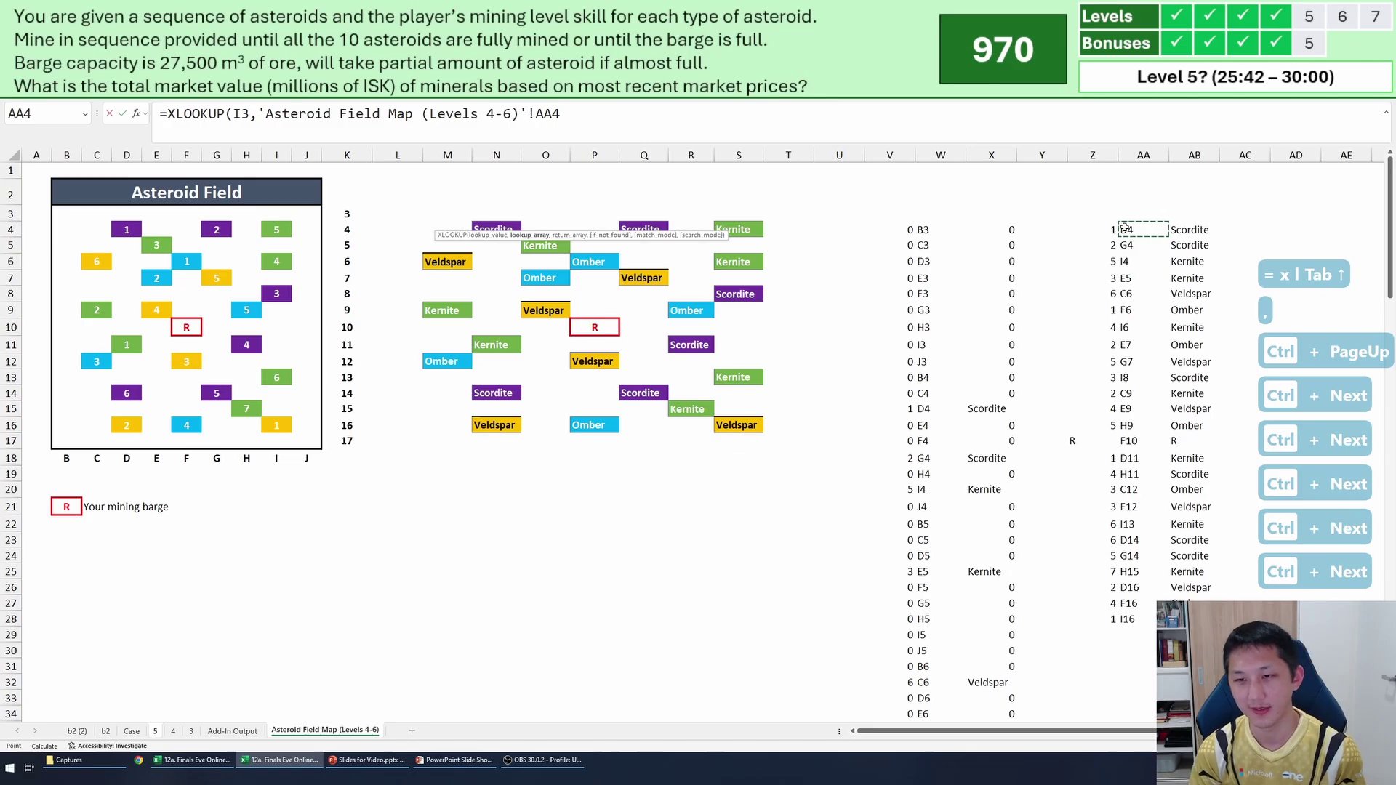
pyautogui.hotkey('ctrl', 'shift', 'Down')
pyautogui.press('F4')
pyautogui.write(',')
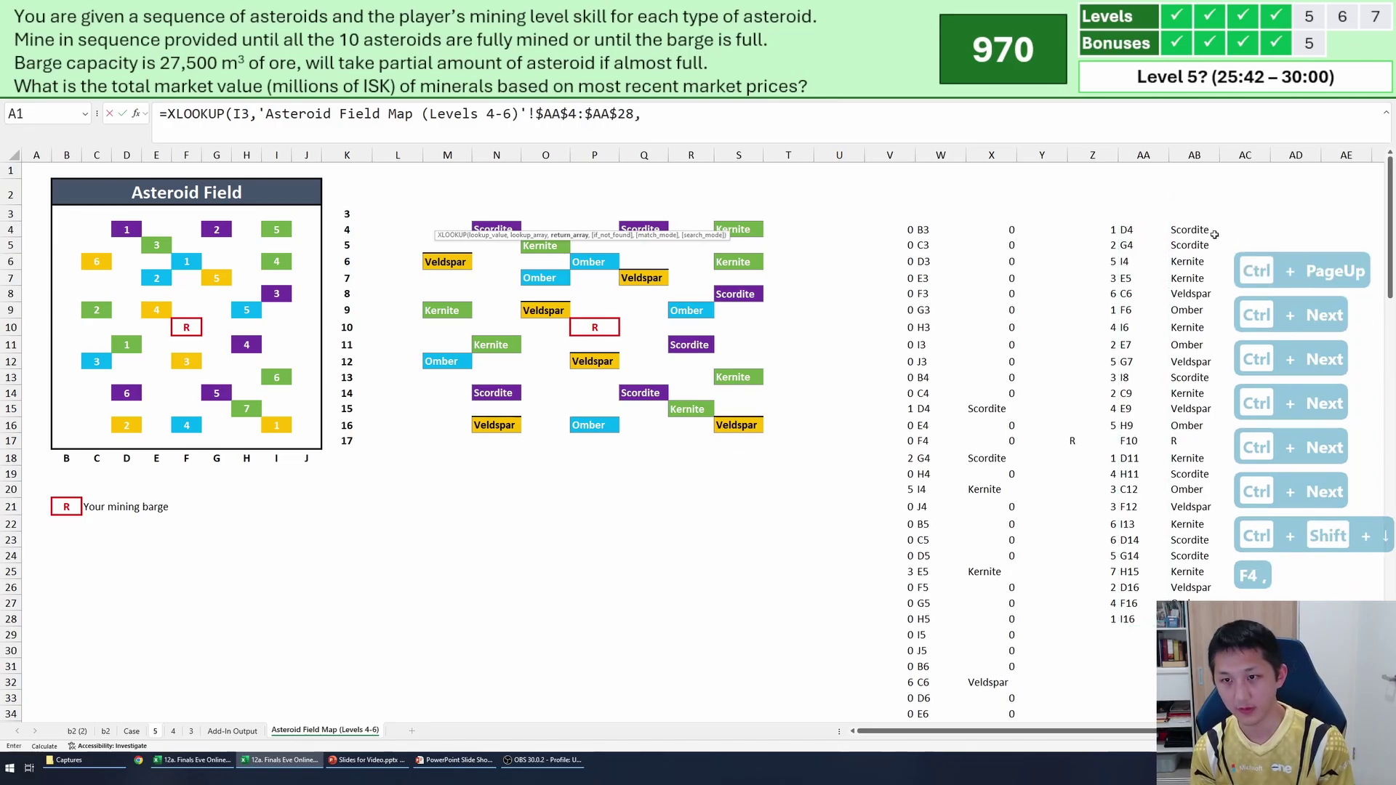
# Complete the I4 lookup with the asteroid types in $AB$4:$AB$28 of the field map sheet as the return array.
pyautogui.click(1197, 231)
pyautogui.hotkey('ctrl', 'shift', 'Down')
pyautogui.press('F4')
pyautogui.press('Return')
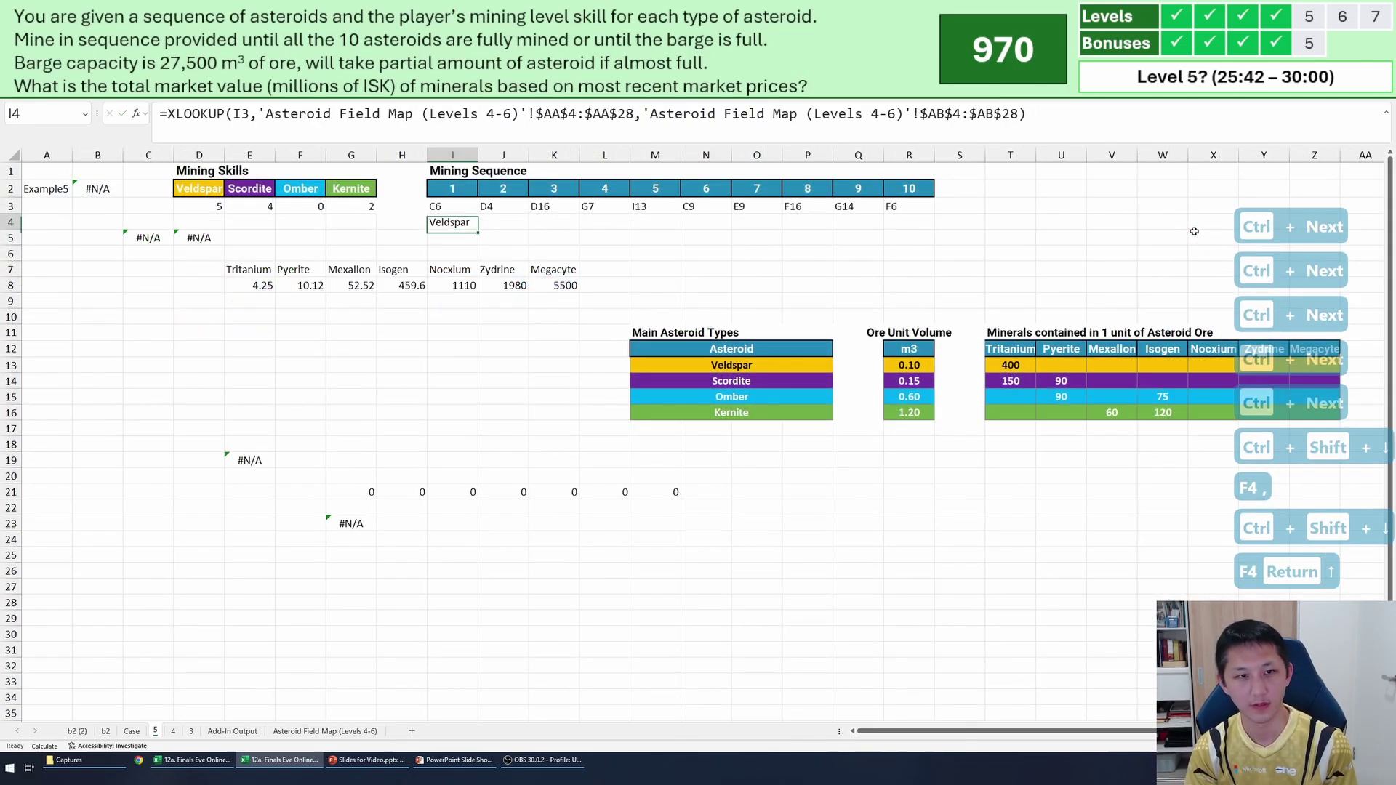
# Fill the asteroid type lookup from I4 across to R4.
pyautogui.hotkey('ctrl', 'Right')
pyautogui.press('Down')
pyautogui.hotkey('ctrl', 'shift', 'Left')
pyautogui.hotkey('ctrl', 'r')
pyautogui.press('Home')
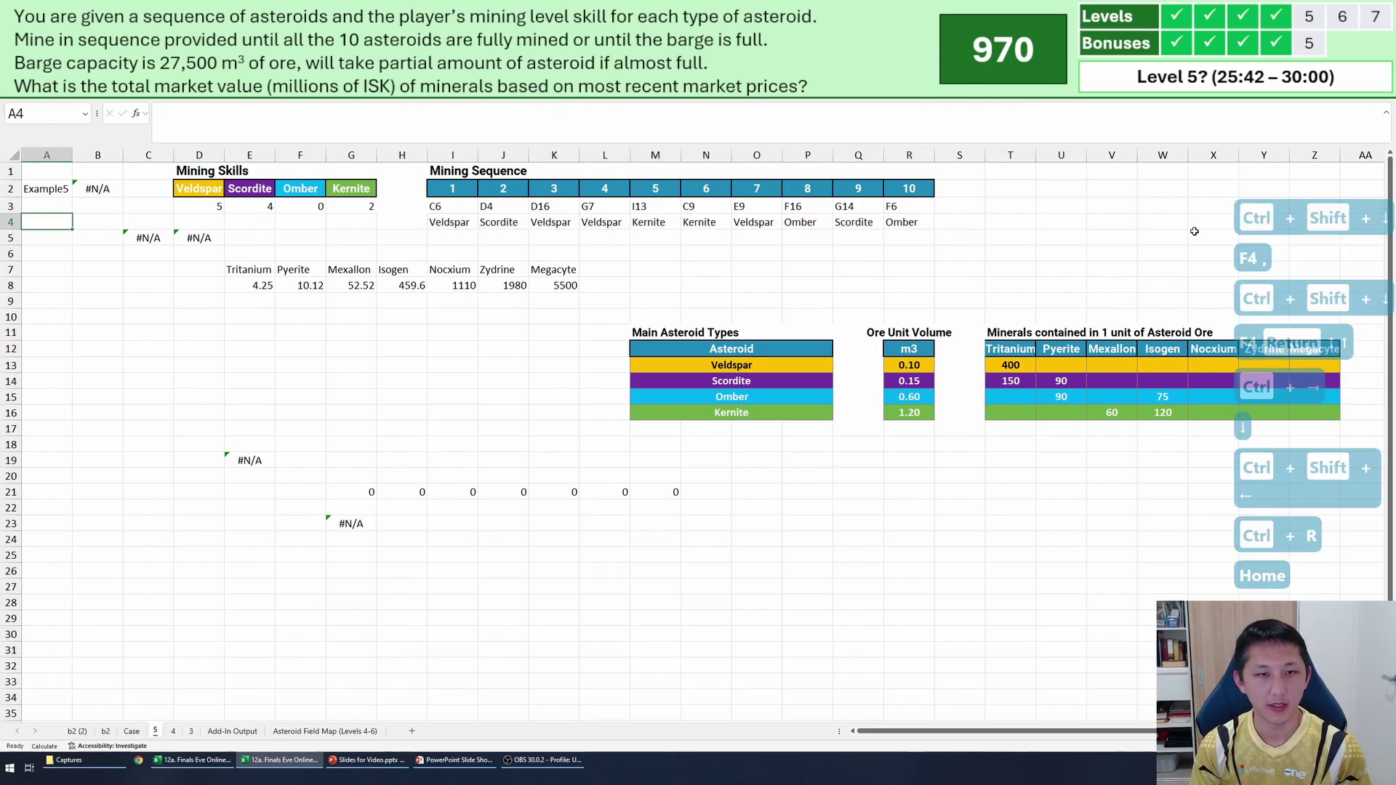
# Copy the formula text of I4 into I5, keeping its references the same.
pyautogui.click(459, 225)
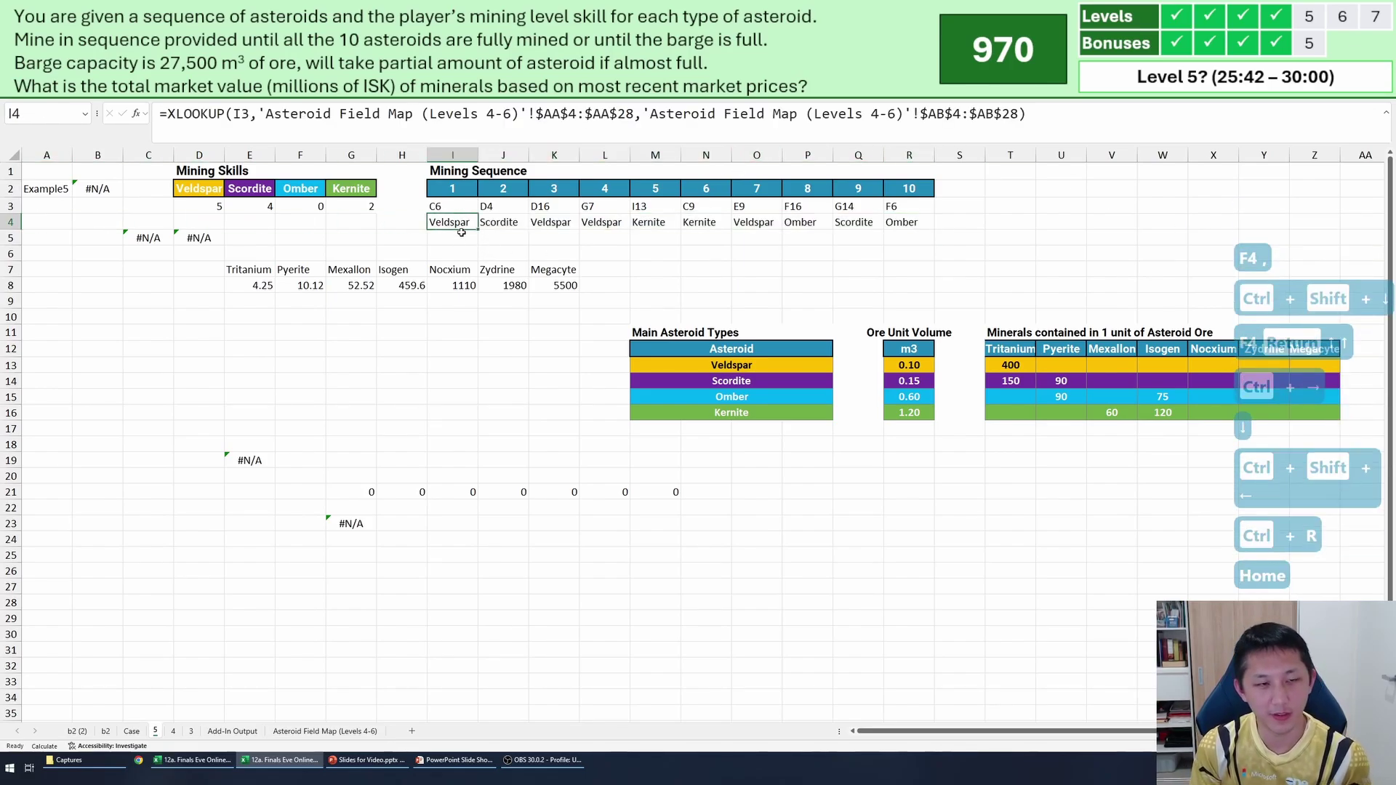
pyautogui.press('Down')
pyautogui.press('Up')
pyautogui.press('Down')
pyautogui.press('Up')
pyautogui.press('Down')
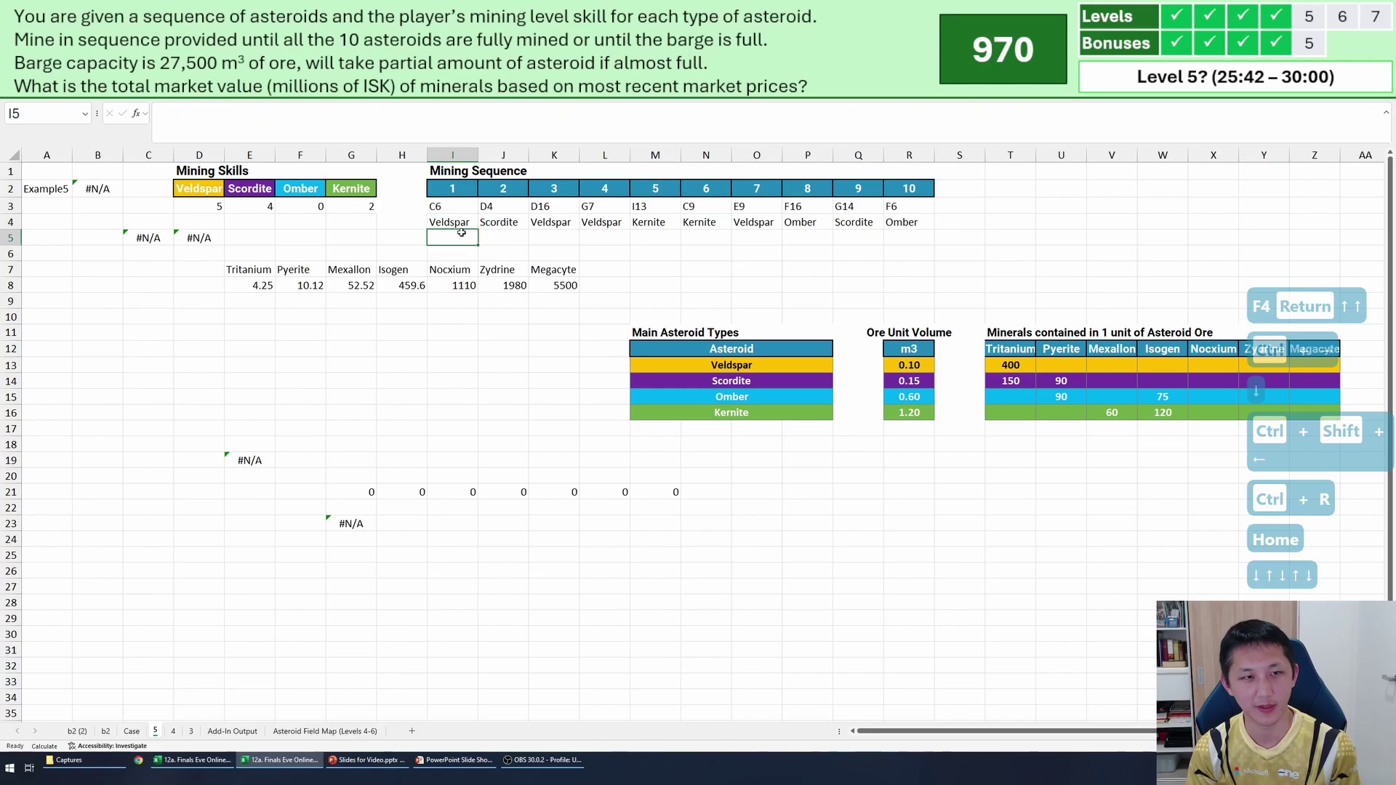
pyautogui.press('F2')
pyautogui.hotkey('ctrl', 'shift', 'Home')
pyautogui.hotkey('ctrl', 'c')
pyautogui.press('Escape')
pyautogui.press('Down')
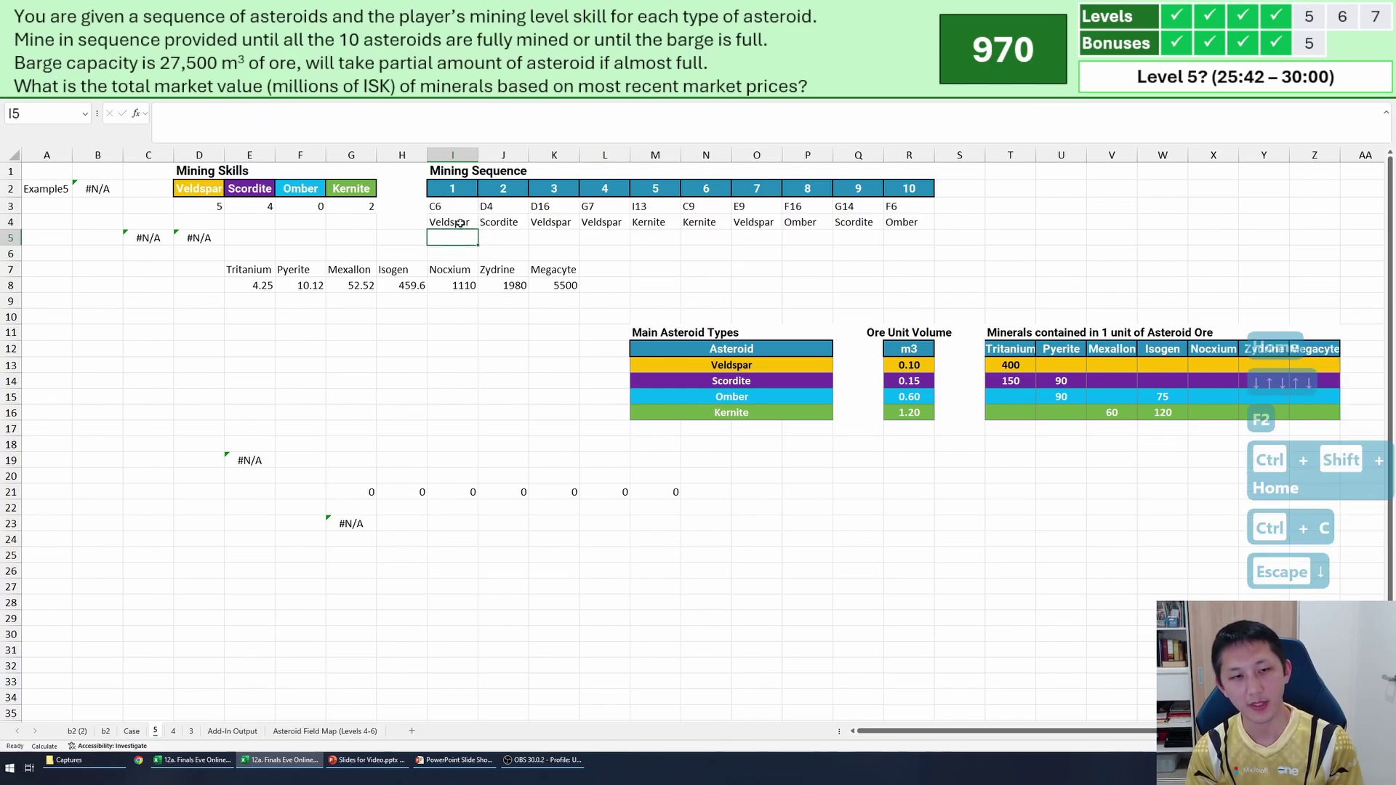
pyautogui.hotkey('ctrl', 'v')
pyautogui.press('F2')
# Change the return array of the I5 lookup to $Z$4:$Z$28 on the field map sheet.
pyautogui.click(945, 114)
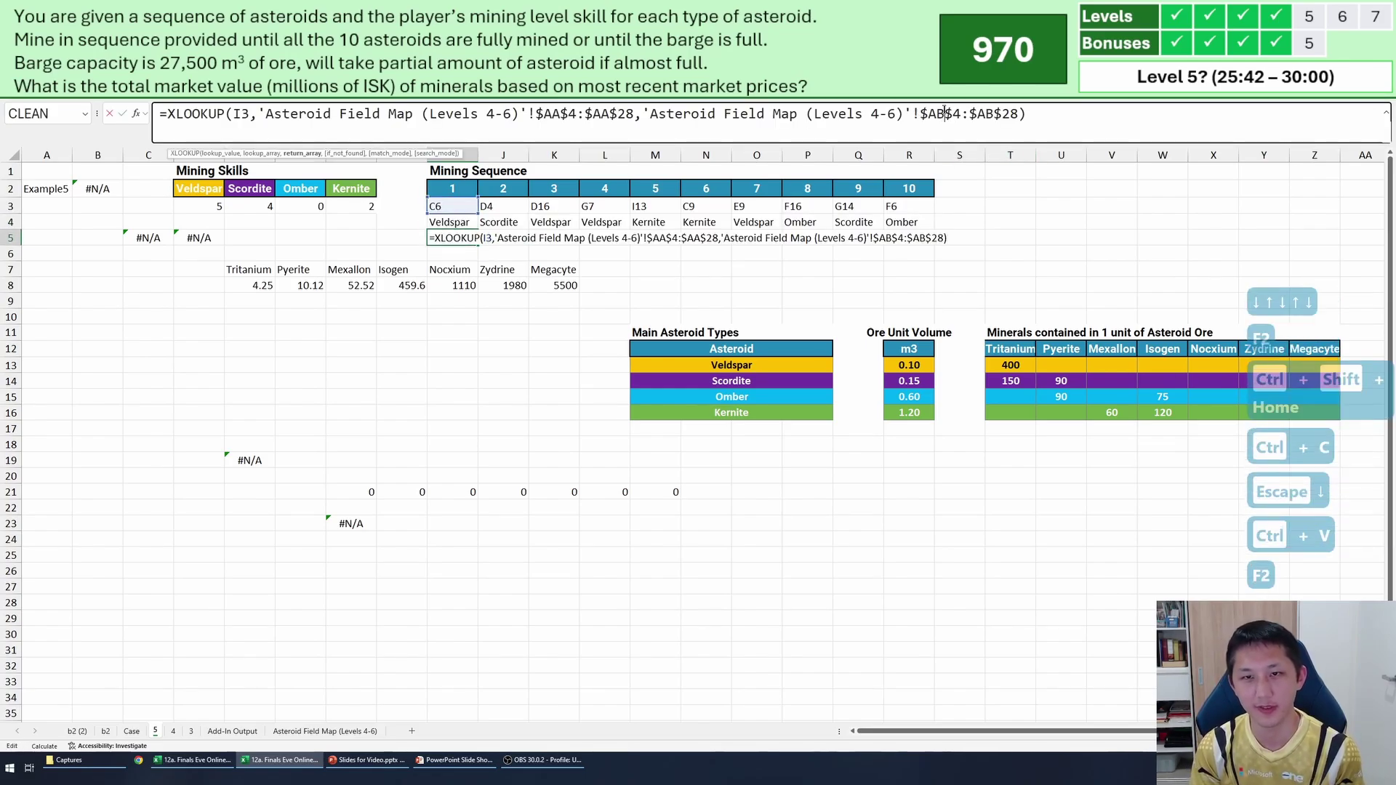
pyautogui.press('BackSpace')
pyautogui.press('BackSpace')
pyautogui.write('z')
pyautogui.press('End')
pyautogui.press('Left')
pyautogui.press('Left')
pyautogui.press('Left')
pyautogui.press('Left')
pyautogui.press('BackSpace')
pyautogui.press('BackSpace')
pyautogui.write('z')
pyautogui.press('Return')
pyautogui.press('Up')
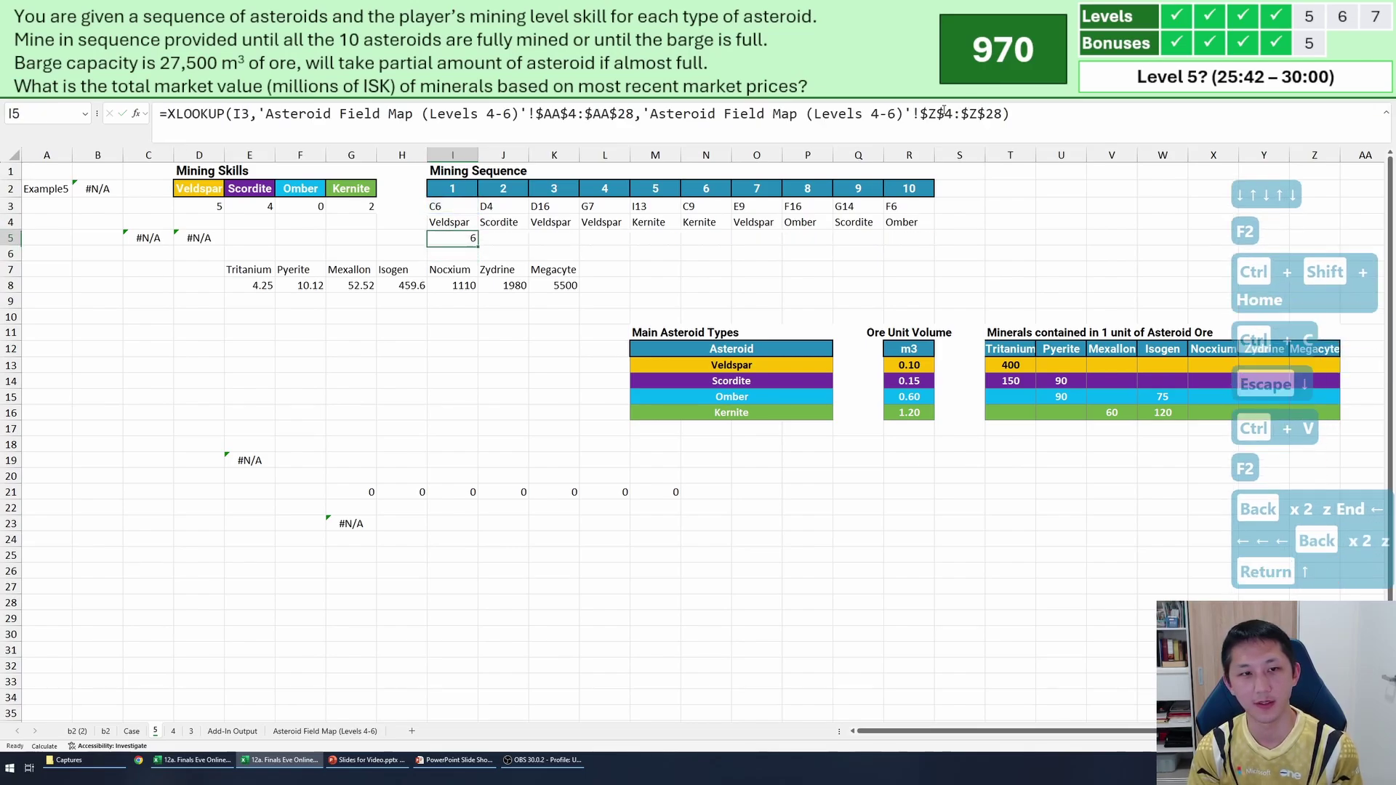
# Fill the asteroid number lookup from I5 across to R5.
pyautogui.press('Up')
pyautogui.hotkey('ctrl', 'Right')
pyautogui.press('Down')
pyautogui.hotkey('ctrl', 'shift', 'Left')
pyautogui.hotkey('ctrl', 'r')
pyautogui.press('Down')
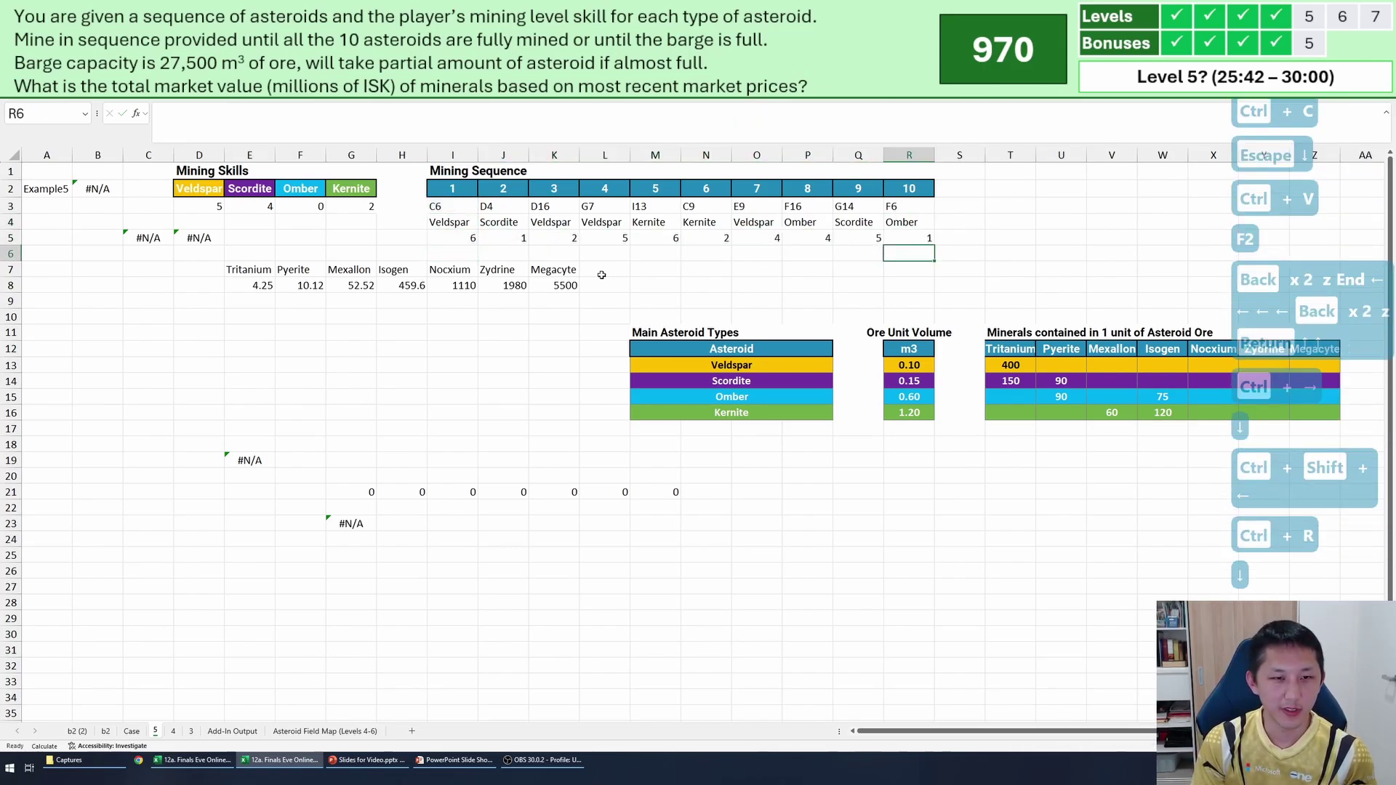
# Copy the Level 5 instructions, from the introduction through the rounding note, on the Case sheet.
pyautogui.click(553, 364)
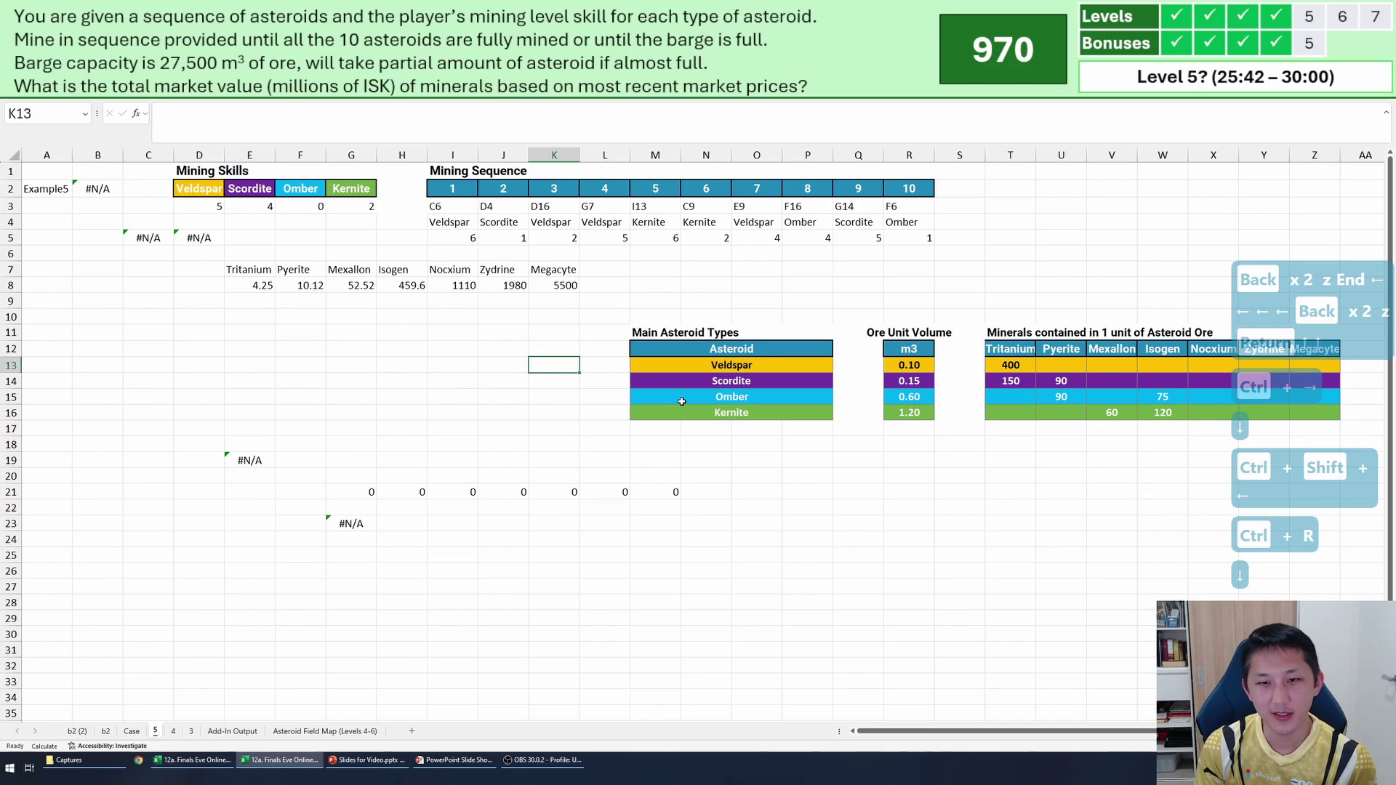
pyautogui.click(131, 731)
pyautogui.scroll(-5, 575, 466)
pyautogui.scroll(5, 275, 362)
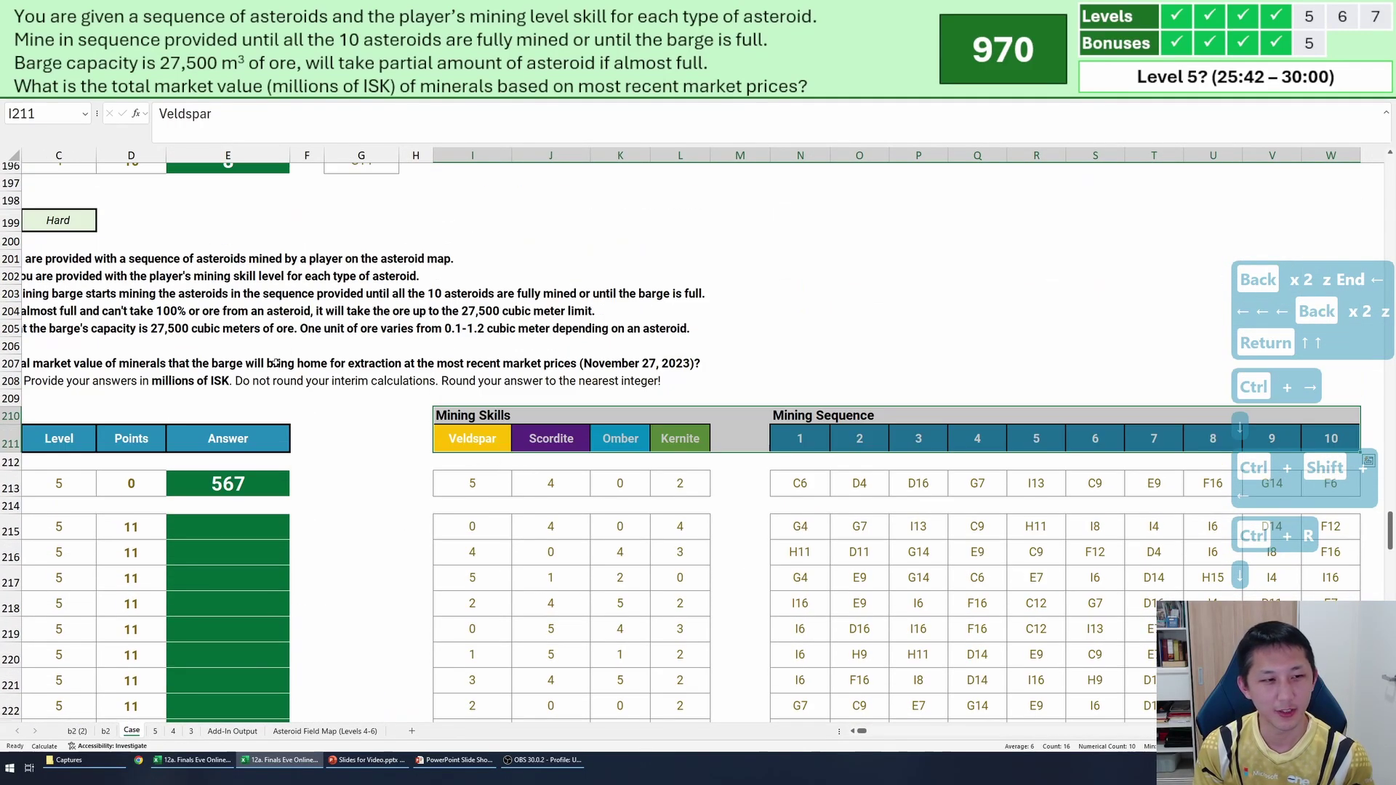
pyautogui.scroll(2, 275, 362)
pyautogui.click(251, 406)
pyautogui.press('Home')
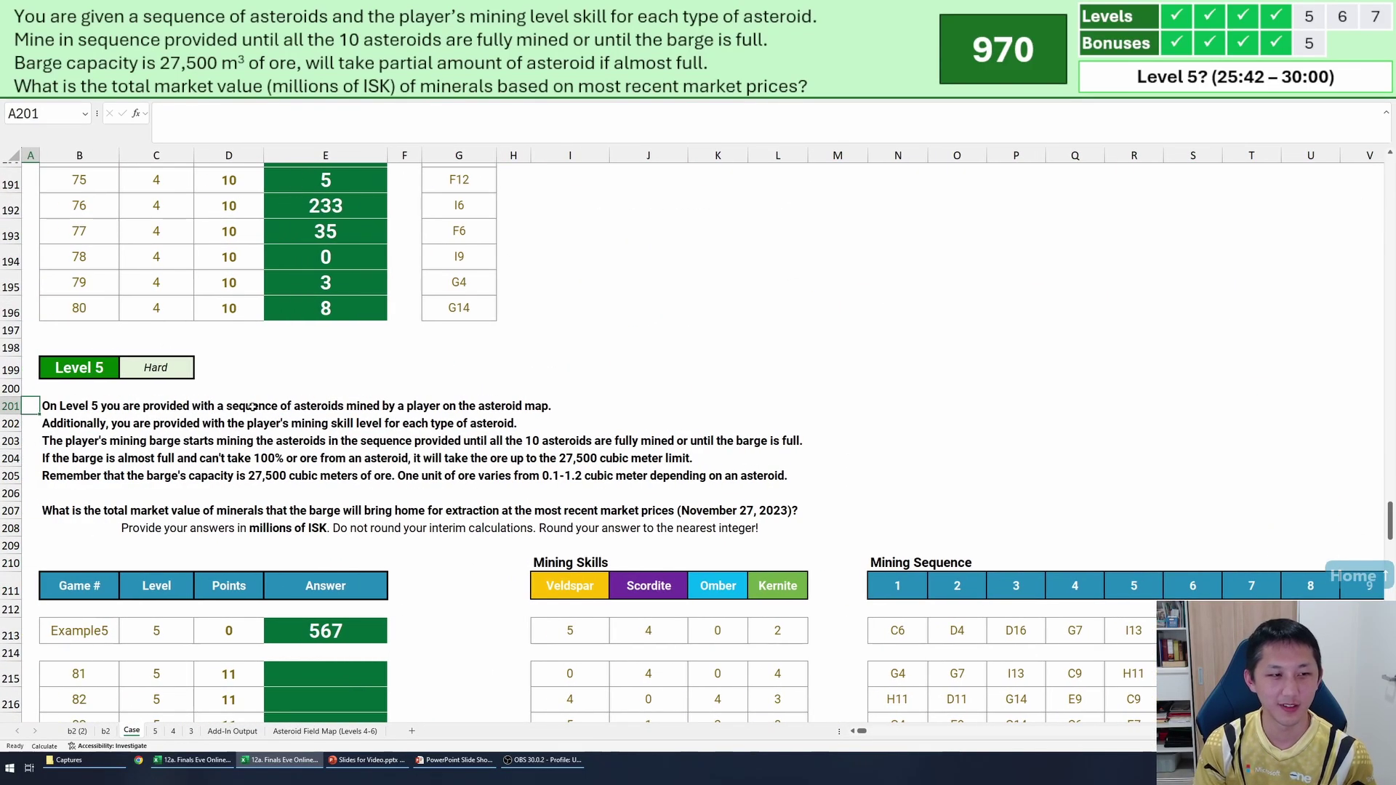
pyautogui.keyDown('shift'); pyautogui.click(834, 521); pyautogui.keyUp('shift')
pyautogui.hotkey('ctrl', 'c')
pyautogui.hotkey('ctrl', 'pagedown')
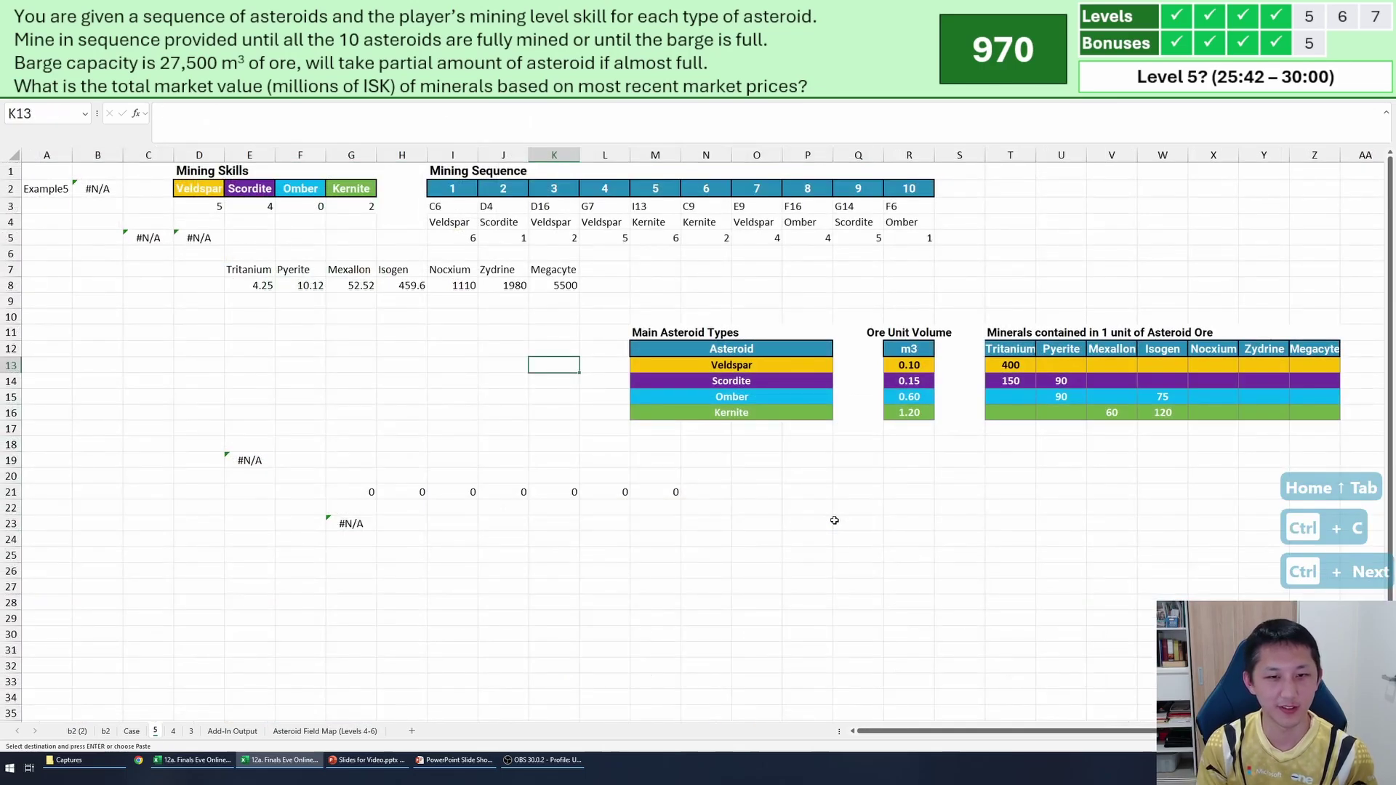
# Paste the Level 5 instructions below the ore tables on sheet 5, with the text starting in O22.
pyautogui.click(757, 502)
pyautogui.hotkey('ctrl', 'v')
pyautogui.scroll(-1, 874, 517)
pyautogui.click(909, 631)
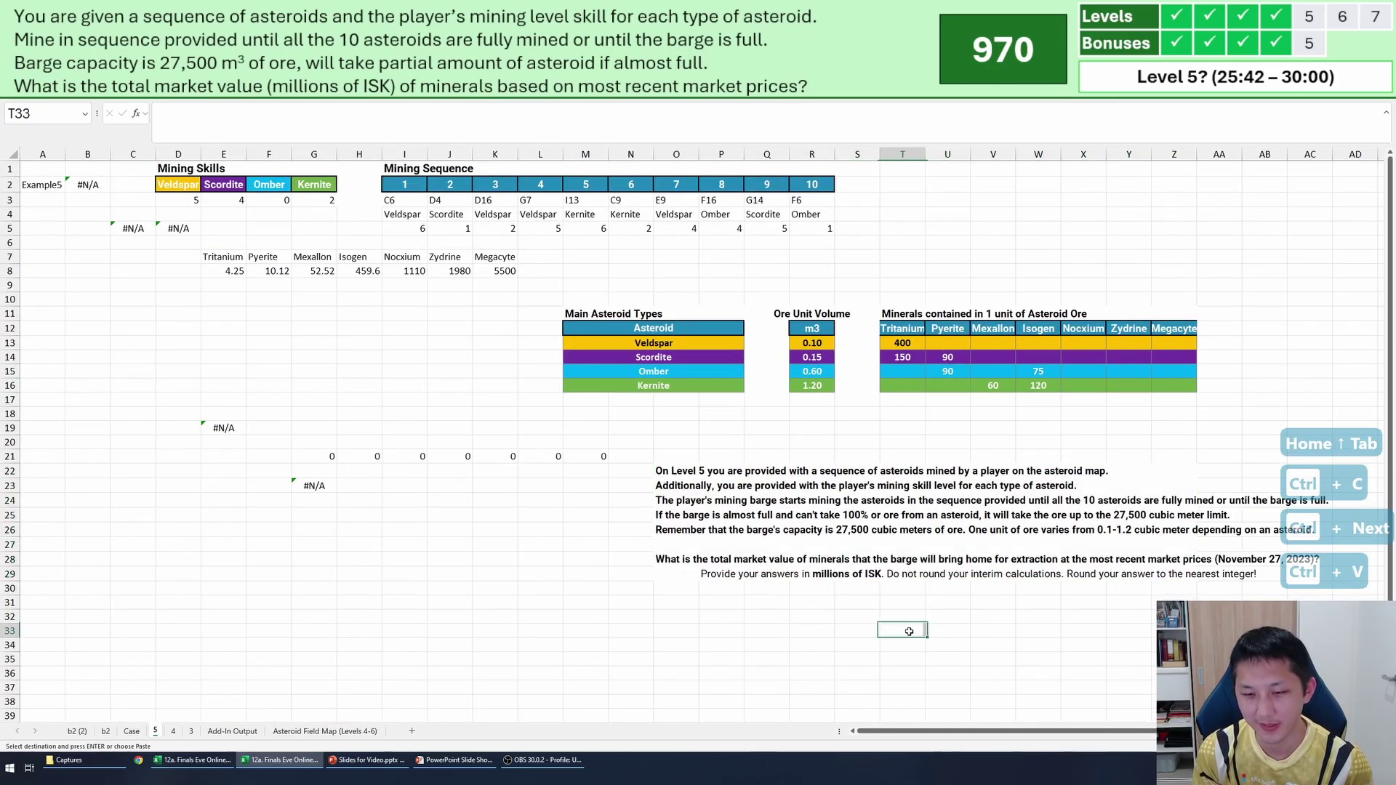
pyautogui.click(740, 573)
pyautogui.click(688, 604)
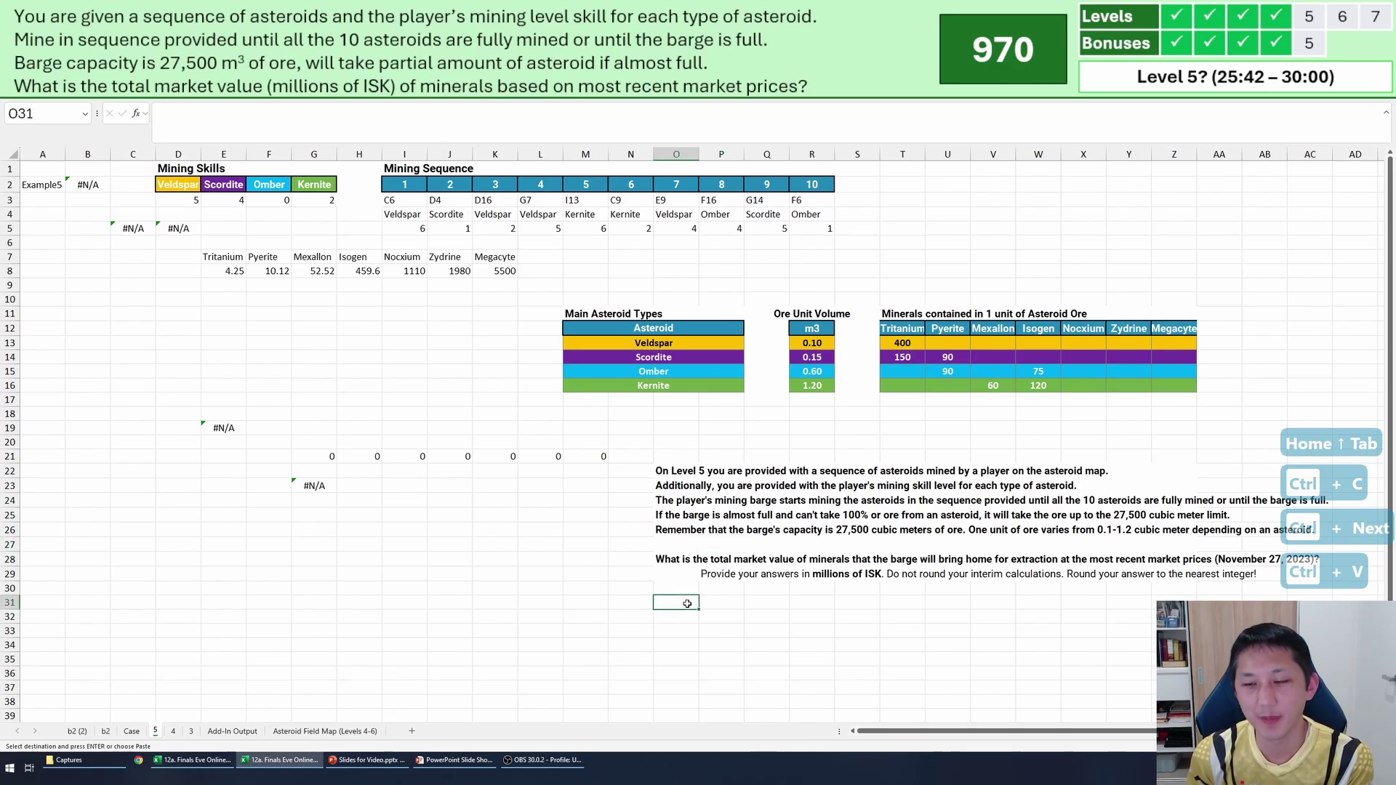
# Review the pasted Level 5 instructions against the mining skills, sequence and price tables on sheet 5.
pyautogui.moveTo(676, 442); pyautogui.dragTo(1266, 646)
pyautogui.click(1093, 591)
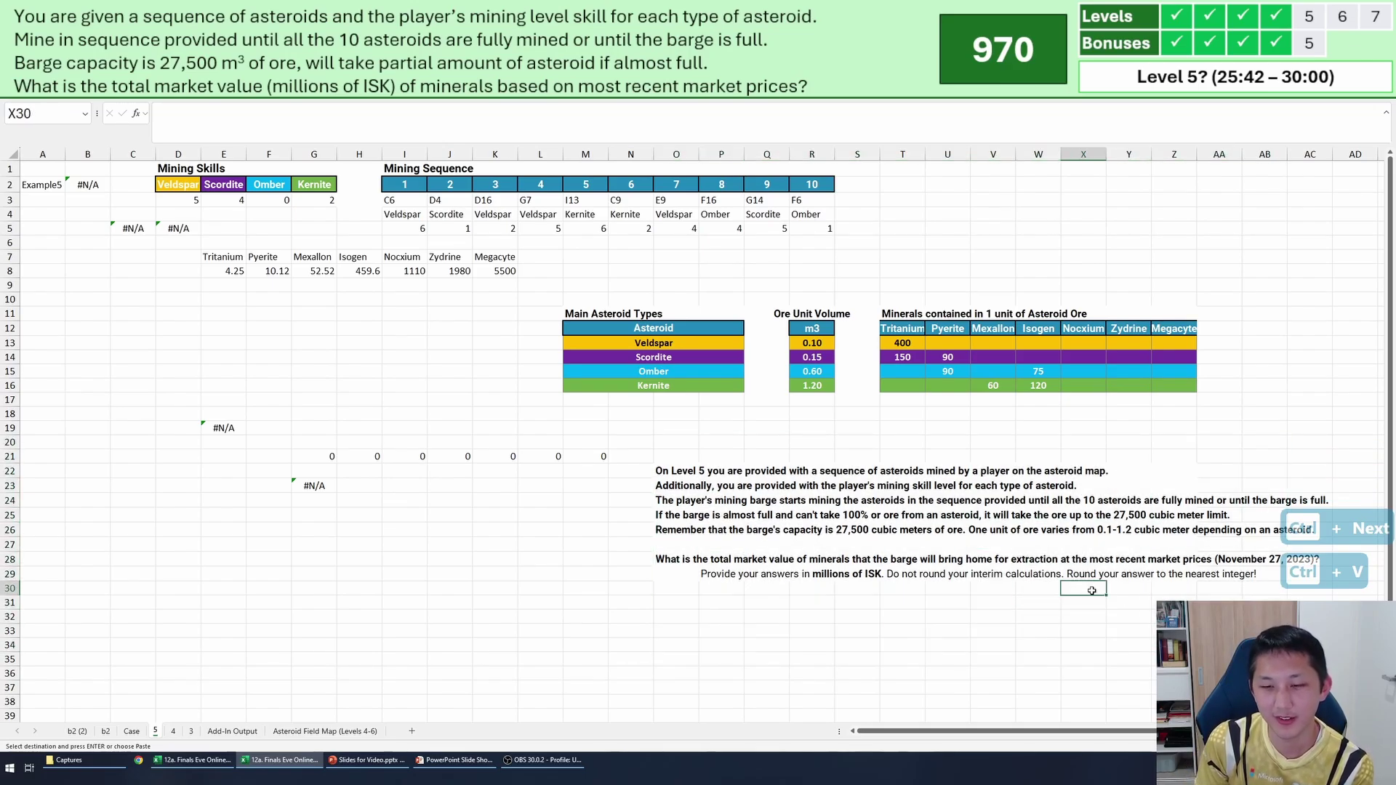
pyautogui.click(1024, 617)
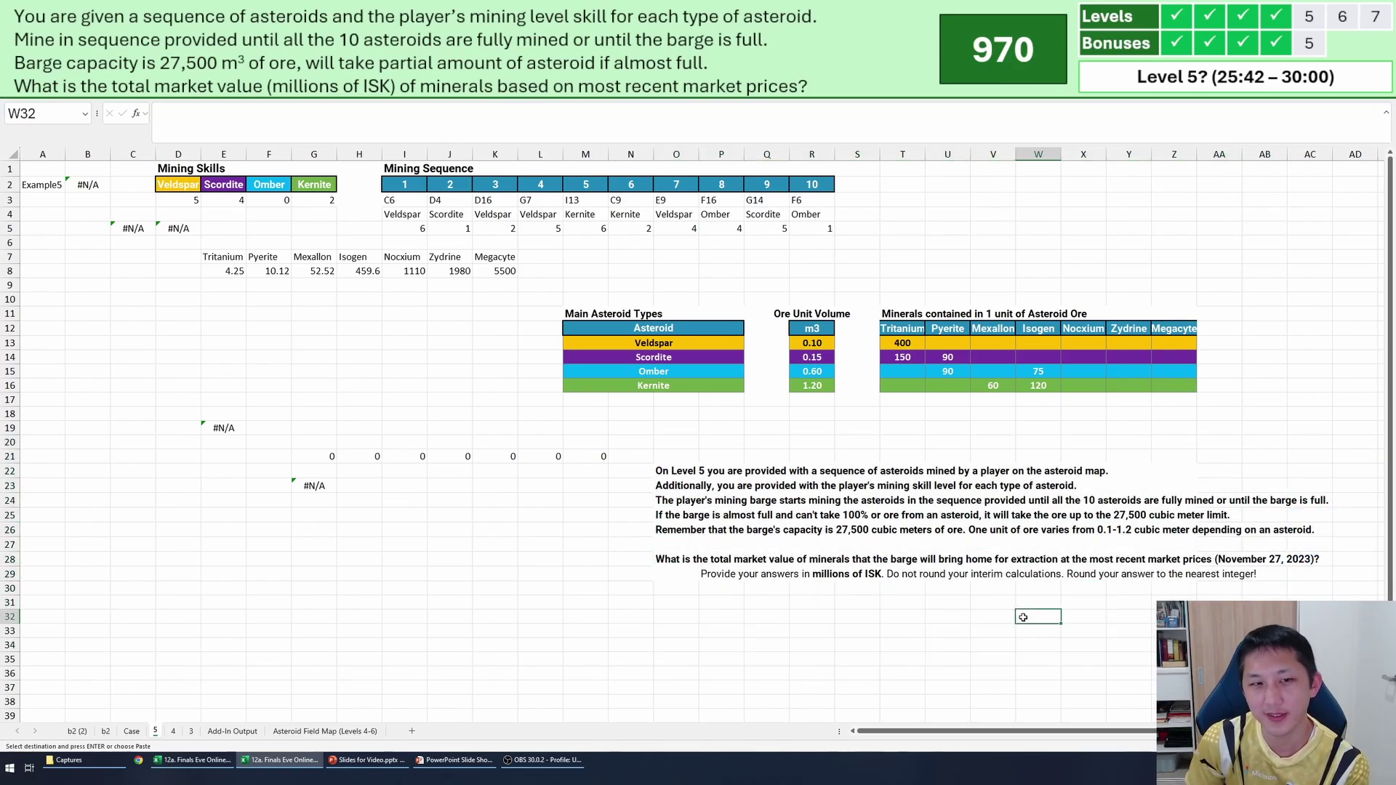
pyautogui.moveTo(659, 441); pyautogui.dragTo(1095, 606)
pyautogui.click(1095, 605)
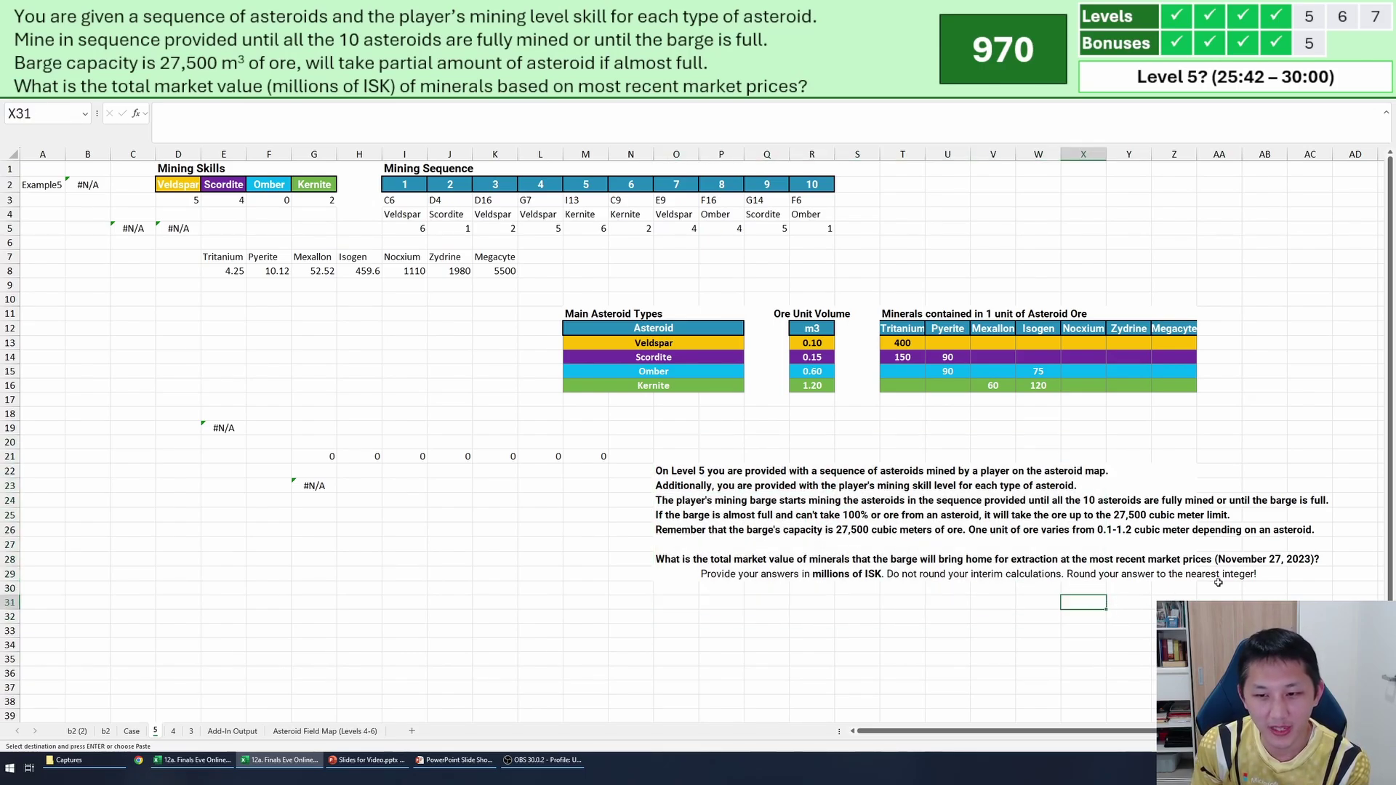
pyautogui.moveTo(1309, 599); pyautogui.dragTo(447, 417)
pyautogui.click(448, 416)
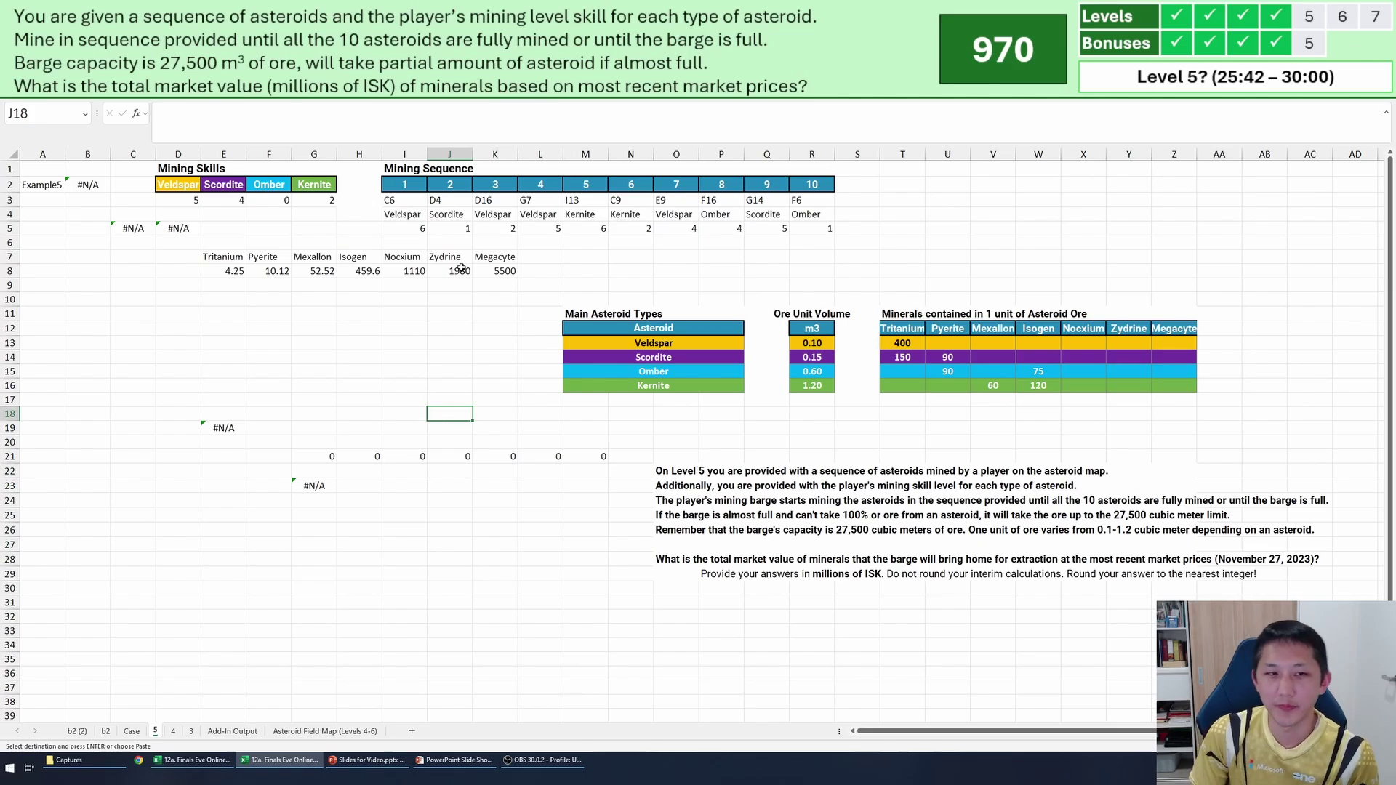
pyautogui.moveTo(813, 229); pyautogui.dragTo(37, 168)
pyautogui.click(269, 257)
pyautogui.click(364, 440)
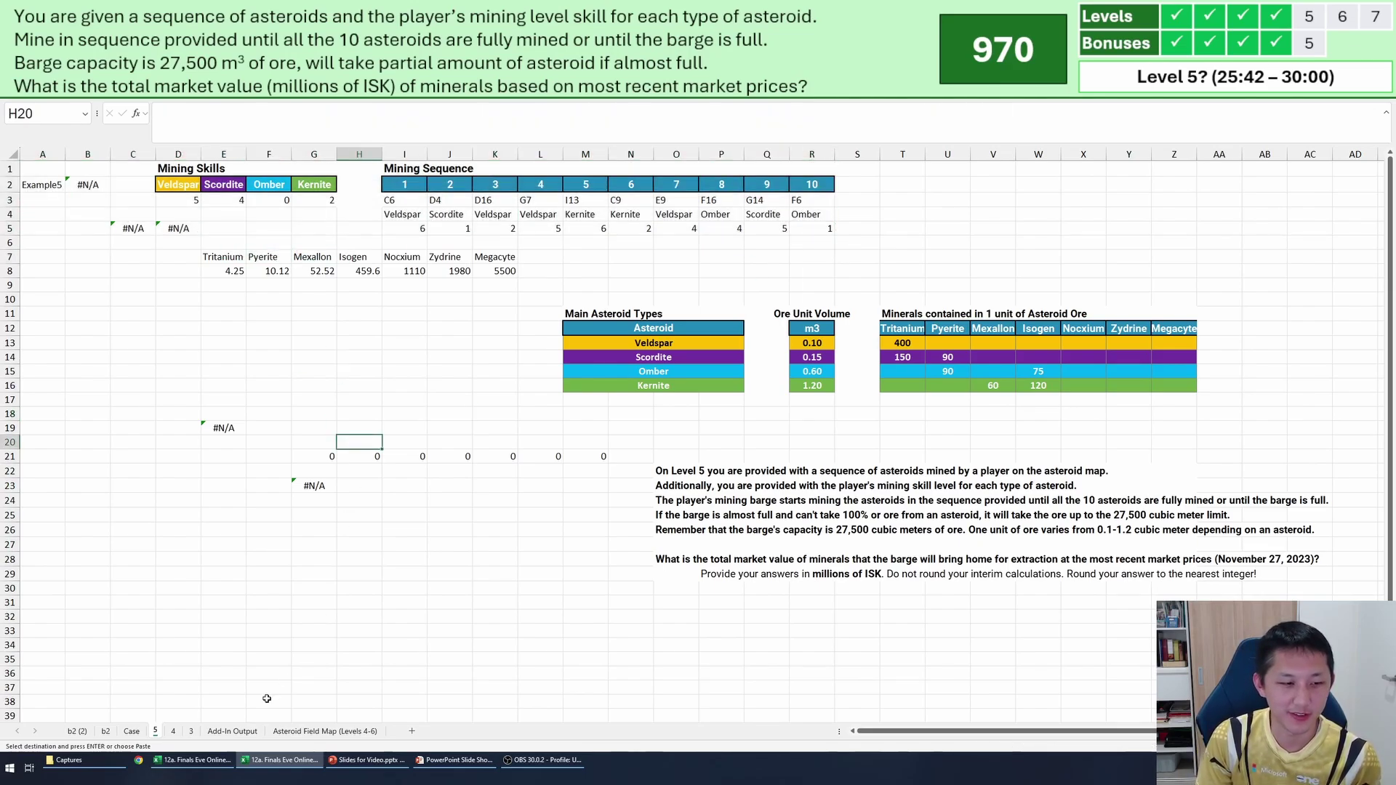
# Select the Level 5 answer cells for games 81 to 100, E215:E234, on the Case sheet.
pyautogui.click(131, 731)
pyautogui.scroll(-4, 291, 473)
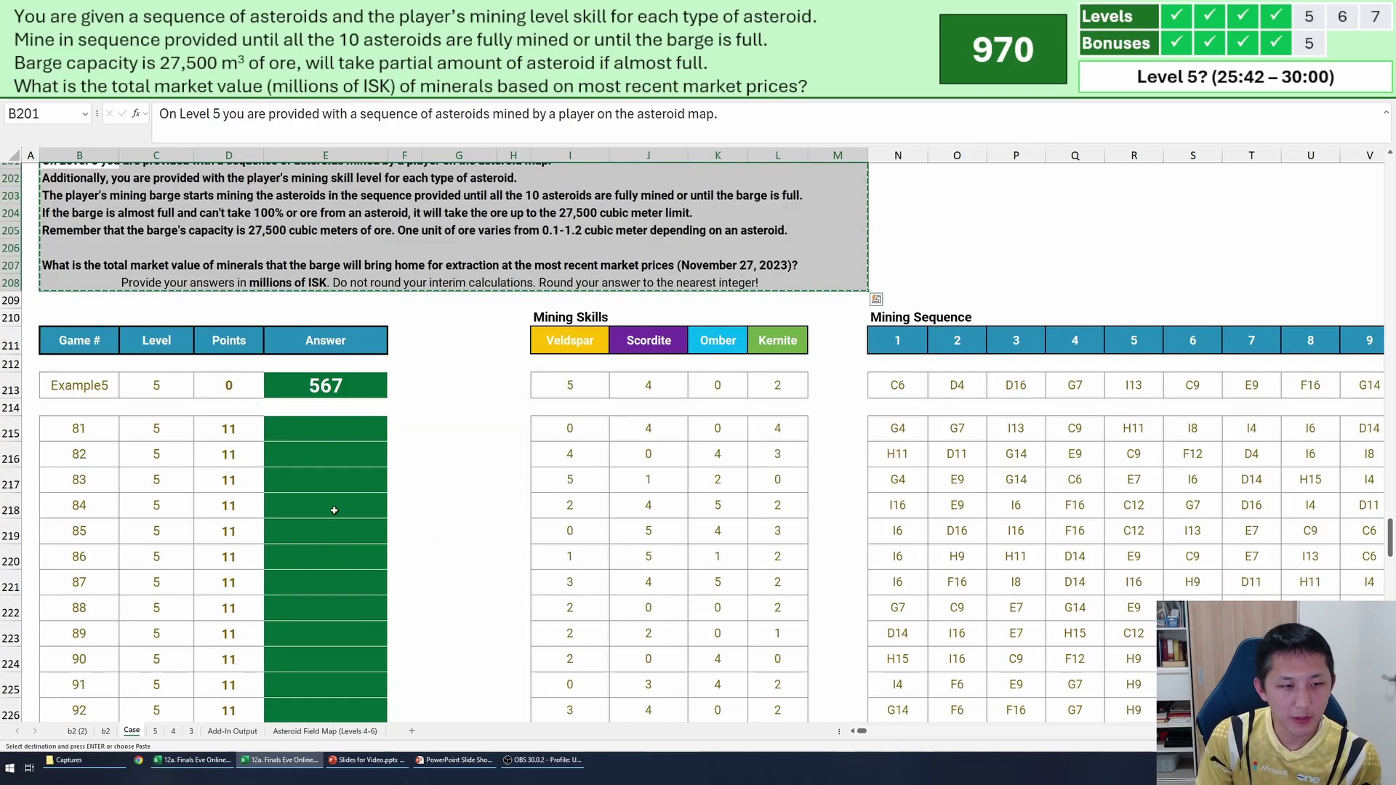
pyautogui.click(298, 440)
pyautogui.scroll(-4, 293, 483)
pyautogui.keyDown('shift'); pyautogui.click(384, 673); pyautogui.keyUp('shift')
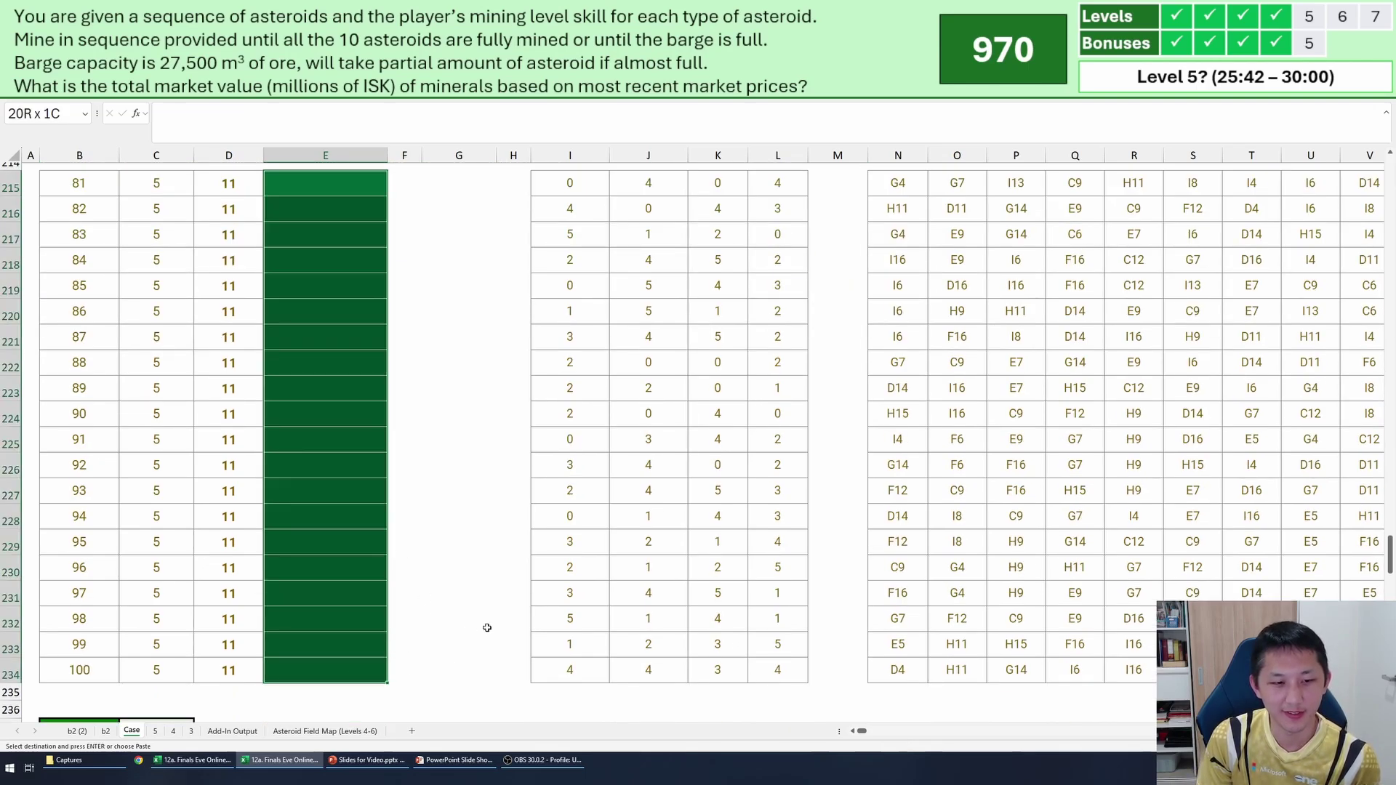
pyautogui.scroll(5, 486, 625)
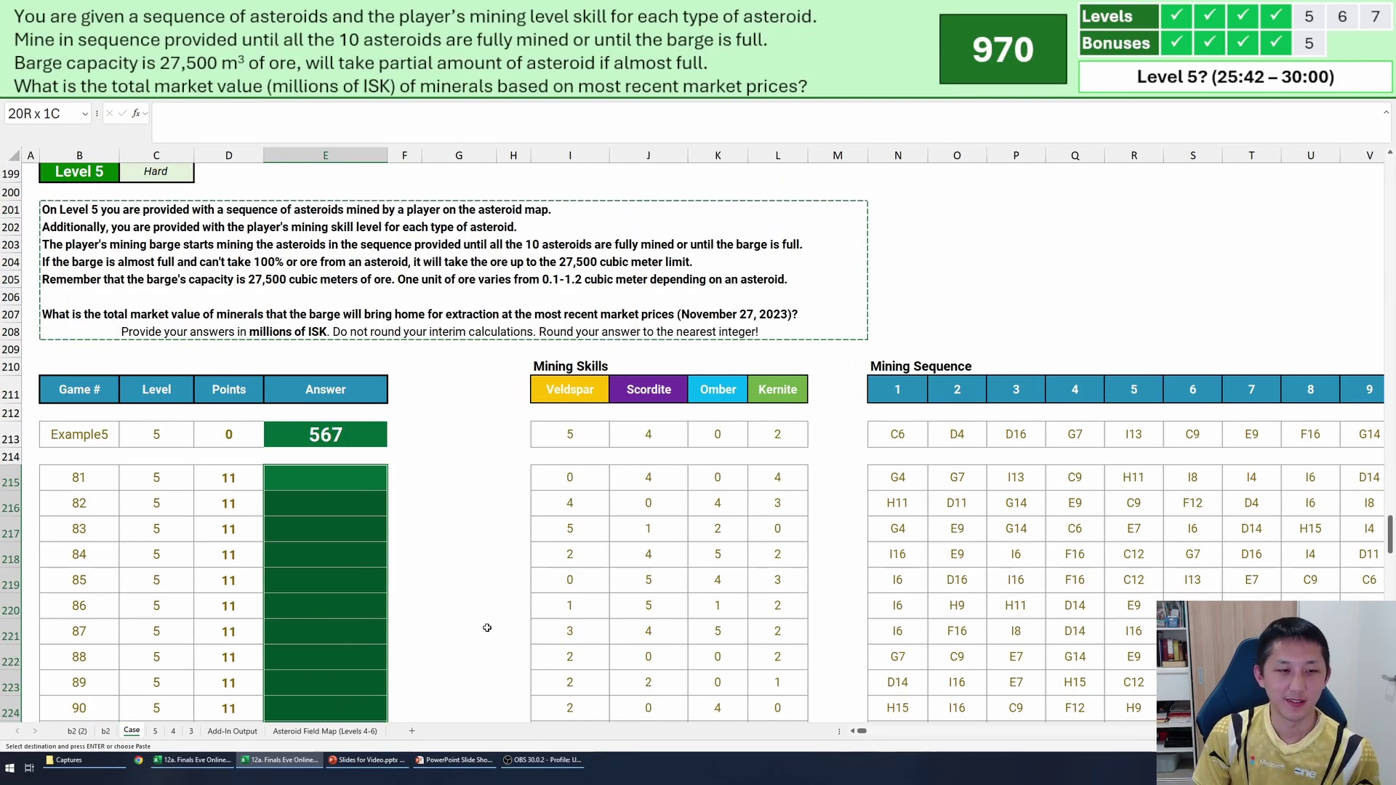
pyautogui.press('Escape')
pyautogui.press('Up')
pyautogui.press('Up')
pyautogui.hotkey('ctrl', 'c')
# Fill the Level 5 answer cells for games 81 to 100, E215:E234, with the guess 600.
pyautogui.press('Down')
pyautogui.press('Down')
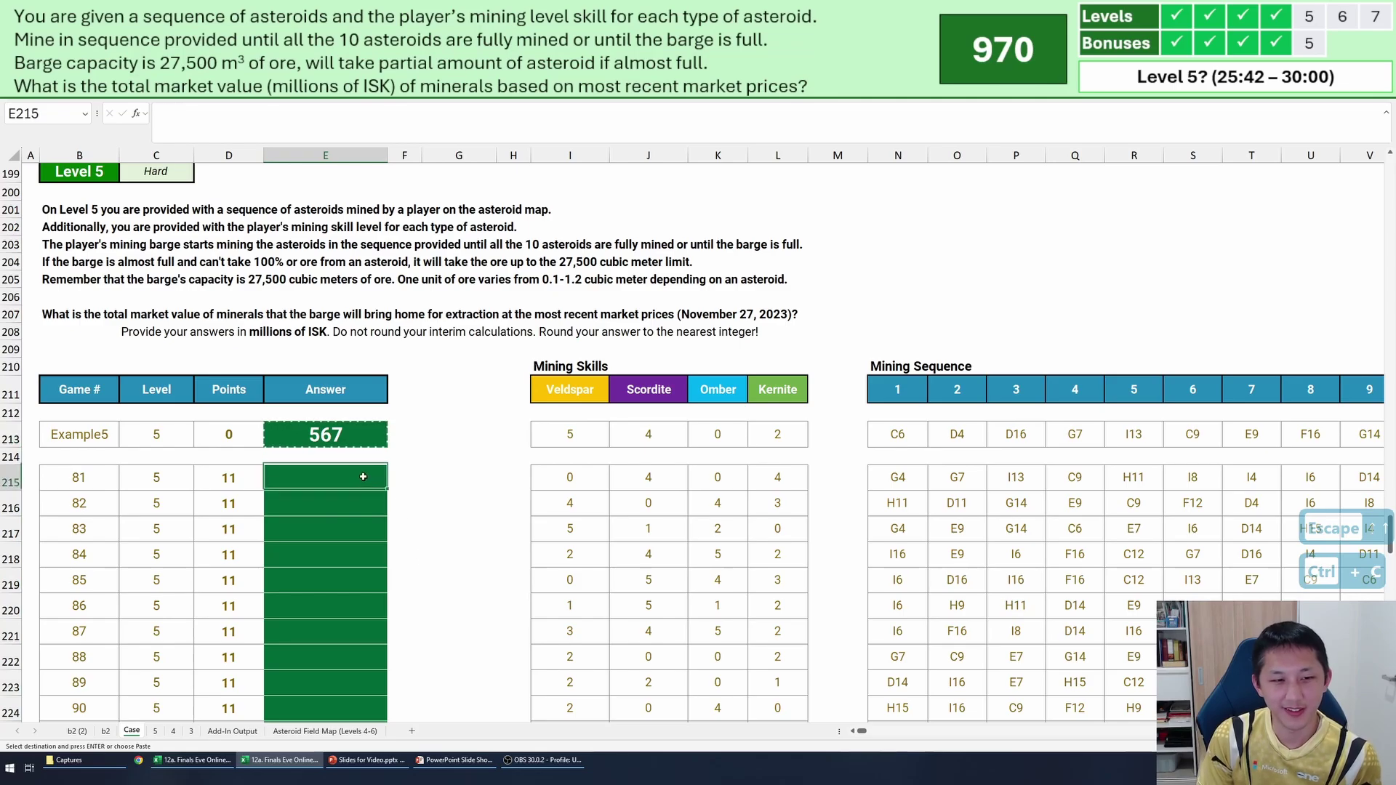
pyautogui.scroll(-4, 388, 517)
pyautogui.scroll(-2, 337, 638)
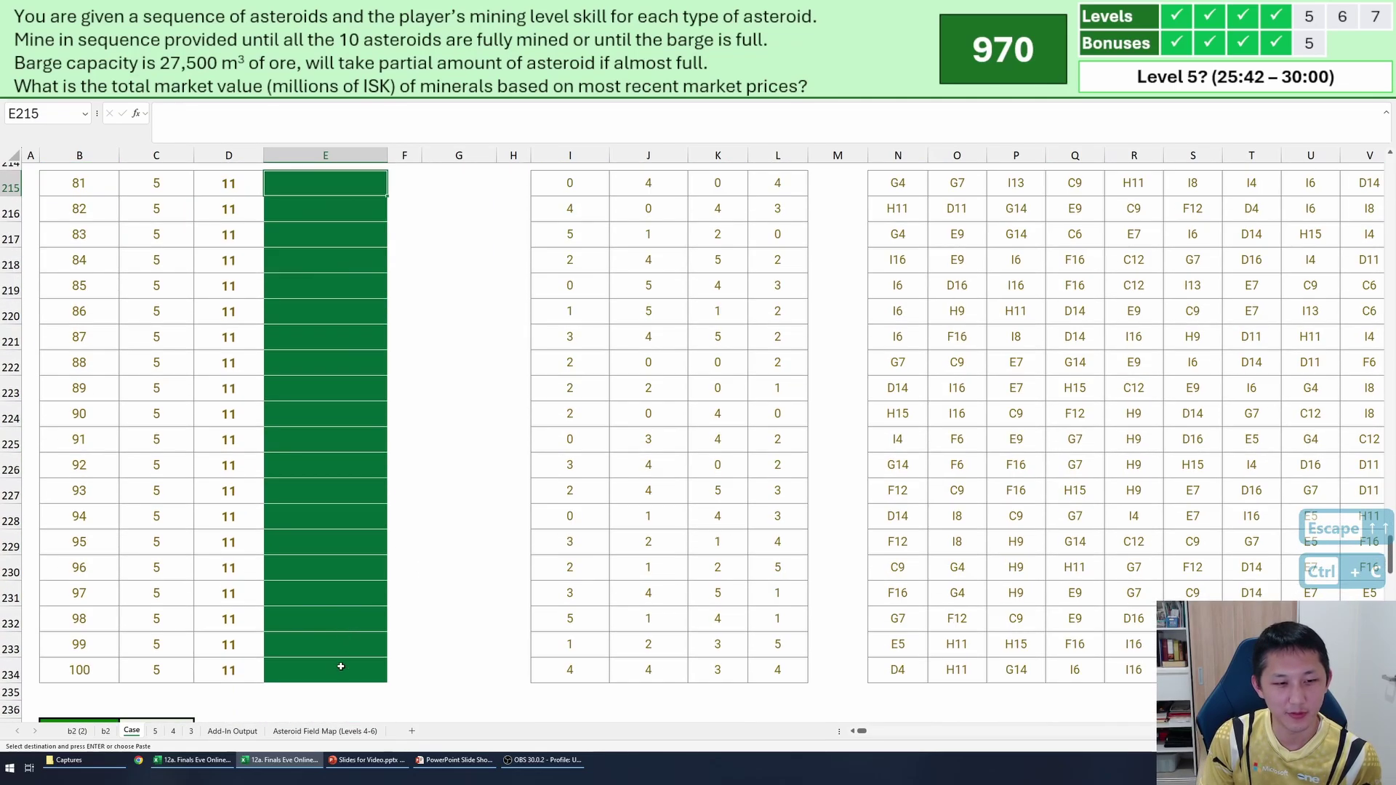
pyautogui.keyDown('shift'); pyautogui.click(337, 661); pyautogui.keyUp('shift')
pyautogui.scroll(4, 414, 562)
pyautogui.press('Escape')
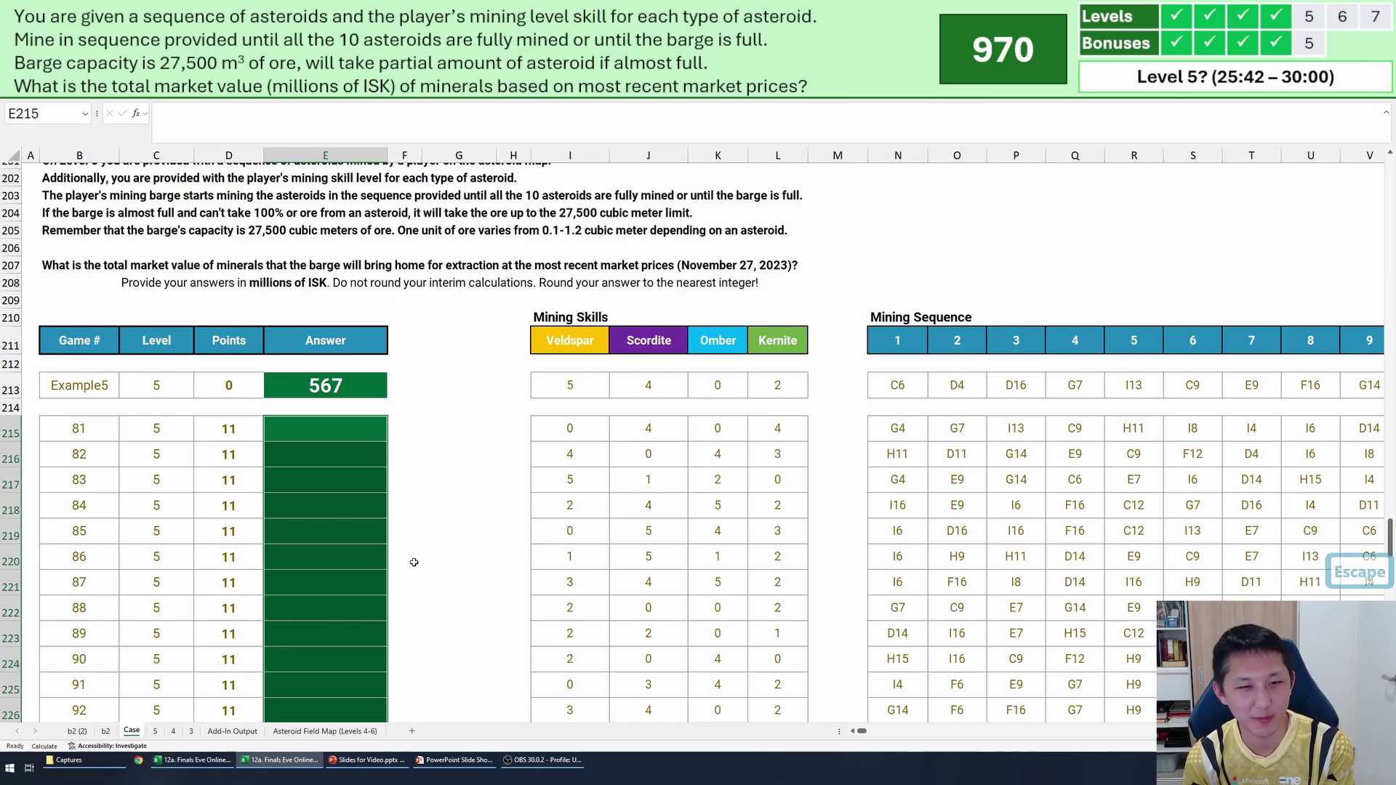
pyautogui.write('600')
pyautogui.hotkey('ctrl', 'Return')
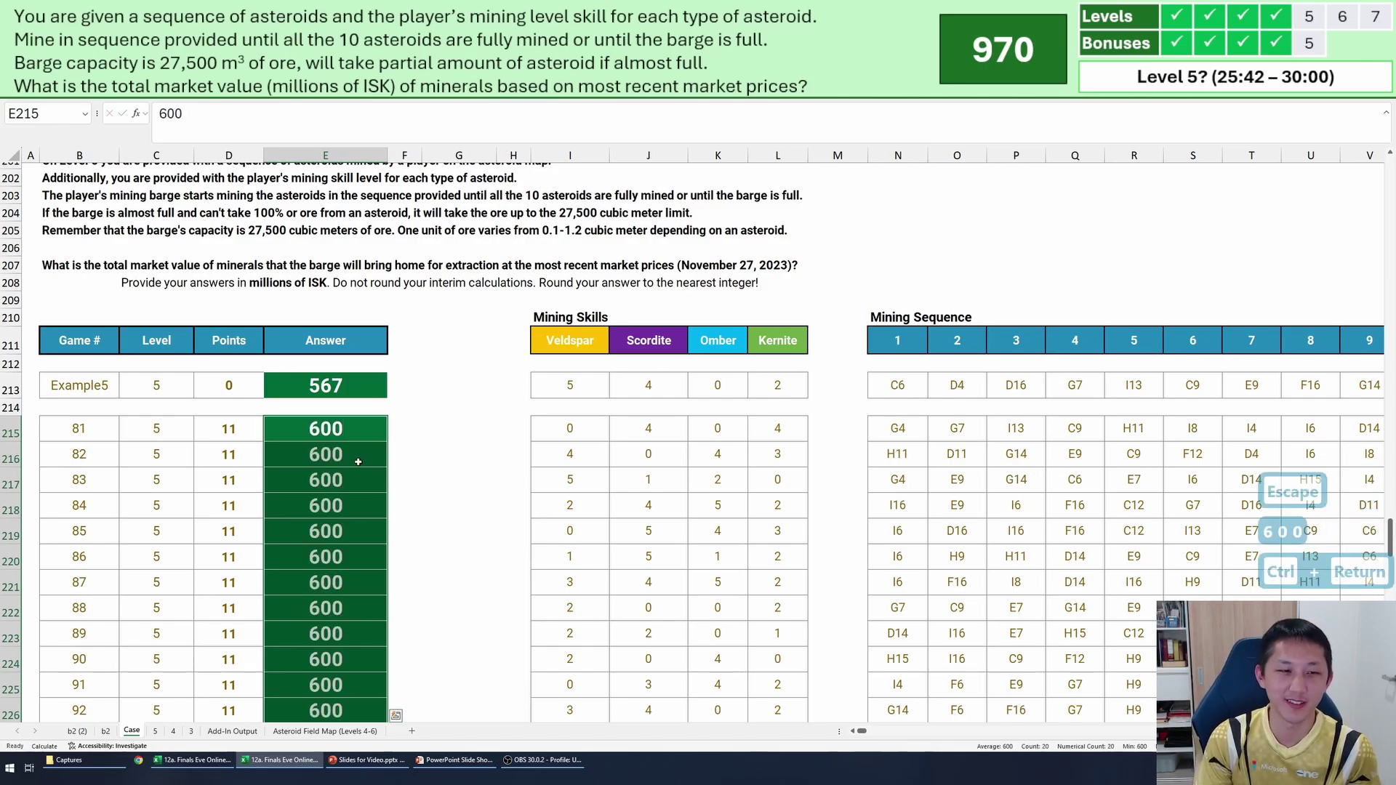
# Fill the Level 6 answer cells for games 101 to 120, E259:E278, with the guess 1300.
pyautogui.scroll(-4, 366, 463)
pyautogui.scroll(-2, 368, 455)
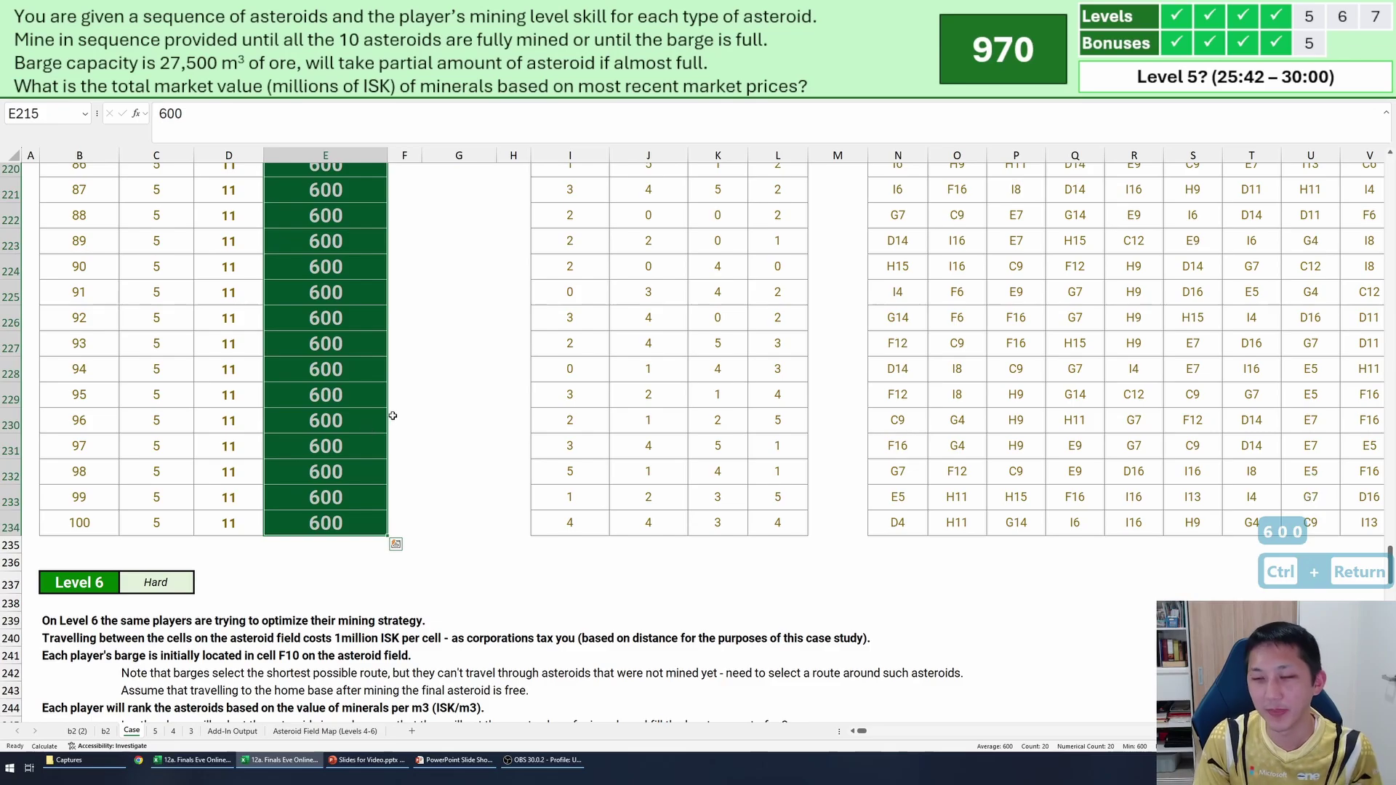
pyautogui.scroll(-6, 368, 429)
pyautogui.click(347, 551)
pyautogui.scroll(-8, 367, 509)
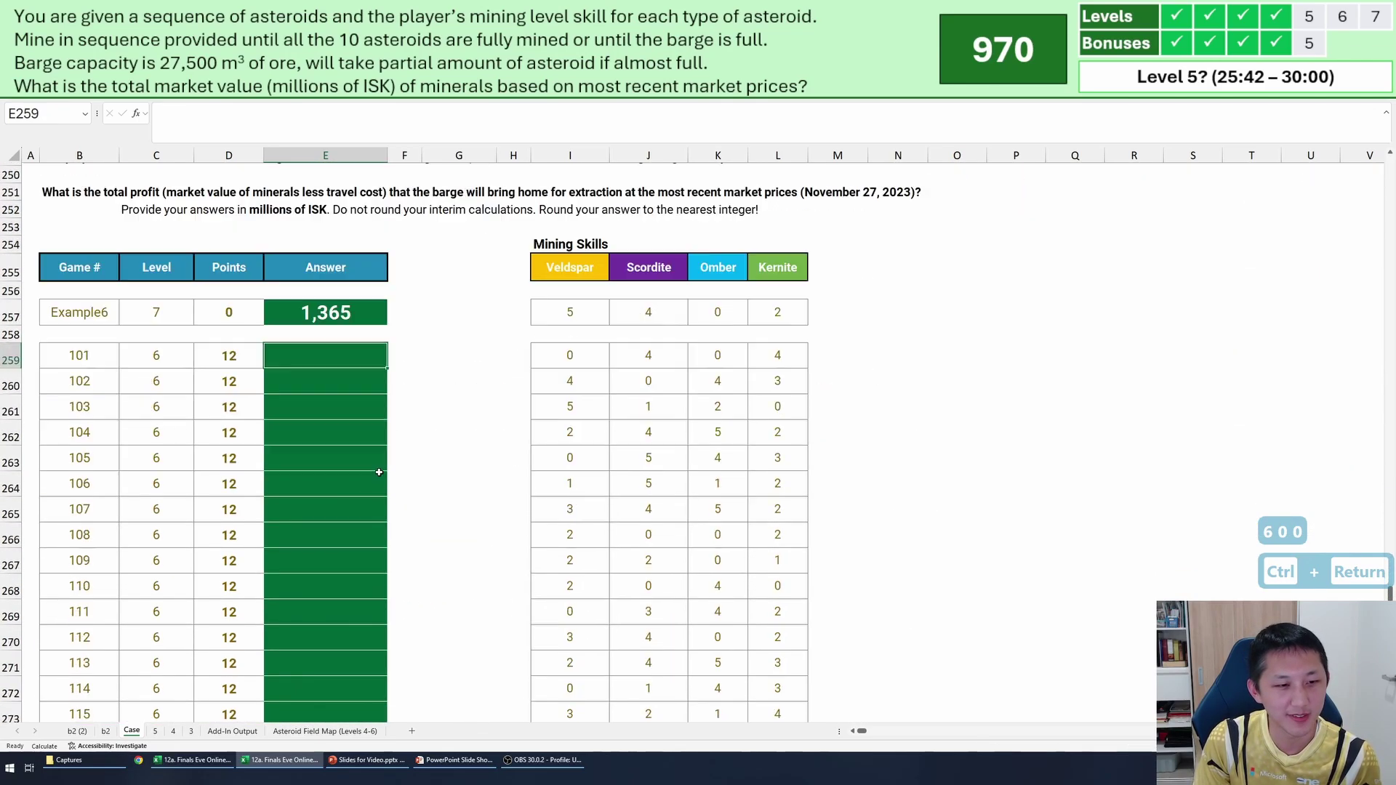
pyautogui.keyDown('shift'); pyautogui.click(334, 586); pyautogui.keyUp('shift')
pyautogui.scroll(8, 389, 508)
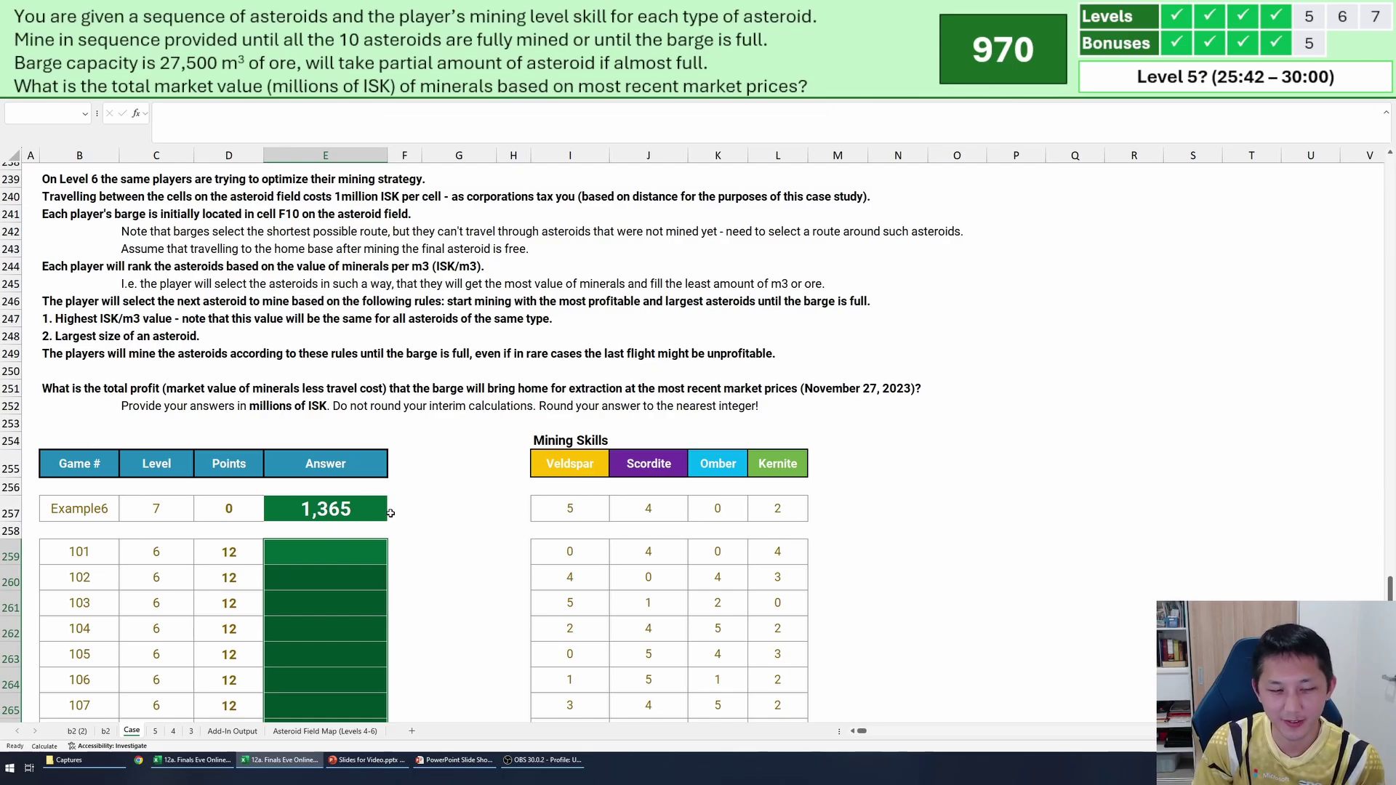
pyautogui.write('1300')
pyautogui.hotkey('ctrl', 'Return')
# Copy the Example7 answer T268G1 into all the Level 7 answer cells from E298 down.
pyautogui.scroll(-5, 376, 491)
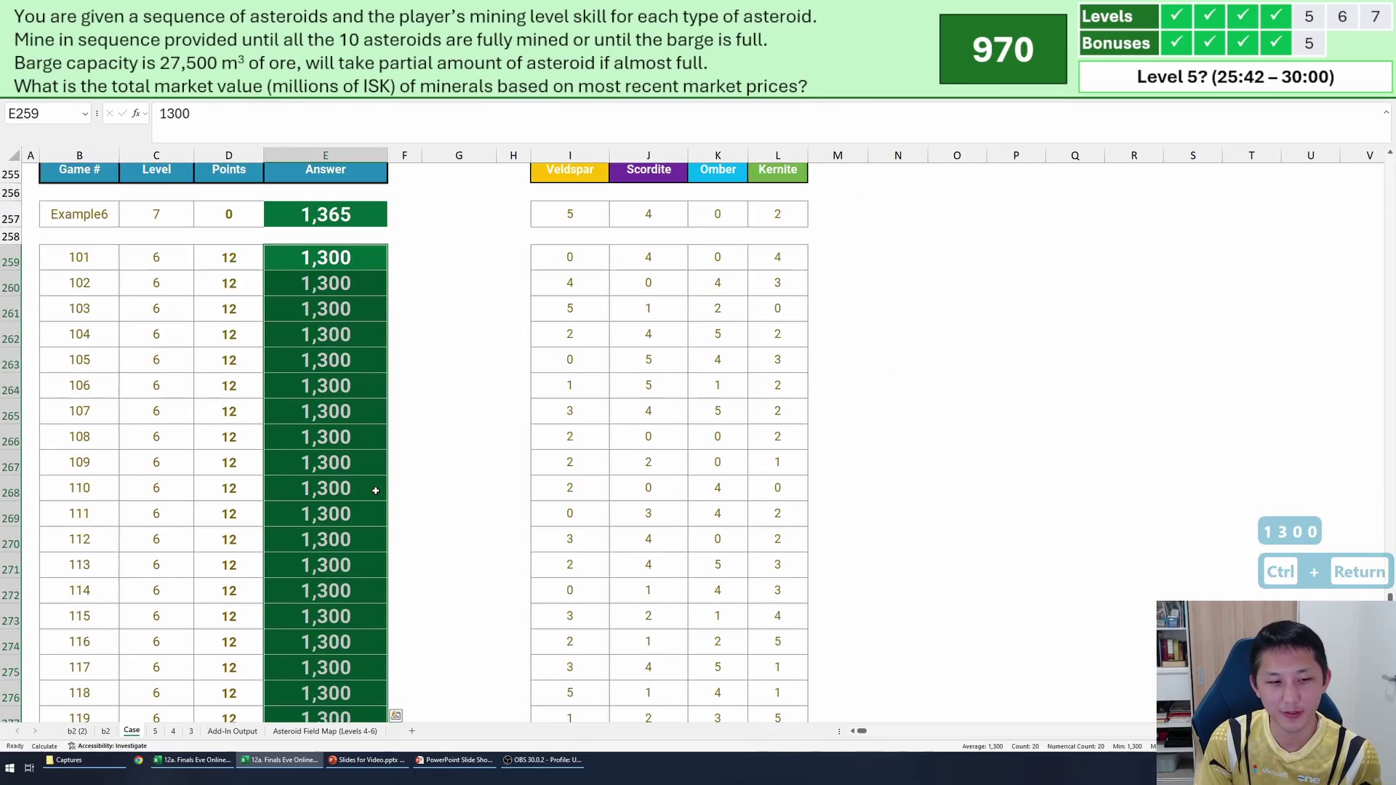
pyautogui.scroll(-10, 376, 490)
pyautogui.click(343, 404)
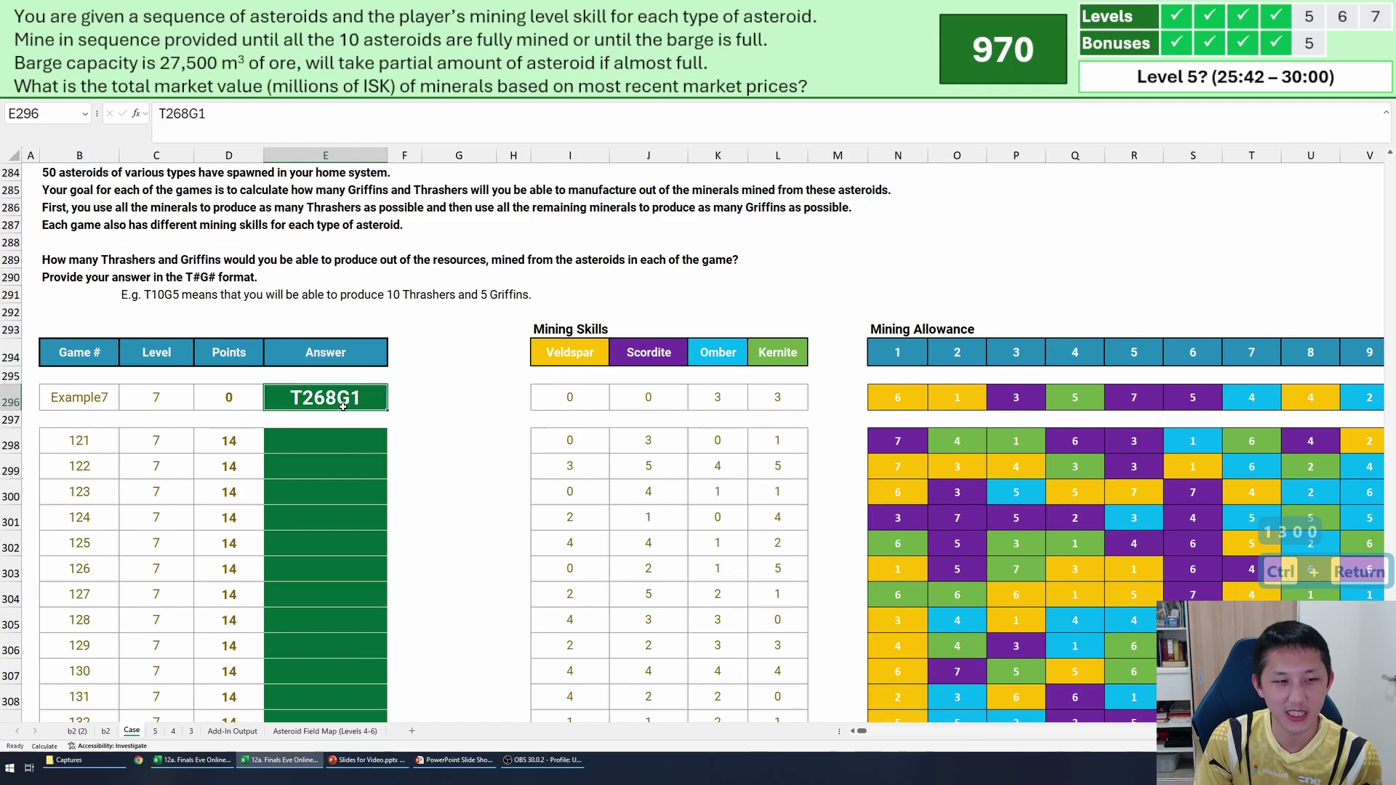
pyautogui.hotkey('ctrl', 'c')
pyautogui.scroll(3, 358, 434)
pyautogui.click(145, 352)
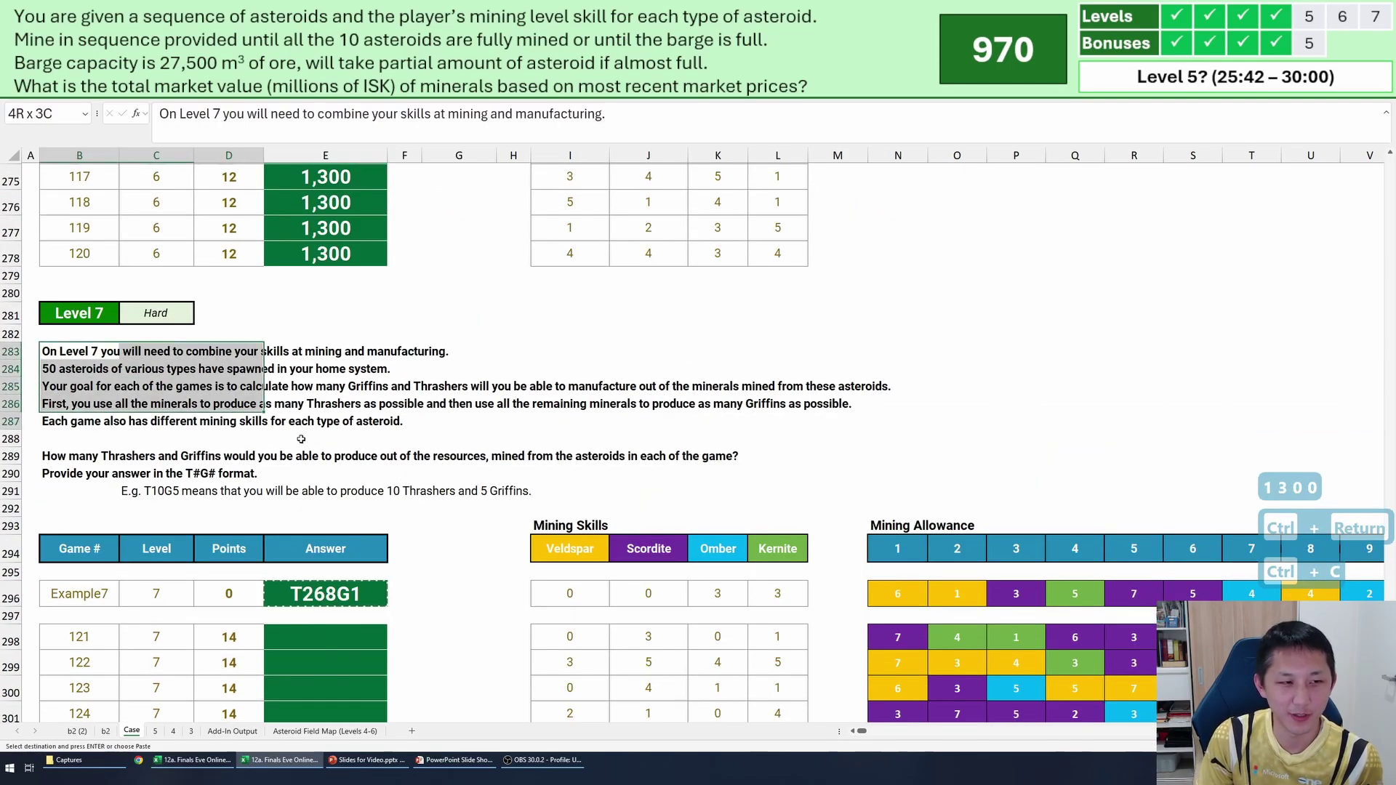
pyautogui.click(320, 598)
pyautogui.click(326, 637)
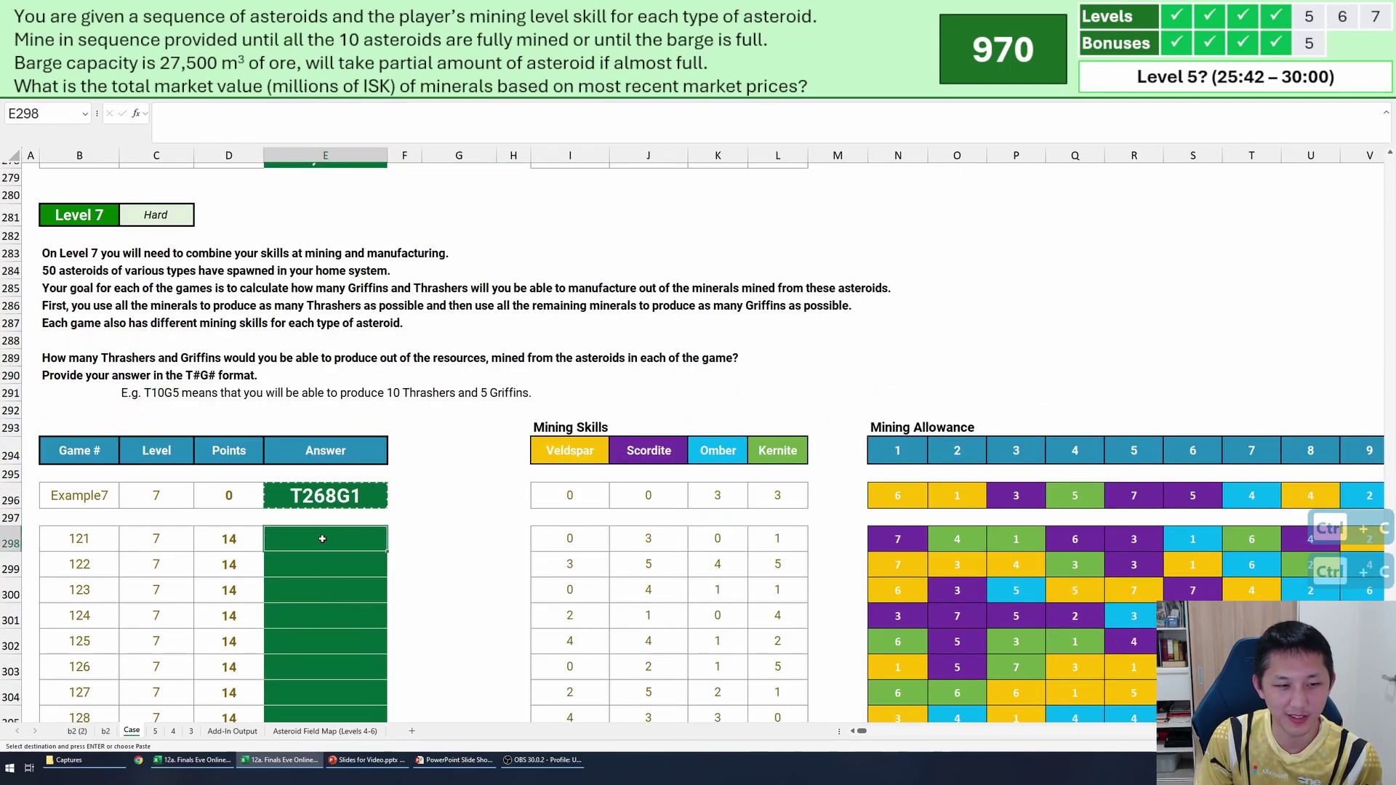
pyautogui.scroll(-12, 331, 596)
pyautogui.keyDown('shift'); pyautogui.click(335, 600); pyautogui.keyUp('shift')
pyautogui.hotkey('ctrl', 'v')
pyautogui.scroll(9, 336, 600)
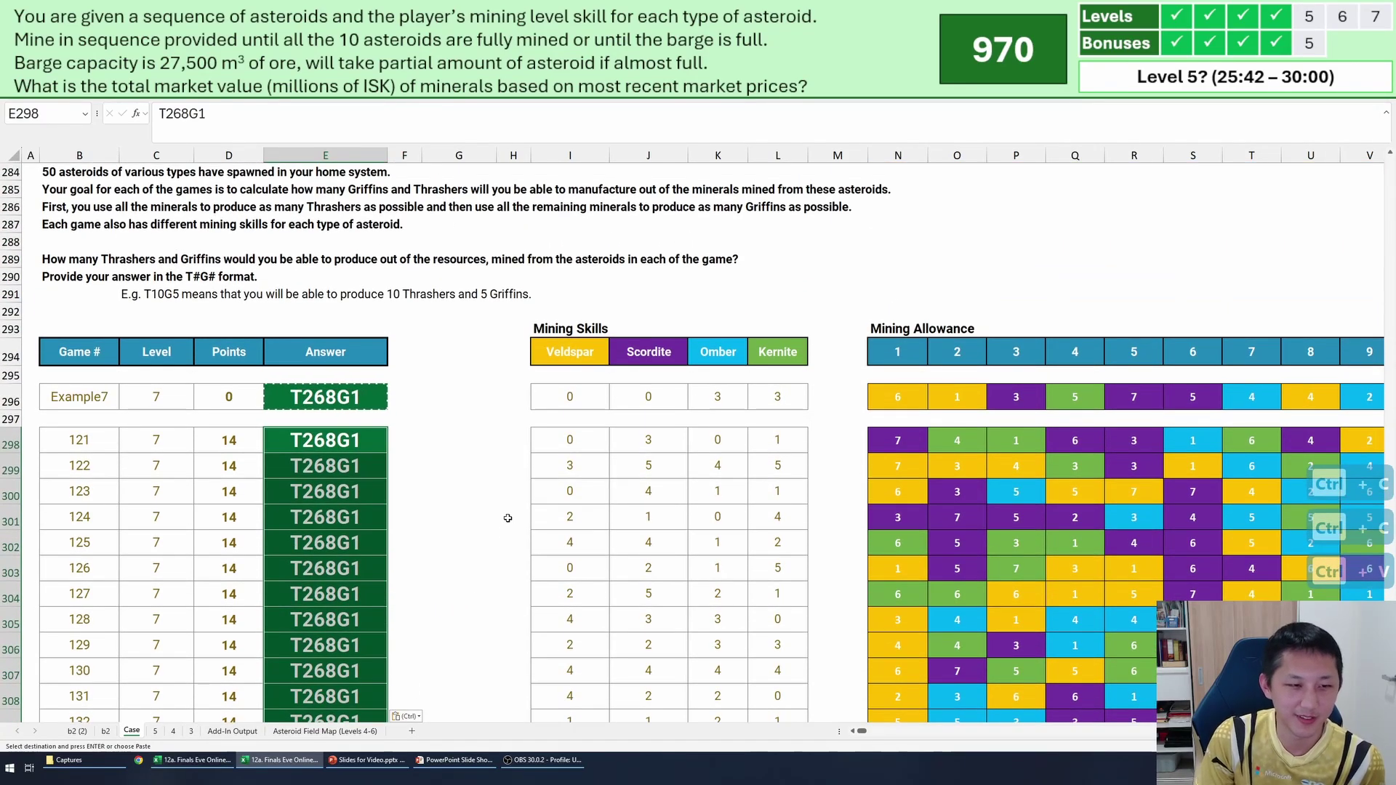
pyautogui.click(453, 437)
pyautogui.moveTo(453, 437); pyautogui.dragTo(456, 632)
pyautogui.click(333, 487)
pyautogui.click(461, 489)
pyautogui.click(455, 558)
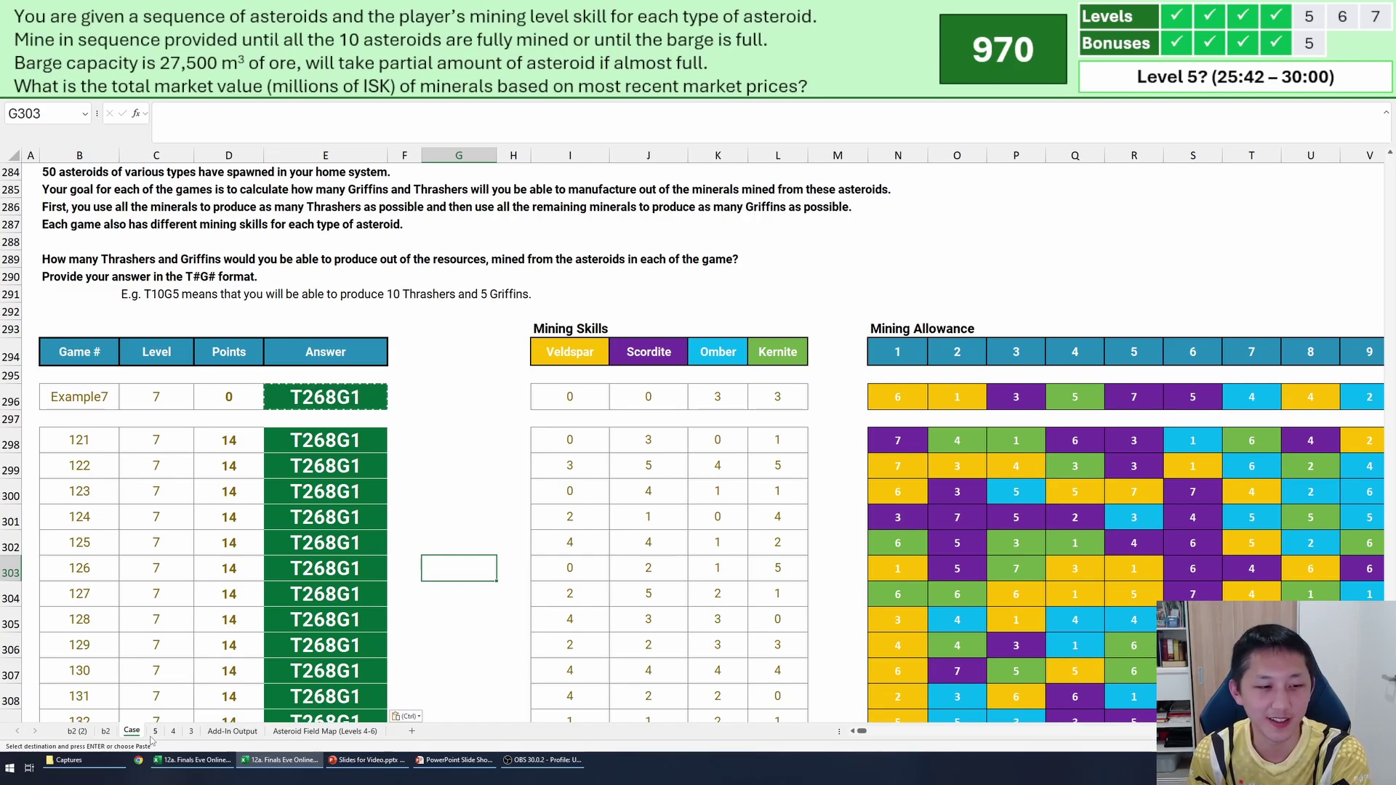
# Look back over the filled Level 6 and Level 5 answers and return to cell A1 of the Case sheet.
pyautogui.scroll(12, 458, 567)
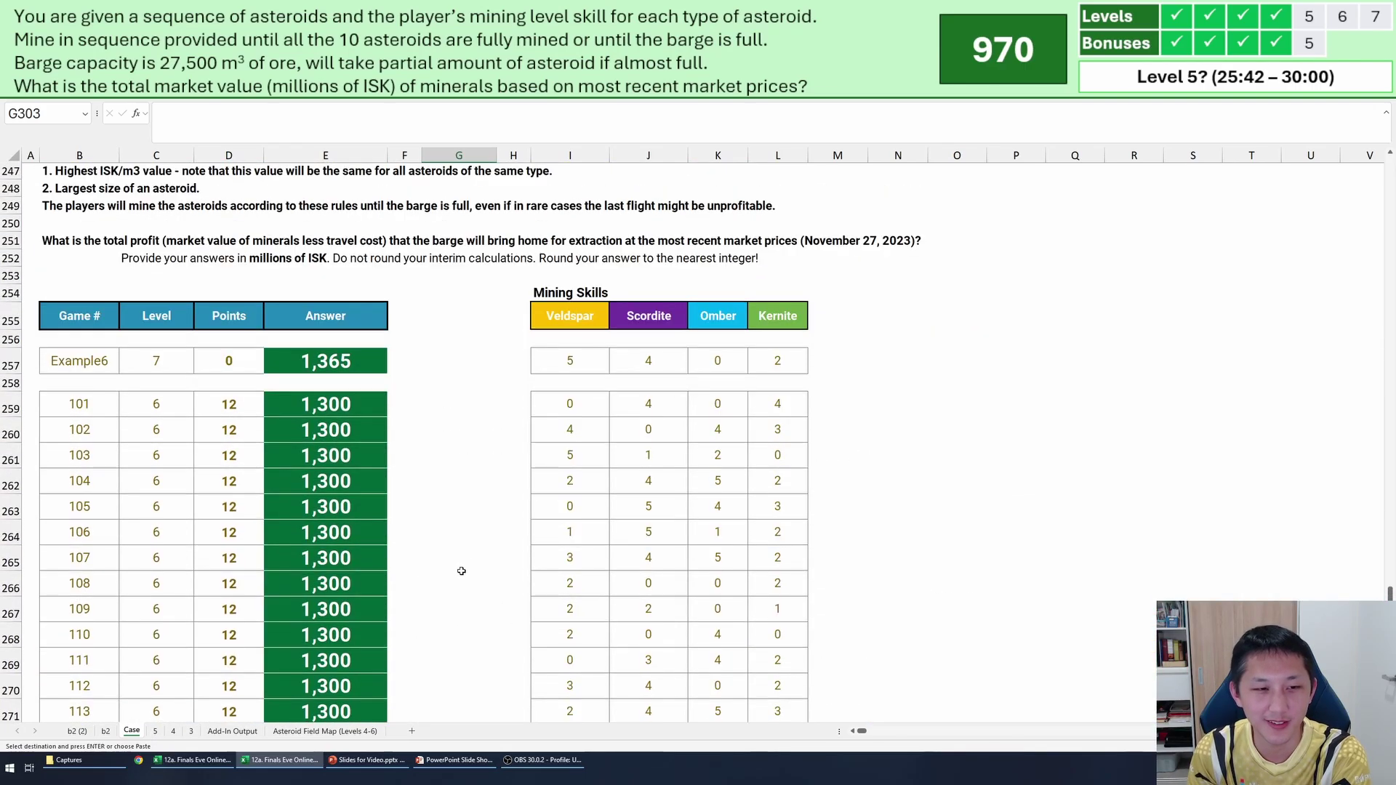
pyautogui.scroll(7, 458, 551)
pyautogui.click(460, 327)
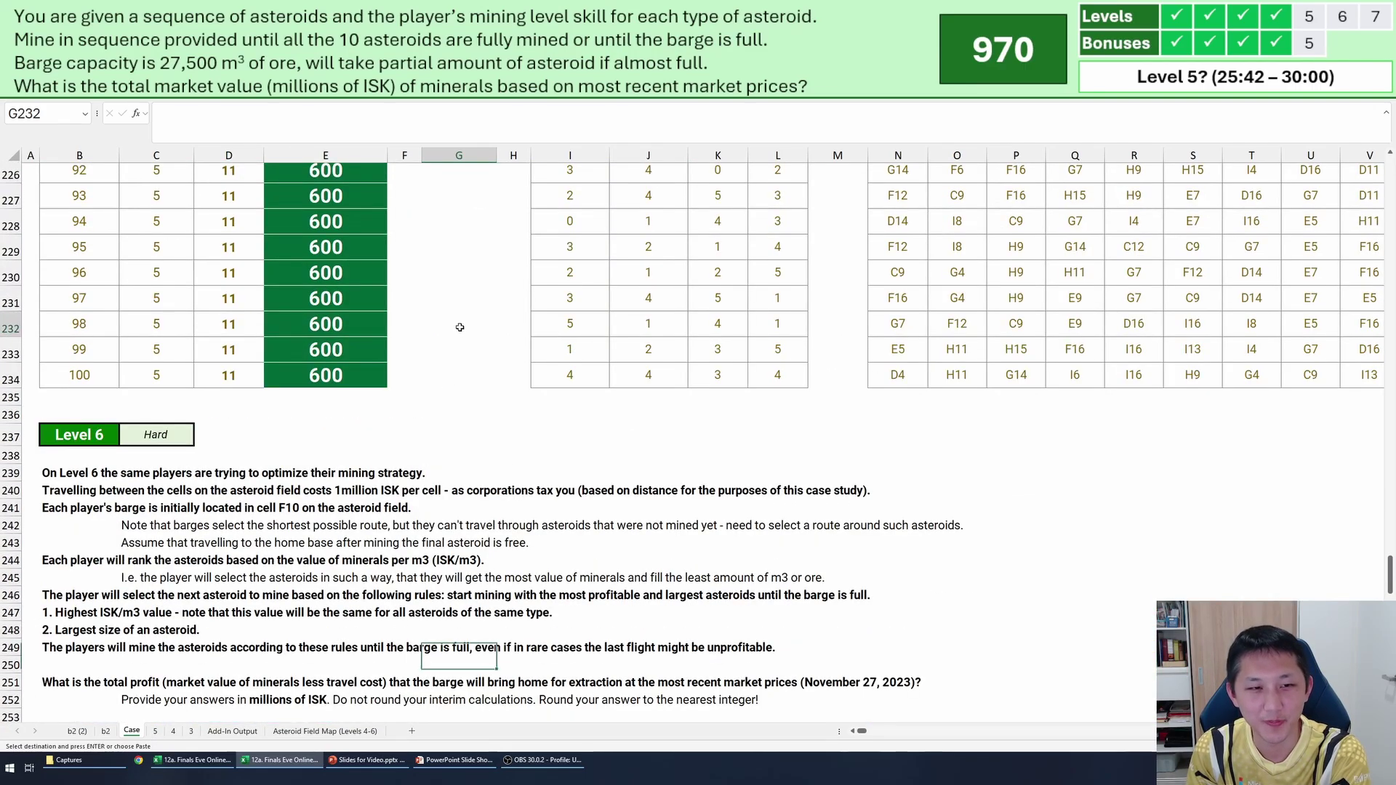
pyautogui.hotkey('ctrl', 'Home')
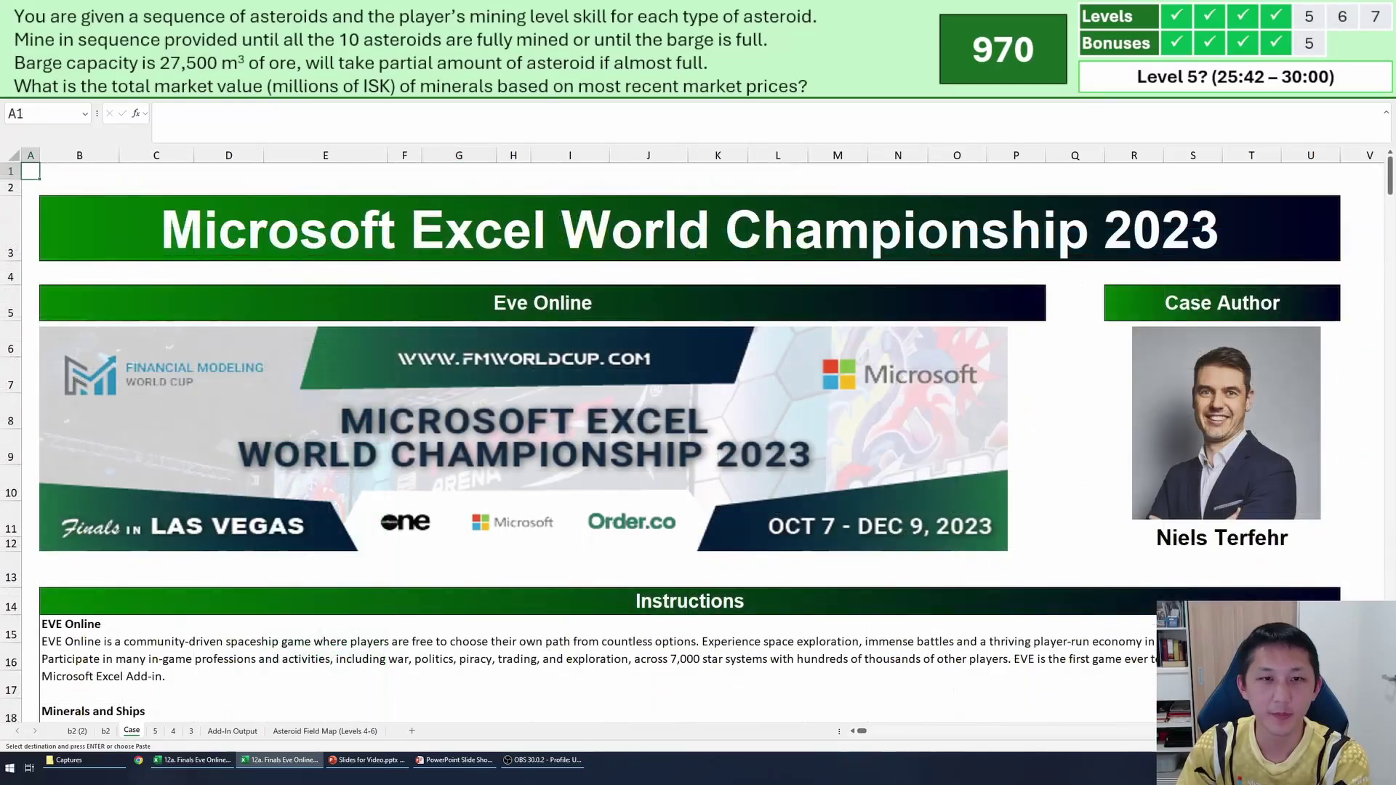